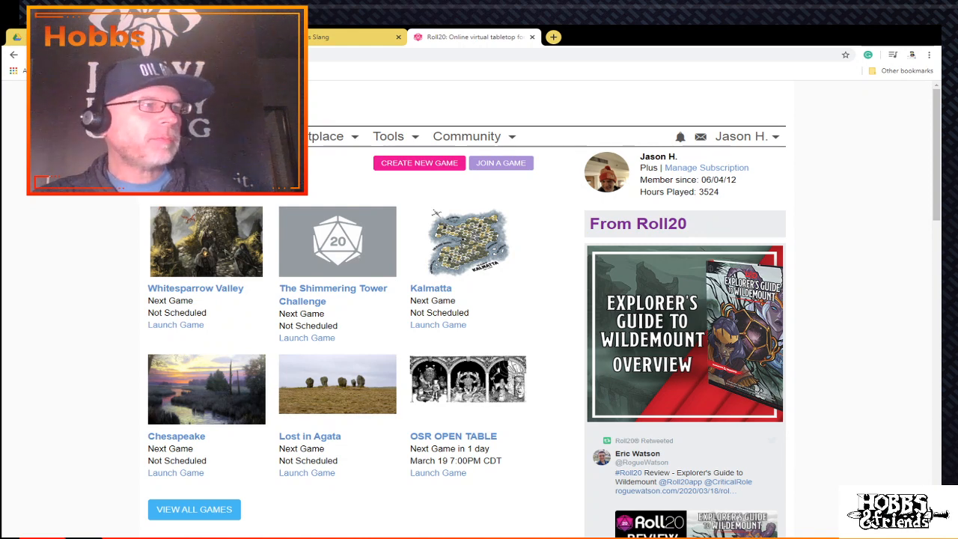
# Step: Open the full list of own games, enlarge the page and look through the existing games
pyautogui.moveTo(210, 136)
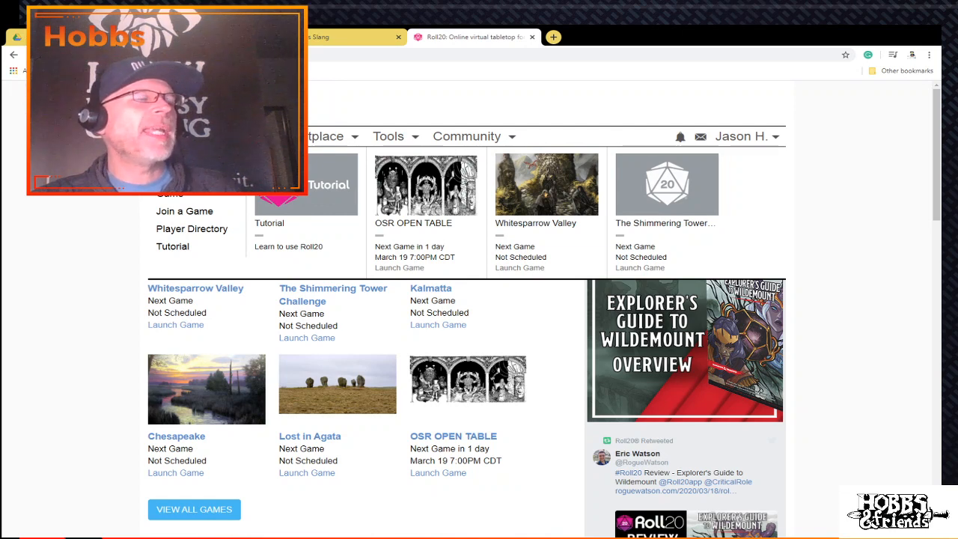
pyautogui.hotkey('ctrl', '+')
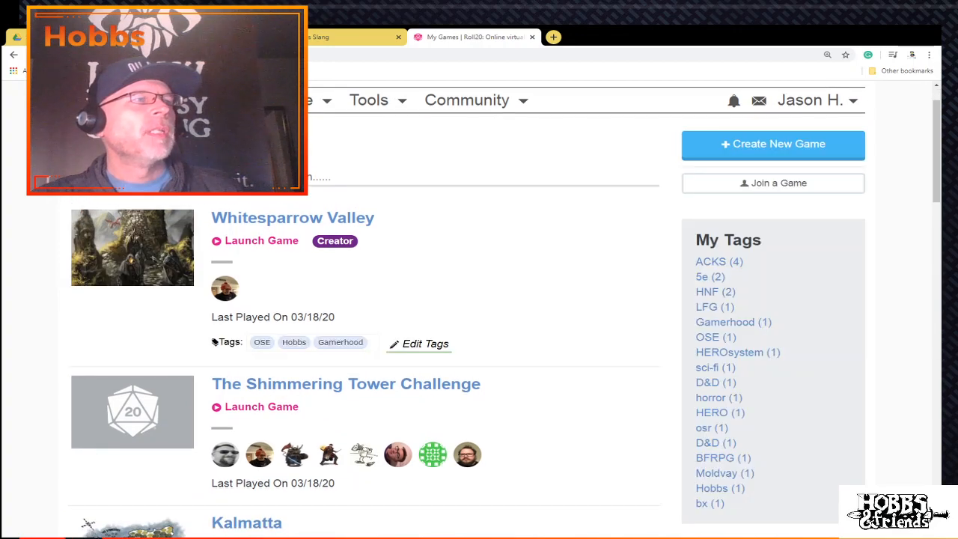
pyautogui.scroll(-15, 479, 299)
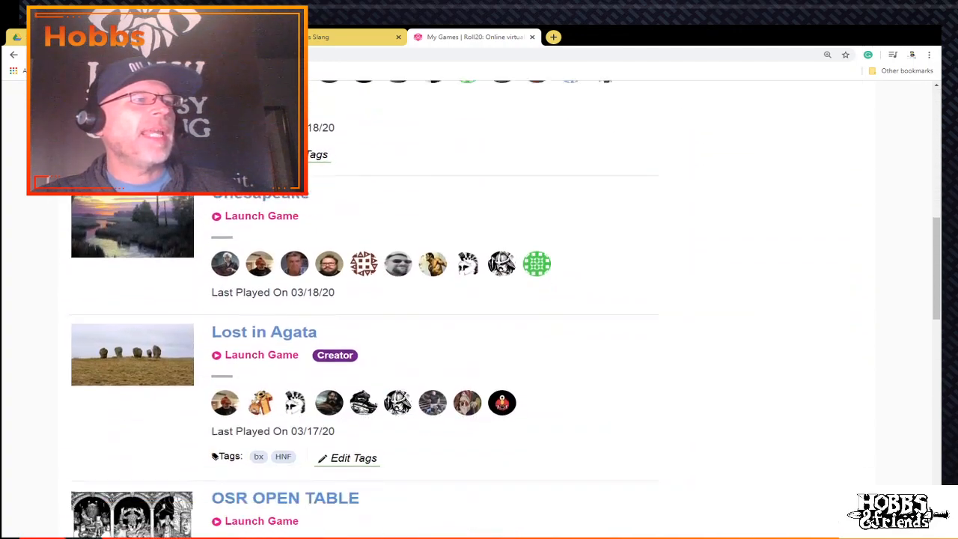
pyautogui.scroll(-10, 479, 300)
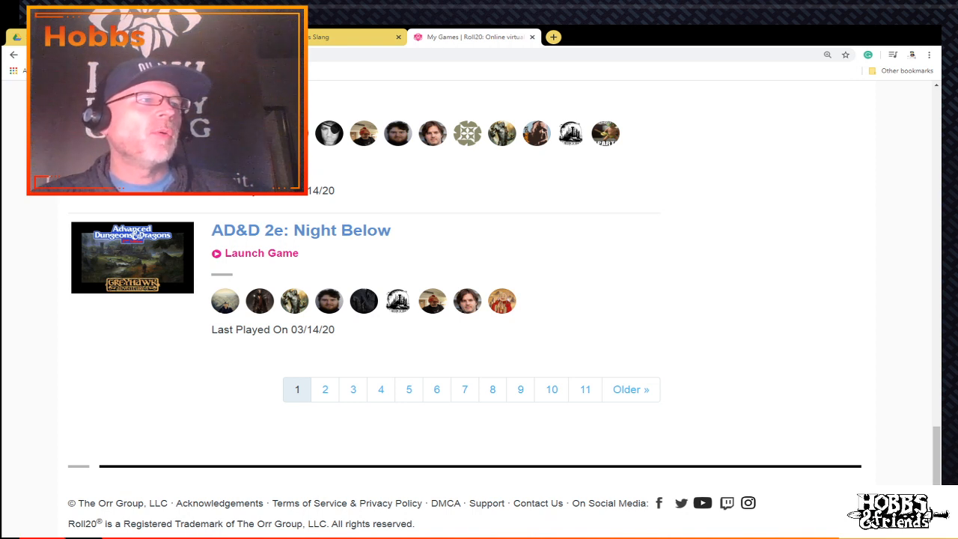
pyautogui.scroll(7, 479, 299)
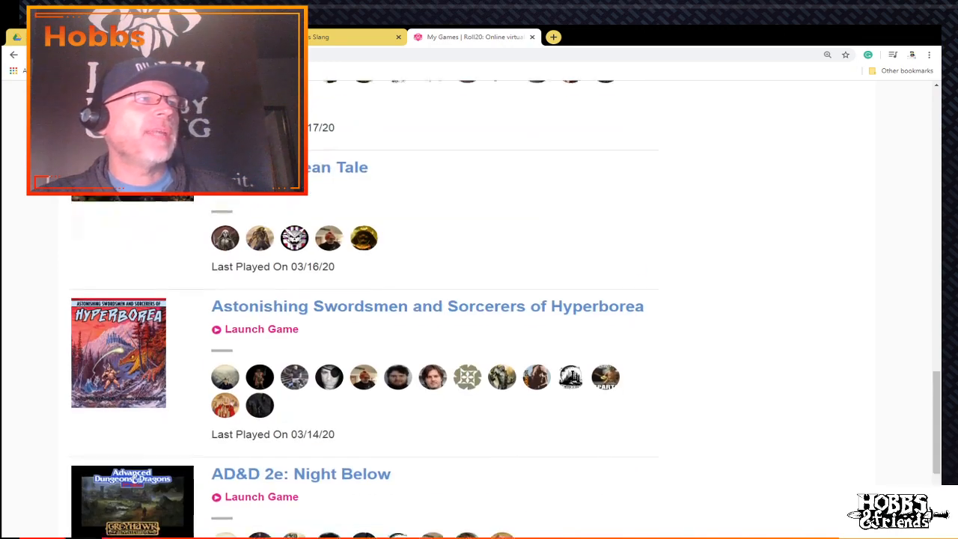
pyautogui.scroll(10, 479, 300)
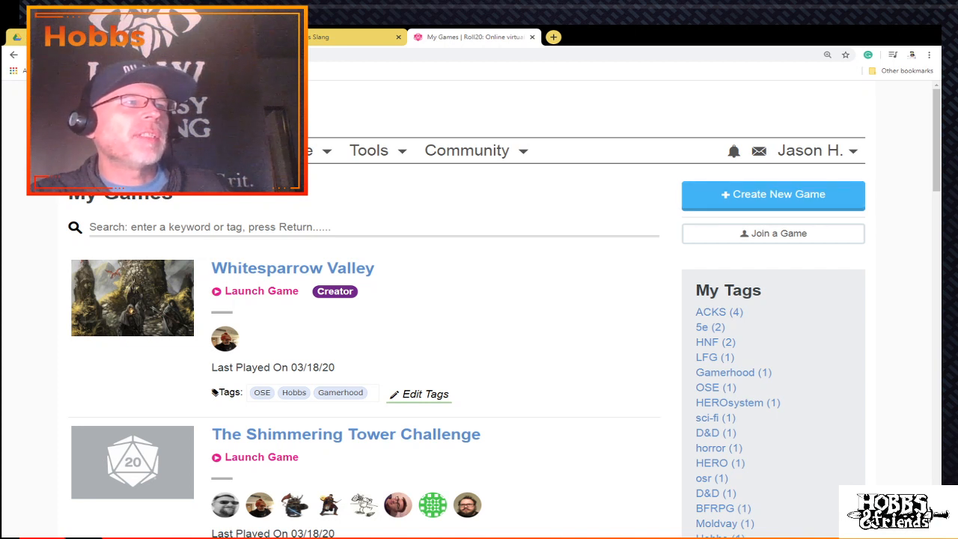
# Step: Start a new game and name it Whitestone Tower
pyautogui.click(773, 197)
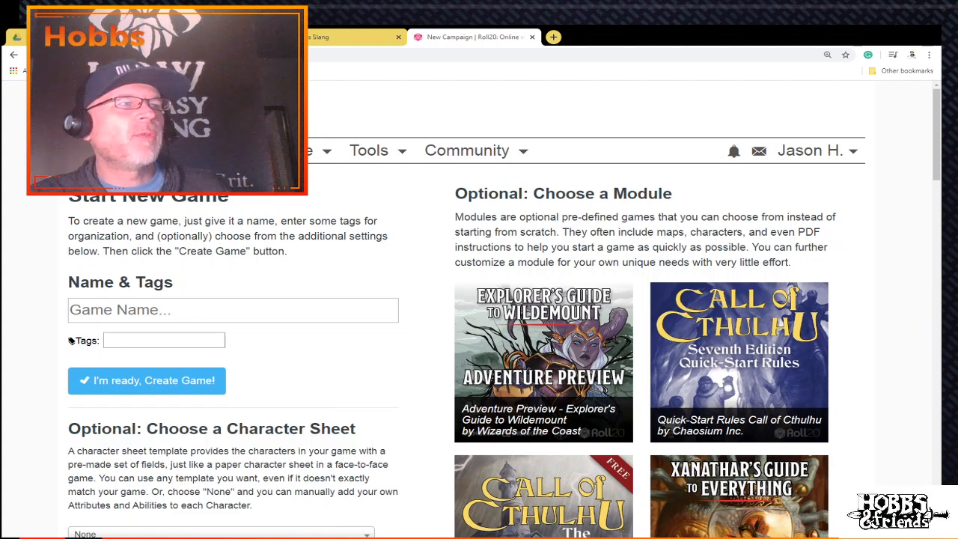
pyautogui.write('Whit')
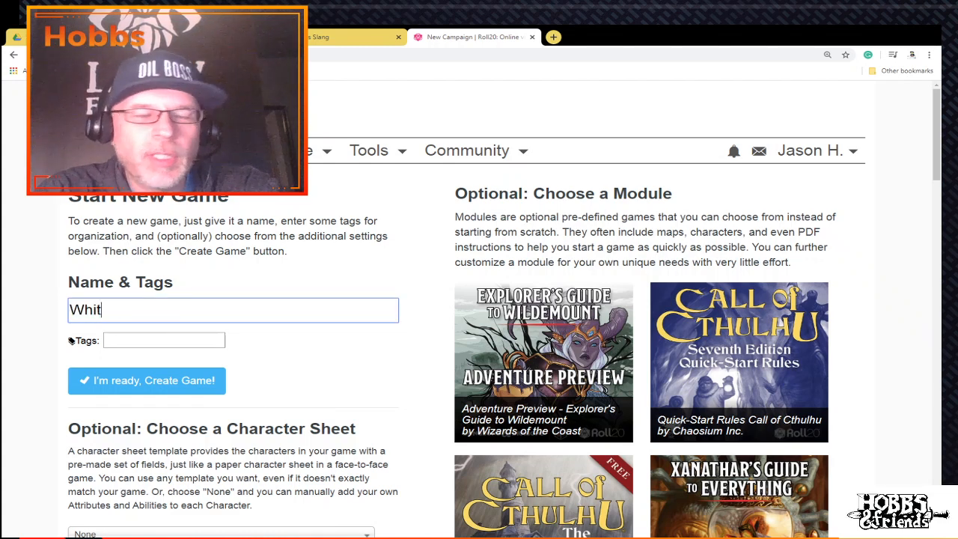
pyautogui.write('estone')
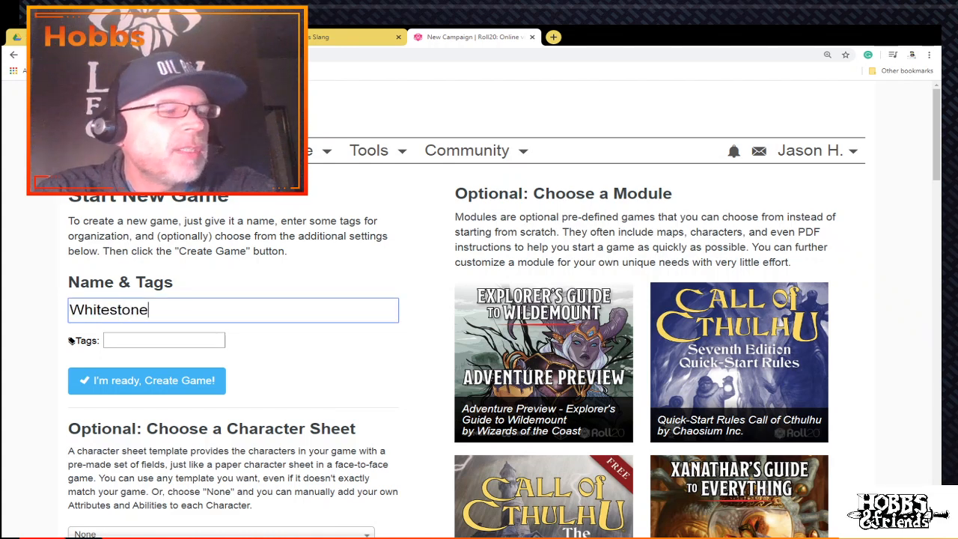
pyautogui.write(' Tower')
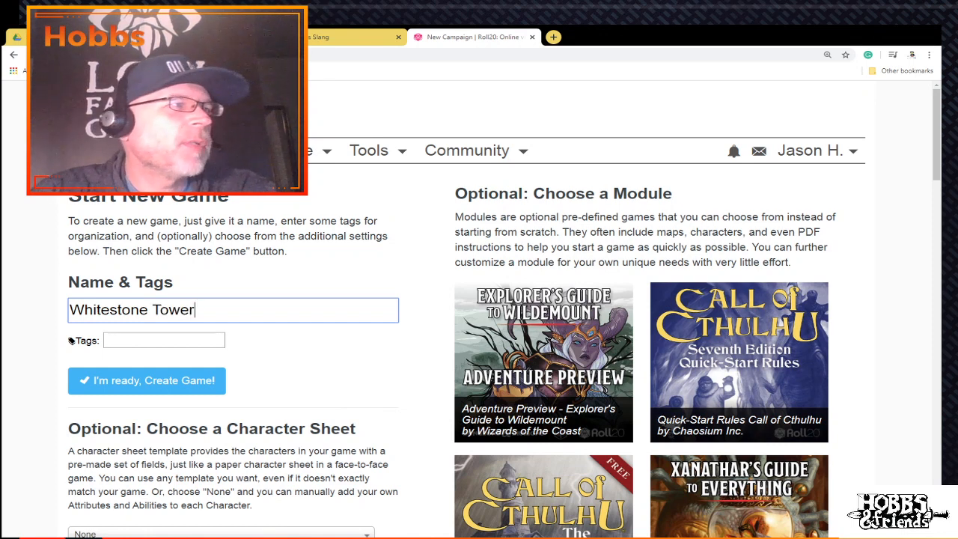
# Step: Add the tags gamerhood, LowFantasyGaming and LFG to the new game
pyautogui.press('Tab')
pyautogui.write('ga')
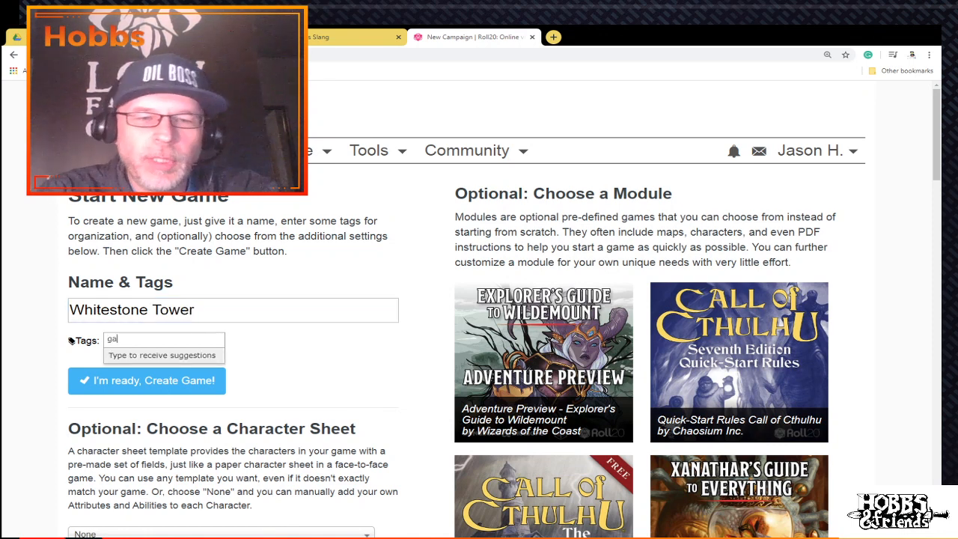
pyautogui.write('merhood')
pyautogui.press('Return')
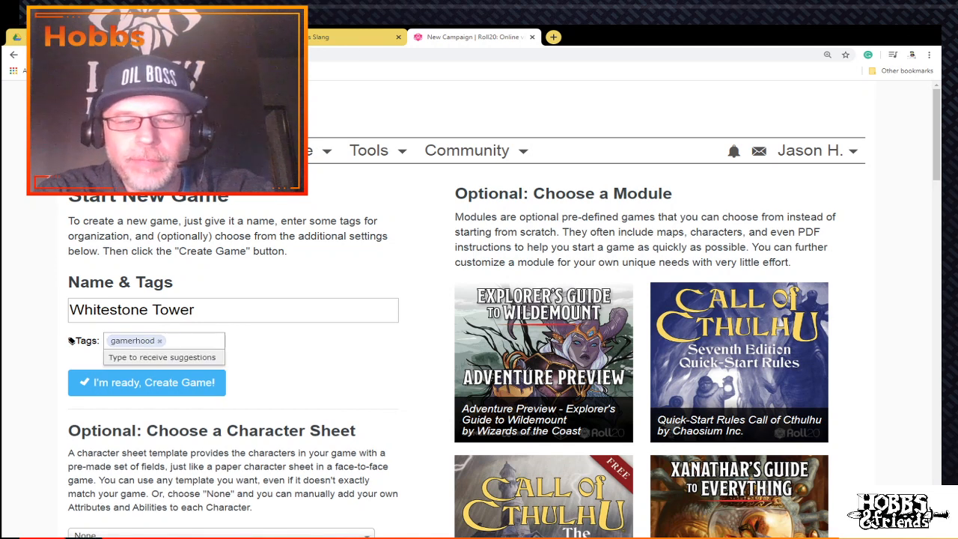
pyautogui.write('LOW')
pyautogui.press('BackSpace')
pyautogui.press('BackSpace')
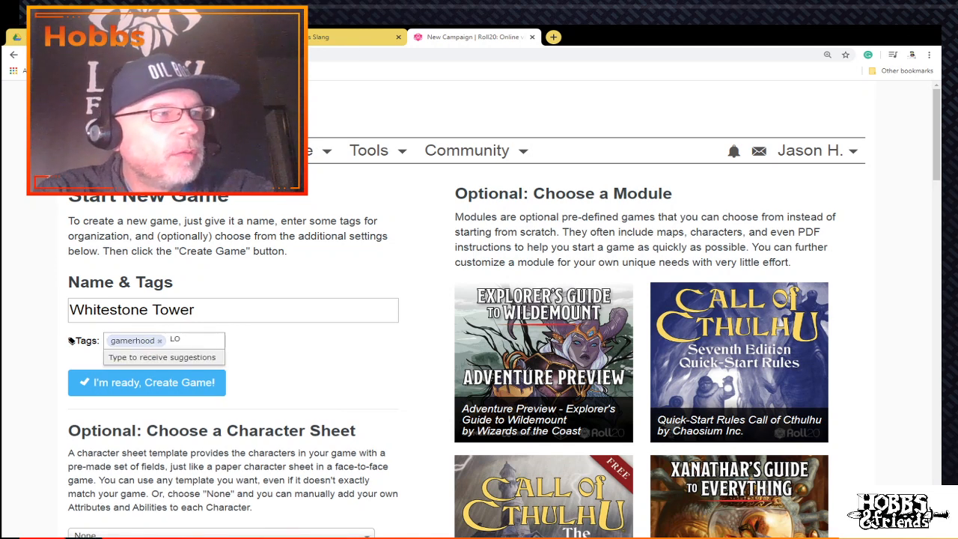
pyautogui.write('owFantas')
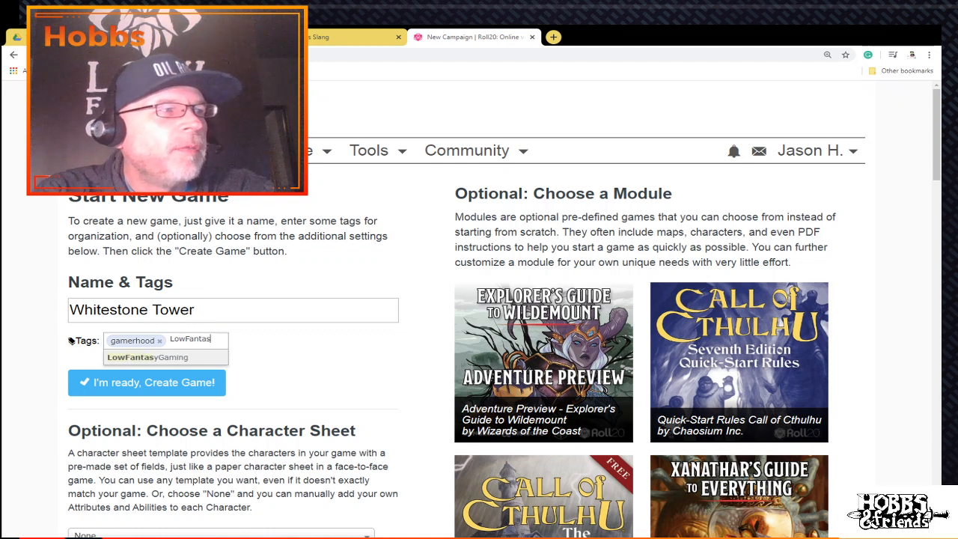
pyautogui.write('t')
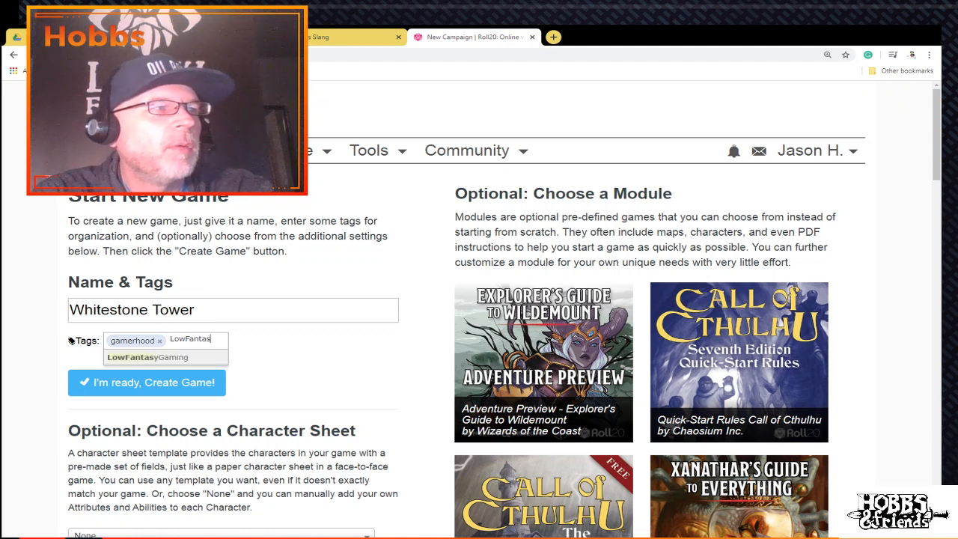
pyautogui.write('yGamein')
pyautogui.press('BackSpace')
pyautogui.press('BackSpace')
pyautogui.press('BackSpace')
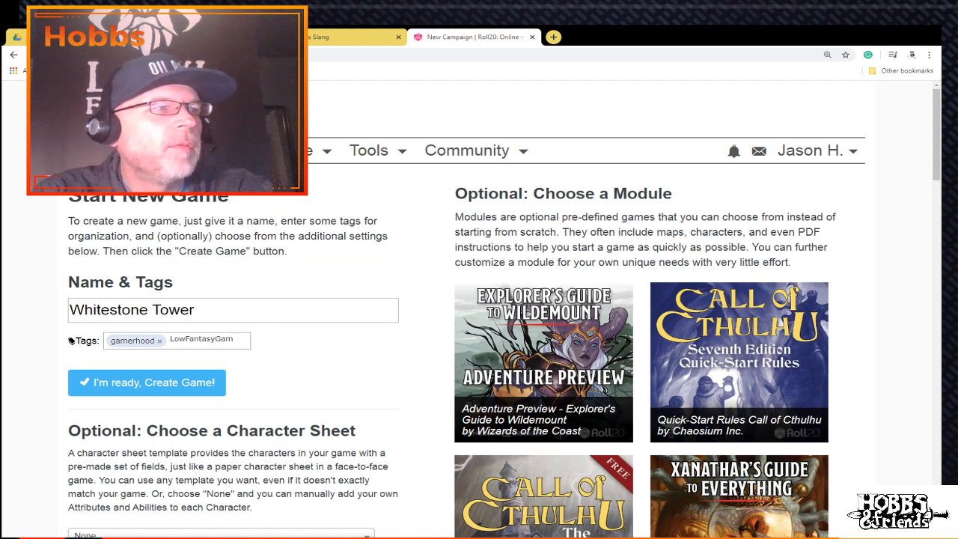
pyautogui.write('ing')
pyautogui.press('Return')
pyautogui.write('LFG')
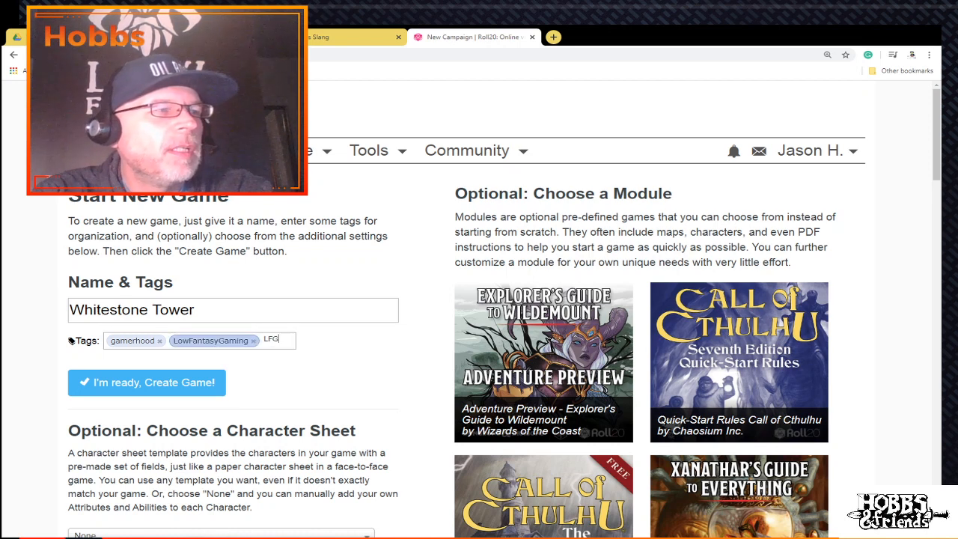
pyautogui.press('Return')
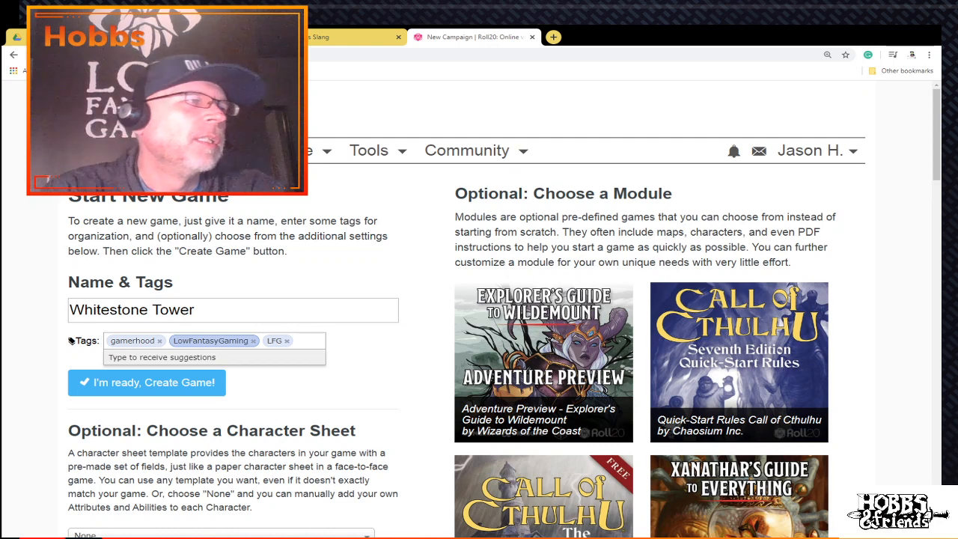
# Step: Choose Low Fantasy Gaming as the new game's character sheet template
pyautogui.scroll(-2, 479, 299)
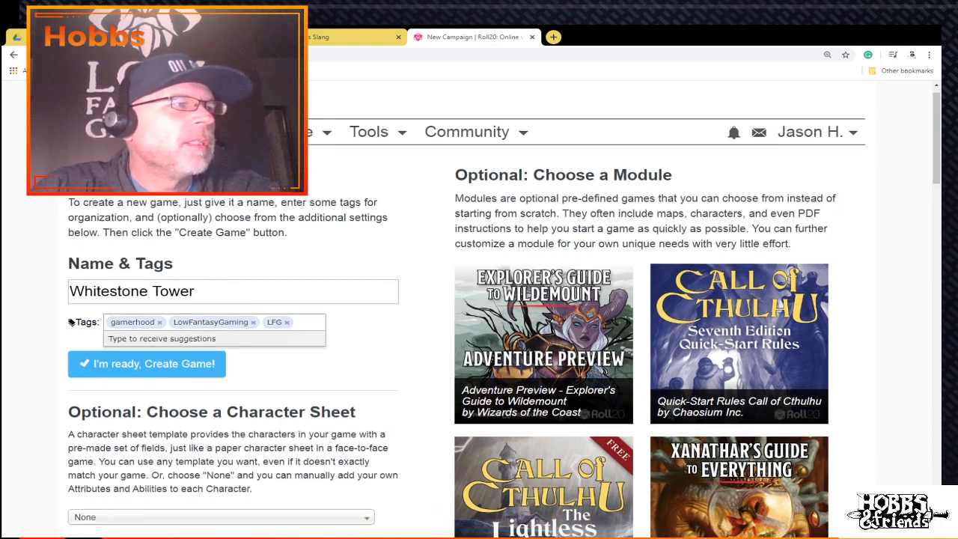
pyautogui.click(365, 436)
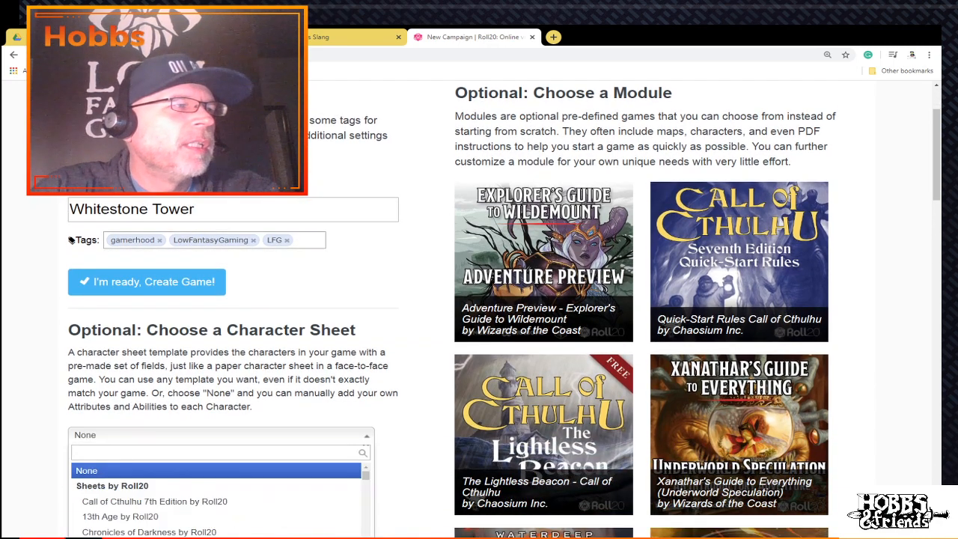
pyautogui.write('low')
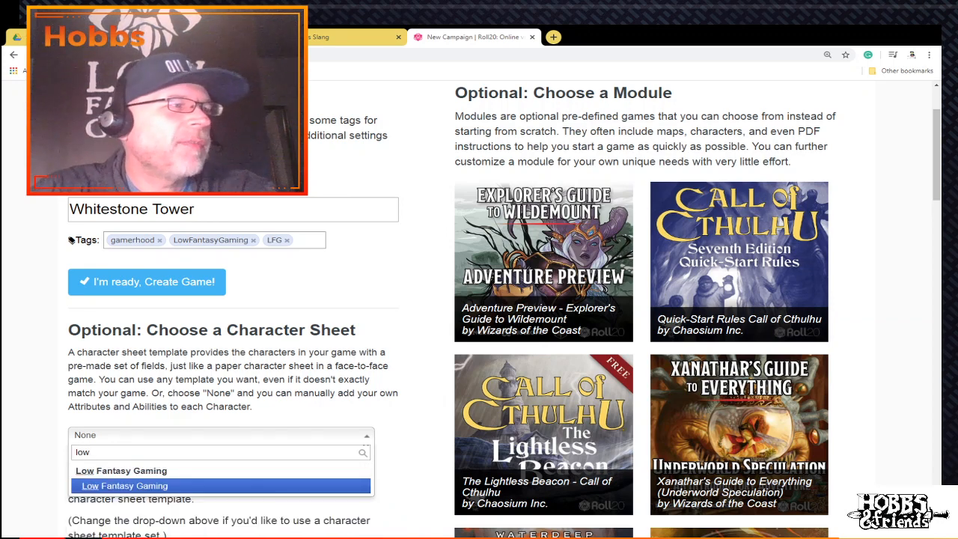
pyautogui.press('Return')
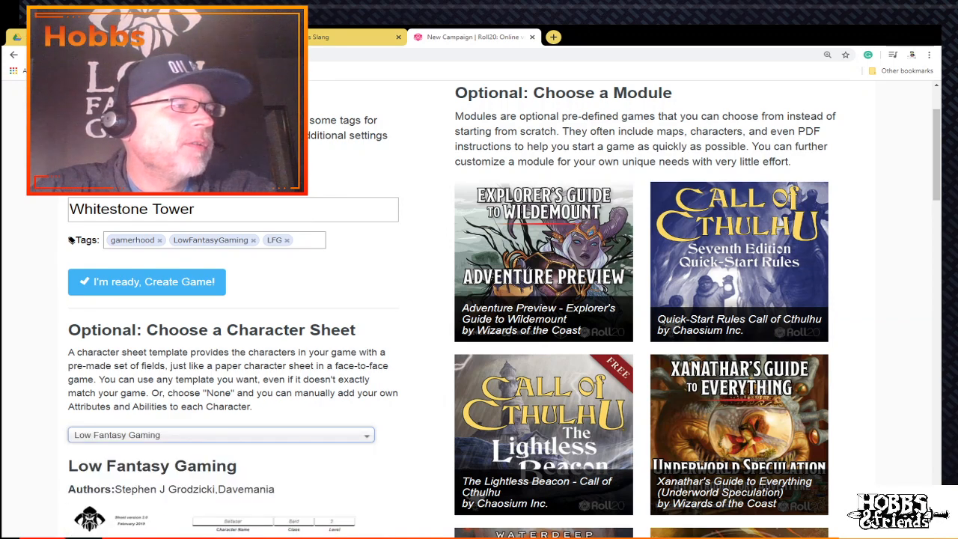
# Step: Review the preview of the chosen character sheet and create the Whitestone Tower game
pyautogui.scroll(-2, 479, 299)
pyautogui.scroll(-2, 479, 300)
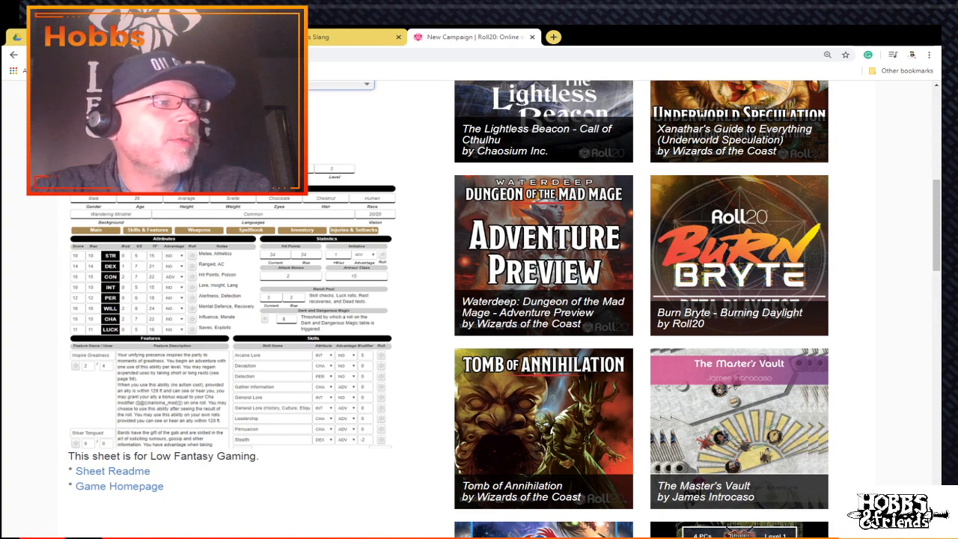
pyautogui.scroll(4, 479, 300)
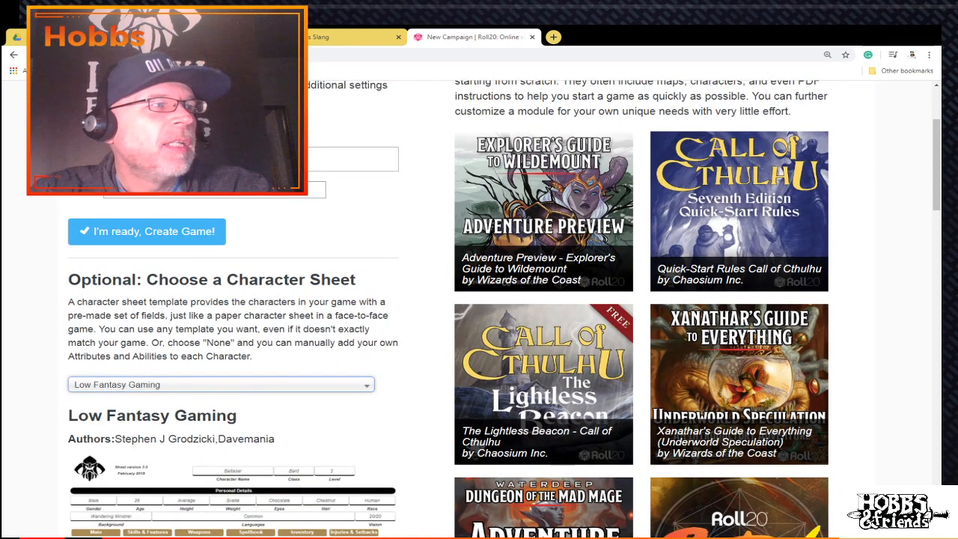
pyautogui.scroll(-2, 479, 300)
pyautogui.scroll(4, 479, 299)
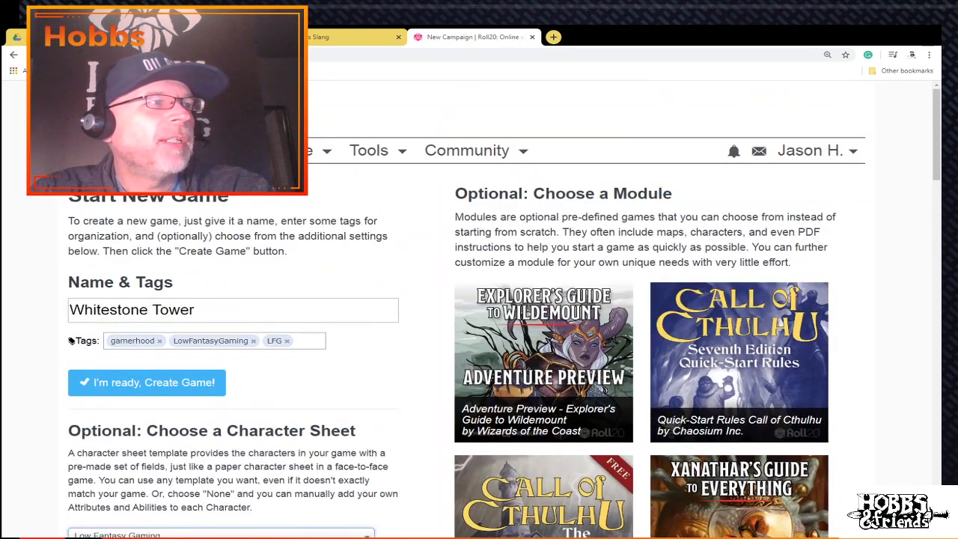
pyautogui.click(147, 382)
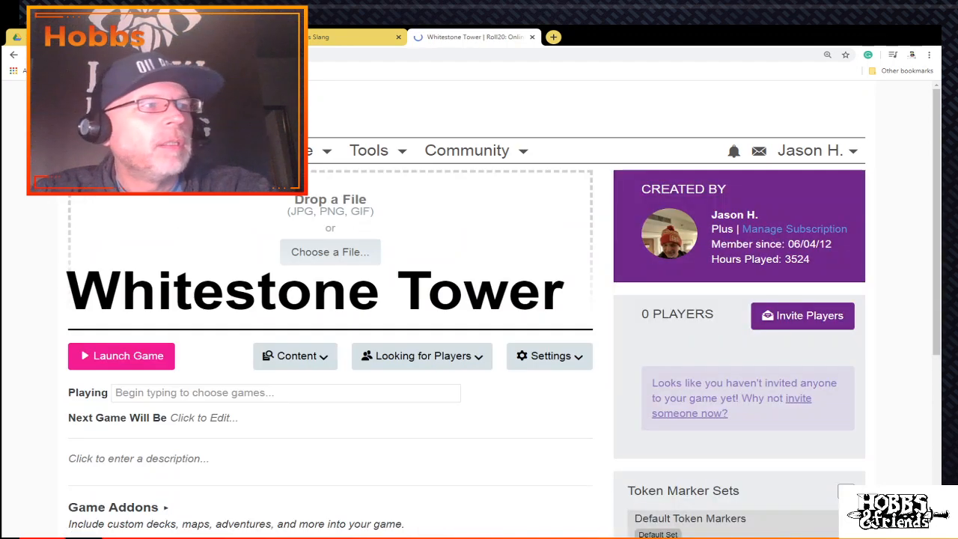
# Step: Look over the new game's details page and upload the tower illustration as its header image
pyautogui.scroll(-1, 479, 300)
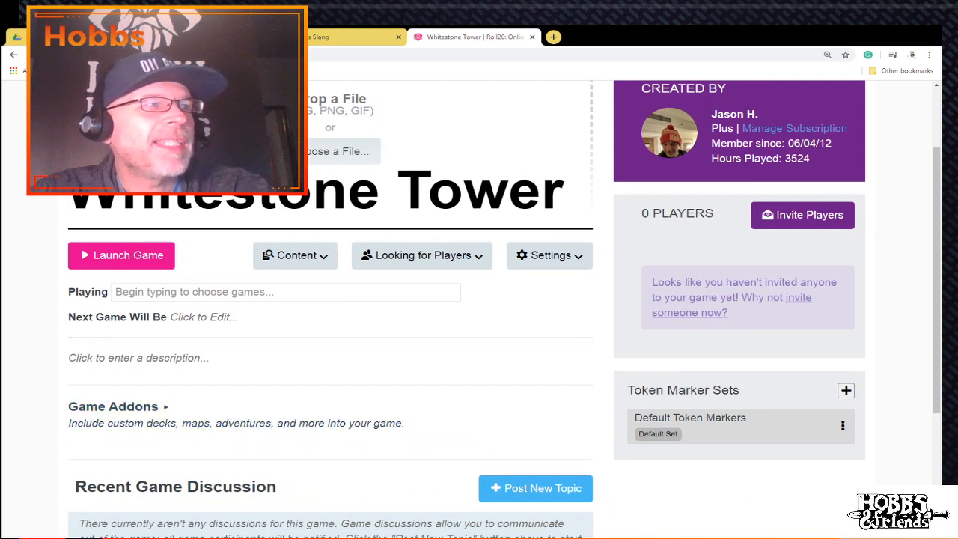
pyautogui.scroll(-1, 479, 300)
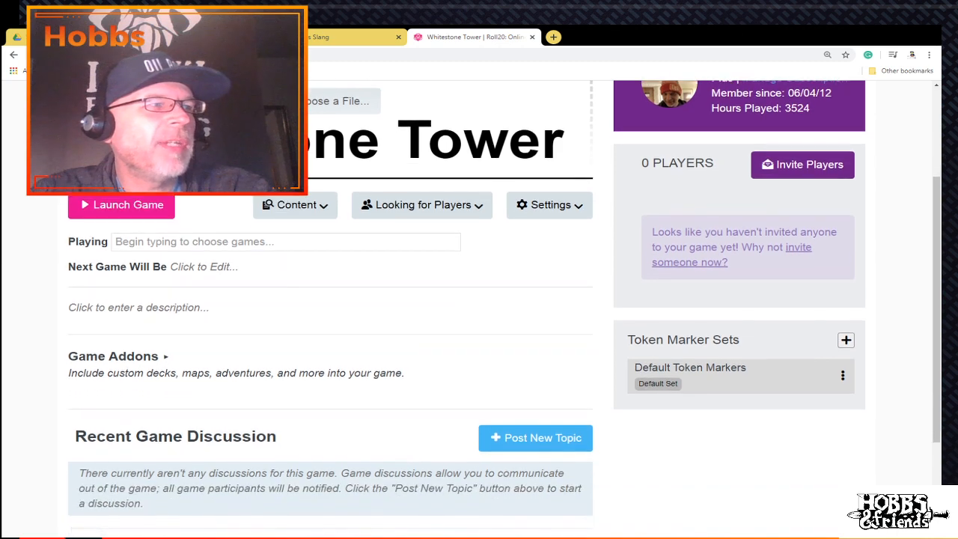
pyautogui.scroll(1, 479, 300)
pyautogui.scroll(-1, 479, 299)
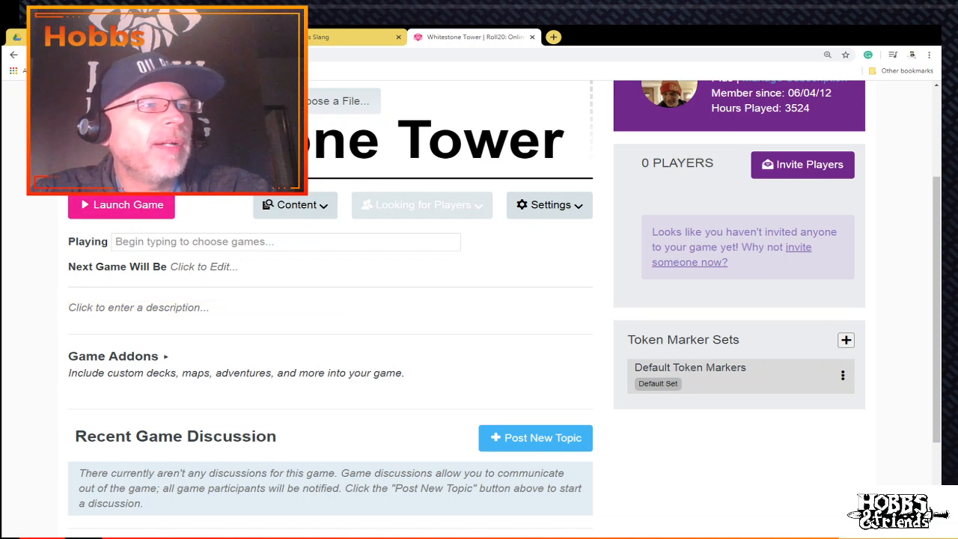
pyautogui.scroll(3, 504, 308)
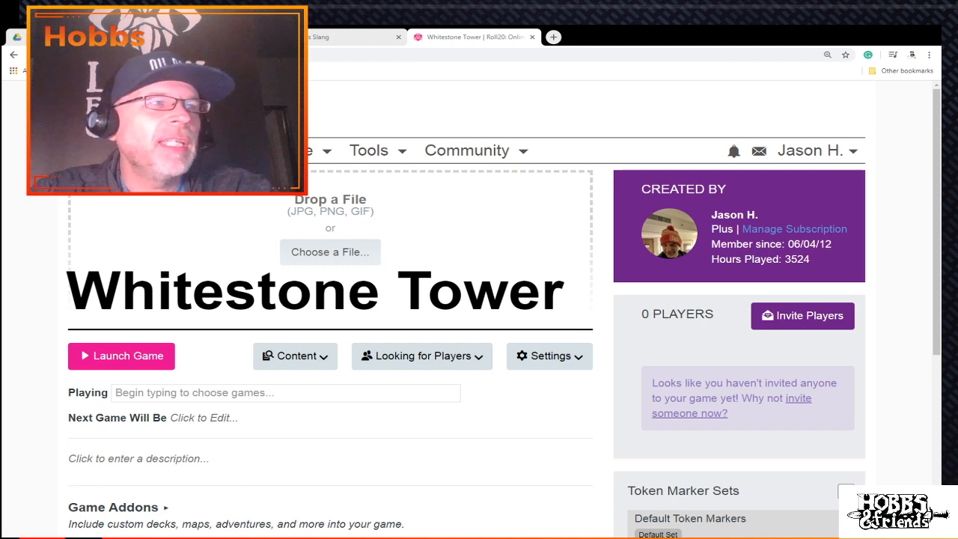
pyautogui.press('Return')
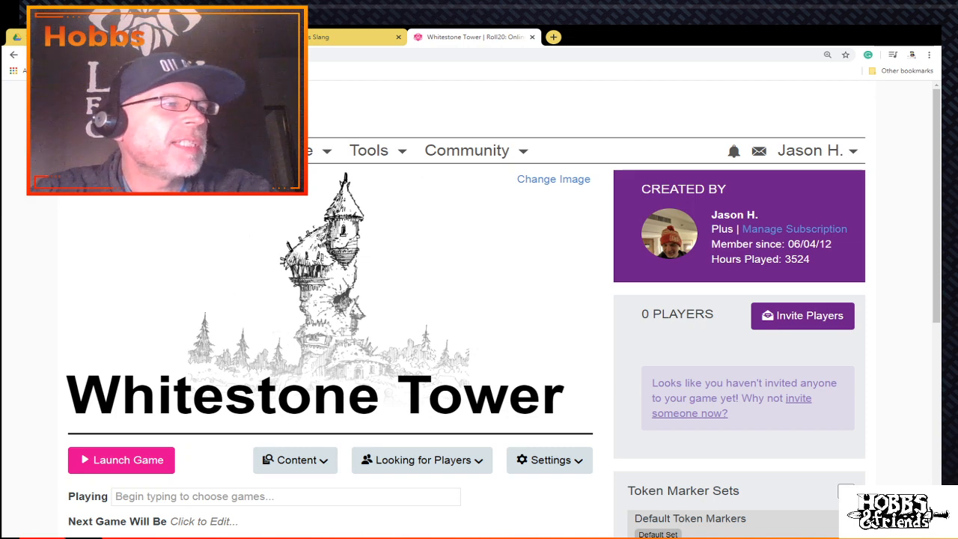
# Step: Launch the Whitestone Tower game and open its in-game settings
pyautogui.scroll(-2, 479, 314)
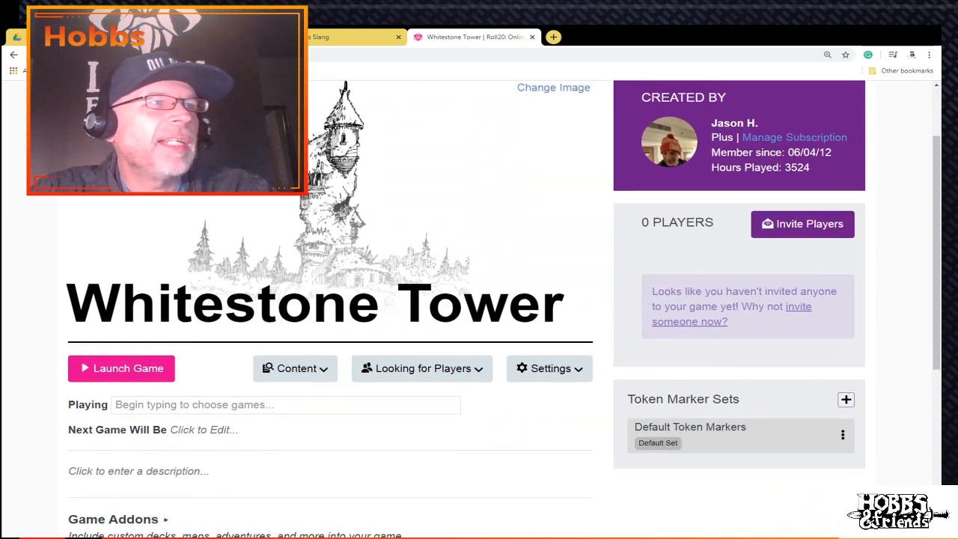
pyautogui.scroll(1, 479, 299)
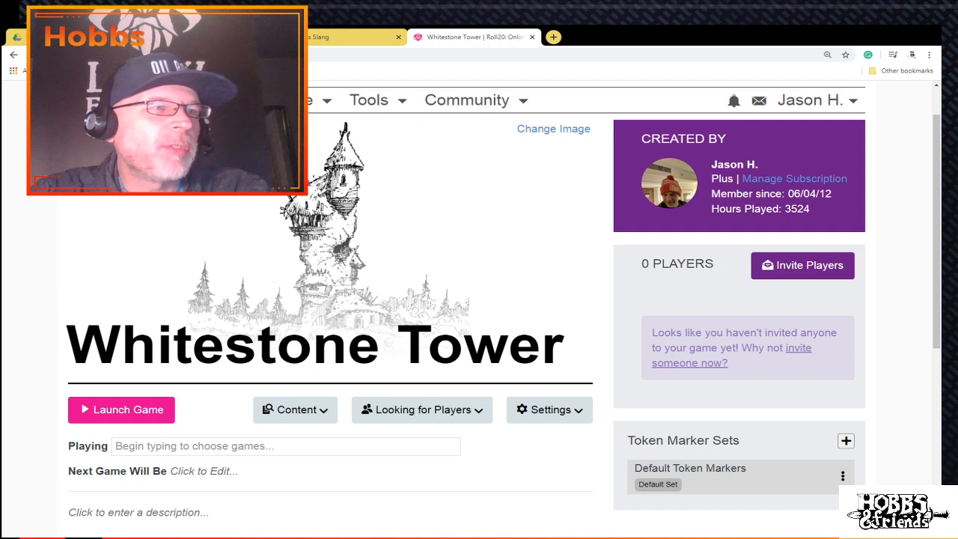
pyautogui.click(128, 410)
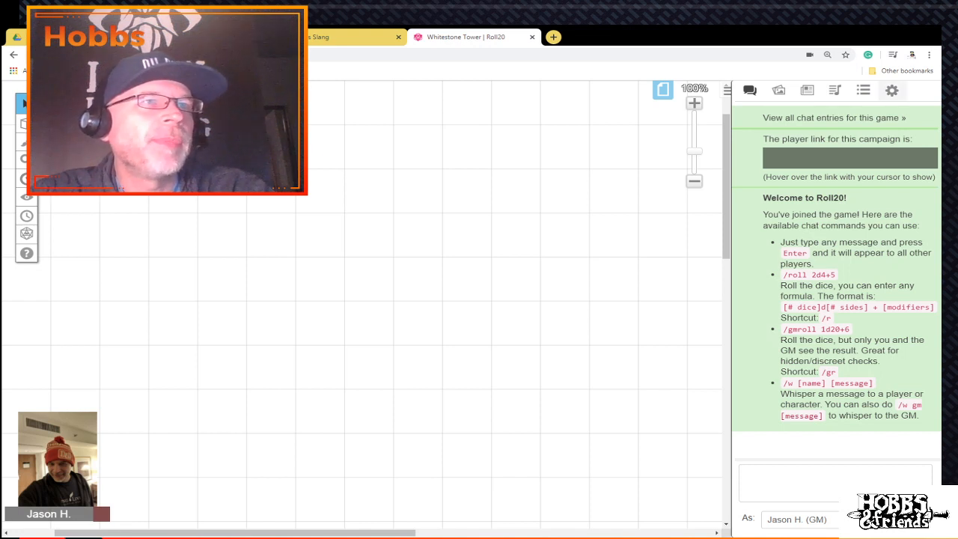
pyautogui.click(891, 89)
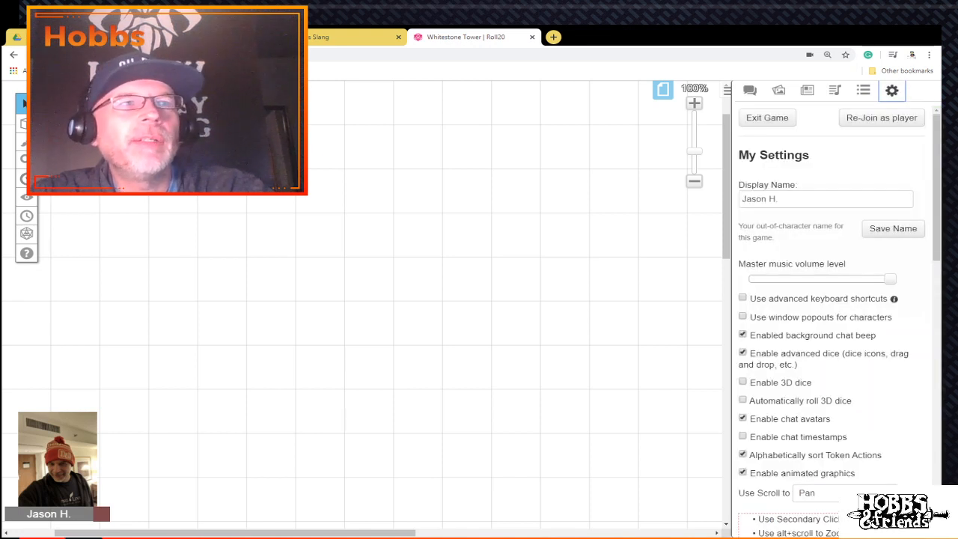
# Step: Set the player video/avatar size to Names only in the game settings
pyautogui.scroll(-5, 831, 314)
pyautogui.scroll(-2, 830, 322)
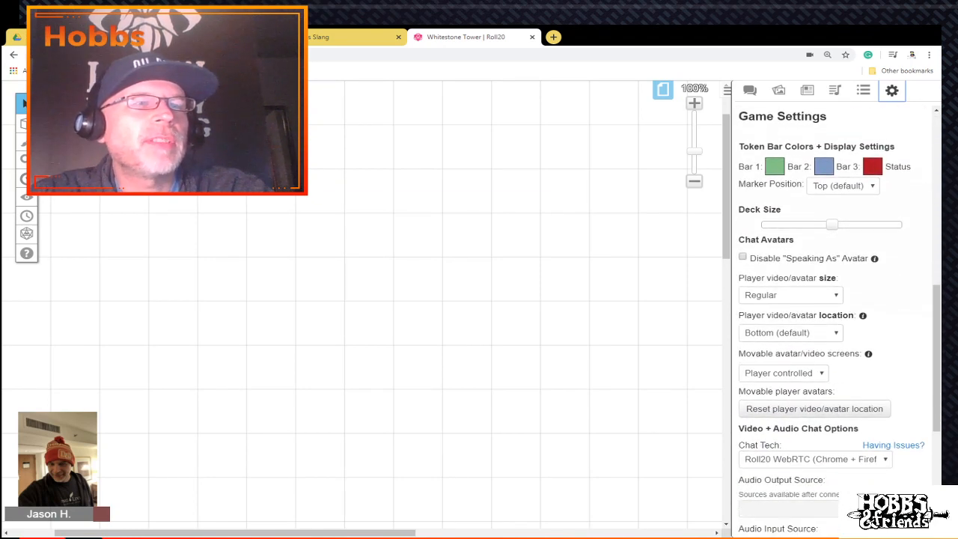
pyautogui.click(791, 295)
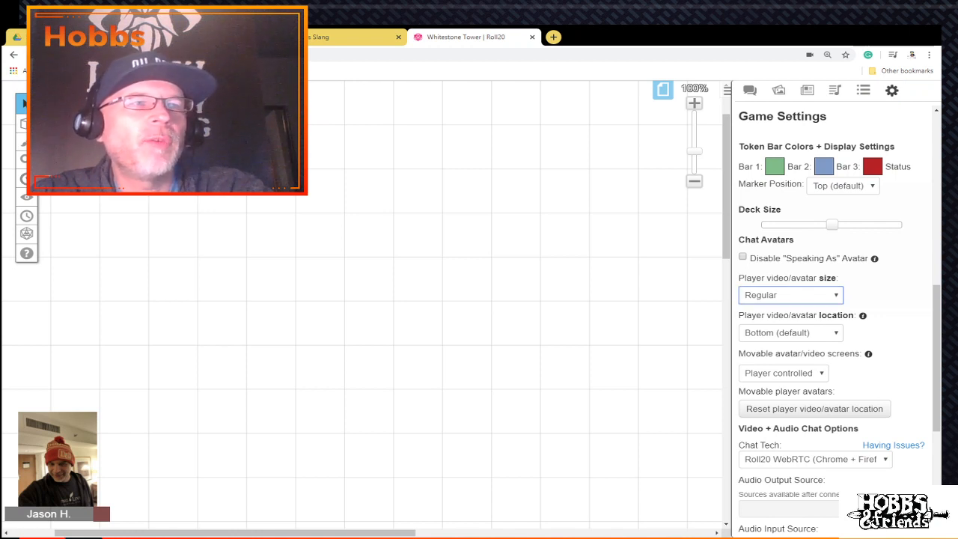
pyautogui.click(782, 334)
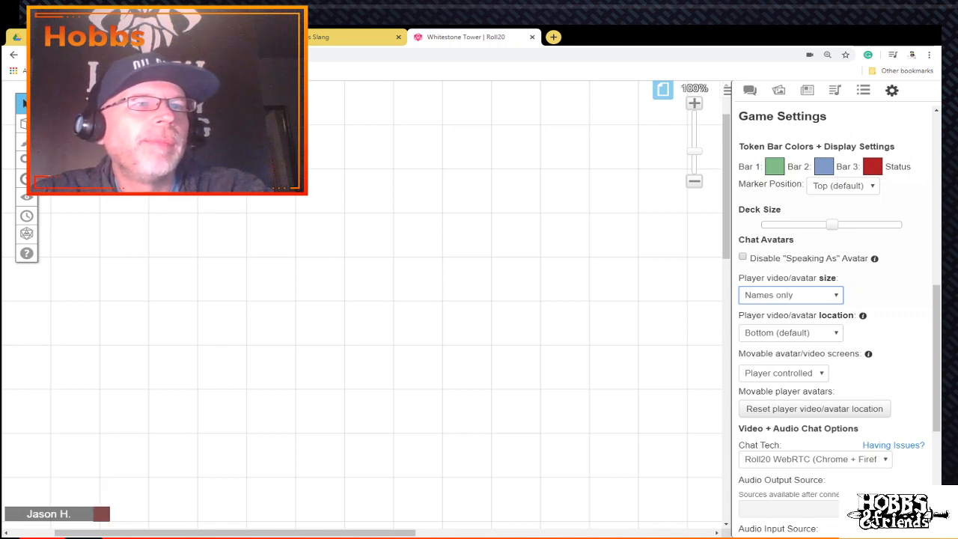
# Step: Set both broadcasting to others and receiving from others to Nothing (disable), and reconnect to chat to update the settings
pyautogui.scroll(-3, 830, 314)
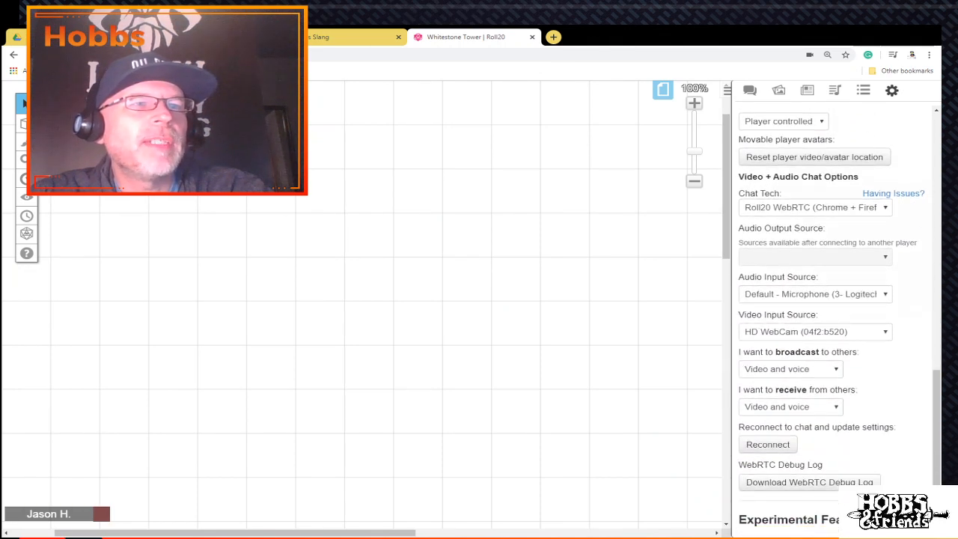
pyautogui.click(790, 369)
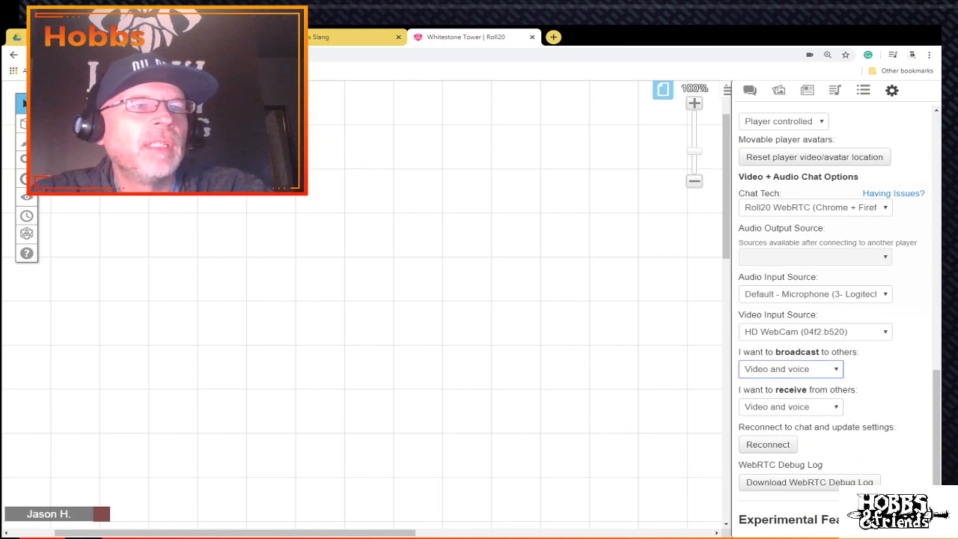
pyautogui.click(782, 420)
pyautogui.click(790, 408)
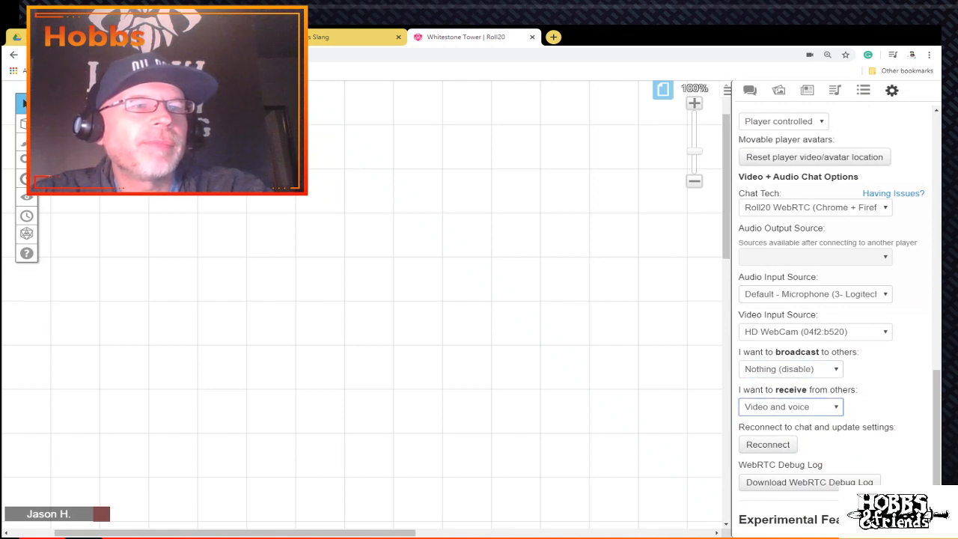
pyautogui.click(782, 458)
pyautogui.scroll(-1, 782, 449)
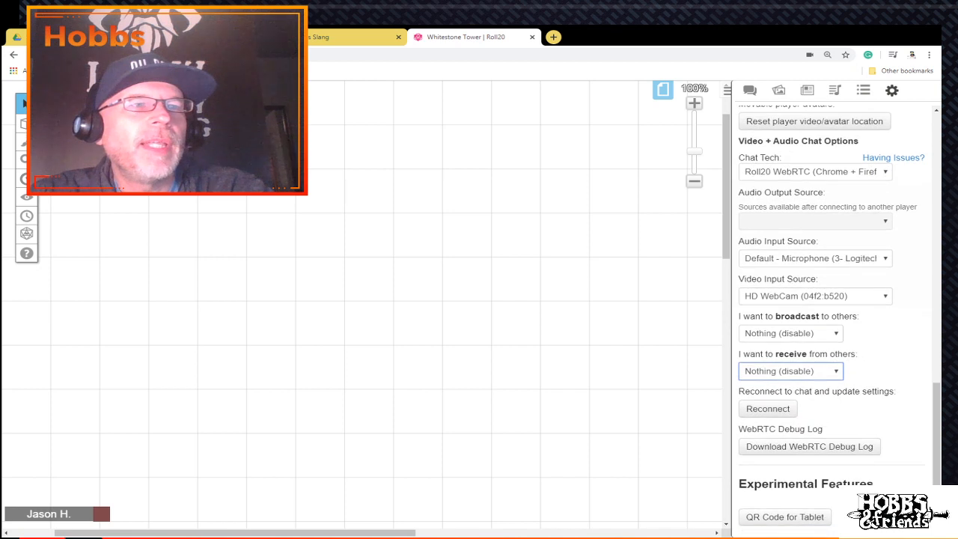
pyautogui.click(768, 408)
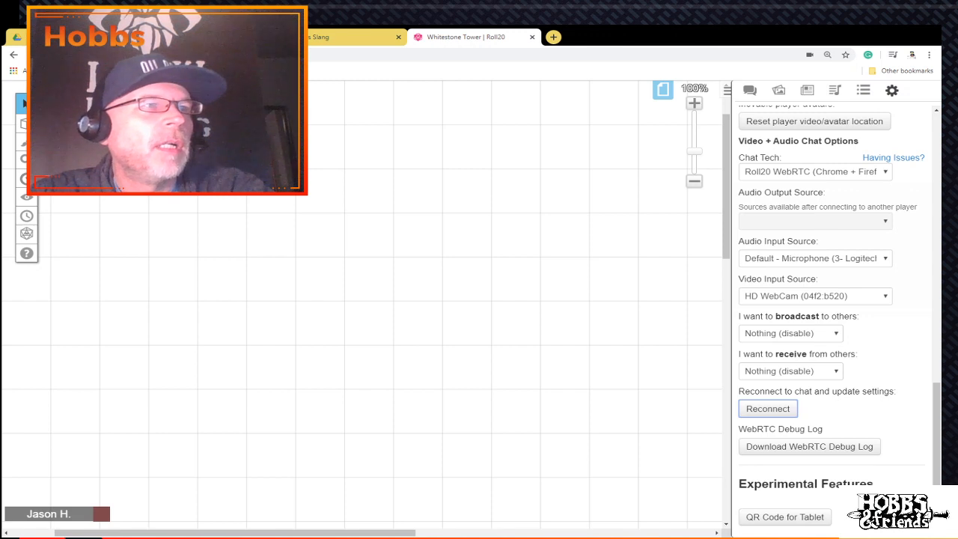
pyautogui.scroll(2, 362, 302)
pyautogui.scroll(-10, 362, 302)
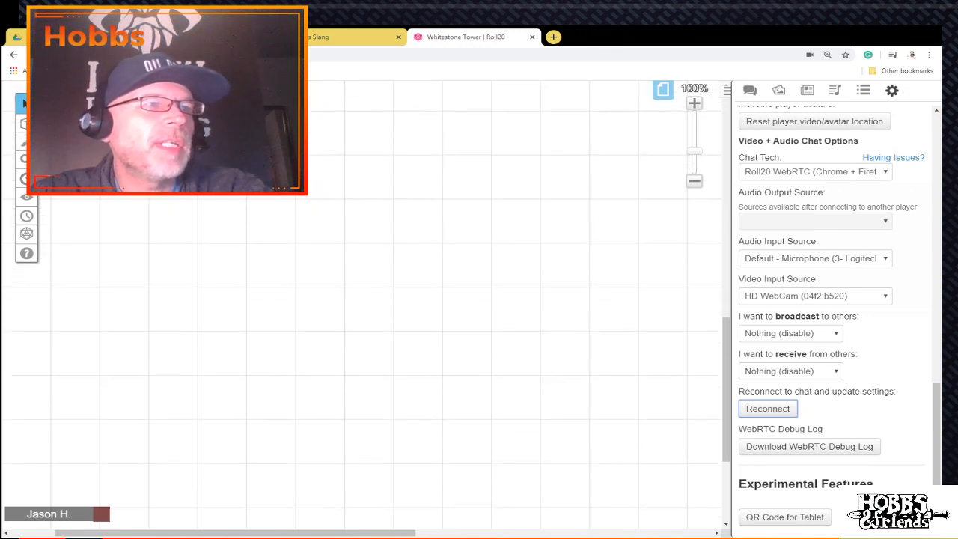
pyautogui.scroll(3, 362, 303)
pyautogui.scroll(4, 367, 298)
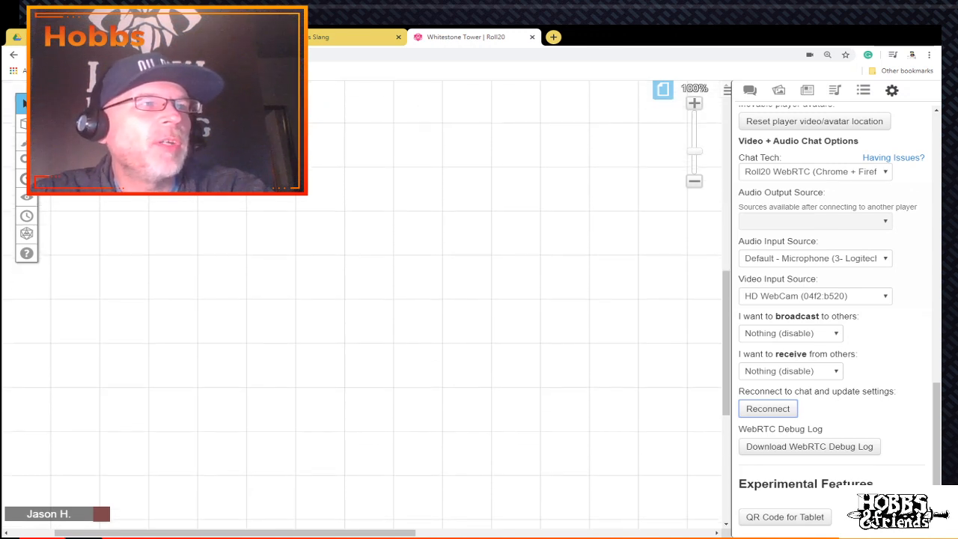
pyautogui.click(663, 90)
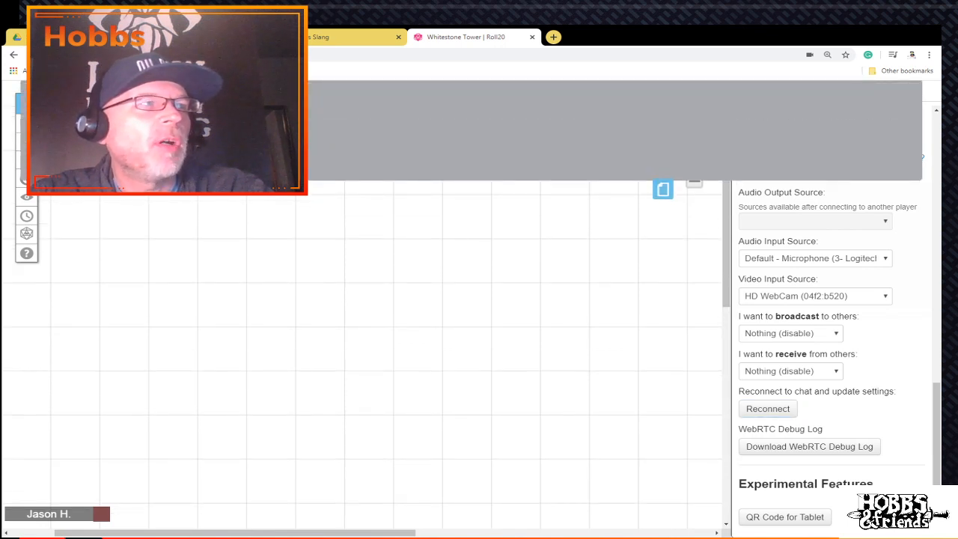
pyautogui.click(663, 190)
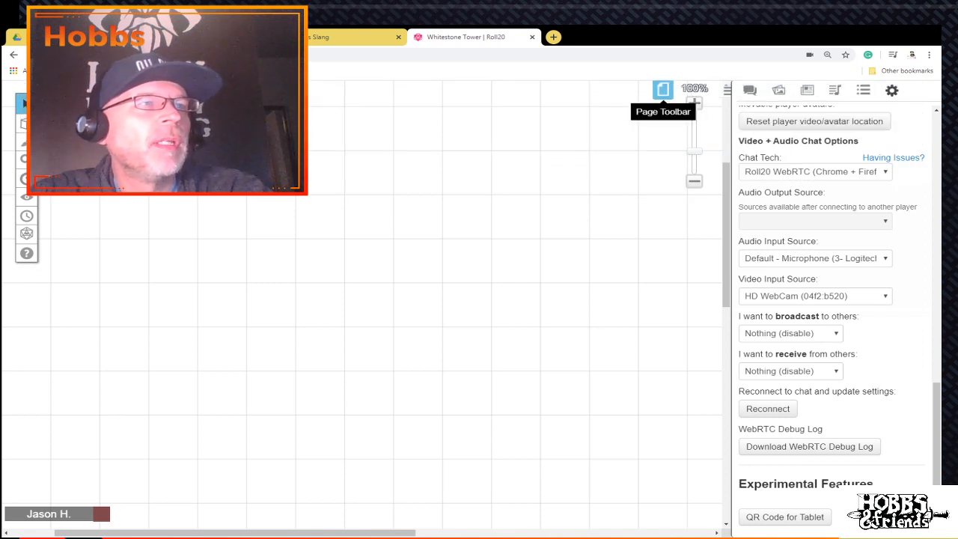
pyautogui.click(663, 90)
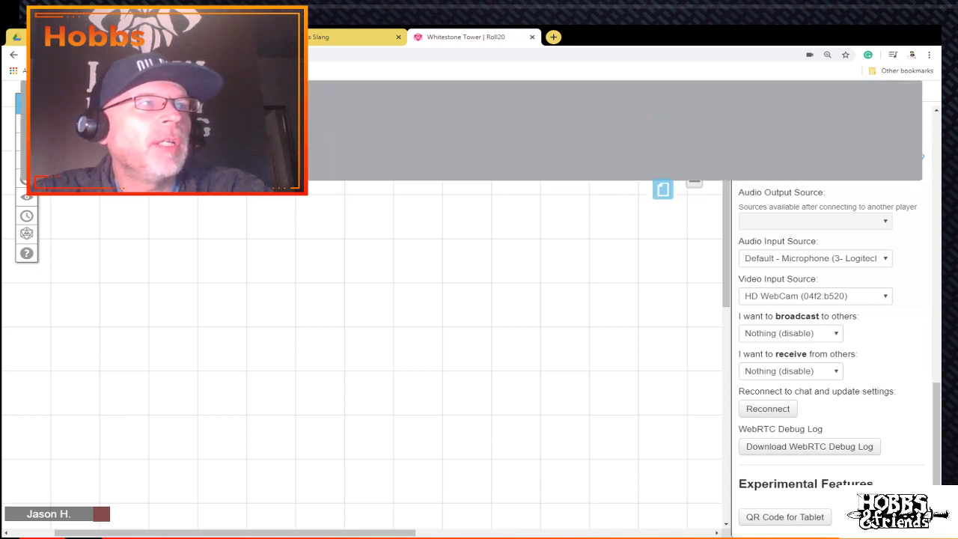
pyautogui.click(663, 190)
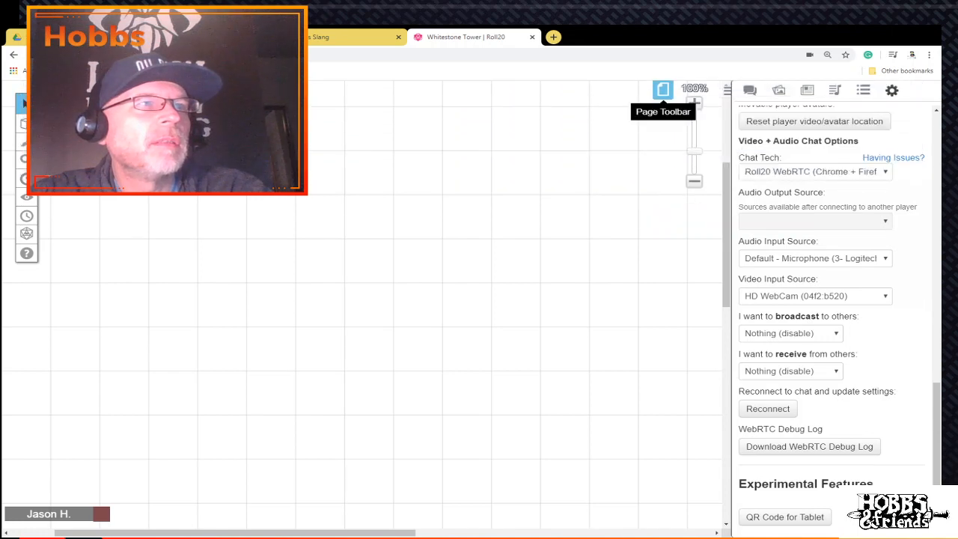
# Step: Open the map page's settings and set the page background colour to black
pyautogui.click(663, 90)
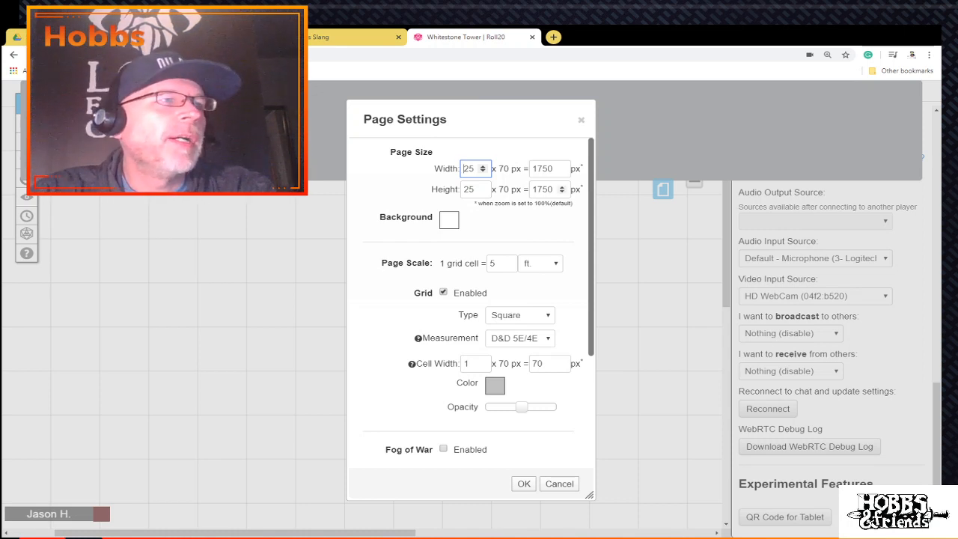
pyautogui.click(449, 220)
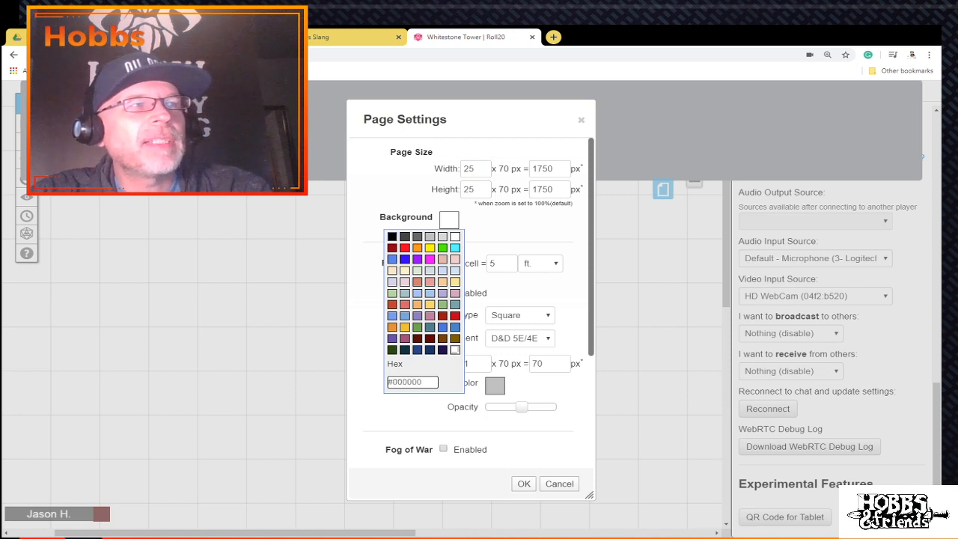
pyautogui.click(391, 236)
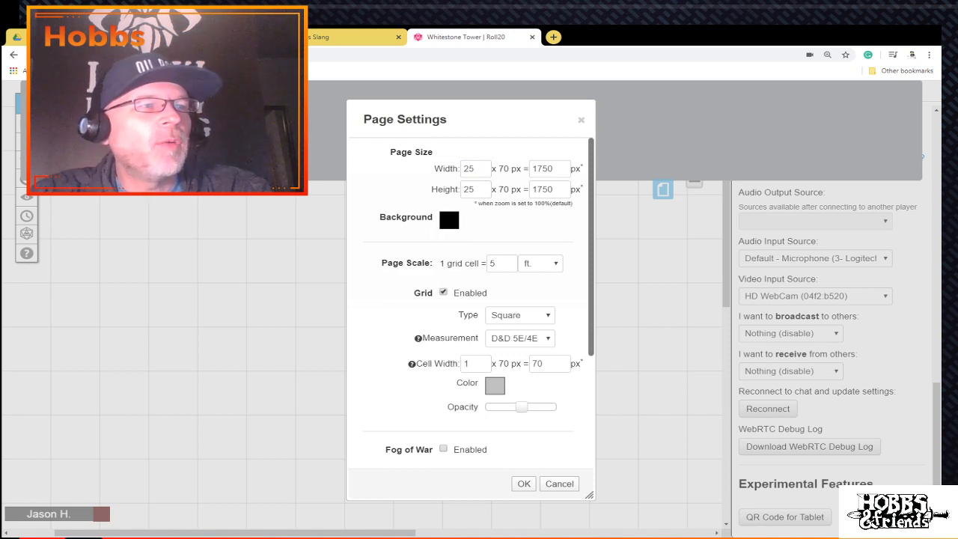
# Step: Set the page's grid colour to bright green with full opacity and apply the page settings
pyautogui.click(448, 218)
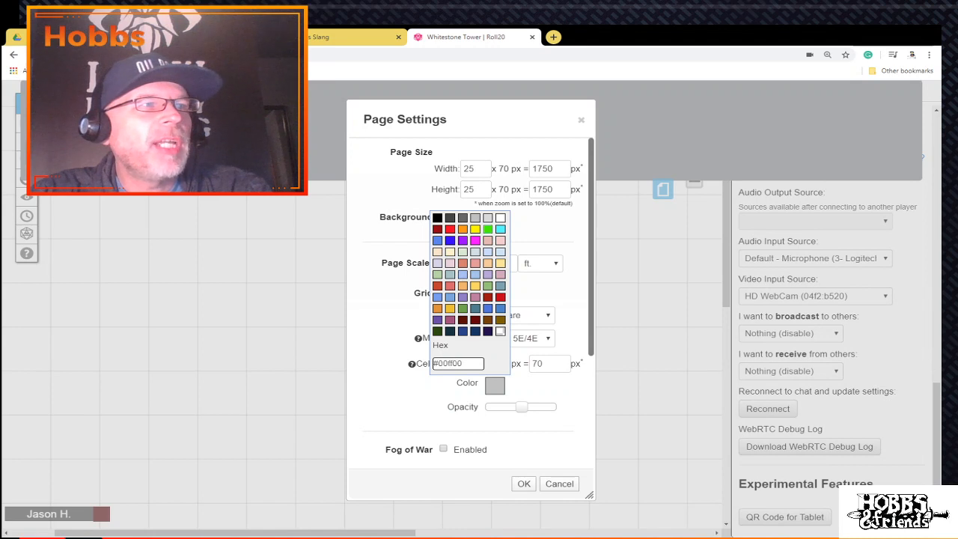
pyautogui.click(488, 229)
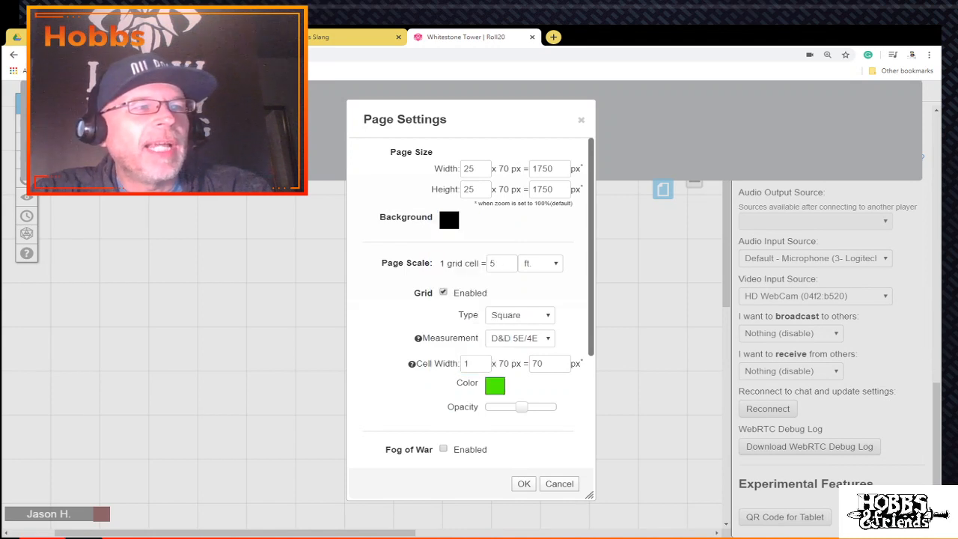
pyautogui.moveTo(521, 407); pyautogui.dragTo(552, 408)
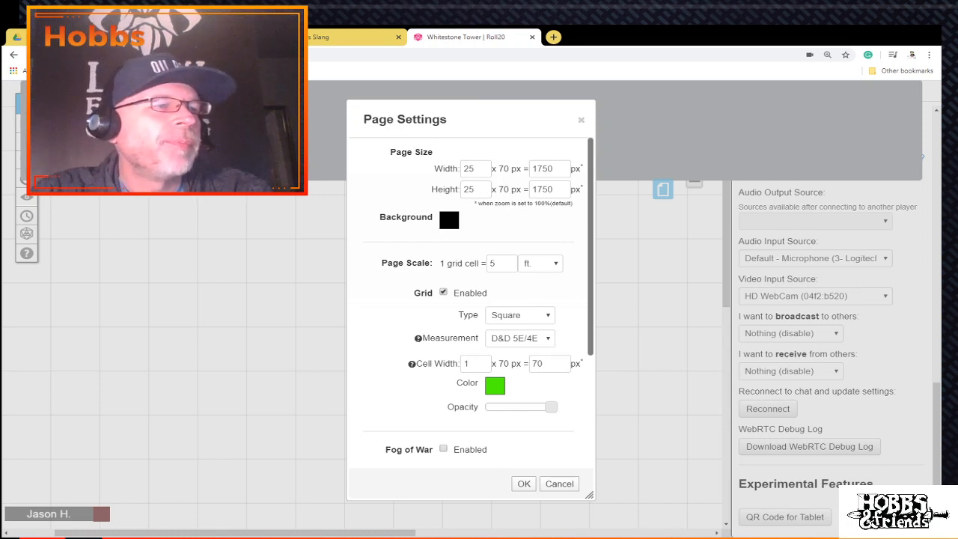
pyautogui.click(524, 483)
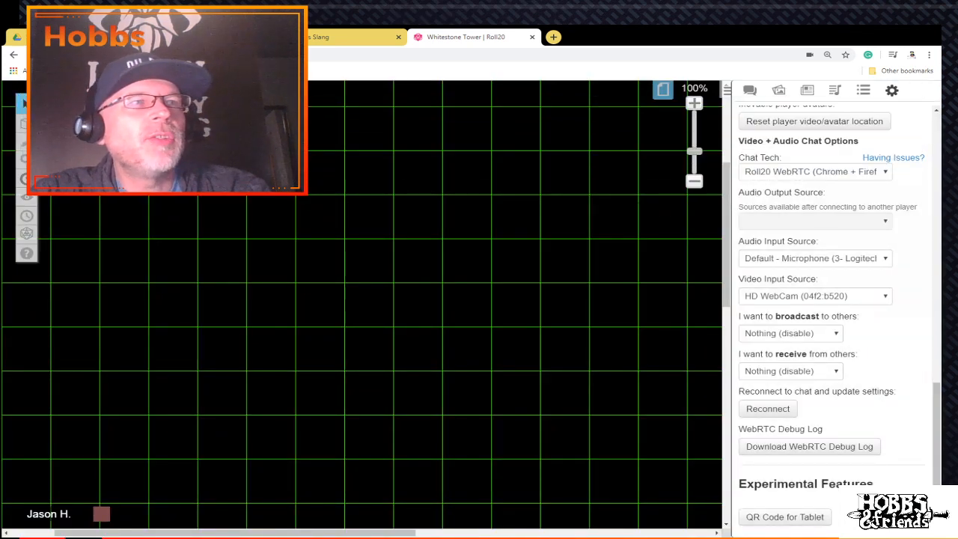
# Step: Zoom the map out to 56% and look over the chat's player link, its commands and the black page
pyautogui.moveTo(694, 151); pyautogui.dragTo(694, 162)
pyautogui.click(750, 90)
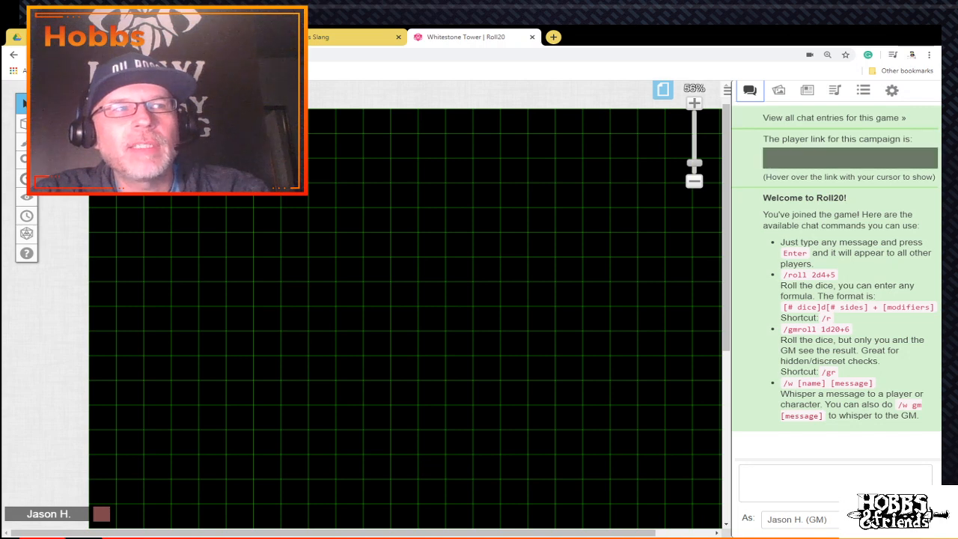
pyautogui.scroll(-2, 405, 305)
pyautogui.scroll(3, 405, 305)
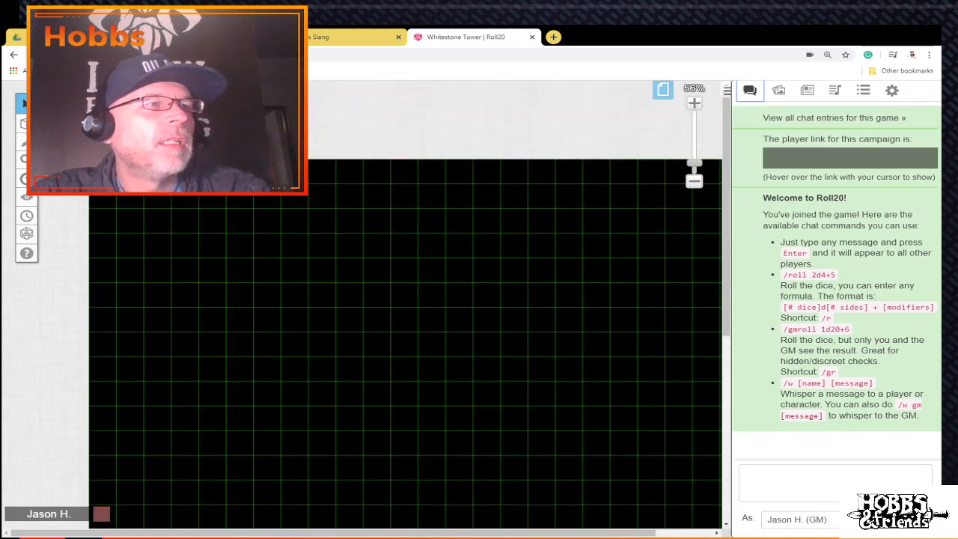
pyautogui.scroll(-3, 405, 304)
pyautogui.scroll(2, 405, 305)
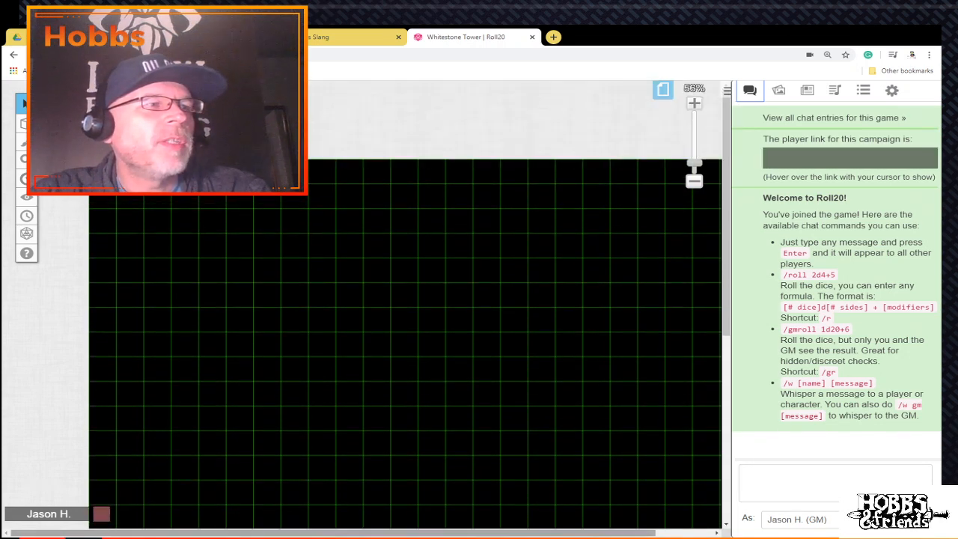
pyautogui.moveTo(404, 533)
pyautogui.mouseDown()
pyautogui.moveTo(462, 533)
pyautogui.moveTo(409, 533)
pyautogui.moveTo(420, 533)
pyautogui.mouseUp()
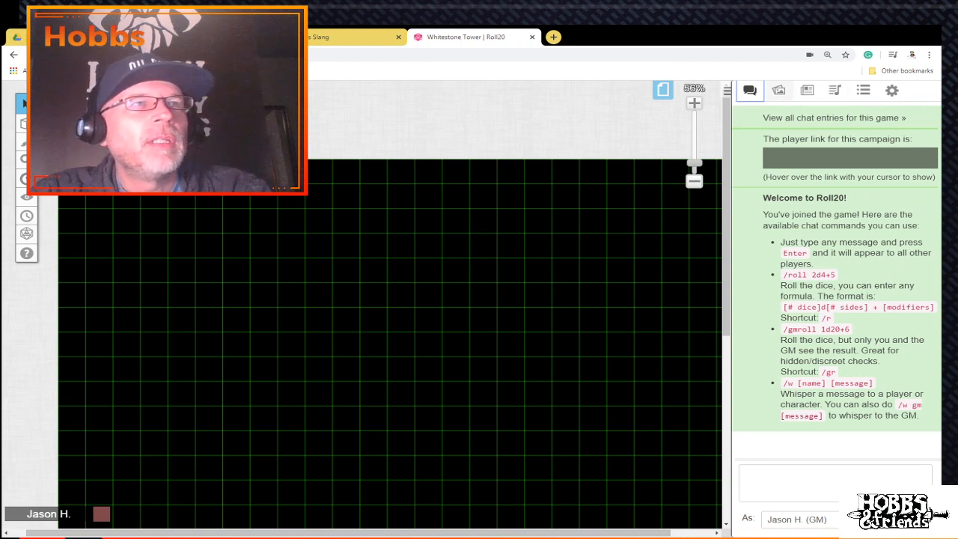
# Step: Open the art library, place the Pickpocket Press logo on the map page and enlarge it towards both page sides
pyautogui.click(778, 89)
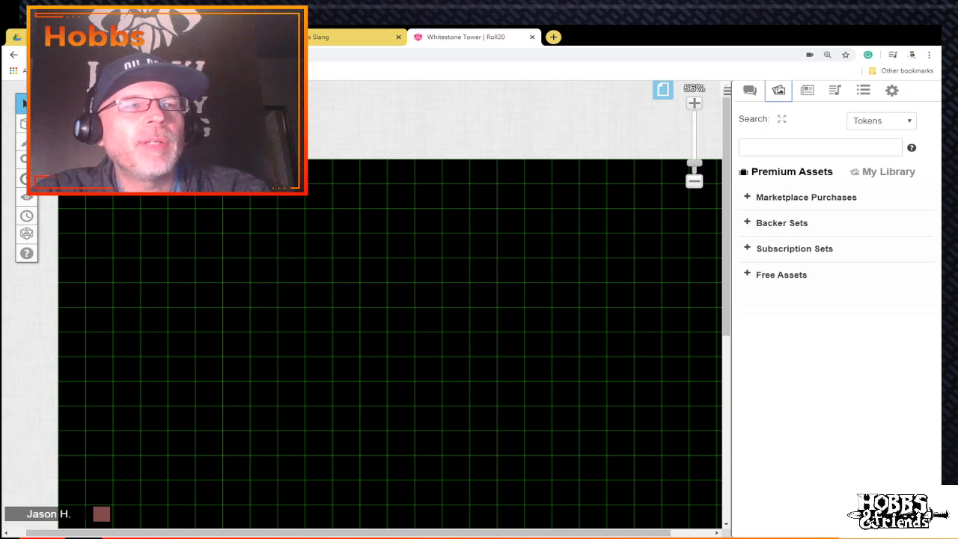
pyautogui.moveTo(449, 533); pyautogui.dragTo(485, 533)
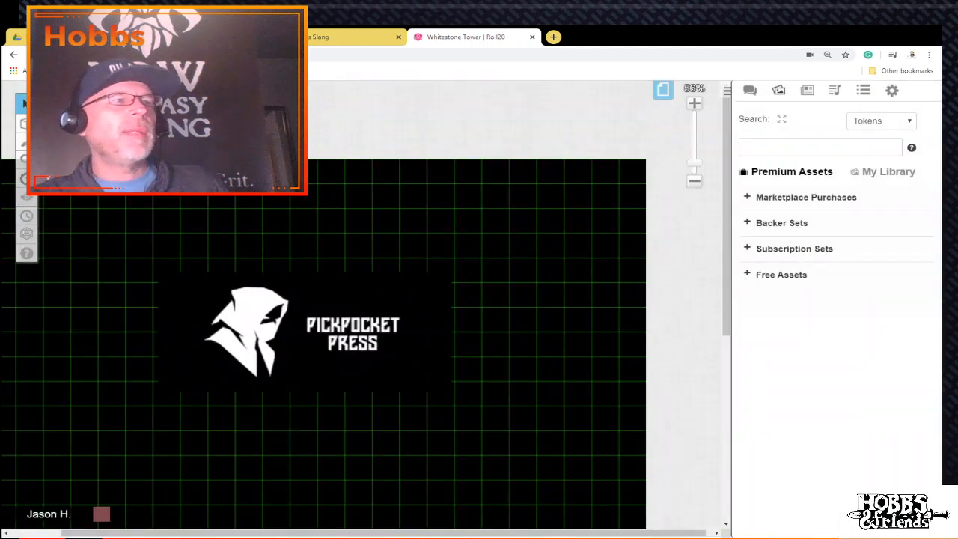
pyautogui.click(305, 332)
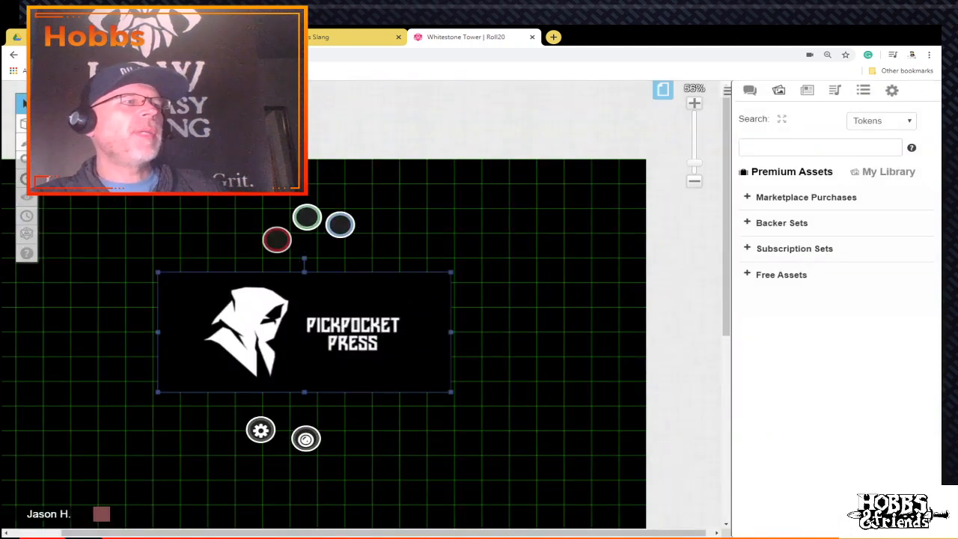
pyautogui.moveTo(450, 391); pyautogui.dragTo(636, 468)
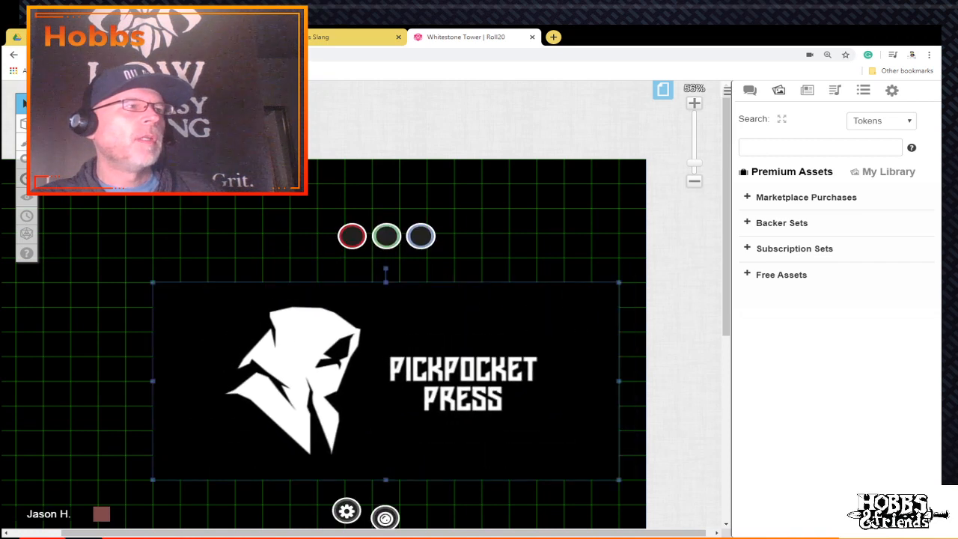
pyautogui.moveTo(153, 282); pyautogui.dragTo(44, 233)
# Step: Rescale the Pickpocket Press logo to start at the page's top-left corner and span nearly the full page width
pyautogui.moveTo(224, 533); pyautogui.dragTo(173, 532)
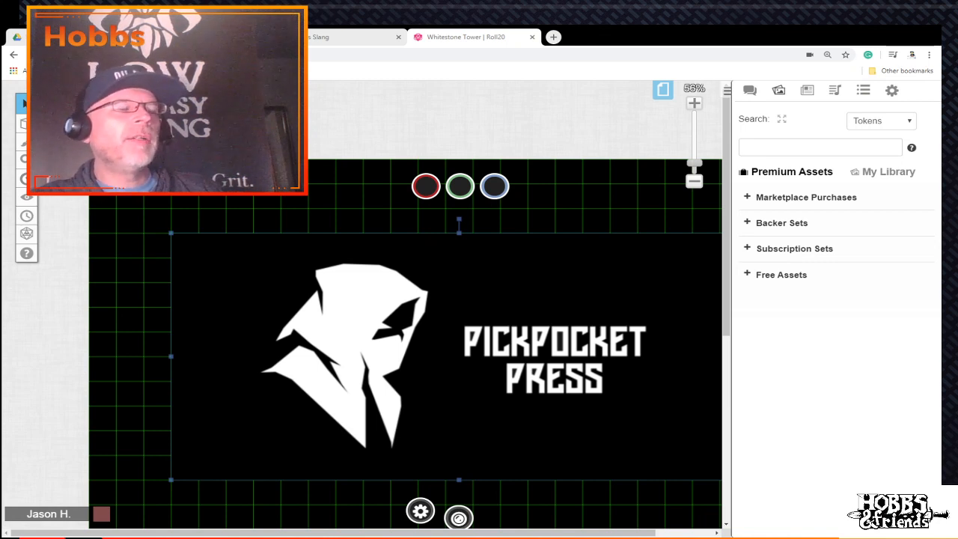
pyautogui.moveTo(171, 479); pyautogui.dragTo(253, 454)
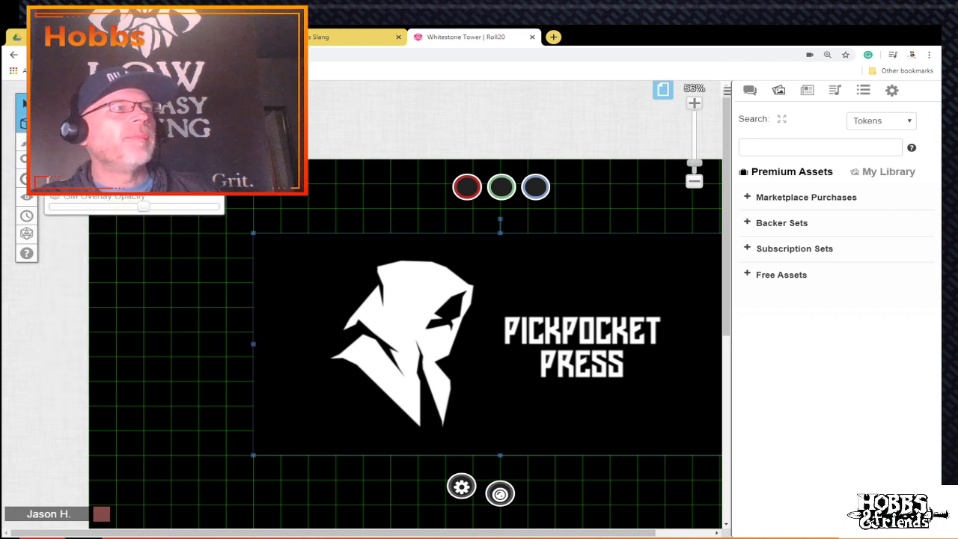
pyautogui.moveTo(26, 142)
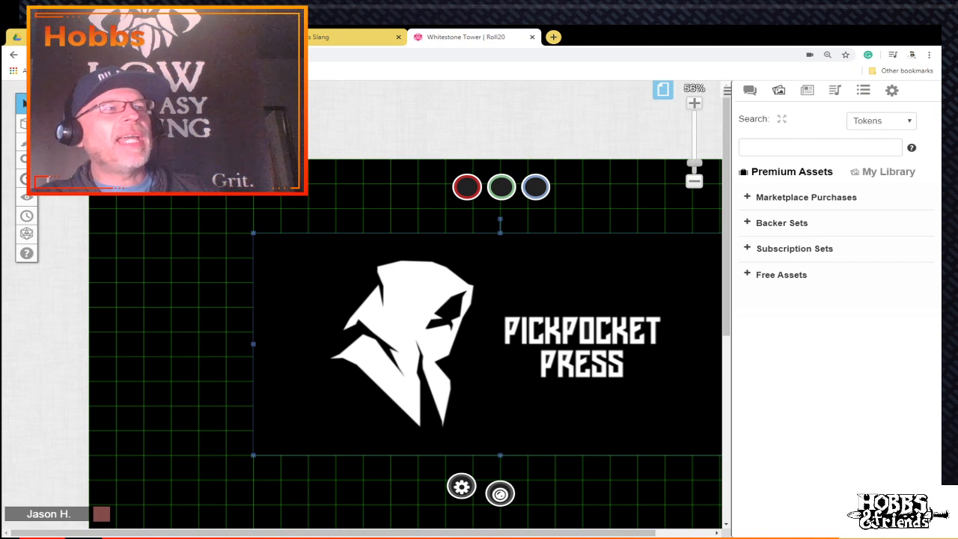
pyautogui.moveTo(253, 233); pyautogui.dragTo(106, 166)
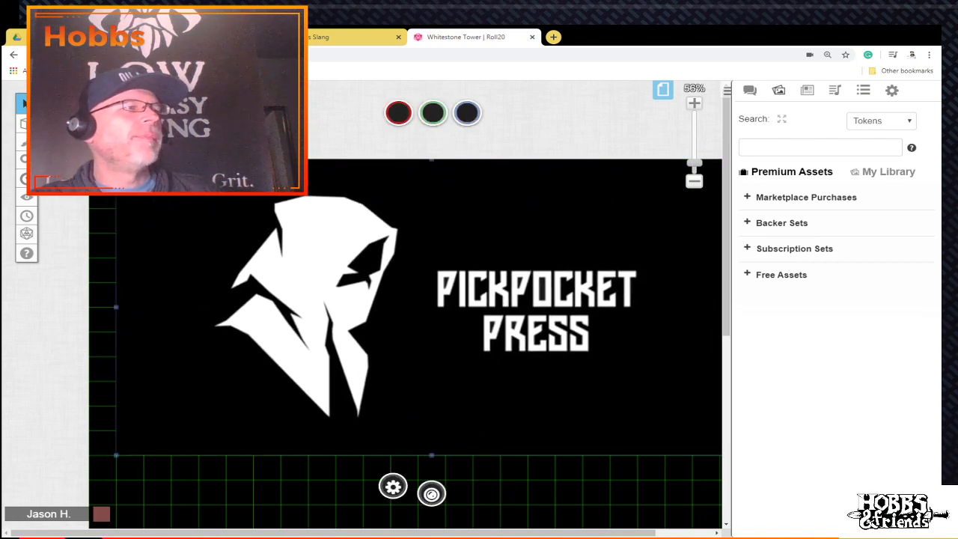
pyautogui.scroll(-2, 404, 299)
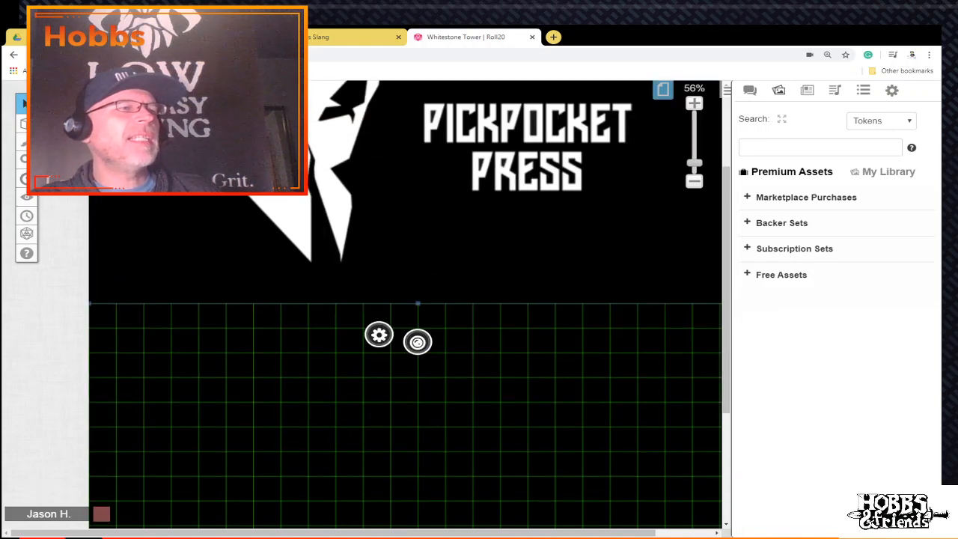
pyautogui.hscroll(2, 404, 299)
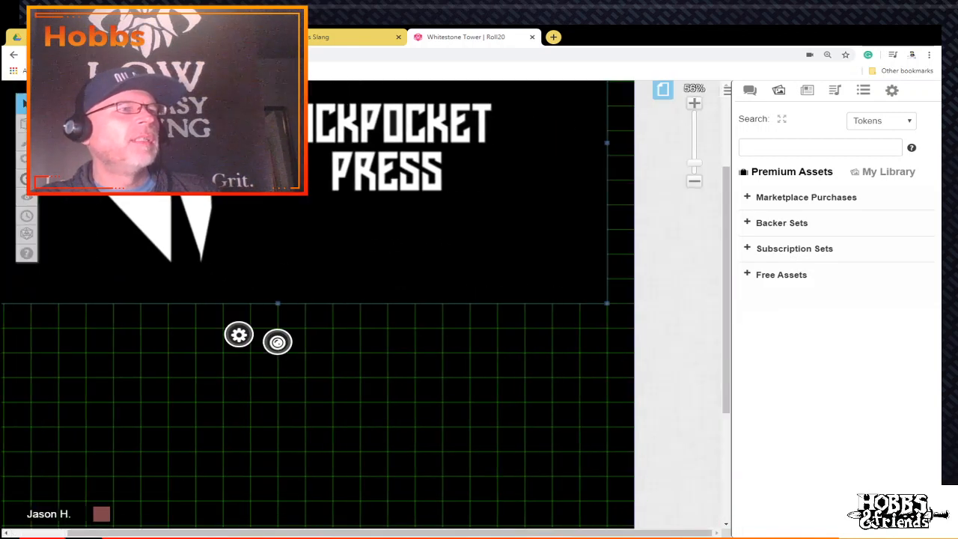
# Step: Enlarge the Pickpocket Press logo until its lower corner meets the page's right edge, and check it across the page width
pyautogui.scroll(3, 318, 299)
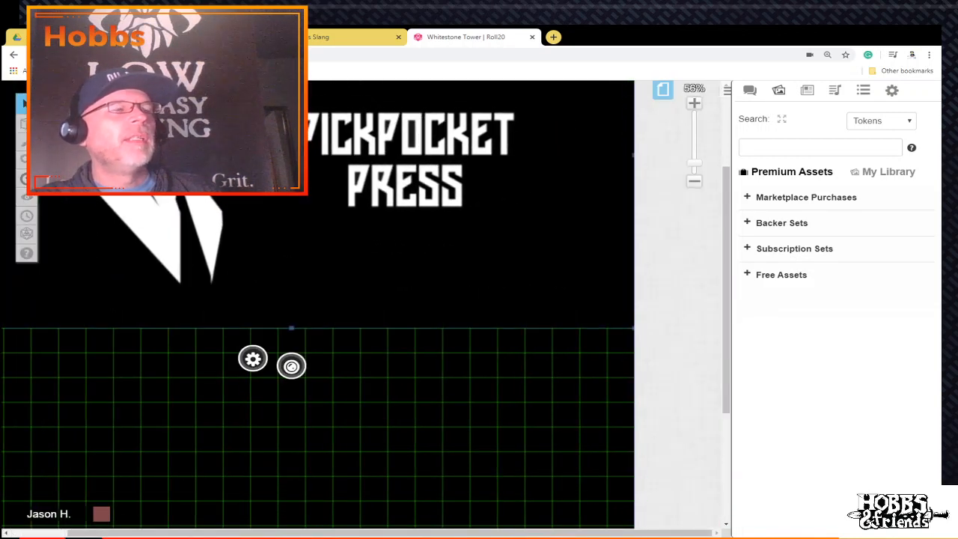
pyautogui.scroll(-3, 318, 299)
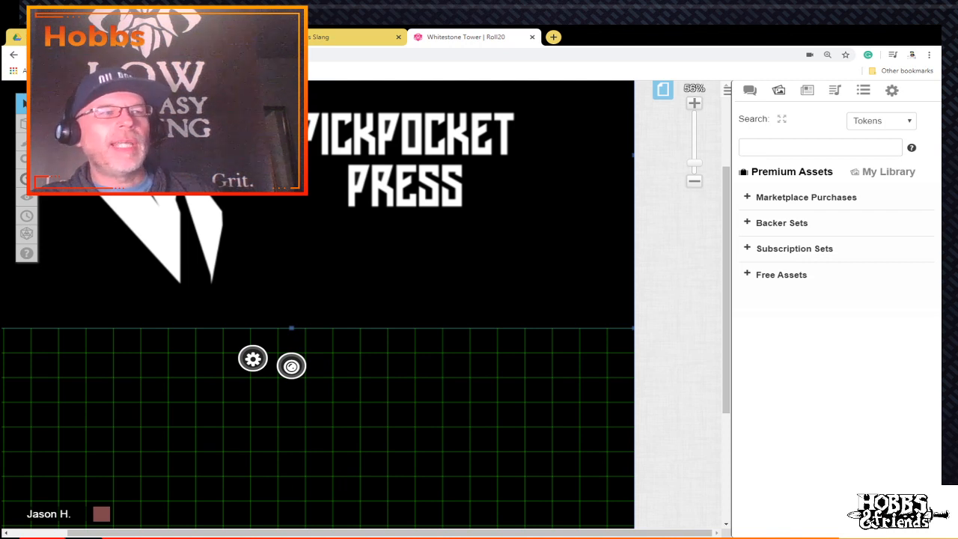
pyautogui.scroll(2, 318, 299)
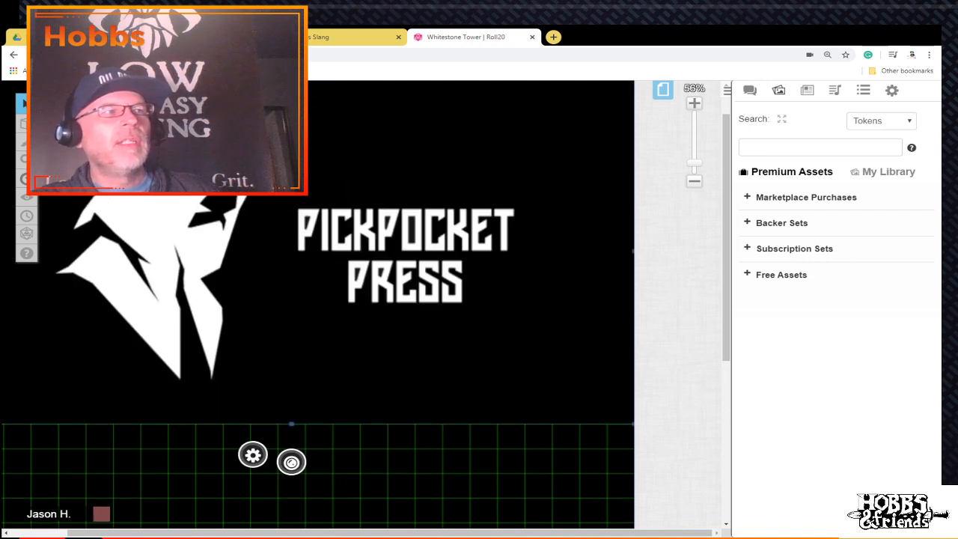
pyautogui.moveTo(318, 299); pyautogui.dragTo(290, 324)
pyautogui.moveTo(340, 533); pyautogui.dragTo(300, 533)
pyautogui.moveTo(318, 375); pyautogui.dragTo(336, 346)
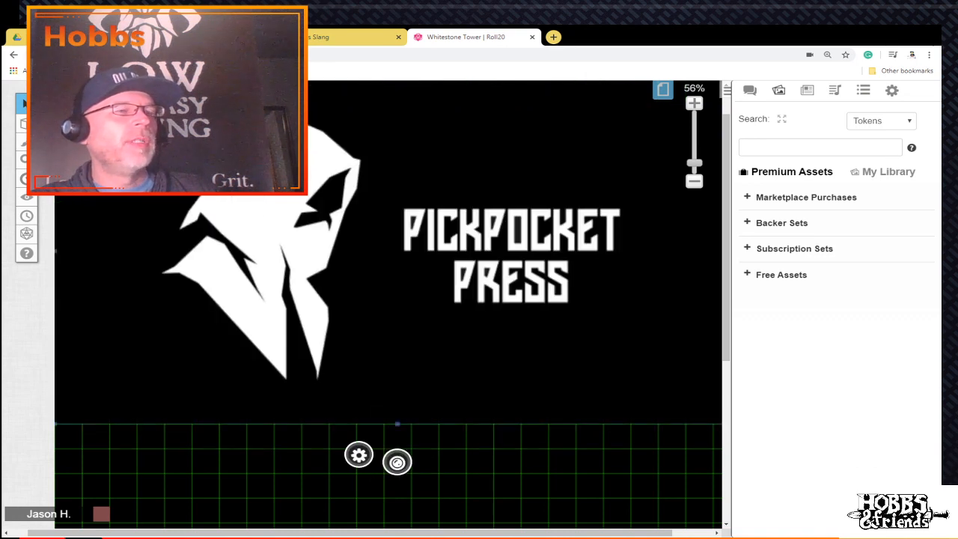
pyautogui.moveTo(341, 533)
pyautogui.mouseDown()
pyautogui.moveTo(386, 533)
pyautogui.moveTo(356, 533)
pyautogui.mouseUp()
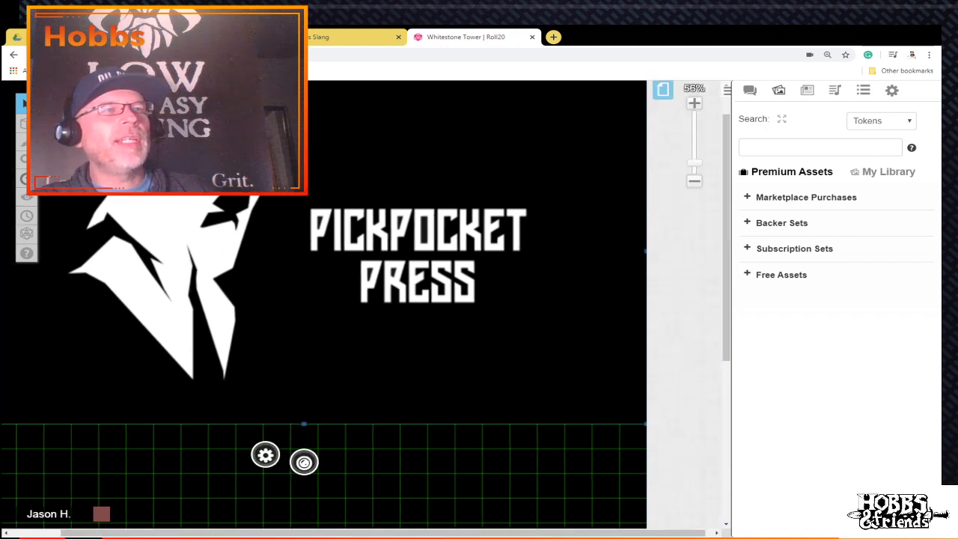
pyautogui.moveTo(384, 532)
pyautogui.mouseDown()
pyautogui.moveTo(370, 533)
pyautogui.moveTo(378, 532)
pyautogui.mouseUp()
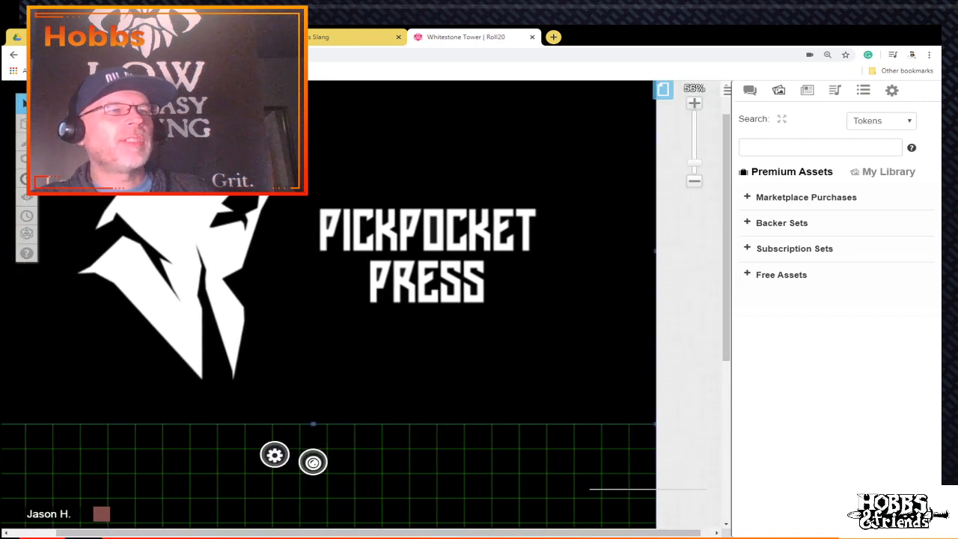
# Step: Stretch the logo's lower edge slightly downward at 46% zoom and deselect the logo
pyautogui.click(694, 181)
pyautogui.click(694, 180)
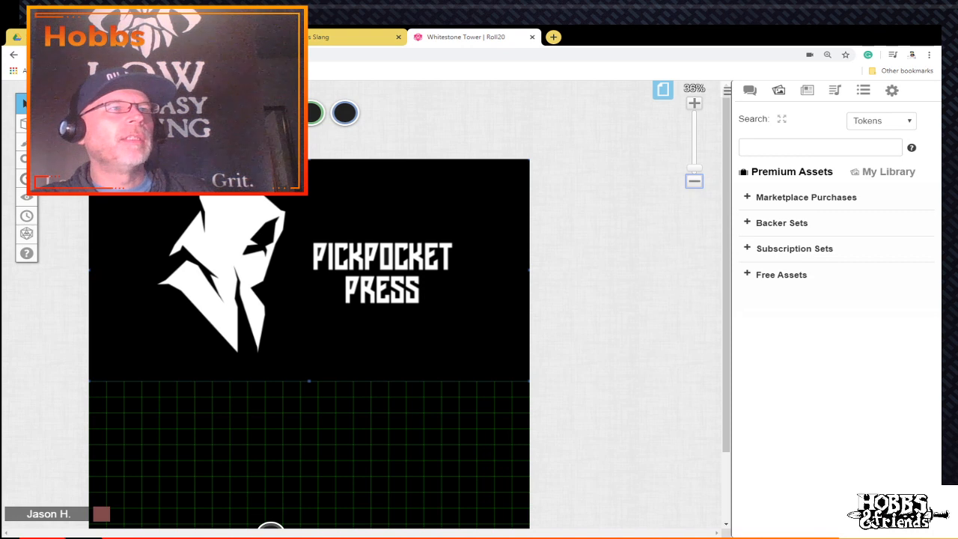
pyautogui.click(694, 102)
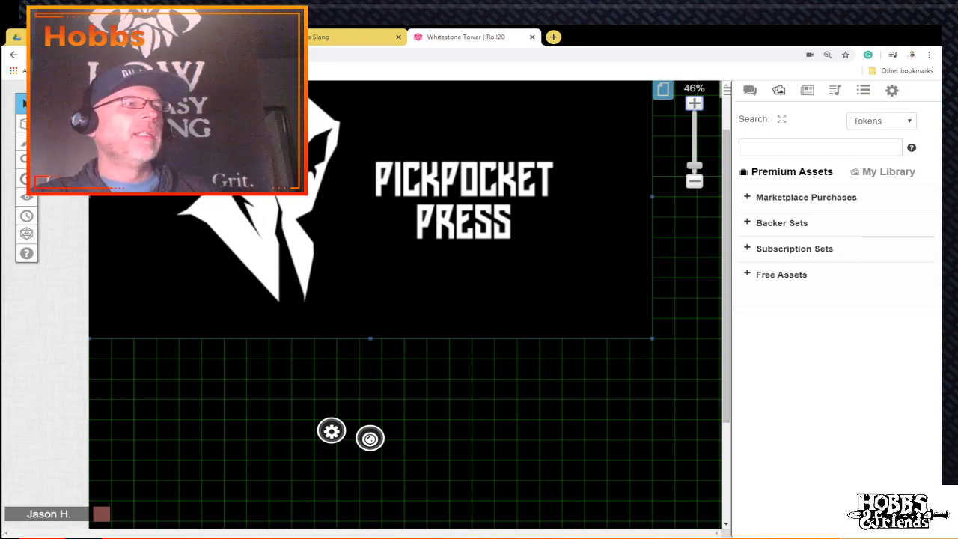
pyautogui.moveTo(370, 338); pyautogui.dragTo(370, 358)
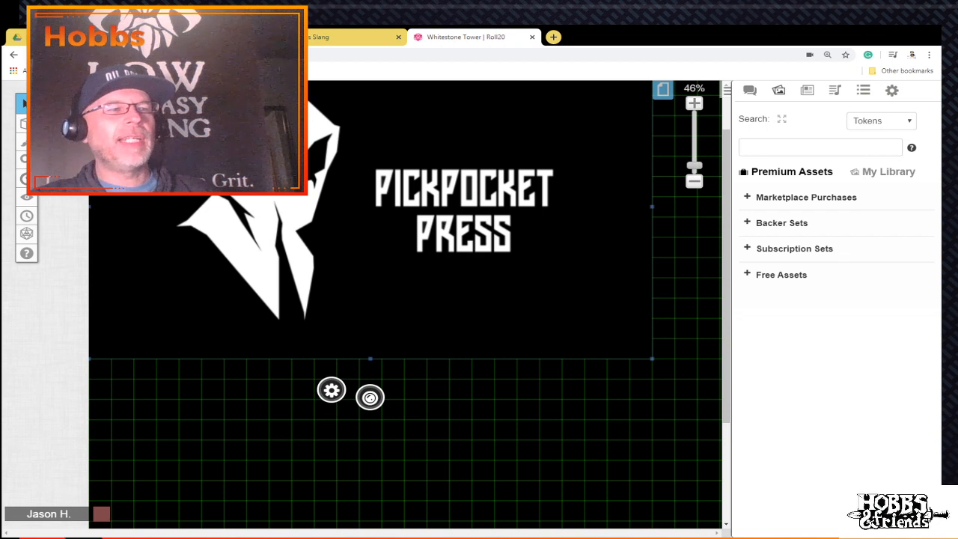
pyautogui.scroll(-3, 408, 305)
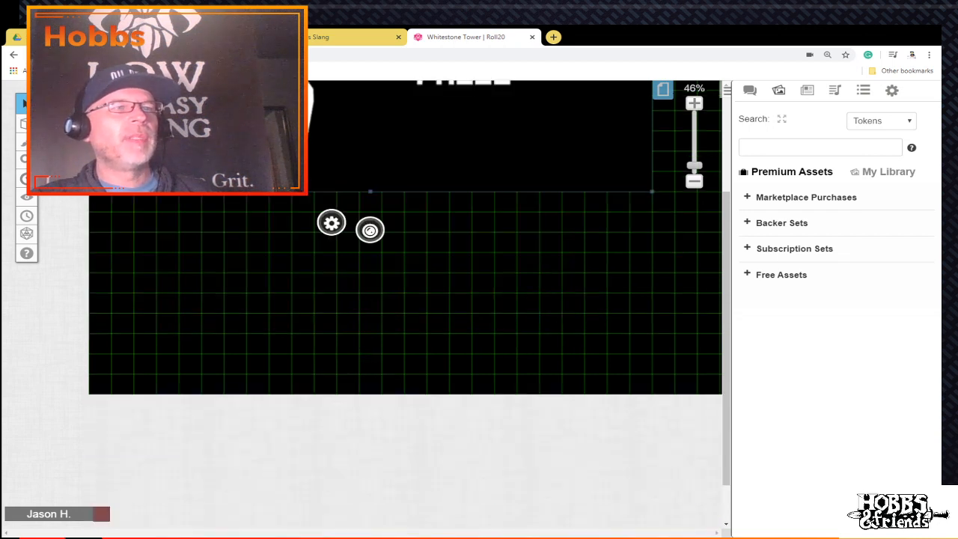
pyautogui.scroll(5, 408, 305)
pyautogui.press('Escape')
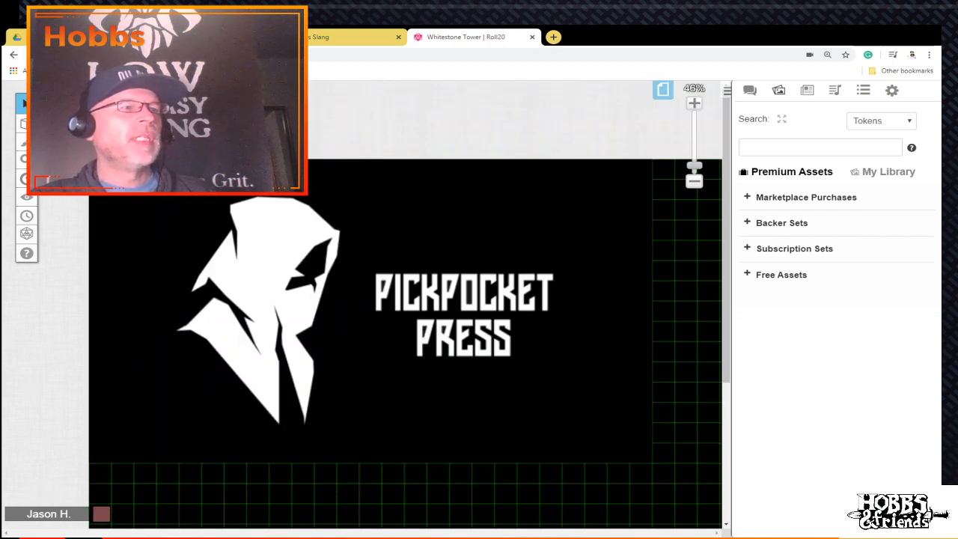
# Step: Reselect the Pickpocket Press logo and examine the unused grid area beneath it
pyautogui.scroll(-1, 408, 305)
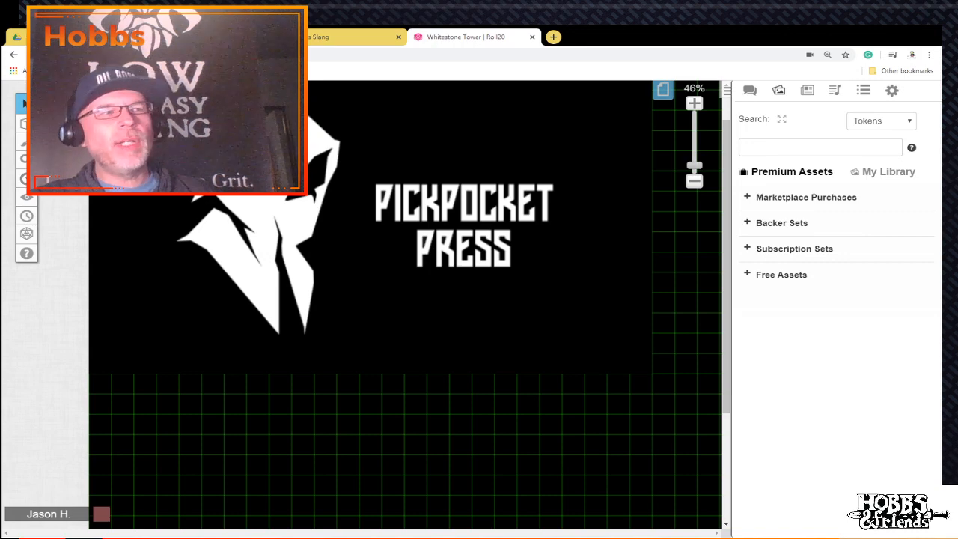
pyautogui.moveTo(408, 305); pyautogui.dragTo(442, 291)
pyautogui.scroll(2, 414, 301)
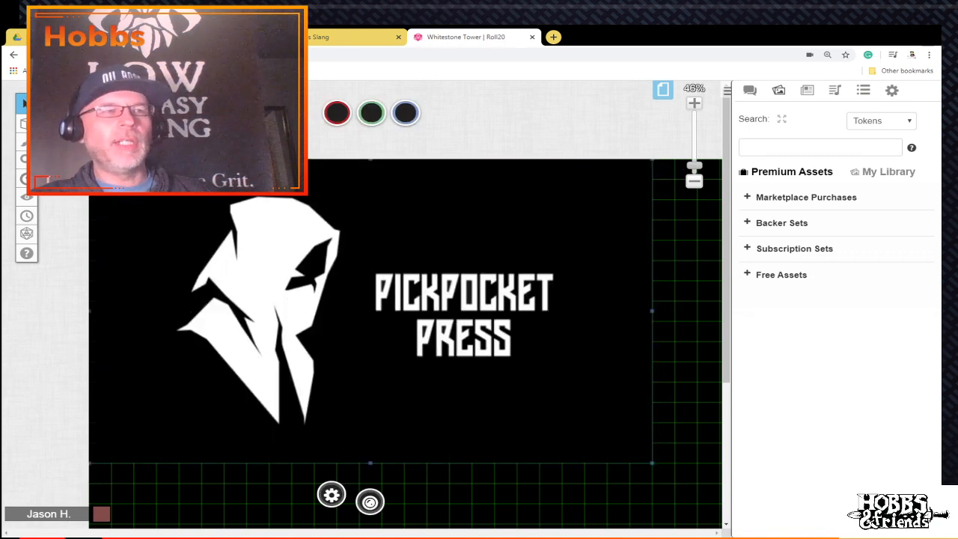
pyautogui.scroll(-2, 408, 300)
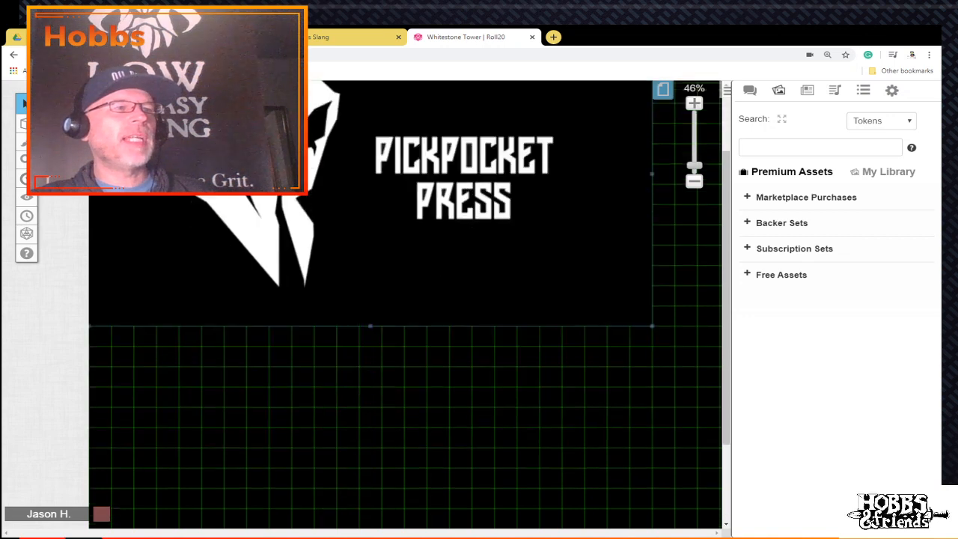
pyautogui.scroll(-1, 409, 300)
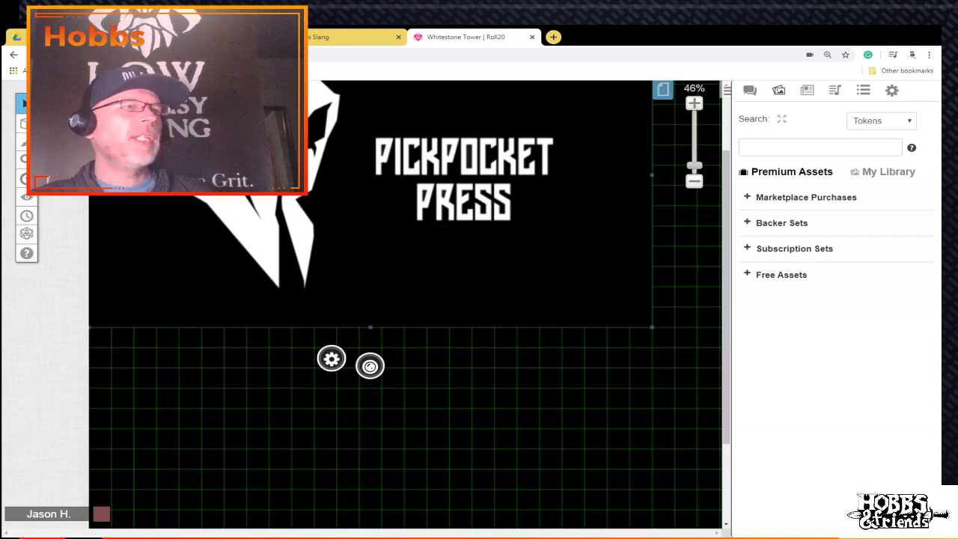
# Step: Set the logo page's height to 15 cells and apply the page settings
pyautogui.click(663, 89)
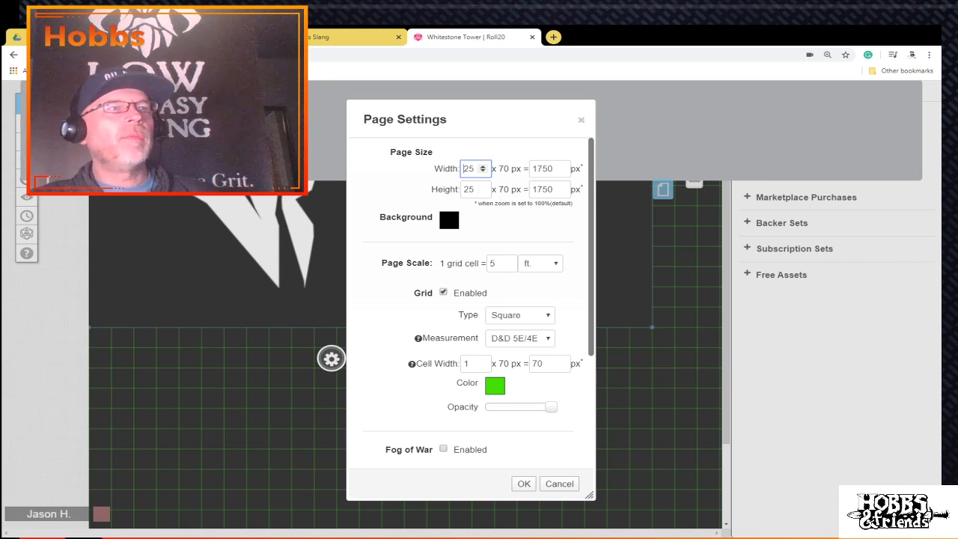
pyautogui.click(483, 193)
pyautogui.click(483, 192)
pyautogui.click(483, 192)
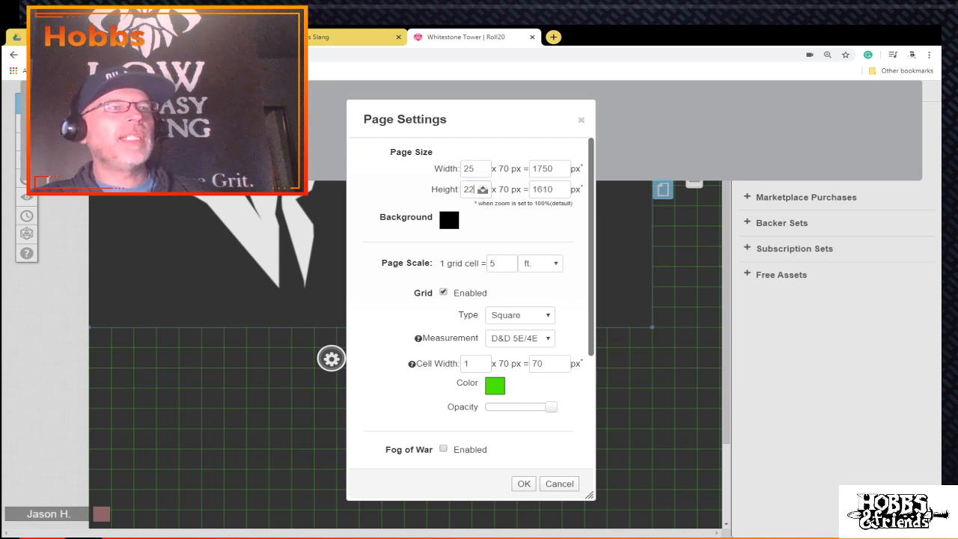
pyautogui.click(482, 192)
pyautogui.click(483, 193)
pyautogui.click(482, 193)
pyautogui.click(483, 192)
pyautogui.click(482, 192)
pyautogui.click(483, 193)
pyautogui.click(482, 192)
pyautogui.click(483, 193)
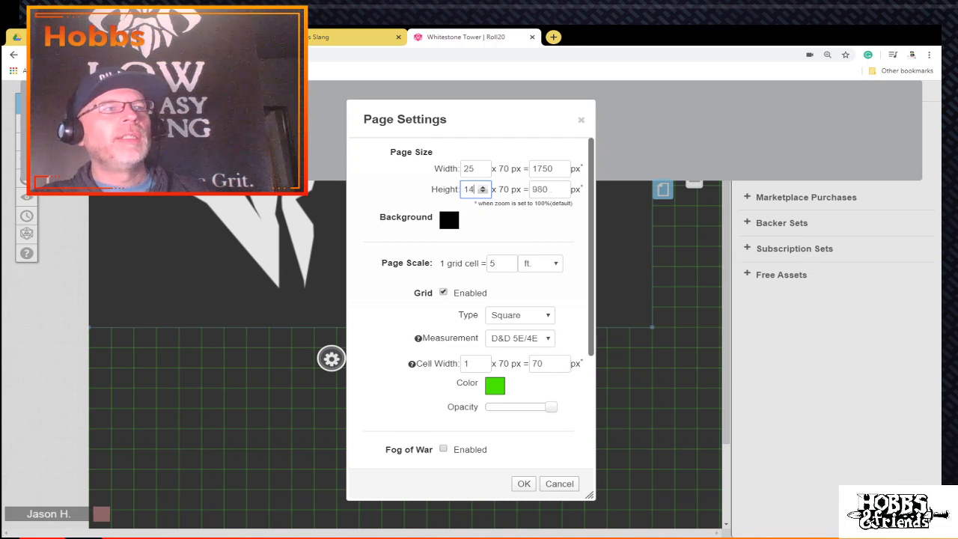
pyautogui.click(483, 186)
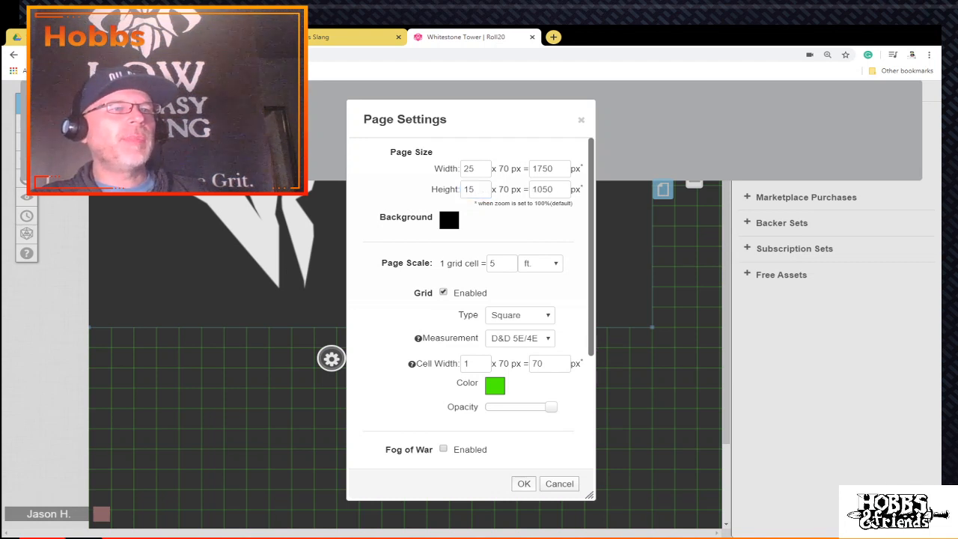
pyautogui.click(523, 484)
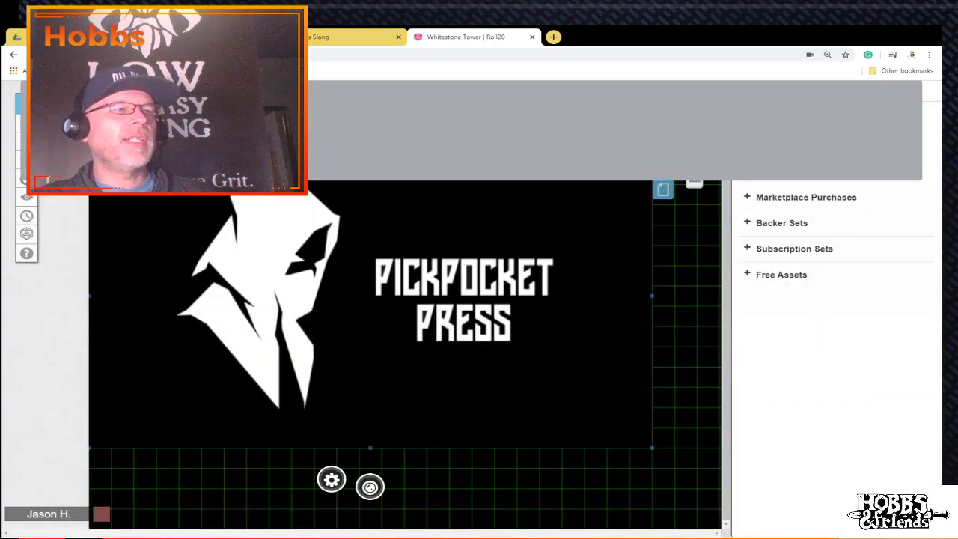
# Step: Enlarge the logo from its lower corner to cover the whole shortened page and show it at 36% zoom
pyautogui.moveTo(652, 447); pyautogui.dragTo(741, 488)
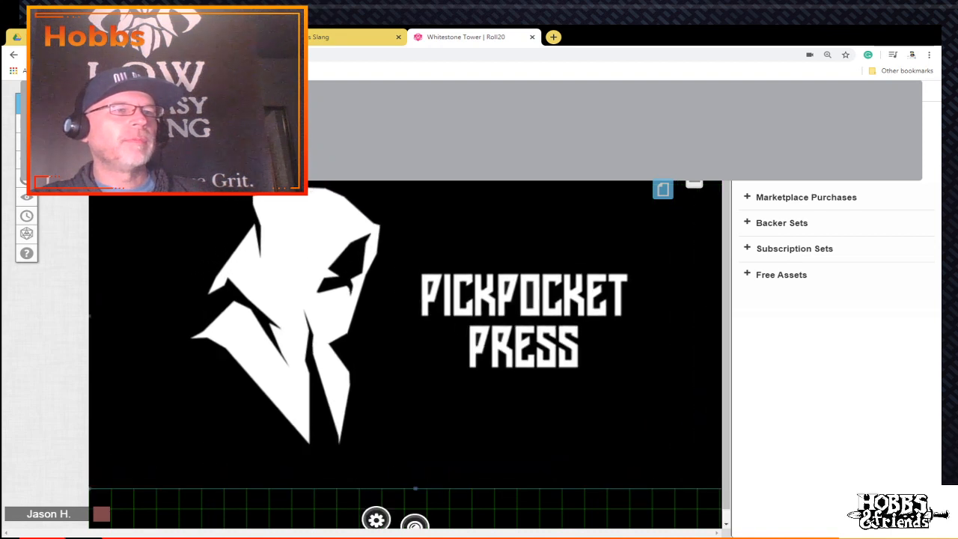
pyautogui.scroll(1, 404, 352)
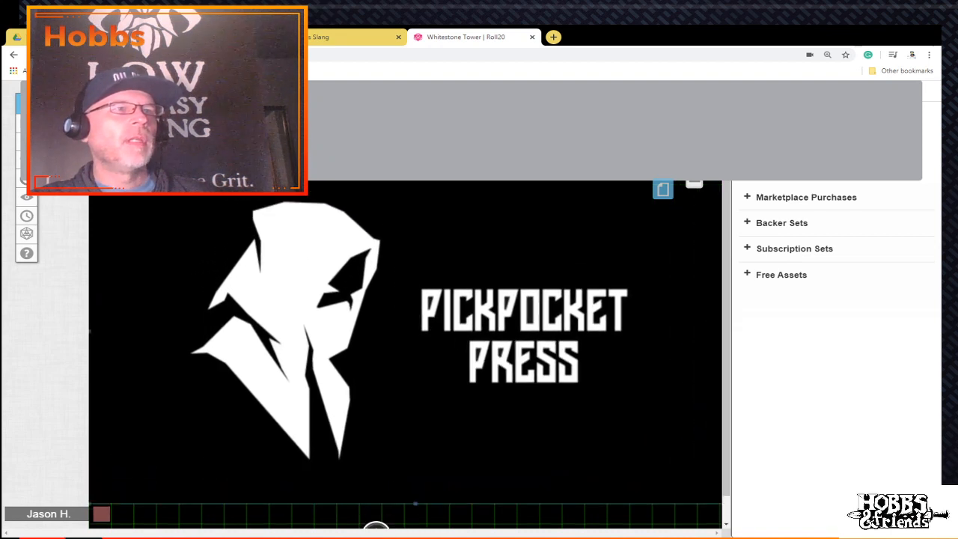
pyautogui.click(663, 190)
pyautogui.click(694, 180)
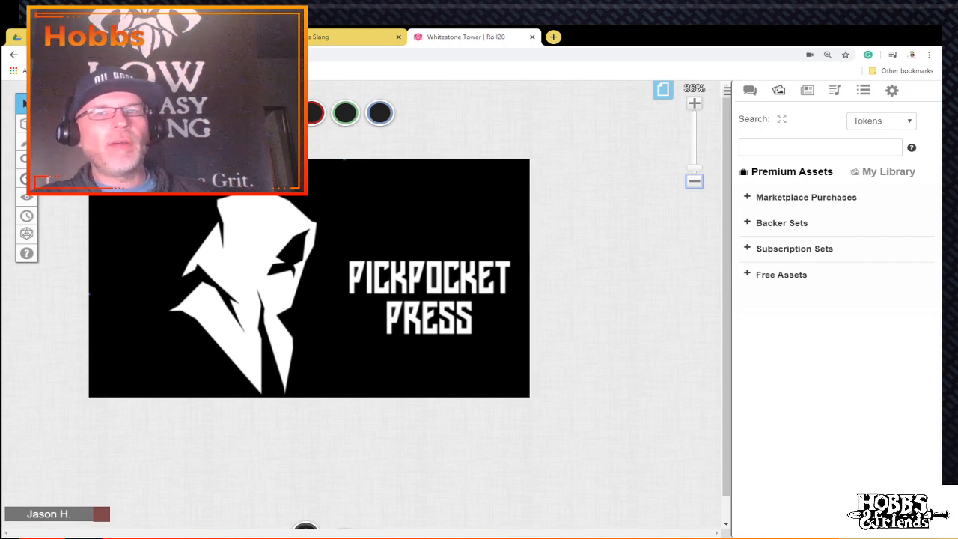
# Step: Move the Pickpocket Press logo to the Map Layer
pyautogui.rightClick(325, 139)
pyautogui.moveTo(343, 277)
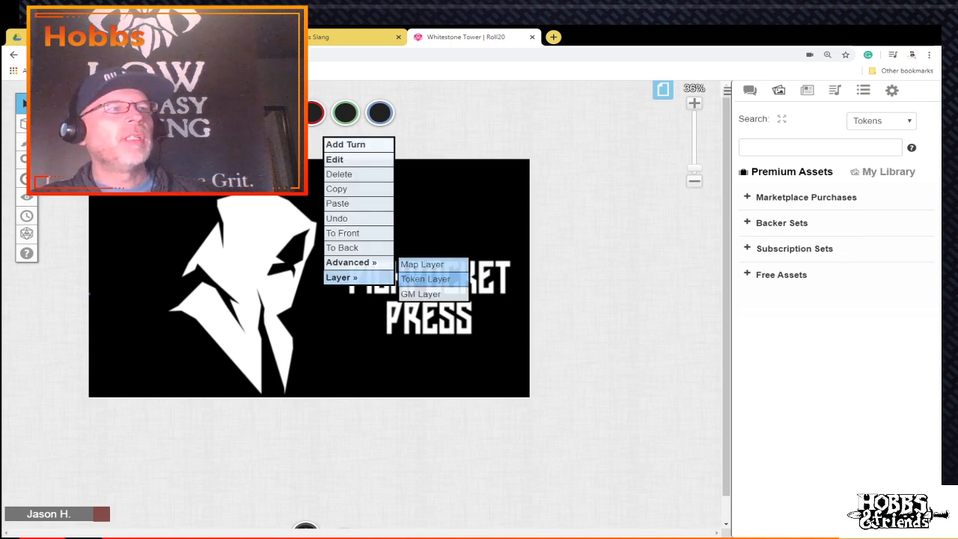
pyautogui.click(423, 264)
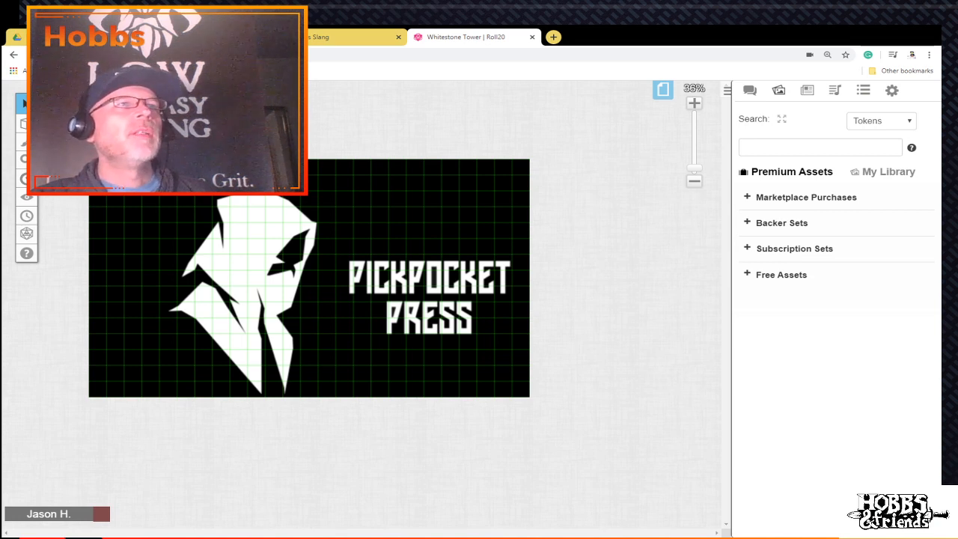
# Step: Lower the logo page's grid opacity to the minimum and apply the page settings
pyautogui.click(663, 89)
pyautogui.click(161, 135)
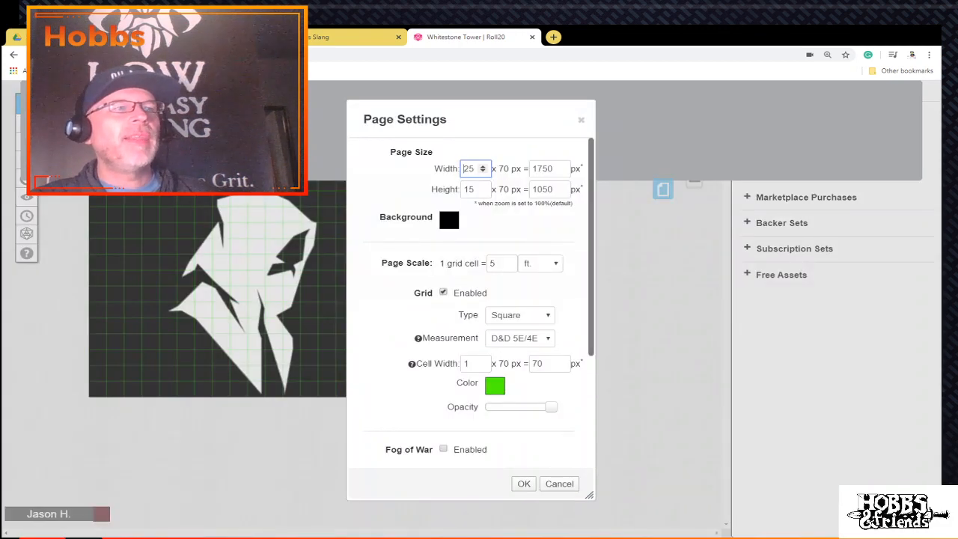
pyautogui.moveTo(551, 406); pyautogui.dragTo(489, 406)
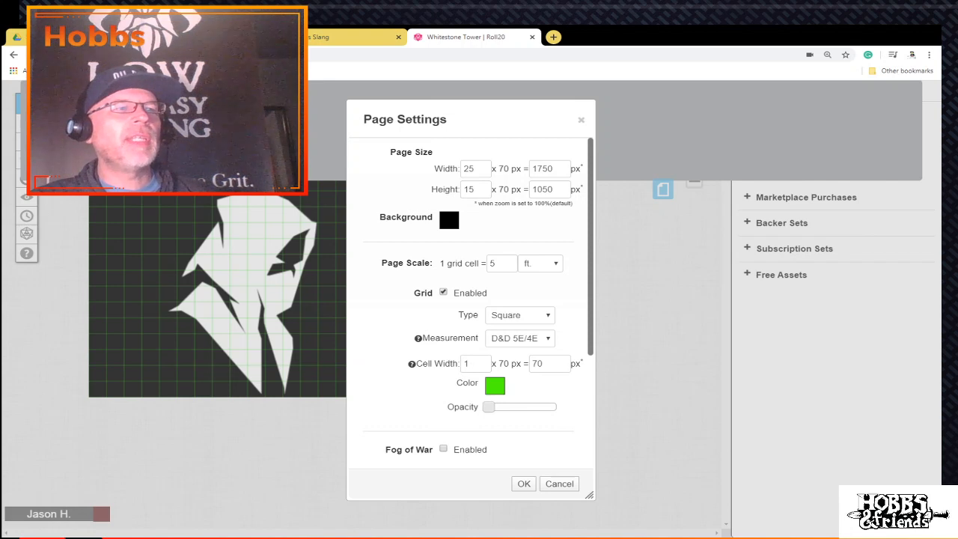
pyautogui.click(524, 483)
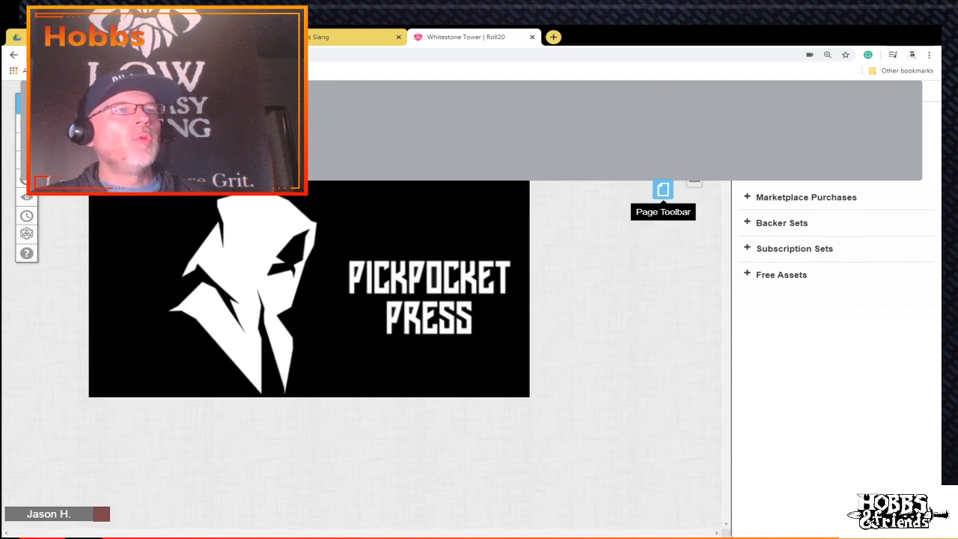
# Step: Open the second page's settings and set its background colour to black
pyautogui.click(663, 189)
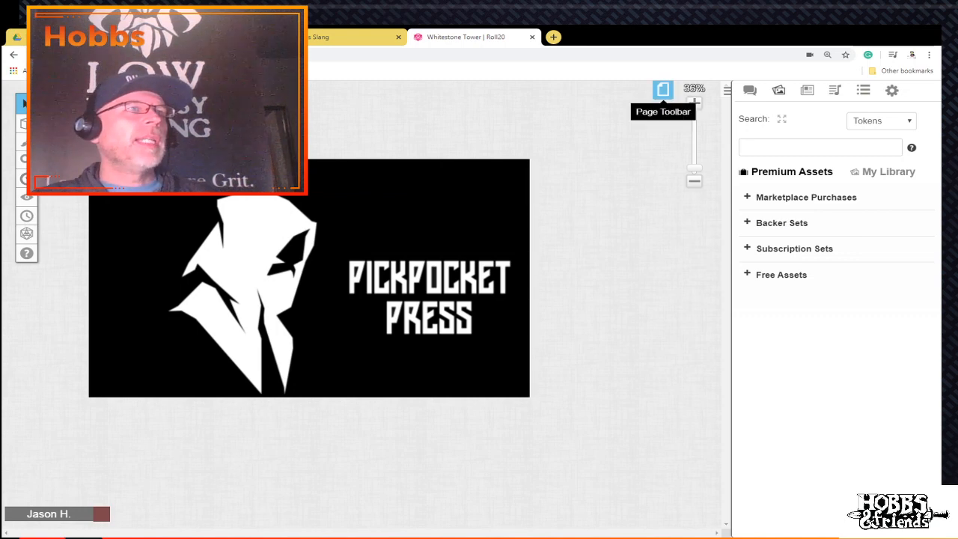
pyautogui.click(663, 90)
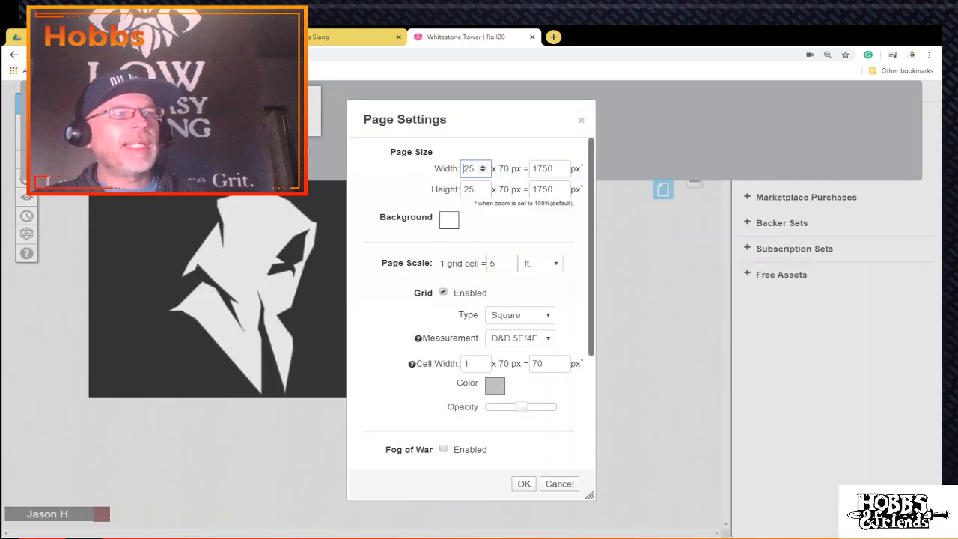
pyautogui.click(449, 220)
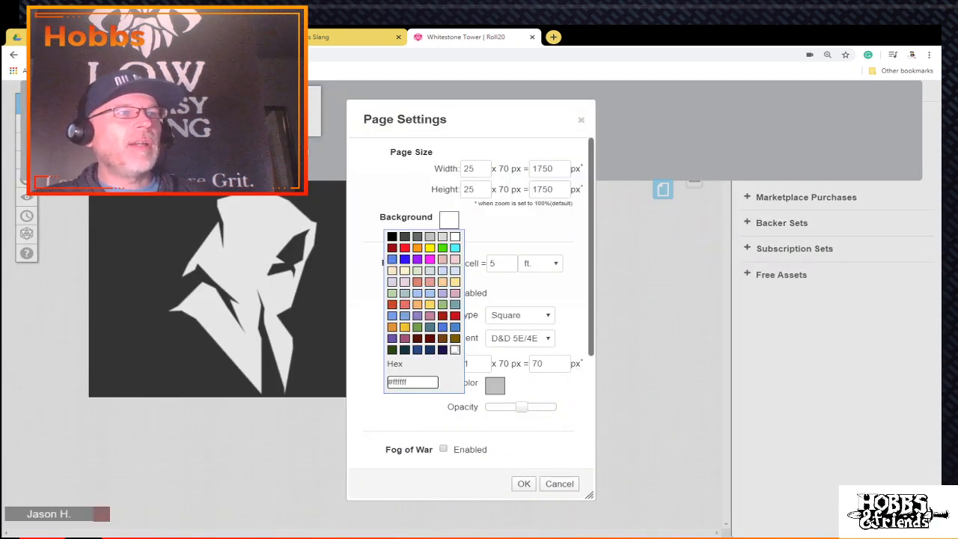
pyautogui.click(392, 237)
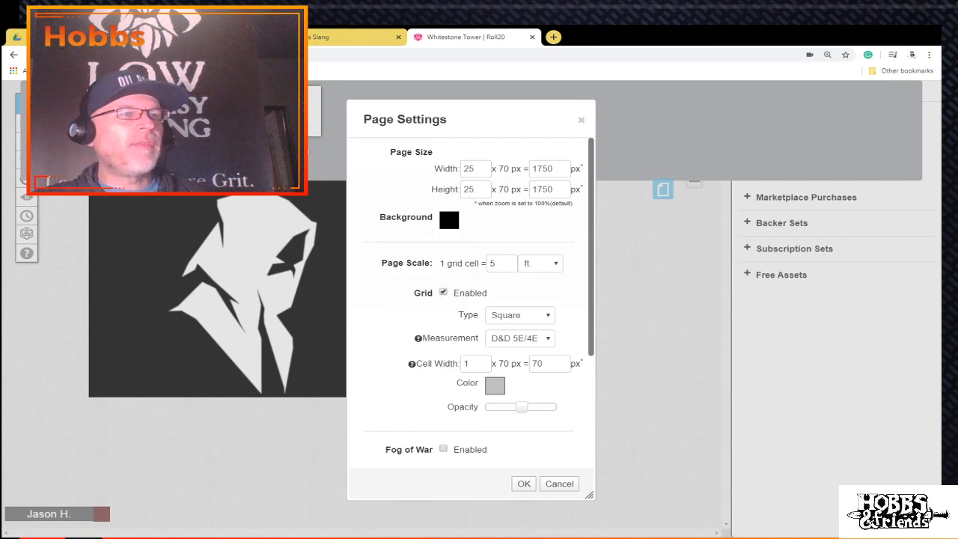
# Step: Set the second page's square grid to bright green, raise the grid opacity slightly and apply the page settings
pyautogui.click(449, 220)
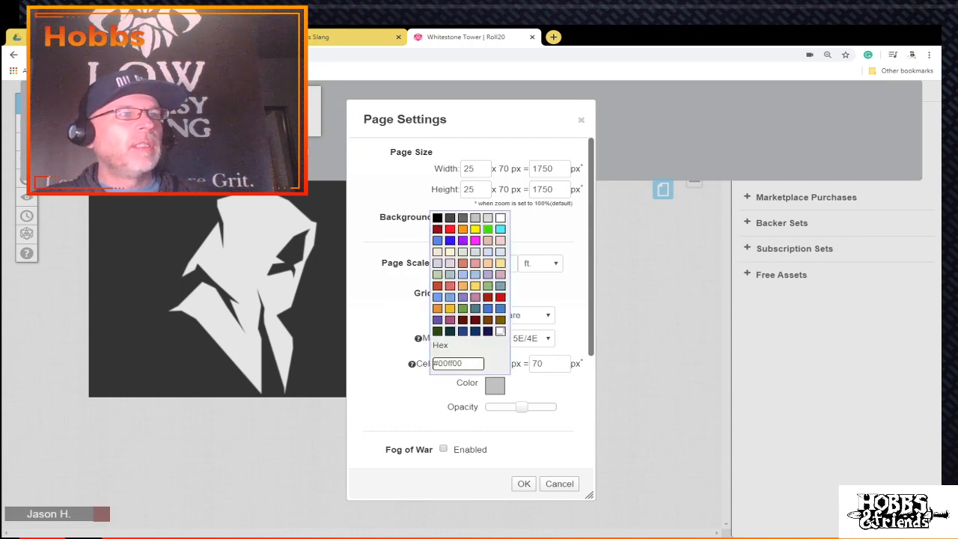
pyautogui.click(447, 202)
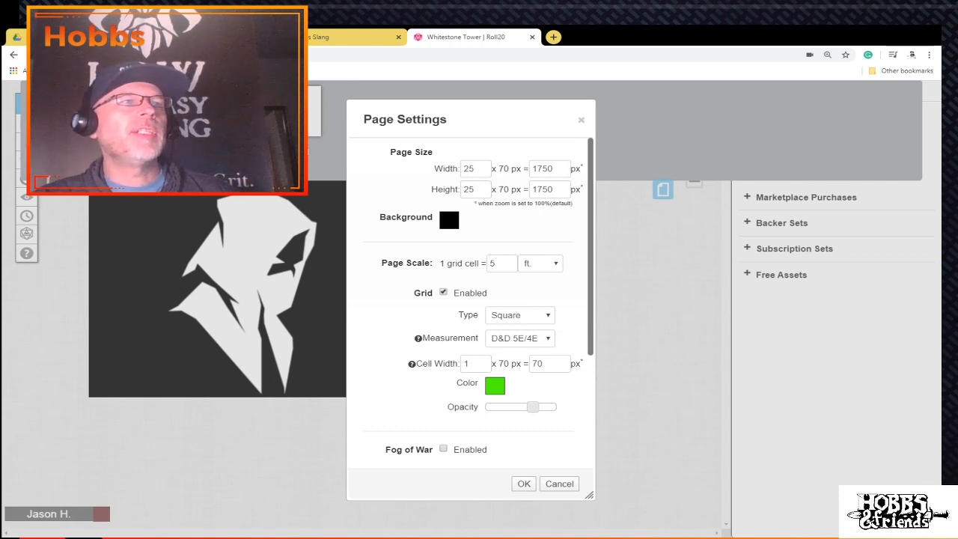
pyautogui.click(520, 315)
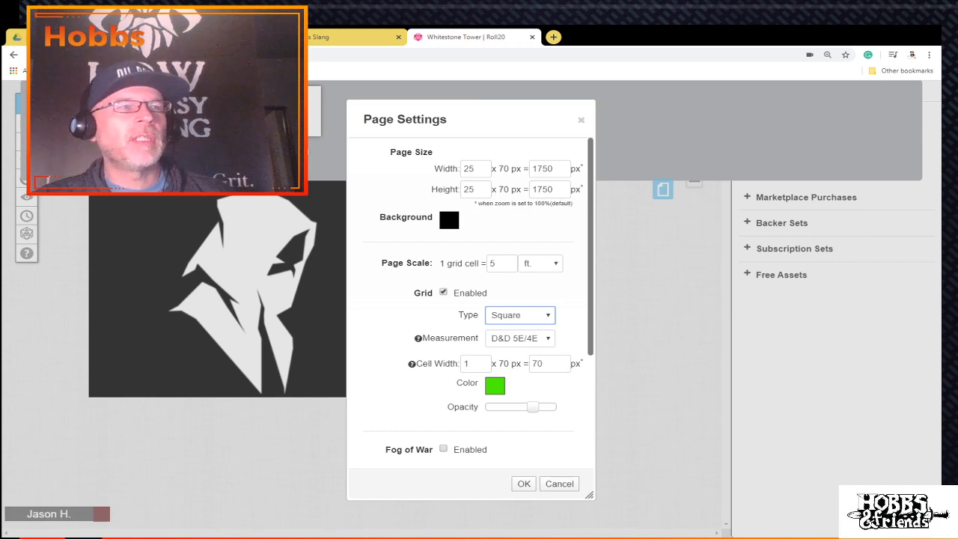
pyautogui.scroll(-4, 447, 202)
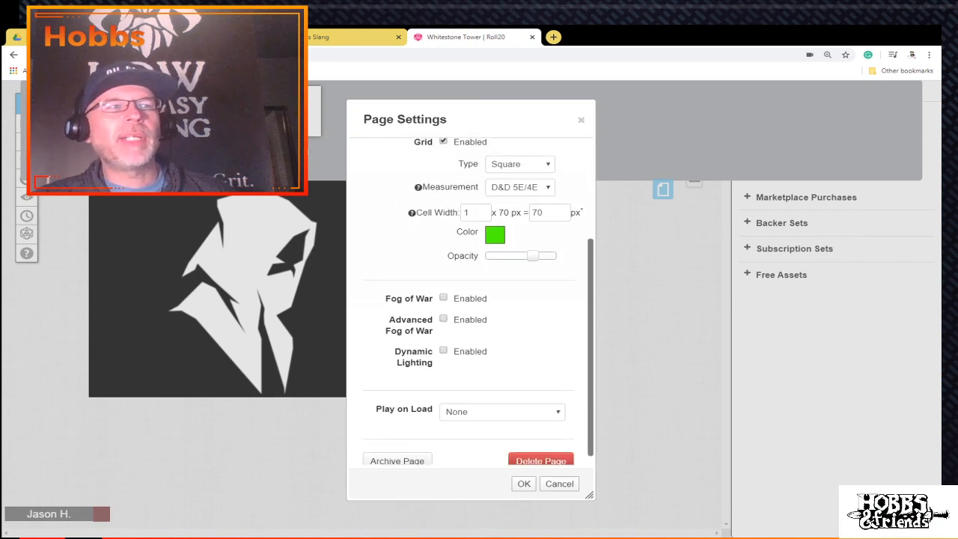
pyautogui.scroll(4, 471, 299)
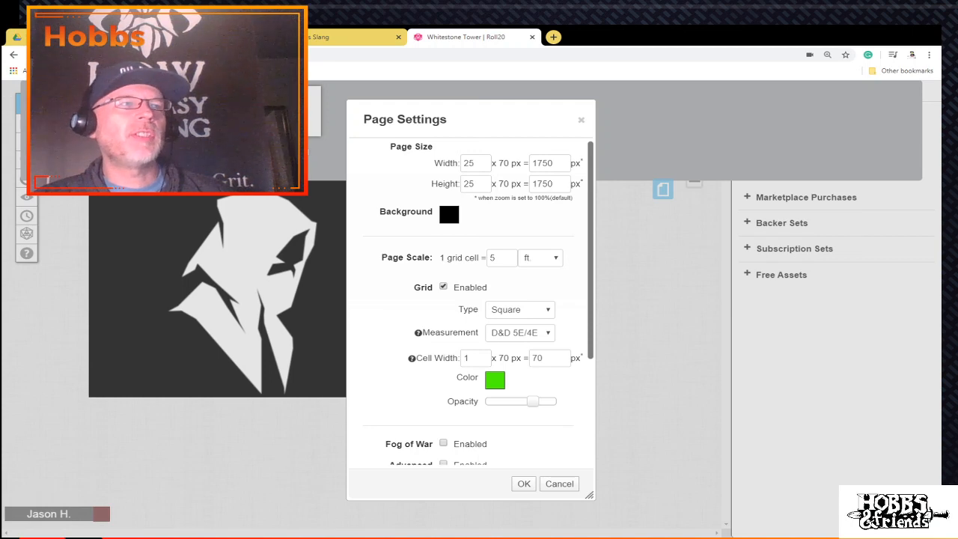
pyautogui.click(524, 484)
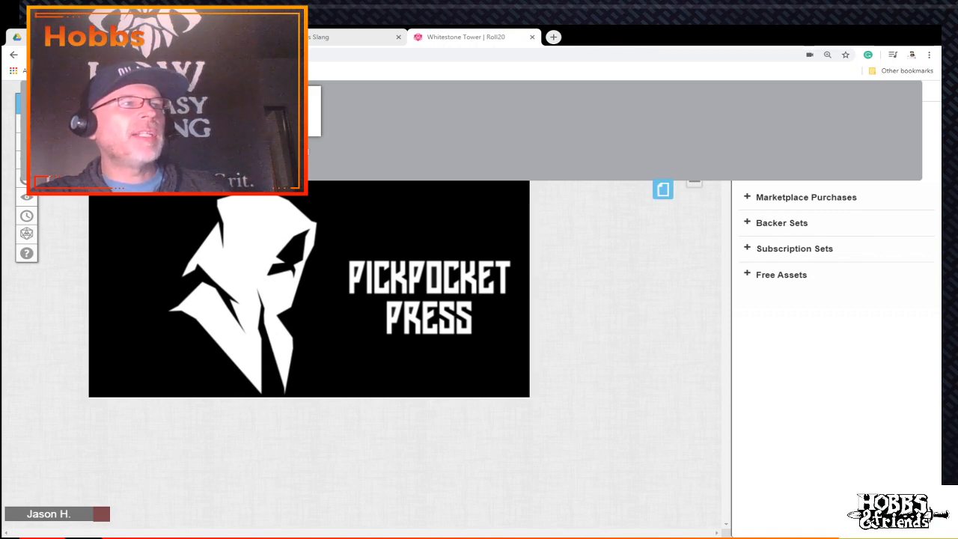
# Step: Open the second page, with the black background and green grid, on the tabletop
pyautogui.click(300, 112)
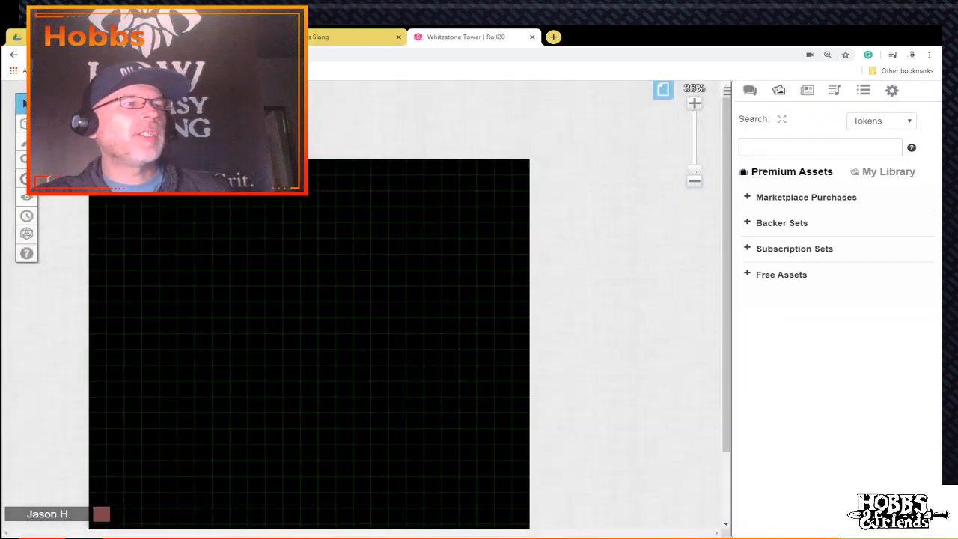
pyautogui.scroll(-3, 310, 337)
pyautogui.scroll(3, 309, 337)
pyautogui.click(662, 90)
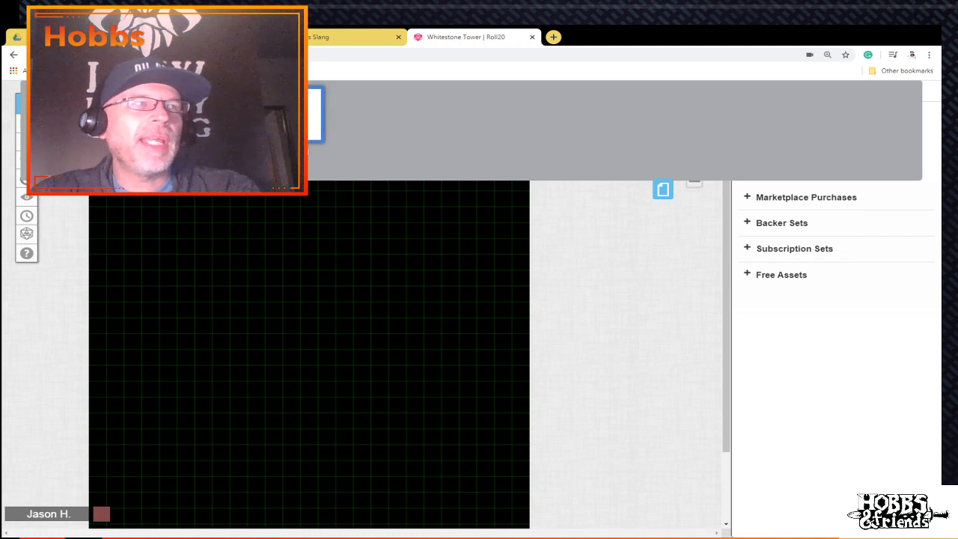
pyautogui.moveTo(298, 115)
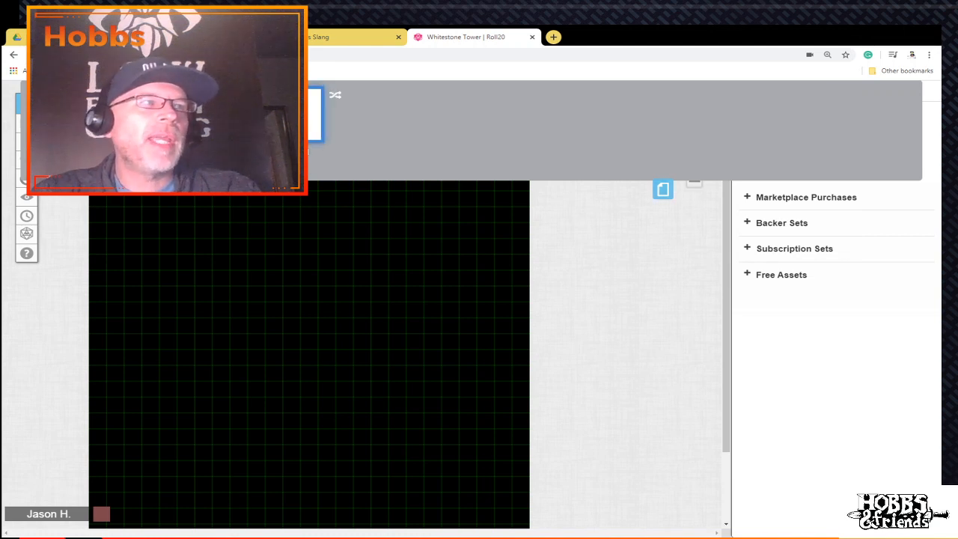
pyautogui.click(297, 115)
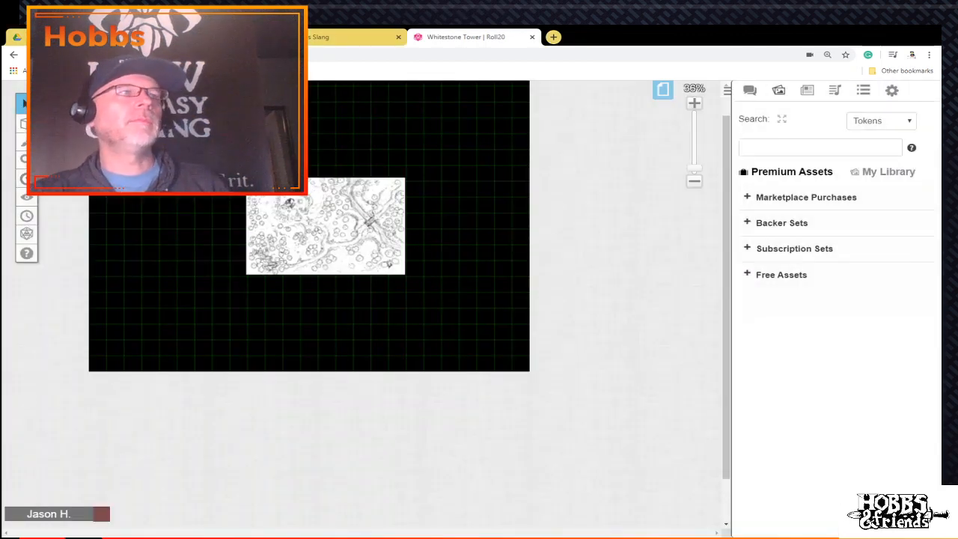
# Step: Enlarge the wilderness map image from its corners until it spans the full width of the black page
pyautogui.click(326, 226)
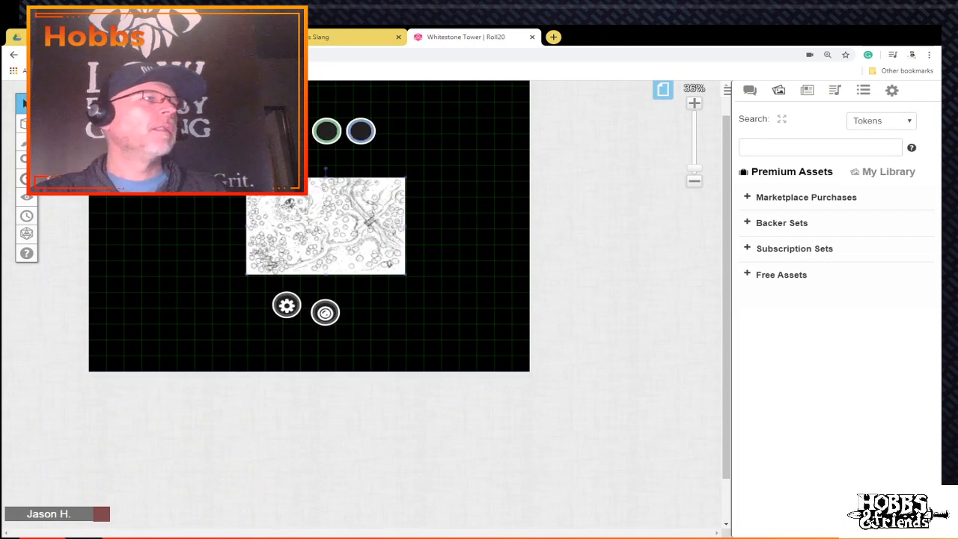
pyautogui.moveTo(246, 177); pyautogui.dragTo(123, 100)
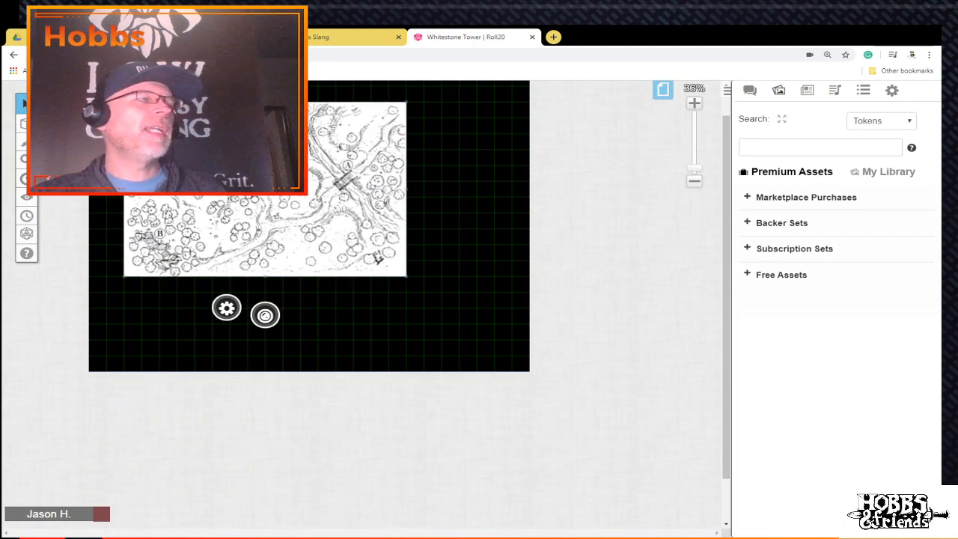
pyautogui.scroll(3, 309, 300)
pyautogui.moveTo(406, 286); pyautogui.dragTo(511, 222)
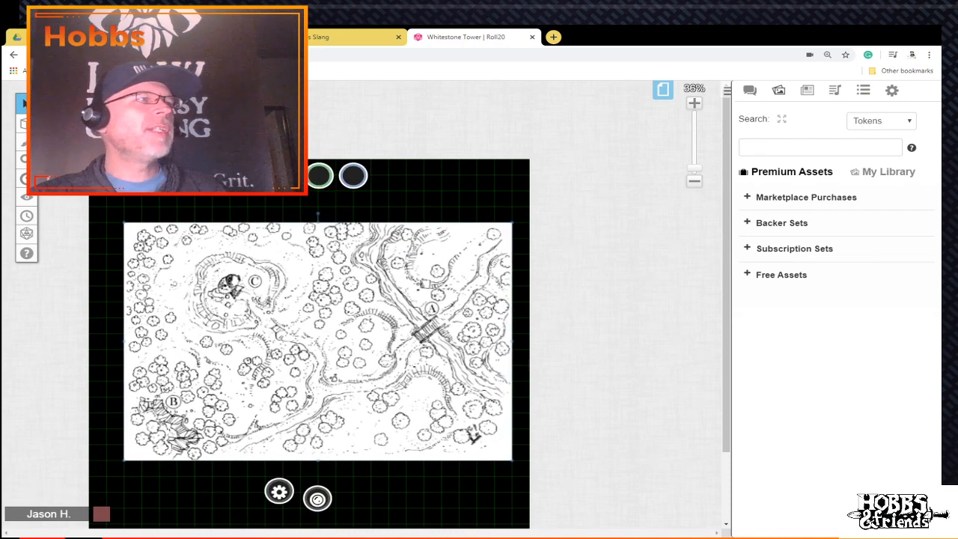
pyautogui.moveTo(124, 223); pyautogui.dragTo(88, 207)
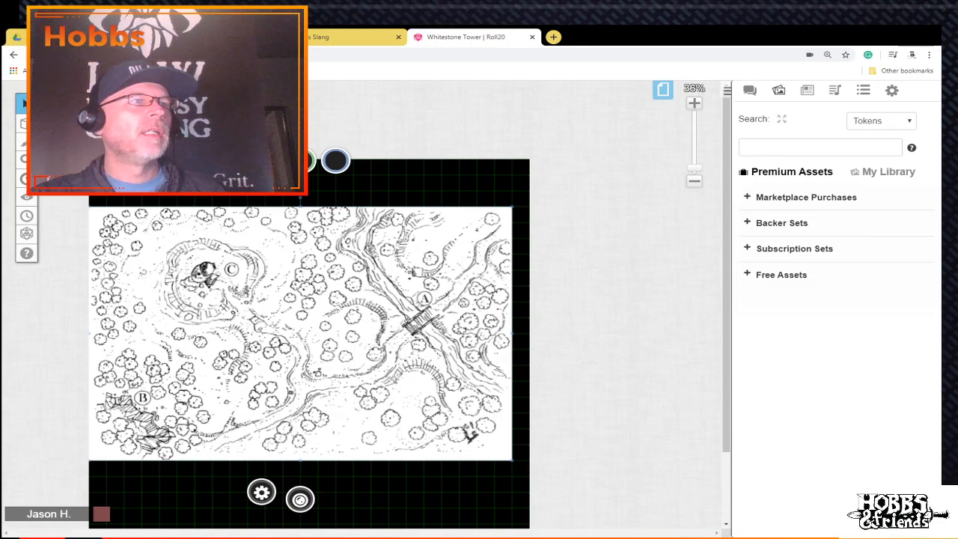
pyautogui.moveTo(512, 207); pyautogui.dragTo(529, 206)
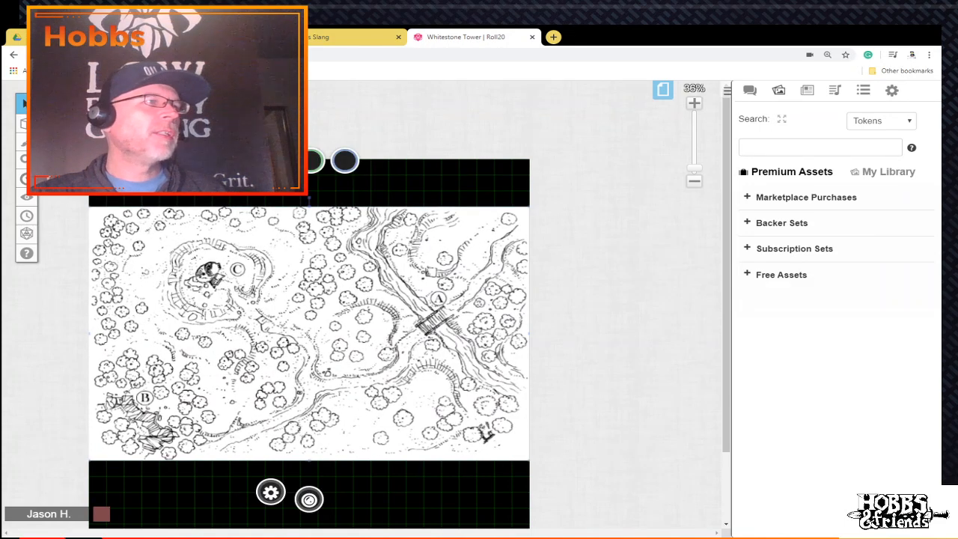
# Step: Stretch the wilderness map slightly taller and move it up against the page's upper edge
pyautogui.moveTo(309, 207); pyautogui.dragTo(309, 190)
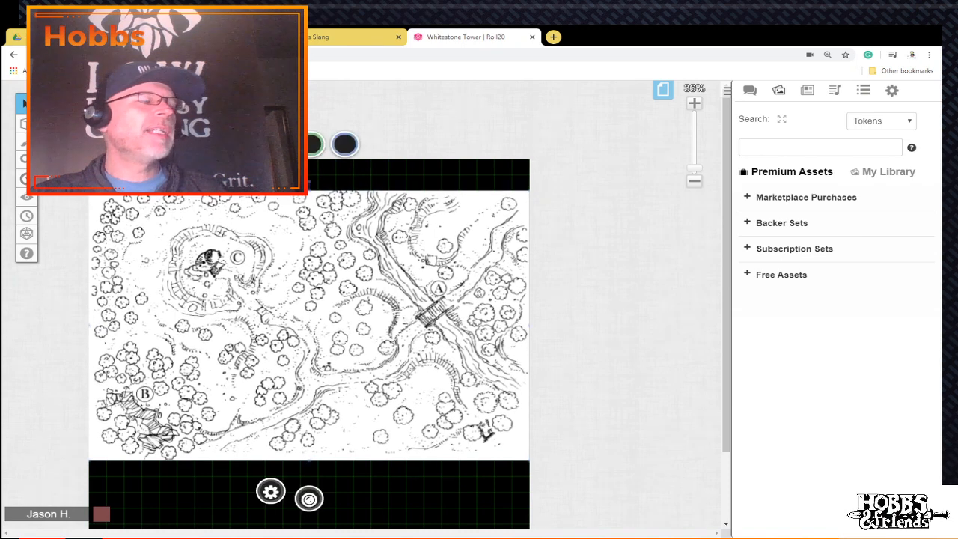
pyautogui.moveTo(309, 299); pyautogui.dragTo(309, 268)
pyautogui.scroll(6, 458, 386)
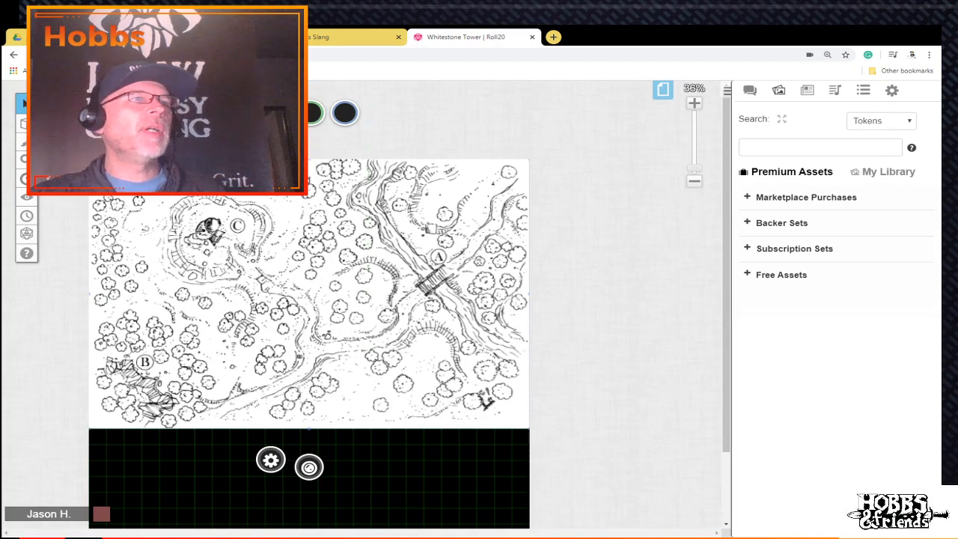
# Step: Zoom the wilderness map to 90% and examine the river bridge area marked A
pyautogui.scroll(7, 359, 307)
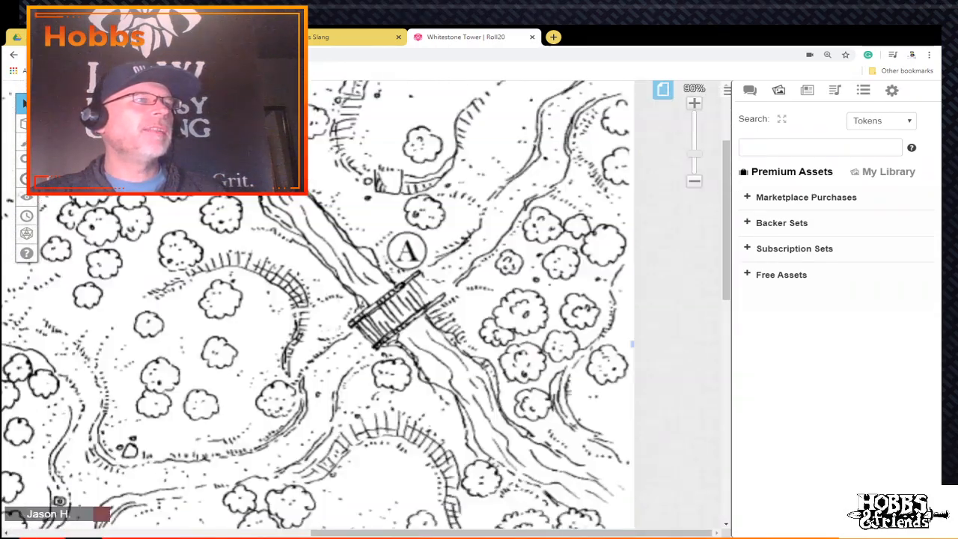
pyautogui.scroll(-6, 360, 307)
pyautogui.scroll(4, 359, 307)
pyautogui.scroll(-3, 359, 307)
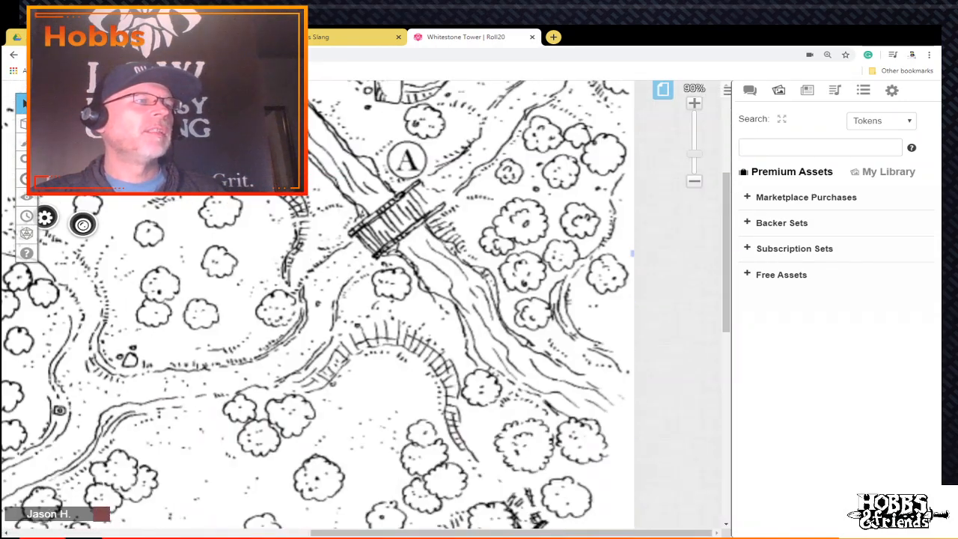
pyautogui.hscroll(-3, 359, 307)
pyautogui.moveTo(421, 533); pyautogui.dragTo(377, 533)
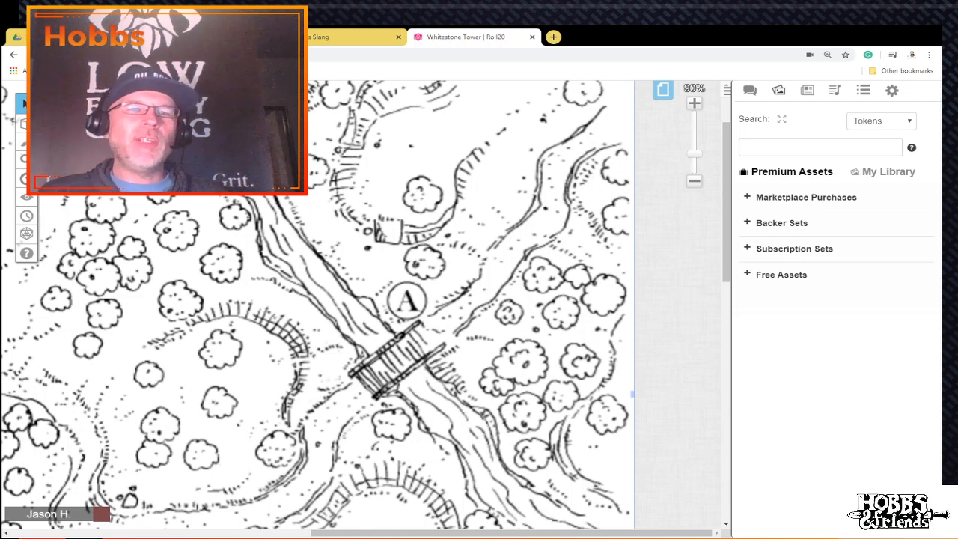
pyautogui.scroll(-2, 314, 299)
pyautogui.hscroll(-6, 359, 307)
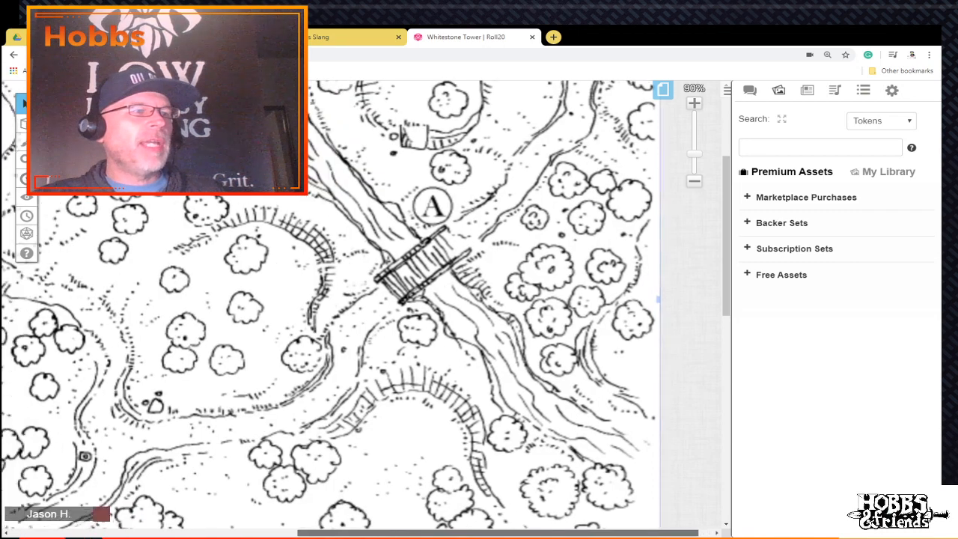
# Step: Examine the map areas marked B and C, the road towards the bridge and the empty grid below the map
pyautogui.hscroll(-3, 360, 306)
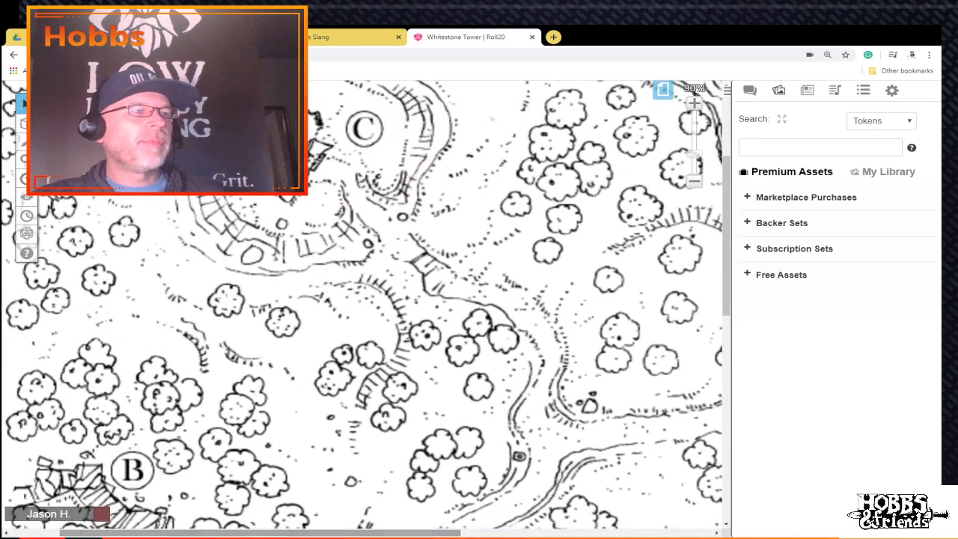
pyautogui.scroll(-2, 359, 306)
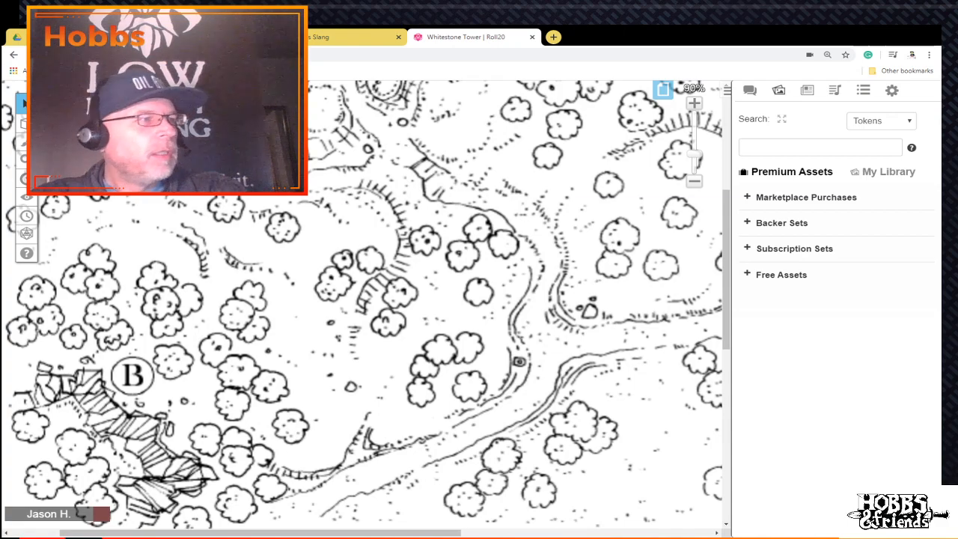
pyautogui.hscroll(-3, 404, 300)
pyautogui.scroll(-3, 404, 299)
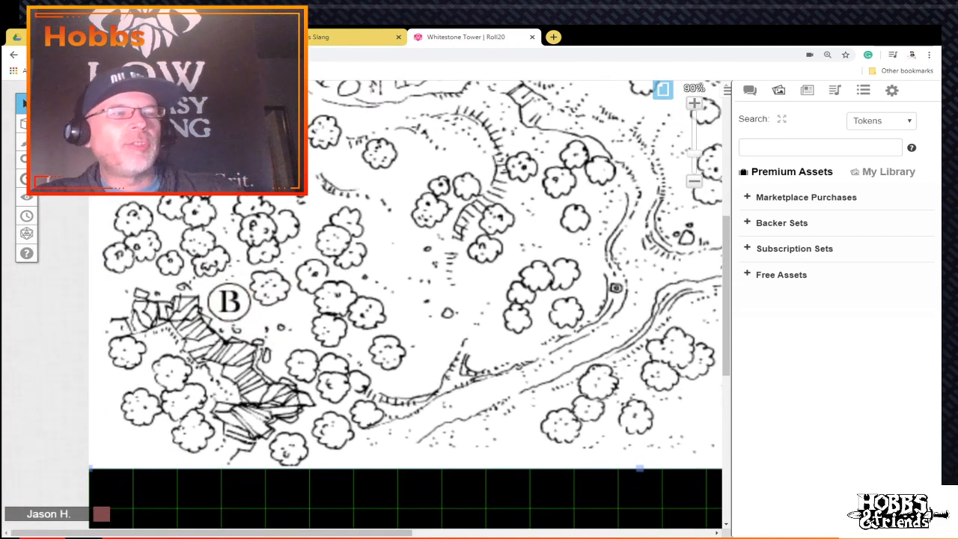
pyautogui.scroll(-5, 404, 299)
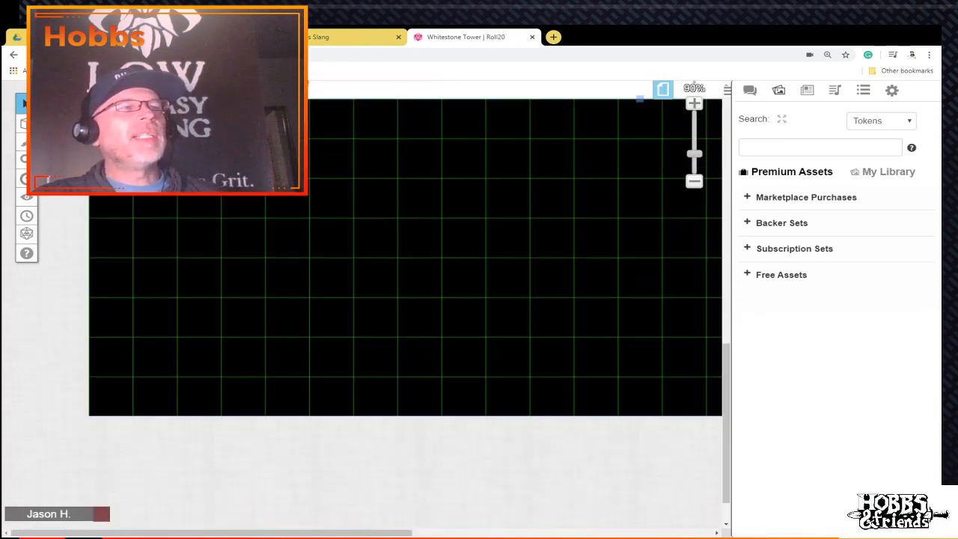
pyautogui.scroll(2, 404, 300)
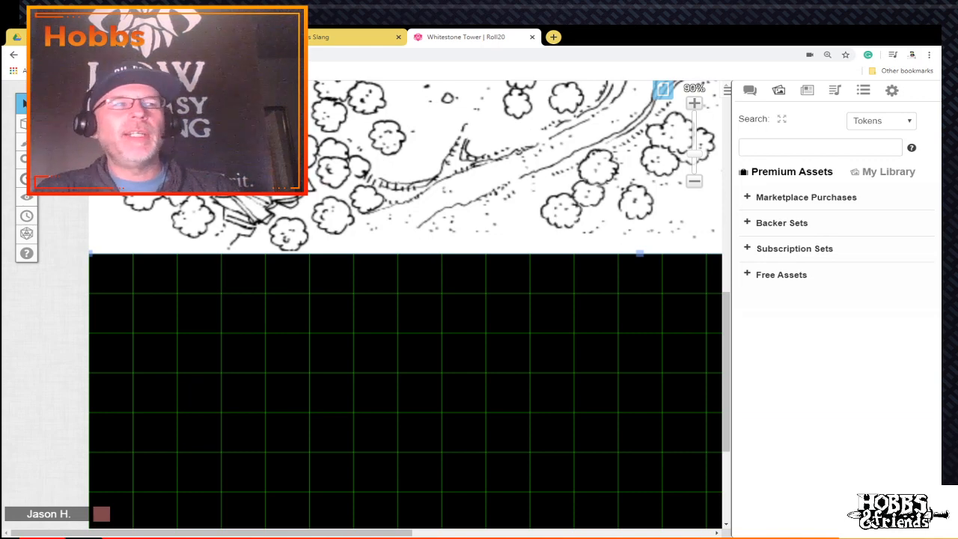
pyautogui.scroll(2, 404, 299)
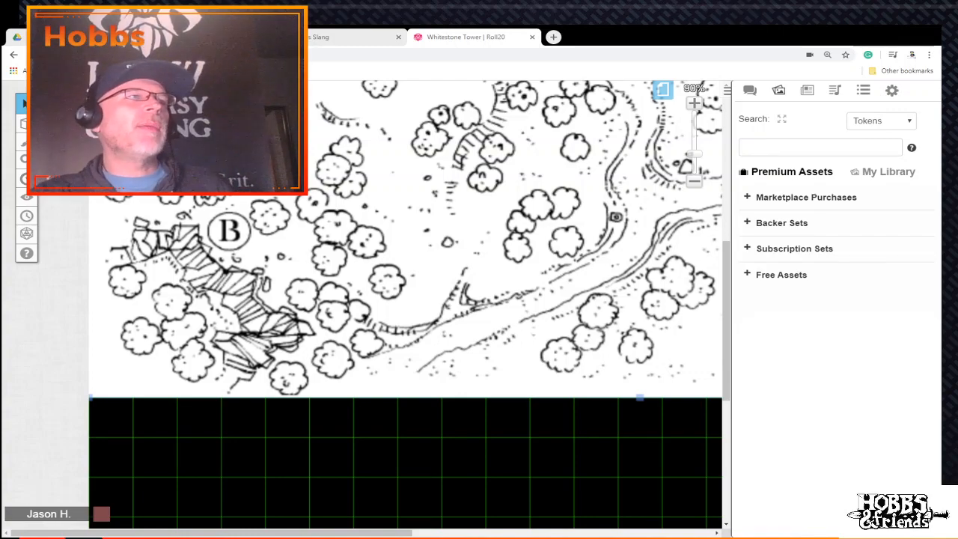
pyautogui.scroll(5, 405, 299)
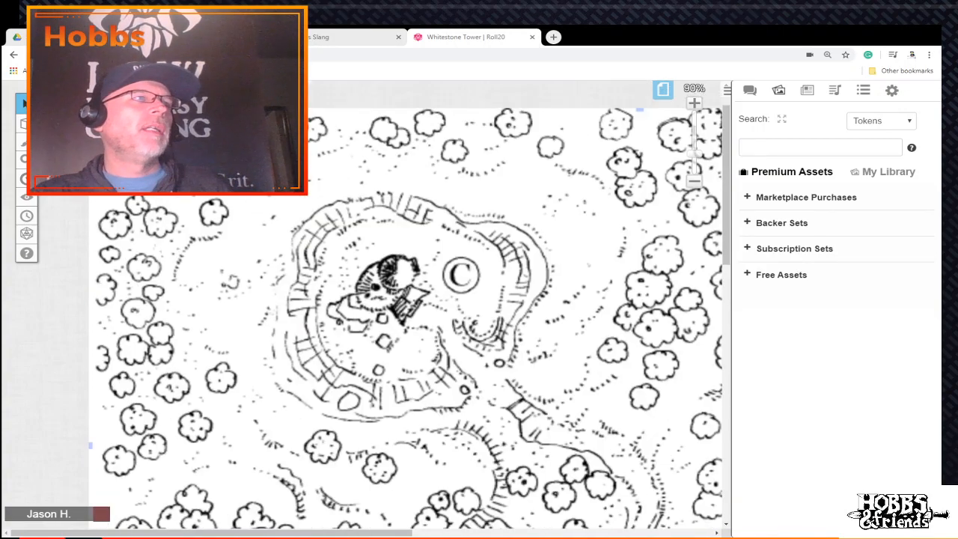
pyautogui.scroll(-5, 405, 300)
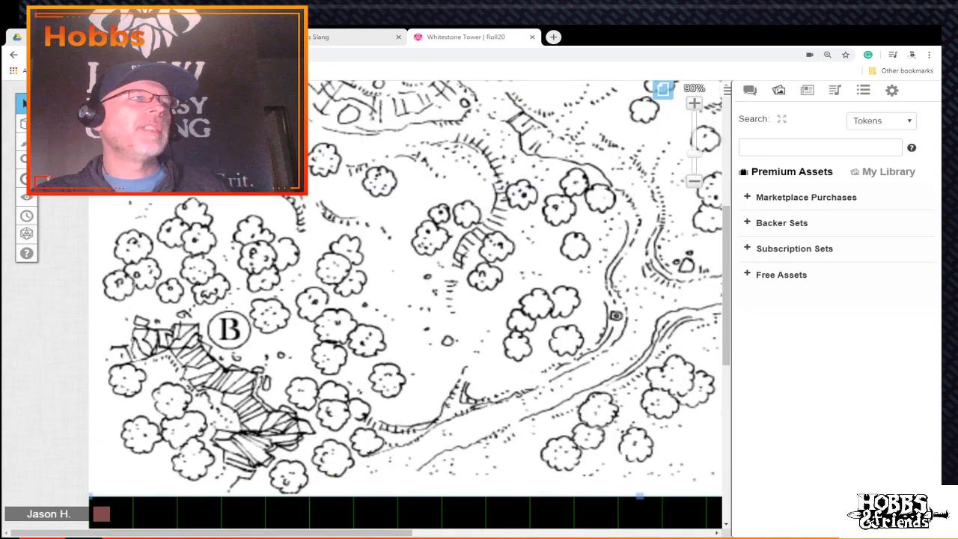
pyautogui.hscroll(5, 405, 299)
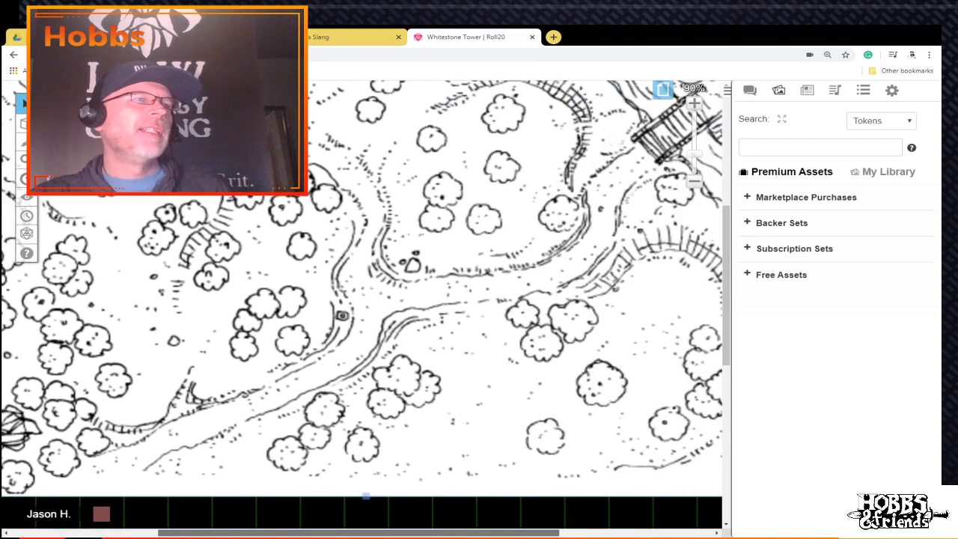
pyautogui.moveTo(403, 533); pyautogui.dragTo(319, 533)
pyautogui.scroll(4, 362, 299)
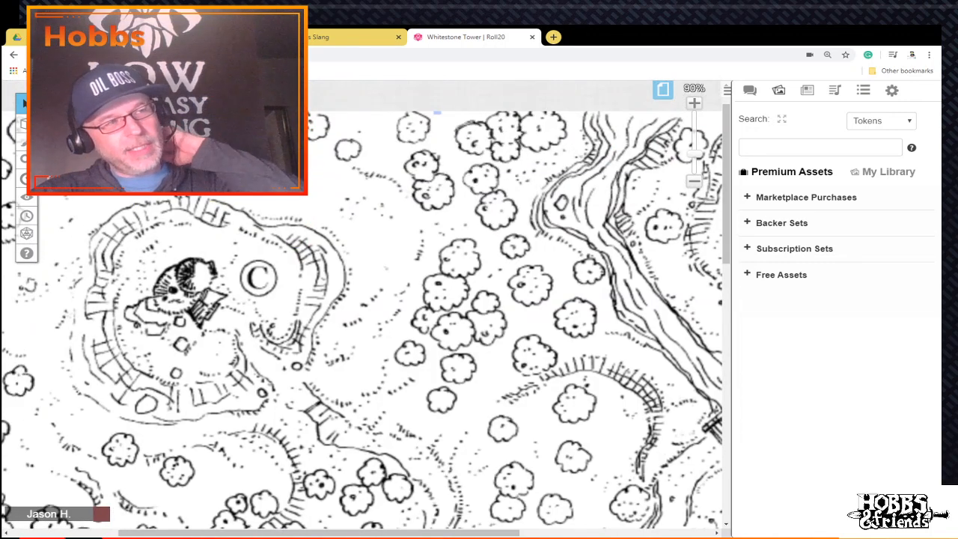
# Step: Examine the lettered wilderness map from the tower at C along the road to the bridge at A and the map's lower edge
pyautogui.scroll(-7, 362, 305)
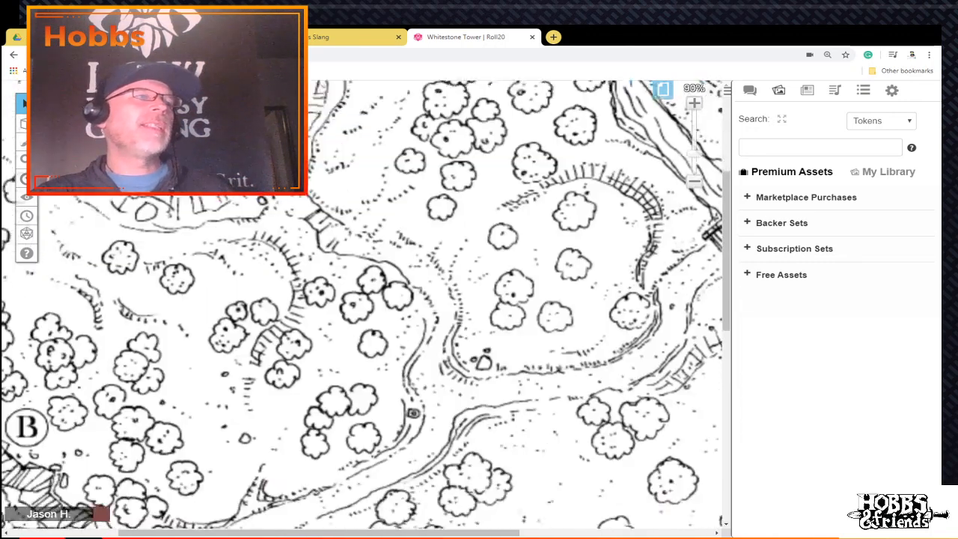
pyautogui.scroll(6, 361, 306)
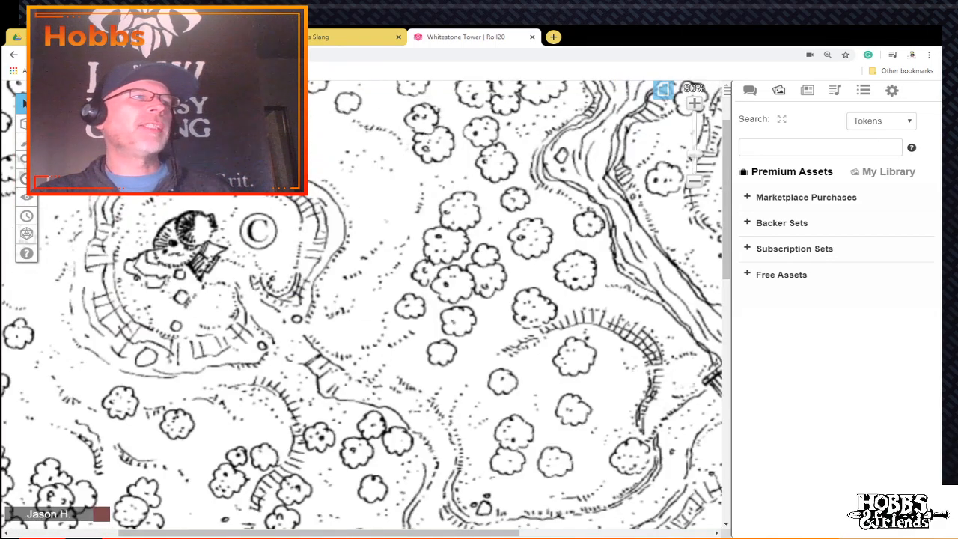
pyautogui.scroll(1, 362, 305)
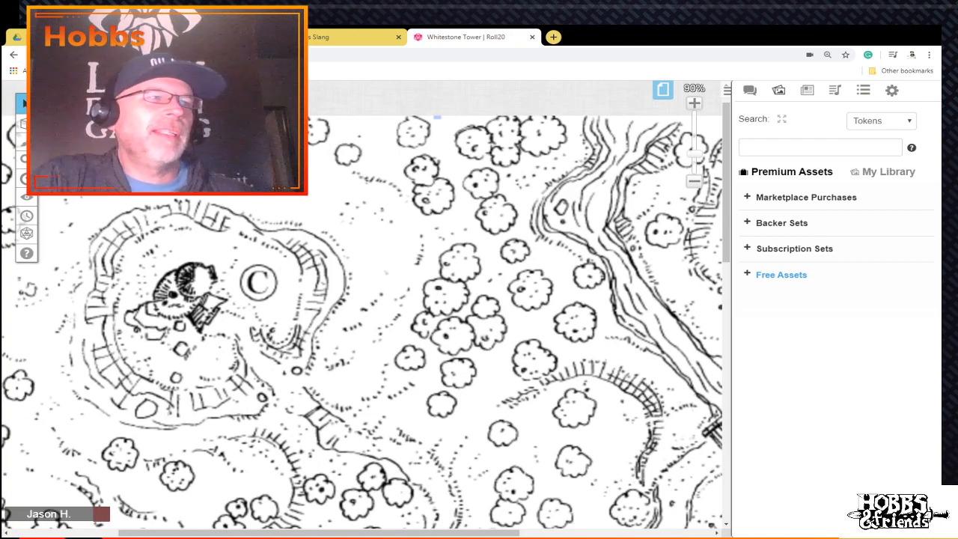
pyautogui.scroll(-6, 363, 299)
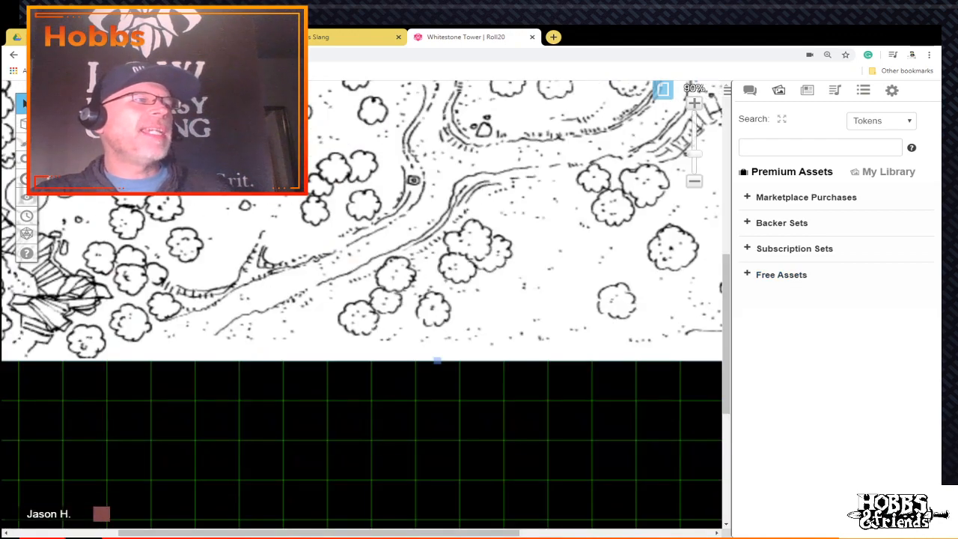
pyautogui.scroll(3, 363, 299)
pyautogui.moveTo(319, 532); pyautogui.dragTo(437, 532)
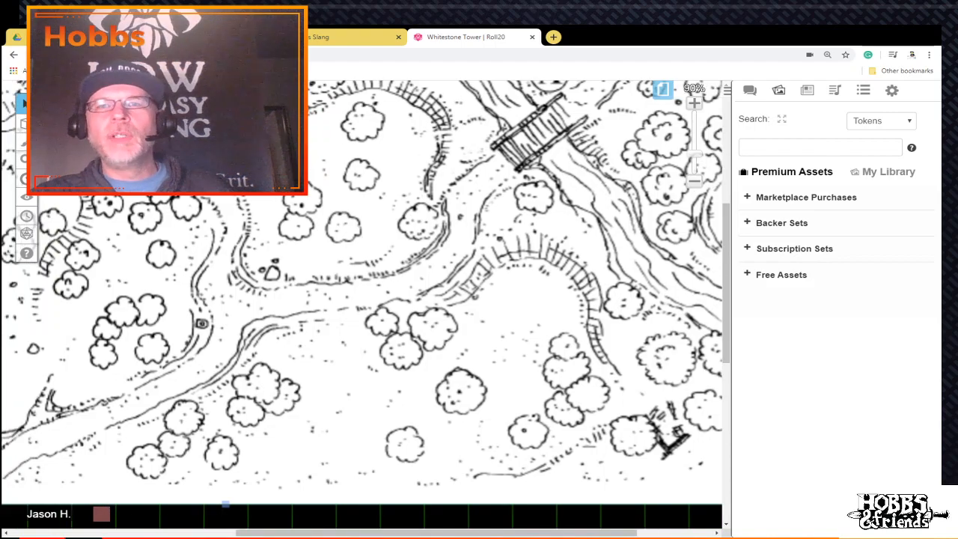
pyautogui.scroll(4, 363, 299)
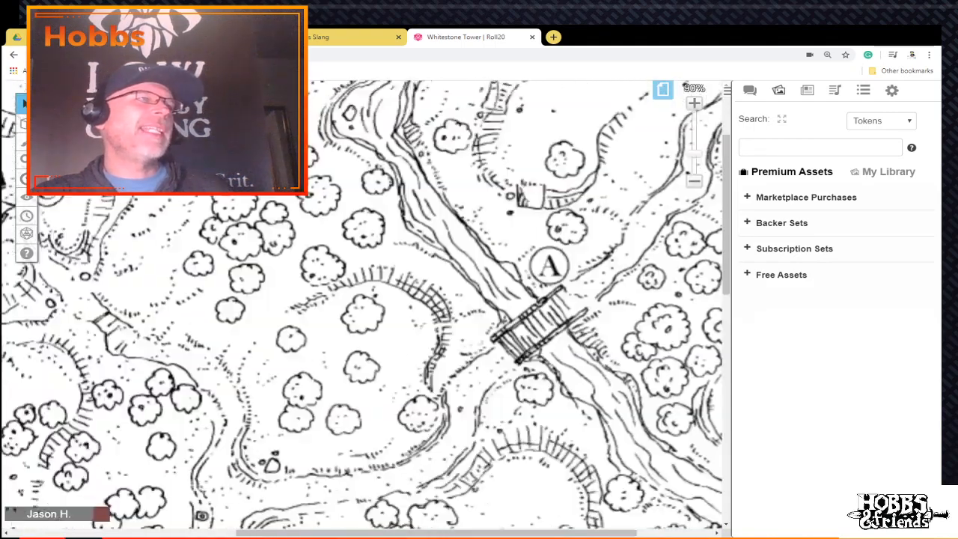
pyautogui.scroll(-2, 363, 299)
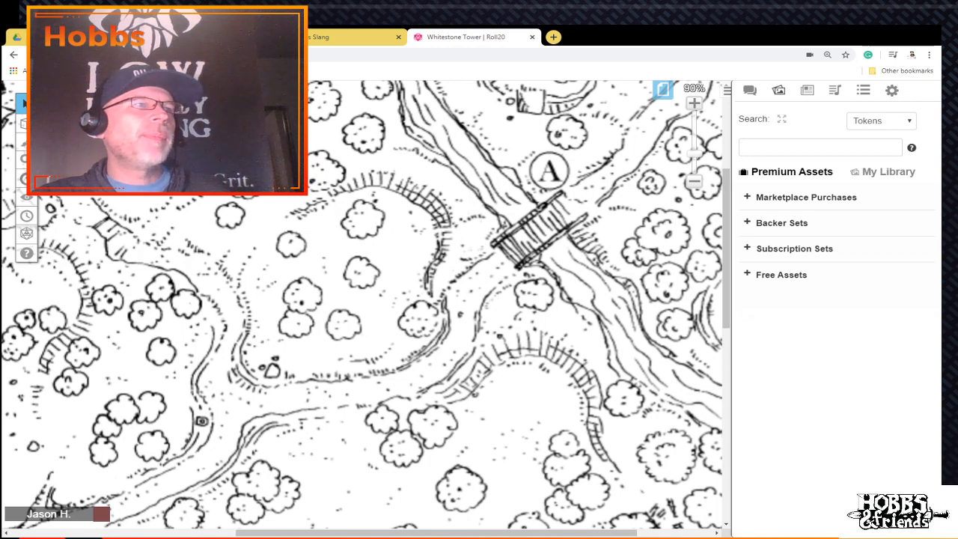
# Step: Delete the lettered wilderness map image from the black page
pyautogui.rightClick(376, 101)
pyautogui.click(404, 153)
pyautogui.rightClick(405, 98)
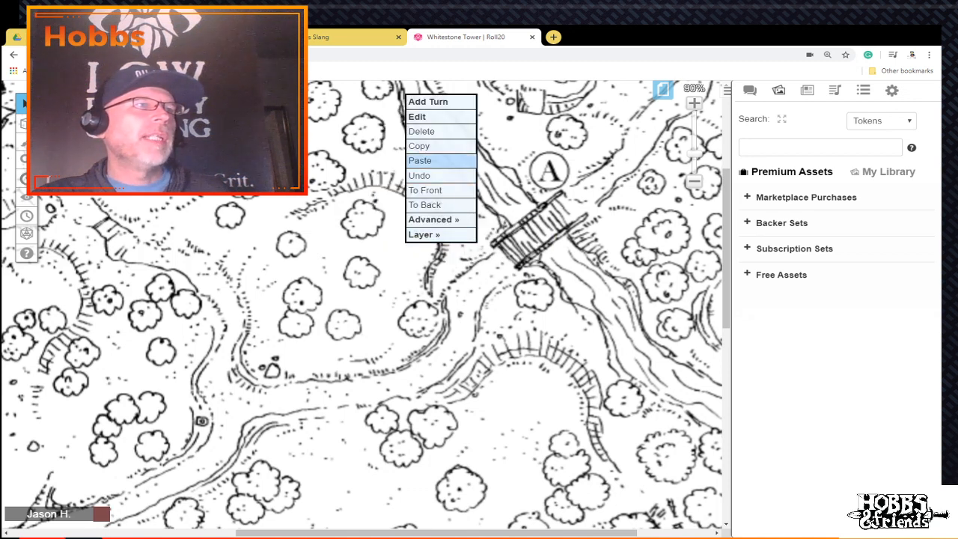
pyautogui.click(421, 131)
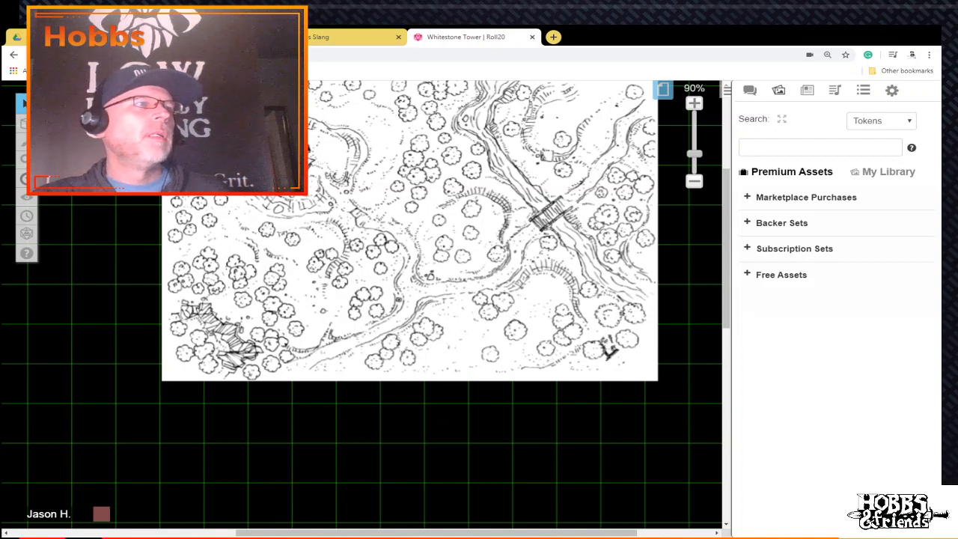
# Step: Zoom the page to 50% and enlarge the unlettered wilderness map from its corners until it fills the page width from the upper edge
pyautogui.click(409, 247)
pyautogui.moveTo(161, 381); pyautogui.dragTo(88, 423)
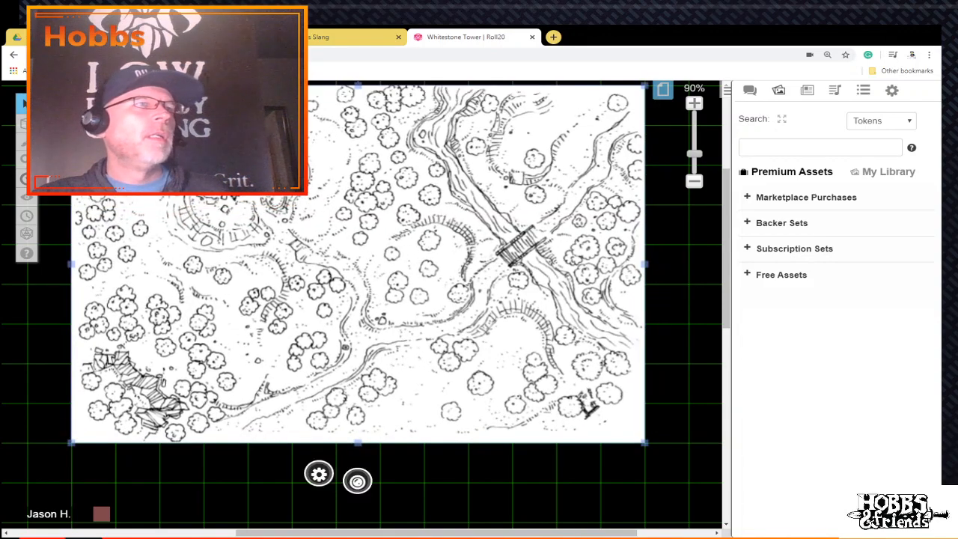
pyautogui.click(695, 181)
pyautogui.click(695, 181)
pyautogui.click(694, 181)
pyautogui.click(695, 181)
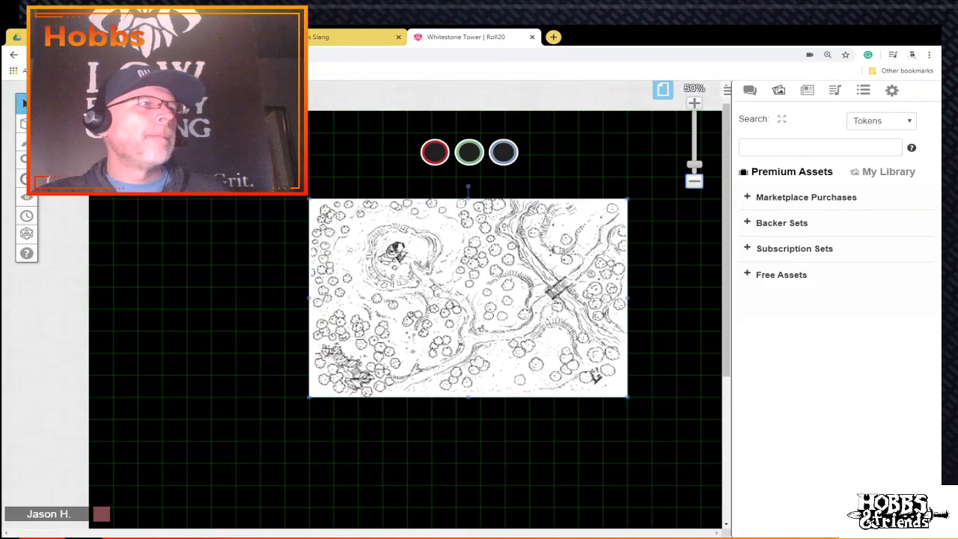
pyautogui.moveTo(309, 199); pyautogui.dragTo(163, 111)
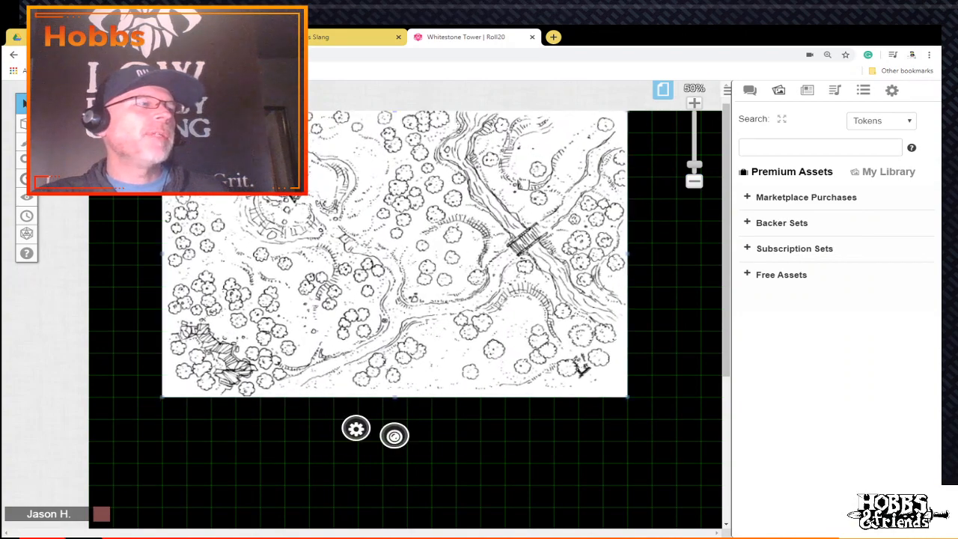
pyautogui.moveTo(162, 397); pyautogui.dragTo(88, 441)
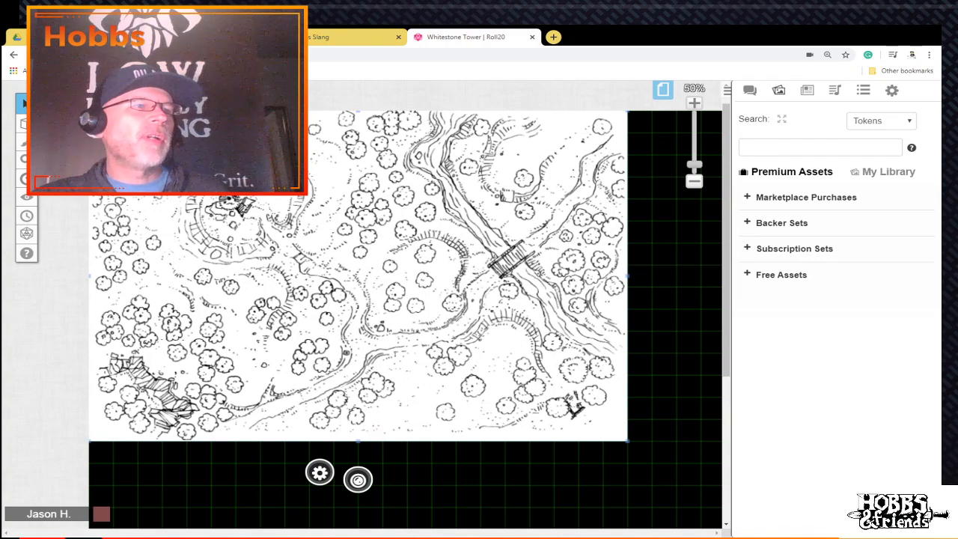
pyautogui.moveTo(628, 442); pyautogui.dragTo(722, 505)
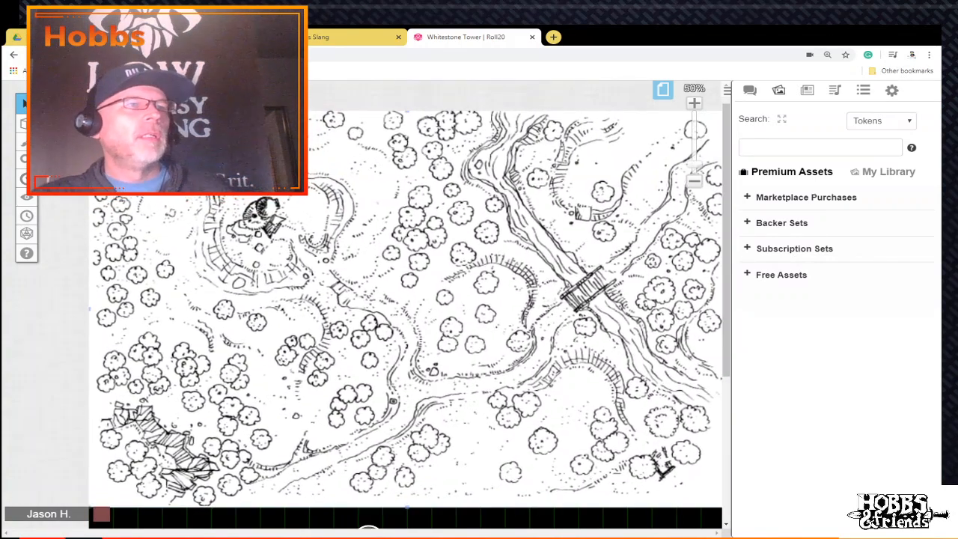
# Step: Look over the enlarged unlettered map and delete it from the page
pyautogui.scroll(1, 405, 309)
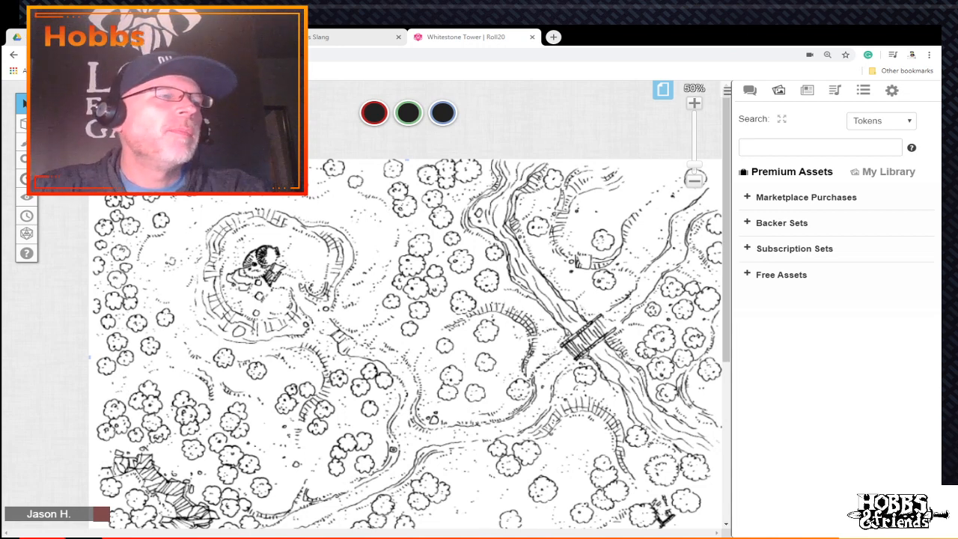
pyautogui.scroll(-3, 405, 299)
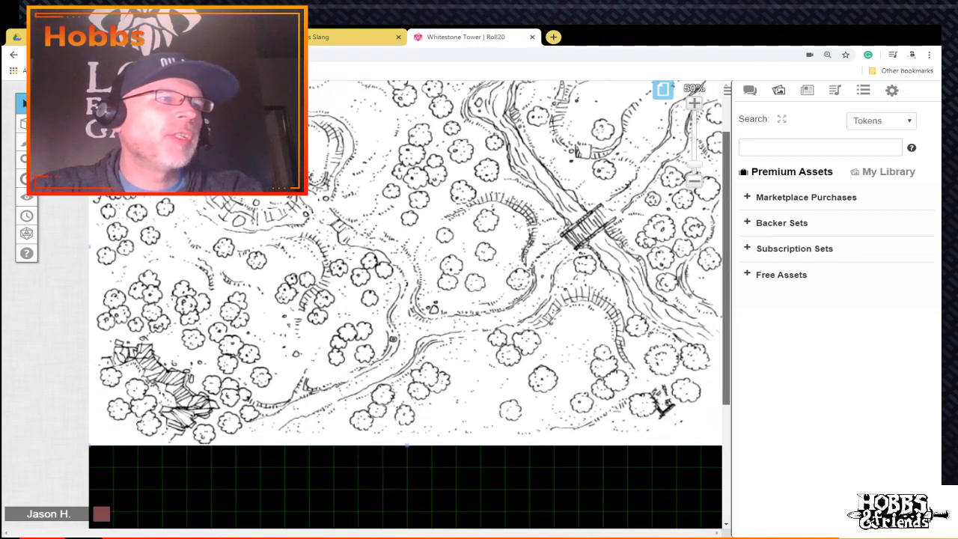
pyautogui.scroll(1, 405, 299)
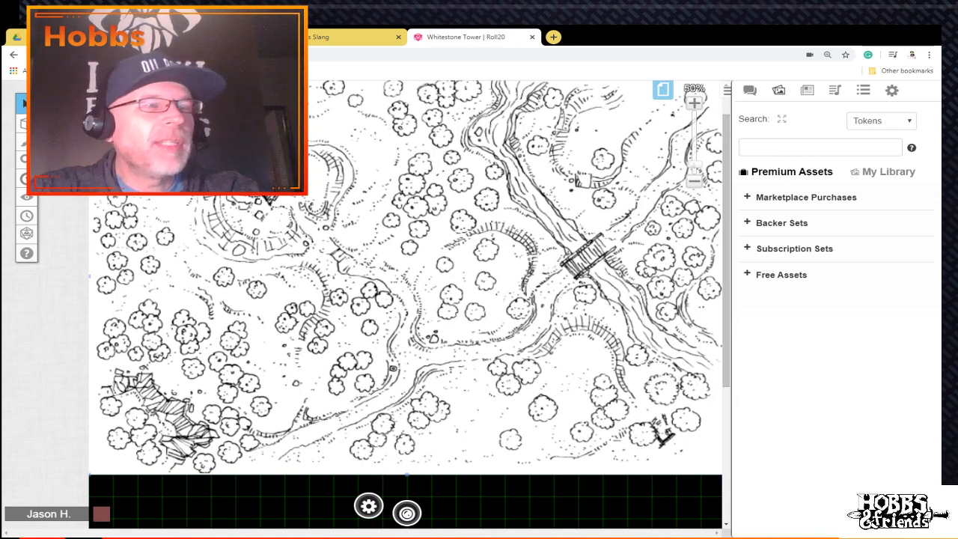
pyautogui.press('Delete')
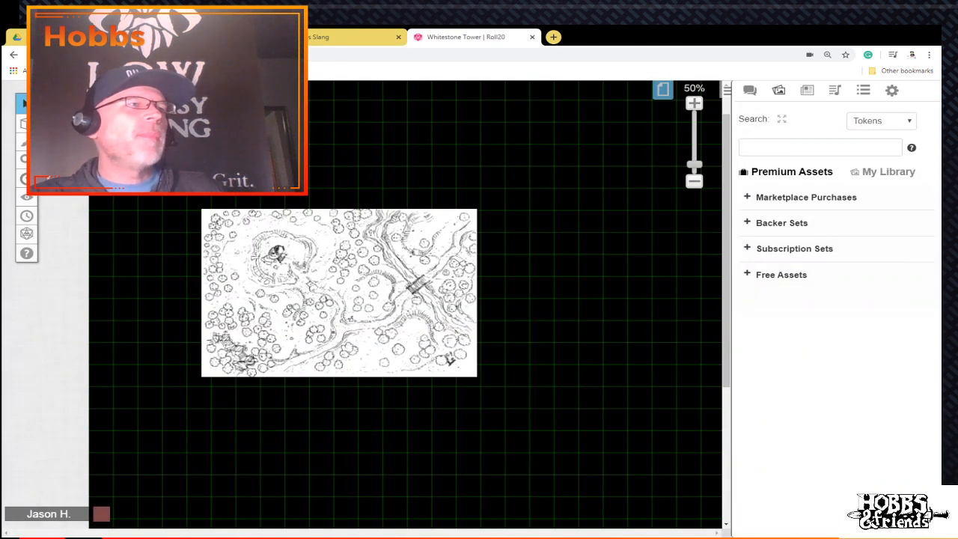
# Step: Enlarge the small replacement wilderness map from two opposite corners and reposition it with black grid around all its sides
pyautogui.click(339, 292)
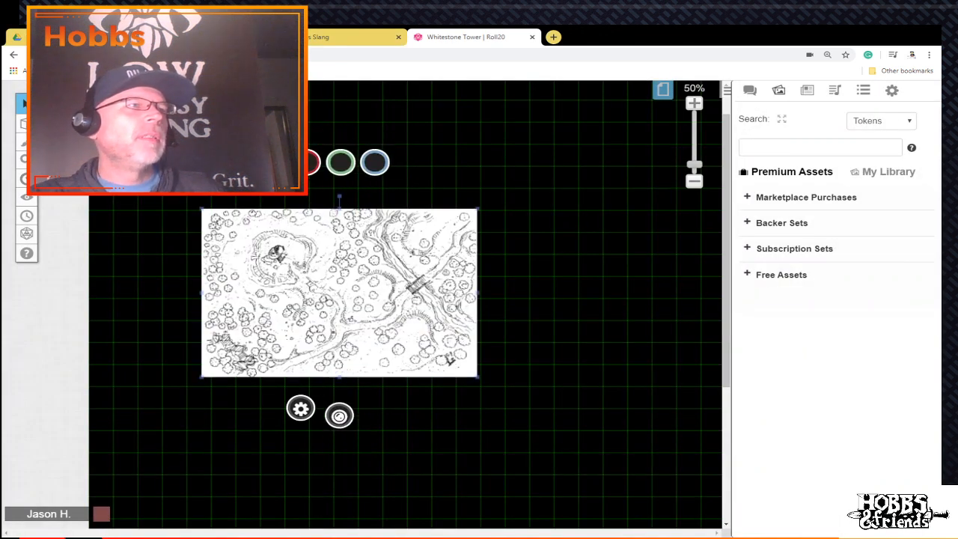
pyautogui.moveTo(477, 377); pyautogui.dragTo(624, 467)
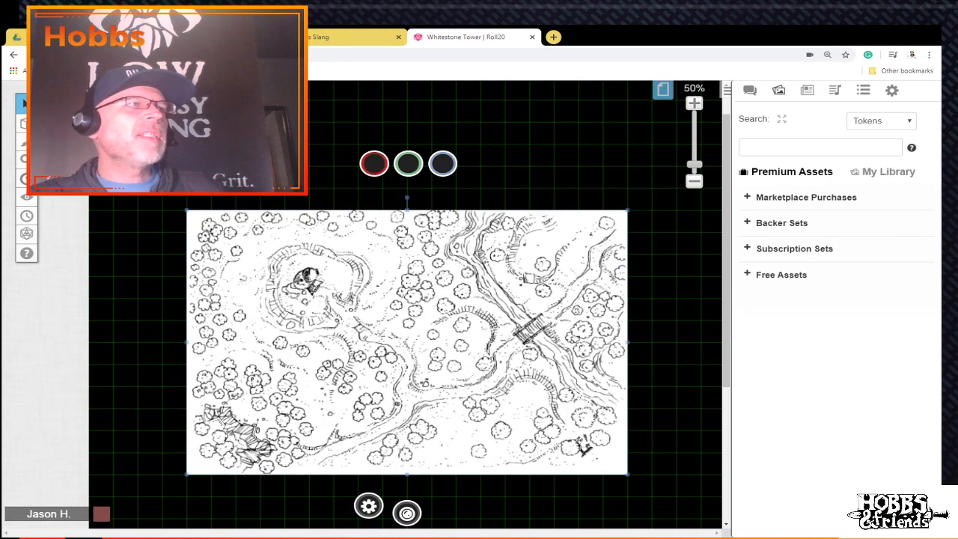
pyautogui.moveTo(186, 211); pyautogui.dragTo(89, 144)
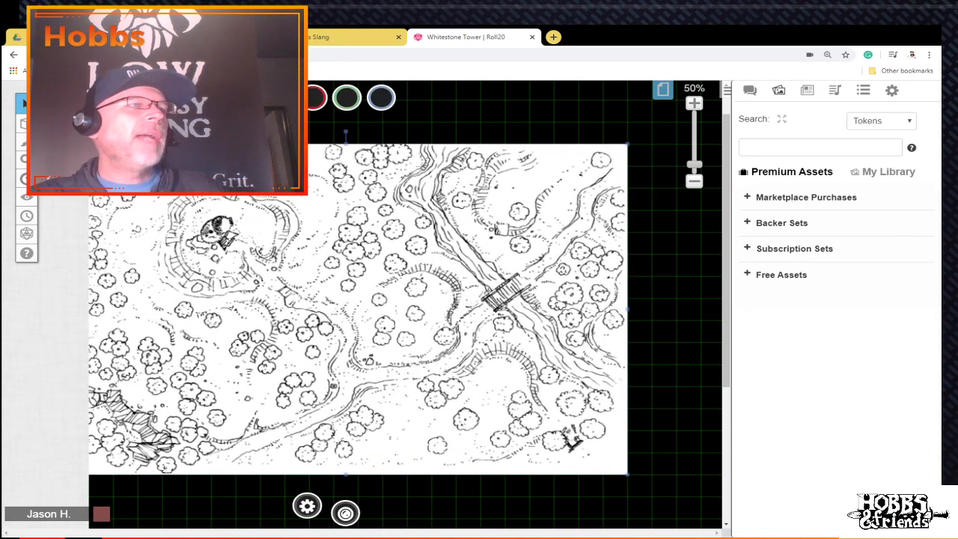
pyautogui.moveTo(224, 255); pyautogui.dragTo(297, 232)
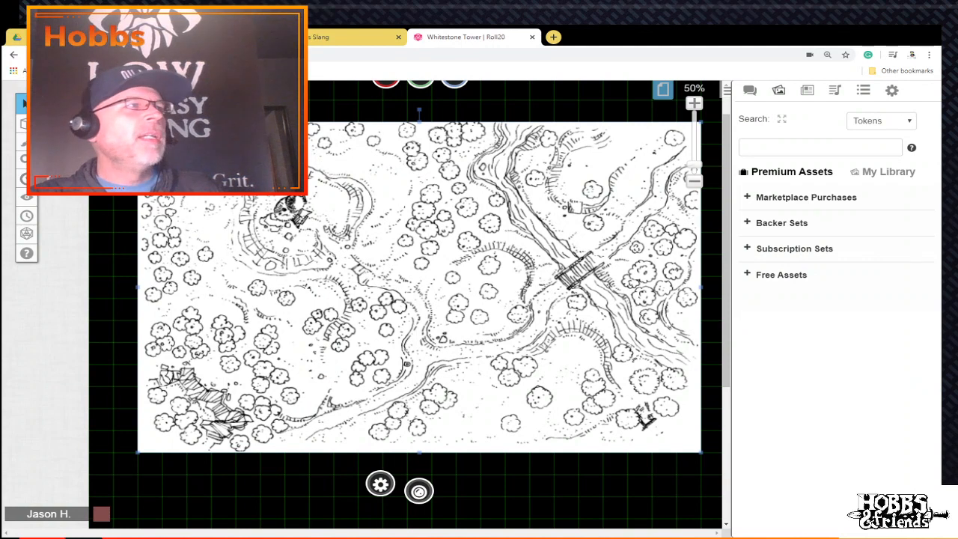
# Step: Measure distances on the wilderness map with the ruler, between the tower ruins, the slope below them and the road
pyautogui.click(25, 178)
pyautogui.moveTo(469, 397); pyautogui.dragTo(304, 204)
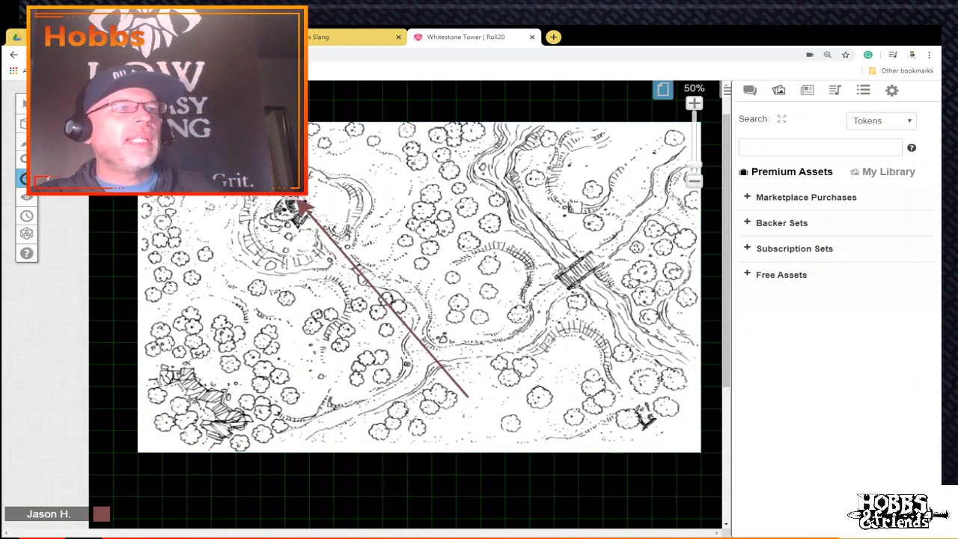
pyautogui.moveTo(304, 204); pyautogui.dragTo(303, 224)
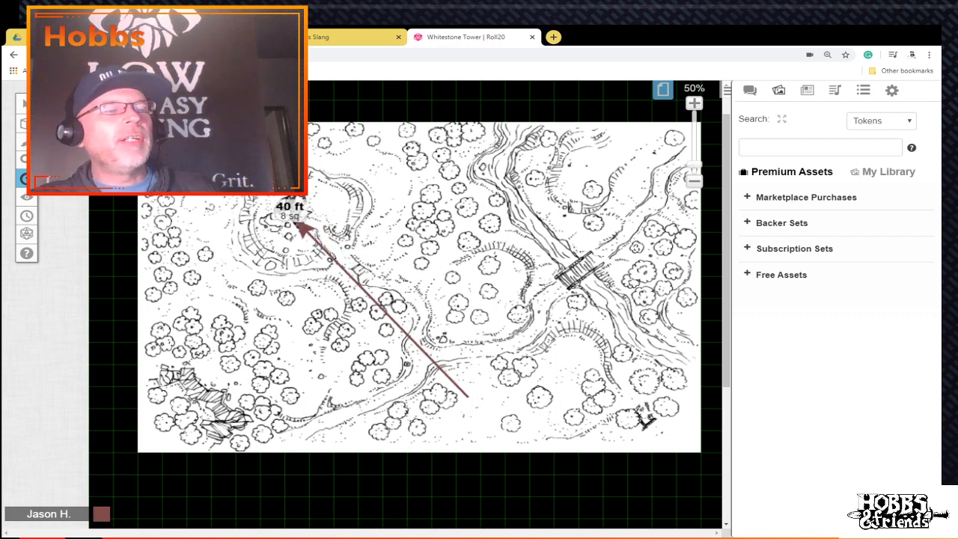
pyautogui.moveTo(302, 224); pyautogui.dragTo(322, 247)
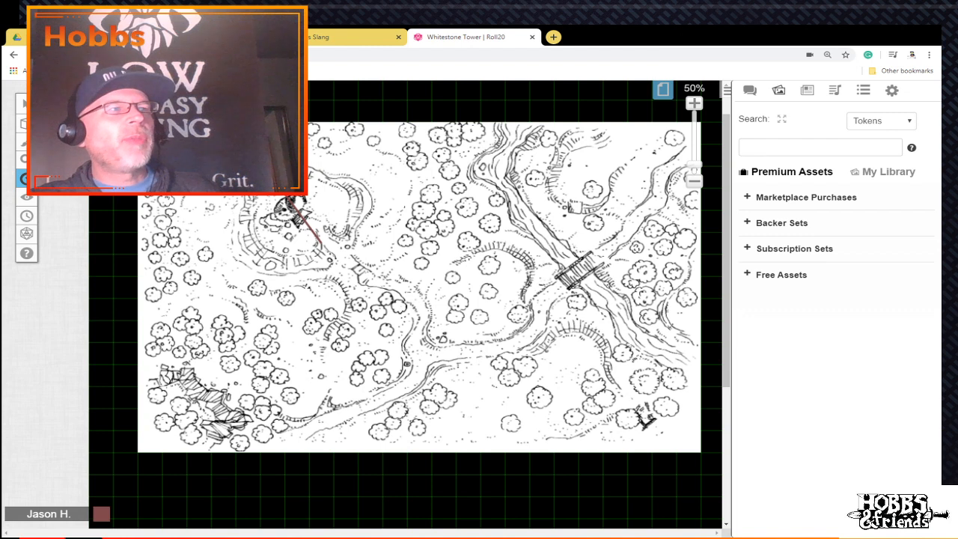
pyautogui.moveTo(369, 222); pyautogui.dragTo(419, 329)
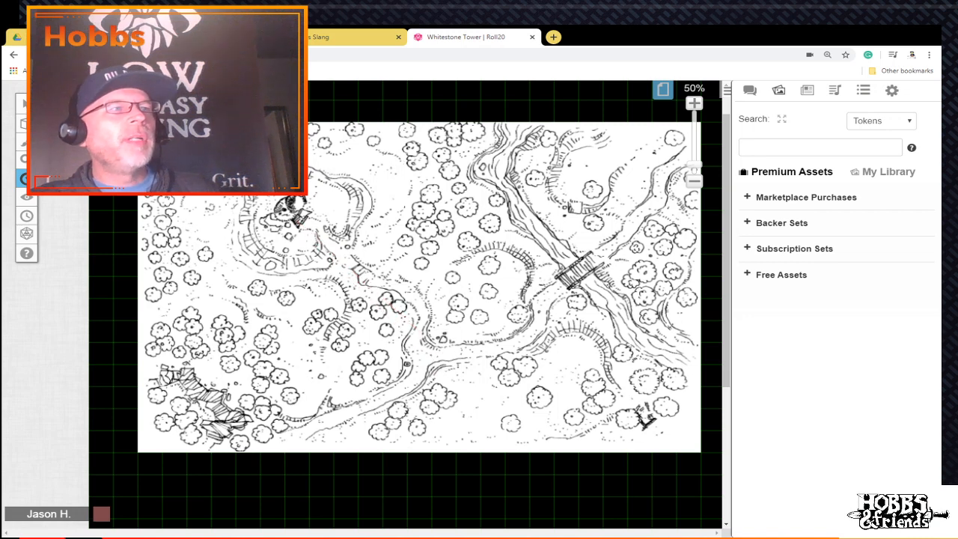
pyautogui.moveTo(291, 211); pyautogui.dragTo(424, 351)
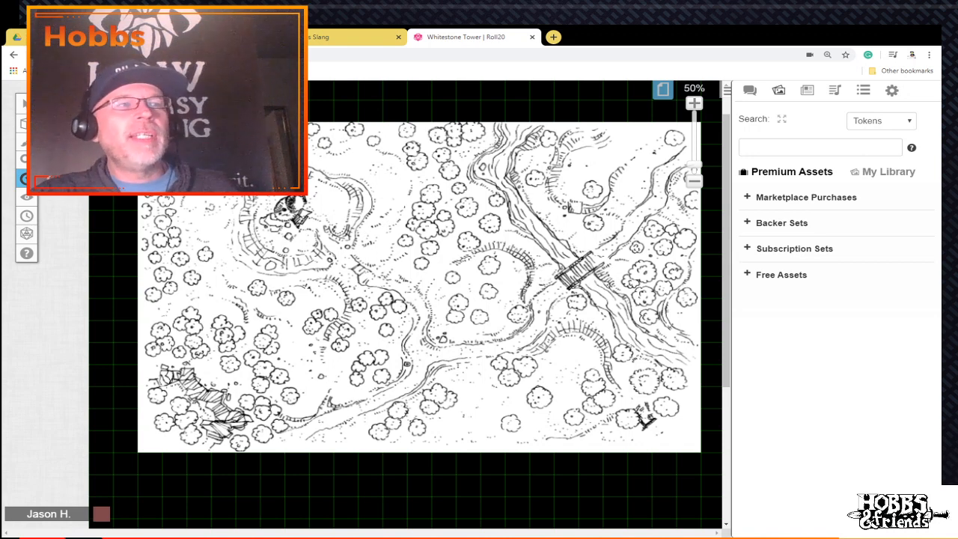
# Step: Measure from the road area to the tower and the bridge, and from the western woods to the far side of the river
pyautogui.moveTo(543, 351)
pyautogui.mouseDown()
pyautogui.moveTo(577, 263)
pyautogui.moveTo(586, 204)
pyautogui.moveTo(579, 247)
pyautogui.moveTo(587, 225)
pyautogui.moveTo(224, 206)
pyautogui.moveTo(303, 224)
pyautogui.mouseUp()
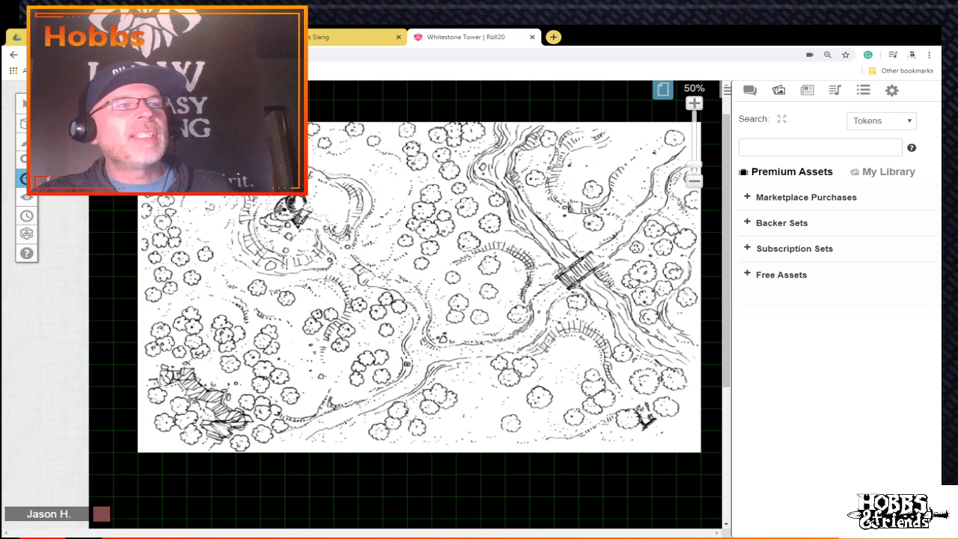
pyautogui.moveTo(491, 374); pyautogui.dragTo(574, 265)
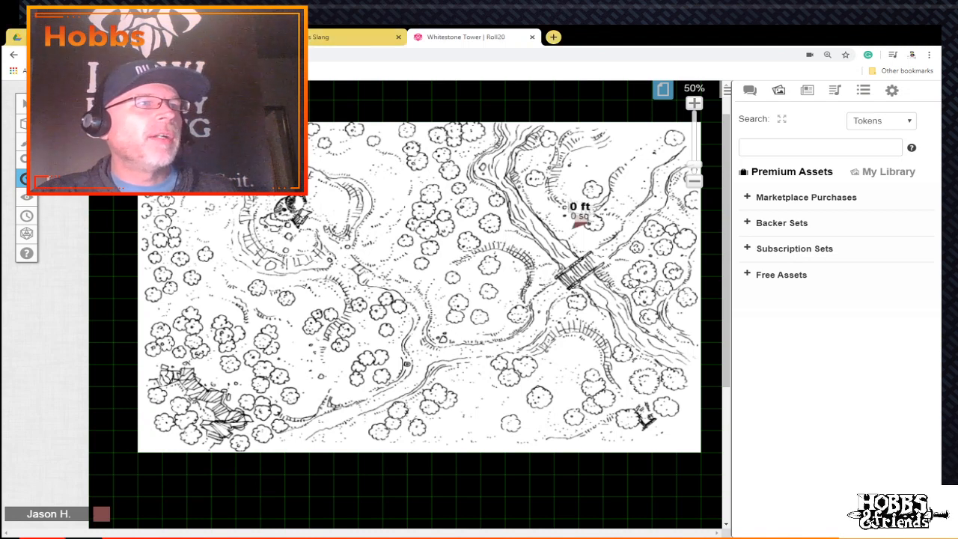
pyautogui.moveTo(201, 330); pyautogui.dragTo(638, 223)
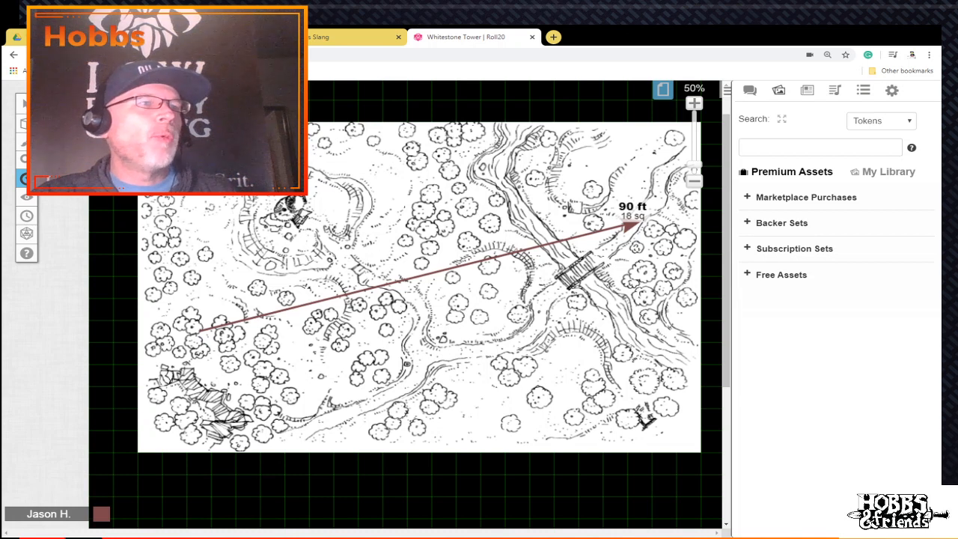
pyautogui.moveTo(636, 218); pyautogui.dragTo(636, 217)
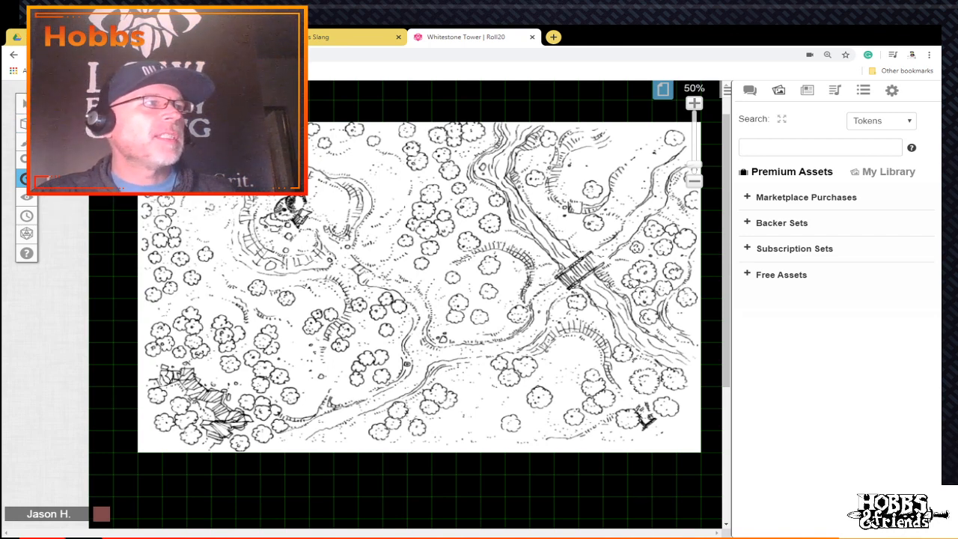
# Step: Select the wilderness map image and delete it, leaving the black page empty
pyautogui.click(26, 103)
pyautogui.click(419, 287)
pyautogui.press('Delete')
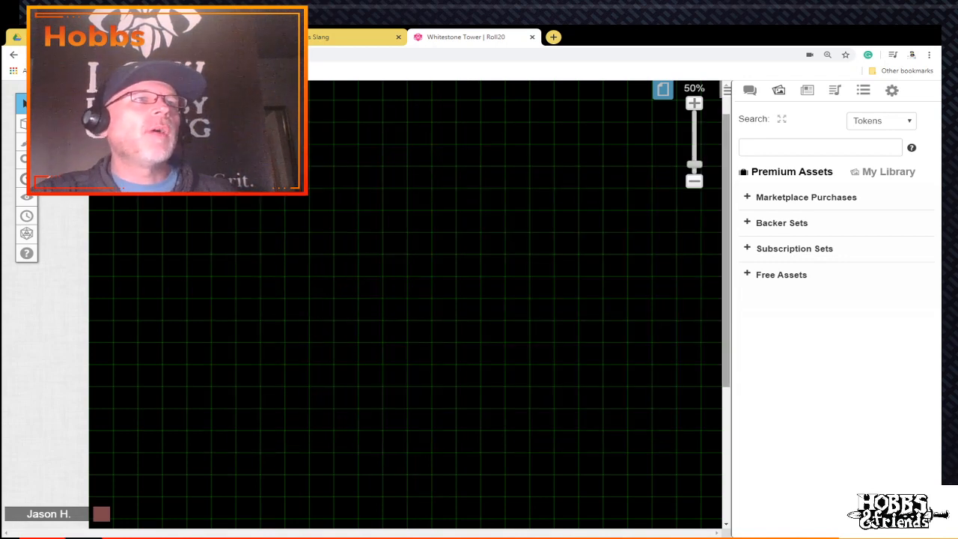
# Step: Expand Marketplace Purchases in the premium assets and browse the list of purchased art packs
pyautogui.click(806, 197)
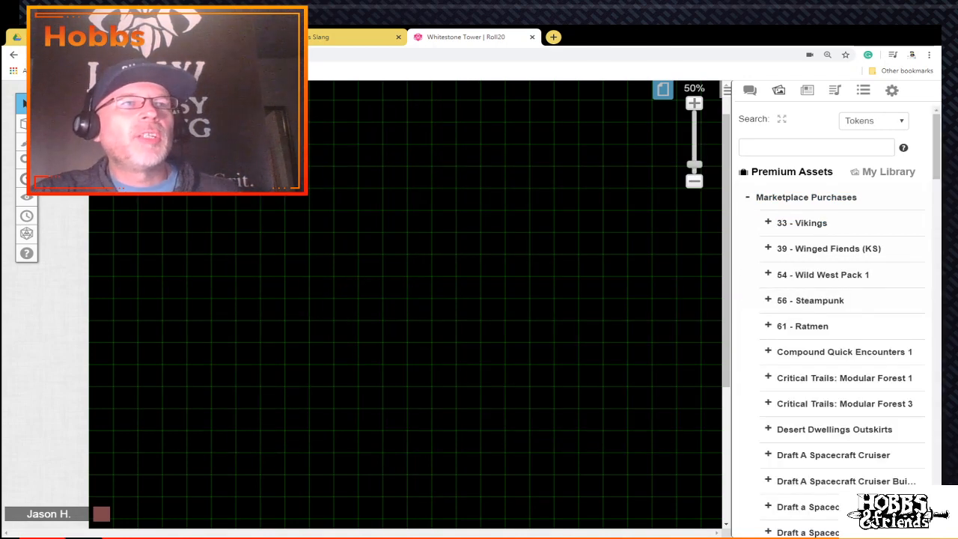
pyautogui.scroll(-1, 804, 325)
pyautogui.scroll(-3, 802, 287)
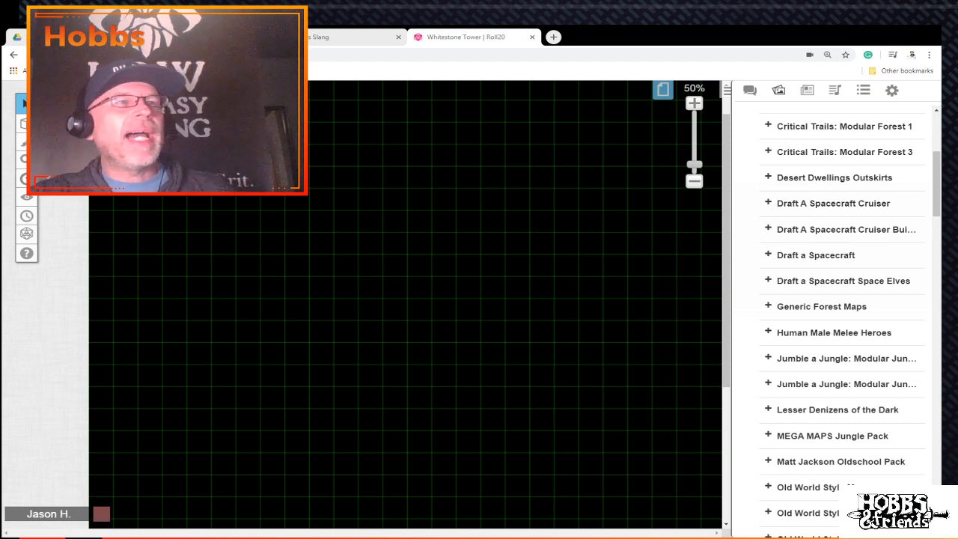
pyautogui.scroll(2, 838, 314)
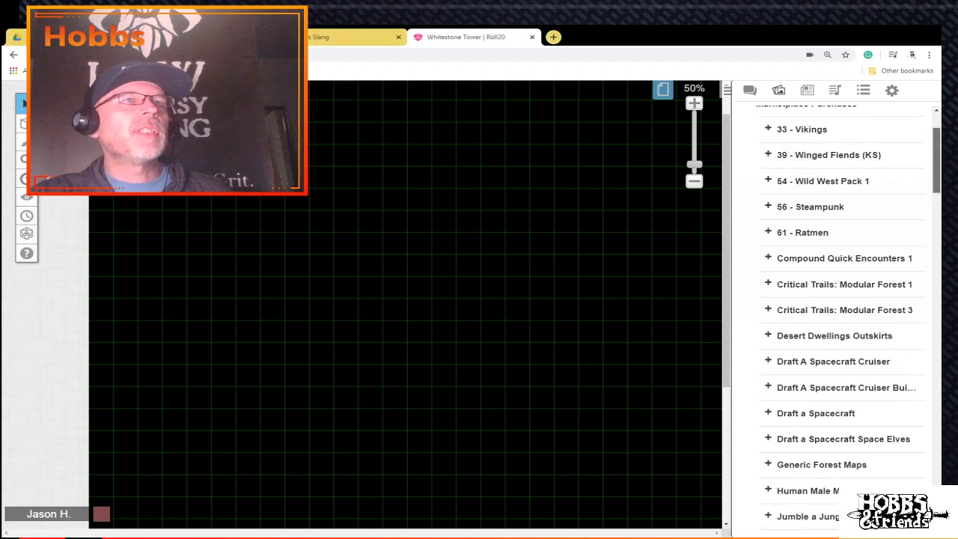
# Step: Leave the game table for the Whitestone Tower details page and open the Roll20 Marketplace
pyautogui.click(13, 55)
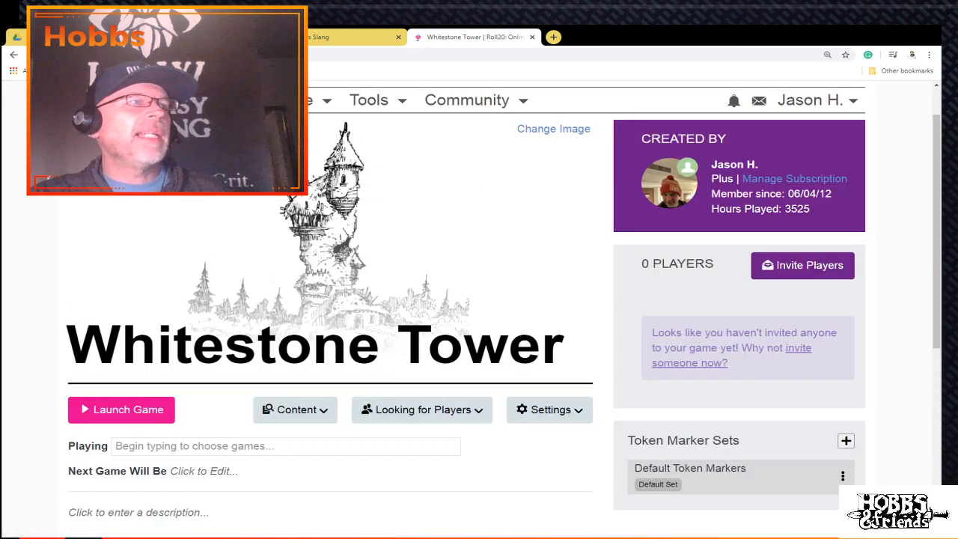
pyautogui.moveTo(284, 101)
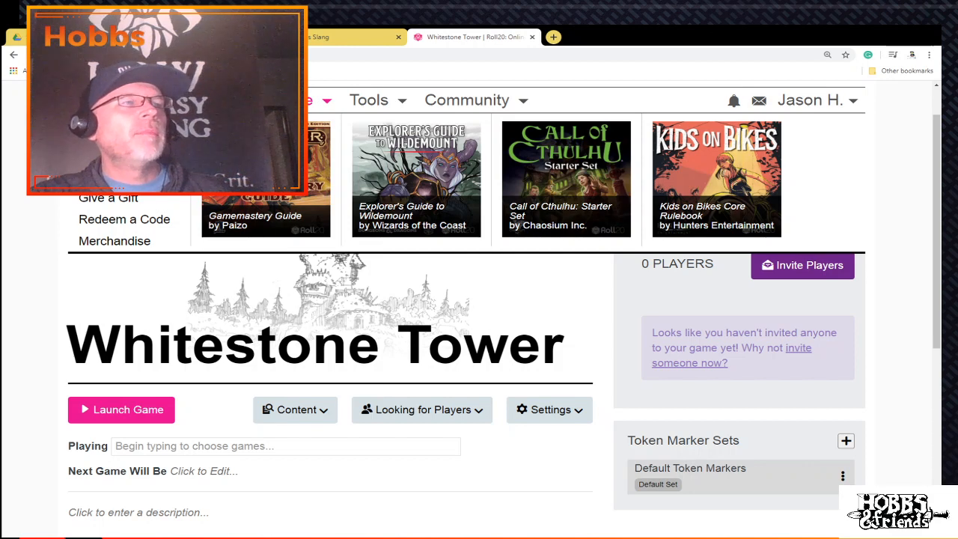
pyautogui.click(281, 100)
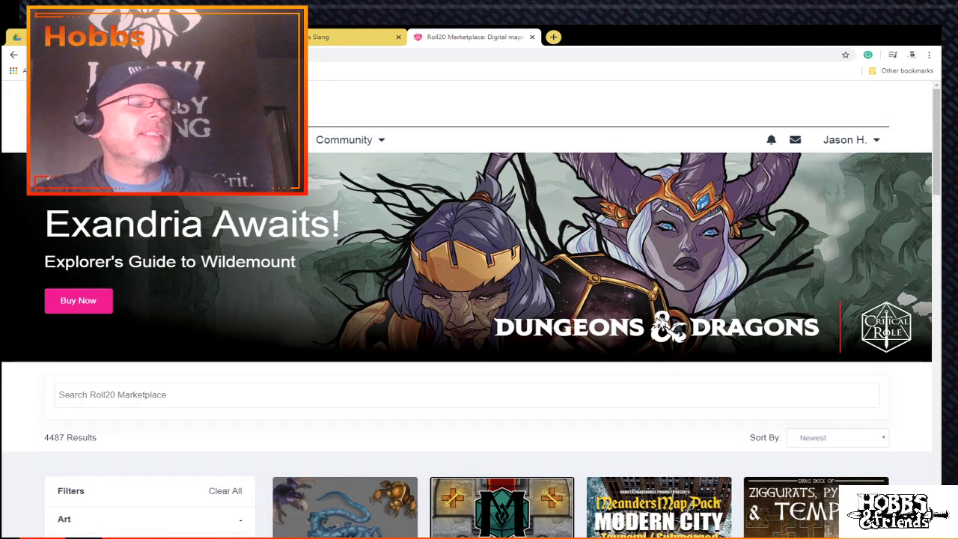
# Step: Filter the marketplace products by the author Gabriel Pickard
pyautogui.scroll(-2, 471, 312)
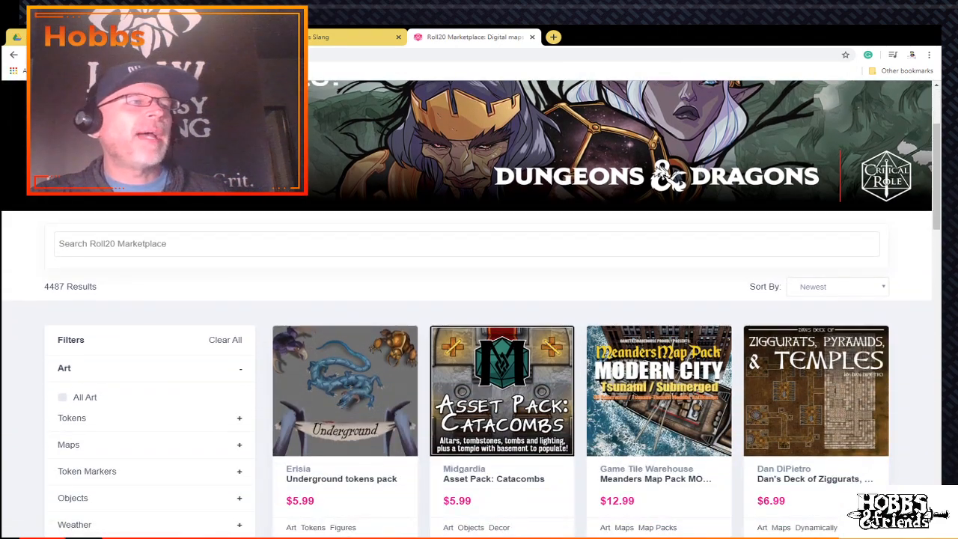
pyautogui.click(466, 244)
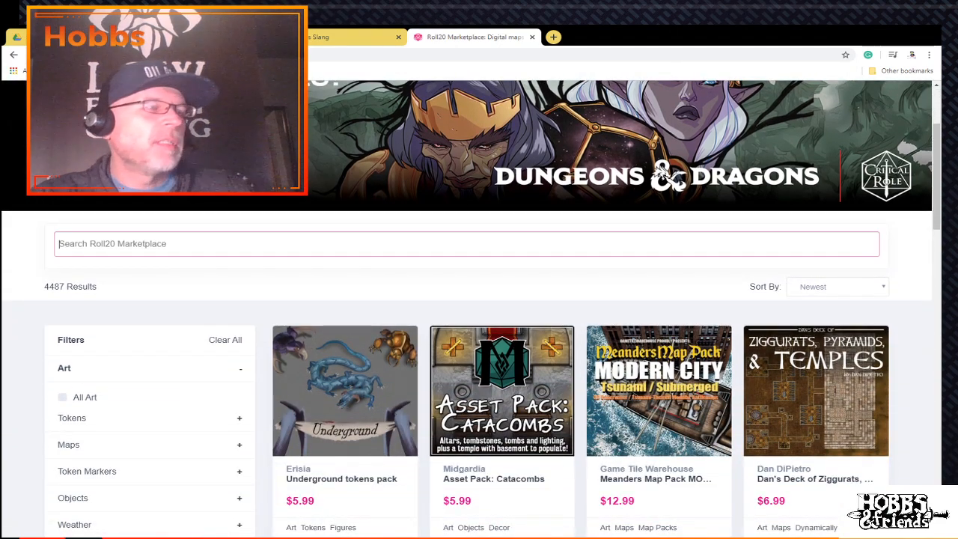
pyautogui.write('gab')
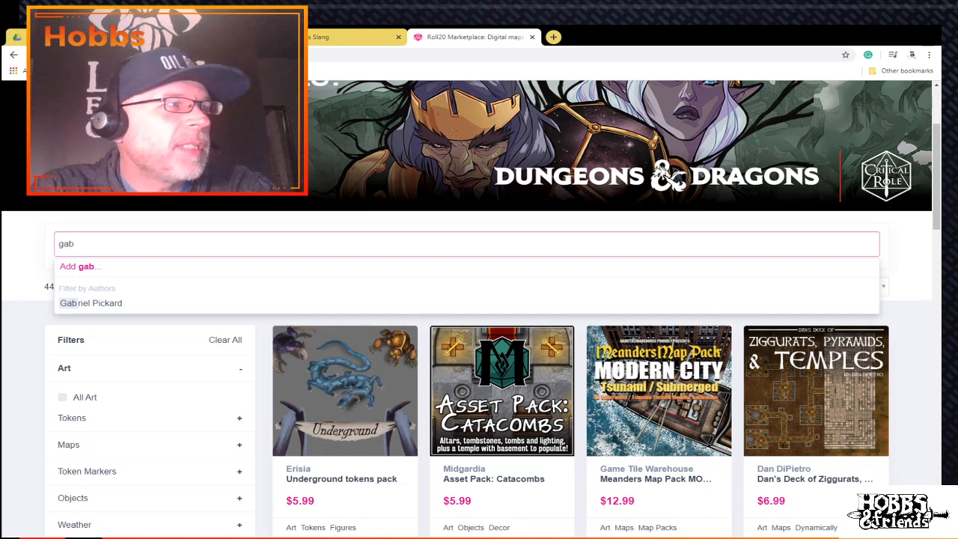
pyautogui.press('Down')
pyautogui.press('Return')
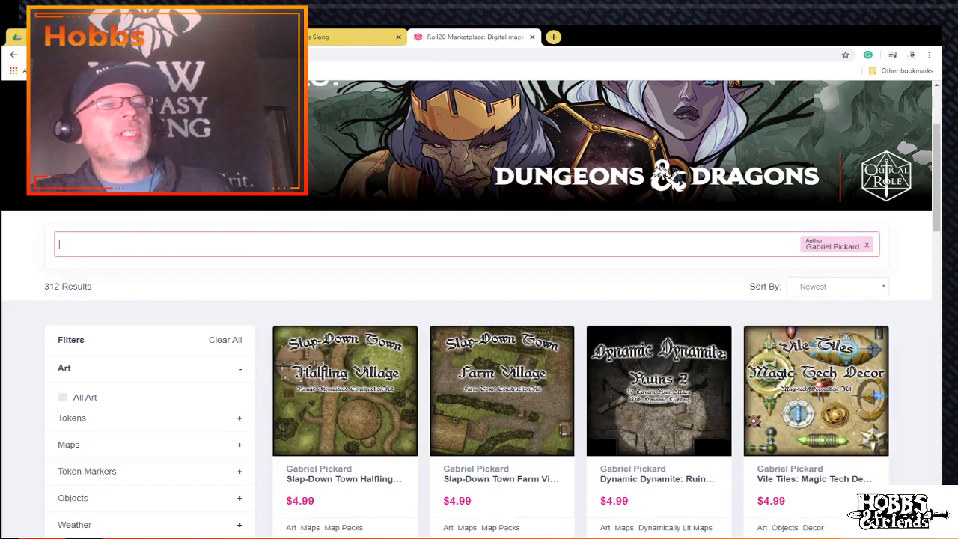
# Step: Browse the first page of the author's map and token packs, comparing the available sets
pyautogui.scroll(-10, 580, 315)
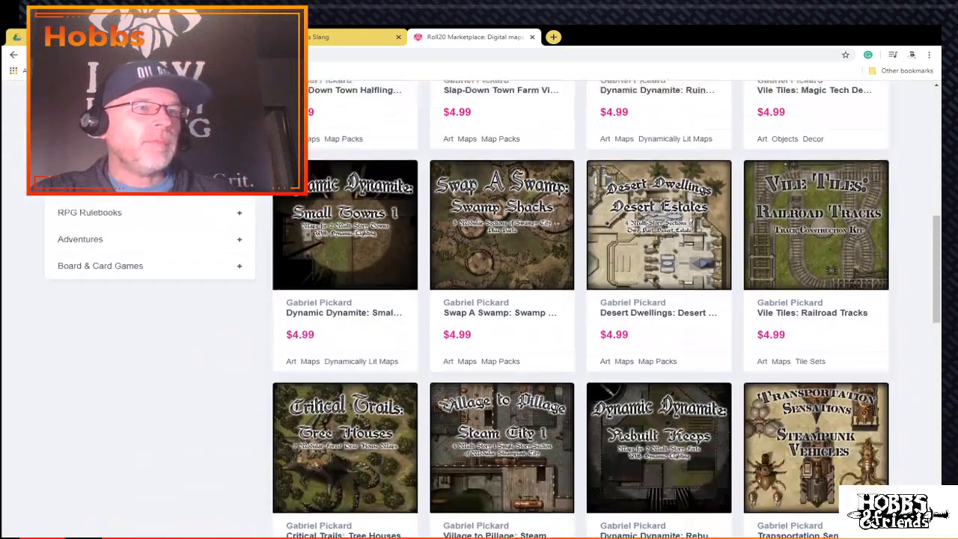
pyautogui.scroll(-7, 580, 314)
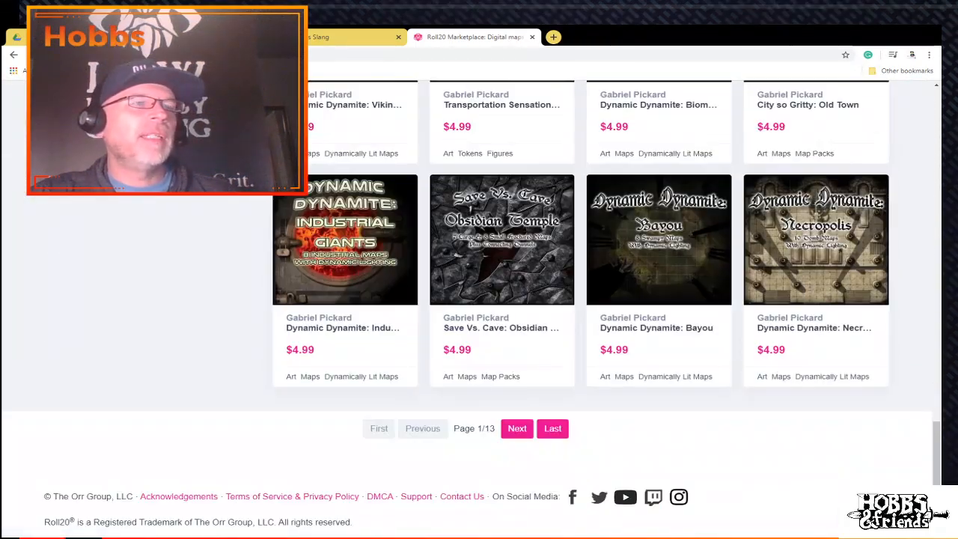
pyautogui.scroll(15, 579, 314)
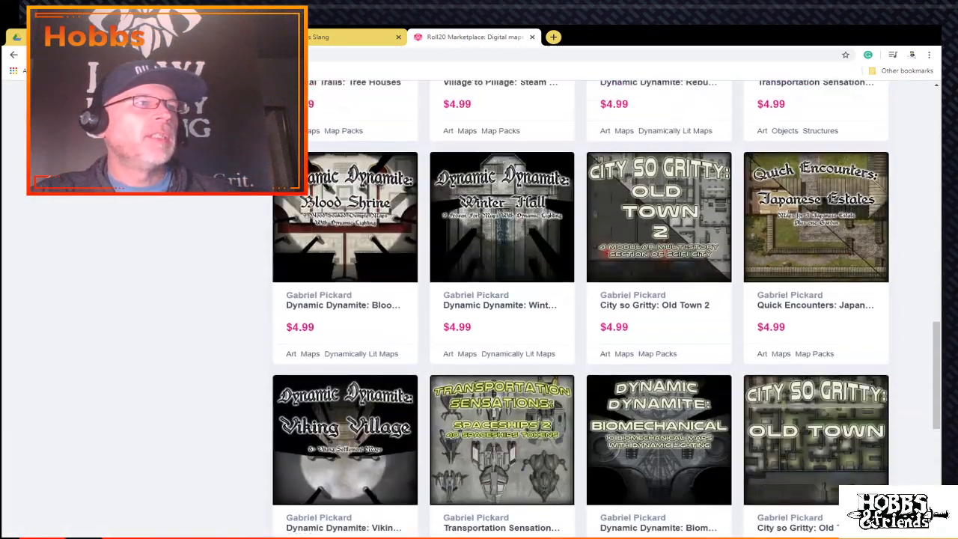
pyautogui.scroll(3, 580, 314)
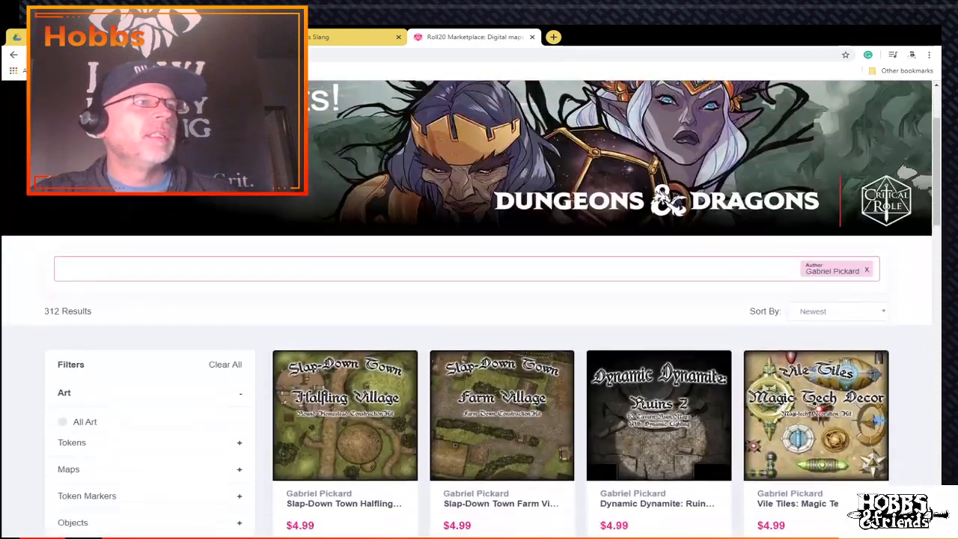
pyautogui.scroll(-10, 580, 314)
pyautogui.scroll(-5, 580, 314)
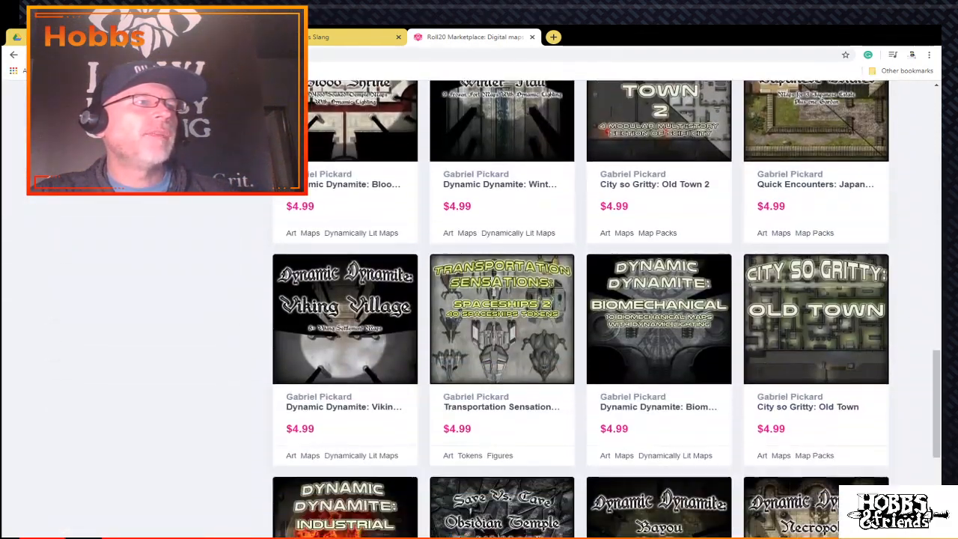
pyautogui.scroll(5, 580, 315)
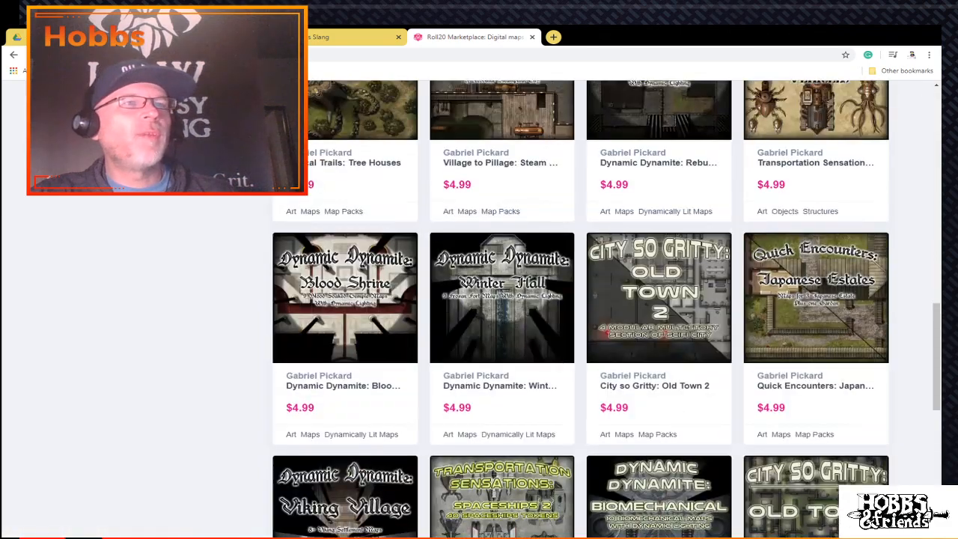
pyautogui.scroll(-8, 580, 314)
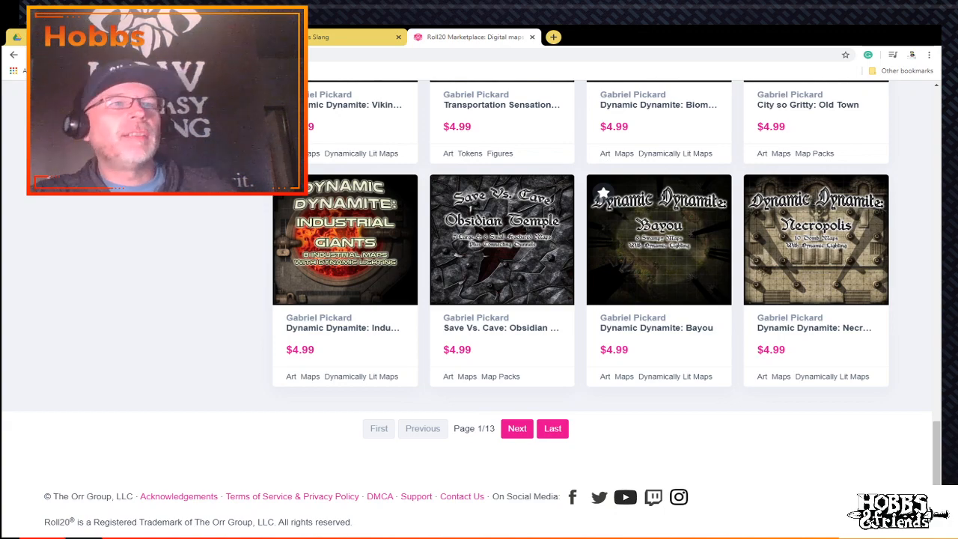
pyautogui.scroll(3, 580, 299)
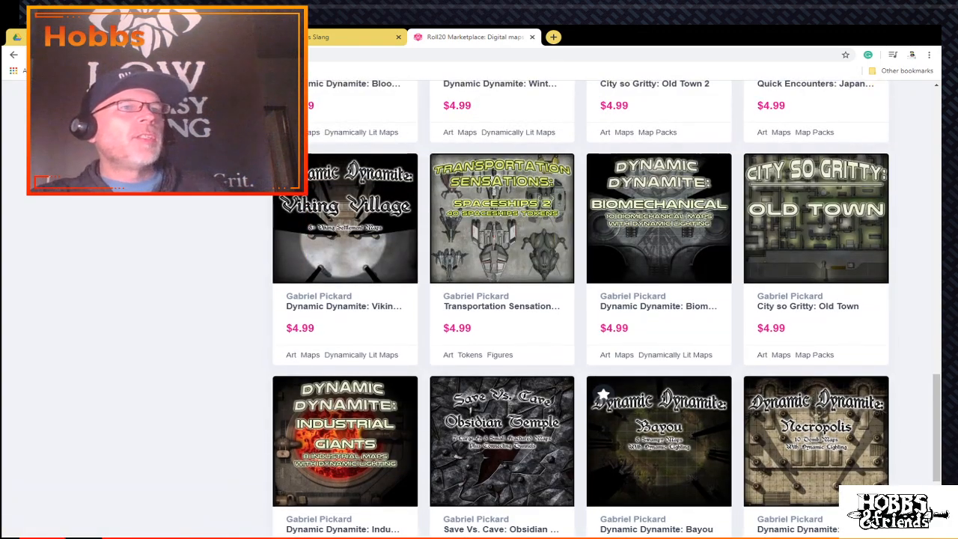
pyautogui.scroll(-3, 580, 300)
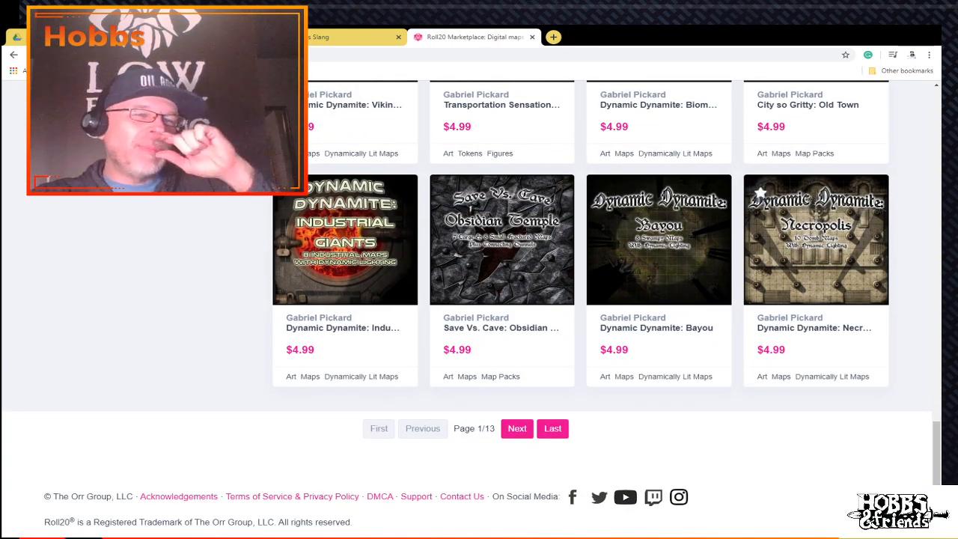
pyautogui.scroll(2, 658, 240)
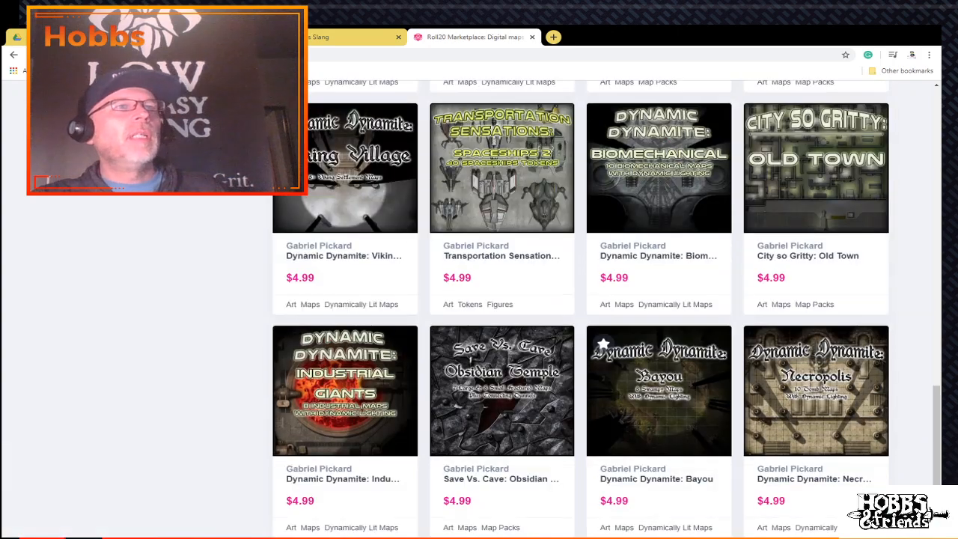
pyautogui.scroll(4, 658, 389)
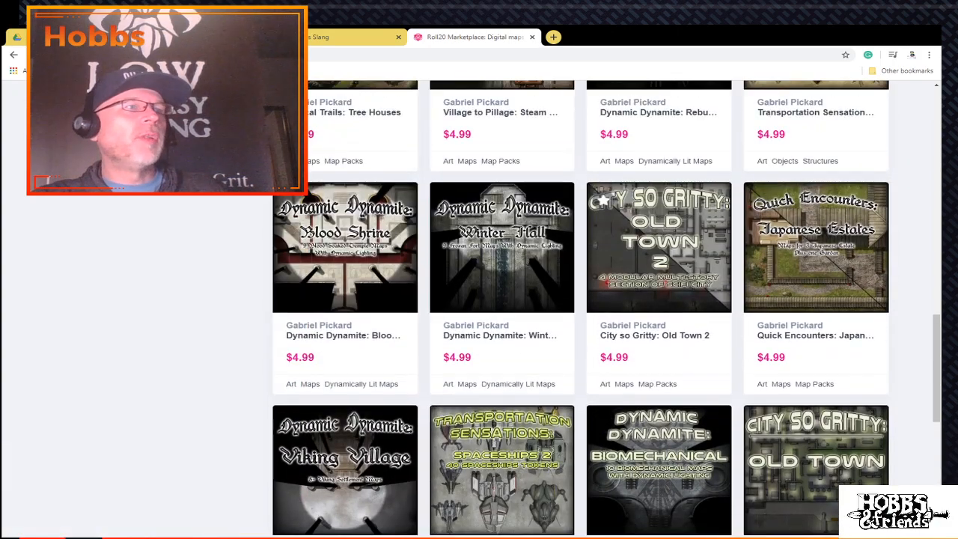
pyautogui.scroll(5, 659, 322)
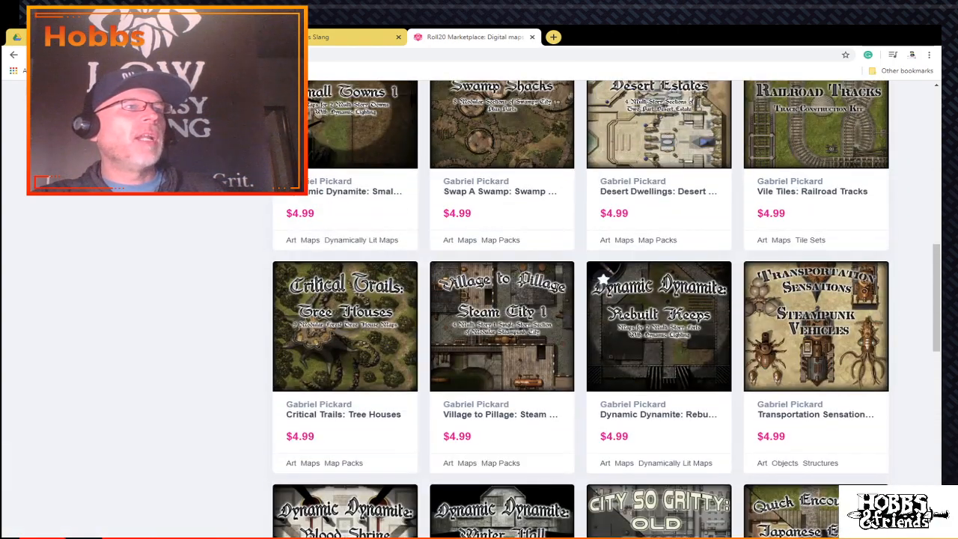
pyautogui.scroll(4, 659, 322)
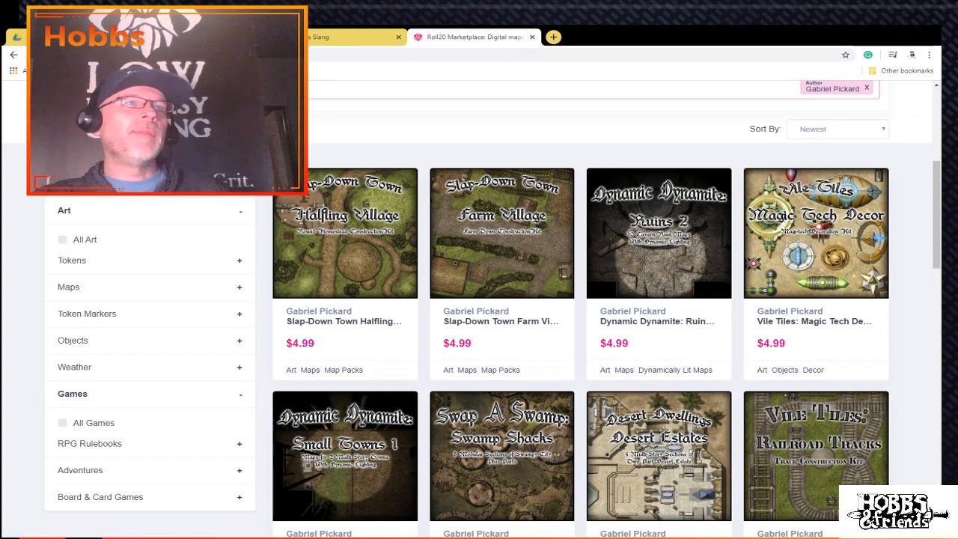
pyautogui.click(837, 130)
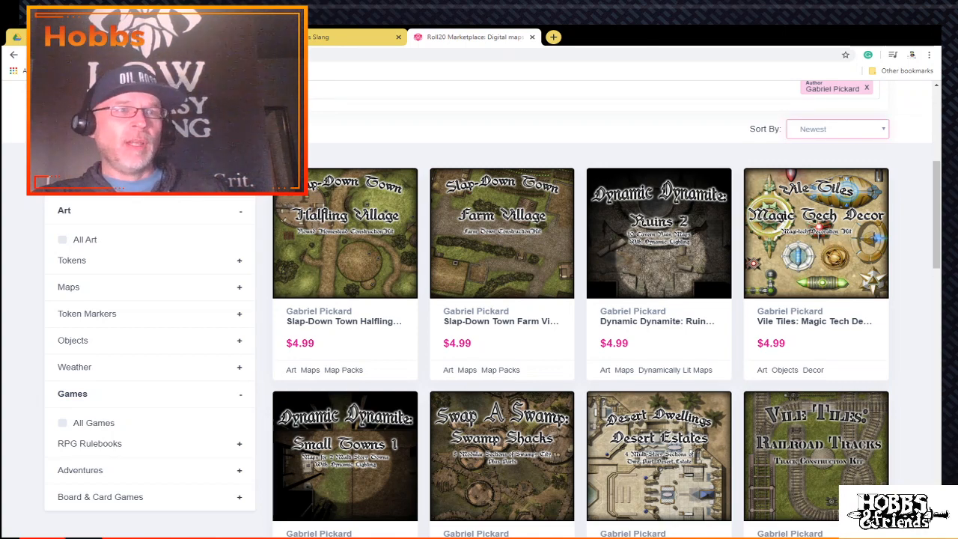
pyautogui.scroll(-1, 580, 299)
pyautogui.scroll(2, 581, 299)
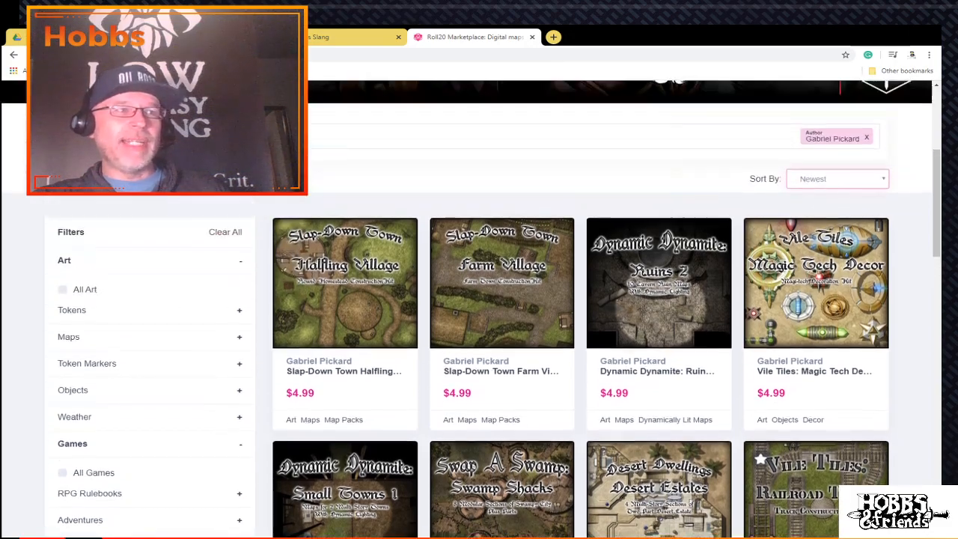
pyautogui.scroll(-2, 580, 299)
pyautogui.scroll(1, 581, 299)
pyautogui.scroll(3, 581, 300)
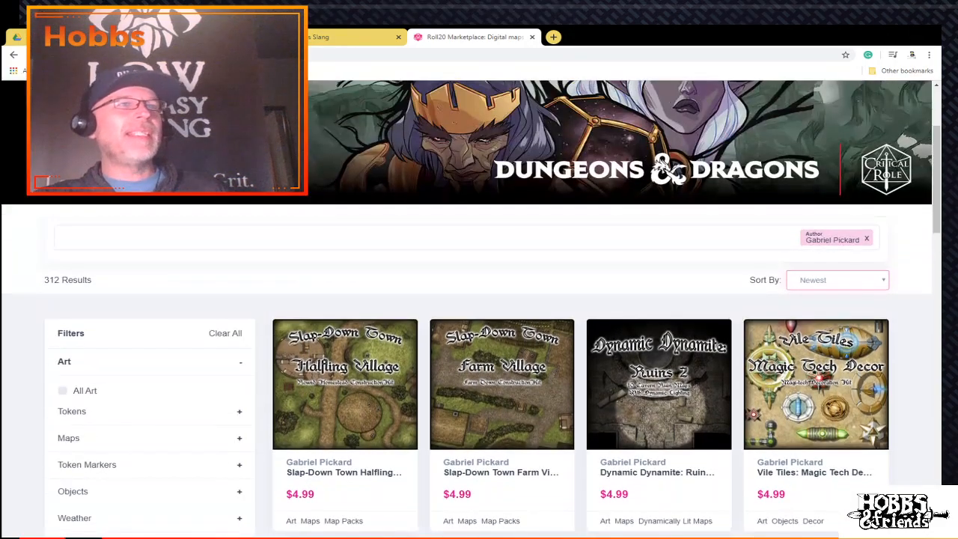
pyautogui.scroll(-3, 580, 299)
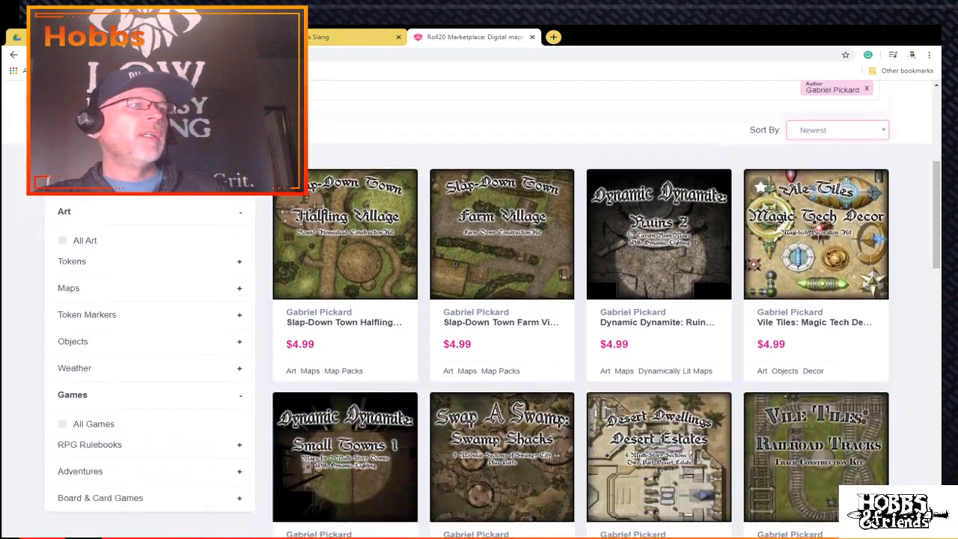
pyautogui.scroll(1, 581, 300)
pyautogui.scroll(-2, 581, 300)
pyautogui.scroll(-1, 581, 300)
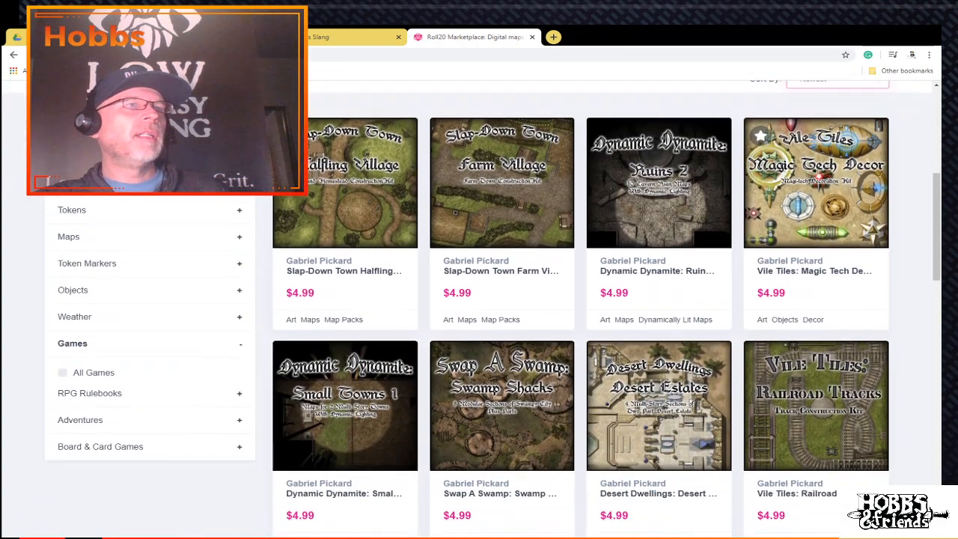
pyautogui.scroll(2, 581, 299)
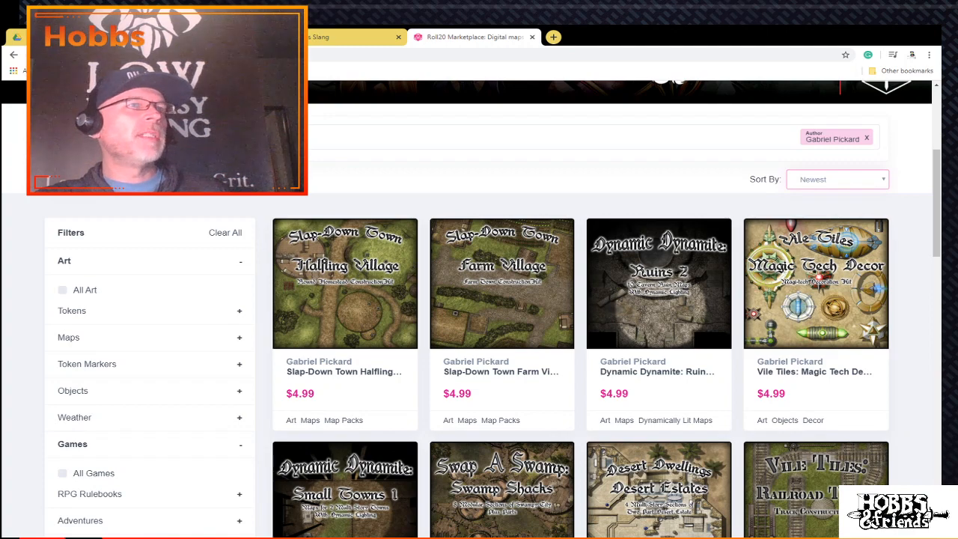
pyautogui.scroll(1, 580, 300)
pyautogui.click(553, 187)
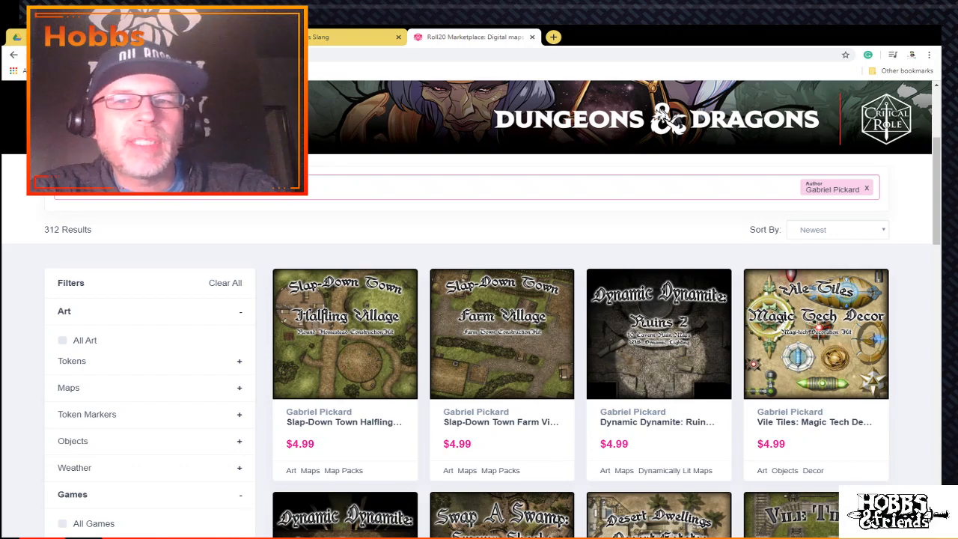
pyautogui.write('wo')
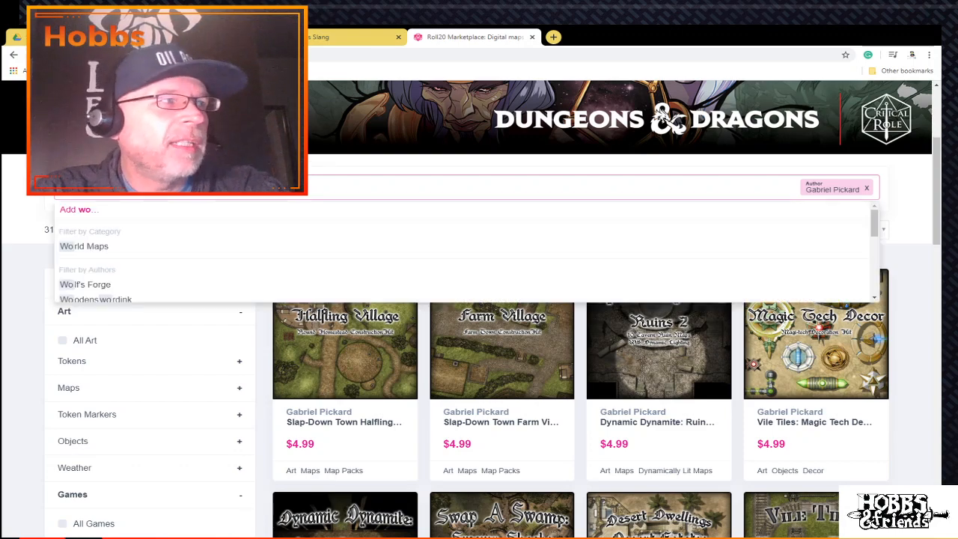
pyautogui.write('ods')
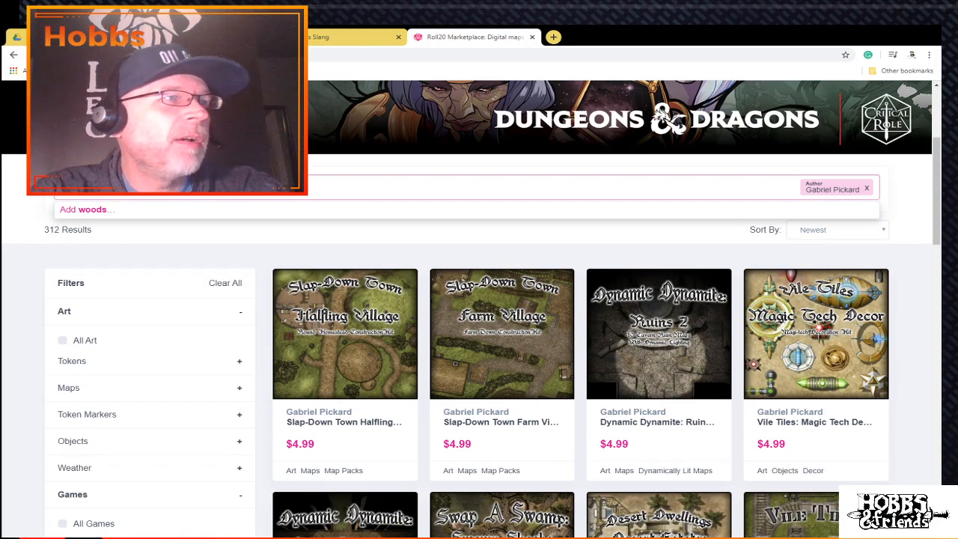
pyautogui.press('BackSpace')
pyautogui.press('BackSpace')
pyautogui.press('BackSpace')
pyautogui.press('BackSpace')
pyautogui.press('BackSpace')
# Step: Remove the author filter and search the whole marketplace for the keyword forest
pyautogui.press('BackSpace')
pyautogui.write('for')
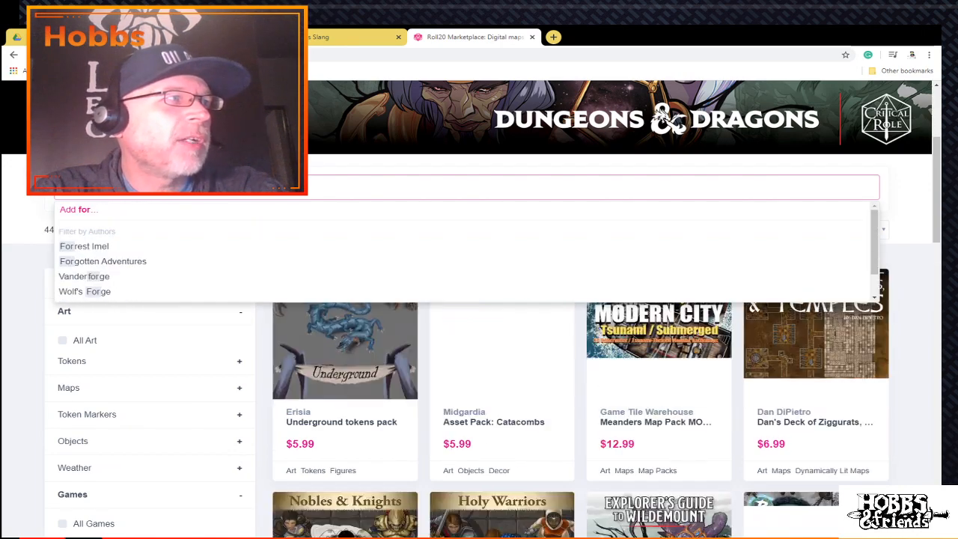
pyautogui.write('est')
pyautogui.press('Return')
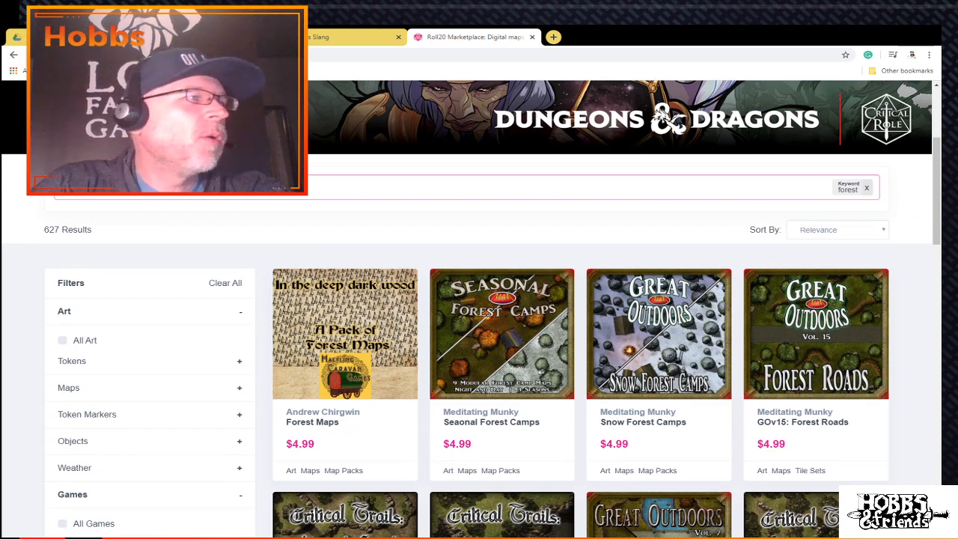
# Step: Look through the forest packs and open Critical Trails: Ancient Forest to examine its included items
pyautogui.scroll(-2, 502, 329)
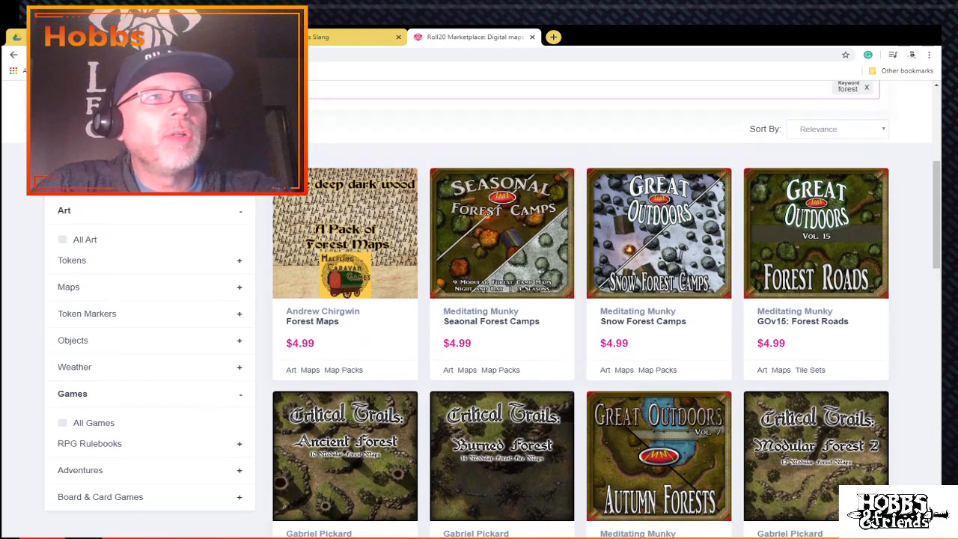
pyautogui.scroll(1, 344, 404)
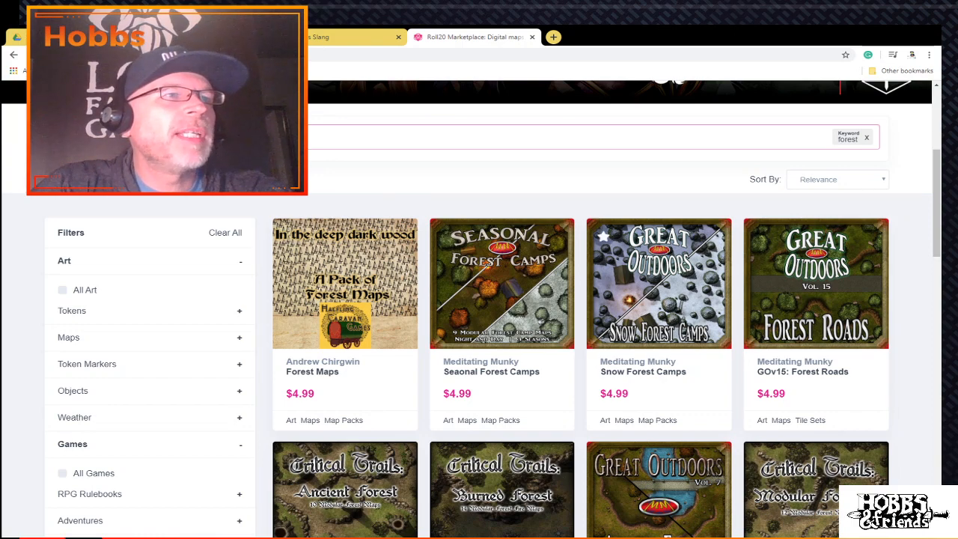
pyautogui.scroll(-2, 658, 300)
pyautogui.scroll(1, 659, 299)
pyautogui.scroll(-3, 658, 299)
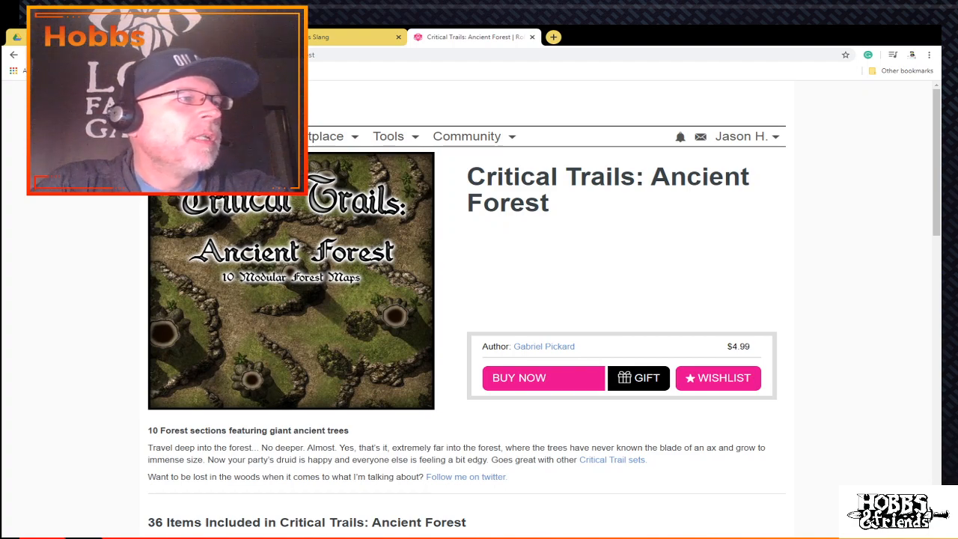
pyautogui.scroll(-3, 464, 309)
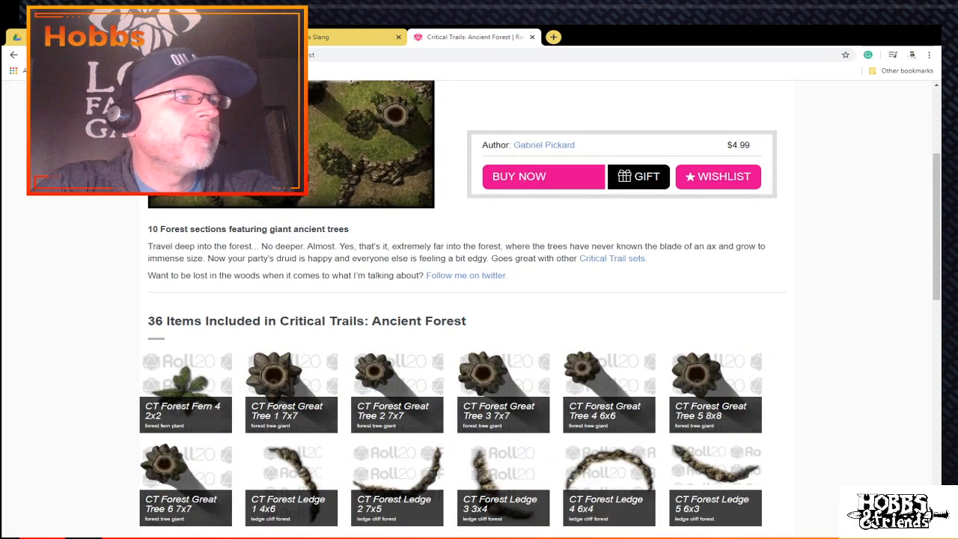
# Step: Review the items included in Critical Trails: Ancient Forest and preview the Blank Map and Map 1 South Entrance
pyautogui.scroll(3, 464, 309)
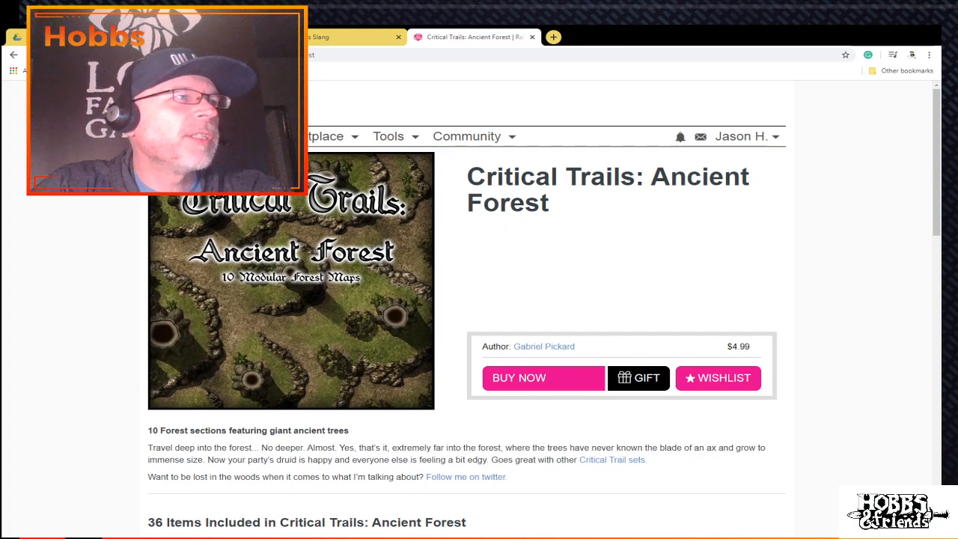
pyautogui.scroll(-6, 464, 307)
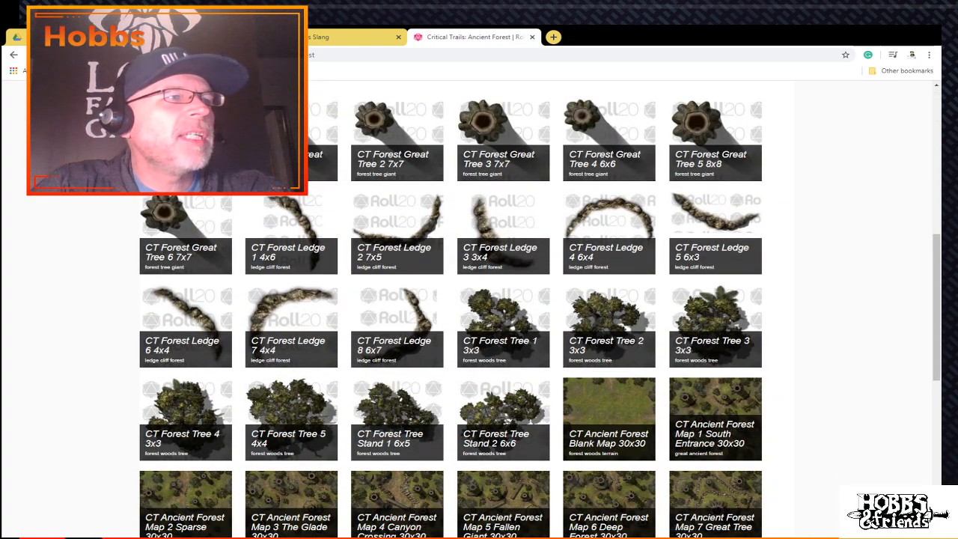
pyautogui.scroll(-2, 459, 309)
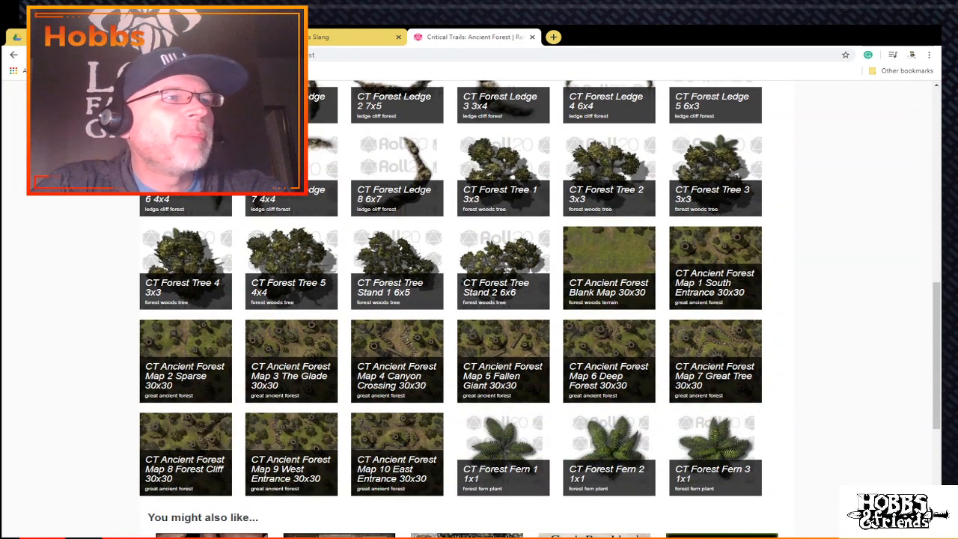
pyautogui.click(609, 262)
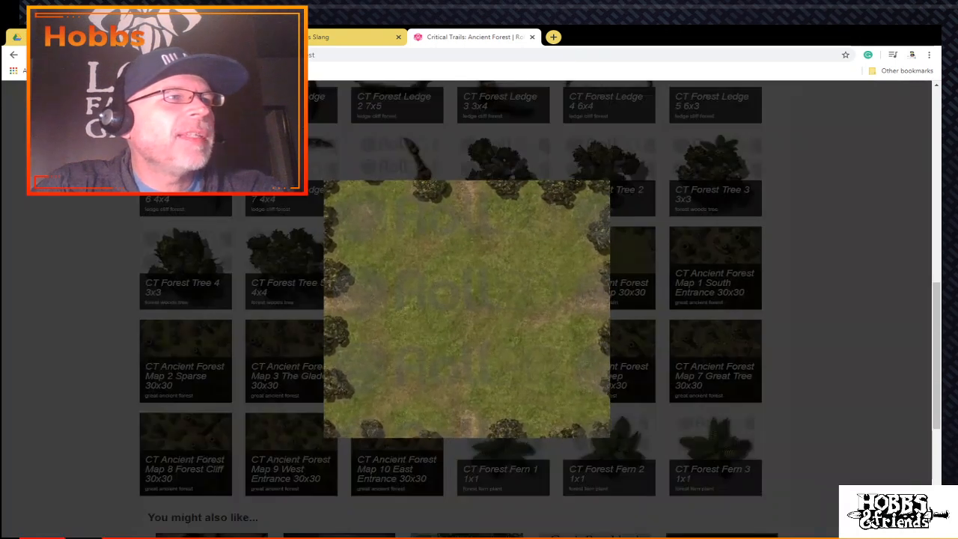
pyautogui.click(716, 262)
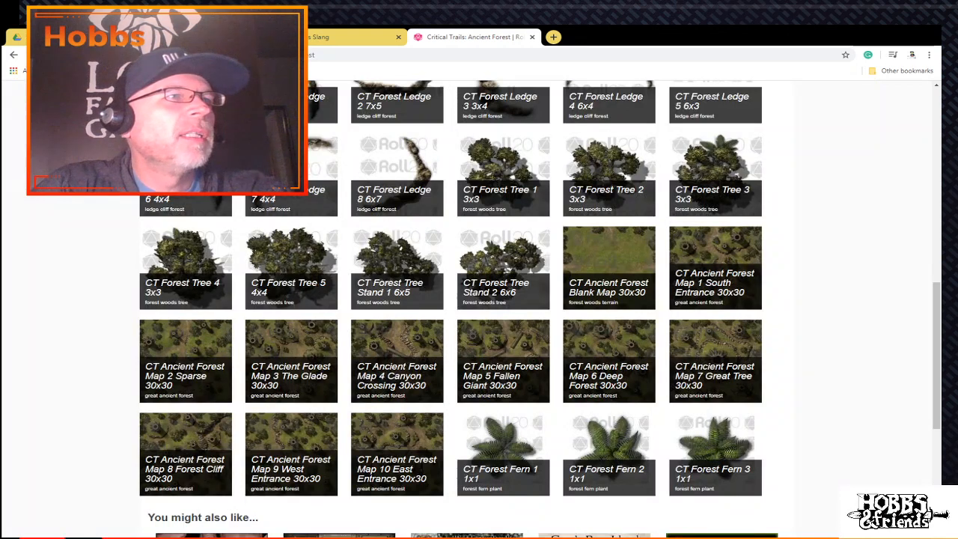
pyautogui.click(715, 262)
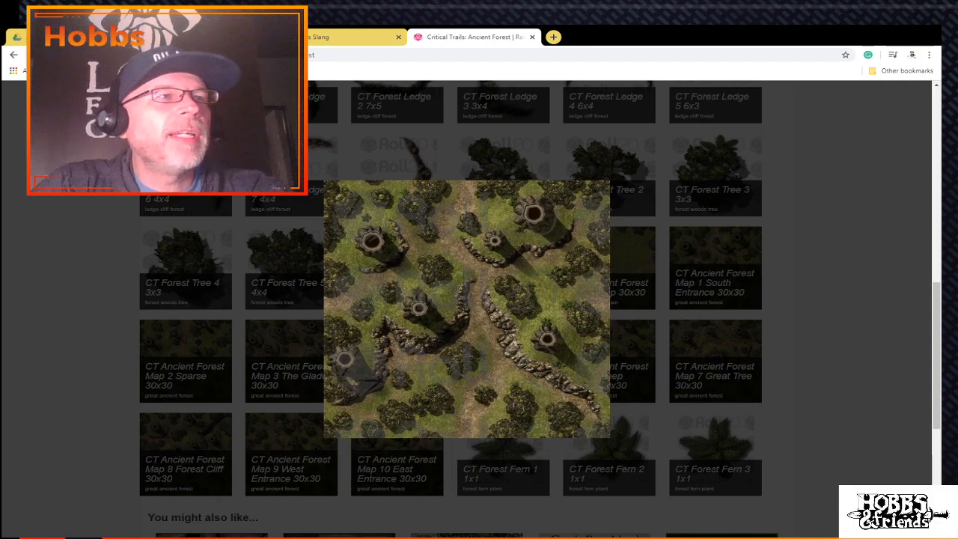
pyautogui.press('Escape')
pyautogui.scroll(-1, 464, 299)
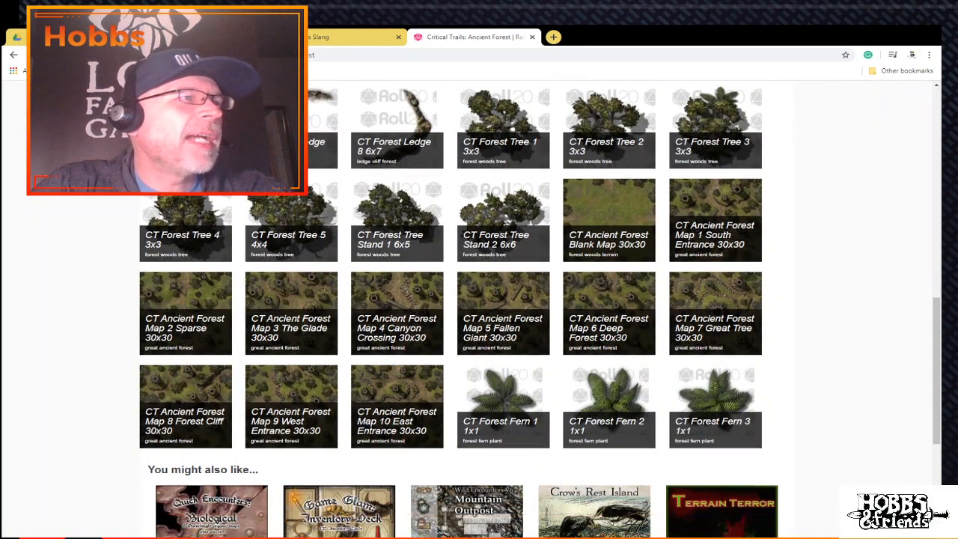
# Step: Preview several more of the pack's ancient forest maps, including Map 4 Canyon Crossing, and return to the product overview
pyautogui.scroll(-1, 464, 299)
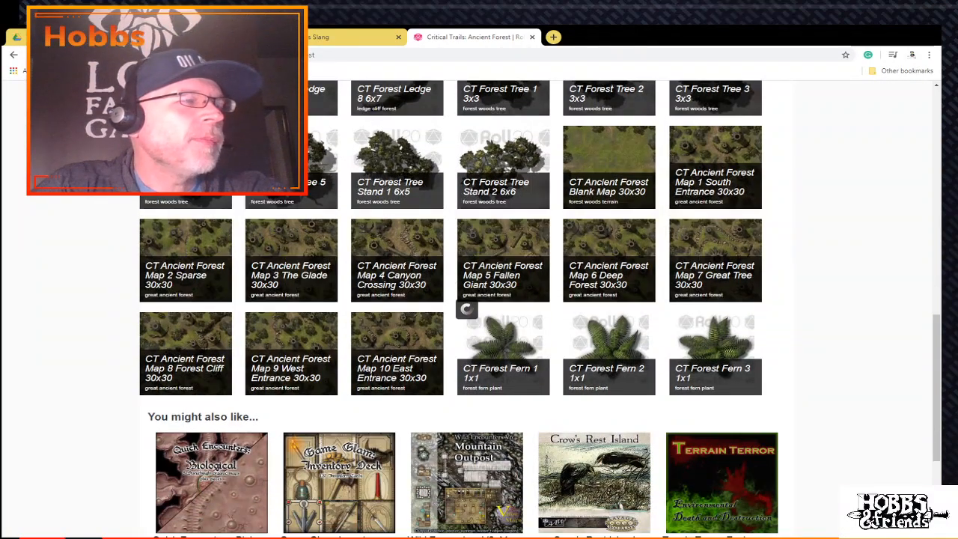
pyautogui.click(460, 300)
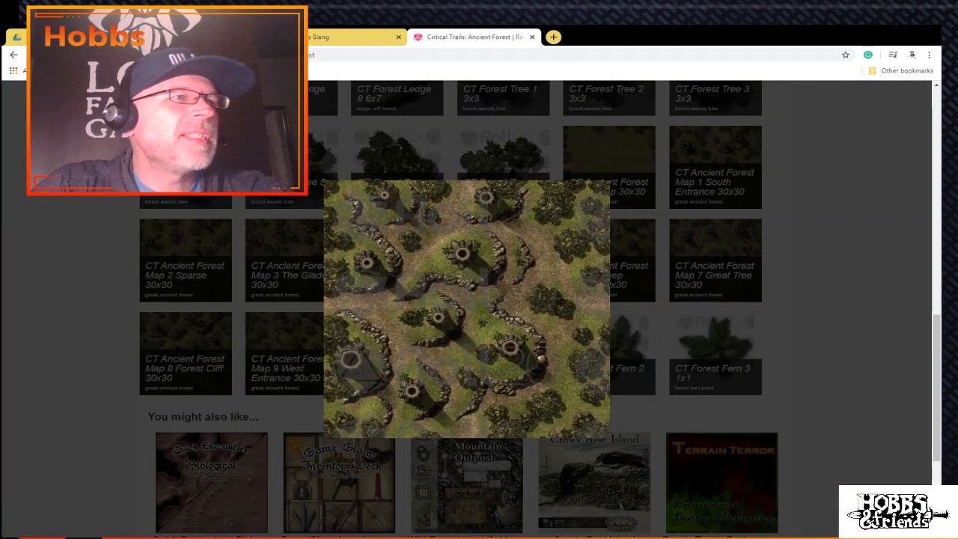
pyautogui.press('Escape')
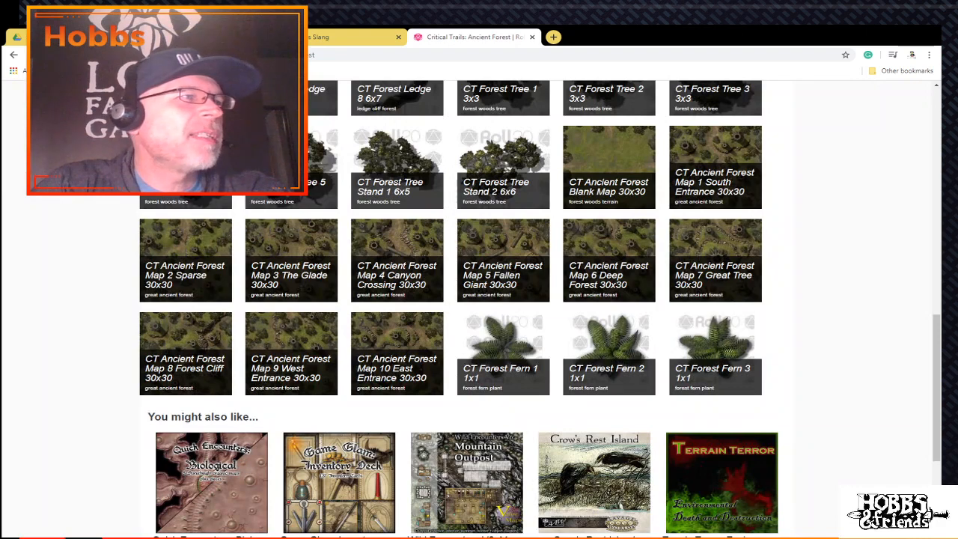
pyautogui.click(462, 298)
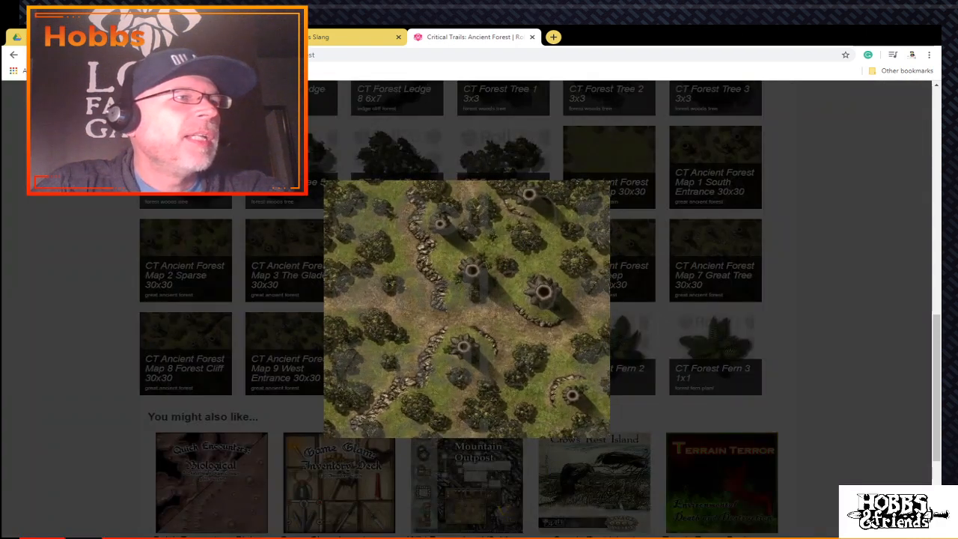
pyautogui.press('Escape')
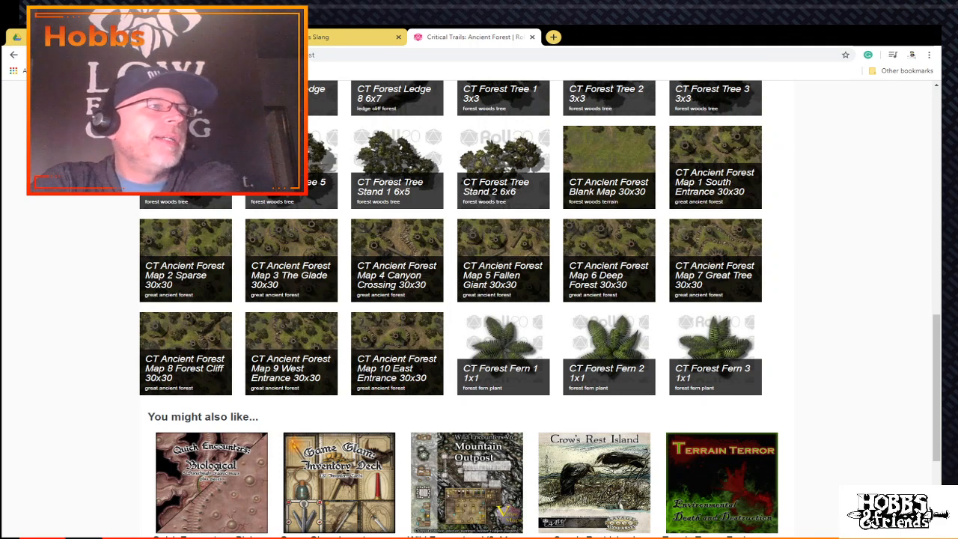
pyautogui.click(397, 260)
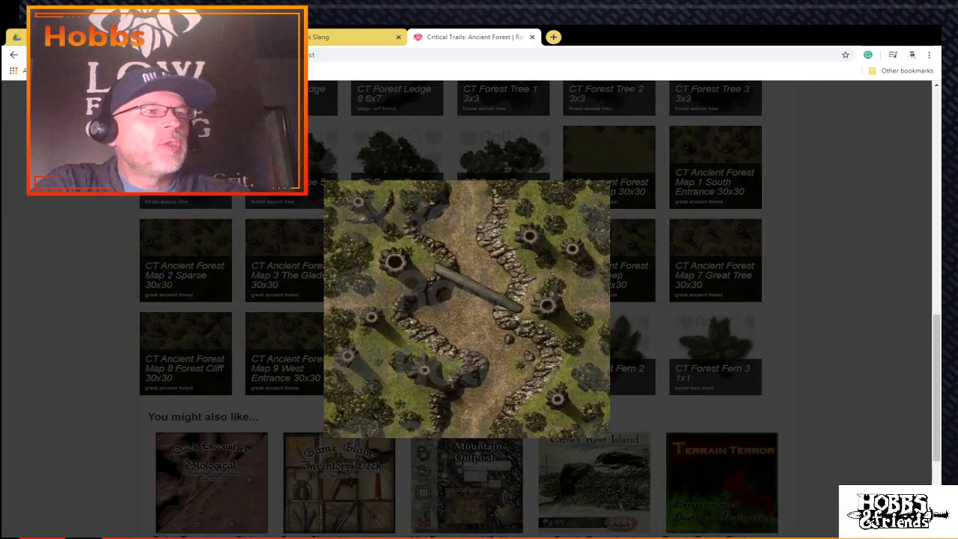
pyautogui.press('Escape')
pyautogui.scroll(-2, 464, 299)
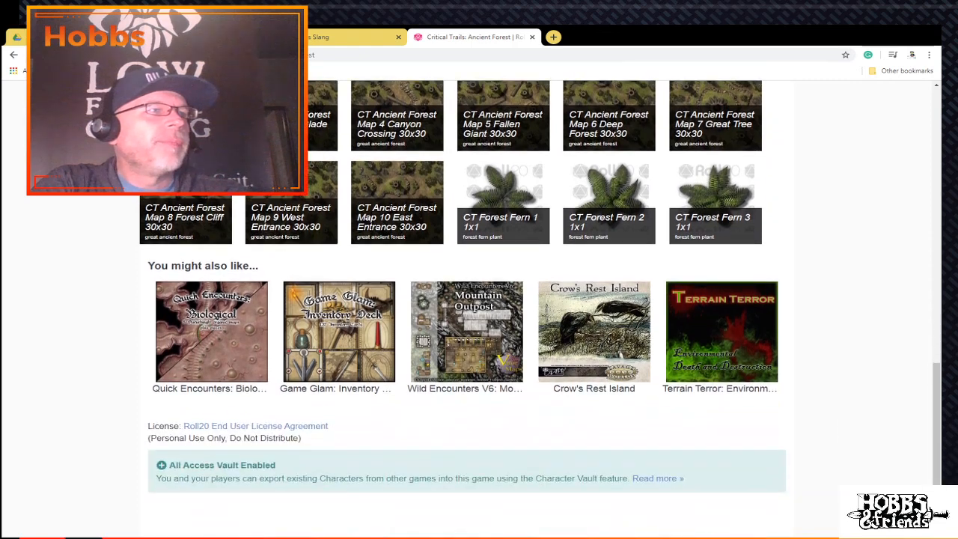
pyautogui.scroll(1, 464, 300)
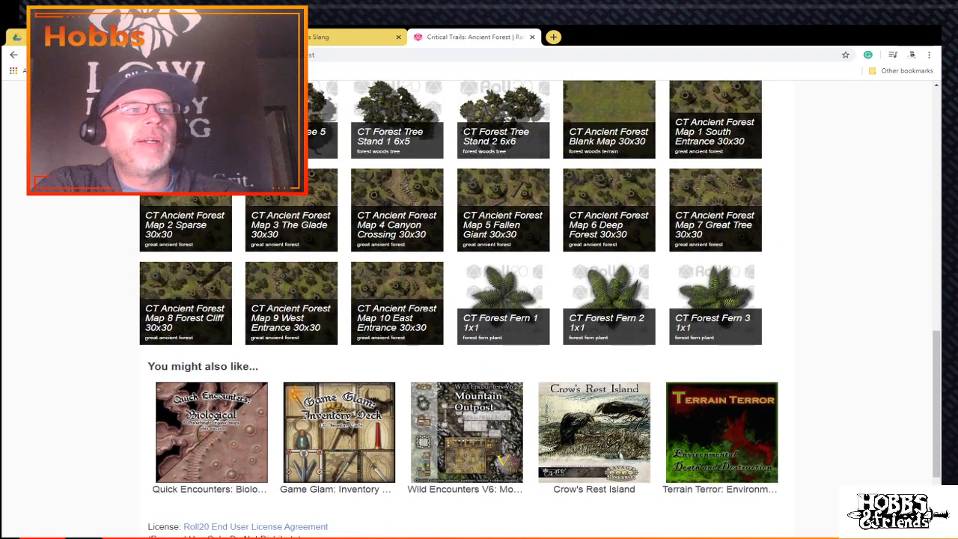
pyautogui.scroll(4, 464, 299)
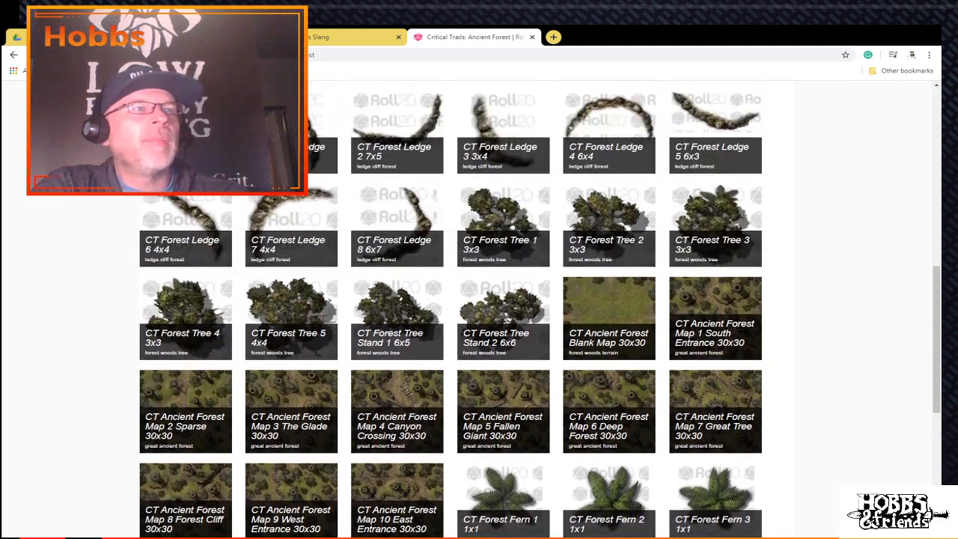
pyautogui.scroll(10, 464, 300)
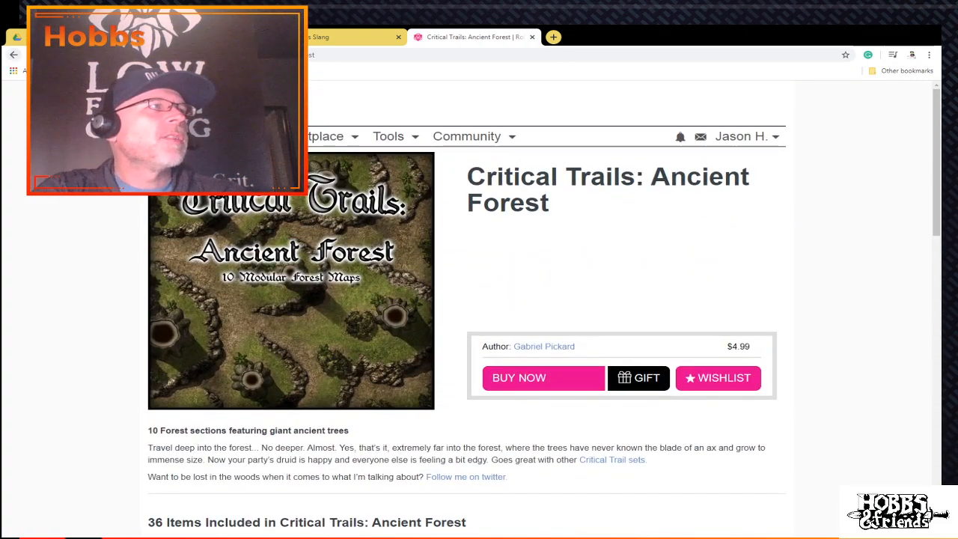
# Step: Leave the product page for the forest search results and launch the Whitestone Tower game
pyautogui.click(13, 55)
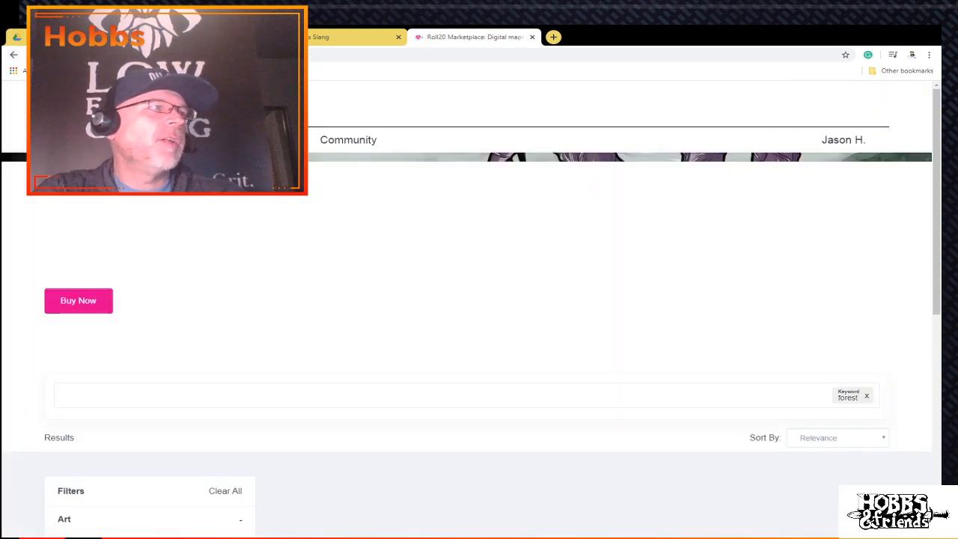
pyautogui.scroll(8, 470, 310)
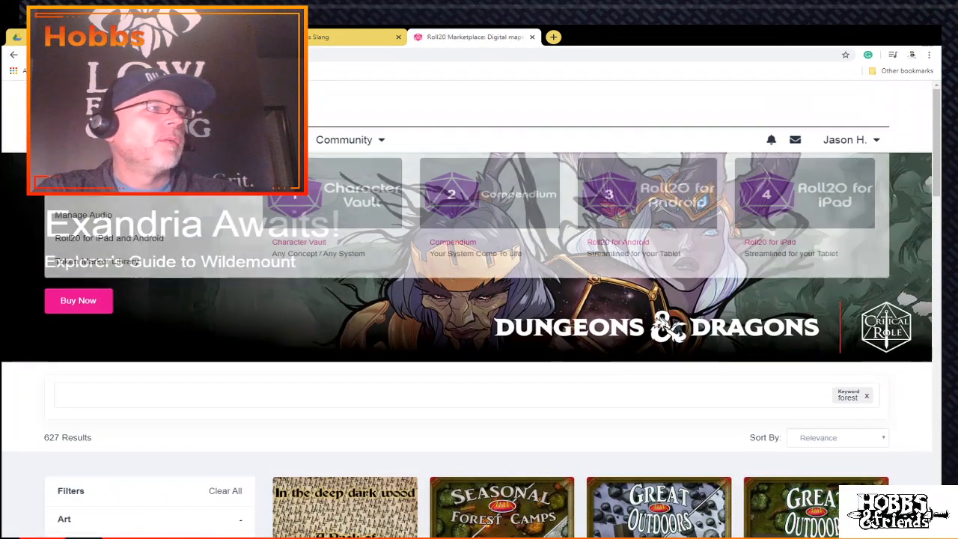
pyautogui.moveTo(69, 140)
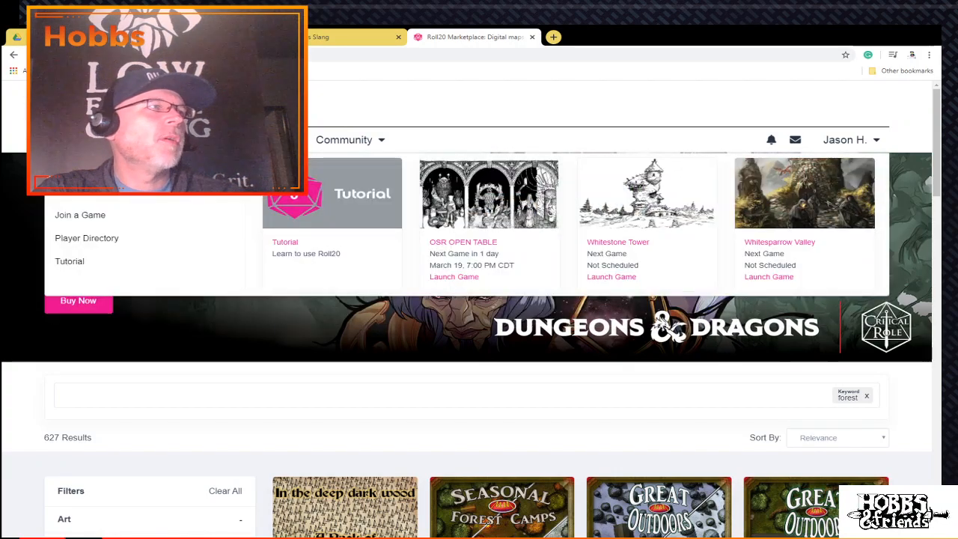
pyautogui.click(74, 169)
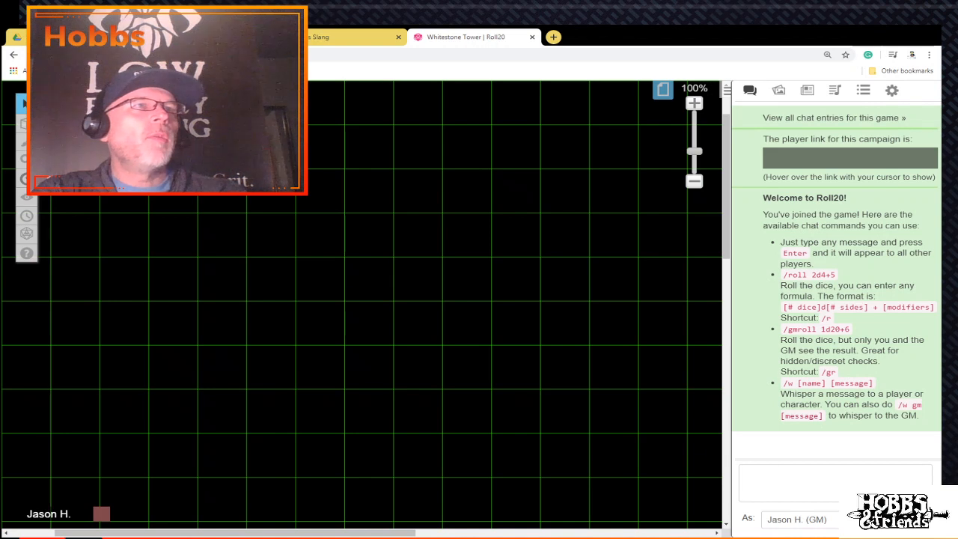
# Step: Find argosa.jpg among the recent uploads in the personal art library and place it on the game page
pyautogui.click(778, 91)
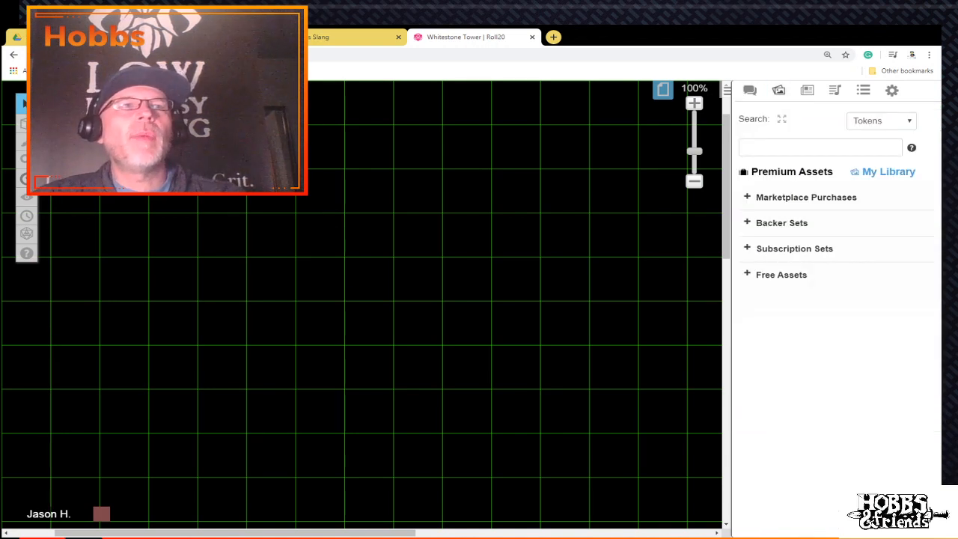
pyautogui.click(887, 172)
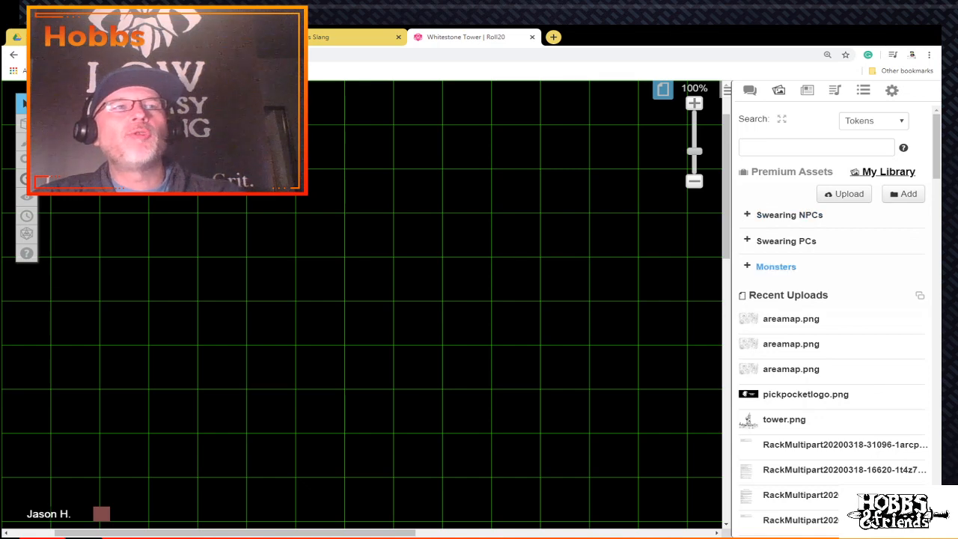
pyautogui.scroll(-3, 830, 299)
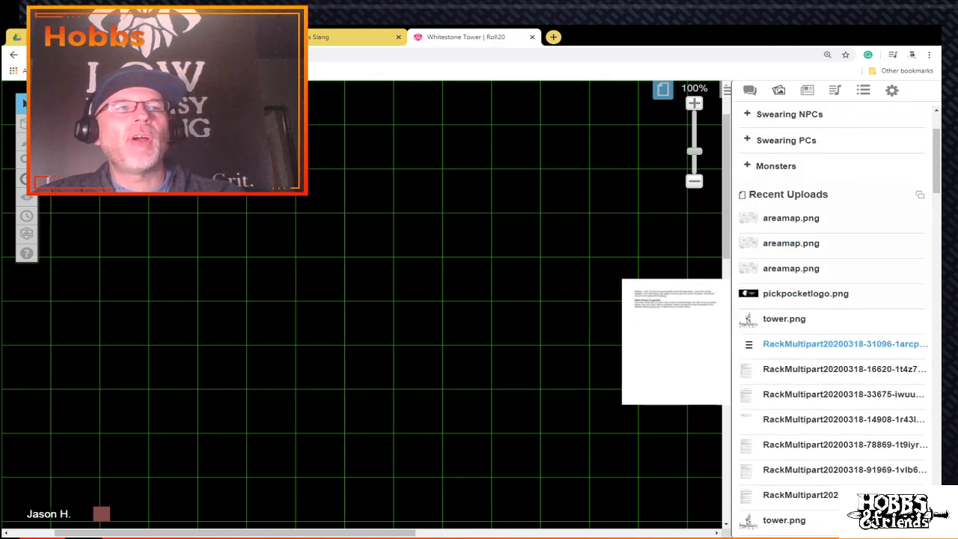
pyautogui.scroll(-2, 824, 360)
pyautogui.scroll(-5, 823, 352)
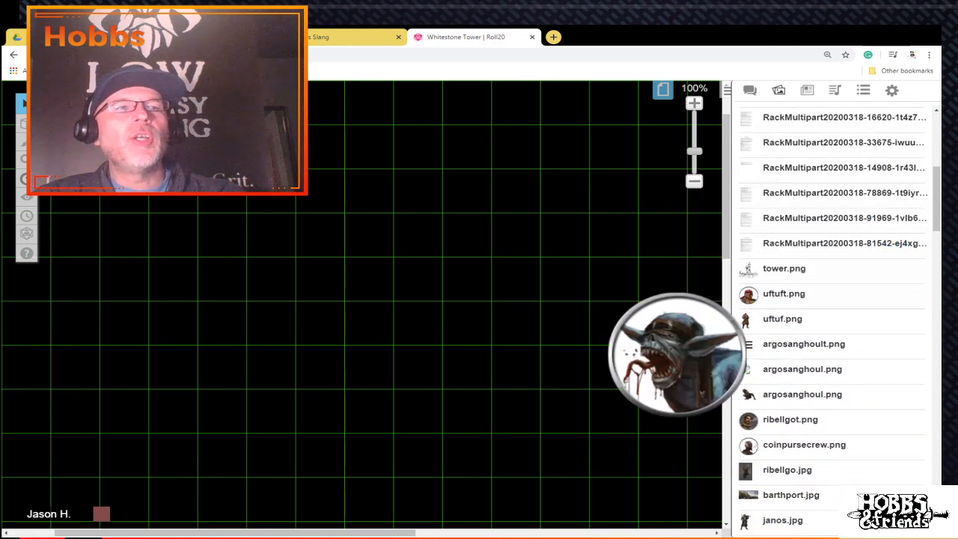
pyautogui.scroll(-15, 823, 352)
pyautogui.scroll(-7, 823, 352)
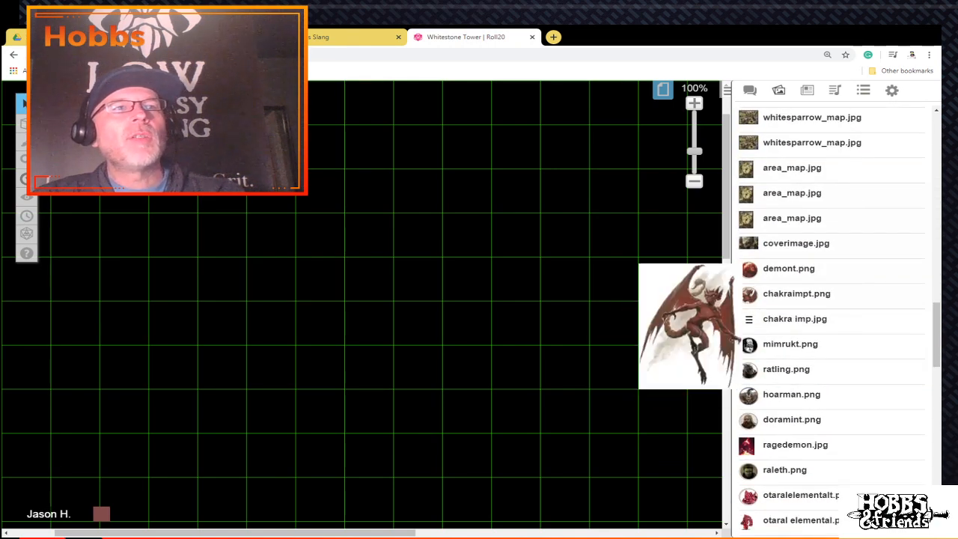
pyautogui.scroll(-15, 793, 270)
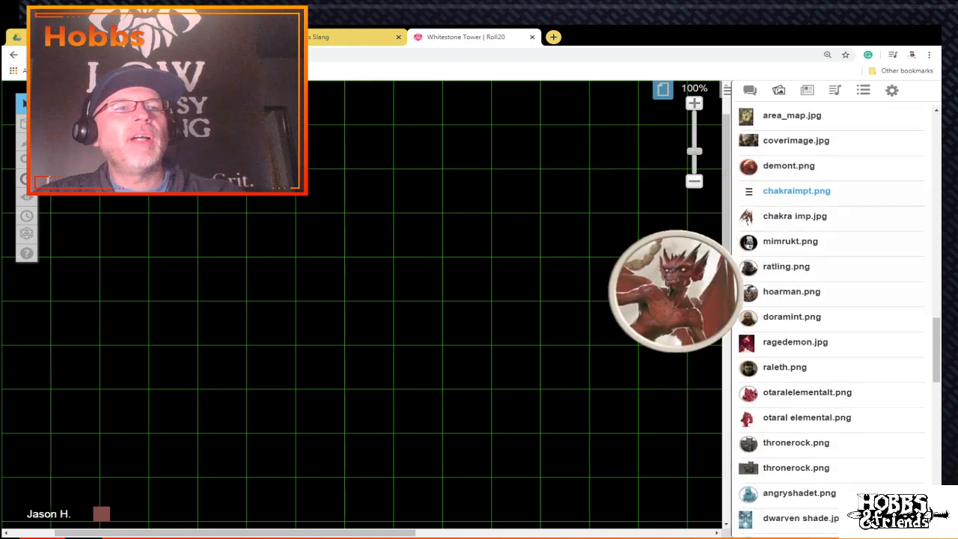
pyautogui.scroll(-10, 823, 299)
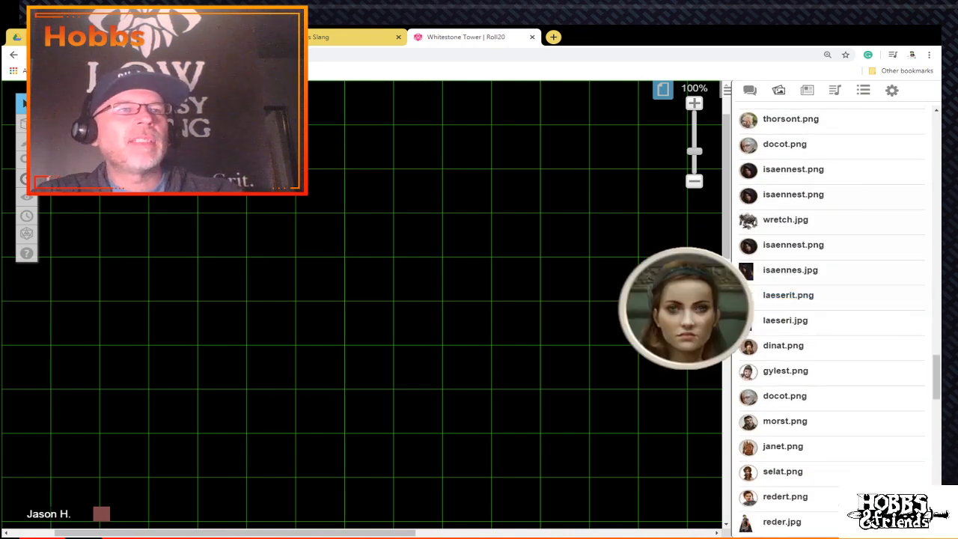
pyautogui.scroll(-10, 786, 295)
pyautogui.scroll(-15, 823, 314)
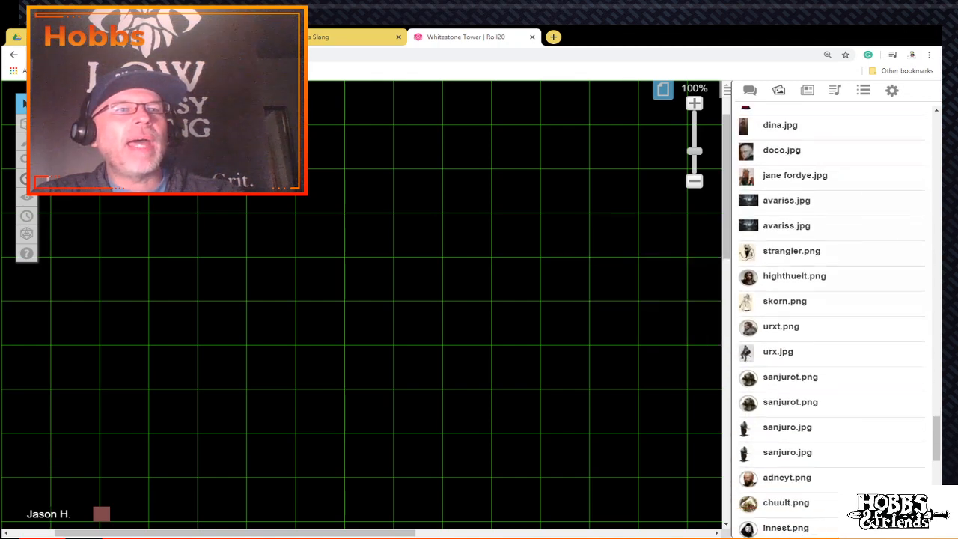
pyautogui.scroll(-15, 831, 314)
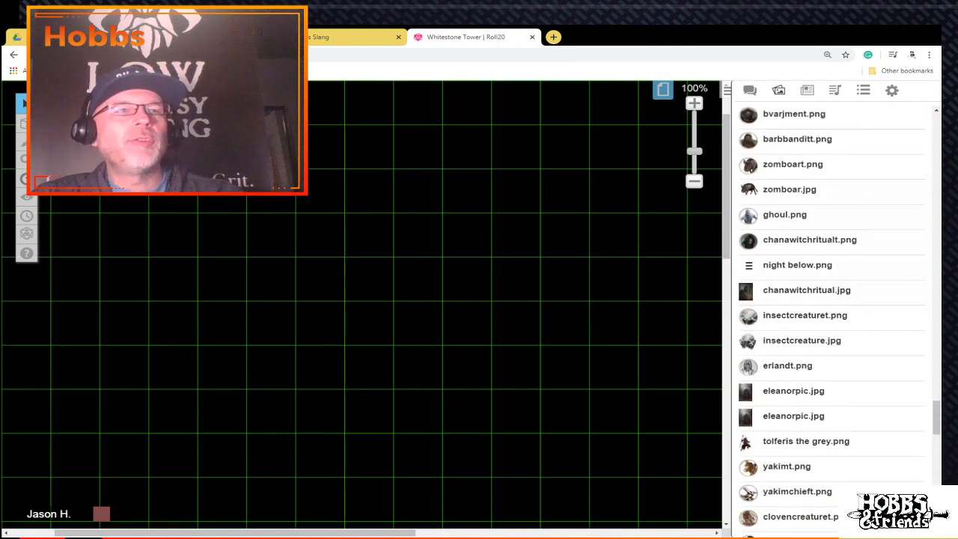
pyautogui.scroll(-3, 830, 294)
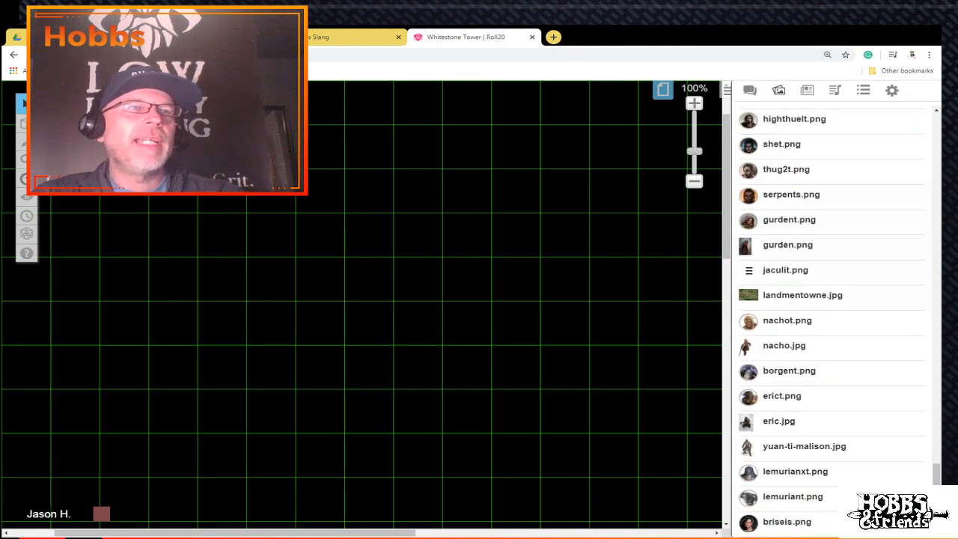
pyautogui.moveTo(803, 295); pyautogui.dragTo(655, 299)
pyautogui.scroll(-10, 802, 294)
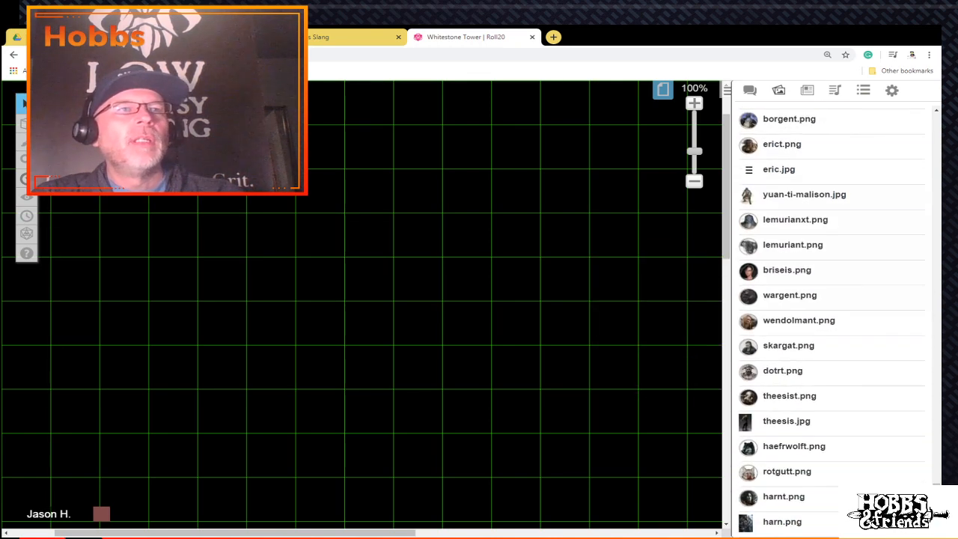
pyautogui.scroll(-8, 786, 286)
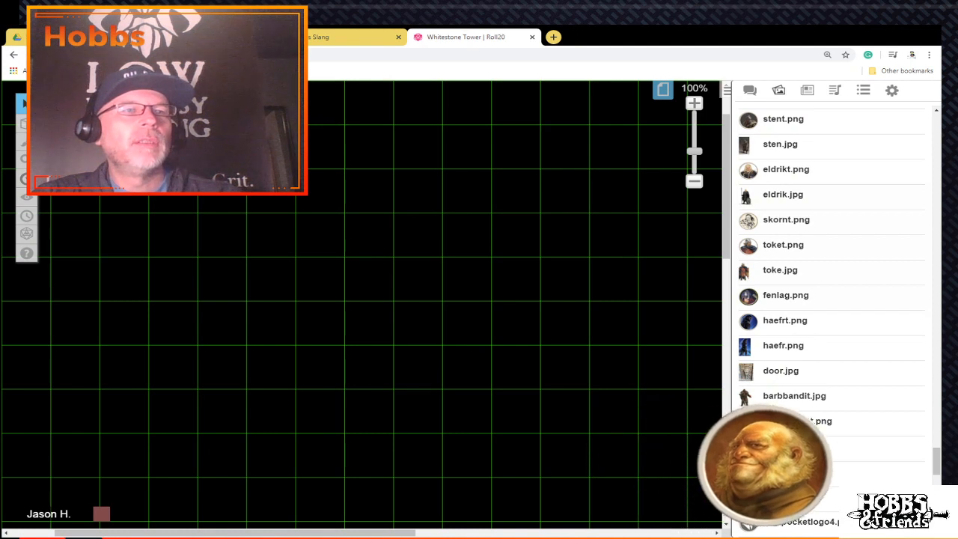
pyautogui.scroll(-4, 794, 419)
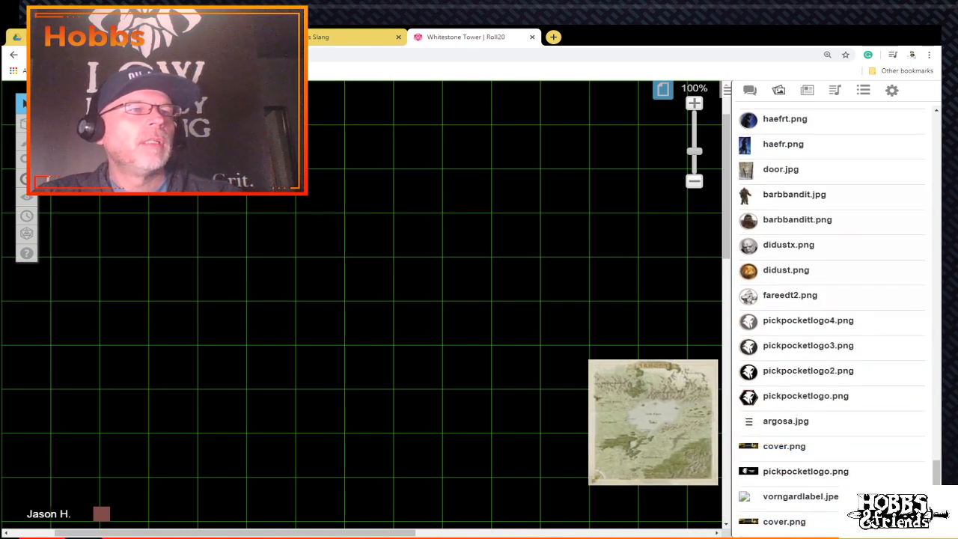
pyautogui.moveTo(748, 421); pyautogui.dragTo(363, 323)
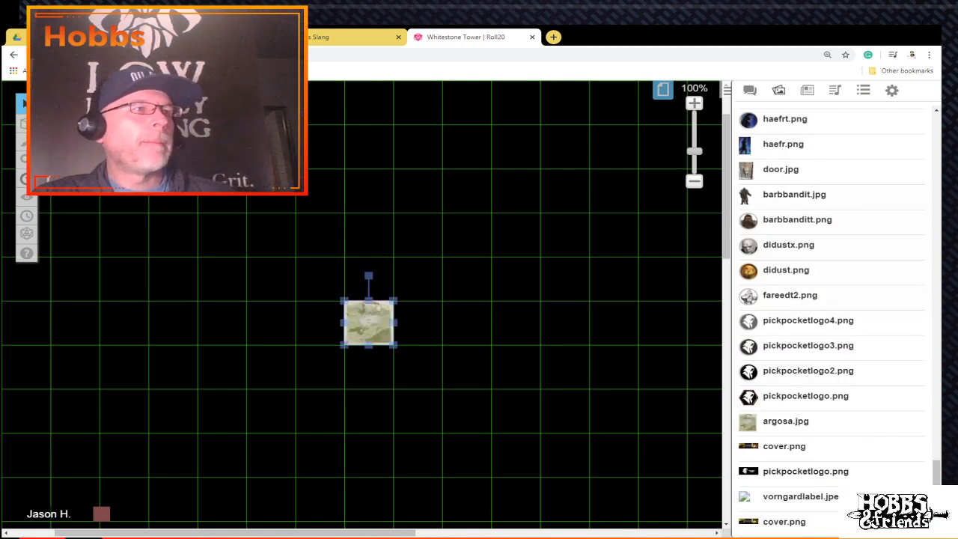
# Step: Enlarge the Argosa map on the page to about 14 by 14 grid squares
pyautogui.moveTo(344, 345); pyautogui.dragTo(197, 476)
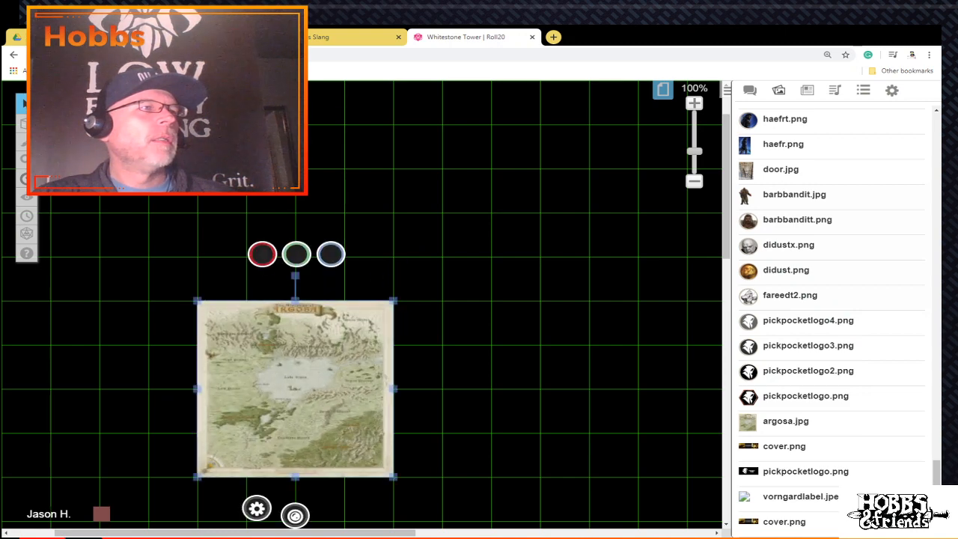
pyautogui.moveTo(394, 301); pyautogui.dragTo(637, 81)
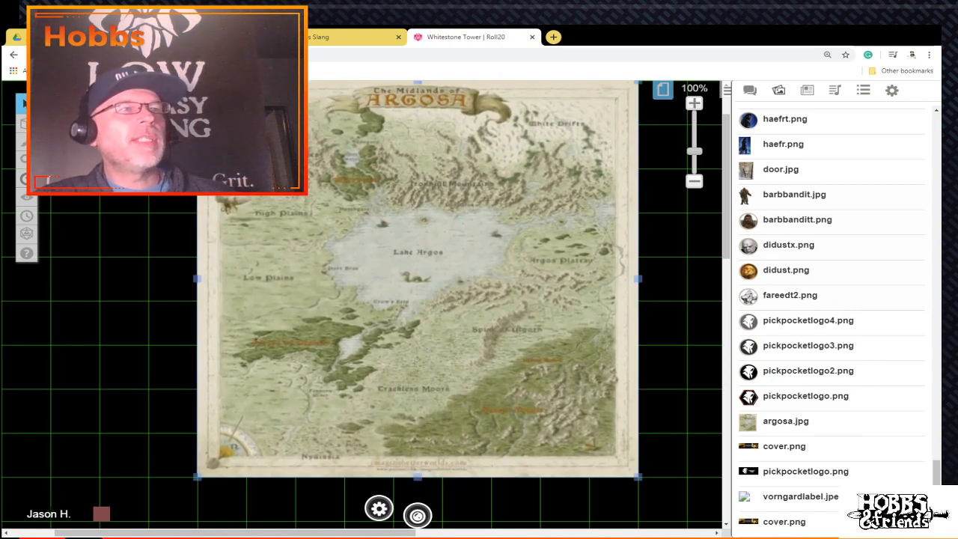
pyautogui.scroll(2, 419, 299)
pyautogui.scroll(-3, 419, 299)
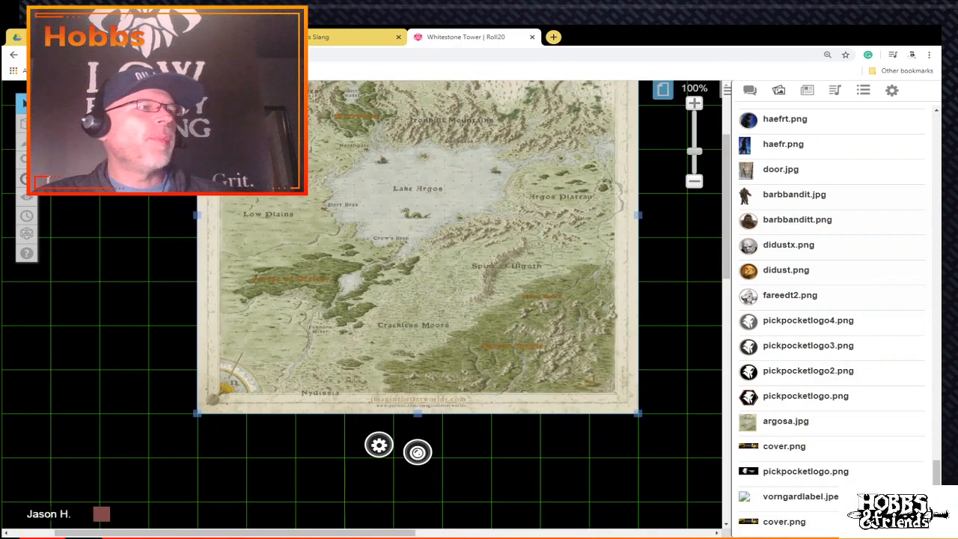
pyautogui.moveTo(197, 413); pyautogui.dragTo(50, 529)
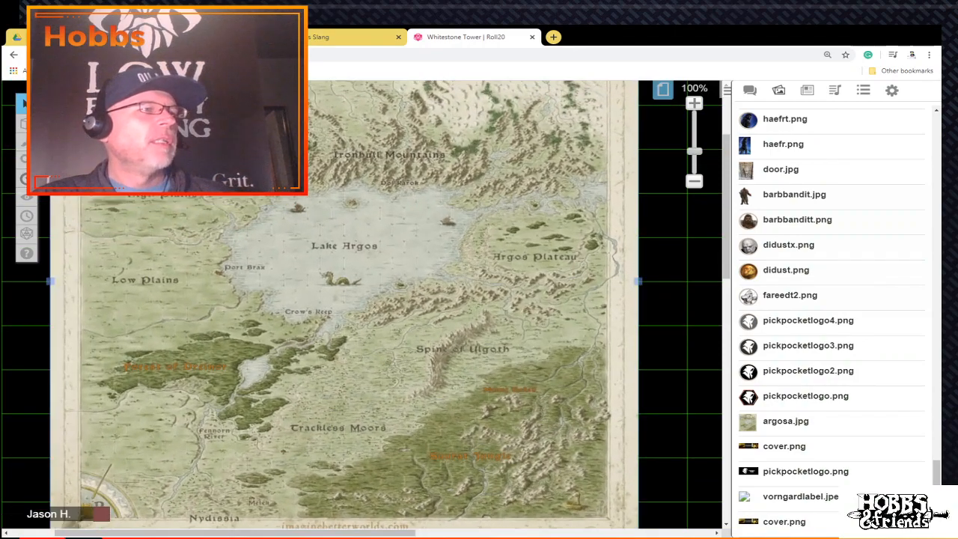
pyautogui.scroll(-2, 50, 524)
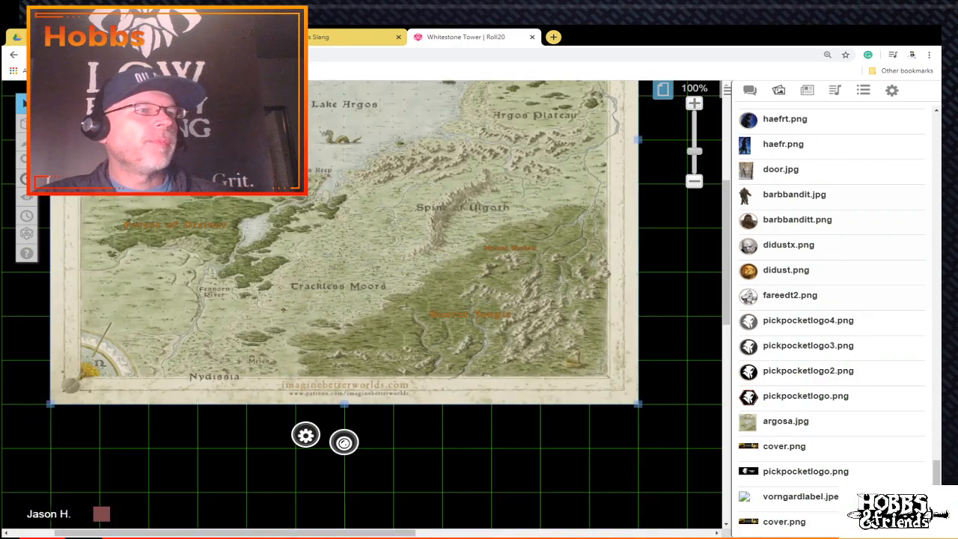
pyautogui.moveTo(637, 404); pyautogui.dragTo(735, 492)
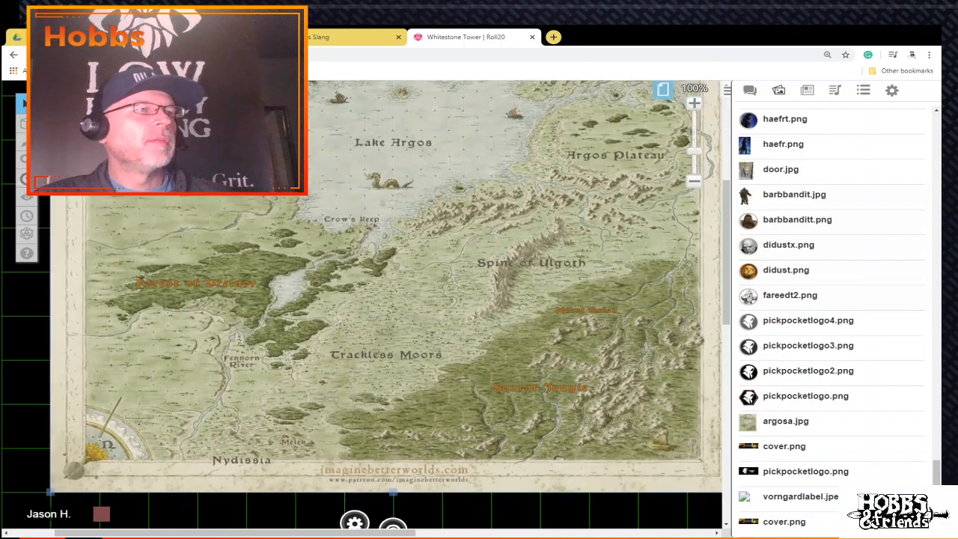
# Step: Examine the enlarged Argosa map at 238% zoom, from Lake Argos to Vorngard, Wistwood and the Sunstone Ranges
pyautogui.scroll(5, 390, 300)
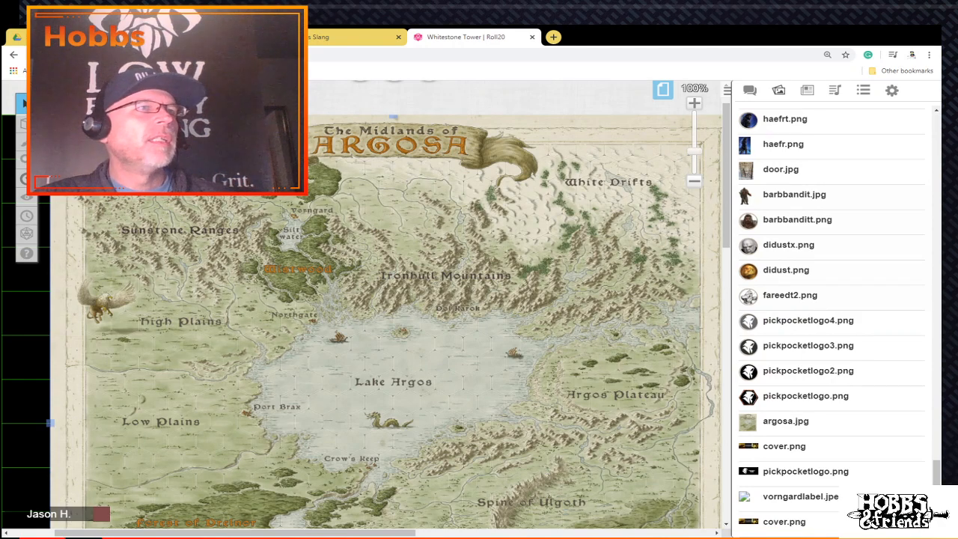
pyautogui.scroll(5, 360, 321)
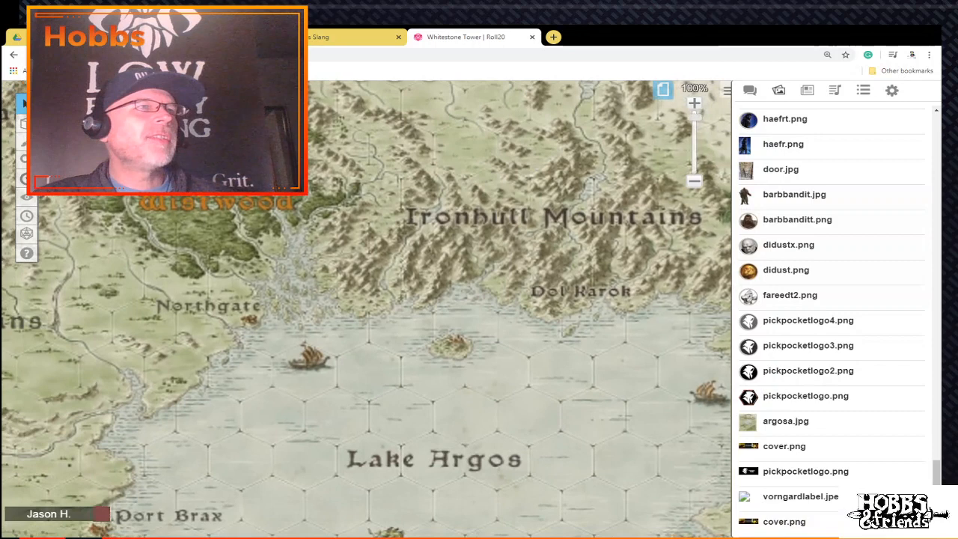
pyautogui.moveTo(695, 115); pyautogui.dragTo(696, 112)
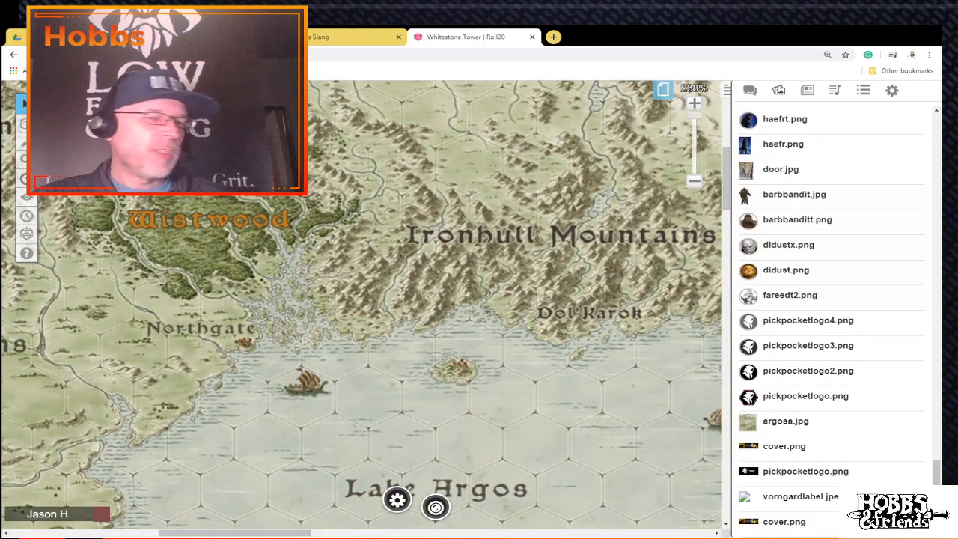
pyautogui.scroll(5, 363, 305)
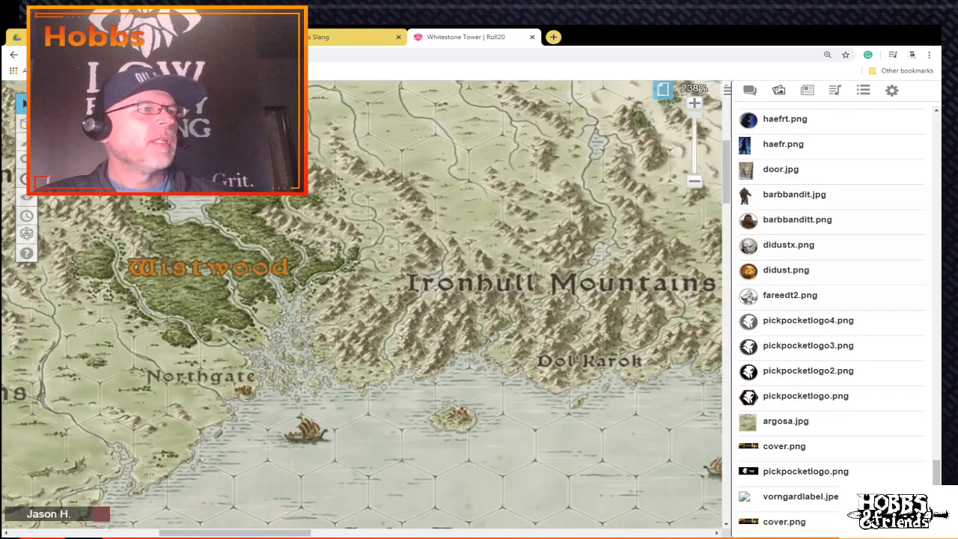
pyautogui.scroll(-1, 366, 304)
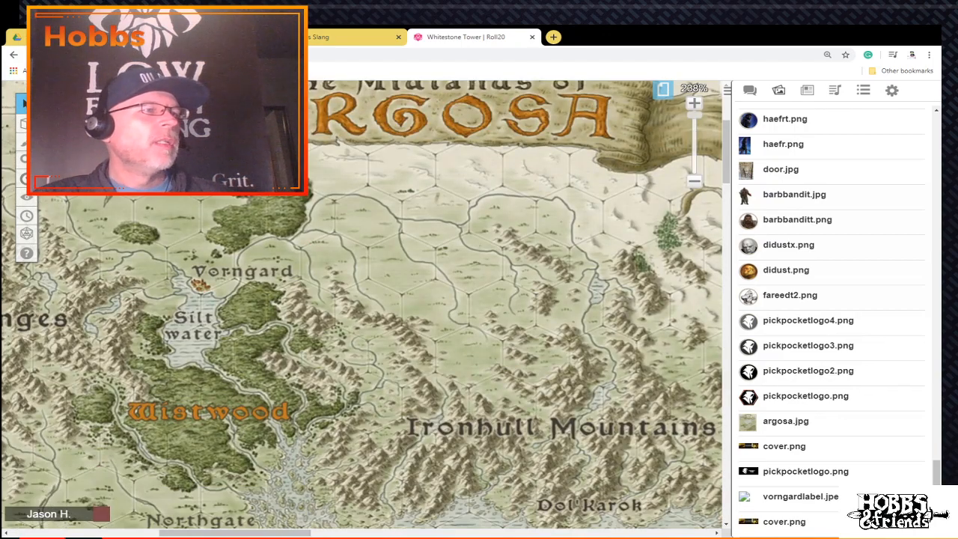
pyautogui.hscroll(-5, 362, 305)
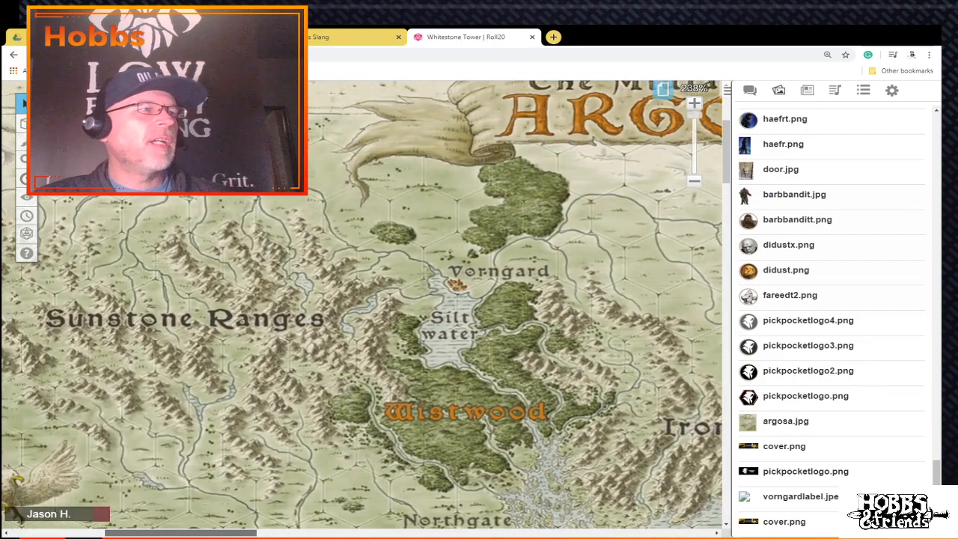
pyautogui.hscroll(-2, 362, 305)
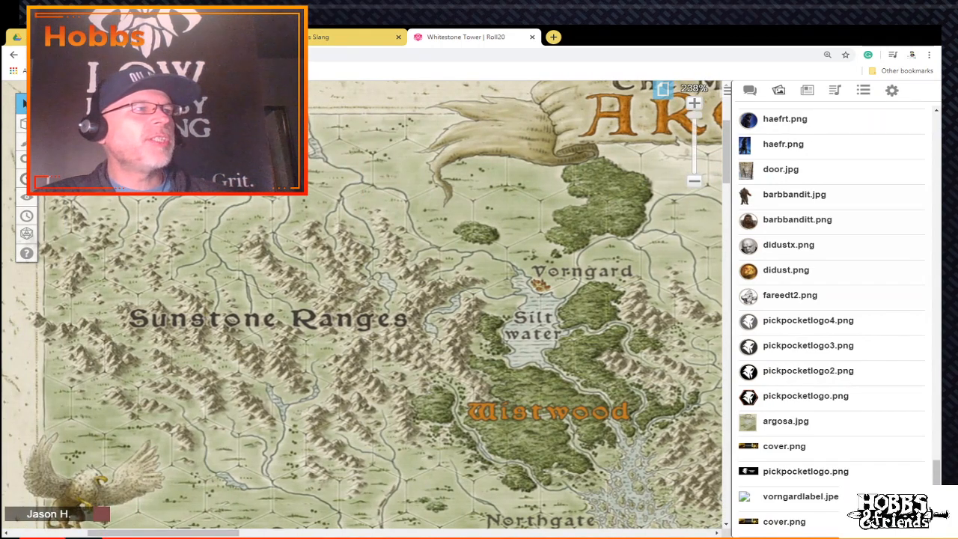
# Step: Measure a distance on the Argosa map across the Sunstone Ranges
pyautogui.click(26, 178)
pyautogui.click(473, 311)
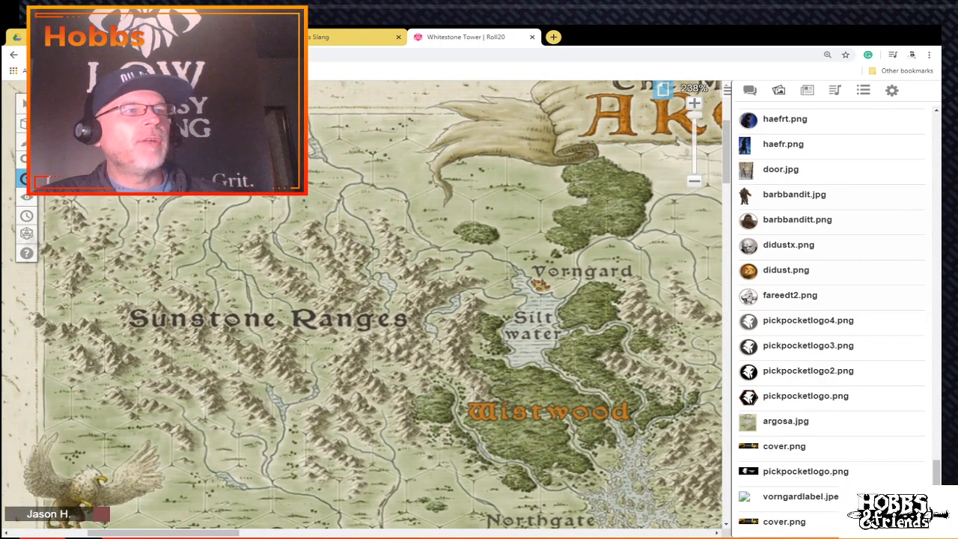
pyautogui.moveTo(367, 516); pyautogui.dragTo(361, 314)
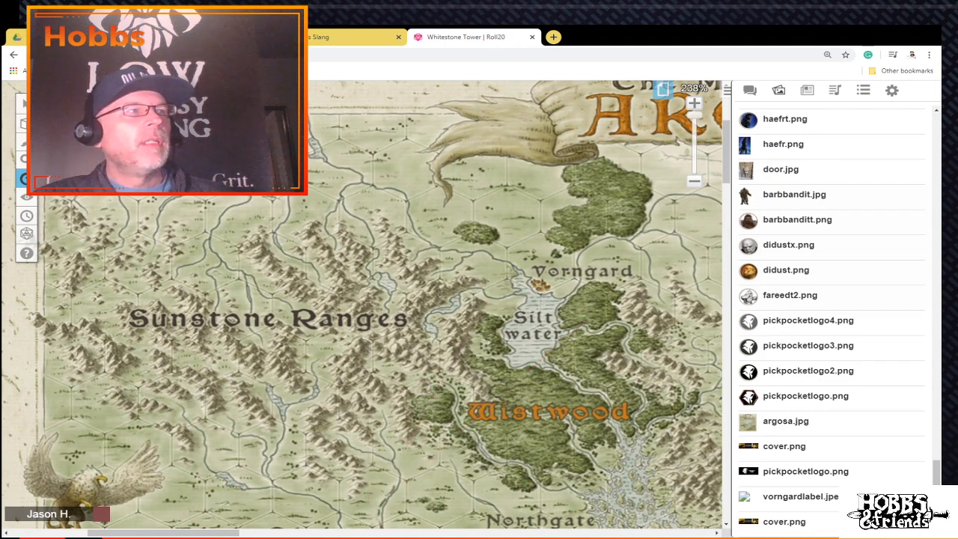
# Step: Delete the Argosa map from the page and expand Marketplace Purchases in the premium art assets
pyautogui.click(27, 104)
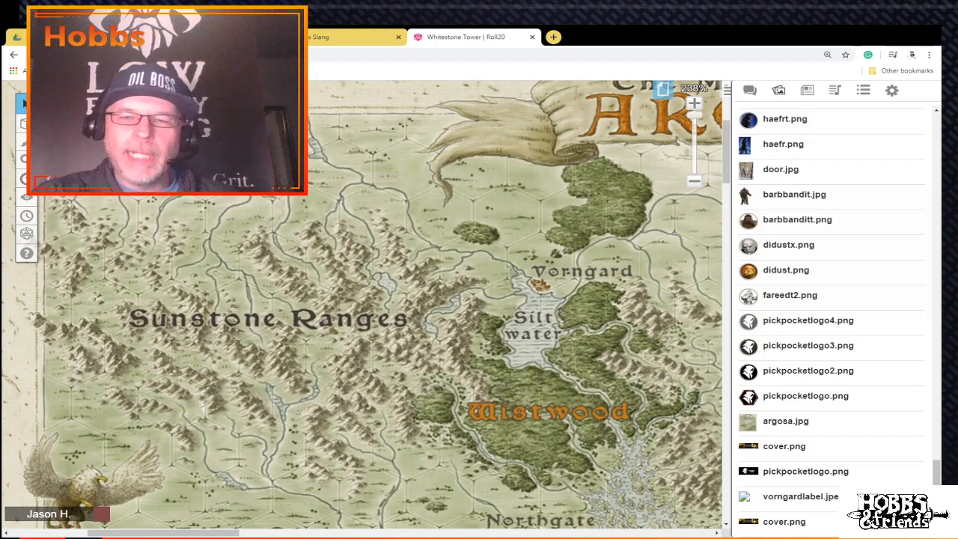
pyautogui.press('Delete')
pyautogui.scroll(10, 793, 359)
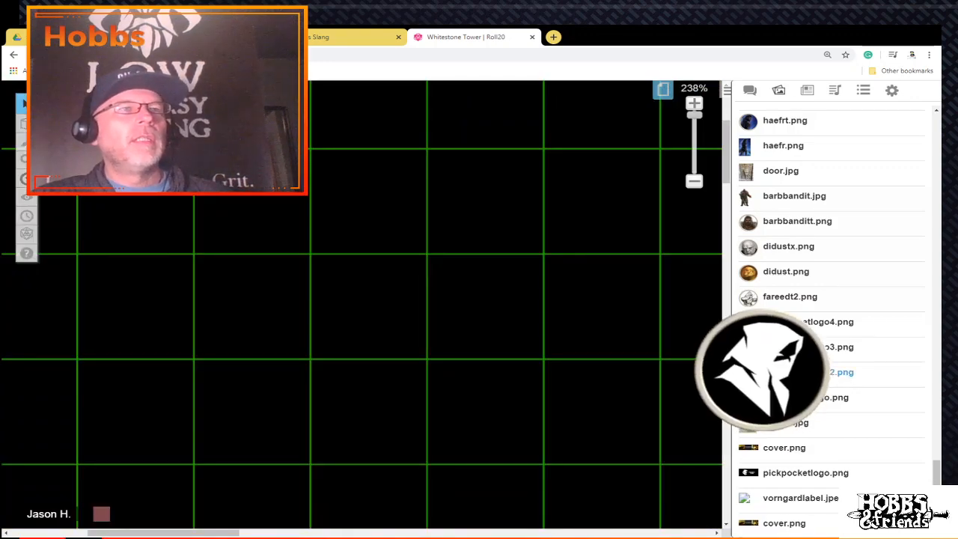
pyautogui.scroll(10, 793, 359)
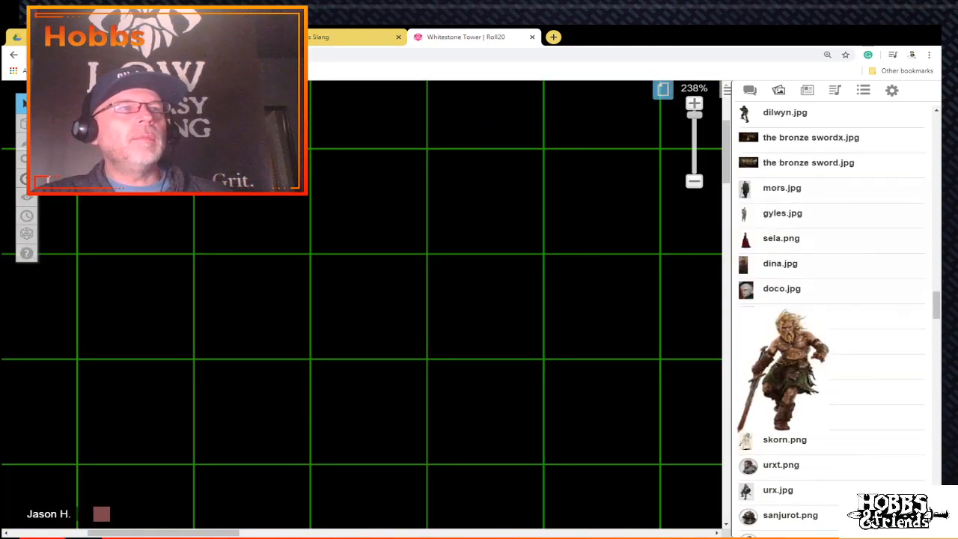
pyautogui.scroll(12, 793, 368)
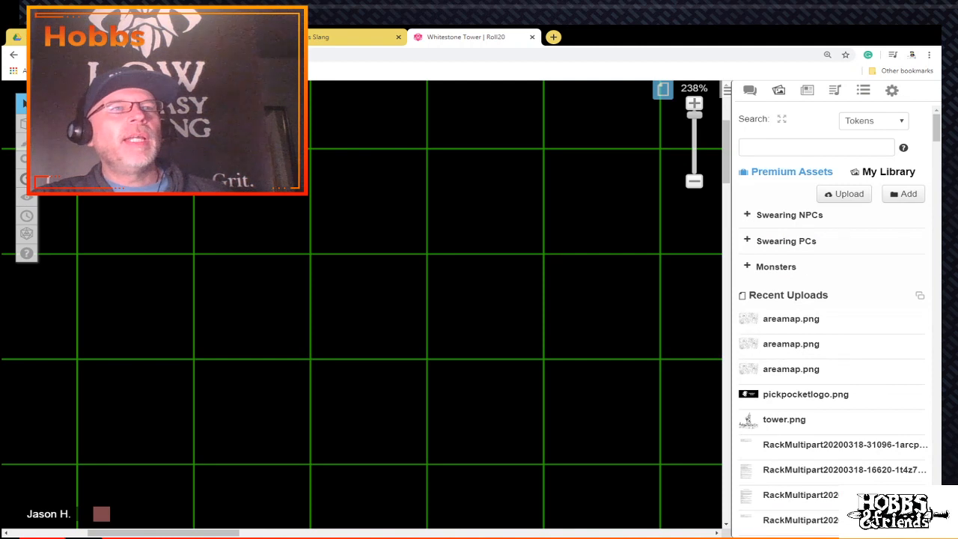
pyautogui.click(792, 172)
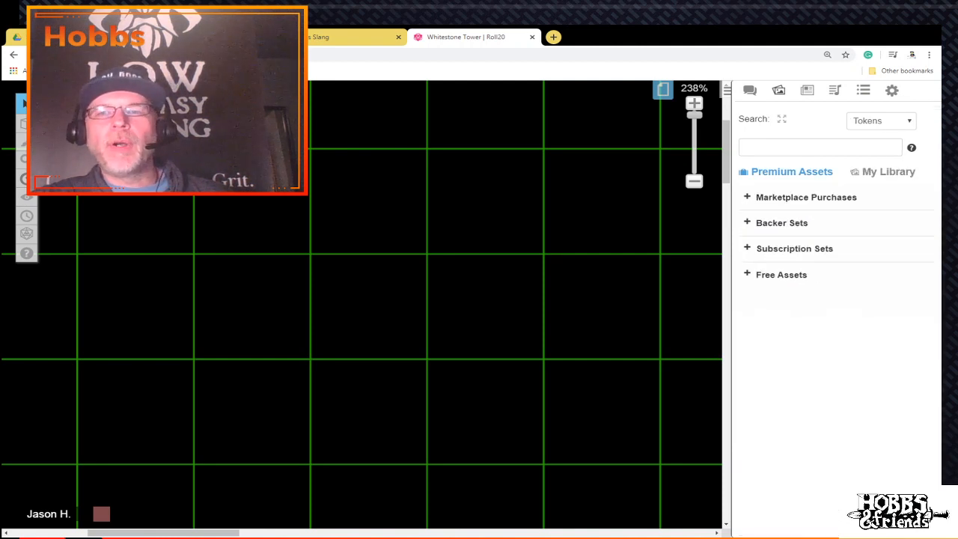
pyautogui.click(806, 197)
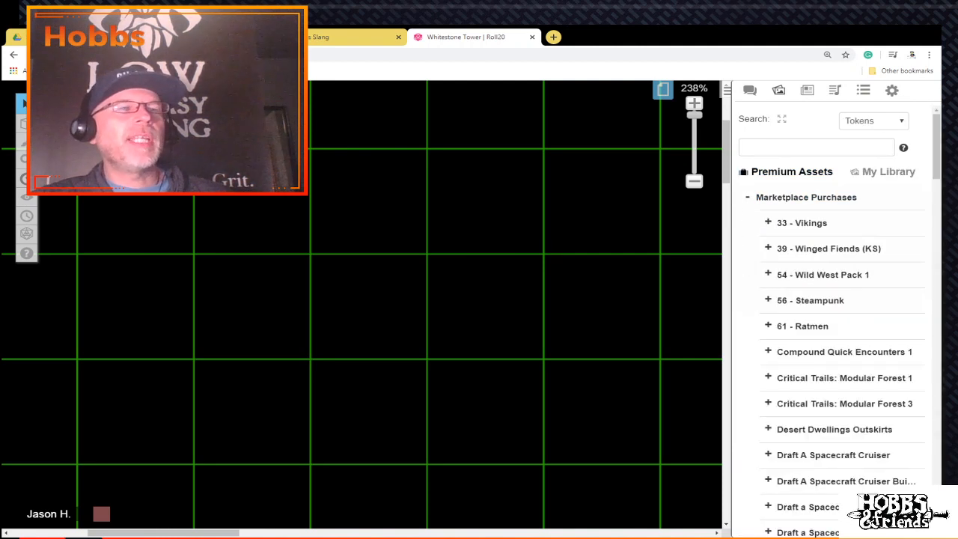
# Step: Browse the purchased packs down to the Quick Encounters sets and widen the sidebar to fit their full names
pyautogui.scroll(-1, 823, 300)
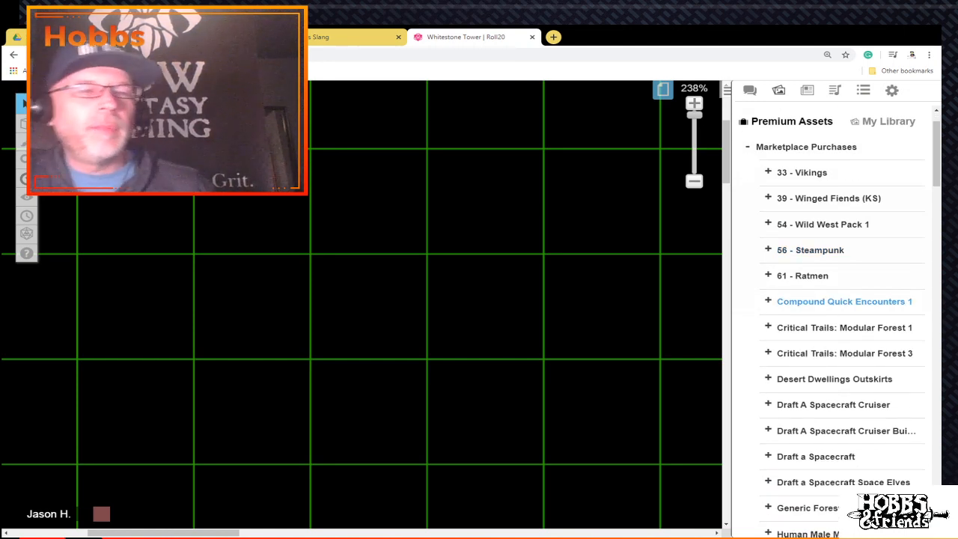
pyautogui.scroll(-5, 838, 303)
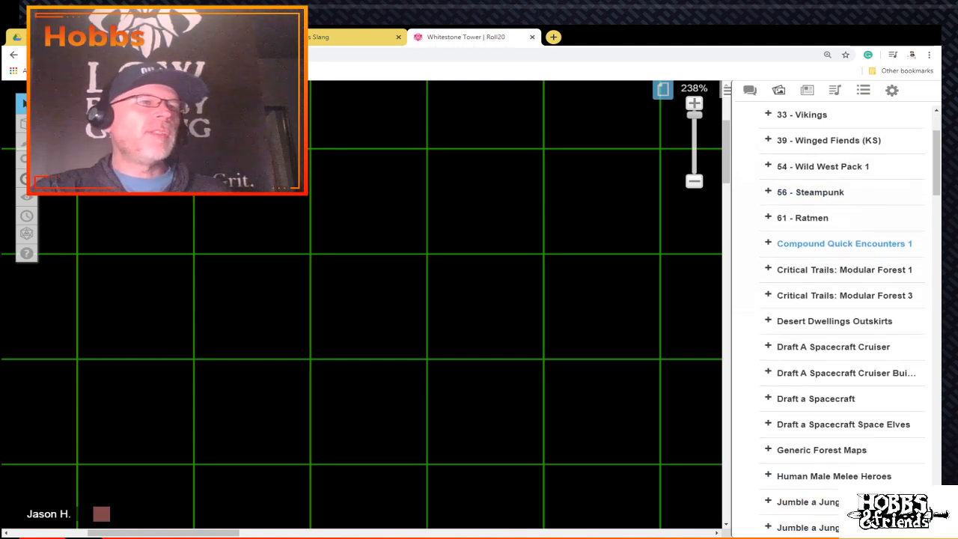
pyautogui.scroll(-4, 839, 313)
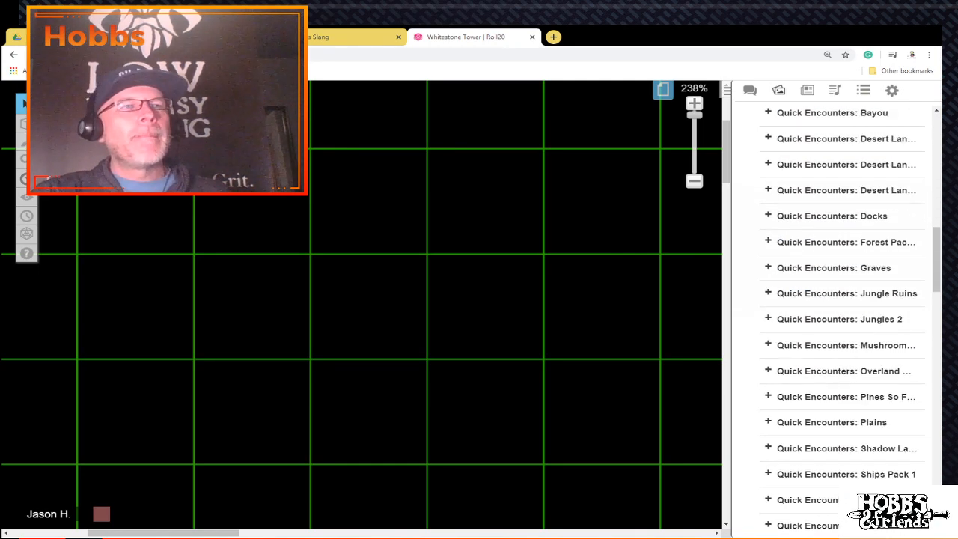
pyautogui.moveTo(732, 307); pyautogui.dragTo(705, 307)
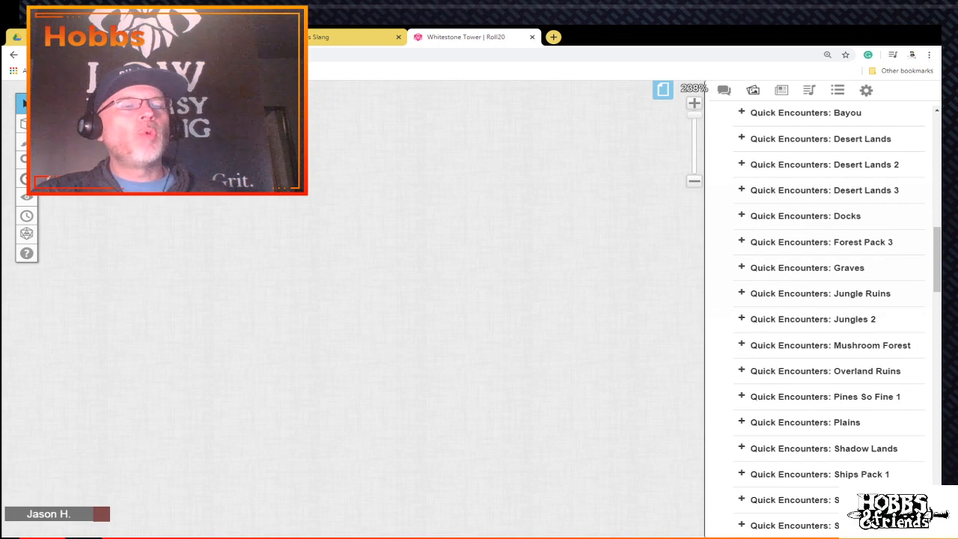
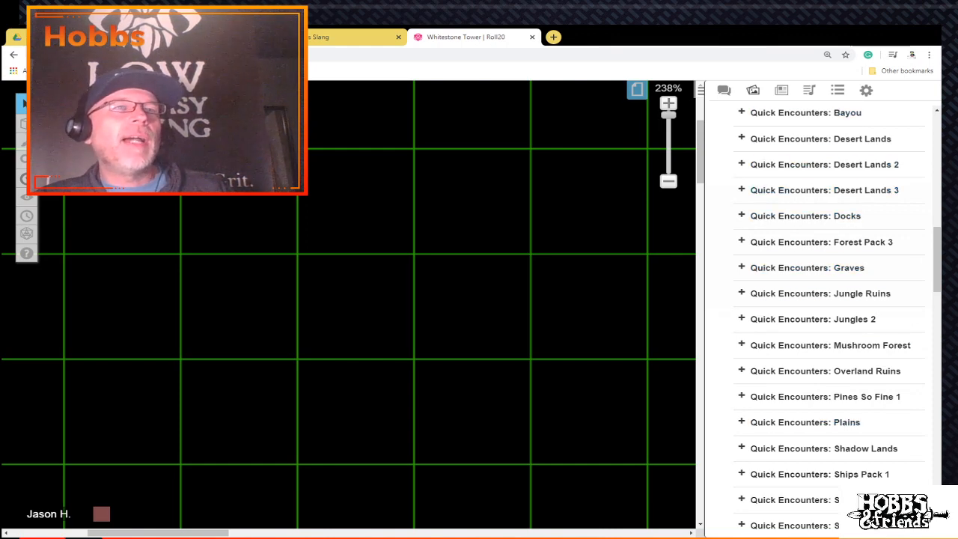
# Step: Examine the purchased map packs, from the Old World Style and Quick Encounters sets to the Save Vs. Cave sets
pyautogui.scroll(-3, 824, 314)
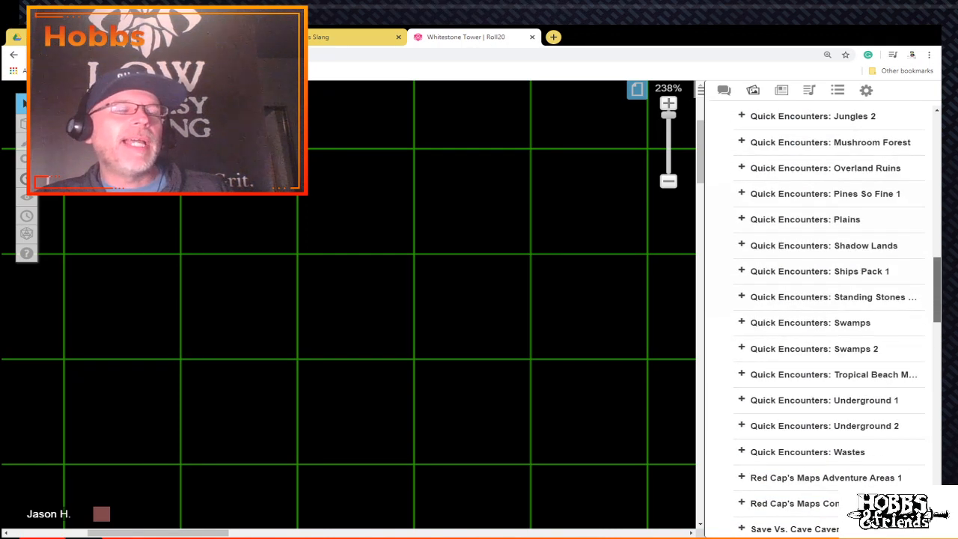
pyautogui.scroll(-1, 823, 315)
pyautogui.scroll(-2, 823, 314)
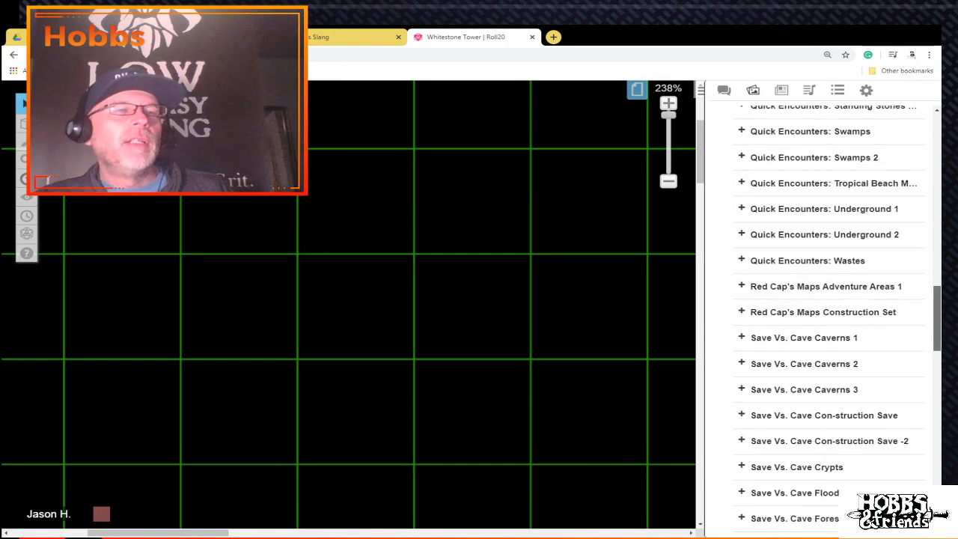
pyautogui.scroll(10, 823, 314)
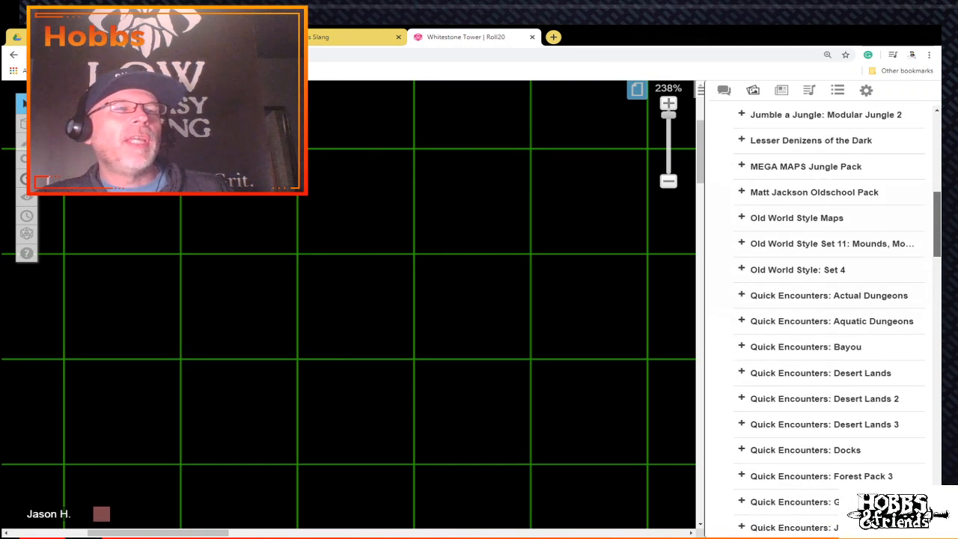
pyautogui.scroll(-2, 823, 315)
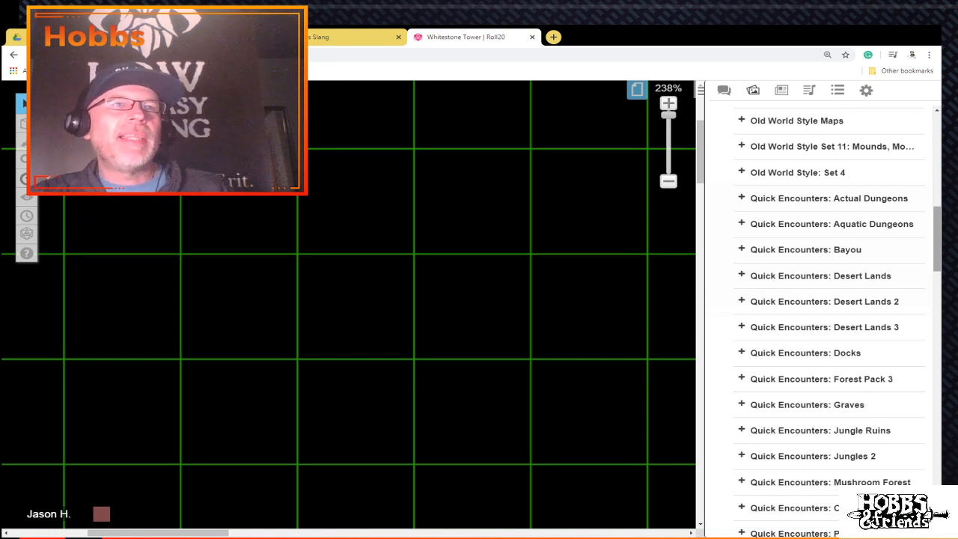
pyautogui.scroll(-1, 823, 315)
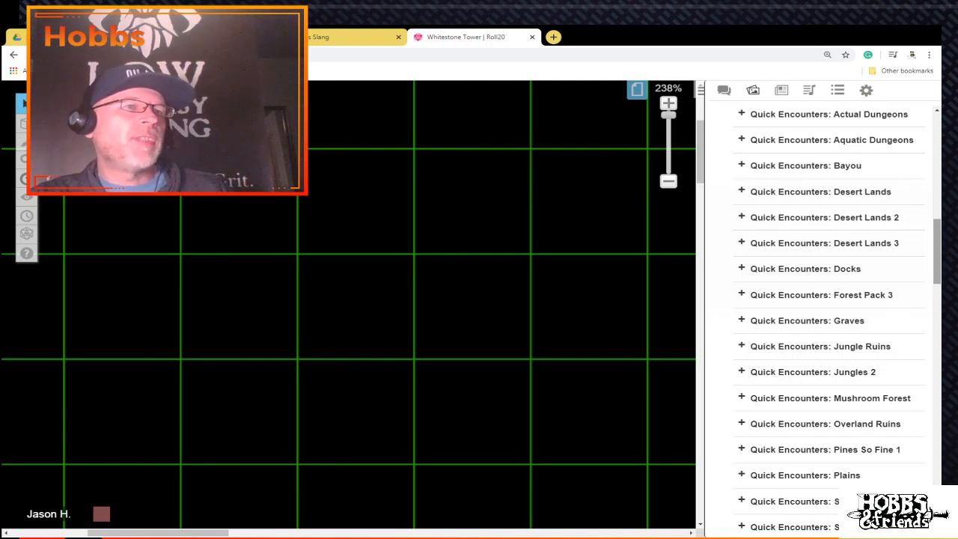
pyautogui.scroll(-1, 824, 315)
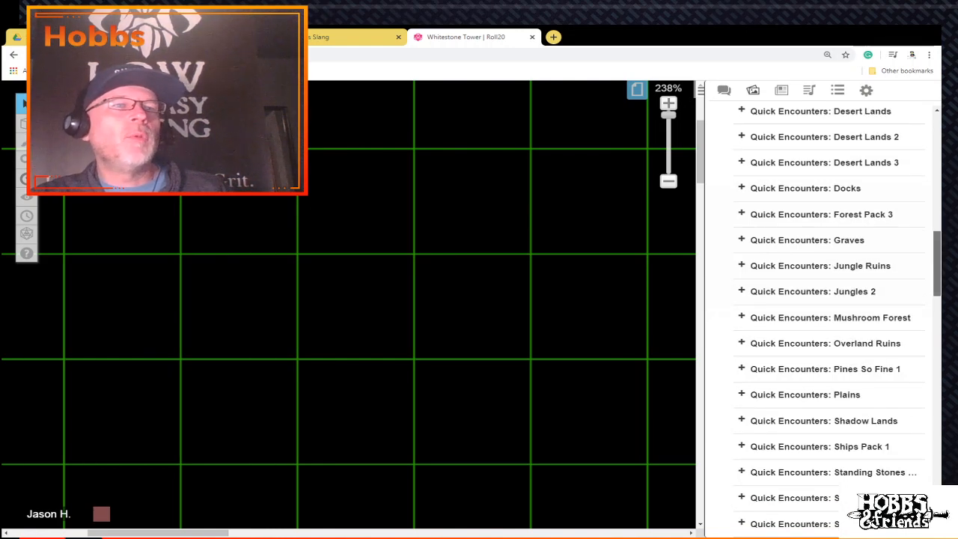
pyautogui.scroll(-2, 823, 315)
pyautogui.scroll(3, 823, 314)
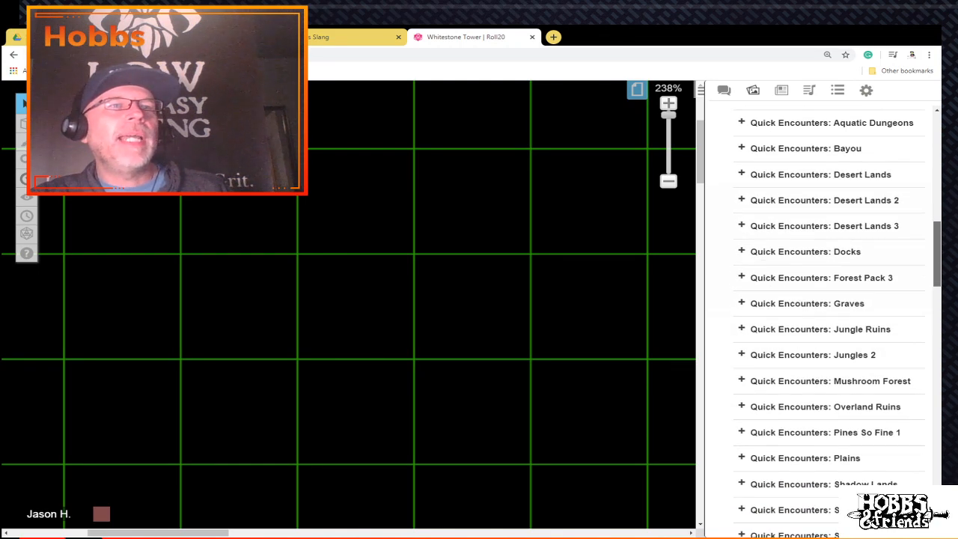
pyautogui.scroll(2, 823, 315)
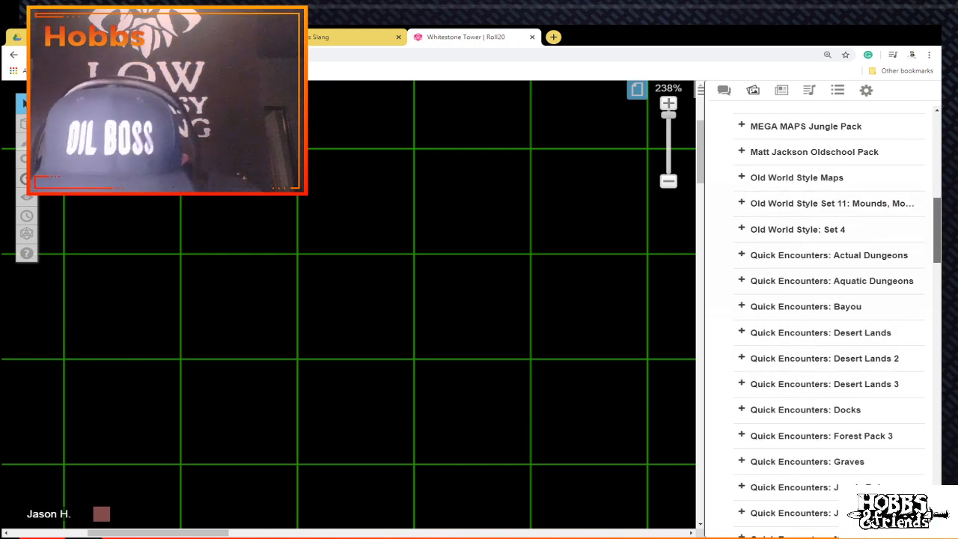
pyautogui.scroll(1, 823, 315)
pyautogui.scroll(-2, 823, 314)
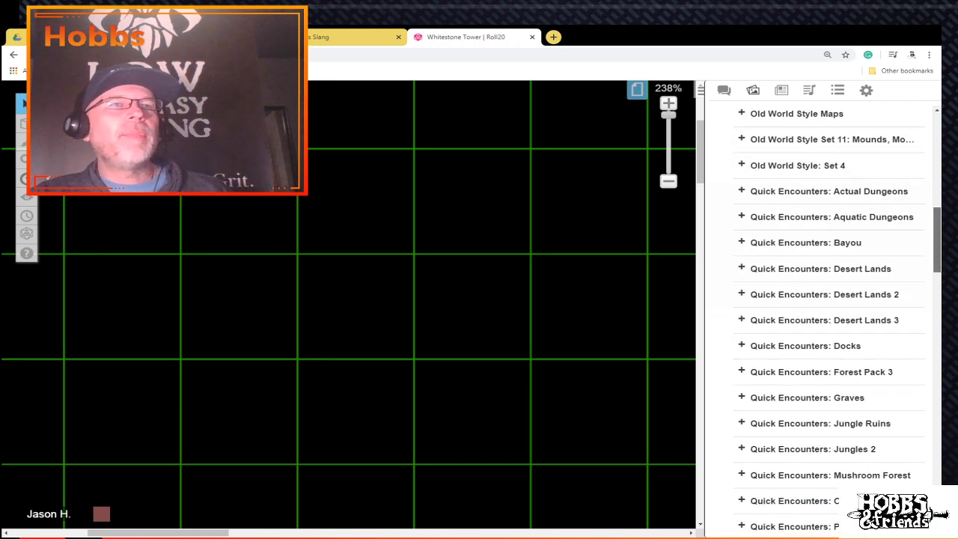
# Step: Expand the Quick Encounters: Forest Pack 3 set, examine its map tiles down to Water Fall 20x20, and collapse the set
pyautogui.scroll(-3, 824, 314)
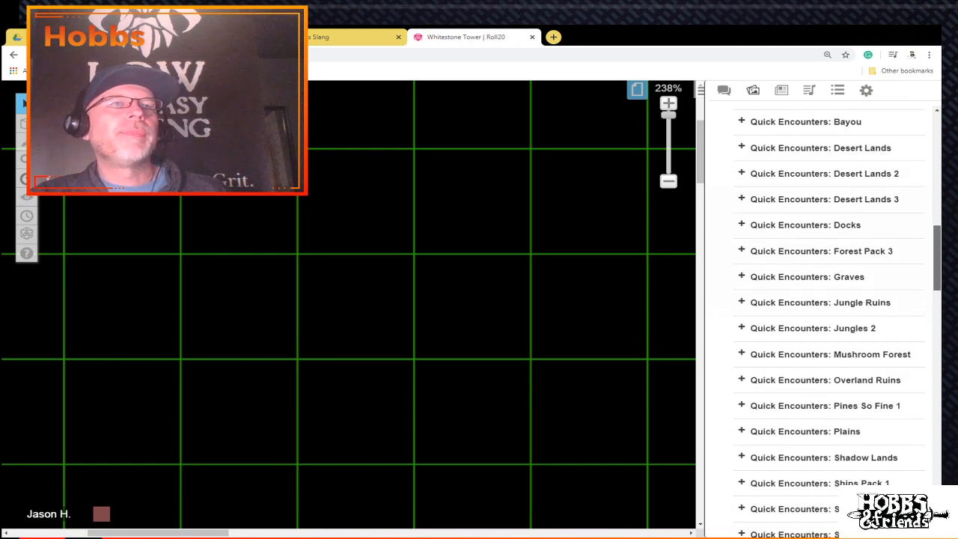
pyautogui.scroll(1, 824, 299)
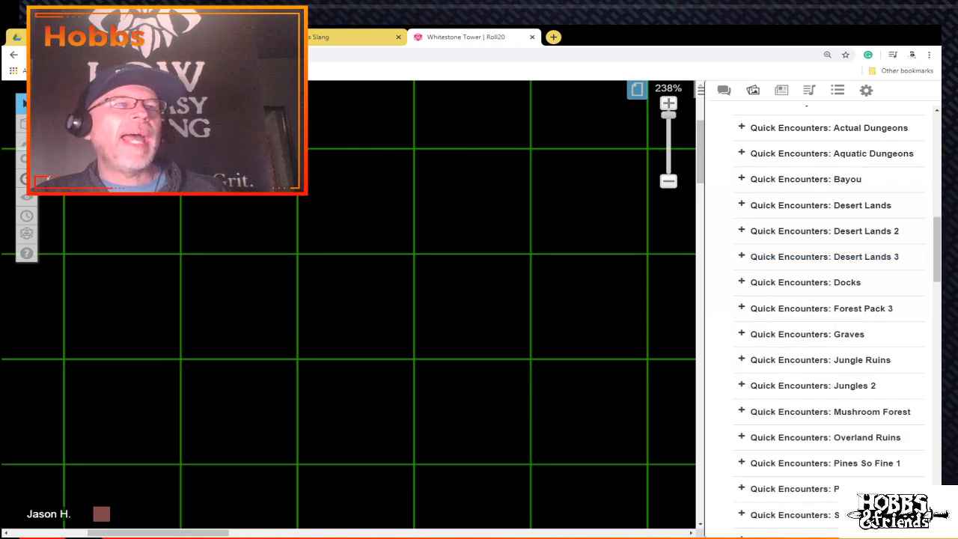
pyautogui.click(815, 308)
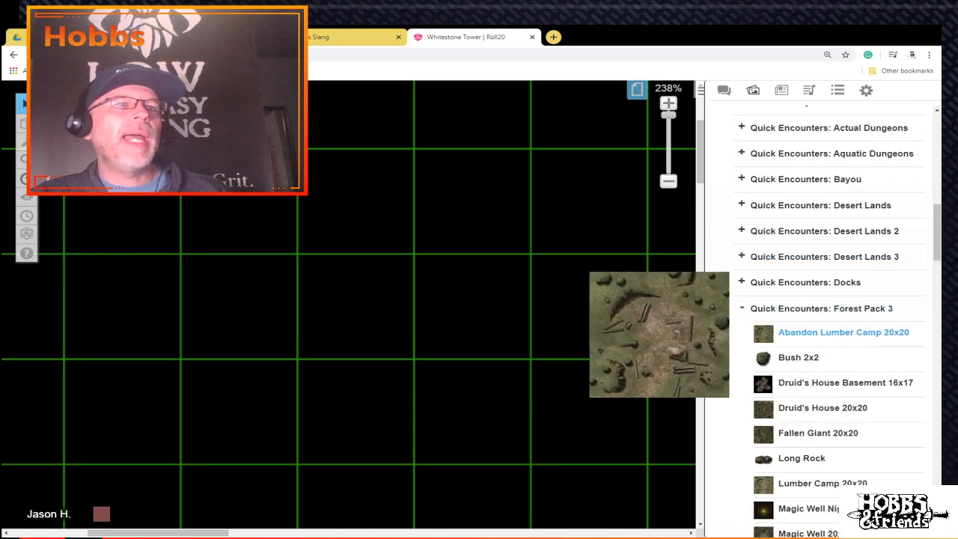
pyautogui.scroll(-1, 815, 357)
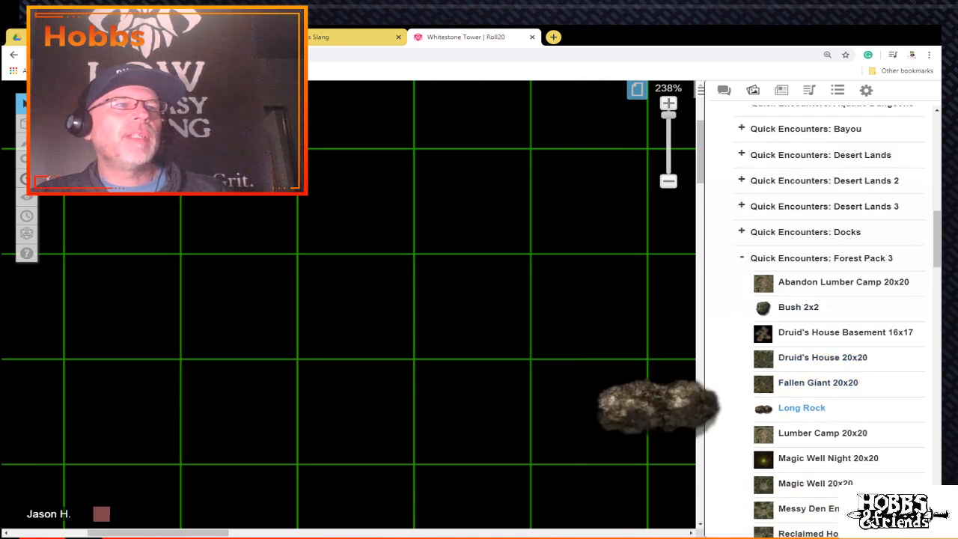
pyautogui.scroll(-1, 815, 408)
pyautogui.scroll(-4, 850, 513)
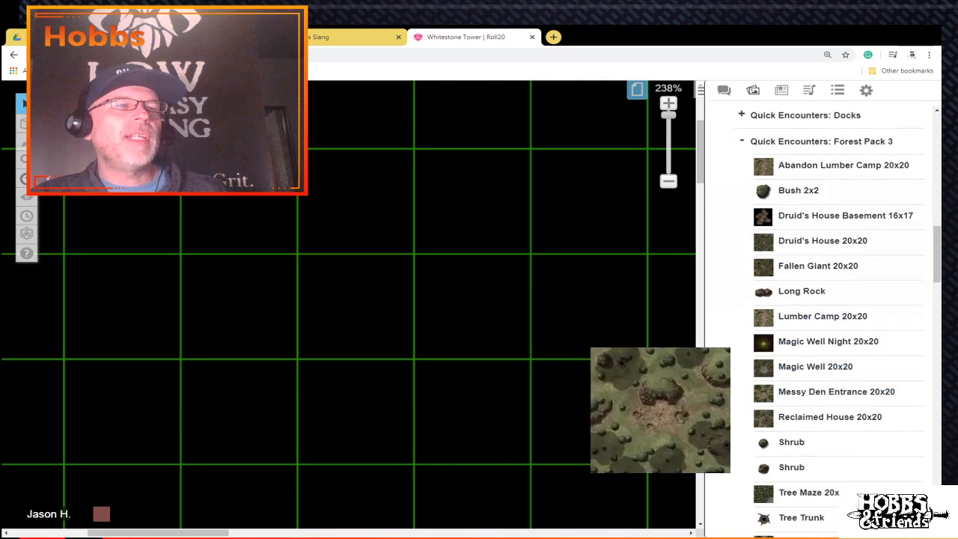
pyautogui.moveTo(813, 460)
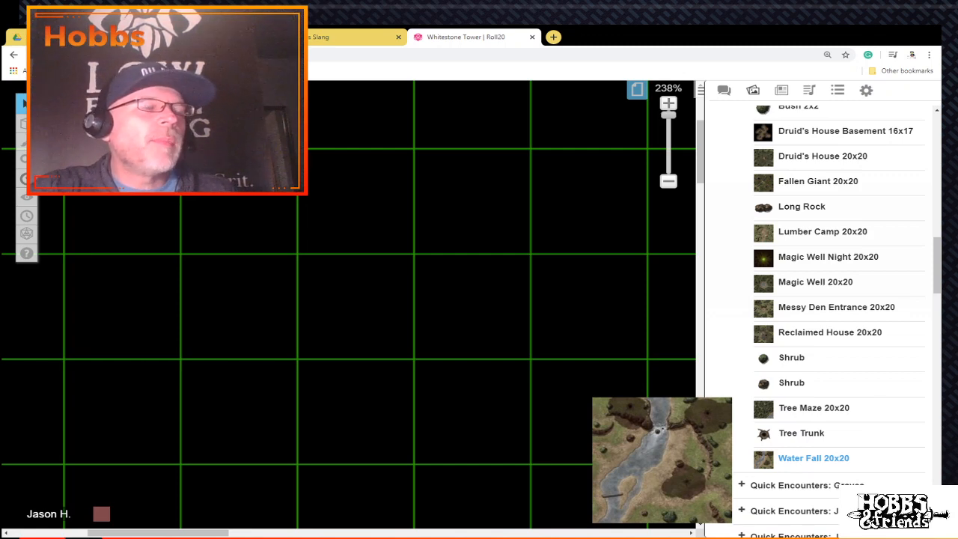
pyautogui.scroll(4, 815, 449)
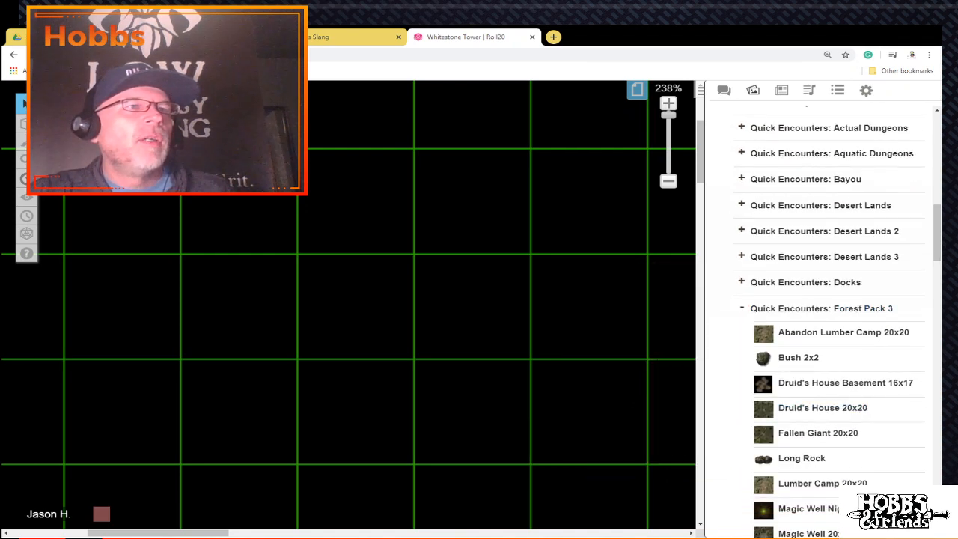
pyautogui.click(801, 309)
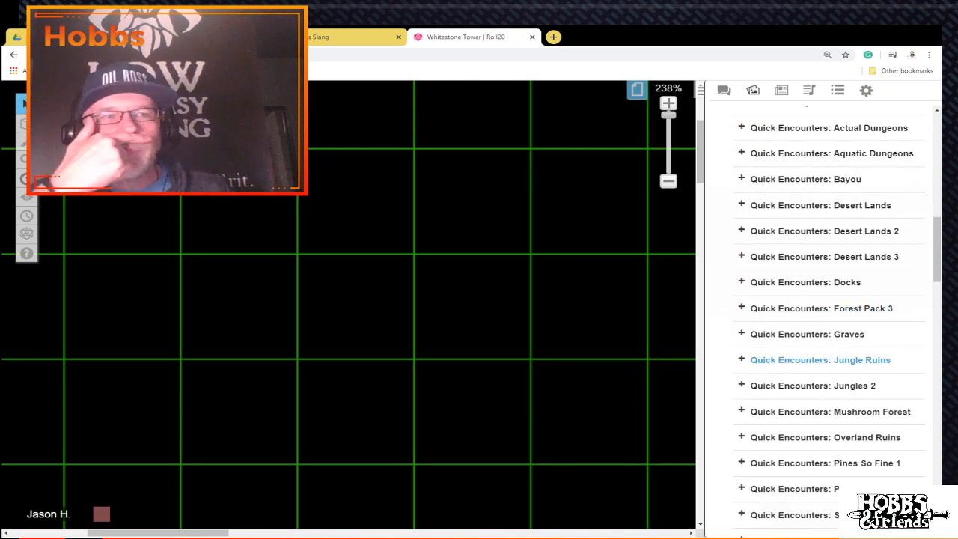
# Step: Browse the purchased packs from the Quick Encounters sets down to the Vile Tiles sets
pyautogui.scroll(-4, 815, 337)
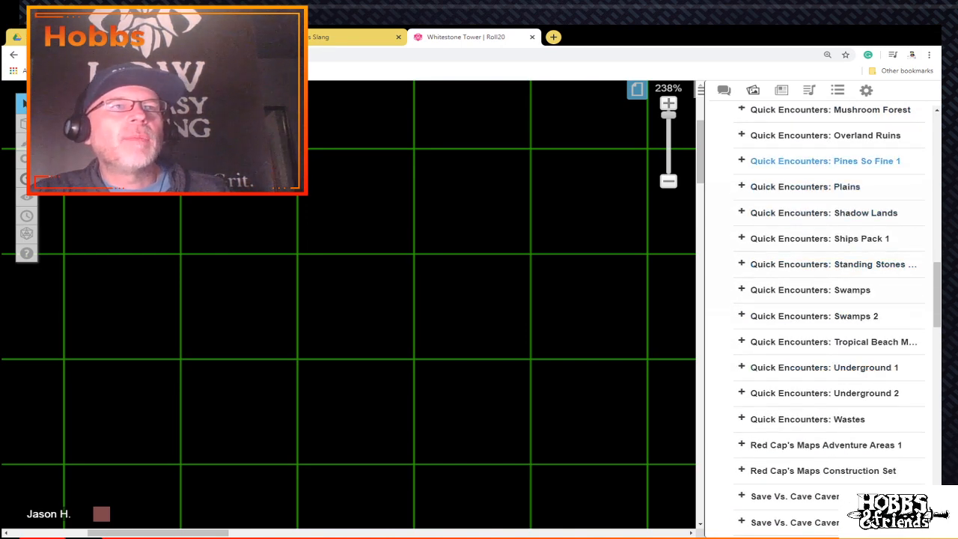
pyautogui.scroll(3, 829, 322)
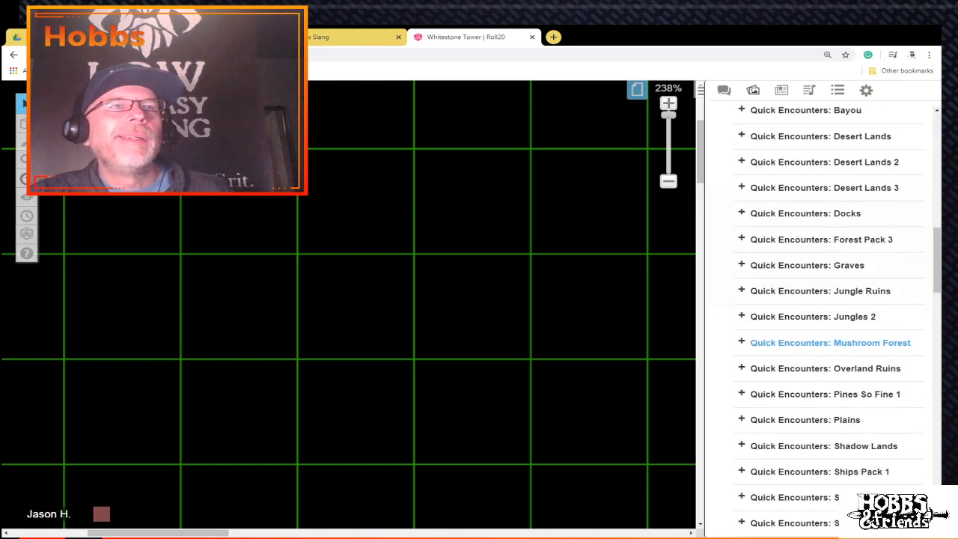
pyautogui.scroll(3, 821, 152)
pyautogui.scroll(-3, 820, 152)
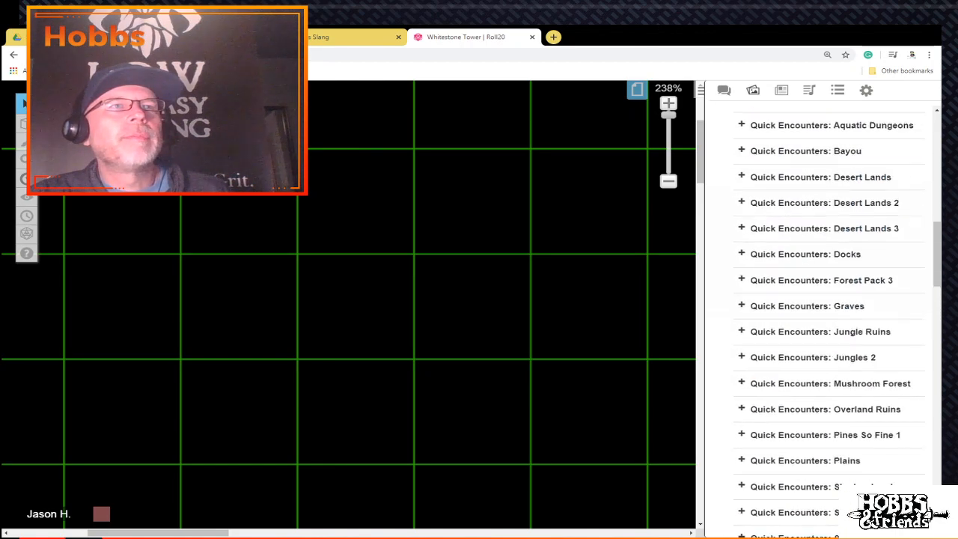
pyautogui.scroll(-10, 831, 135)
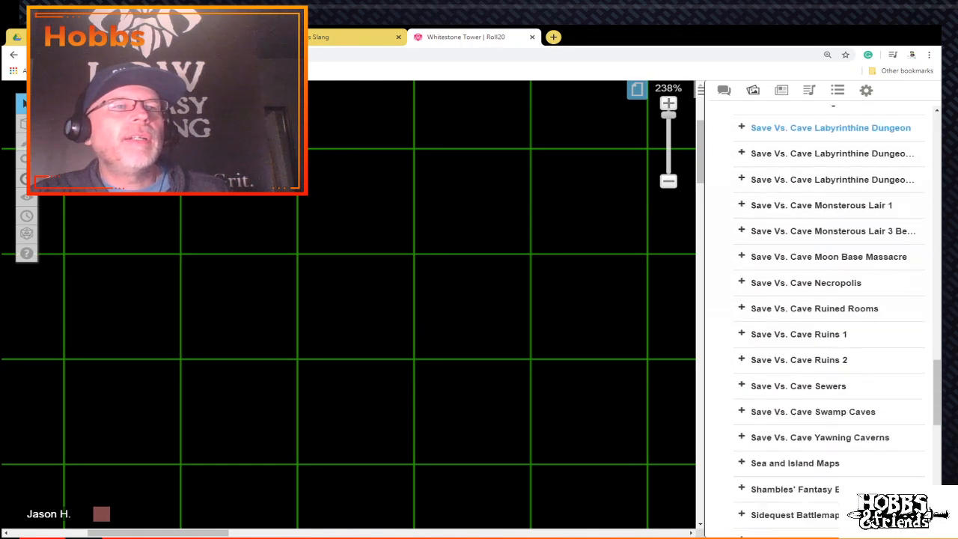
pyautogui.scroll(-6, 830, 142)
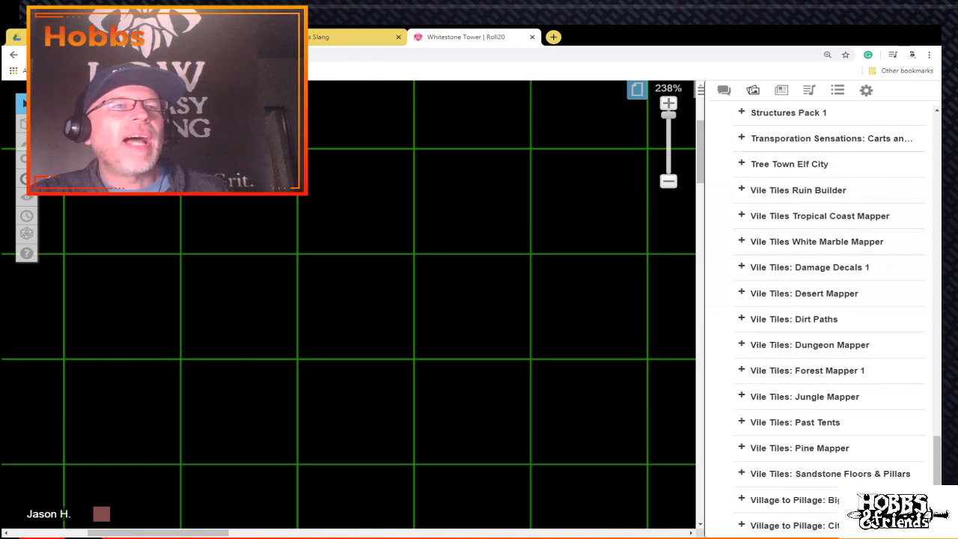
pyautogui.scroll(-2, 831, 142)
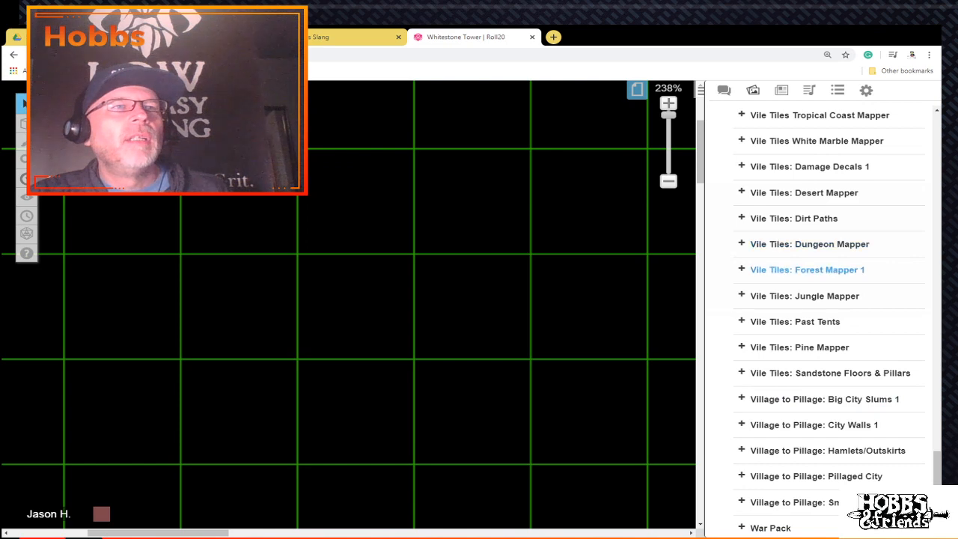
# Step: Expand the Vile Tiles: Forest Mapper 1 set and examine its pieces, from boulders, bushes and grass backgrounds to paths, ponds, stone outcrops and tree stumps
pyautogui.click(806, 269)
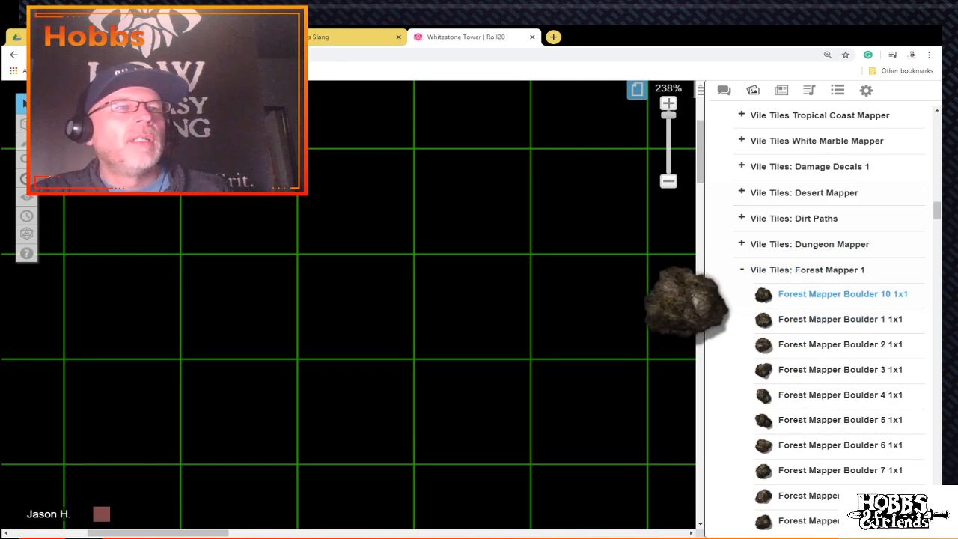
pyautogui.scroll(-10, 835, 288)
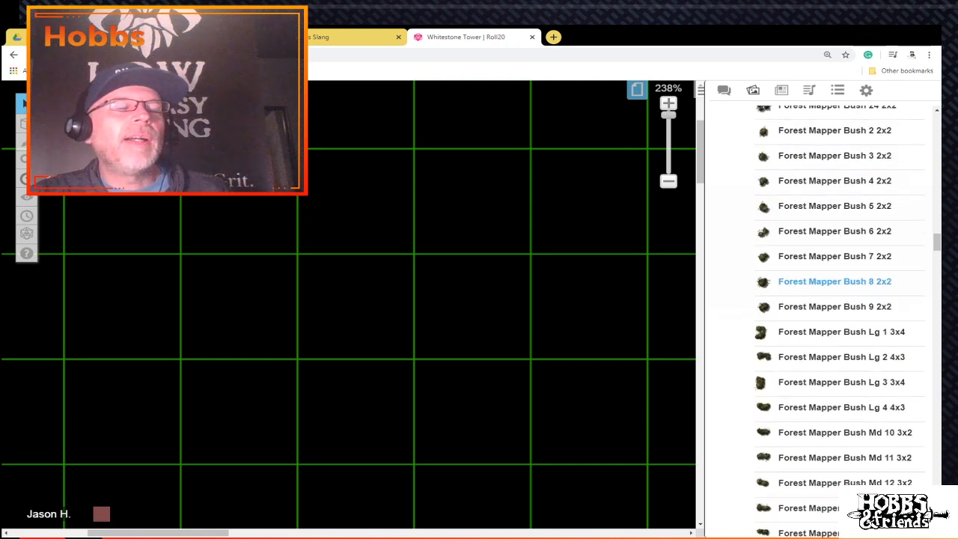
pyautogui.scroll(-20, 835, 288)
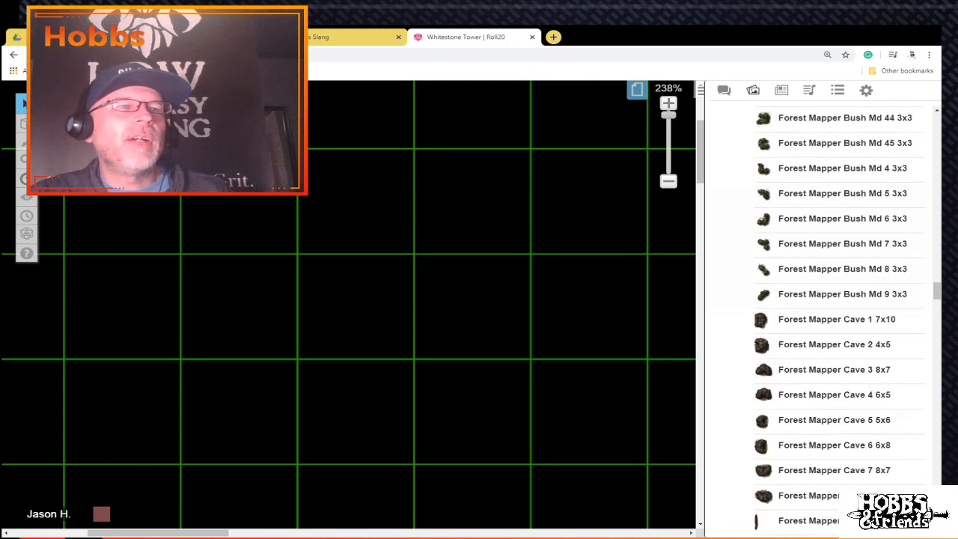
pyautogui.scroll(-12, 834, 288)
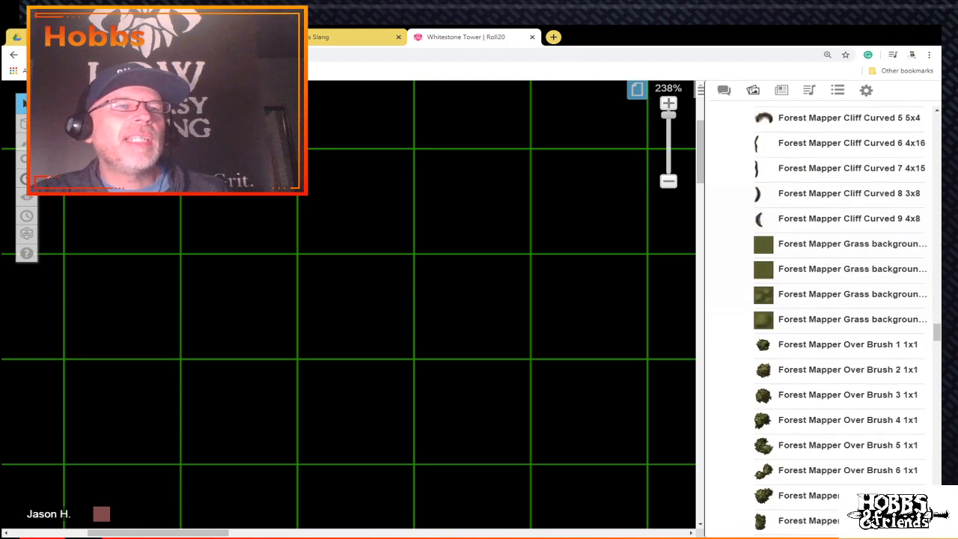
pyautogui.scroll(-1, 835, 294)
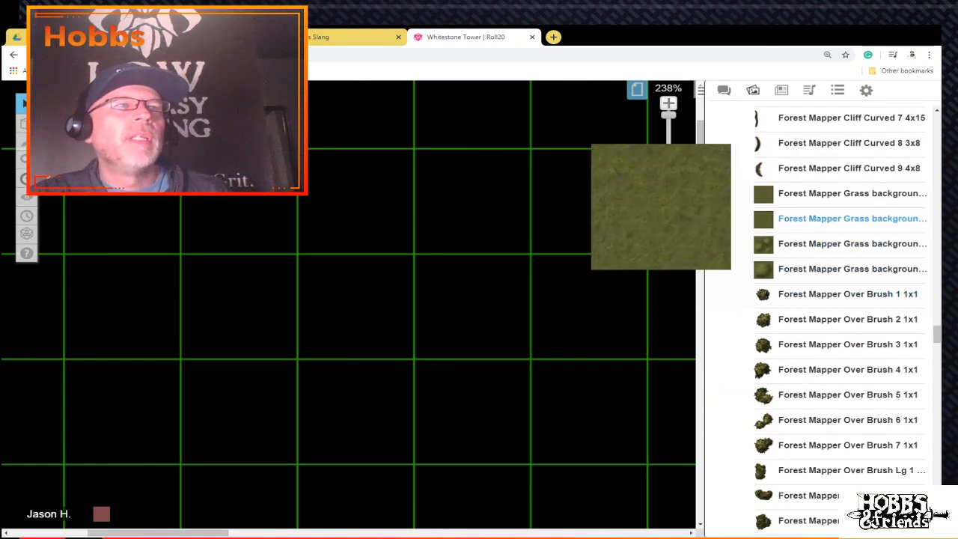
pyautogui.scroll(-10, 846, 344)
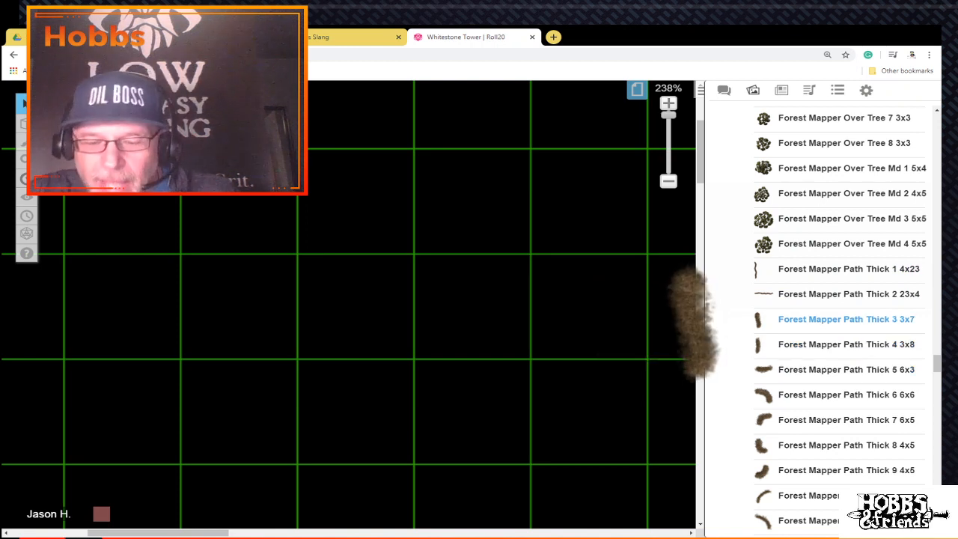
pyautogui.scroll(-1, 845, 314)
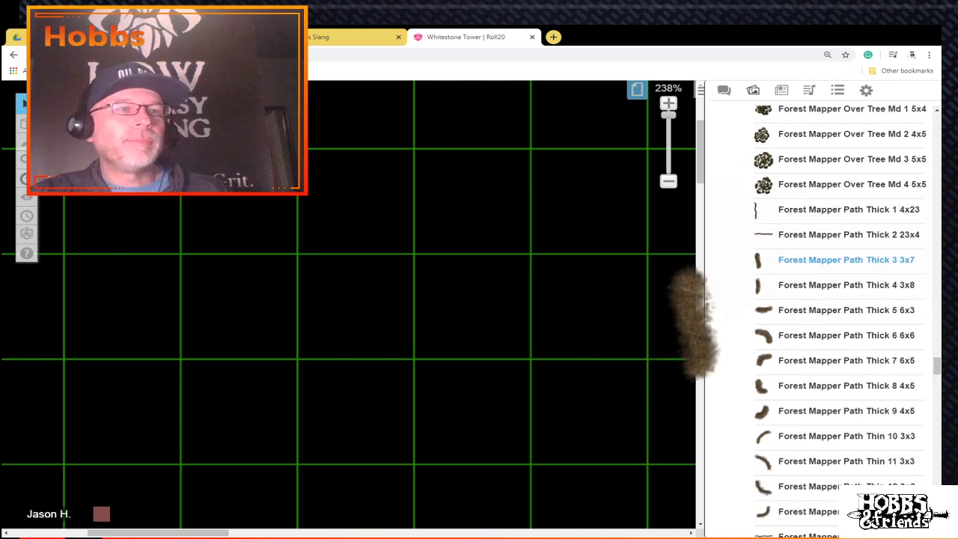
pyautogui.scroll(-3, 845, 198)
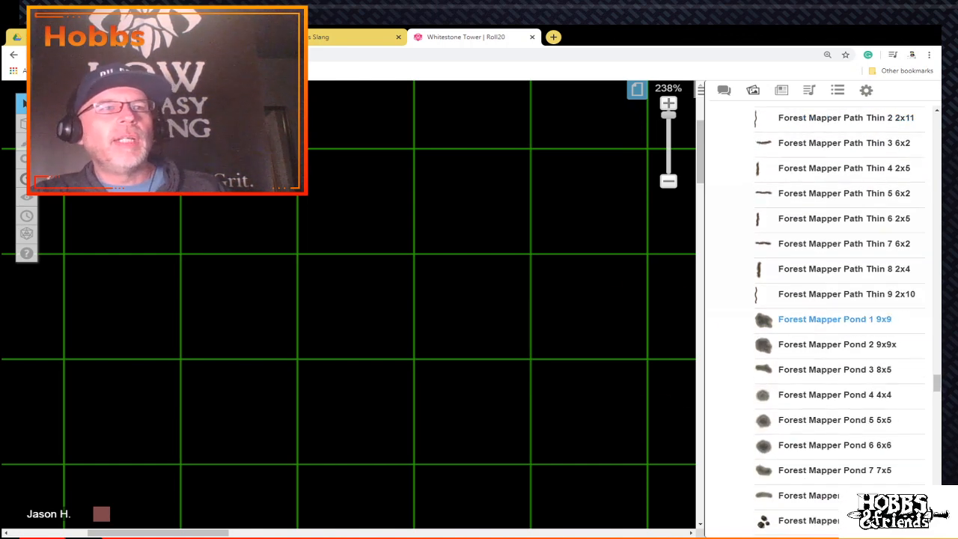
pyautogui.moveTo(835, 319); pyautogui.dragTo(652, 355)
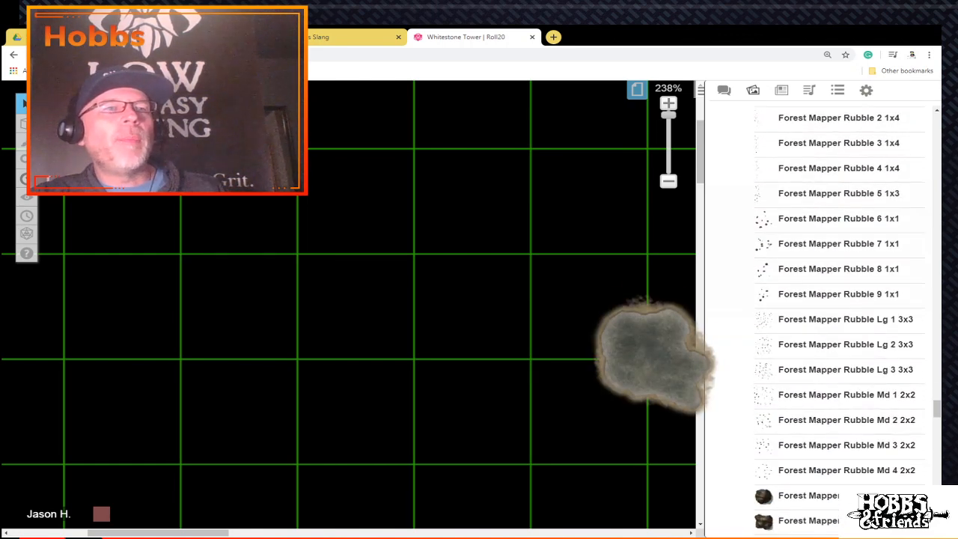
pyautogui.scroll(-6, 845, 344)
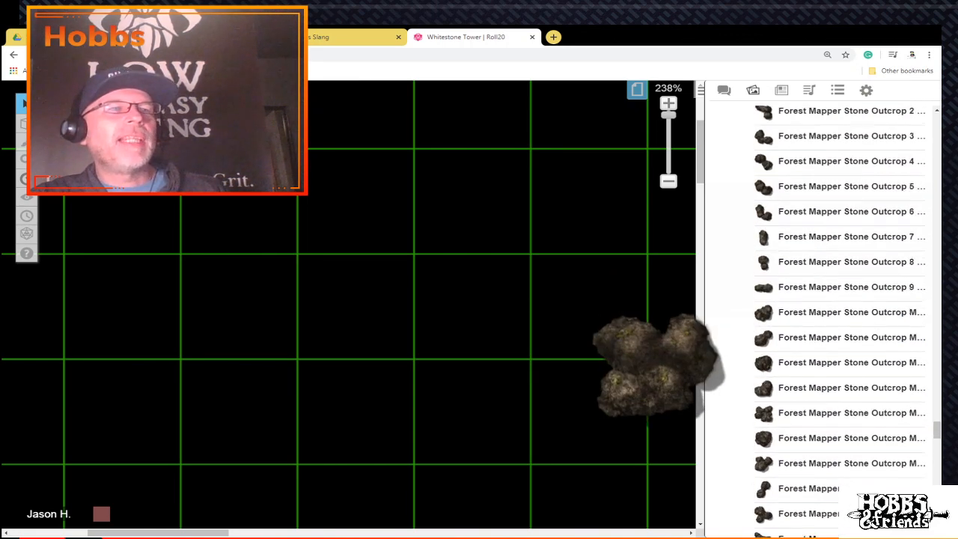
pyautogui.scroll(-4, 846, 345)
pyautogui.scroll(-10, 846, 315)
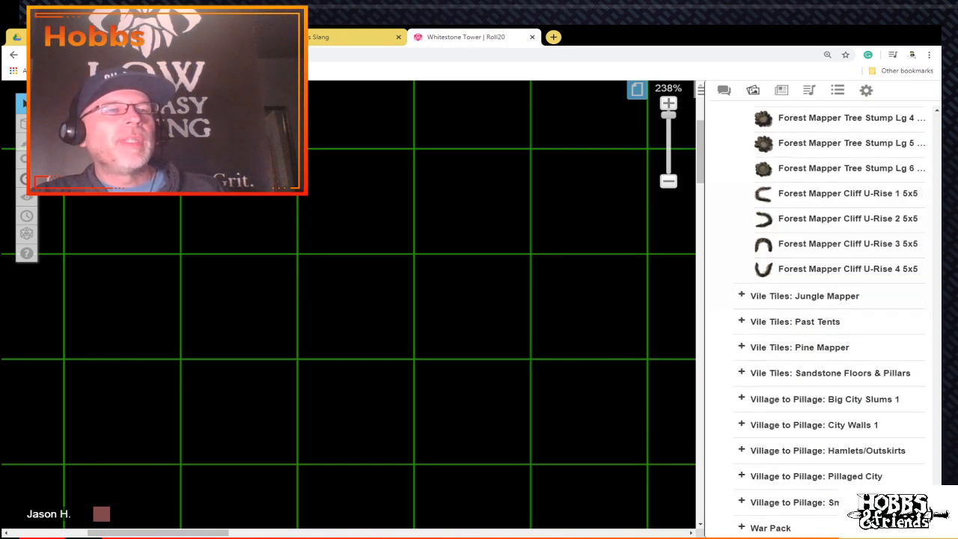
# Step: Check the last purchased packs down to War Pack, go back up through the Forest Mapper 1 pieces, and collapse that set
pyautogui.moveTo(847, 269)
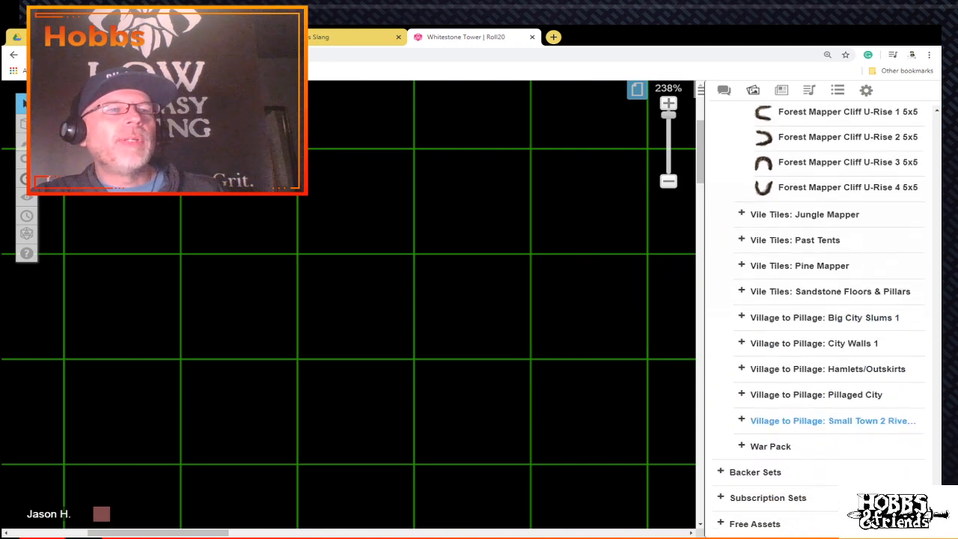
pyautogui.scroll(-1, 823, 432)
pyautogui.scroll(1, 823, 421)
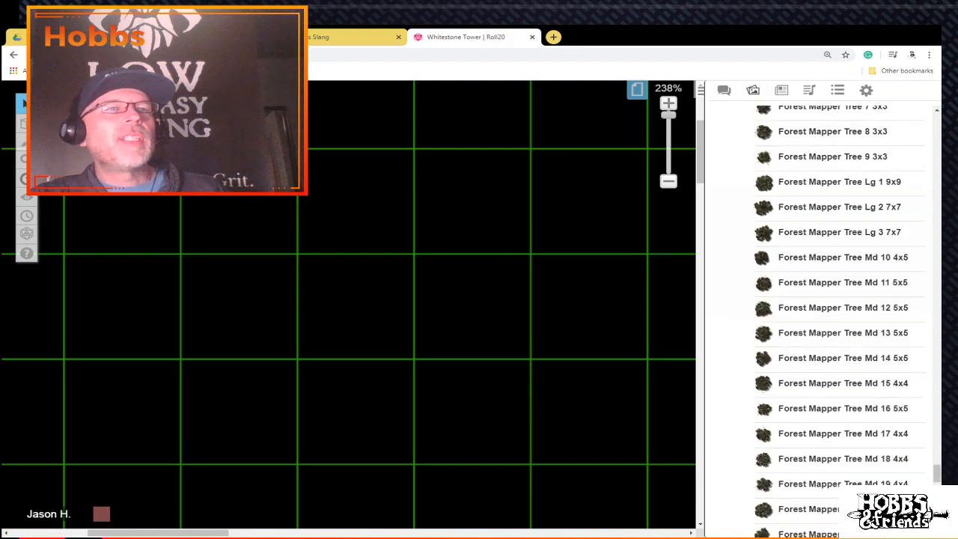
pyautogui.scroll(15, 823, 315)
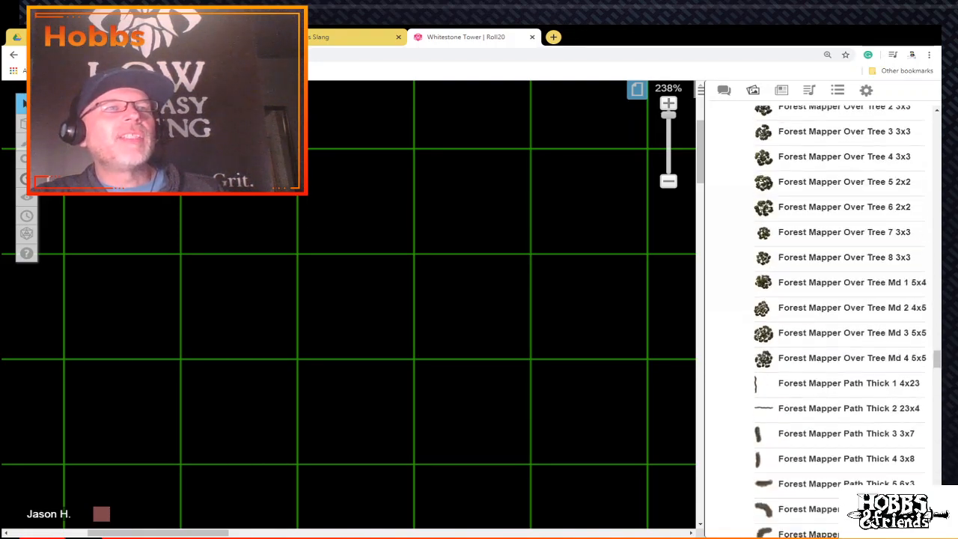
pyautogui.scroll(20, 823, 314)
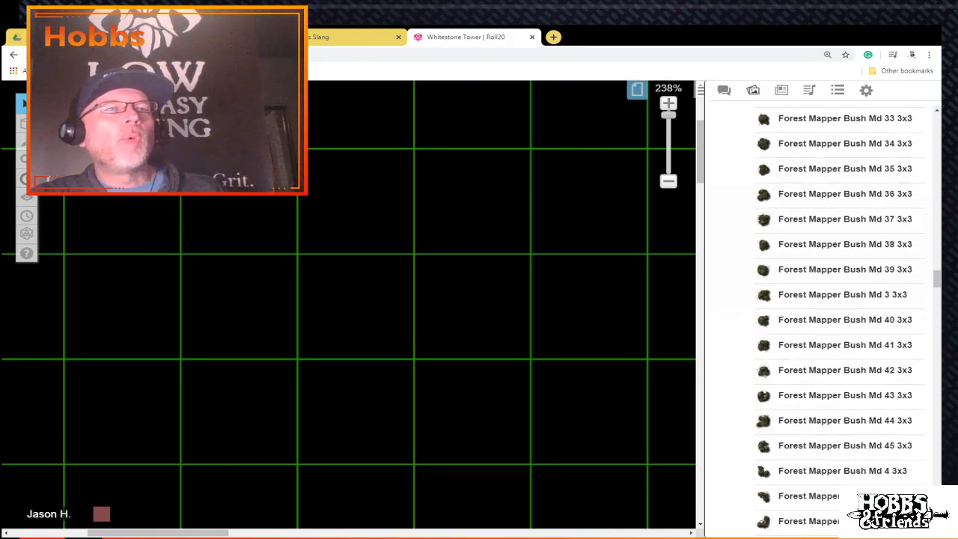
pyautogui.scroll(20, 823, 314)
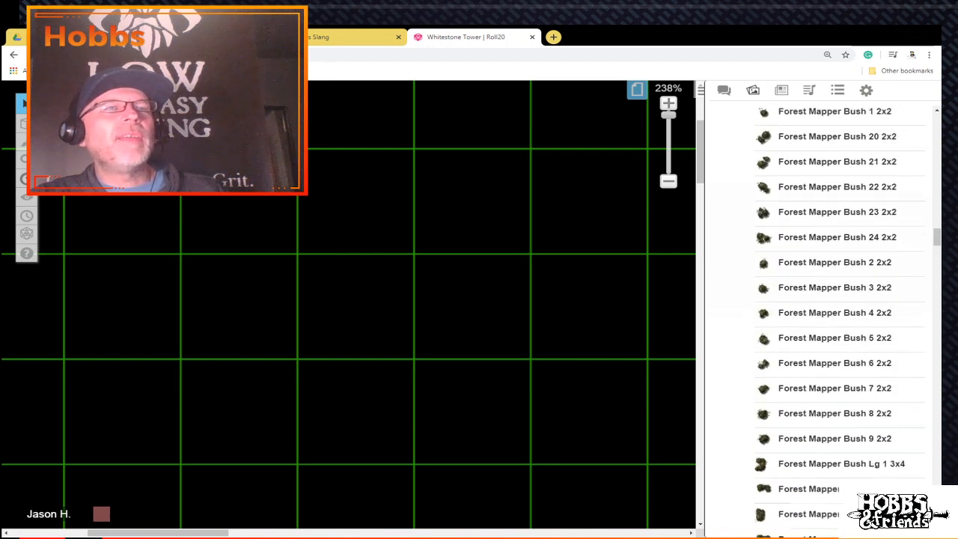
pyautogui.scroll(20, 823, 314)
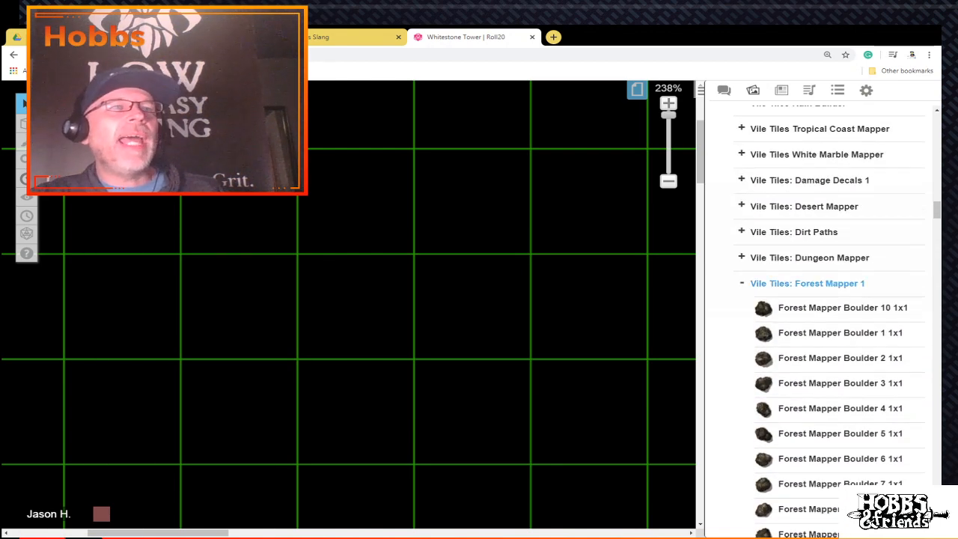
pyautogui.click(742, 283)
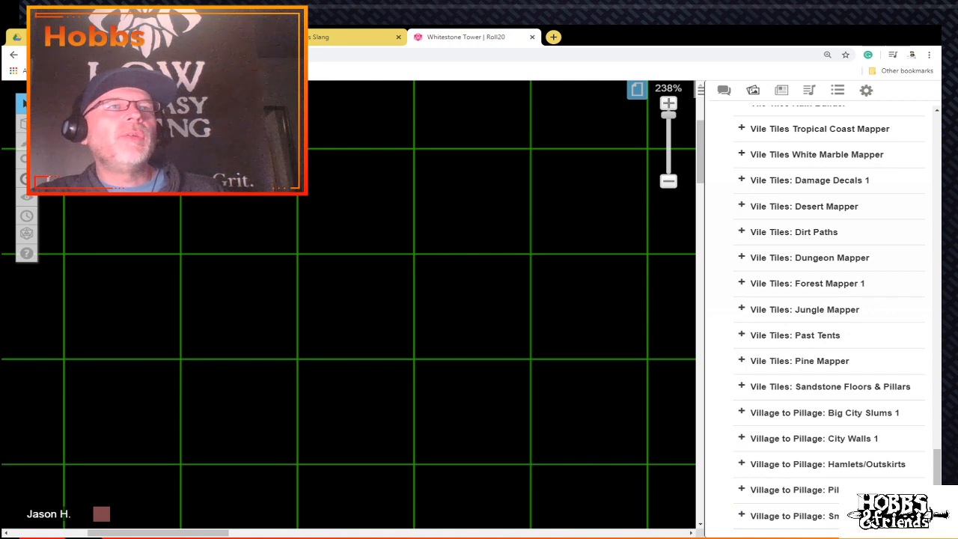
# Step: Browse the purchased packs back up from the Vile Tiles sets to the Slap-Down Town and Save Vs. Cave sets
pyautogui.scroll(4, 823, 315)
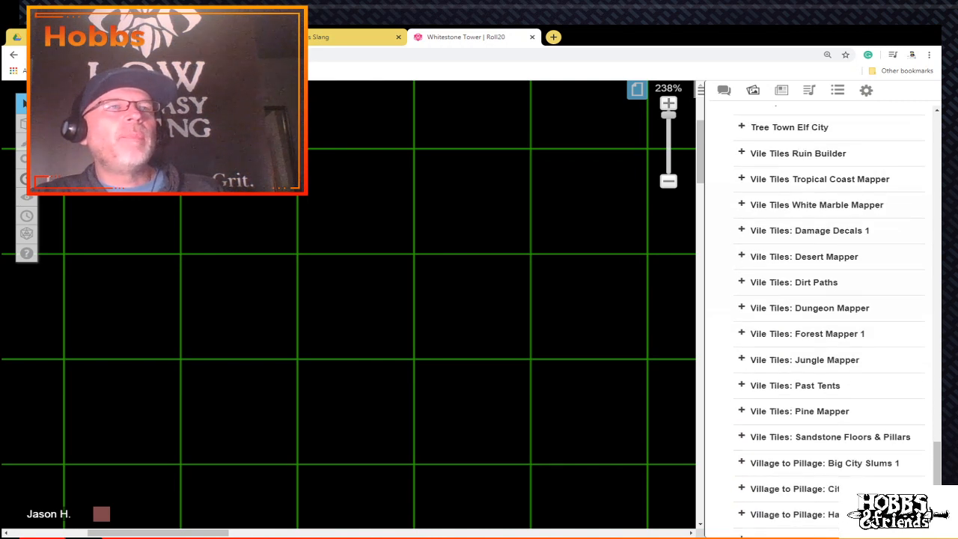
pyautogui.scroll(1, 823, 314)
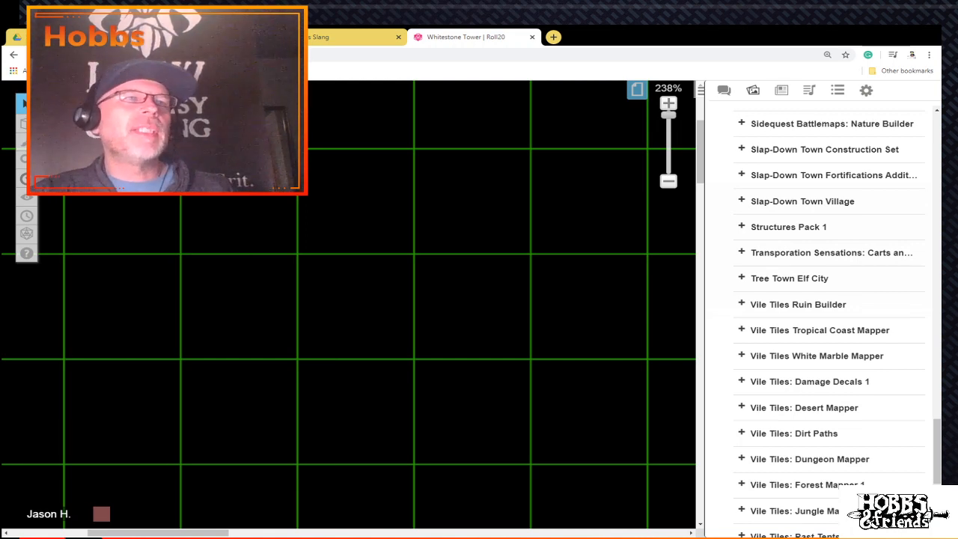
pyautogui.scroll(5, 823, 277)
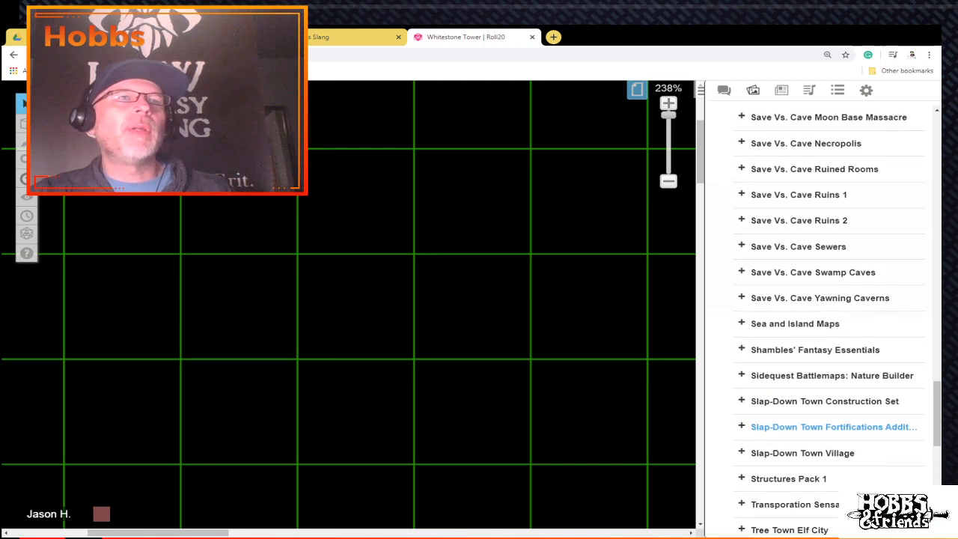
# Step: Browse the purchased packs upward from the Save Vs. Cave sets through the Quick Encounters sets to the Critical Trails: Modular Forest sets
pyautogui.scroll(5, 823, 299)
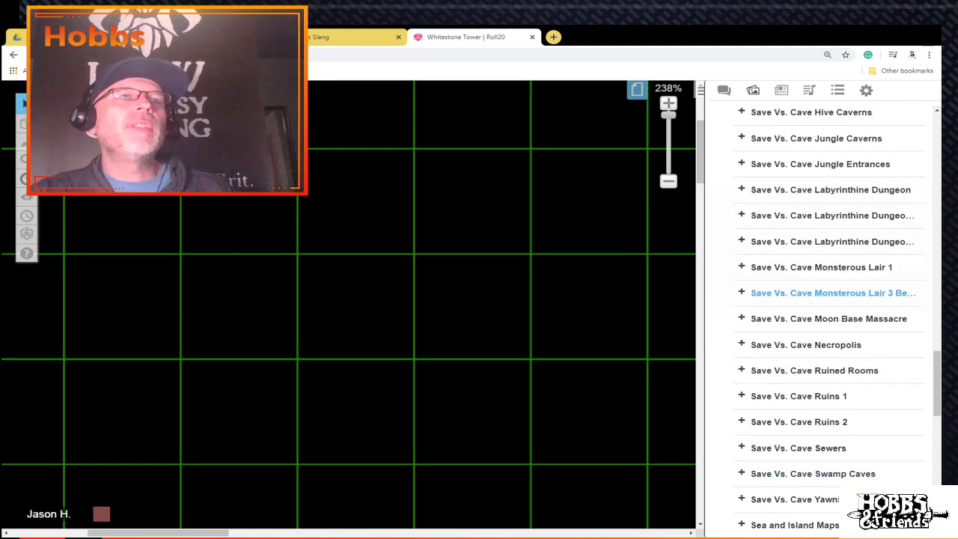
pyautogui.scroll(4, 824, 314)
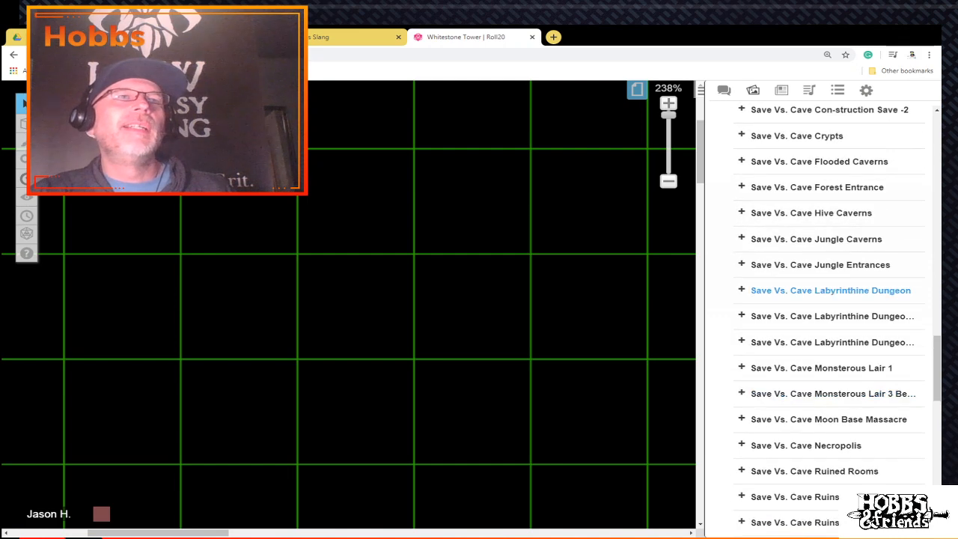
pyautogui.scroll(2, 823, 329)
pyautogui.scroll(2, 823, 340)
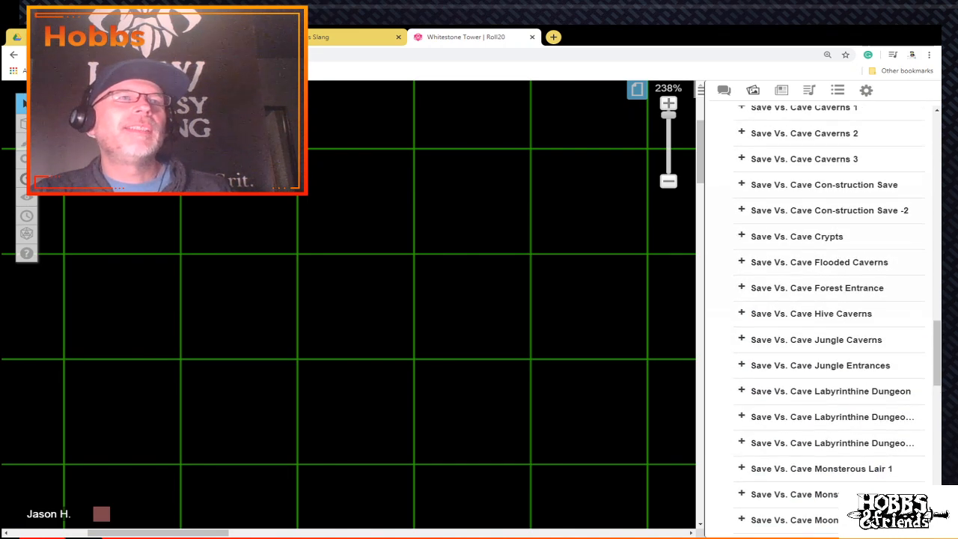
pyautogui.scroll(3, 824, 341)
pyautogui.scroll(10, 823, 322)
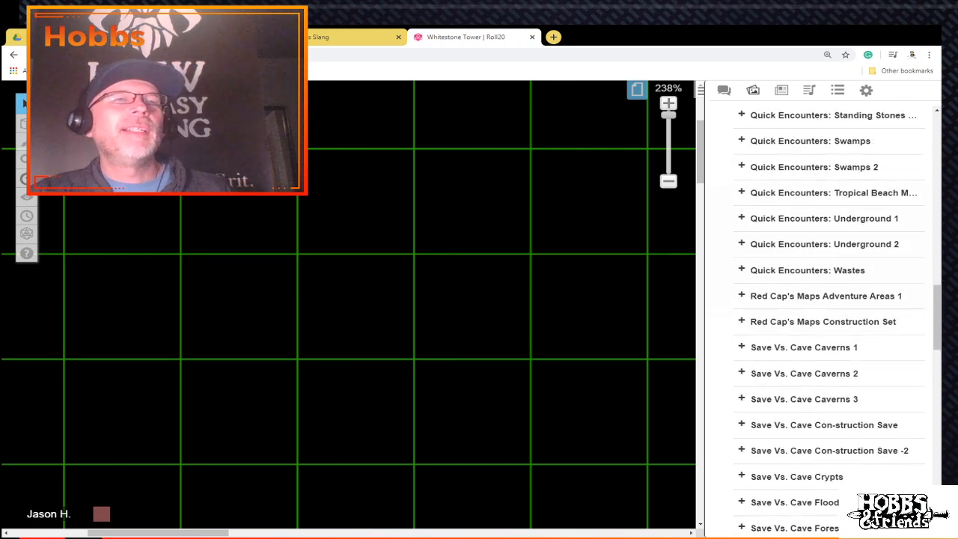
pyautogui.scroll(1, 823, 322)
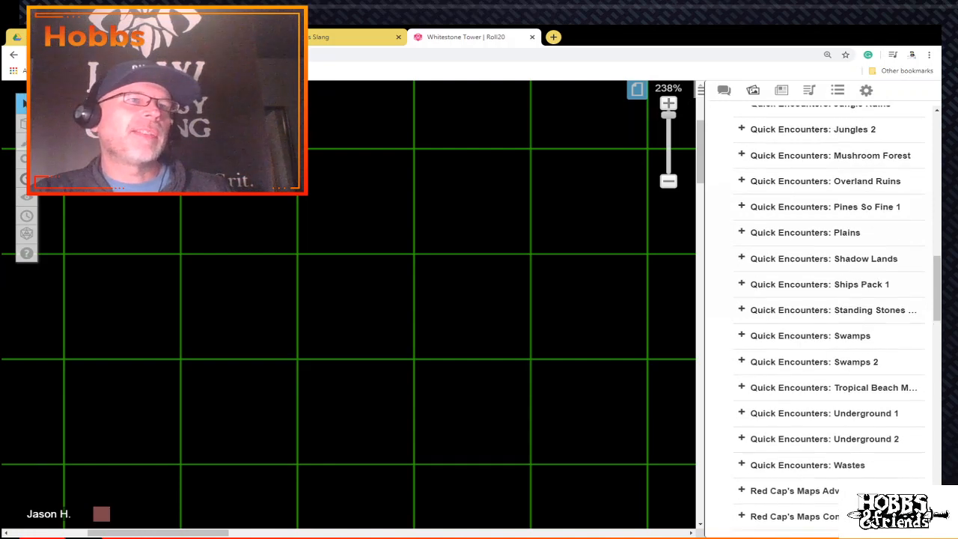
pyautogui.scroll(2, 823, 275)
pyautogui.scroll(2, 823, 276)
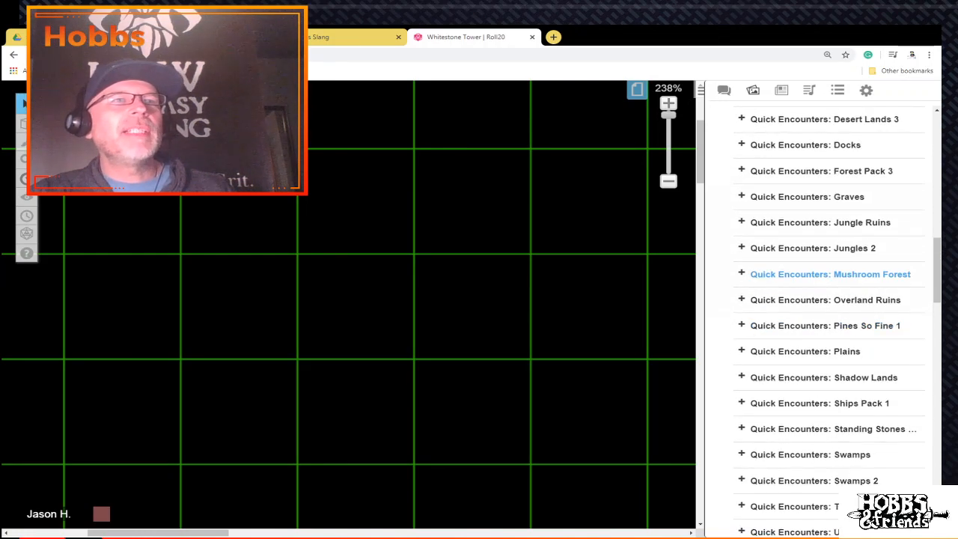
pyautogui.scroll(3, 823, 300)
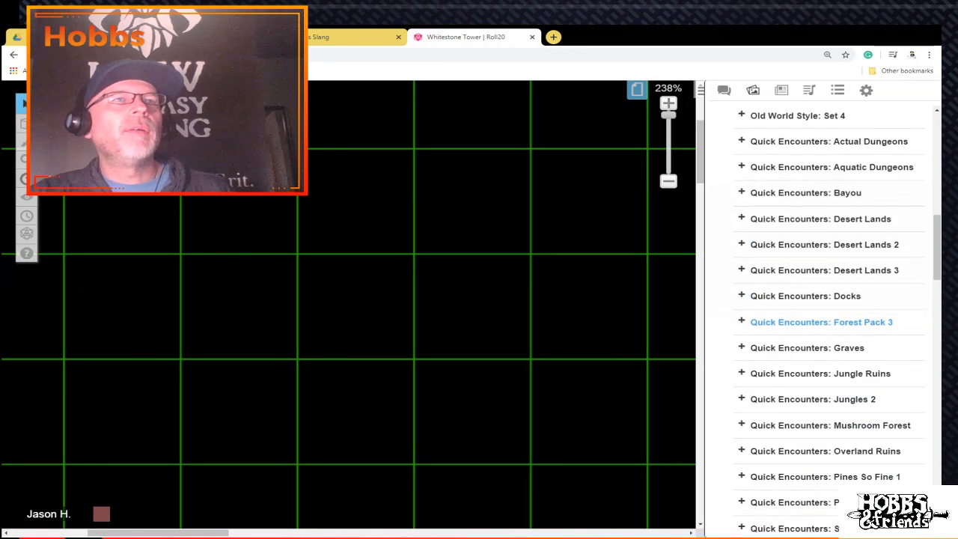
pyautogui.scroll(3, 823, 321)
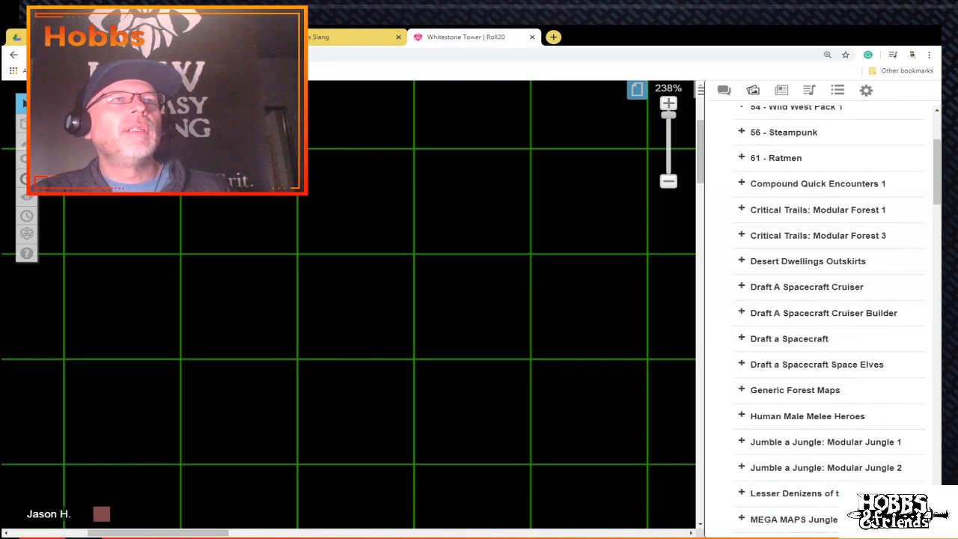
# Step: Browse the purchased packs downward from the Draft a Spacecraft sets through the Old World Style and Quick Encounters sets to Save Vs. Cave Caverns
pyautogui.scroll(-3, 823, 315)
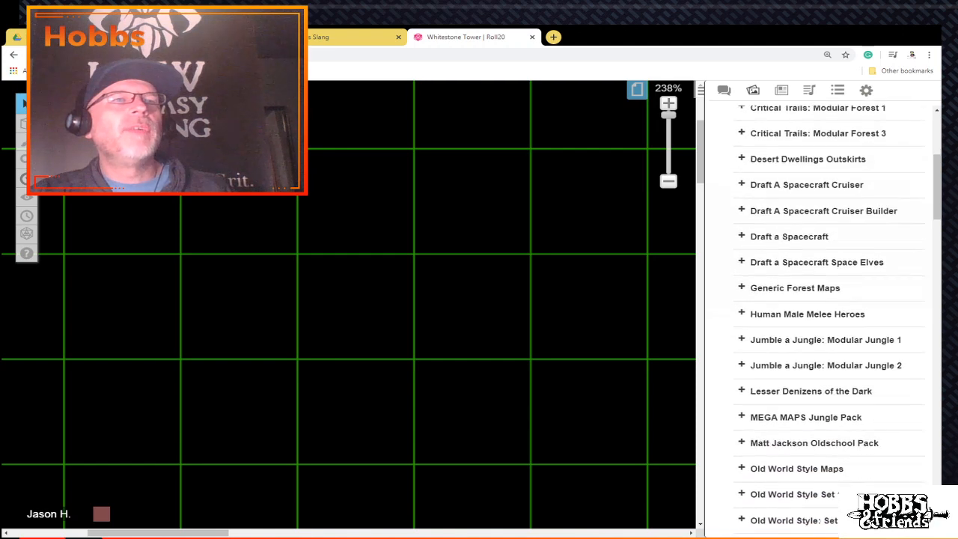
pyautogui.scroll(-5, 823, 314)
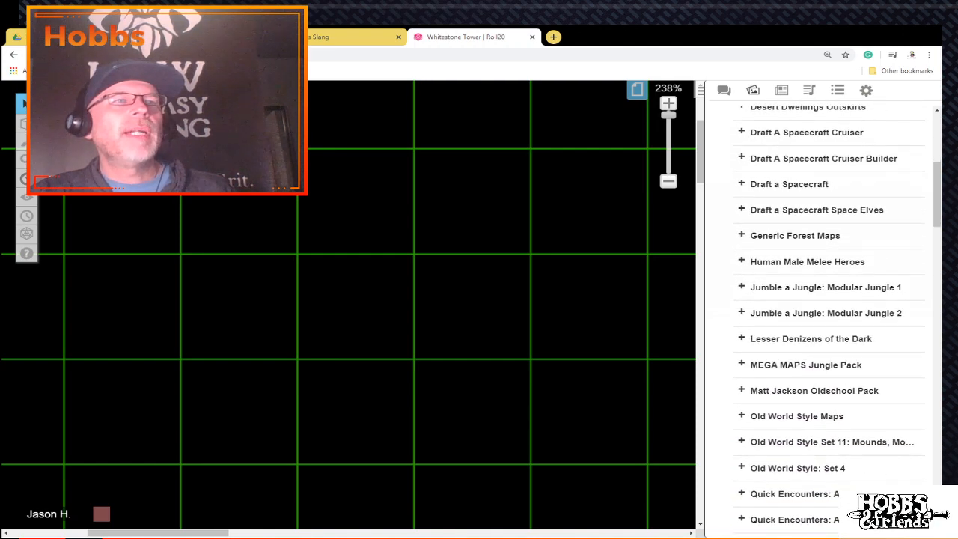
pyautogui.scroll(-2, 815, 289)
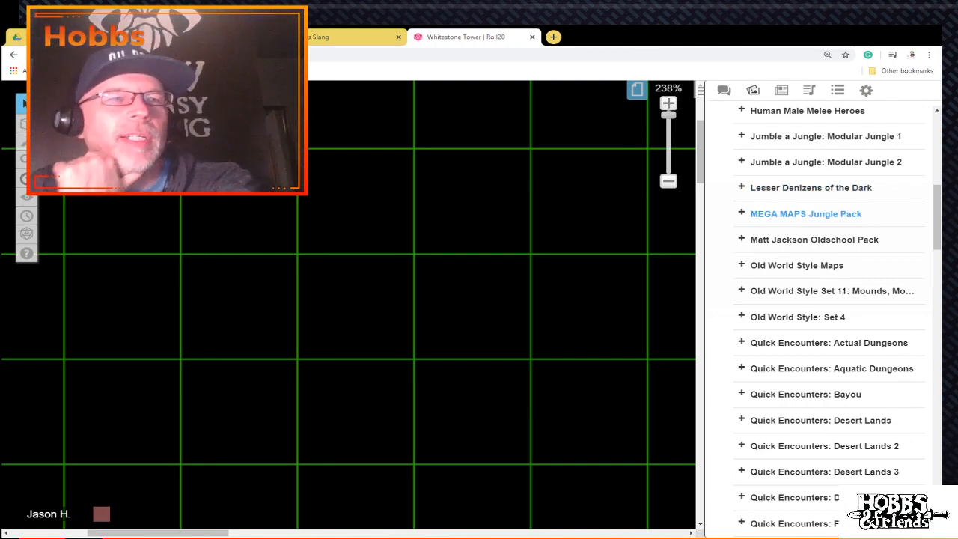
pyautogui.scroll(-9, 805, 213)
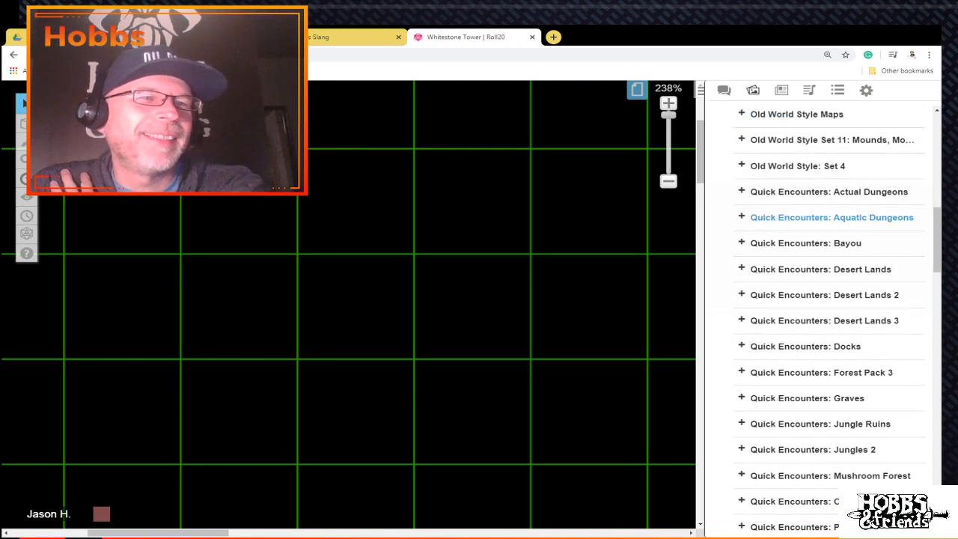
pyautogui.scroll(-4, 807, 196)
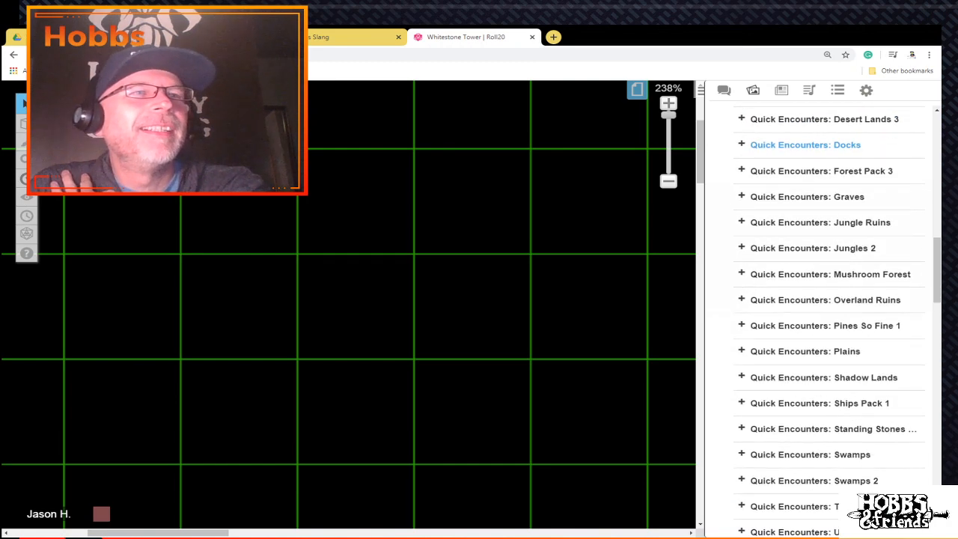
pyautogui.scroll(-15, 807, 196)
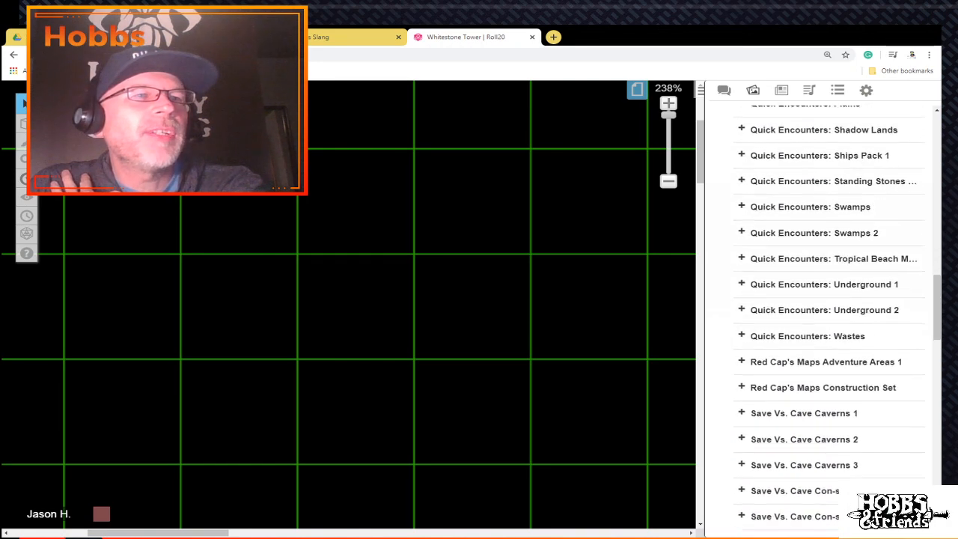
# Step: Return up the purchased packs to Generic Forest Maps, expand the set to examine its wilderness maps, and collapse it
pyautogui.scroll(18, 807, 196)
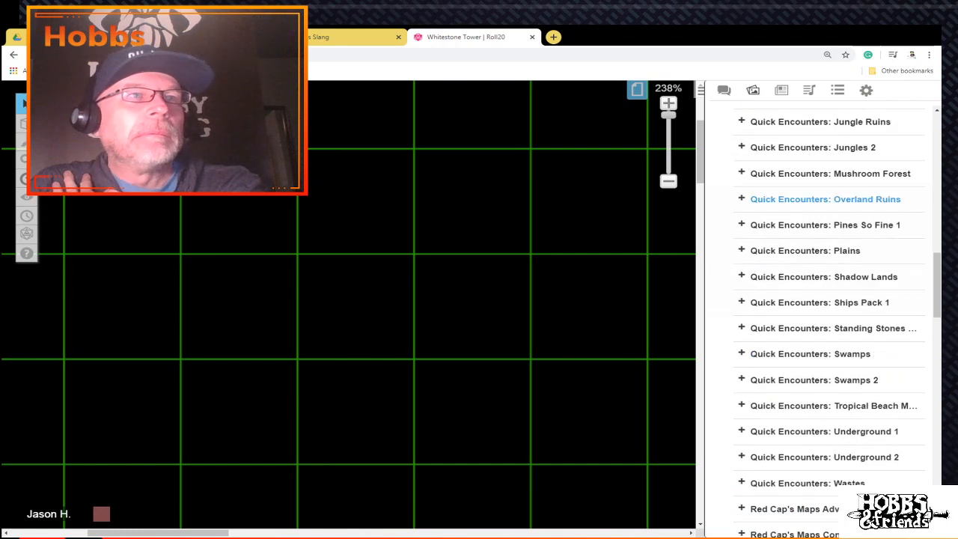
pyautogui.scroll(5, 807, 217)
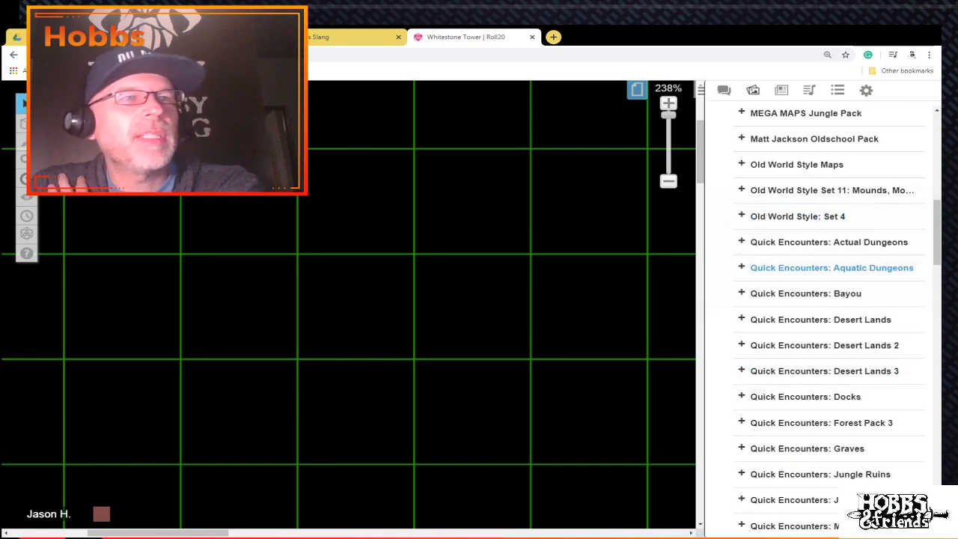
pyautogui.scroll(1, 830, 269)
pyautogui.scroll(2, 831, 295)
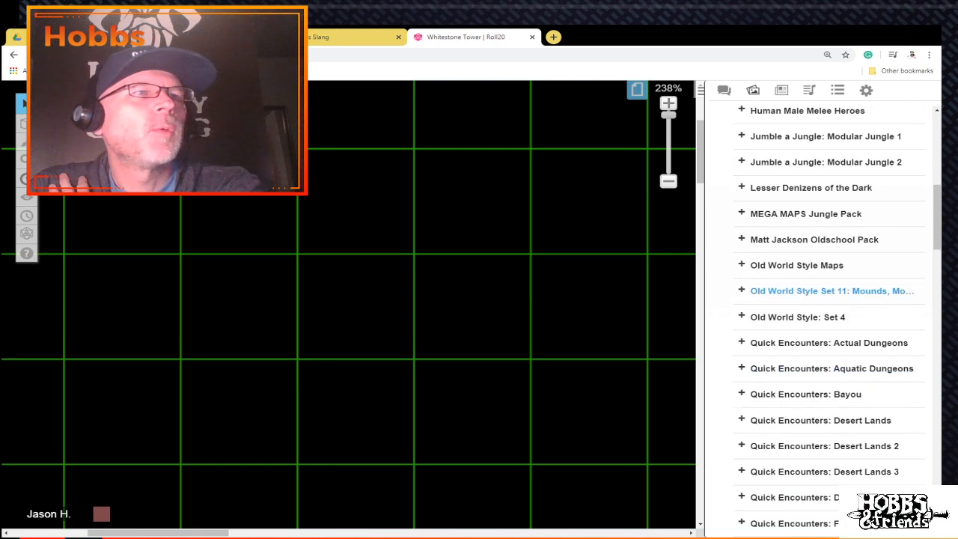
pyautogui.scroll(5, 831, 291)
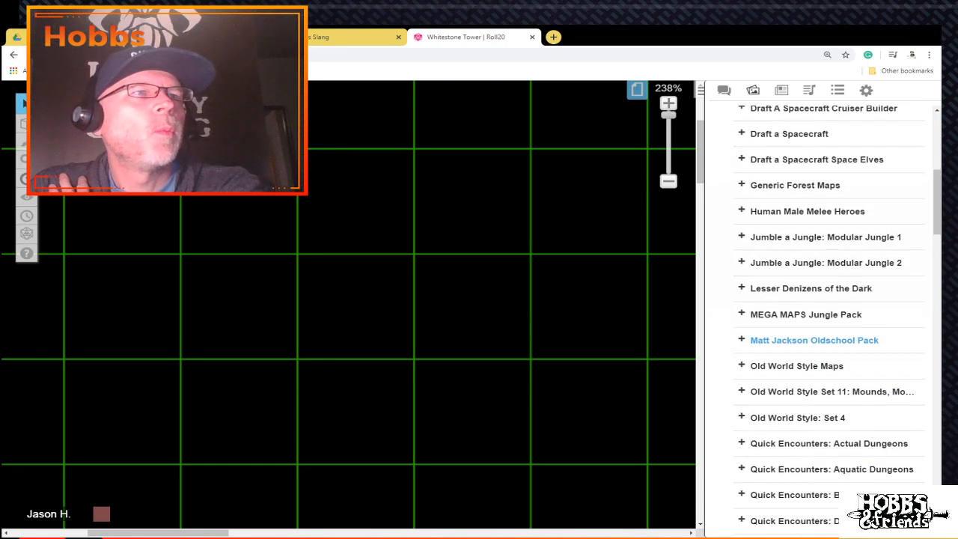
pyautogui.scroll(-2, 831, 289)
pyautogui.scroll(2, 830, 289)
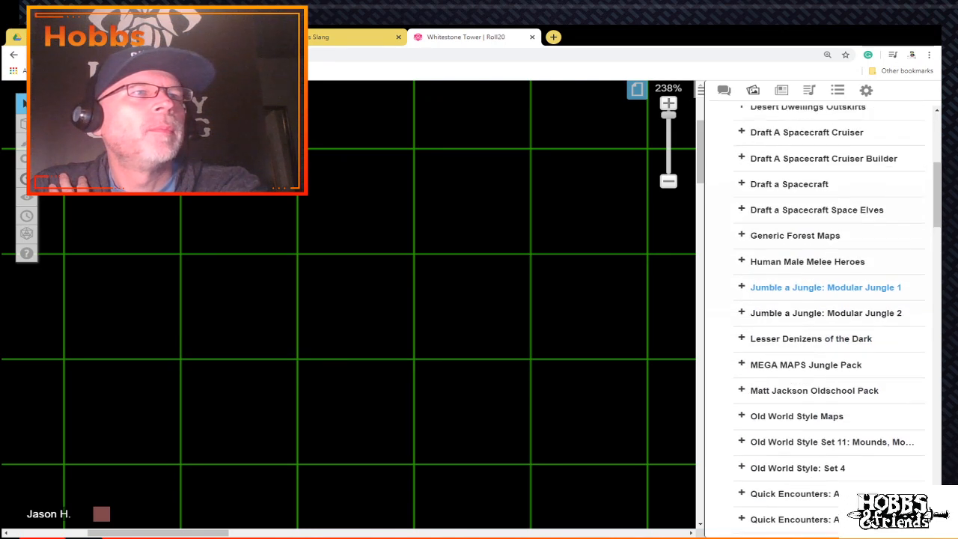
pyautogui.click(795, 234)
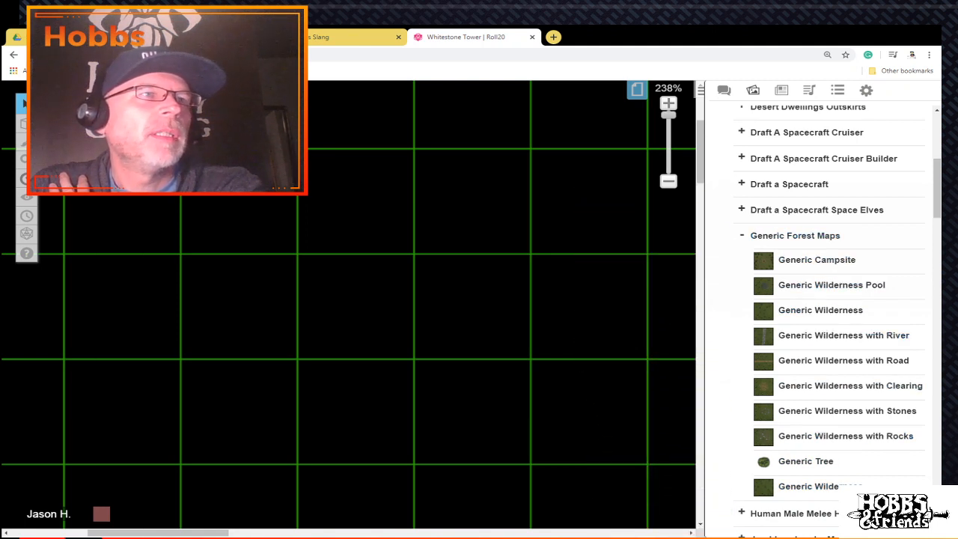
pyautogui.click(742, 236)
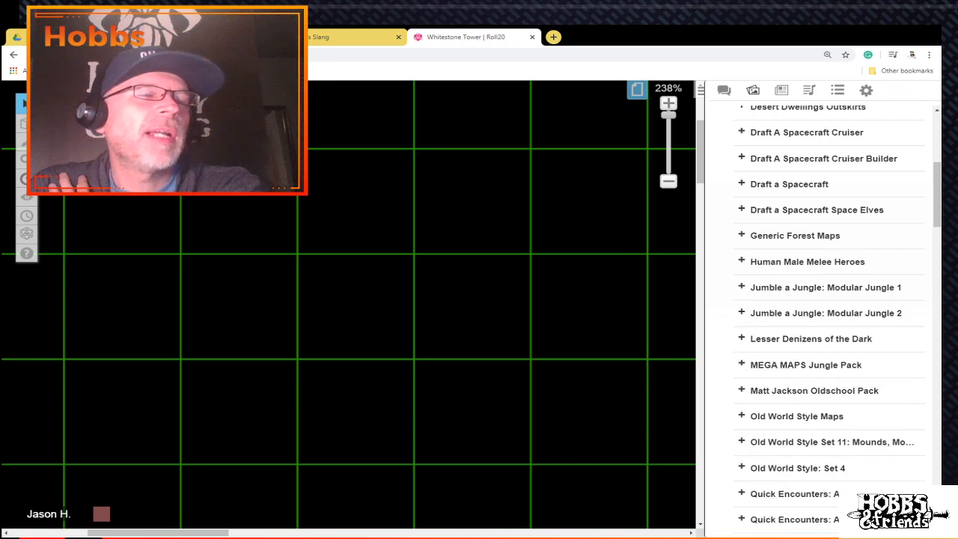
# Step: Review the purchased packs from the Jumble a Jungle sets down through Quick Encounters and Red Cap's Maps to the Save Vs. Cave sets
pyautogui.scroll(-1, 831, 322)
pyautogui.scroll(-3, 831, 322)
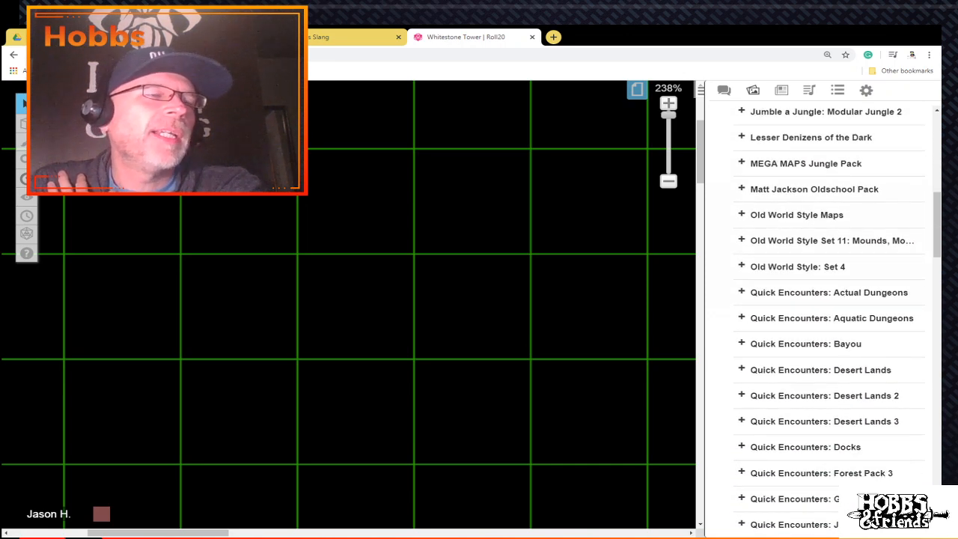
pyautogui.scroll(-1, 830, 322)
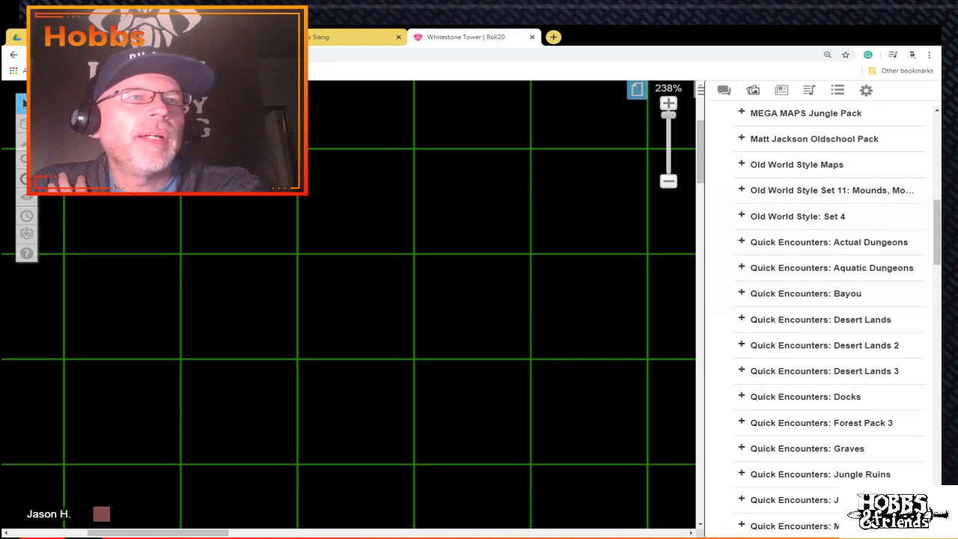
pyautogui.scroll(-2, 823, 244)
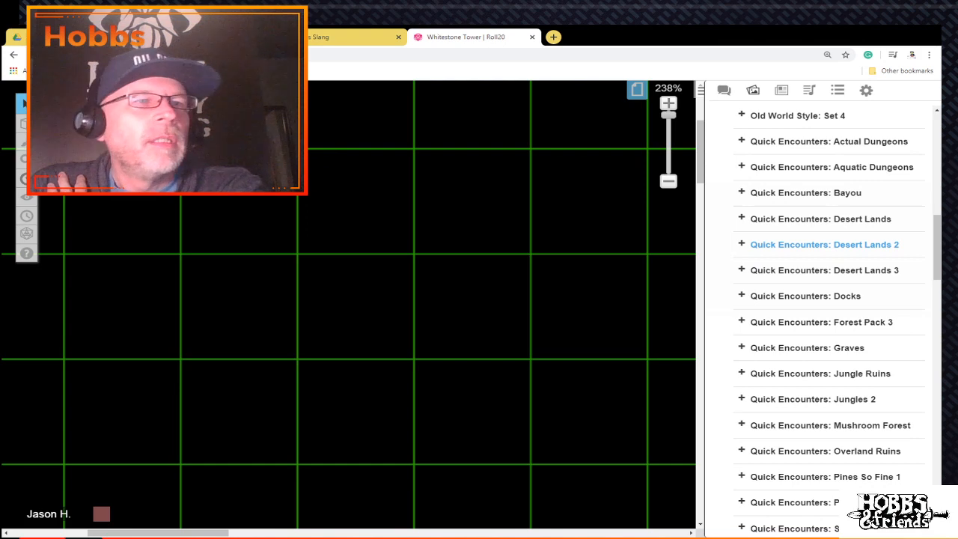
pyautogui.scroll(-3, 823, 247)
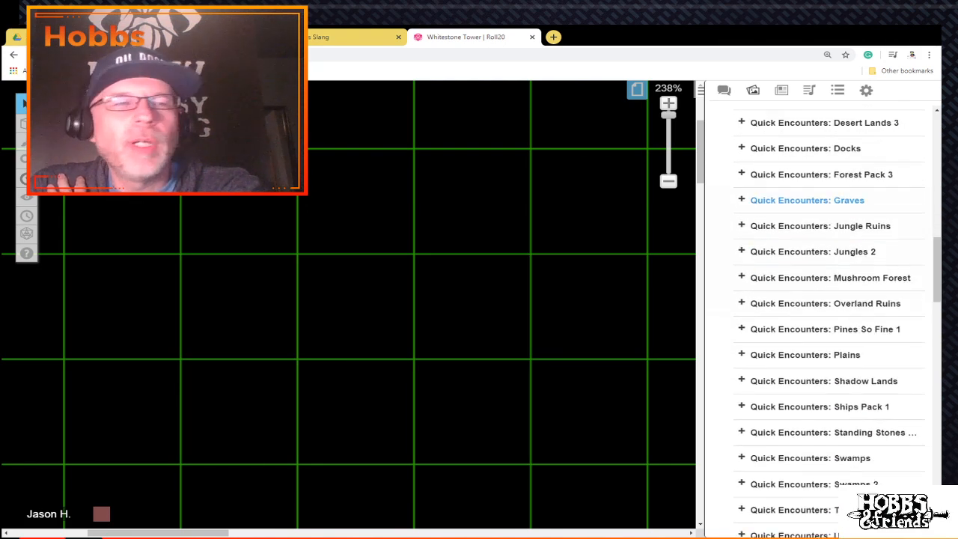
pyautogui.scroll(-4, 823, 238)
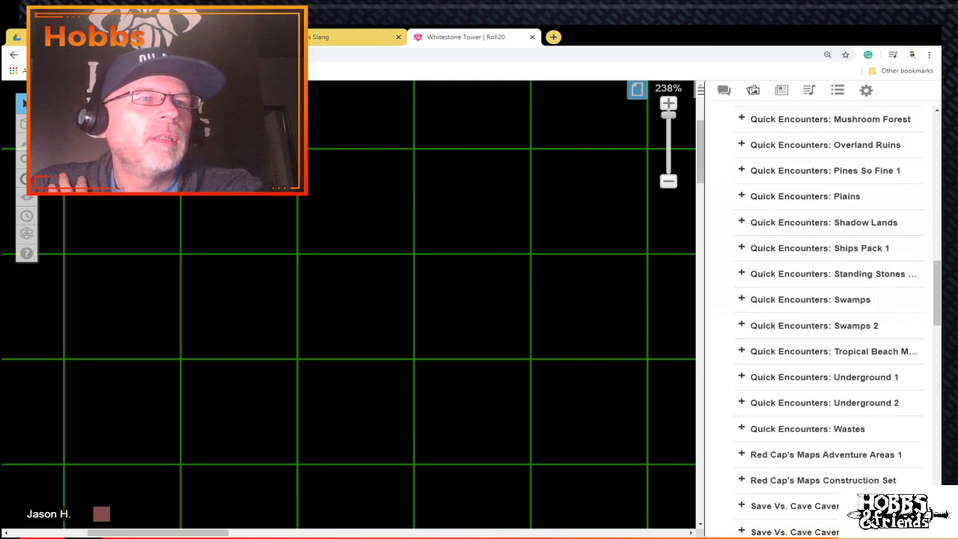
pyautogui.scroll(-4, 823, 182)
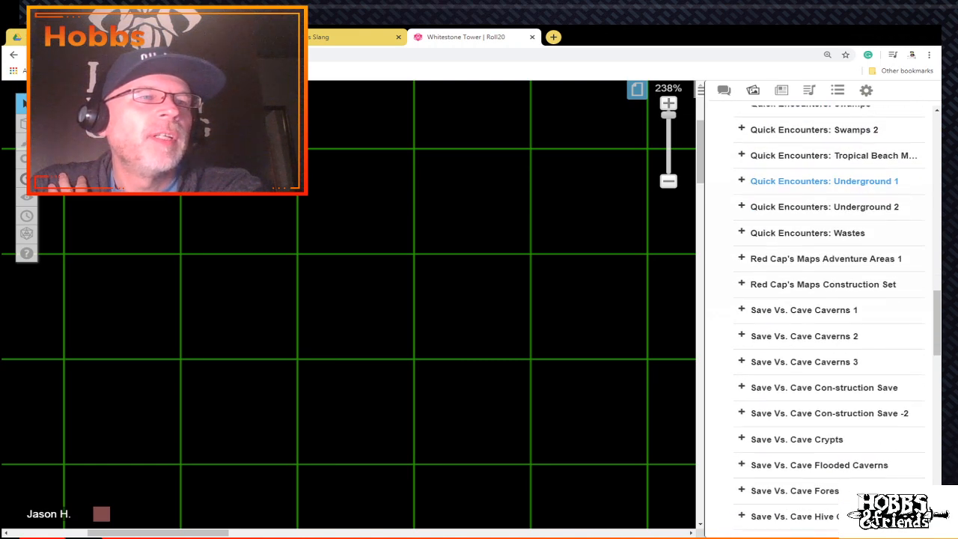
pyautogui.scroll(-2, 823, 181)
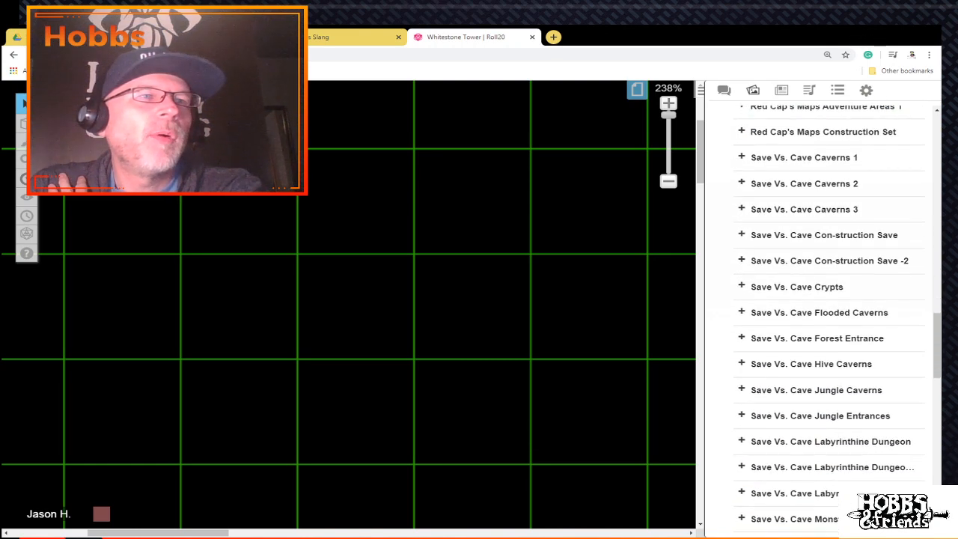
pyautogui.scroll(-1, 823, 315)
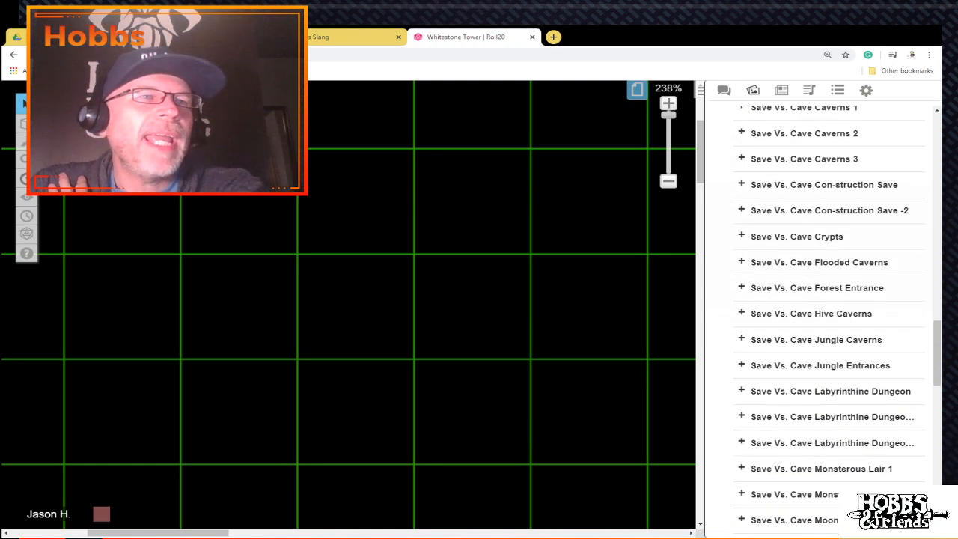
pyautogui.scroll(-1, 823, 314)
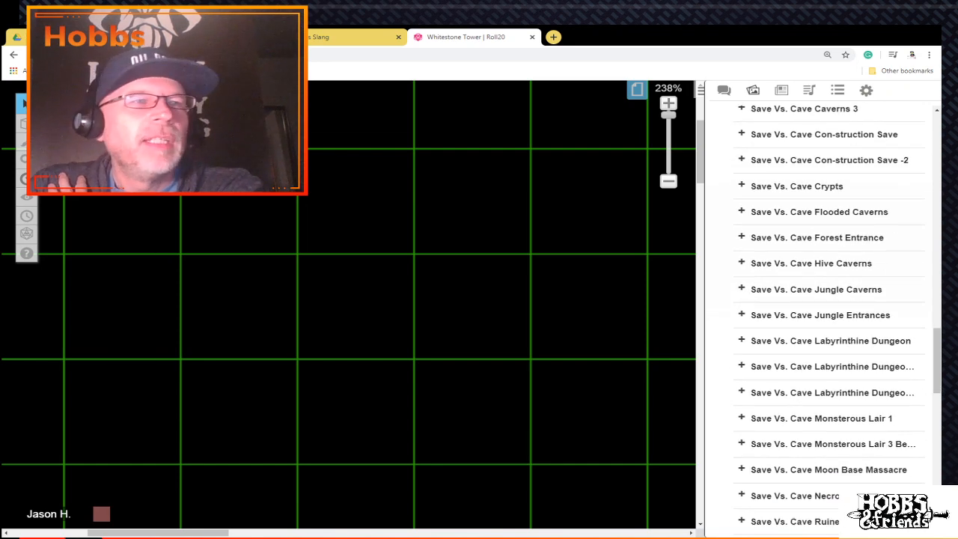
# Step: Find the Sidequest Battlemaps: Nature Builder set in the art library and expand its contents
pyautogui.scroll(-1, 823, 314)
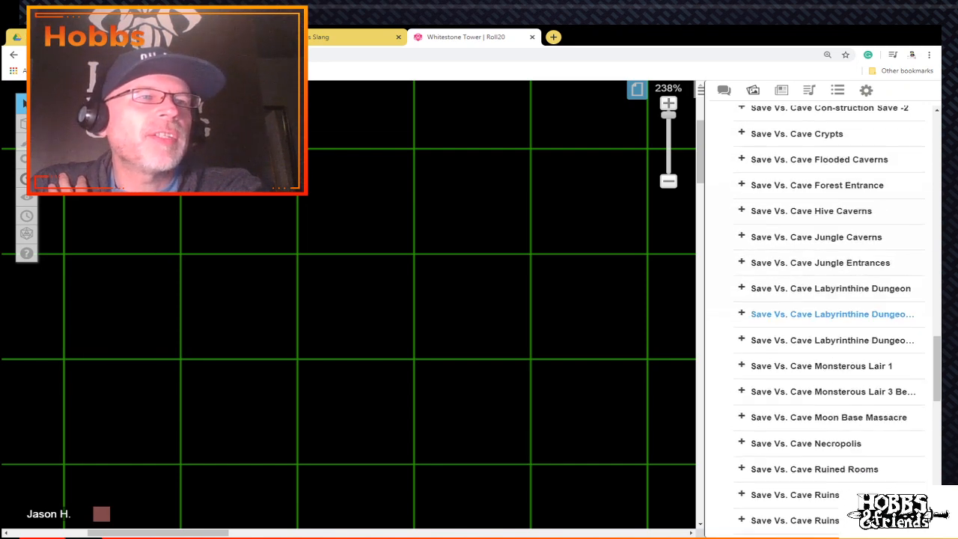
pyautogui.scroll(-3, 823, 318)
pyautogui.scroll(-1, 816, 321)
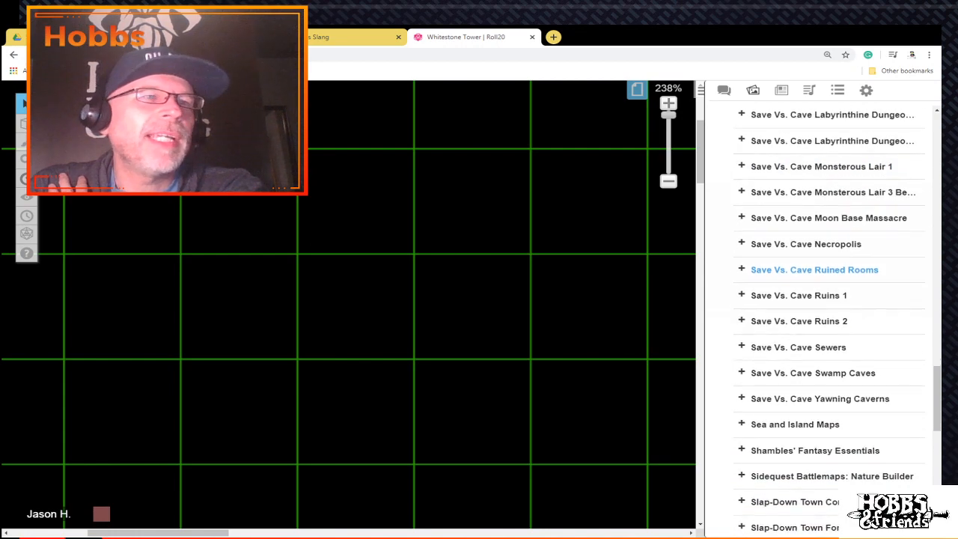
pyautogui.scroll(-1, 816, 320)
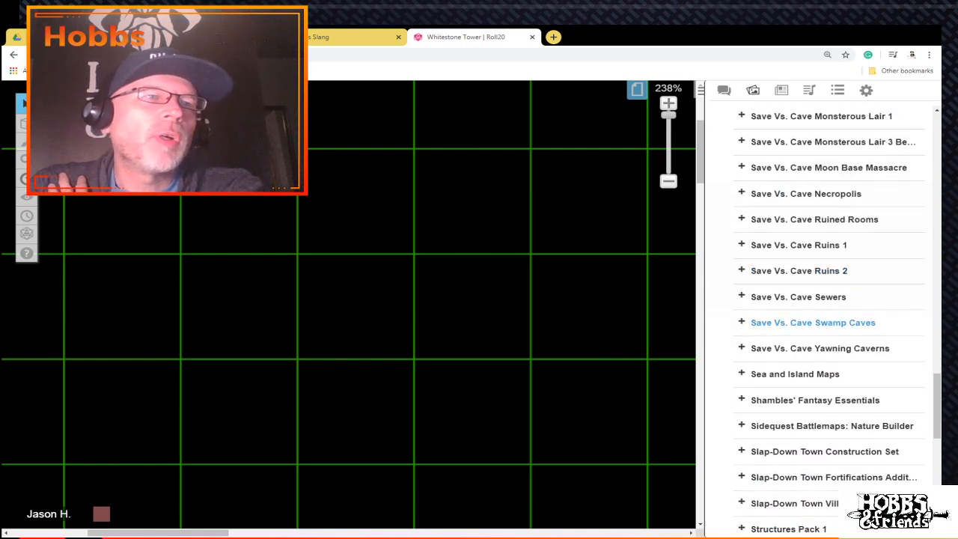
pyautogui.scroll(-2, 816, 322)
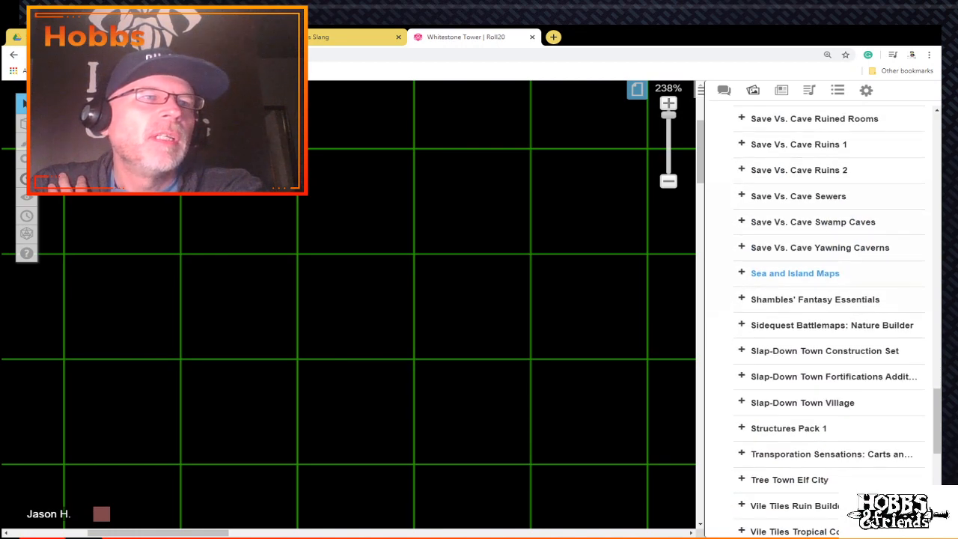
pyautogui.click(816, 324)
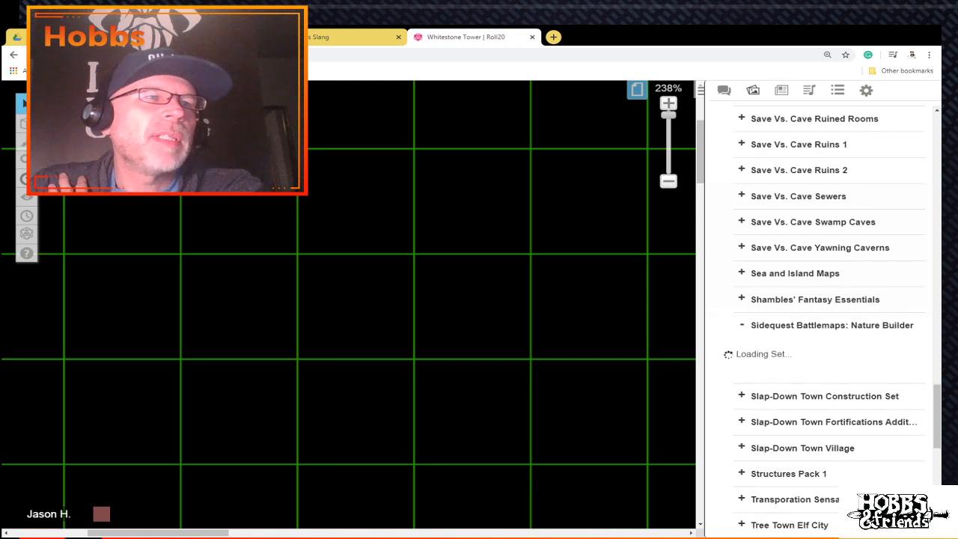
# Step: Look through the Nature Builder set's buildings, cliffs, paths, plants, rocks, terrain samples and trees, previewing some of the artwork
pyautogui.scroll(-3, 816, 299)
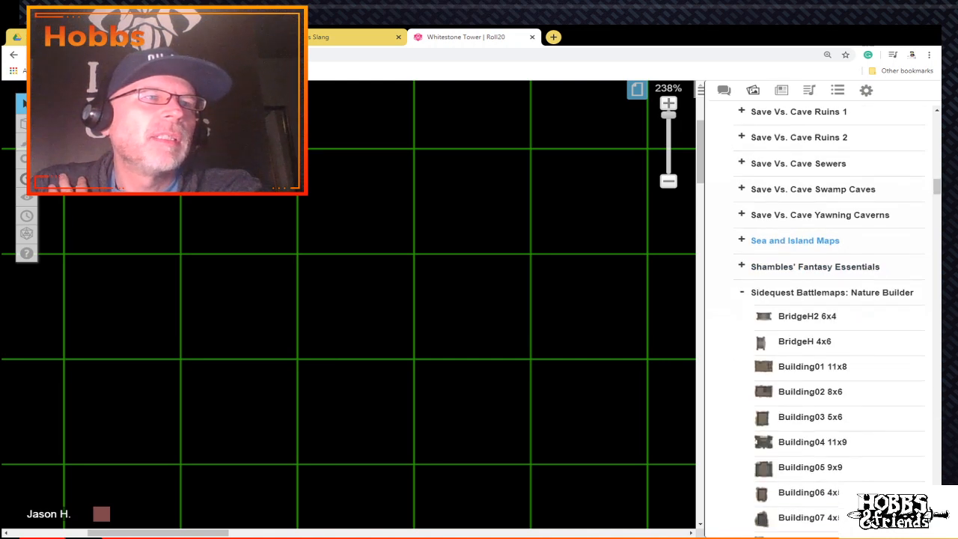
pyautogui.moveTo(805, 223); pyautogui.dragTo(681, 221)
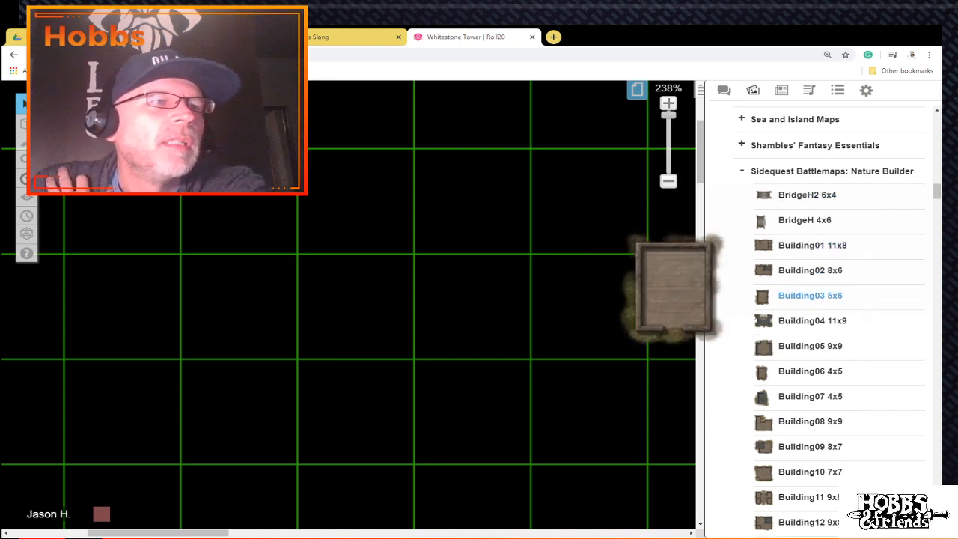
pyautogui.scroll(-5, 809, 297)
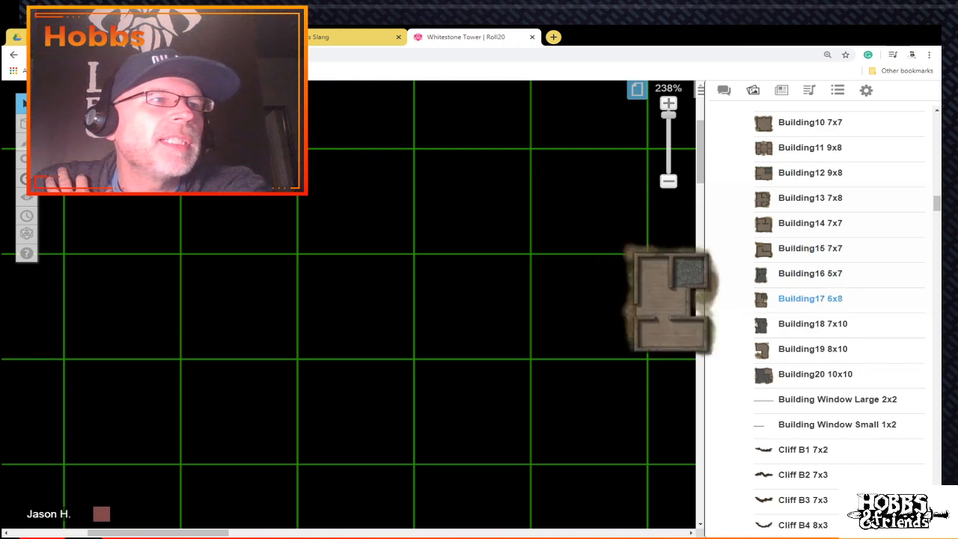
pyautogui.scroll(-2, 823, 303)
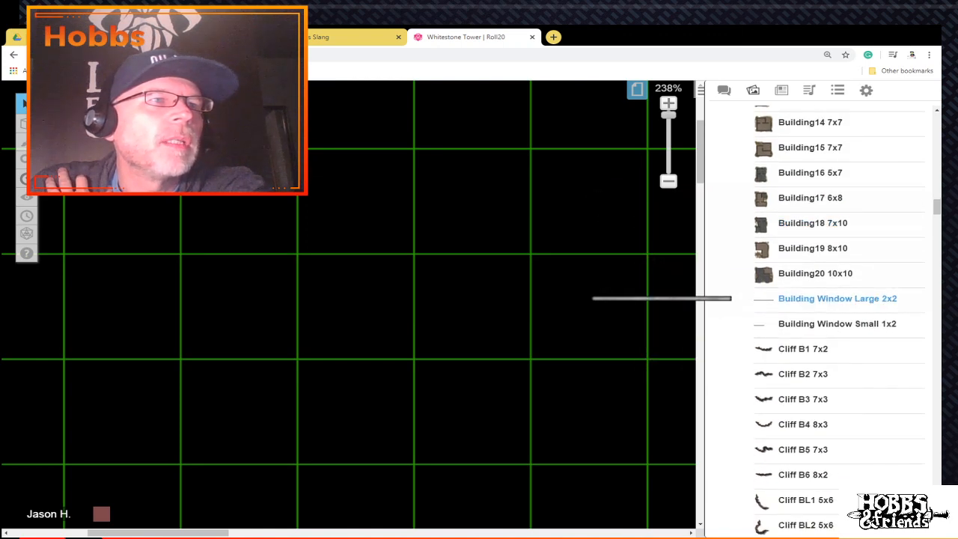
pyautogui.scroll(-8, 823, 306)
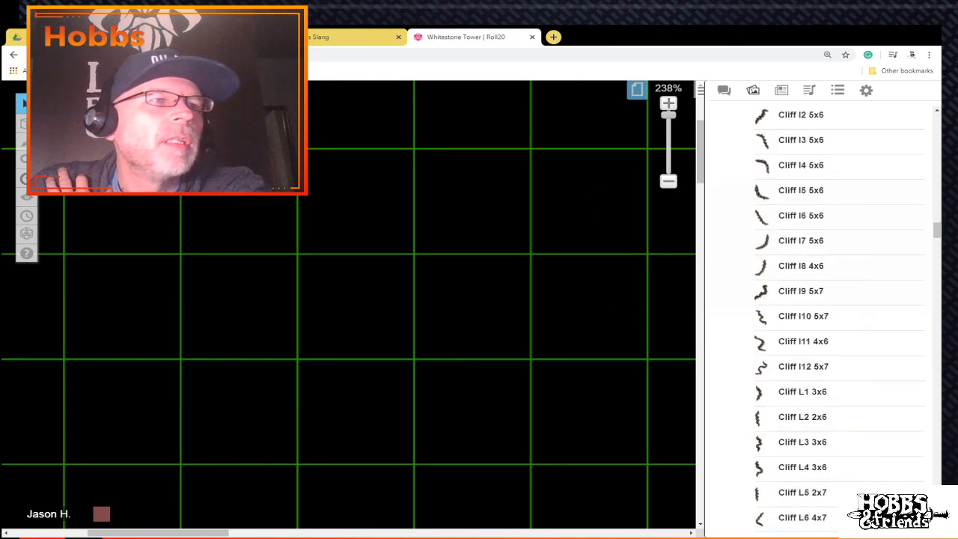
pyautogui.scroll(-20, 823, 307)
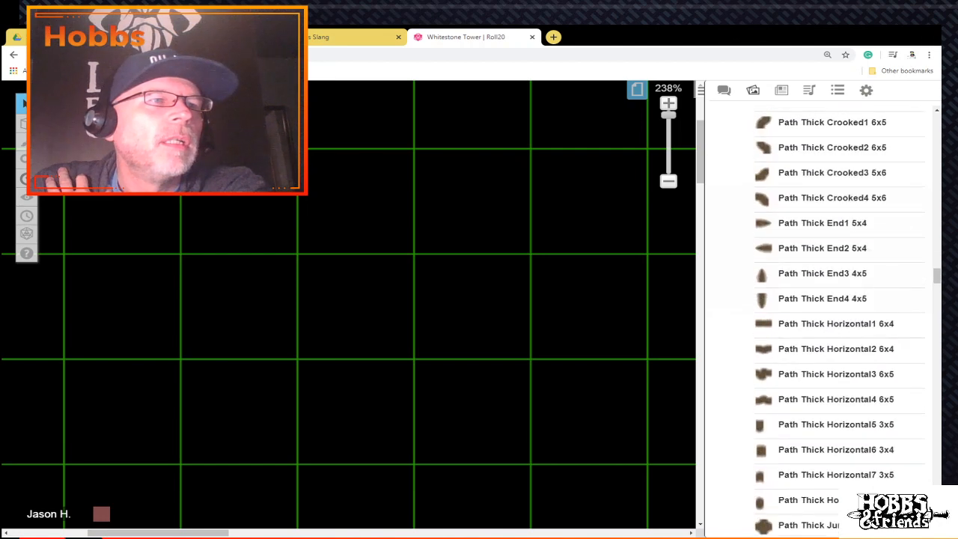
pyautogui.scroll(-5, 823, 306)
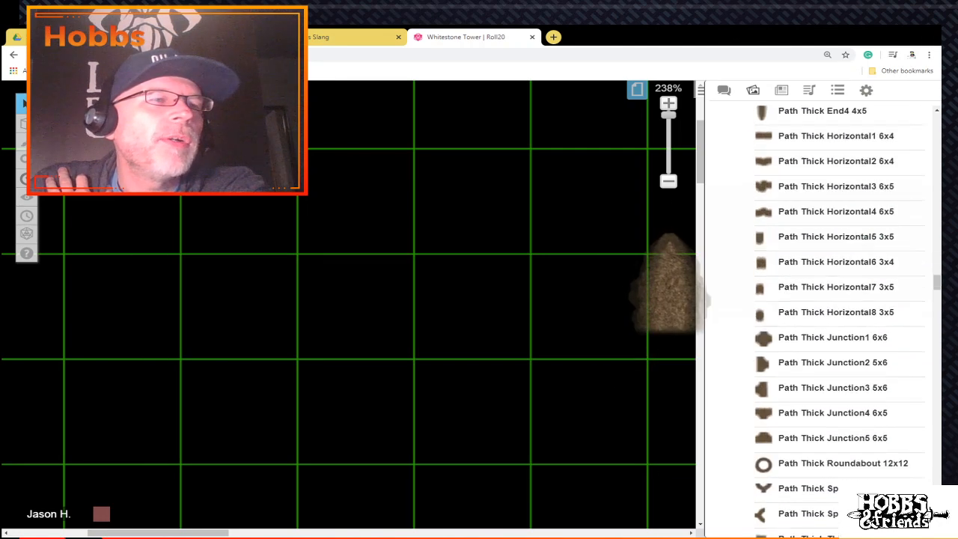
pyautogui.scroll(-10, 824, 307)
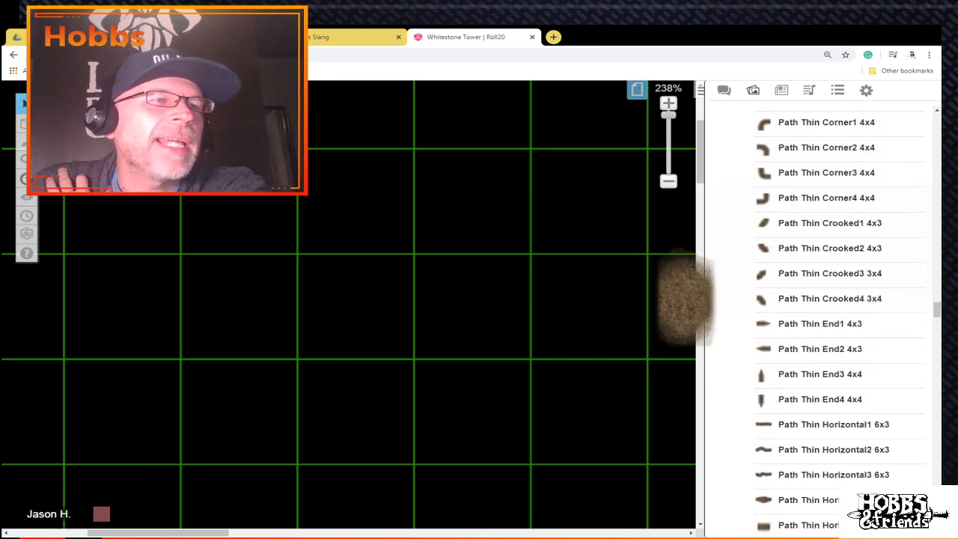
pyautogui.scroll(-18, 824, 307)
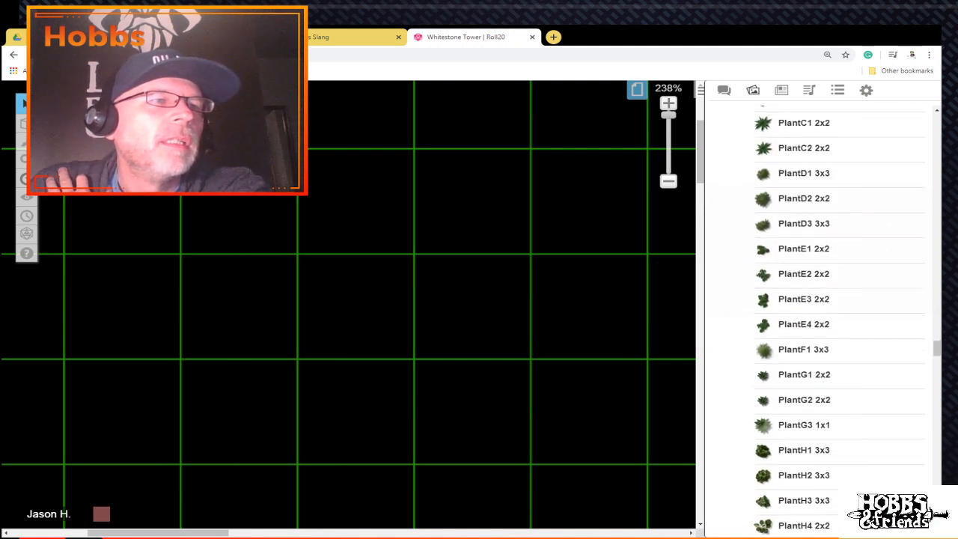
pyautogui.scroll(-16, 823, 307)
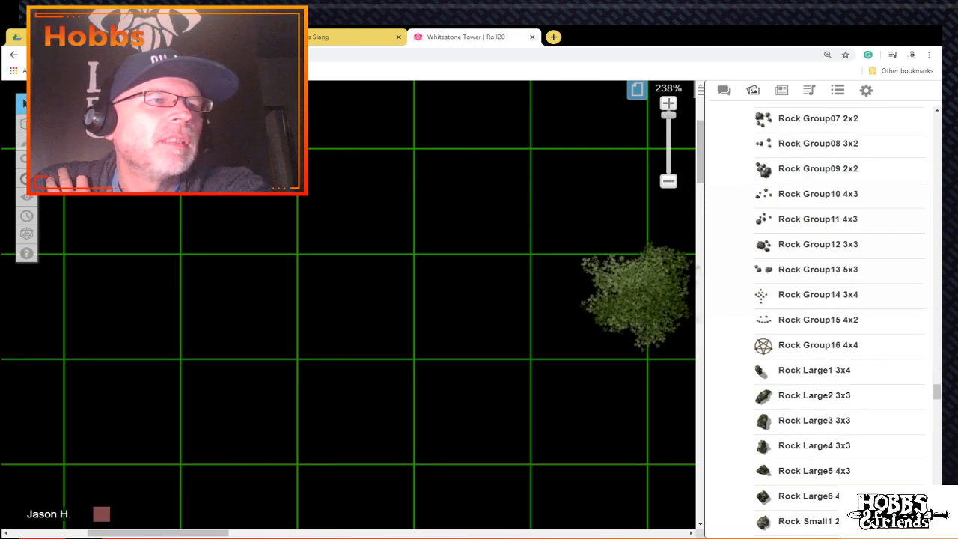
pyautogui.scroll(2, 818, 323)
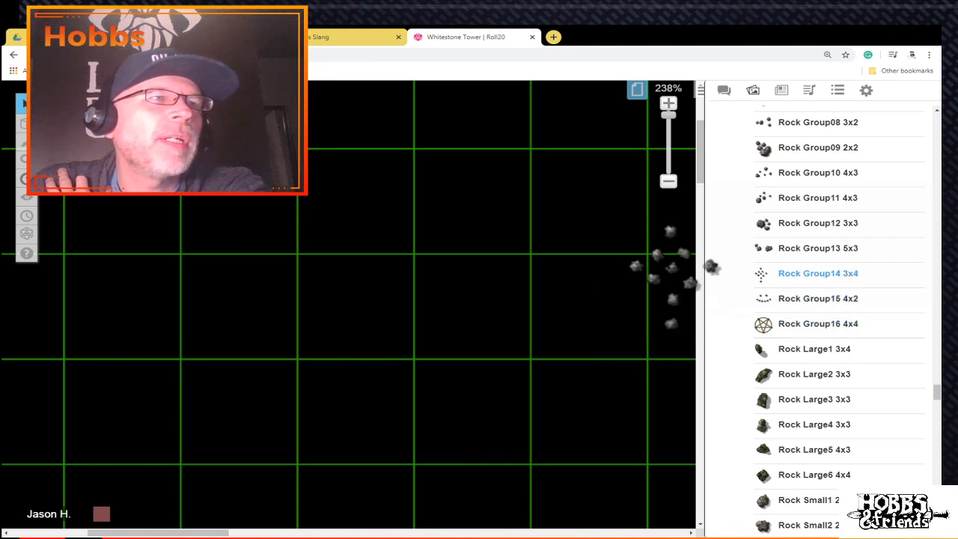
pyautogui.scroll(-7, 818, 323)
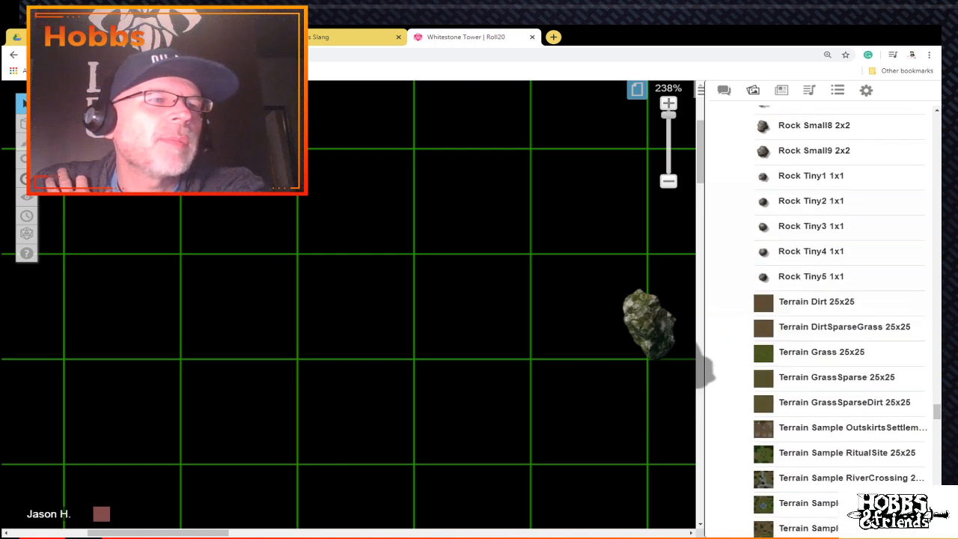
pyautogui.scroll(-2, 823, 349)
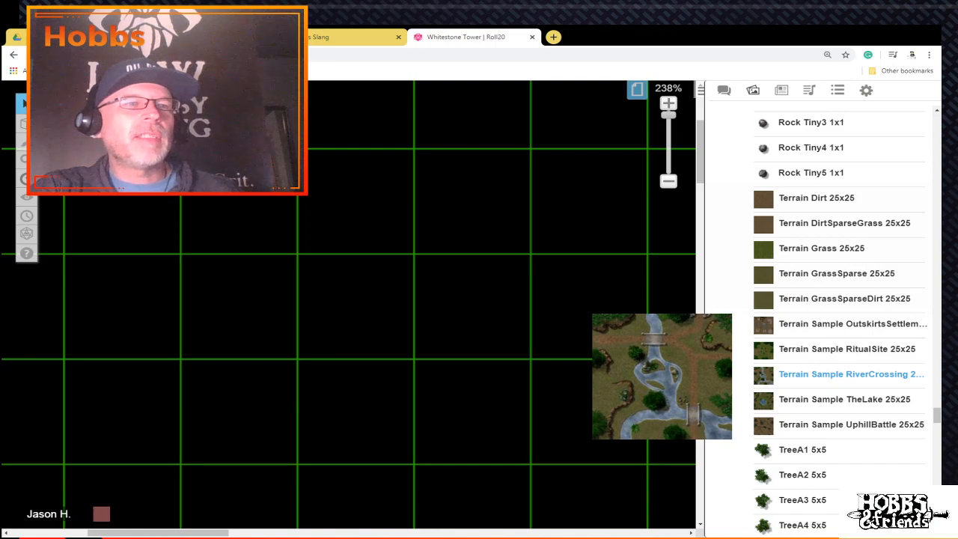
pyautogui.scroll(-15, 838, 322)
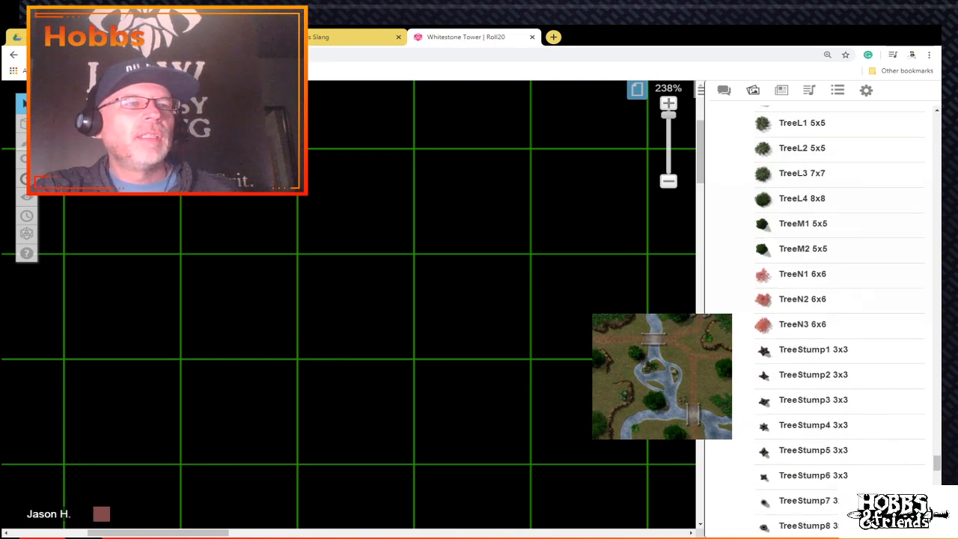
pyautogui.scroll(-20, 838, 322)
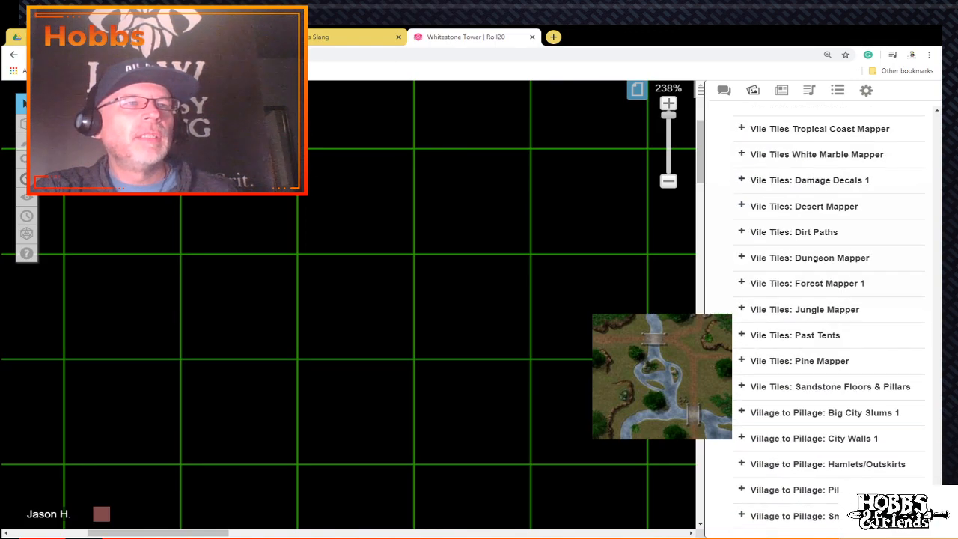
# Step: Place the Terrain Sample RiverCrossing map from the Nature Builder set on the empty page
pyautogui.scroll(20, 823, 322)
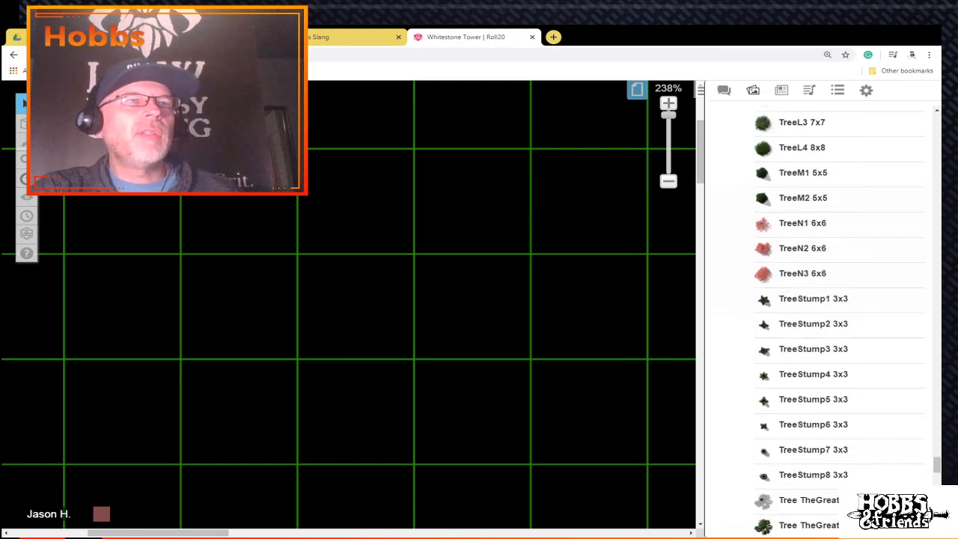
pyautogui.scroll(12, 838, 322)
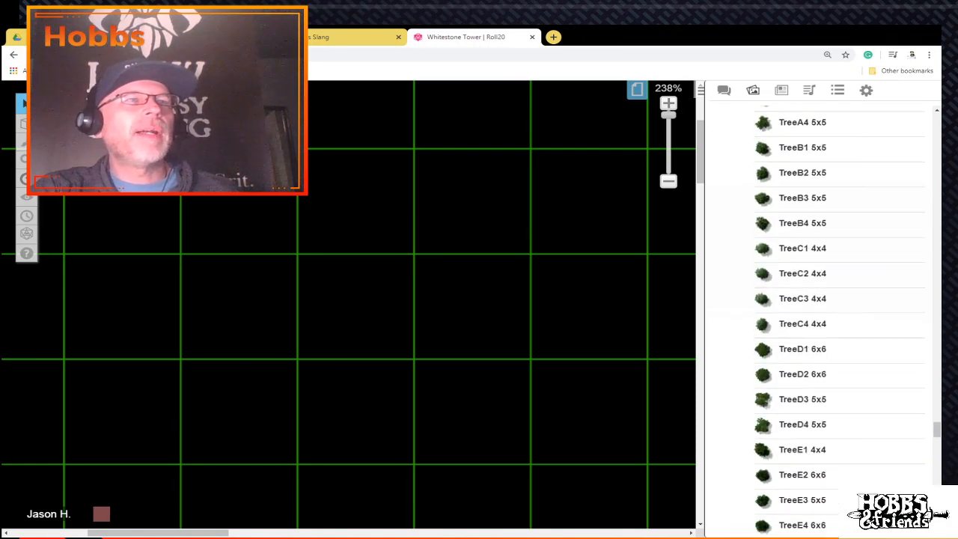
pyautogui.scroll(7, 844, 374)
pyautogui.scroll(-3, 845, 374)
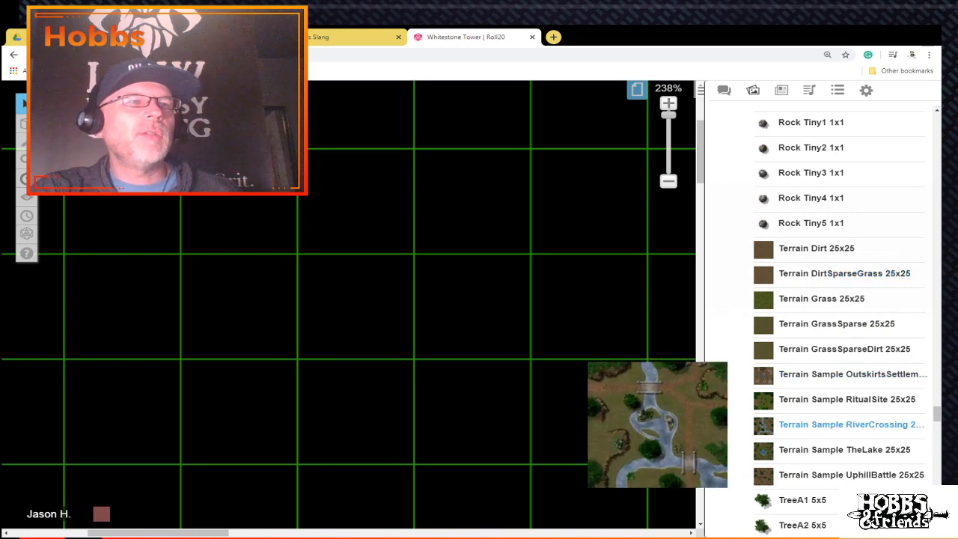
pyautogui.moveTo(846, 424); pyautogui.dragTo(356, 202)
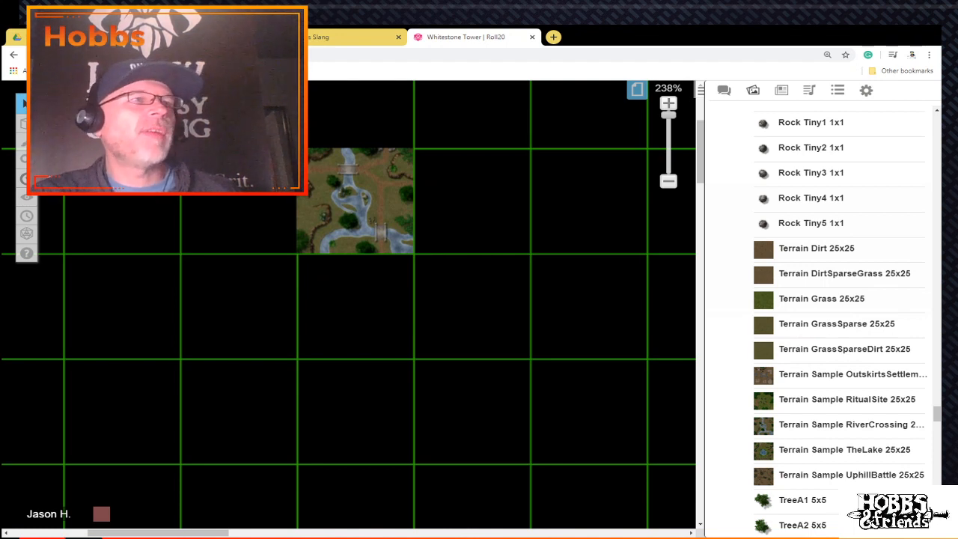
# Step: Enlarge the placed RiverCrossing map to about 14 by 14 grid squares, with its upper-left corner at the page's upper-left corner
pyautogui.click(668, 181)
pyautogui.click(669, 181)
pyautogui.click(668, 182)
pyautogui.click(668, 181)
pyautogui.click(668, 181)
pyautogui.click(669, 181)
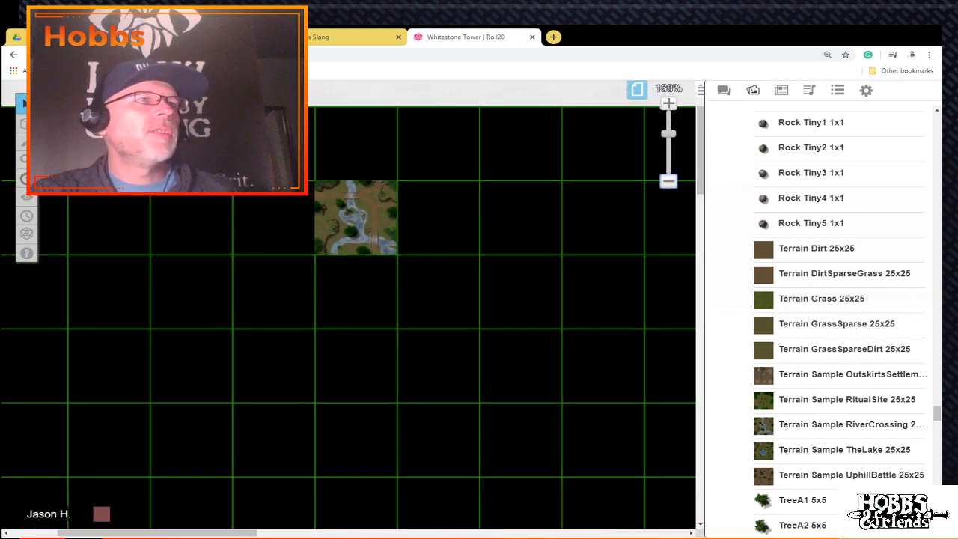
pyautogui.click(669, 181)
pyautogui.moveTo(669, 137); pyautogui.dragTo(669, 162)
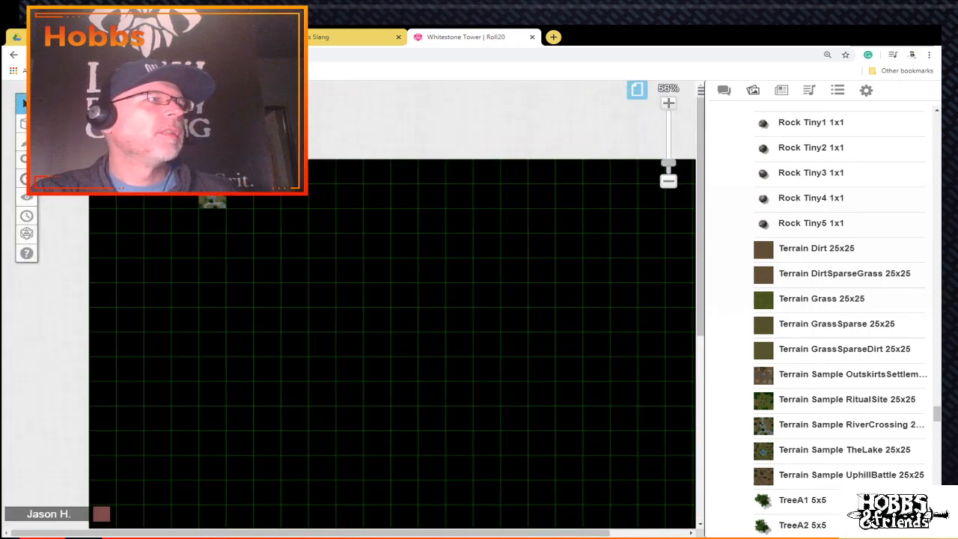
pyautogui.click(213, 201)
pyautogui.moveTo(228, 209); pyautogui.dragTo(556, 505)
pyautogui.moveTo(199, 183); pyautogui.dragTo(171, 158)
pyautogui.moveTo(299, 292); pyautogui.dragTo(218, 295)
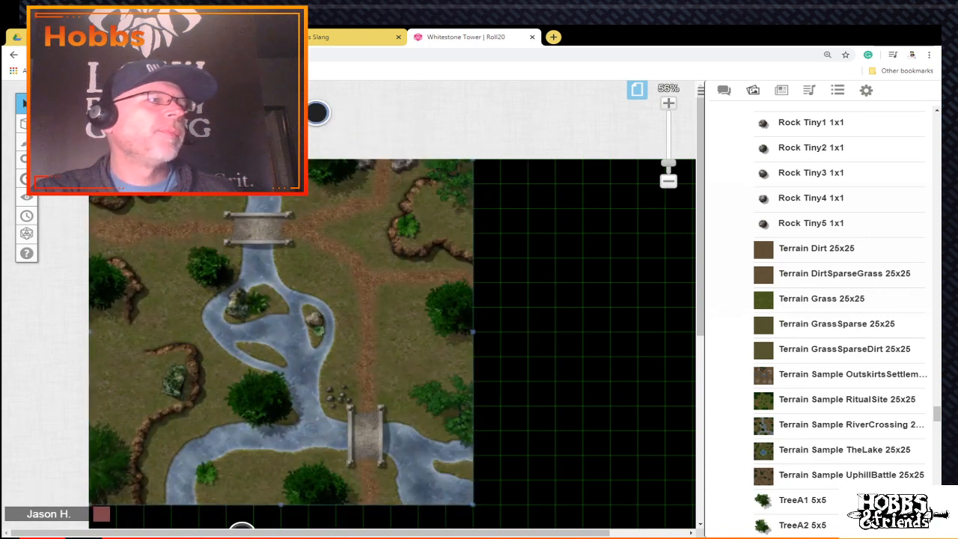
# Step: Enlarge the RiverCrossing map further to about 21 by 21 grid squares, keeping it at the page's upper-left corner
pyautogui.scroll(-4, 218, 294)
pyautogui.moveTo(473, 328); pyautogui.dragTo(666, 499)
pyautogui.scroll(-3, 665, 500)
pyautogui.hscroll(4, 345, 285)
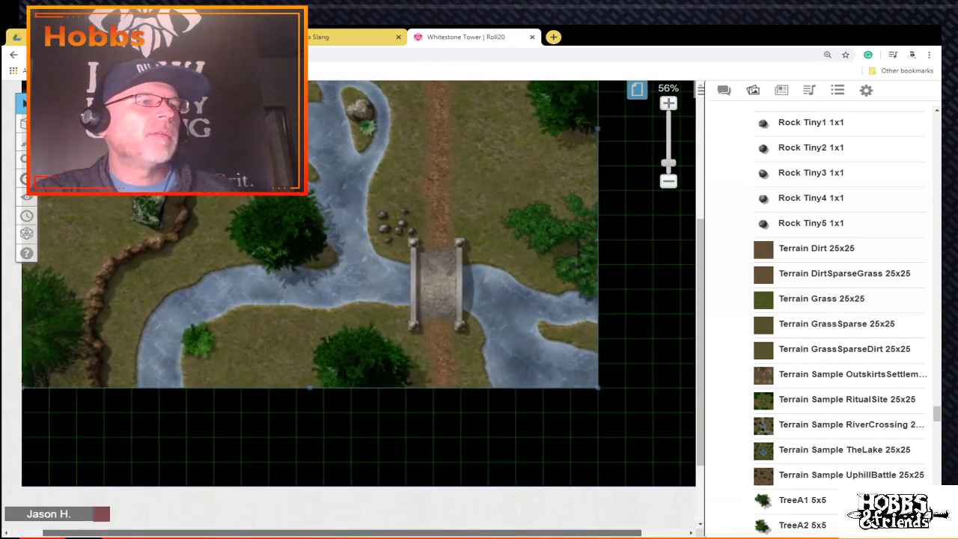
# Step: Center the RiverCrossing map on the page, leaving about two empty grid squares along each side
pyautogui.moveTo(344, 285); pyautogui.dragTo(399, 334)
pyautogui.scroll(3, 399, 334)
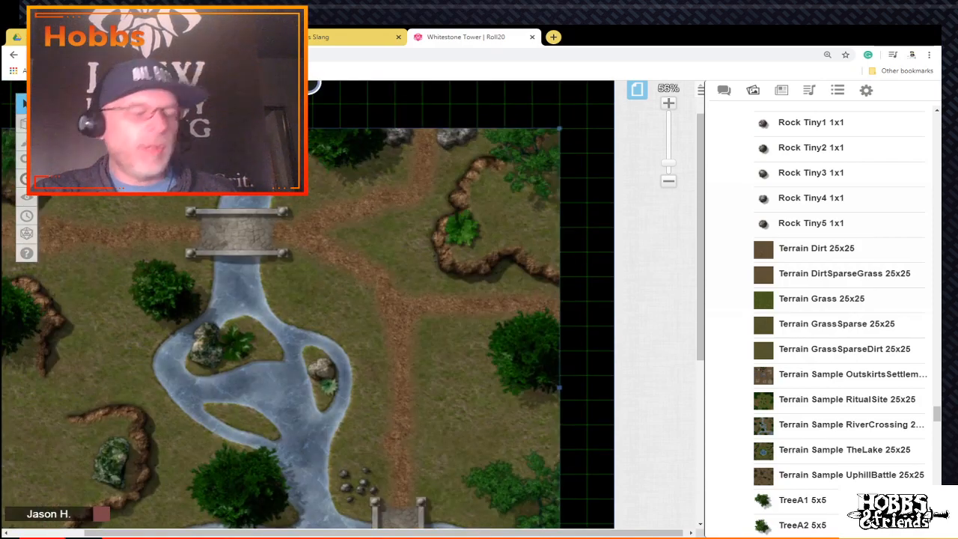
pyautogui.scroll(-2, 307, 305)
pyautogui.scroll(4, 310, 162)
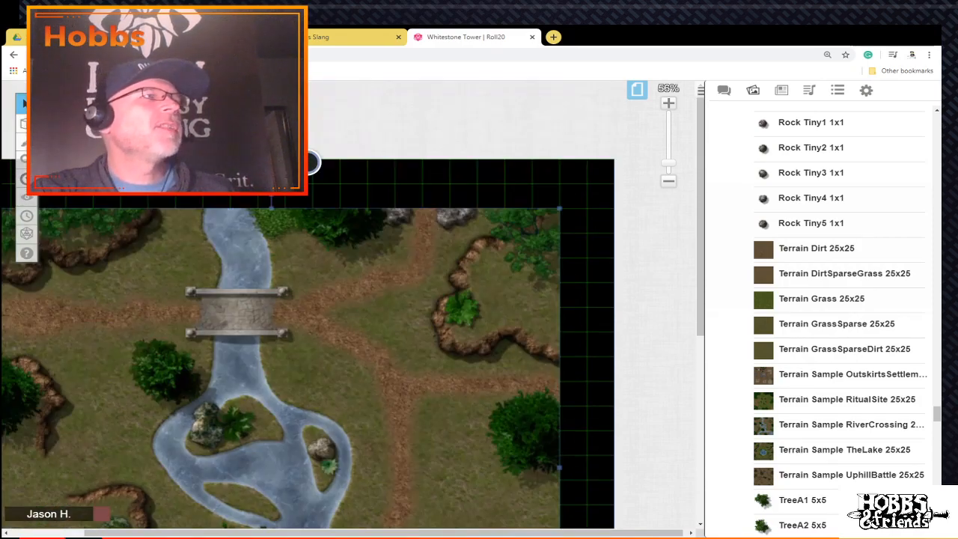
# Step: Rotate the RiverCrossing map 180 degrees in two clockwise quarter turns and examine the turned map
pyautogui.moveTo(271, 196); pyautogui.dragTo(573, 465)
pyautogui.scroll(-3, 567, 290)
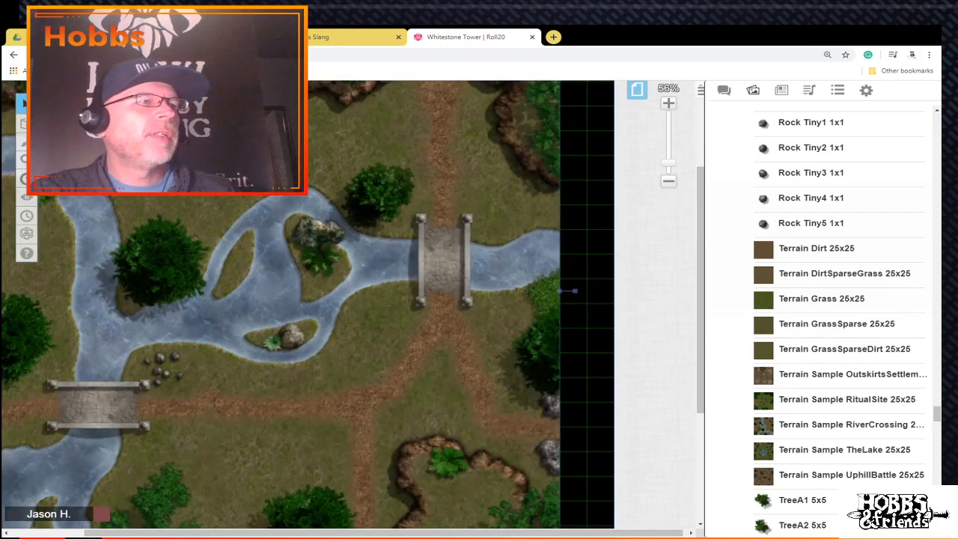
pyautogui.moveTo(574, 290); pyautogui.dragTo(279, 520)
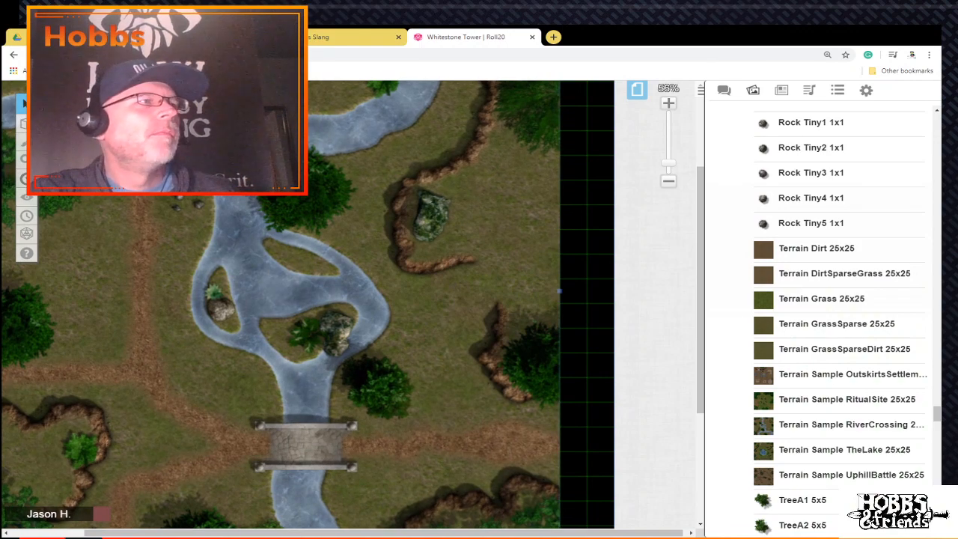
pyautogui.scroll(-4, 307, 299)
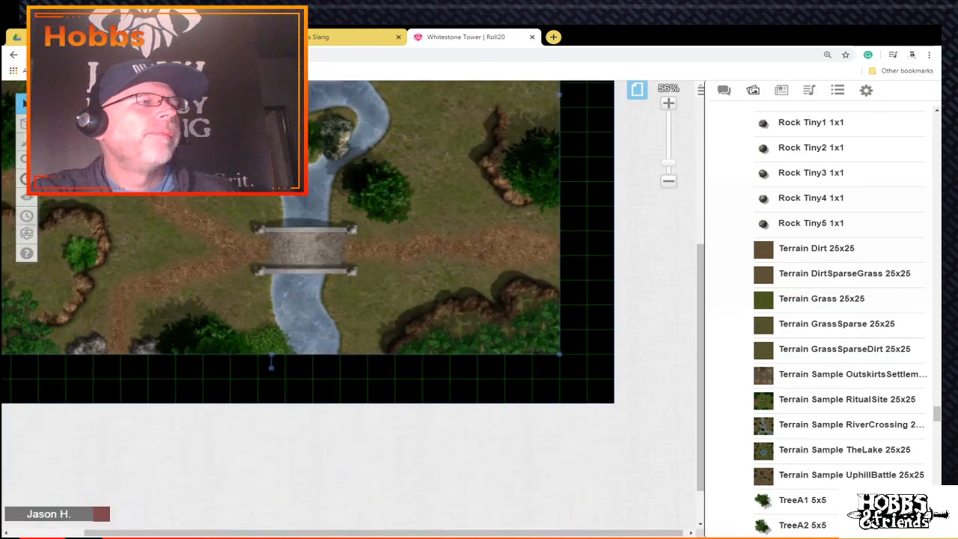
pyautogui.scroll(2, 306, 284)
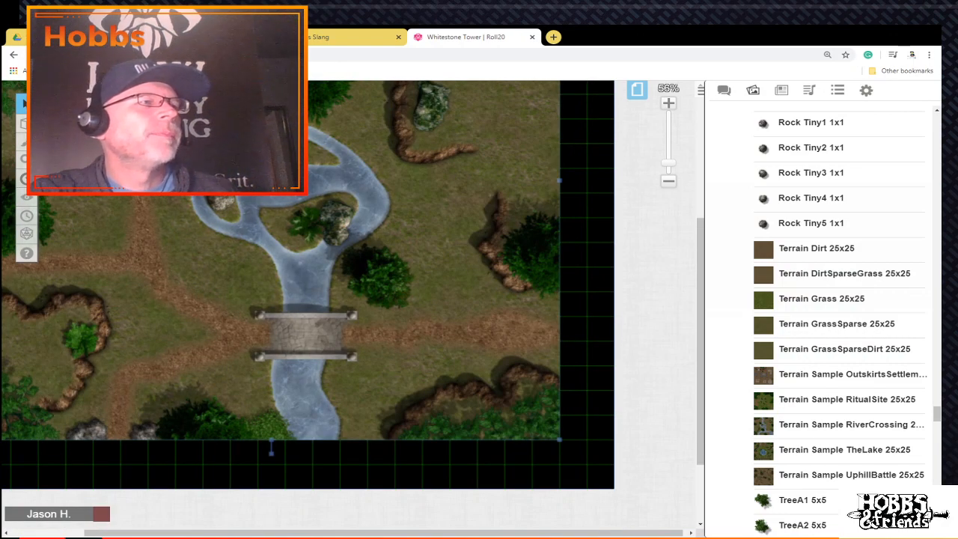
pyautogui.scroll(4, 271, 448)
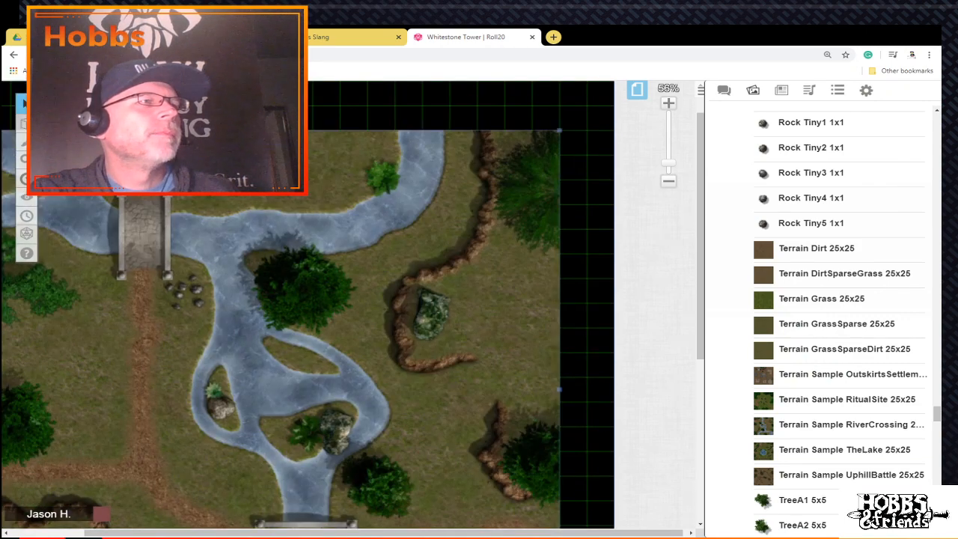
# Step: Examine the turned RiverCrossing map along its full height, from the upper river bend to the lower bridge
pyautogui.scroll(-3, 307, 299)
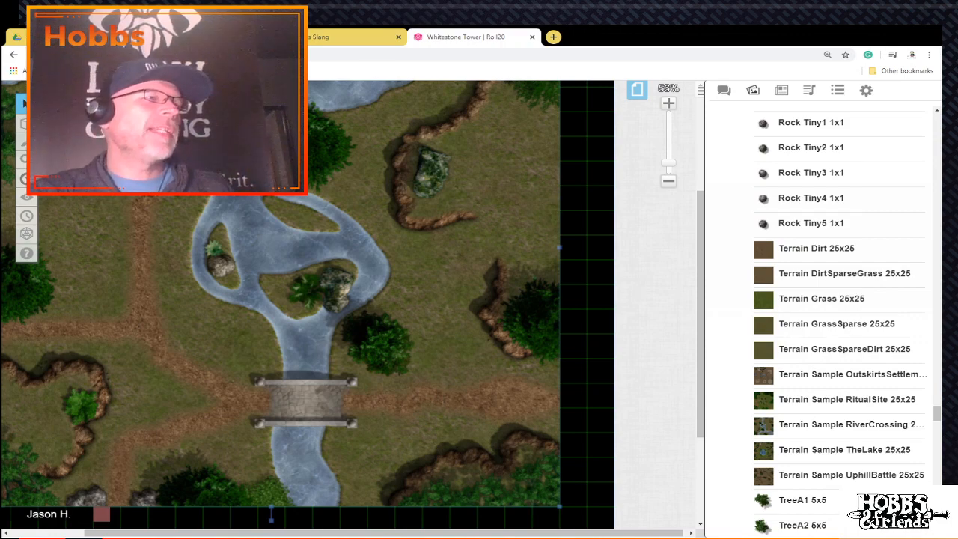
pyautogui.scroll(3, 307, 299)
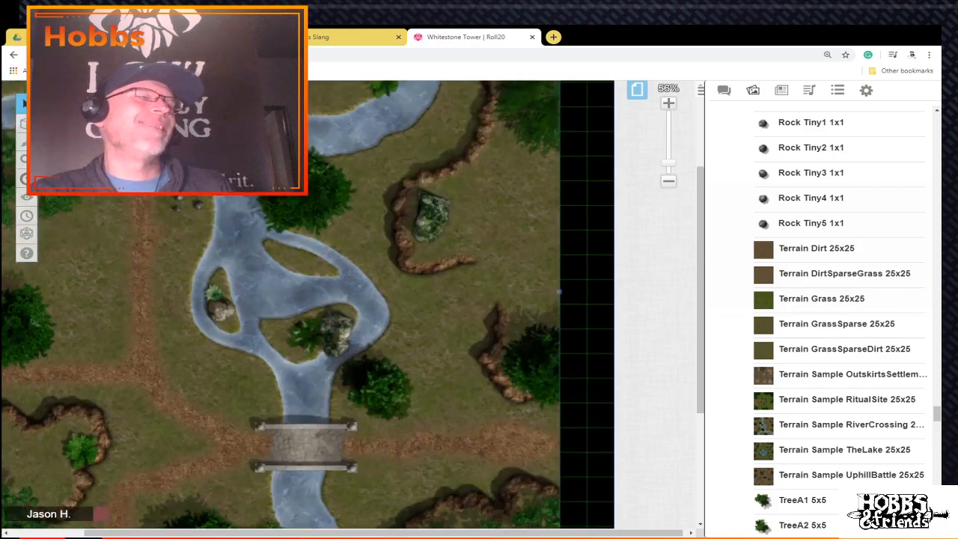
pyautogui.scroll(1, 360, 314)
pyautogui.scroll(-2, 359, 315)
pyautogui.scroll(2, 359, 314)
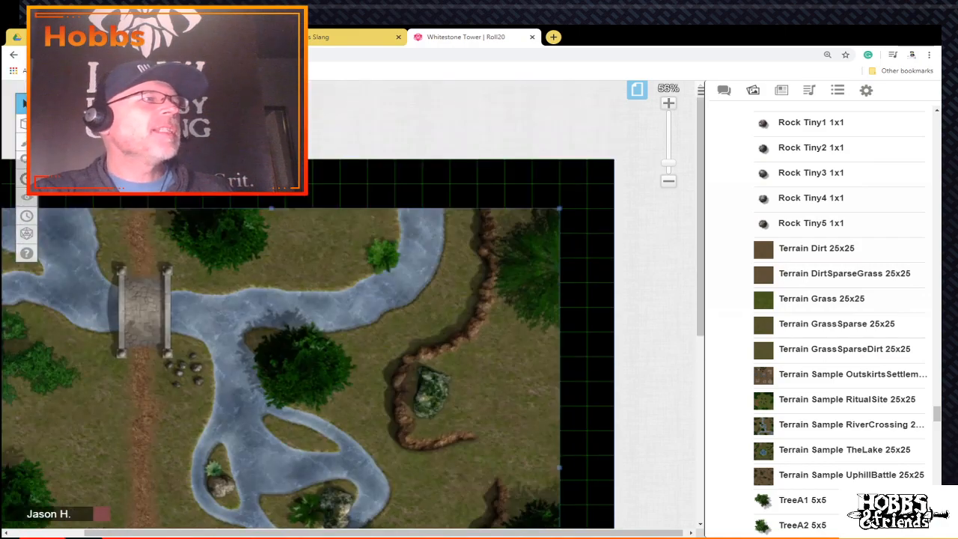
pyautogui.scroll(-5, 359, 314)
pyautogui.scroll(1, 360, 314)
pyautogui.scroll(-1, 360, 314)
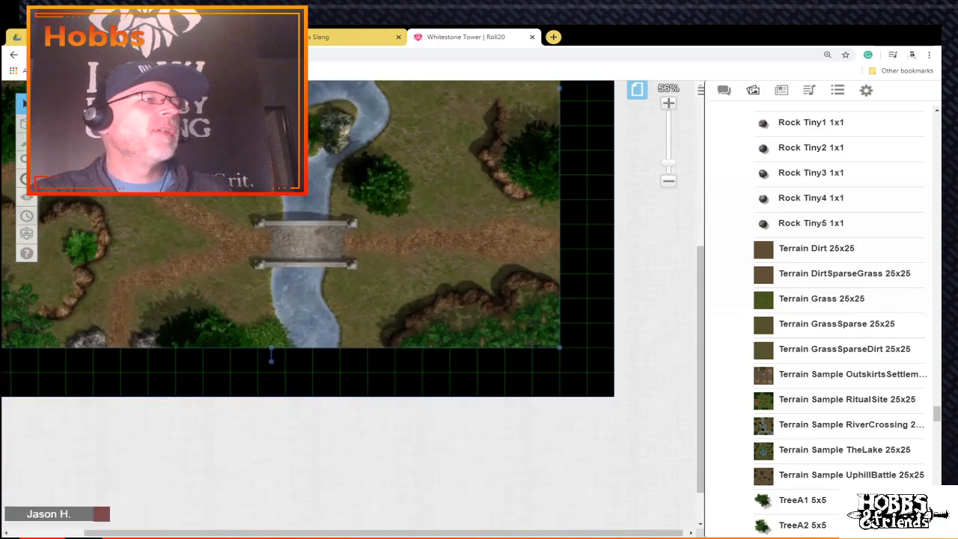
# Step: Rotate the RiverCrossing map freely through intermediate angles to a full half turn and inspect it from edge to edge
pyautogui.moveTo(271, 359); pyautogui.dragTo(484, 280)
pyautogui.scroll(3, 307, 299)
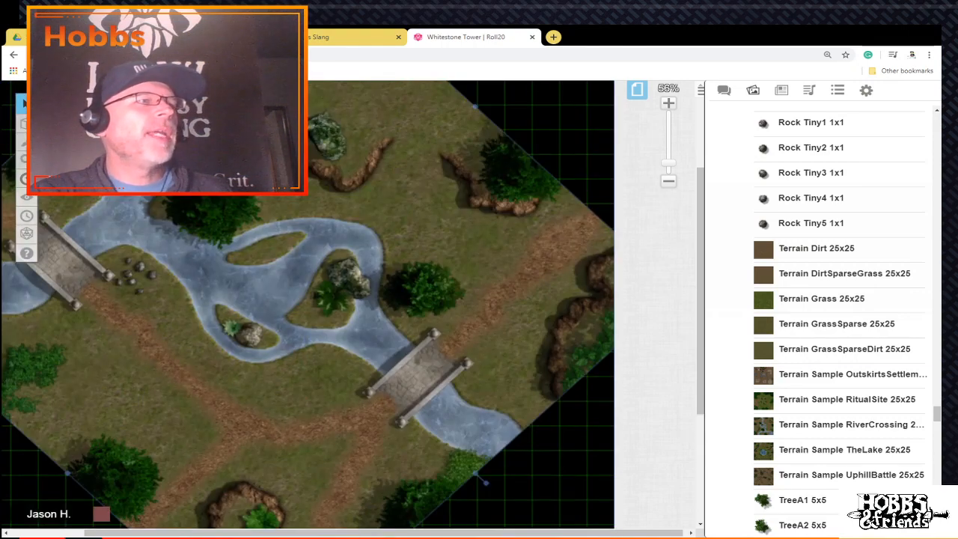
pyautogui.moveTo(485, 483); pyautogui.dragTo(456, 82)
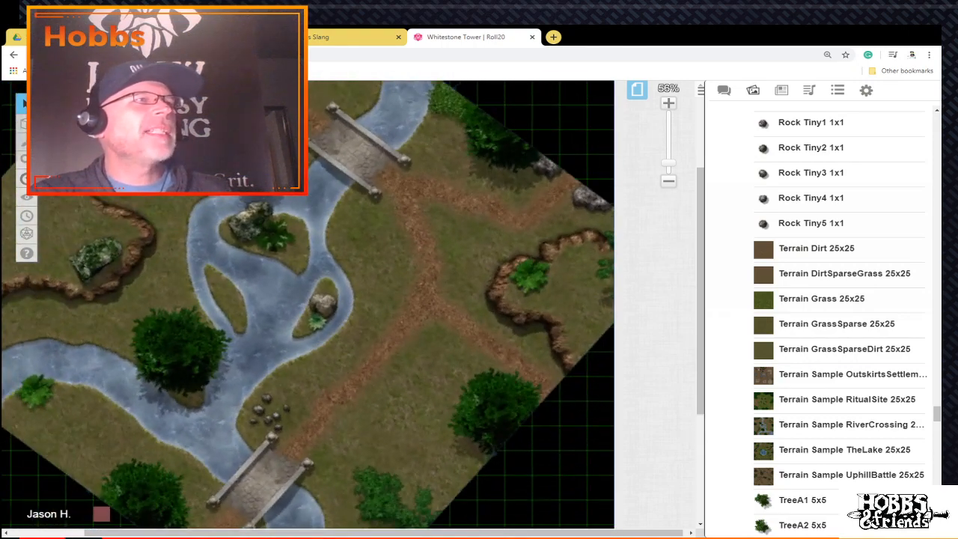
pyautogui.scroll(1, 471, 112)
pyautogui.moveTo(485, 121); pyautogui.dragTo(272, 82)
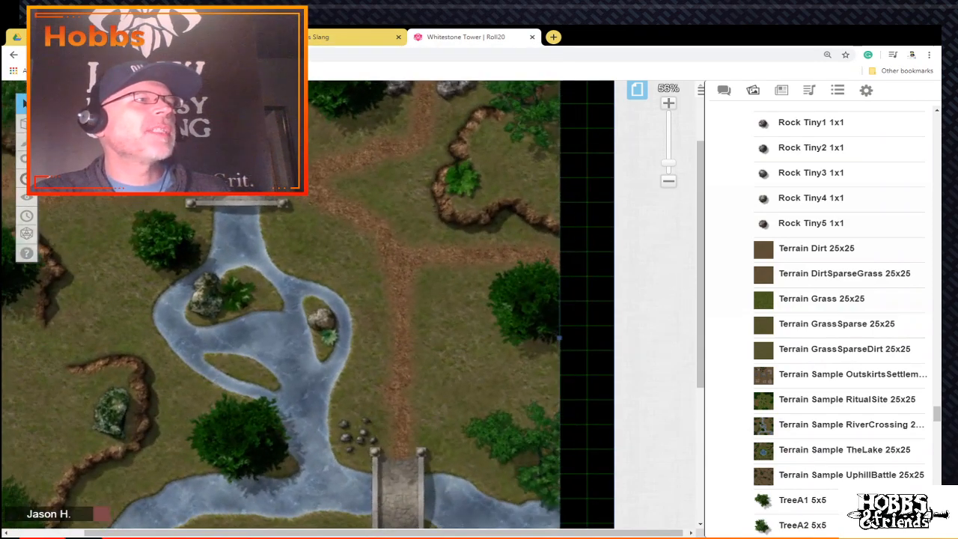
pyautogui.scroll(-1, 307, 299)
pyautogui.scroll(4, 307, 299)
pyautogui.scroll(-4, 307, 299)
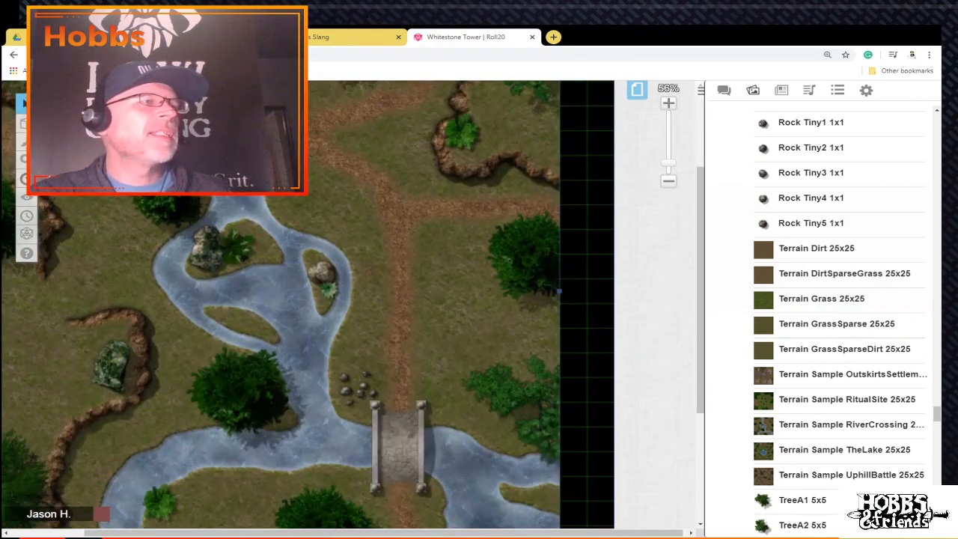
pyautogui.scroll(-4, 307, 300)
pyautogui.scroll(8, 306, 299)
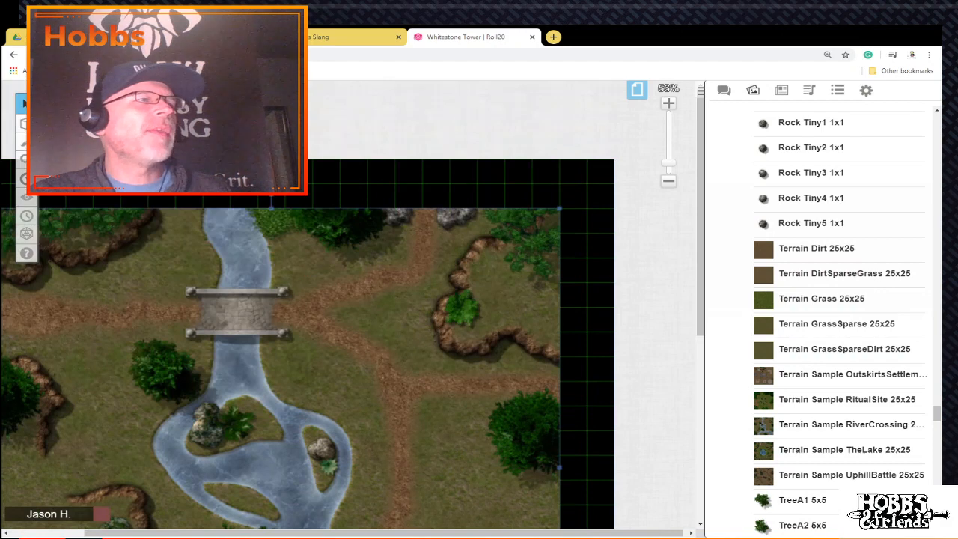
# Step: Set the page height to 50 cells in the page settings
pyautogui.click(636, 89)
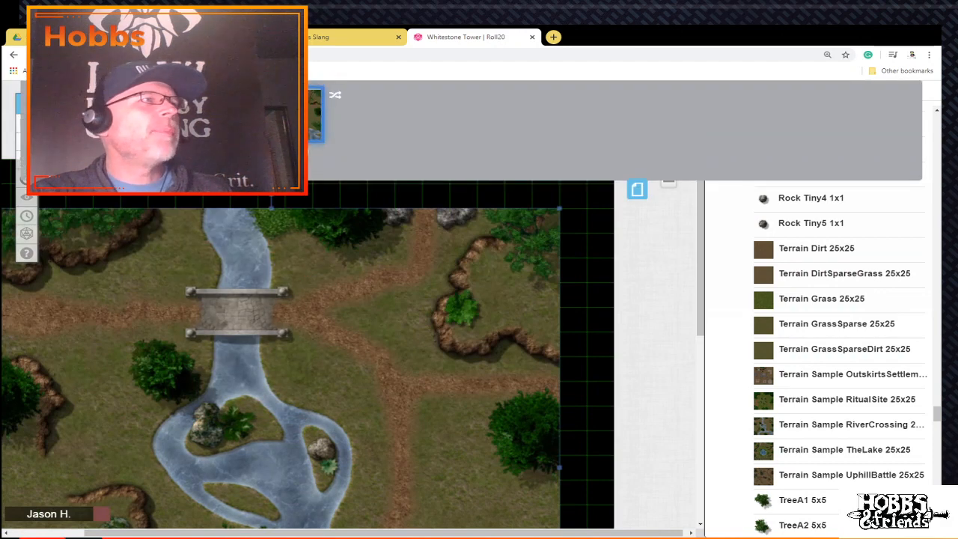
pyautogui.click(259, 95)
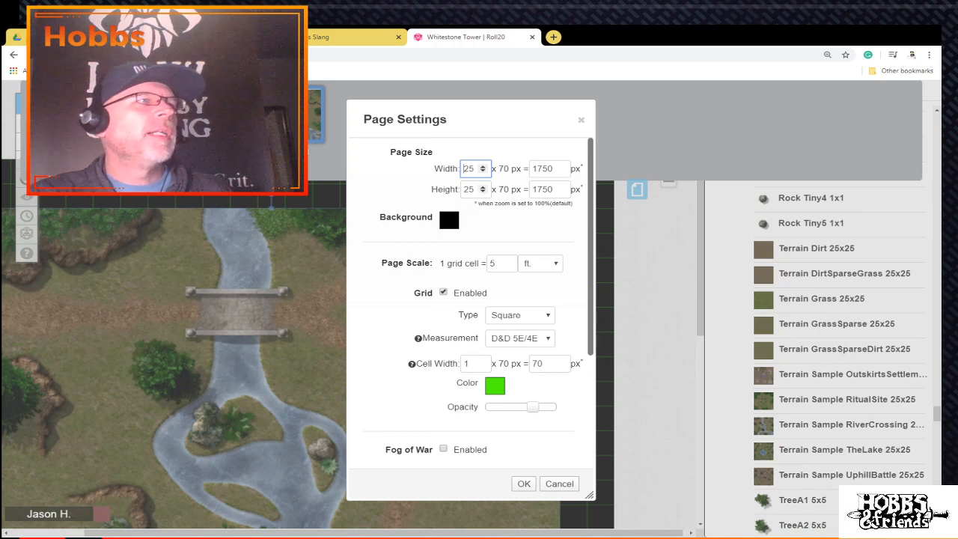
pyautogui.press('Tab')
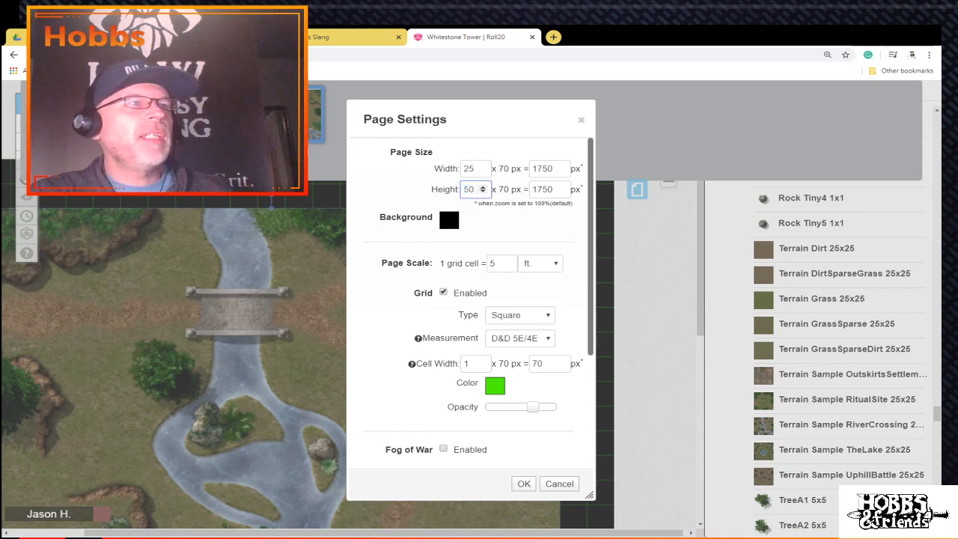
pyautogui.press('Return')
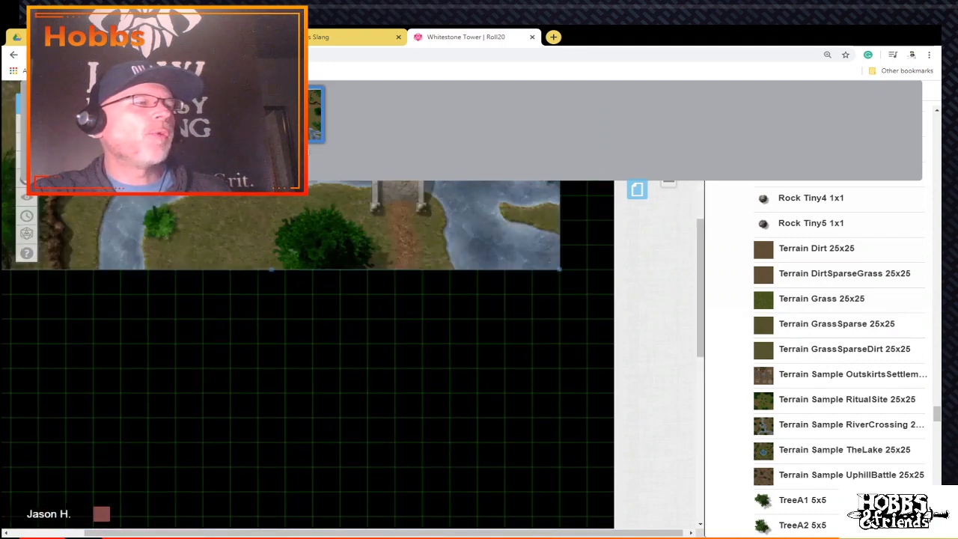
pyautogui.scroll(3, 360, 351)
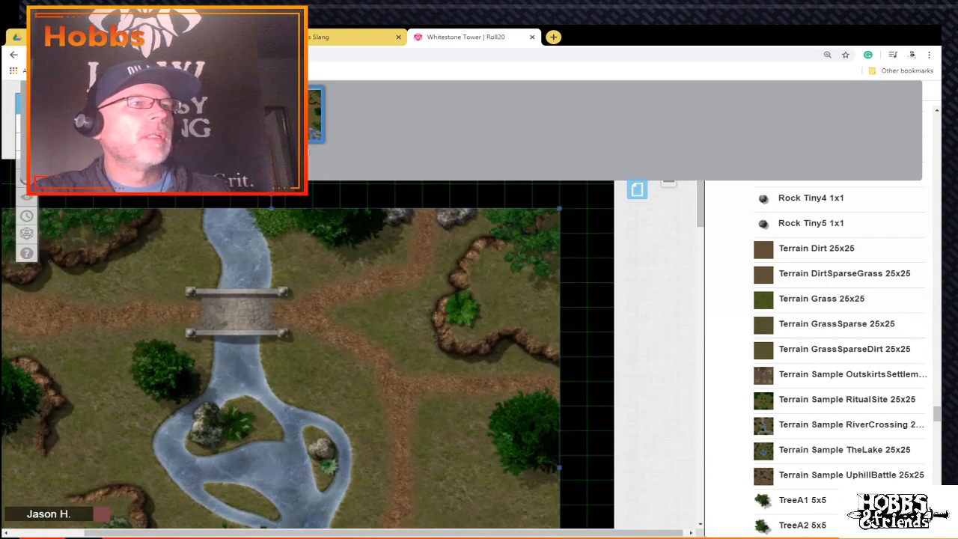
pyautogui.click(637, 190)
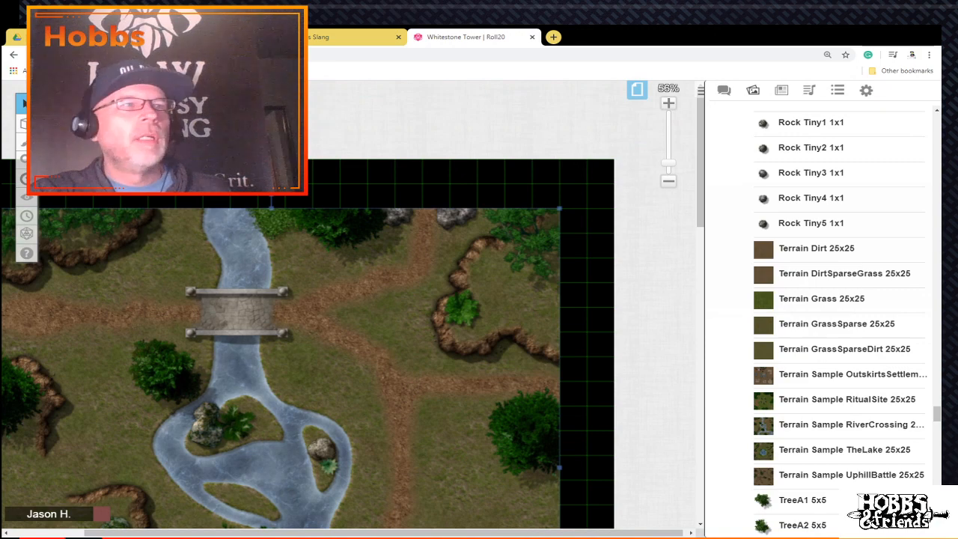
# Step: Enlarge the RiverCrossing map to about 23 grid squares wide by extending its upper-right corner to the page's corner
pyautogui.moveTo(559, 208); pyautogui.dragTo(614, 159)
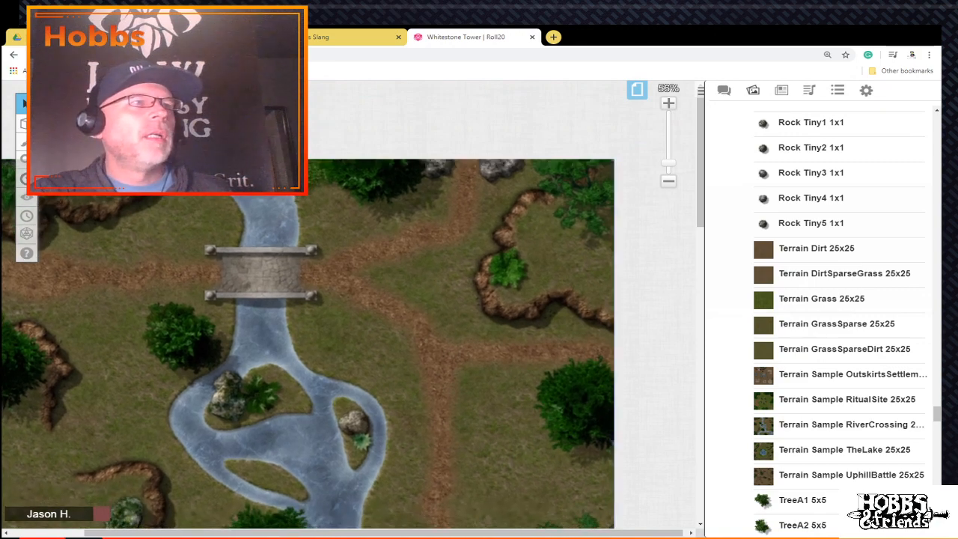
pyautogui.moveTo(479, 533); pyautogui.dragTo(420, 533)
pyautogui.scroll(-4, 419, 315)
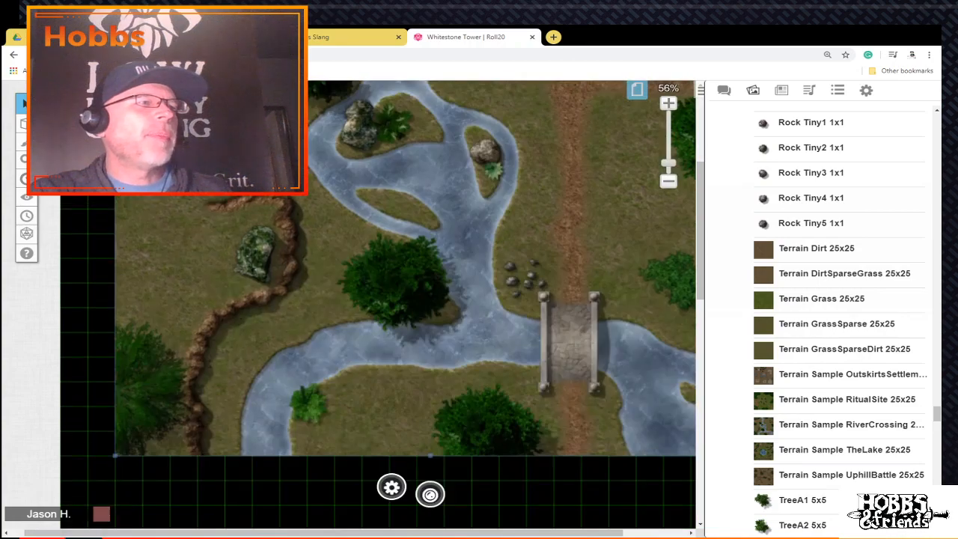
pyautogui.scroll(2, 419, 315)
pyautogui.scroll(-6, 420, 315)
pyautogui.scroll(4, 419, 314)
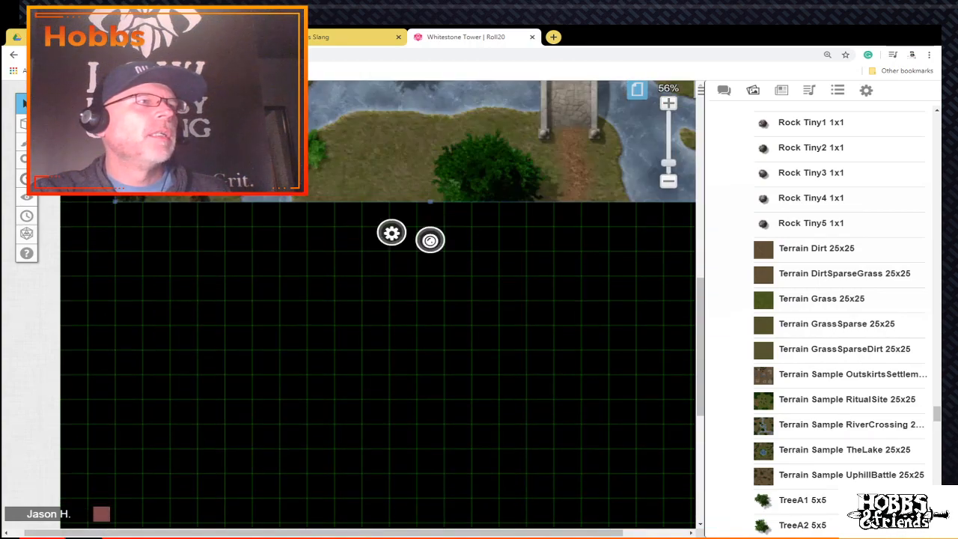
# Step: Move the RiverCrossing map to the page's left edge, leaving about six empty grid rows beneath it
pyautogui.moveTo(419, 299); pyautogui.dragTo(403, 319)
pyautogui.scroll(-2, 403, 319)
pyautogui.moveTo(402, 225); pyautogui.dragTo(458, 348)
pyautogui.scroll(-2, 458, 348)
pyautogui.scroll(-3, 382, 284)
pyautogui.scroll(3, 381, 284)
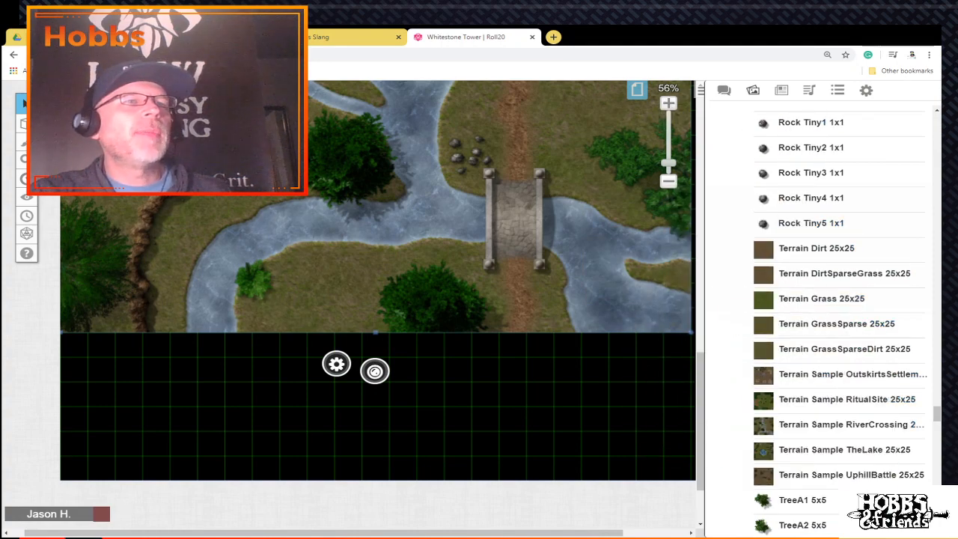
# Step: Create a journal handout named Area Map and attach the black-and-white area map image to it
pyautogui.scroll(7, 838, 314)
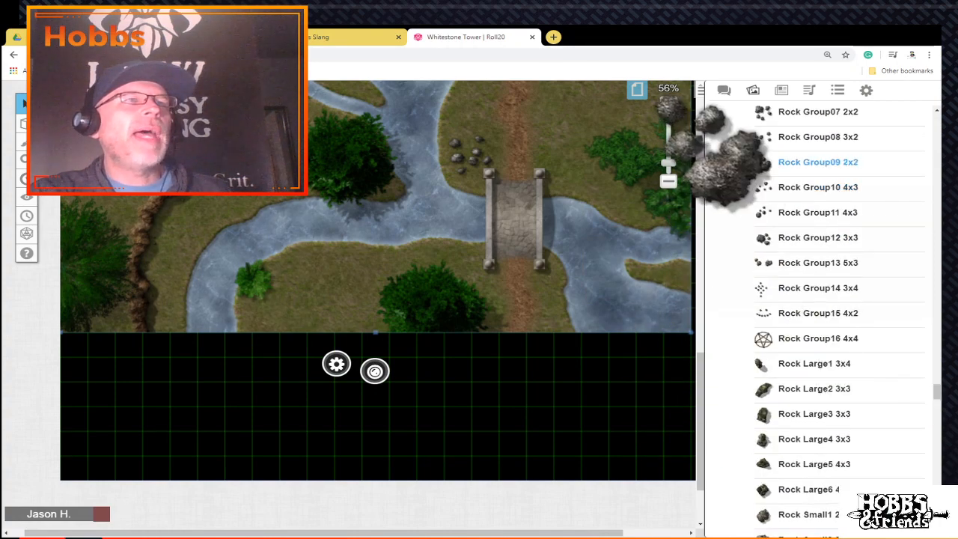
pyautogui.click(724, 90)
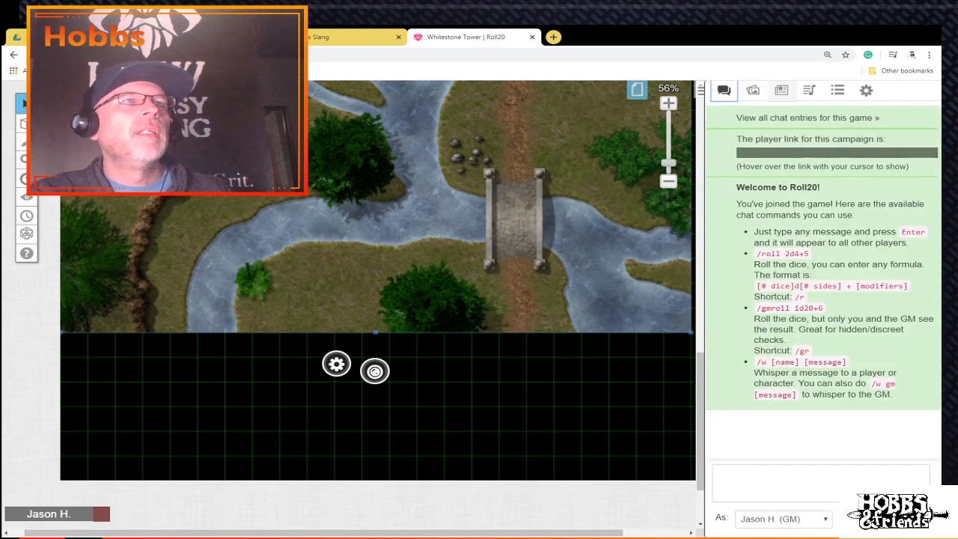
pyautogui.click(781, 89)
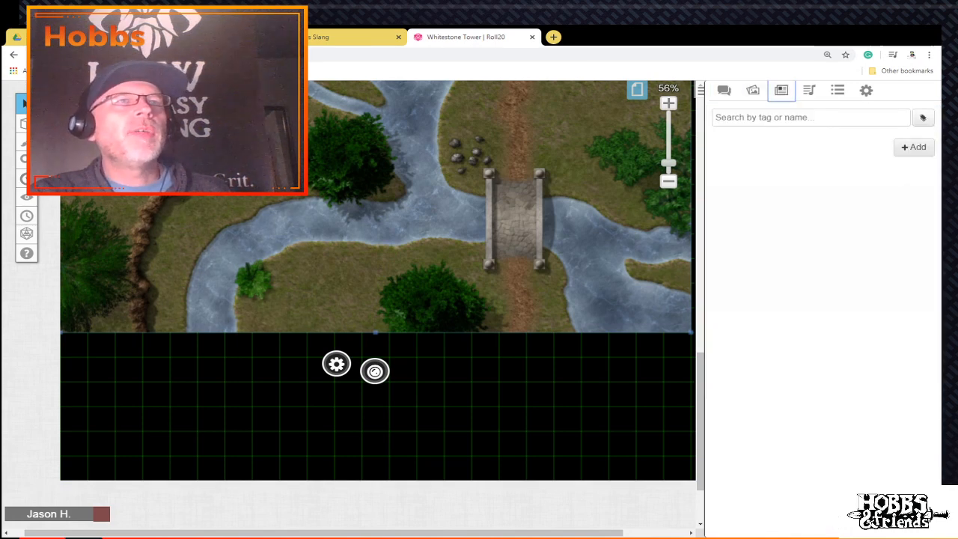
pyautogui.click(917, 147)
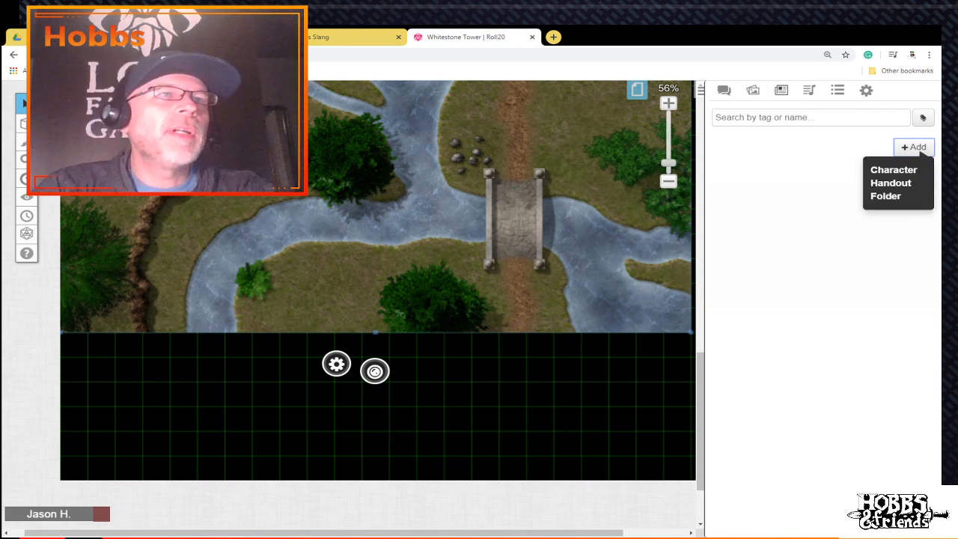
pyautogui.click(891, 182)
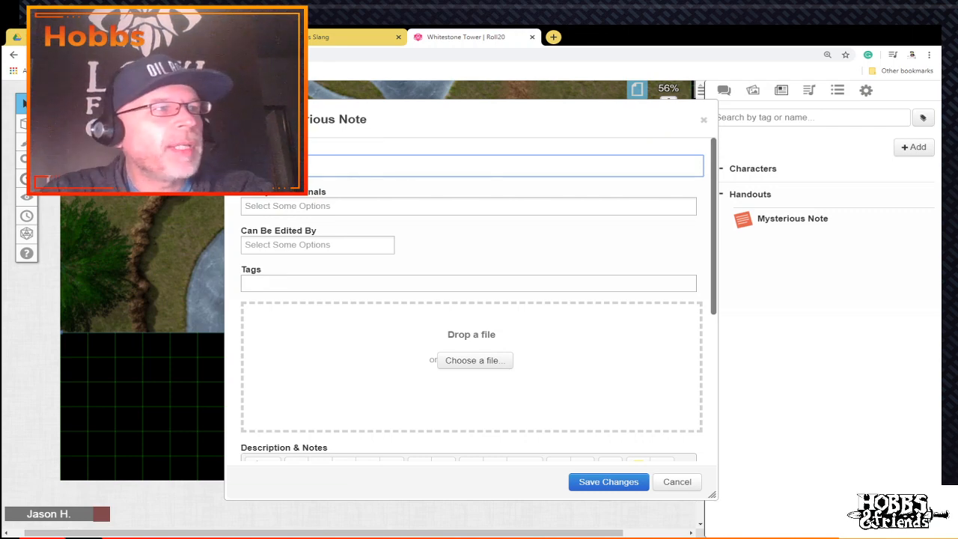
pyautogui.click(337, 206)
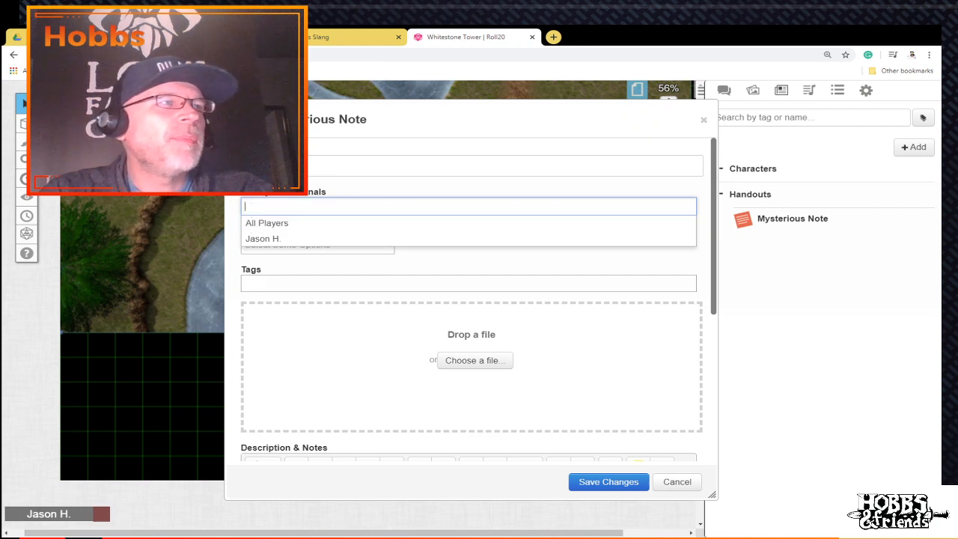
pyautogui.press('Escape')
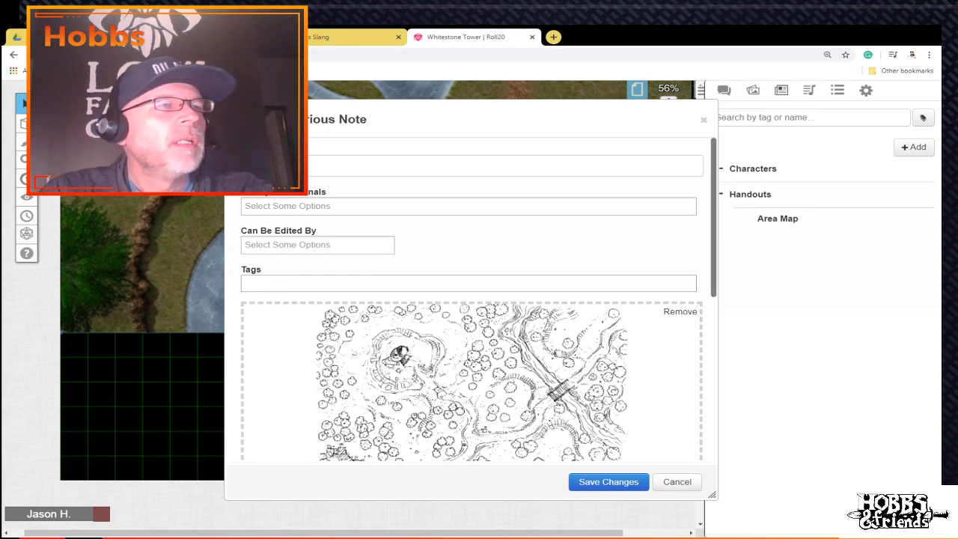
# Step: Review the handout's image, description and GM notes sections, and save the handout
pyautogui.scroll(-2, 471, 299)
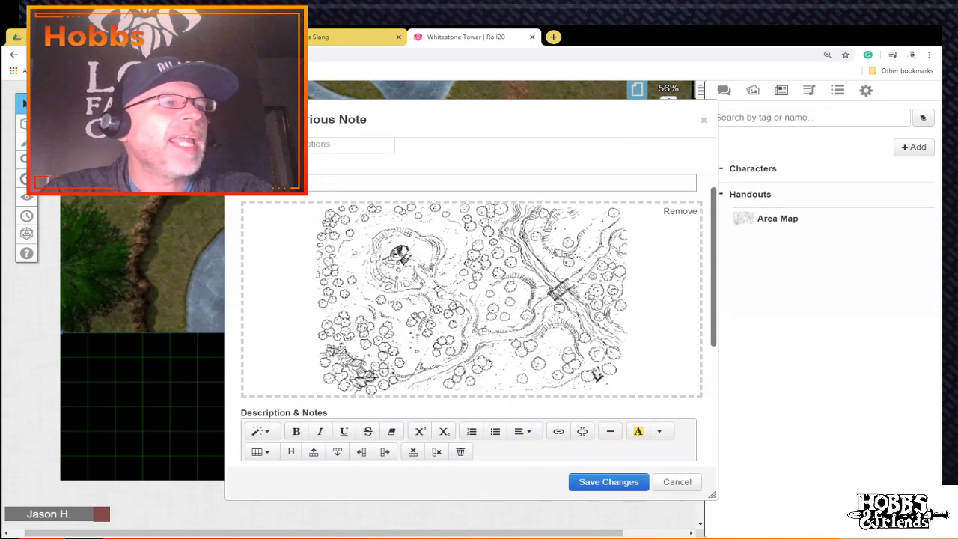
pyautogui.scroll(2, 472, 299)
pyautogui.scroll(-4, 472, 299)
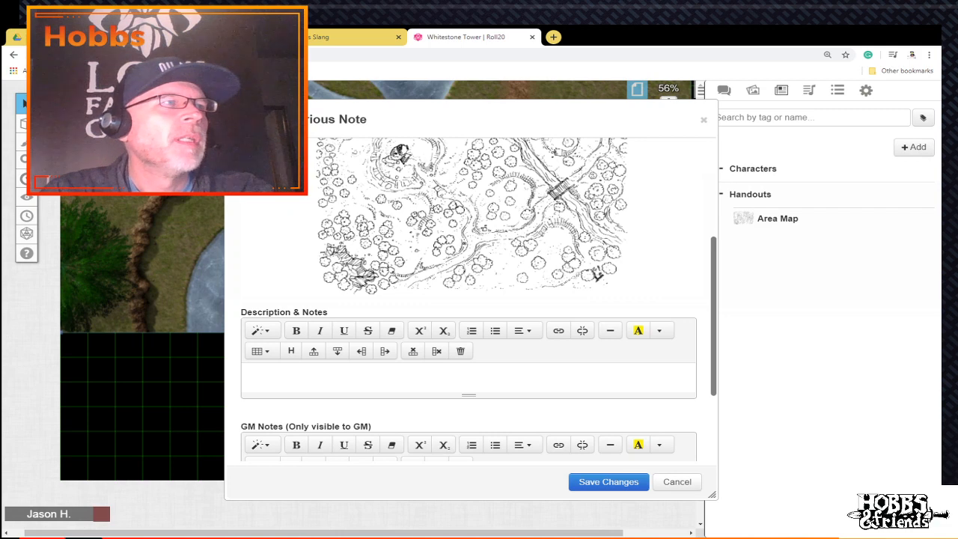
pyautogui.scroll(-3, 558, 336)
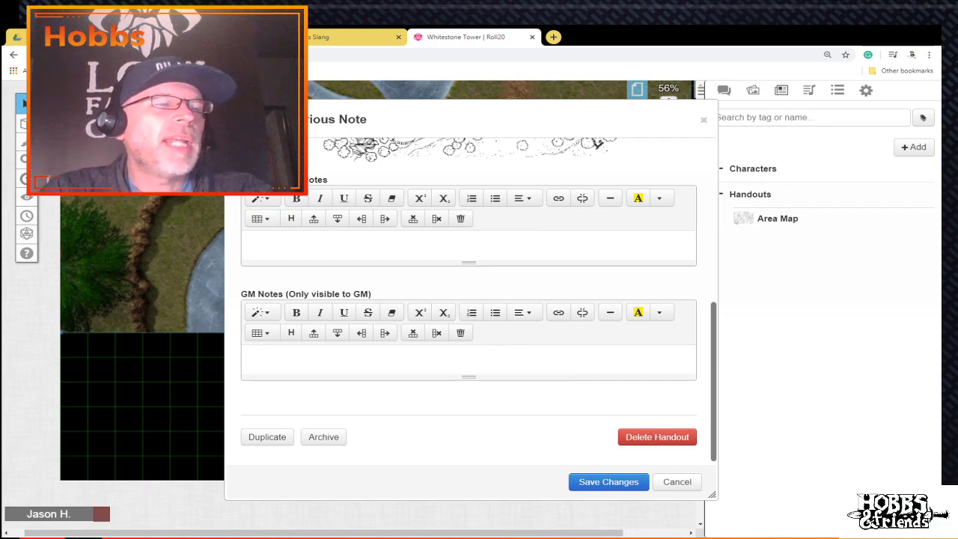
pyautogui.scroll(5, 469, 315)
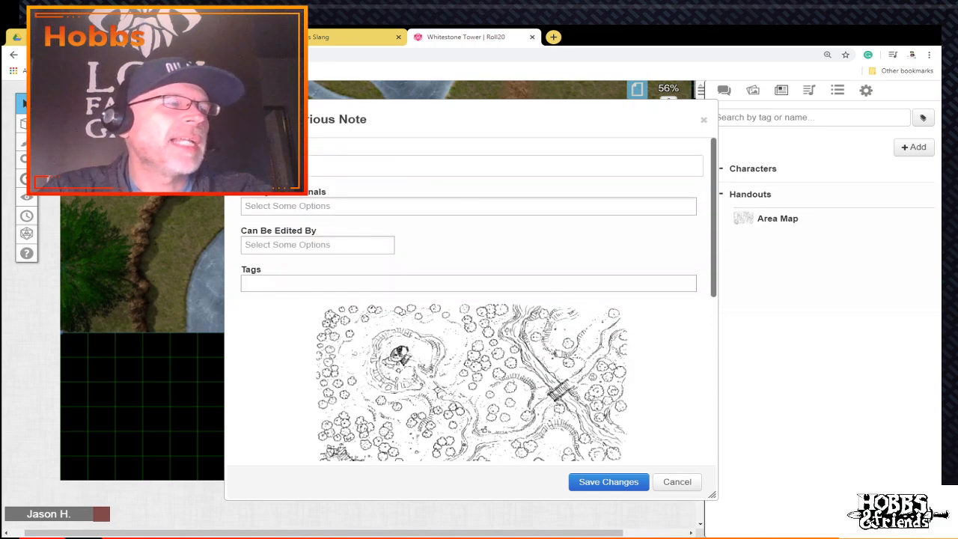
pyautogui.scroll(-2, 468, 330)
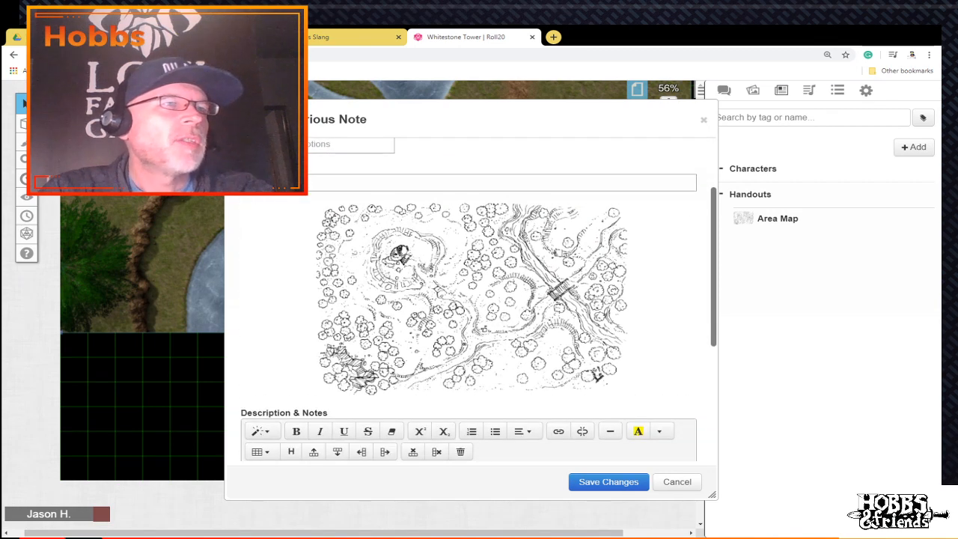
pyautogui.click(608, 482)
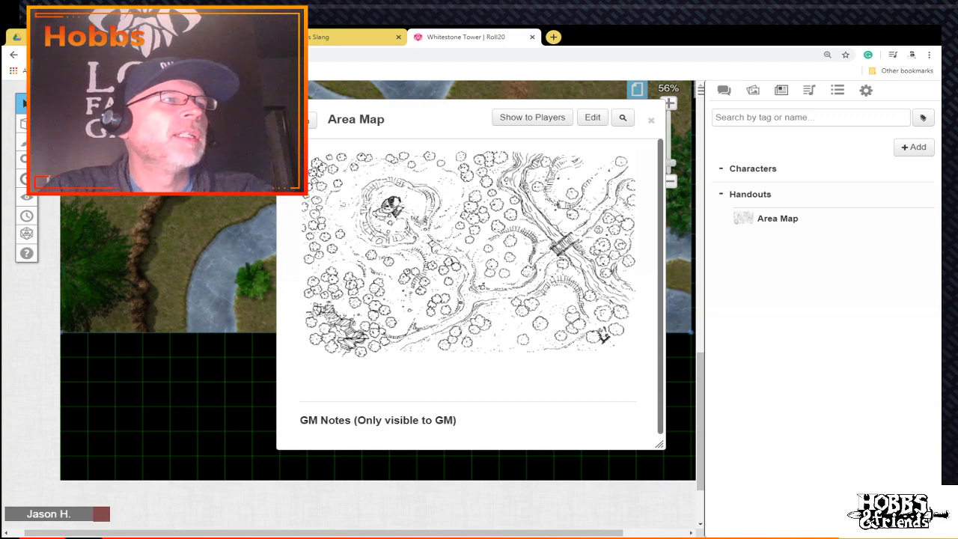
# Step: View the Area Map handout's image at full size and close the handout
pyautogui.click(468, 271)
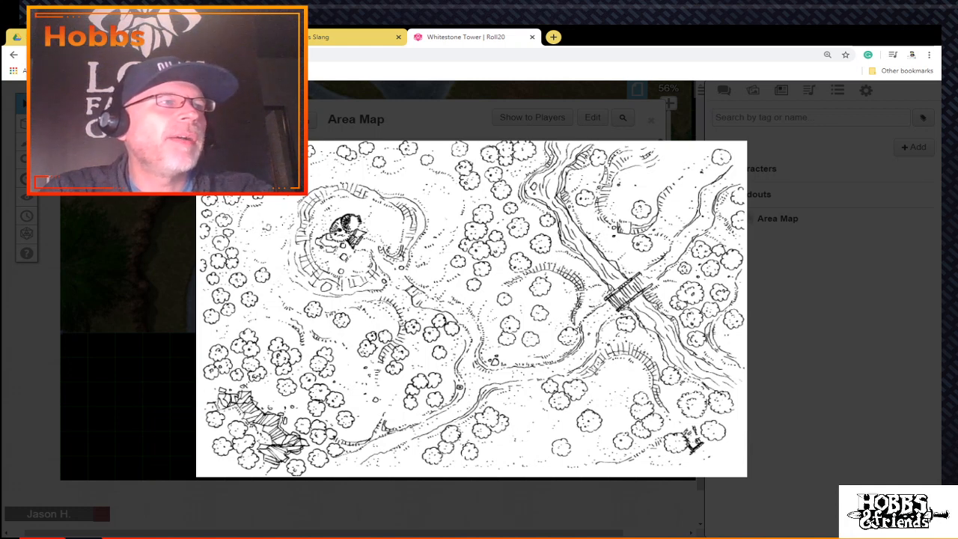
pyautogui.press('Escape')
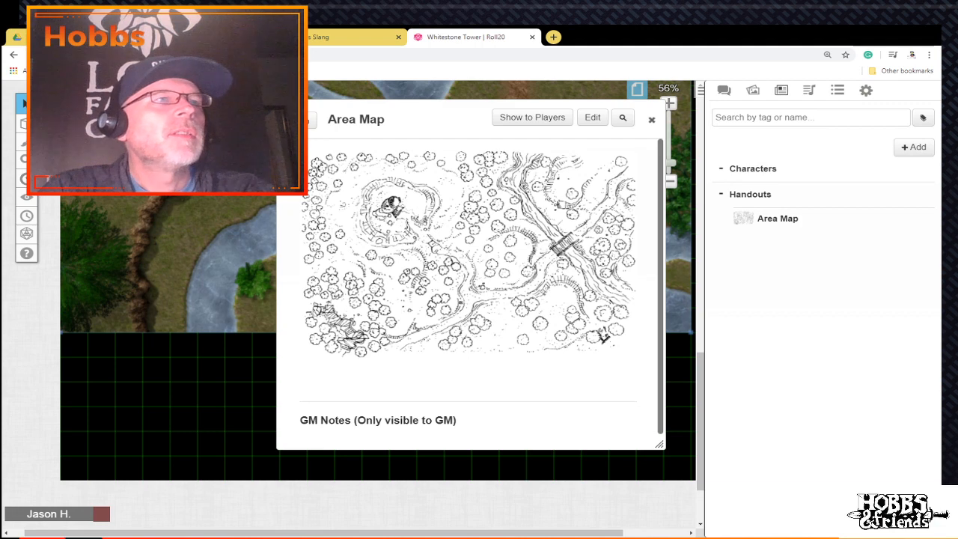
pyautogui.press('Escape')
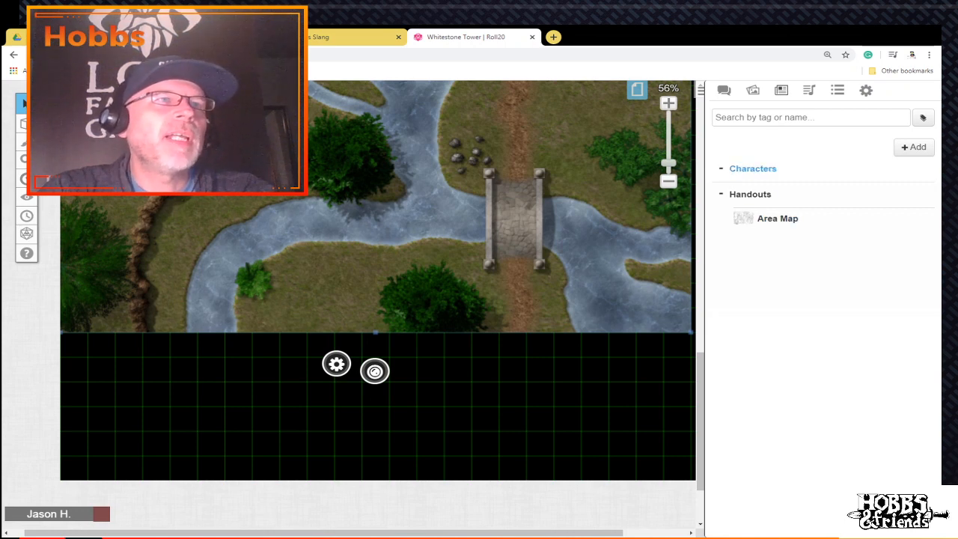
# Step: Create a character named Rogue with All Players for journal access and control, attach the hooded figure portrait, and save it
pyautogui.moveTo(919, 148)
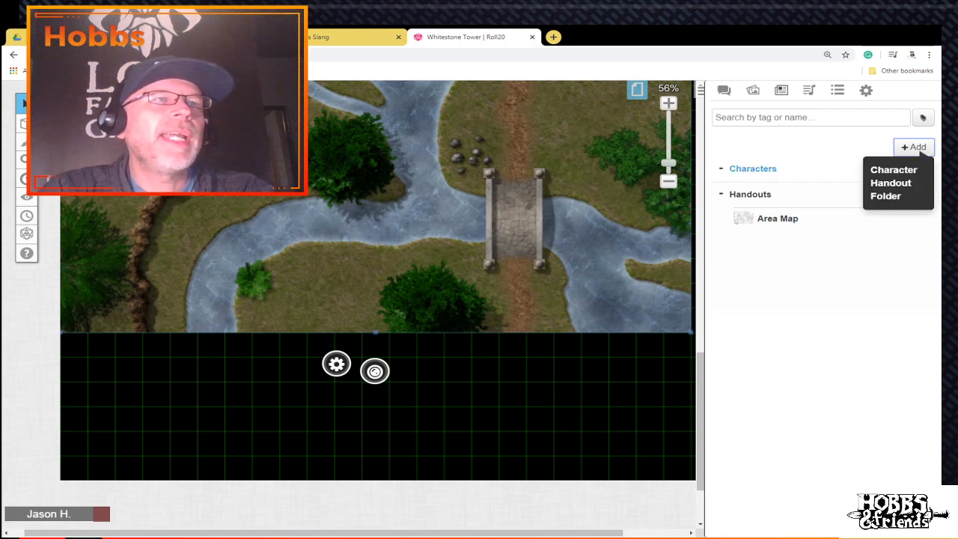
pyautogui.click(894, 170)
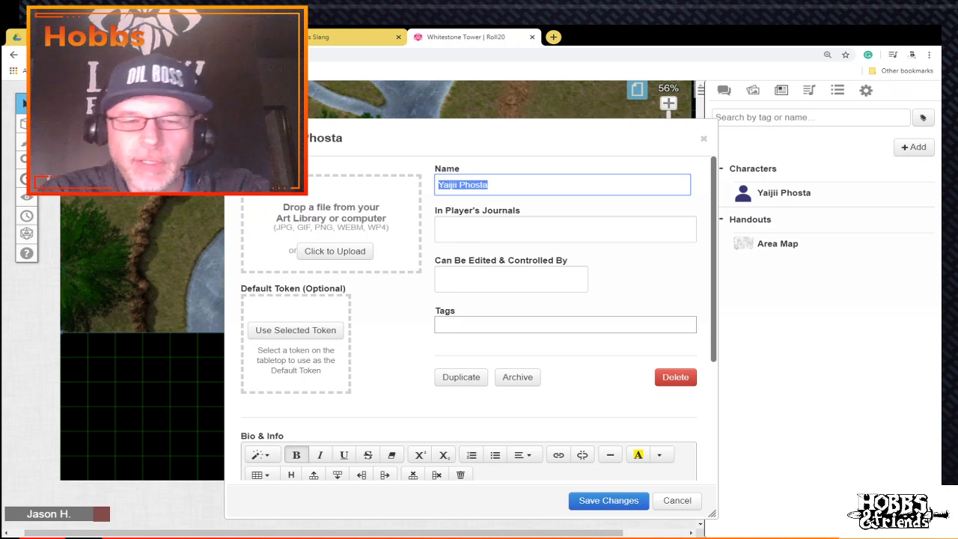
pyautogui.write('Rogue')
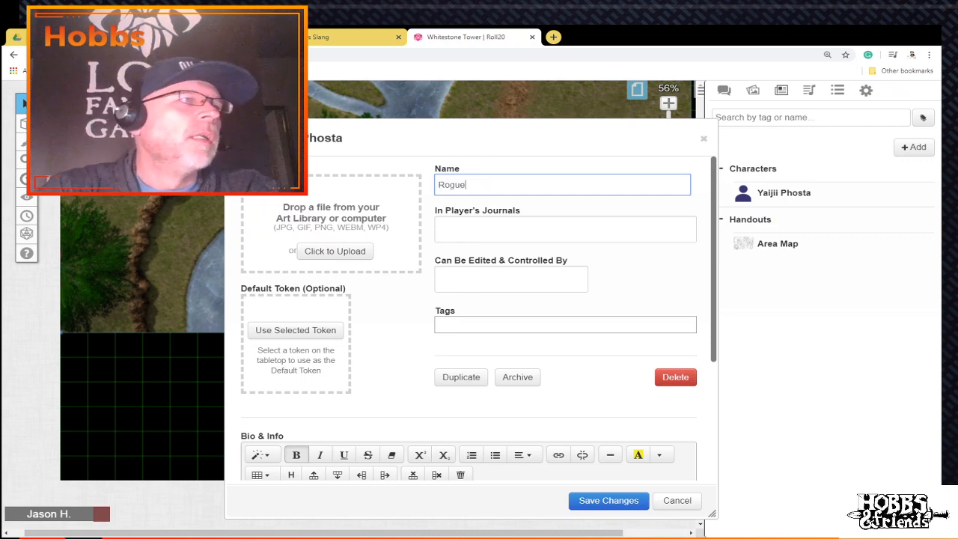
pyautogui.click(443, 229)
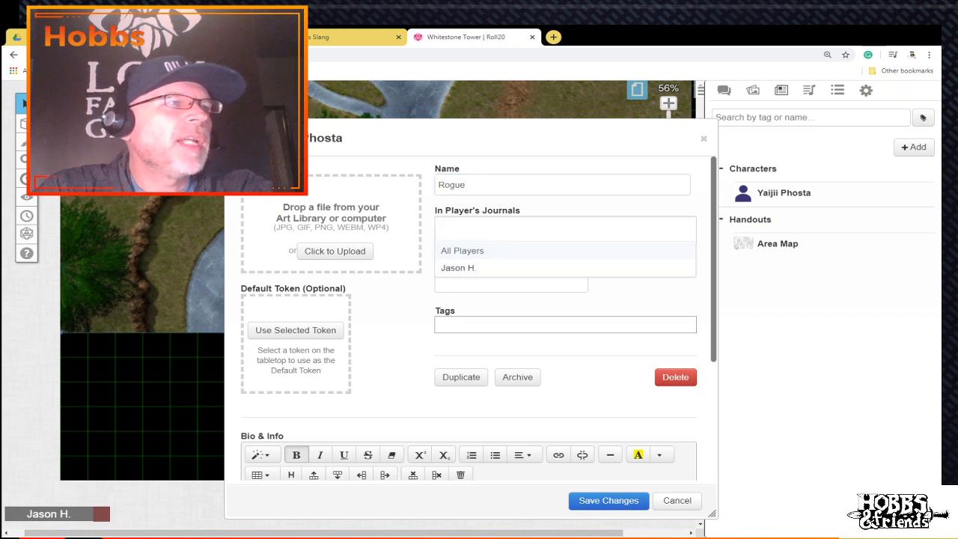
pyautogui.click(462, 250)
pyautogui.click(636, 271)
pyautogui.click(511, 276)
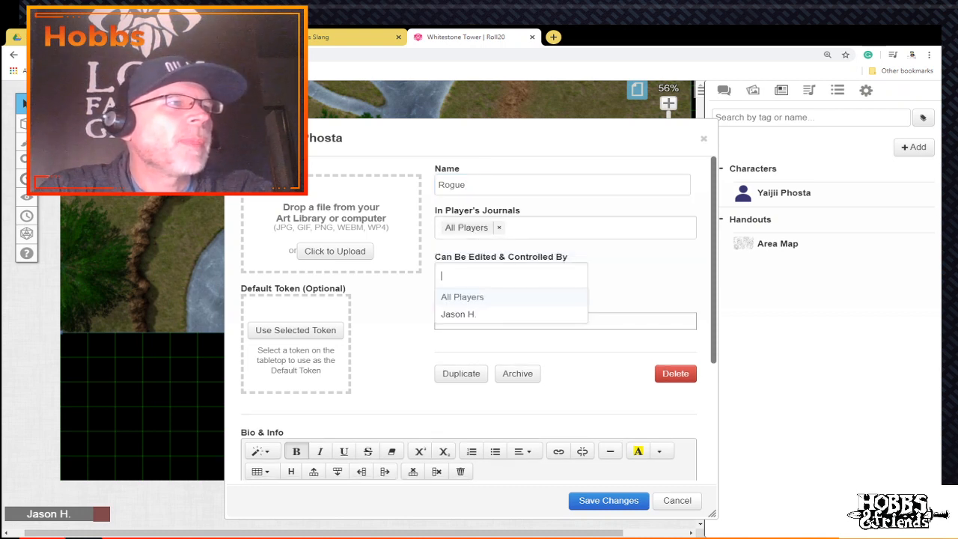
pyautogui.click(460, 295)
pyautogui.click(637, 272)
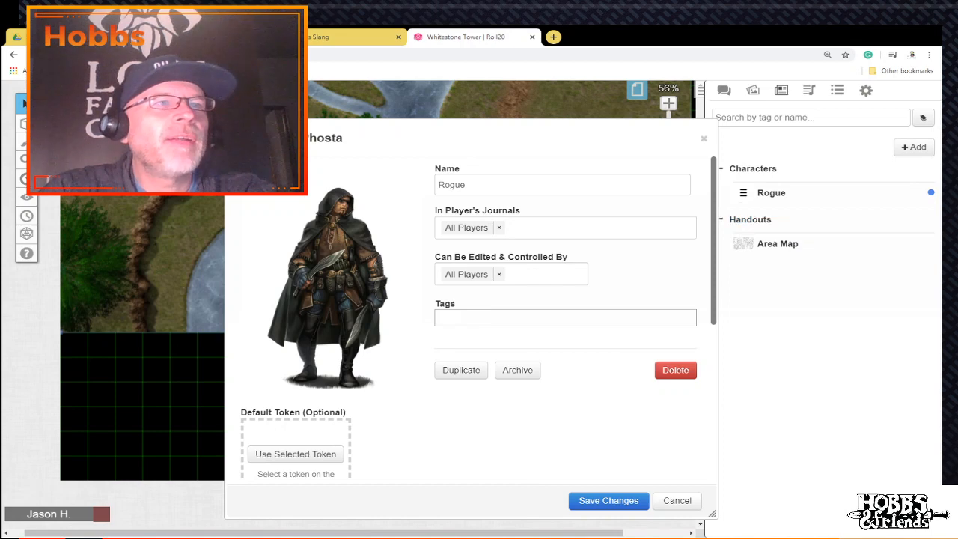
pyautogui.scroll(-2, 329, 284)
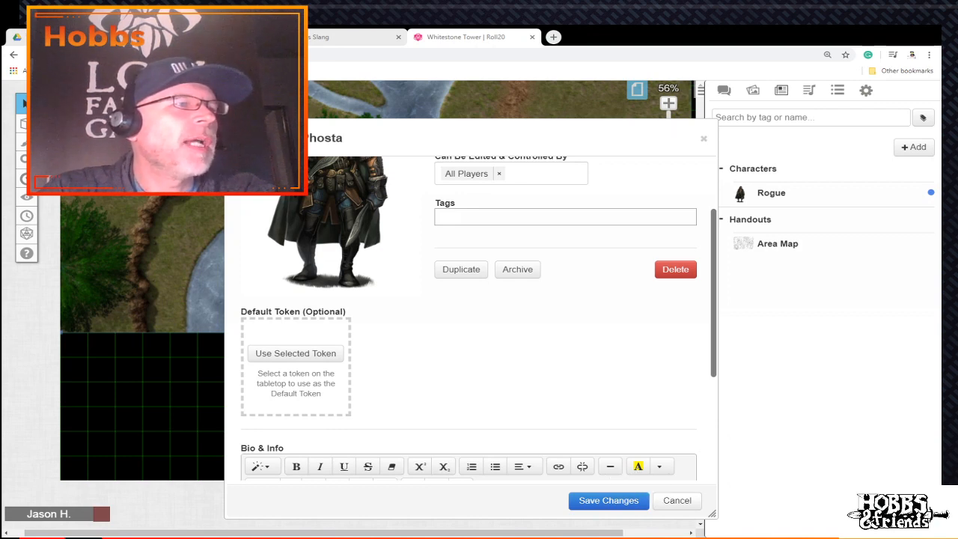
pyautogui.click(608, 501)
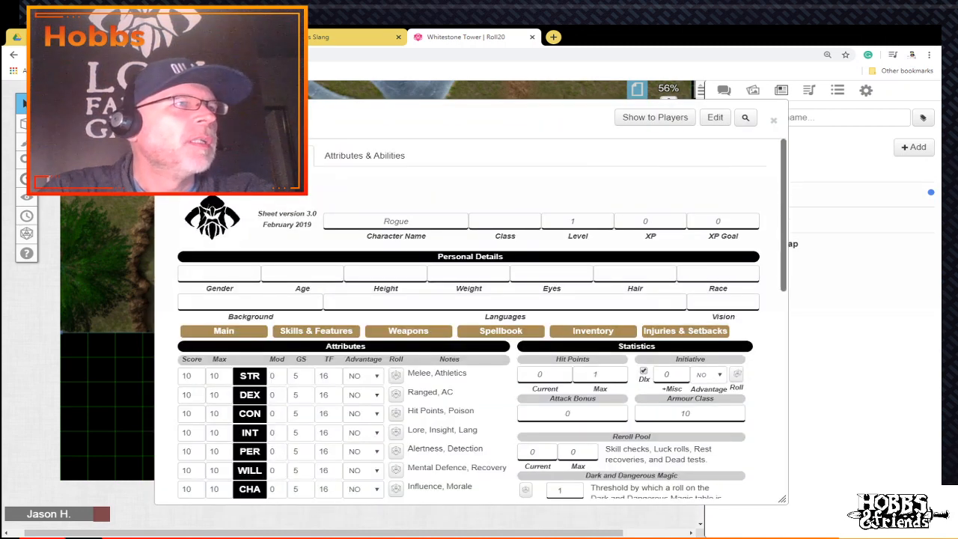
# Step: Review the attributes and statistics on the Rogue's character sheet
pyautogui.scroll(-2, 479, 322)
pyautogui.scroll(-2, 478, 321)
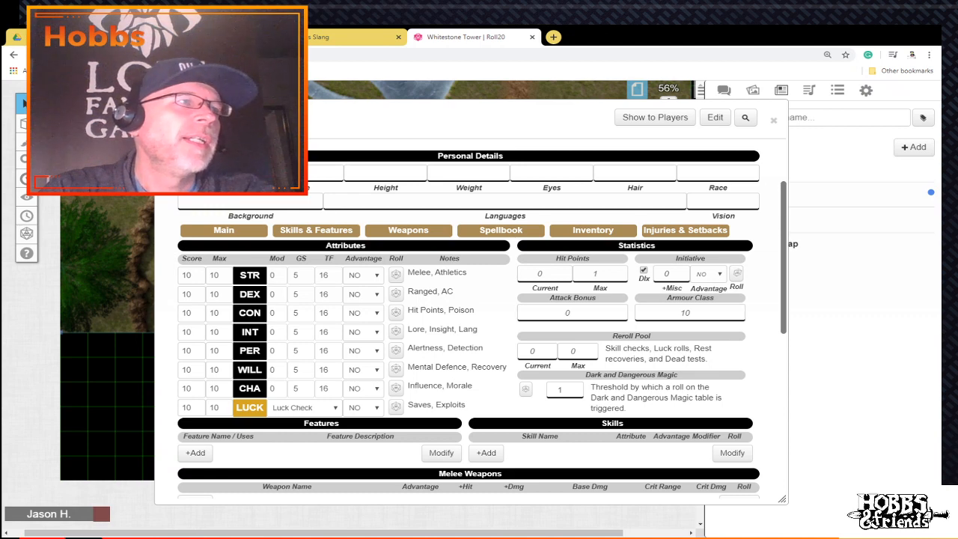
pyautogui.click(364, 276)
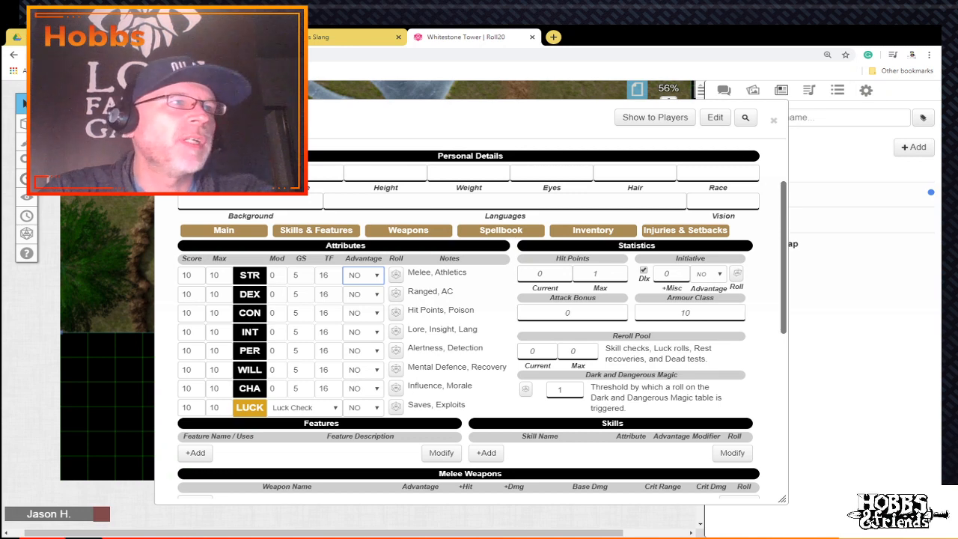
pyautogui.moveTo(464, 118); pyautogui.dragTo(422, 151)
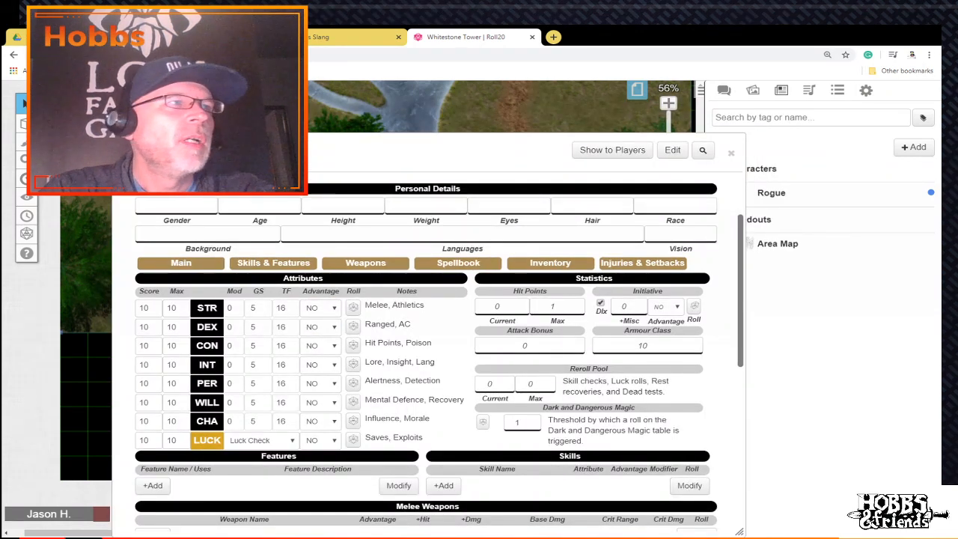
# Step: Place the round hooded rogue token on the map, assign it as the Rogue's default token, and save the character
pyautogui.click(672, 150)
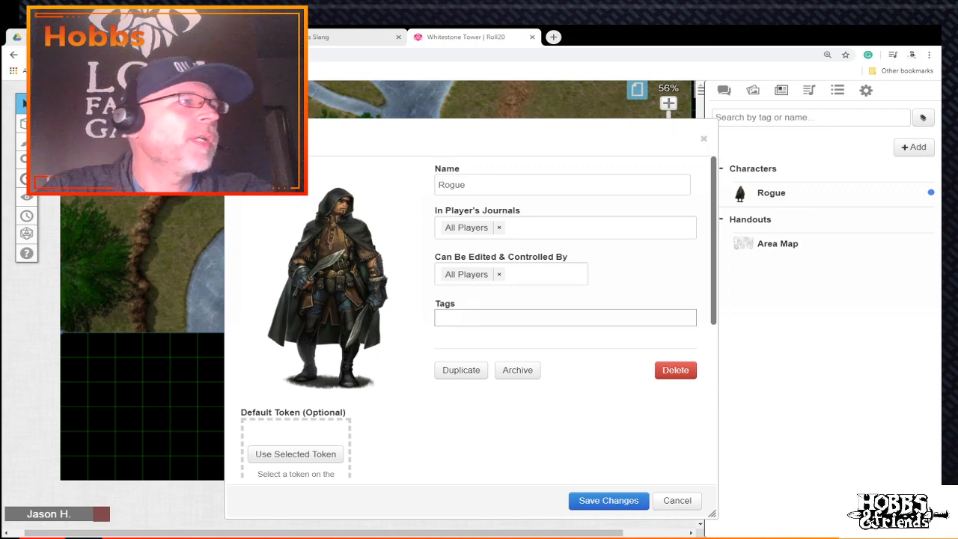
pyautogui.click(609, 501)
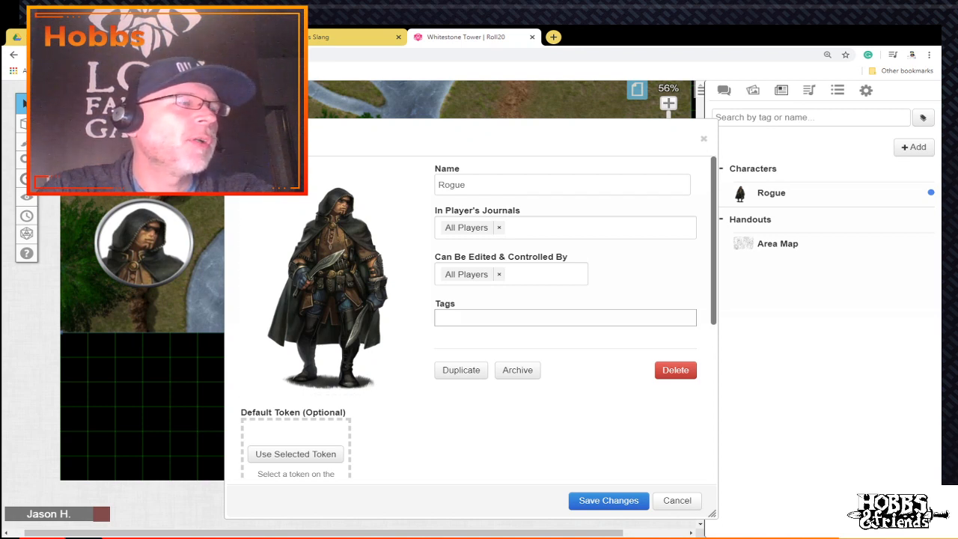
pyautogui.click(143, 243)
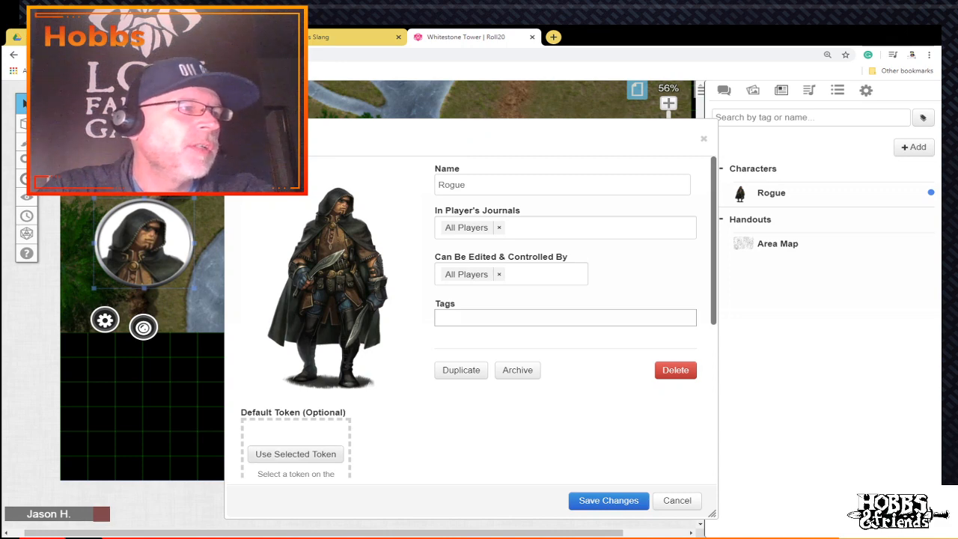
pyautogui.click(295, 454)
pyautogui.scroll(-3, 296, 374)
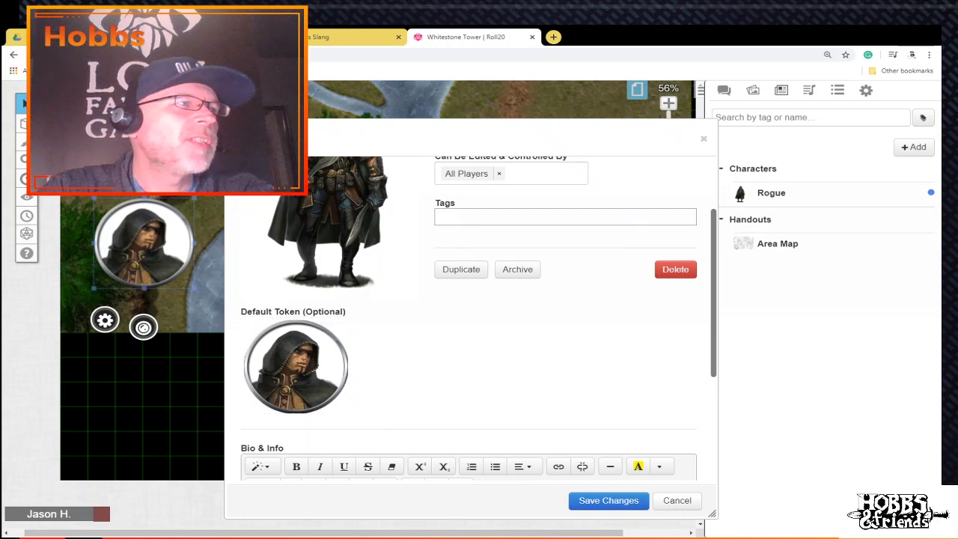
pyautogui.scroll(3, 296, 367)
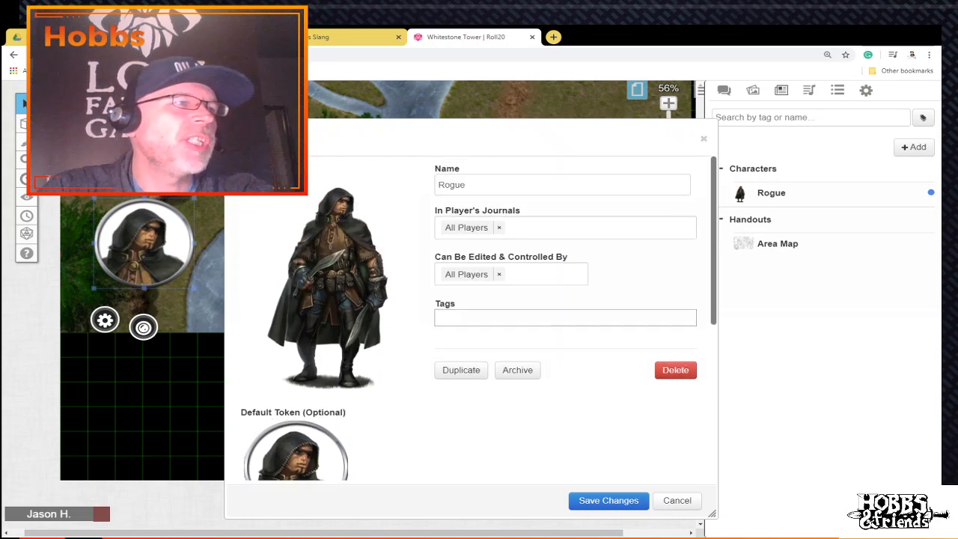
pyautogui.scroll(-4, 561, 423)
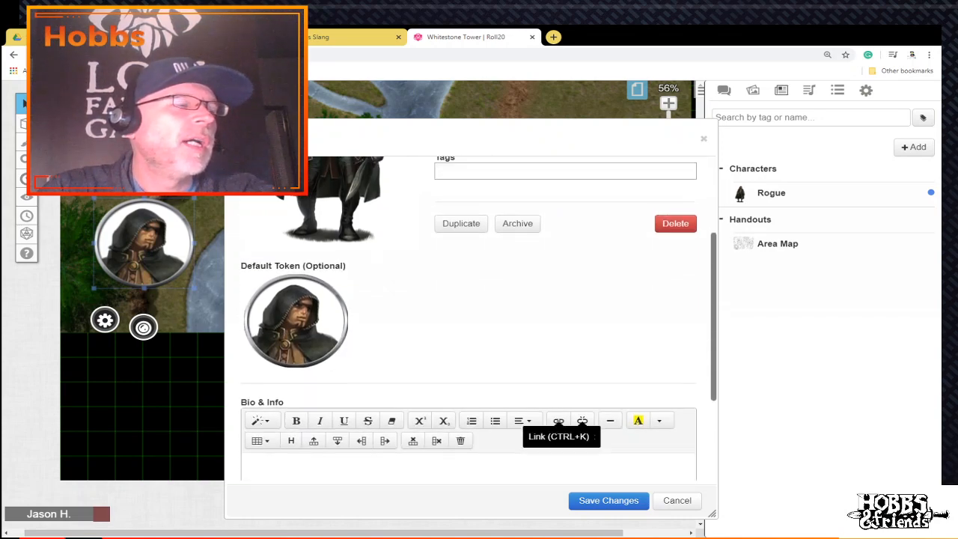
pyautogui.scroll(3, 559, 420)
pyautogui.click(609, 501)
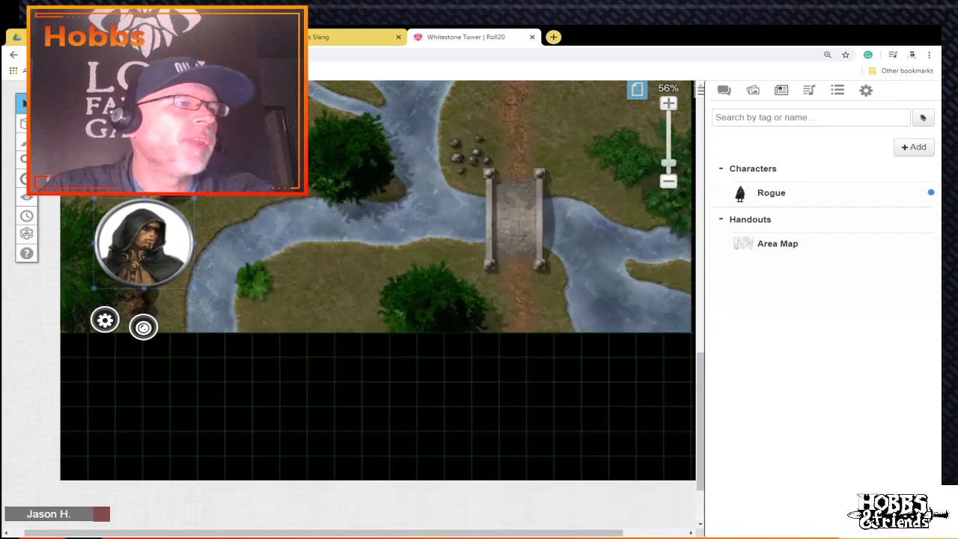
pyautogui.scroll(-10, 427, 352)
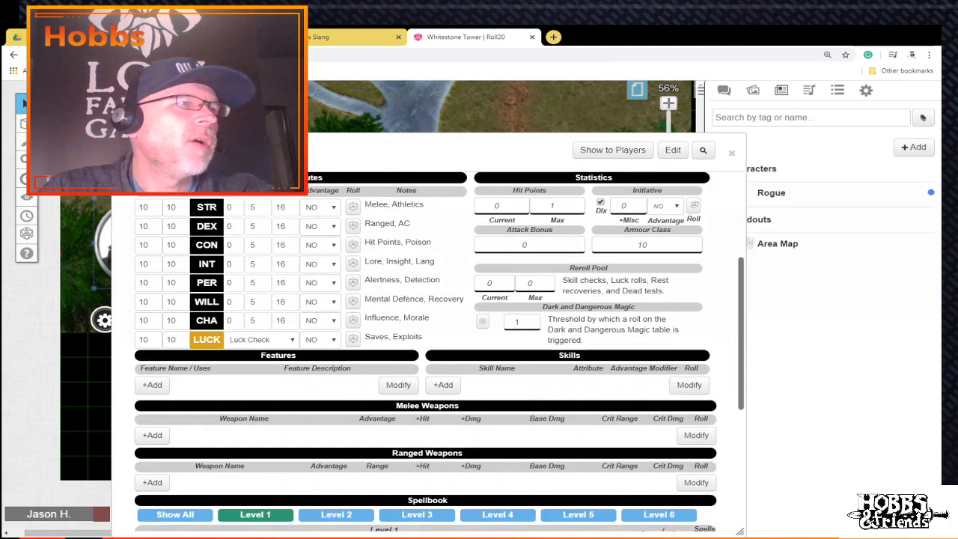
pyautogui.scroll(6, 427, 352)
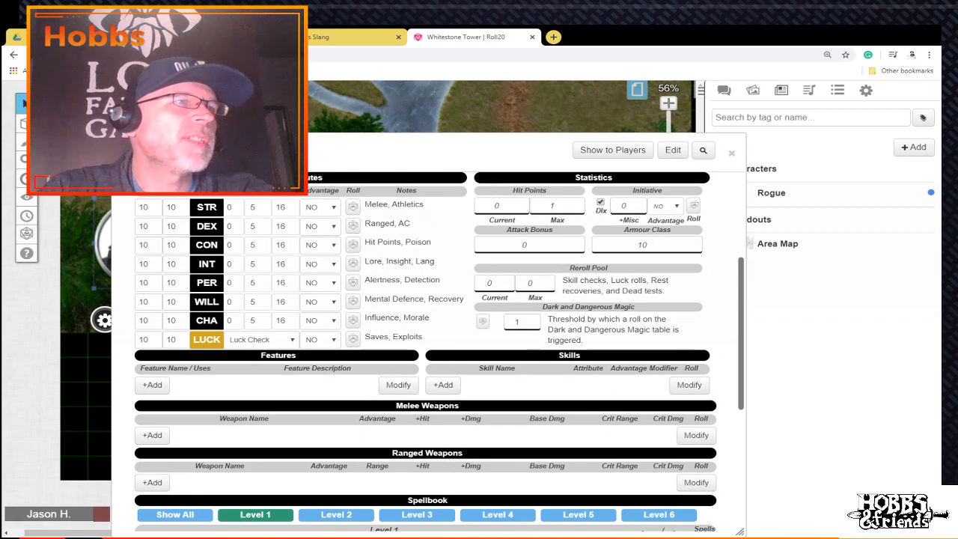
pyautogui.click(731, 153)
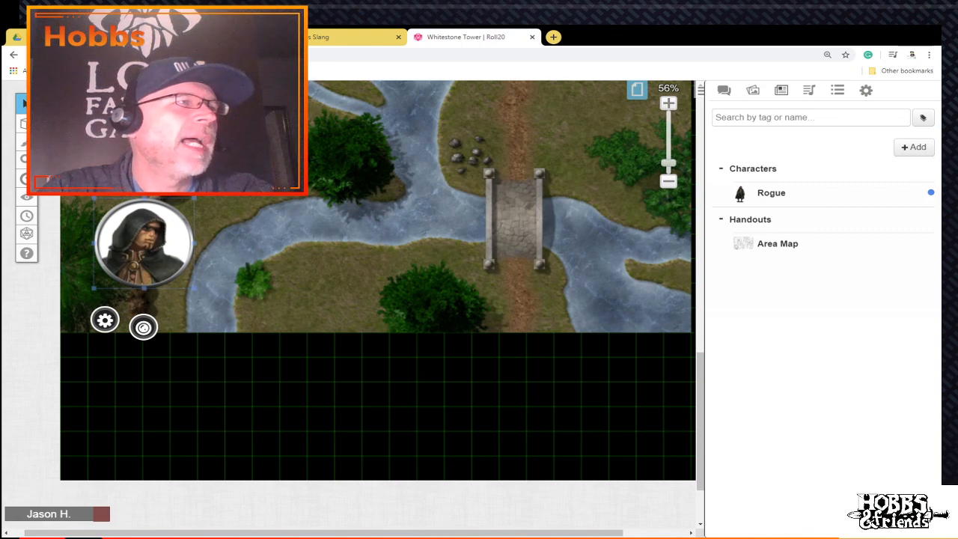
# Step: Move the hooded rogue token to the Token Layer
pyautogui.rightClick(151, 234)
pyautogui.moveTo(178, 244)
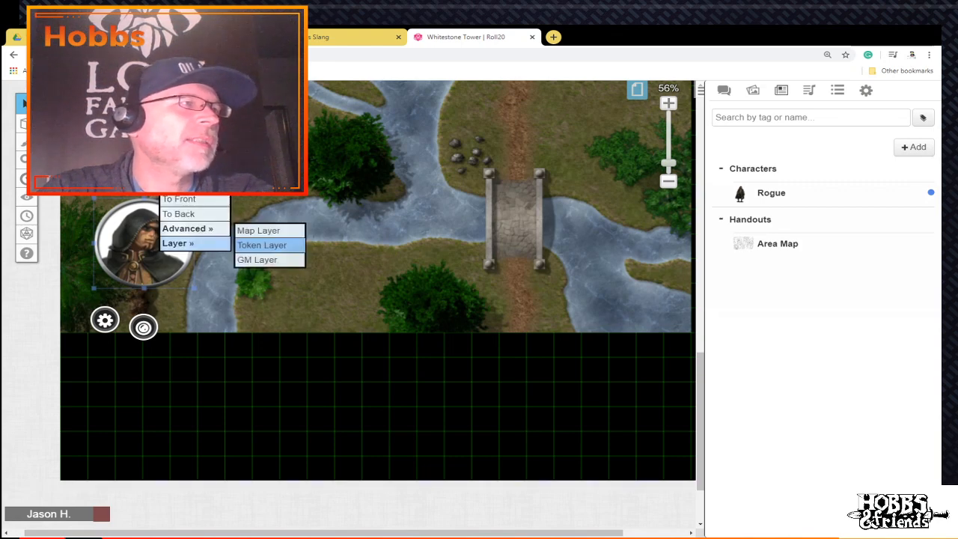
pyautogui.click(273, 244)
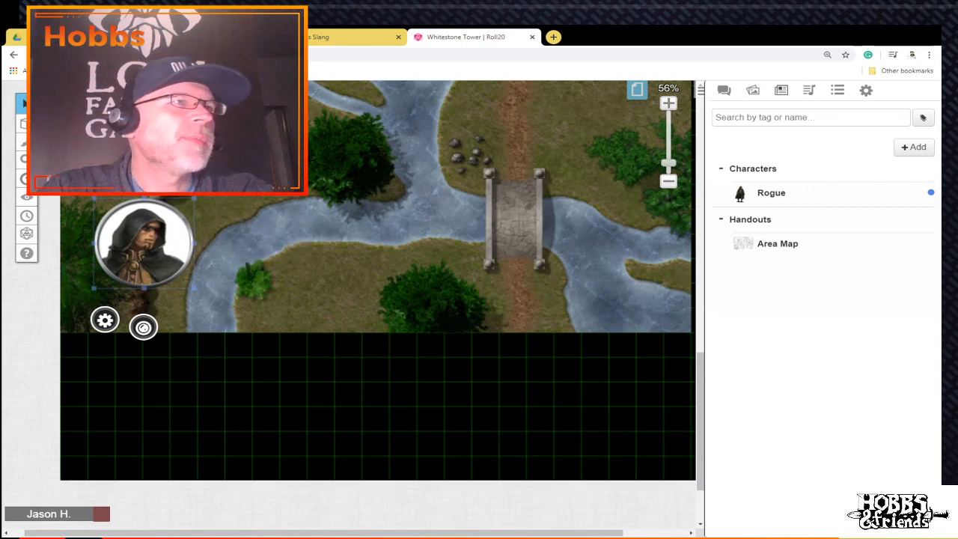
# Step: Paste the rogue token onto the Pickpocket Press page and position it over the lower part of the hooded logo
pyautogui.click(637, 90)
pyautogui.click(206, 113)
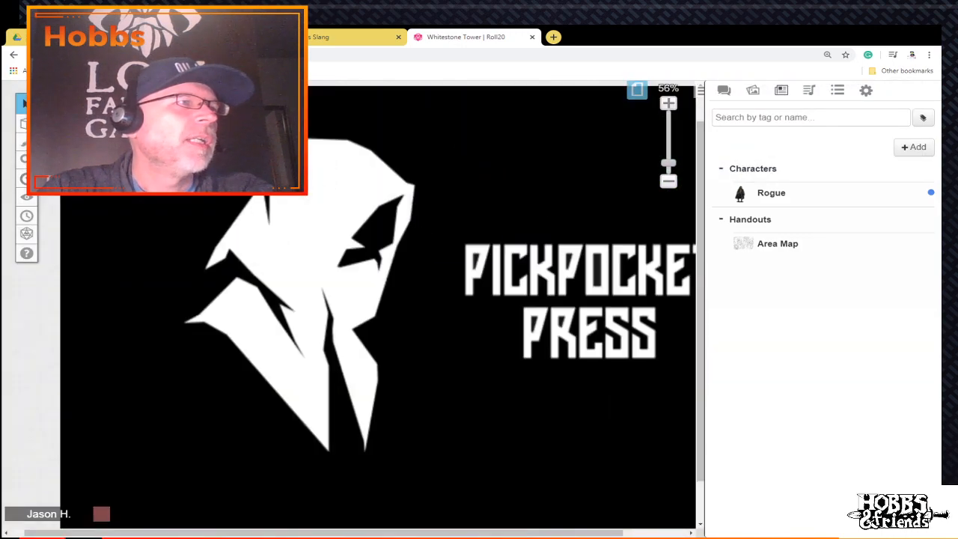
pyautogui.rightClick(426, 217)
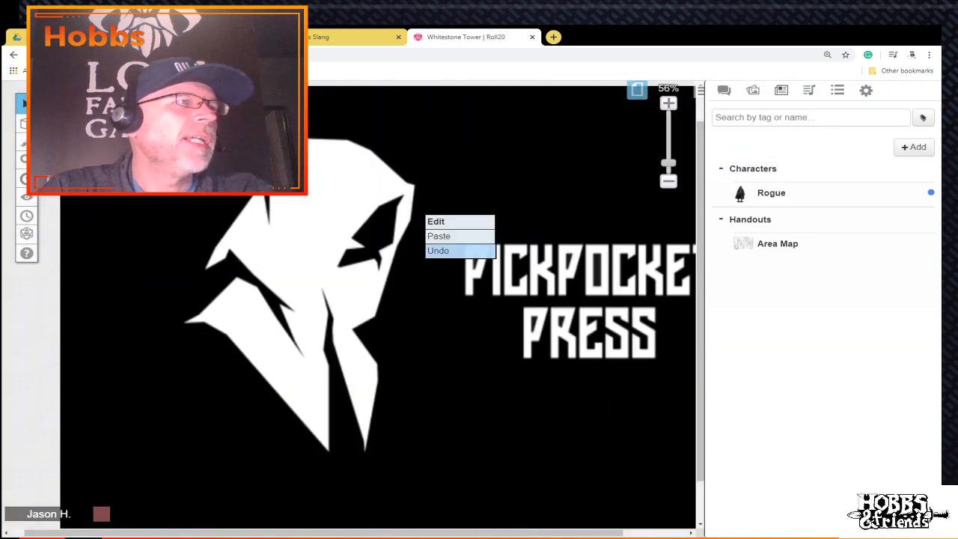
pyautogui.click(449, 237)
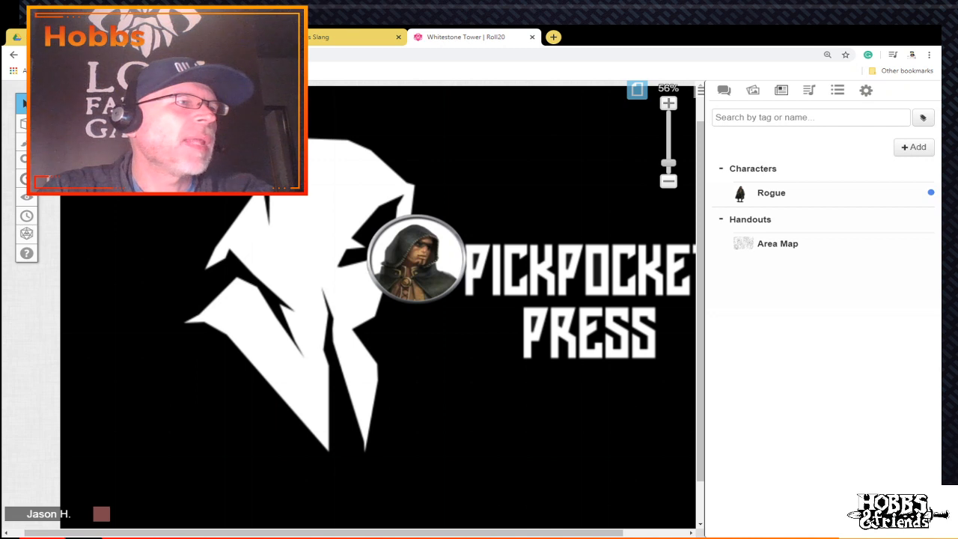
pyautogui.moveTo(415, 258); pyautogui.dragTo(357, 378)
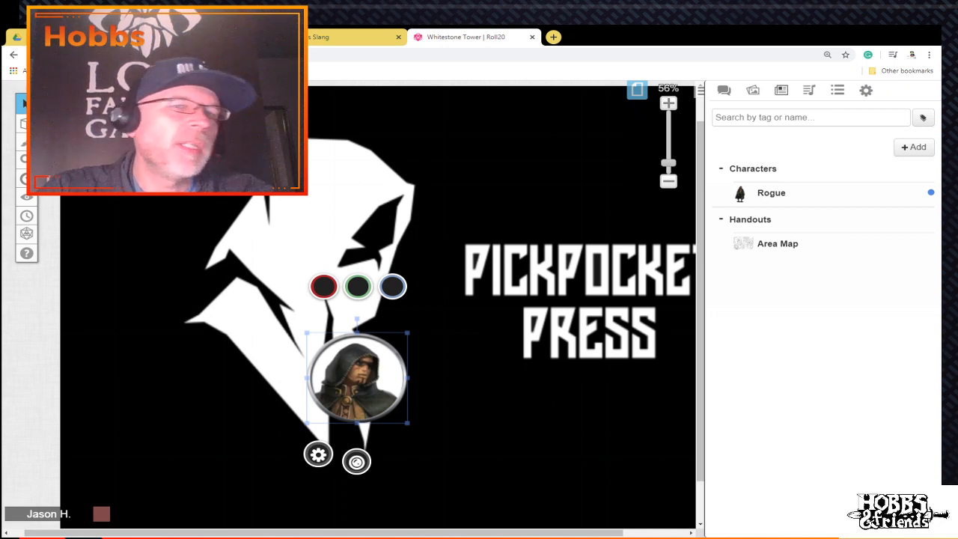
# Step: Set the token to represent the Rogue character with its nameplate shown, and save the token settings
pyautogui.click(318, 454)
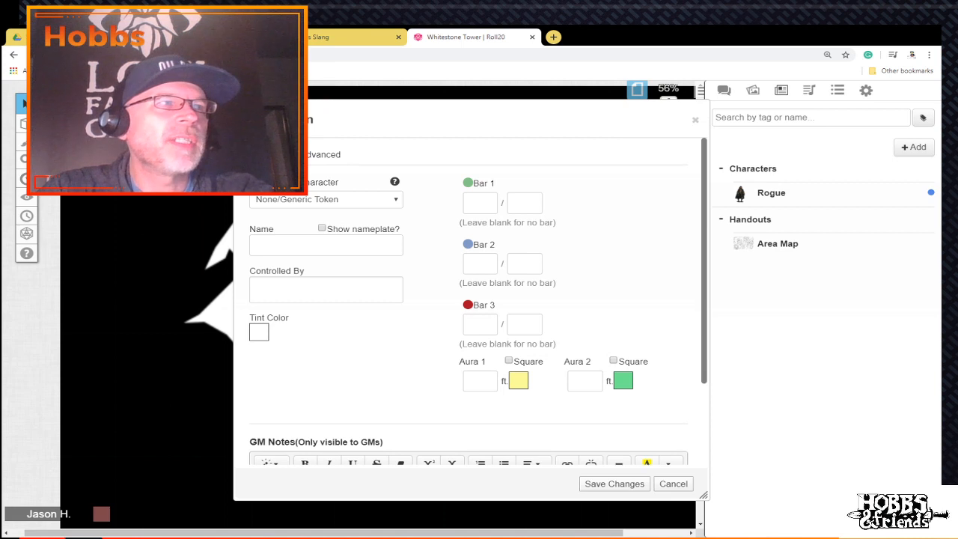
pyautogui.click(326, 200)
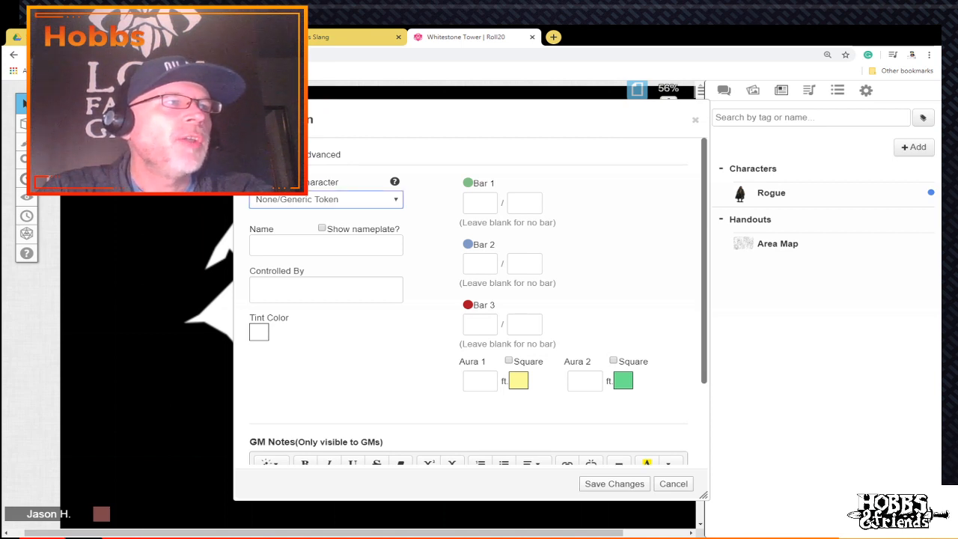
pyautogui.click(299, 225)
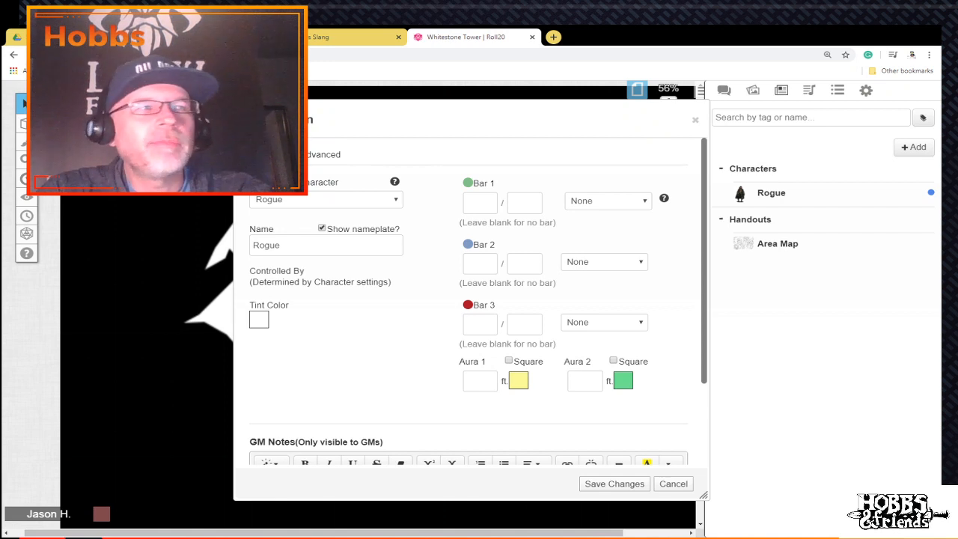
pyautogui.scroll(-2, 469, 300)
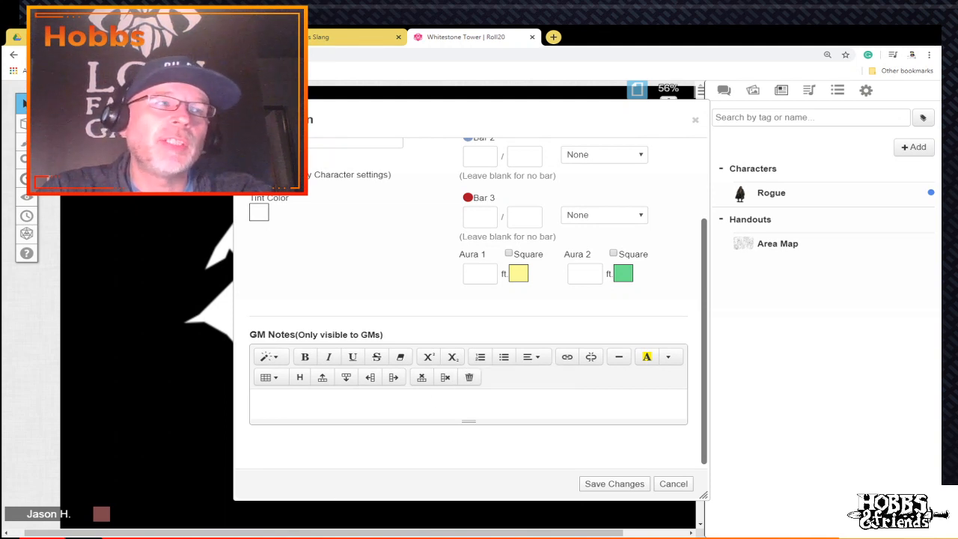
pyautogui.scroll(2, 468, 299)
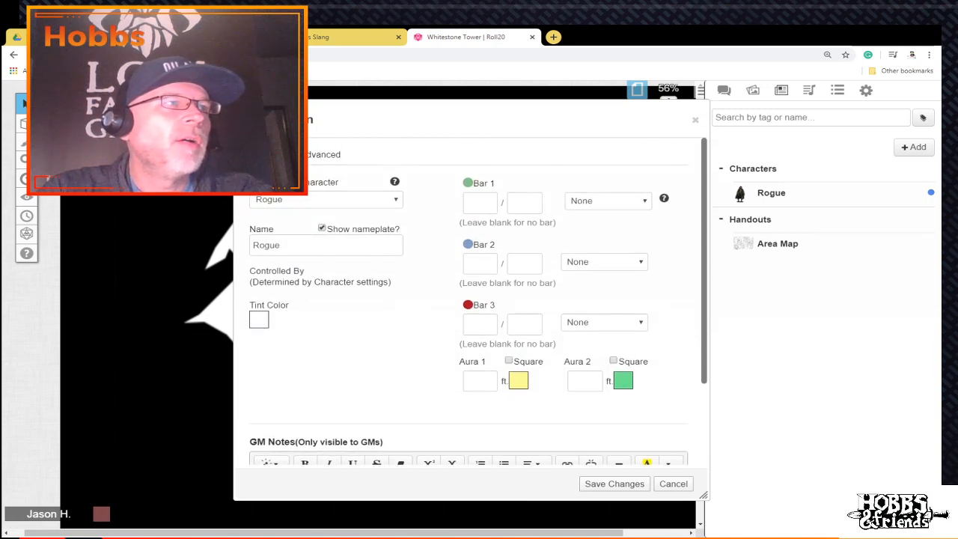
pyautogui.click(325, 154)
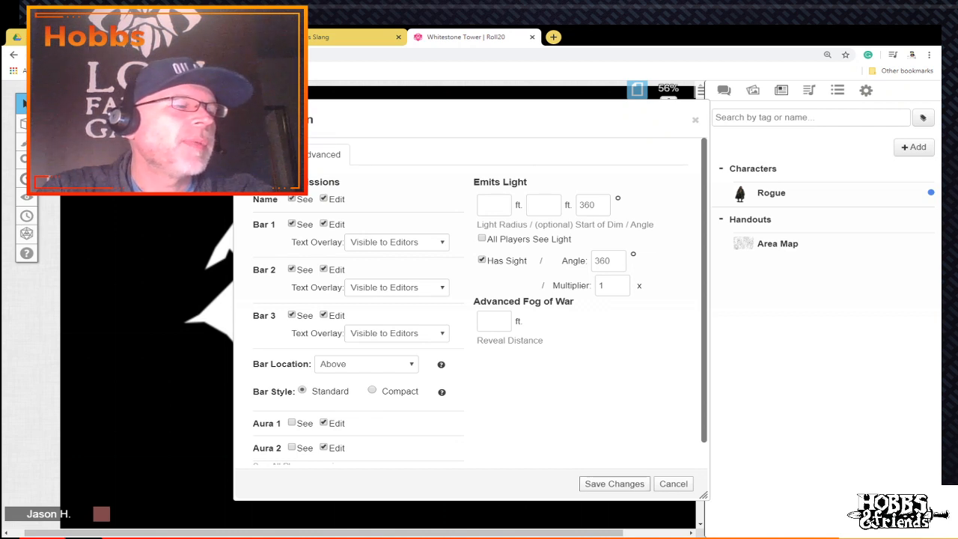
pyautogui.click(613, 484)
pyautogui.scroll(-2, 378, 305)
pyautogui.scroll(2, 378, 305)
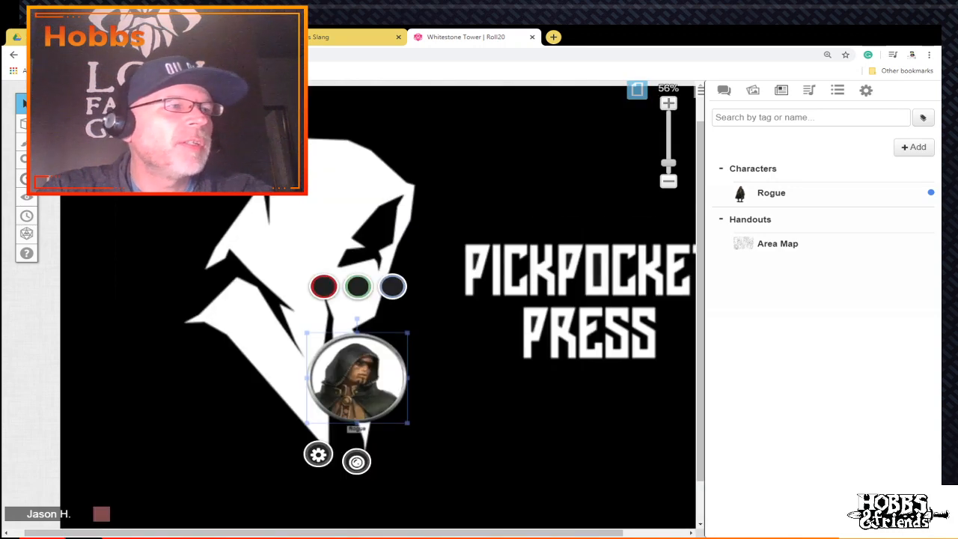
# Step: Browse the status markers available for the rogue token on the Pickpocket Press page
pyautogui.click(356, 461)
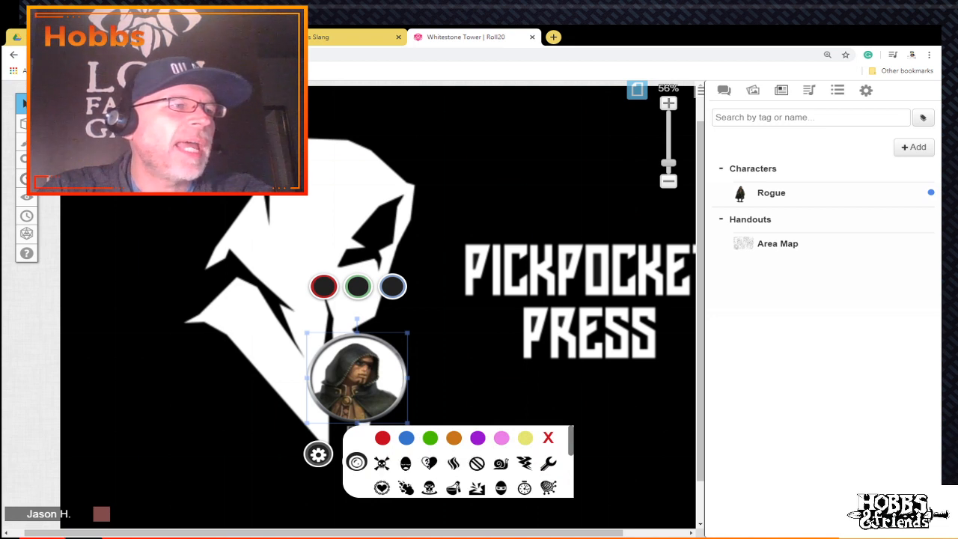
pyautogui.scroll(-2, 458, 462)
pyautogui.scroll(2, 458, 462)
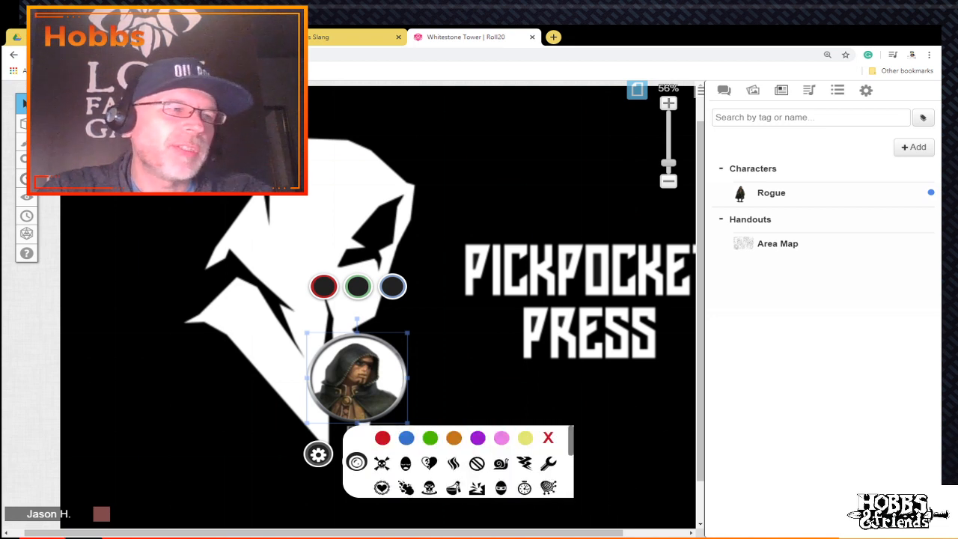
pyautogui.click(357, 462)
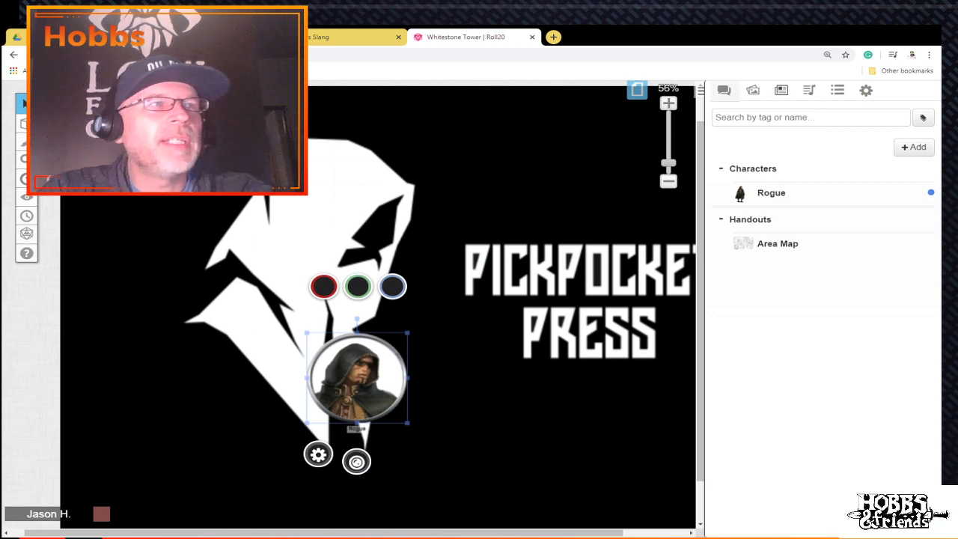
# Step: Switch to the page holding the forest river map
pyautogui.click(637, 90)
pyautogui.click(292, 112)
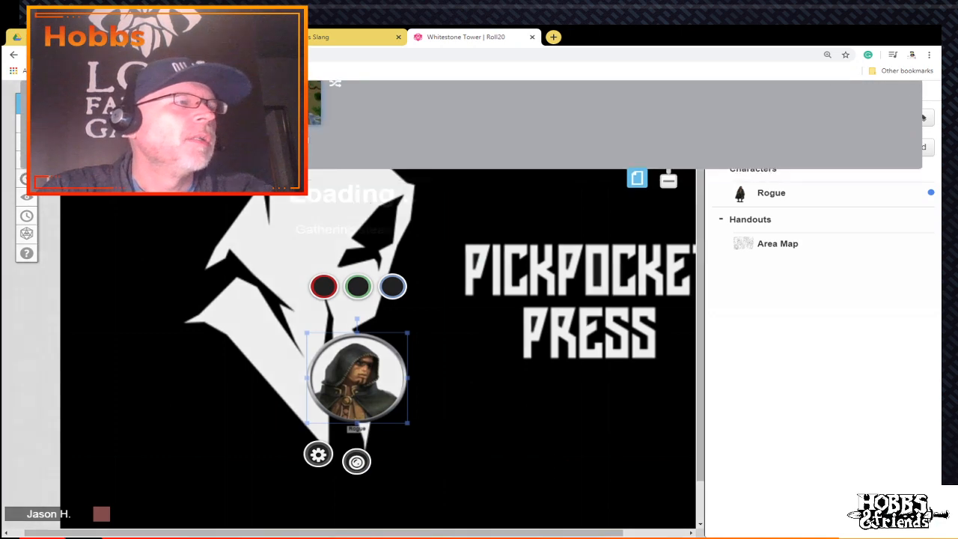
pyautogui.scroll(-10, 378, 337)
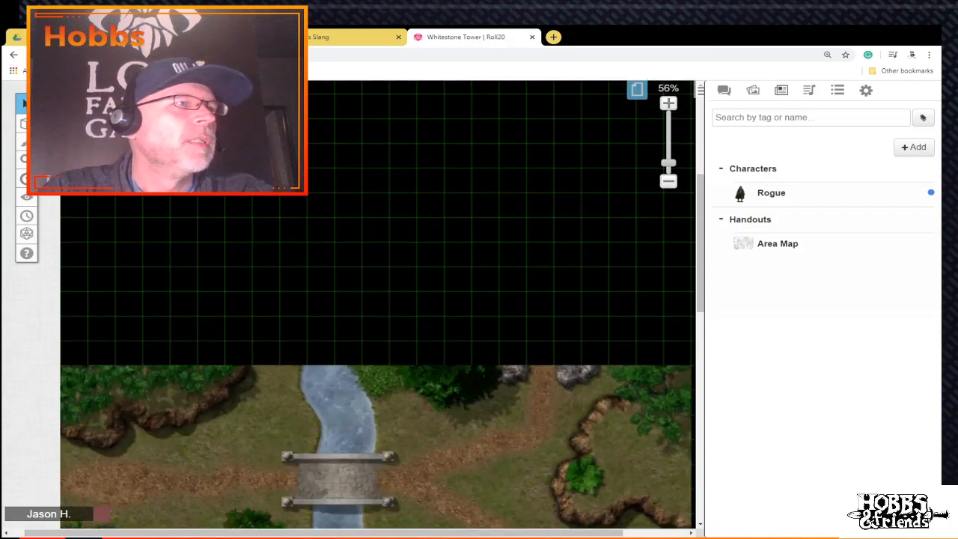
pyautogui.scroll(2, 378, 337)
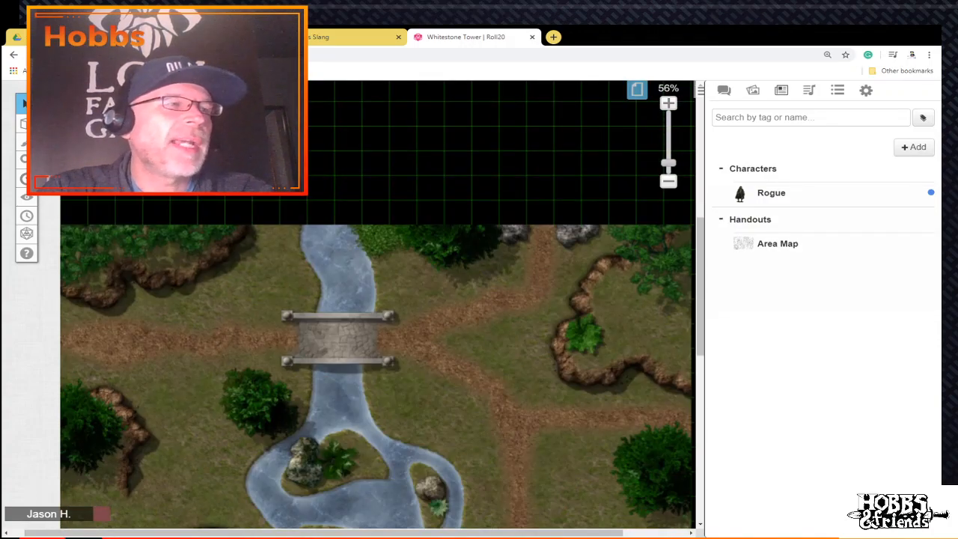
pyautogui.scroll(-5, 378, 337)
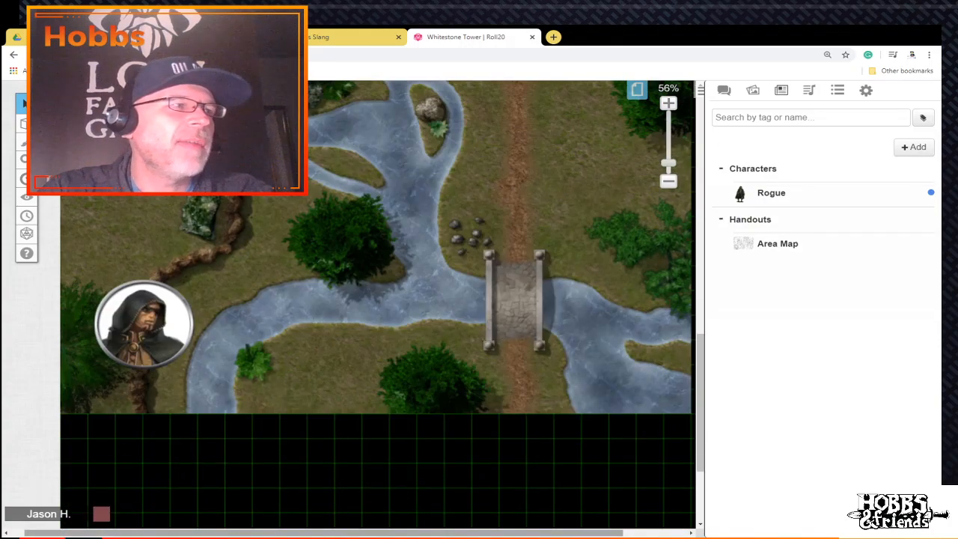
# Step: Enlarge the forest map image to span the page's full width and move it down to the page's lower edge
pyautogui.hscroll(4, 378, 300)
pyautogui.hscroll(-1, 378, 299)
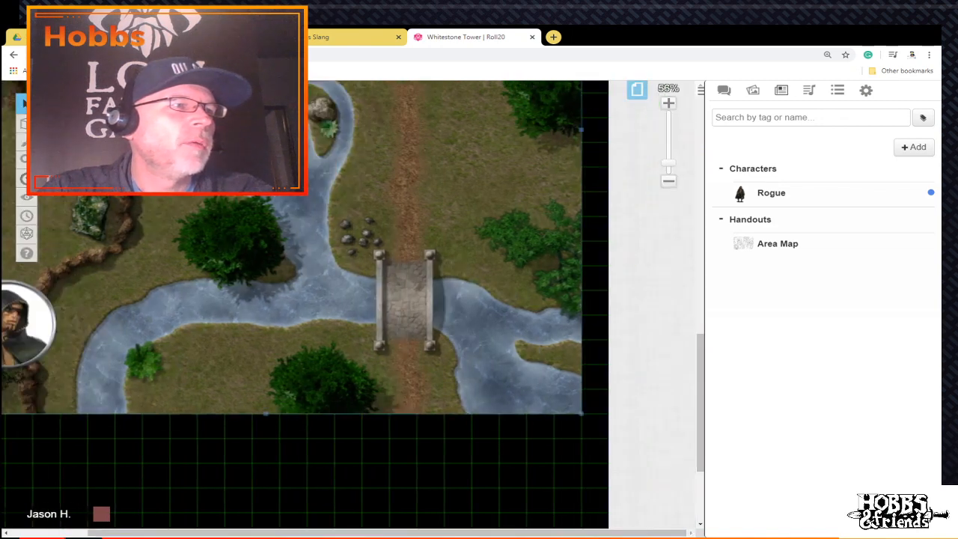
pyautogui.hscroll(-5, 378, 299)
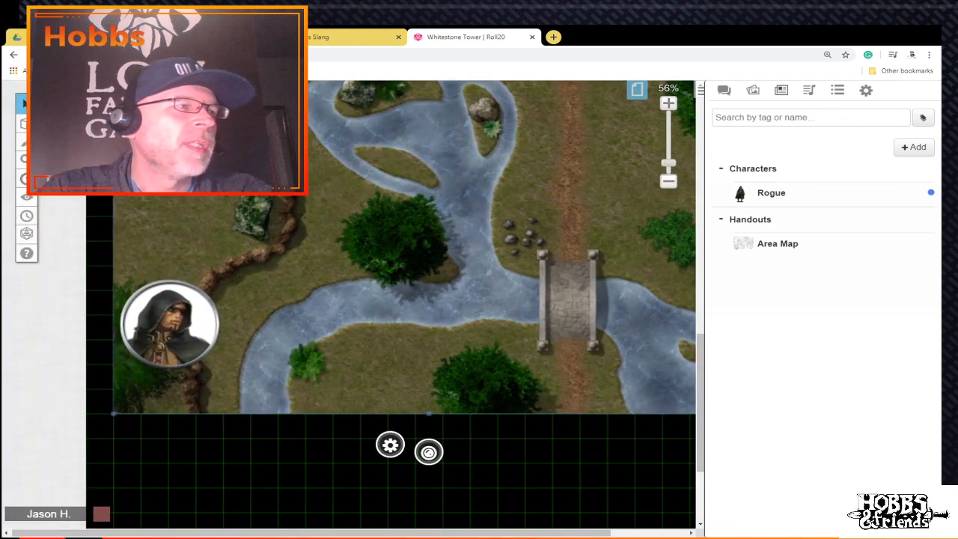
pyautogui.moveTo(113, 414); pyautogui.dragTo(87, 438)
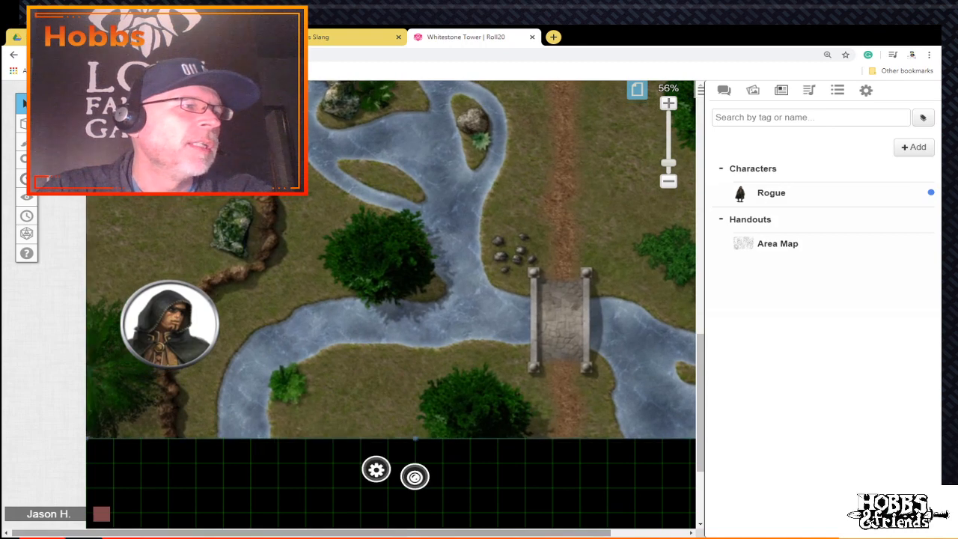
pyautogui.moveTo(112, 533); pyautogui.dragTo(188, 533)
pyautogui.moveTo(581, 438); pyautogui.dragTo(608, 464)
pyautogui.scroll(-3, 419, 306)
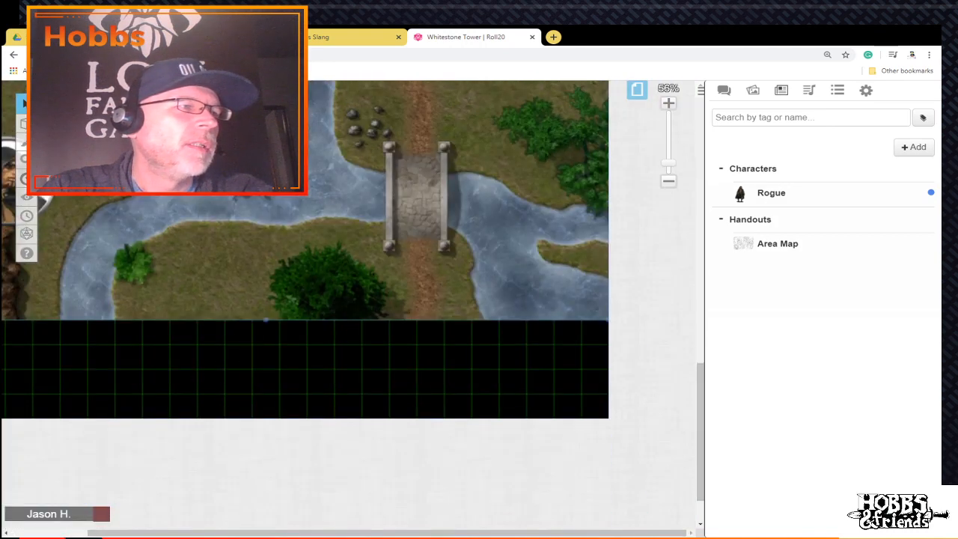
pyautogui.moveTo(419, 285); pyautogui.dragTo(419, 382)
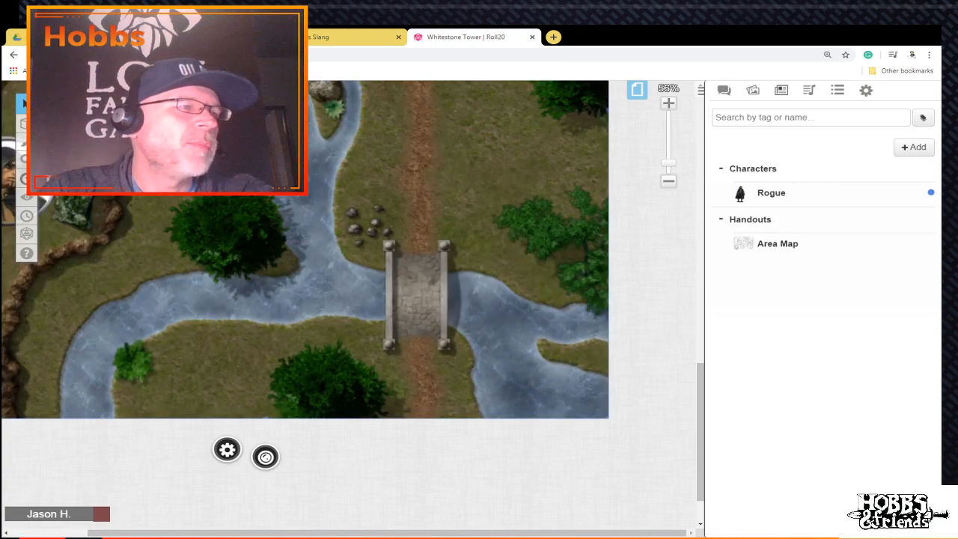
# Step: Send the forest map image to the map layer so that it lies beneath the grid
pyautogui.scroll(9, 419, 322)
pyautogui.scroll(-2, 419, 322)
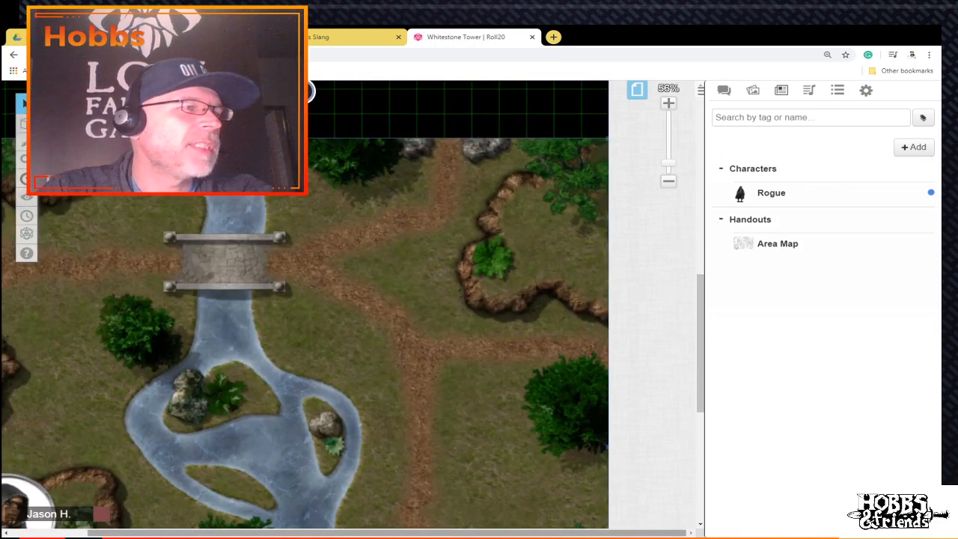
pyautogui.hscroll(-3, 419, 322)
pyautogui.scroll(-2, 419, 321)
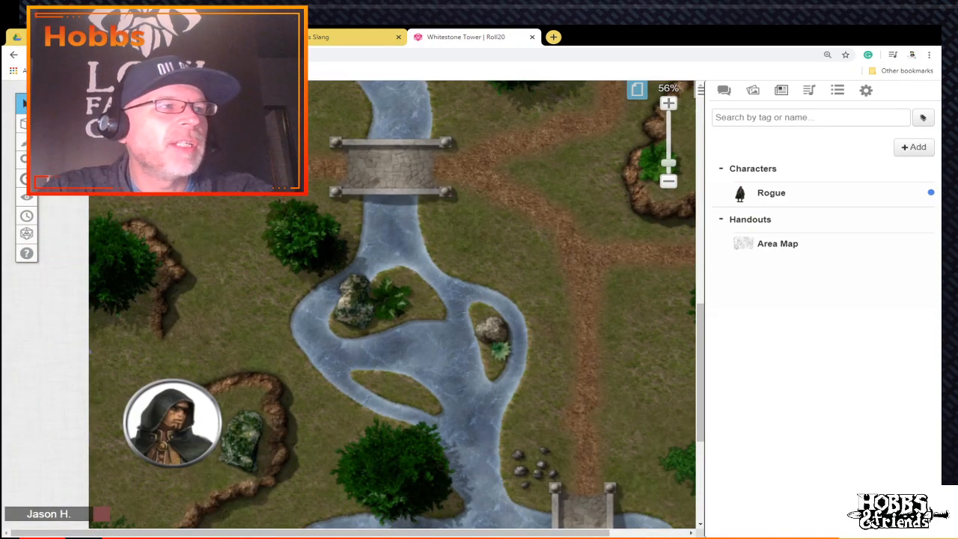
pyautogui.moveTo(309, 532)
pyautogui.mouseDown()
pyautogui.moveTo(388, 533)
pyautogui.moveTo(310, 533)
pyautogui.mouseUp()
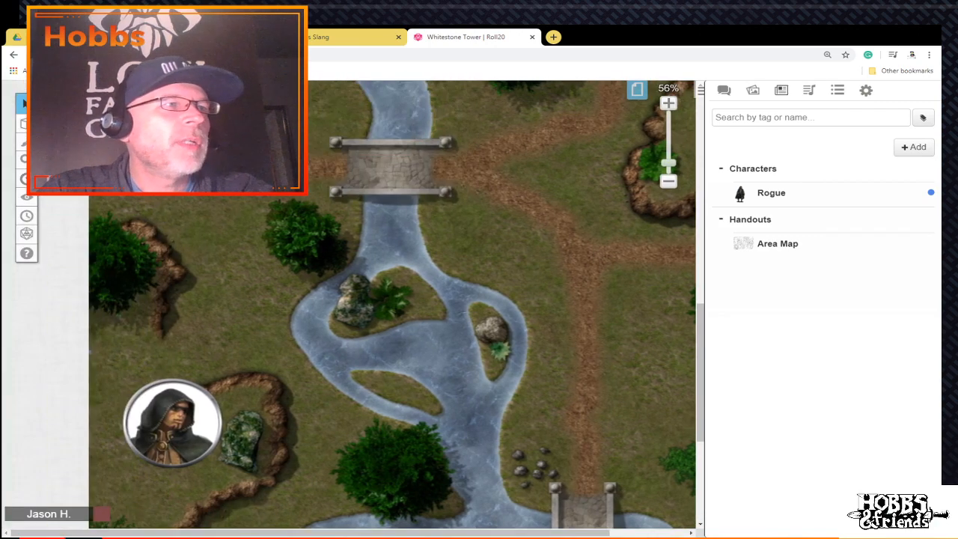
pyautogui.rightClick(481, 94)
pyautogui.moveTo(510, 233)
pyautogui.click(582, 221)
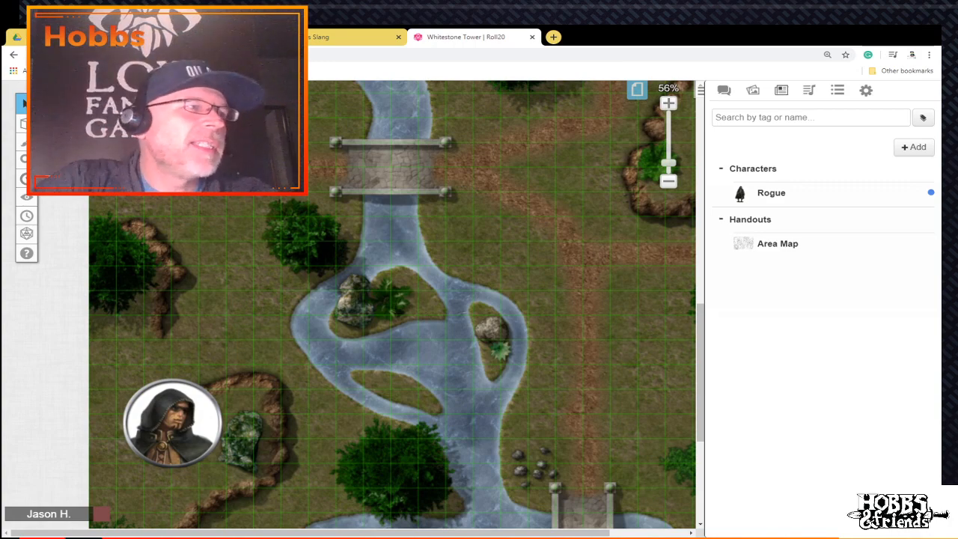
# Step: Shrink the hooded rogue token to about one grid square
pyautogui.click(172, 424)
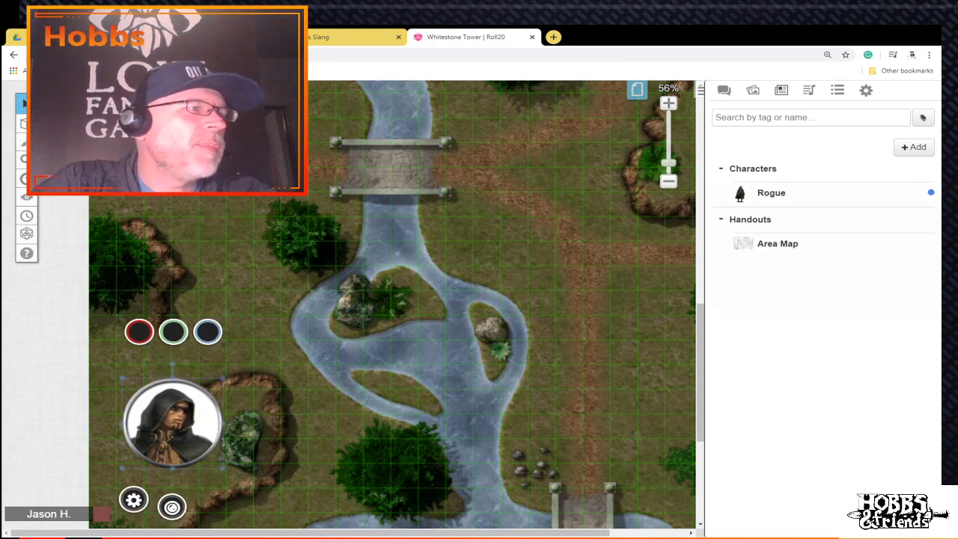
pyautogui.moveTo(222, 379); pyautogui.dragTo(156, 437)
pyautogui.scroll(-3, 389, 300)
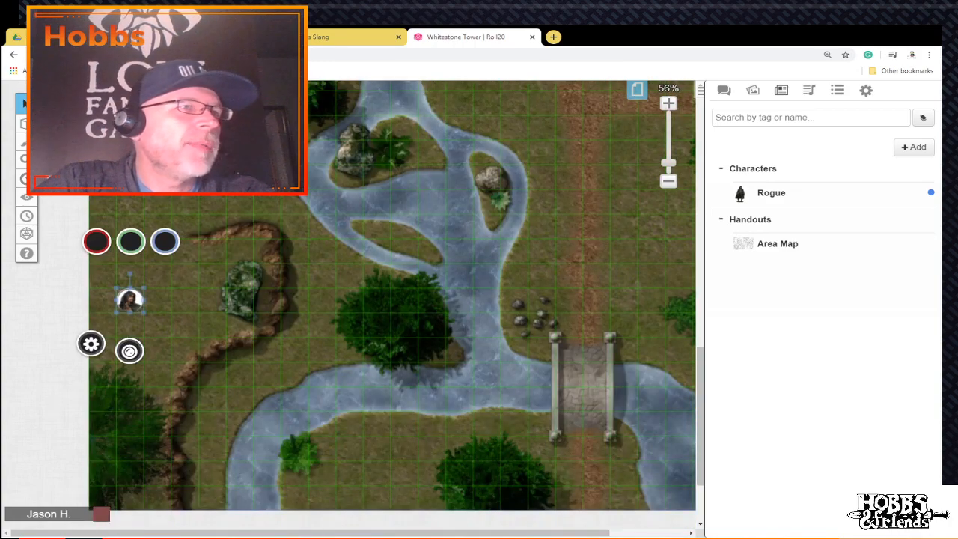
pyautogui.scroll(6, 389, 299)
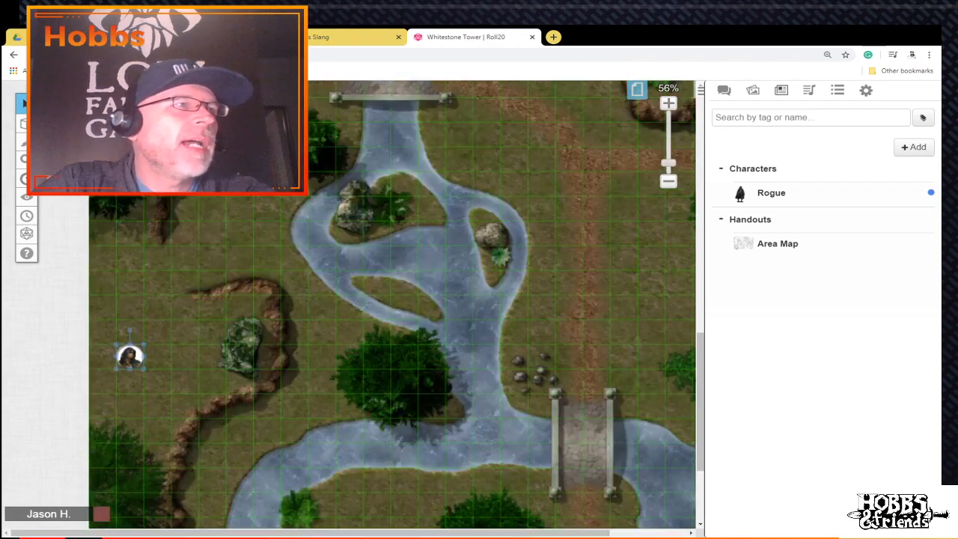
pyautogui.scroll(-3, 392, 310)
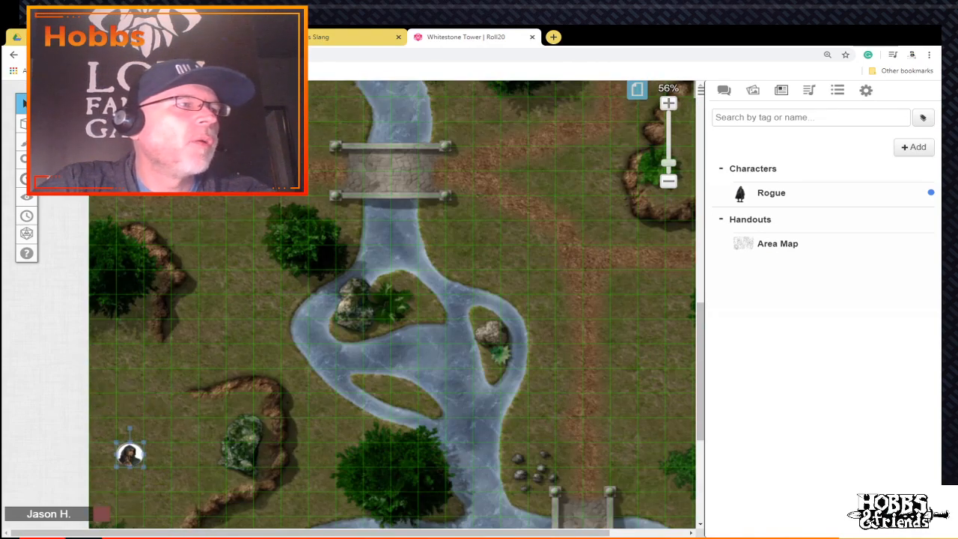
# Step: Open the Area Map handout to review its drawing, and close it again
pyautogui.click(778, 244)
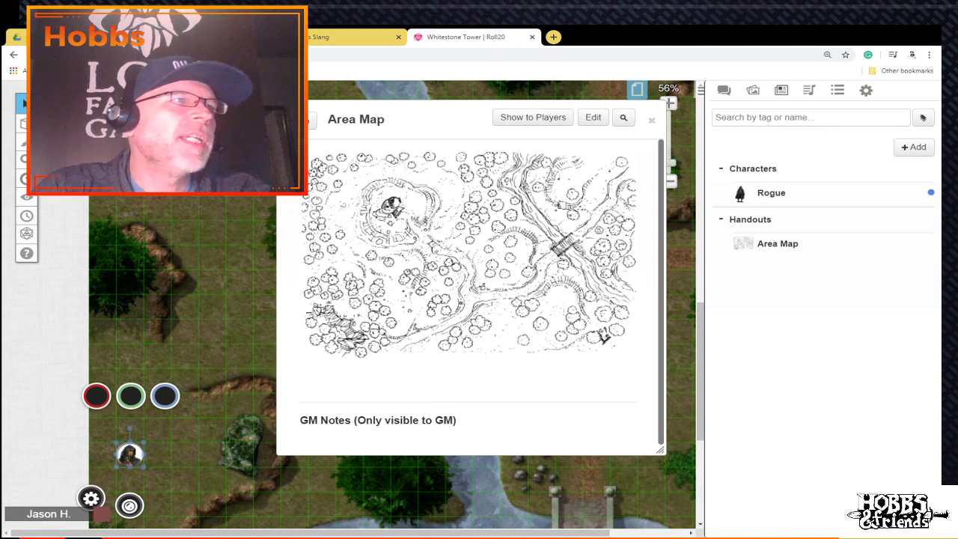
pyautogui.click(651, 119)
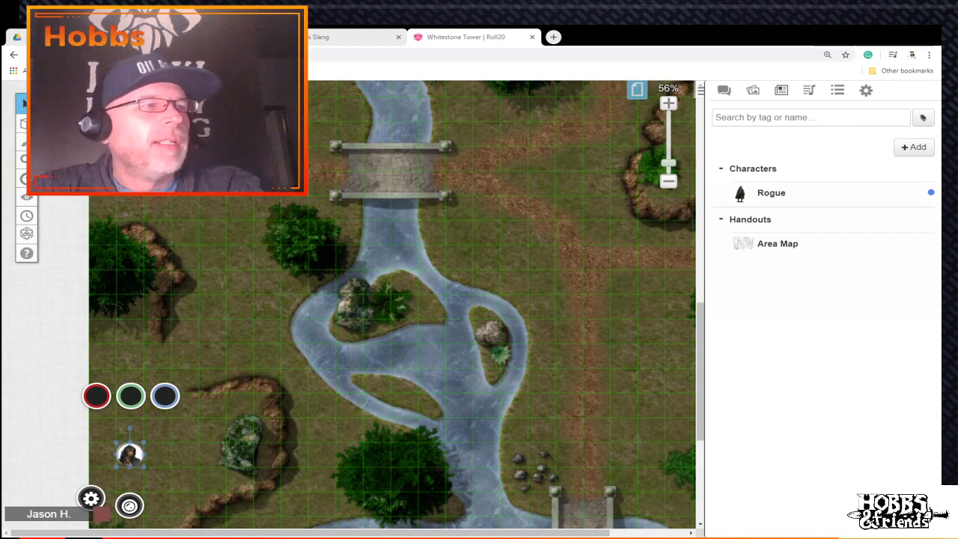
pyautogui.scroll(3, 397, 299)
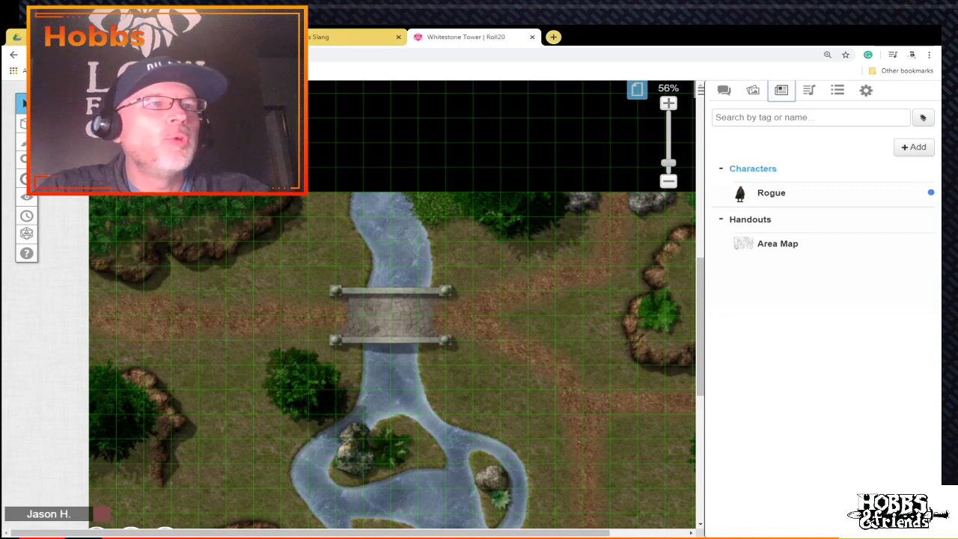
# Step: Add a rock group from the art library, sized about two by two squares, to the clearing above the curved cliff
pyautogui.click(753, 90)
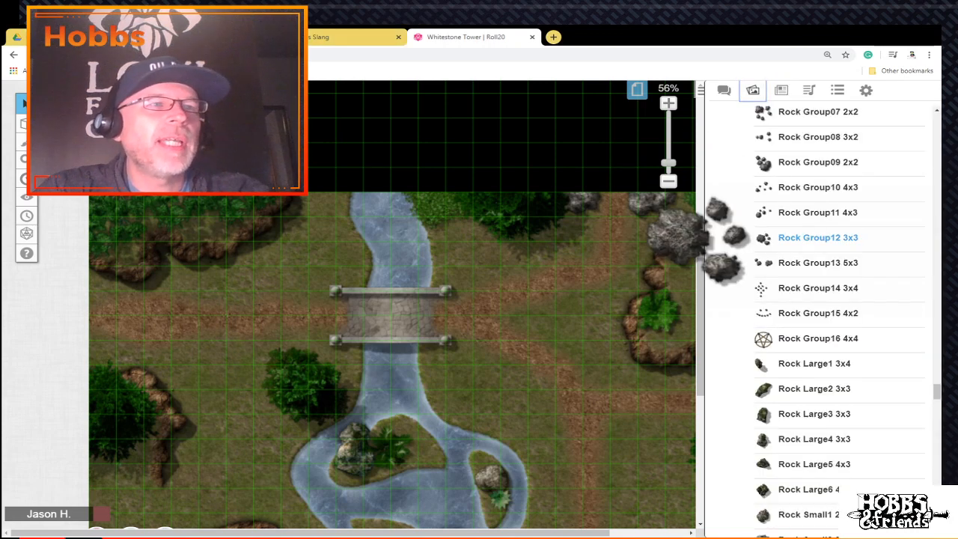
pyautogui.scroll(-3, 393, 305)
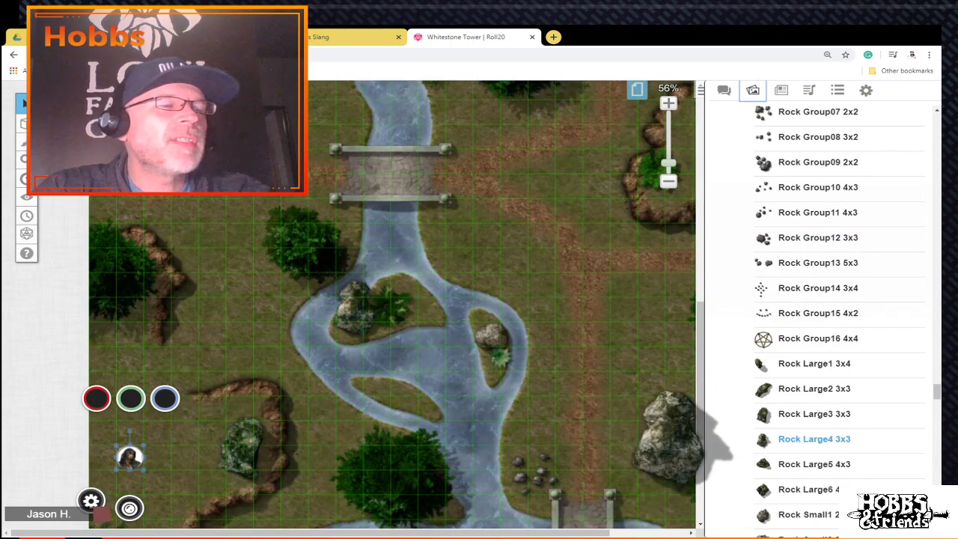
pyautogui.scroll(-1, 393, 304)
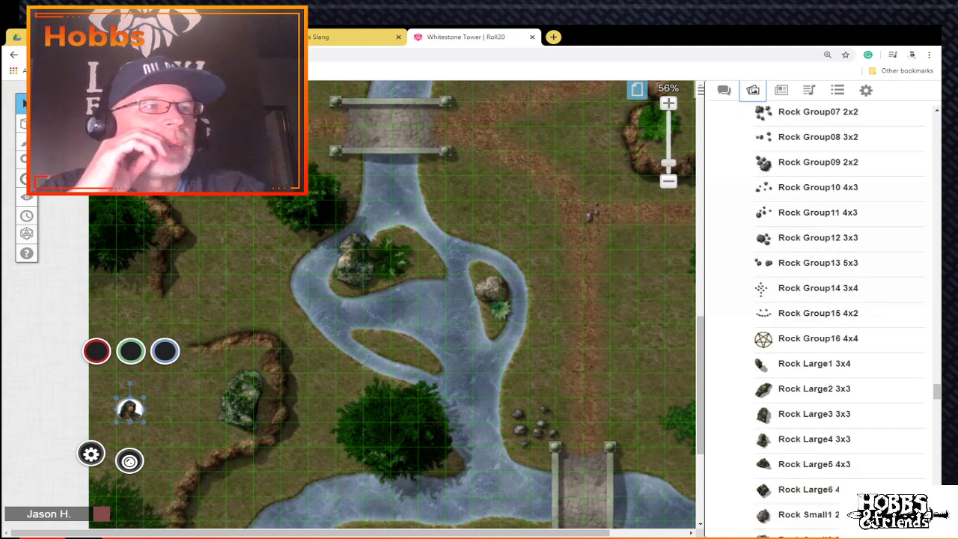
pyautogui.click(595, 214)
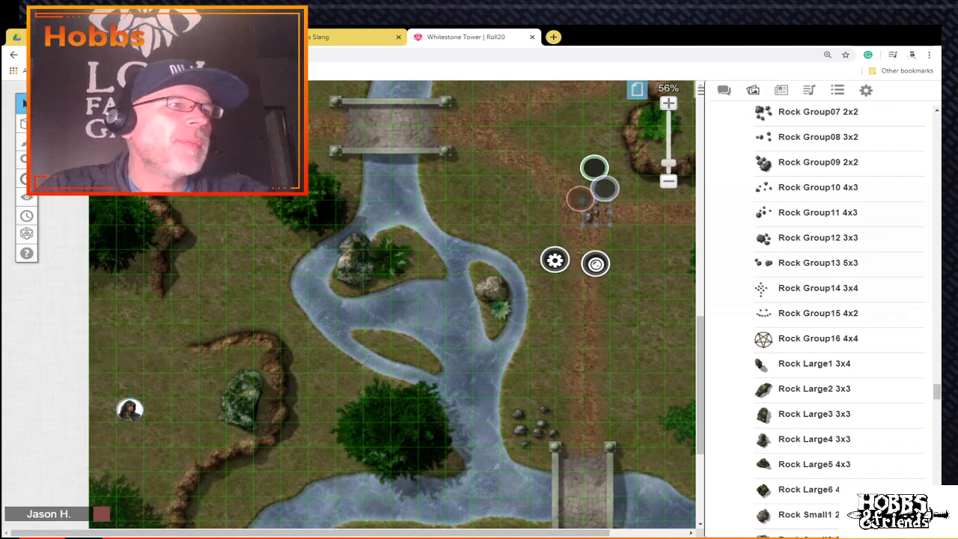
pyautogui.moveTo(583, 225); pyautogui.dragTo(226, 273)
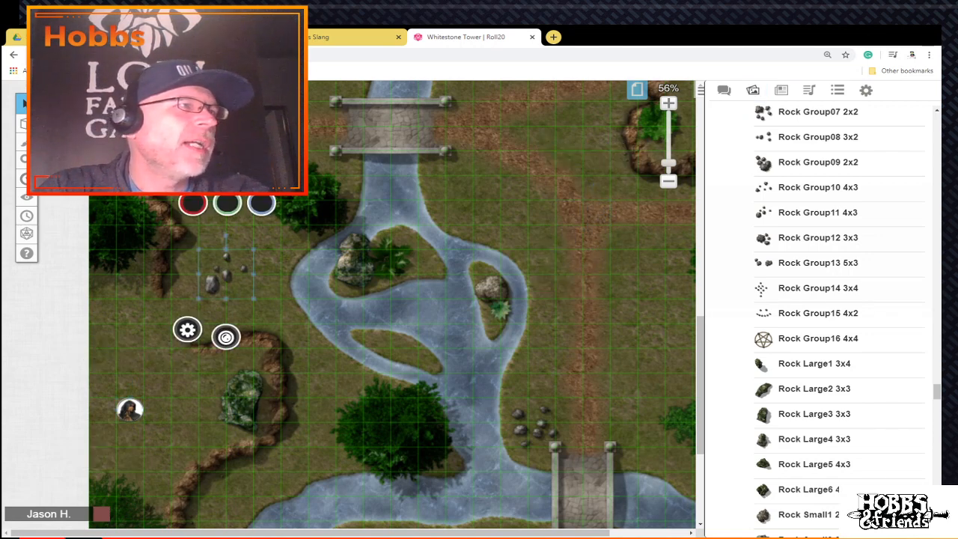
# Step: Rotate the rock group a quarter turn clockwise and move it up about one grid square
pyautogui.moveTo(225, 235); pyautogui.dragTo(268, 274)
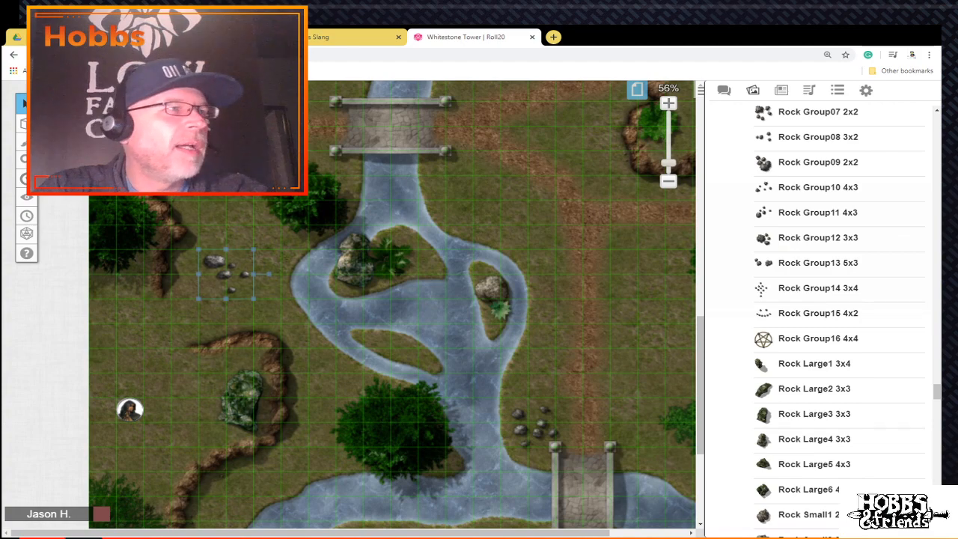
pyautogui.moveTo(226, 274); pyautogui.dragTo(237, 247)
pyautogui.hotkey('ctrl', 'v')
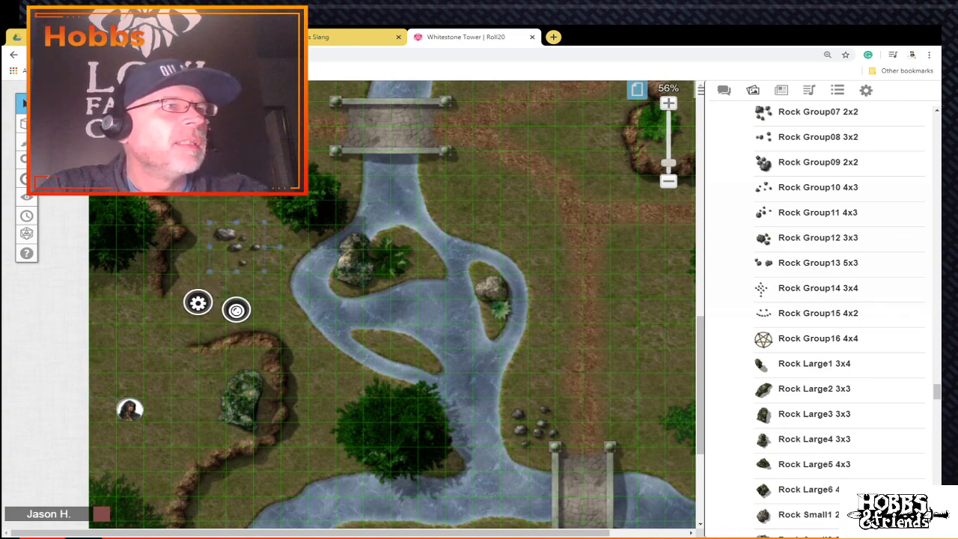
# Step: Shift the rock group slightly down and away from the river, closer to the left cliff
pyautogui.scroll(5, 237, 247)
pyautogui.moveTo(299, 532); pyautogui.dragTo(221, 533)
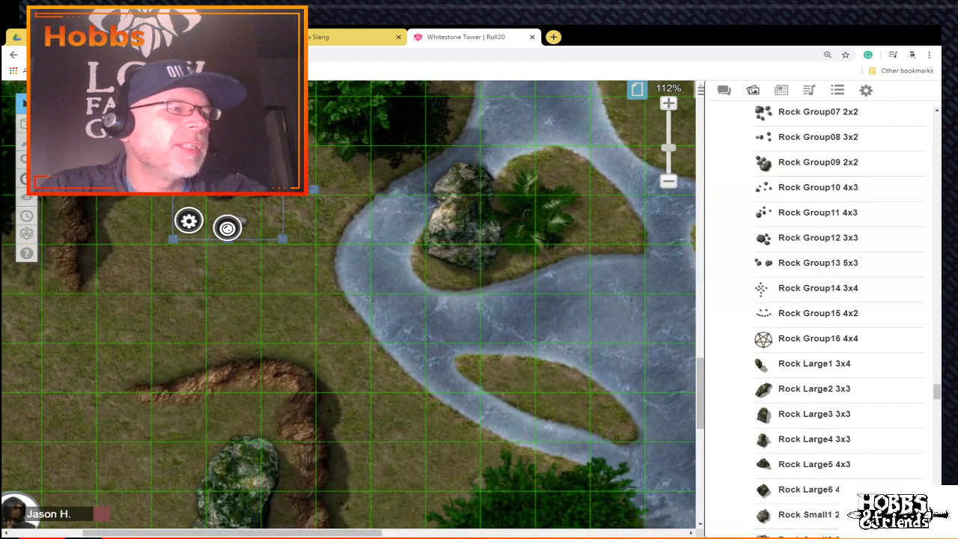
pyautogui.moveTo(243, 210); pyautogui.dragTo(211, 230)
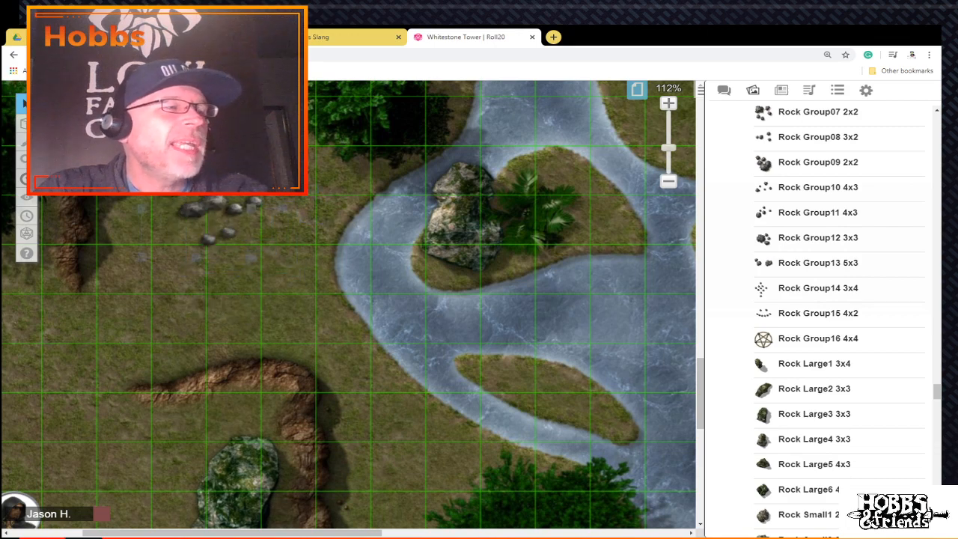
pyautogui.doubleClick(211, 230)
pyautogui.click(673, 484)
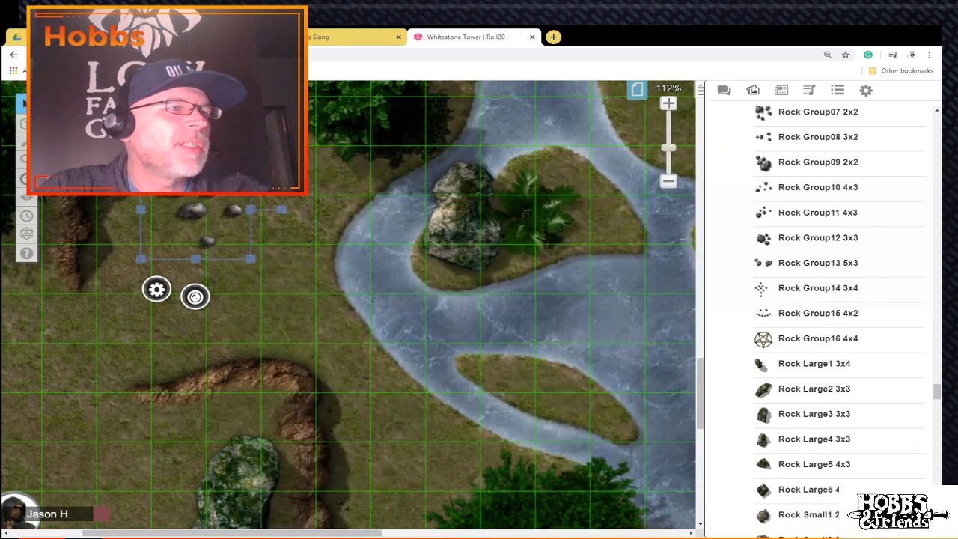
# Step: Move the rogue token to the open ground between the rock group and the curved cliff
pyautogui.moveTo(232, 533); pyautogui.dragTo(208, 533)
pyautogui.scroll(-2, 348, 314)
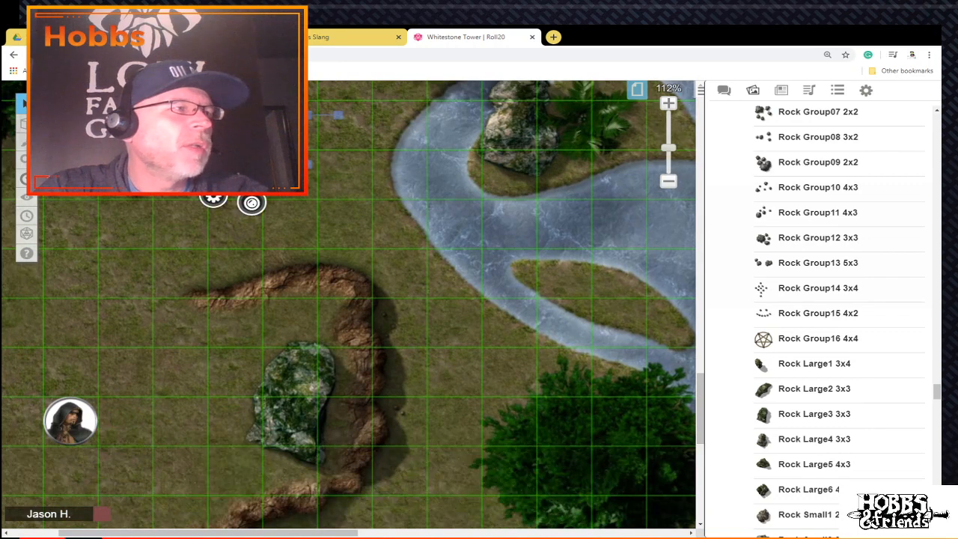
pyautogui.moveTo(70, 421); pyautogui.dragTo(235, 225)
pyautogui.scroll(5, 235, 224)
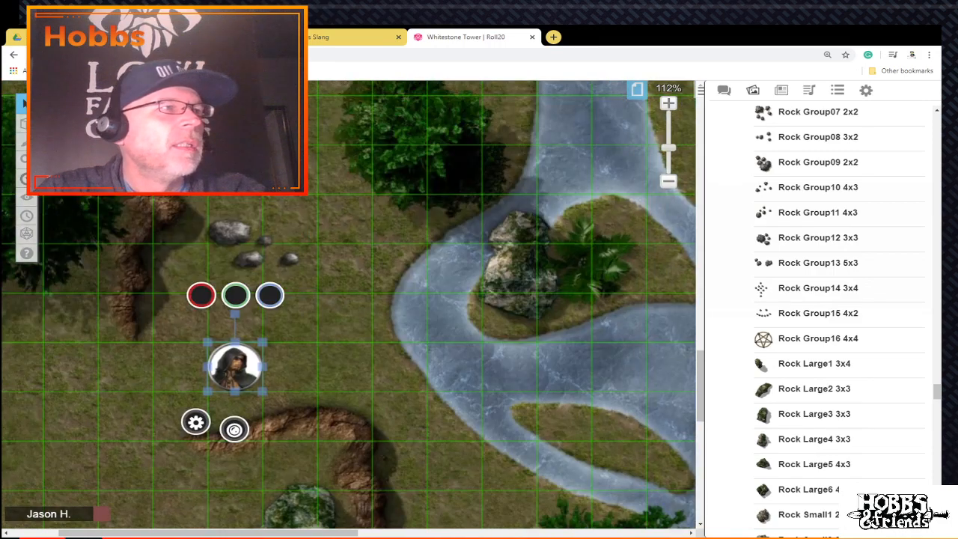
# Step: Move the rock group about three squares up and one square toward the left cliff
pyautogui.moveTo(252, 355); pyautogui.dragTo(203, 190)
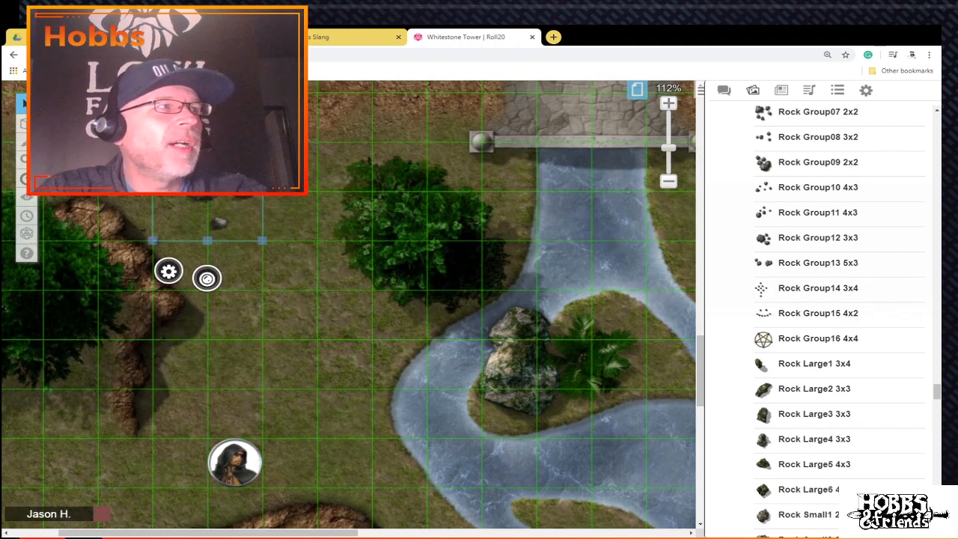
# Step: Switch to the map background layer and place the Rock Group16 4x4 pentagram in the clearing beside the tree
pyautogui.moveTo(25, 124)
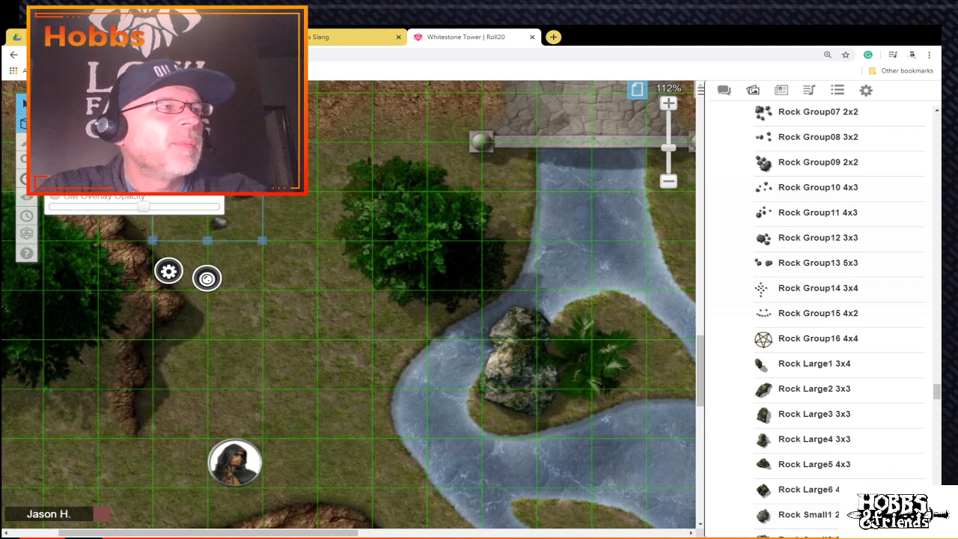
pyautogui.click(82, 124)
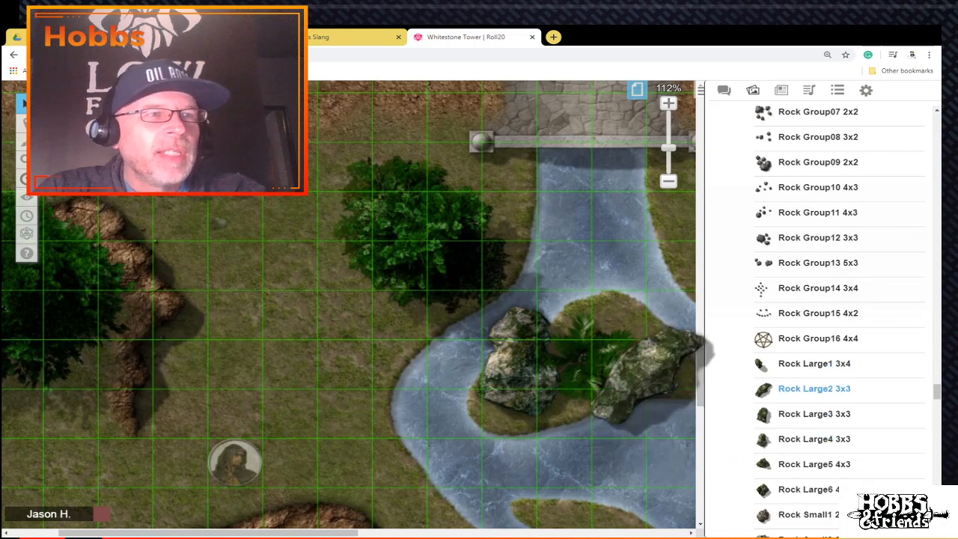
pyautogui.moveTo(815, 338); pyautogui.dragTo(288, 266)
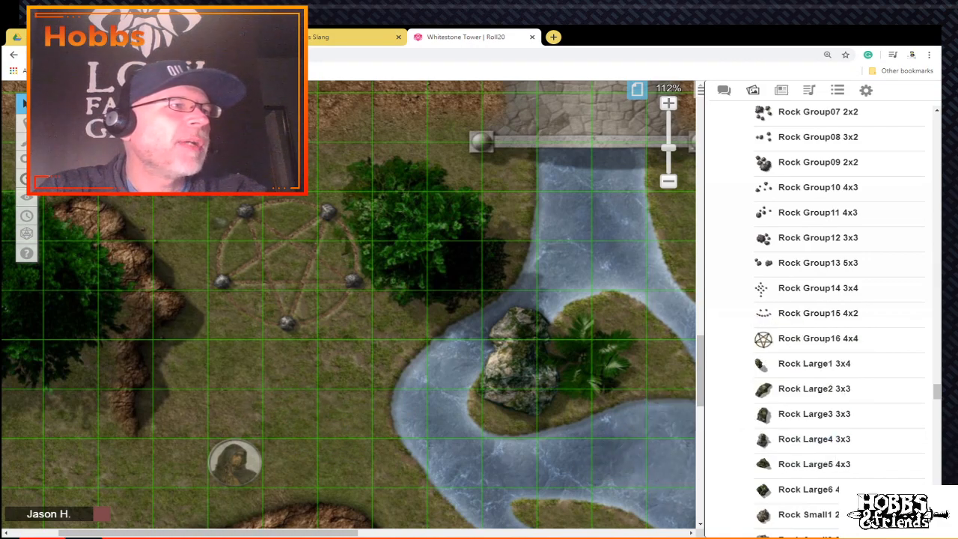
# Step: Try shifting the background map beneath the scenery, about two squares left and one down, and undo the shift
pyautogui.moveTo(300, 262); pyautogui.dragTo(189, 311)
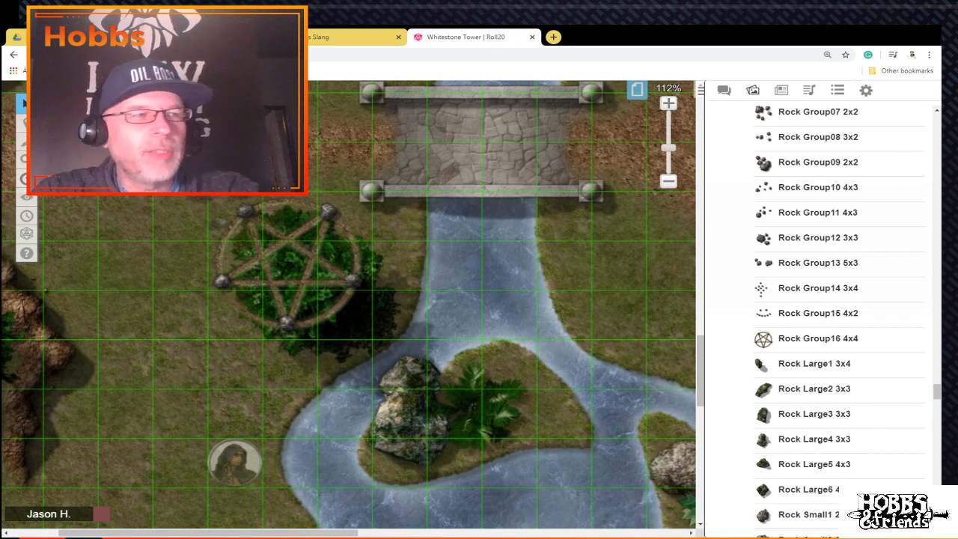
pyautogui.hotkey('ctrl', 'z')
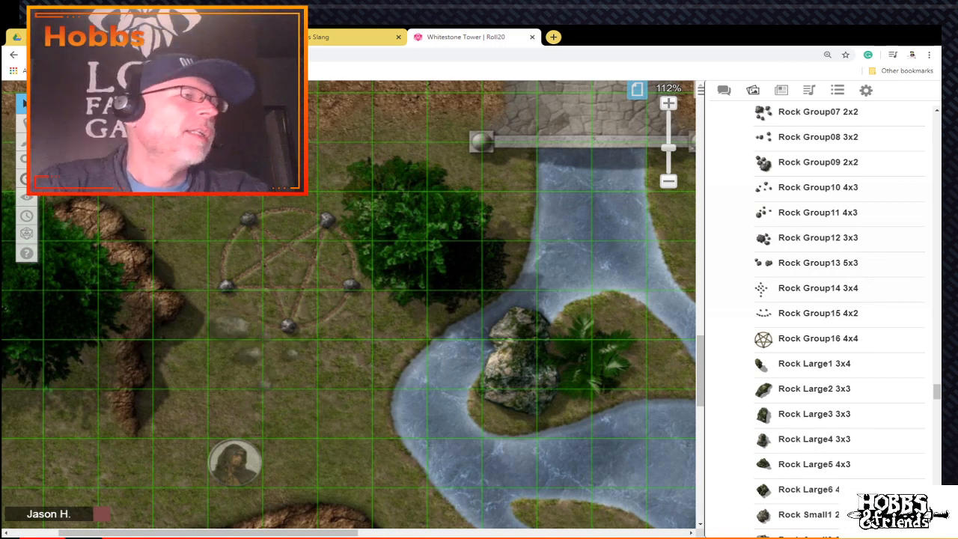
pyautogui.scroll(-2, 349, 304)
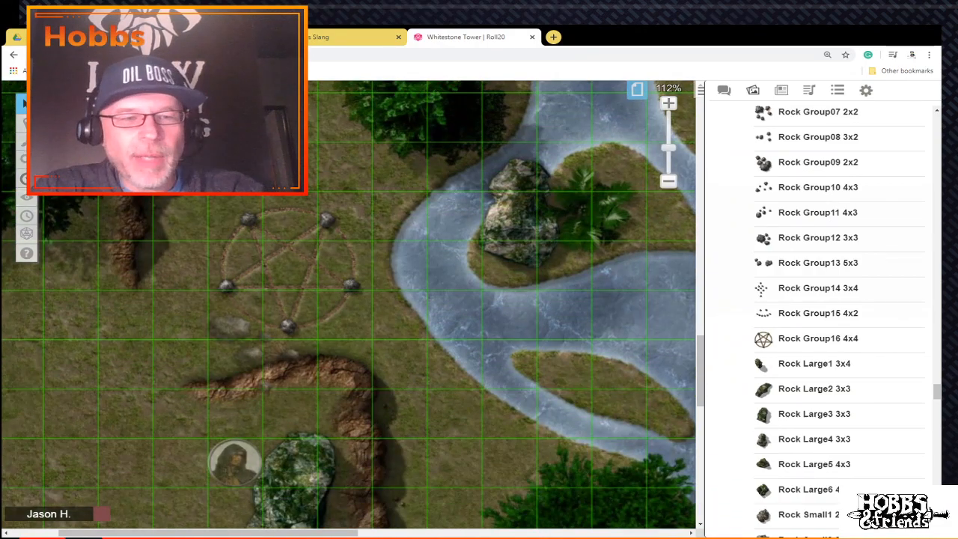
pyautogui.press('Down')
pyautogui.press('Down')
pyautogui.press('Down')
# Step: Delete the pentagram rock group from the clearing and switch back to the token layer
pyautogui.click(290, 271)
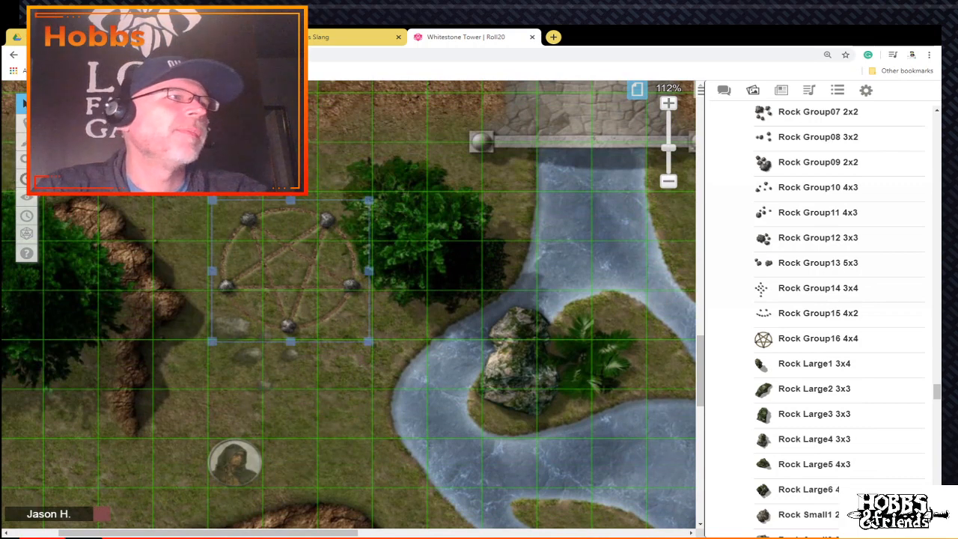
pyautogui.press('Delete')
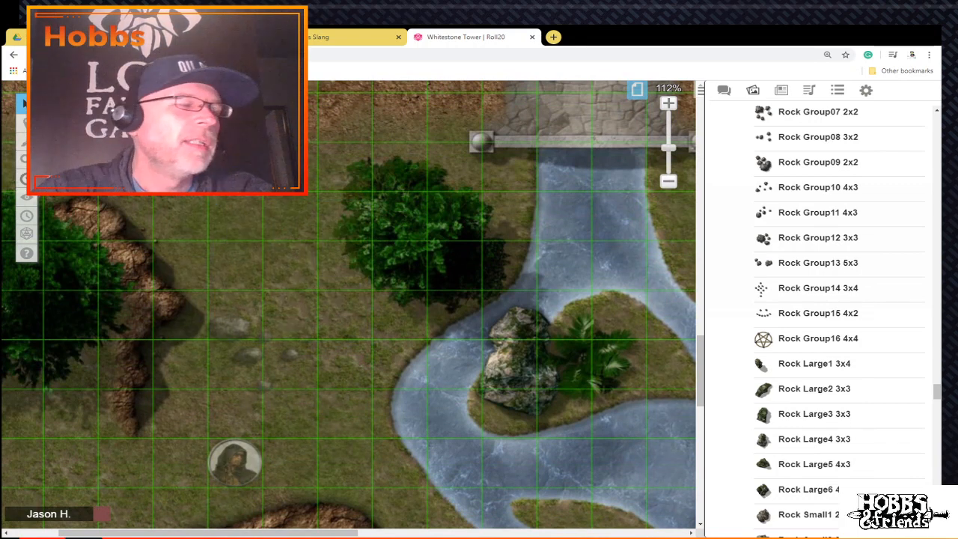
pyautogui.moveTo(26, 122)
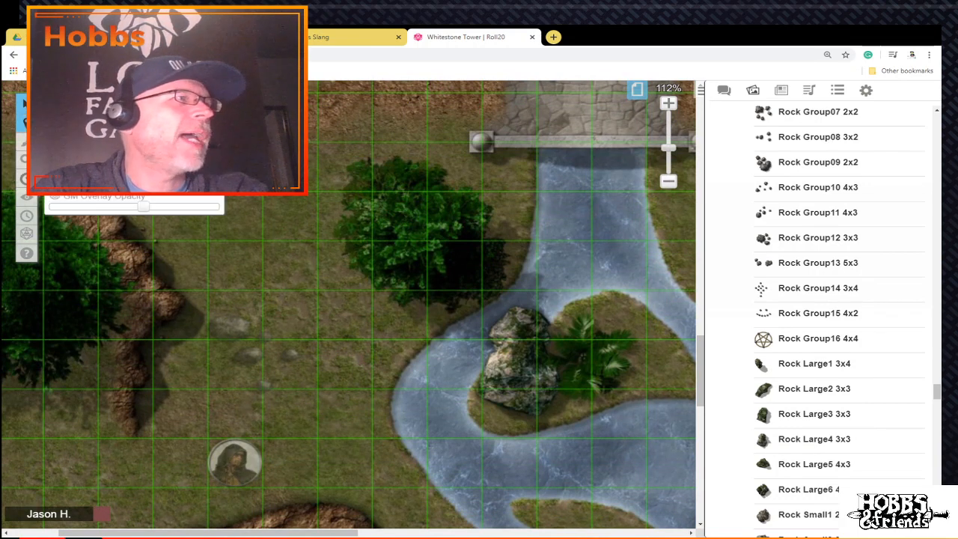
pyautogui.click(84, 142)
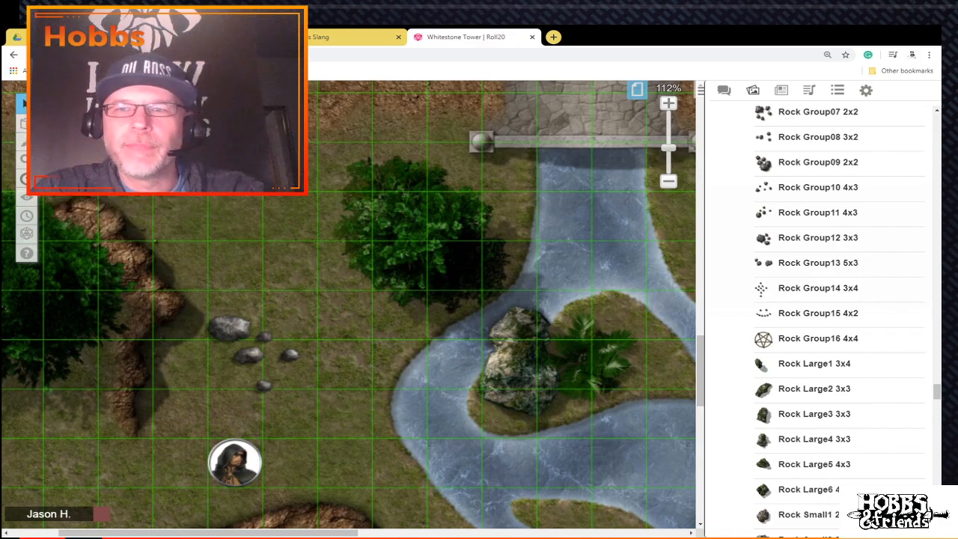
# Step: Hide the sidebar, zoom out to 42%, and examine the river crossing map and the empty black area above it
pyautogui.scroll(-2, 348, 307)
pyautogui.scroll(1, 348, 307)
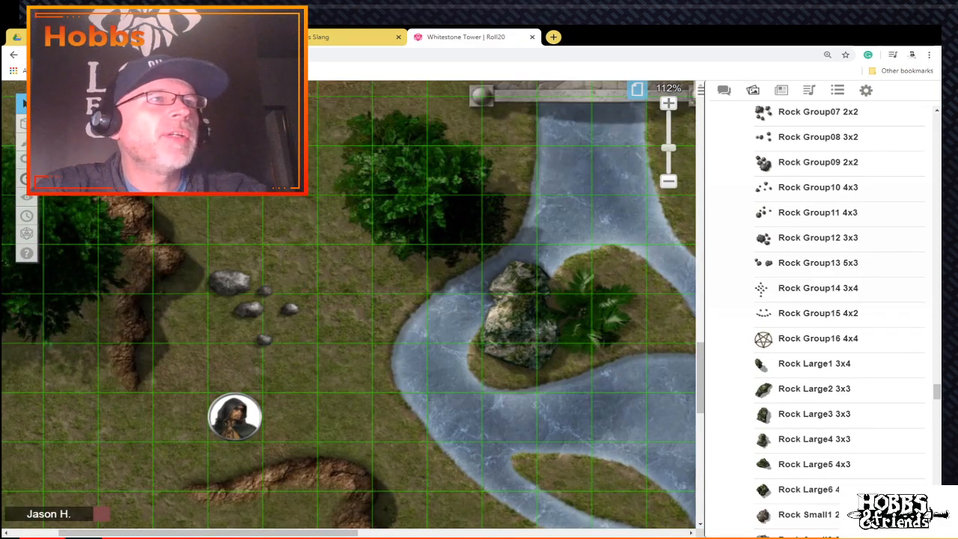
pyautogui.click(693, 90)
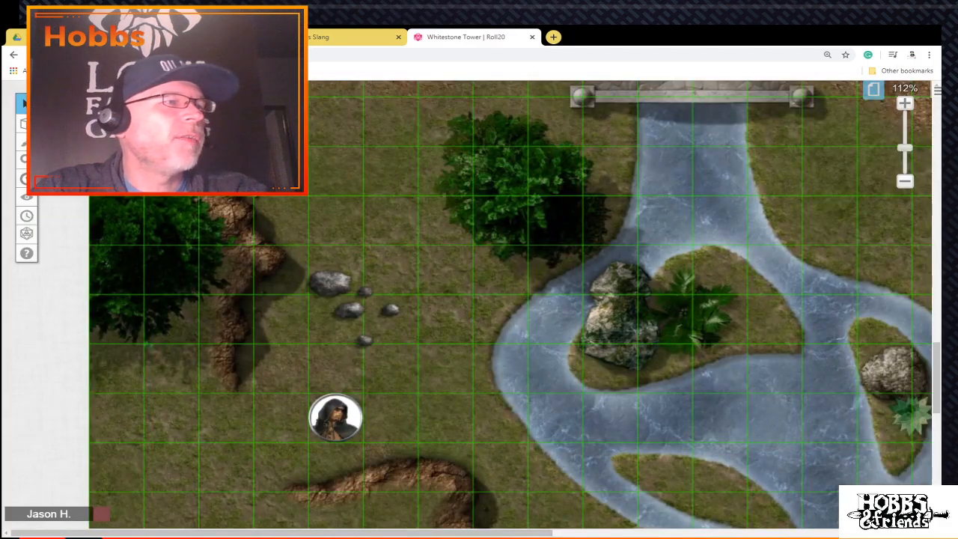
pyautogui.hscroll(5, 903, 161)
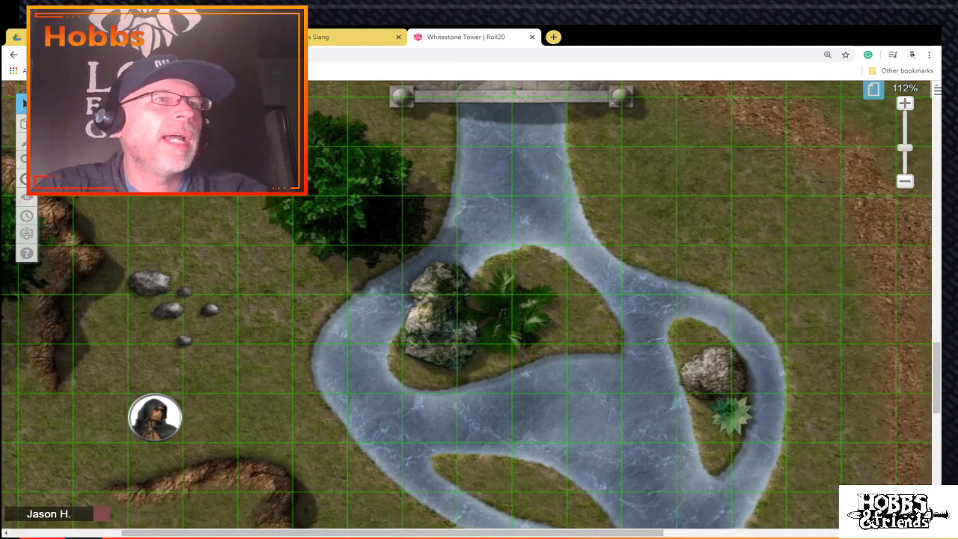
pyautogui.click(904, 181)
pyautogui.click(904, 181)
pyautogui.click(904, 181)
pyautogui.click(904, 181)
pyautogui.click(905, 181)
pyautogui.click(905, 181)
pyautogui.click(904, 181)
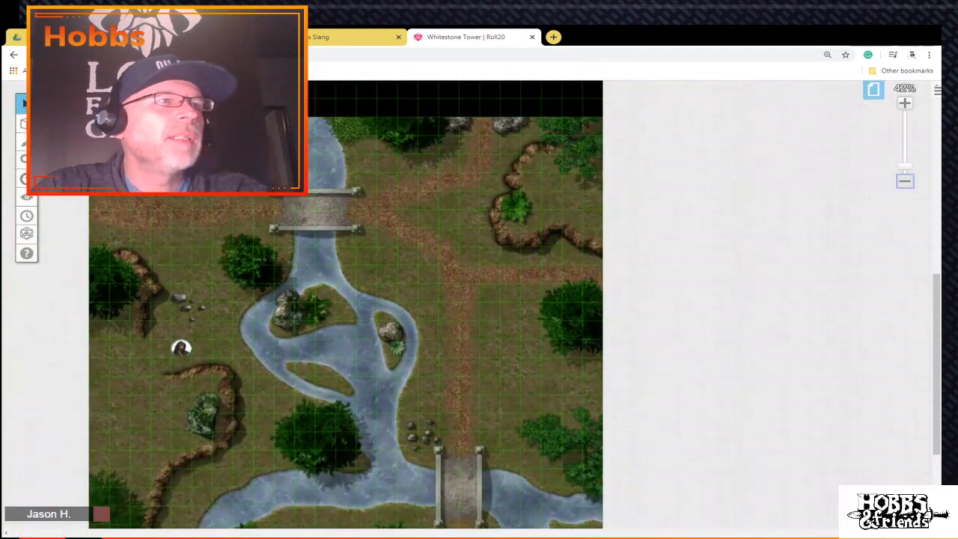
pyautogui.scroll(5, 346, 322)
pyautogui.scroll(-3, 346, 322)
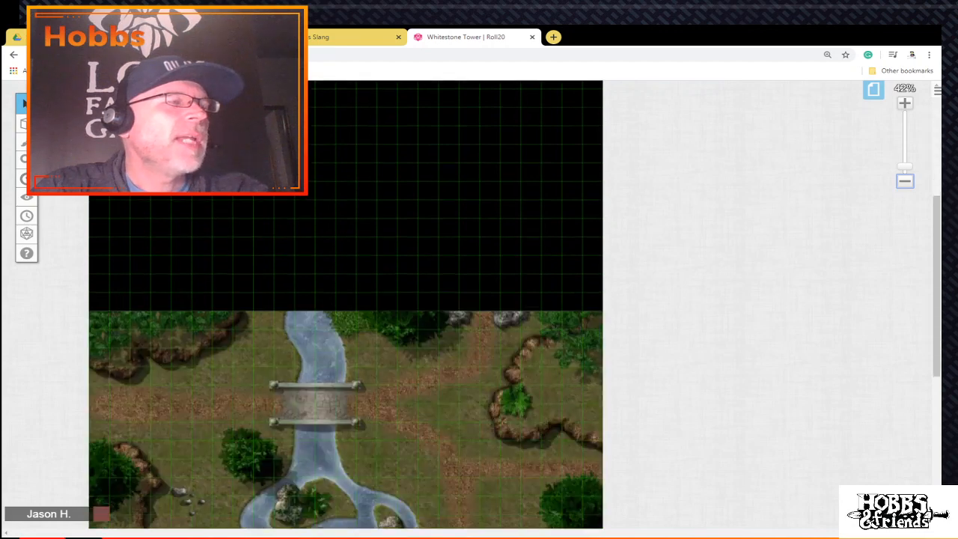
pyautogui.scroll(2, 346, 397)
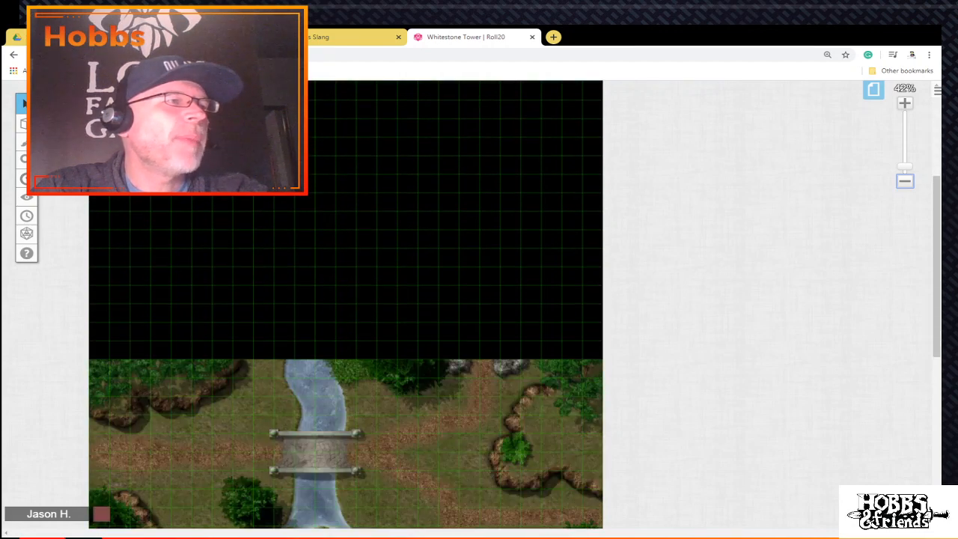
pyautogui.scroll(-1, 346, 397)
# Step: Show the sidebar again and browse the Nature Builder art set, previewing its bridges, buildings, cliffs, paths and terrain tiles
pyautogui.click(937, 90)
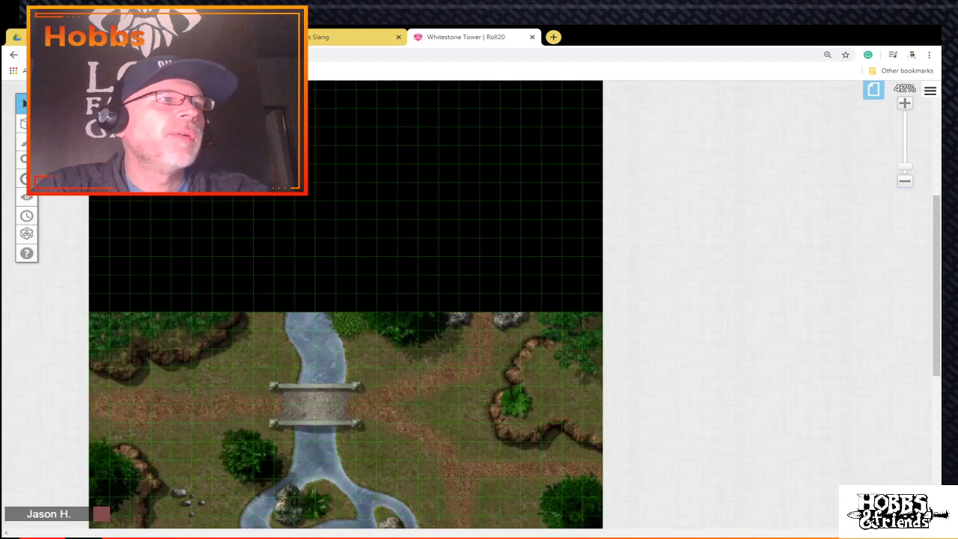
pyautogui.scroll(10, 838, 315)
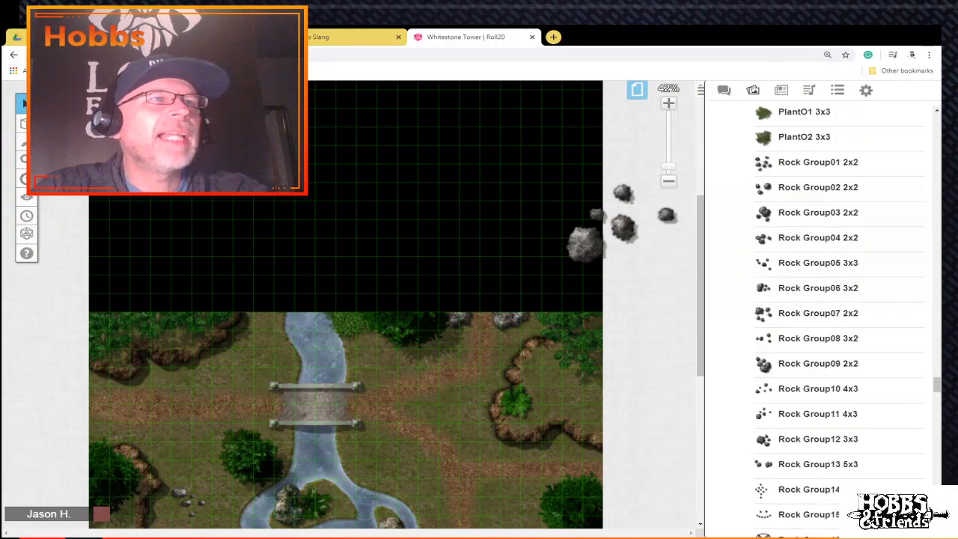
pyautogui.scroll(10, 838, 314)
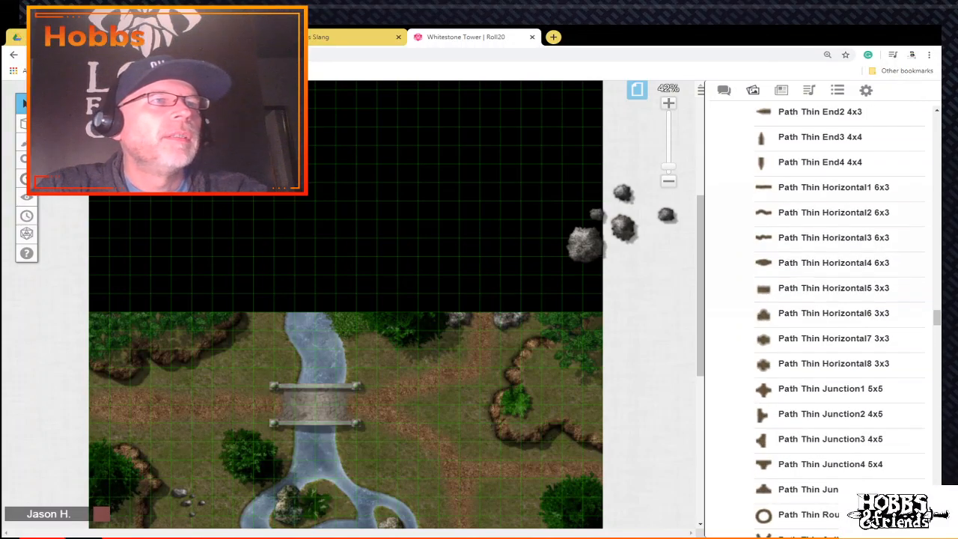
pyautogui.scroll(15, 838, 314)
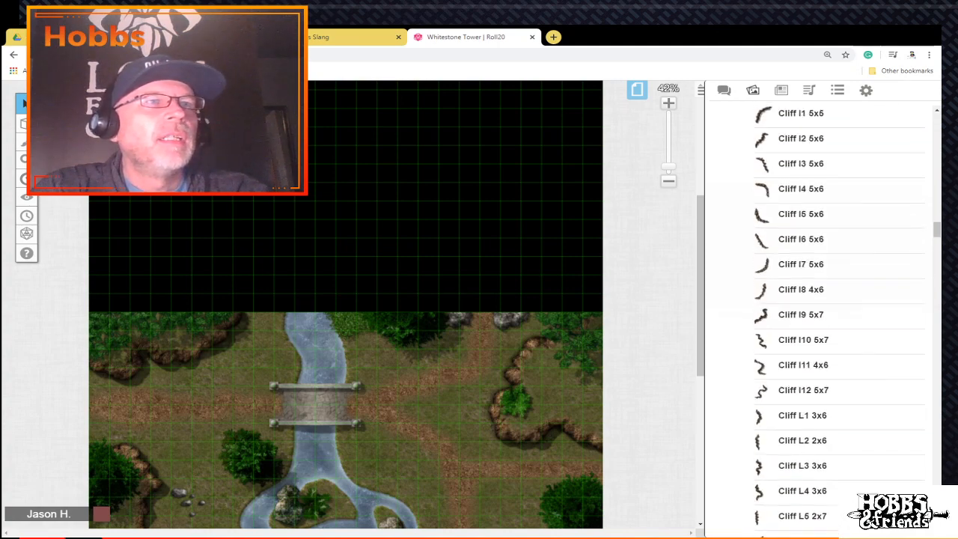
pyautogui.scroll(-15, 838, 314)
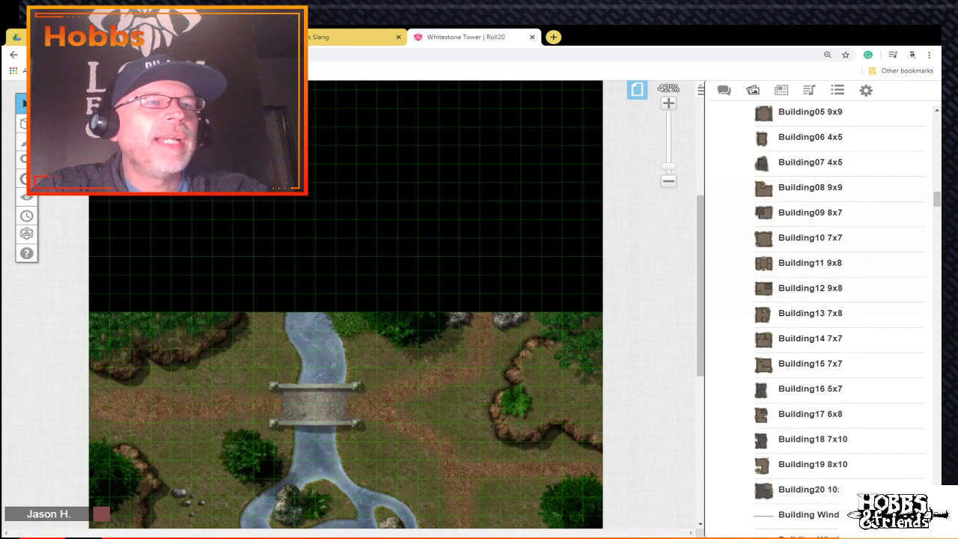
pyautogui.scroll(8, 839, 314)
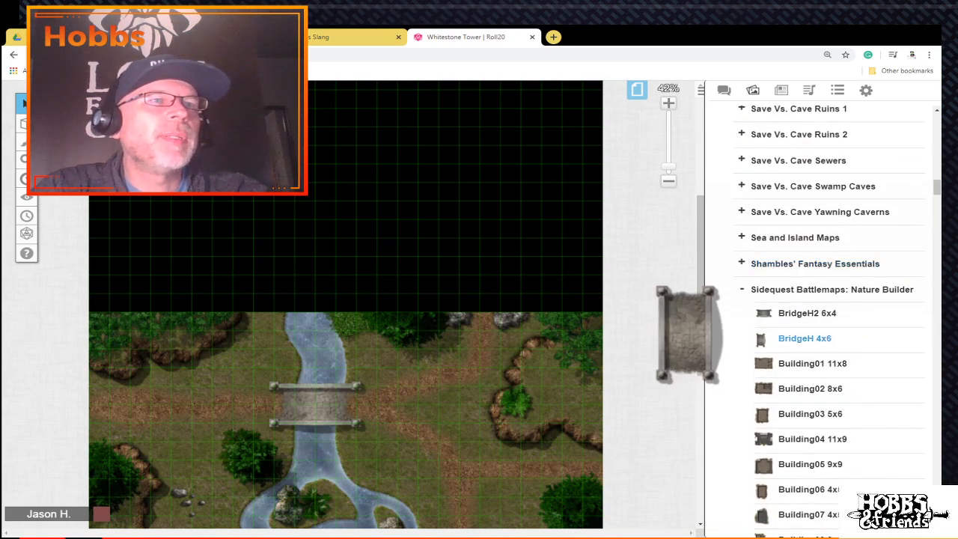
pyautogui.scroll(-15, 816, 336)
pyautogui.scroll(-20, 838, 315)
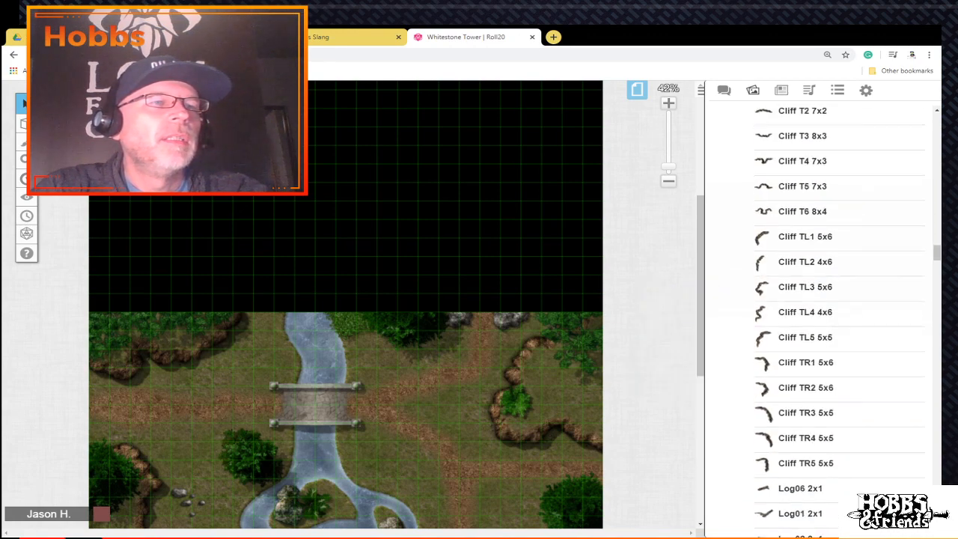
pyautogui.scroll(-20, 838, 314)
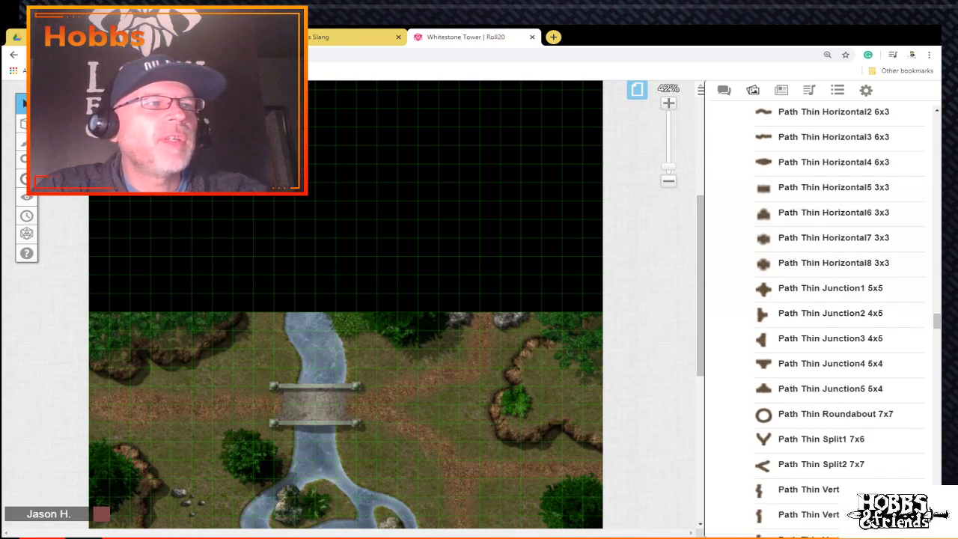
pyautogui.scroll(-20, 838, 314)
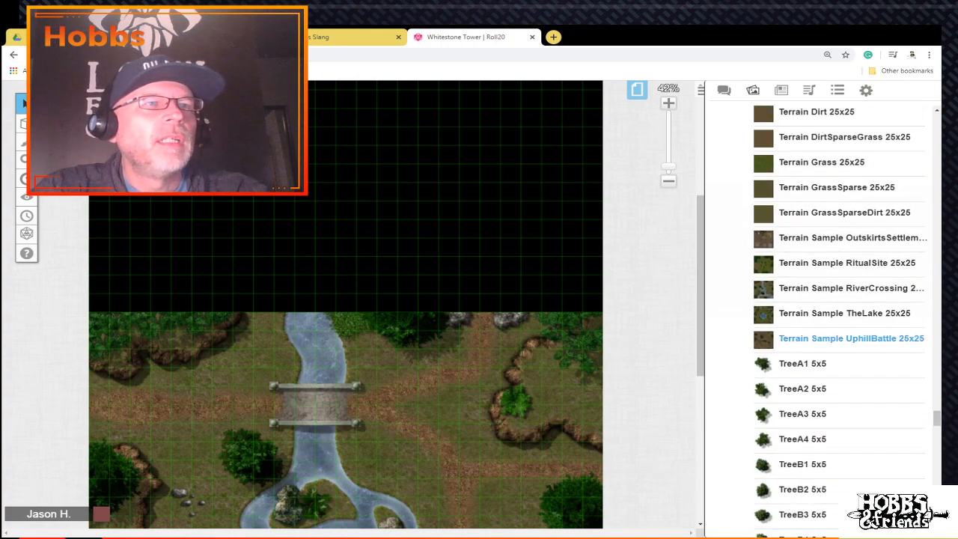
pyautogui.moveTo(844, 313)
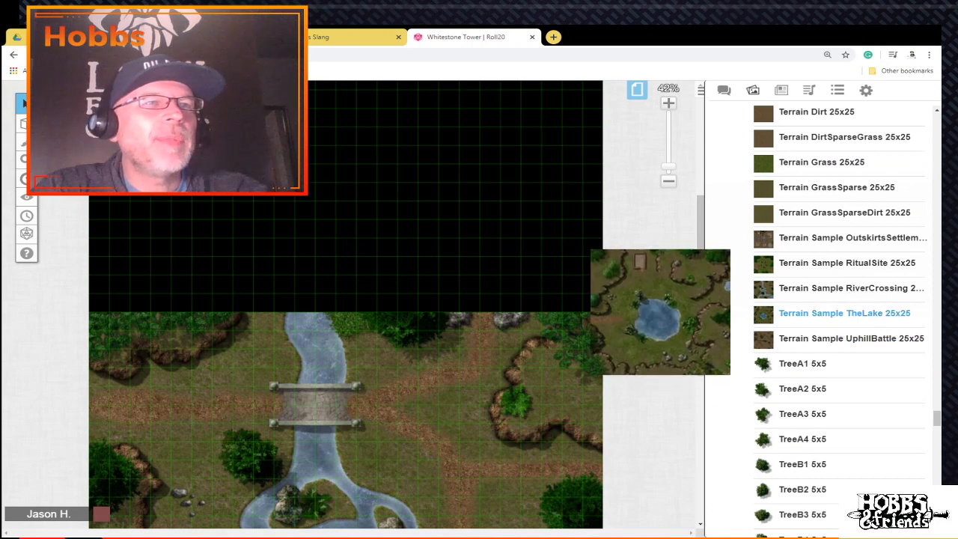
pyautogui.moveTo(844, 287)
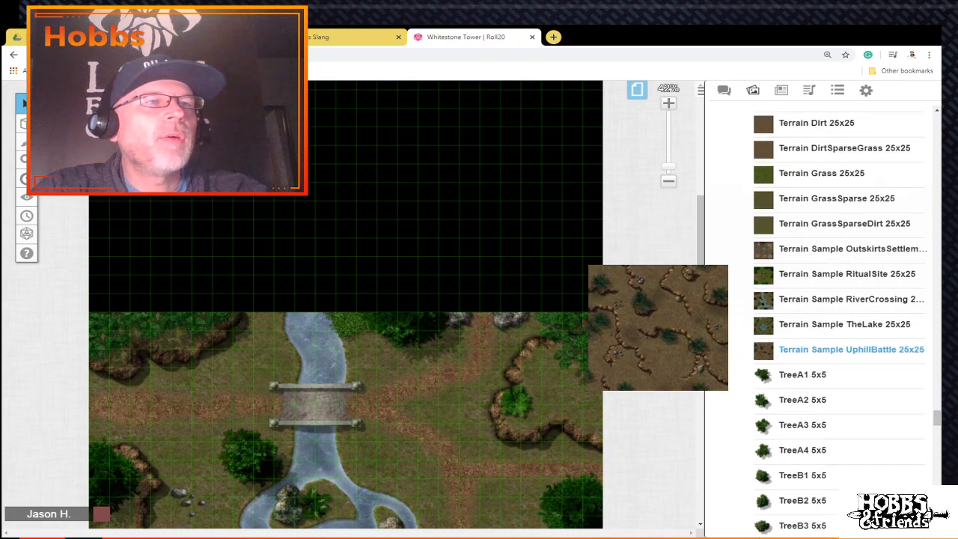
pyautogui.scroll(1, 844, 329)
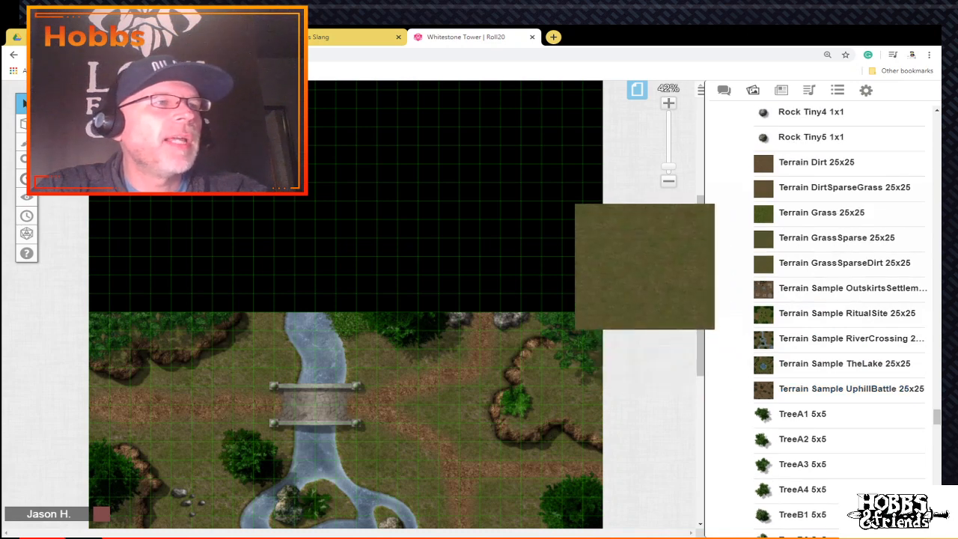
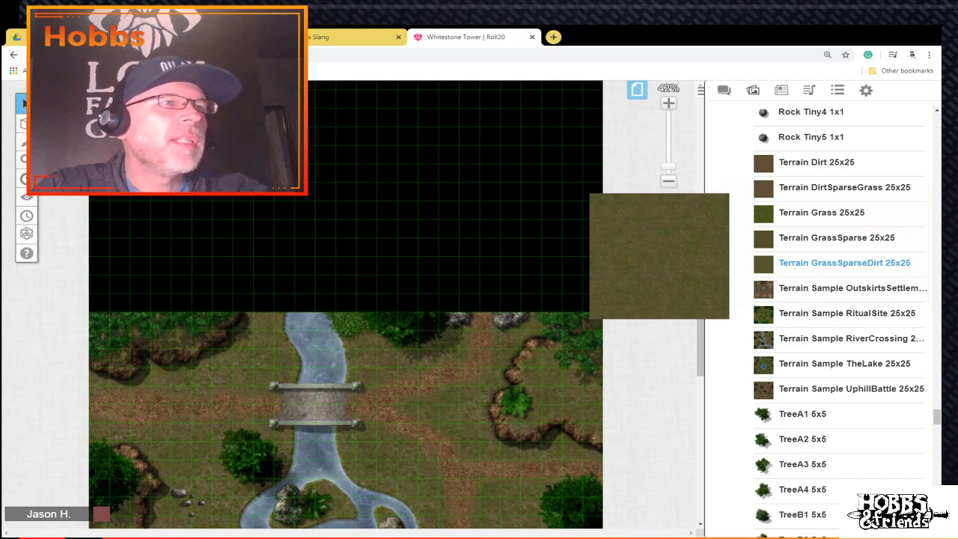
# Step: Place the Terrain GrassSparseDirt 25x25 tile in the black area and enlarge it to reach the river map's upper edge
pyautogui.moveTo(845, 262); pyautogui.dragTo(387, 154)
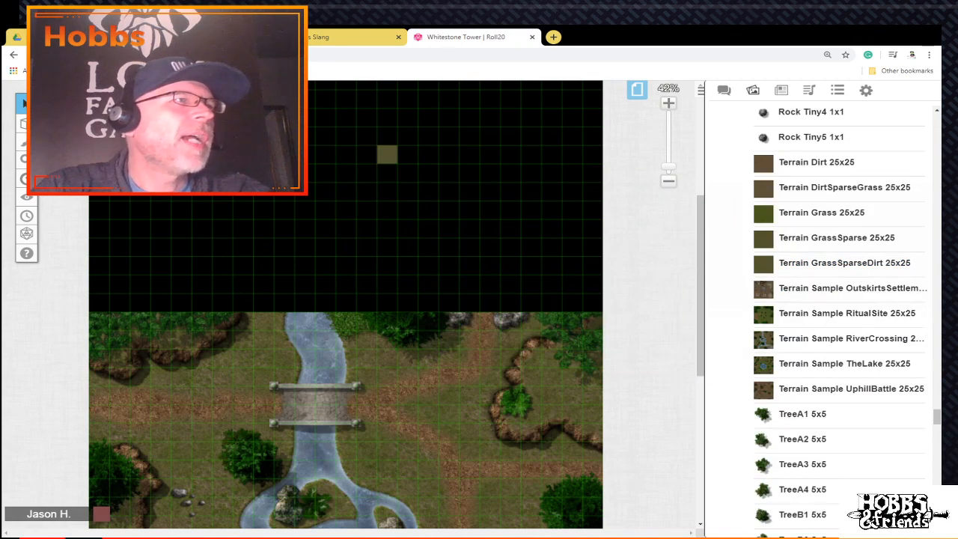
pyautogui.scroll(2, 387, 225)
pyautogui.click(387, 250)
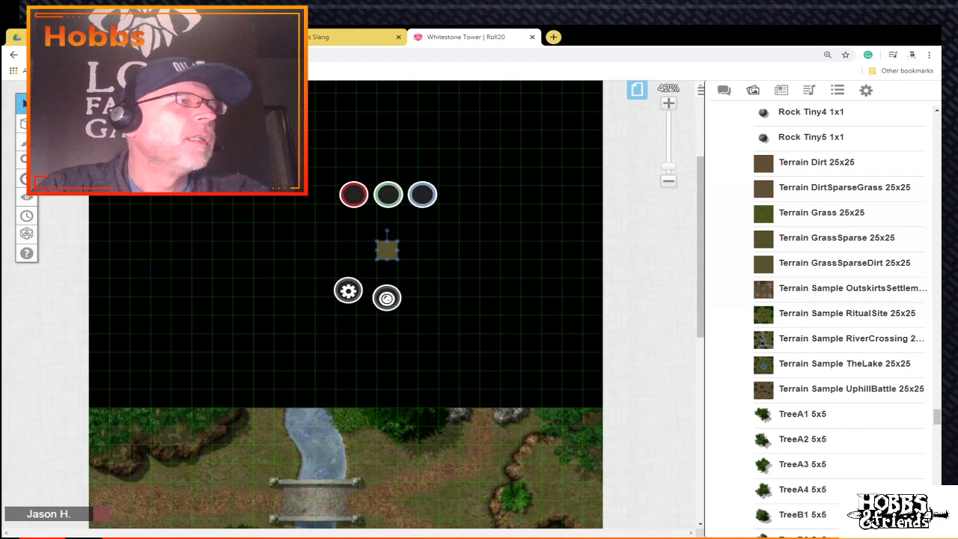
pyautogui.moveTo(399, 261); pyautogui.dragTo(562, 408)
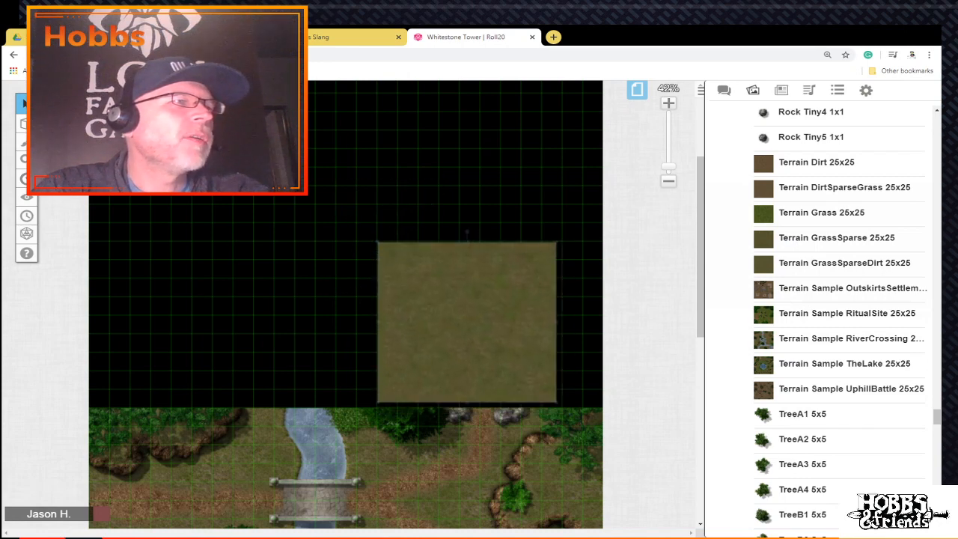
pyautogui.moveTo(376, 241); pyautogui.dragTo(212, 91)
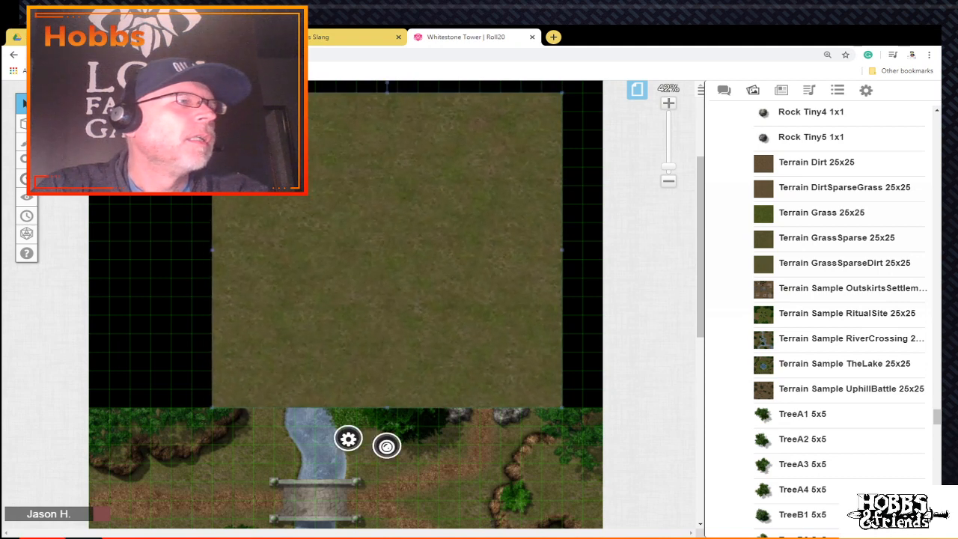
# Step: Stretch the grass tile to the page's side and upper edges so it covers the whole black area
pyautogui.scroll(3, 344, 300)
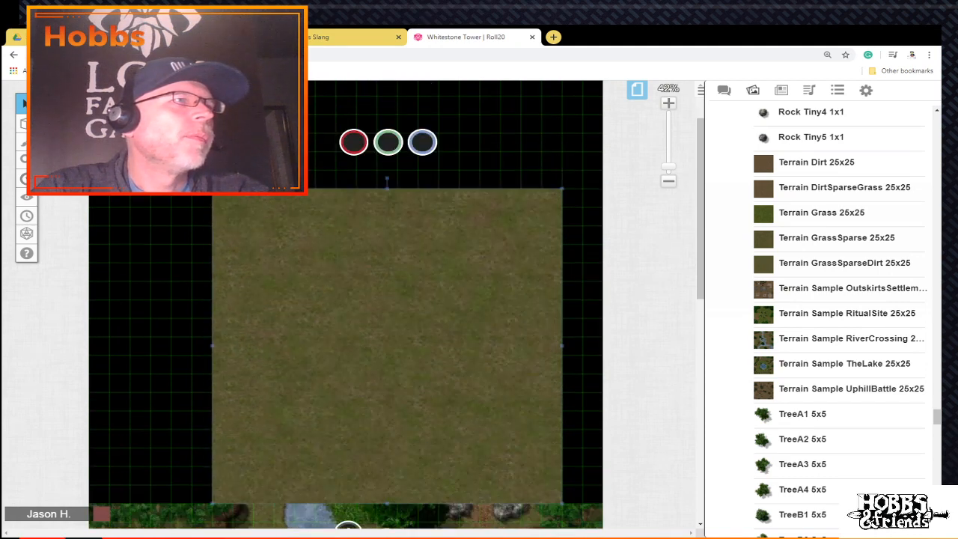
pyautogui.scroll(2, 344, 299)
pyautogui.moveTo(562, 248); pyautogui.dragTo(603, 210)
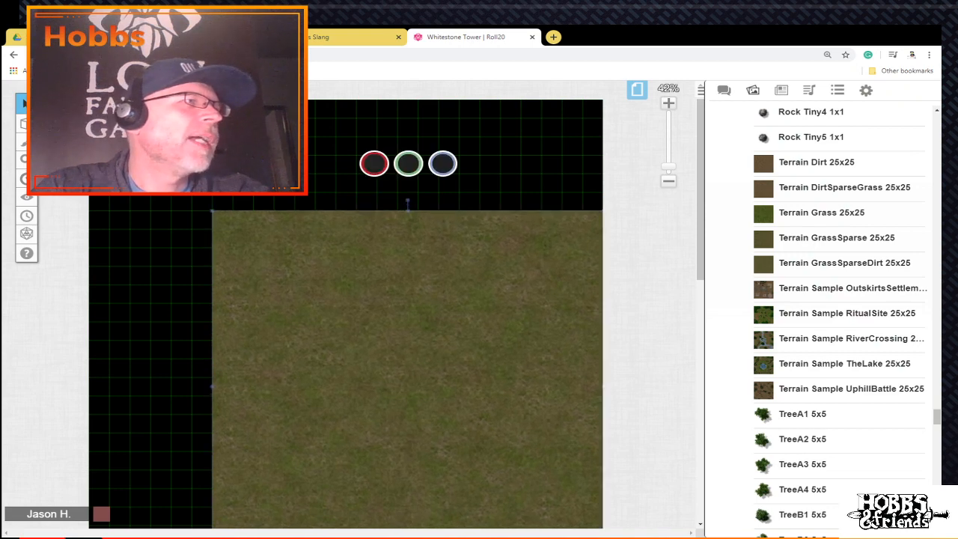
pyautogui.moveTo(212, 210); pyautogui.dragTo(90, 100)
pyautogui.scroll(-3, 344, 300)
pyautogui.scroll(-1, 344, 299)
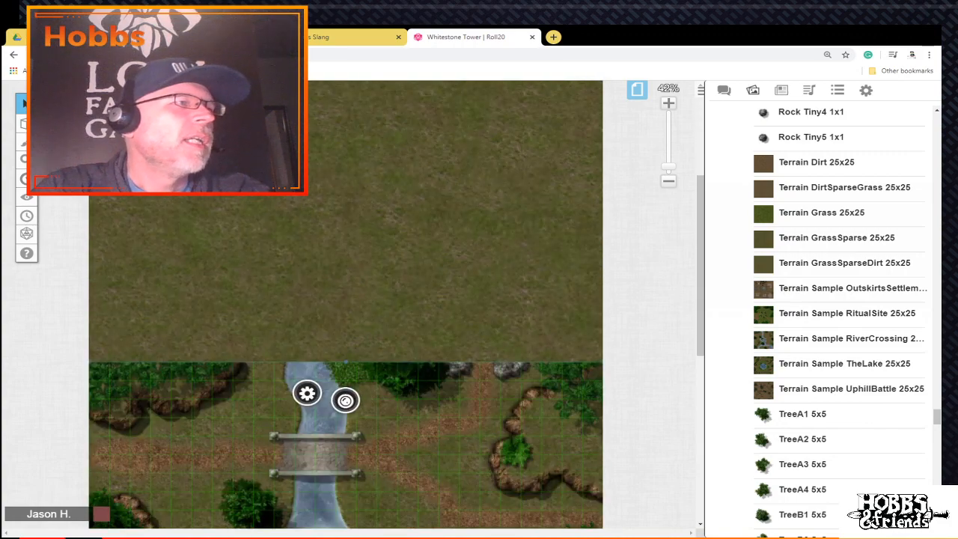
# Step: Move the grass terrain tile to the map layer
pyautogui.scroll(-1, 344, 300)
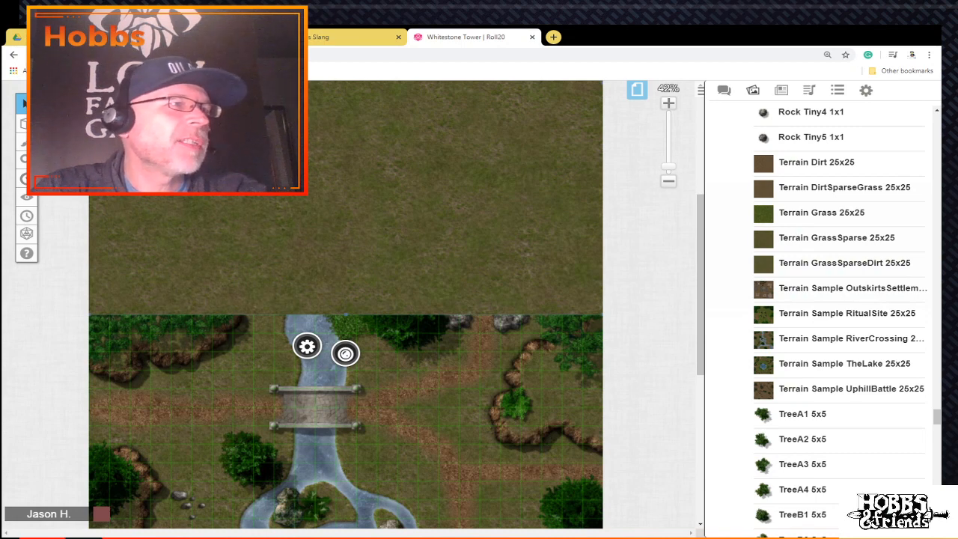
pyautogui.rightClick(378, 91)
pyautogui.moveTo(408, 230)
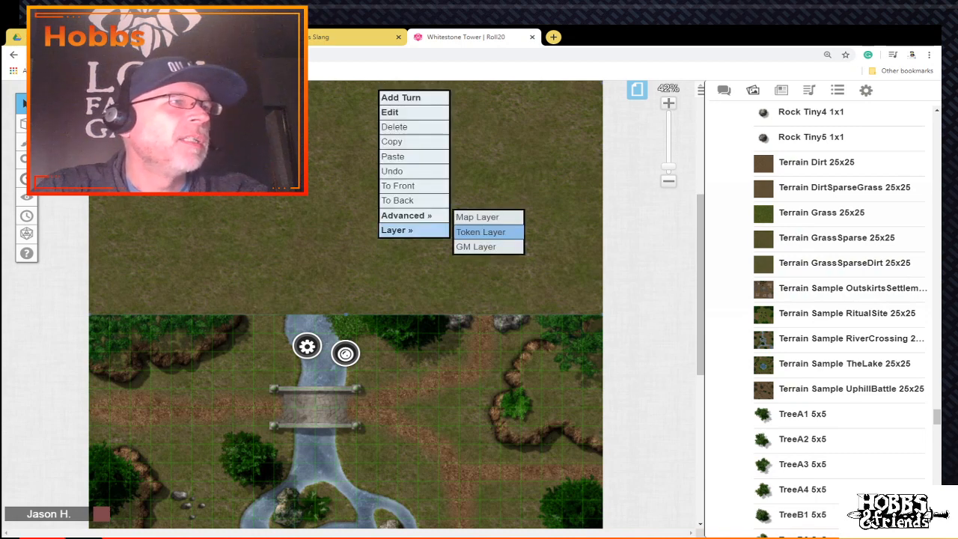
pyautogui.click(477, 217)
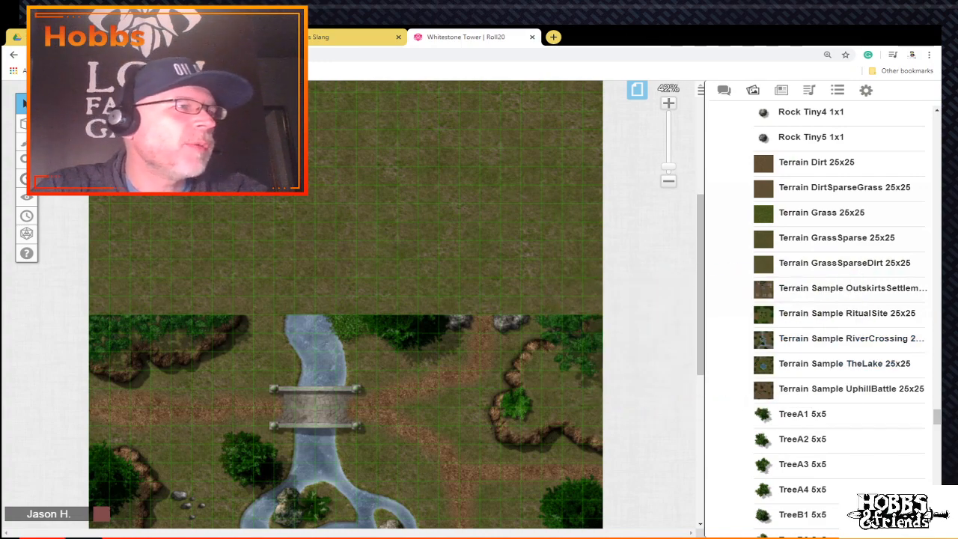
pyautogui.scroll(-3, 345, 325)
pyautogui.scroll(-1, 346, 325)
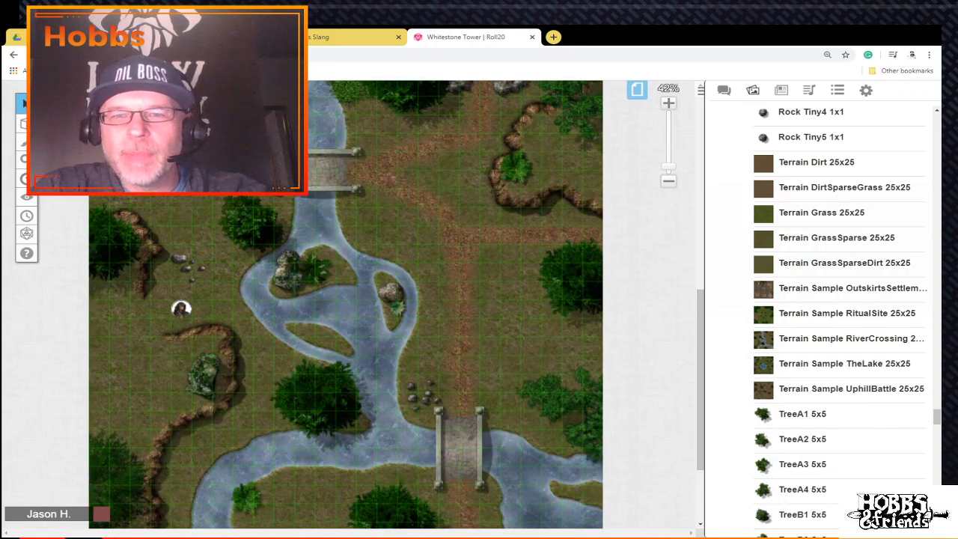
# Step: Browse the art set's rocks, paths, cliffs, logs, terrain samples and trees through to the water pieces
pyautogui.scroll(3, 837, 389)
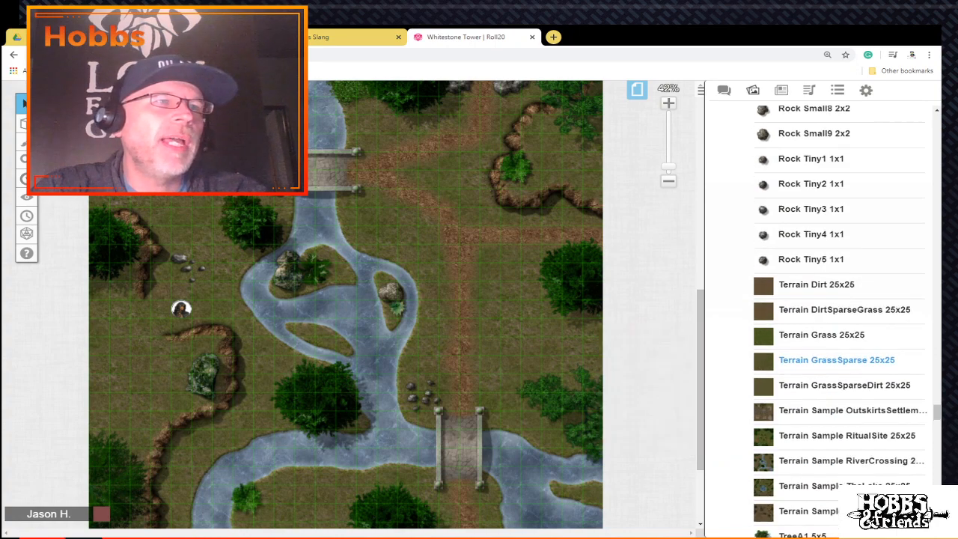
pyautogui.scroll(-3, 837, 381)
pyautogui.scroll(5, 837, 388)
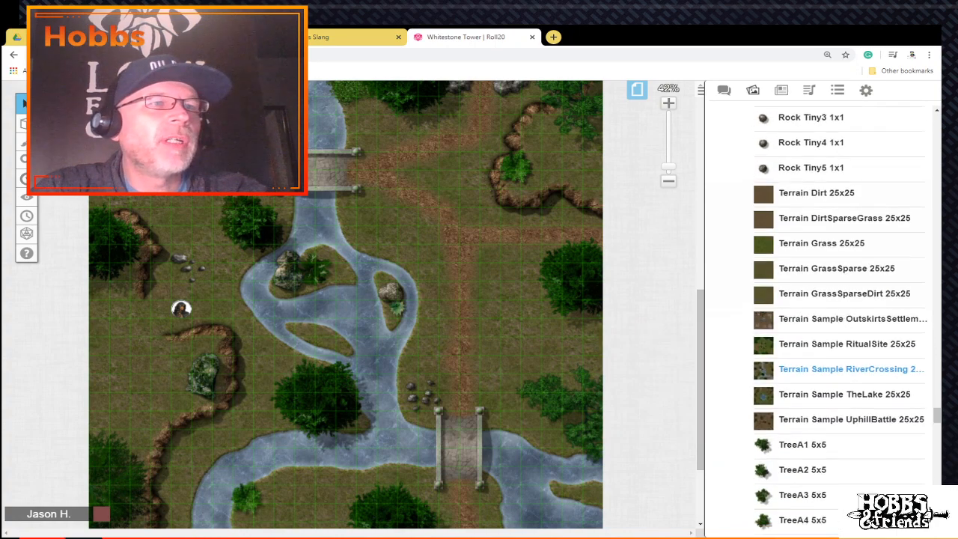
pyautogui.scroll(-5, 837, 315)
pyautogui.scroll(10, 837, 314)
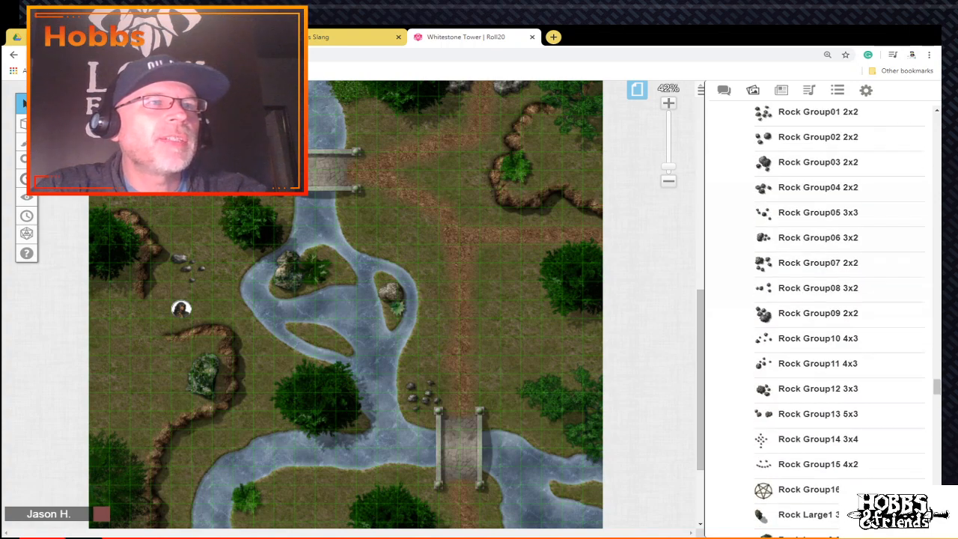
pyautogui.scroll(15, 836, 314)
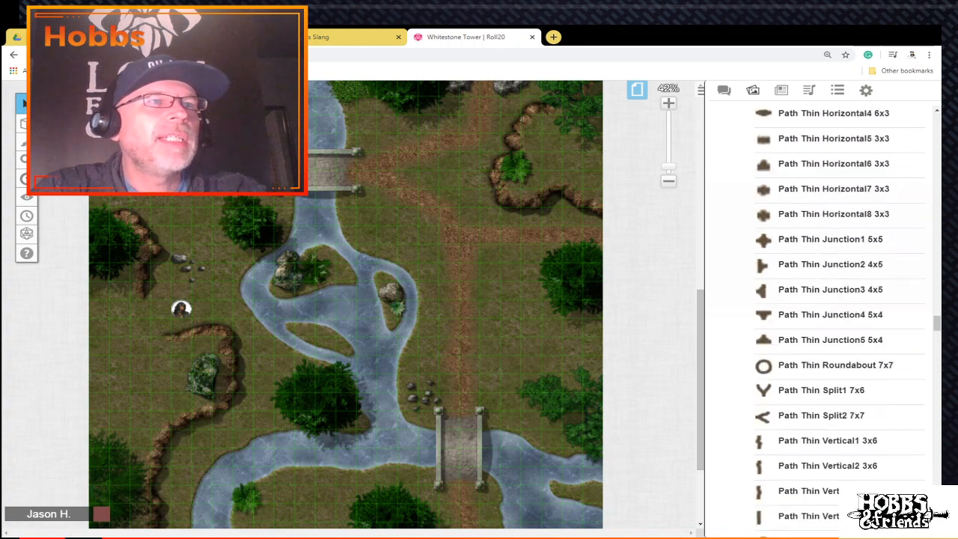
pyautogui.scroll(10, 837, 387)
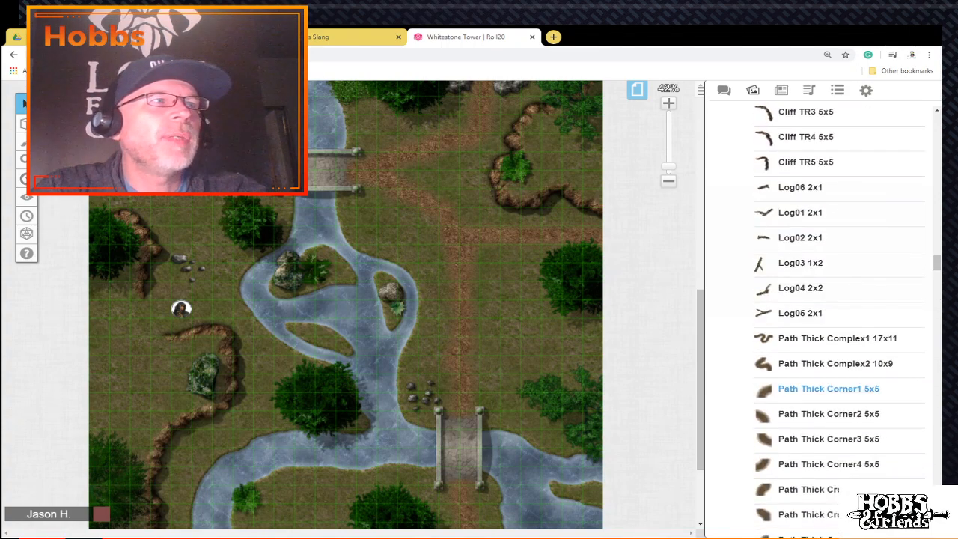
pyautogui.scroll(6, 837, 387)
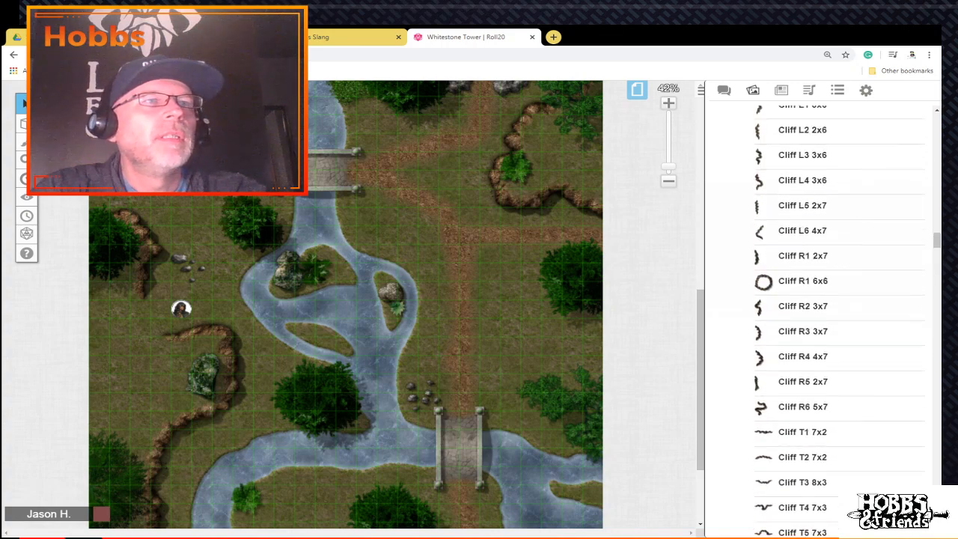
pyautogui.scroll(-12, 837, 387)
pyautogui.scroll(-16, 804, 365)
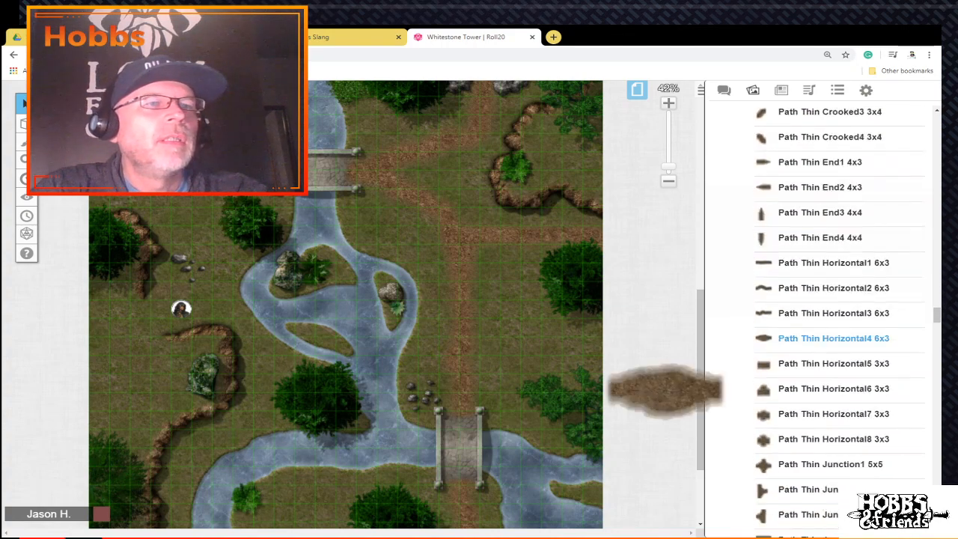
pyautogui.scroll(-20, 804, 365)
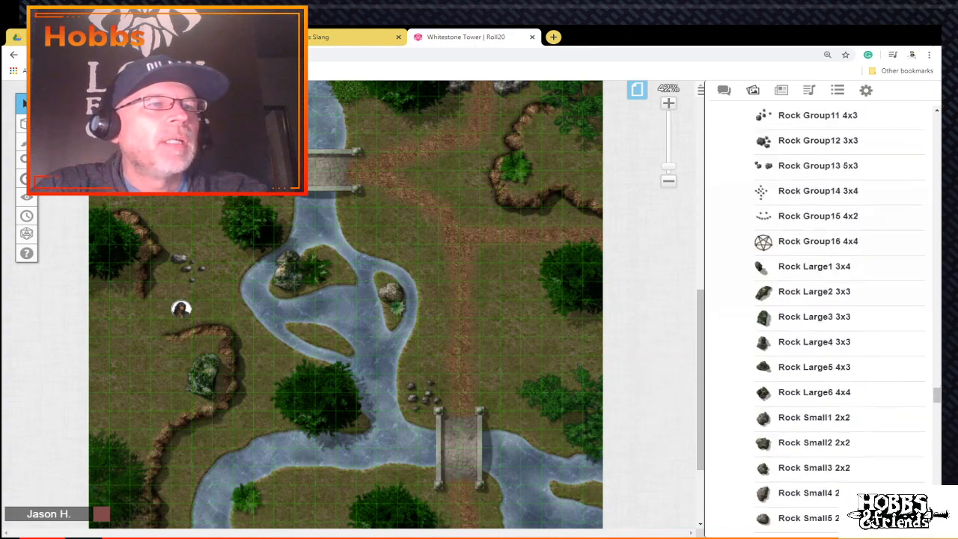
pyautogui.scroll(-20, 823, 413)
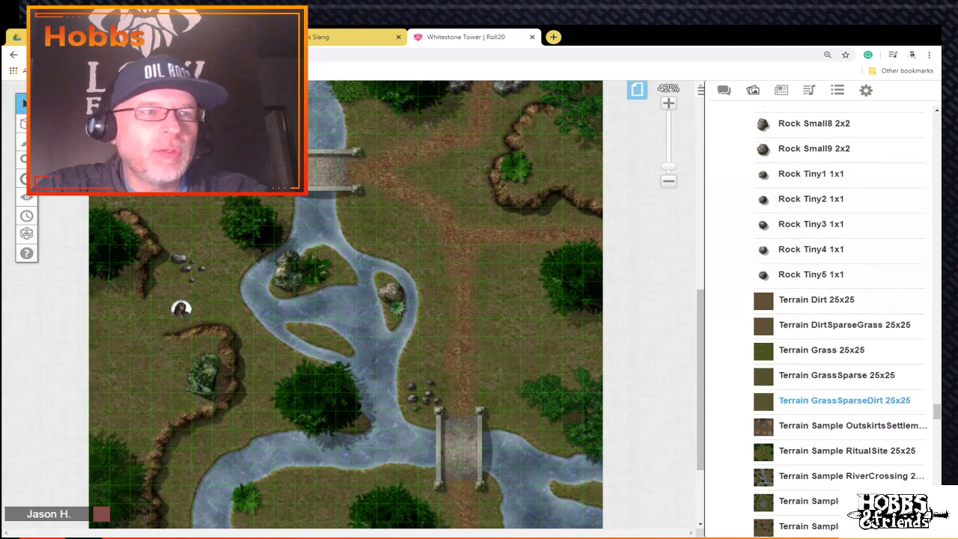
pyautogui.scroll(-20, 823, 413)
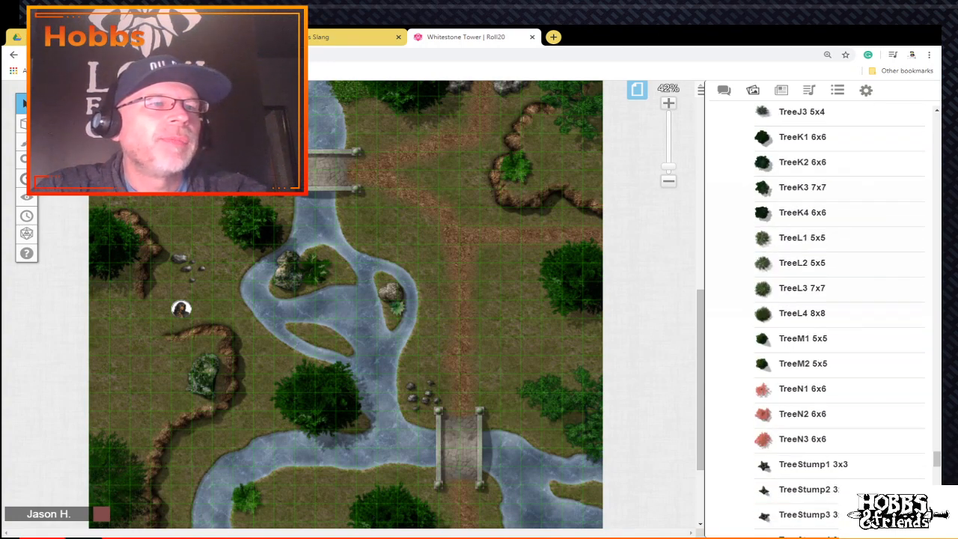
pyautogui.scroll(-4, 823, 413)
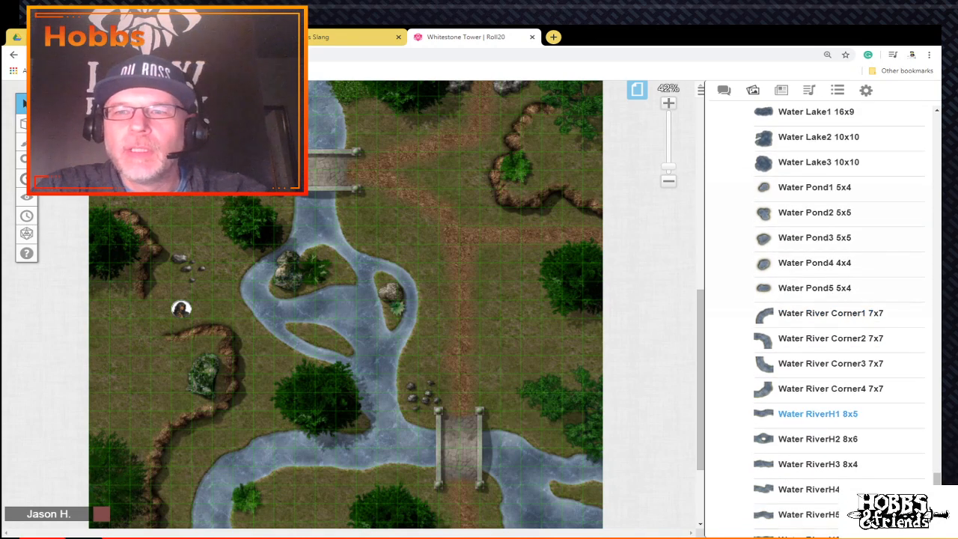
# Step: Preview the water river corners, junctions, special and vertical pieces, and compare them with the river's upper end at 56% zoom
pyautogui.moveTo(831, 389); pyautogui.dragTo(662, 383)
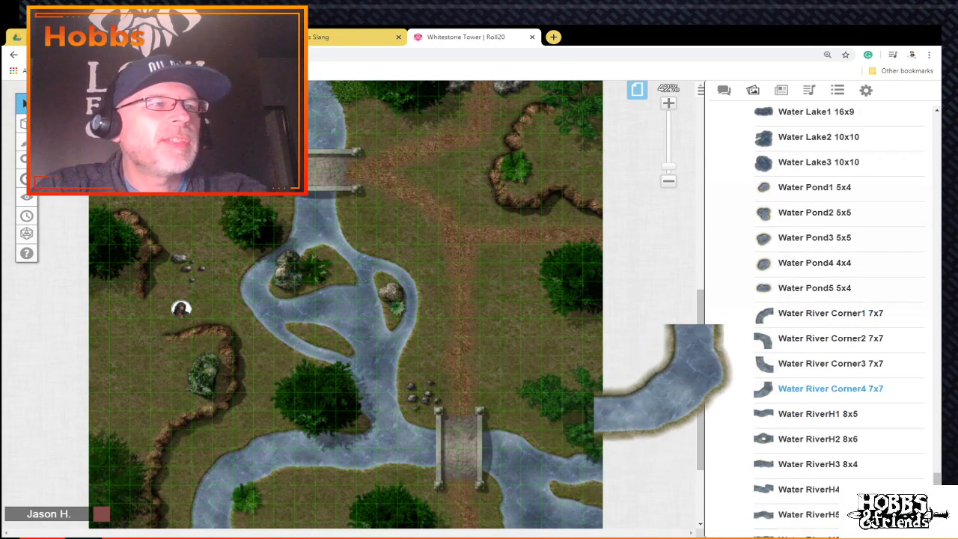
pyautogui.scroll(-6, 830, 388)
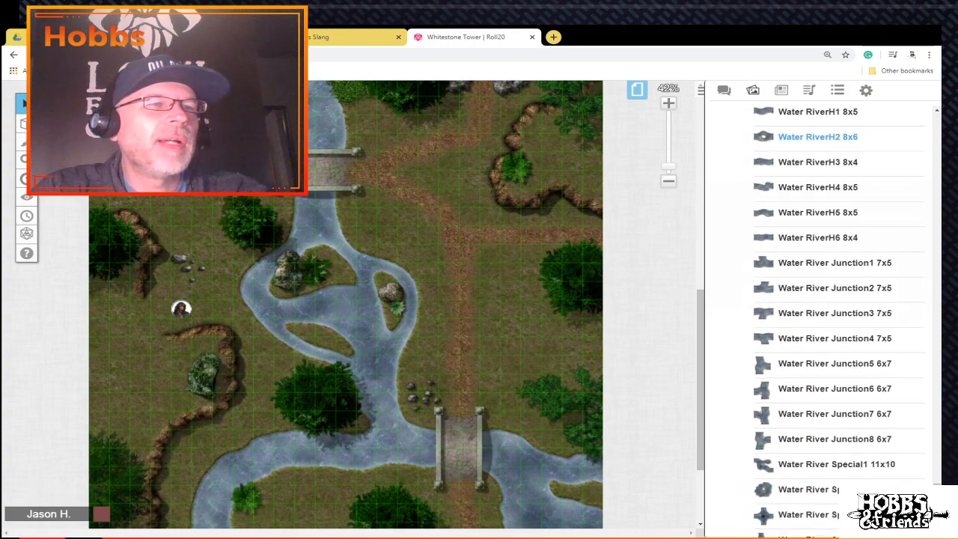
pyautogui.scroll(-3, 831, 382)
pyautogui.moveTo(815, 464)
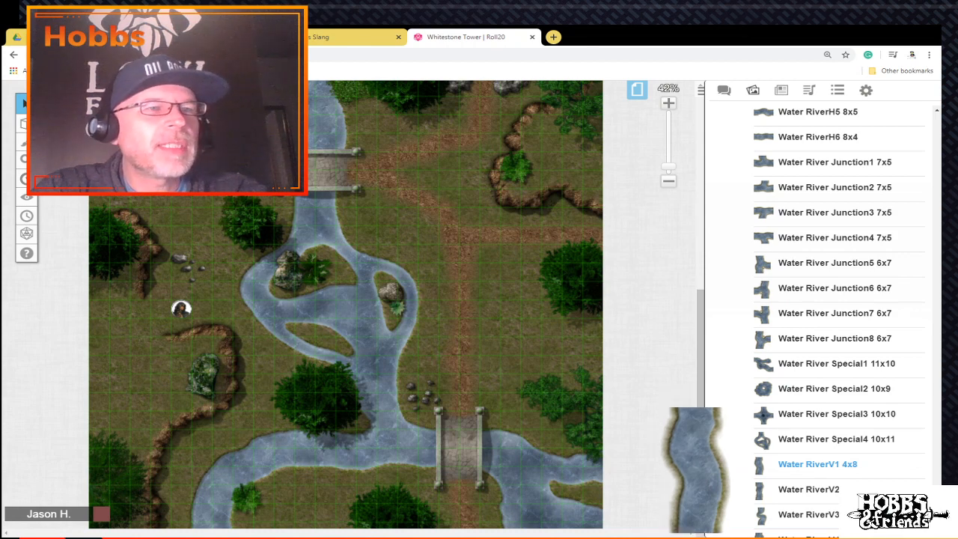
pyautogui.scroll(-3, 815, 464)
pyautogui.scroll(3, 816, 464)
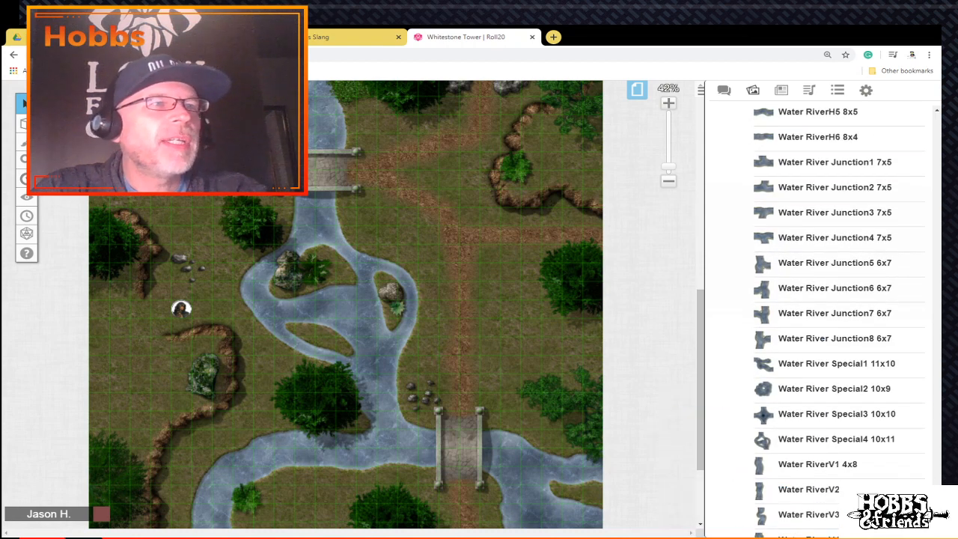
pyautogui.scroll(3, 587, 303)
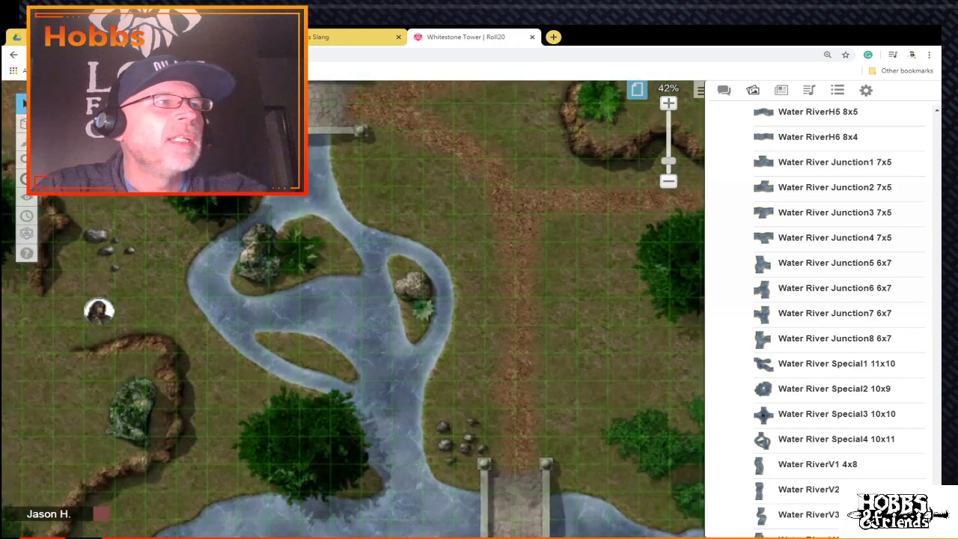
pyautogui.scroll(5, 588, 302)
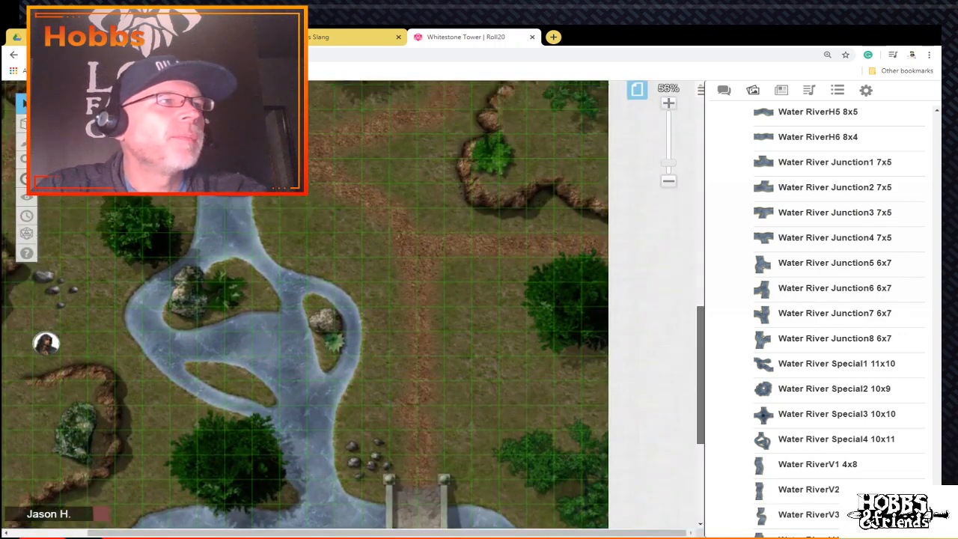
pyautogui.moveTo(823, 439)
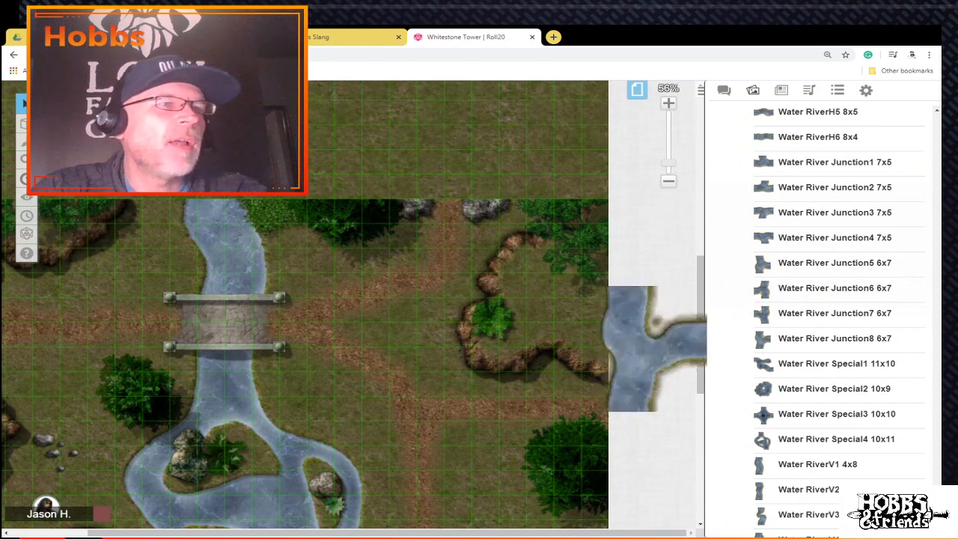
pyautogui.moveTo(833, 388)
pyautogui.moveTo(833, 414)
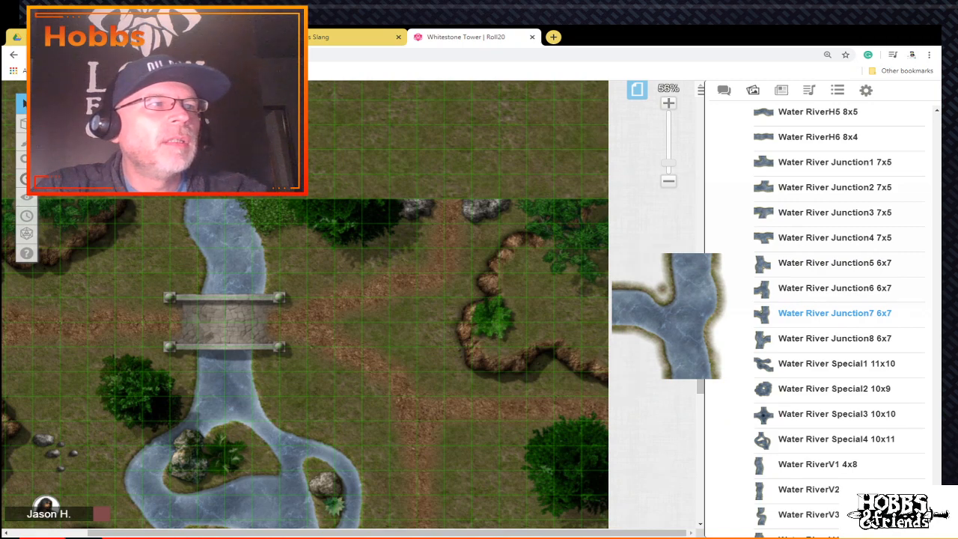
# Step: Add two Water River Junction7 6x7 tiles to the grass north of the river, one of them just above the river's upper end
pyautogui.moveTo(823, 313); pyautogui.dragTo(217, 116)
pyautogui.scroll(2, 217, 116)
pyautogui.scroll(2, 217, 116)
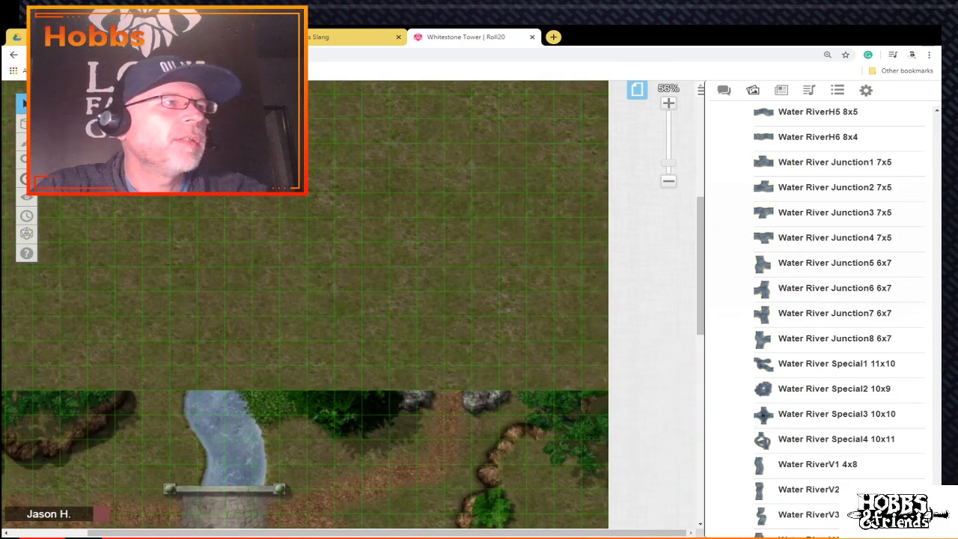
pyautogui.scroll(1, 354, 306)
pyautogui.click(668, 181)
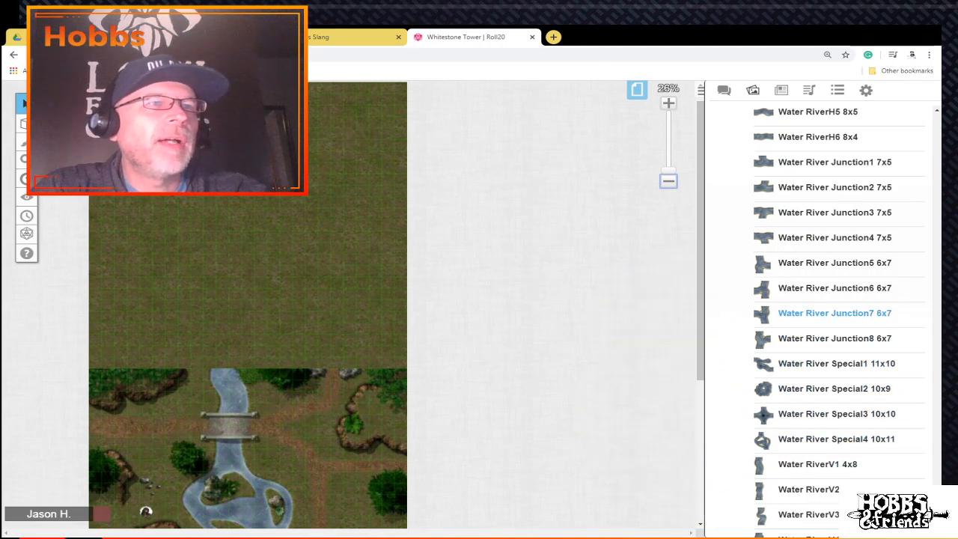
pyautogui.moveTo(835, 312); pyautogui.dragTo(231, 232)
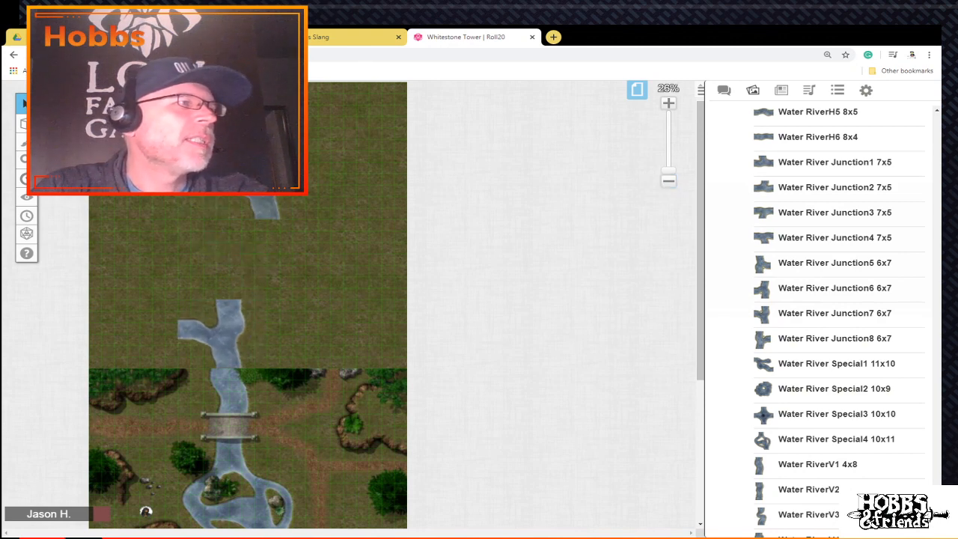
pyautogui.moveTo(217, 334); pyautogui.dragTo(216, 334)
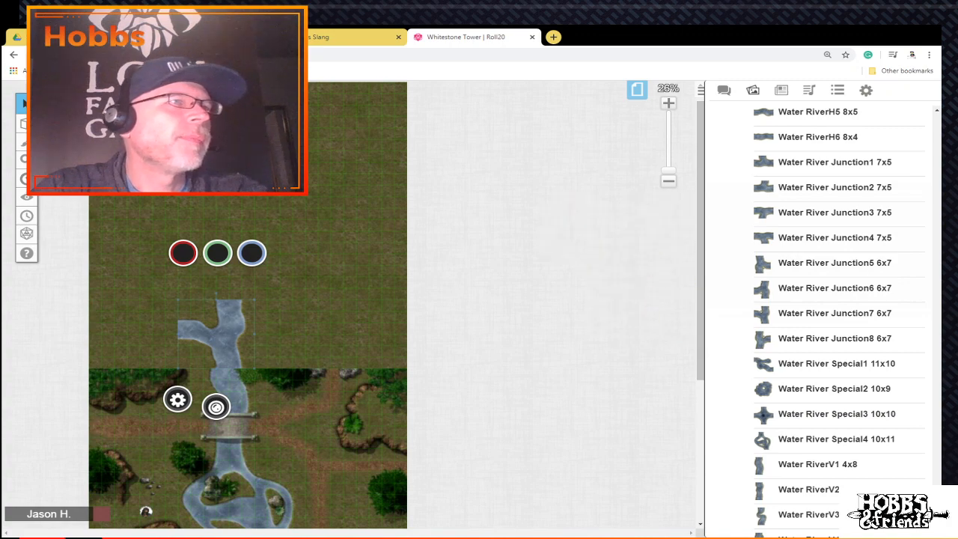
# Step: Shift the lower river junction tile sideways to meet the river's upper end and stretch it upward by about one grid square
pyautogui.click(668, 104)
pyautogui.click(669, 103)
pyautogui.click(668, 103)
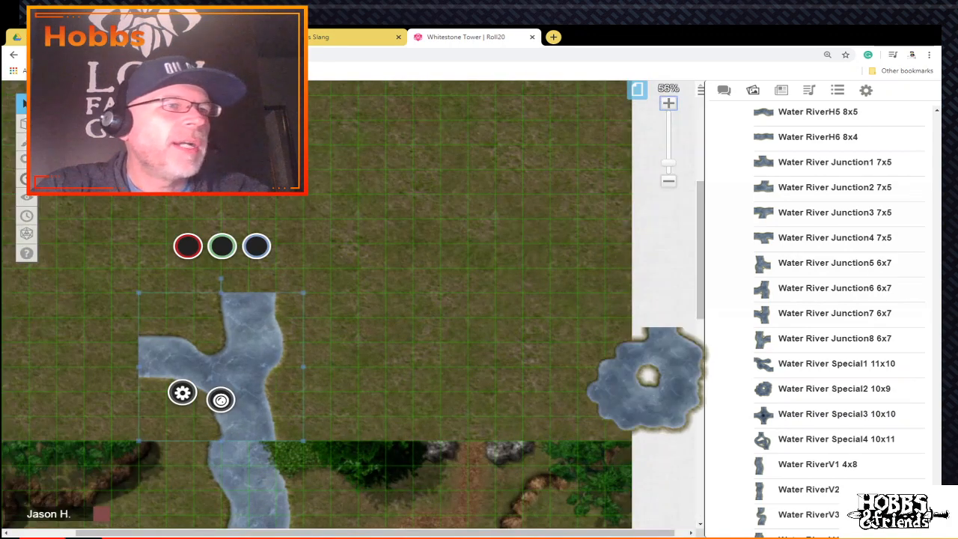
pyautogui.moveTo(802, 389); pyautogui.dragTo(730, 397)
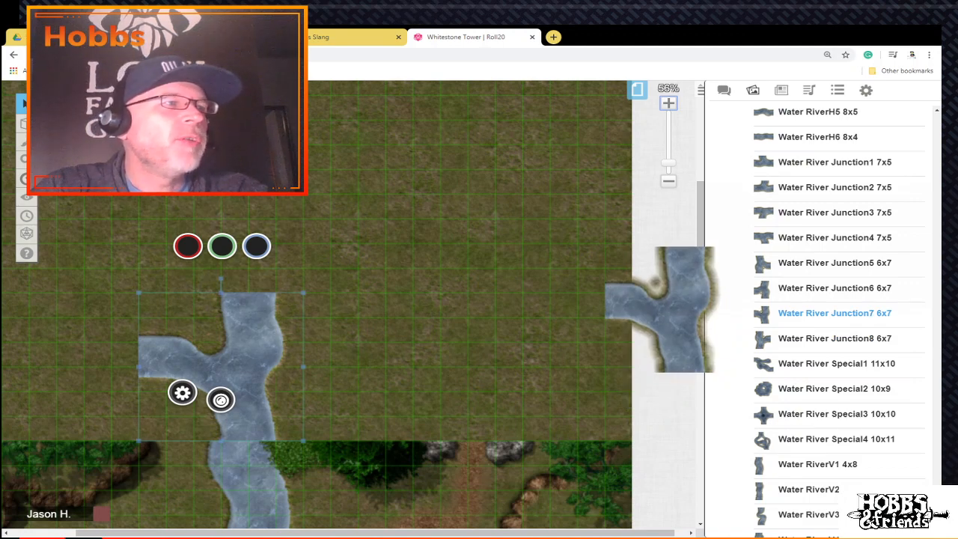
pyautogui.press('Left')
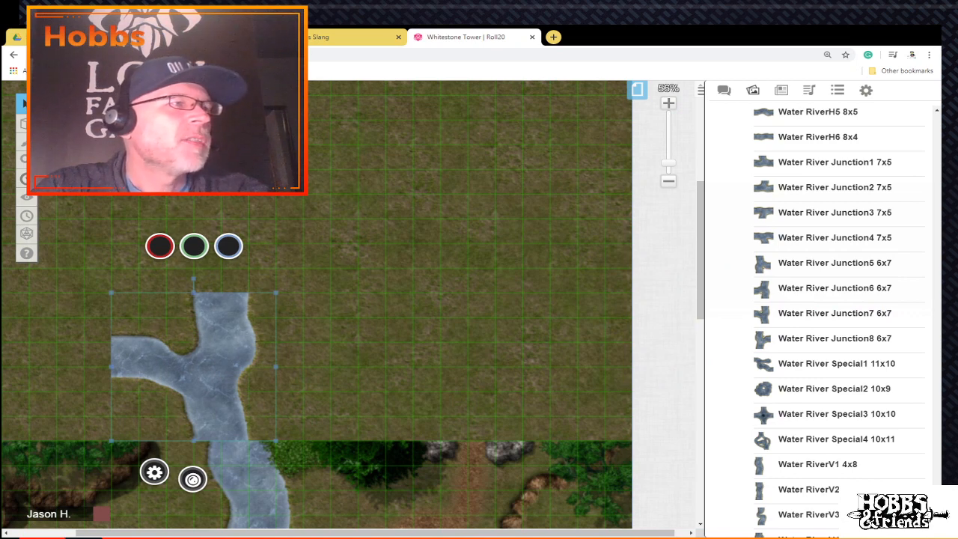
pyautogui.moveTo(276, 366)
pyautogui.mouseDown()
pyautogui.moveTo(303, 367)
pyautogui.moveTo(276, 367)
pyautogui.mouseUp()
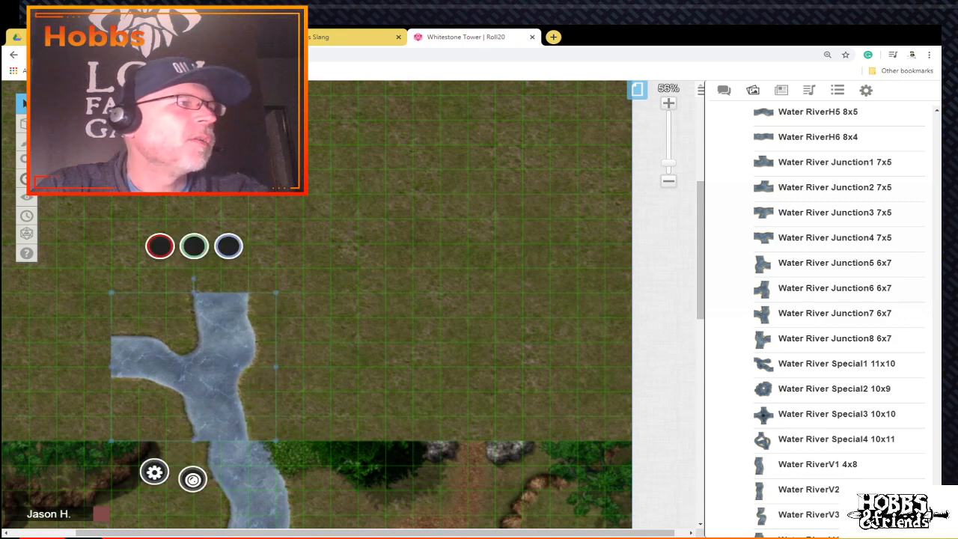
pyautogui.moveTo(194, 292); pyautogui.dragTo(194, 268)
pyautogui.press('Right')
pyautogui.press('Left')
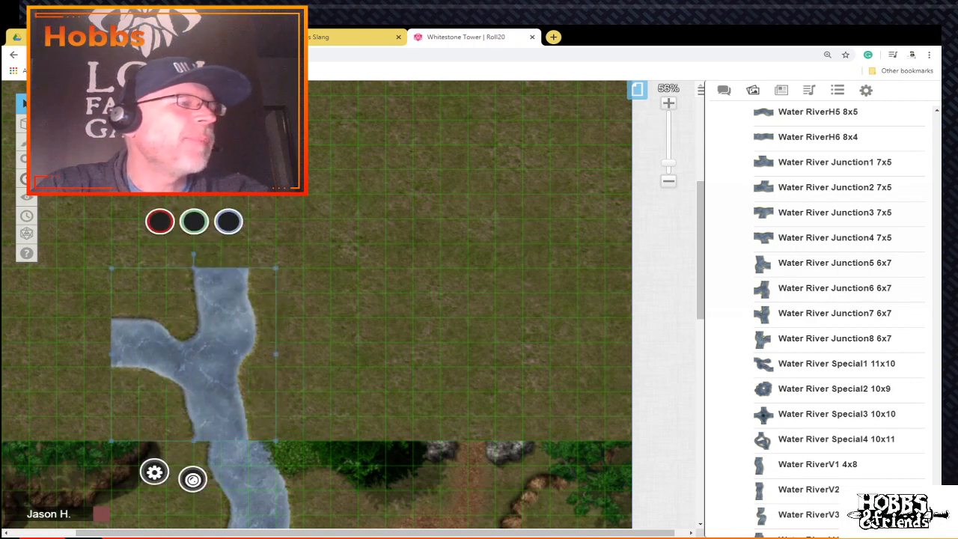
pyautogui.moveTo(246, 335); pyautogui.dragTo(260, 335)
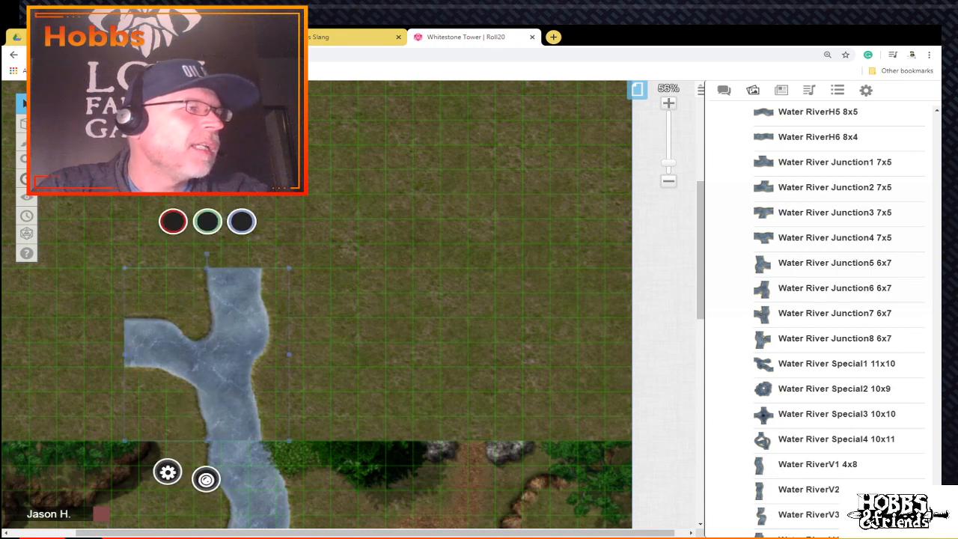
pyautogui.press('Escape')
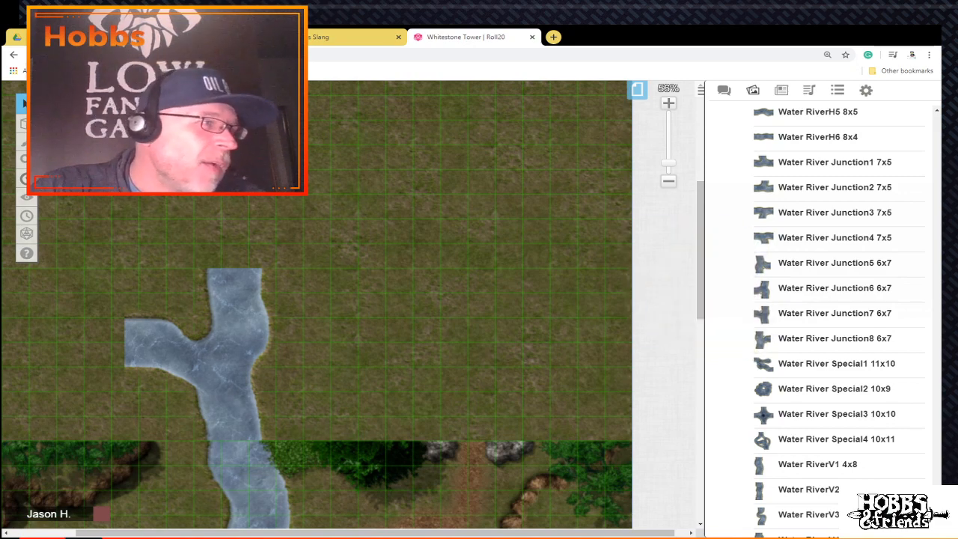
# Step: Adjust the width of the river junction tile on both sides so its banks line up with the river below
pyautogui.scroll(6, 348, 304)
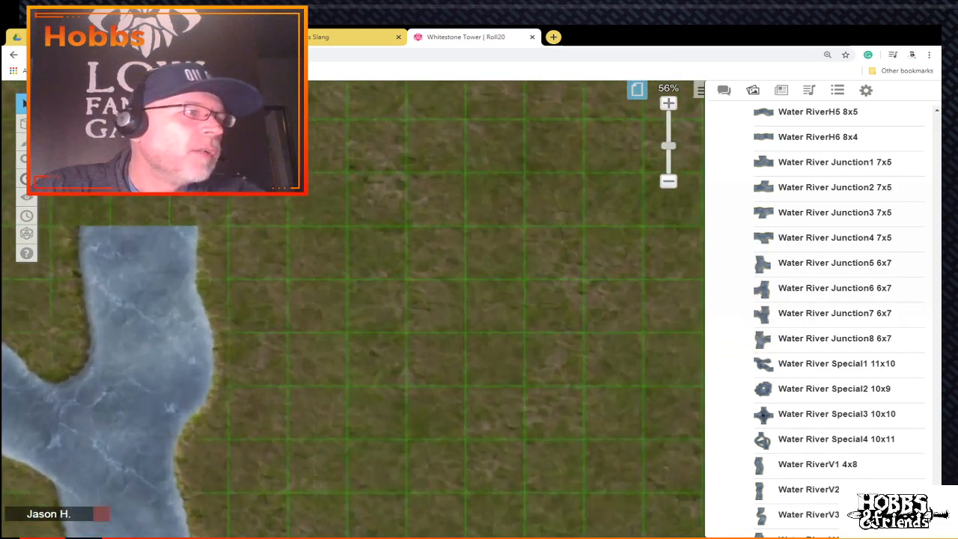
pyautogui.scroll(-2, 348, 303)
pyautogui.scroll(-1, 348, 304)
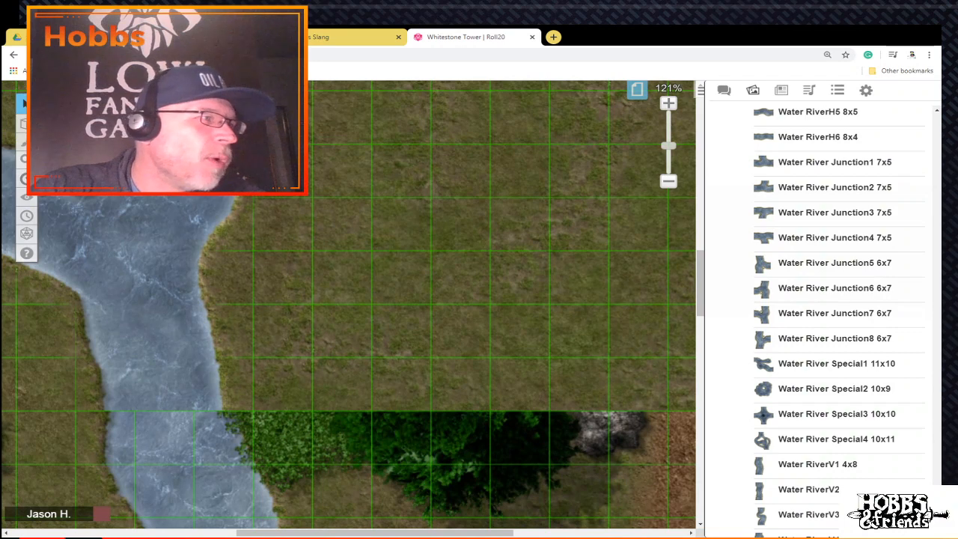
pyautogui.click(158, 322)
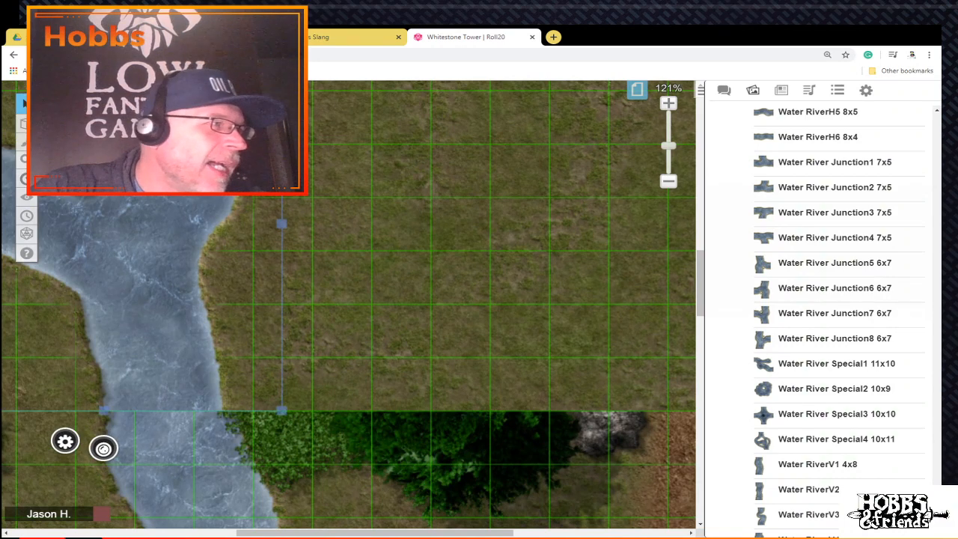
pyautogui.moveTo(375, 533); pyautogui.dragTo(317, 533)
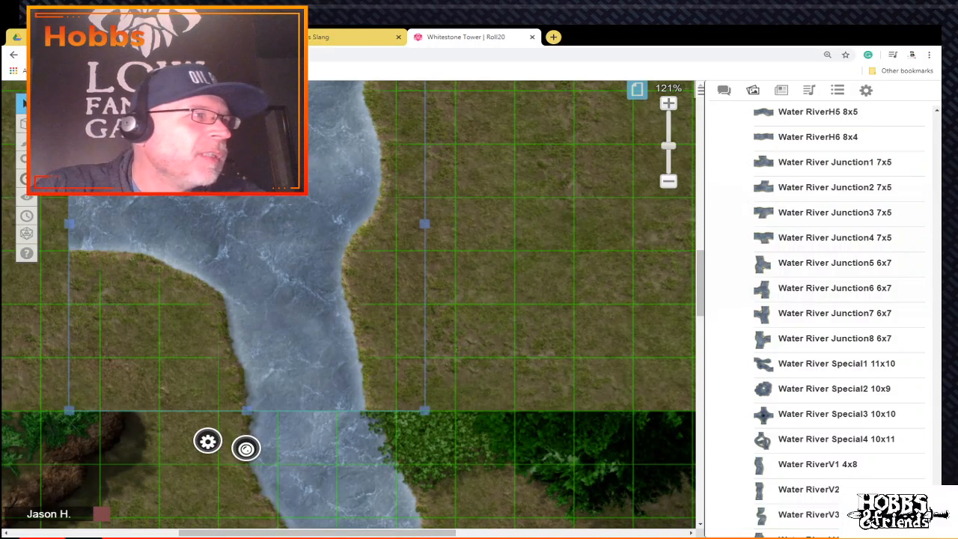
pyautogui.moveTo(69, 224); pyautogui.dragTo(78, 223)
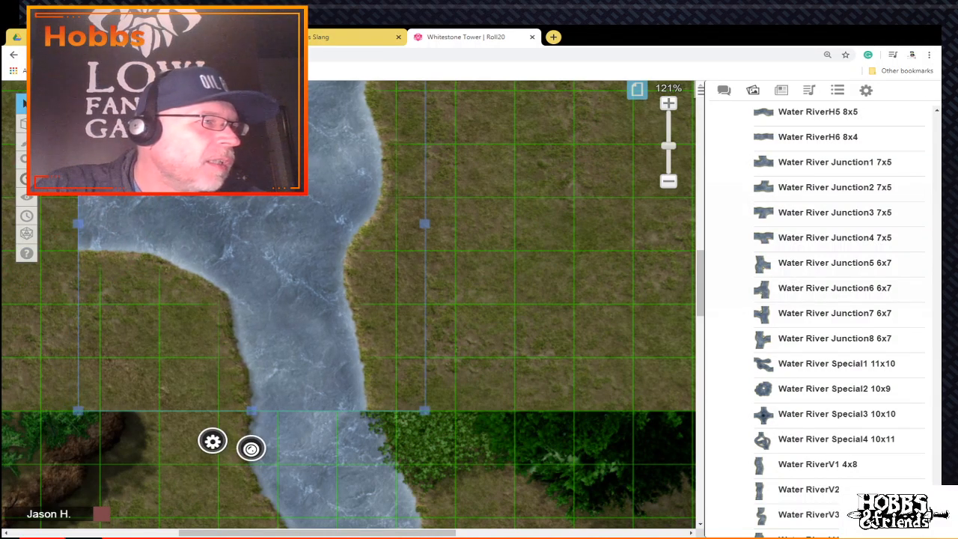
pyautogui.moveTo(424, 224); pyautogui.dragTo(437, 224)
pyautogui.moveTo(77, 224); pyautogui.dragTo(69, 223)
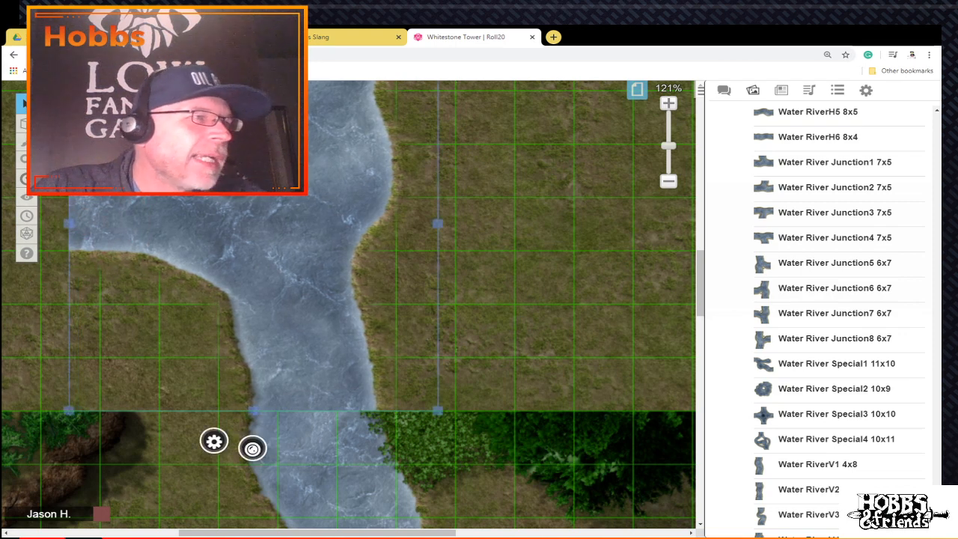
pyautogui.press('Escape')
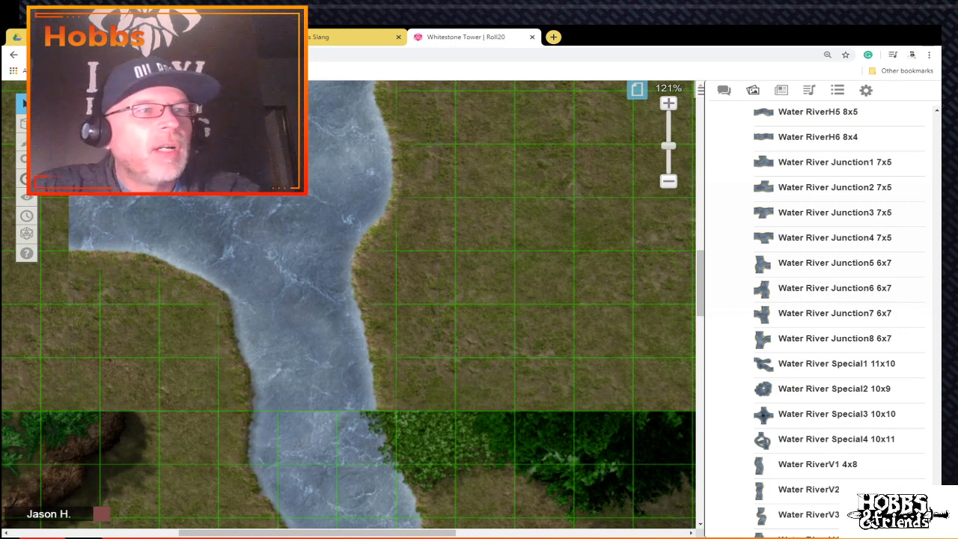
# Step: Find PlantO3 3x3 in the art set and place it on the grass just east of the river junction
pyautogui.moveTo(785, 289)
pyautogui.scroll(9, 785, 290)
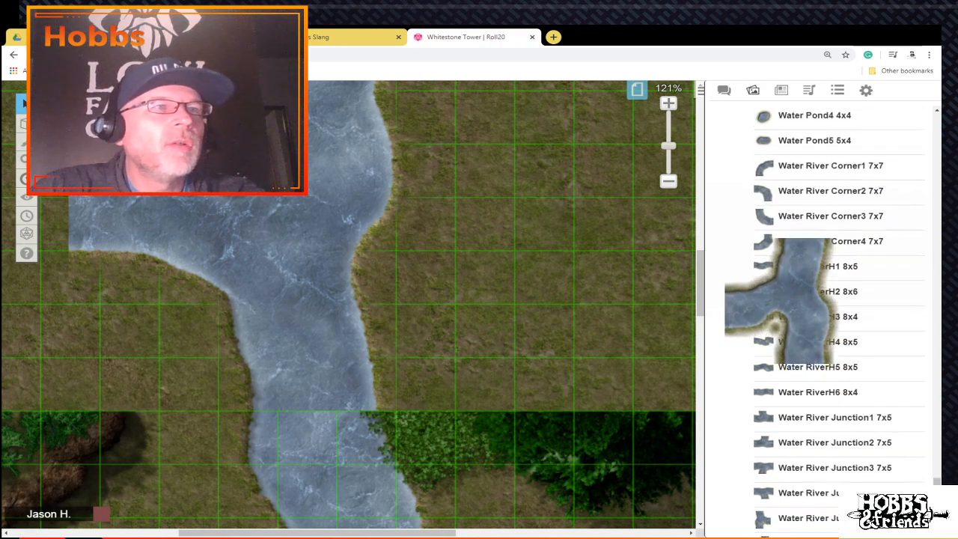
pyautogui.scroll(10, 785, 290)
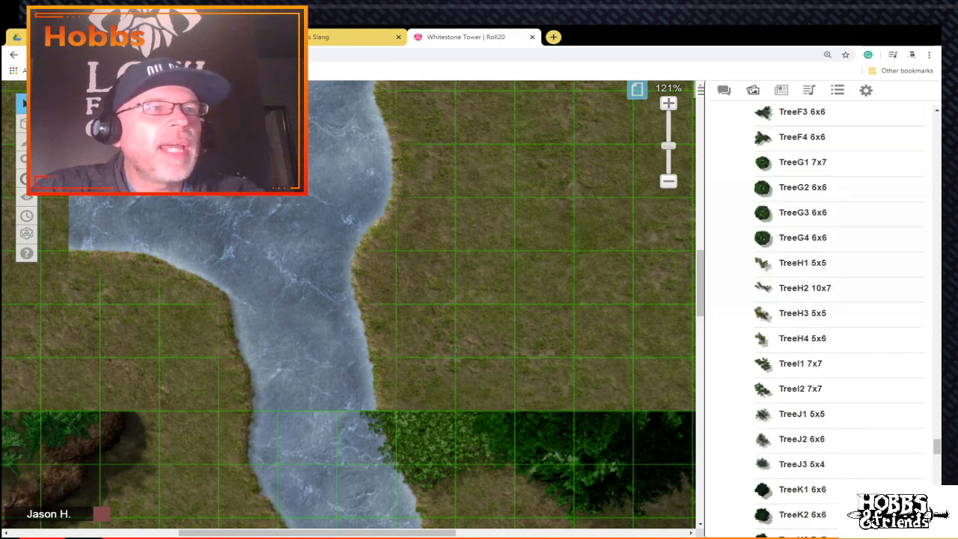
pyautogui.scroll(5, 785, 289)
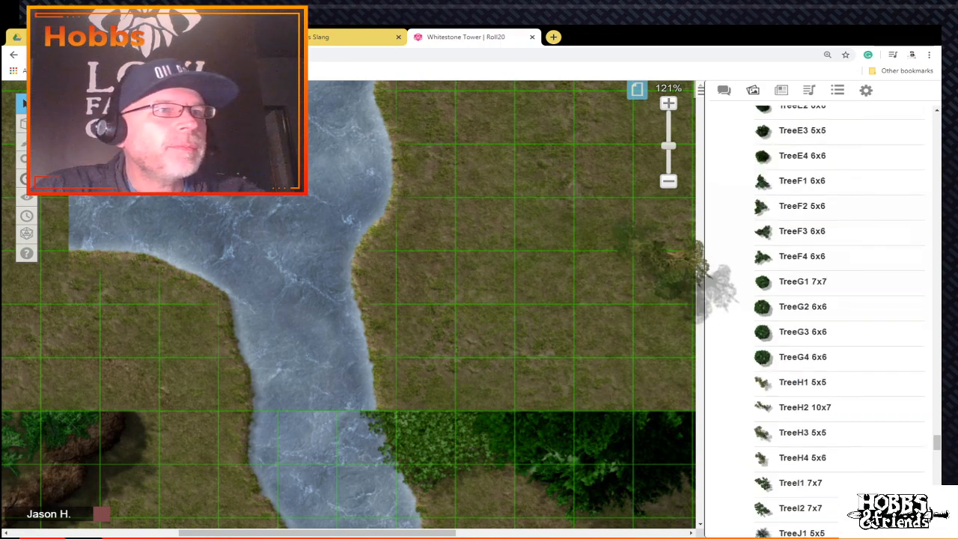
pyautogui.scroll(15, 785, 290)
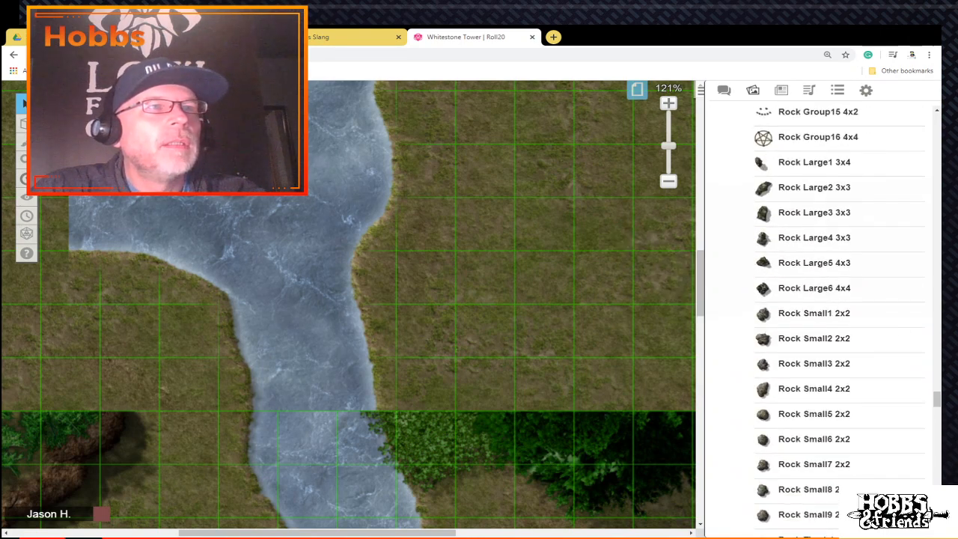
pyautogui.scroll(15, 838, 315)
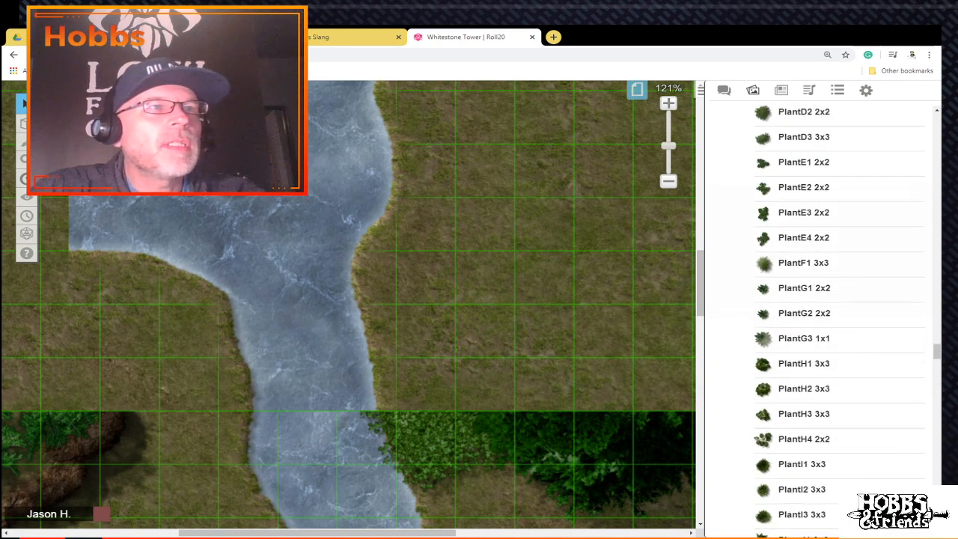
pyautogui.scroll(2, 804, 238)
pyautogui.moveTo(803, 237)
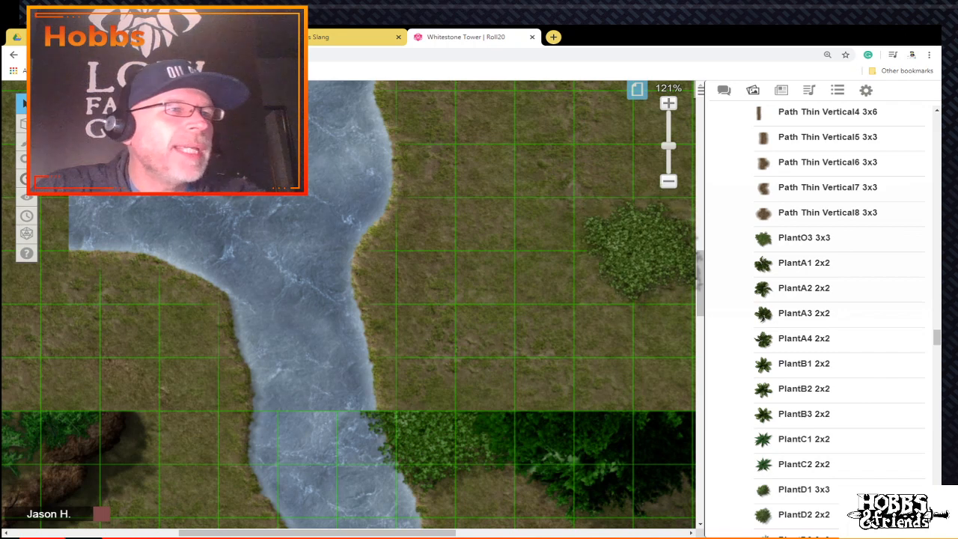
pyautogui.moveTo(804, 237); pyautogui.dragTo(456, 359)
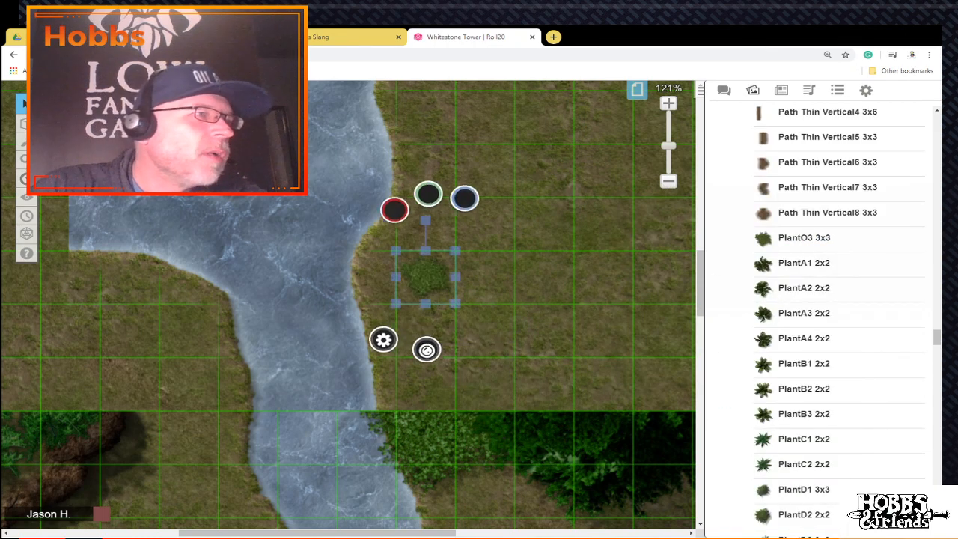
pyautogui.moveTo(425, 277); pyautogui.dragTo(426, 278)
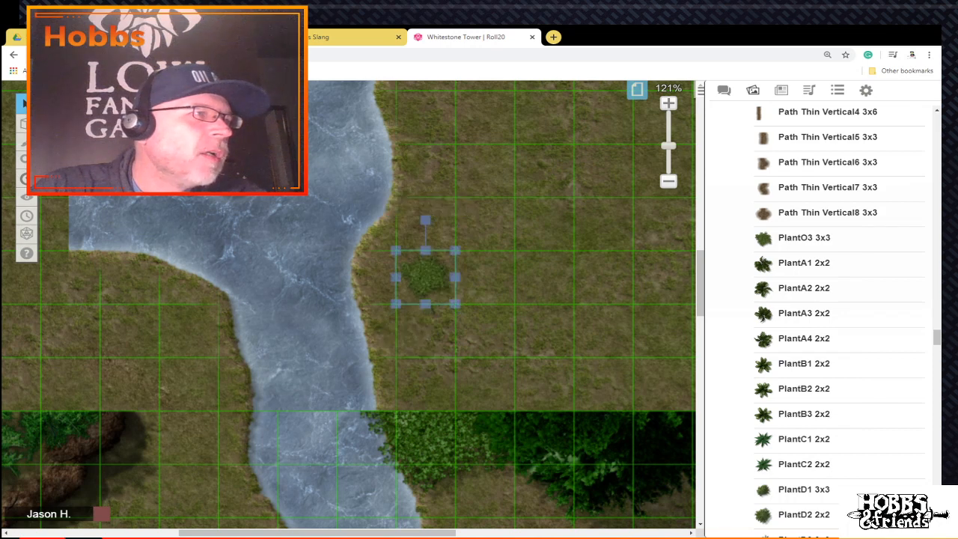
# Step: Move the river junction tile to the map layer
pyautogui.click(375, 300)
pyautogui.rightClick(303, 132)
pyautogui.moveTo(339, 270)
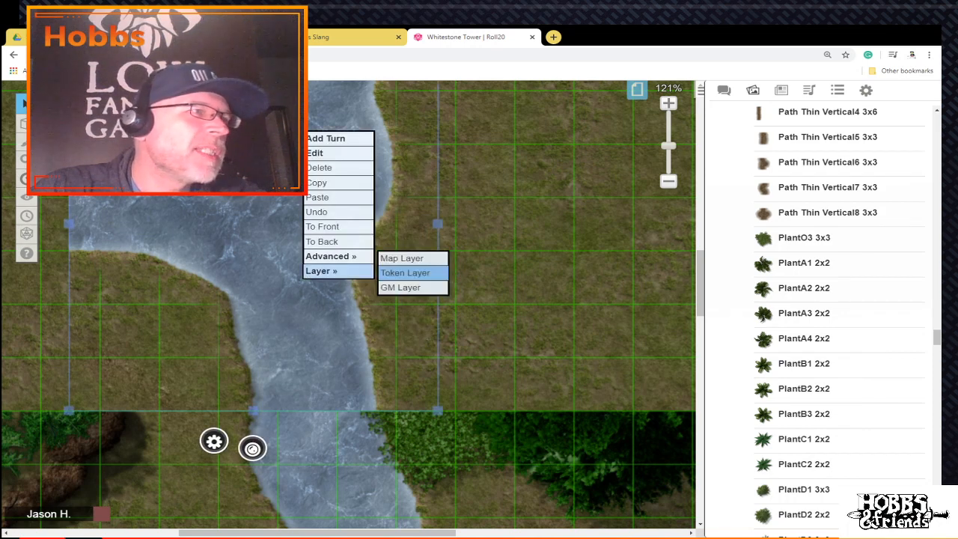
pyautogui.click(401, 257)
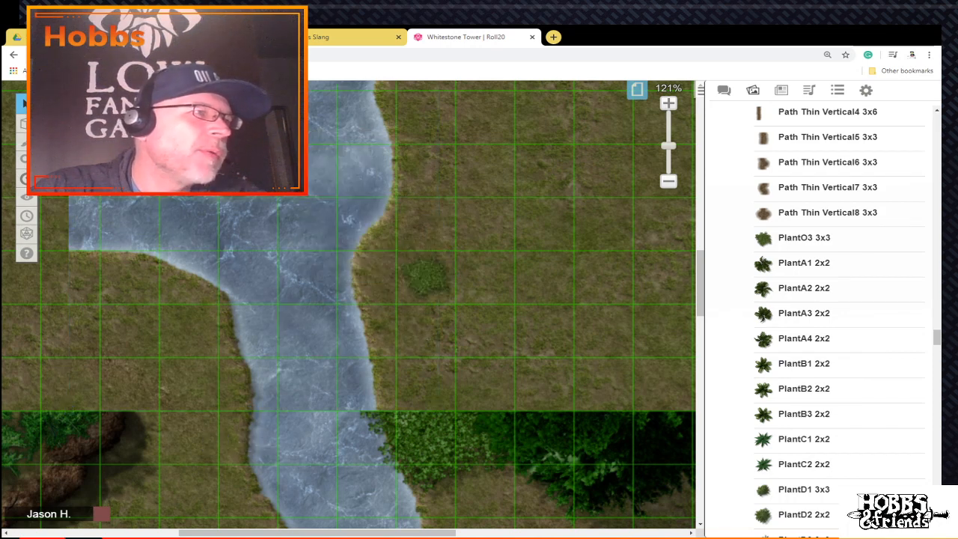
# Step: Enlarge and rotate the PlantO3 bush and position it over the seam on the river's east bank
pyautogui.click(426, 277)
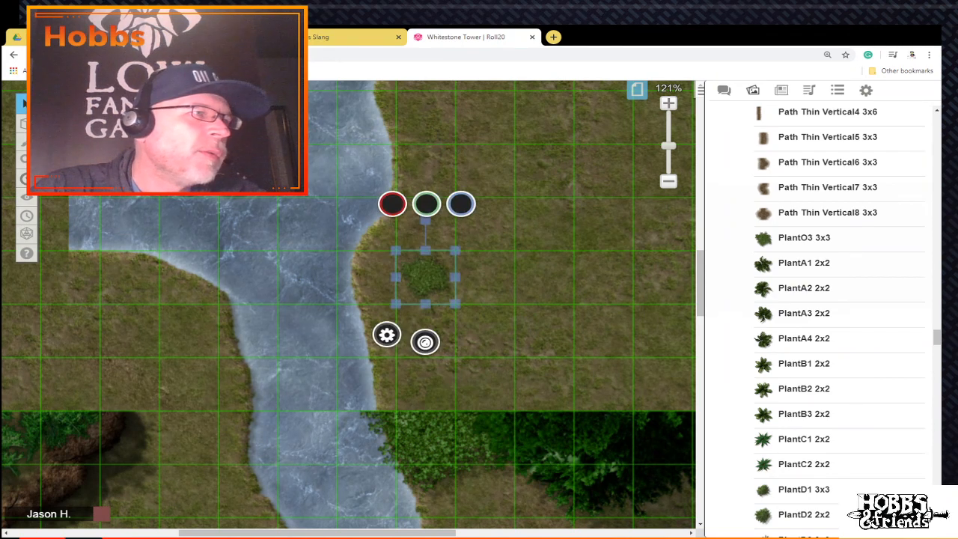
pyautogui.moveTo(396, 304); pyautogui.dragTo(337, 357)
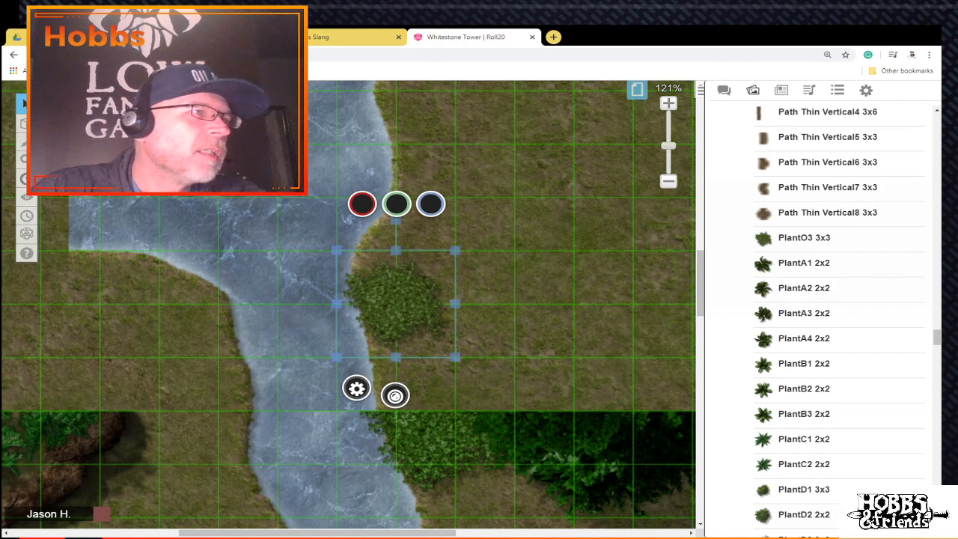
pyautogui.moveTo(396, 220); pyautogui.dragTo(412, 386)
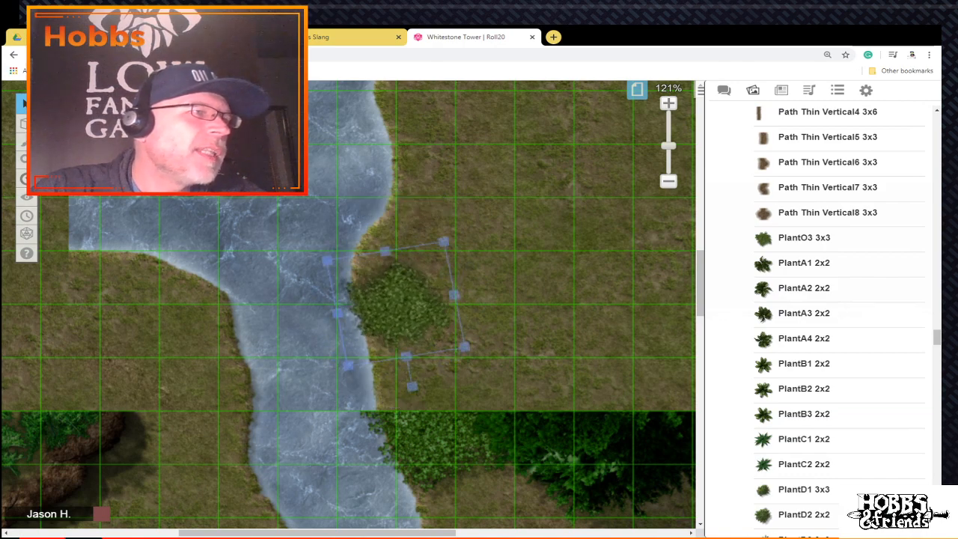
pyautogui.click(345, 362)
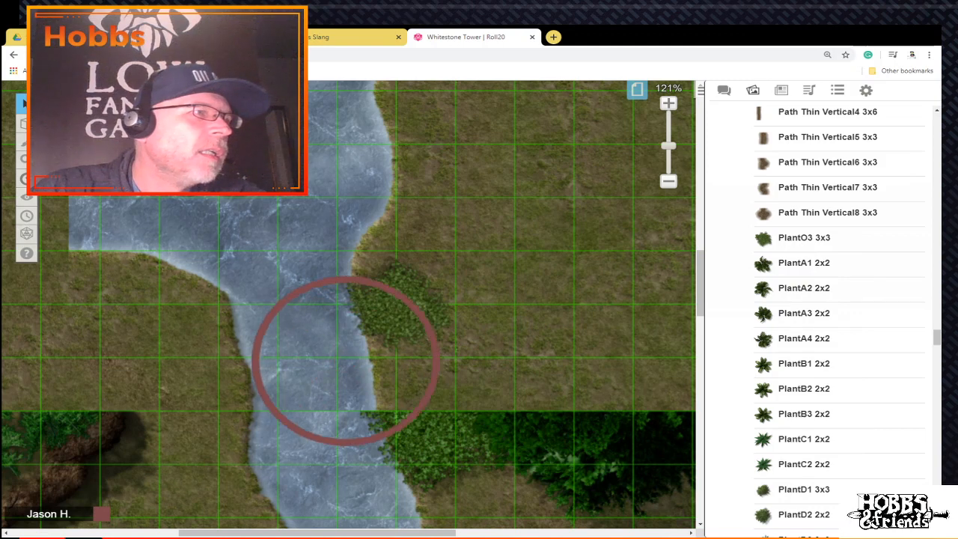
pyautogui.moveTo(348, 365); pyautogui.dragTo(321, 402)
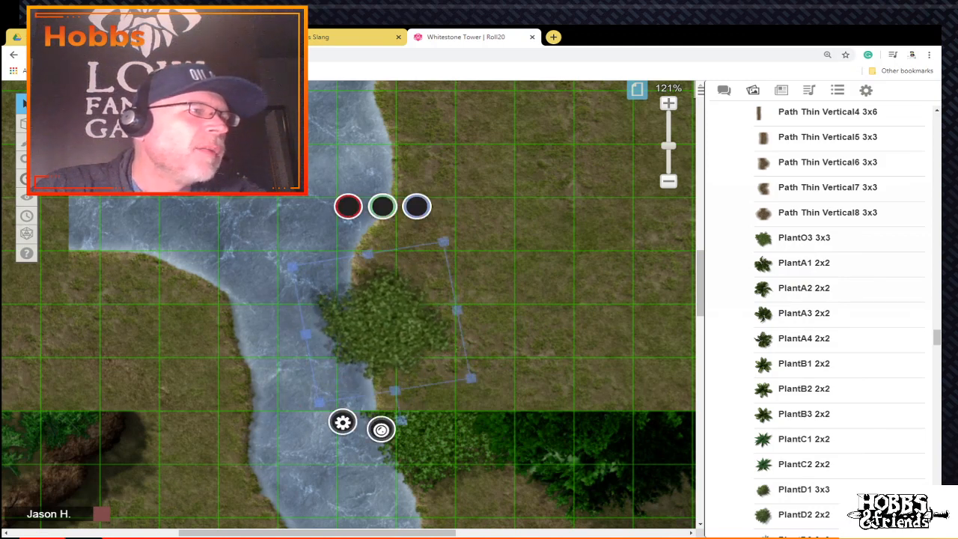
pyautogui.moveTo(384, 327); pyautogui.dragTo(434, 443)
pyautogui.press('Escape')
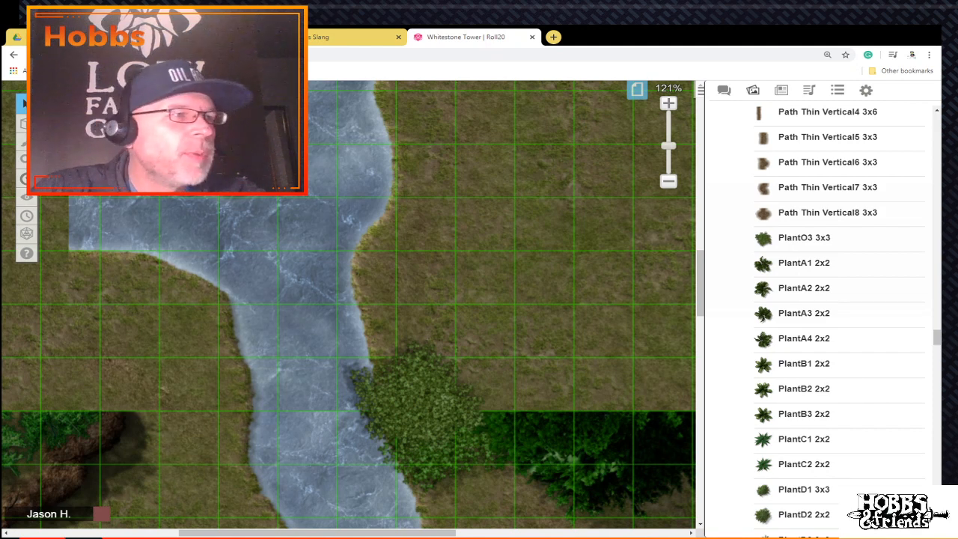
# Step: Move the PlantO3 bush to the map layer
pyautogui.rightClick(430, 374)
pyautogui.moveTo(456, 371)
pyautogui.click(528, 358)
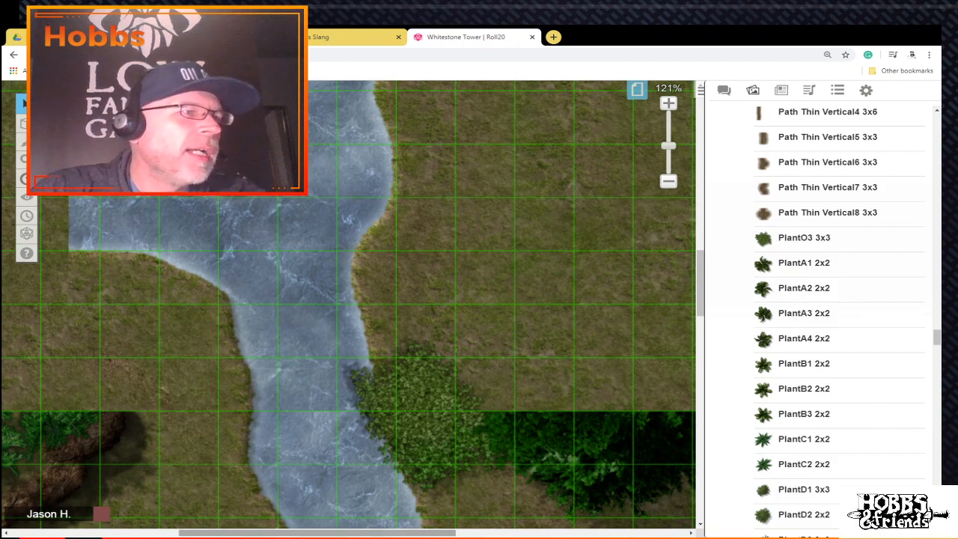
# Step: Find TreeB1 5x5 in the art set and place it on the grass east of the riverbank bush
pyautogui.moveTo(317, 532); pyautogui.dragTo(383, 532)
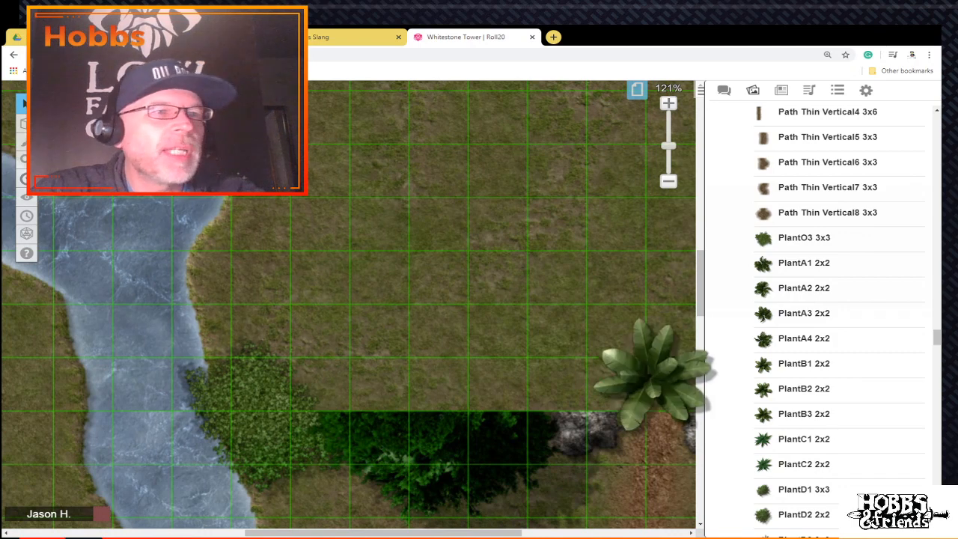
pyautogui.moveTo(763, 288)
pyautogui.moveTo(741, 296); pyautogui.dragTo(652, 340)
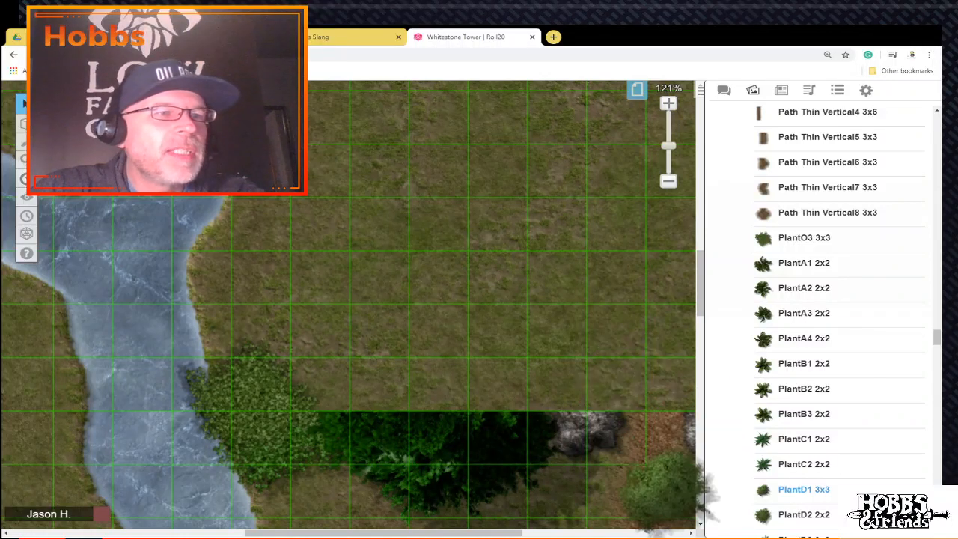
pyautogui.moveTo(764, 515)
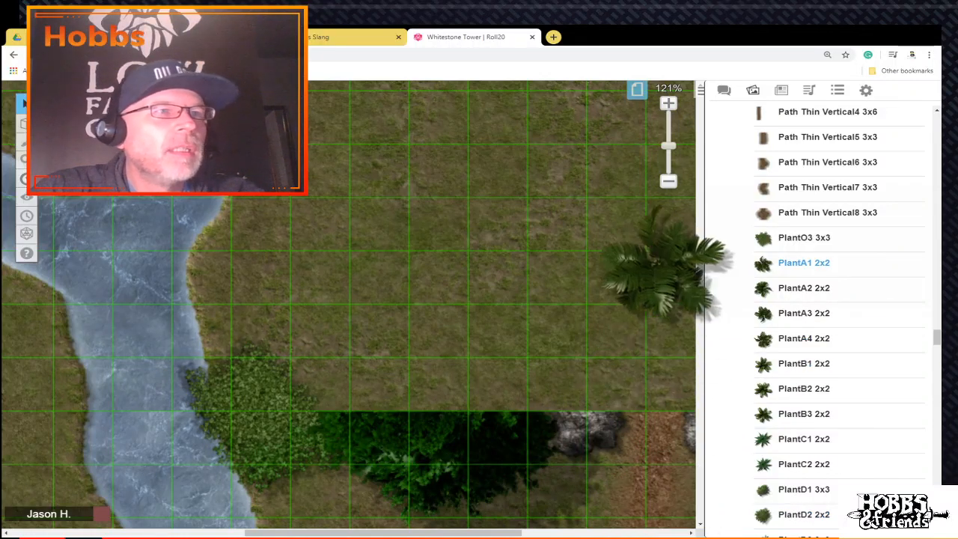
pyautogui.scroll(1, 801, 363)
pyautogui.moveTo(801, 363)
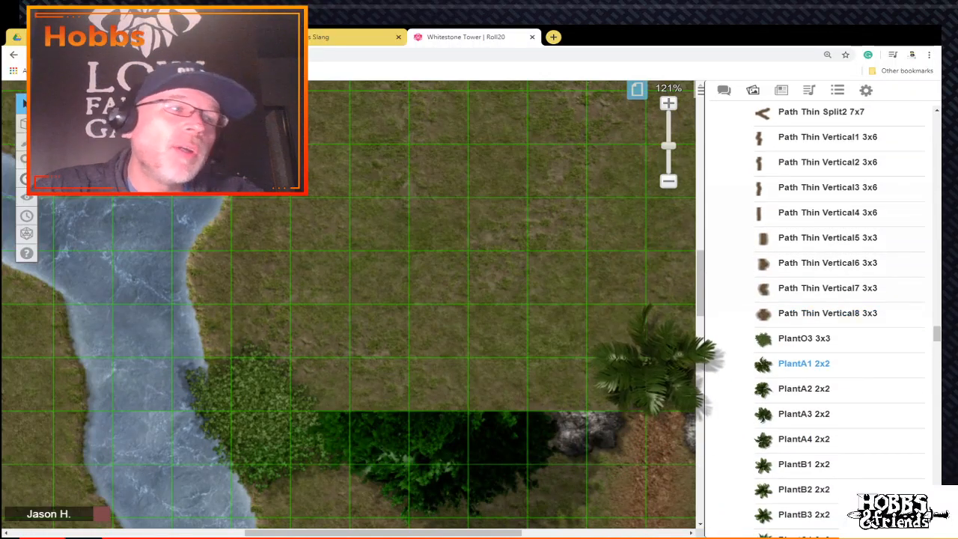
pyautogui.scroll(8, 801, 363)
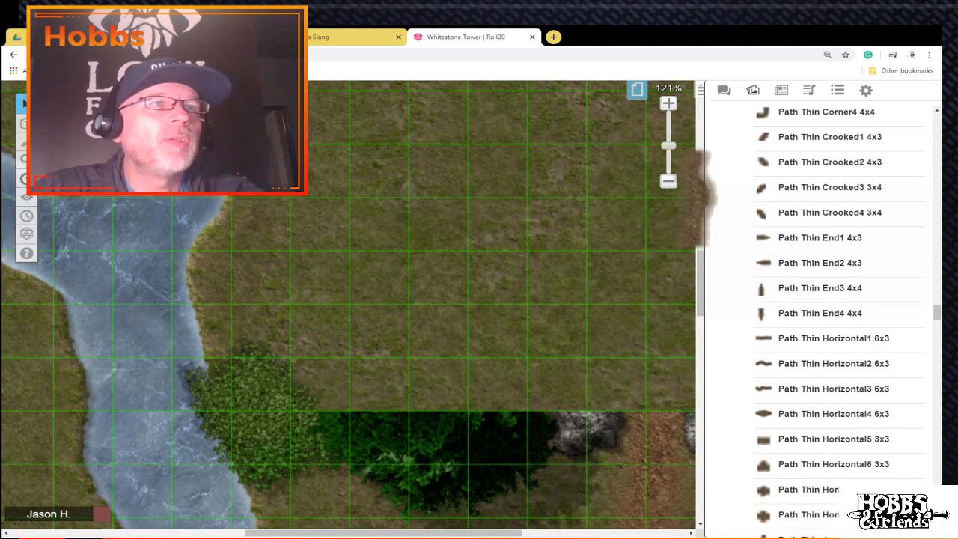
pyautogui.scroll(-12, 800, 213)
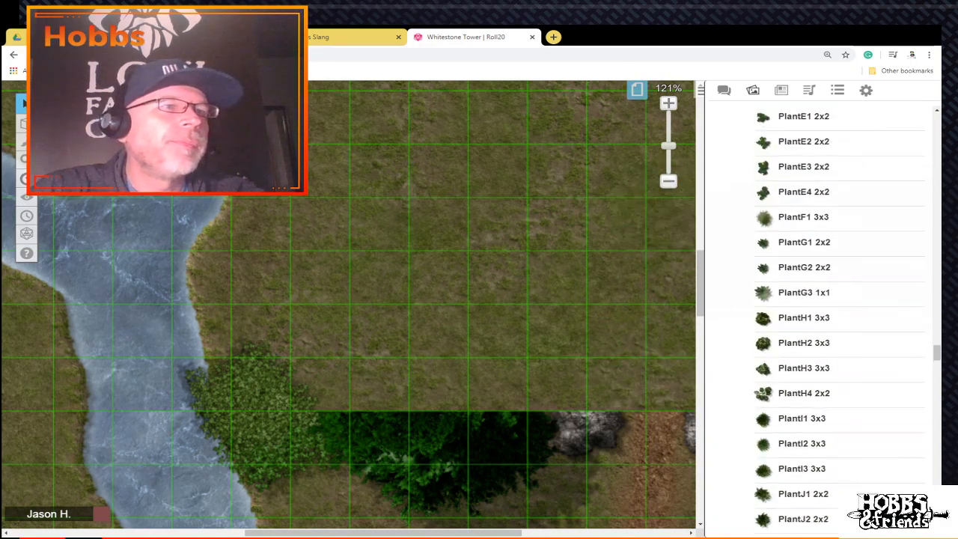
pyautogui.scroll(-15, 800, 224)
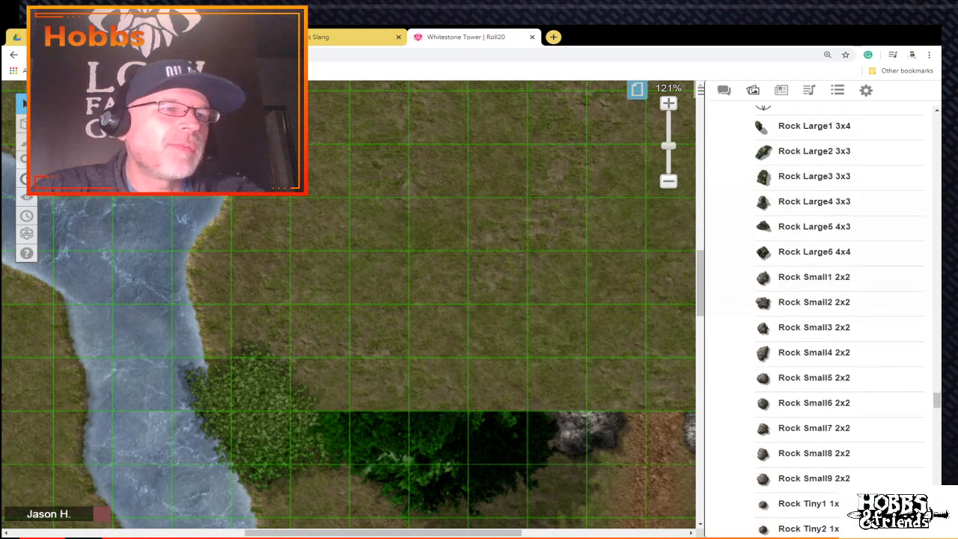
pyautogui.scroll(-10, 838, 224)
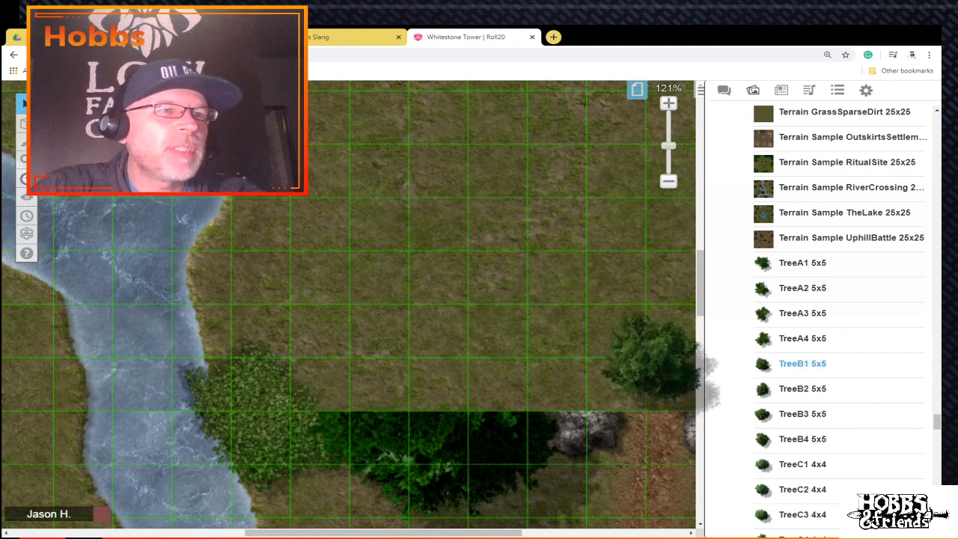
pyautogui.moveTo(764, 363); pyautogui.dragTo(437, 329)
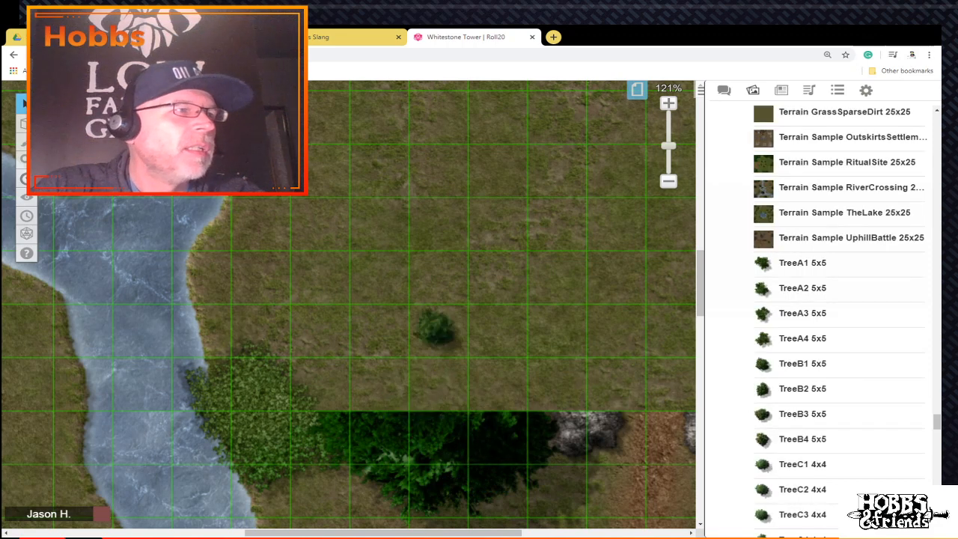
# Step: Enlarge and widen the TreeB1 tree and position it over the terrain seam between the riverbank bush and the rocks
pyautogui.moveTo(475, 355); pyautogui.dragTo(585, 464)
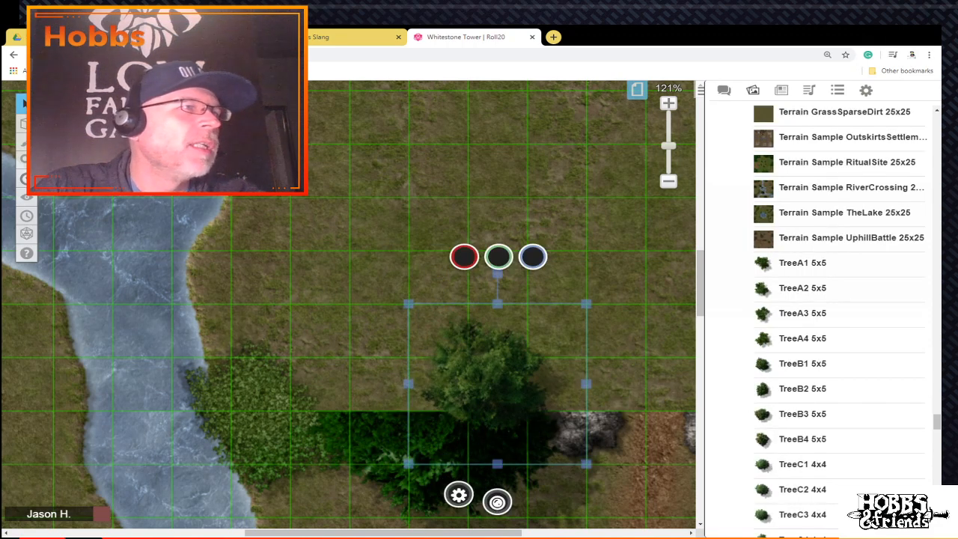
pyautogui.moveTo(408, 303); pyautogui.dragTo(290, 197)
pyautogui.moveTo(438, 330); pyautogui.dragTo(443, 417)
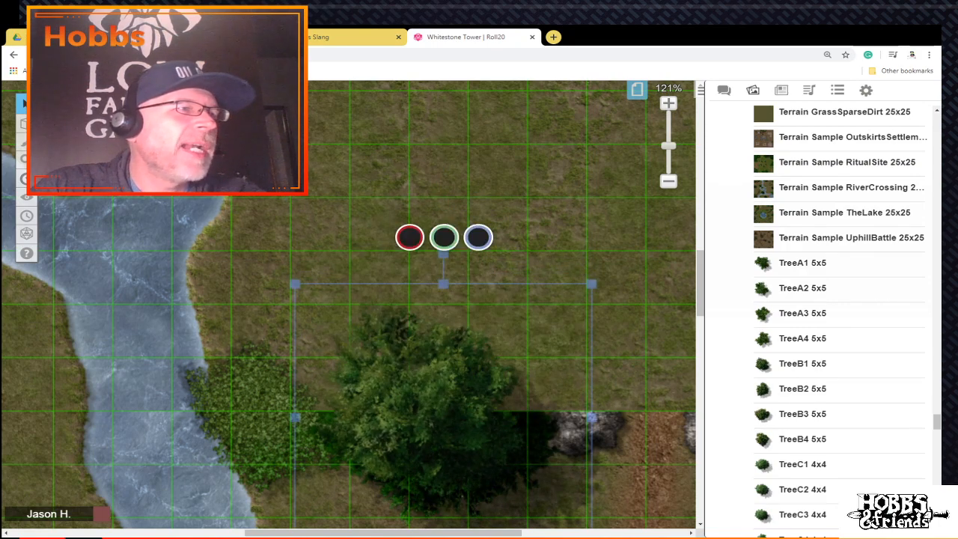
pyautogui.scroll(-3, 349, 299)
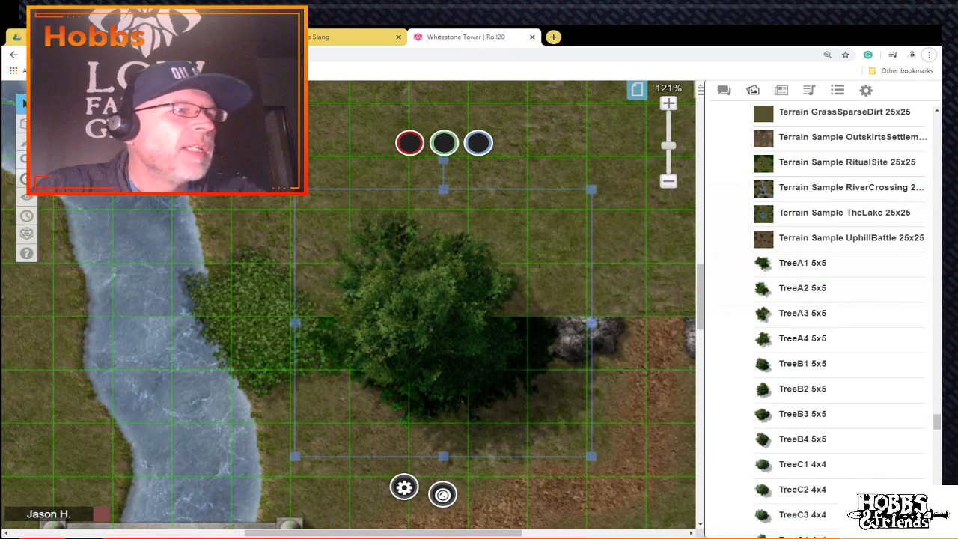
pyautogui.moveTo(591, 322); pyautogui.dragTo(636, 324)
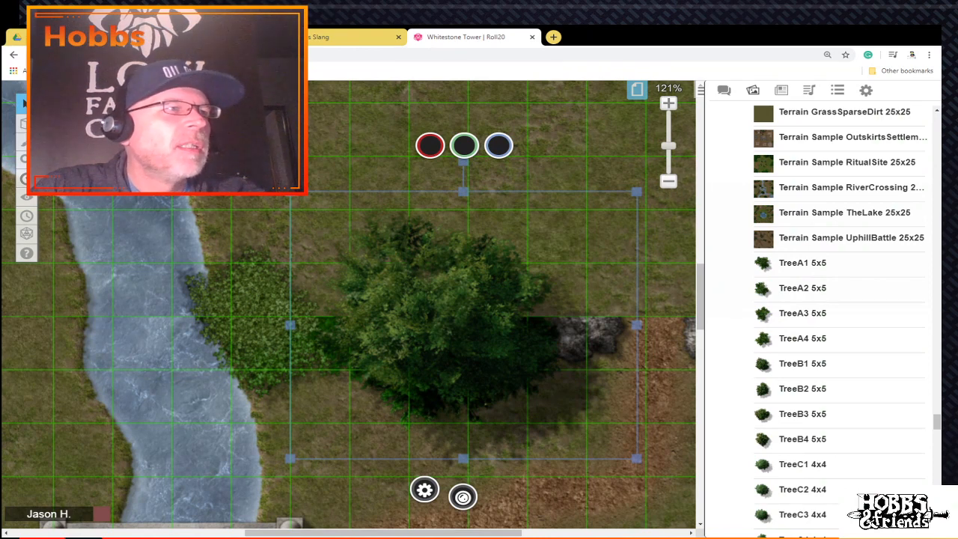
# Step: Duplicate the TreeB1 tree and position the copy to the northeast, over the seam above the dirt path
pyautogui.rightClick(461, 179)
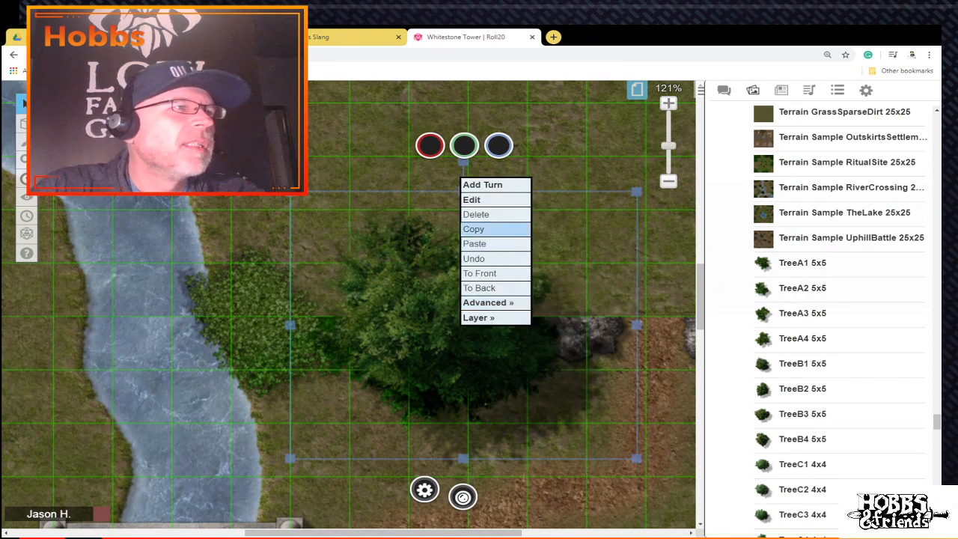
pyautogui.click(473, 229)
pyautogui.rightClick(513, 86)
pyautogui.click(524, 150)
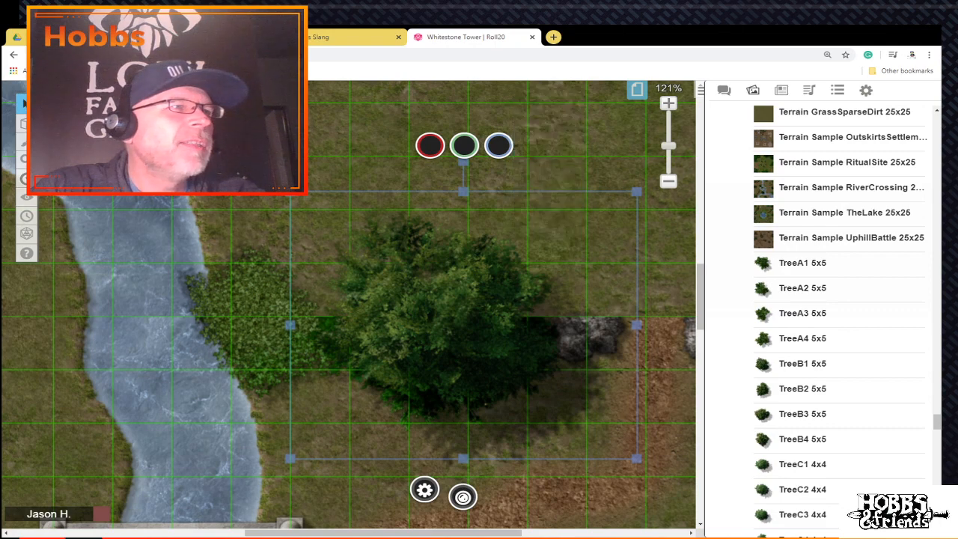
pyautogui.moveTo(509, 239); pyautogui.dragTo(625, 258)
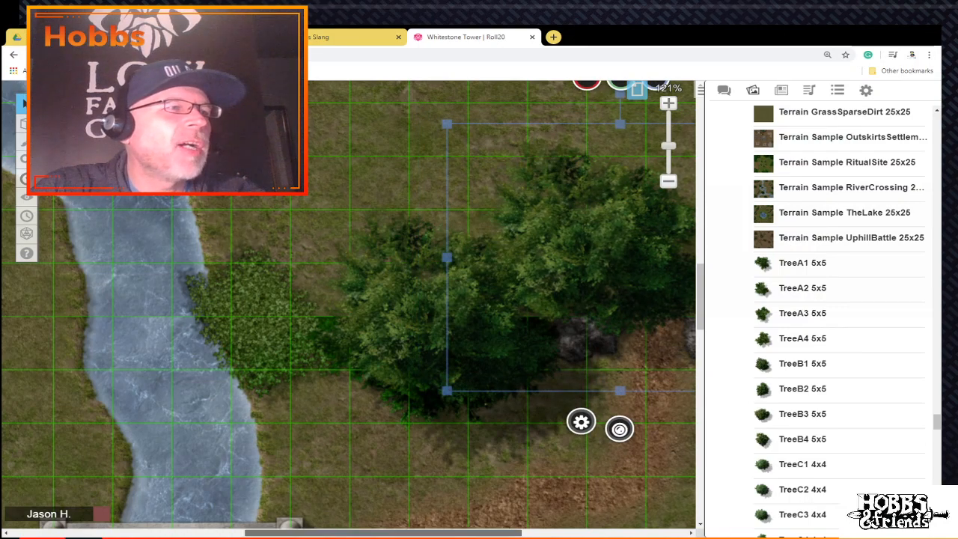
# Step: Move both TreeB1 trees to the map layer
pyautogui.moveTo(384, 533); pyautogui.dragTo(434, 533)
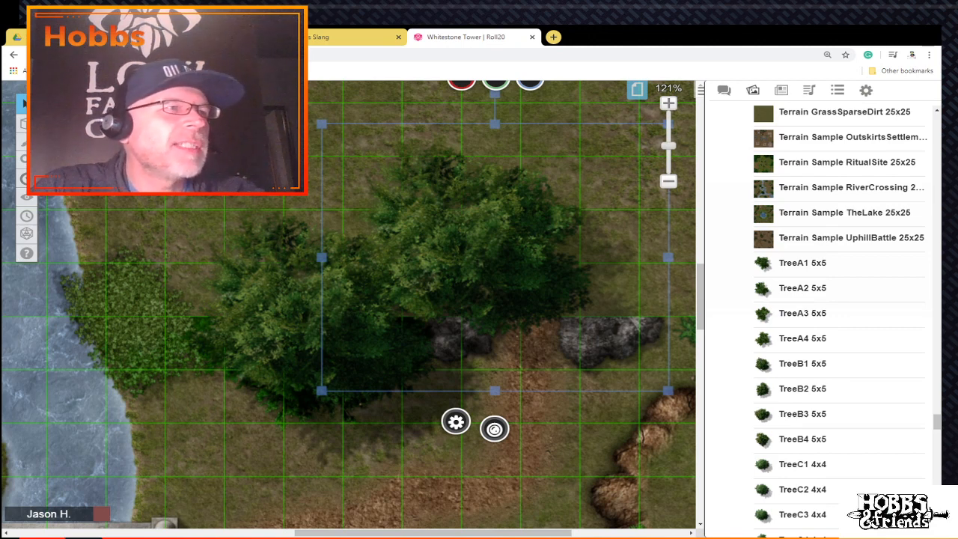
pyautogui.rightClick(501, 260)
pyautogui.moveTo(522, 257)
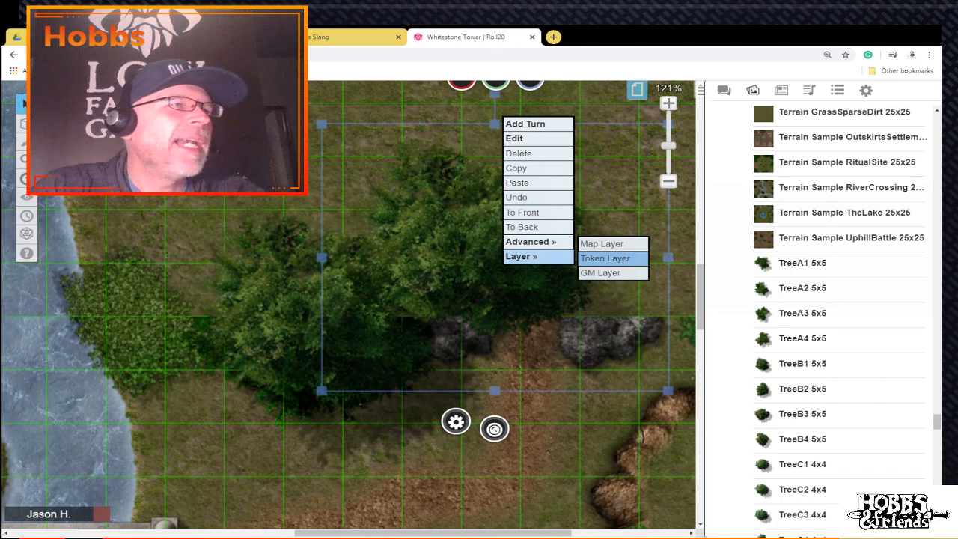
pyautogui.click(604, 258)
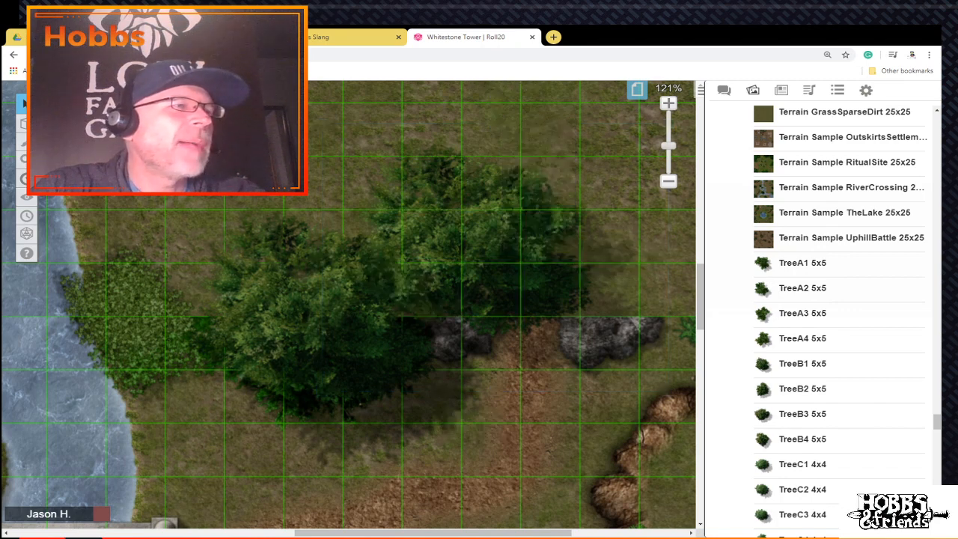
pyautogui.rightClick(333, 176)
pyautogui.moveTo(366, 313)
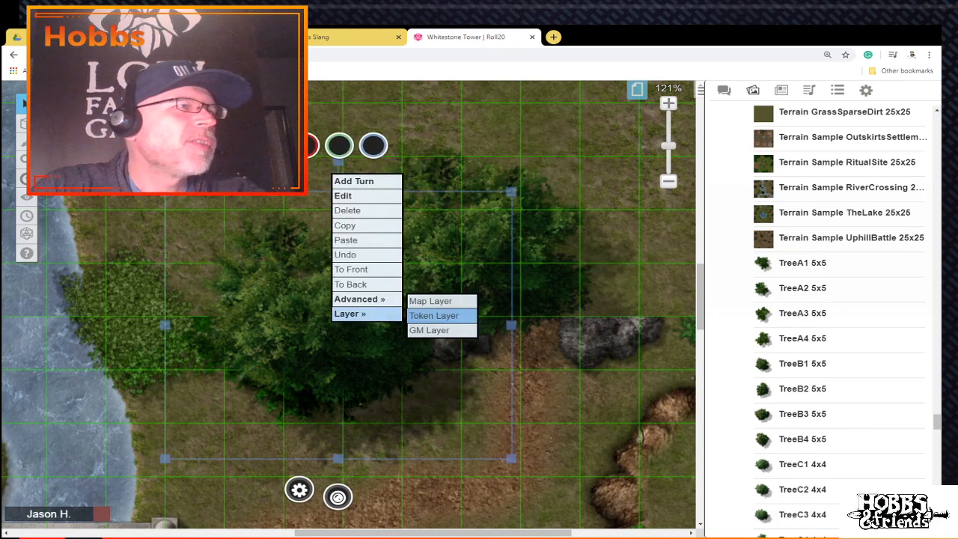
pyautogui.click(430, 301)
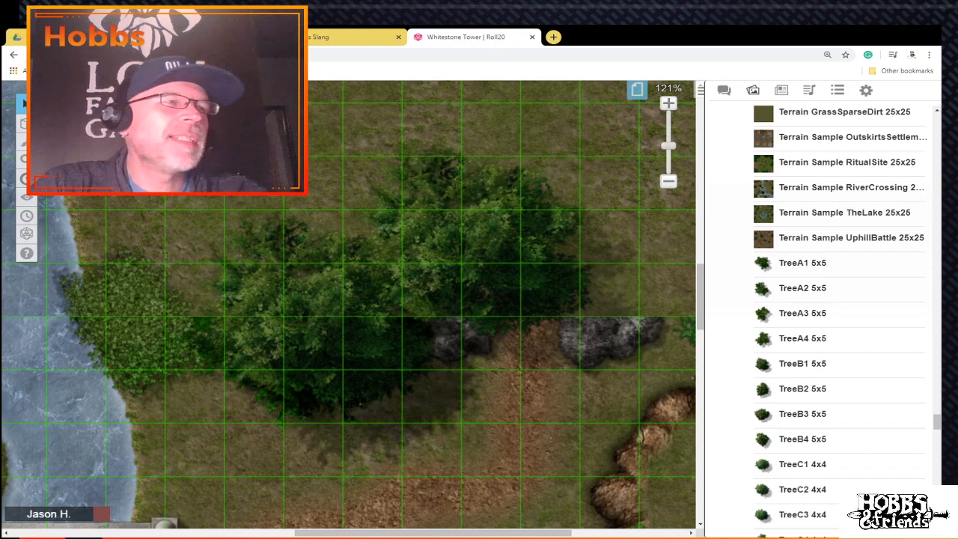
# Step: Find TreeE1 4x4 in the art set and place it on the grass east of the two trees
pyautogui.moveTo(762, 313); pyautogui.dragTo(695, 323)
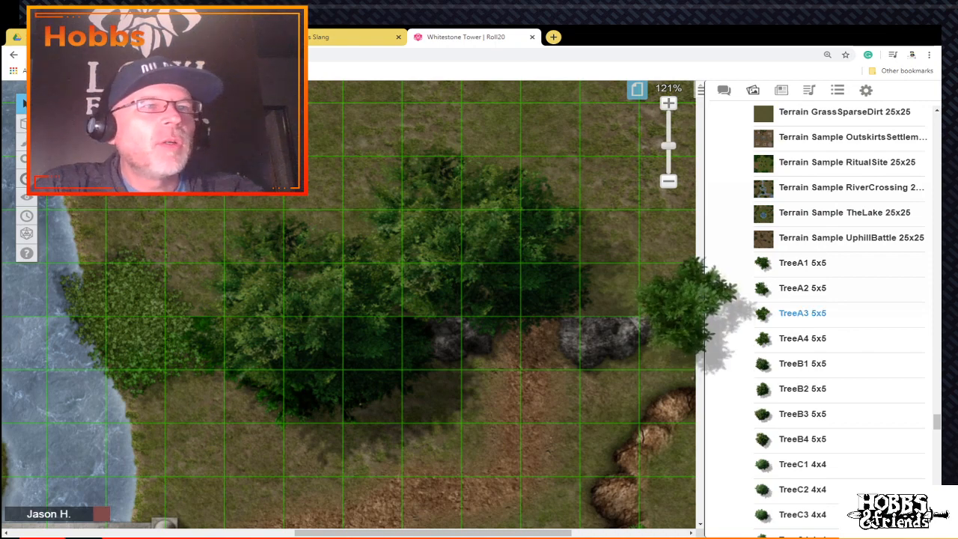
pyautogui.scroll(-2, 803, 314)
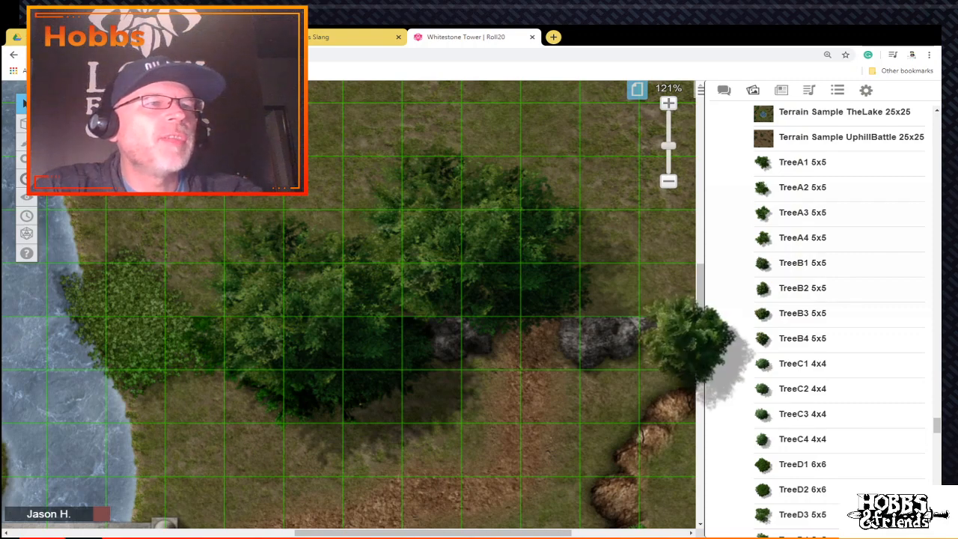
pyautogui.scroll(-1, 803, 308)
pyautogui.scroll(-1, 802, 308)
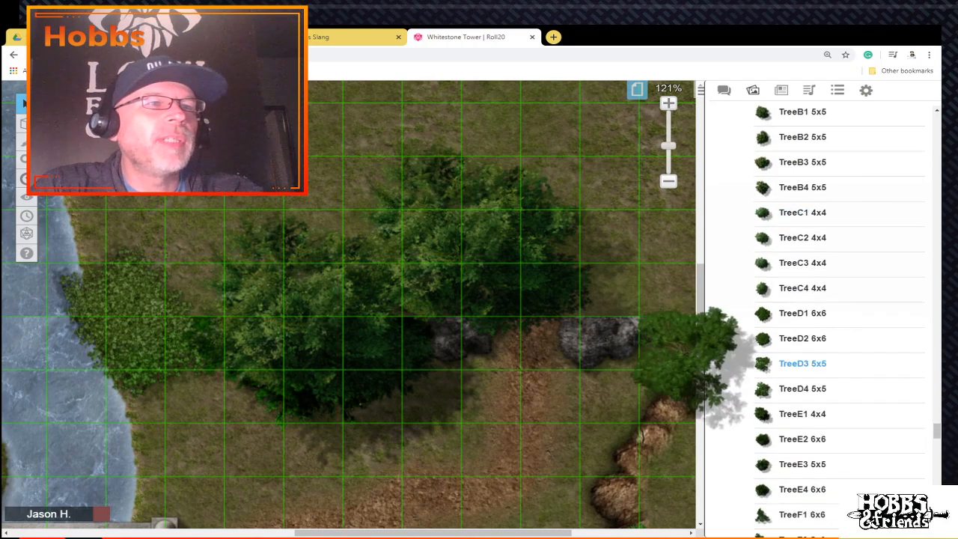
pyautogui.moveTo(802, 414); pyautogui.dragTo(668, 375)
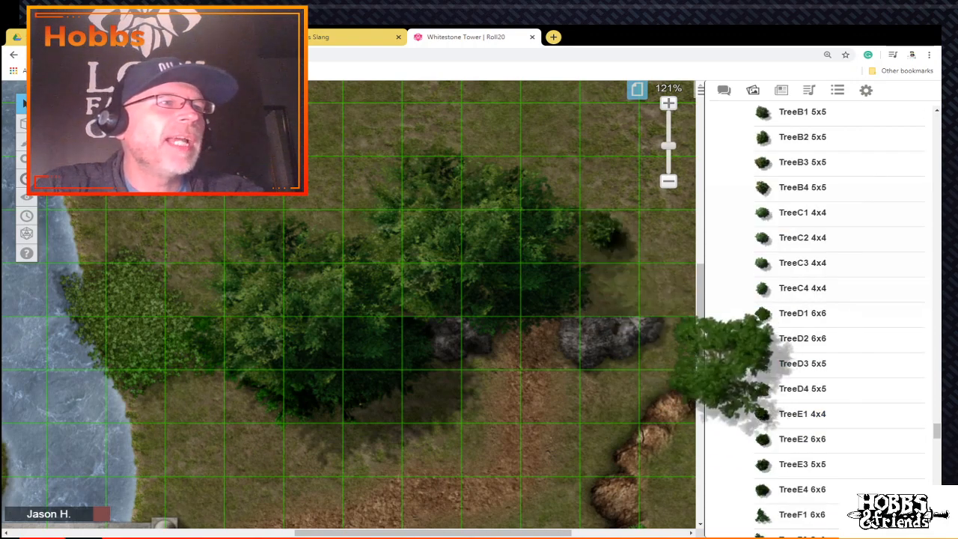
# Step: Enlarge the TreeE1 tree to four by four grid squares and position it over the seam above the rocks east of the path
pyautogui.moveTo(579, 263); pyautogui.dragTo(520, 316)
pyautogui.moveTo(638, 209); pyautogui.dragTo(696, 156)
pyautogui.moveTo(520, 156); pyautogui.dragTo(460, 103)
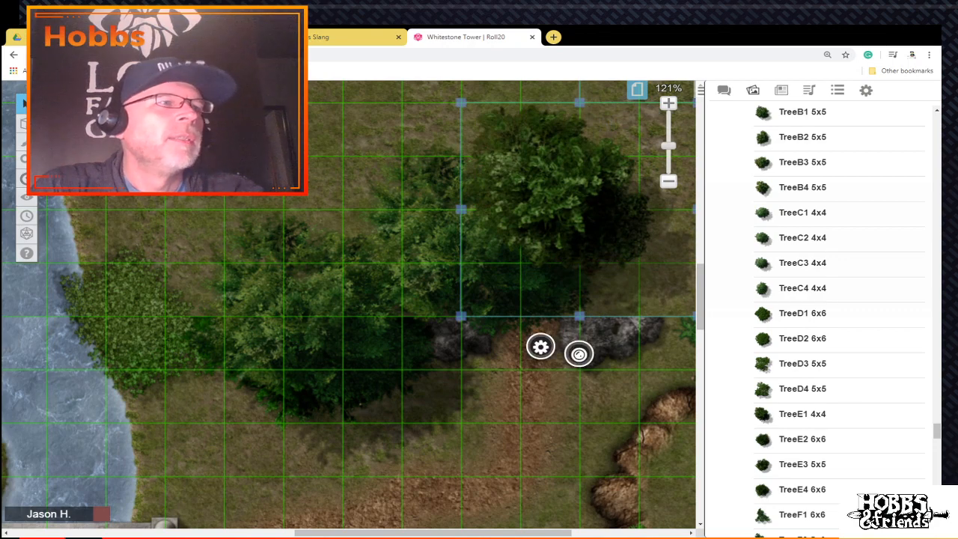
pyautogui.moveTo(449, 533); pyautogui.dragTo(518, 533)
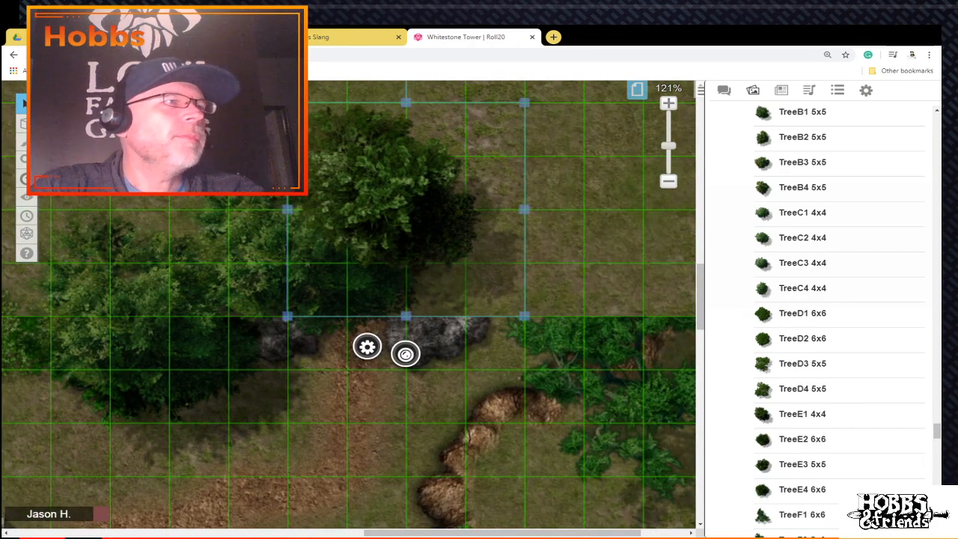
pyautogui.moveTo(405, 209); pyautogui.dragTo(519, 304)
pyautogui.click(646, 247)
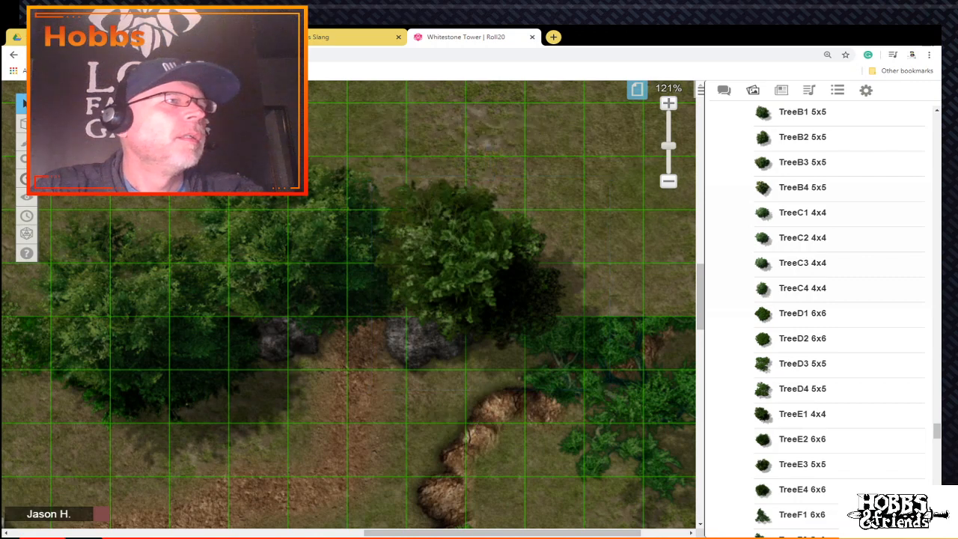
# Step: Move the TreeE1 tree to the map layer
pyautogui.rightClick(482, 271)
pyautogui.moveTo(518, 264)
pyautogui.click(581, 250)
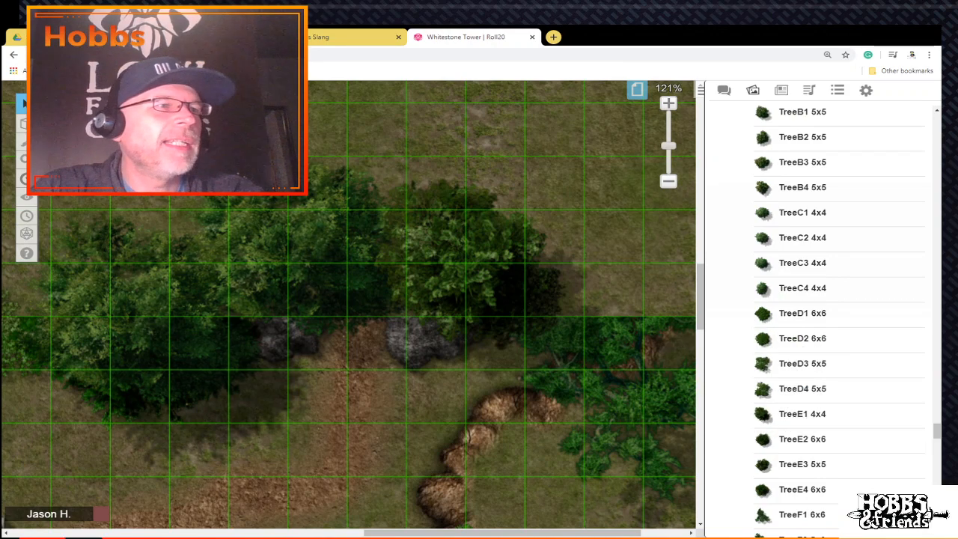
# Step: Find Tree TheGreatOak Top 10x10 in the art set and place it on the undergrowth seam near the map's east edge
pyautogui.moveTo(502, 533); pyautogui.dragTo(547, 533)
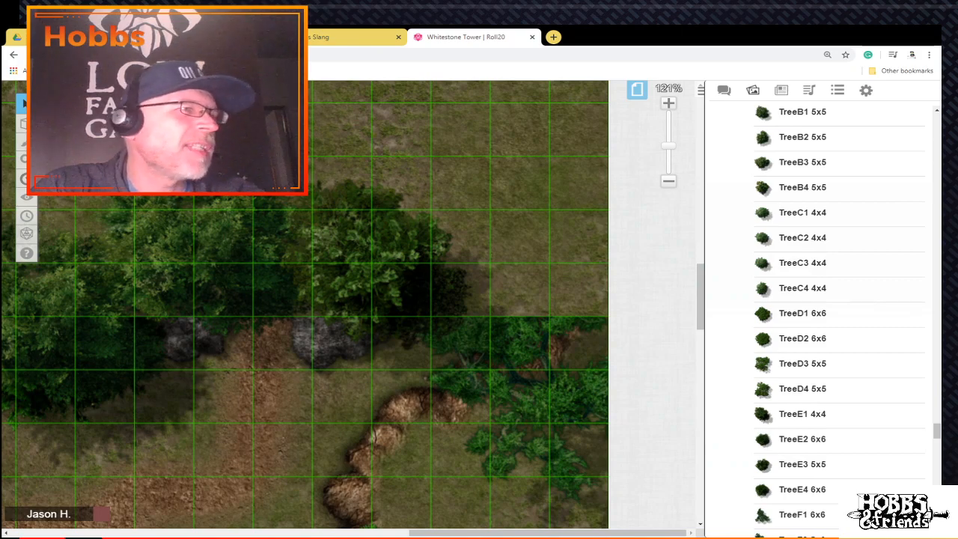
pyautogui.scroll(-7, 352, 307)
pyautogui.scroll(4, 352, 307)
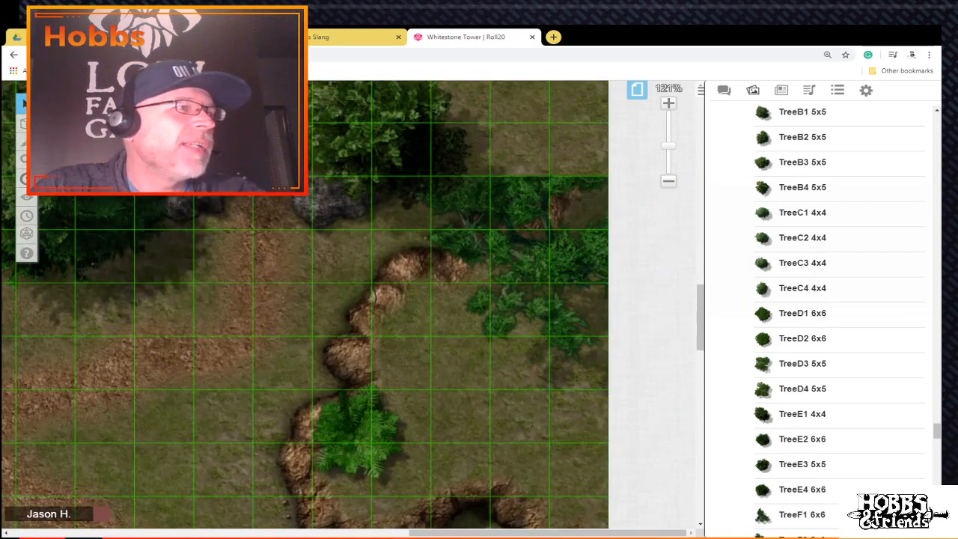
pyautogui.scroll(-3, 306, 305)
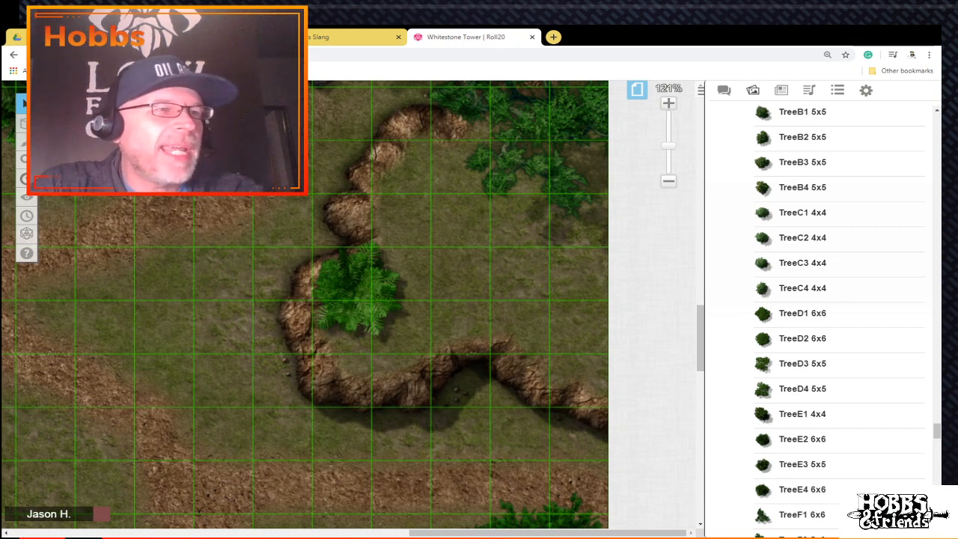
pyautogui.scroll(2, 305, 305)
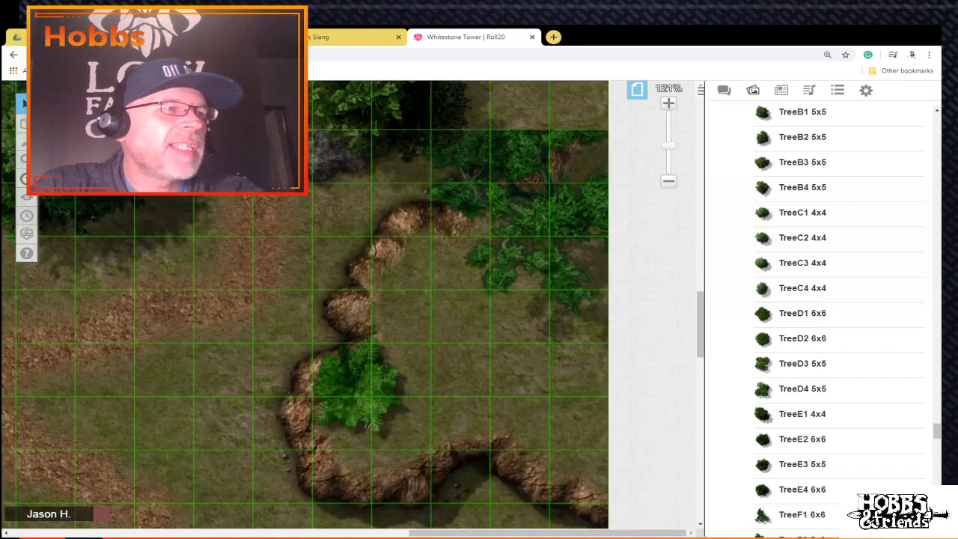
pyautogui.scroll(-1, 306, 304)
pyautogui.scroll(4, 306, 304)
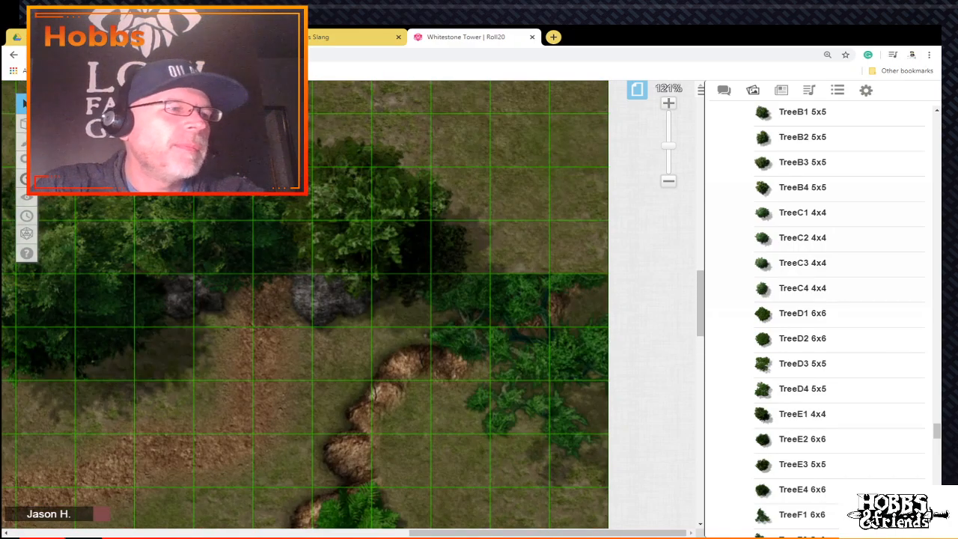
pyautogui.moveTo(801, 414); pyautogui.dragTo(674, 397)
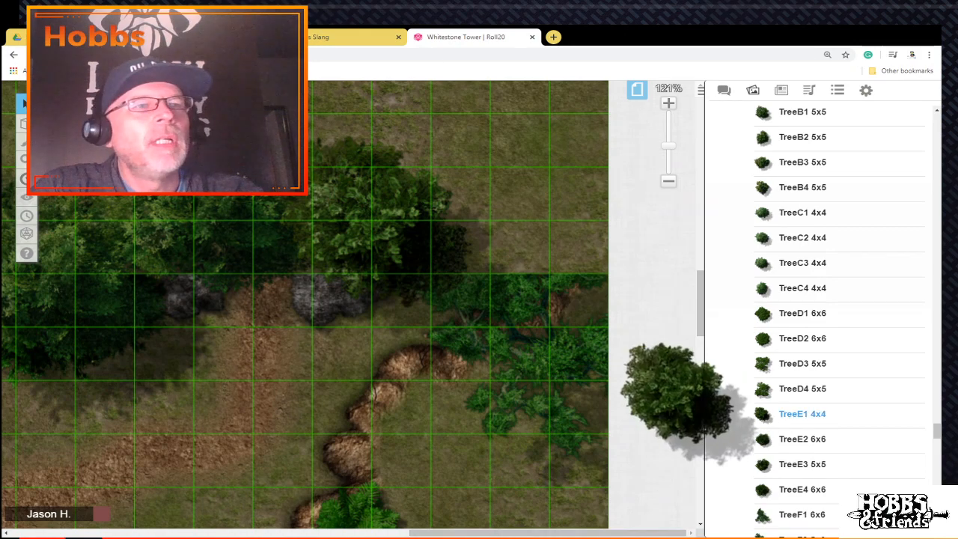
pyautogui.scroll(7, 815, 322)
pyautogui.scroll(-7, 815, 322)
pyautogui.scroll(-12, 805, 406)
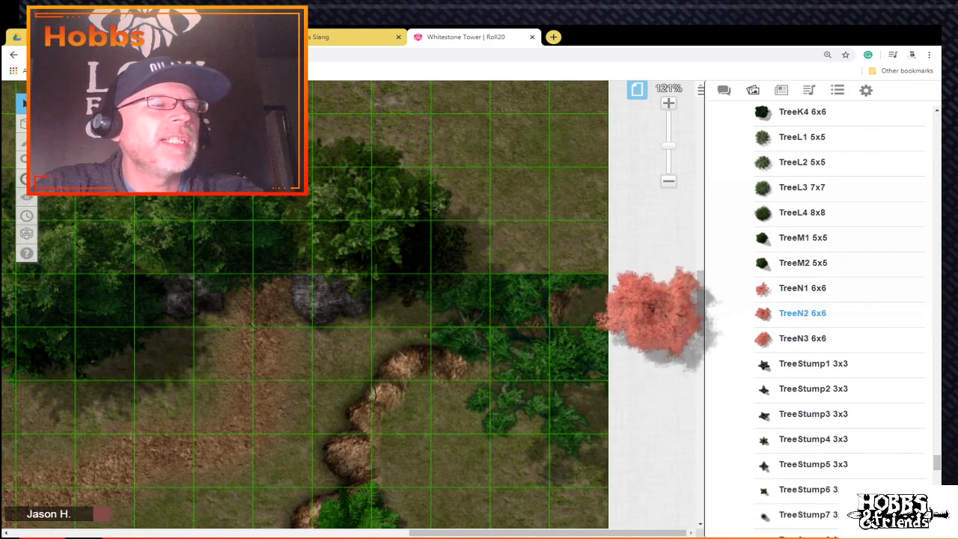
pyautogui.scroll(-3, 813, 366)
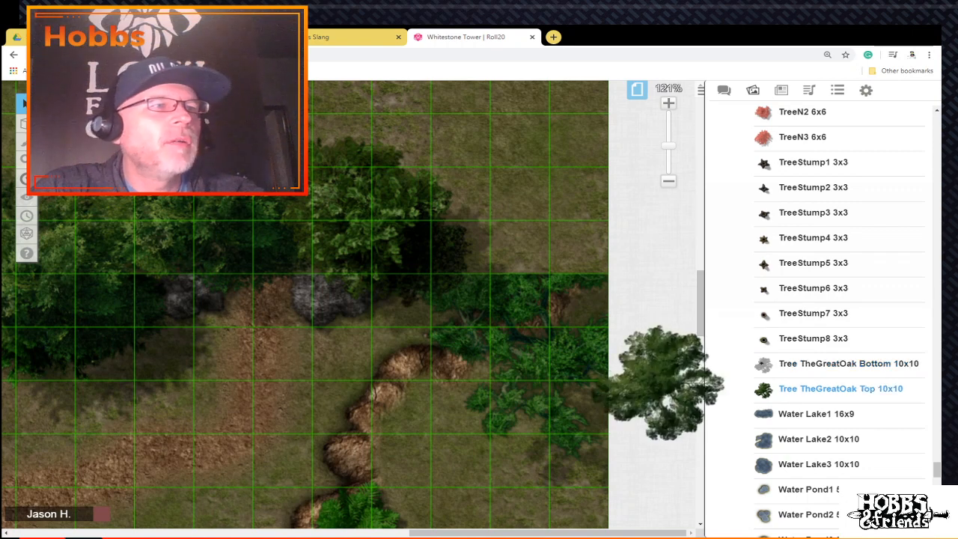
pyautogui.moveTo(840, 389); pyautogui.dragTo(523, 374)
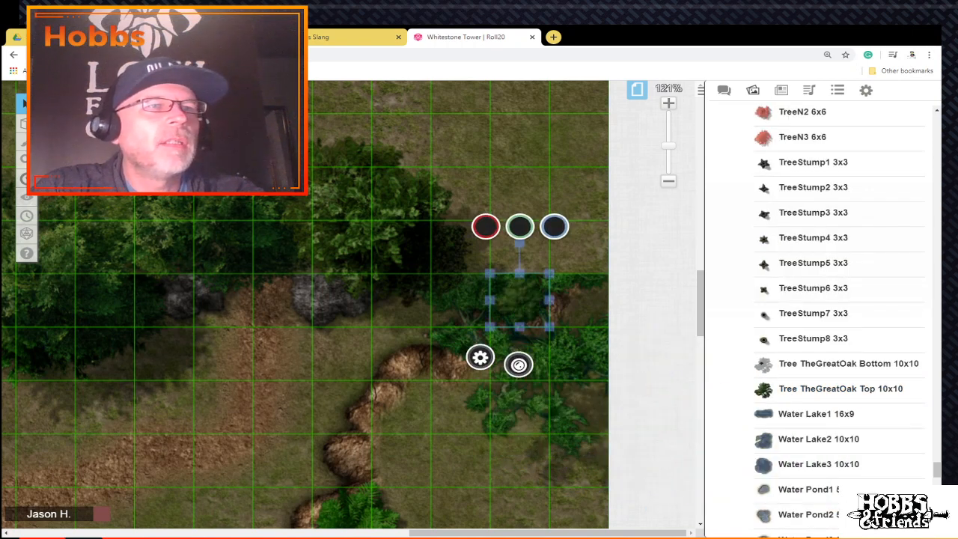
# Step: Enlarge the Great Oak treetop to seven by seven grid squares and position it over the undergrowth seam at the map's east edge
pyautogui.moveTo(490, 327); pyautogui.dragTo(252, 533)
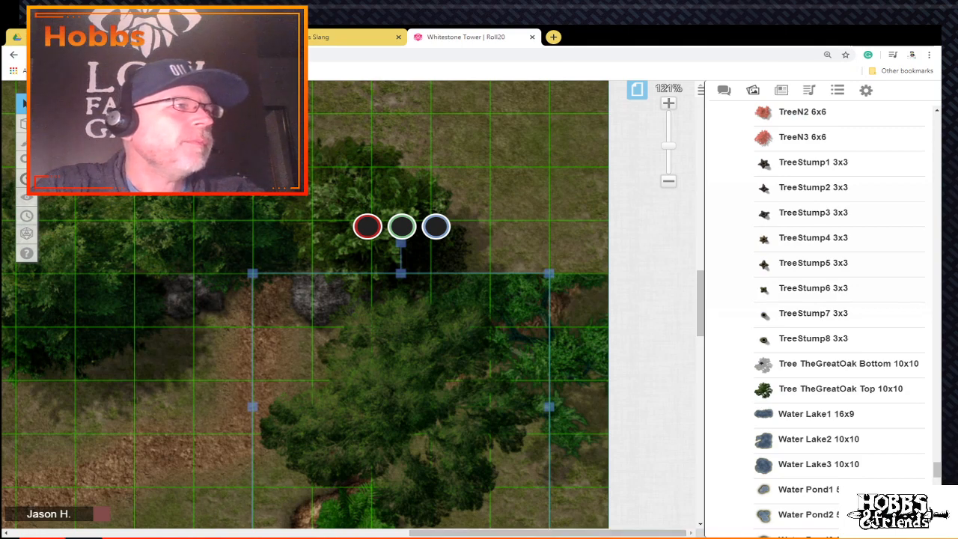
pyautogui.moveTo(252, 274); pyautogui.dragTo(133, 166)
pyautogui.moveTo(516, 532); pyautogui.dragTo(517, 533)
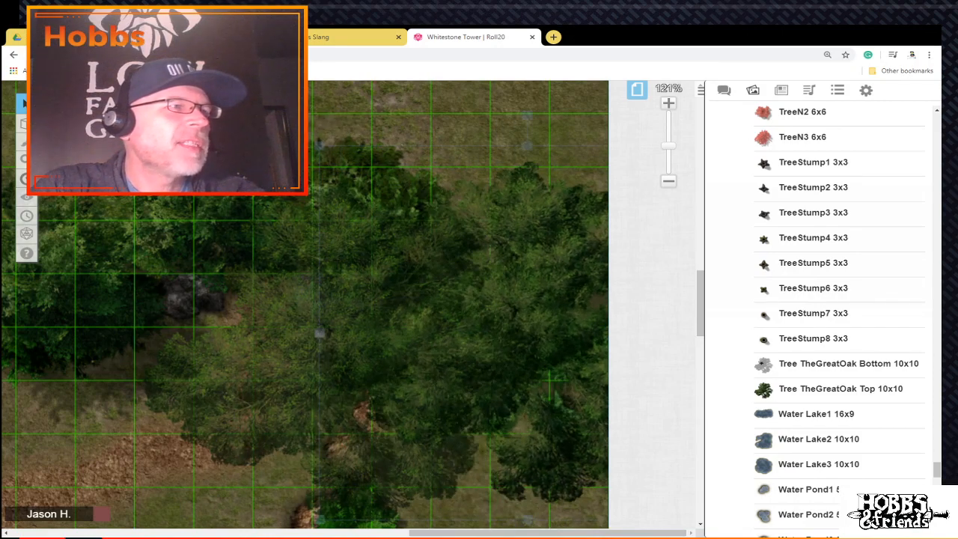
pyautogui.moveTo(341, 351); pyautogui.dragTo(507, 323)
# Step: Move the Great Oak treetop to the map layer
pyautogui.rightClick(530, 168)
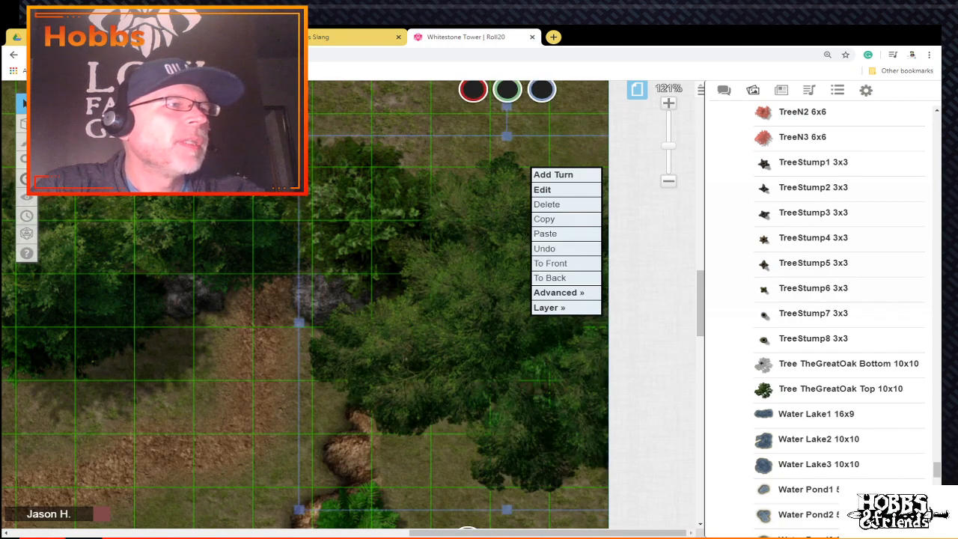
pyautogui.moveTo(577, 308)
pyautogui.click(636, 295)
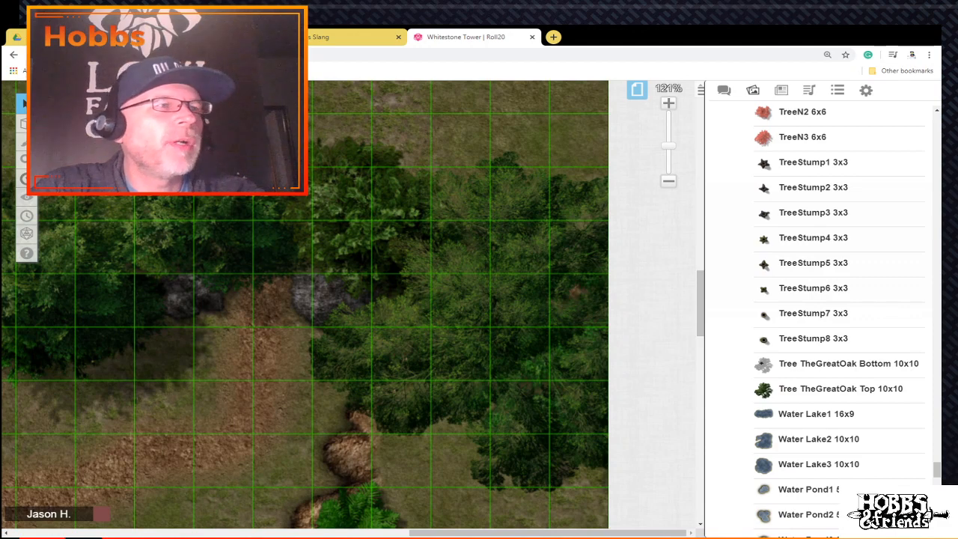
# Step: Inspect the tree-covered east side, the art set's tree and water tiles, and the cut-off cliff seam west of the river
pyautogui.scroll(-1, 351, 306)
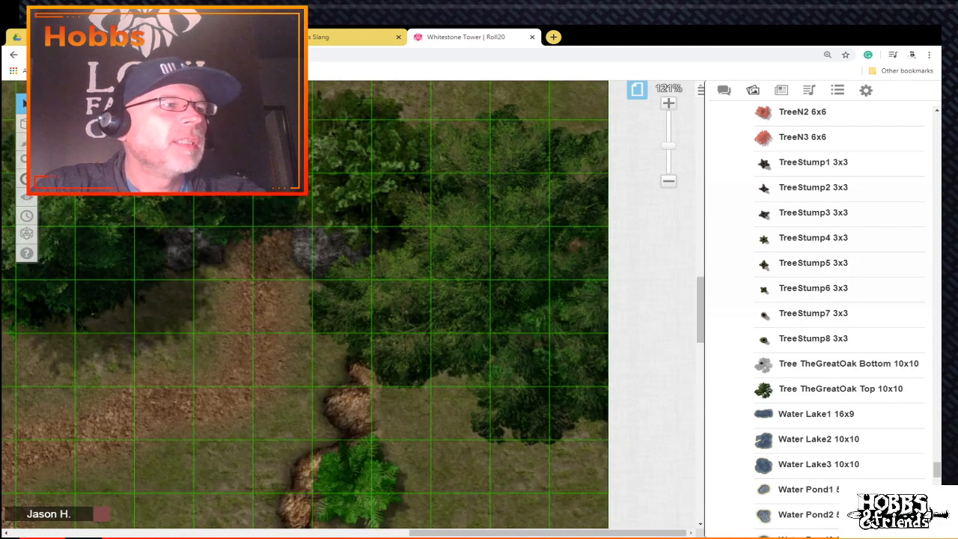
pyautogui.scroll(-1, 351, 307)
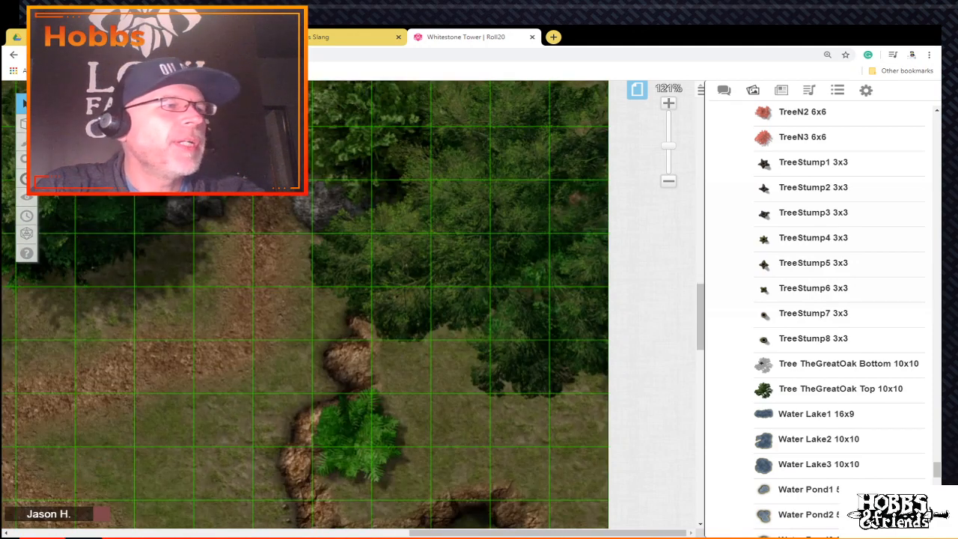
pyautogui.scroll(-1, 351, 307)
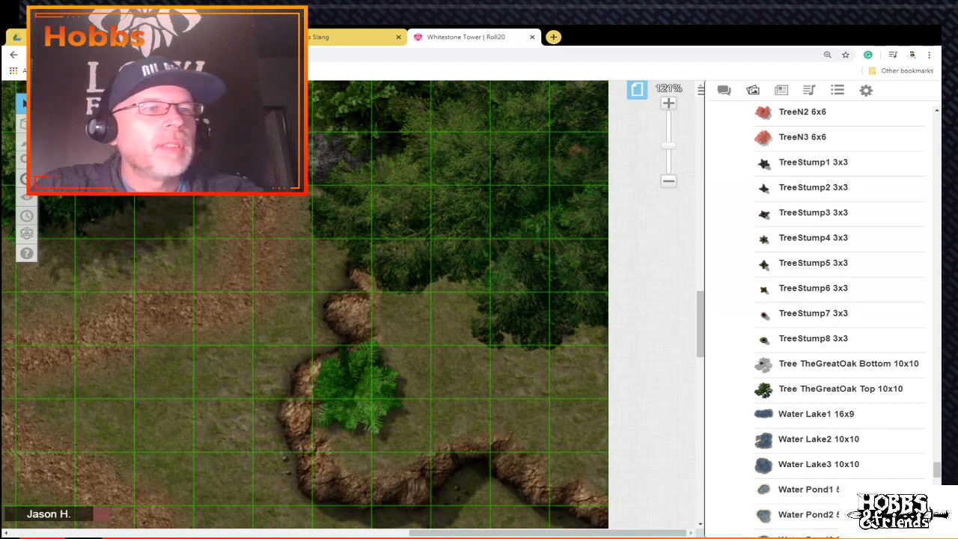
pyautogui.scroll(5, 801, 312)
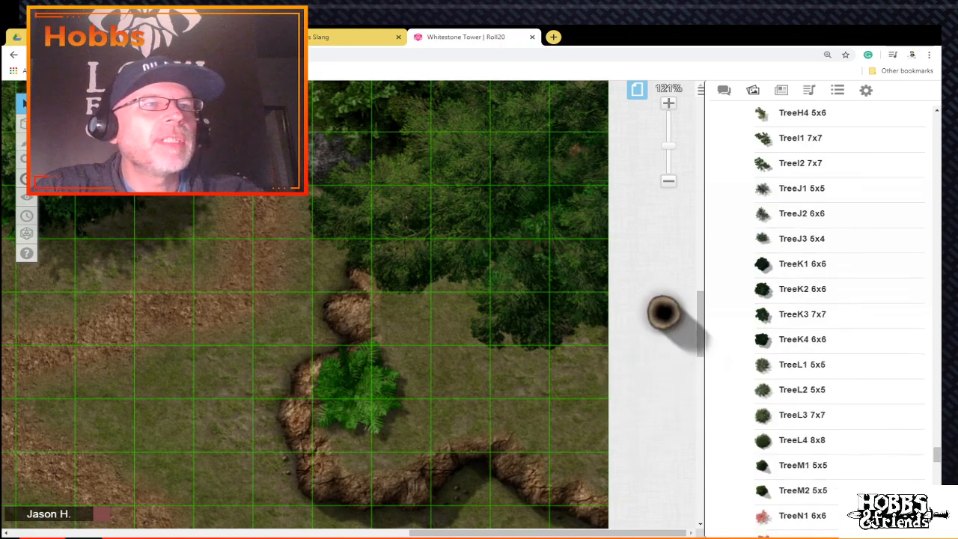
pyautogui.scroll(8, 860, 499)
pyautogui.scroll(-15, 860, 499)
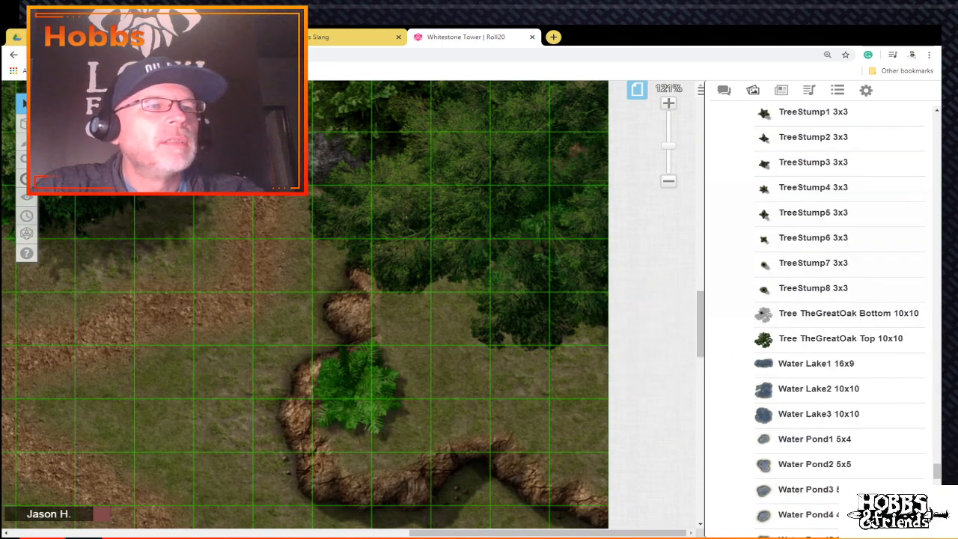
pyautogui.scroll(-5, 838, 315)
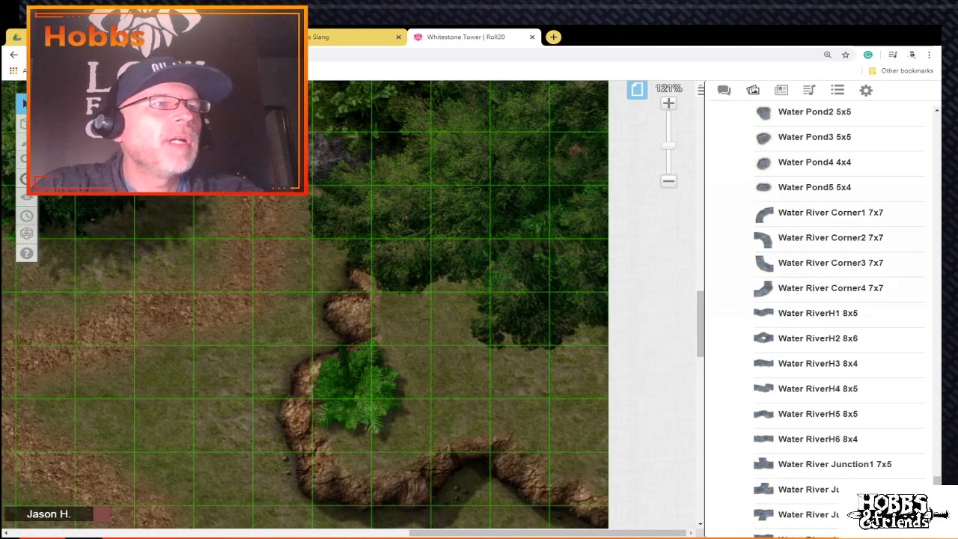
pyautogui.scroll(-5, 224, 361)
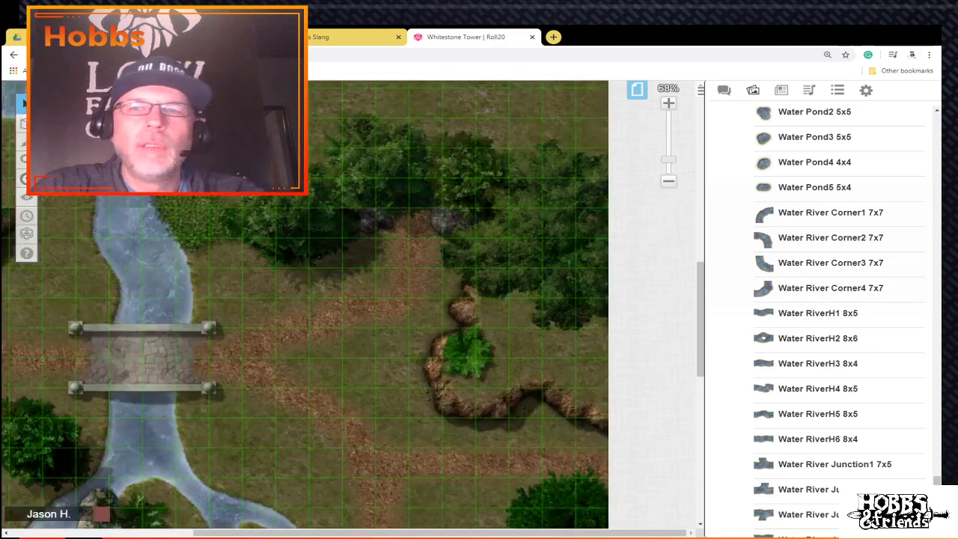
pyautogui.scroll(3, 305, 305)
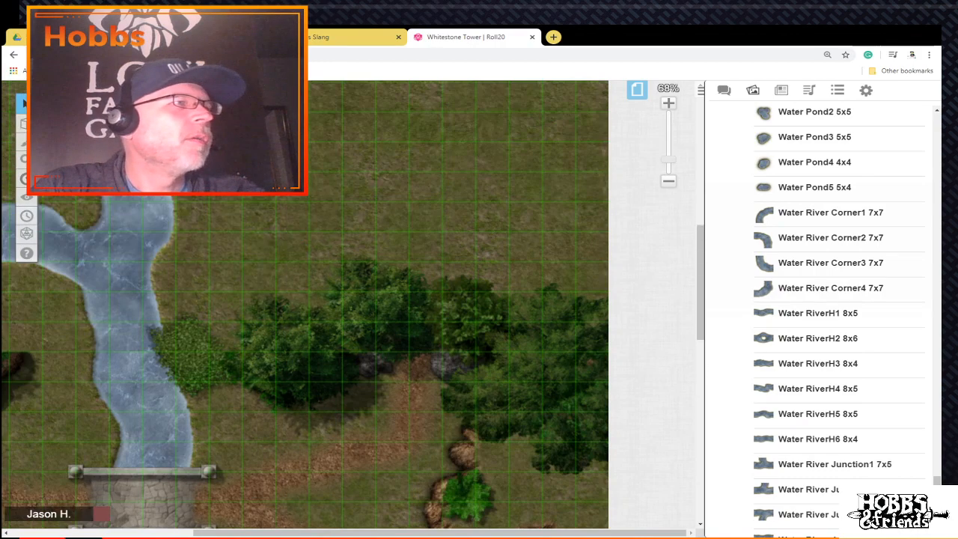
pyautogui.moveTo(440, 533); pyautogui.dragTo(257, 532)
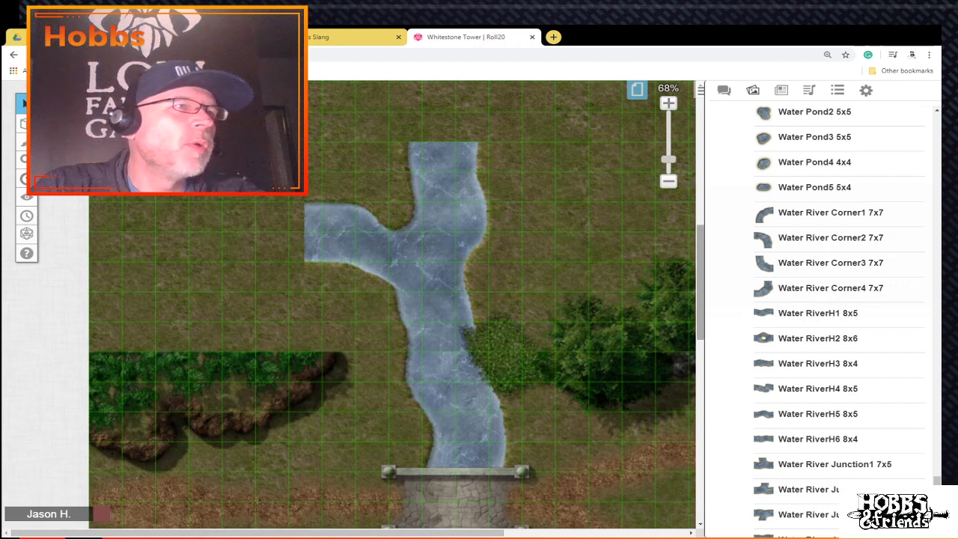
pyautogui.moveTo(701, 282)
pyautogui.mouseDown()
pyautogui.moveTo(700, 260)
pyautogui.moveTo(701, 274)
pyautogui.mouseUp()
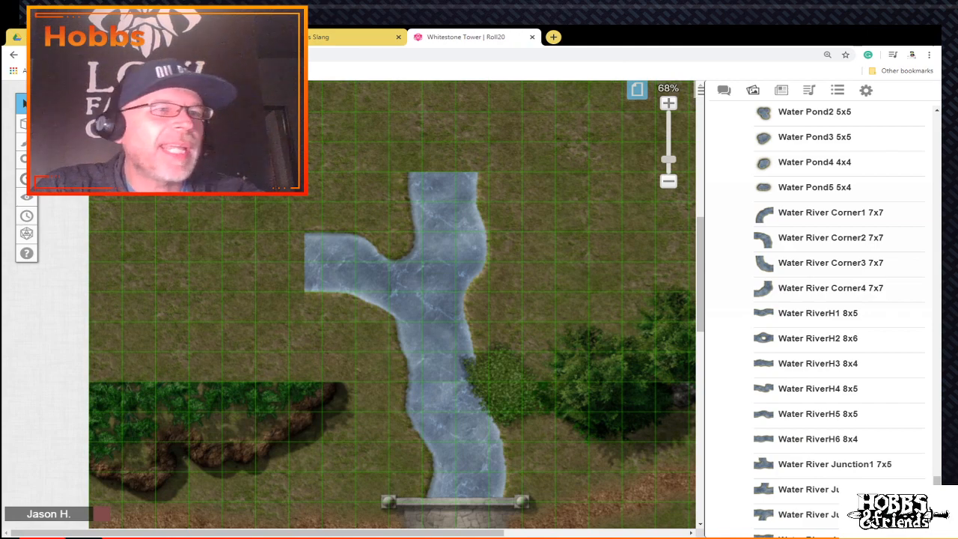
# Step: Find Cliff TR4 5x5 in the art set and place it on the grass north of the cut-off western cliff
pyautogui.scroll(-10, 756, 337)
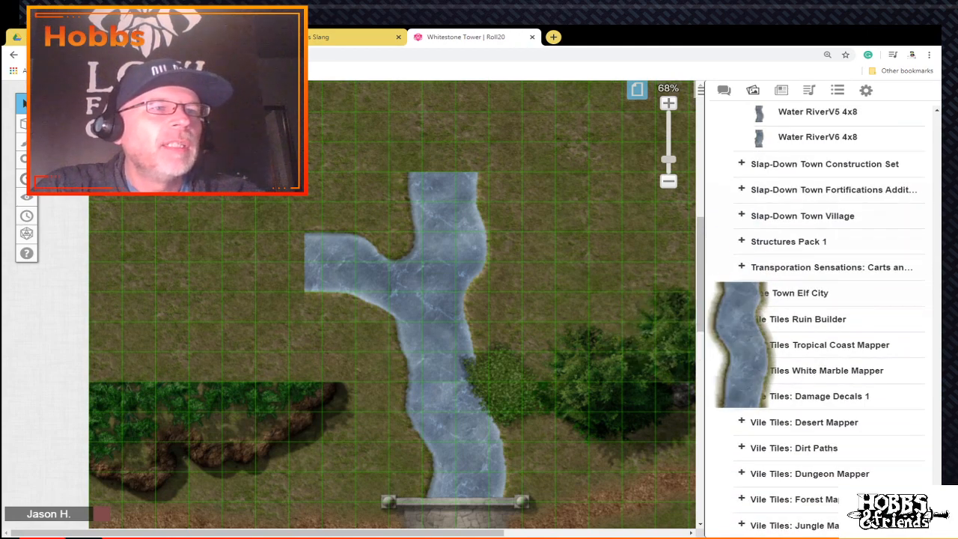
pyautogui.scroll(15, 756, 337)
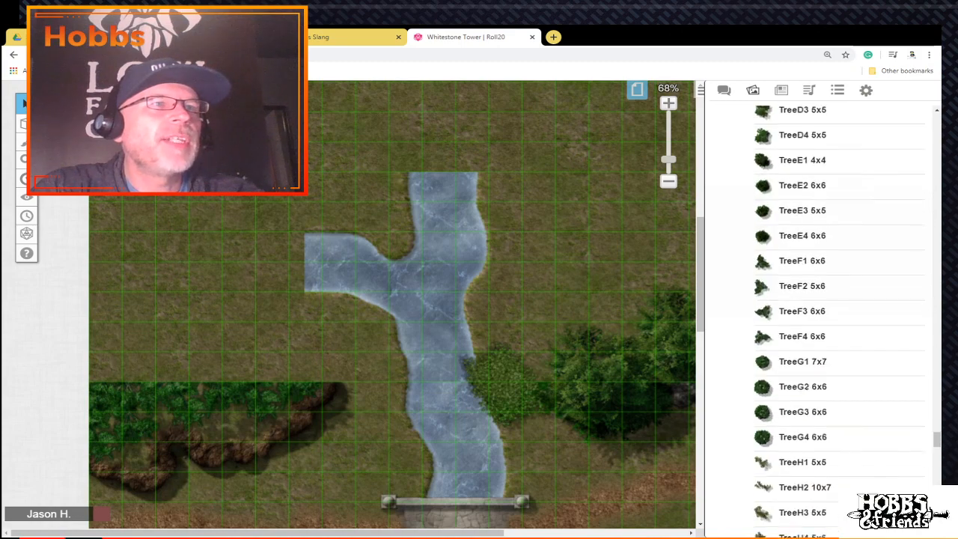
pyautogui.scroll(15, 823, 337)
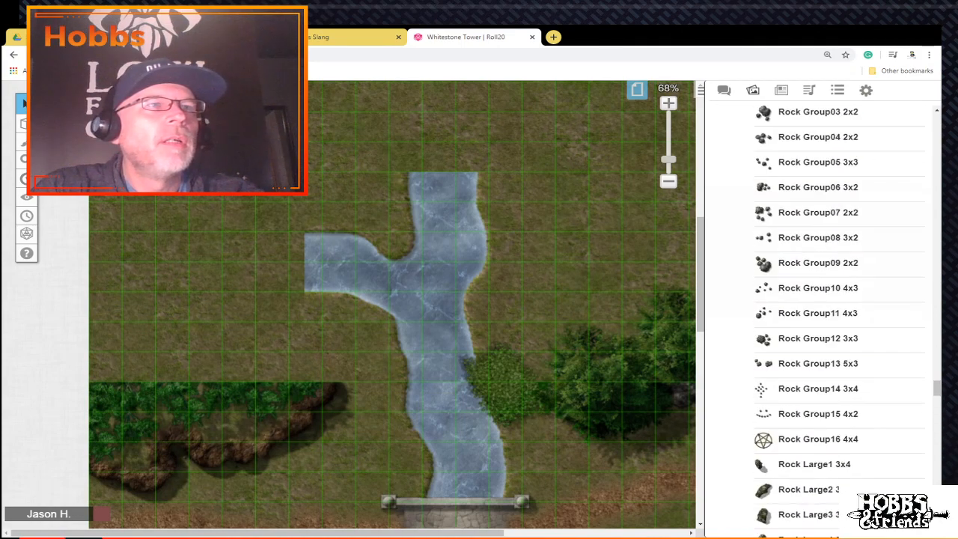
pyautogui.scroll(15, 838, 314)
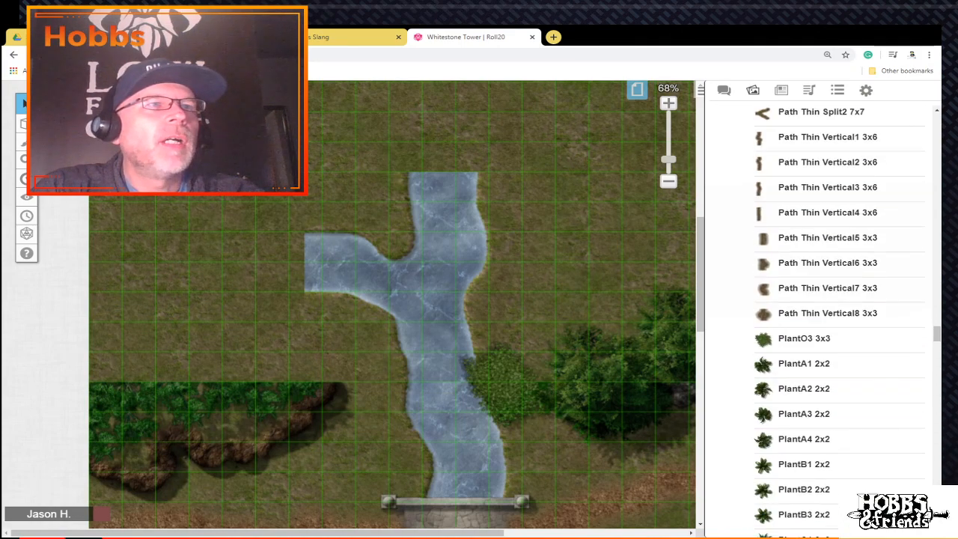
pyautogui.scroll(15, 838, 314)
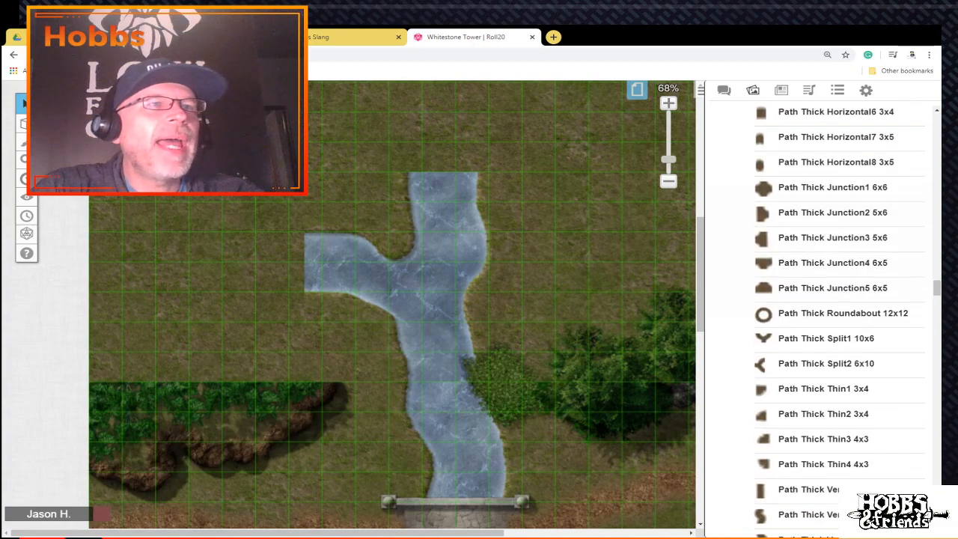
pyautogui.scroll(12, 816, 288)
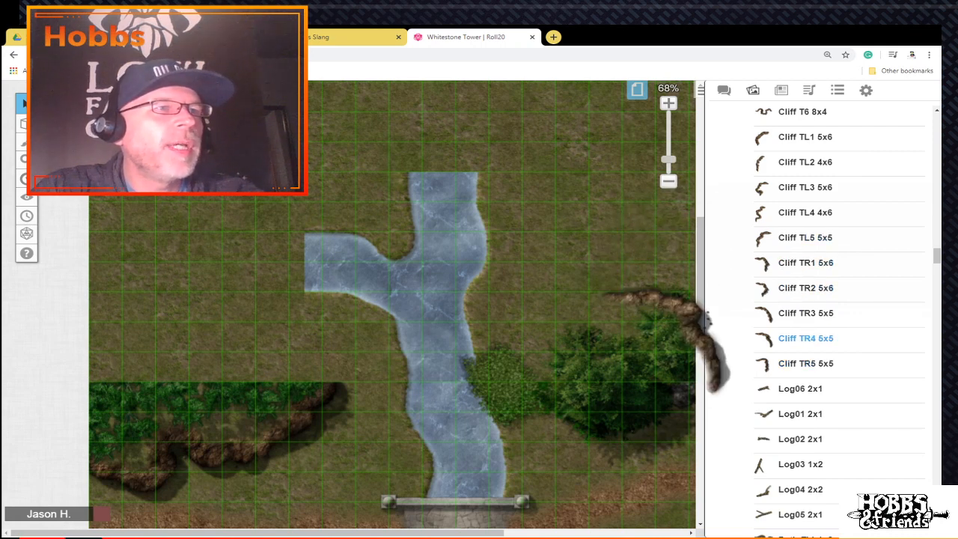
pyautogui.moveTo(805, 338); pyautogui.dragTo(220, 336)
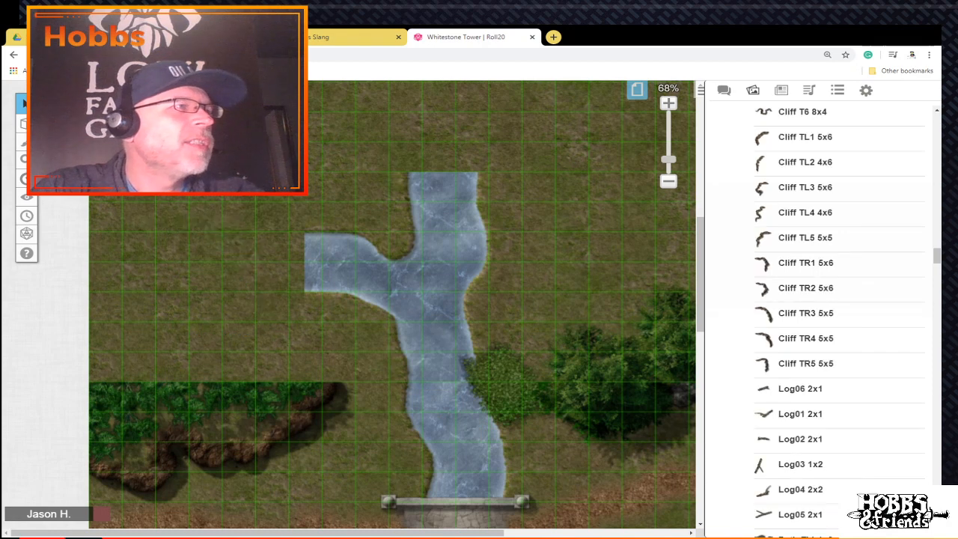
# Step: Enlarge the Cliff TR4 tile to five by five grid squares and move its lower end onto the cut-off western cliff
pyautogui.click(215, 219)
pyautogui.moveTo(222, 232); pyautogui.dragTo(355, 351)
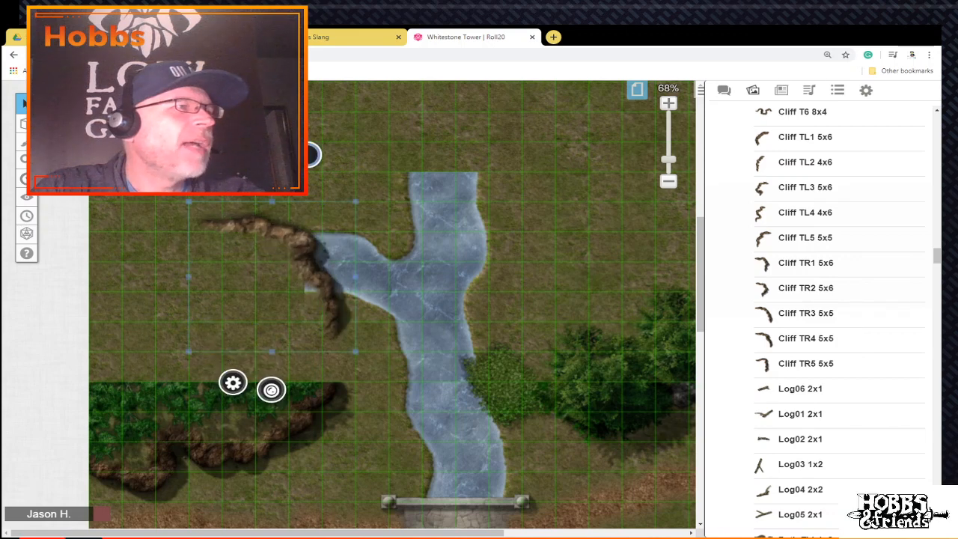
pyautogui.moveTo(300, 288); pyautogui.dragTo(297, 333)
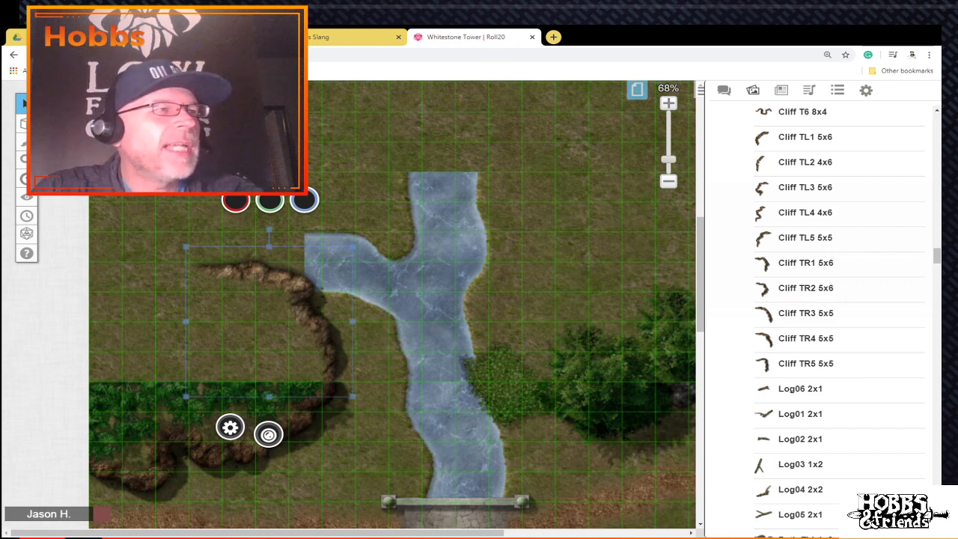
# Step: Rotate the Cliff TR4 tile slightly counter-clockwise and realign its lower end with the eastern tip of the cut-off cliff
pyautogui.moveTo(269, 229); pyautogui.dragTo(232, 238)
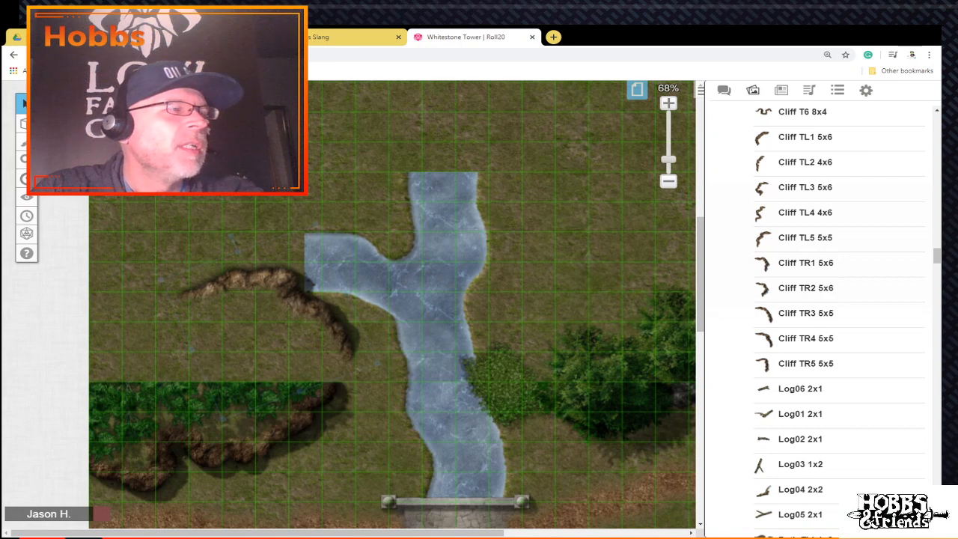
pyautogui.moveTo(281, 301); pyautogui.dragTo(271, 341)
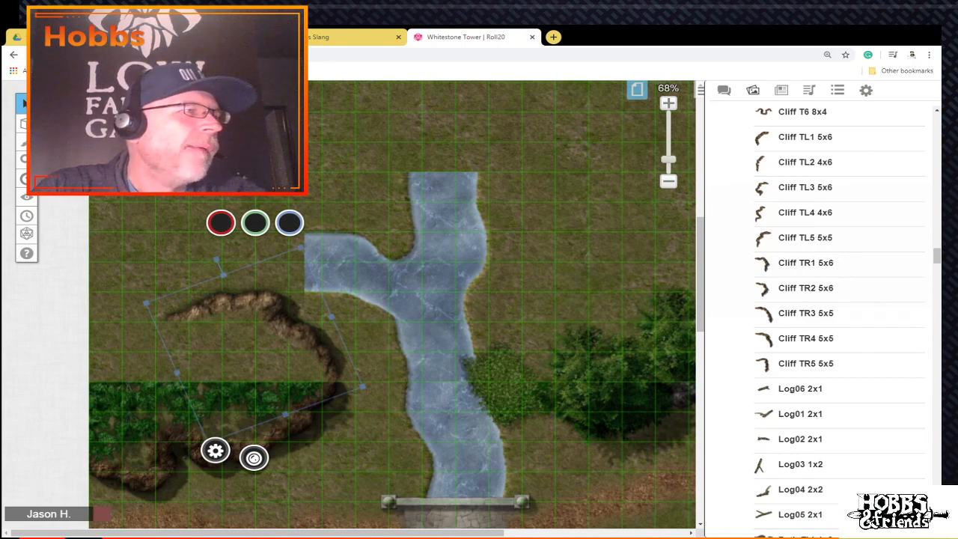
pyautogui.moveTo(303, 330); pyautogui.dragTo(302, 330)
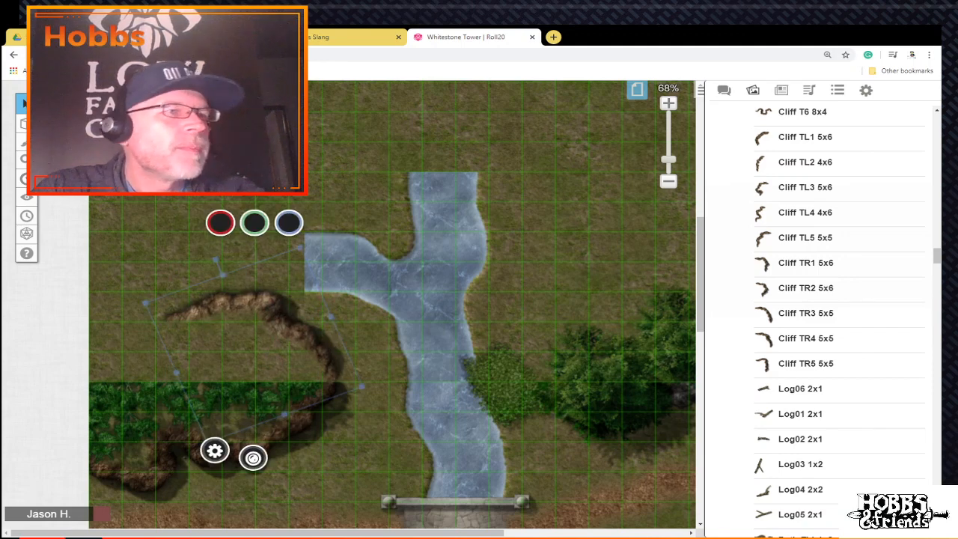
# Step: Deselect the cliff tile and measure a north–south distance across the western grass
pyautogui.click(254, 223)
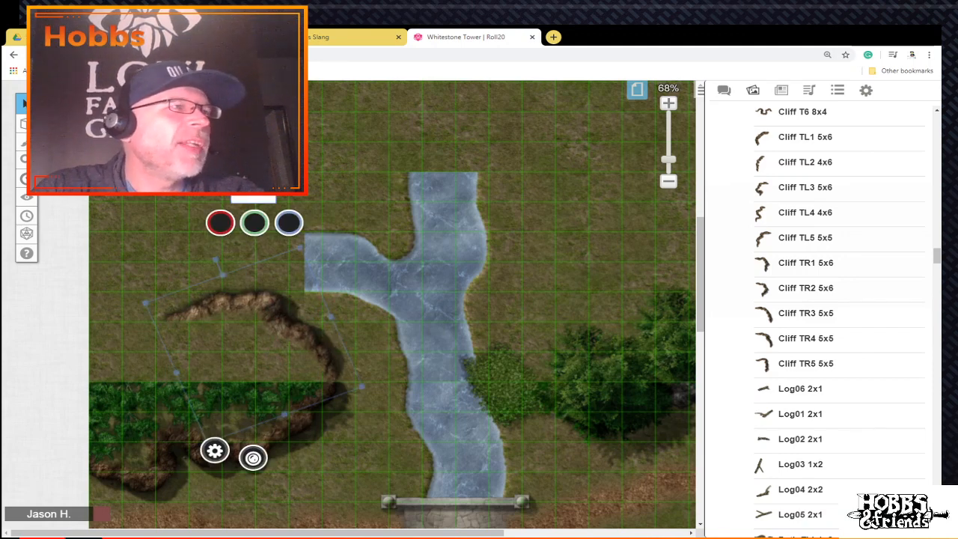
pyautogui.press('Escape')
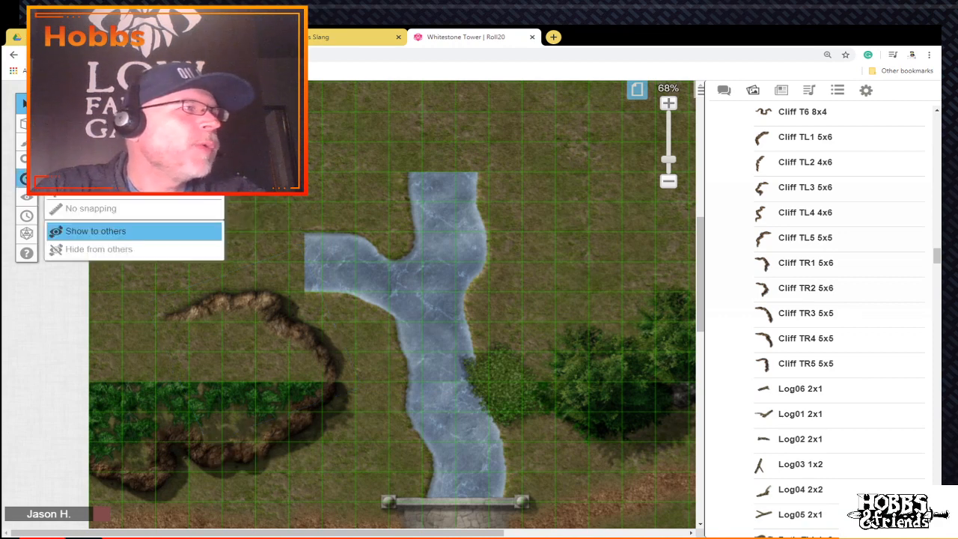
pyautogui.click(26, 179)
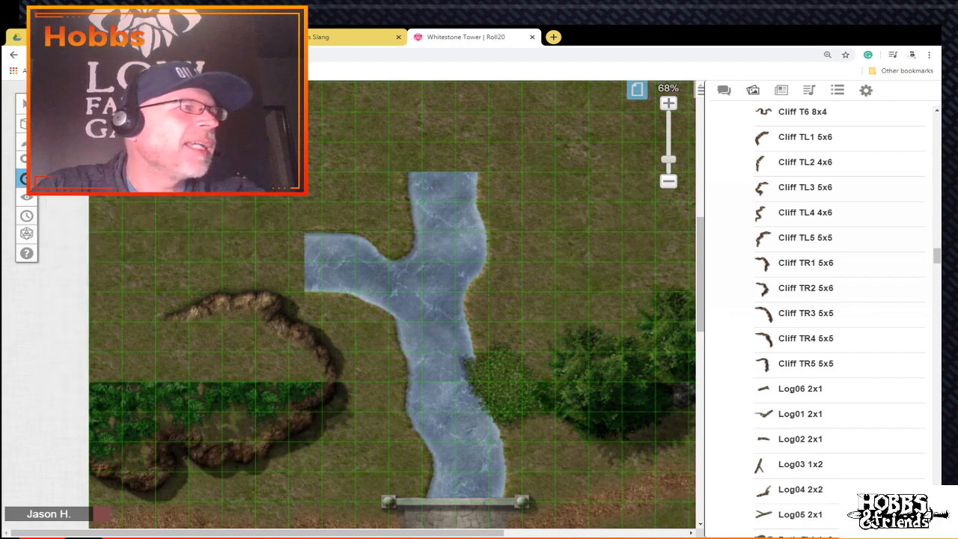
pyautogui.moveTo(164, 159); pyautogui.dragTo(133, 328)
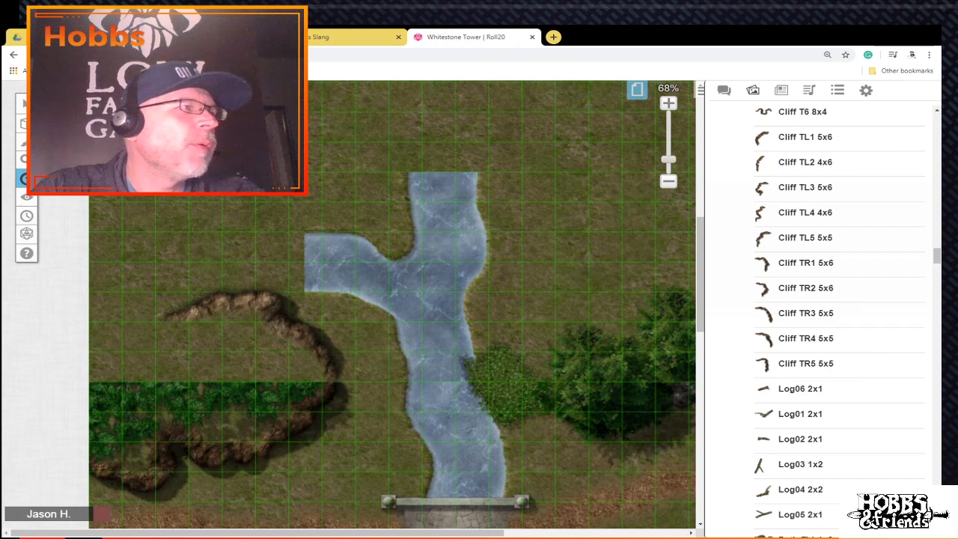
# Step: Set the player color to white (#ffffff) and measure the distance across the western grass again
pyautogui.click(101, 515)
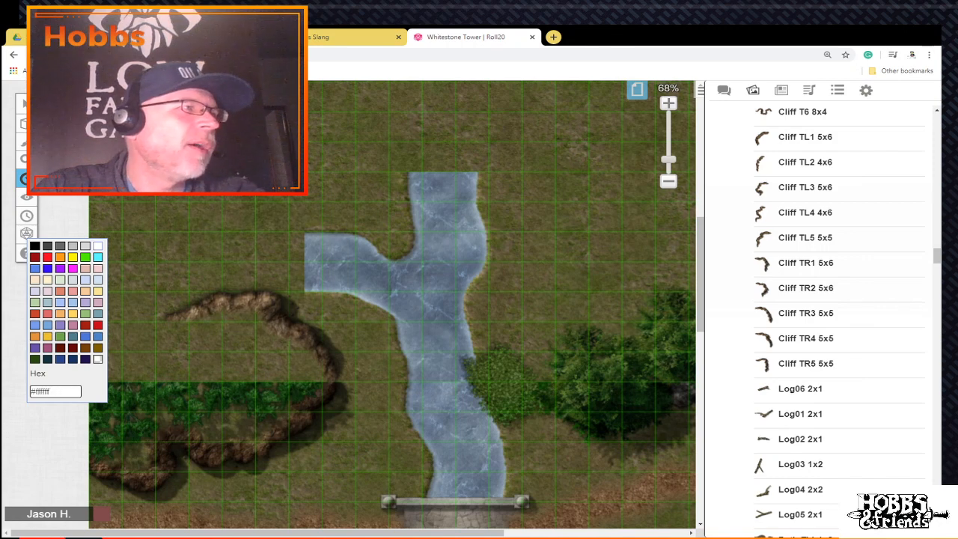
pyautogui.click(98, 247)
pyautogui.moveTo(163, 157); pyautogui.dragTo(130, 326)
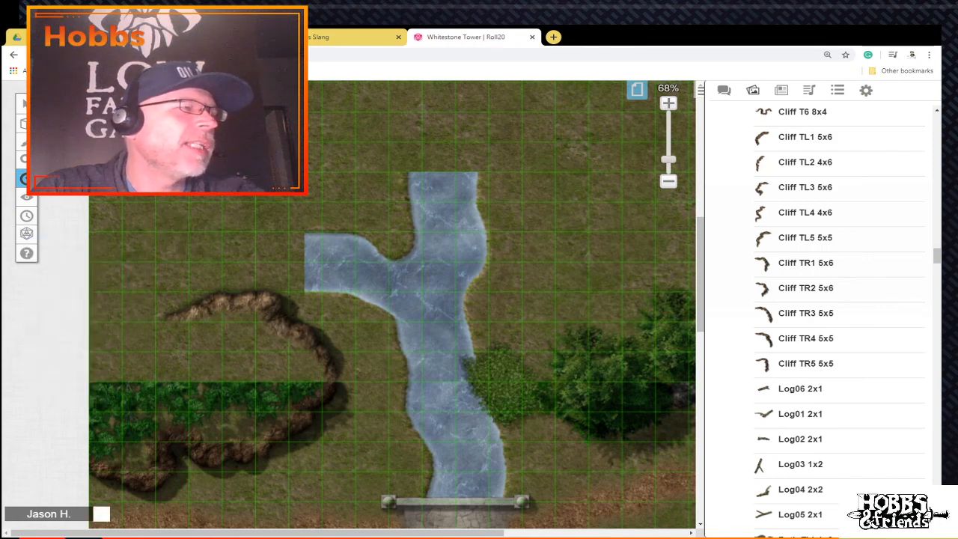
pyautogui.moveTo(139, 171); pyautogui.dragTo(138, 334)
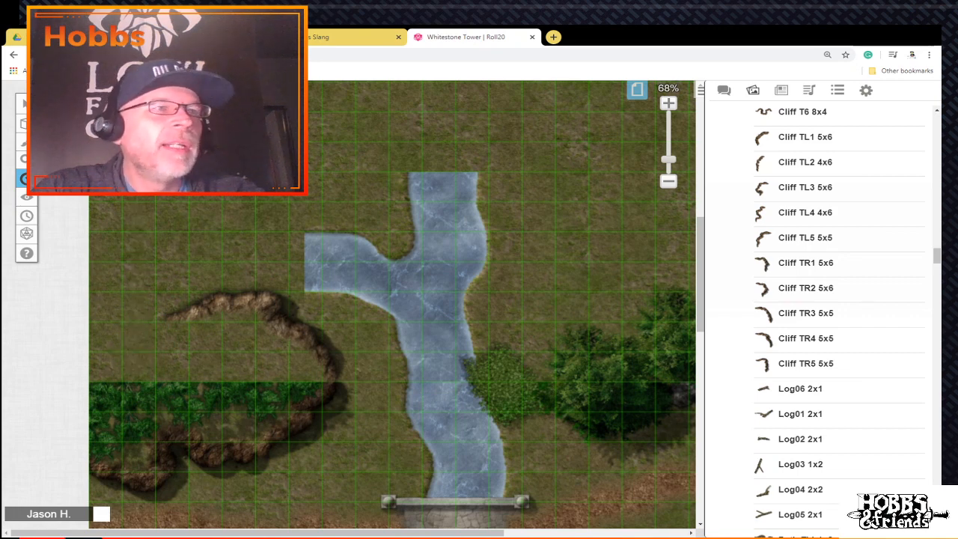
# Step: Browse the art set to the thick path tiles and place a Path Thick Crooked tile on the grass northwest of the cliff
pyautogui.moveTo(805, 288); pyautogui.dragTo(700, 285)
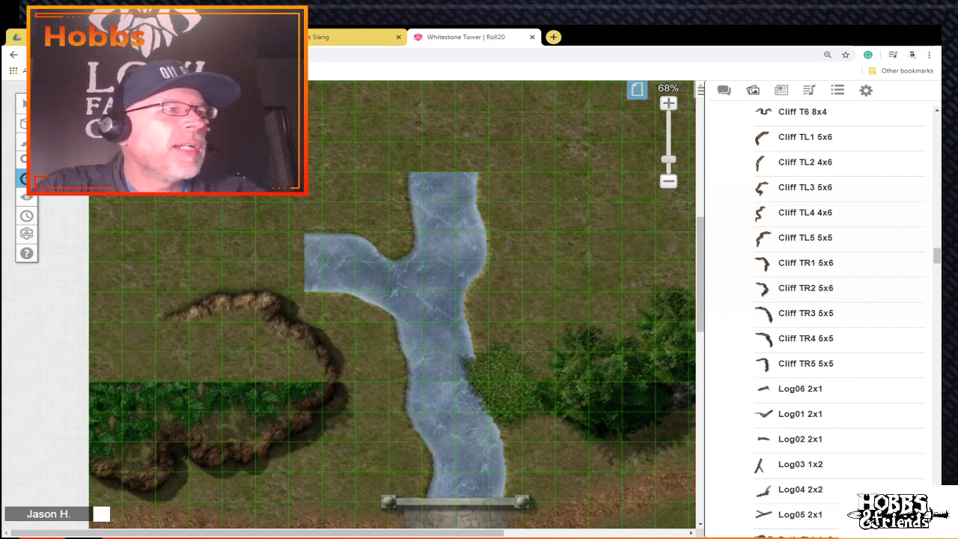
pyautogui.moveTo(765, 262); pyautogui.dragTo(753, 262)
pyautogui.scroll(11, 753, 256)
pyautogui.scroll(-14, 771, 262)
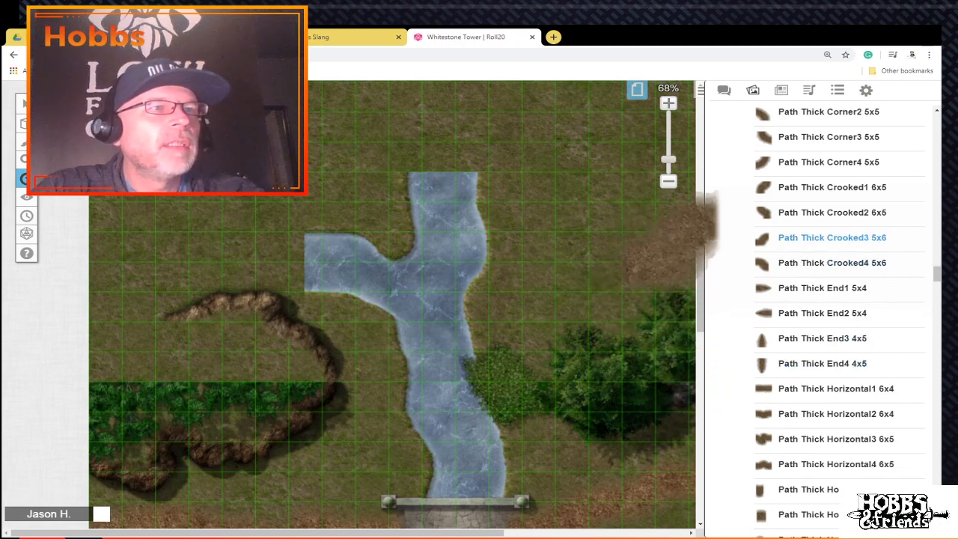
pyautogui.moveTo(831, 212); pyautogui.dragTo(153, 312)
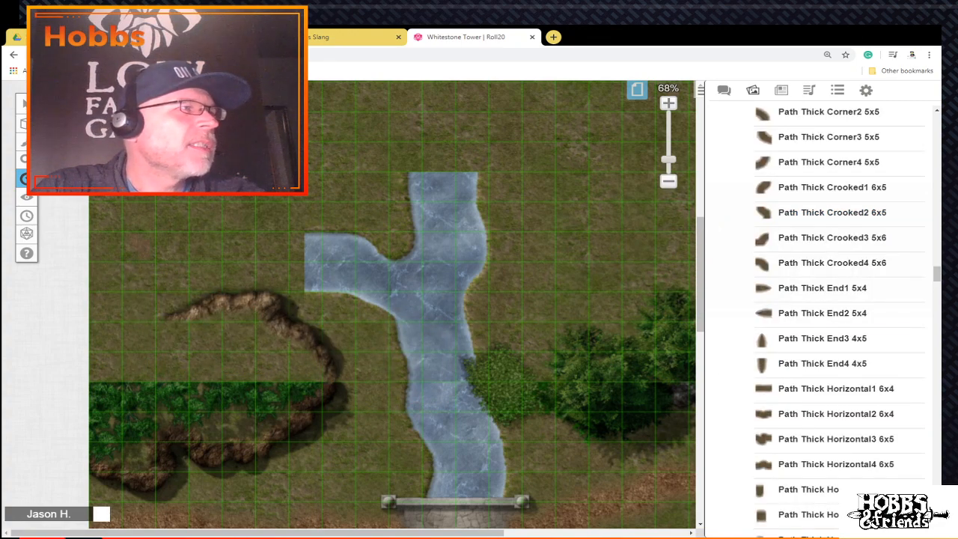
# Step: Enlarge the path tile to three by three grid squares and move it beside the western tip of the cliff
pyautogui.click(26, 103)
pyautogui.click(138, 246)
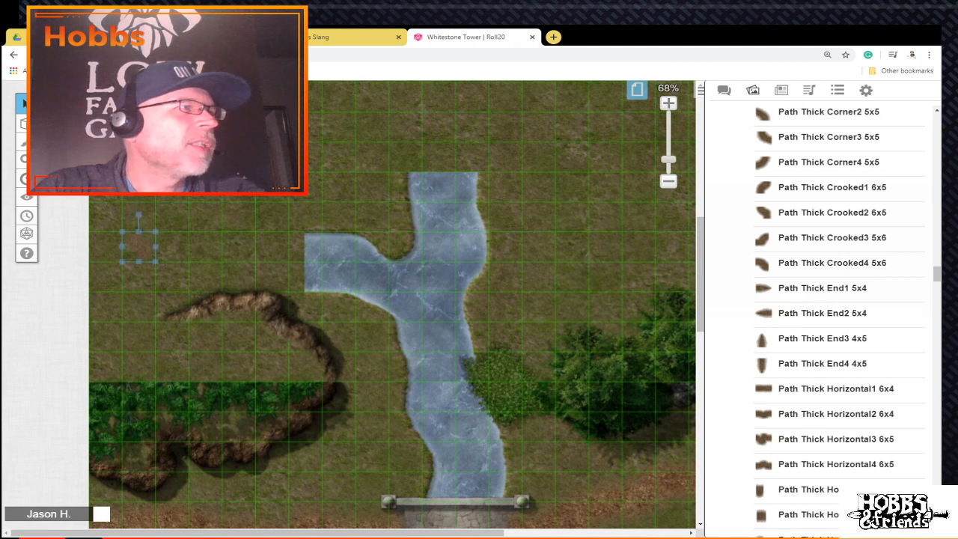
pyautogui.moveTo(122, 261); pyautogui.dragTo(89, 291)
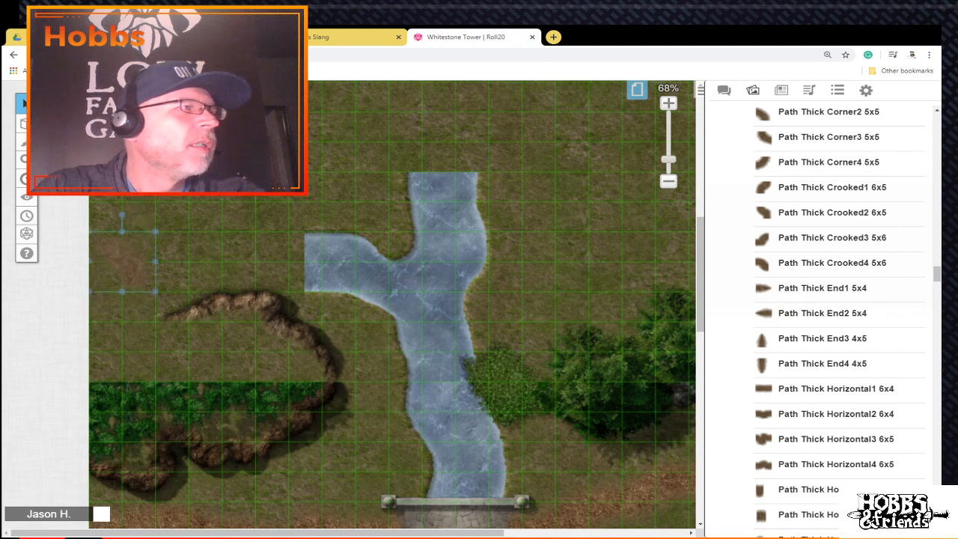
pyautogui.moveTo(155, 261); pyautogui.dragTo(188, 262)
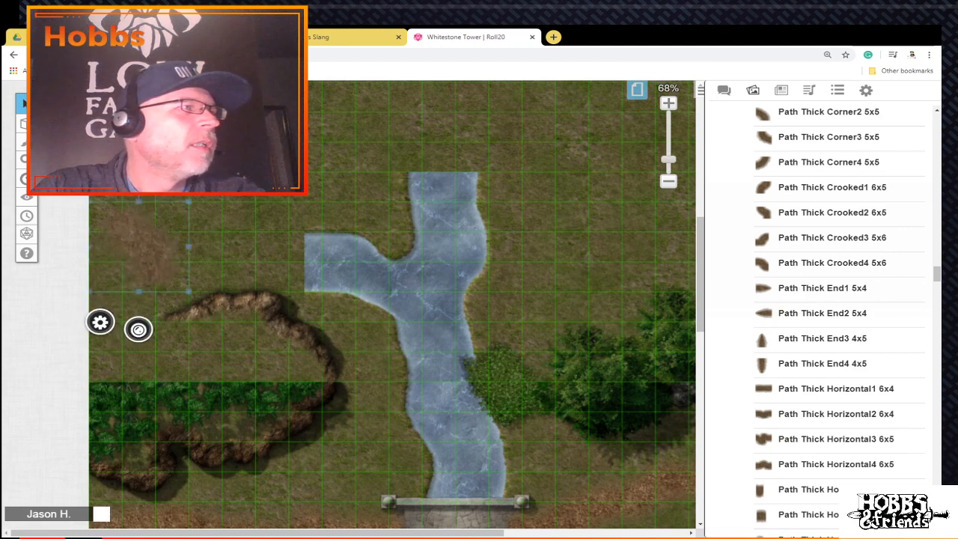
pyautogui.moveTo(138, 291); pyautogui.dragTo(138, 363)
pyautogui.moveTo(110, 318); pyautogui.dragTo(116, 327)
pyautogui.press('Delete')
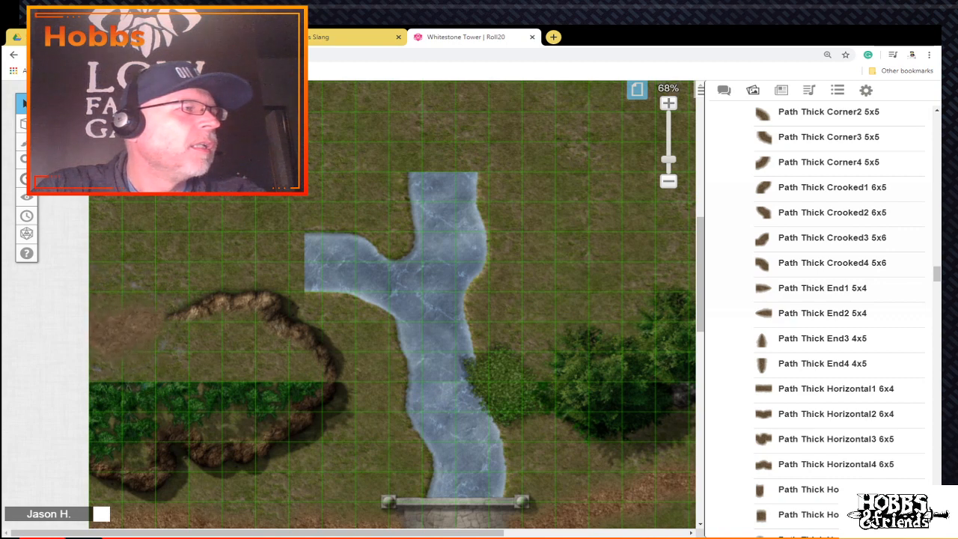
pyautogui.hotkey('ctrl', 'z')
# Step: Move the path tile onto the grass just north of the cliff's western tip and rotate it upside down
pyautogui.moveTo(120, 329); pyautogui.dragTo(211, 247)
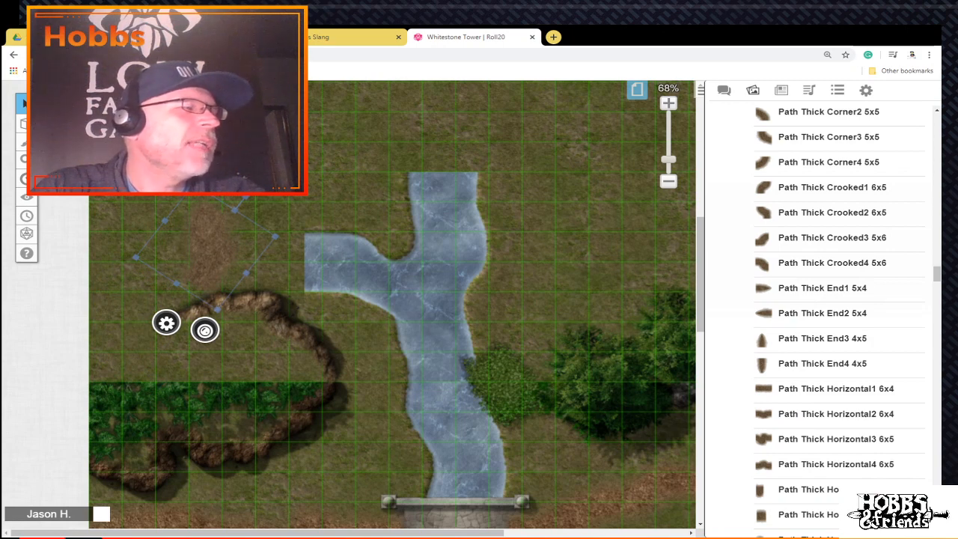
pyautogui.moveTo(208, 247); pyautogui.dragTo(175, 277)
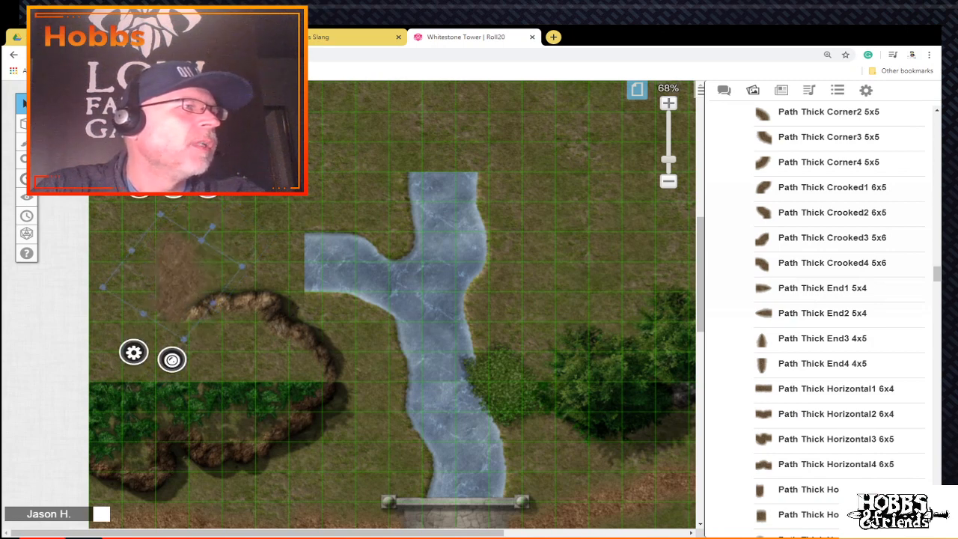
pyautogui.moveTo(212, 226); pyautogui.dragTo(202, 333)
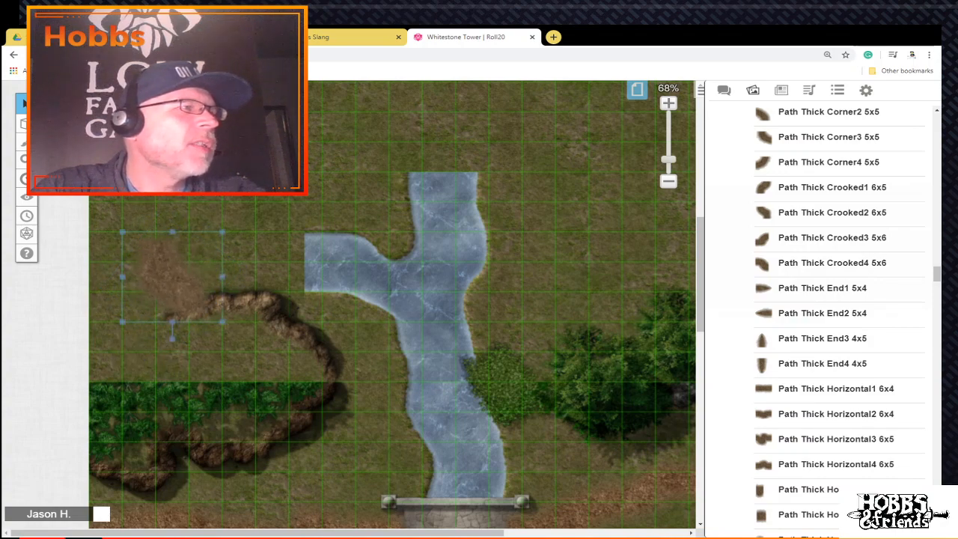
# Step: Flip the path tile horizontally
pyautogui.rightClick(186, 255)
pyautogui.moveTo(213, 244)
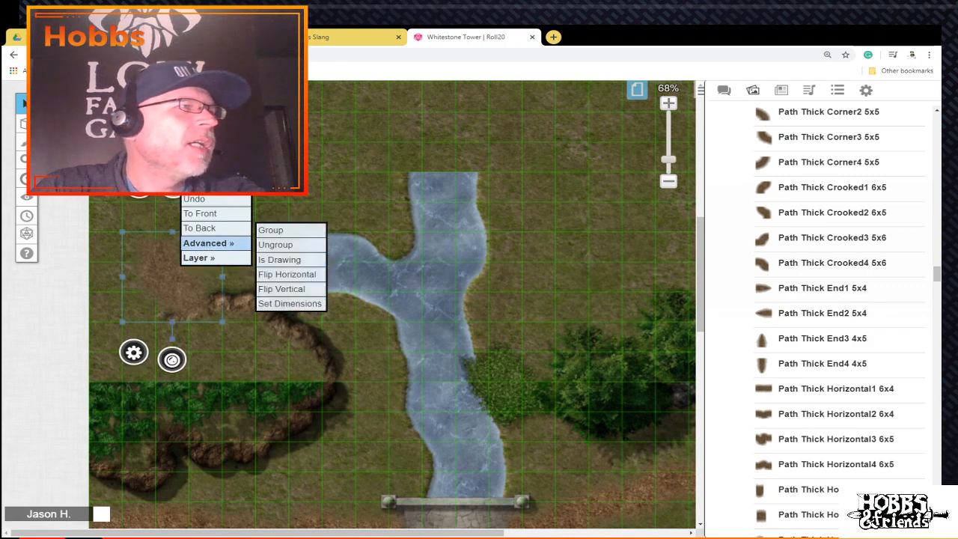
pyautogui.click(287, 274)
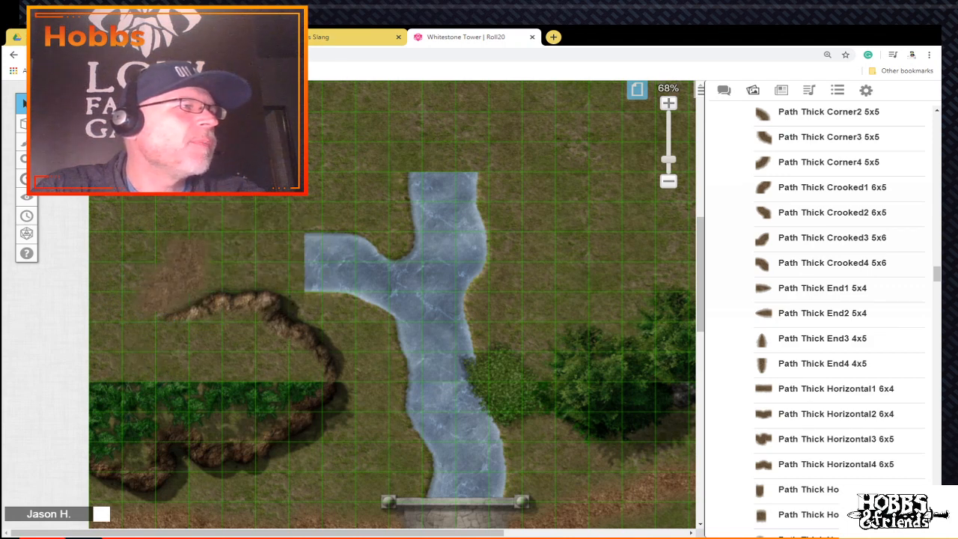
pyautogui.click(177, 271)
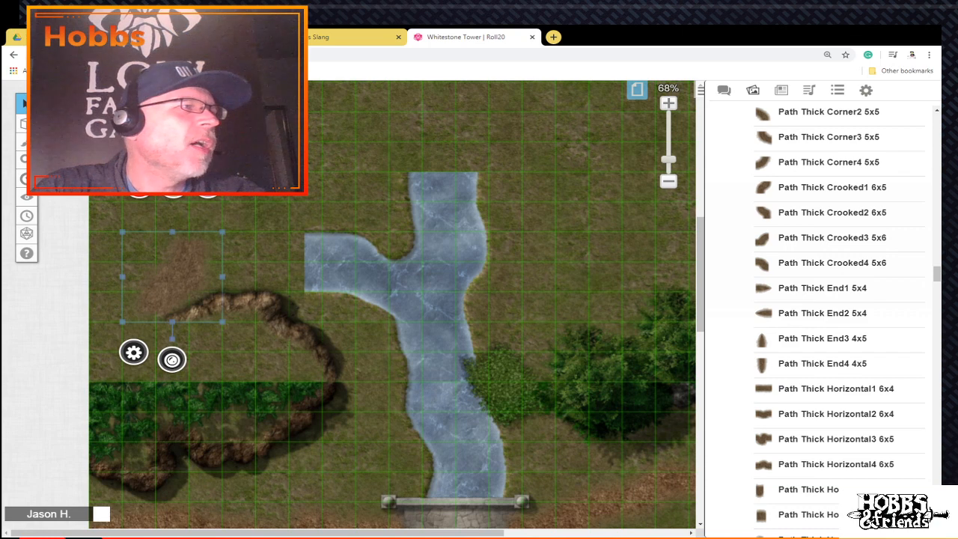
# Step: Rotate the path tile diagonally and move it onto the grass west of the cliff's tip
pyautogui.moveTo(172, 339); pyautogui.dragTo(237, 294)
pyautogui.moveTo(169, 274); pyautogui.dragTo(119, 319)
pyautogui.press('Escape')
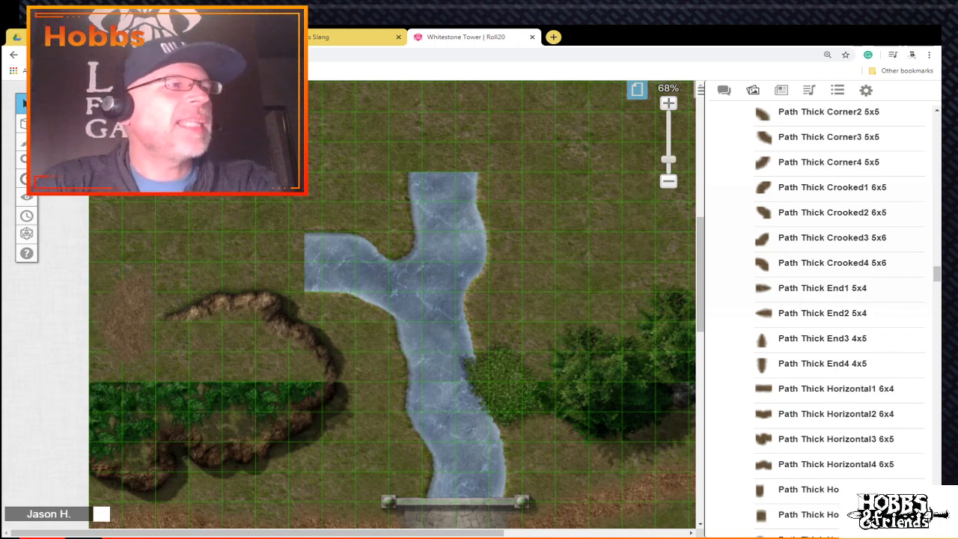
# Step: Move the path tile to the Map Layer
pyautogui.rightClick(142, 191)
pyautogui.moveTo(164, 311)
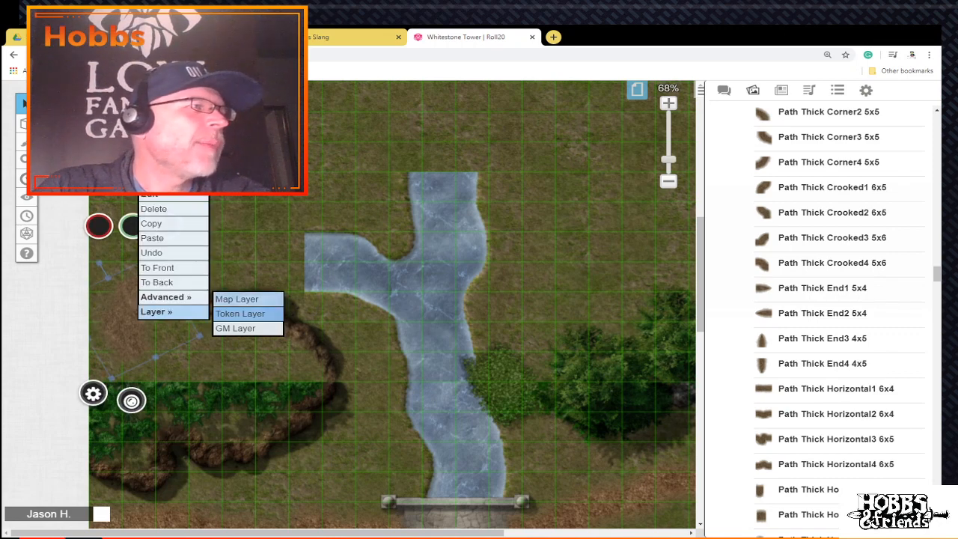
pyautogui.click(238, 298)
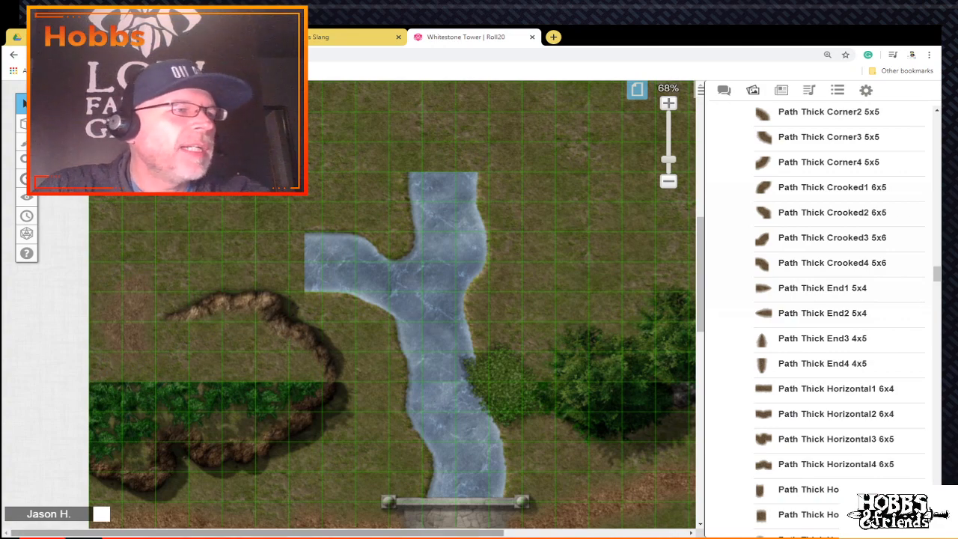
# Step: Examine the art set's path, plant, rock, terrain and tree tiles, and the map around the river and bridge
pyautogui.moveTo(258, 533)
pyautogui.mouseDown()
pyautogui.moveTo(427, 533)
pyautogui.moveTo(259, 533)
pyautogui.mouseUp()
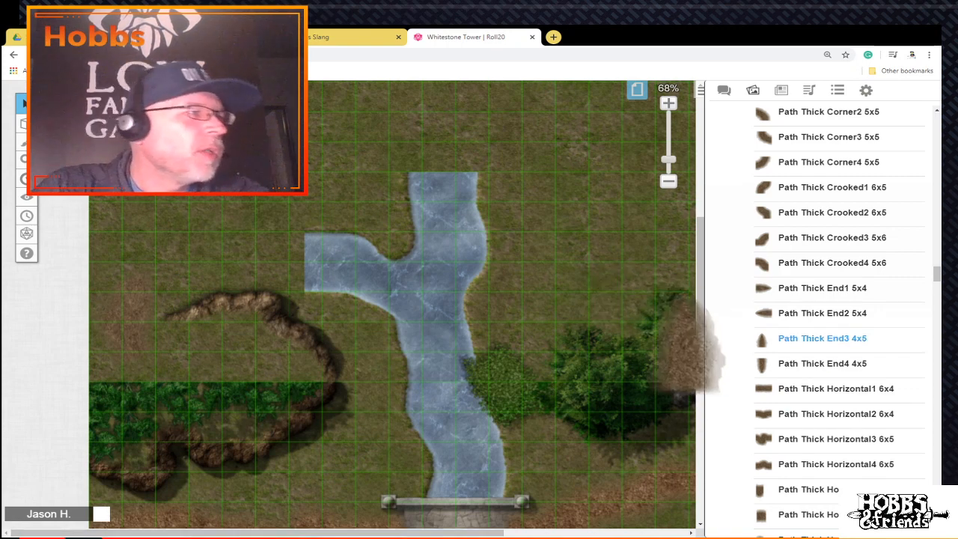
pyautogui.scroll(4, 795, 313)
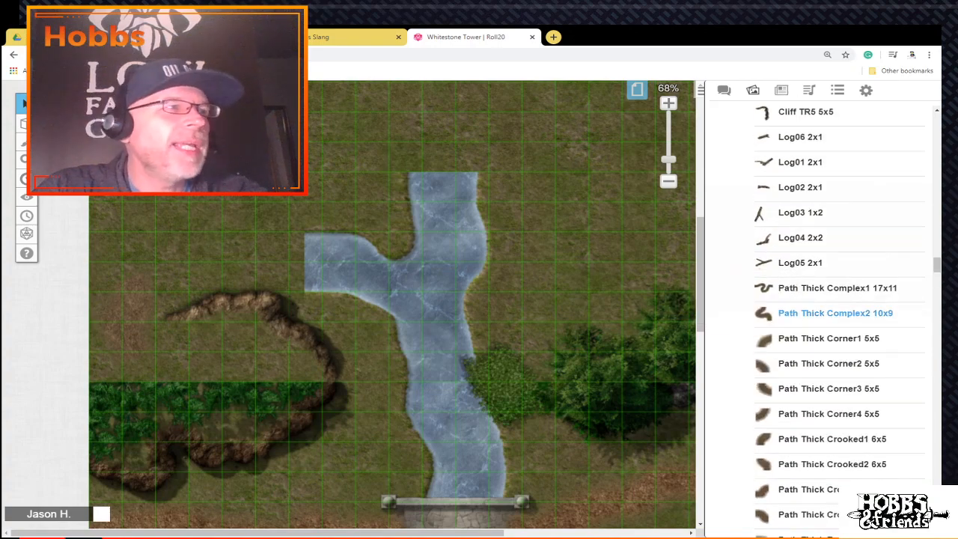
pyautogui.scroll(-5, 795, 313)
pyautogui.scroll(-15, 795, 312)
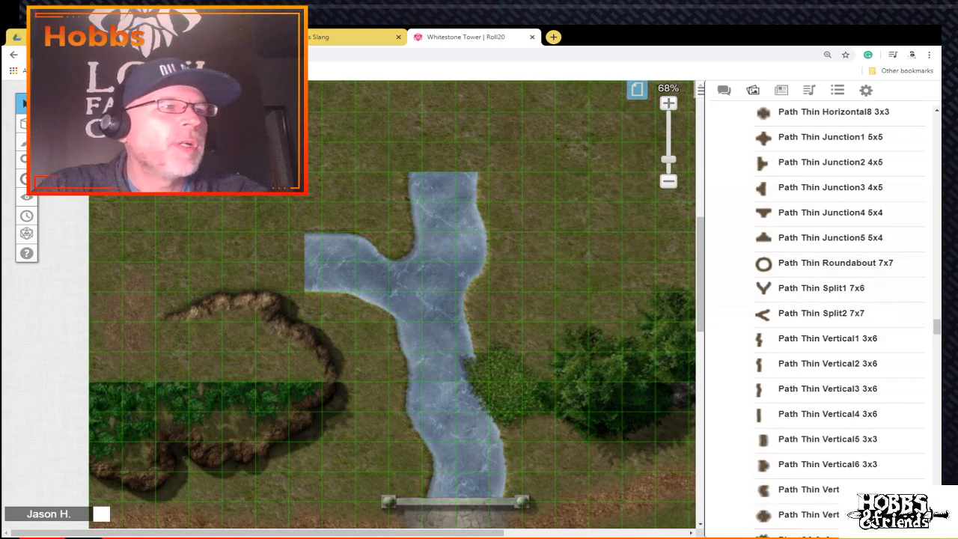
pyautogui.scroll(-20, 795, 312)
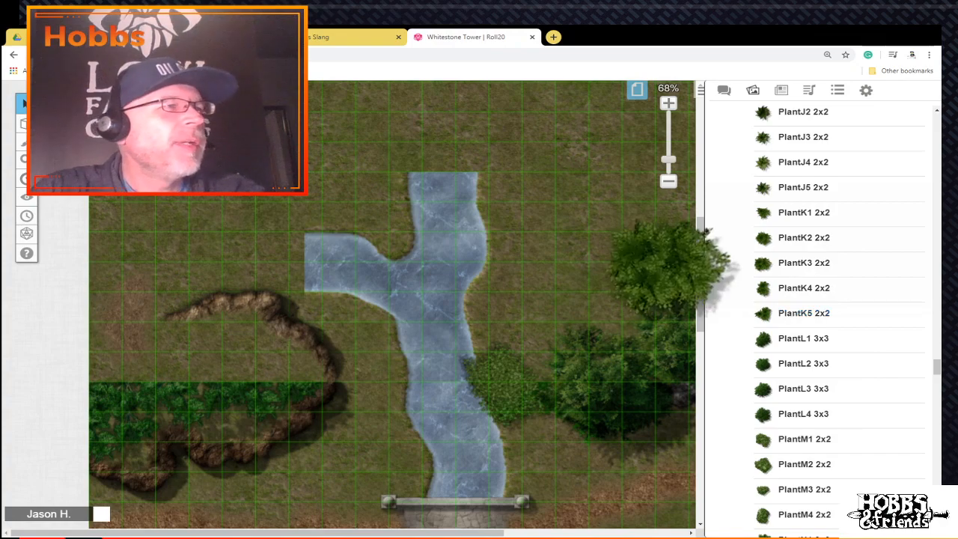
pyautogui.scroll(-5, 392, 304)
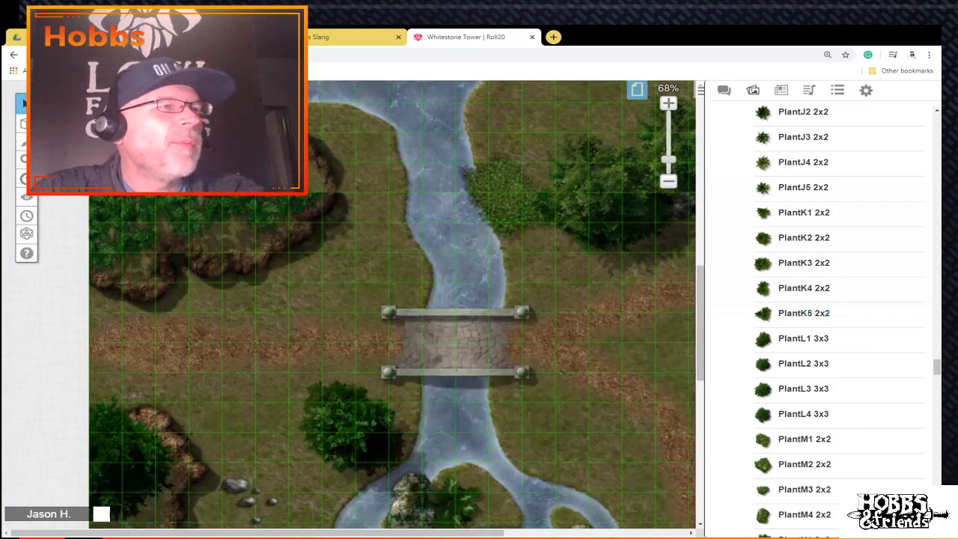
pyautogui.scroll(6, 392, 305)
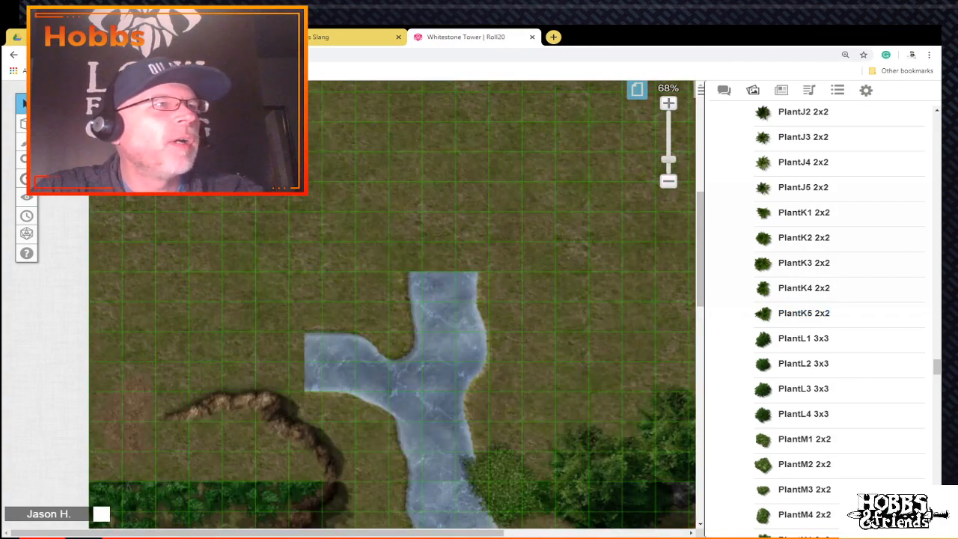
pyautogui.moveTo(763, 363); pyautogui.dragTo(794, 337)
pyautogui.scroll(-3, 823, 314)
pyautogui.scroll(-4, 806, 263)
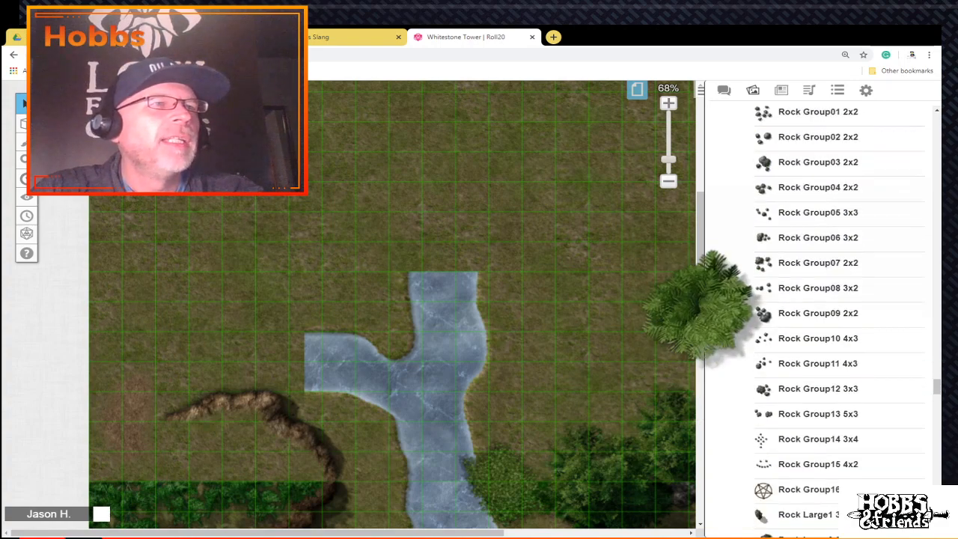
pyautogui.scroll(3, 806, 262)
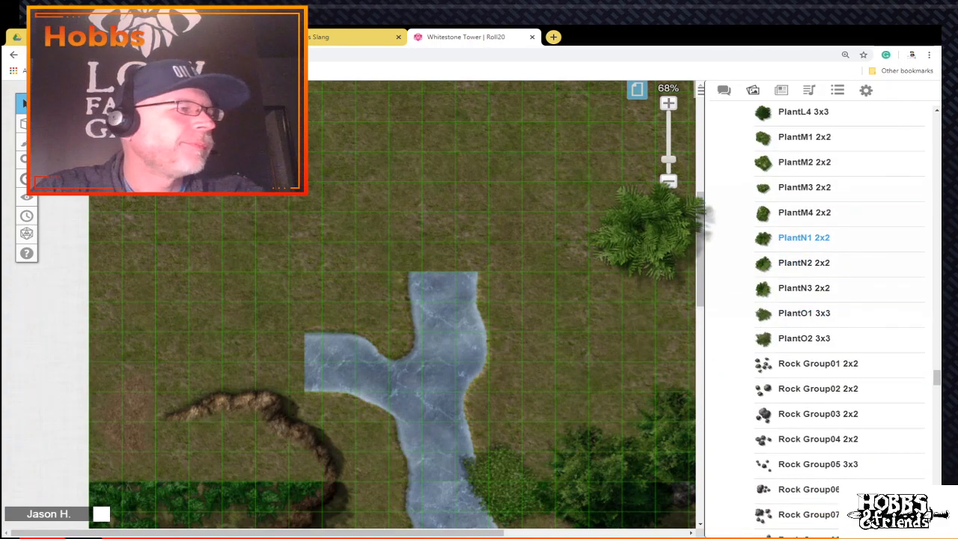
pyautogui.scroll(-4, 805, 237)
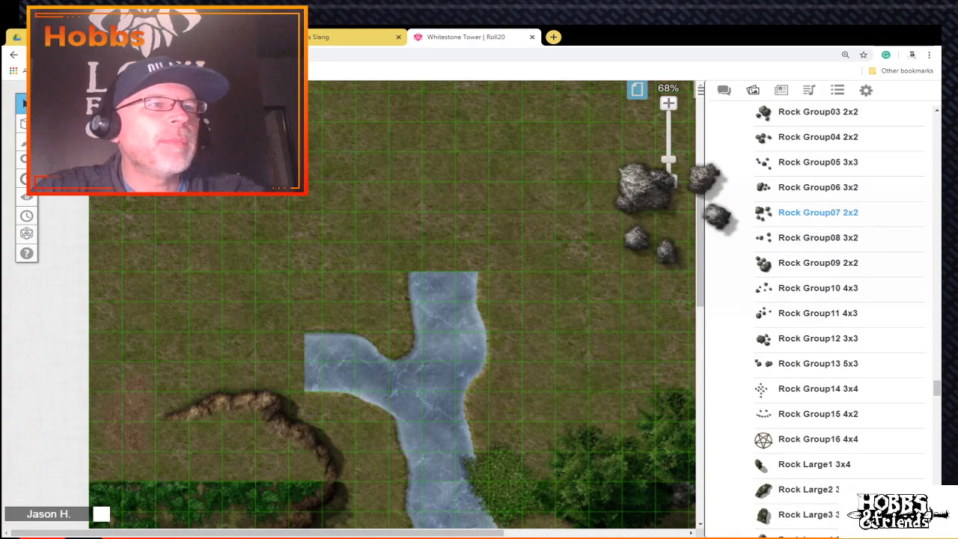
pyautogui.scroll(-4, 816, 312)
pyautogui.scroll(-5, 838, 315)
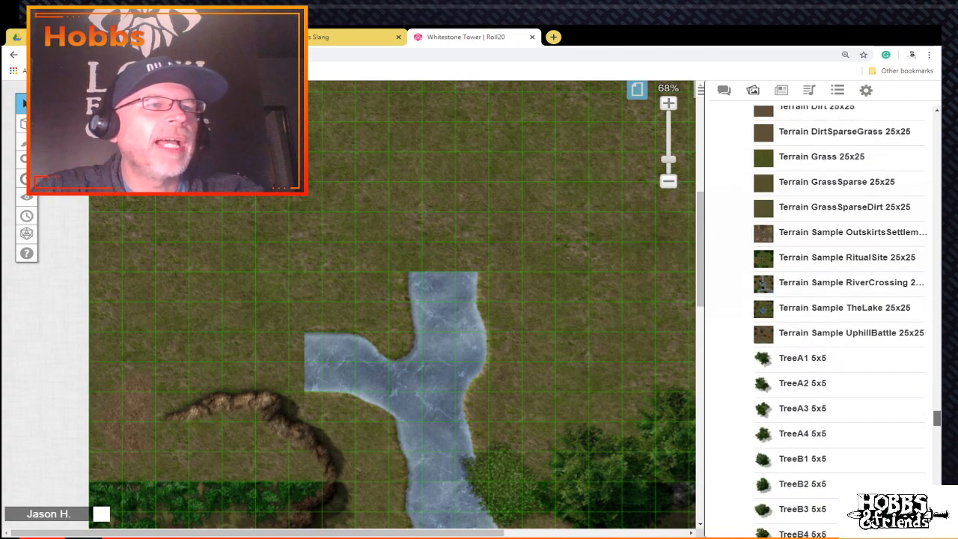
pyautogui.scroll(-5, 838, 315)
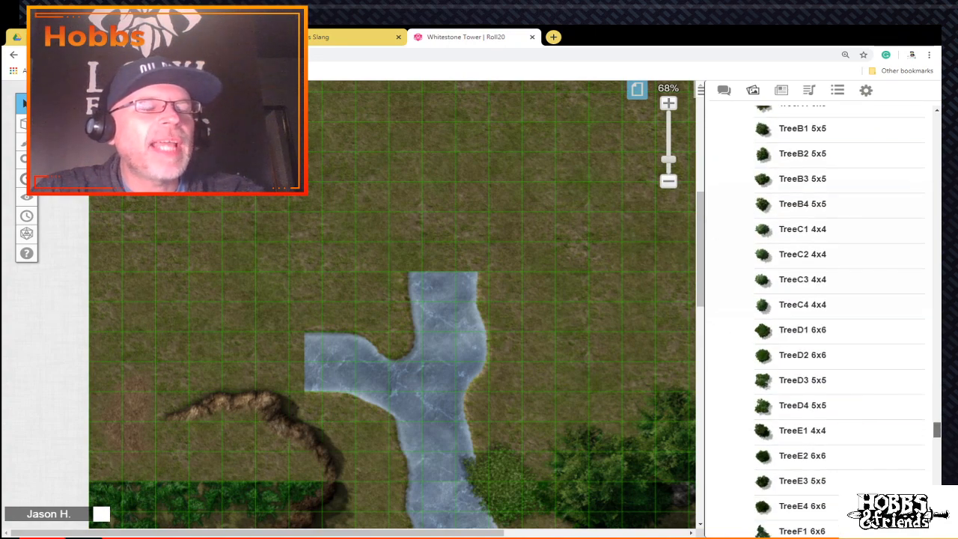
pyautogui.scroll(-5, 839, 314)
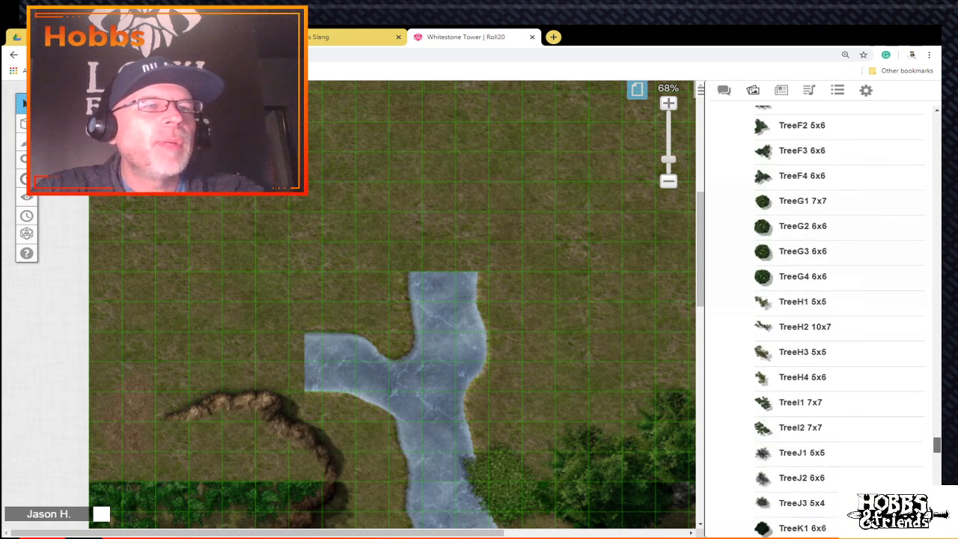
pyautogui.moveTo(762, 338); pyautogui.dragTo(701, 352)
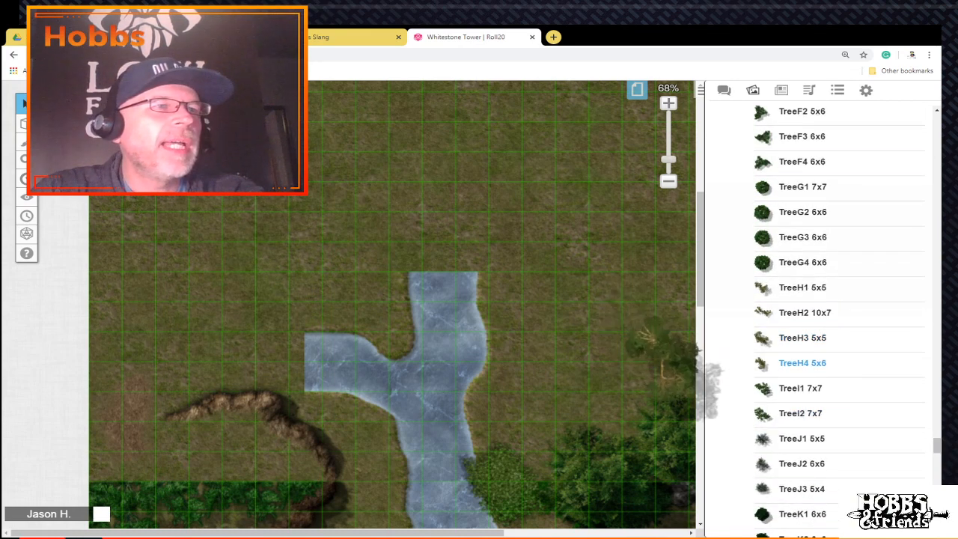
# Step: Place the TreeI1 7x7 tile on the grass north of the cliff and enlarge it to five by five grid squares
pyautogui.moveTo(800, 389); pyautogui.dragTo(280, 526)
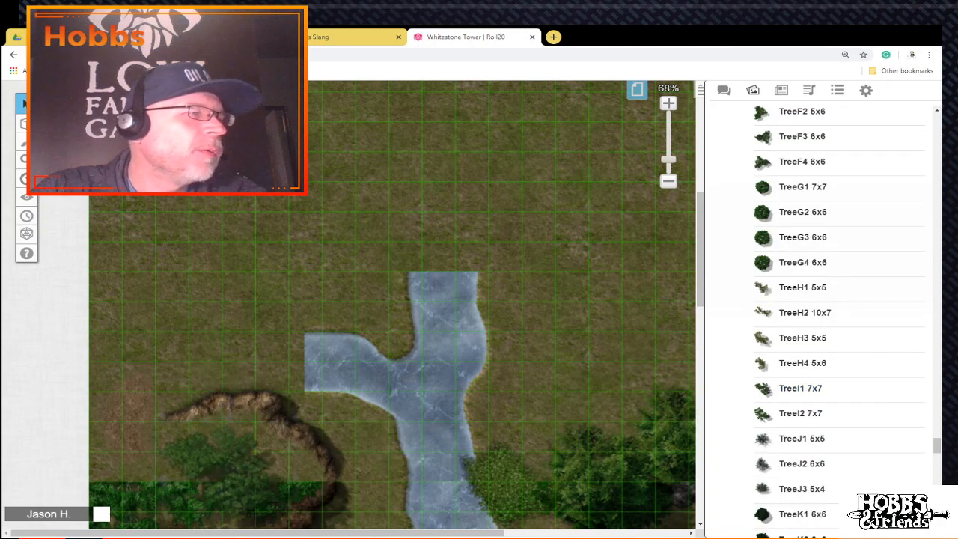
pyautogui.moveTo(232, 476); pyautogui.dragTo(231, 238)
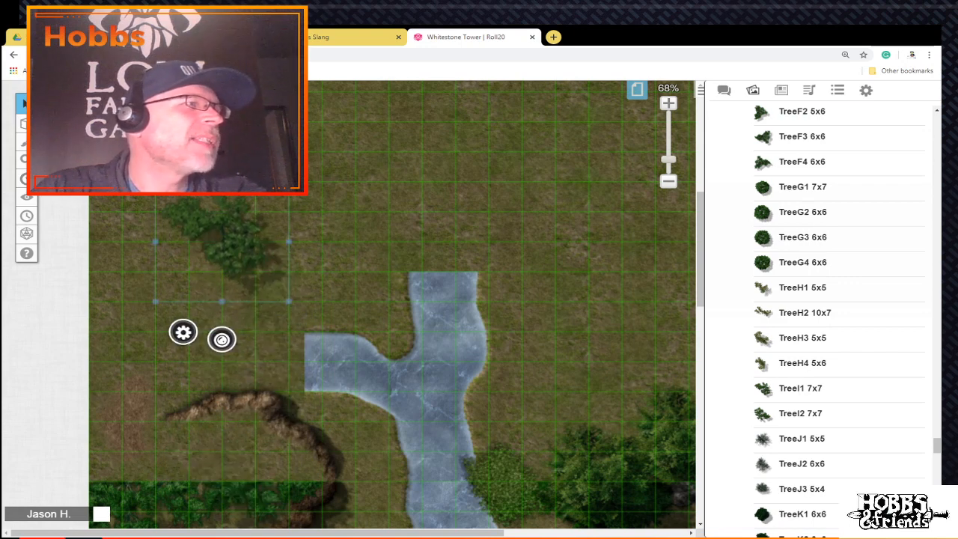
pyautogui.moveTo(288, 183); pyautogui.dragTo(321, 151)
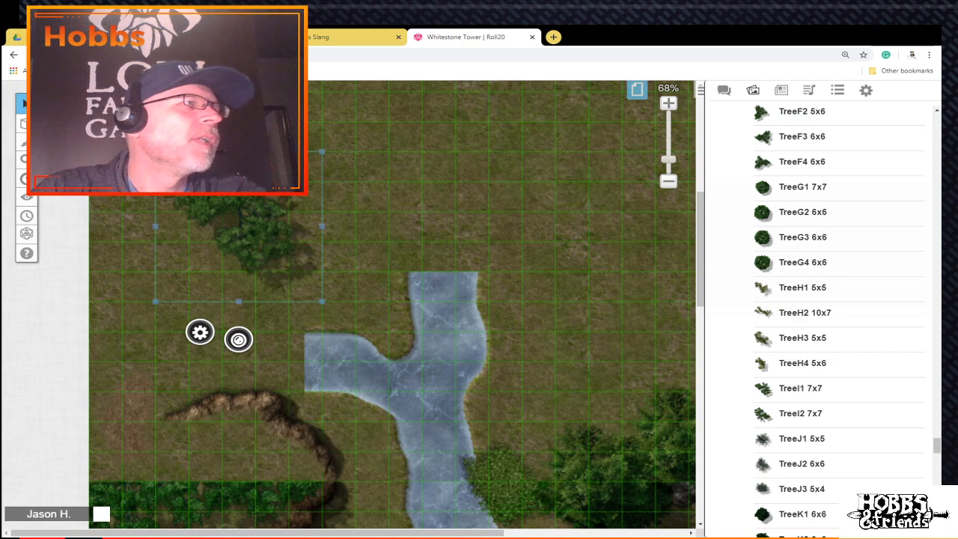
# Step: Enlarge the selected tree to 7 by 7 squares, rotate it about 30 degrees counterclockwise, and place it in the grass northwest of the river fork
pyautogui.moveTo(322, 151); pyautogui.dragTo(356, 120)
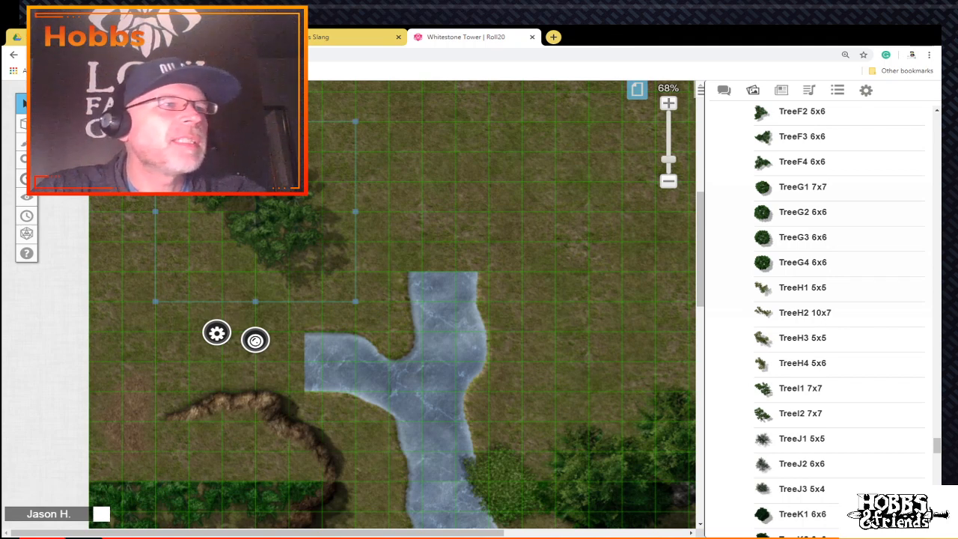
pyautogui.moveTo(354, 301); pyautogui.dragTo(389, 331)
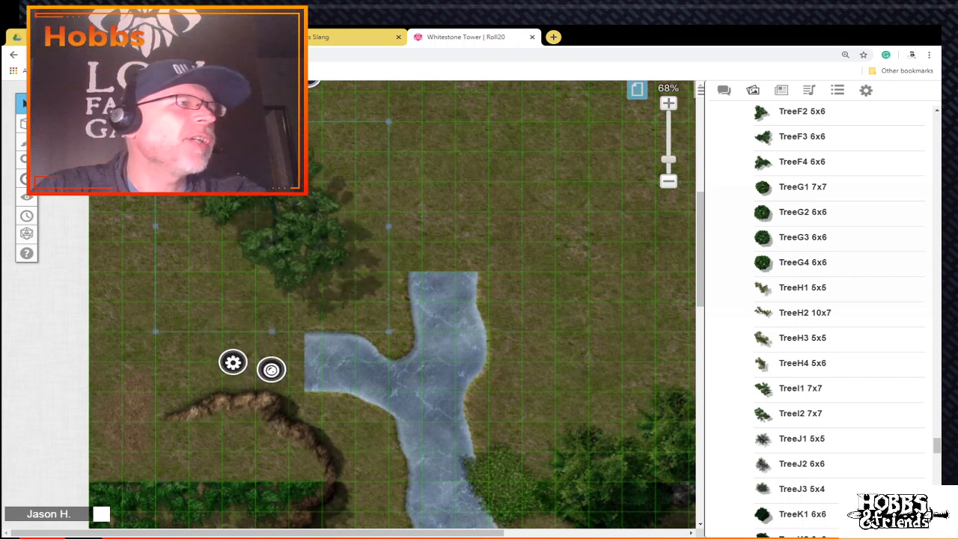
pyautogui.moveTo(287, 233); pyautogui.dragTo(221, 413)
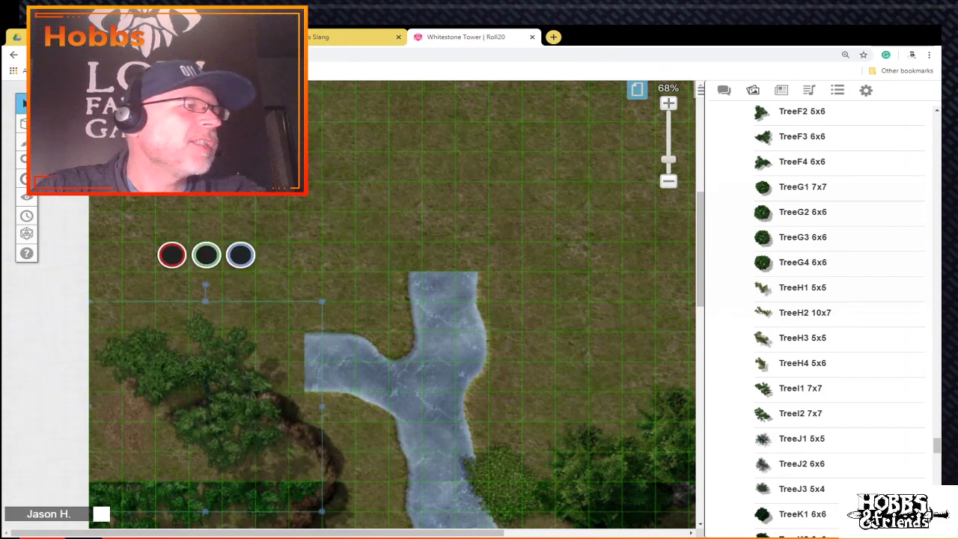
pyautogui.moveTo(206, 284); pyautogui.dragTo(108, 384)
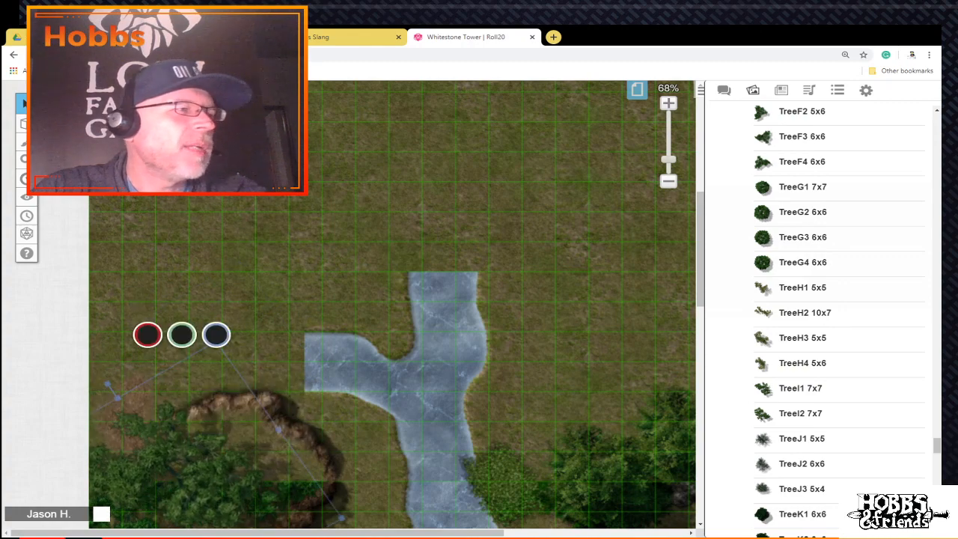
pyautogui.scroll(-2, 396, 336)
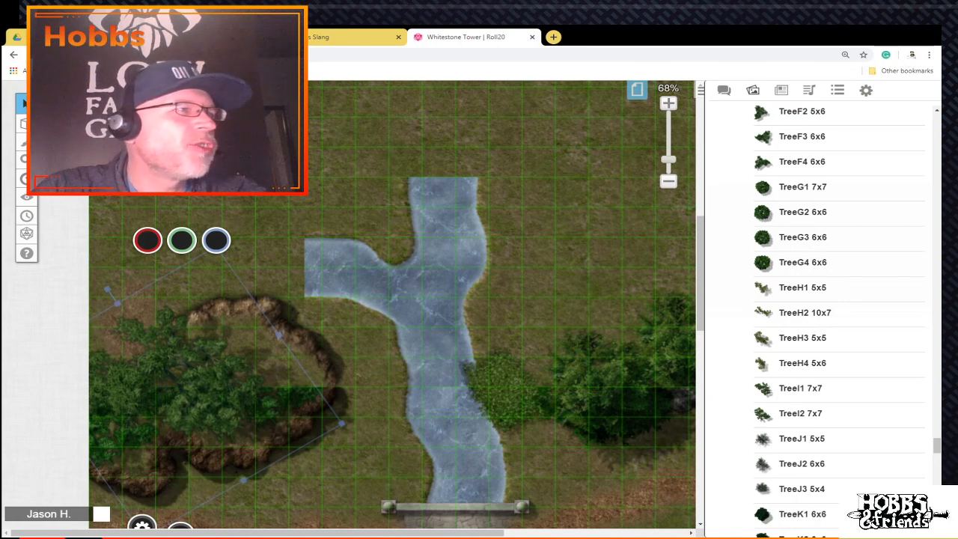
pyautogui.moveTo(195, 382); pyautogui.dragTo(319, 122)
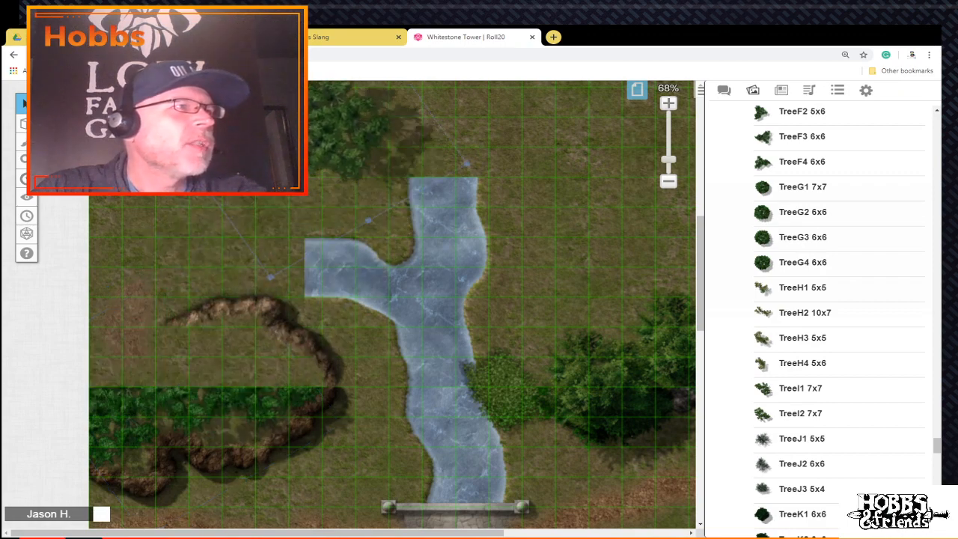
# Step: Add the TreeF3 6x6 art to the cliff area west of the river and enlarge it to 6 by 6 squares
pyautogui.moveTo(786, 313); pyautogui.dragTo(745, 296)
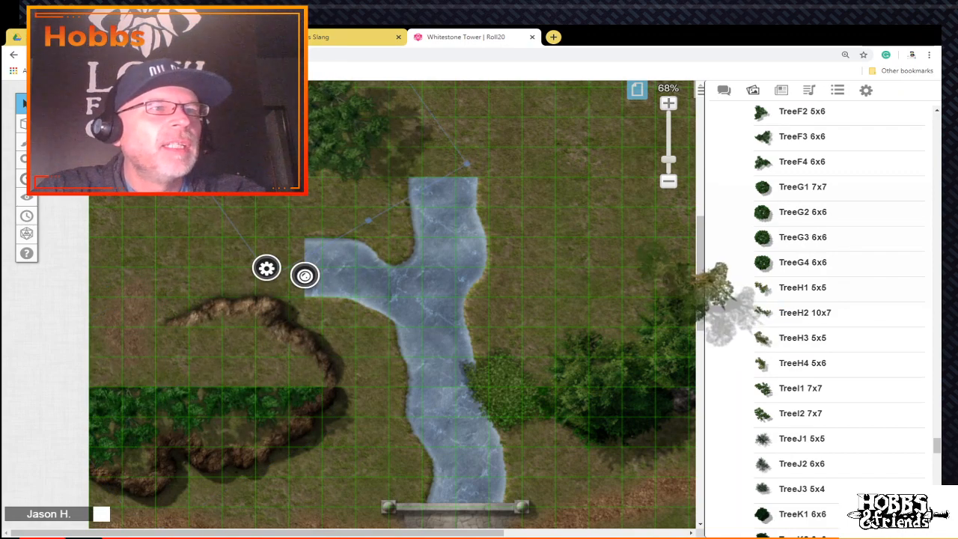
pyautogui.scroll(1, 793, 311)
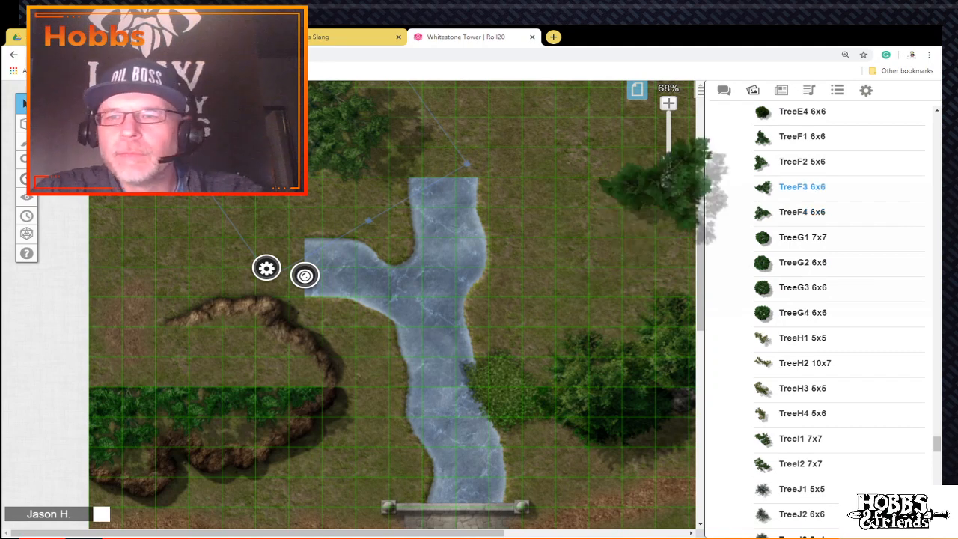
pyautogui.scroll(2, 802, 186)
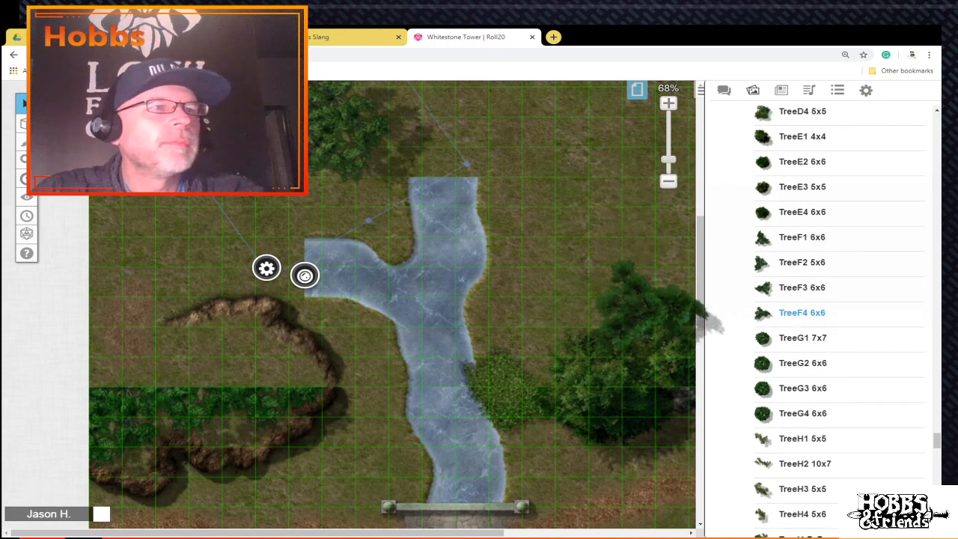
pyautogui.moveTo(801, 288); pyautogui.dragTo(199, 375)
pyautogui.click(206, 312)
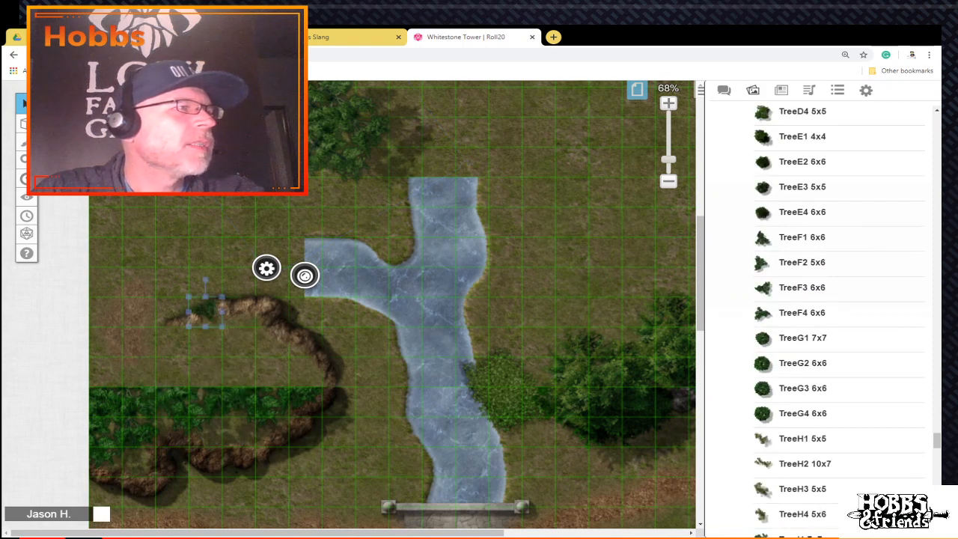
pyautogui.moveTo(223, 327); pyautogui.dragTo(356, 447)
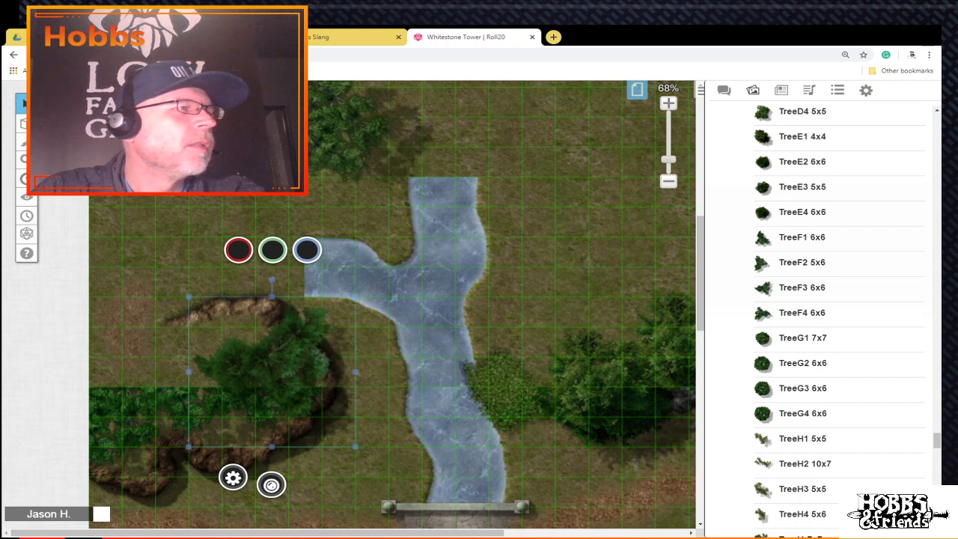
pyautogui.moveTo(356, 447); pyautogui.dragTo(389, 476)
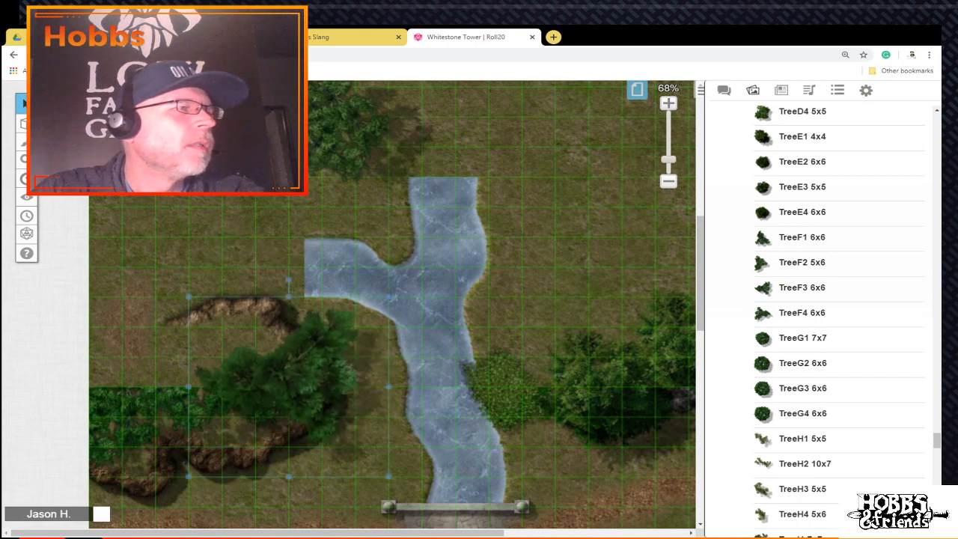
# Step: Move the new tree over the cliff to the Map Layer
pyautogui.moveTo(288, 279); pyautogui.dragTo(214, 264)
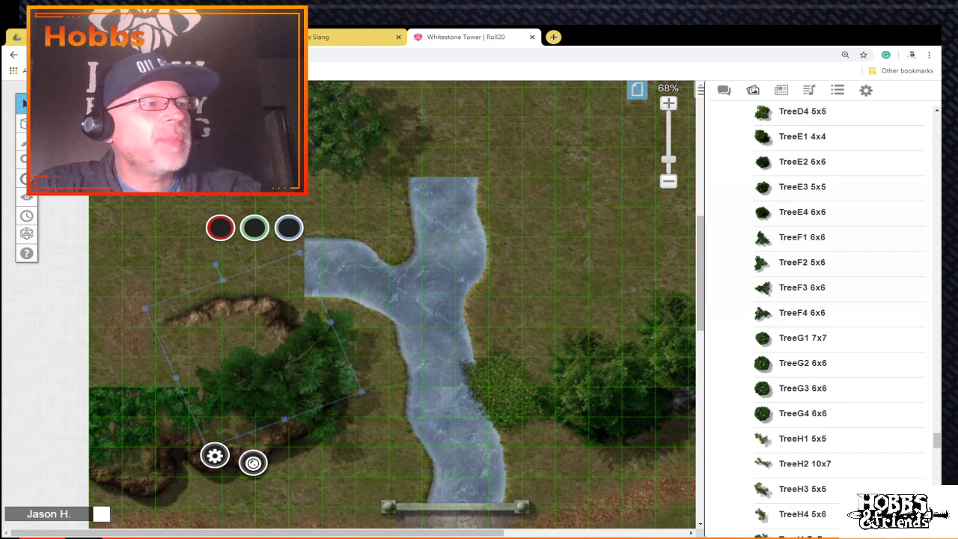
pyautogui.rightClick(270, 284)
pyautogui.moveTo(299, 322)
pyautogui.click(377, 310)
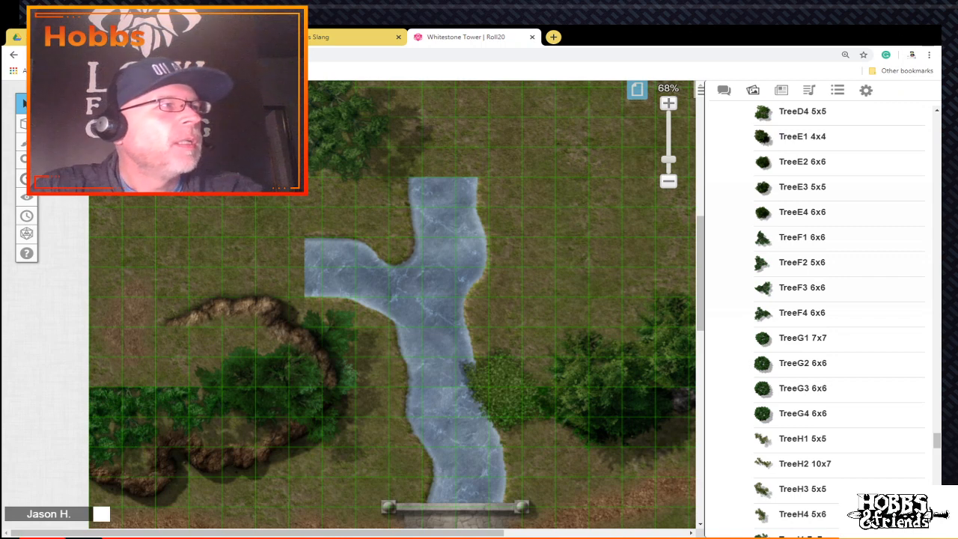
# Step: Return the tree over the cliff from the Map Layer to the Token Layer, and make the Token Layer active
pyautogui.moveTo(26, 124)
pyautogui.click(82, 124)
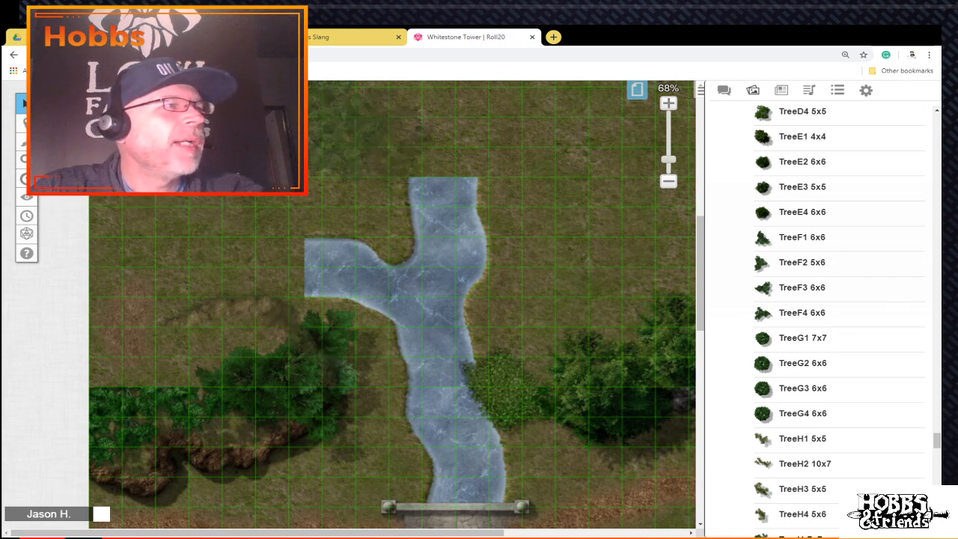
pyautogui.click(289, 387)
pyautogui.rightClick(253, 176)
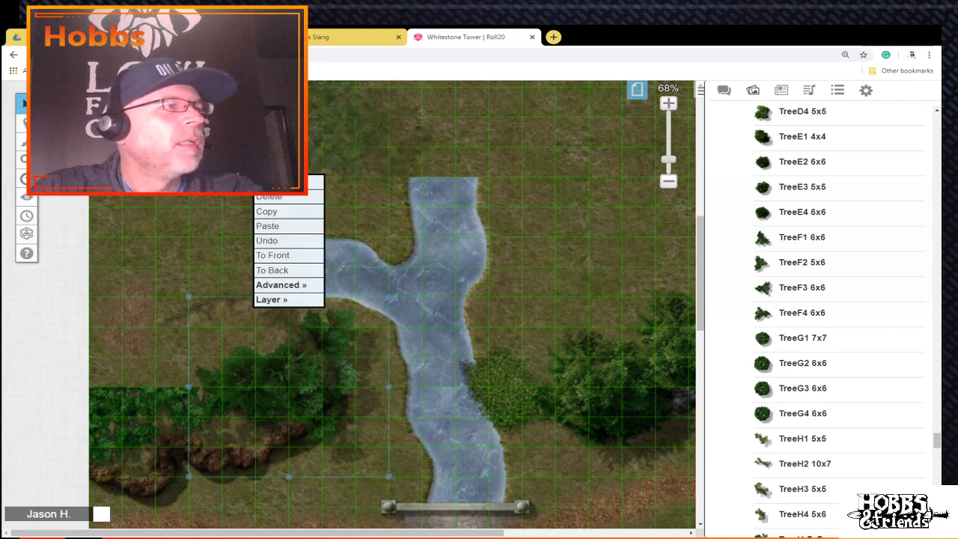
pyautogui.moveTo(271, 298)
pyautogui.click(351, 317)
pyautogui.moveTo(26, 124)
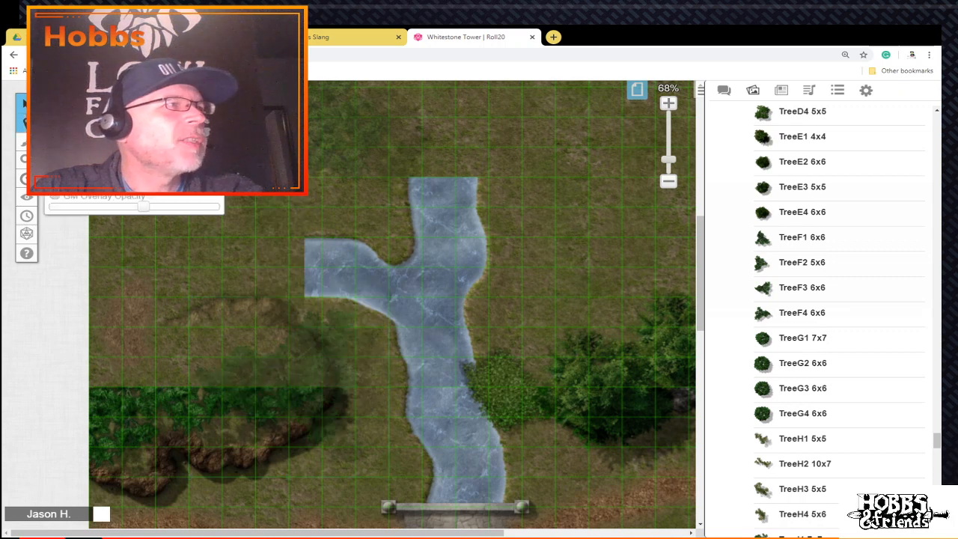
pyautogui.click(86, 142)
# Step: Send the tree on the cliff to the back so it sits beneath the cliff edge
pyautogui.click(289, 385)
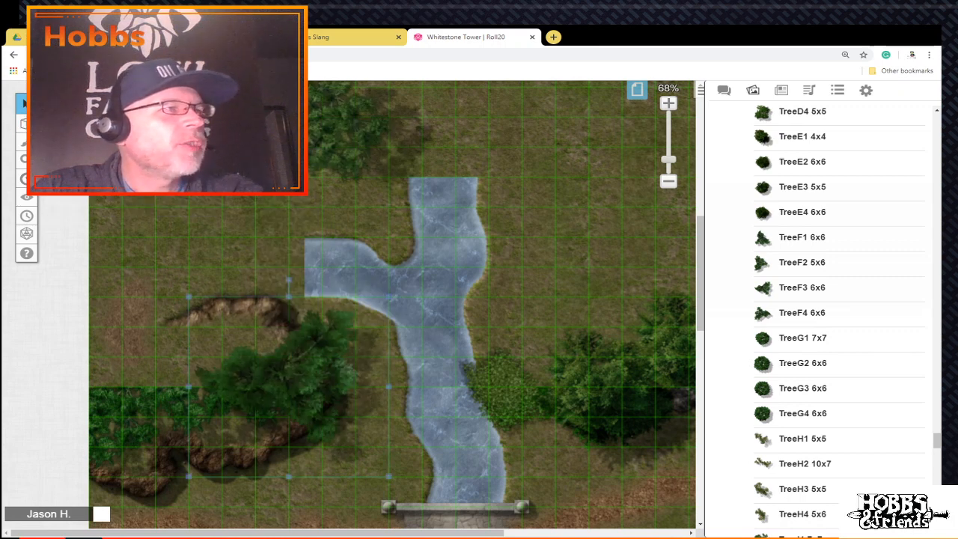
pyautogui.moveTo(288, 386); pyautogui.dragTo(297, 394)
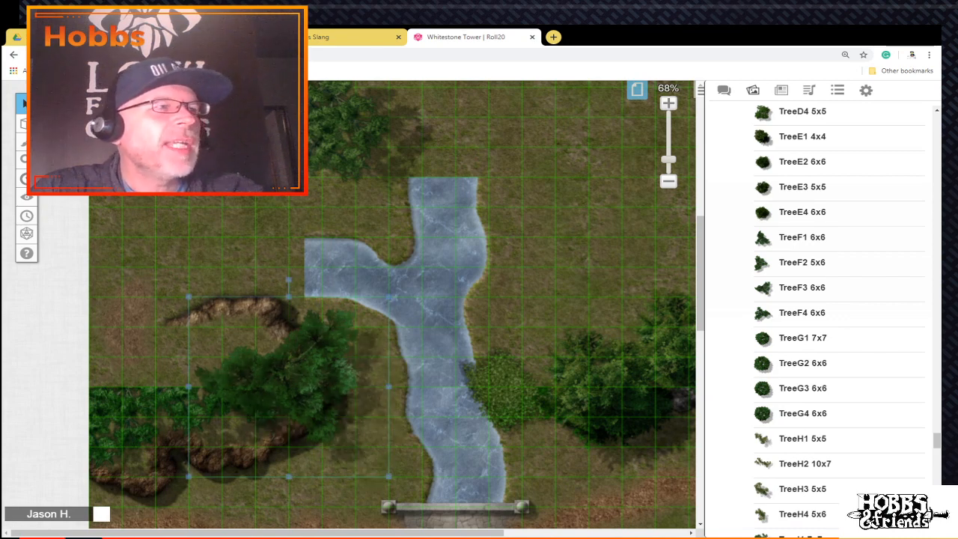
pyautogui.rightClick(291, 213)
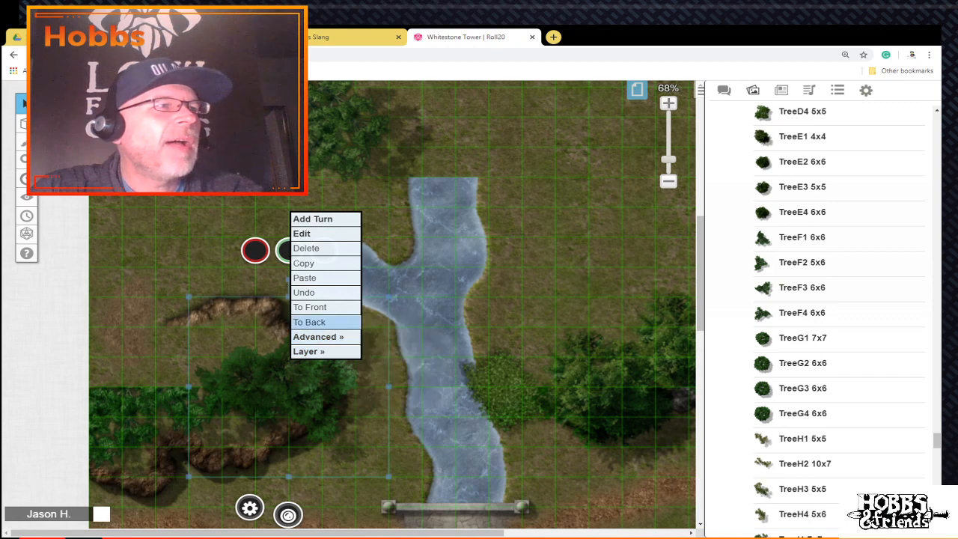
pyautogui.click(315, 322)
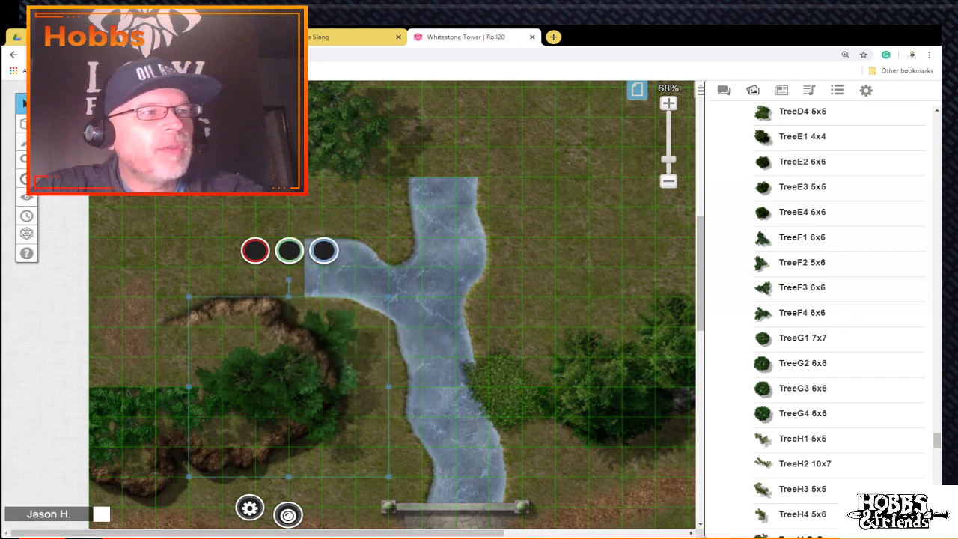
# Step: Send the curved cliff piece west of the river to the back, behind the tree
pyautogui.moveTo(289, 280); pyautogui.dragTo(215, 265)
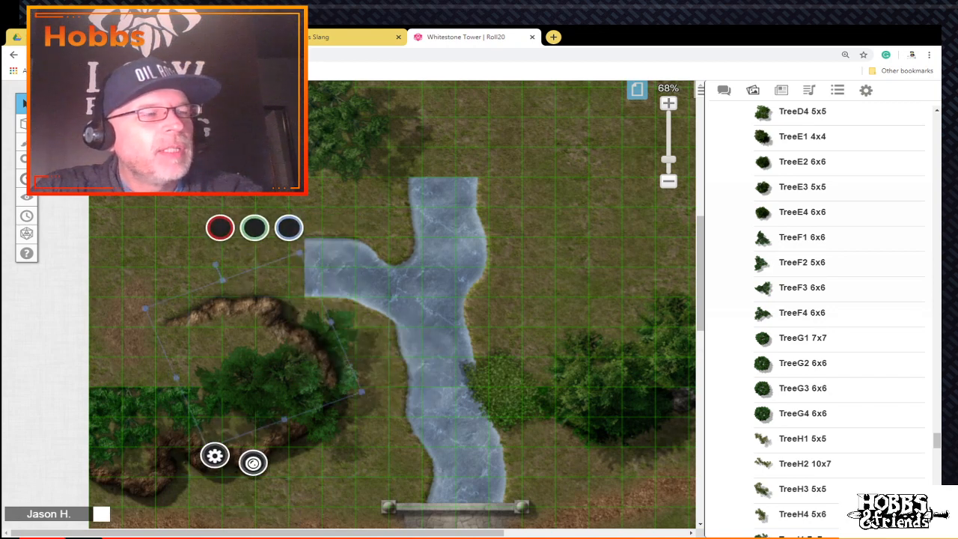
pyautogui.moveTo(254, 314)
pyautogui.mouseDown()
pyautogui.moveTo(243, 335)
pyautogui.moveTo(253, 315)
pyautogui.mouseUp()
pyautogui.click(224, 262)
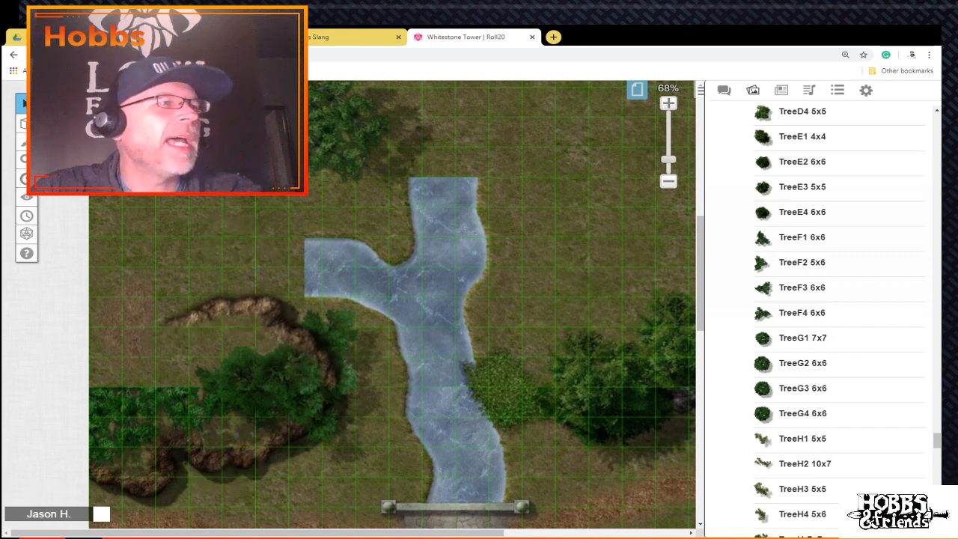
pyautogui.rightClick(291, 321)
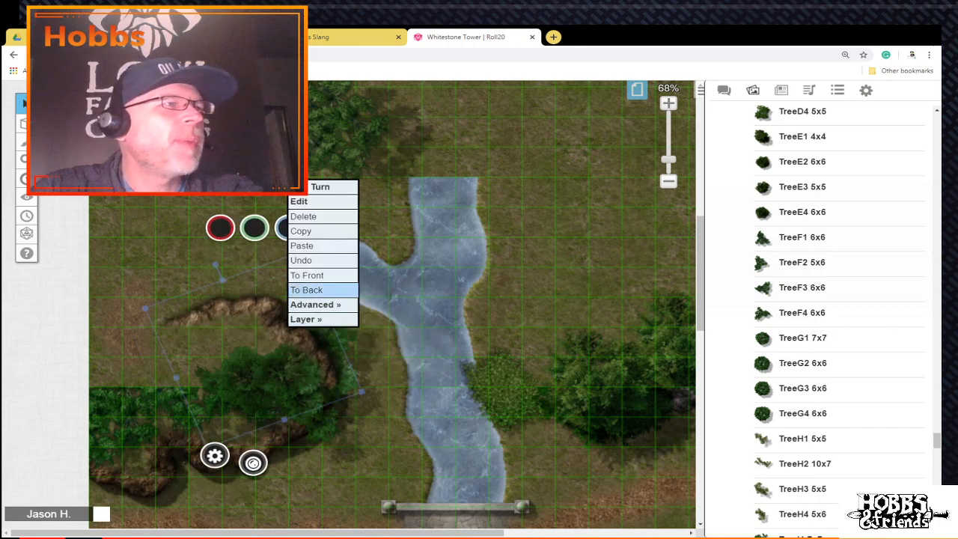
pyautogui.click(315, 289)
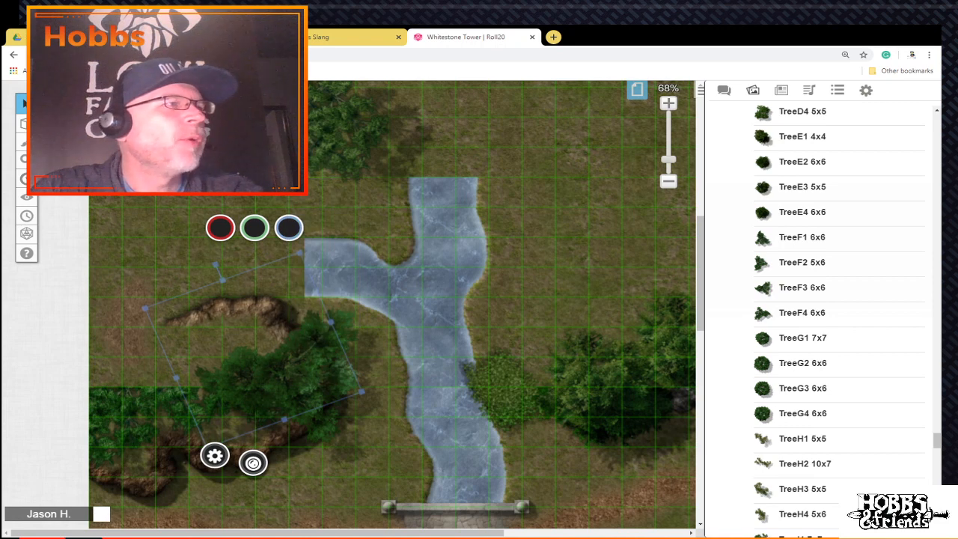
# Step: Send the tree to the back again so the cliff piece lies over it
pyautogui.rightClick(241, 316)
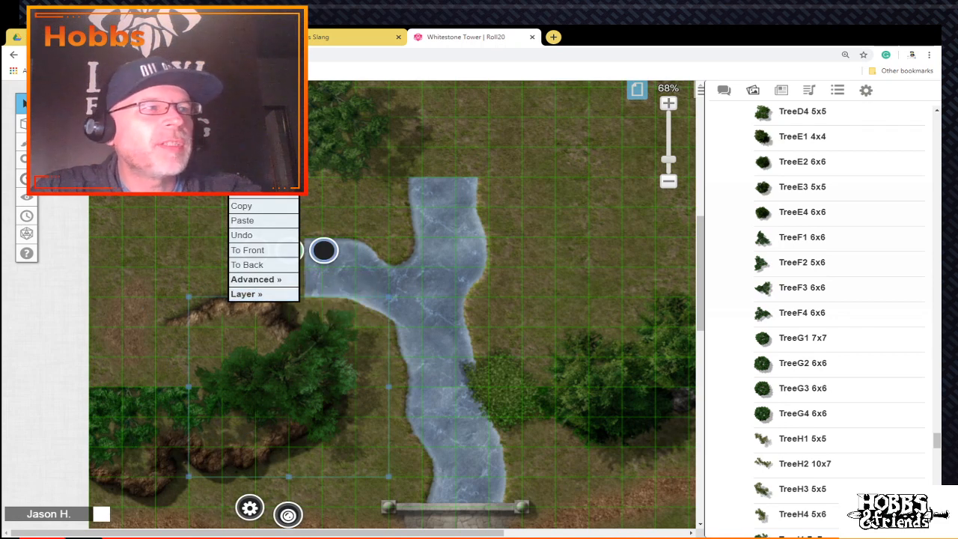
pyautogui.rightClick(306, 377)
pyautogui.click(318, 327)
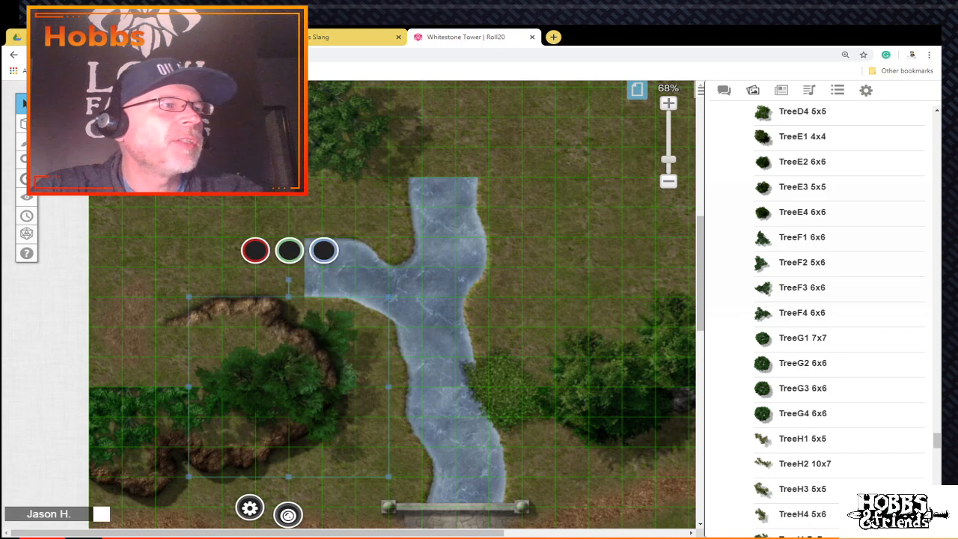
# Step: Move the curved cliff piece west of the river to the Map Layer
pyautogui.rightClick(308, 227)
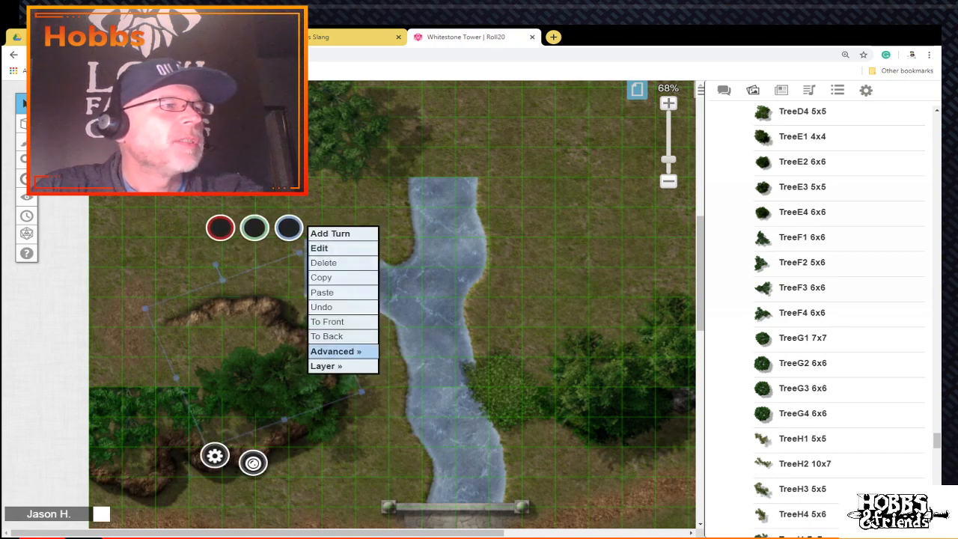
pyautogui.moveTo(329, 366)
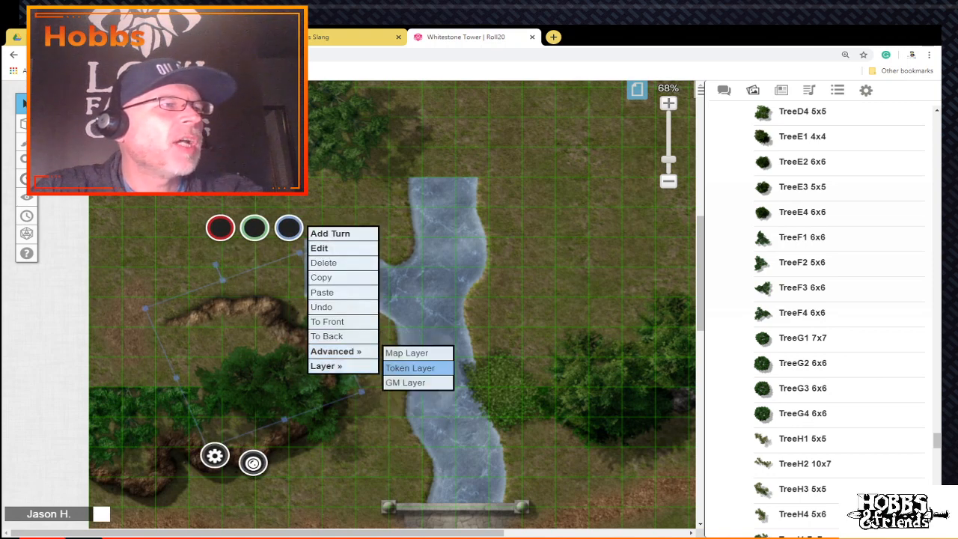
pyautogui.click(407, 352)
# Step: Enlarge the tree to 8 by 8 squares over the western part of the cliff and rotate it 180 degrees
pyautogui.click(289, 383)
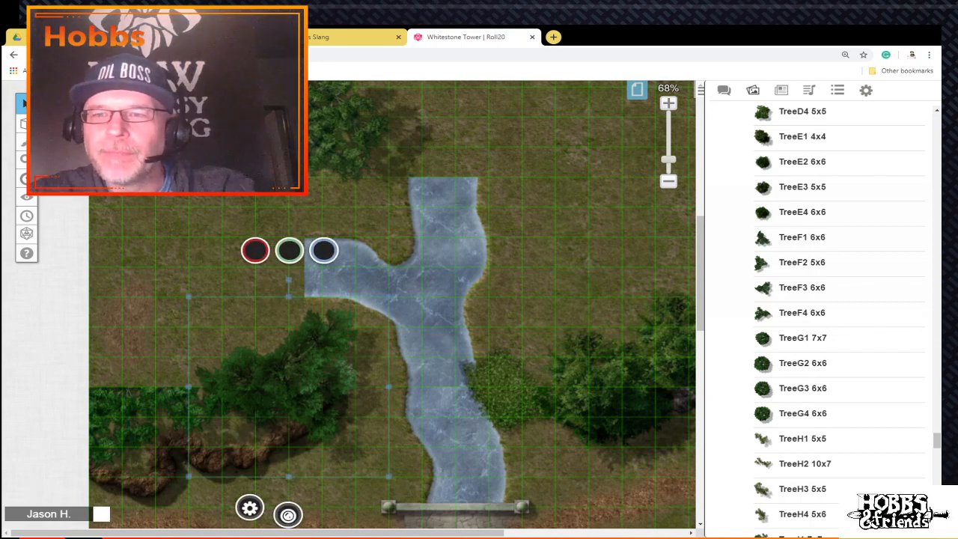
pyautogui.moveTo(289, 383); pyautogui.dragTo(156, 385)
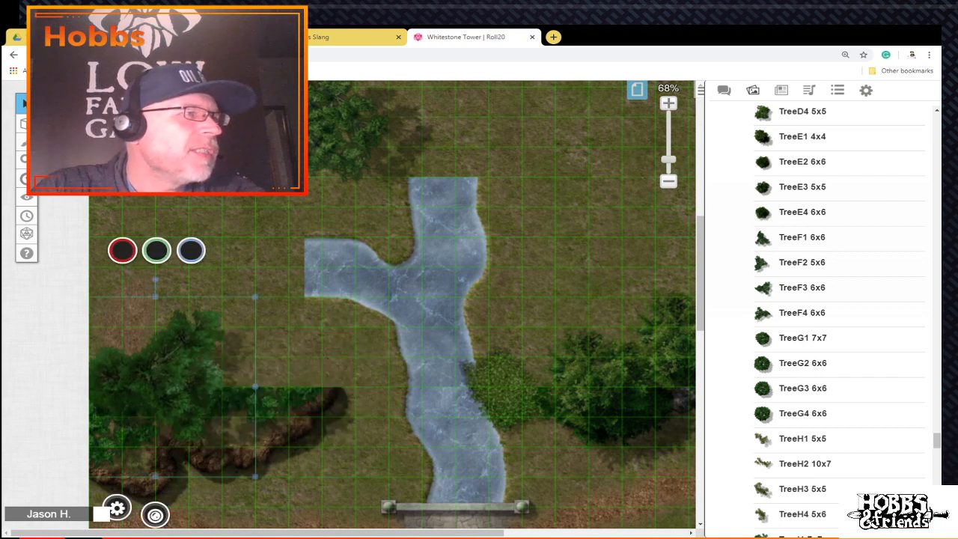
pyautogui.moveTo(255, 297); pyautogui.dragTo(322, 237)
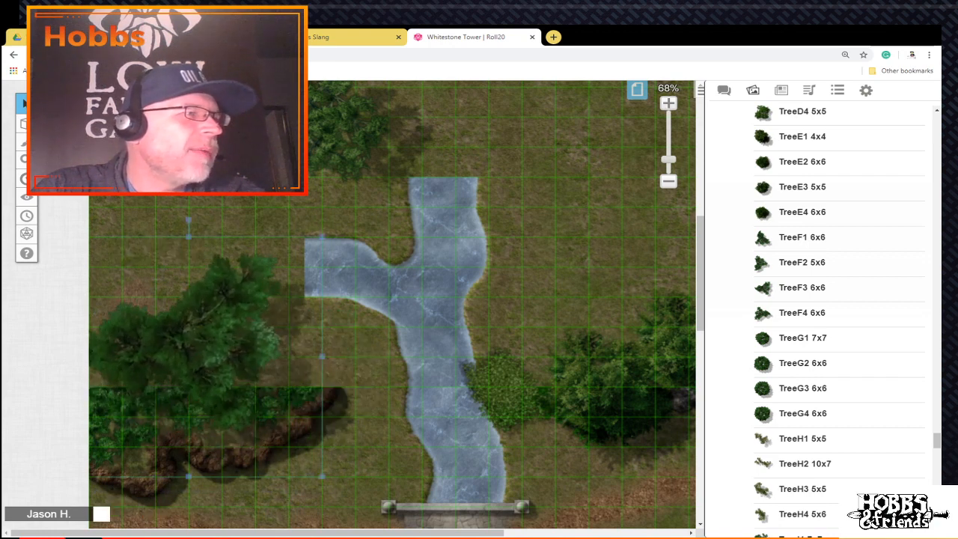
pyautogui.moveTo(217, 329); pyautogui.dragTo(217, 359)
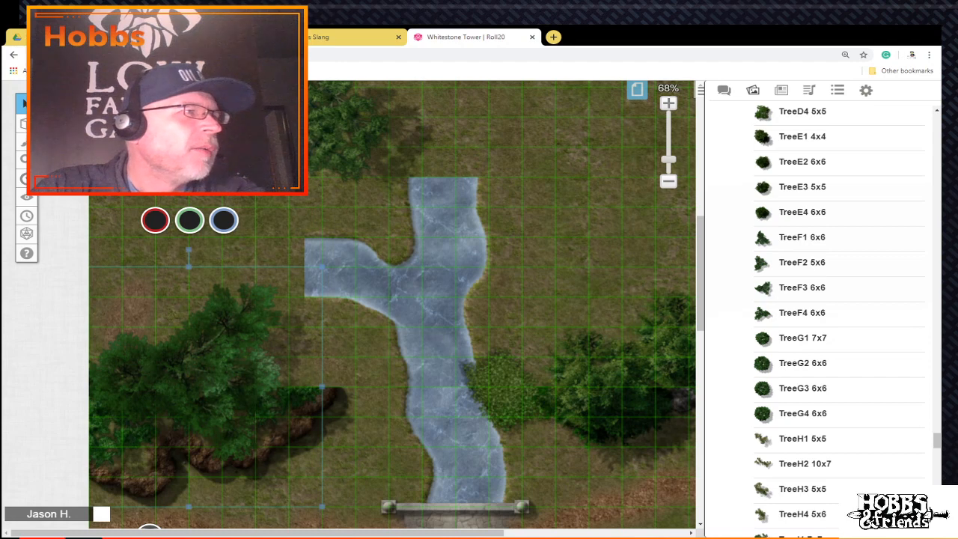
pyautogui.moveTo(189, 247); pyautogui.dragTo(141, 282)
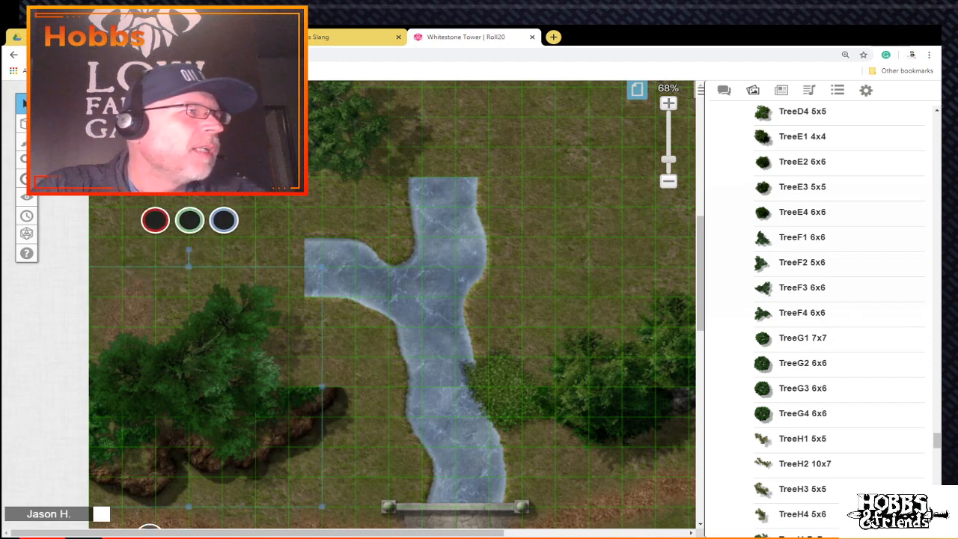
pyautogui.moveTo(189, 250); pyautogui.dragTo(188, 524)
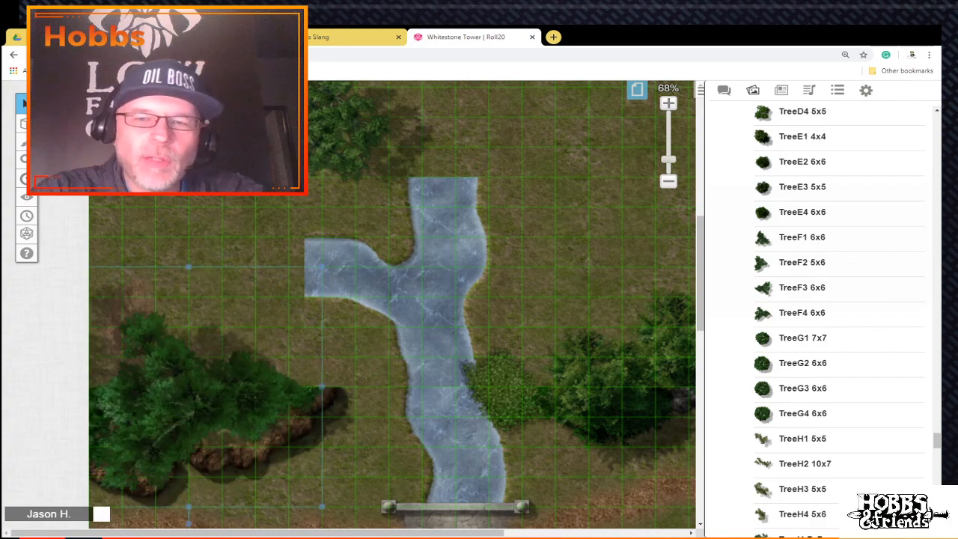
# Step: Delete the enlarged tree over the western cliff and place a PlantE1 2x2 piece in the grass just above the cliff
pyautogui.press('Delete')
pyautogui.scroll(20, 782, 398)
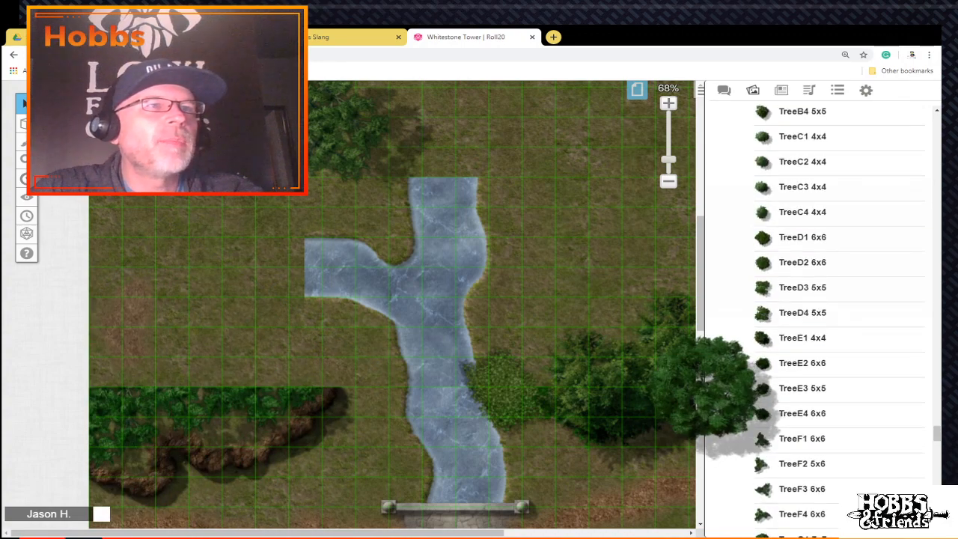
pyautogui.scroll(20, 801, 299)
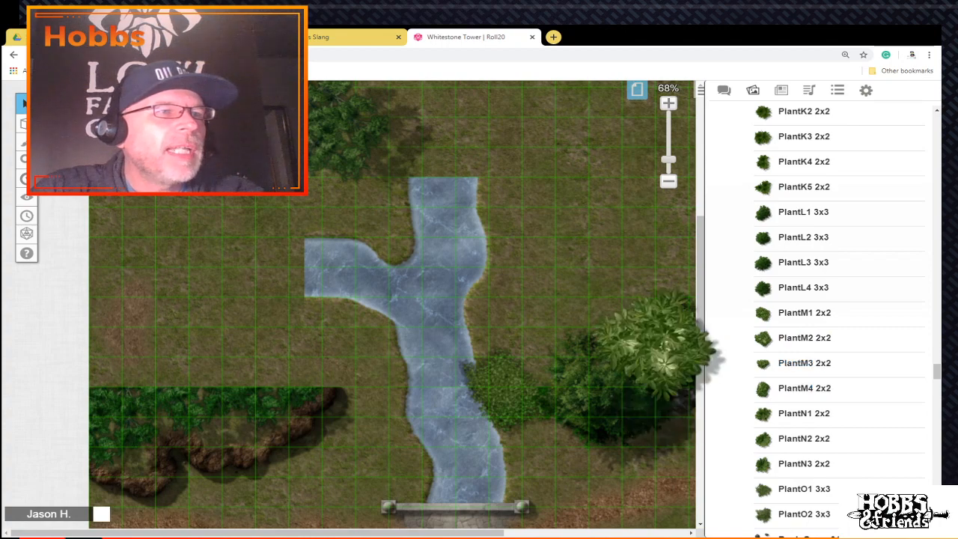
pyautogui.scroll(2, 801, 292)
pyautogui.scroll(6, 803, 299)
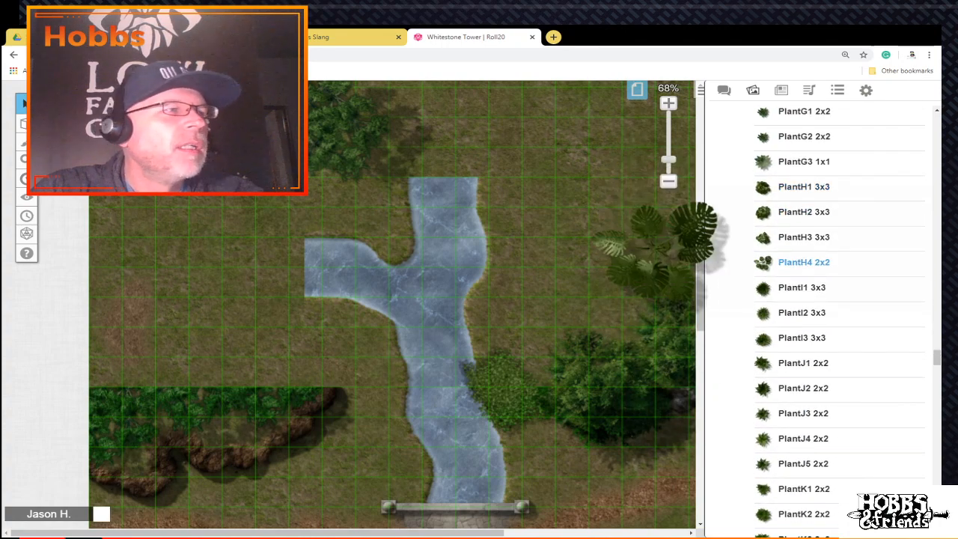
pyautogui.scroll(4, 803, 254)
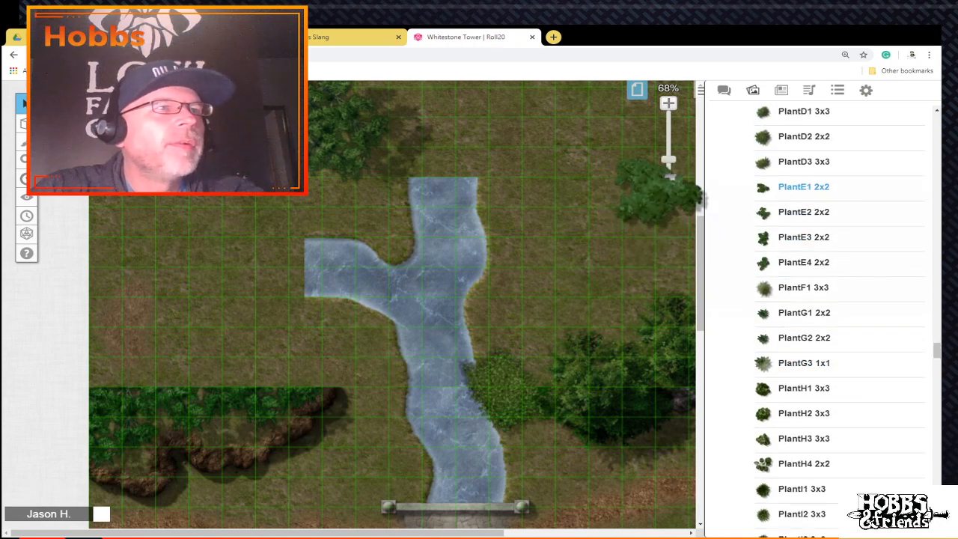
pyautogui.scroll(4, 803, 161)
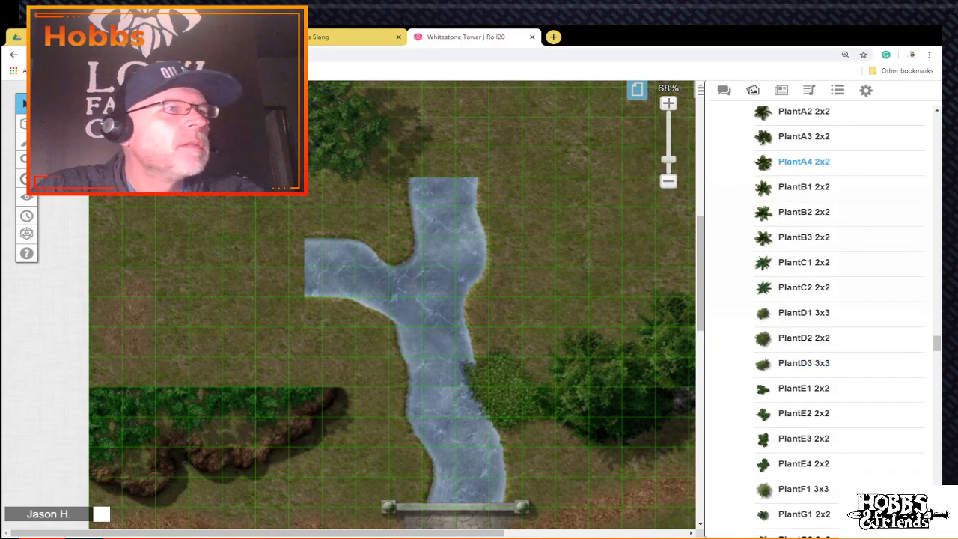
pyautogui.scroll(4, 803, 212)
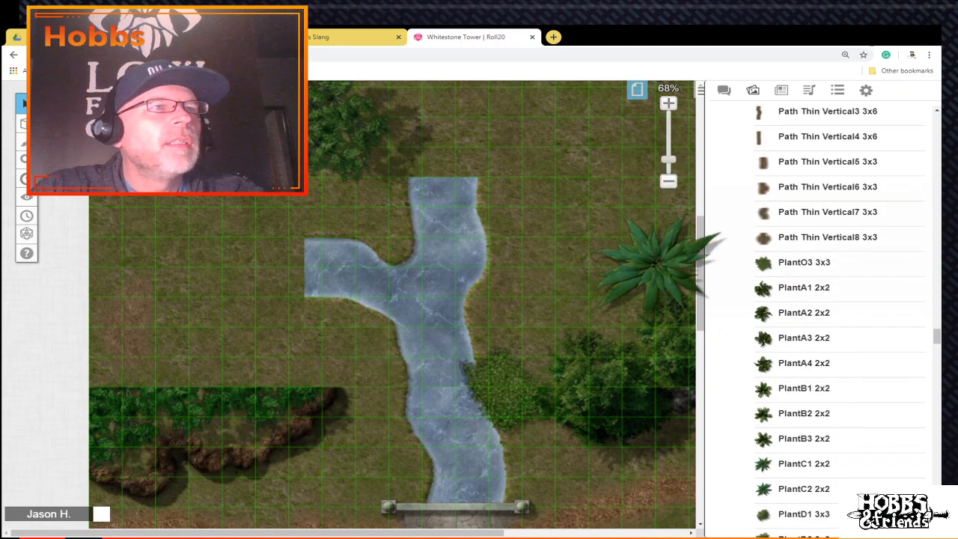
pyautogui.scroll(-4, 803, 212)
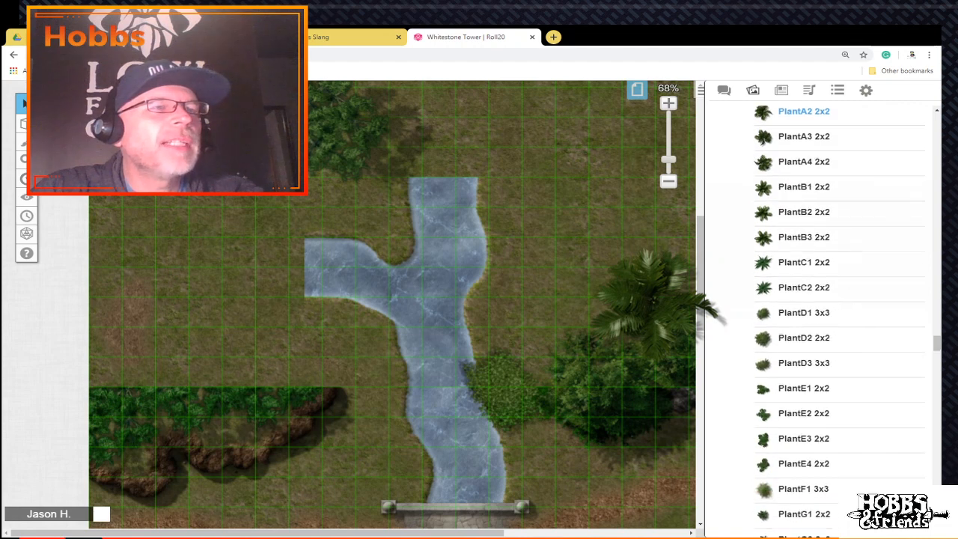
pyautogui.scroll(-2, 803, 224)
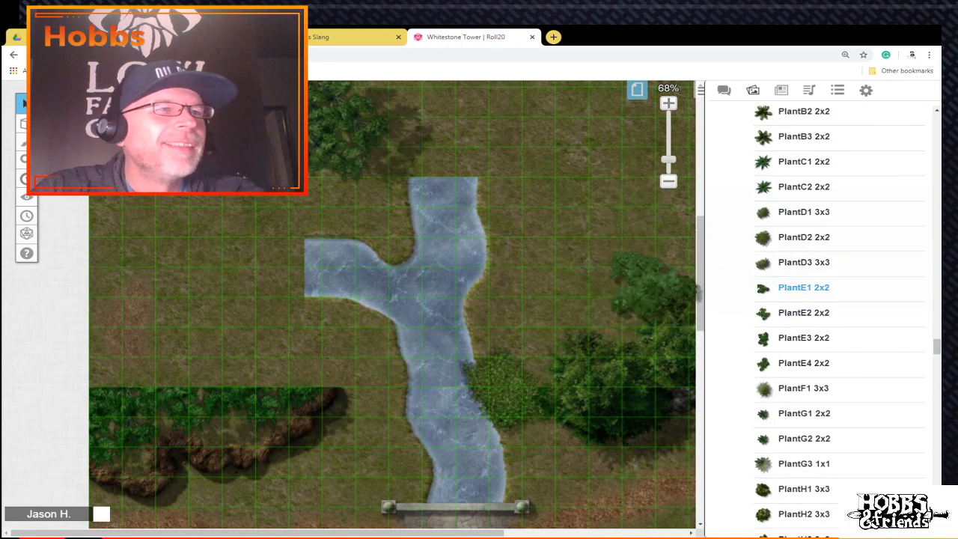
pyautogui.moveTo(802, 288); pyautogui.dragTo(255, 386)
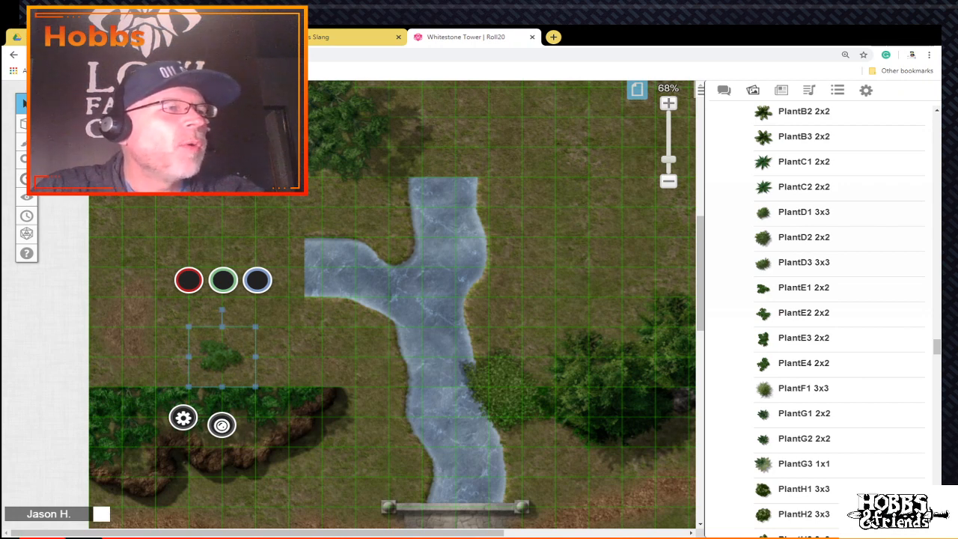
# Step: On the map layer, send the grass ground piece covering the cliff to the back, and return to the token layer
pyautogui.moveTo(24, 123)
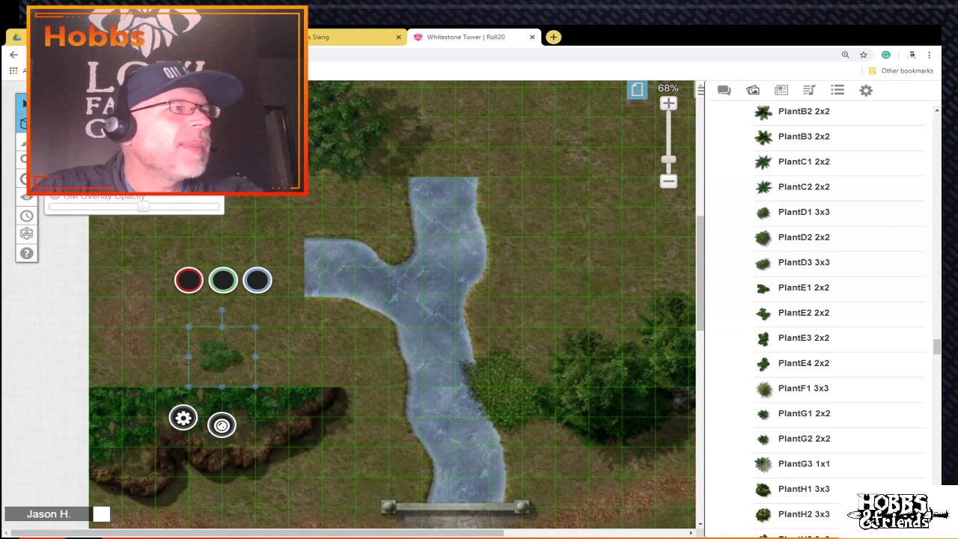
pyautogui.click(87, 123)
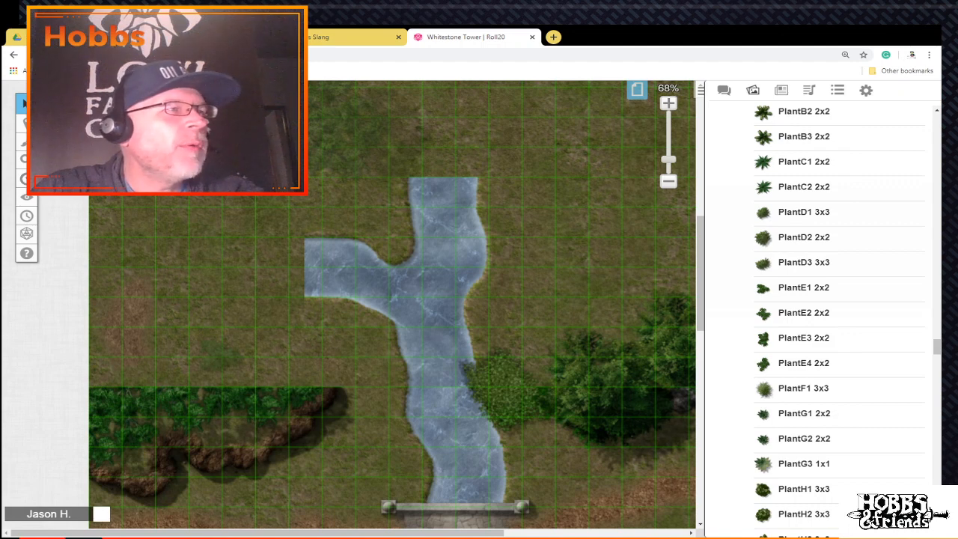
pyautogui.rightClick(232, 197)
pyautogui.moveTo(251, 294)
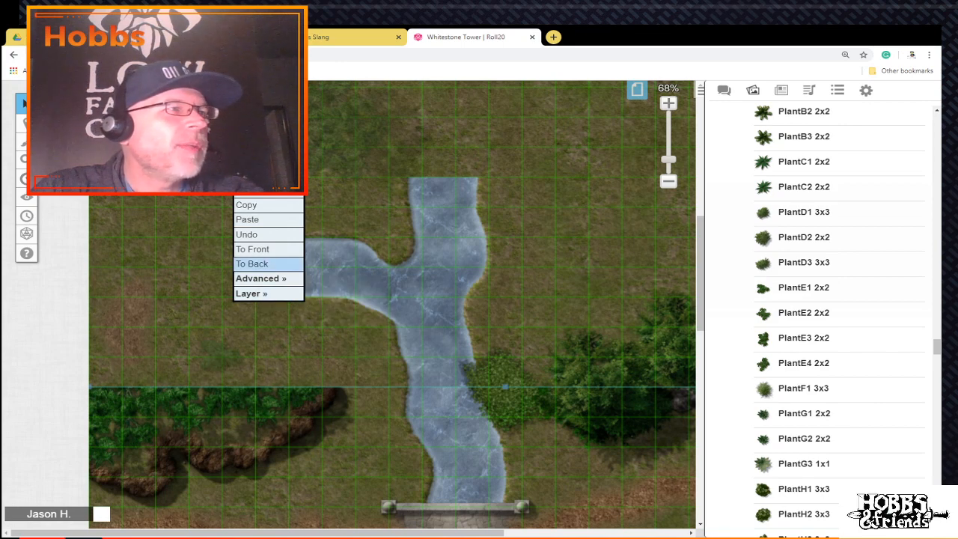
pyautogui.click(252, 264)
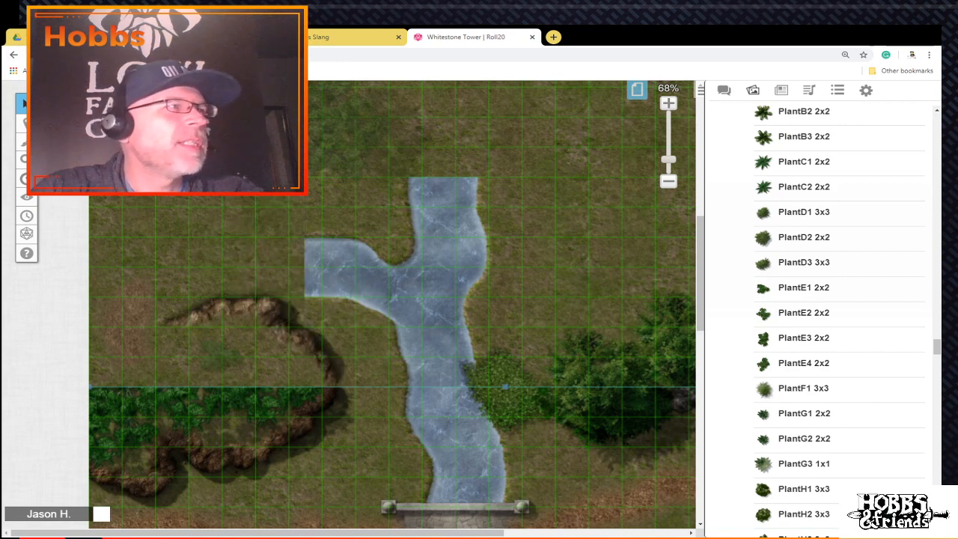
pyautogui.moveTo(22, 123)
pyautogui.click(84, 143)
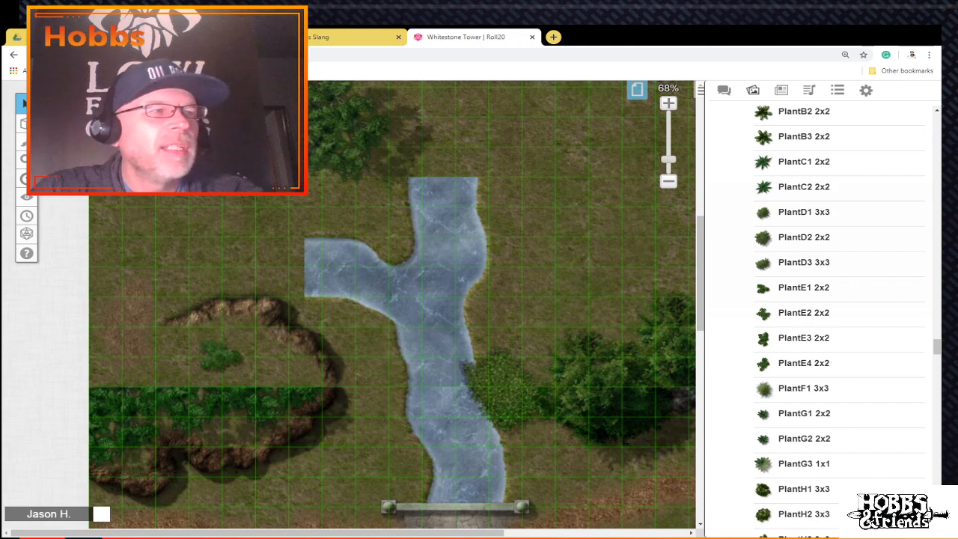
# Step: Enlarge the PlantE1 piece to 4 by 4 squares and shift it slightly east inside the cliff's curve
pyautogui.click(221, 356)
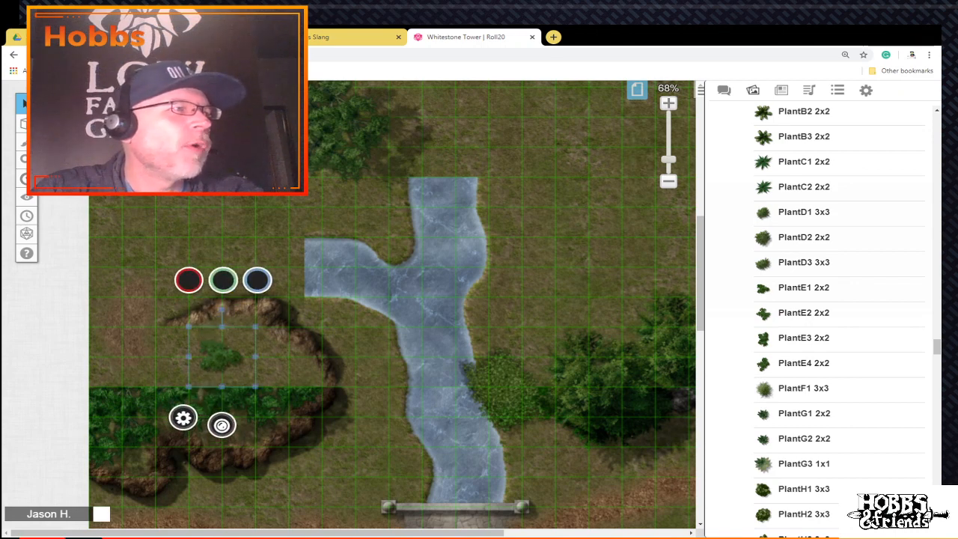
pyautogui.moveTo(256, 386); pyautogui.dragTo(322, 447)
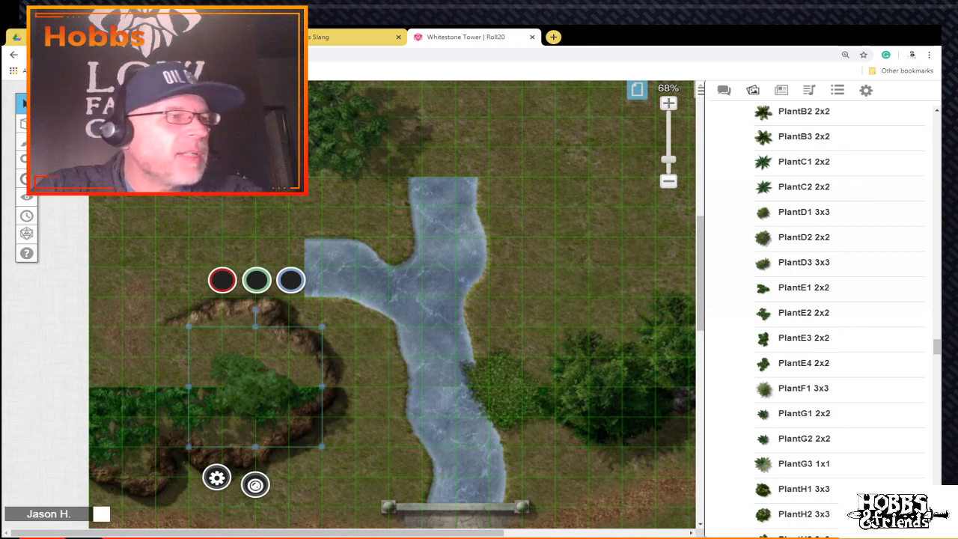
pyautogui.press('Escape')
pyautogui.moveTo(255, 387); pyautogui.dragTo(276, 389)
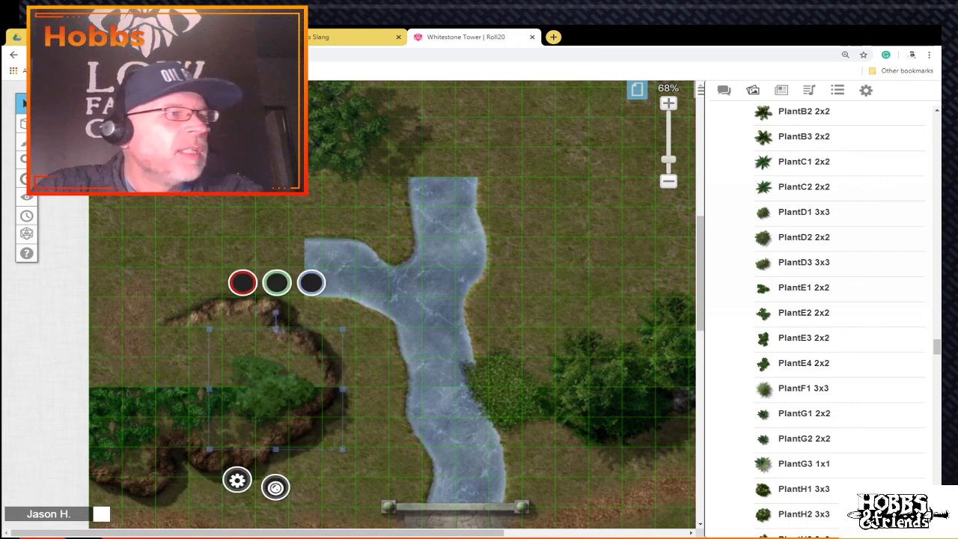
# Step: Duplicate the plant at the map's west edge, enlarge the copy to 5 by 5 squares and rotate it 90 degrees clockwise
pyautogui.rightClick(275, 243)
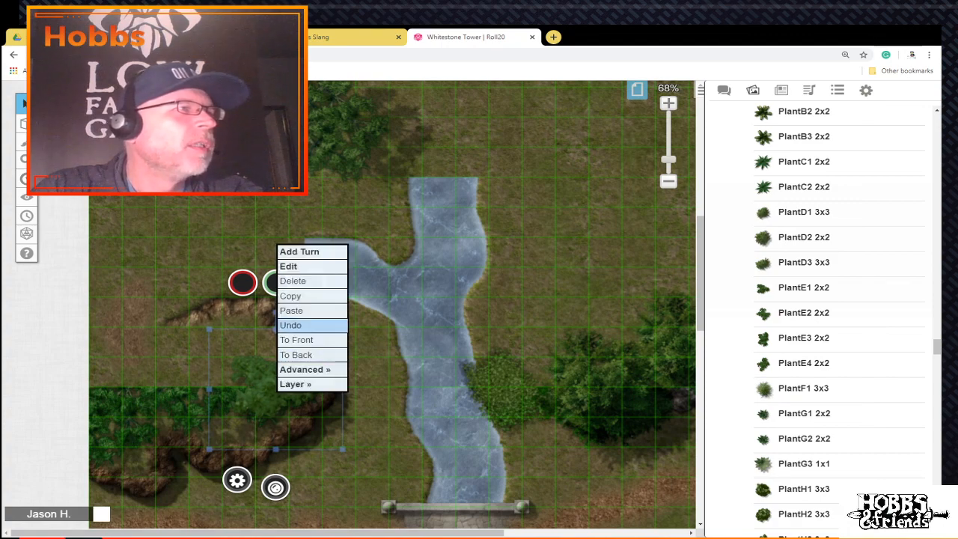
pyautogui.click(300, 296)
pyautogui.rightClick(128, 241)
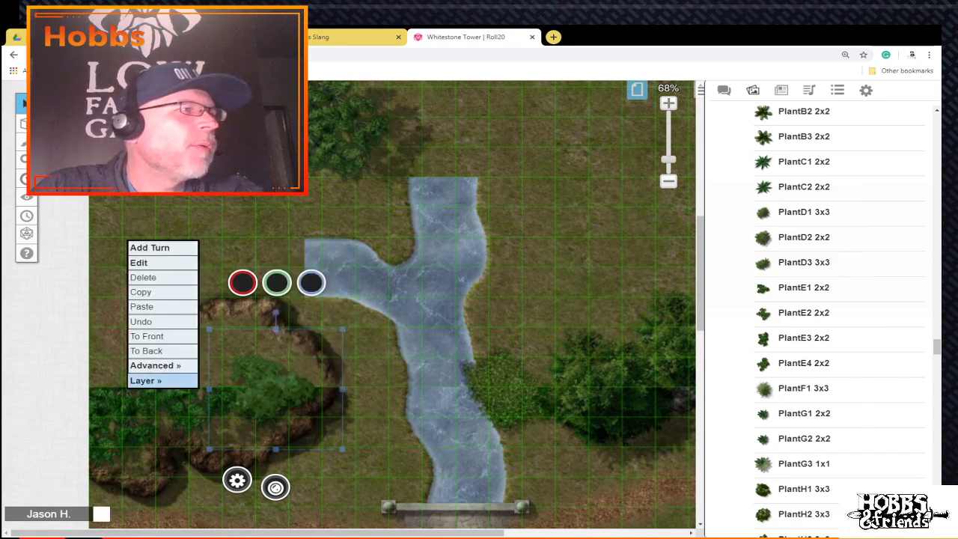
pyautogui.click(158, 305)
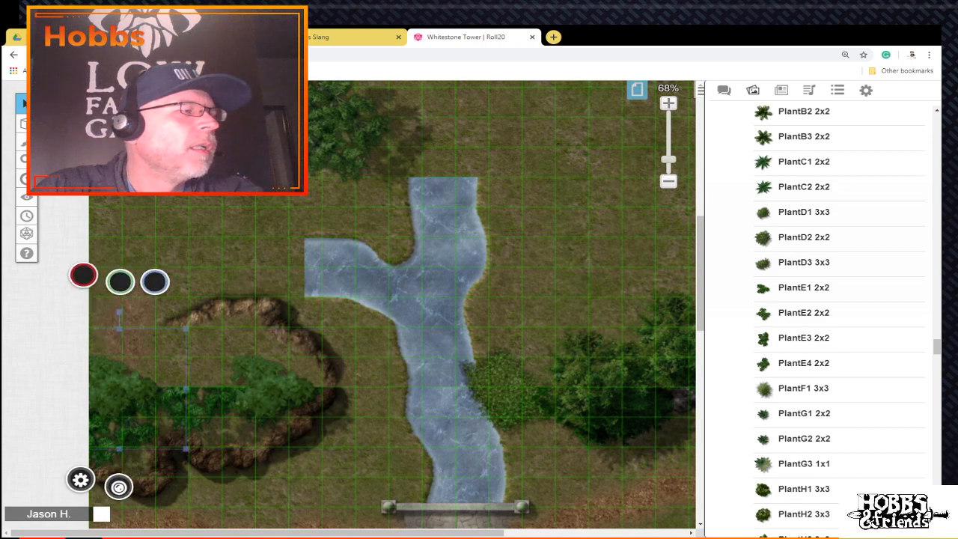
pyautogui.moveTo(186, 329); pyautogui.dragTo(222, 297)
pyautogui.moveTo(138, 279); pyautogui.dragTo(219, 400)
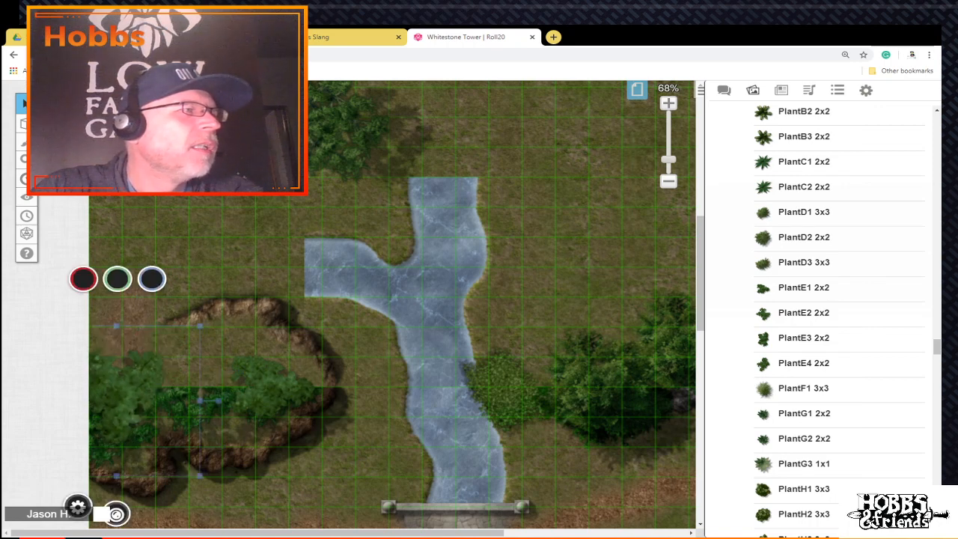
# Step: Duplicate the rotated plant and position the copy to fill the gap between the two plants on the cliff
pyautogui.rightClick(133, 394)
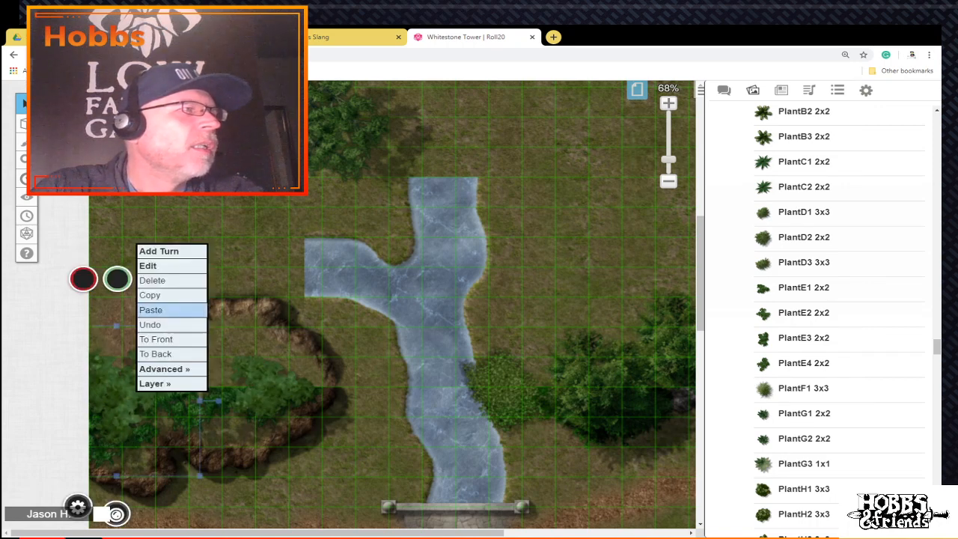
pyautogui.click(161, 295)
pyautogui.rightClick(180, 214)
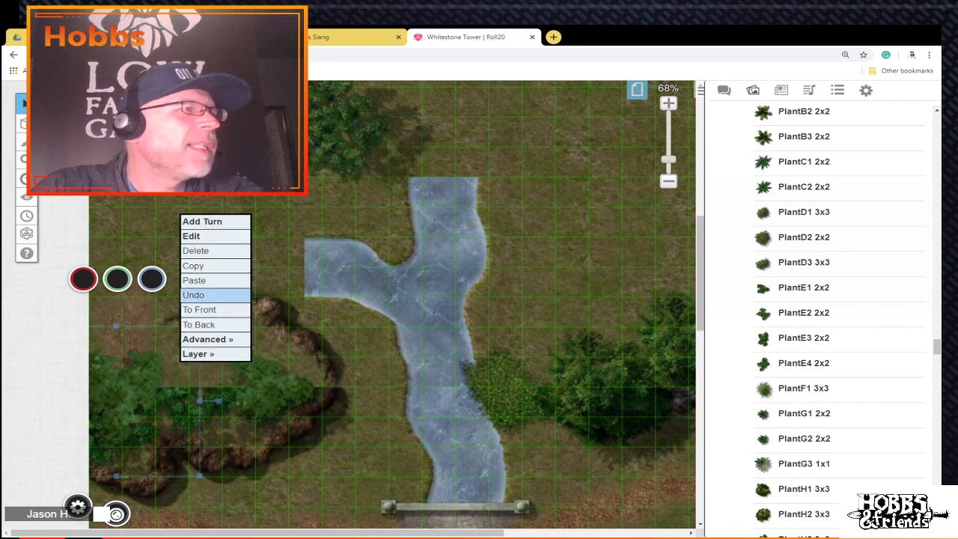
pyautogui.click(193, 279)
pyautogui.moveTo(142, 389); pyautogui.dragTo(219, 365)
pyautogui.press('Escape')
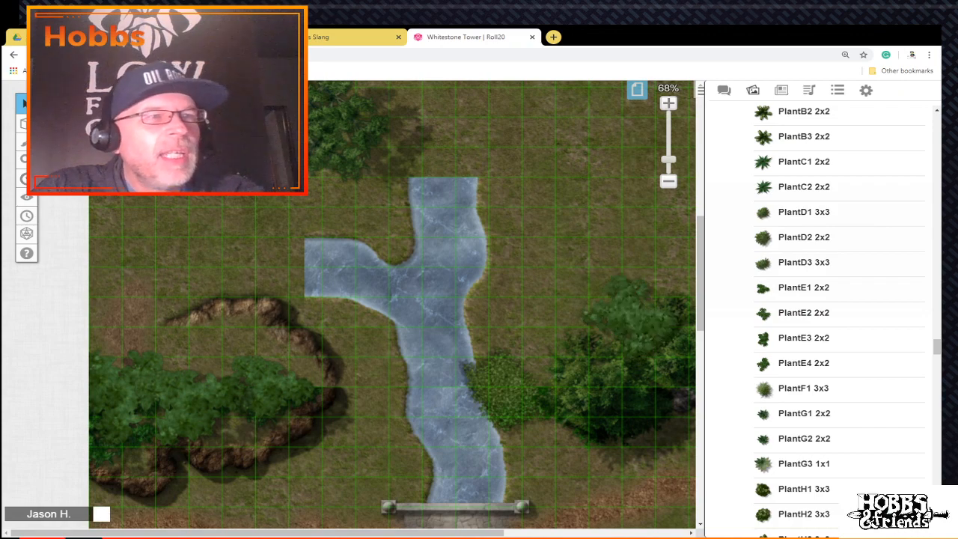
# Step: Place a Rock Group12 piece in the clearing inside the cliff's curve, above the plants, and rotate it counterclockwise
pyautogui.scroll(-3, 808, 312)
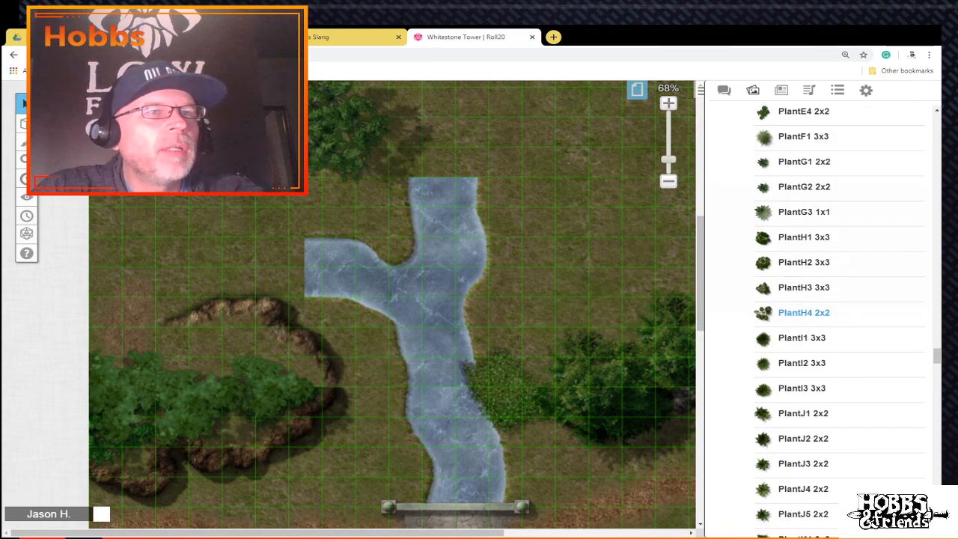
pyautogui.scroll(-12, 809, 312)
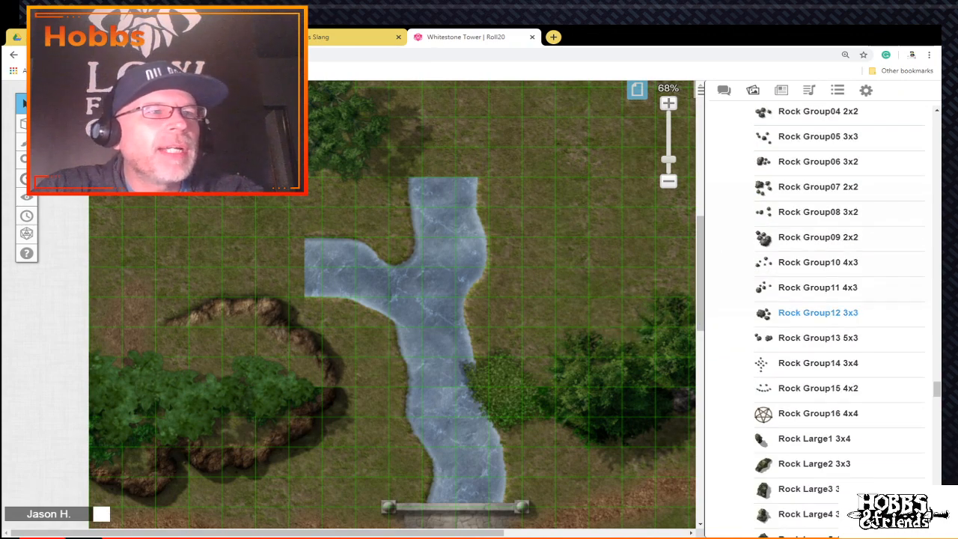
pyautogui.moveTo(808, 312); pyautogui.dragTo(217, 341)
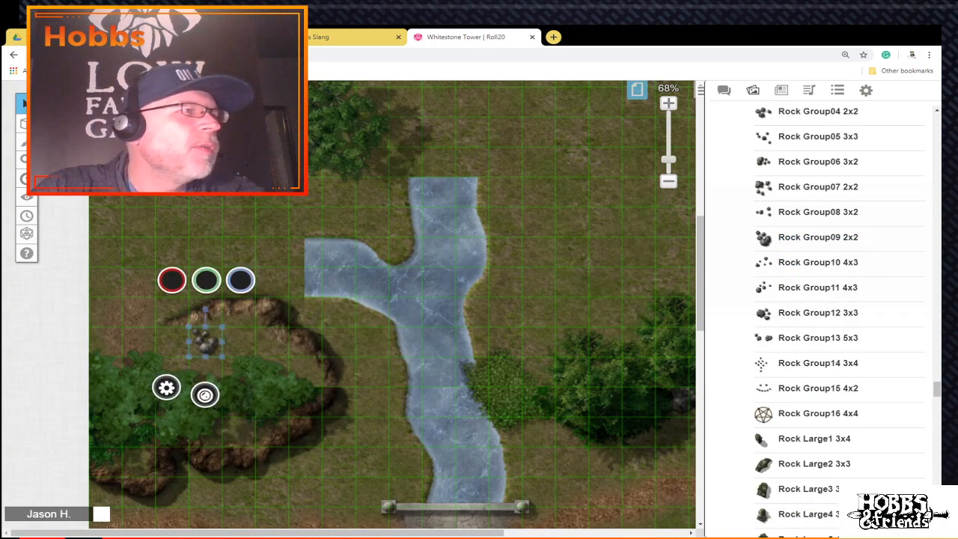
pyautogui.moveTo(206, 340); pyautogui.dragTo(239, 342)
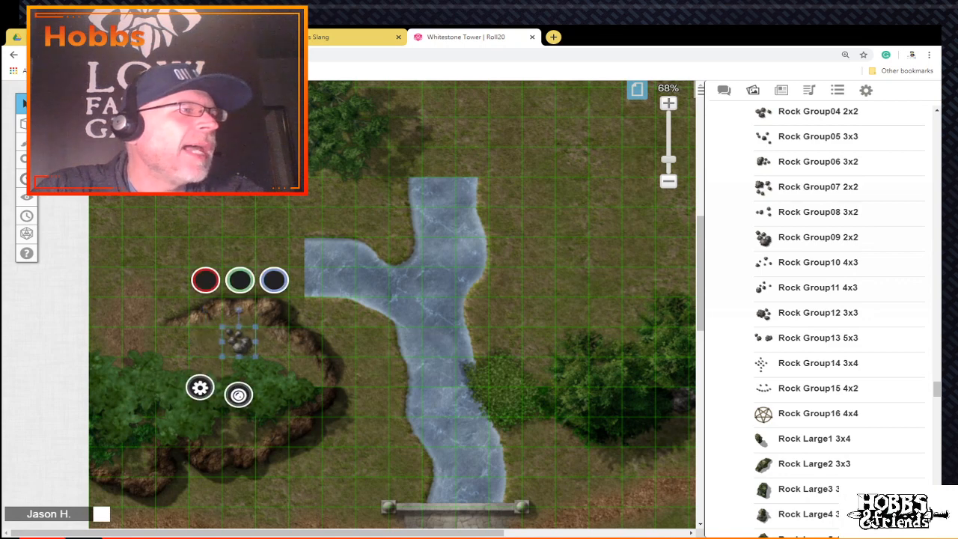
pyautogui.moveTo(239, 310); pyautogui.dragTo(209, 323)
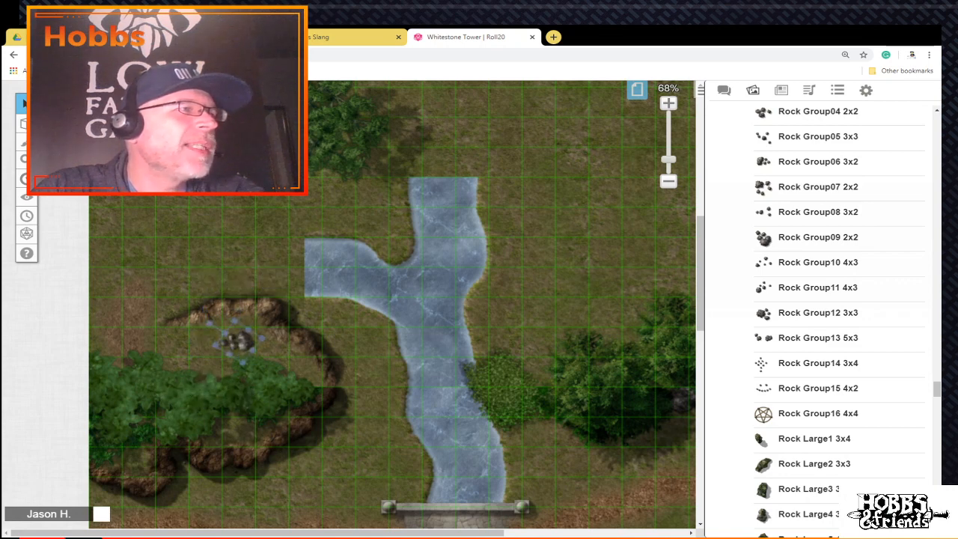
# Step: Duplicate the rock group and offset the copy slightly so the two form one denser pile inside the cliff's curve
pyautogui.rightClick(252, 342)
pyautogui.click(271, 245)
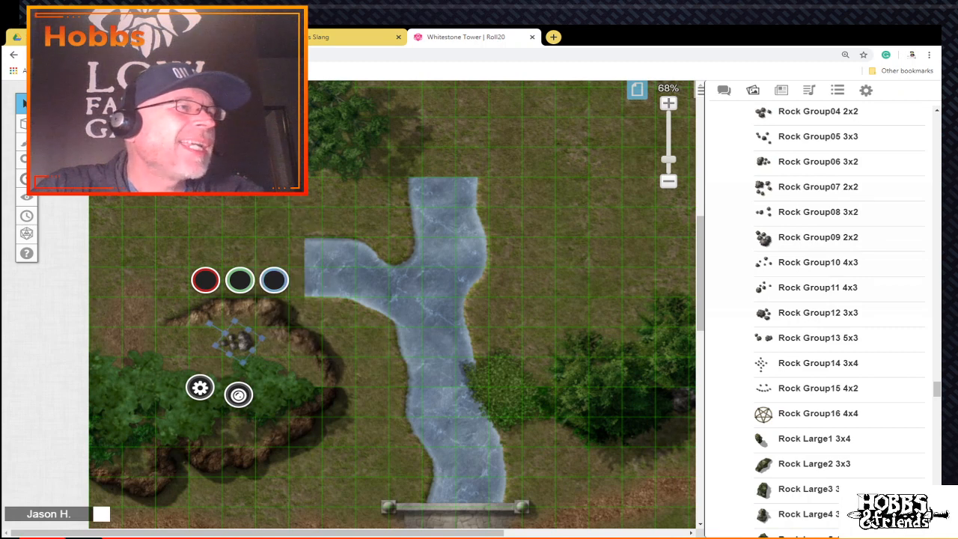
pyautogui.rightClick(251, 343)
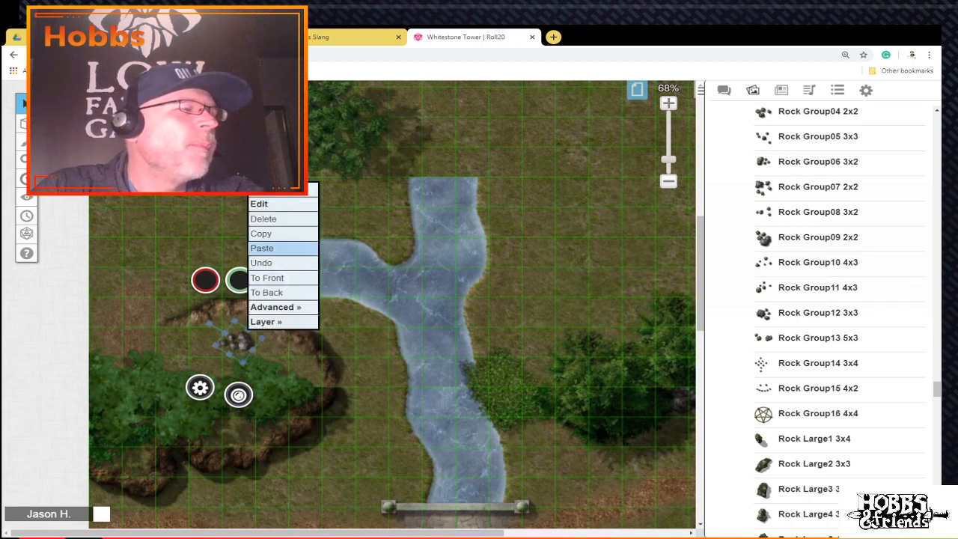
pyautogui.click(269, 247)
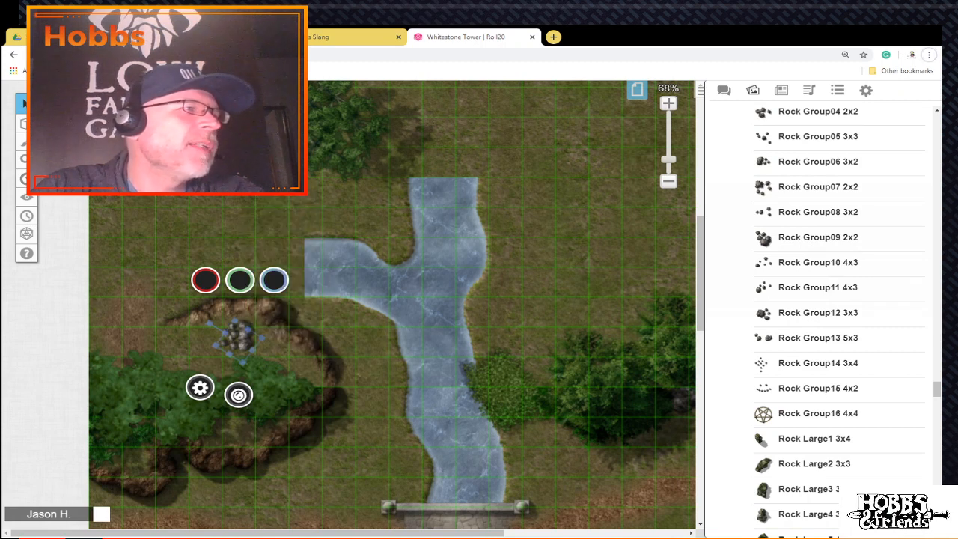
pyautogui.moveTo(239, 342)
pyautogui.mouseDown()
pyautogui.moveTo(249, 323)
pyautogui.moveTo(244, 330)
pyautogui.mouseUp()
# Step: Move the large tree northeast so it stands on the grass just above the river's north end
pyautogui.click(314, 219)
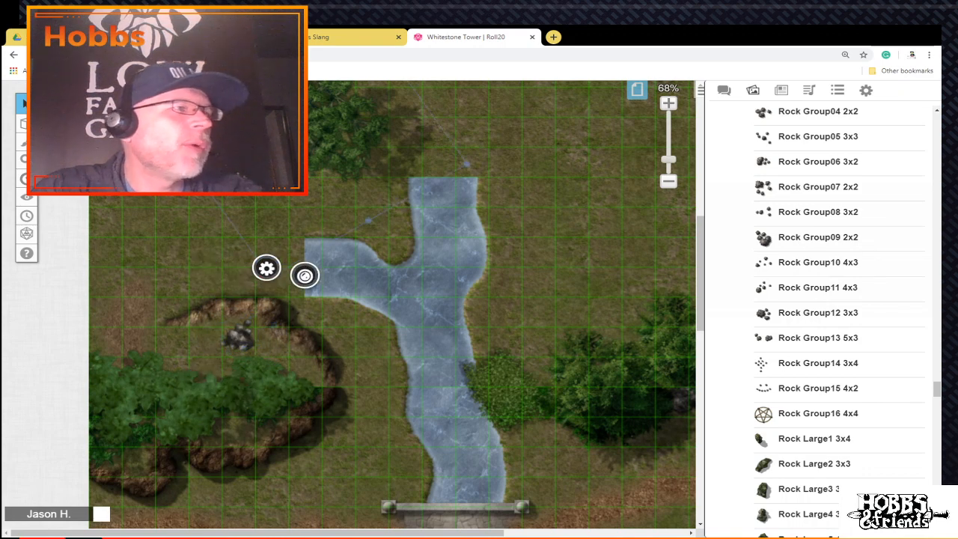
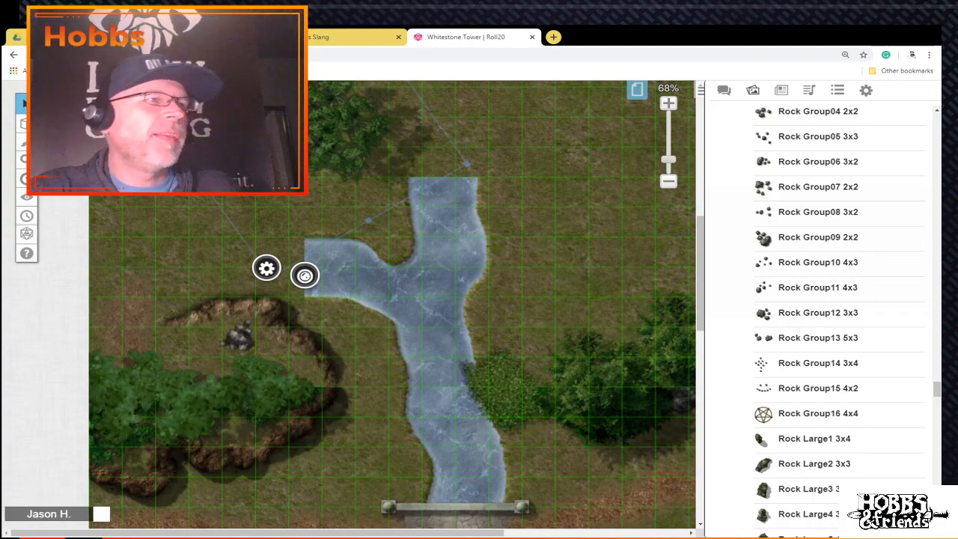
pyautogui.scroll(5, 392, 304)
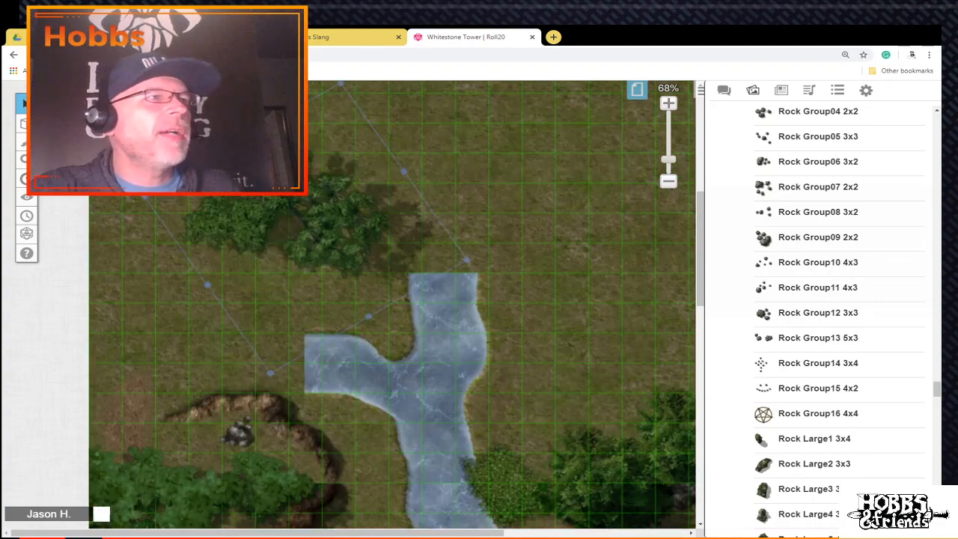
pyautogui.moveTo(300, 307); pyautogui.dragTo(465, 187)
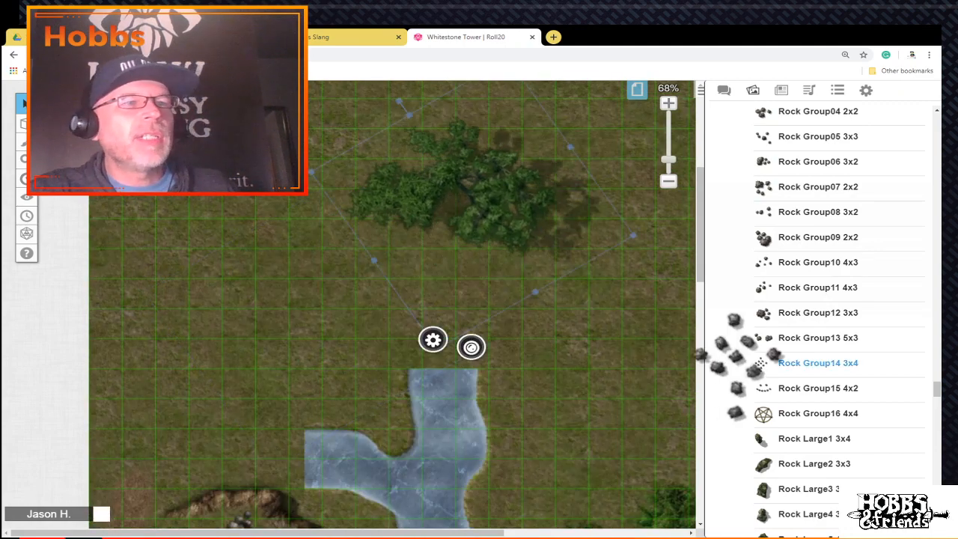
# Step: Survey the map from the river's north end to the southern edge, including the eastern woods and bridges
pyautogui.scroll(-6, 808, 363)
pyautogui.scroll(-5, 392, 304)
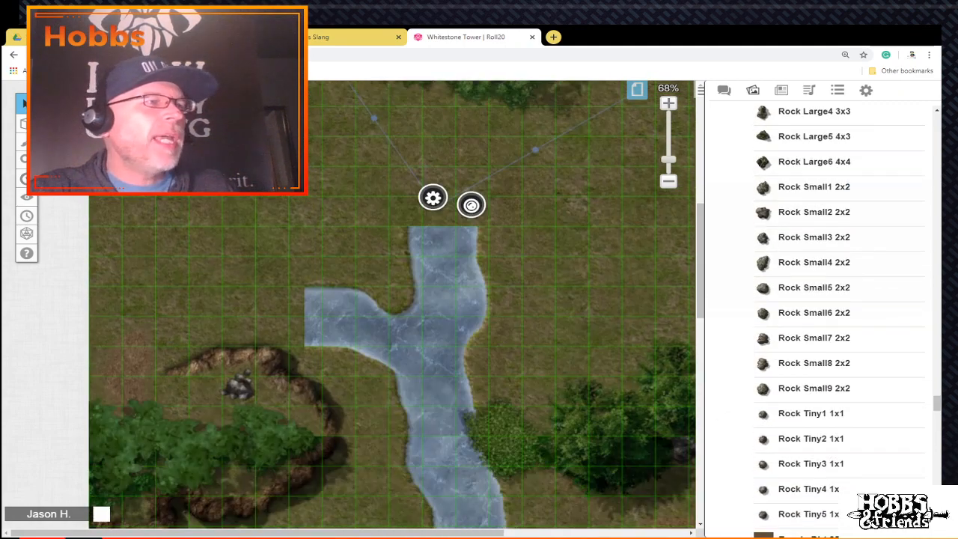
pyautogui.hscroll(8, 392, 305)
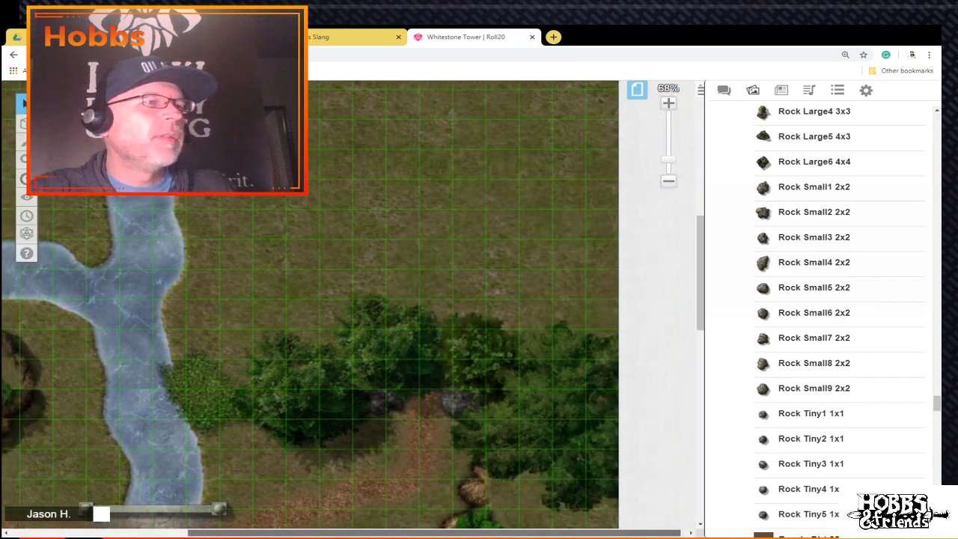
pyautogui.moveTo(434, 533); pyautogui.dragTo(319, 533)
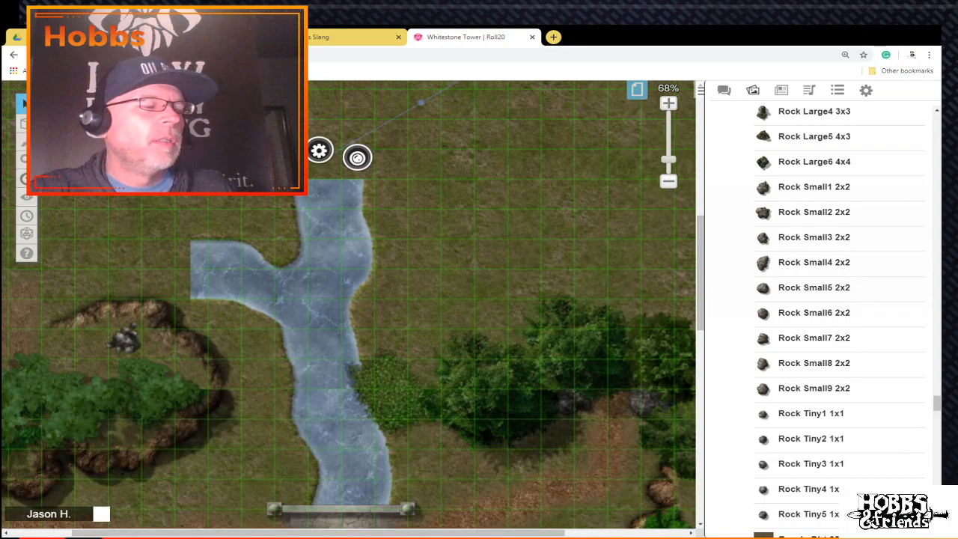
pyautogui.scroll(-3, 349, 306)
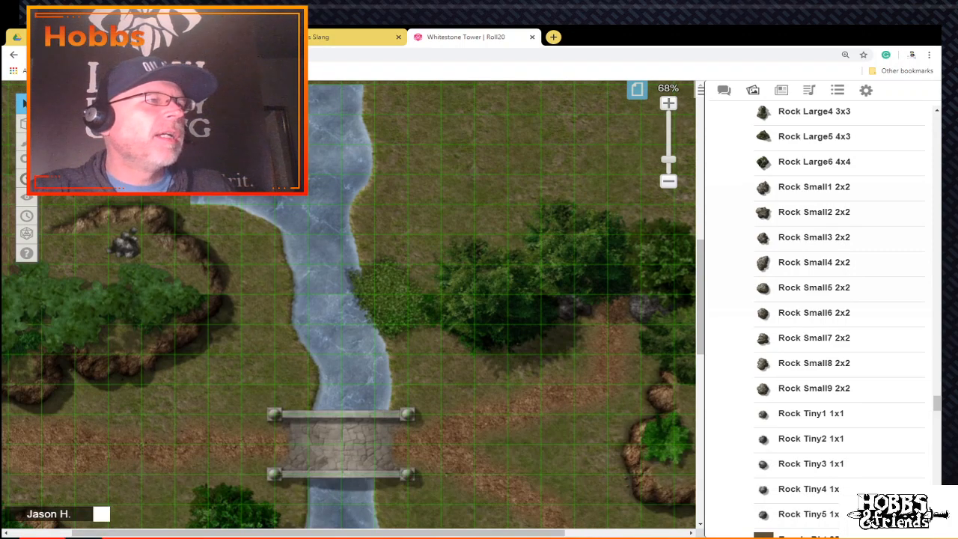
pyautogui.scroll(3, 353, 305)
pyautogui.scroll(-10, 353, 304)
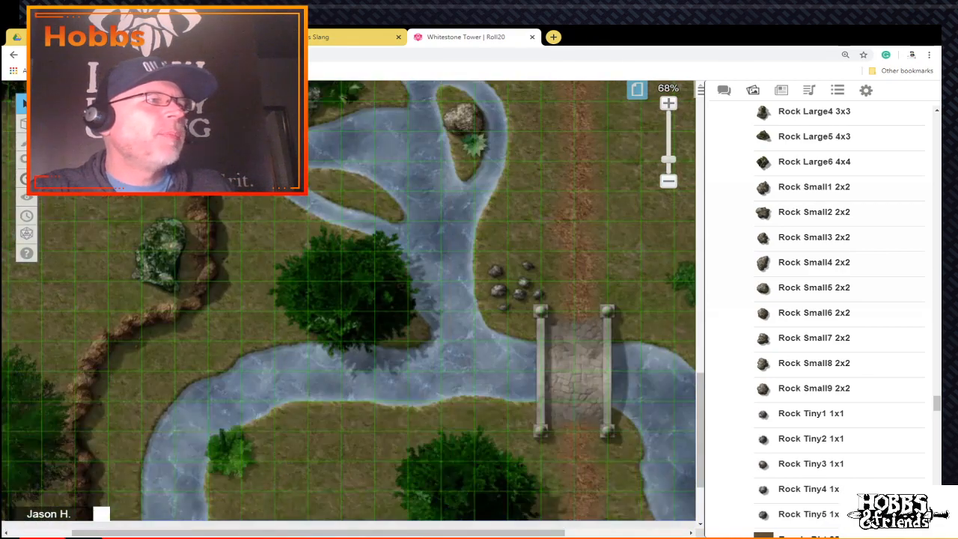
pyautogui.scroll(-3, 353, 304)
pyautogui.scroll(2, 354, 305)
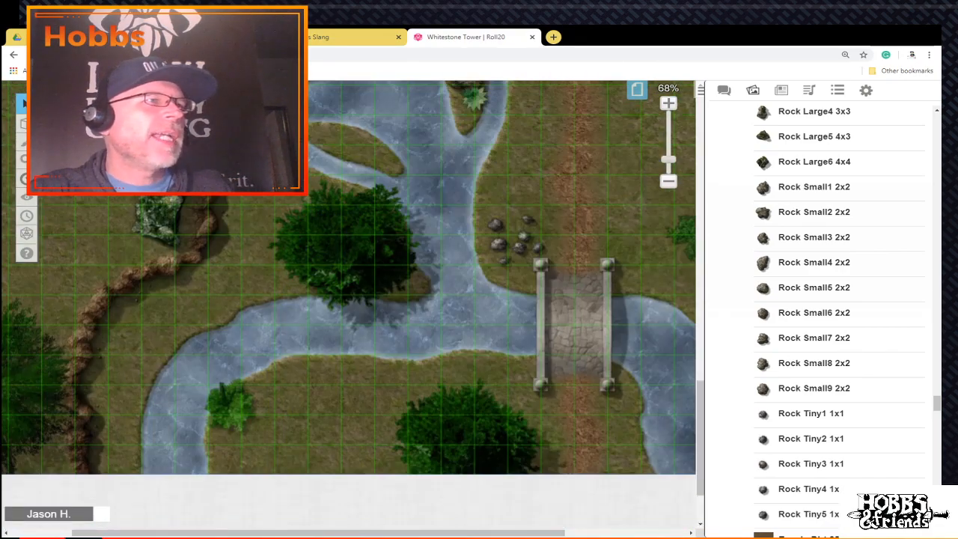
pyautogui.scroll(10, 354, 305)
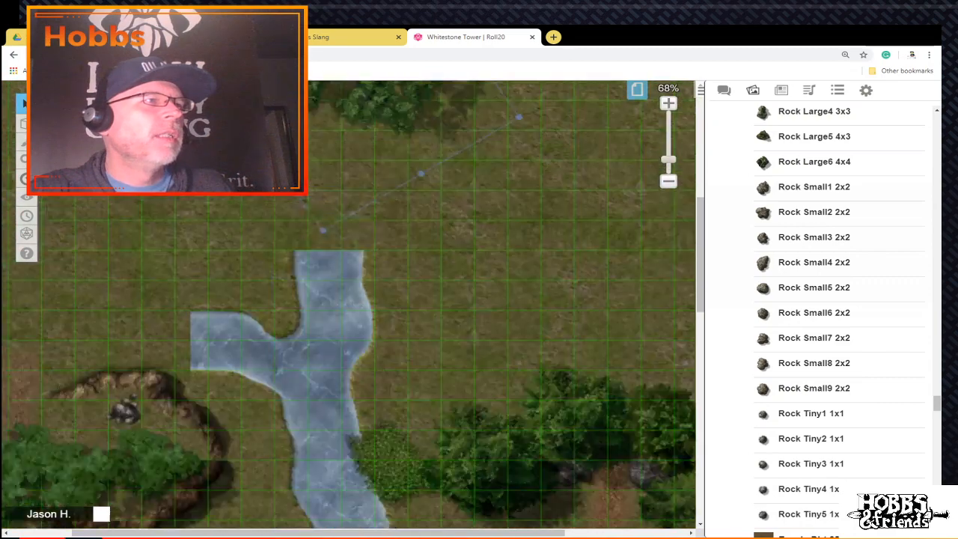
# Step: Look through the rock, terrain, tree and water art for a river section that can extend the stream
pyautogui.scroll(-10, 809, 299)
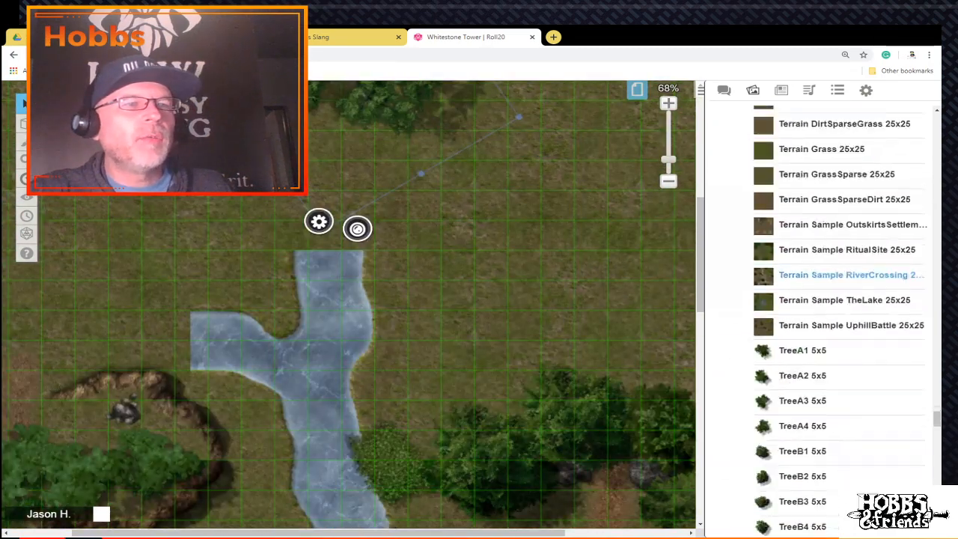
pyautogui.scroll(7, 839, 314)
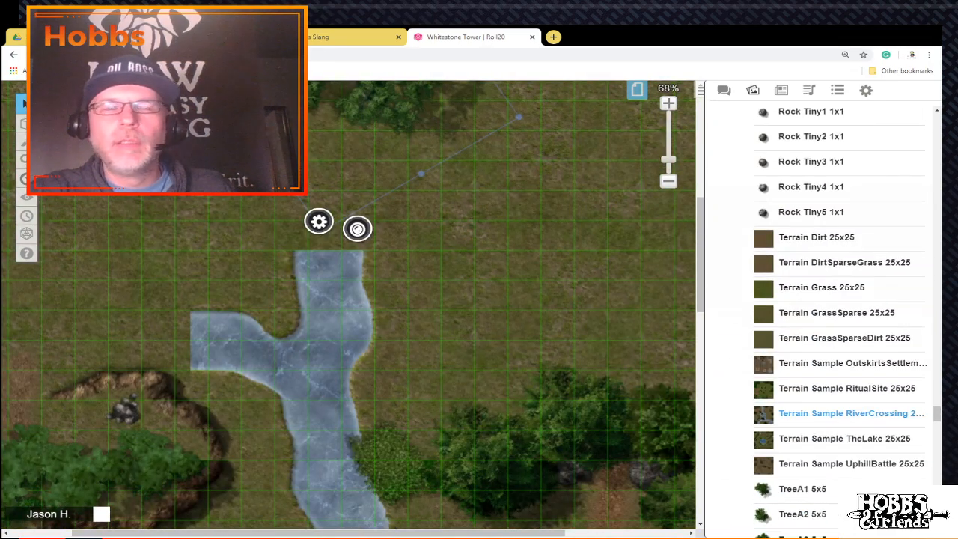
pyautogui.scroll(10, 838, 463)
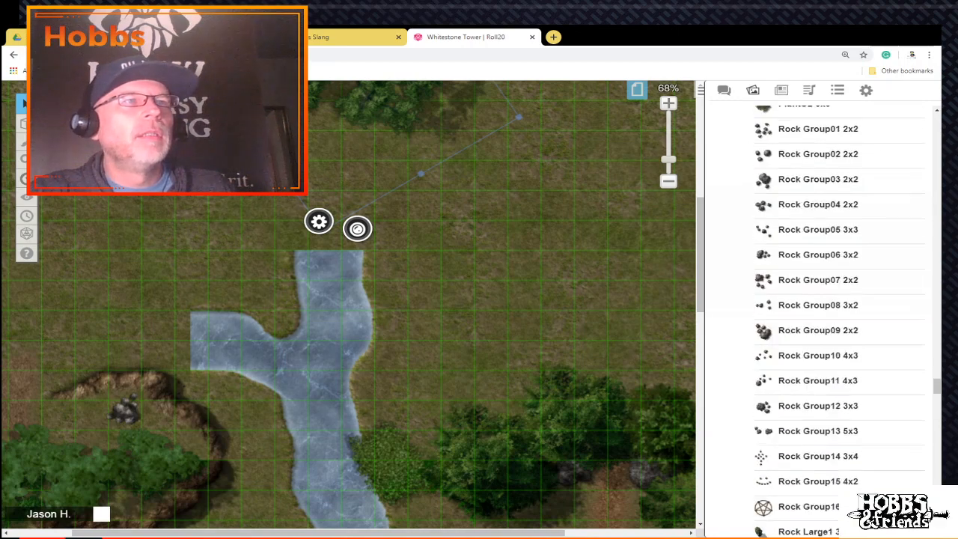
pyautogui.scroll(-15, 823, 449)
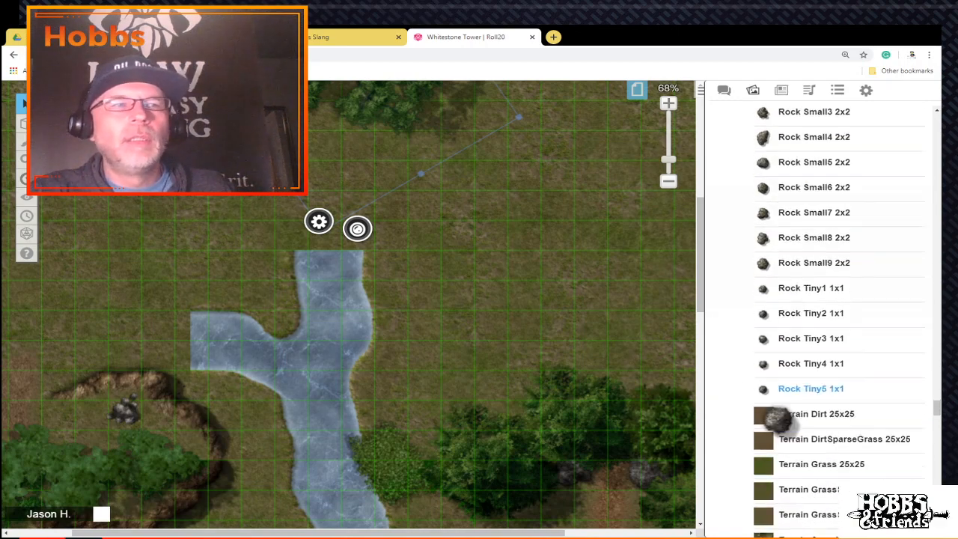
pyautogui.scroll(-5, 823, 315)
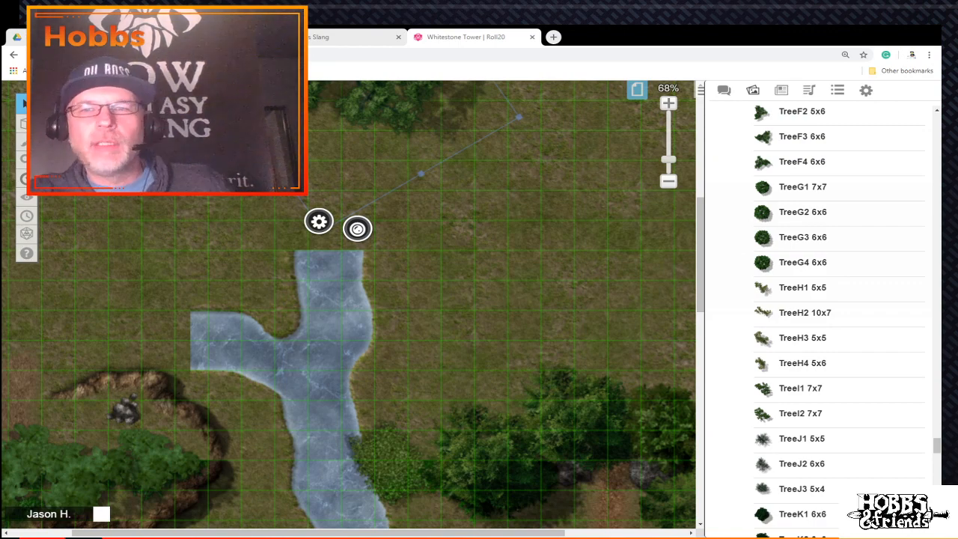
pyautogui.scroll(-15, 802, 227)
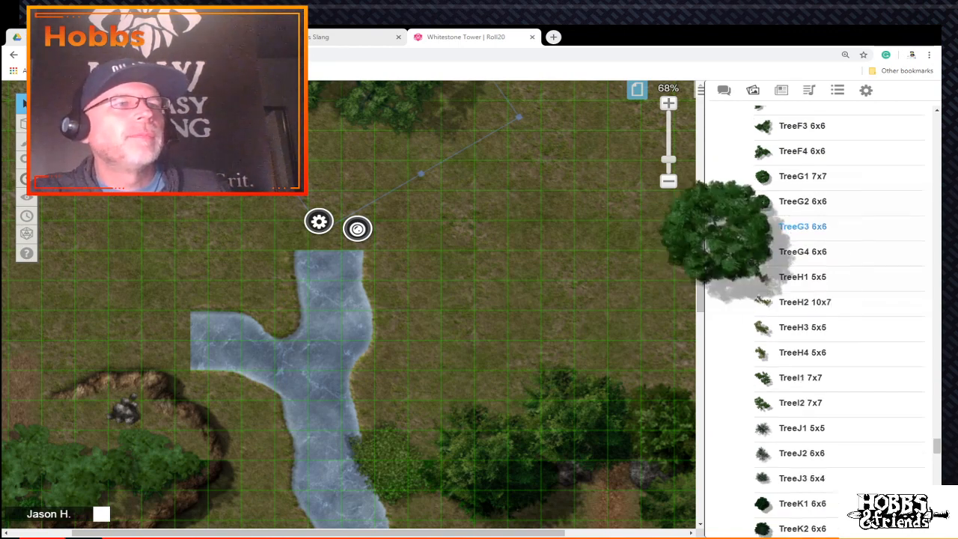
pyautogui.scroll(-5, 802, 240)
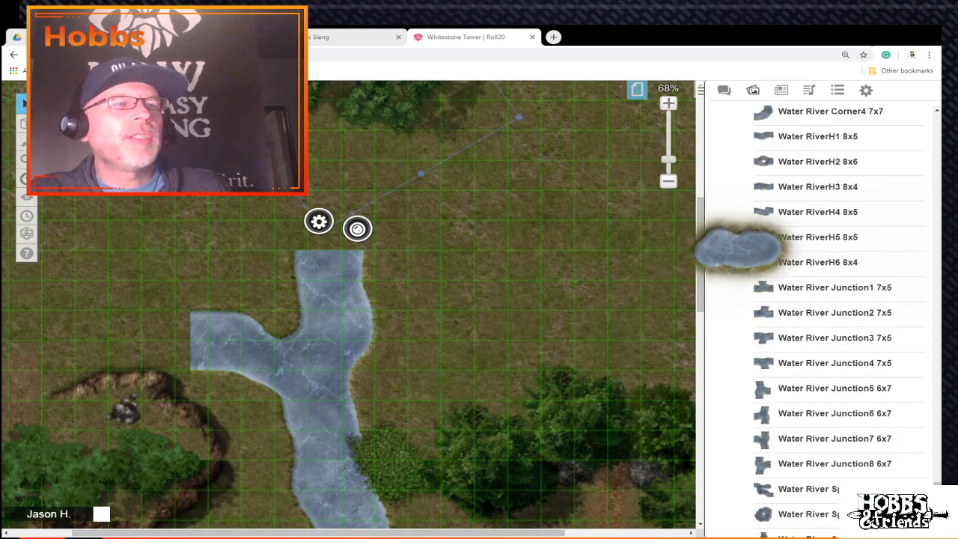
pyautogui.scroll(-5, 803, 239)
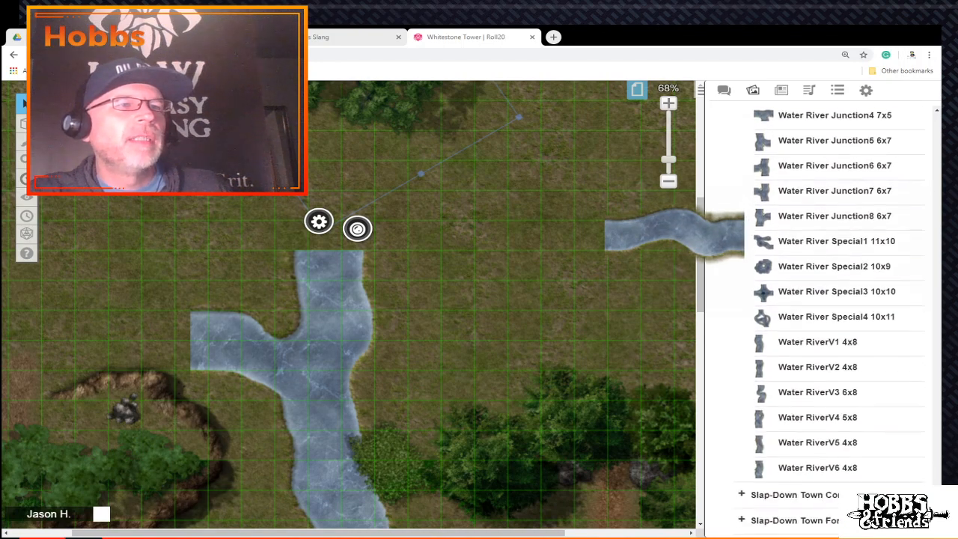
pyautogui.scroll(-2, 817, 200)
pyautogui.scroll(5, 818, 200)
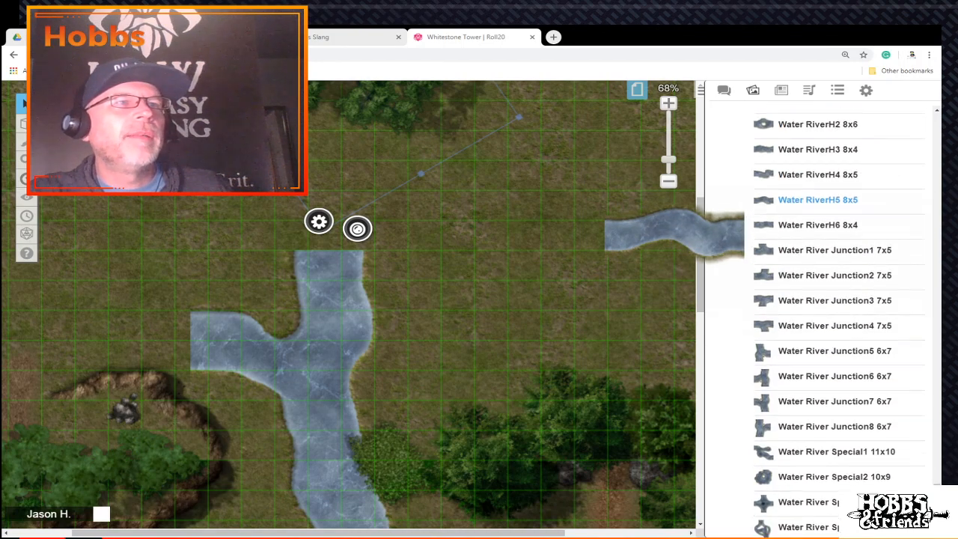
pyautogui.scroll(1, 817, 200)
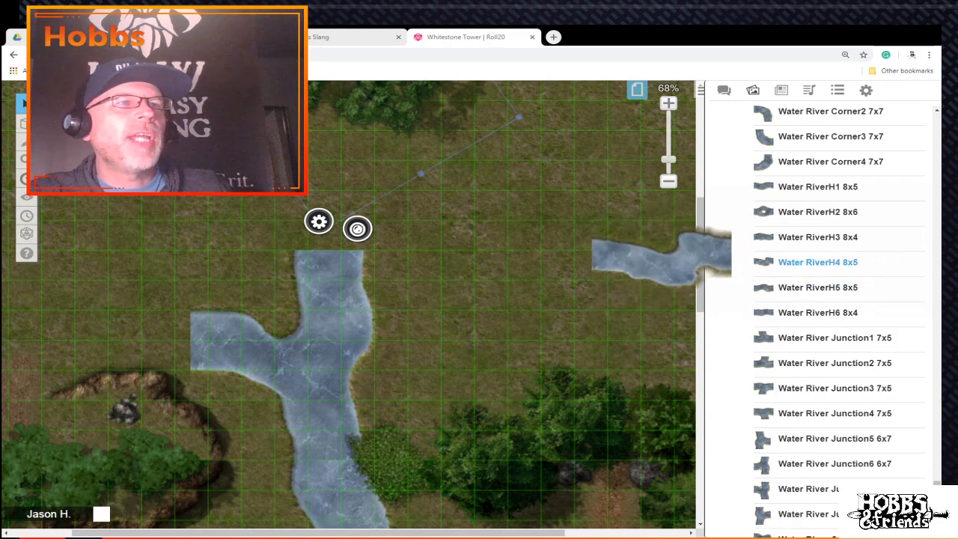
pyautogui.scroll(1, 818, 300)
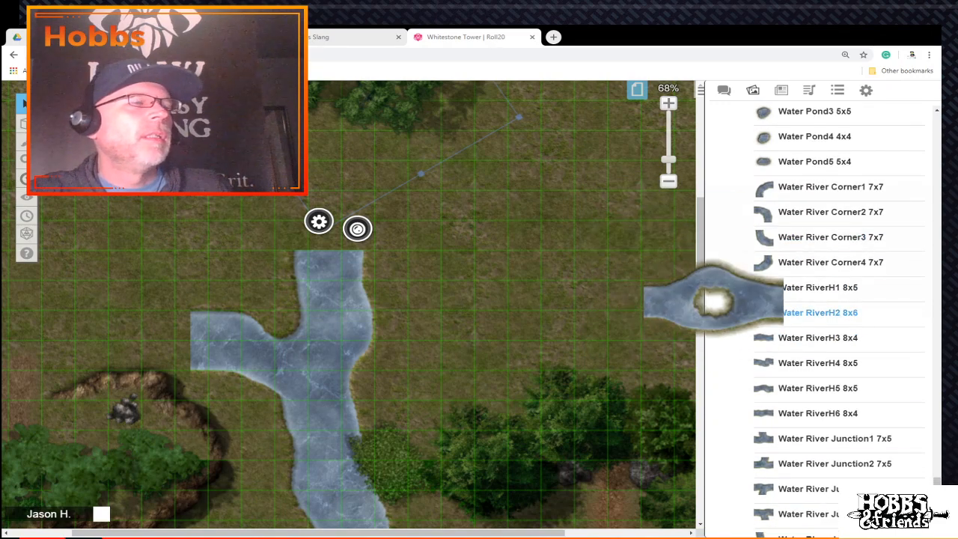
# Step: Place a Water River Corner3 piece northwest of the river junction and enlarge it to 7 by 7 squares
pyautogui.moveTo(817, 237); pyautogui.dragTo(128, 210)
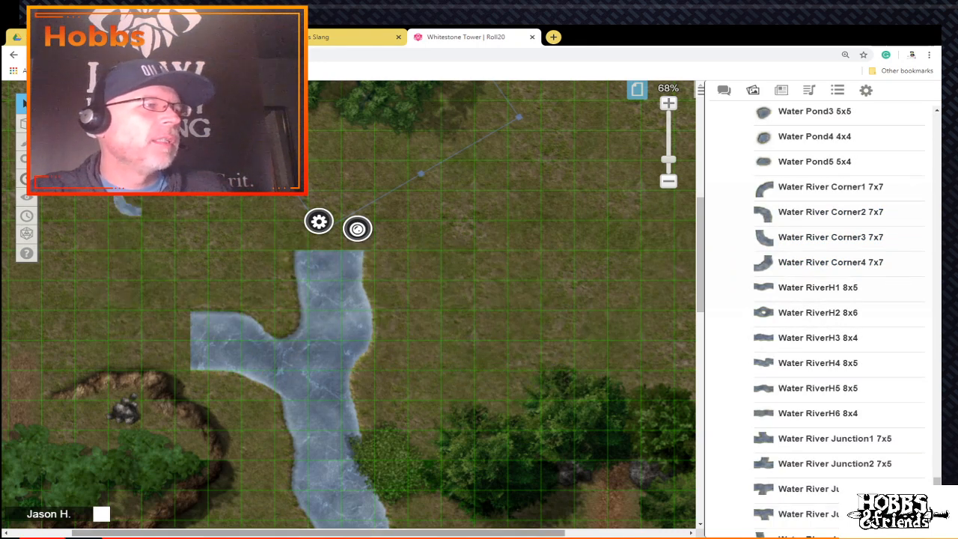
pyautogui.moveTo(225, 533); pyautogui.dragTo(163, 533)
pyautogui.click(241, 207)
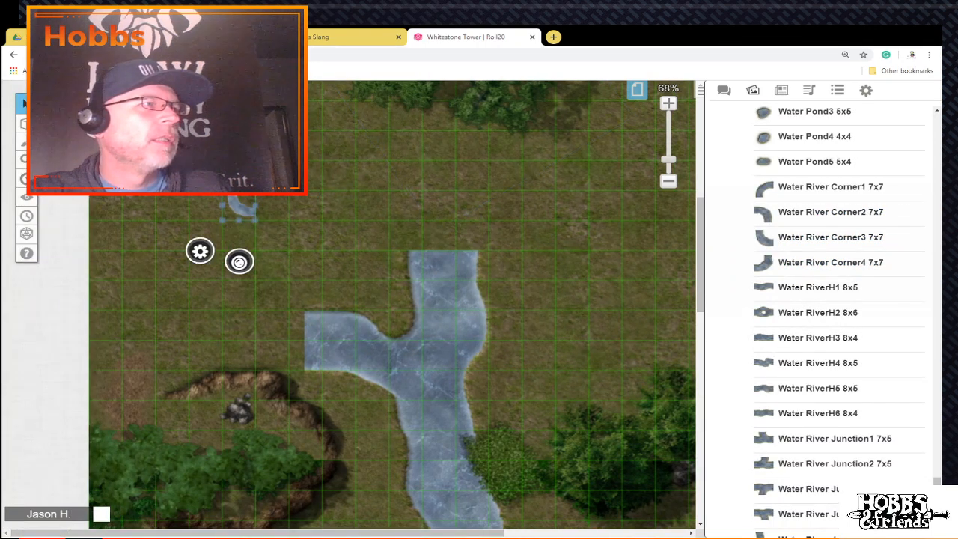
pyautogui.moveTo(221, 221); pyautogui.dragTo(121, 309)
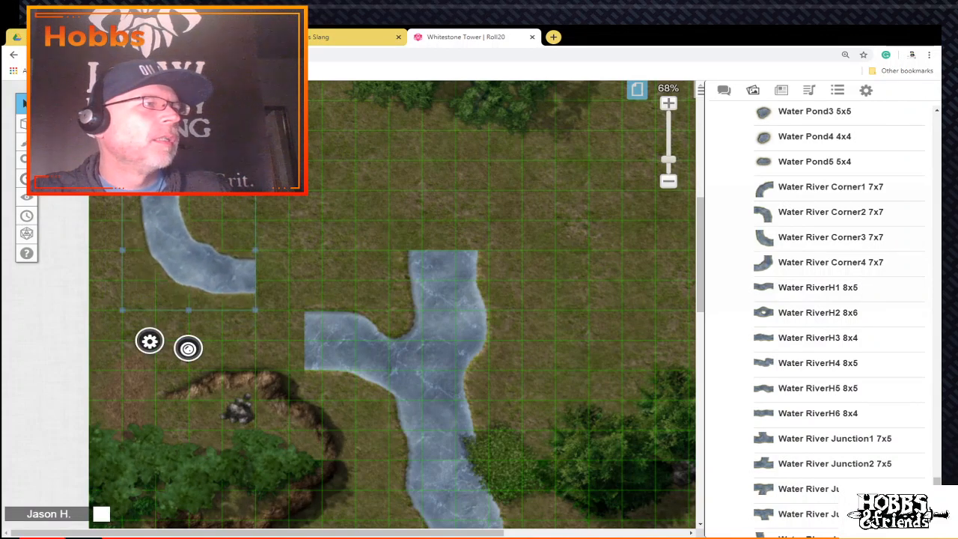
pyautogui.moveTo(256, 309); pyautogui.dragTo(356, 399)
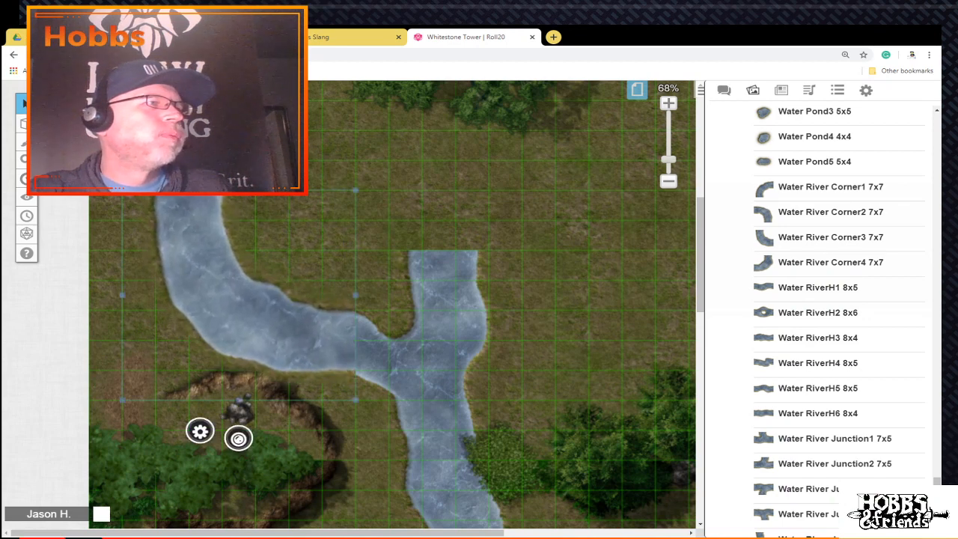
# Step: Shift the river corner one square west and nudge it until it joins the junction's west arm
pyautogui.moveTo(261, 321); pyautogui.dragTo(195, 322)
pyautogui.press('Right')
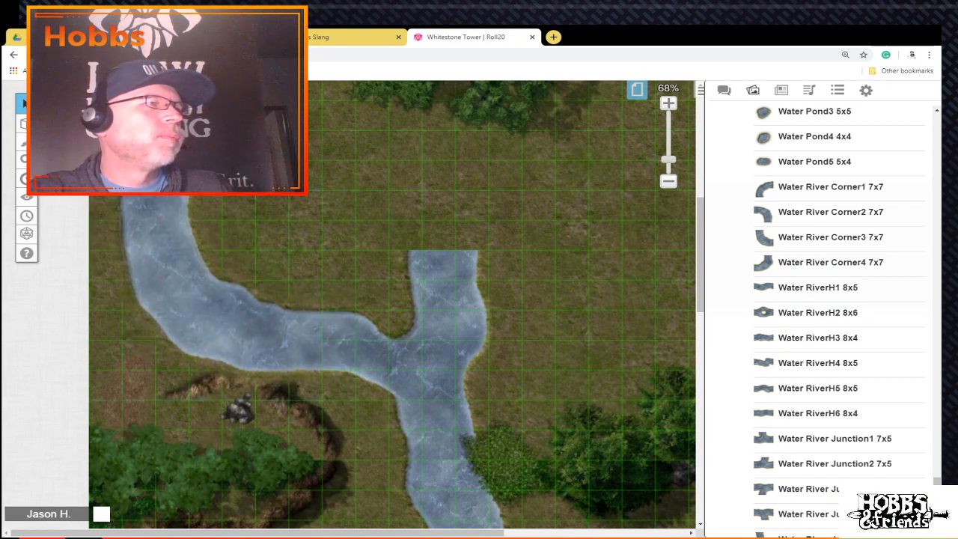
pyautogui.press('Left')
pyautogui.press('Right')
pyautogui.press('Escape')
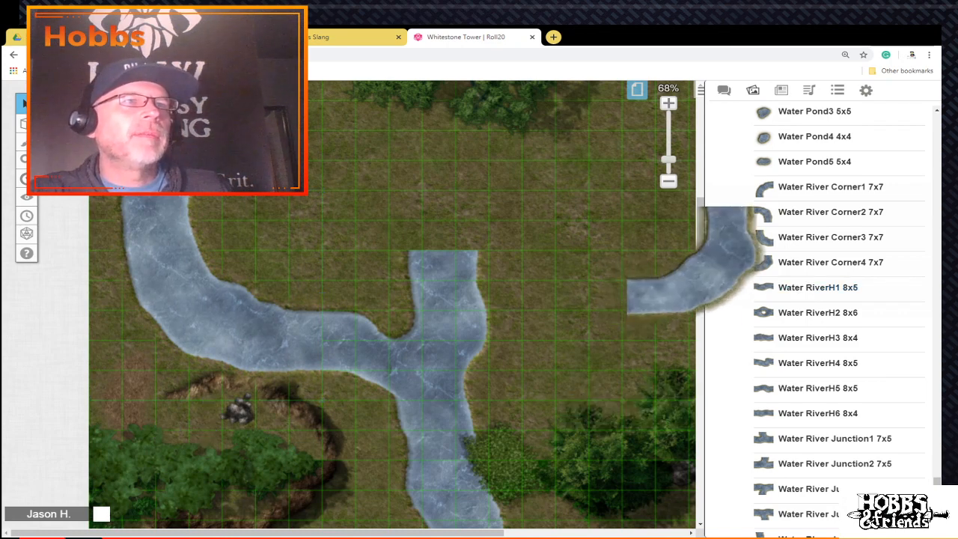
# Step: Place a Water River Corner2 piece, enlarge it to 7 by 7 squares and join it to the first corner's north end
pyautogui.scroll(1, 823, 300)
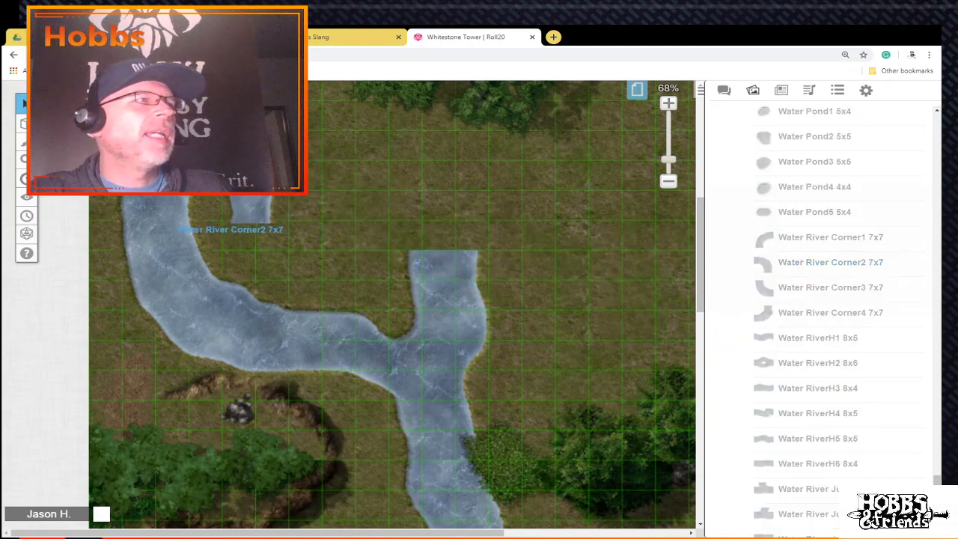
pyautogui.scroll(2, 392, 315)
pyautogui.click(205, 214)
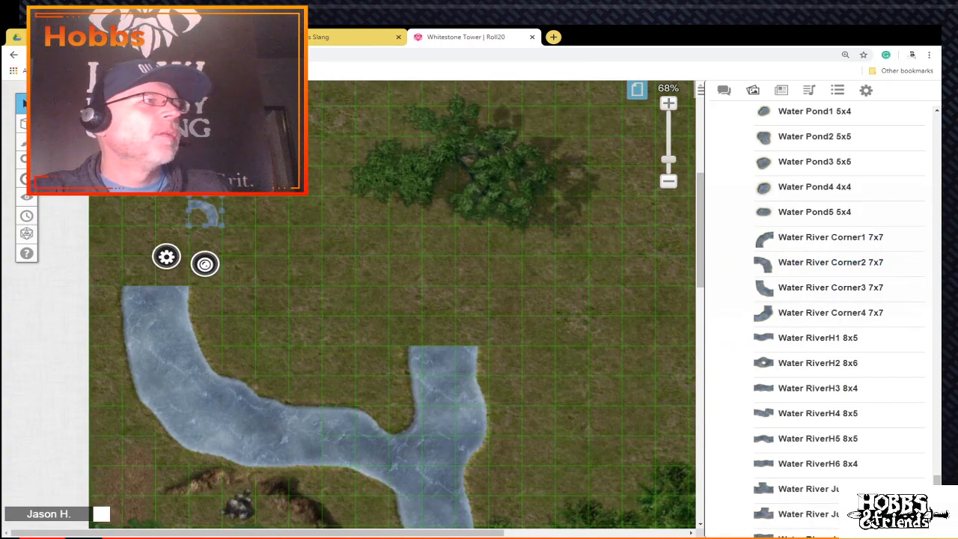
pyautogui.moveTo(223, 226); pyautogui.dragTo(388, 374)
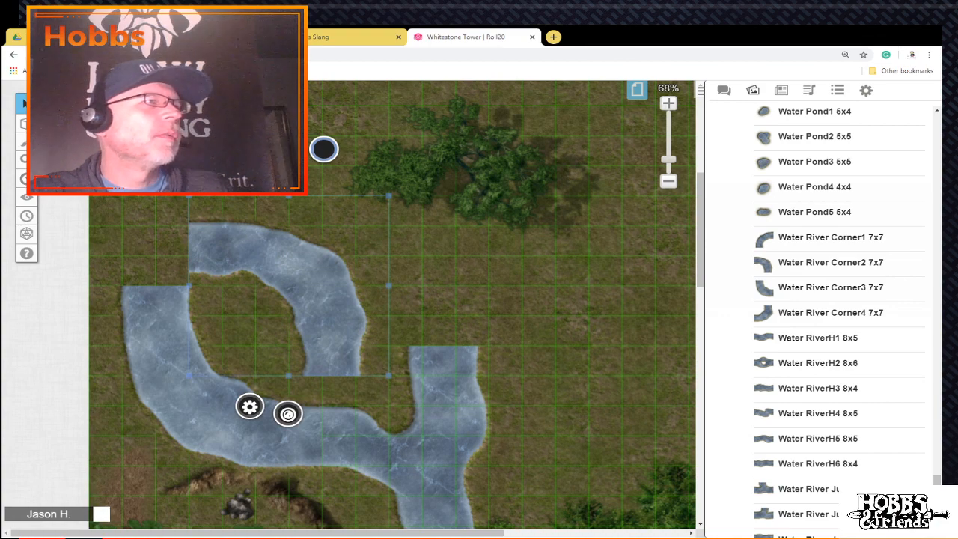
pyautogui.moveTo(189, 196); pyautogui.dragTo(155, 166)
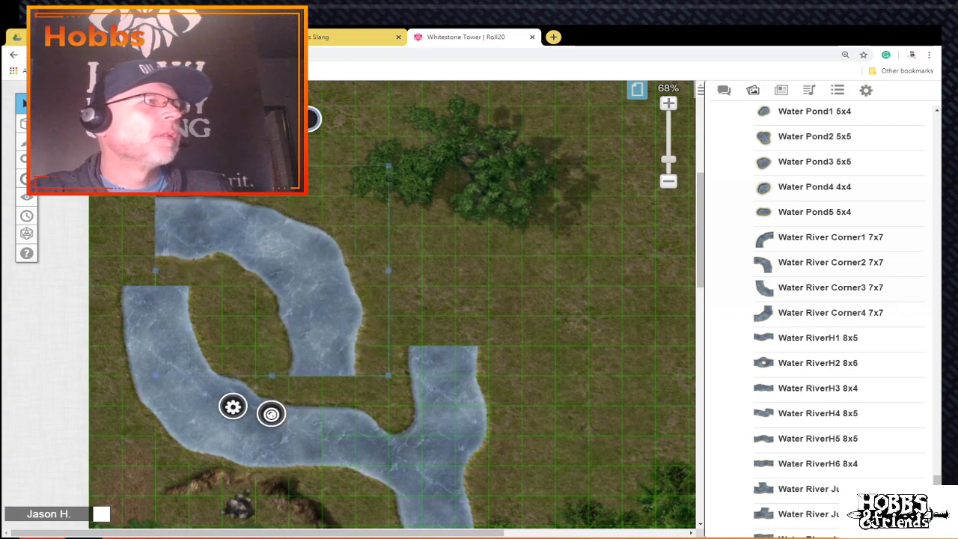
pyautogui.moveTo(254, 232); pyautogui.dragTo(87, 145)
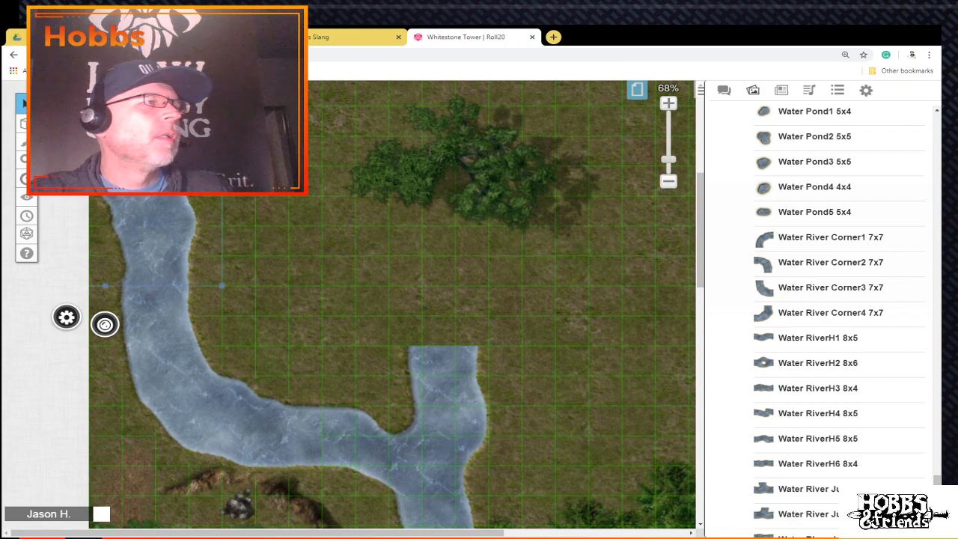
pyautogui.scroll(-5, 393, 304)
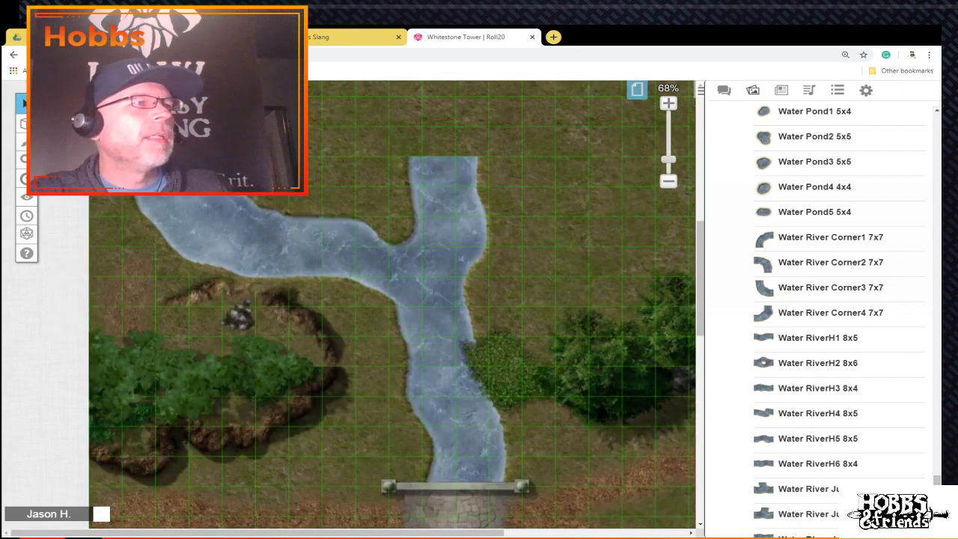
pyautogui.scroll(4, 392, 305)
pyautogui.scroll(-3, 392, 304)
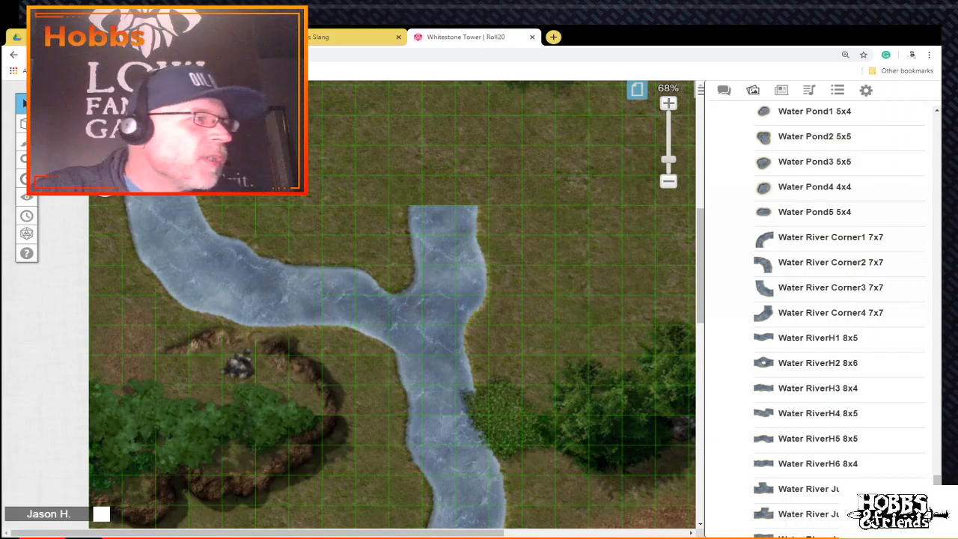
# Step: Place a Water RiverV5 piece north of the river junction and enlarge it to 4 by 8 squares
pyautogui.scroll(5, 415, 311)
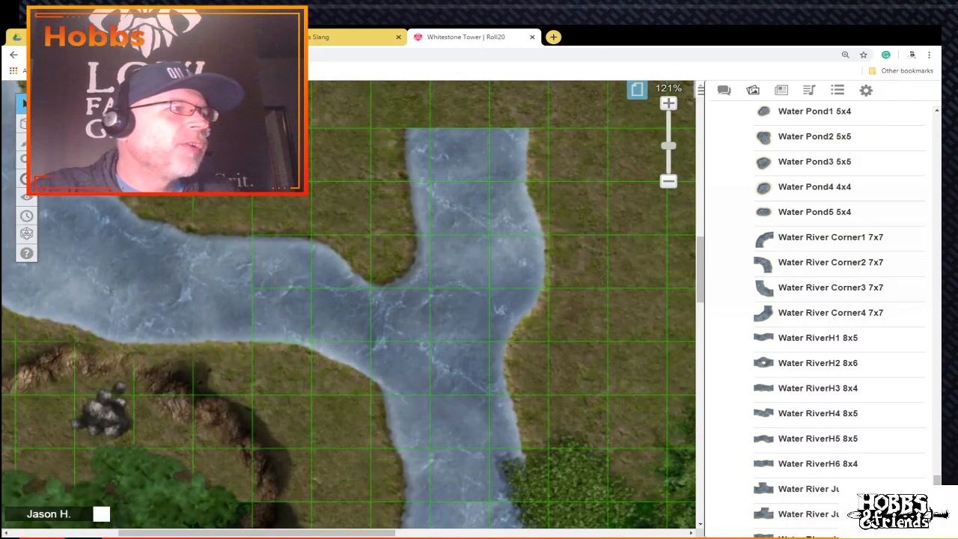
pyautogui.moveTo(257, 533); pyautogui.dragTo(190, 533)
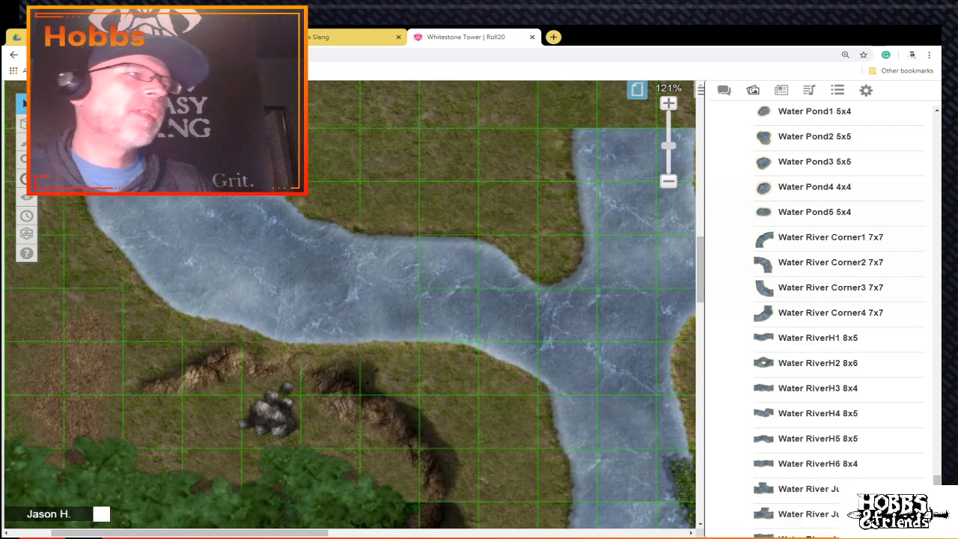
pyautogui.scroll(-13, 350, 304)
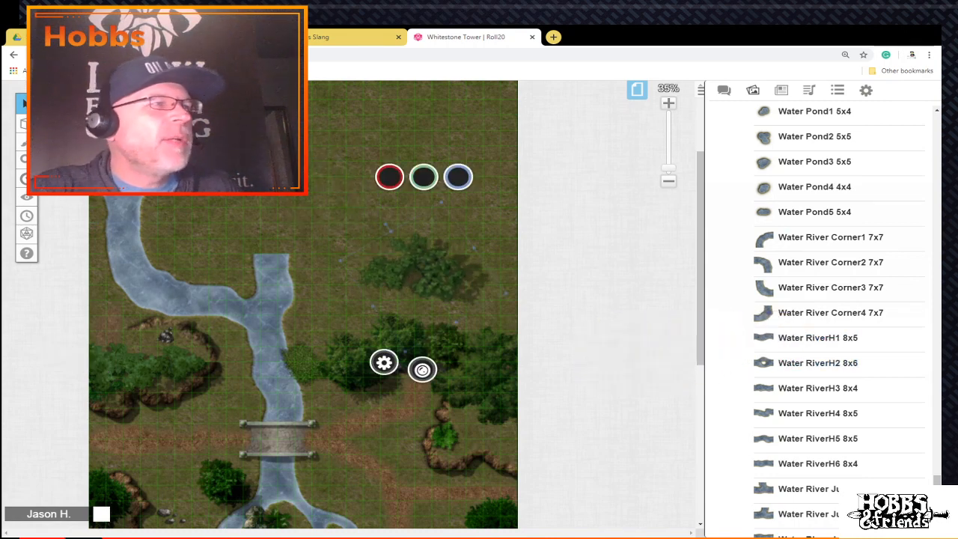
pyautogui.scroll(-1, 303, 306)
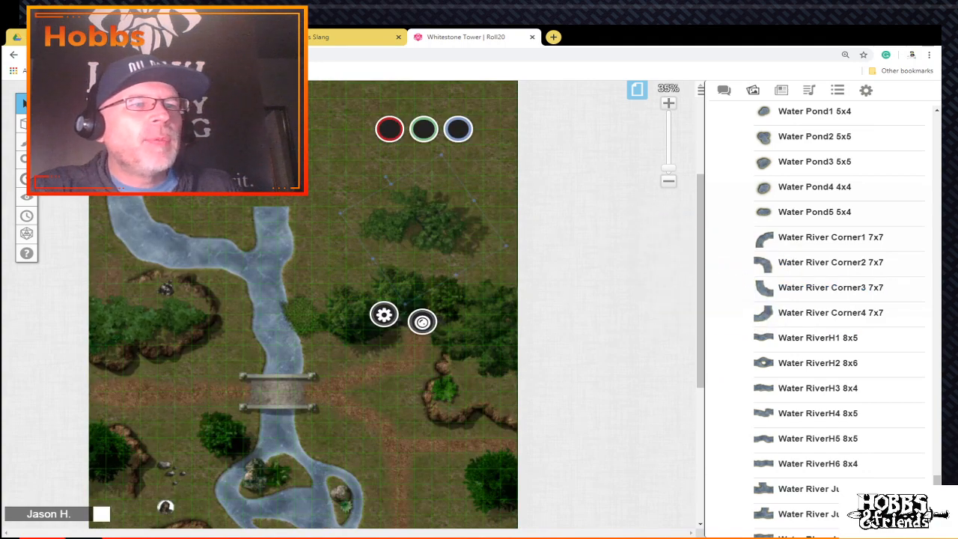
pyautogui.scroll(5, 303, 305)
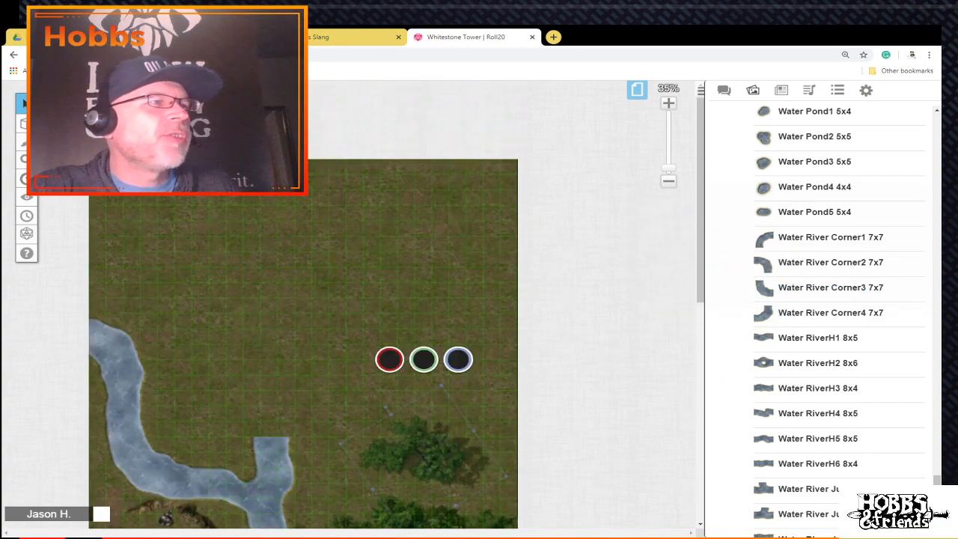
pyautogui.moveTo(830, 263)
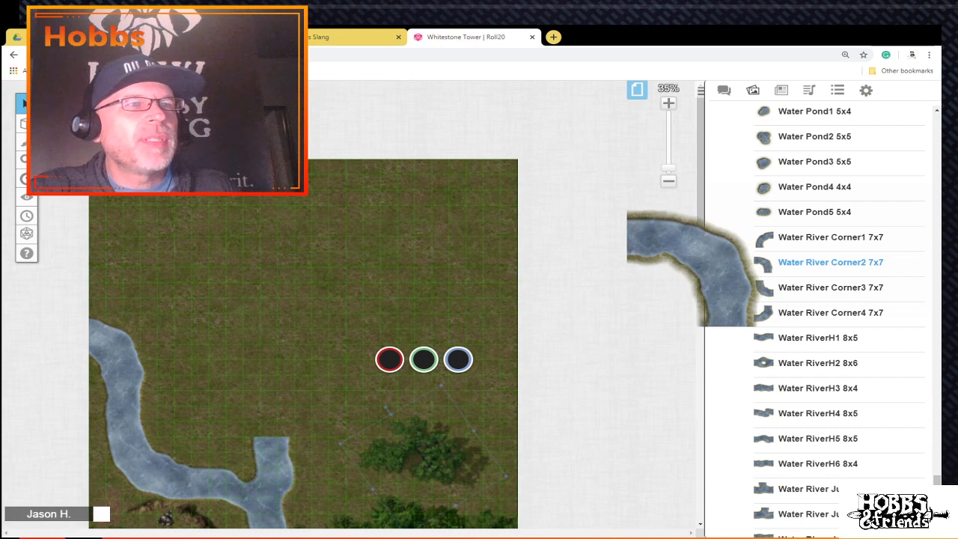
pyautogui.scroll(-5, 829, 258)
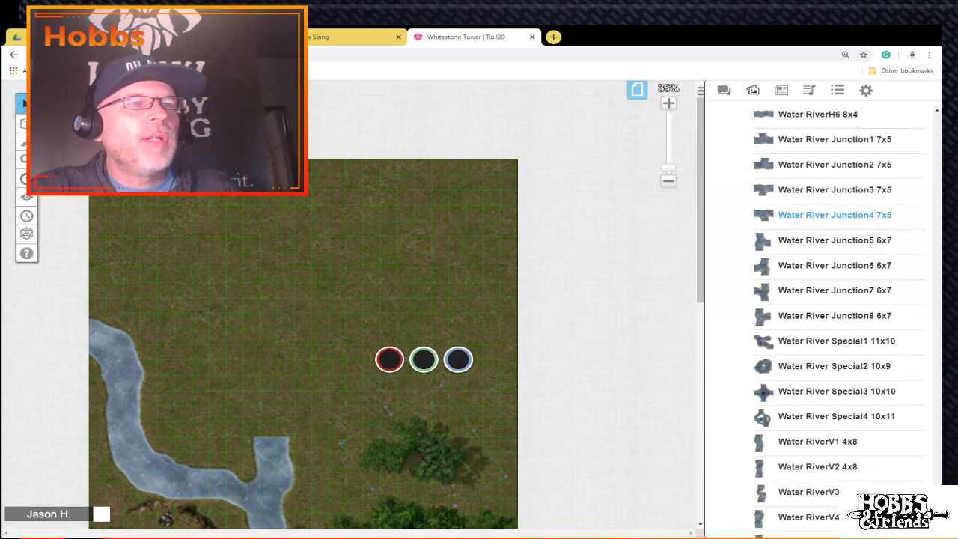
pyautogui.scroll(-1, 830, 258)
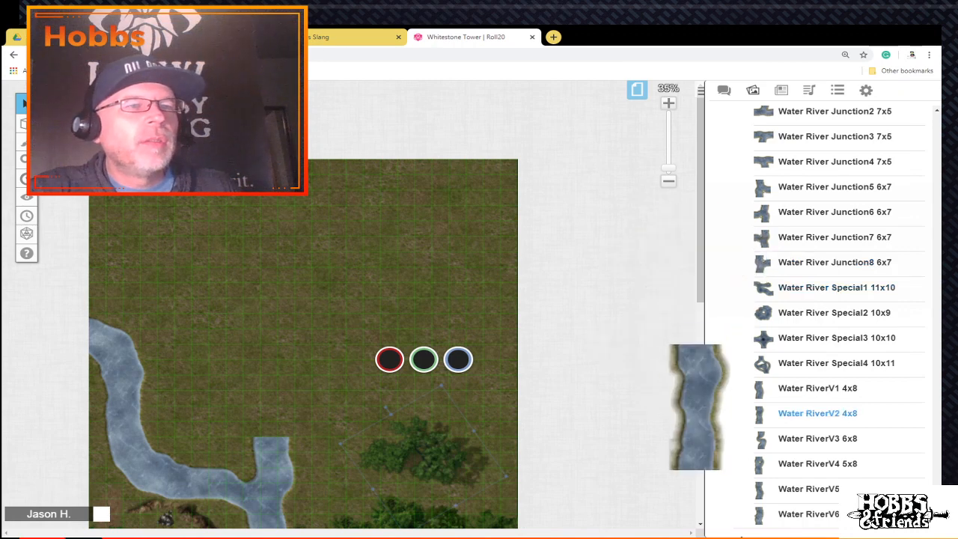
pyautogui.moveTo(808, 488); pyautogui.dragTo(281, 353)
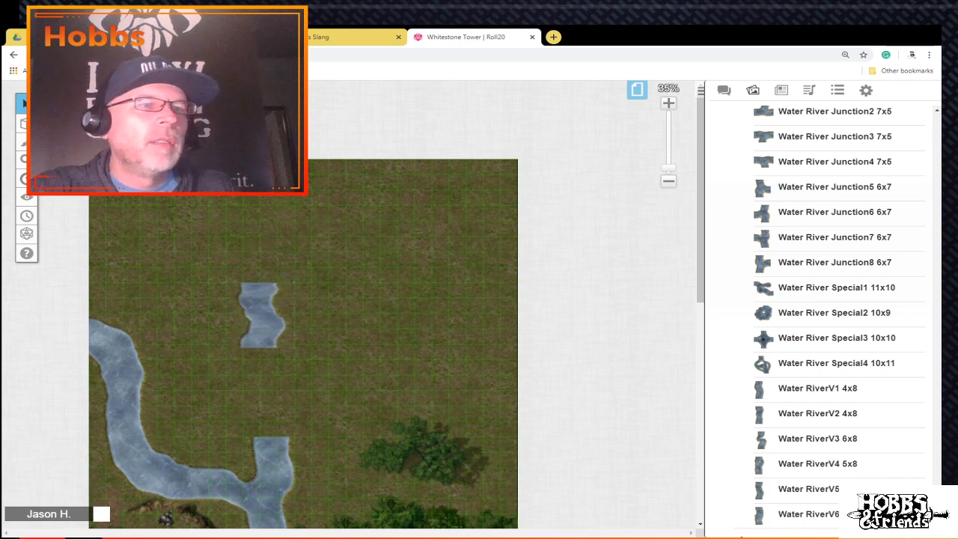
pyautogui.click(262, 315)
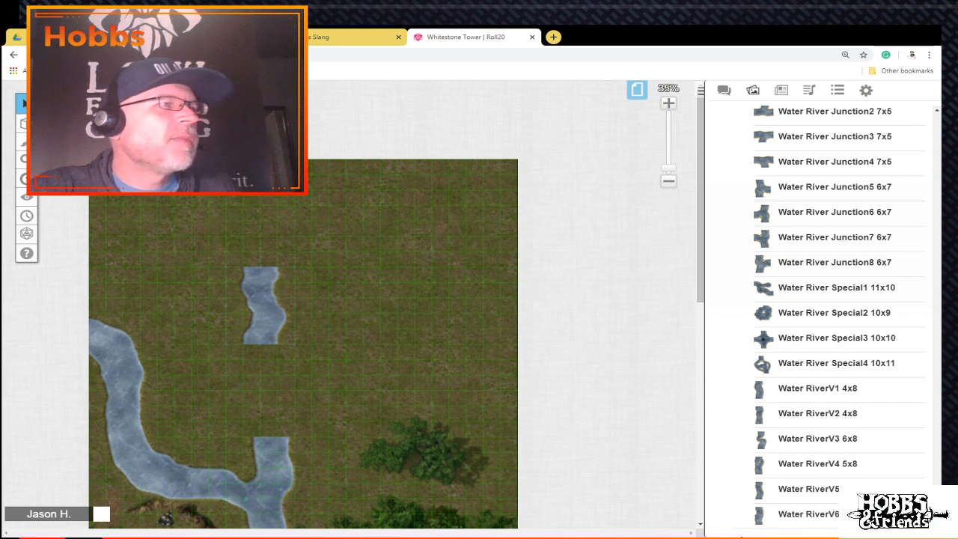
pyautogui.moveTo(261, 266); pyautogui.dragTo(261, 220)
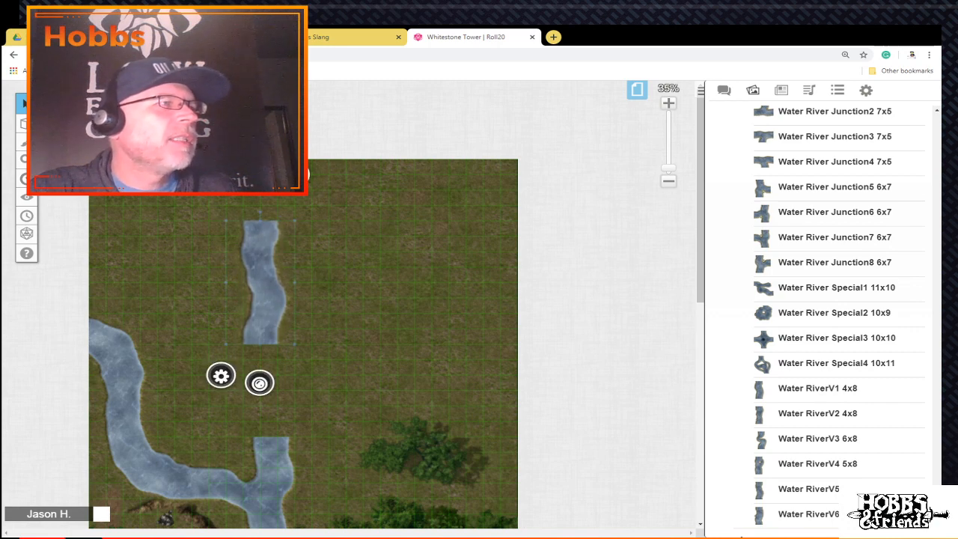
# Step: Move the vertical river piece onto the junction's north arm, line up its banks and widen it slightly to match
pyautogui.moveTo(261, 283); pyautogui.dragTo(262, 376)
pyautogui.press('Right')
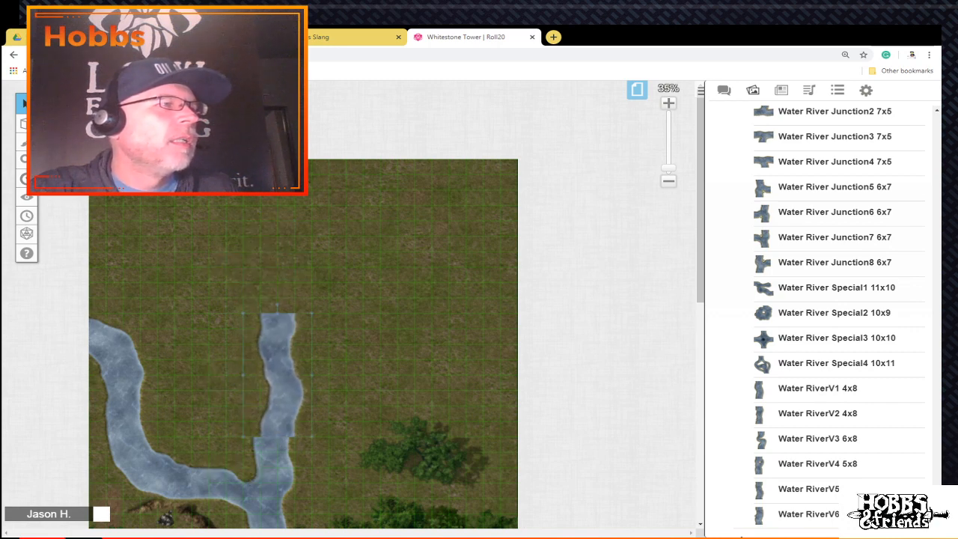
pyautogui.press('Left')
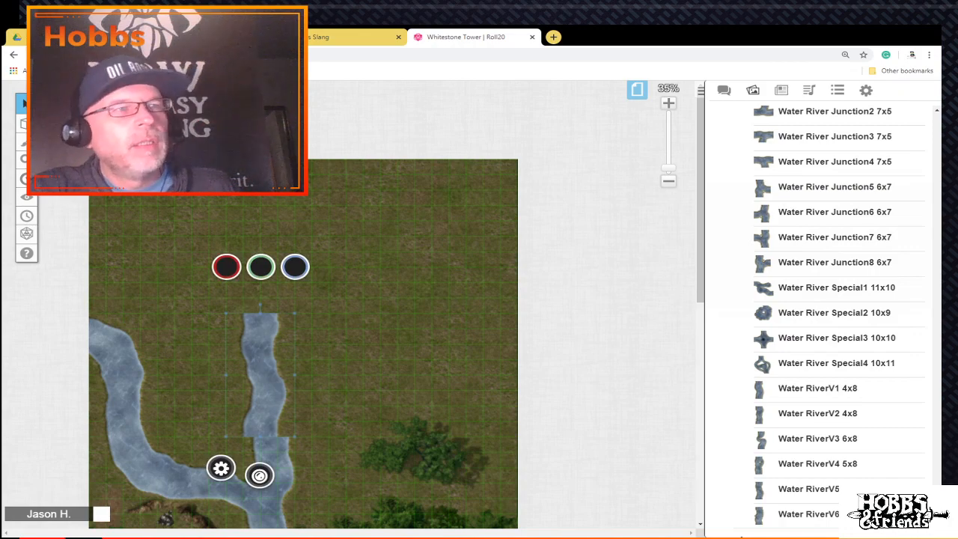
pyautogui.scroll(8, 437, 471)
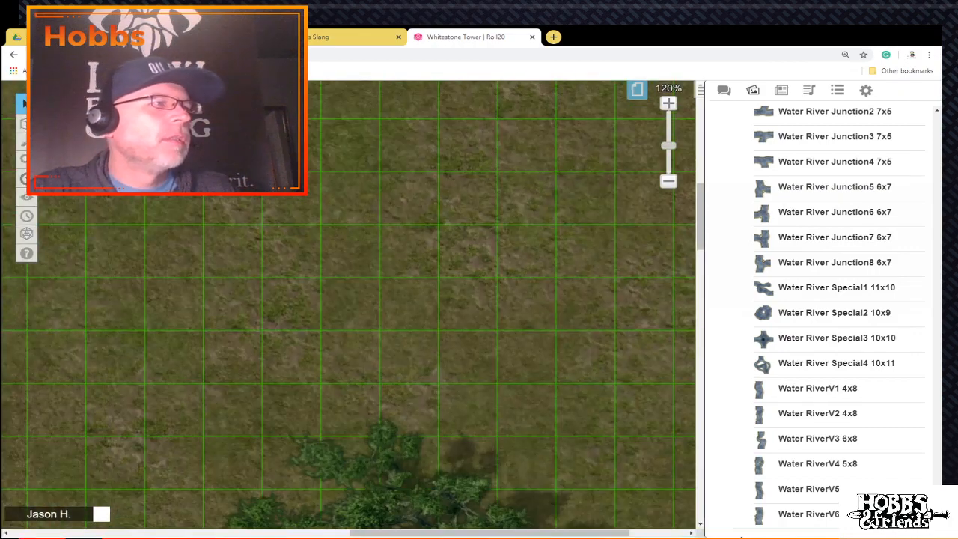
pyautogui.moveTo(449, 533); pyautogui.dragTo(306, 532)
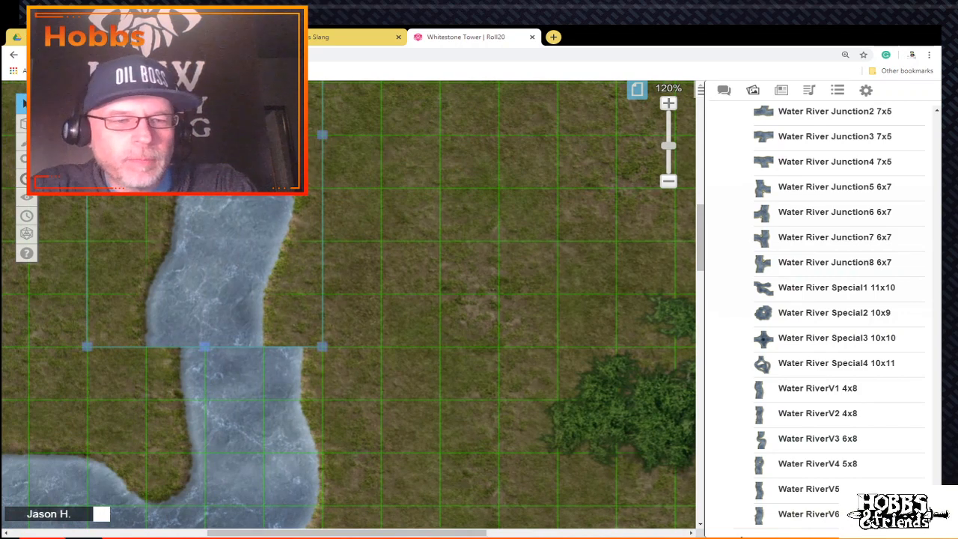
pyautogui.moveTo(211, 284); pyautogui.dragTo(248, 284)
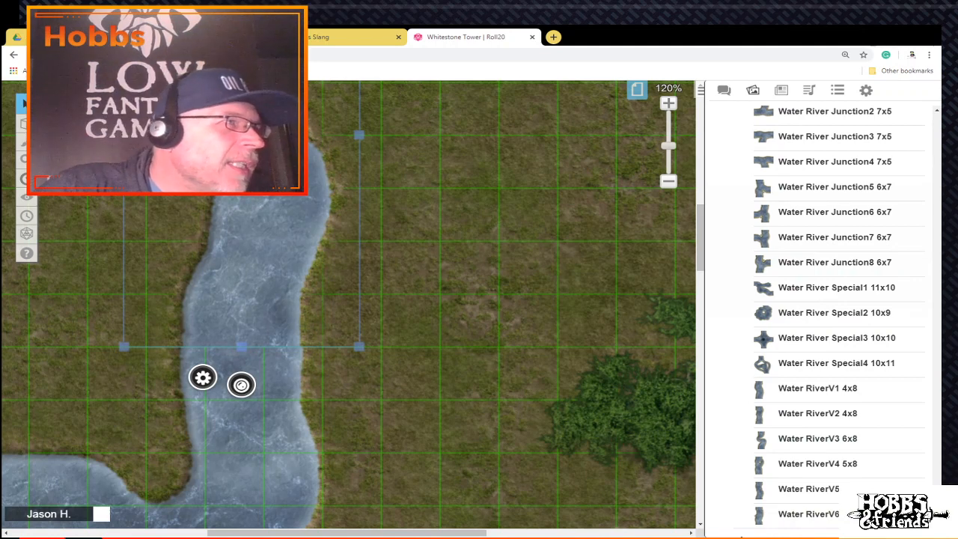
pyautogui.moveTo(359, 135); pyautogui.dragTo(360, 135)
pyautogui.moveTo(317, 161); pyautogui.dragTo(313, 160)
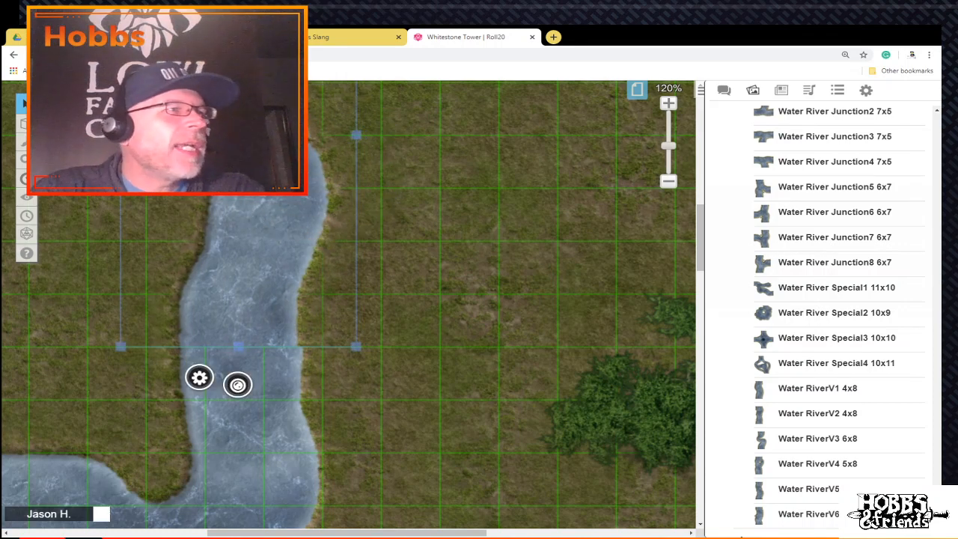
pyautogui.moveTo(356, 135); pyautogui.dragTo(362, 135)
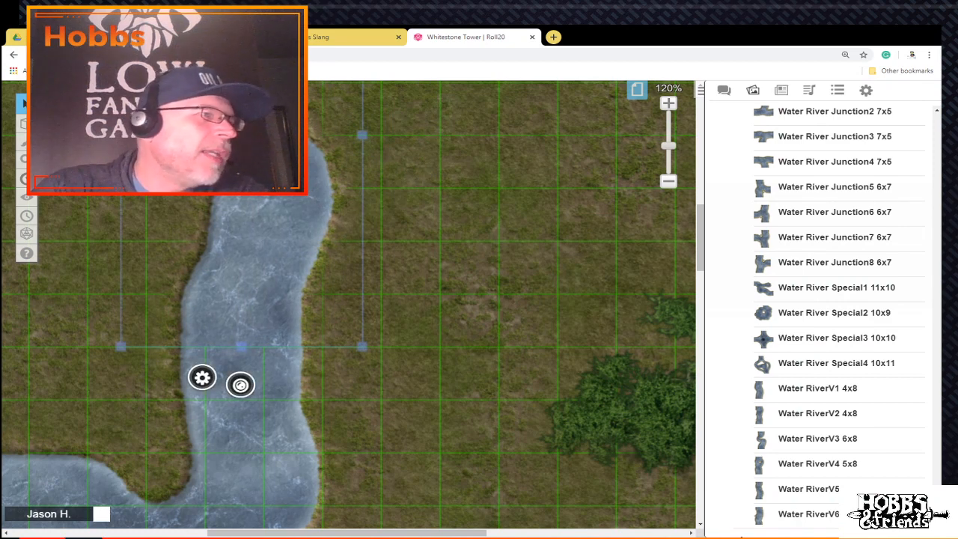
pyautogui.press('Escape')
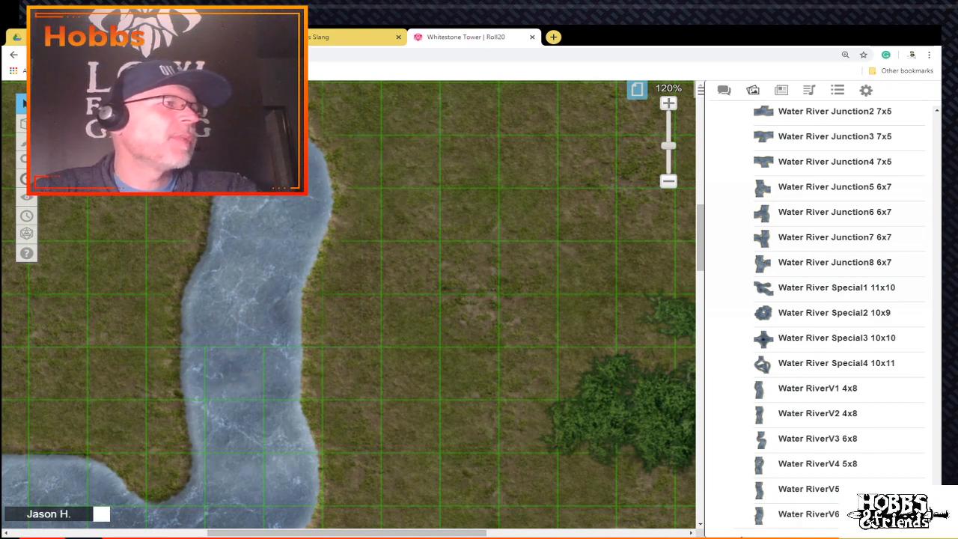
# Step: Send the river piece joined to the junction's north arm to the Map Layer
pyautogui.rightClick(272, 92)
pyautogui.moveTo(300, 230)
pyautogui.click(373, 218)
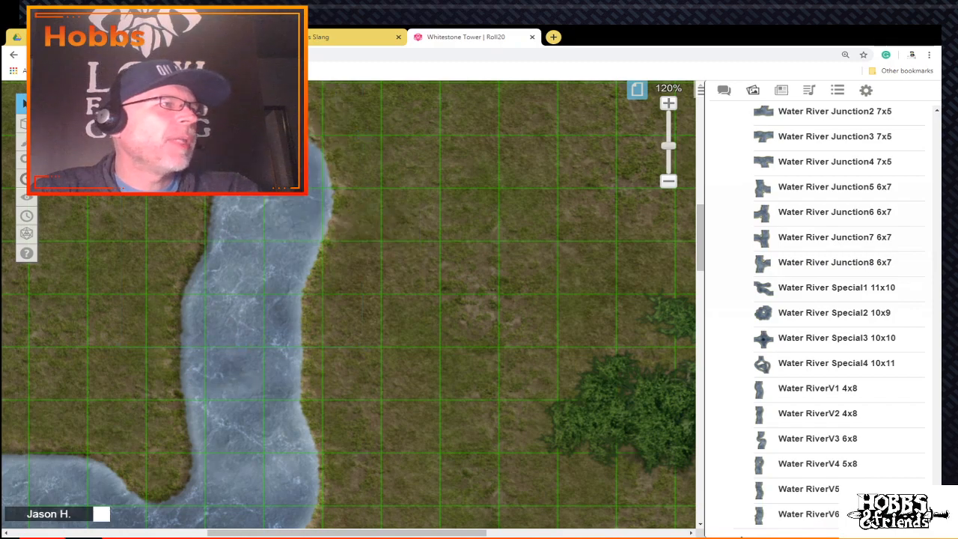
# Step: Place a Water RiverV4 piece near the river's north end and enlarge it to 5 by 8 squares
pyautogui.scroll(13, 349, 299)
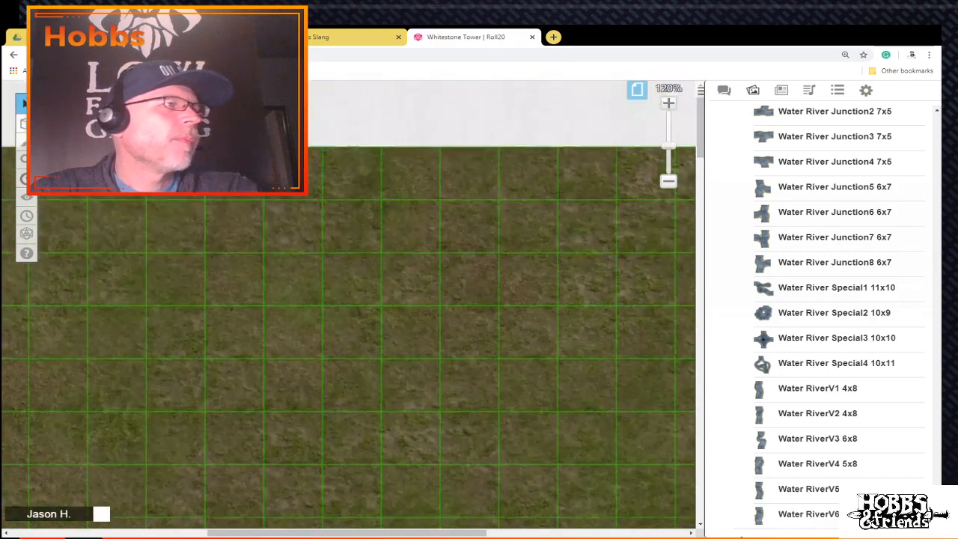
pyautogui.scroll(-6, 349, 299)
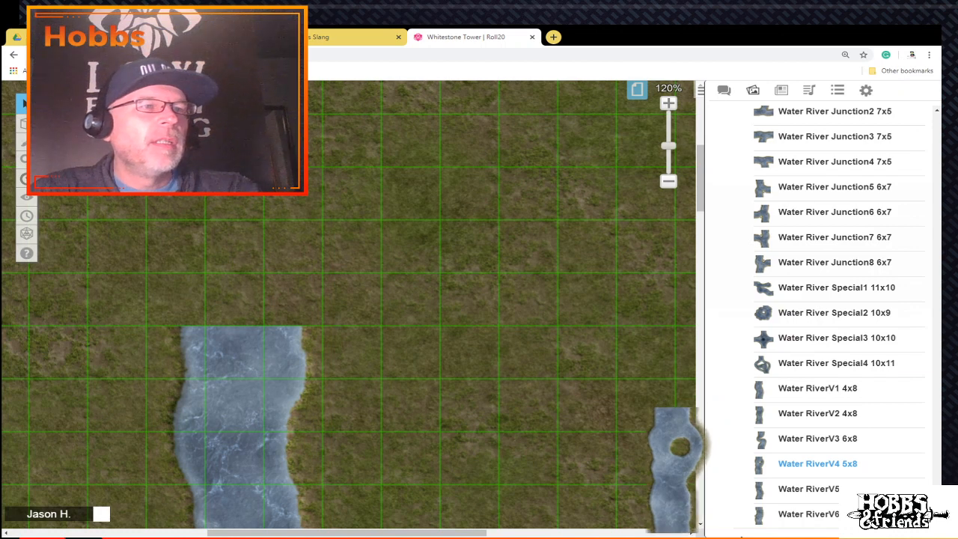
pyautogui.moveTo(814, 466); pyautogui.dragTo(373, 252)
pyautogui.click(350, 195)
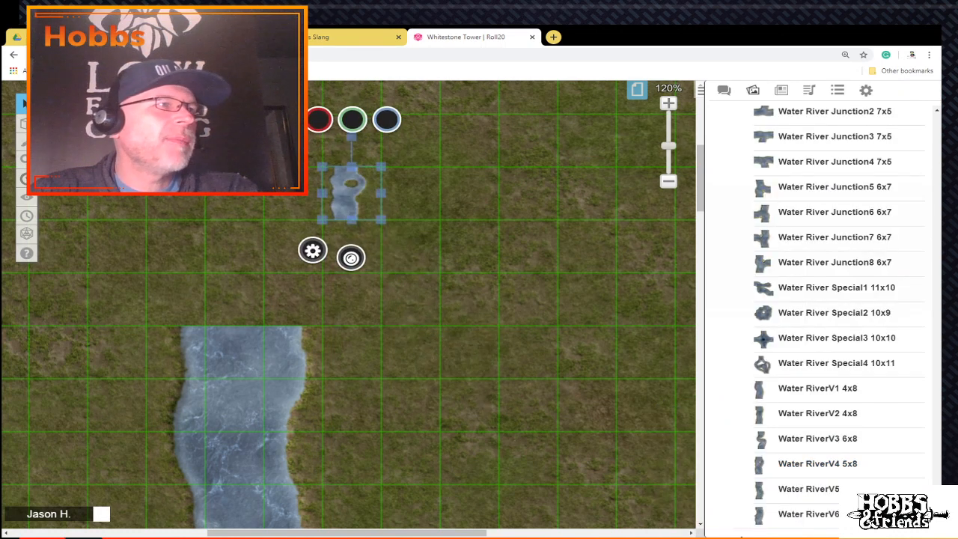
pyautogui.moveTo(322, 220); pyautogui.dragTo(87, 431)
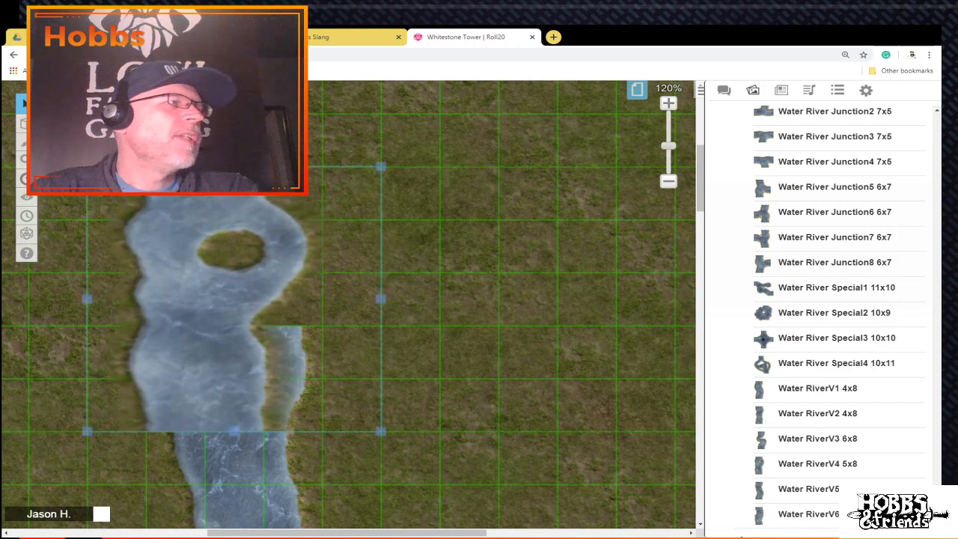
pyautogui.scroll(2, 348, 304)
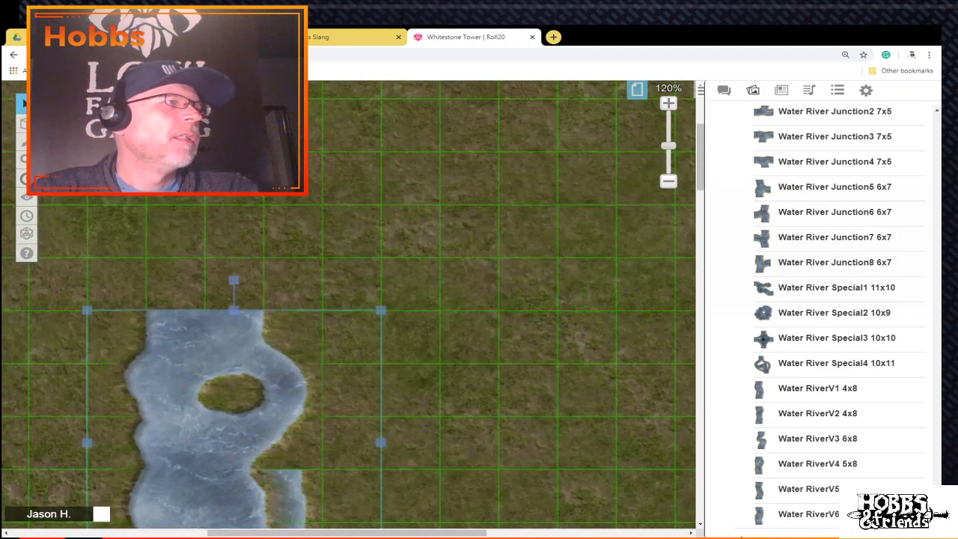
pyautogui.moveTo(234, 310); pyautogui.dragTo(234, 151)
pyautogui.scroll(2, 234, 160)
pyautogui.scroll(-4, 235, 225)
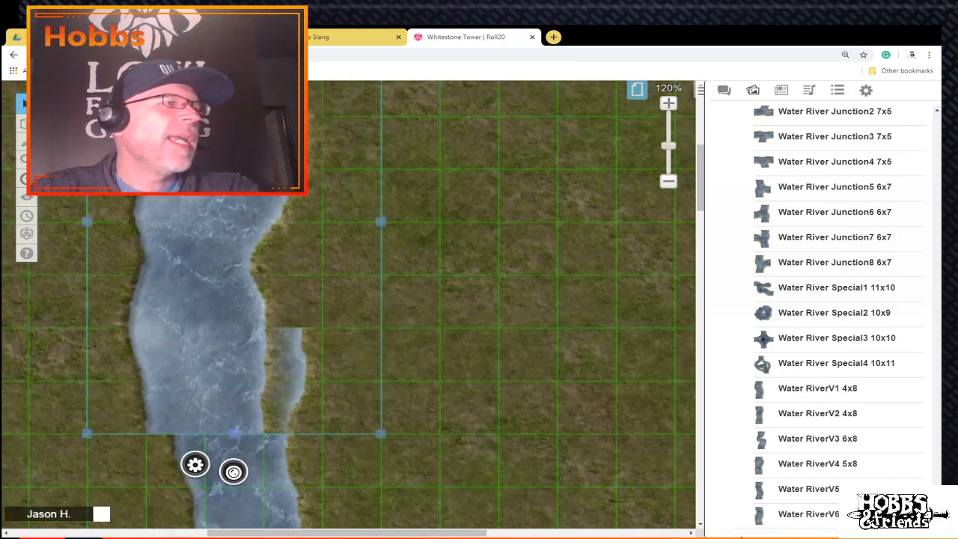
# Step: Join the island river piece to the river's north end, nudging it sideways and widening it slightly to match the banks
pyautogui.moveTo(237, 415); pyautogui.dragTo(287, 321)
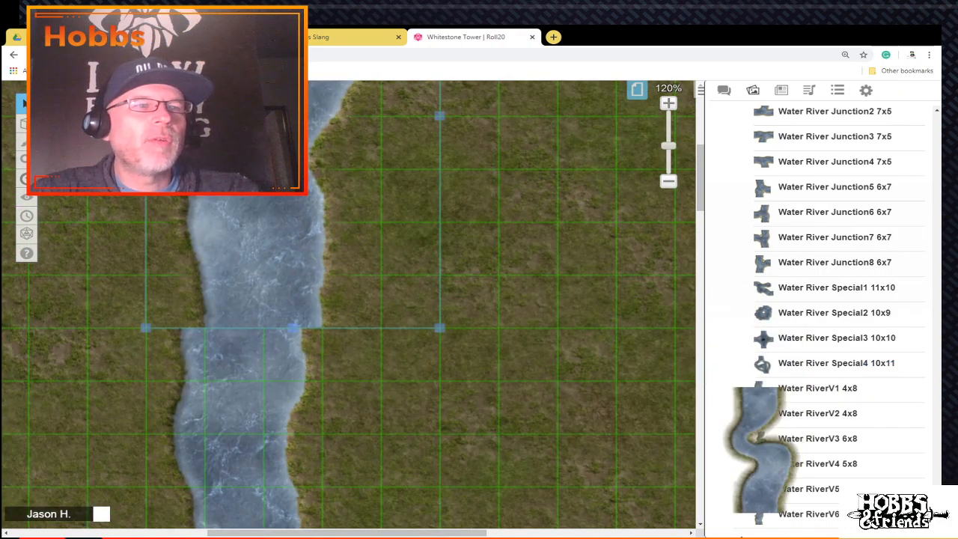
pyautogui.moveTo(262, 280); pyautogui.dragTo(235, 281)
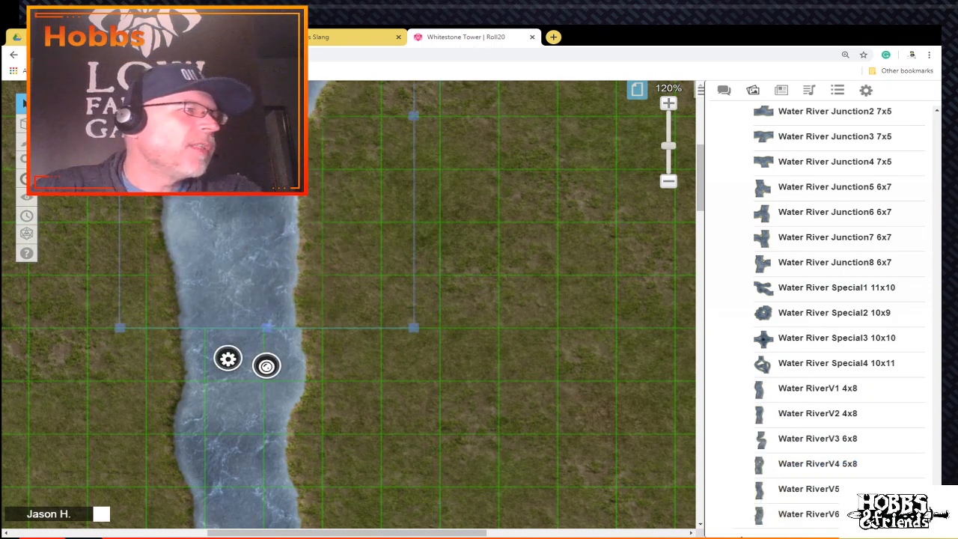
pyautogui.moveTo(414, 115); pyautogui.dragTo(420, 115)
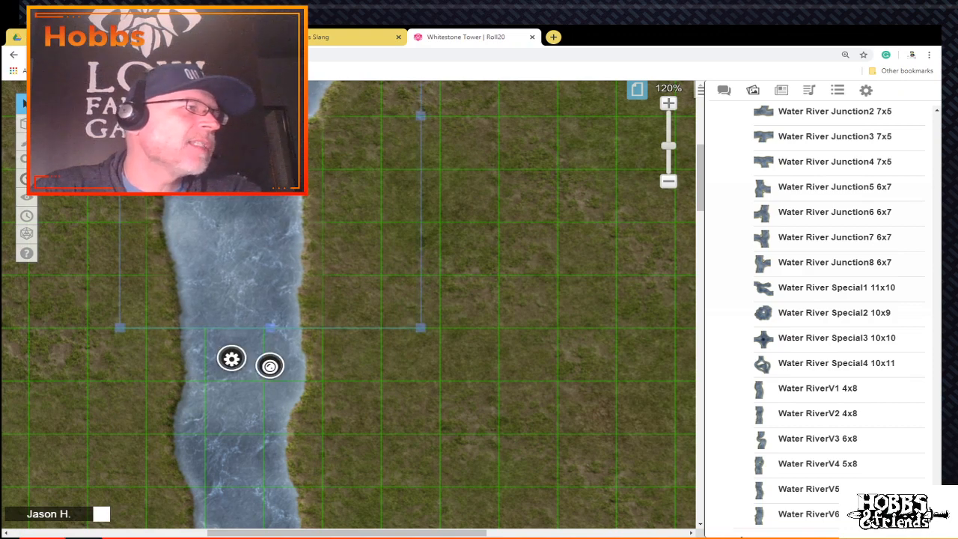
pyautogui.press('Escape')
# Step: Send the river piece with the island to the Map Layer
pyautogui.scroll(3, 367, 304)
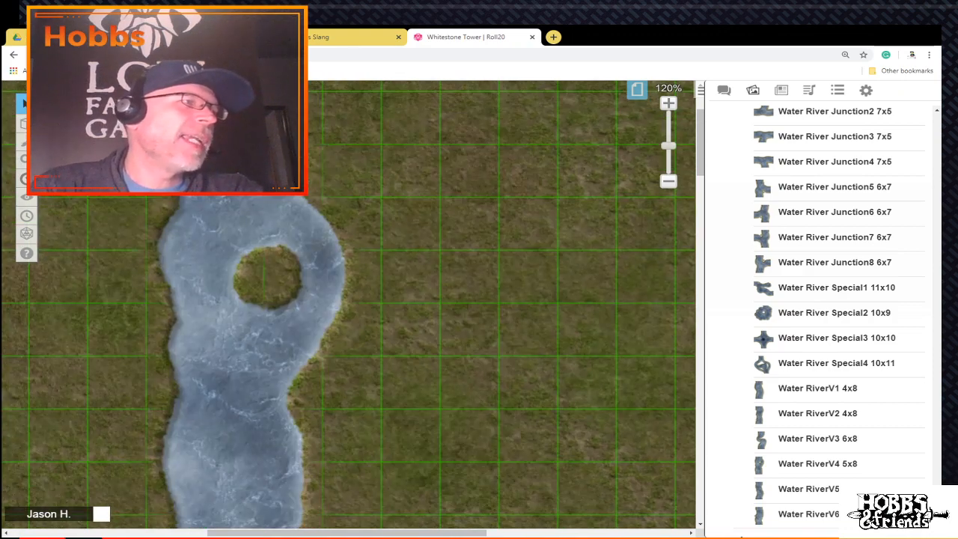
pyautogui.scroll(2, 367, 305)
pyautogui.scroll(-3, 367, 305)
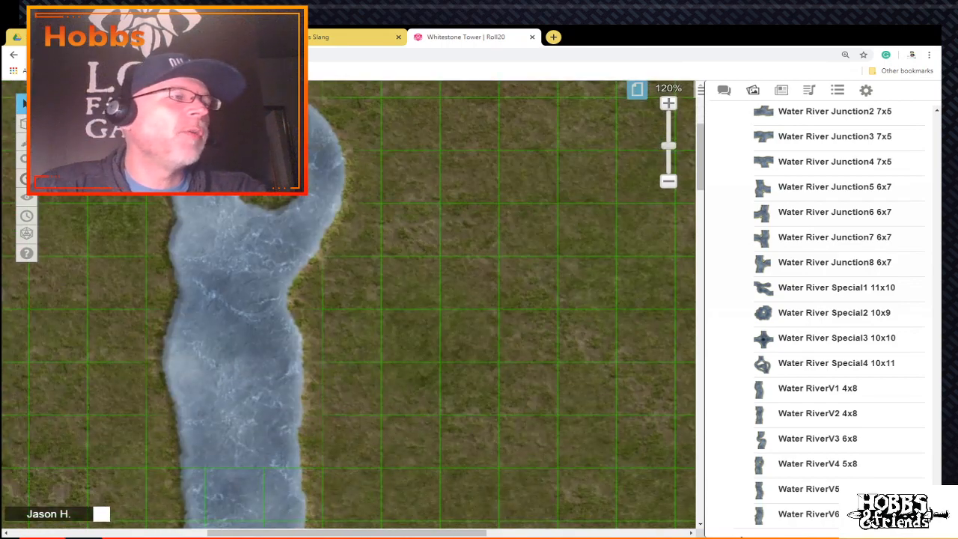
pyautogui.rightClick(263, 182)
pyautogui.moveTo(279, 319)
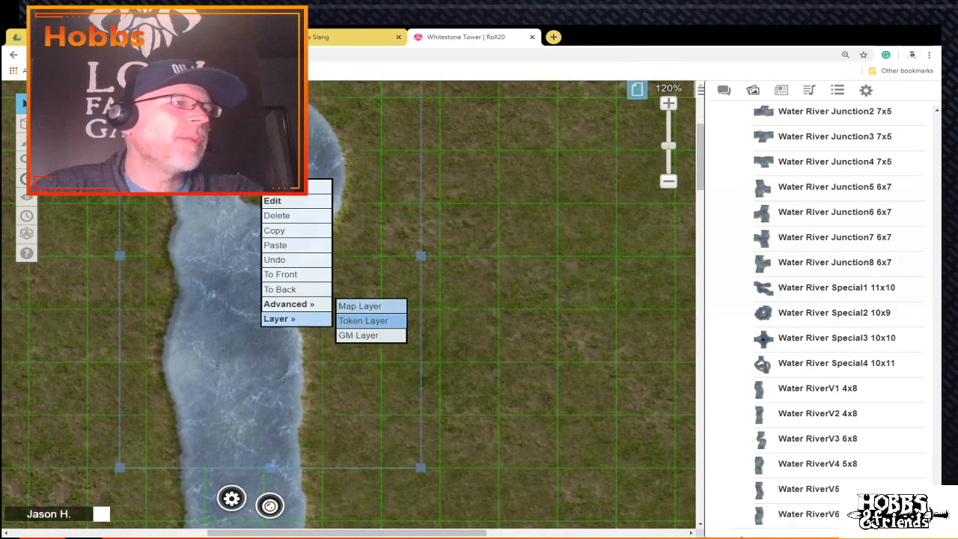
pyautogui.click(367, 306)
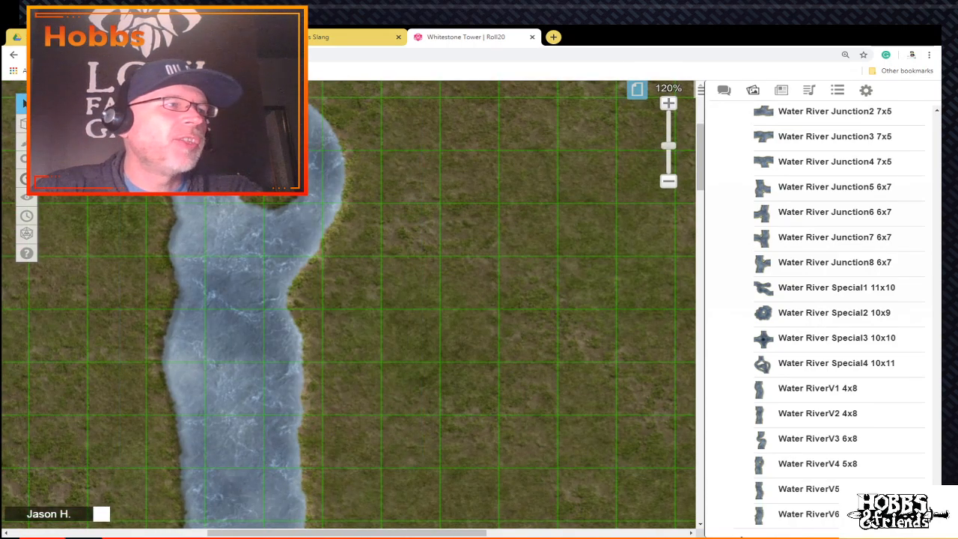
# Step: Place a Water RiverV6 piece on the grass beside the river's north end and flip it horizontally
pyautogui.scroll(3, 366, 306)
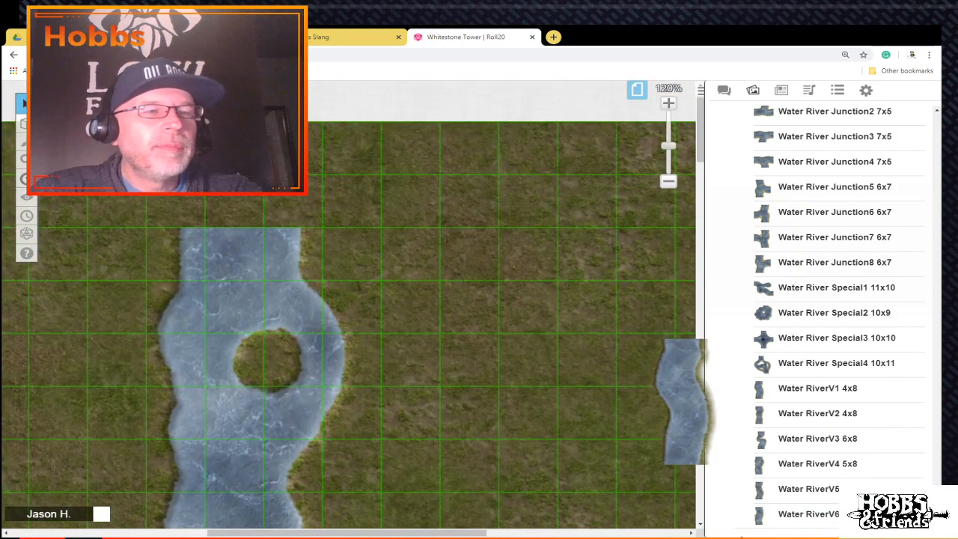
pyautogui.scroll(-2, 823, 390)
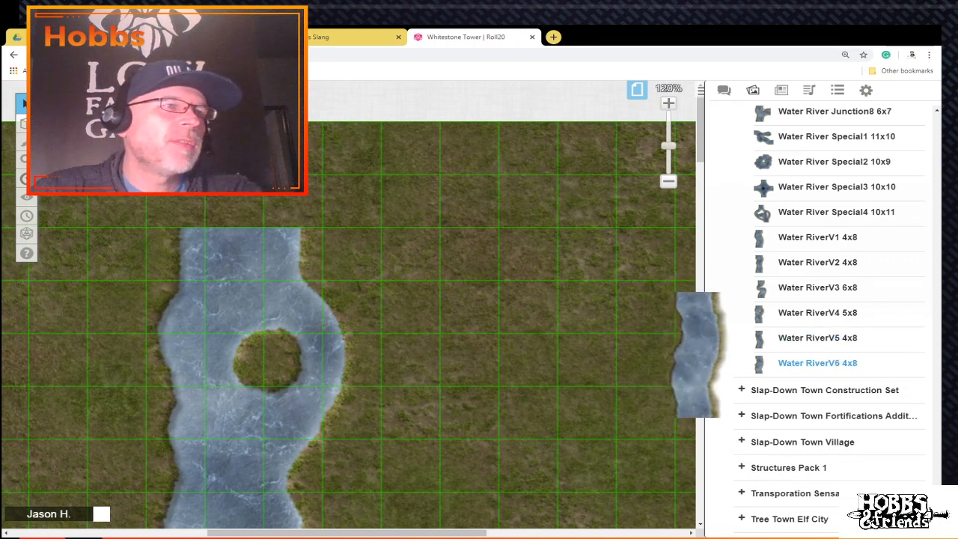
pyautogui.moveTo(817, 363); pyautogui.dragTo(469, 286)
pyautogui.rightClick(472, 200)
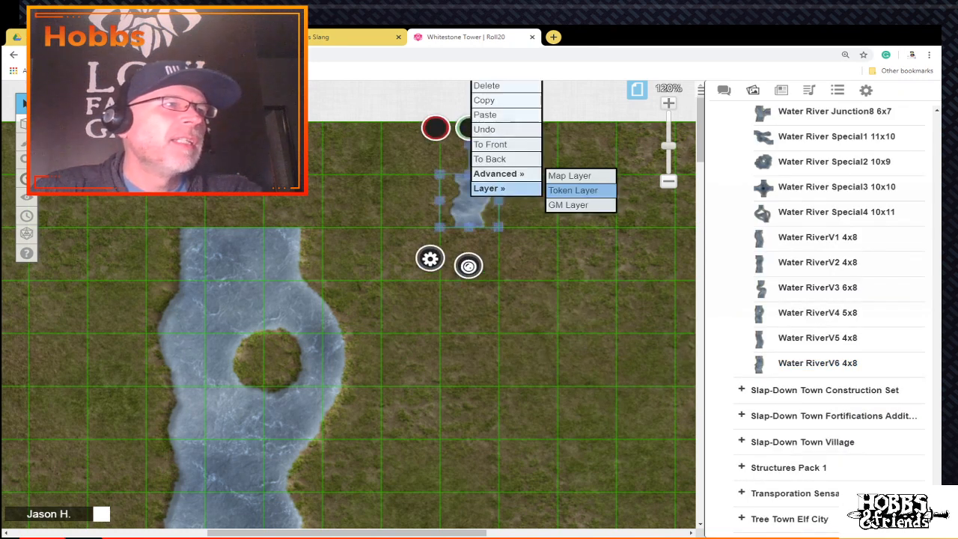
pyautogui.moveTo(498, 173)
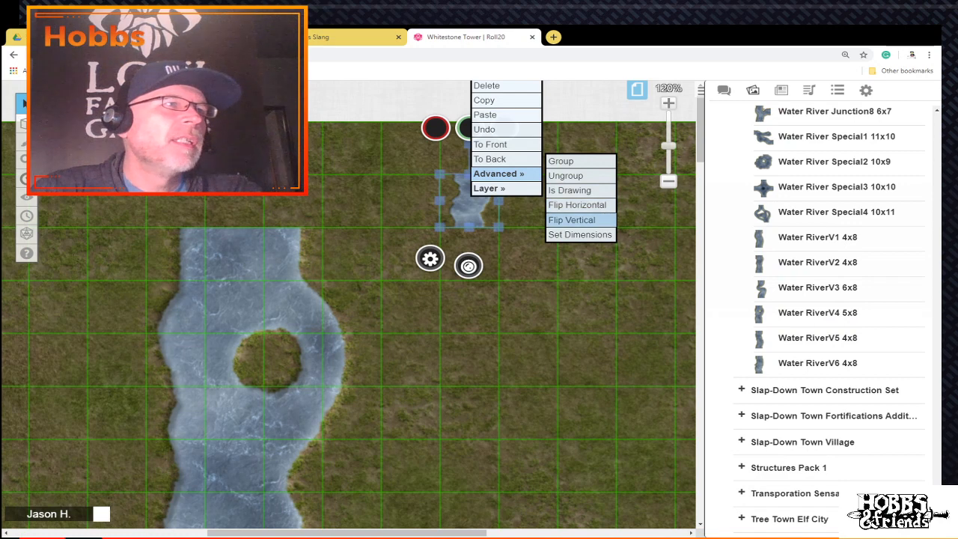
pyautogui.click(578, 205)
pyautogui.click(469, 200)
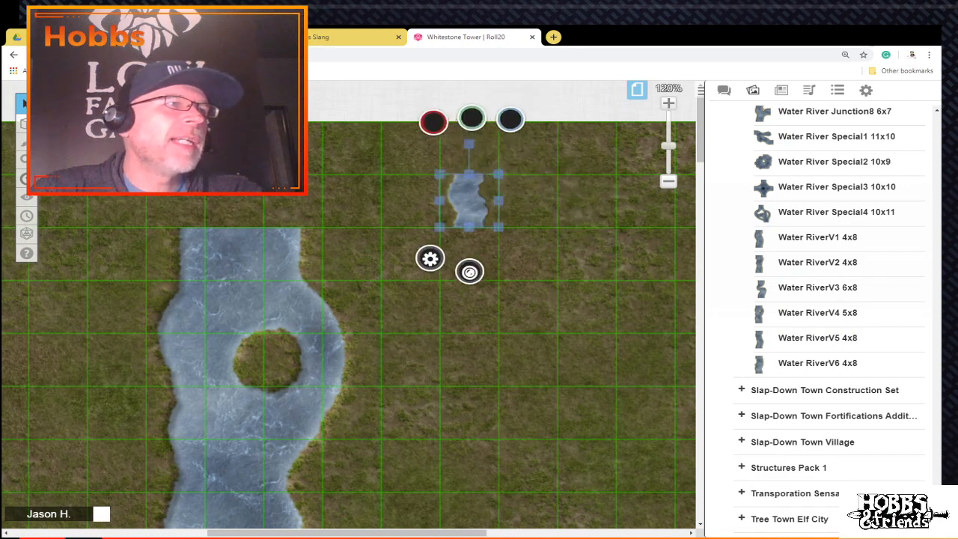
# Step: Enlarge the flipped Water RiverV6 piece to 4 by 8 squares
pyautogui.moveTo(440, 227); pyautogui.dragTo(323, 332)
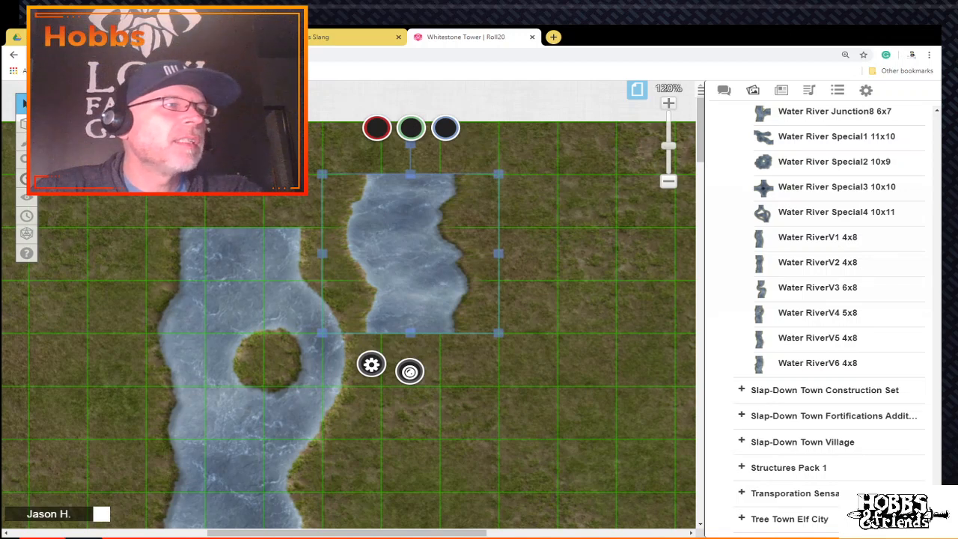
pyautogui.moveTo(498, 332); pyautogui.dragTo(557, 386)
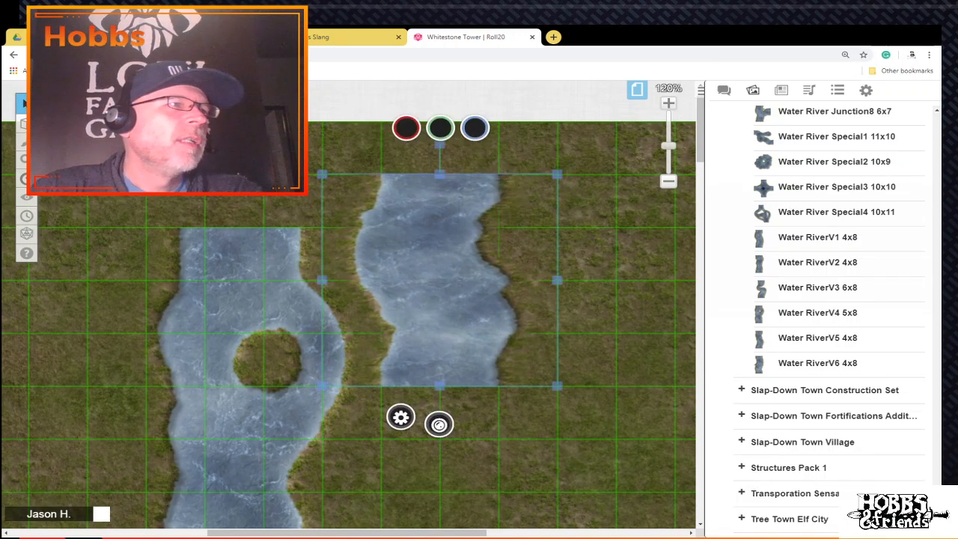
pyautogui.moveTo(440, 386); pyautogui.dragTo(439, 492)
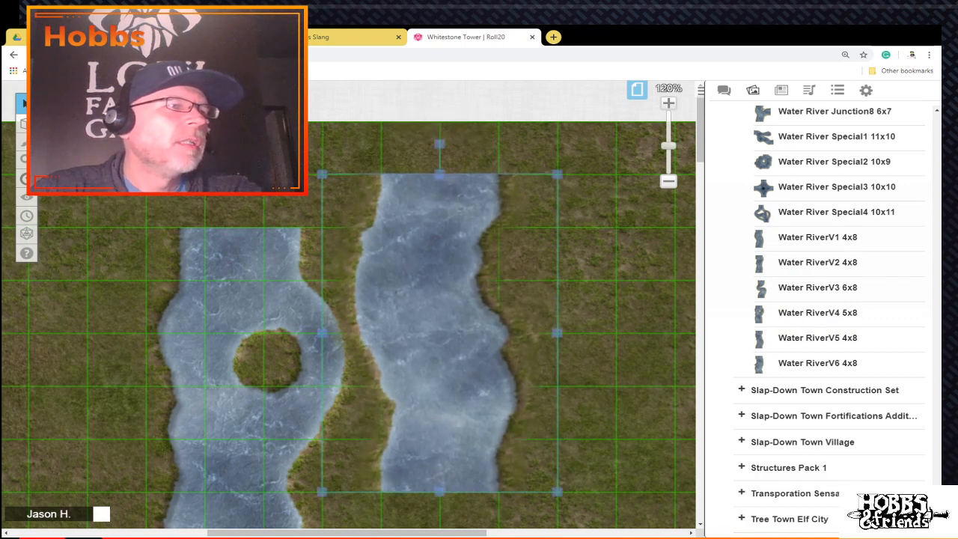
pyautogui.scroll(-1, 439, 479)
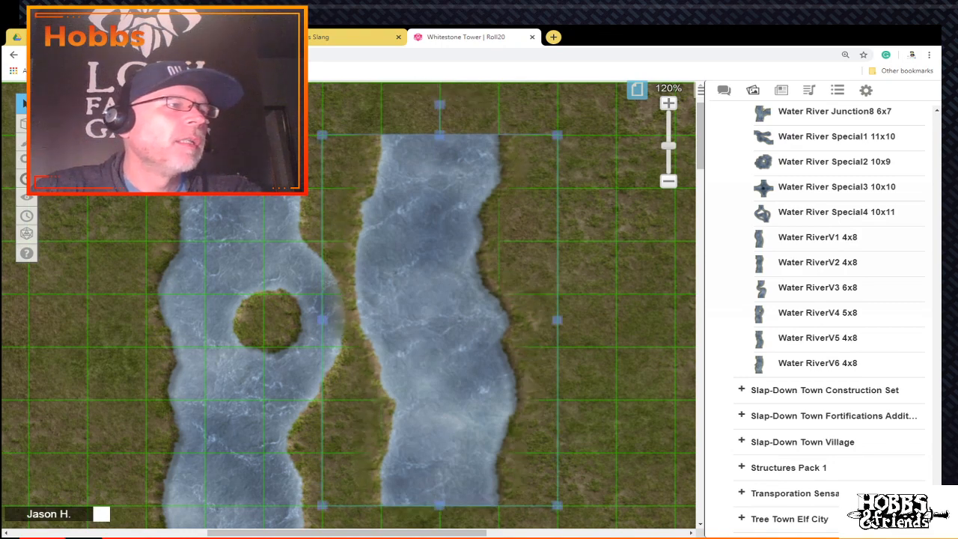
pyautogui.scroll(-2, 439, 299)
pyautogui.scroll(4, 439, 299)
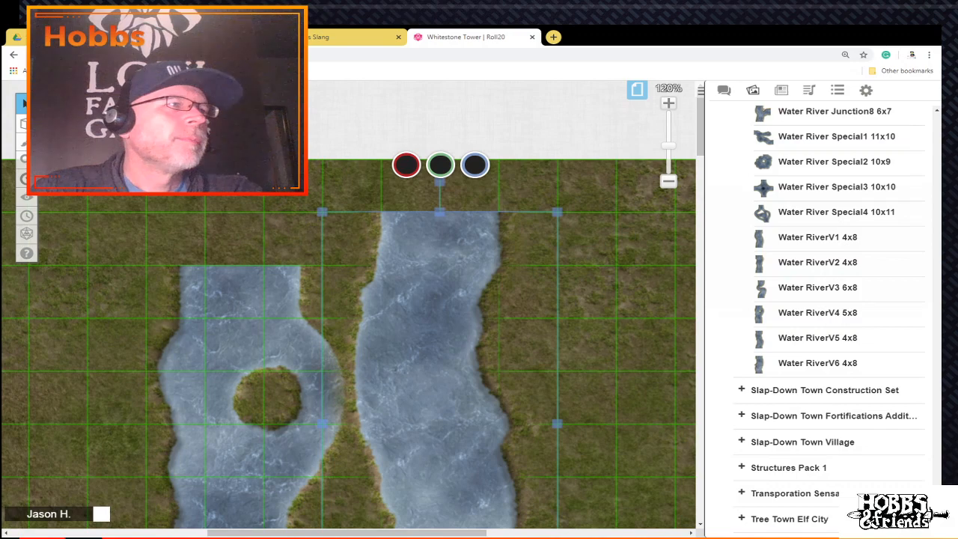
# Step: Join the flipped RiverV6 piece to the river's north end, nudging it sideways and widening it slightly to match the banks
pyautogui.moveTo(439, 483); pyautogui.dragTo(262, 120)
pyautogui.moveTo(263, 224)
pyautogui.mouseDown()
pyautogui.moveTo(237, 220)
pyautogui.moveTo(256, 228)
pyautogui.mouseUp()
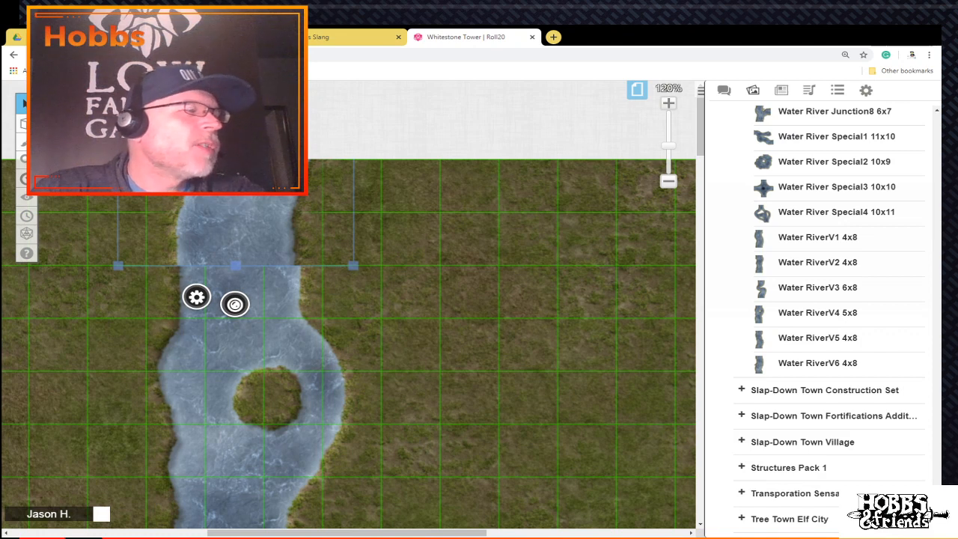
pyautogui.moveTo(250, 213); pyautogui.dragTo(252, 214)
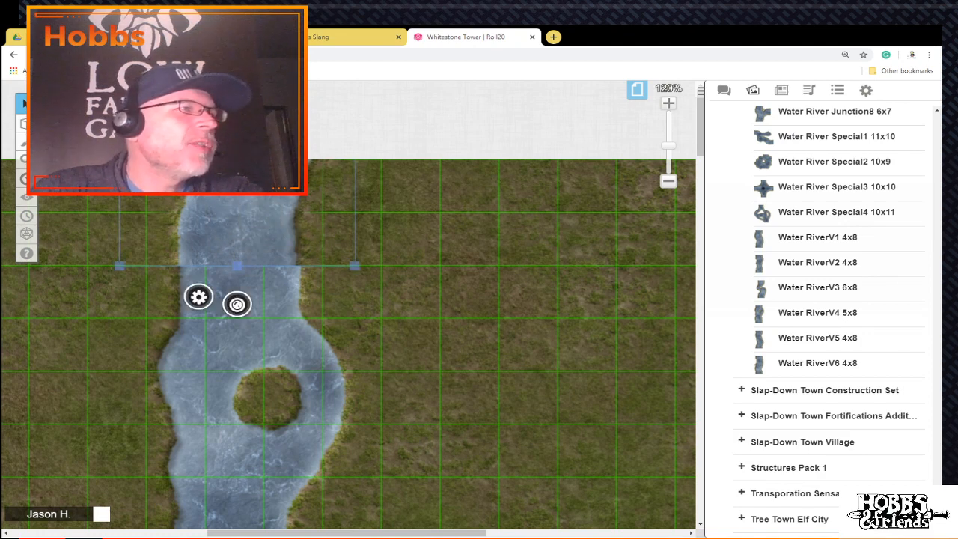
pyautogui.click(357, 267)
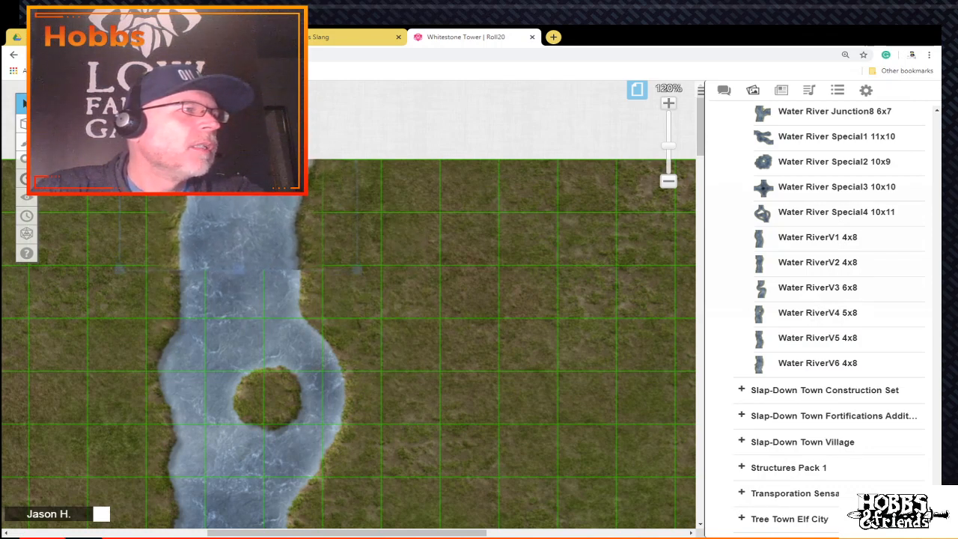
pyautogui.click(240, 232)
pyautogui.moveTo(272, 247)
pyautogui.mouseDown()
pyautogui.moveTo(298, 245)
pyautogui.moveTo(273, 241)
pyautogui.moveTo(284, 242)
pyautogui.mouseUp()
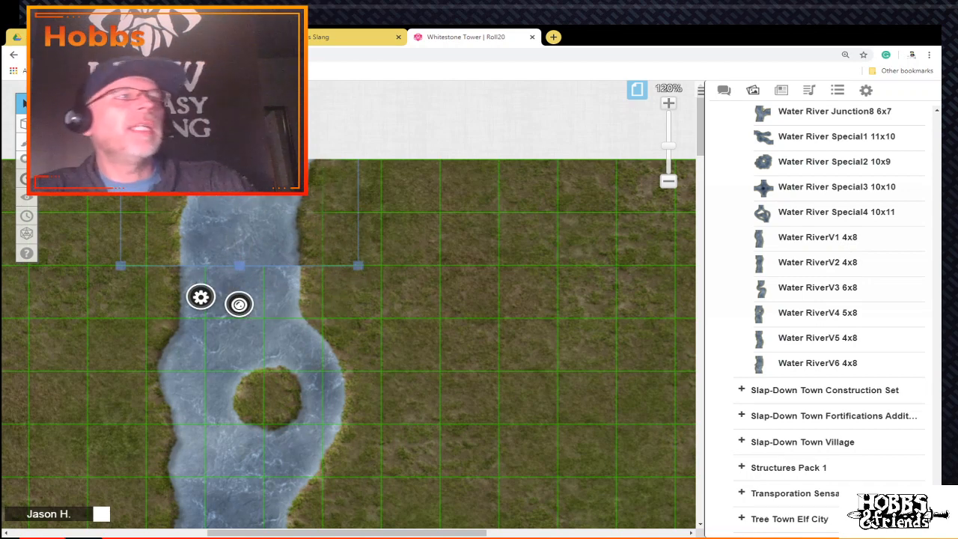
# Step: Send the flipped RiverV6 piece at the river's north end to the Map Layer
pyautogui.rightClick(259, 215)
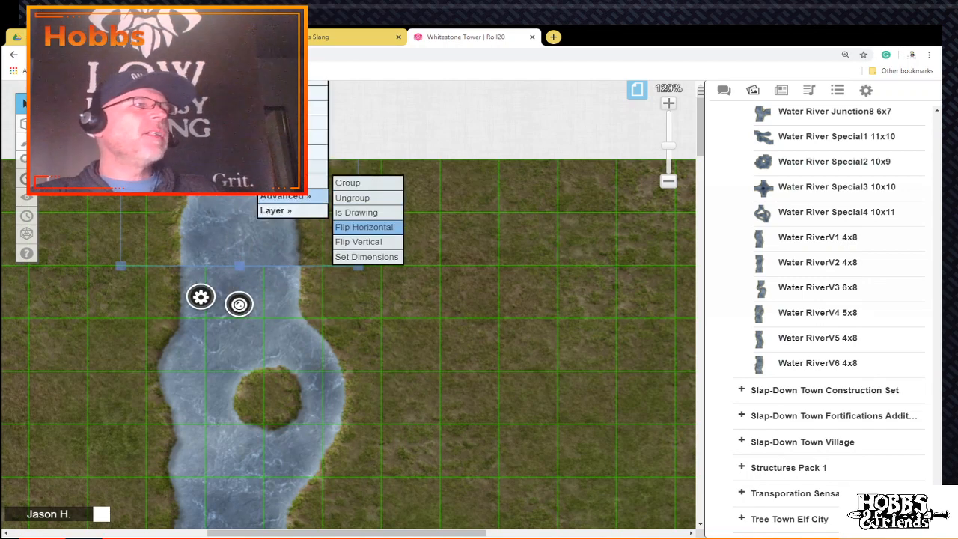
pyautogui.moveTo(289, 211)
pyautogui.click(358, 198)
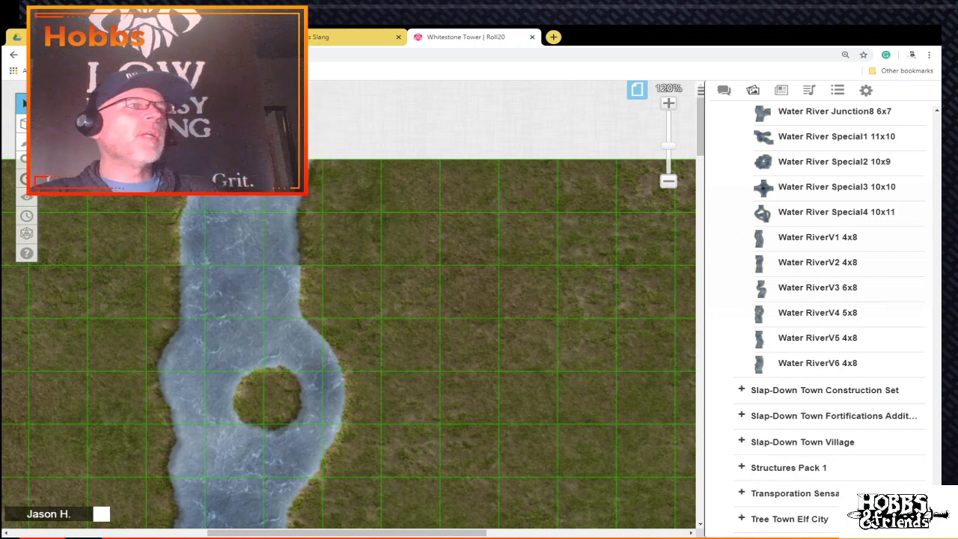
# Step: Review the extended river at 45% zoom, then view the Area Map handout's image at full size and close the handout
pyautogui.moveTo(668, 146); pyautogui.dragTo(668, 166)
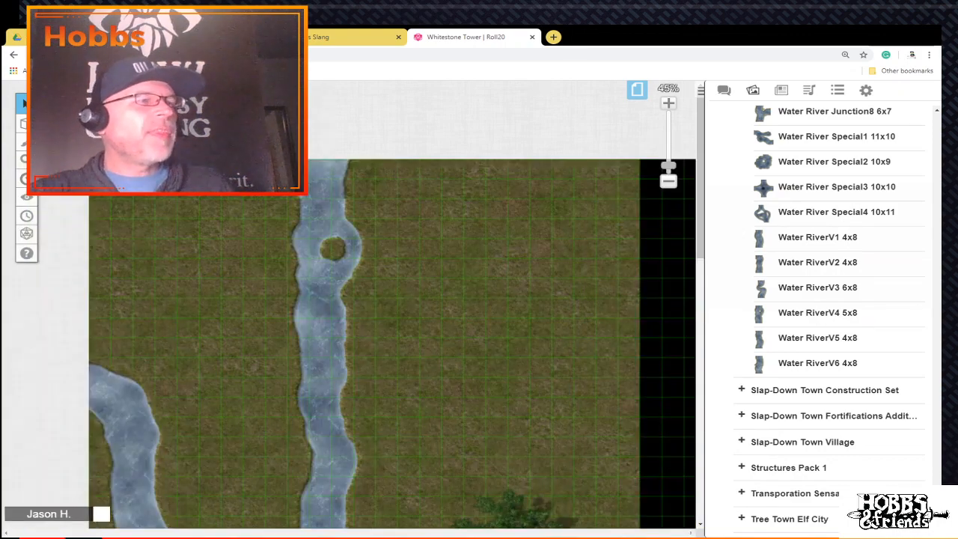
pyautogui.scroll(-3, 393, 336)
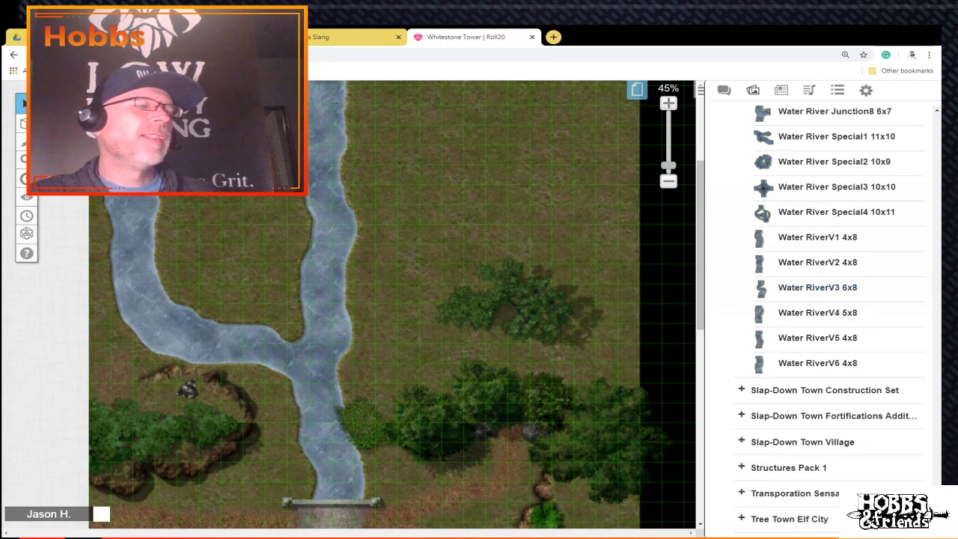
pyautogui.scroll(1, 479, 307)
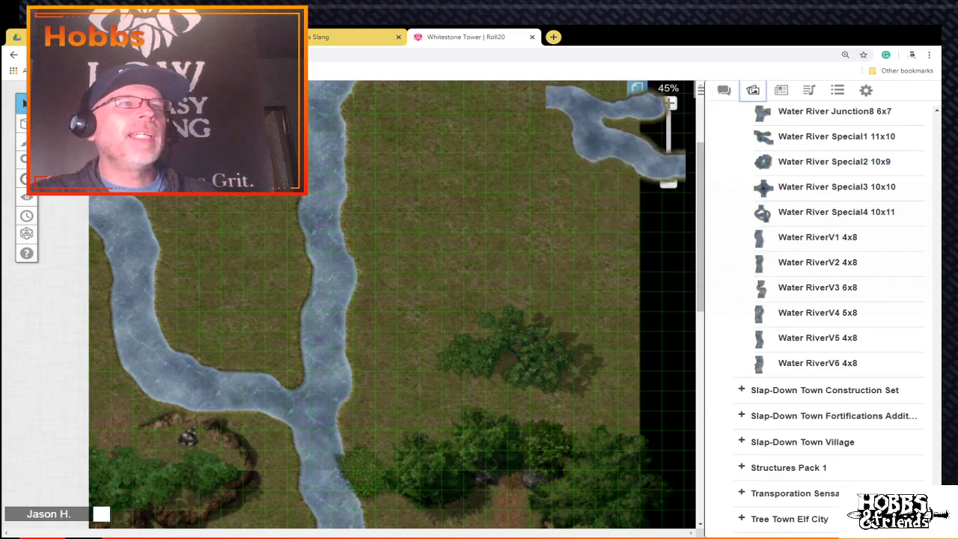
pyautogui.click(782, 90)
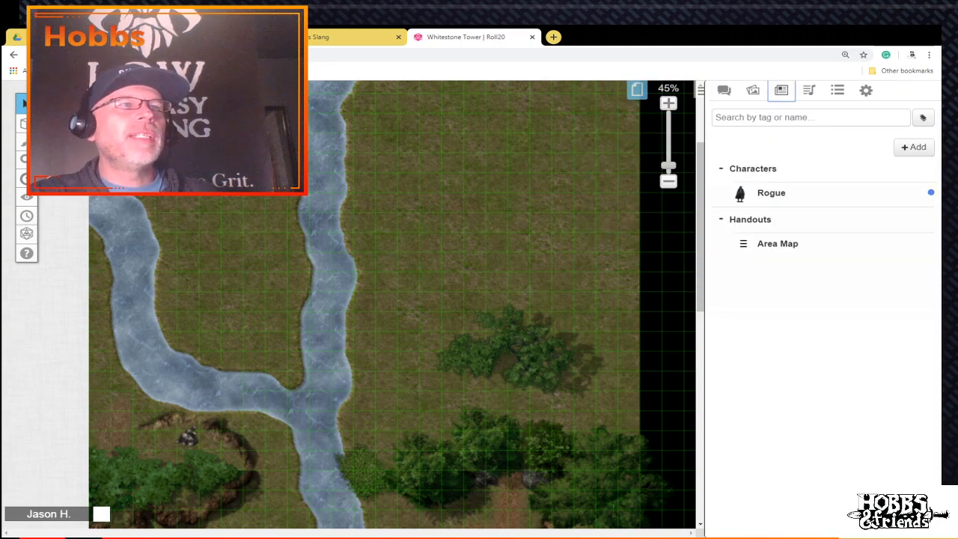
pyautogui.click(777, 243)
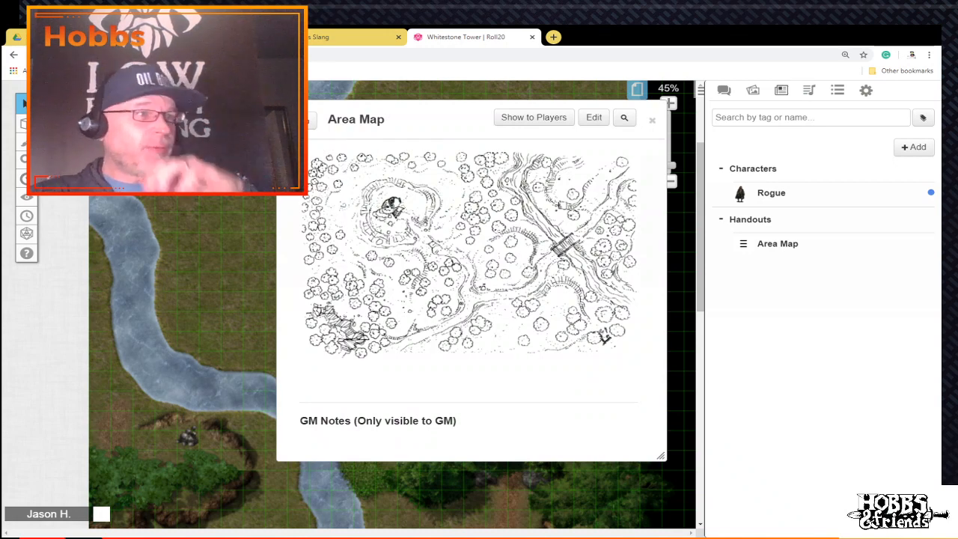
pyautogui.click(468, 273)
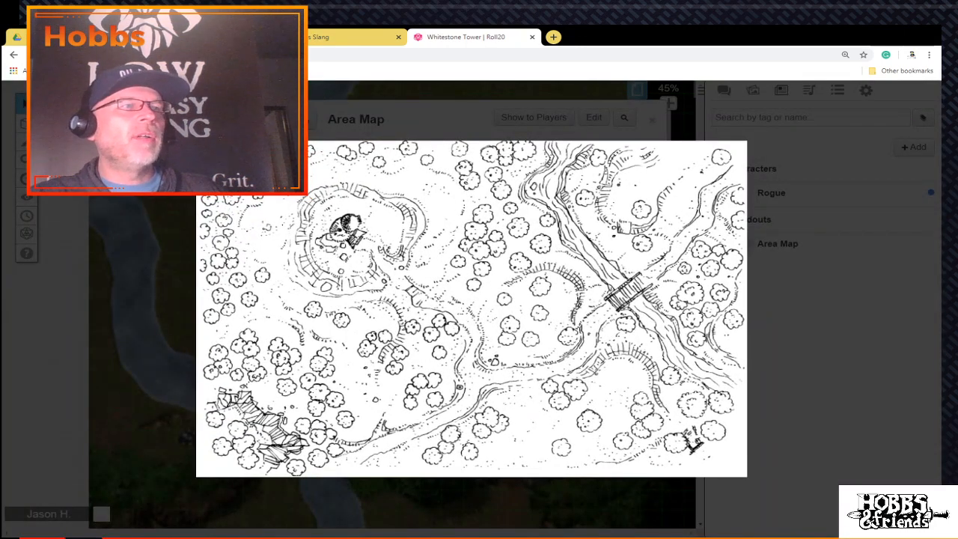
pyautogui.click(467, 271)
pyautogui.click(653, 121)
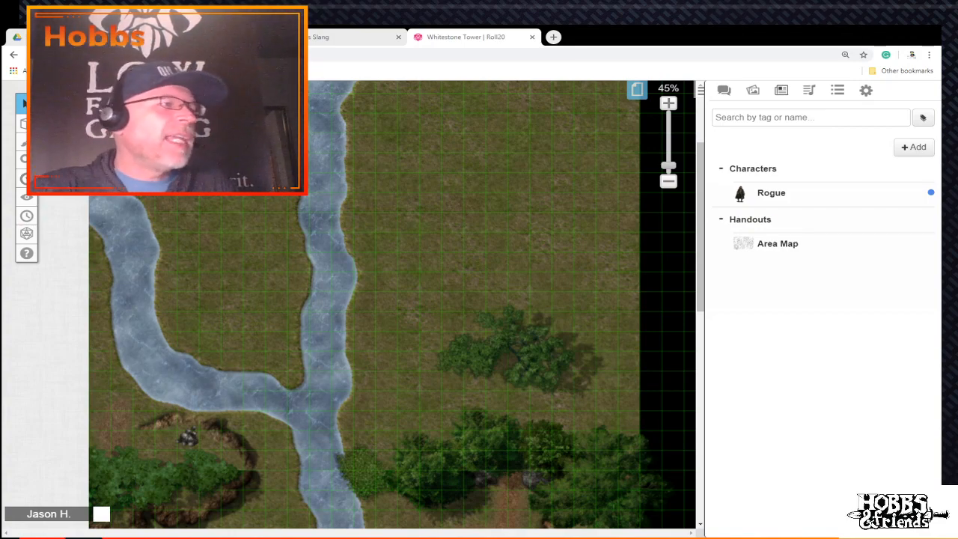
pyautogui.scroll(-3, 449, 305)
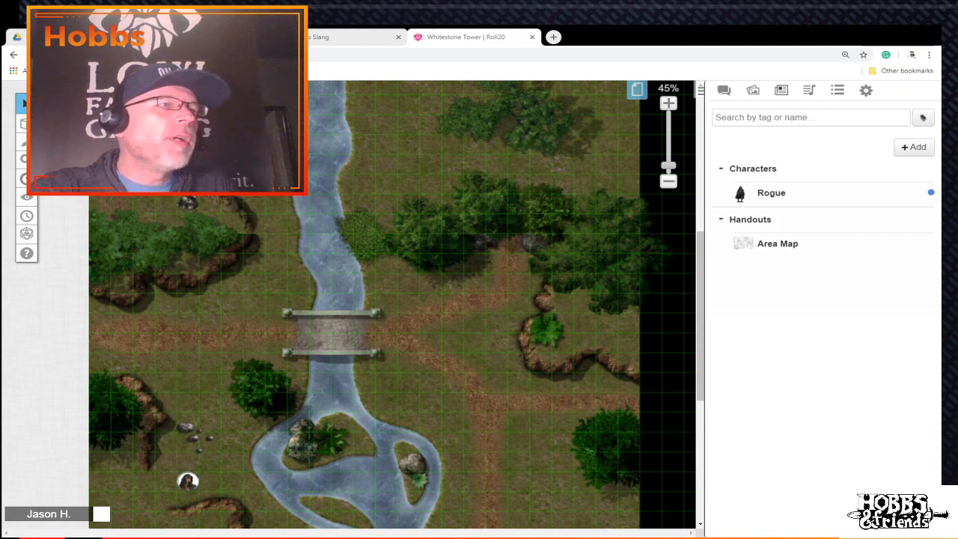
pyautogui.scroll(1, 397, 304)
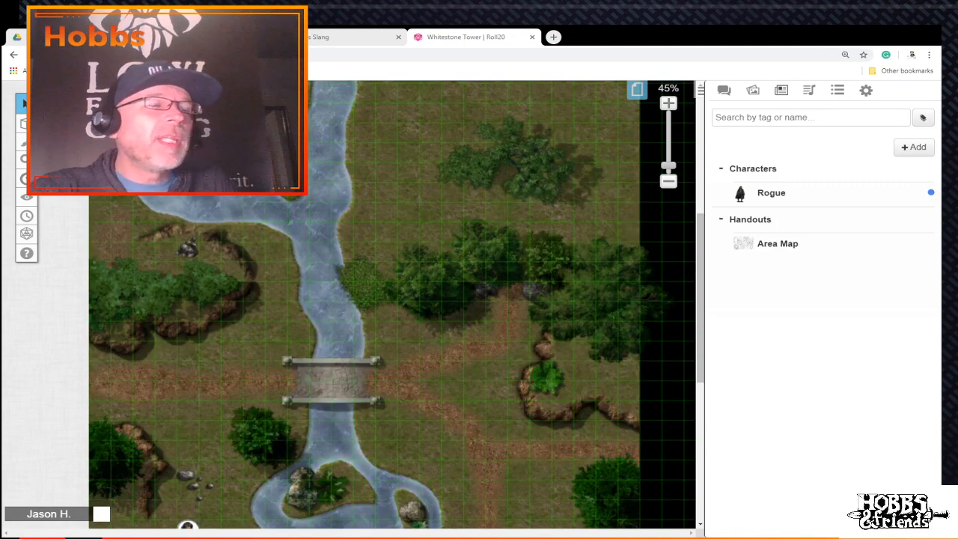
pyautogui.scroll(10, 396, 305)
pyautogui.scroll(-8, 397, 304)
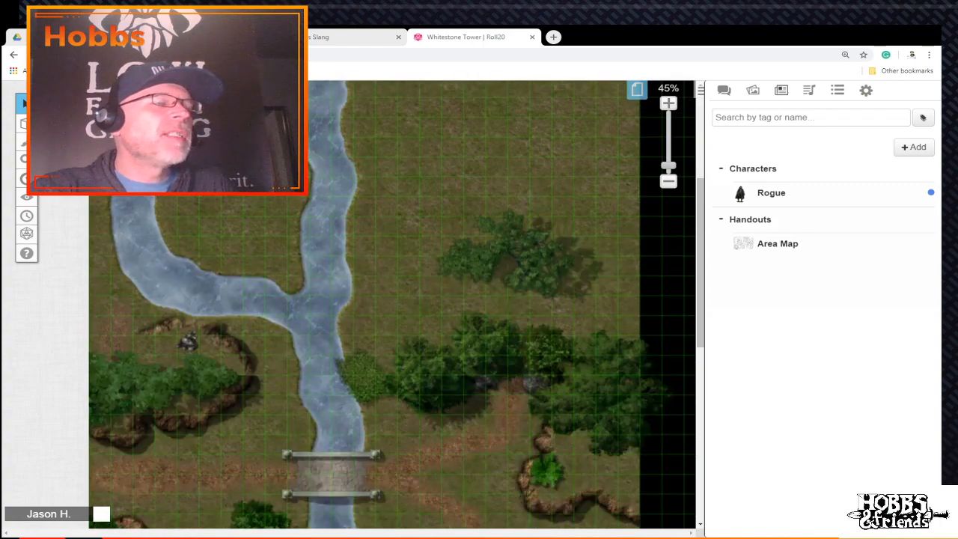
pyautogui.scroll(-2, 397, 305)
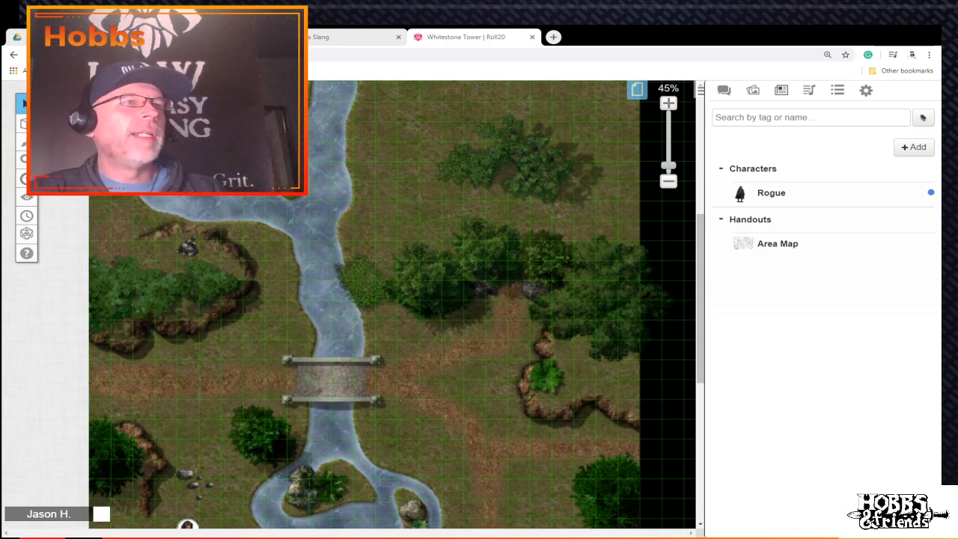
pyautogui.click(781, 90)
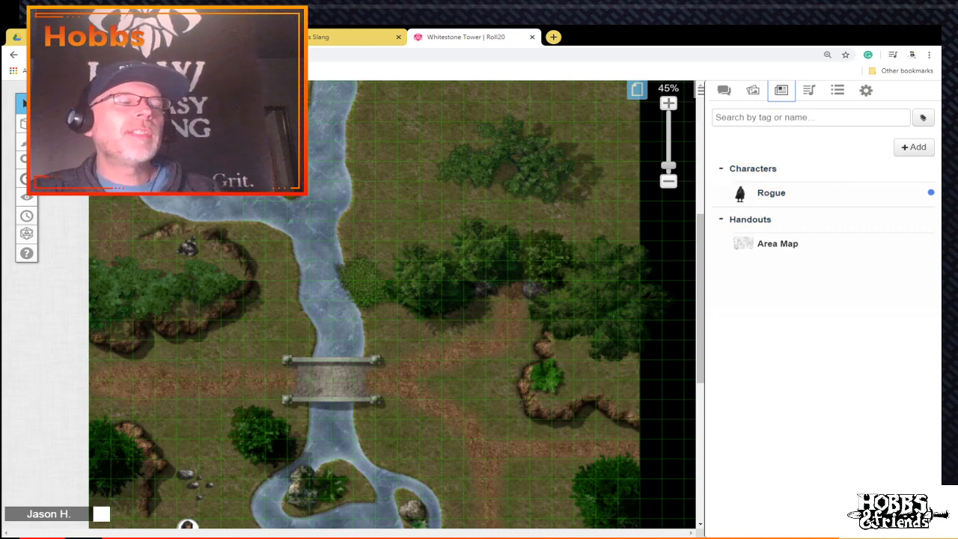
# Step: Look through the purchased nature art set in the Art Library, from the bridges, buildings and cliffs to the paths, rocks, trees and water pieces
pyautogui.click(753, 90)
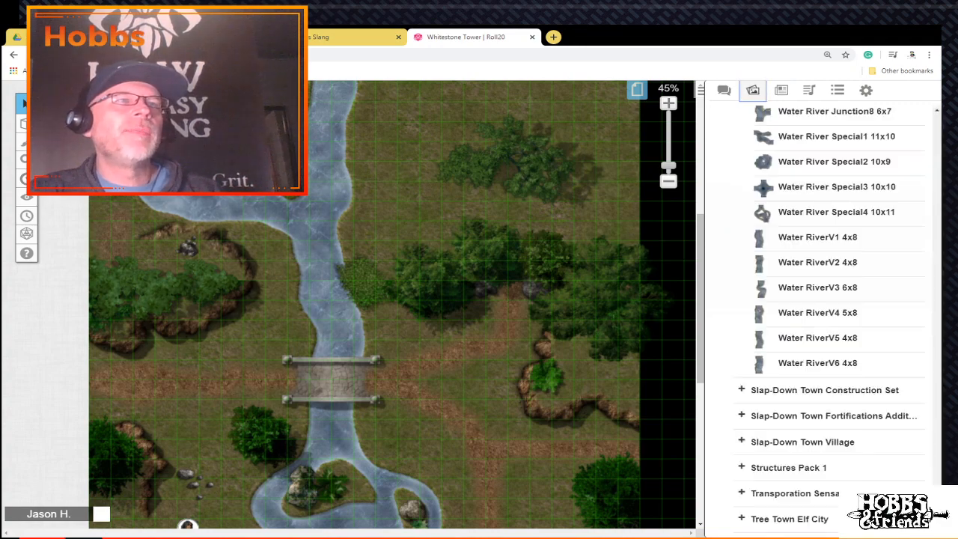
pyautogui.scroll(4, 809, 363)
pyautogui.scroll(20, 809, 363)
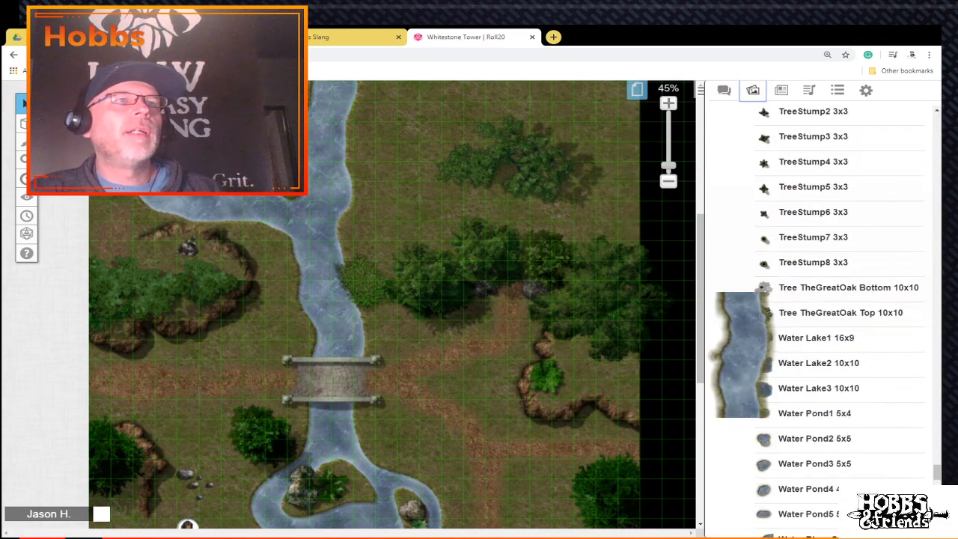
pyautogui.scroll(20, 808, 363)
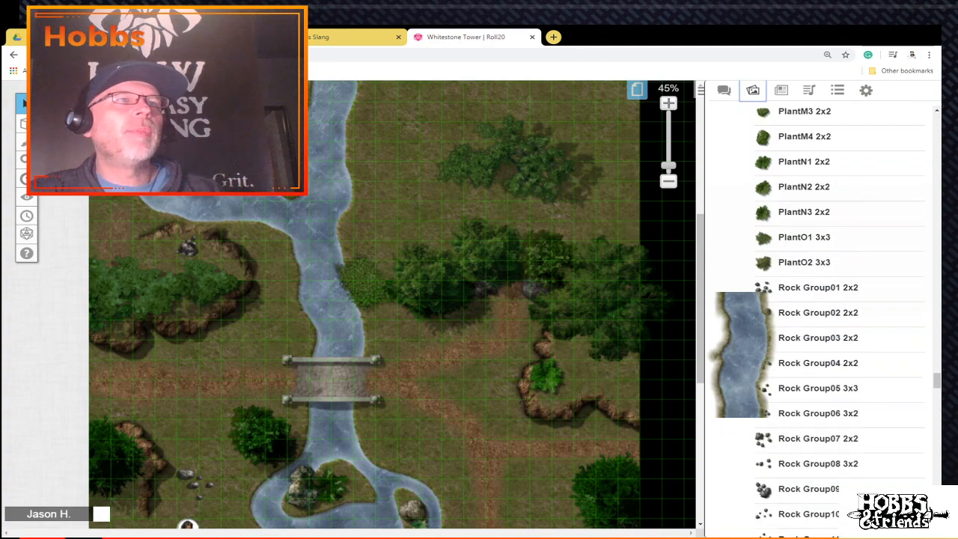
pyautogui.scroll(20, 809, 363)
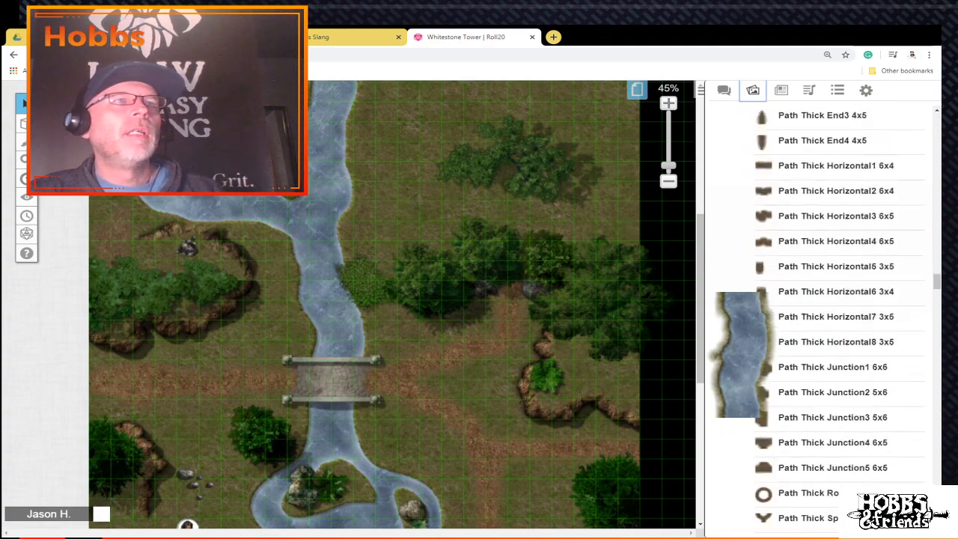
pyautogui.scroll(20, 809, 363)
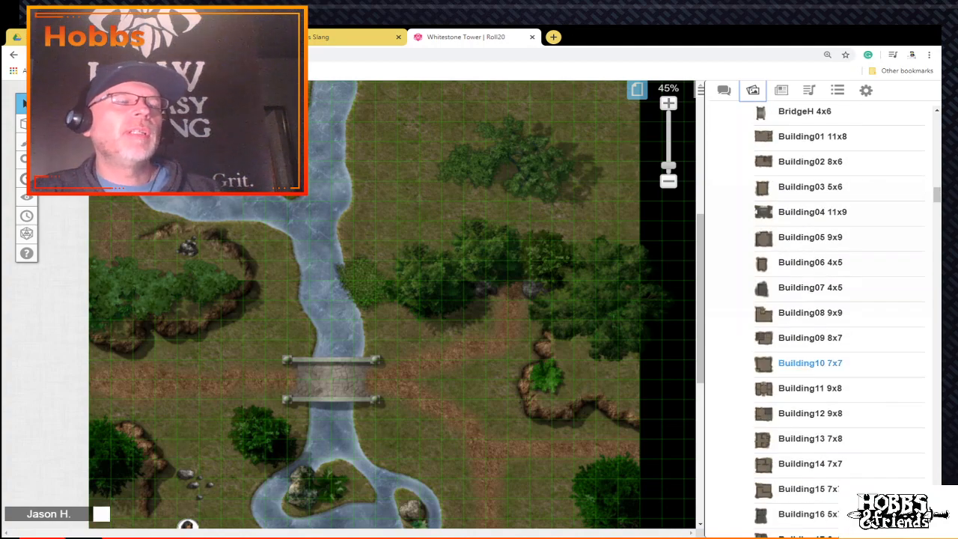
pyautogui.scroll(2, 838, 321)
pyautogui.scroll(-6, 838, 321)
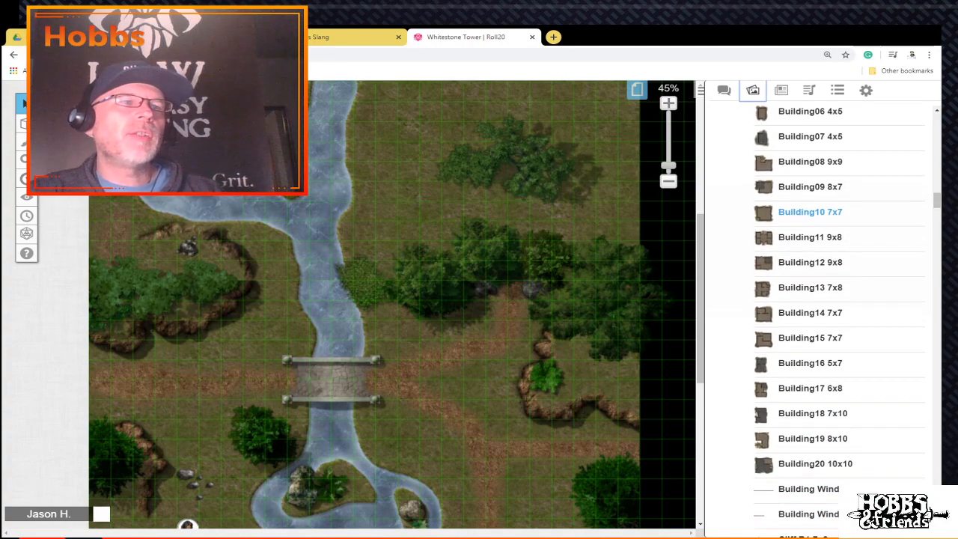
pyautogui.scroll(-12, 838, 322)
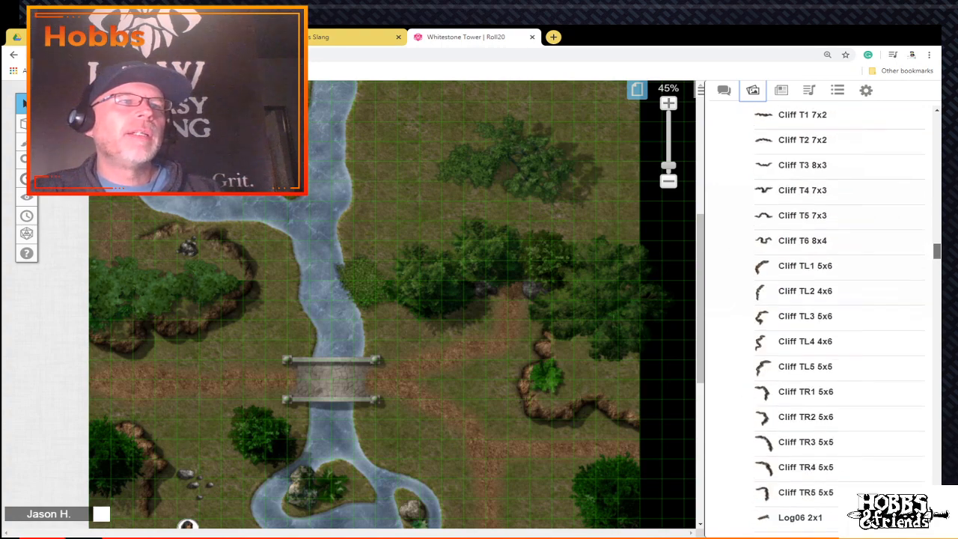
pyautogui.scroll(-20, 838, 322)
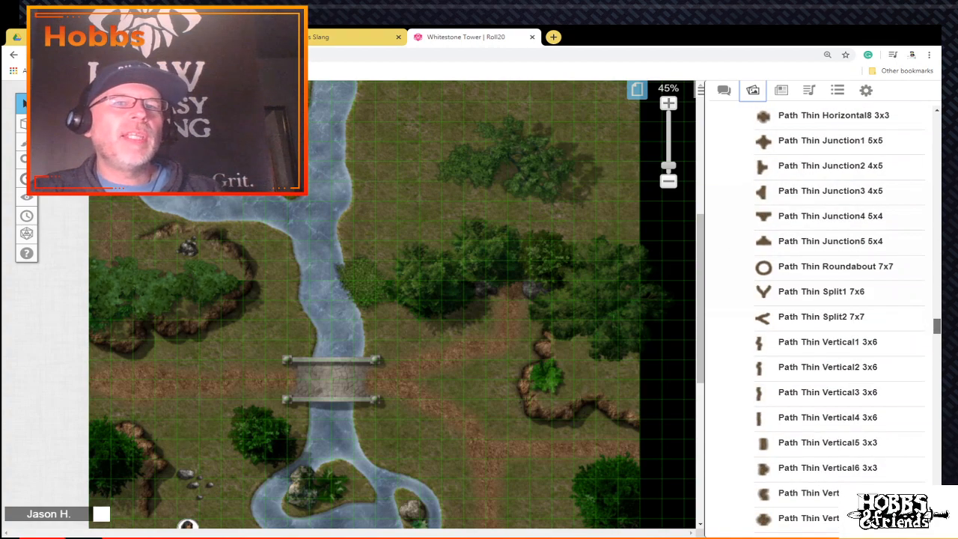
pyautogui.scroll(-20, 838, 321)
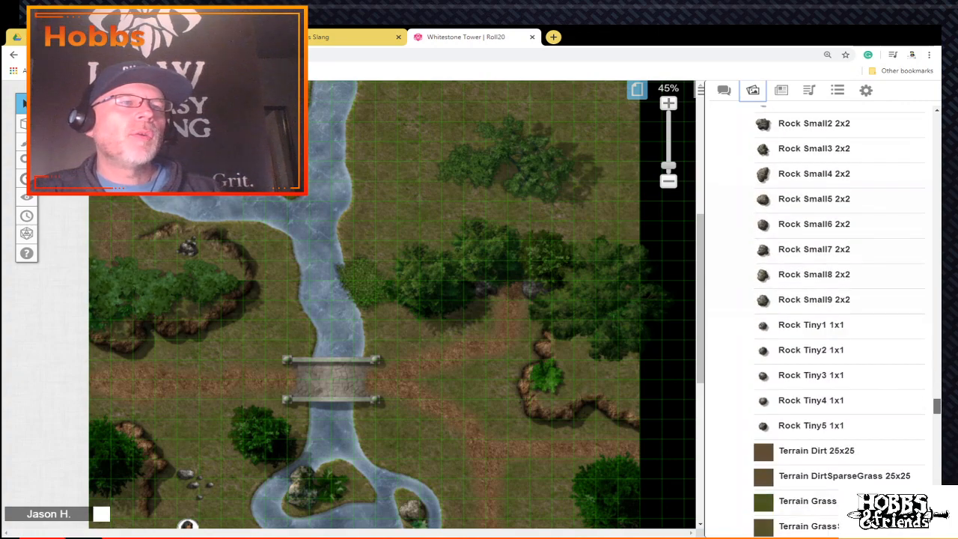
pyautogui.scroll(2, 838, 322)
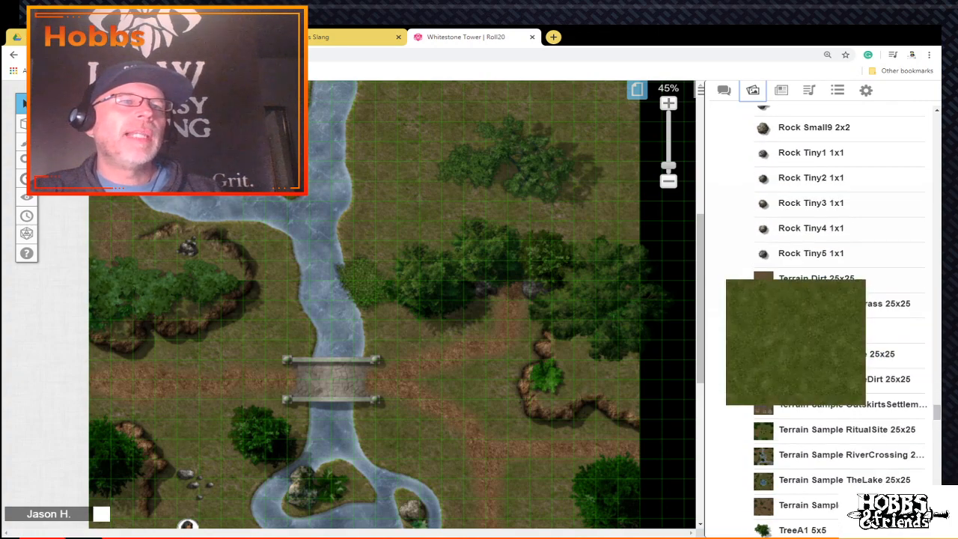
pyautogui.scroll(-20, 838, 322)
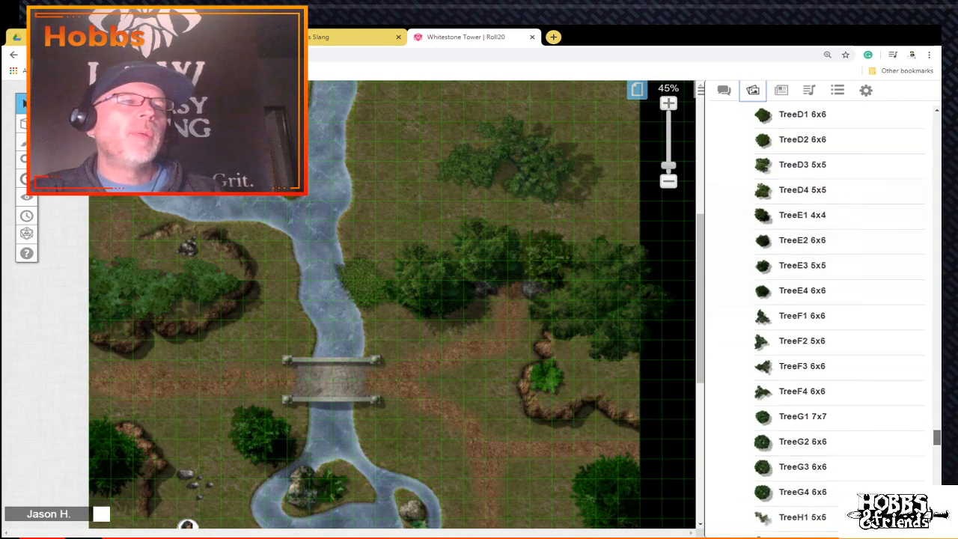
pyautogui.scroll(-20, 838, 321)
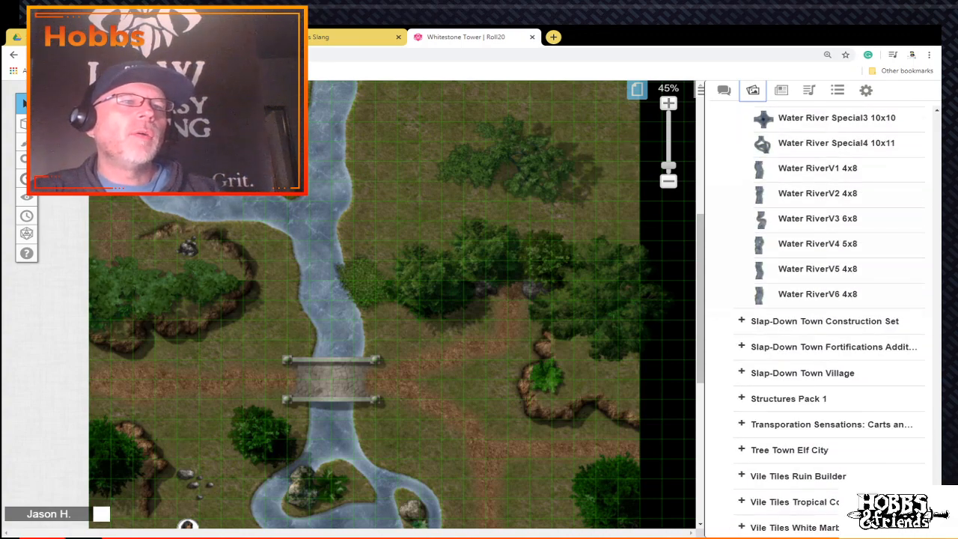
# Step: Search the Art Library for "wooden bridge" with the search category set to Everything
pyautogui.scroll(20, 838, 322)
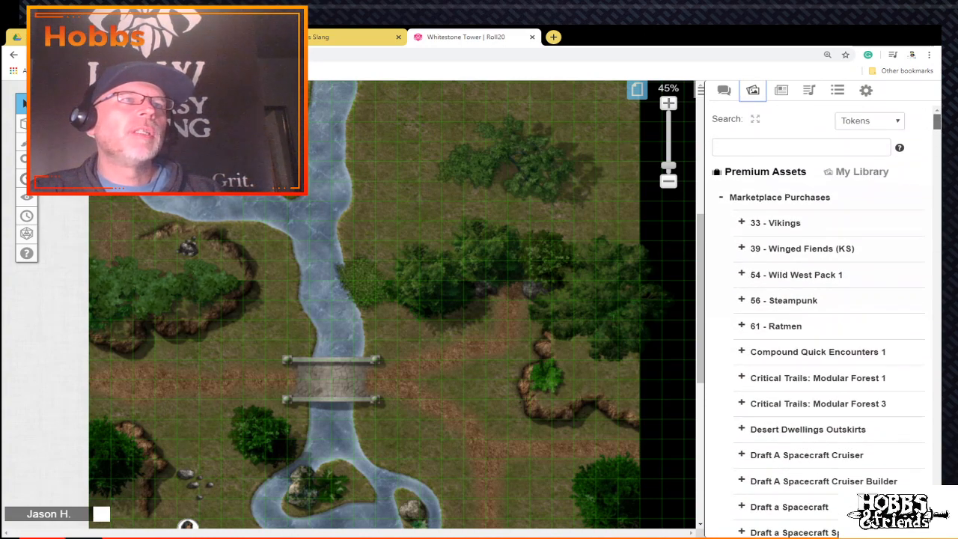
pyautogui.click(869, 121)
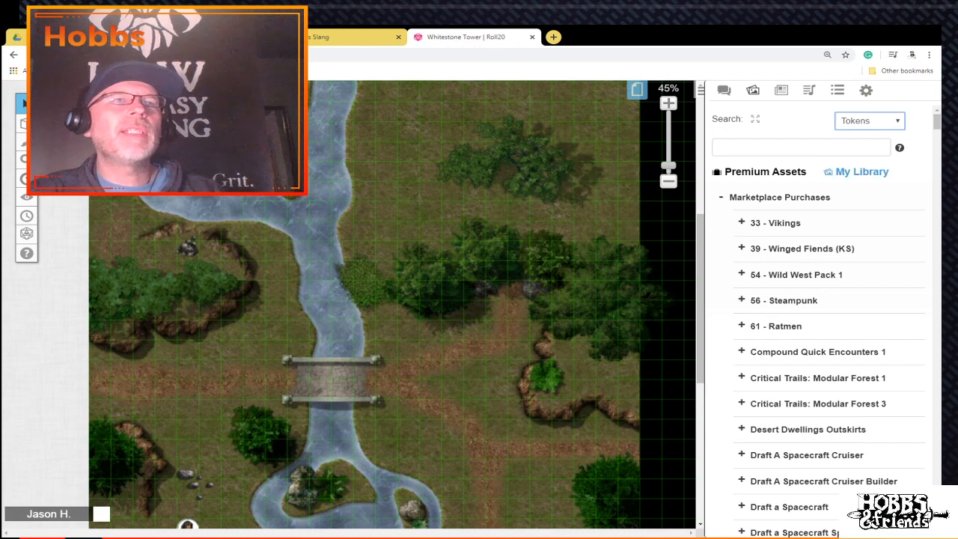
pyautogui.click(862, 161)
pyautogui.click(800, 148)
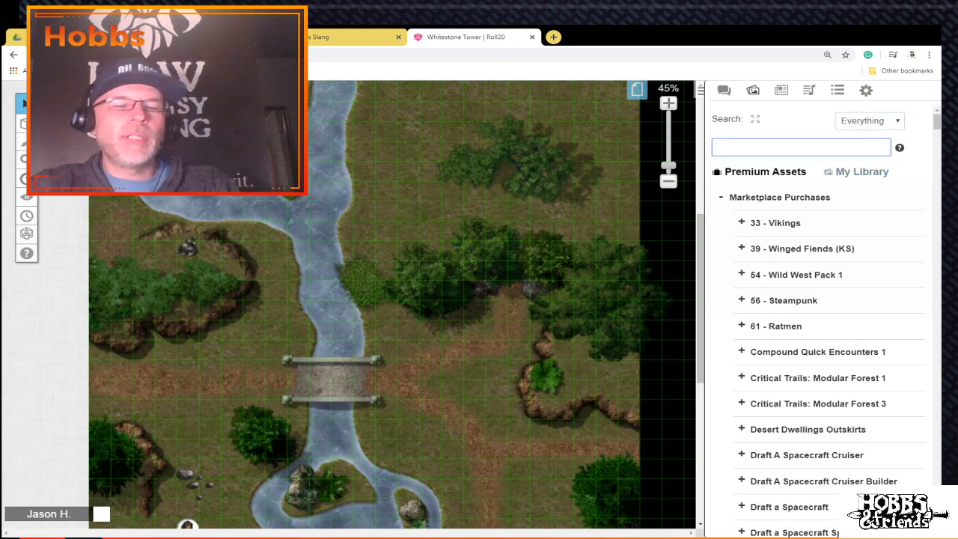
pyautogui.write('wooden ')
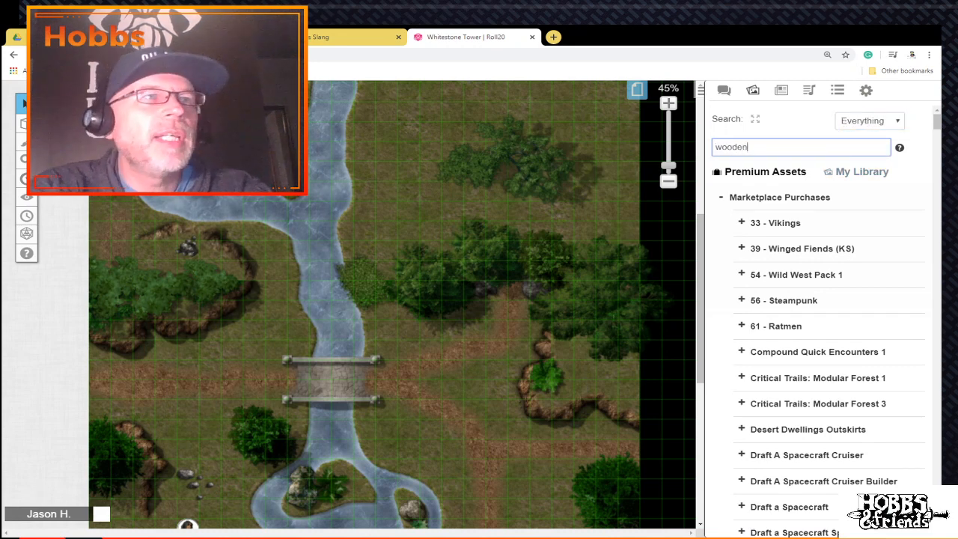
pyautogui.write('bridge')
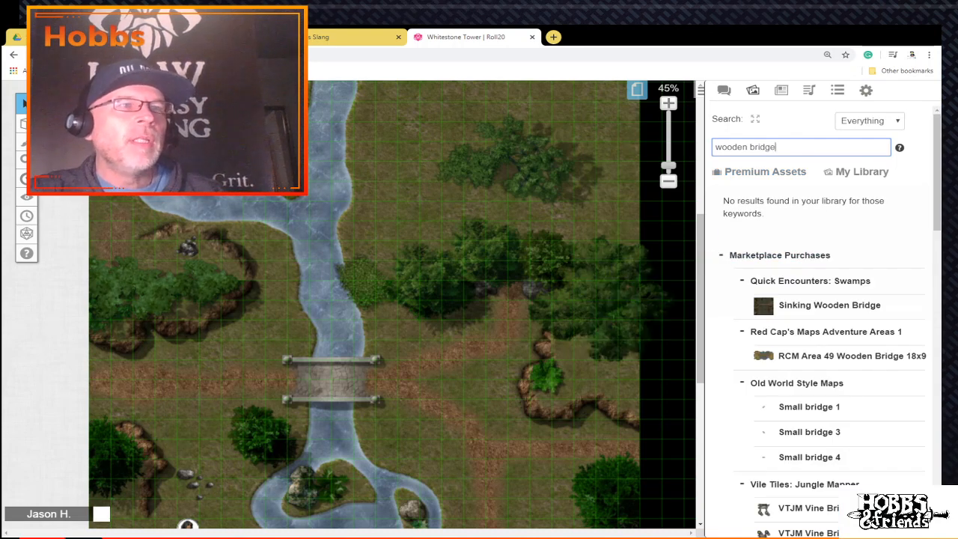
# Step: Preview the wooden bridge pieces among the Marketplace Purchases, including the swamp, Red Cap's Maps, Vine Bridge and Dirt Paths bridges
pyautogui.moveTo(823, 304)
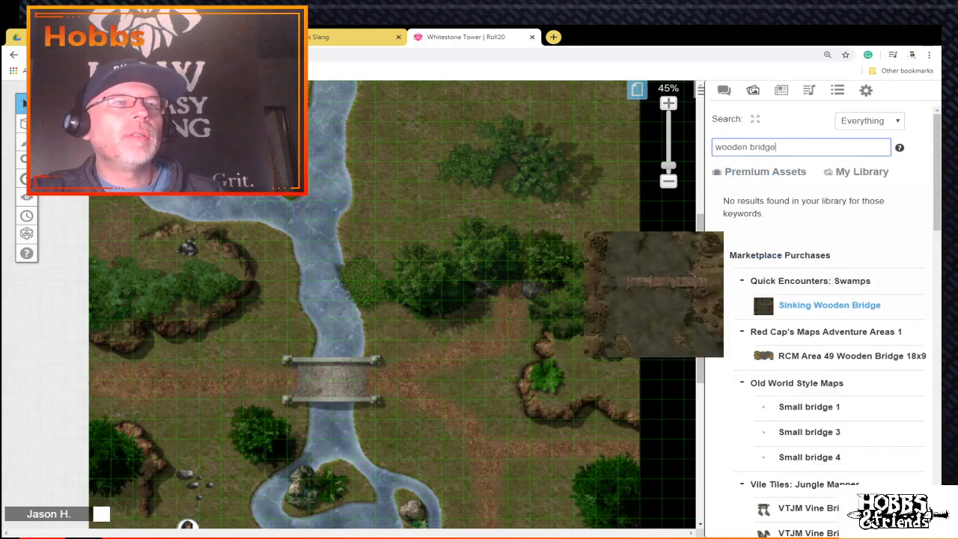
pyautogui.moveTo(846, 356)
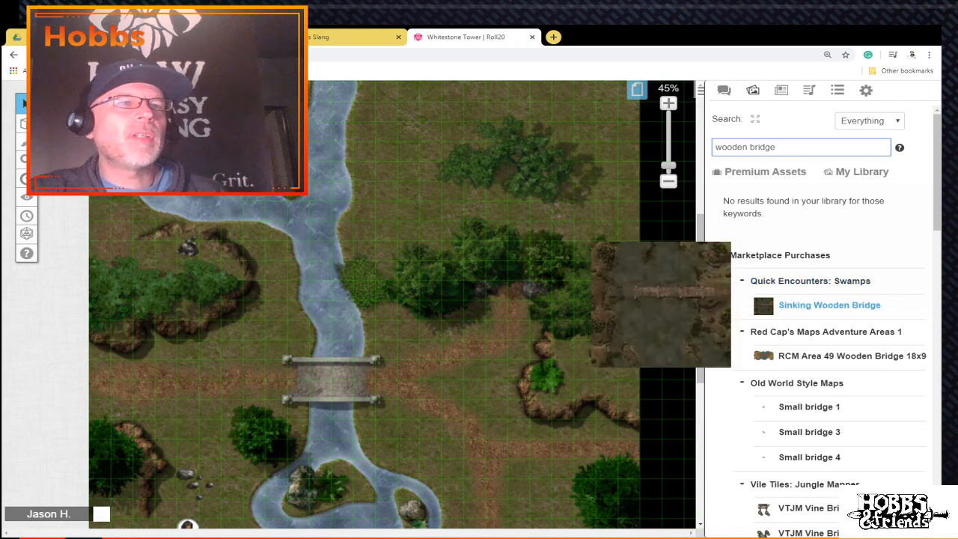
pyautogui.moveTo(823, 304)
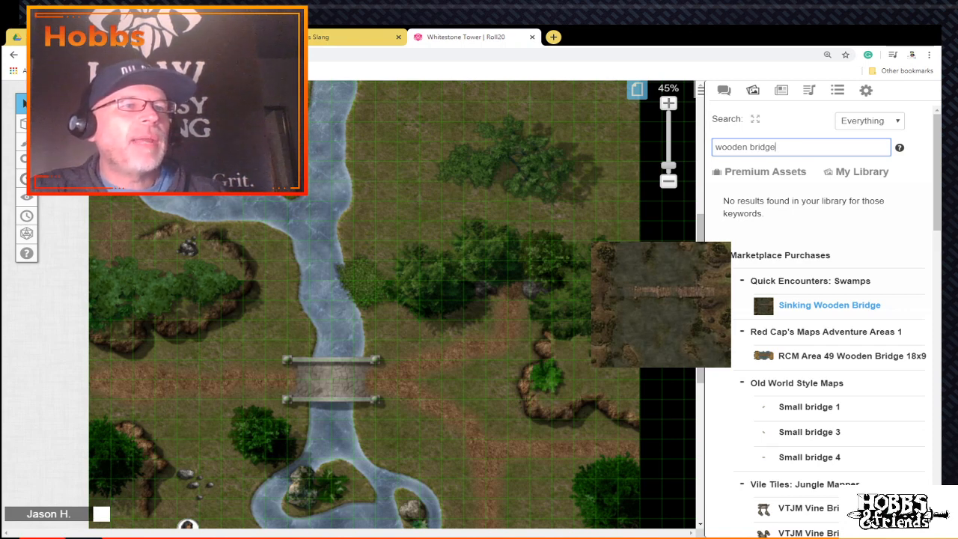
pyautogui.moveTo(831, 356)
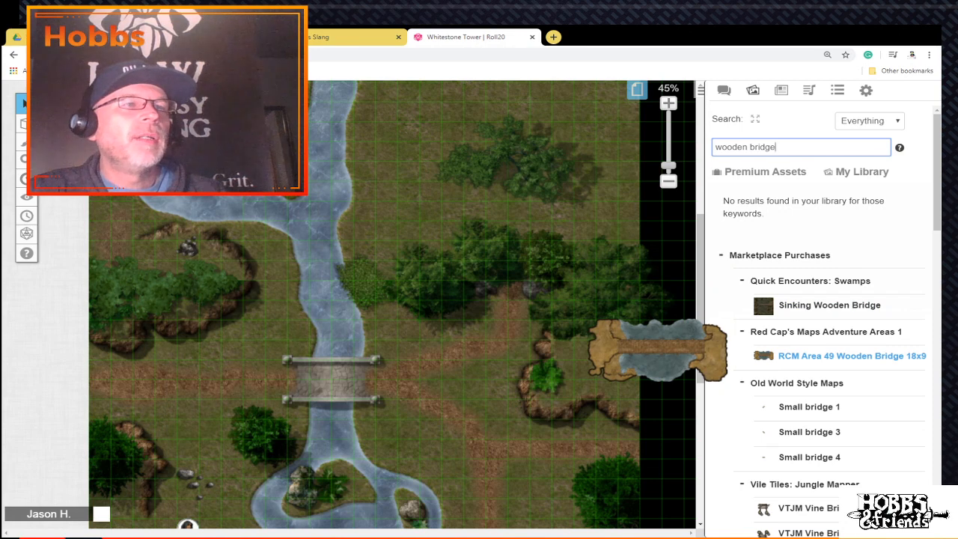
pyautogui.scroll(-2, 831, 356)
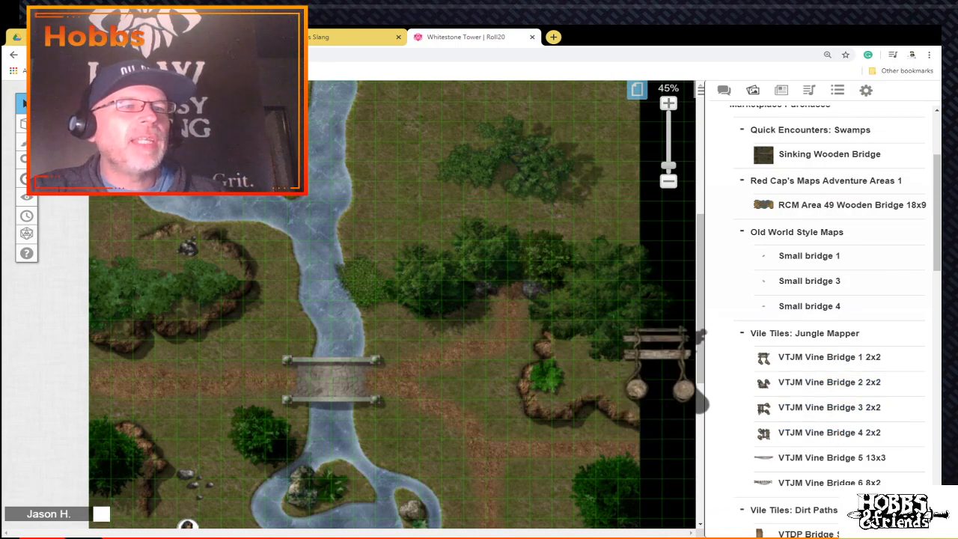
pyautogui.scroll(-1, 824, 336)
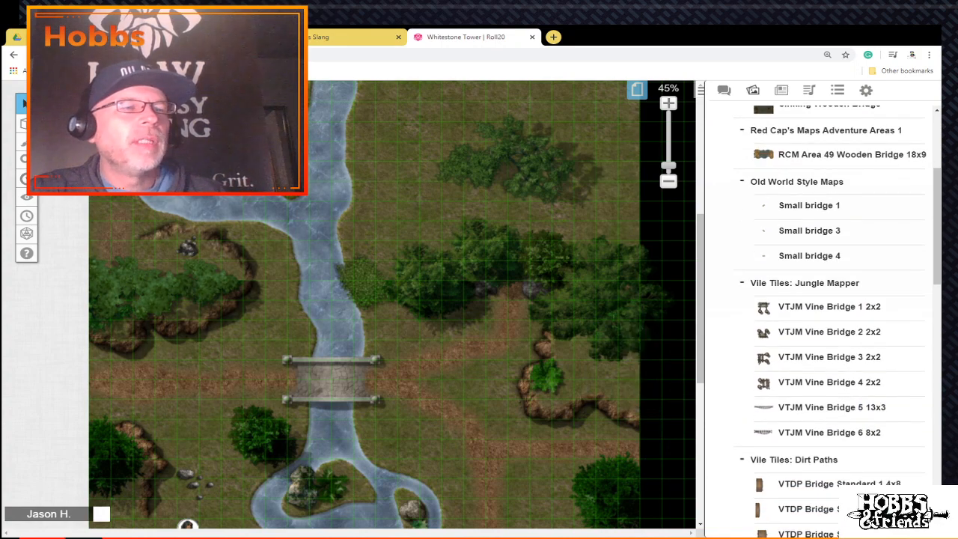
pyautogui.scroll(-2, 838, 483)
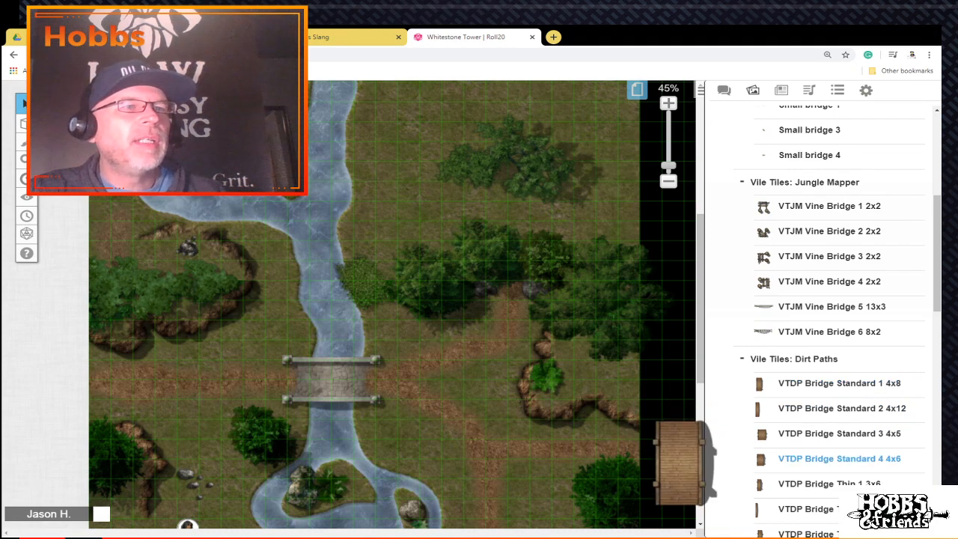
pyautogui.scroll(-1, 839, 458)
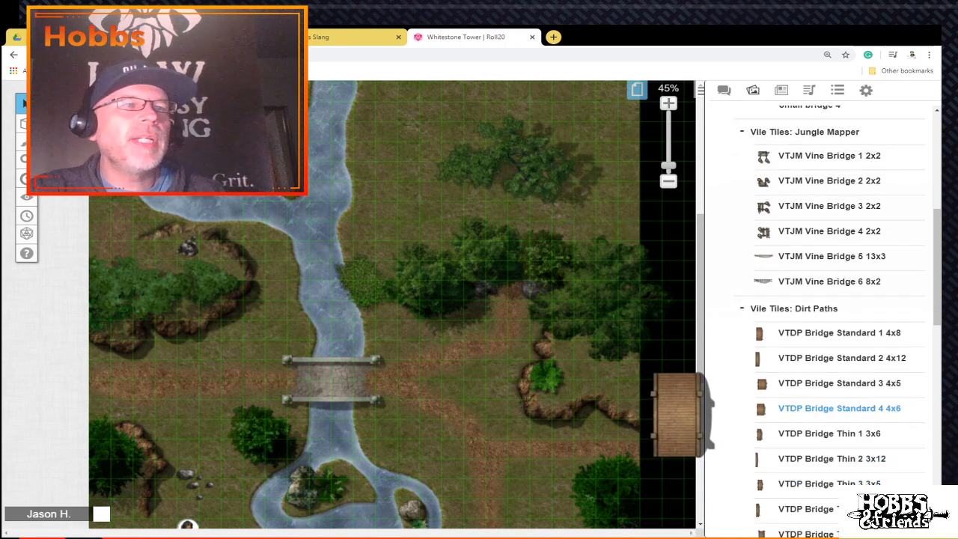
pyautogui.scroll(-2, 838, 407)
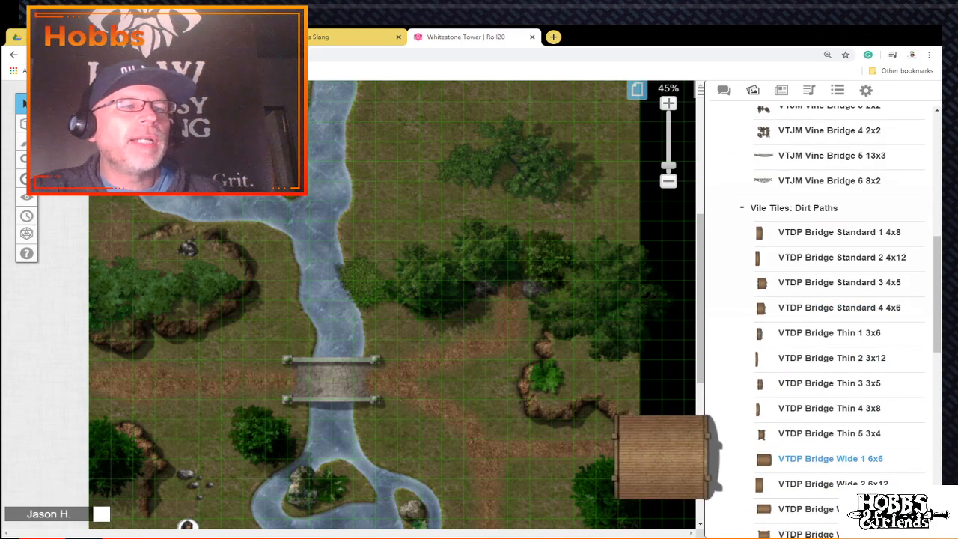
pyautogui.scroll(-2, 838, 458)
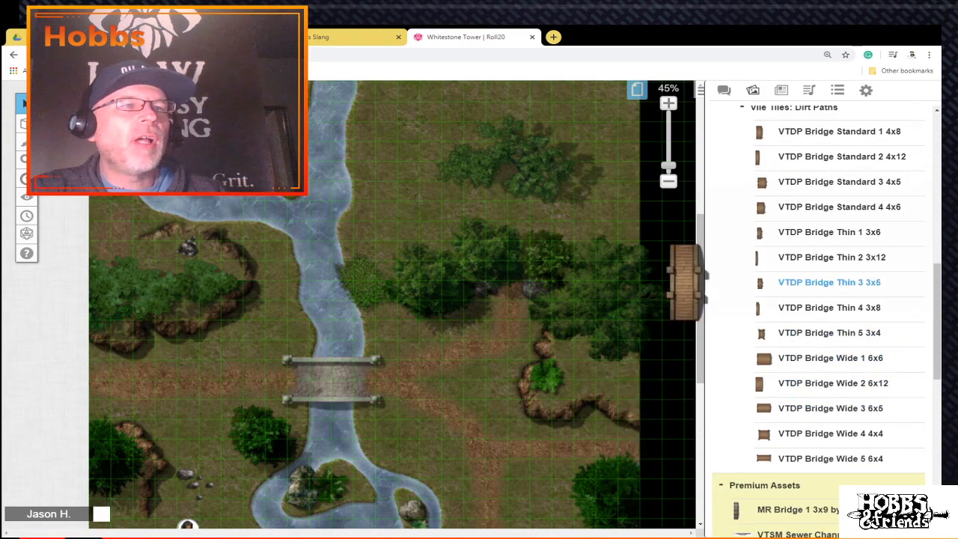
pyautogui.scroll(-1, 838, 333)
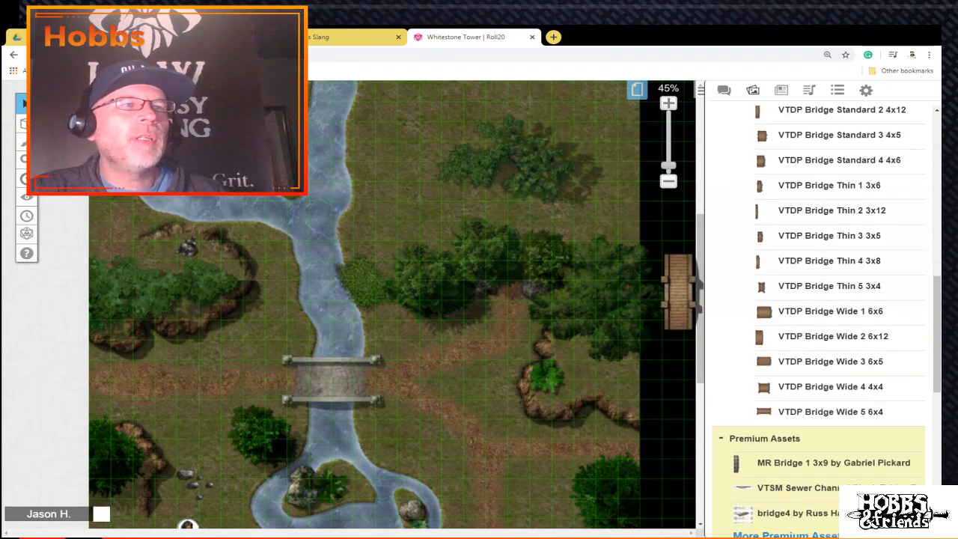
# Step: Examine the wooden bridge images offered under Premium Assets and From the Web
pyautogui.scroll(-2, 824, 321)
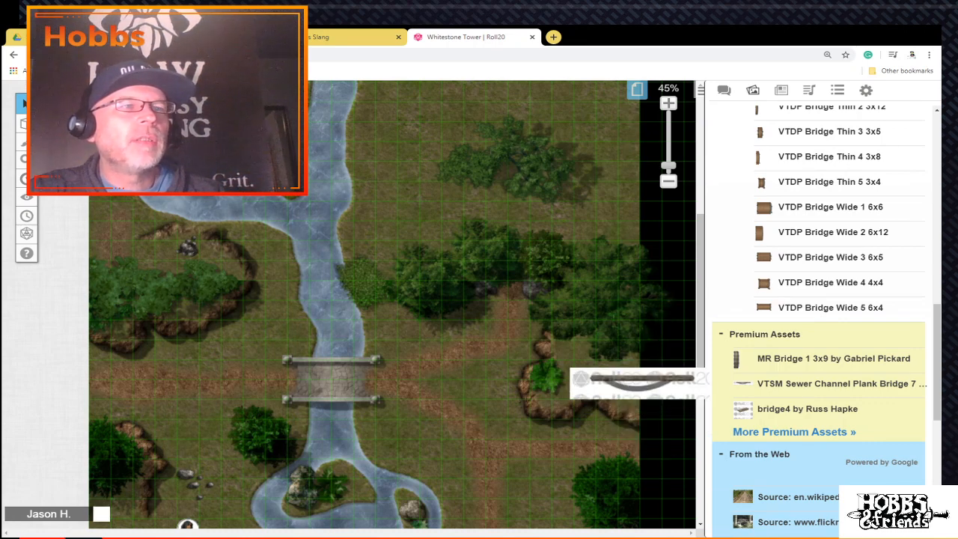
pyautogui.scroll(-3, 824, 322)
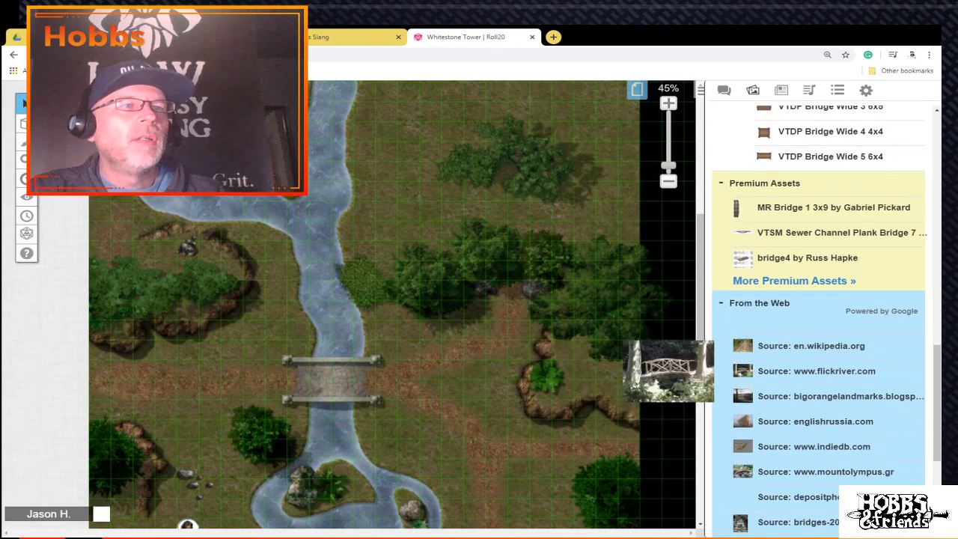
pyautogui.scroll(-7, 820, 322)
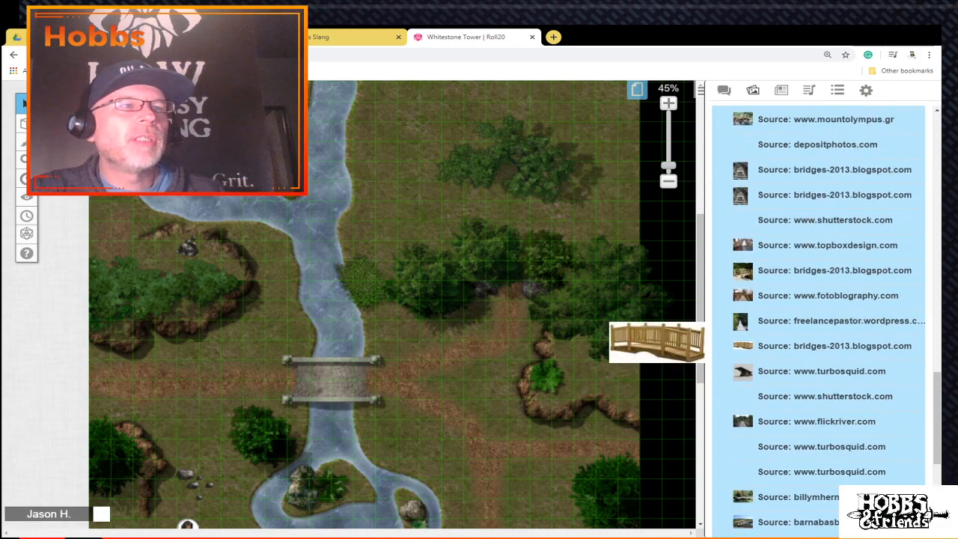
pyautogui.scroll(-3, 824, 344)
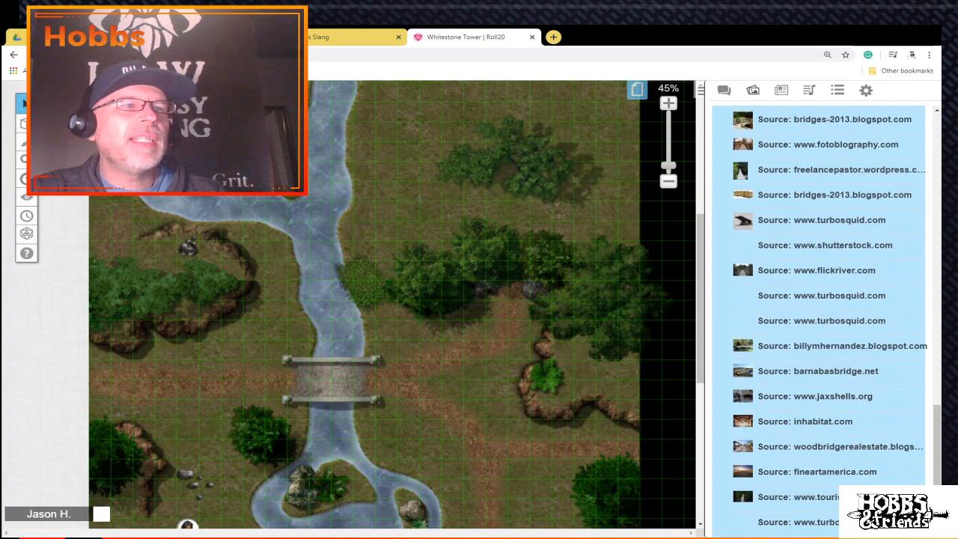
pyautogui.scroll(-7, 823, 446)
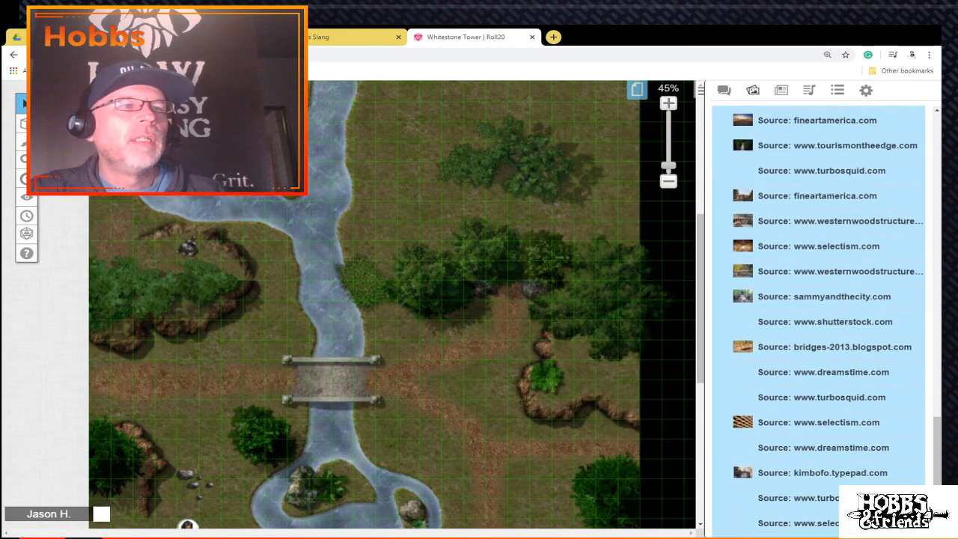
pyautogui.moveTo(749, 347)
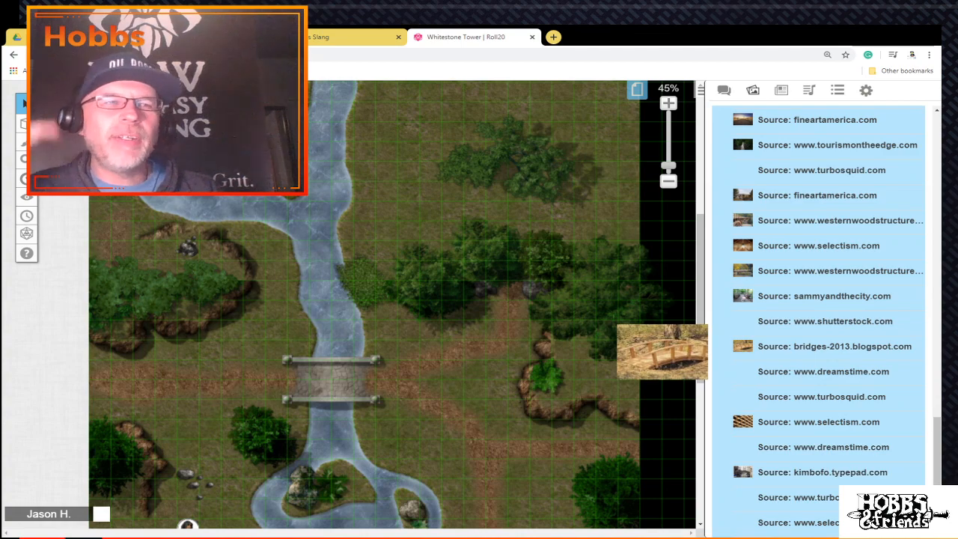
pyautogui.scroll(15, 823, 321)
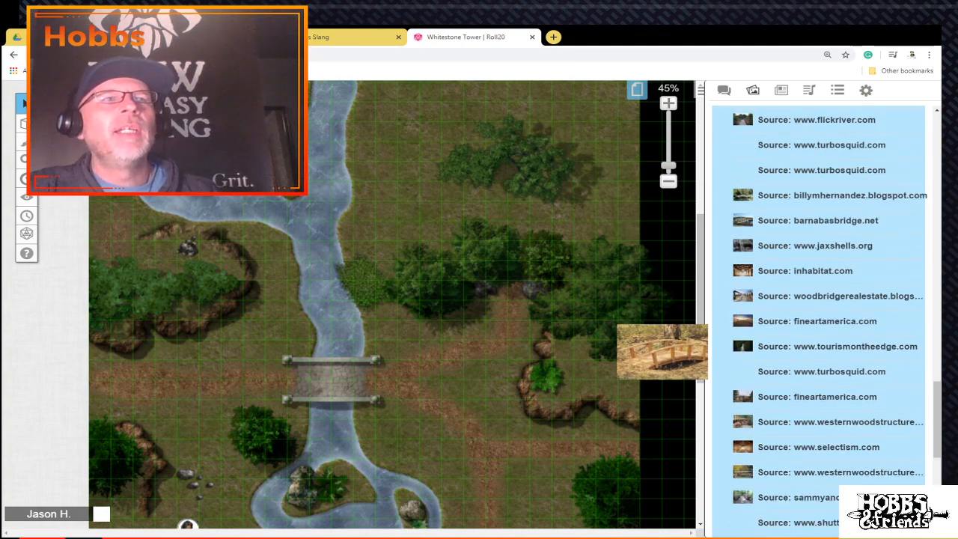
# Step: Place the VTDP Bridge Standard 4 4x6 piece from Vile Tiles: Dirt Paths on the grass east of the northern river
pyautogui.scroll(3, 824, 322)
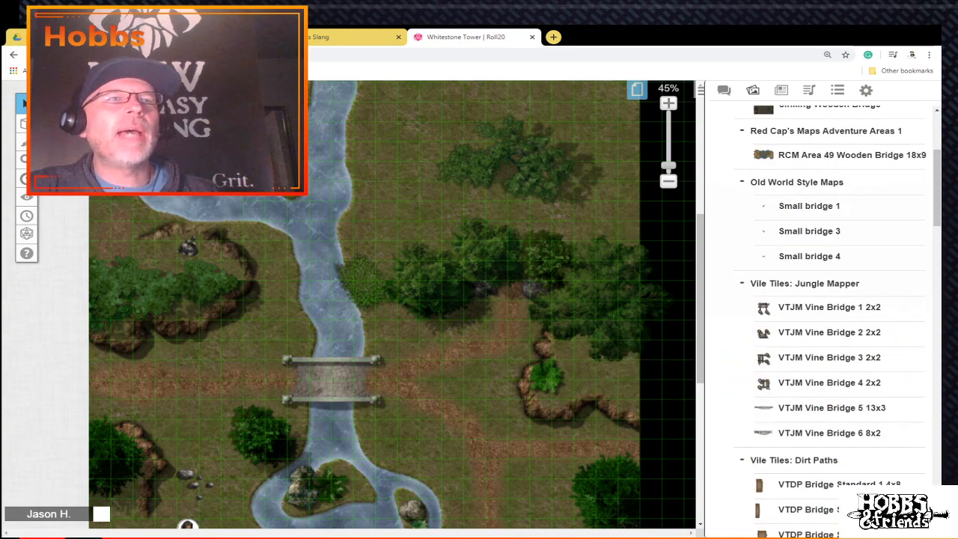
pyautogui.scroll(-5, 823, 322)
pyautogui.scroll(-2, 823, 322)
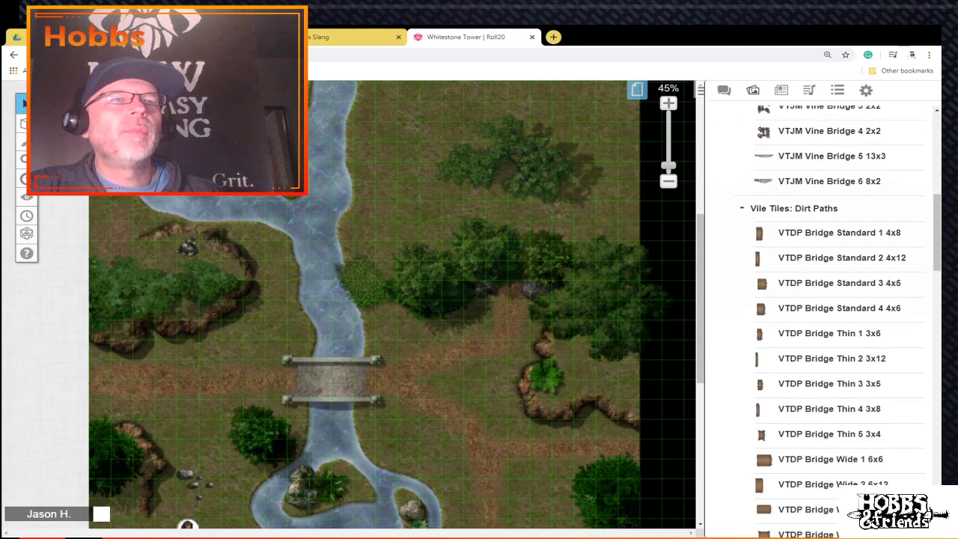
pyautogui.scroll(-1, 823, 322)
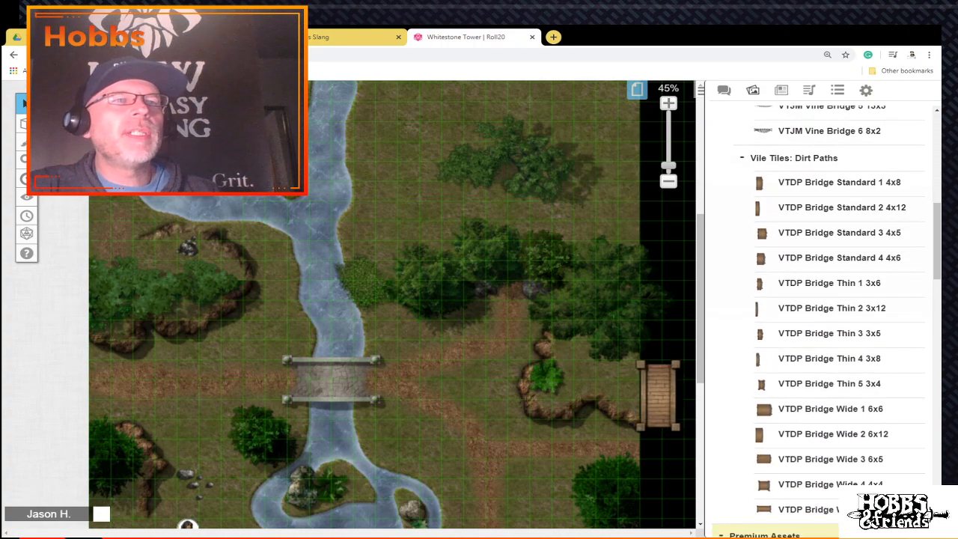
pyautogui.moveTo(819, 383)
pyautogui.moveTo(819, 409)
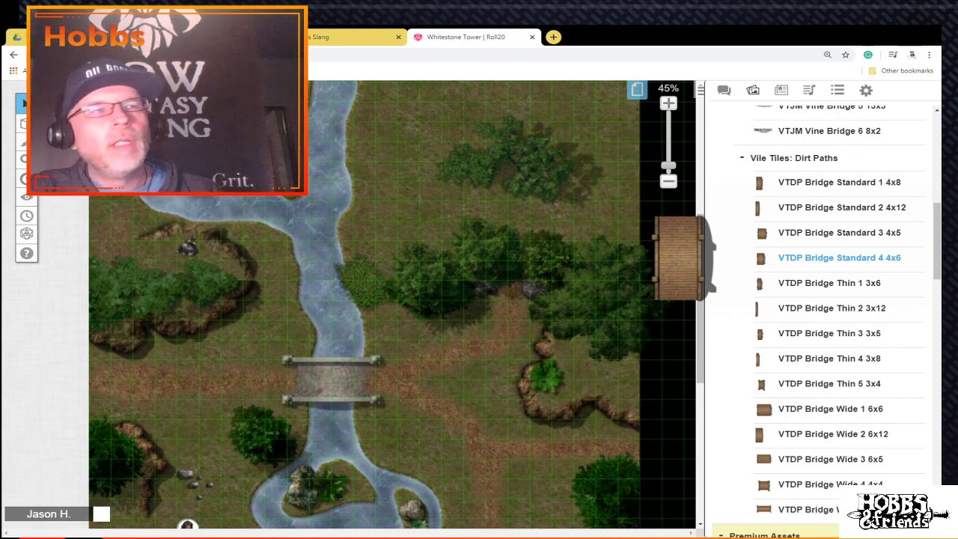
pyautogui.moveTo(684, 259); pyautogui.dragTo(432, 112)
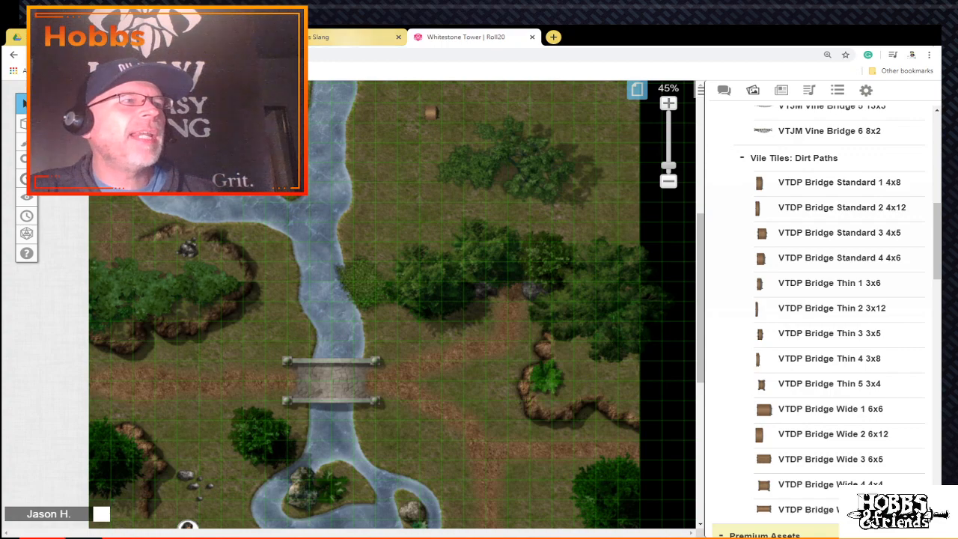
# Step: Move the wooden bridge north beside the river and enlarge it to about 4 by 6 grid squares
pyautogui.scroll(5, 392, 304)
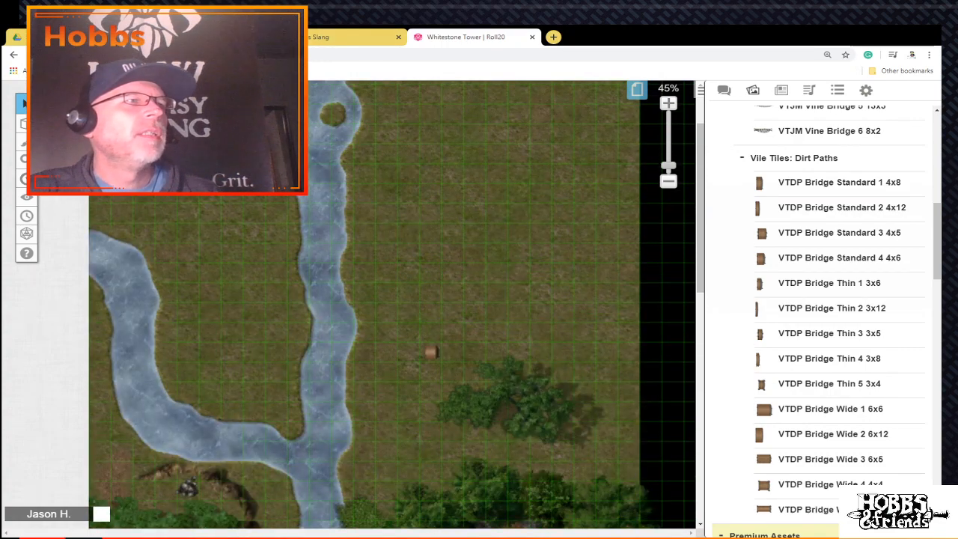
pyautogui.moveTo(431, 350); pyautogui.dragTo(386, 212)
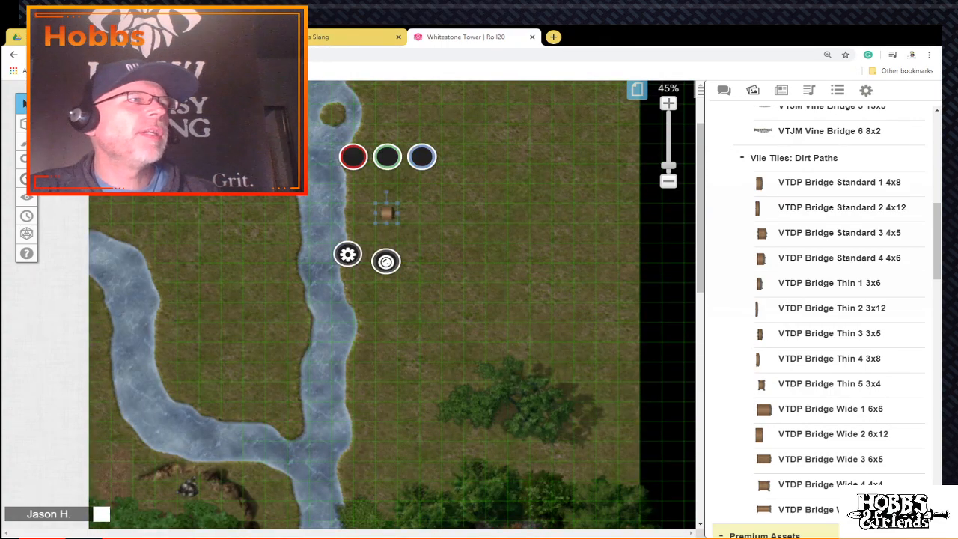
pyautogui.click(387, 213)
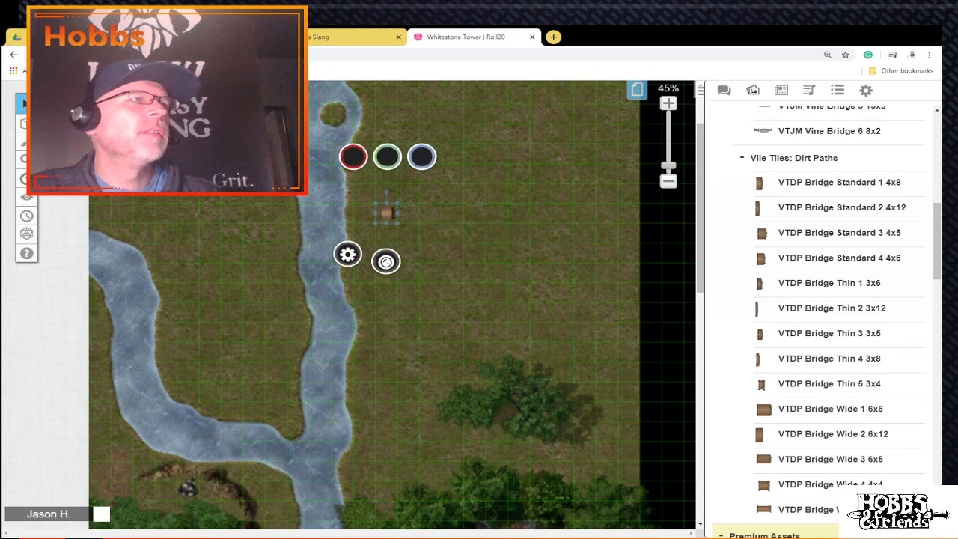
pyautogui.moveTo(399, 225); pyautogui.dragTo(419, 323)
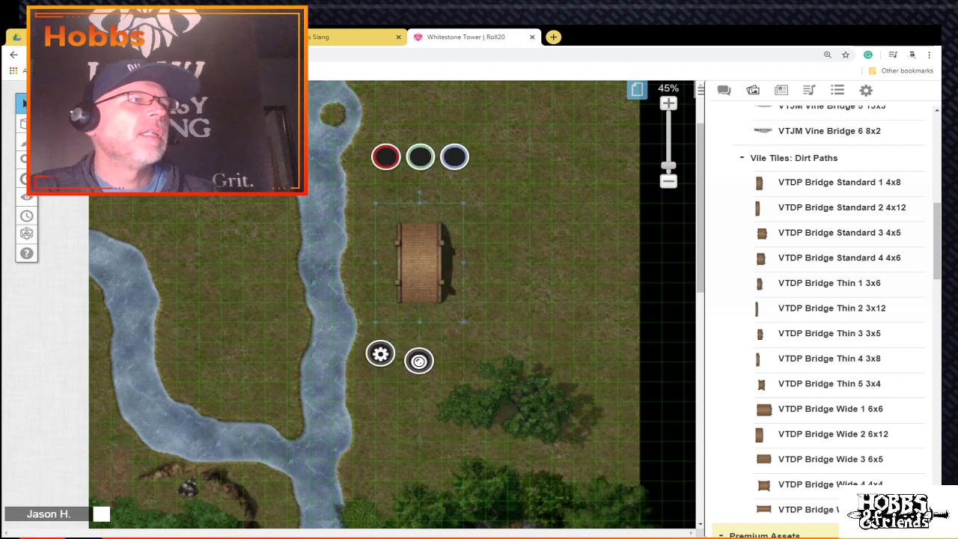
# Step: Rotate the wooden bridge 90 degrees and position it across the northern river
pyautogui.moveTo(419, 193); pyautogui.dragTo(496, 262)
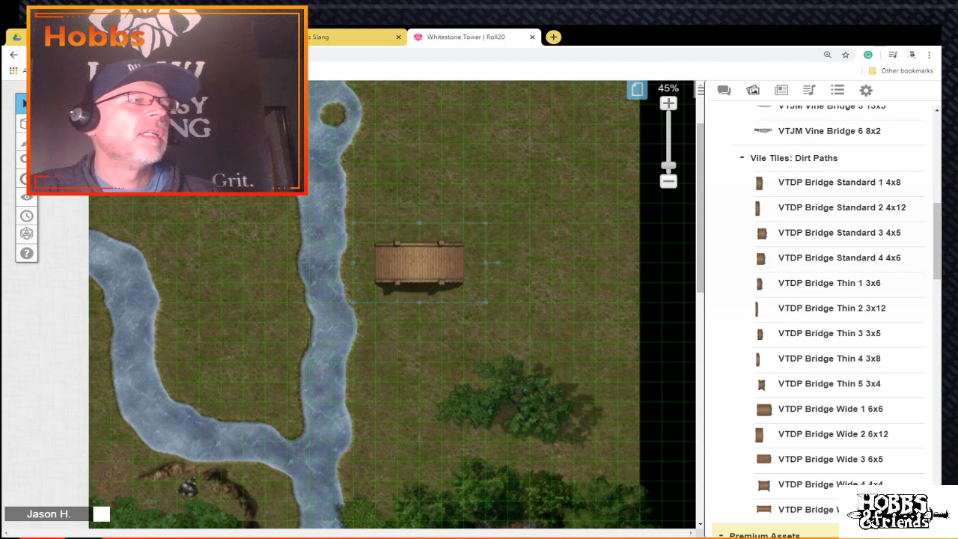
pyautogui.moveTo(419, 263); pyautogui.dragTo(324, 212)
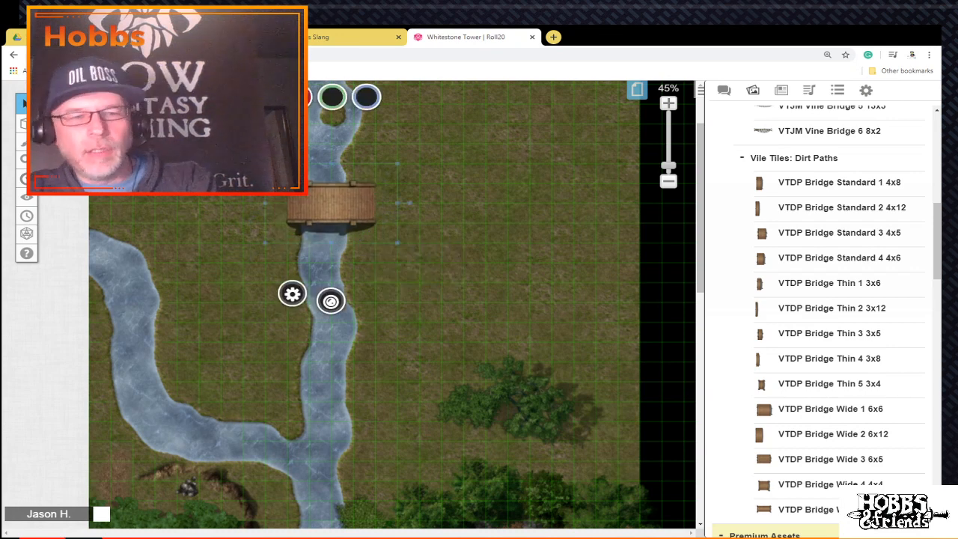
pyautogui.moveTo(357, 218); pyautogui.dragTo(345, 216)
# Step: Review the wooden bridge search results again, from the Dirt Paths, Vine Bridge and Old World Style pieces to the Premium Assets
pyautogui.scroll(-3, 391, 305)
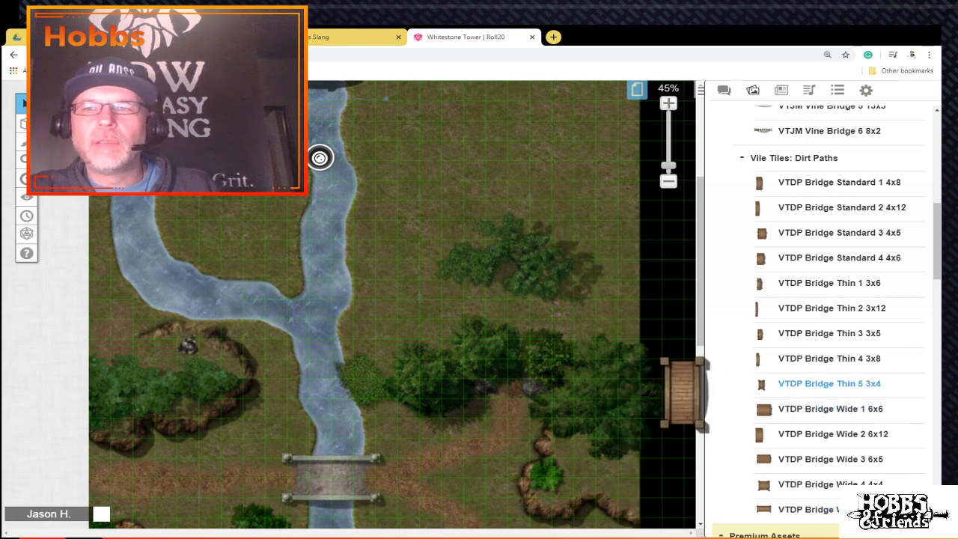
pyautogui.scroll(3, 829, 383)
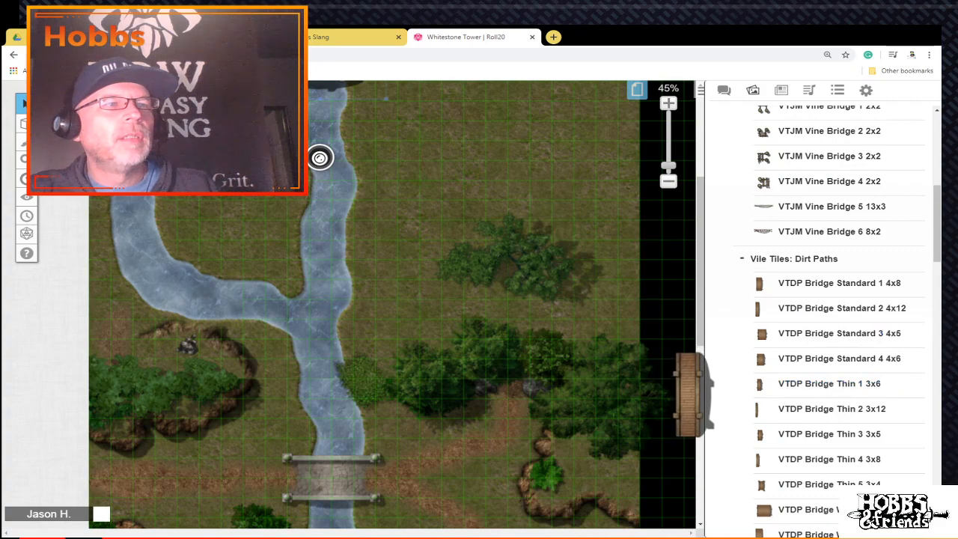
pyautogui.scroll(-4, 831, 408)
pyautogui.scroll(-10, 831, 409)
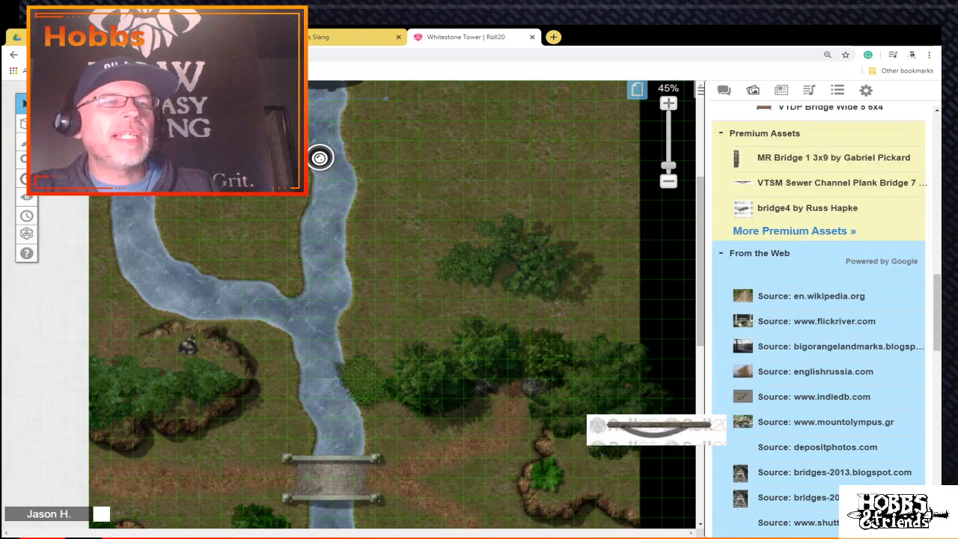
pyautogui.scroll(15, 831, 408)
pyautogui.scroll(3, 823, 426)
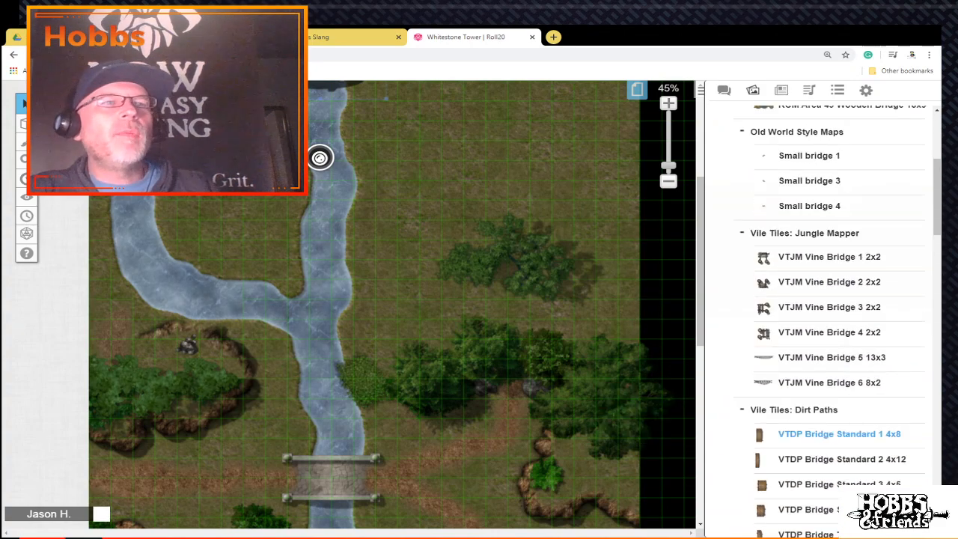
pyautogui.scroll(3, 823, 385)
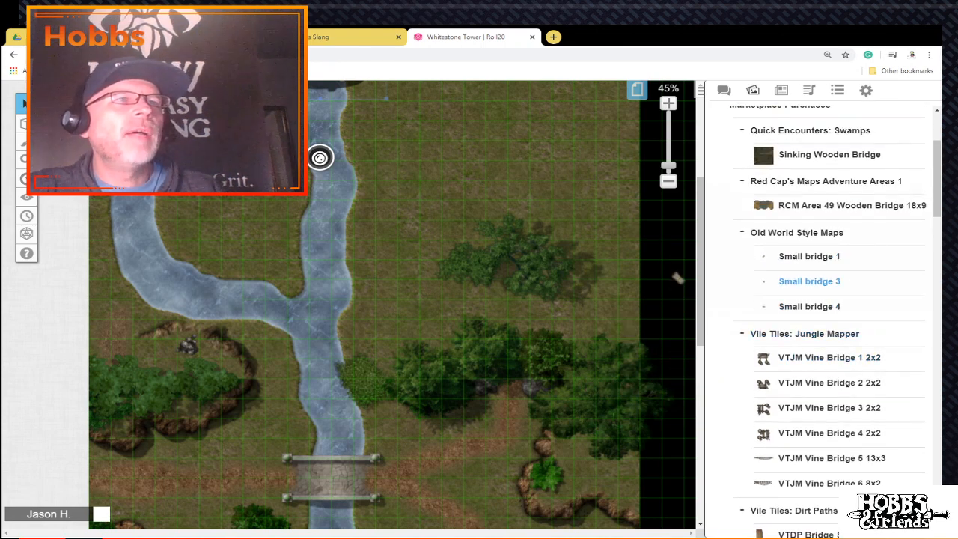
pyautogui.scroll(3, 823, 299)
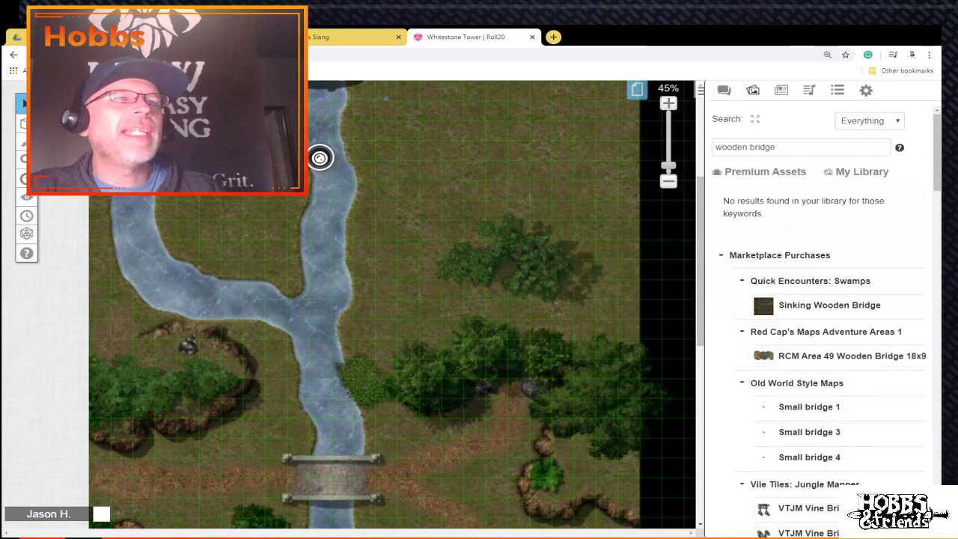
# Step: Clear the wooden bridge search and expand the Vile Tiles: Damage Decals 1 set among the Marketplace Purchases
pyautogui.click(790, 148)
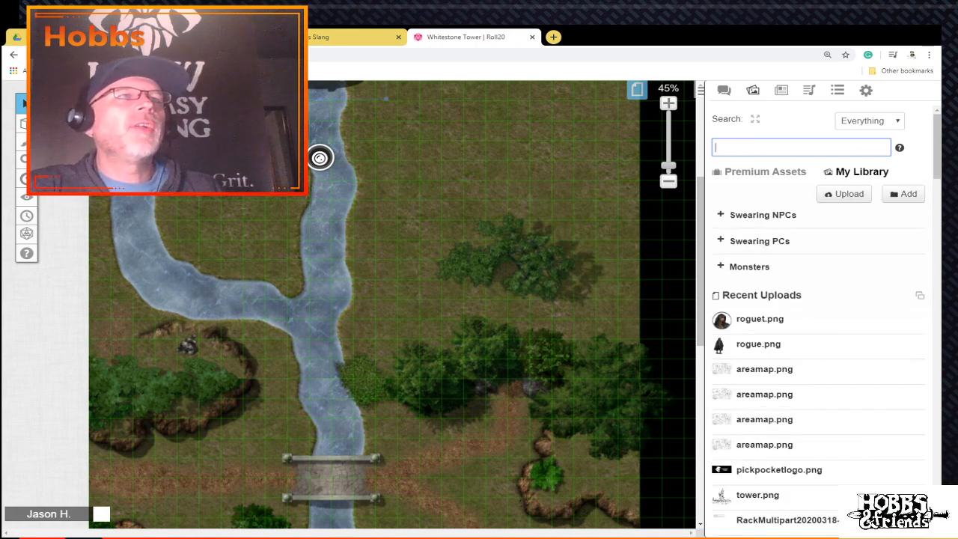
pyautogui.click(765, 172)
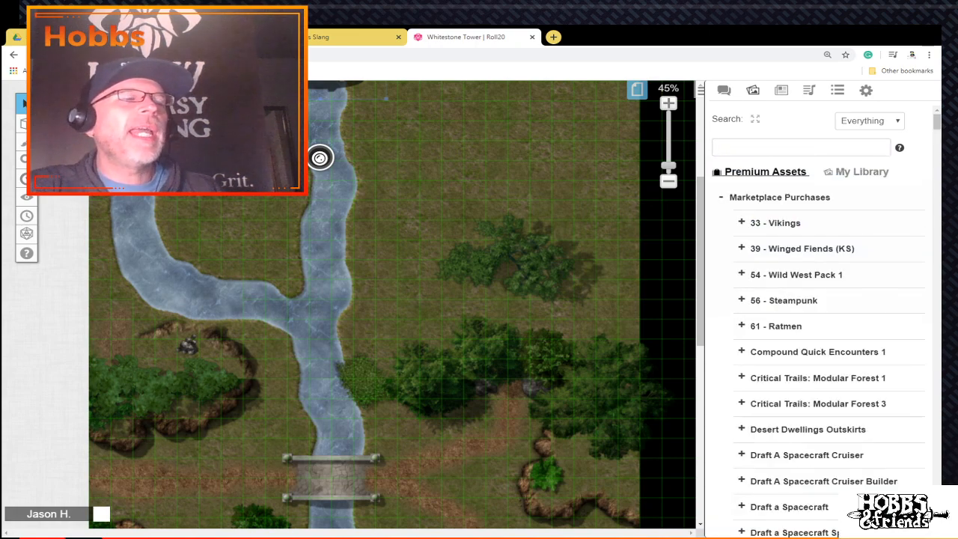
pyautogui.scroll(-15, 805, 298)
pyautogui.scroll(-18, 804, 298)
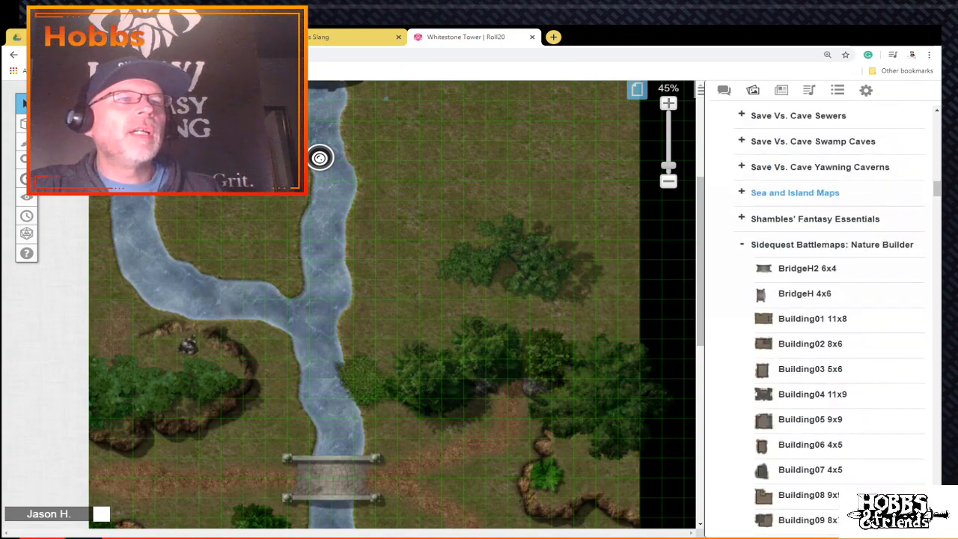
pyautogui.moveTo(763, 314); pyautogui.dragTo(749, 318)
pyautogui.scroll(-20, 804, 337)
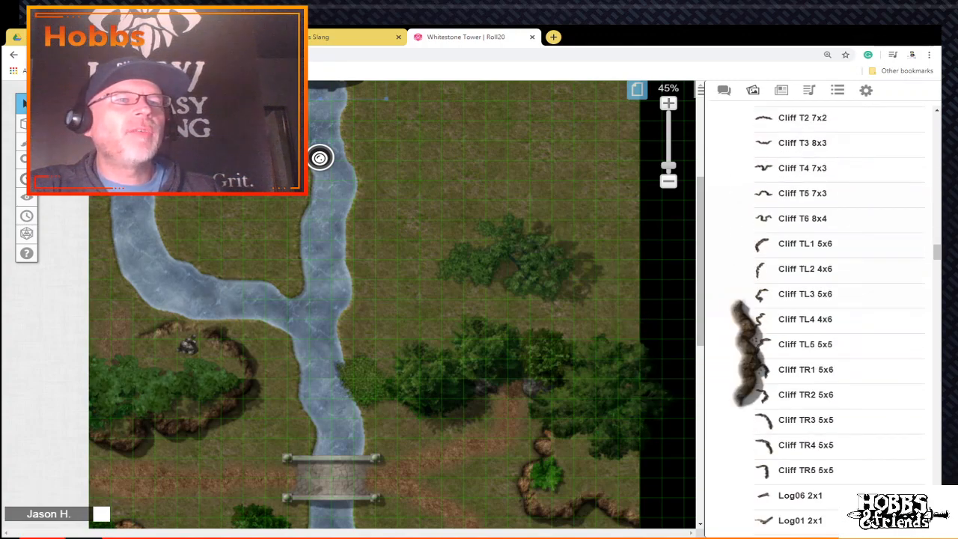
pyautogui.scroll(-20, 804, 337)
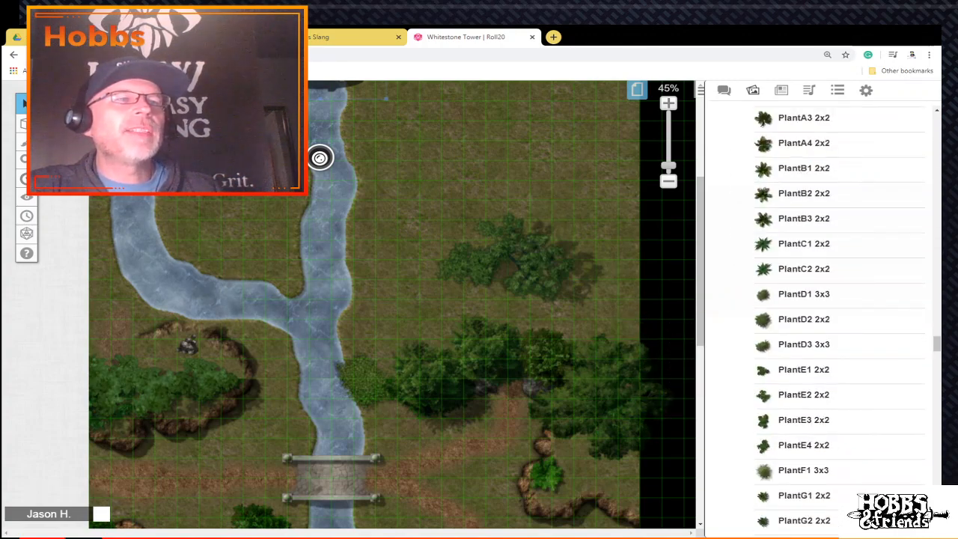
pyautogui.scroll(-20, 804, 337)
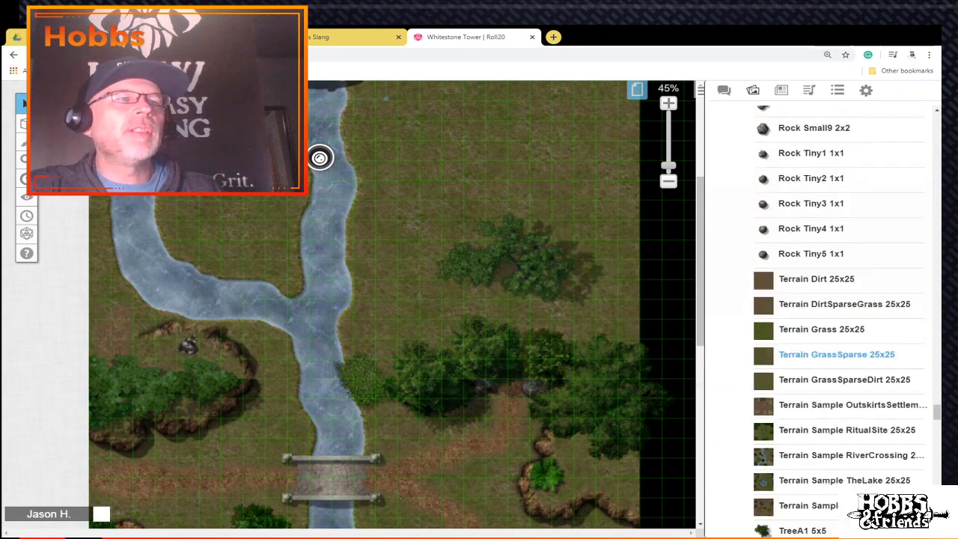
pyautogui.scroll(-20, 804, 337)
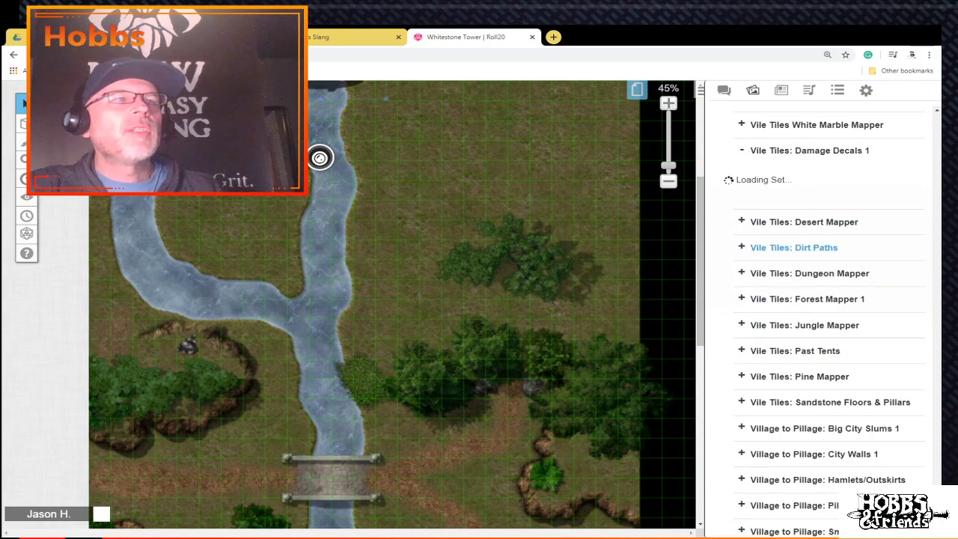
# Step: Find Wood Floor Damage 17 in the Damage Decals 1 set and place it on the map at the wooden bridge
pyautogui.moveTo(319, 157); pyautogui.dragTo(320, 253)
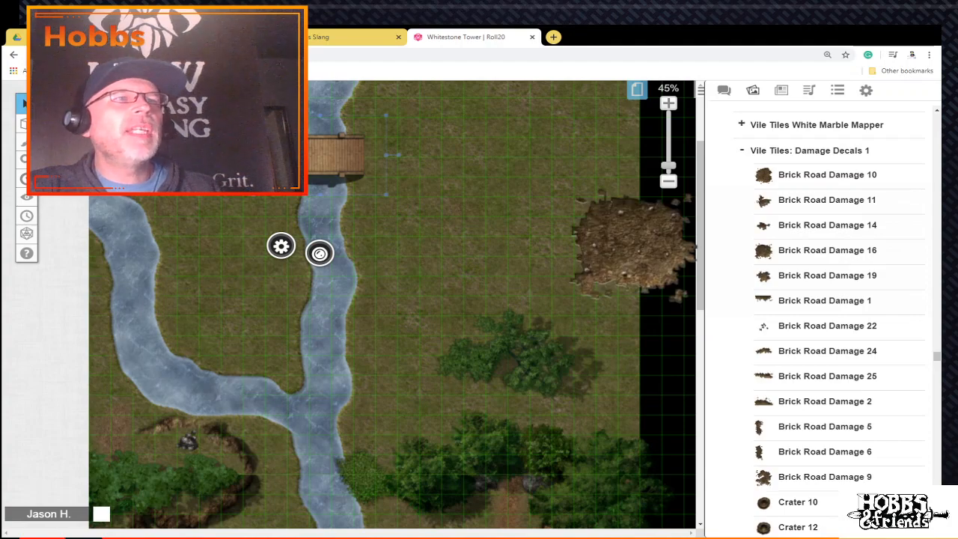
pyautogui.scroll(-7, 815, 322)
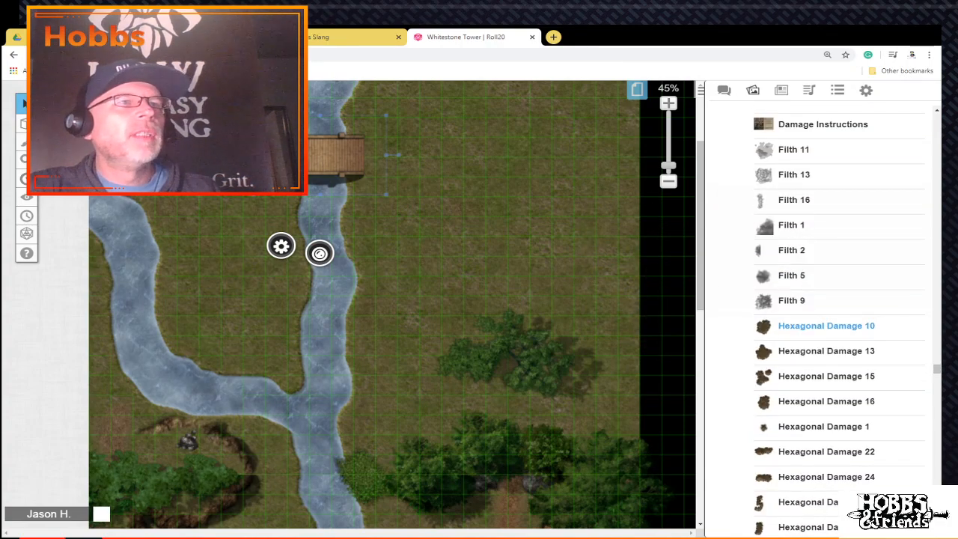
pyautogui.scroll(-12, 823, 326)
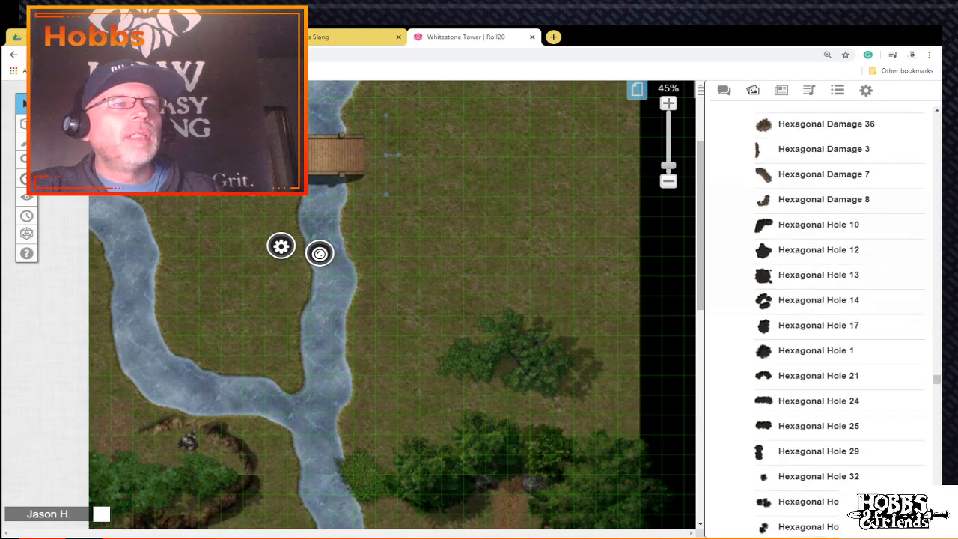
pyautogui.scroll(-15, 838, 322)
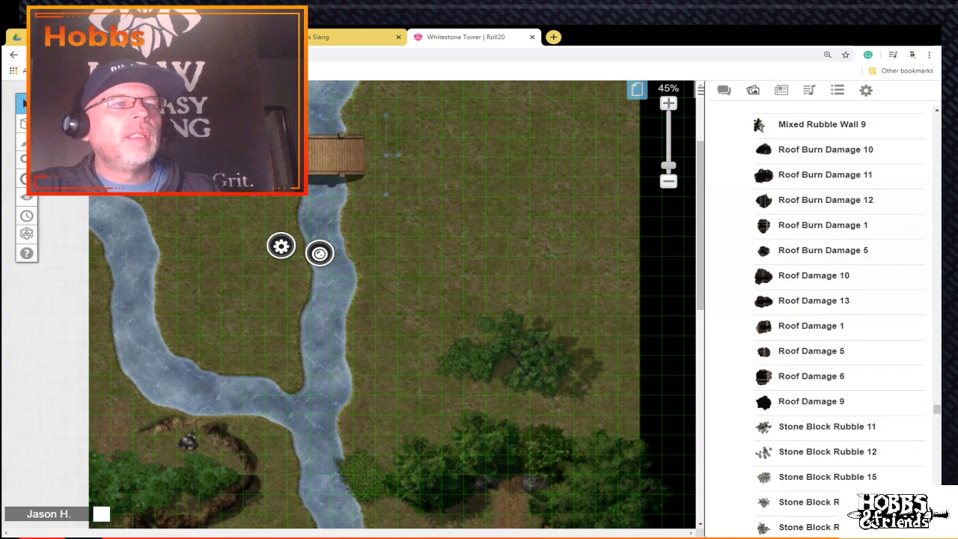
pyautogui.scroll(-15, 838, 322)
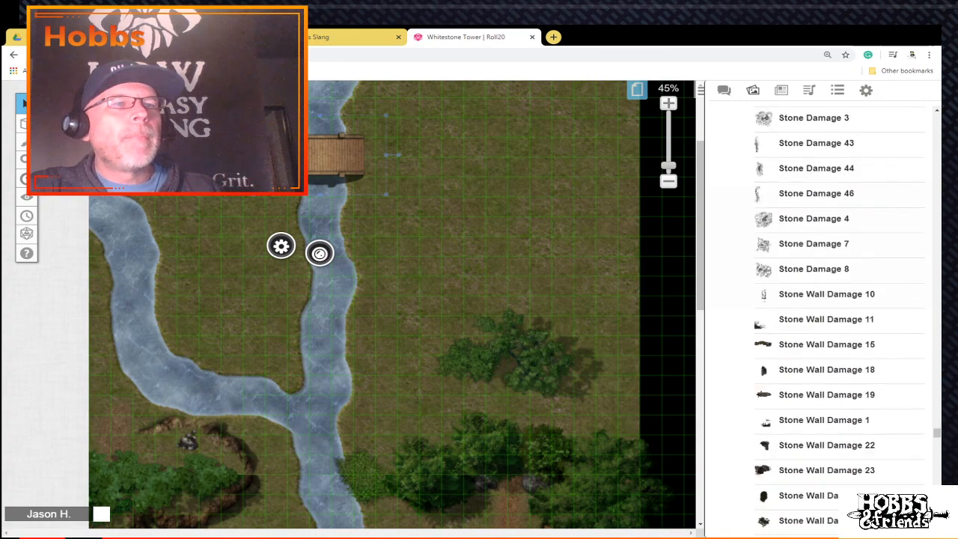
pyautogui.scroll(-12, 839, 322)
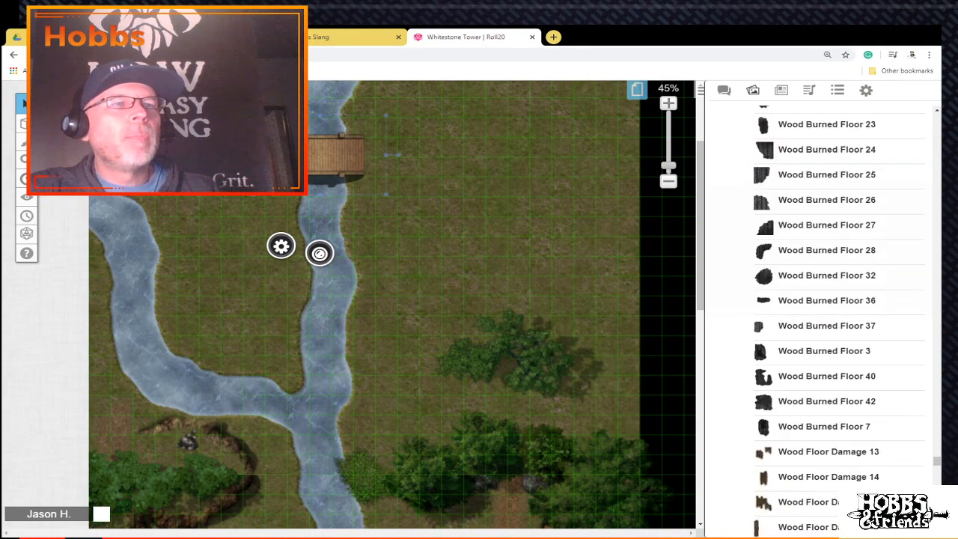
pyautogui.scroll(-1, 827, 325)
pyautogui.moveTo(829, 452)
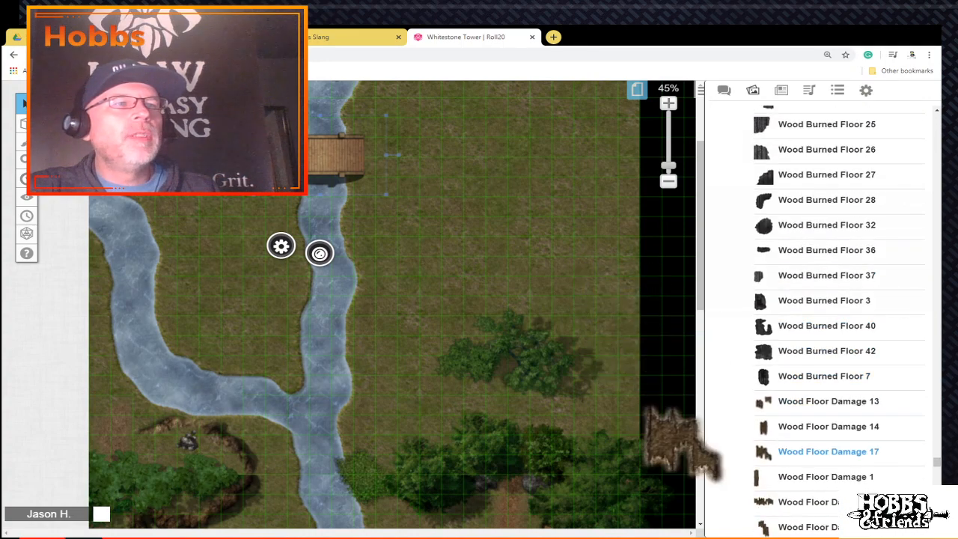
pyautogui.moveTo(828, 452); pyautogui.dragTo(337, 157)
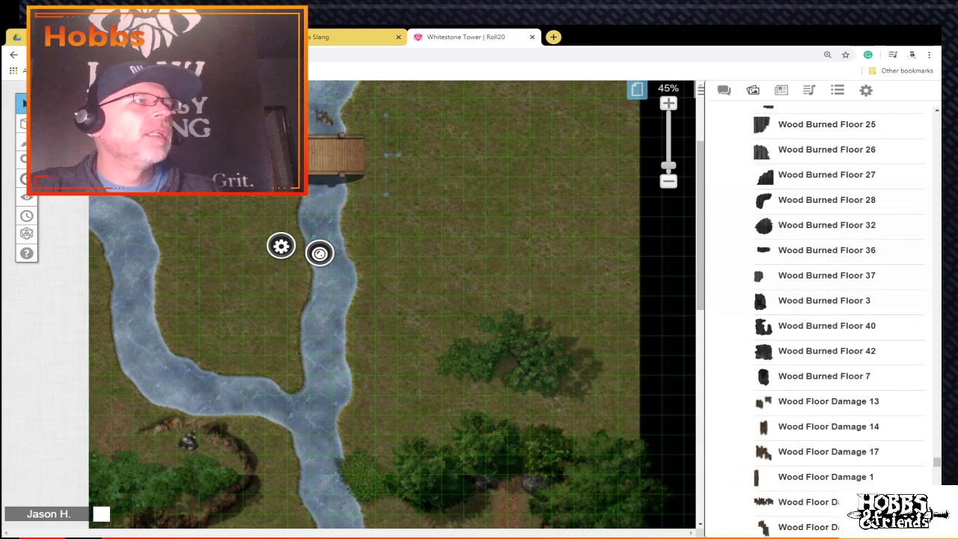
# Step: Move the wood floor damage decal onto the deck of the wooden bridge
pyautogui.moveTo(324, 116); pyautogui.dragTo(321, 153)
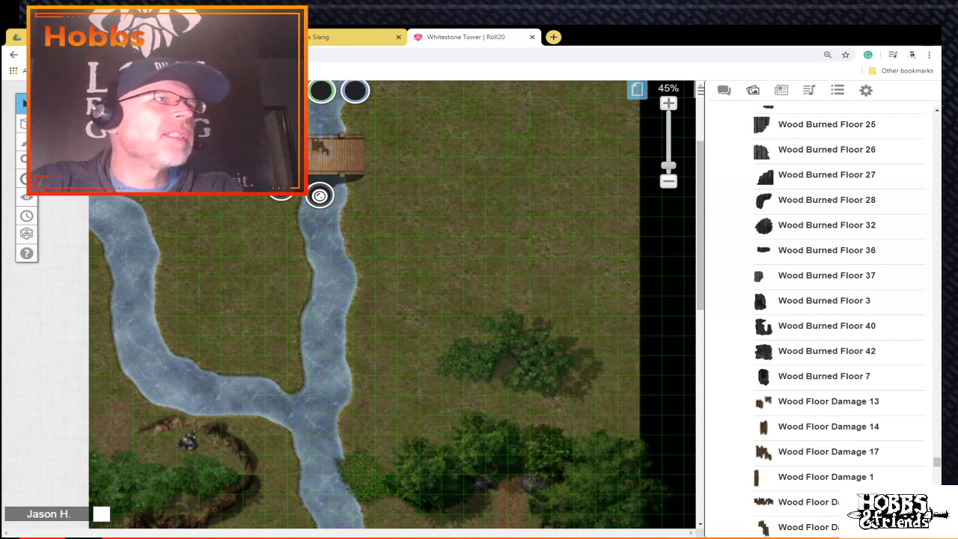
pyautogui.moveTo(668, 165); pyautogui.dragTo(669, 139)
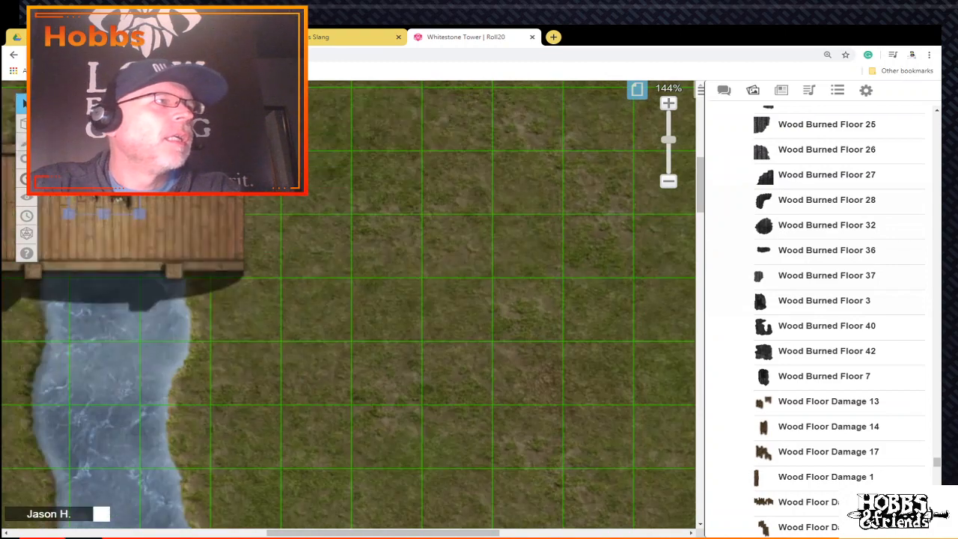
pyautogui.moveTo(383, 533); pyautogui.dragTo(343, 533)
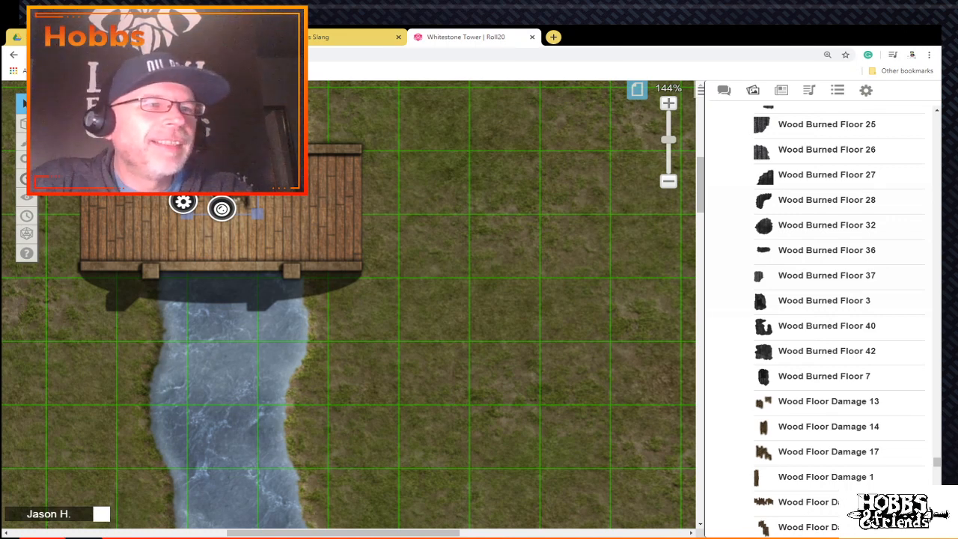
# Step: Place Wood Floor Damage 13 on the eastern part of the wooden bridge deck
pyautogui.moveTo(827, 401)
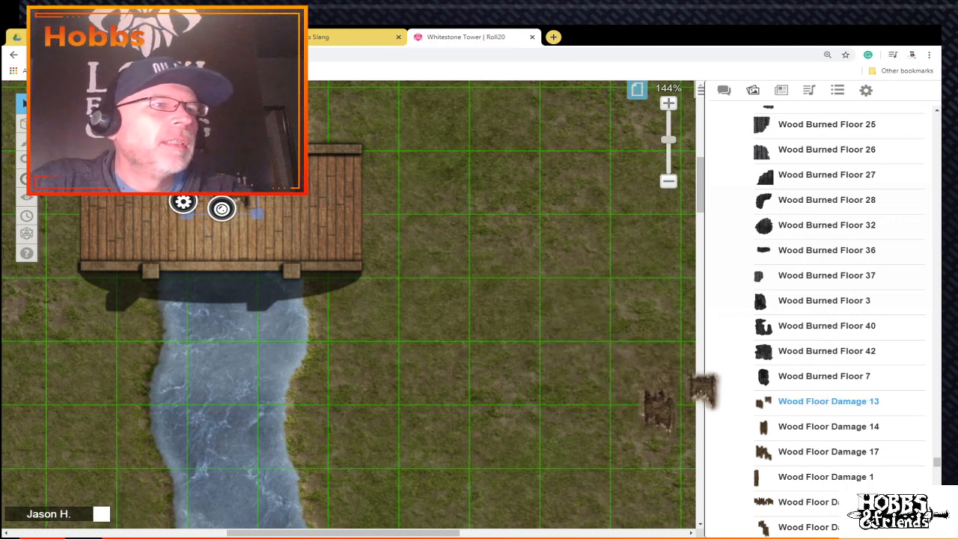
pyautogui.moveTo(826, 402); pyautogui.dragTo(313, 230)
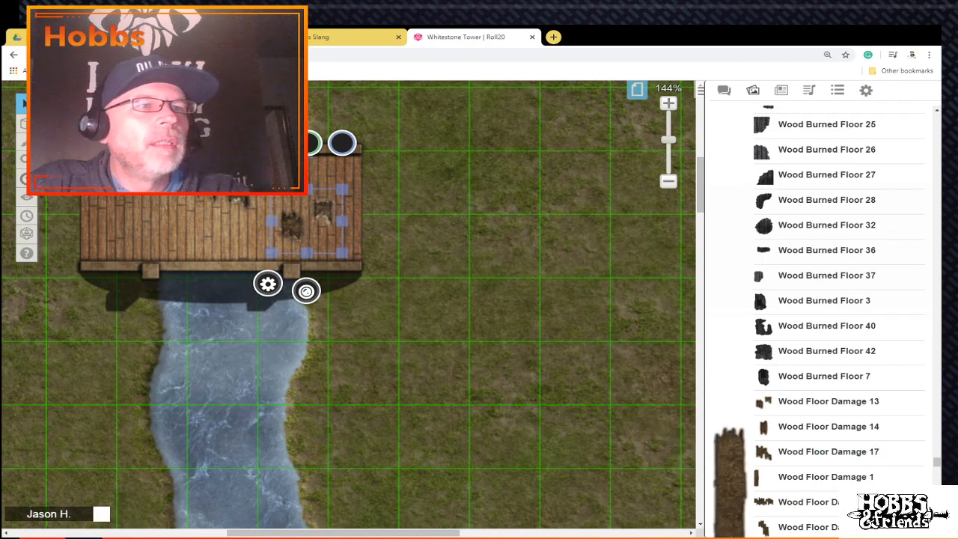
# Step: Place Wood Floor Damage 42 on the western end of the bridge deck and scale it down within one grid square
pyautogui.scroll(-2, 823, 449)
pyautogui.scroll(-5, 823, 426)
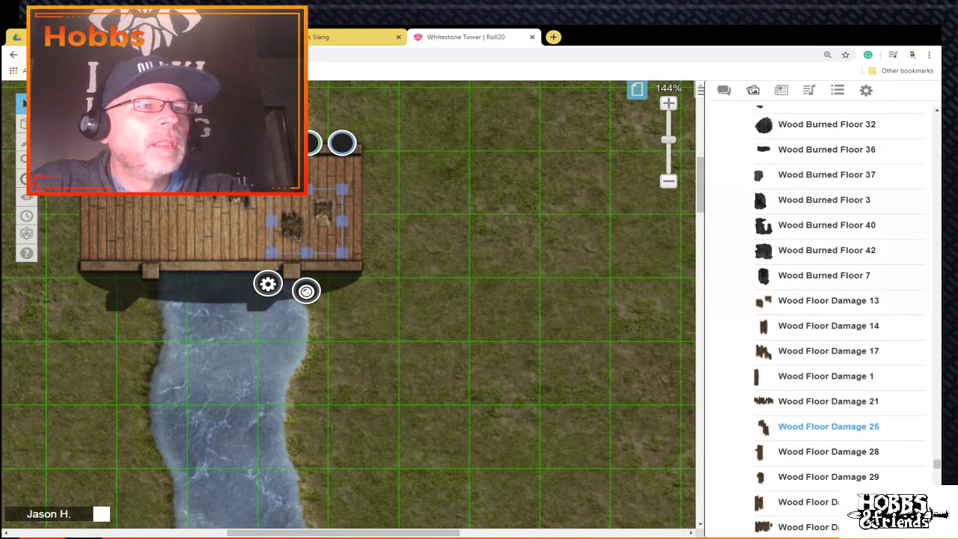
pyautogui.scroll(-3, 823, 442)
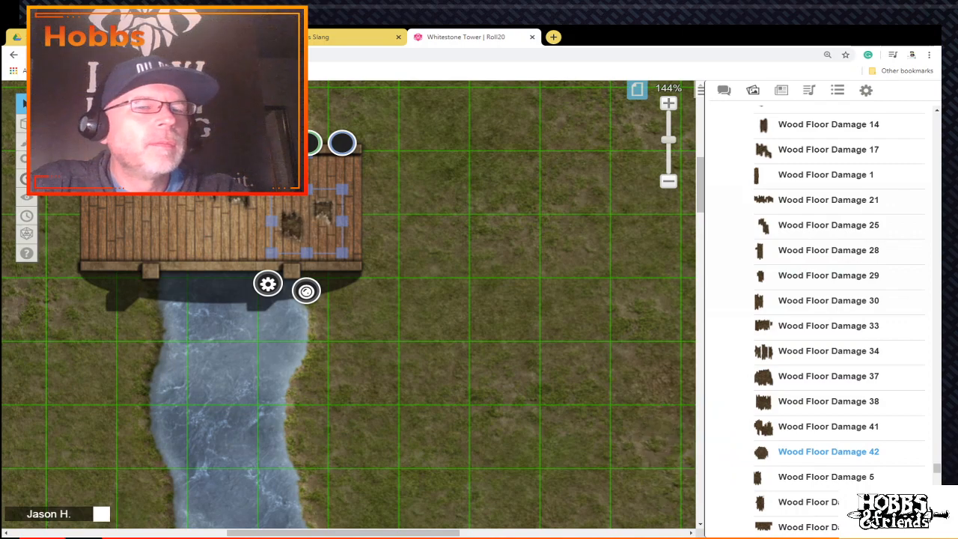
pyautogui.moveTo(823, 451); pyautogui.dragTo(113, 228)
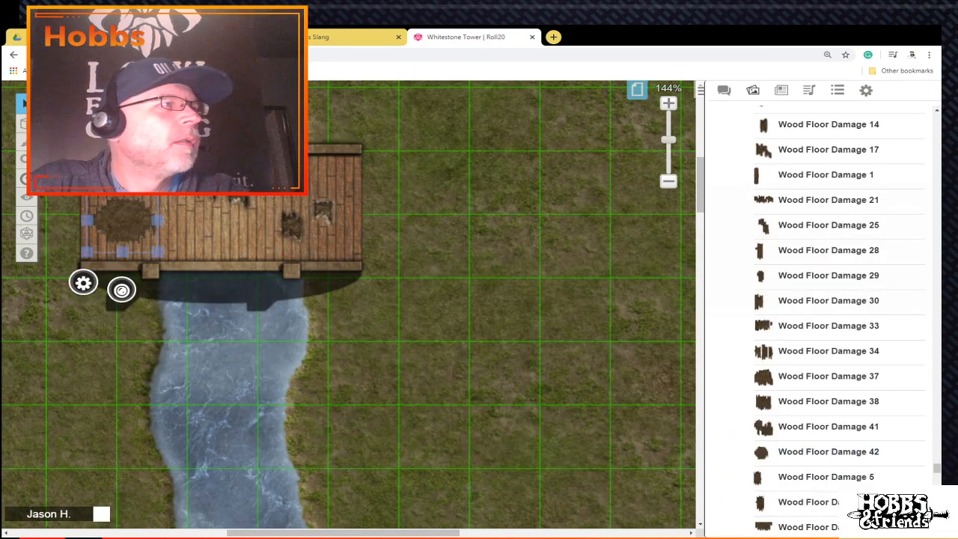
pyautogui.moveTo(157, 187); pyautogui.dragTo(134, 209)
# Step: Add a second copy of the Wood Floor Damage 42 decal on the deck, northeast of the first
pyautogui.rightClick(114, 230)
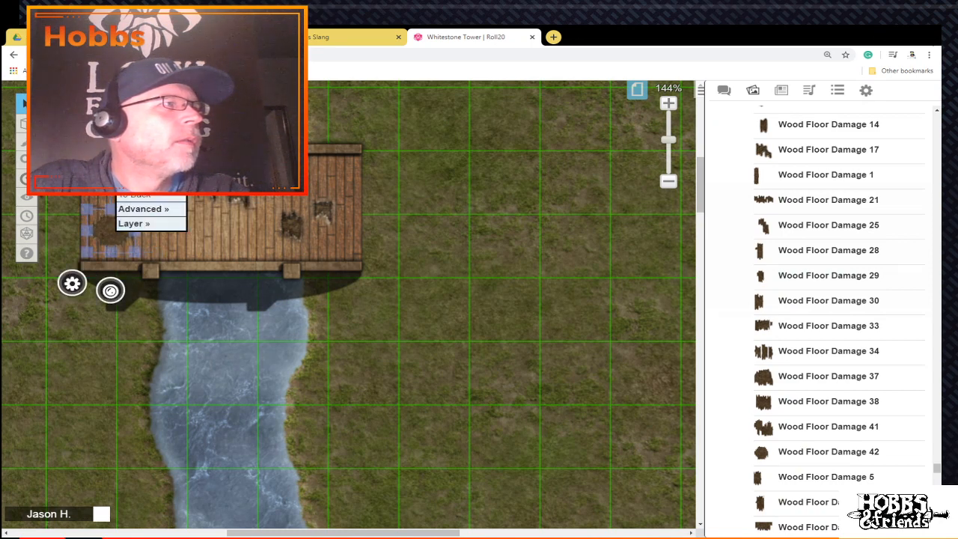
pyautogui.click(135, 194)
pyautogui.click(196, 233)
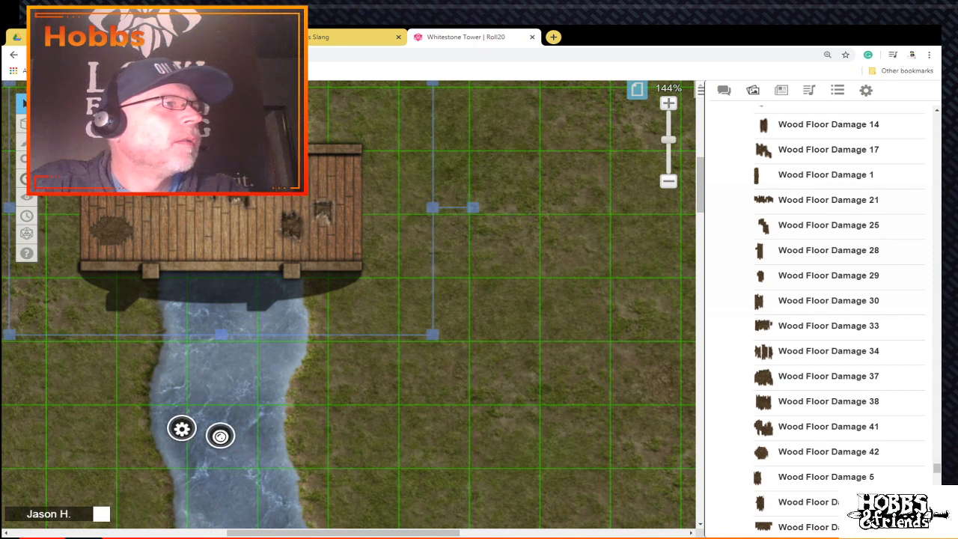
pyautogui.click(151, 193)
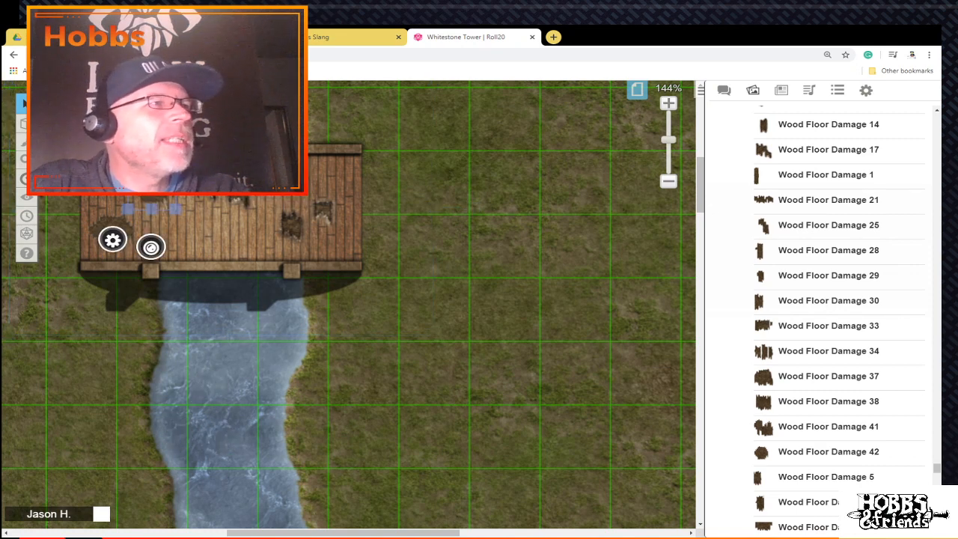
pyautogui.scroll(5, 349, 305)
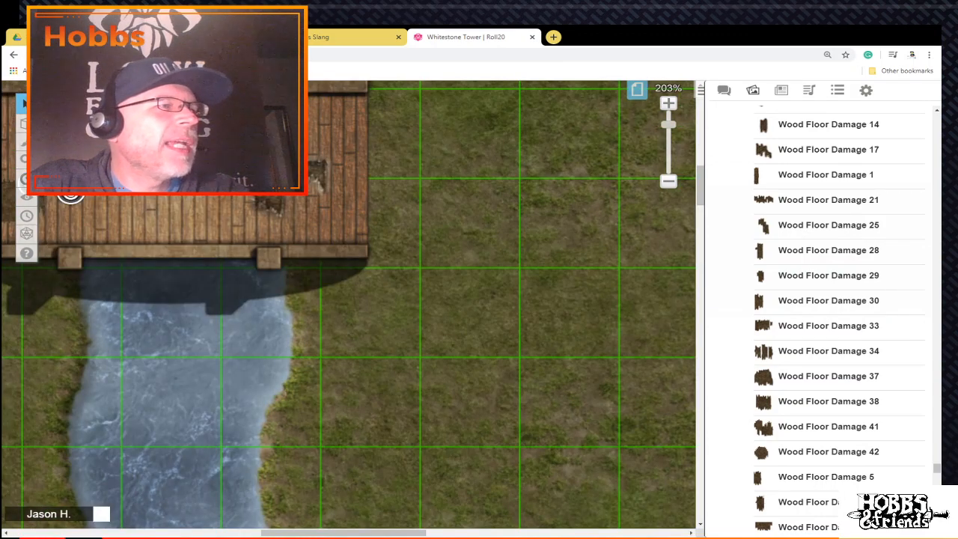
pyautogui.moveTo(343, 533); pyautogui.dragTo(269, 533)
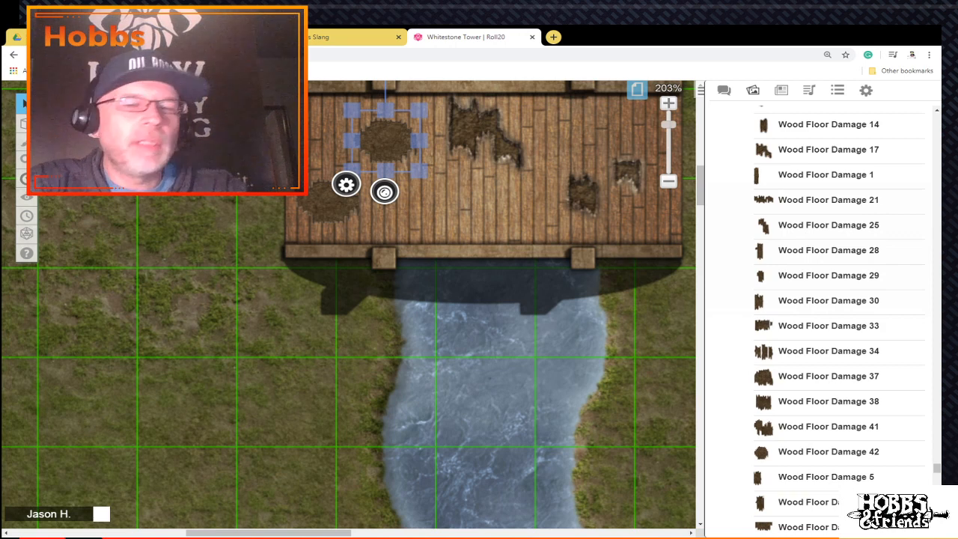
# Step: Delete both Wood Floor Damage 42 decals from the western half of the bridge
pyautogui.click(442, 180)
pyautogui.click(386, 140)
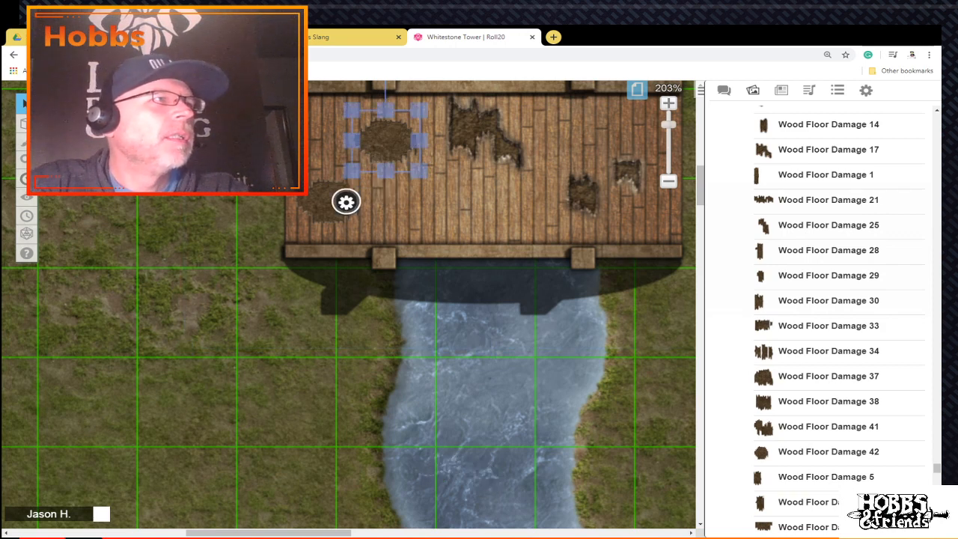
pyautogui.press('Delete')
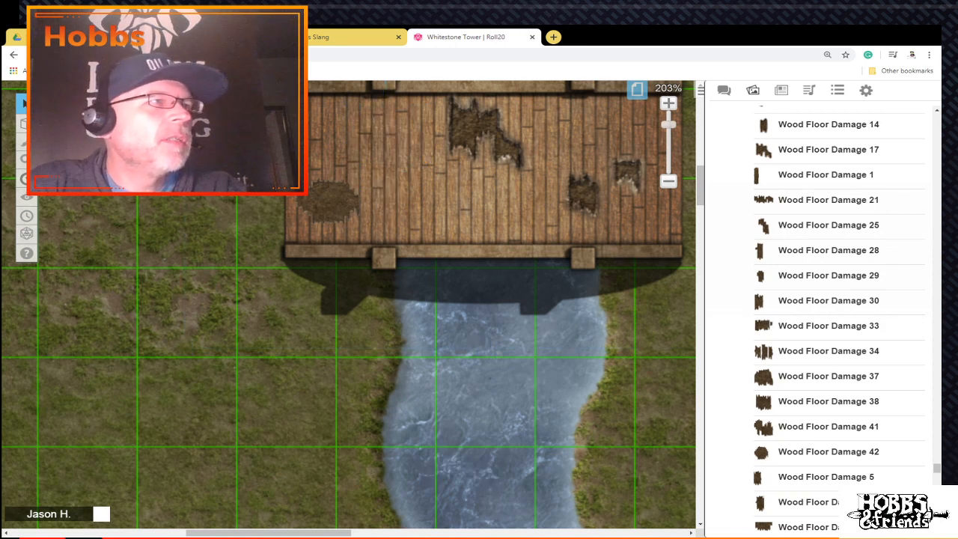
pyautogui.click(328, 200)
pyautogui.press('Delete')
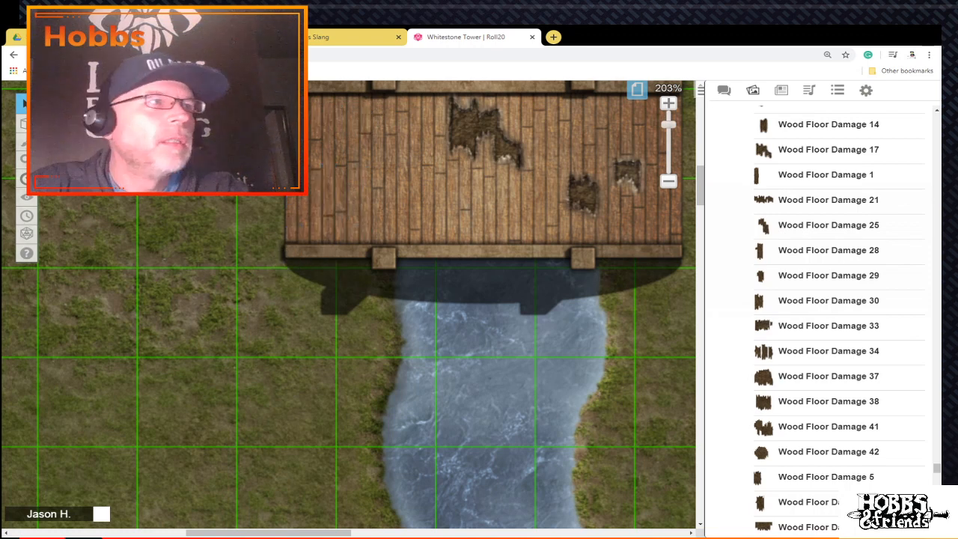
# Step: Place Wood Floor Damage 34 on the western end of the bridge deck and scale it down to fit inside the railing
pyautogui.moveTo(815, 401)
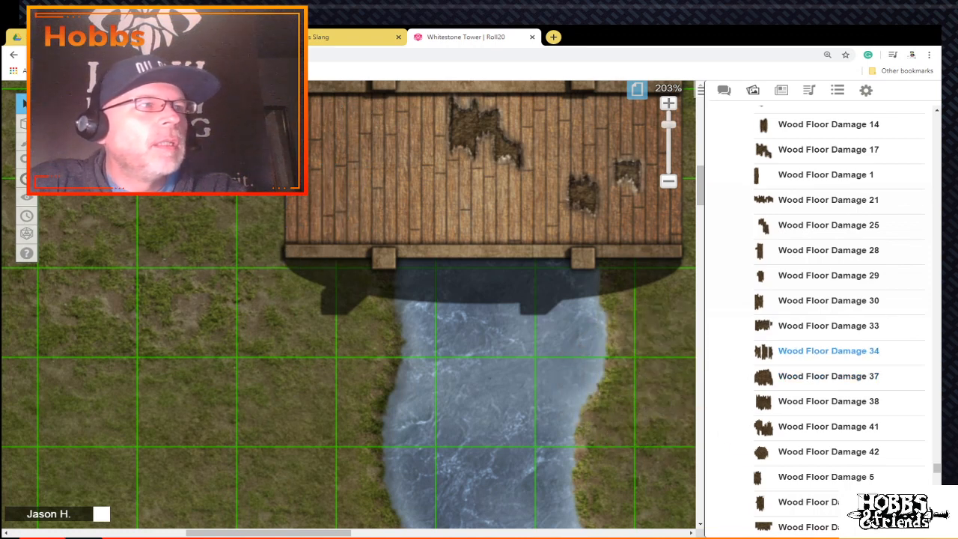
pyautogui.moveTo(828, 350); pyautogui.dragTo(384, 222)
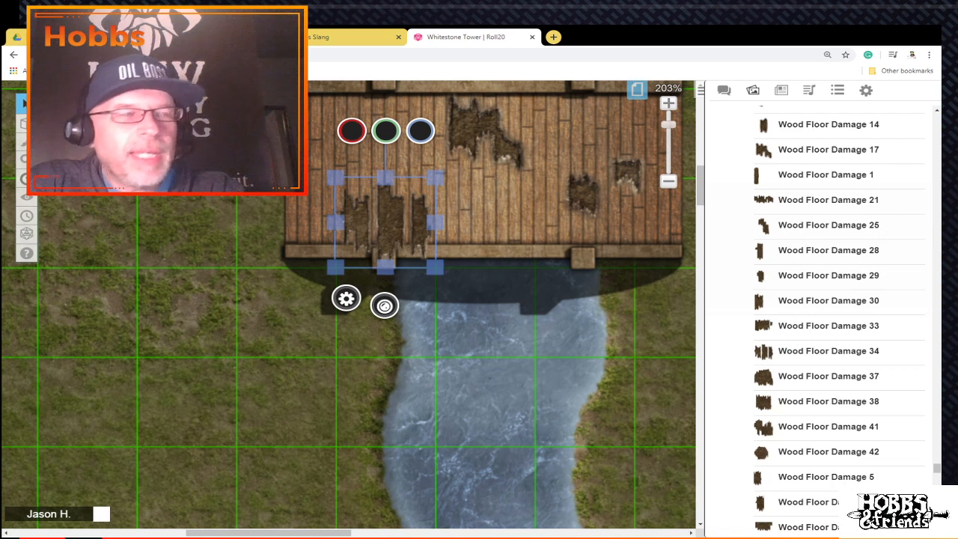
pyautogui.moveTo(435, 268); pyautogui.dragTo(353, 196)
pyautogui.click(442, 201)
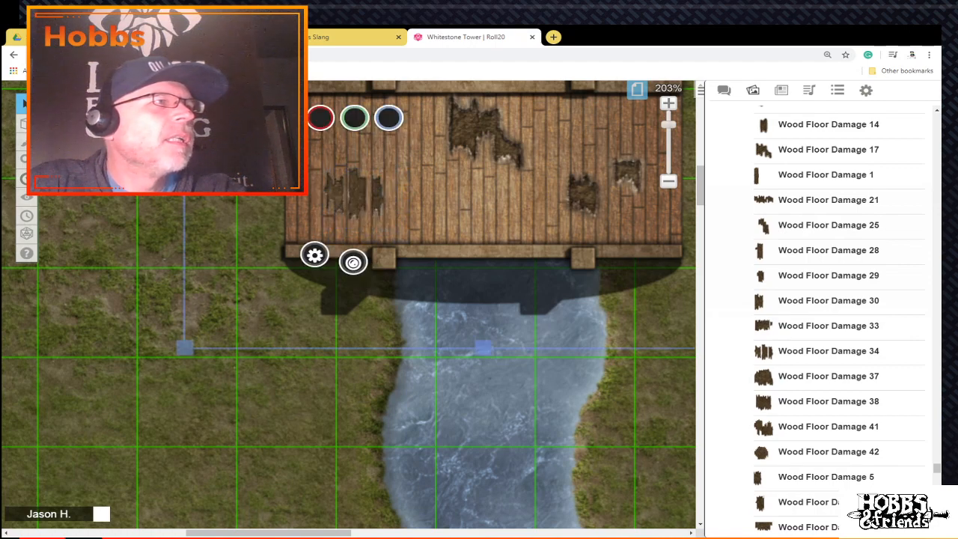
# Step: Look back through the damage decal set, from the wood floor pieces past stone, roof, rubble and hexagonal damage to the craters and filth
pyautogui.scroll(2, 352, 299)
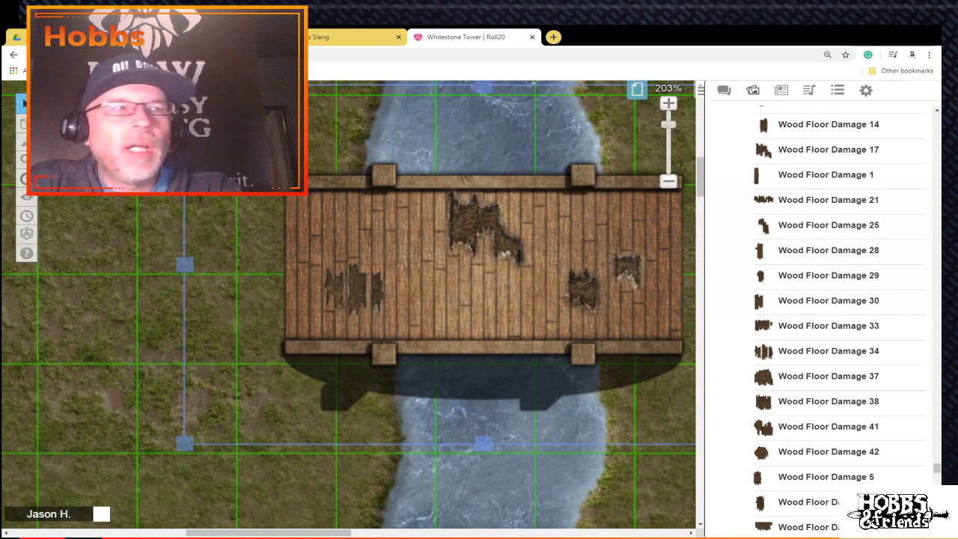
pyautogui.moveTo(828, 326)
pyautogui.scroll(8, 829, 327)
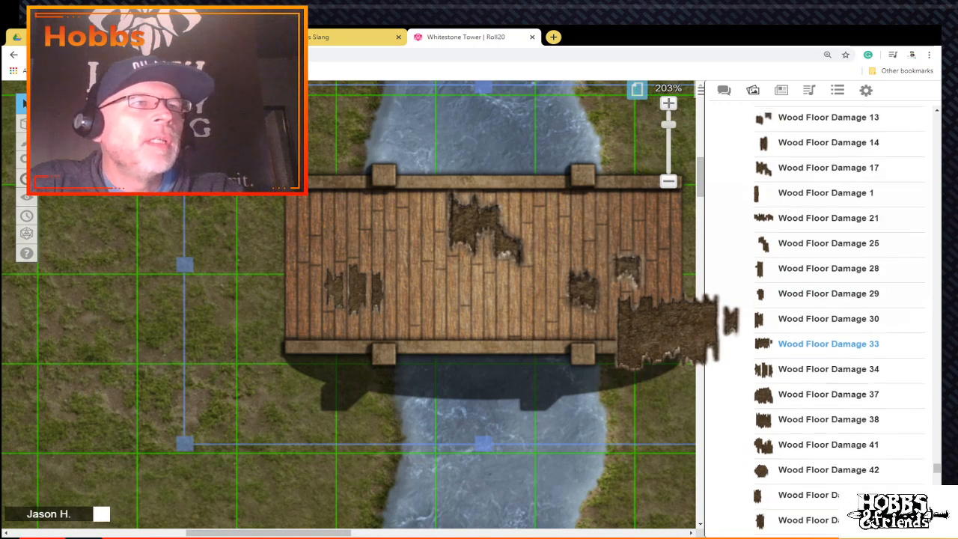
pyautogui.scroll(15, 828, 327)
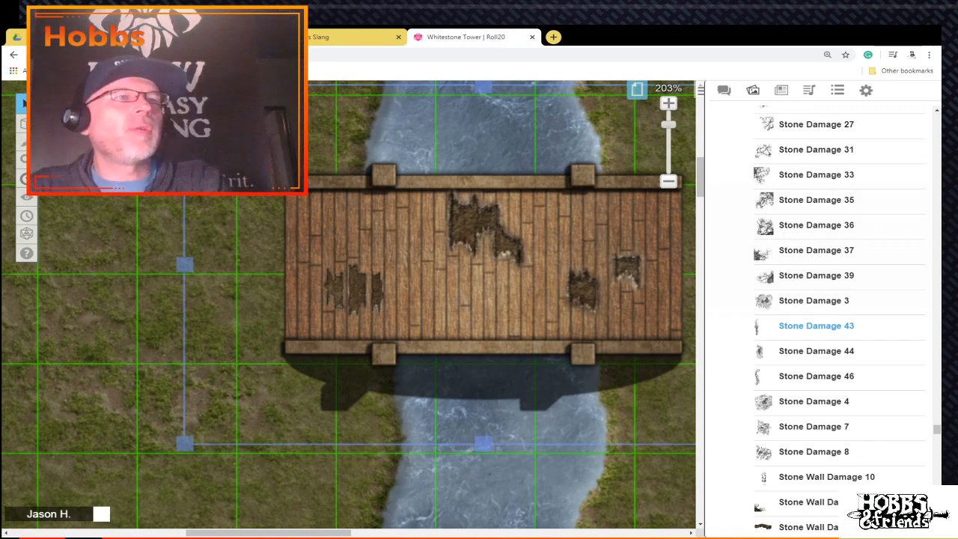
pyautogui.scroll(2, 816, 300)
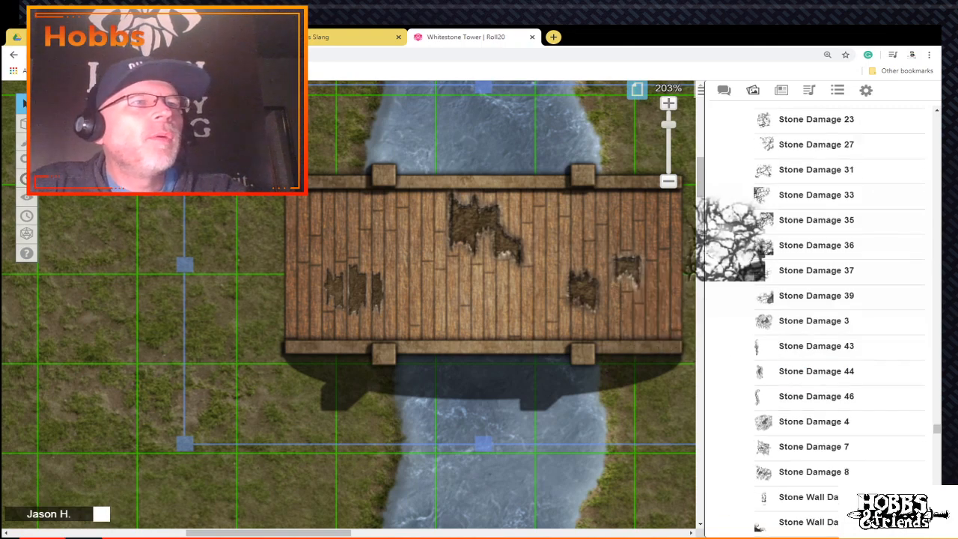
pyautogui.scroll(10, 838, 315)
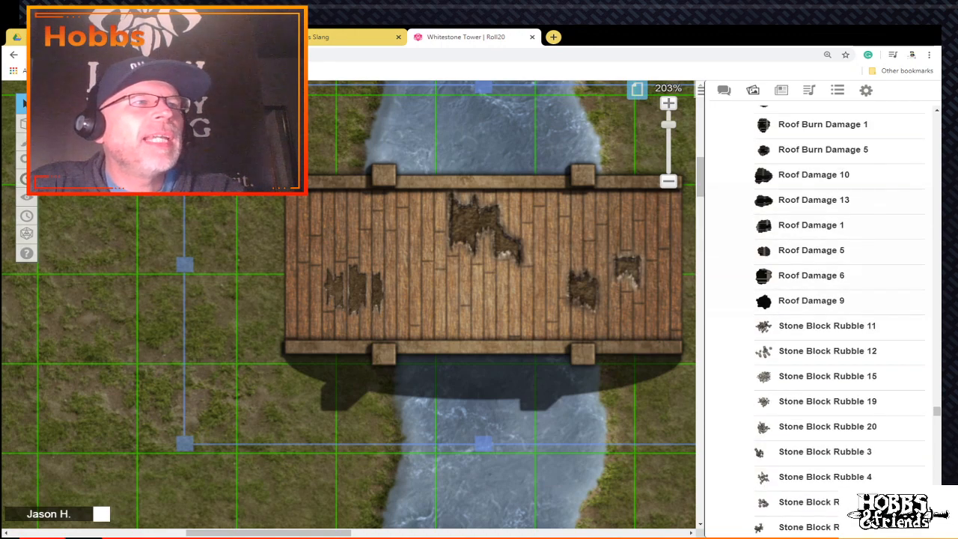
pyautogui.scroll(12, 838, 314)
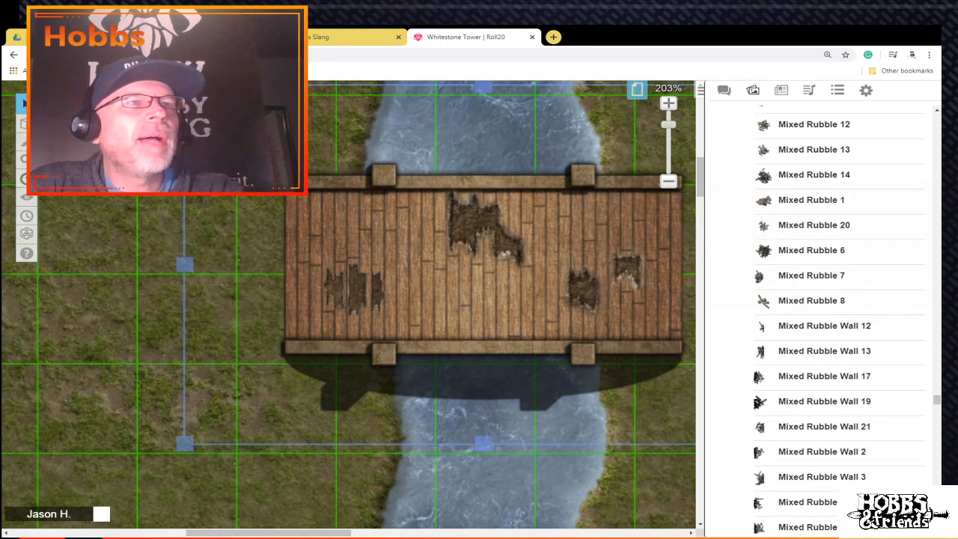
pyautogui.scroll(10, 838, 314)
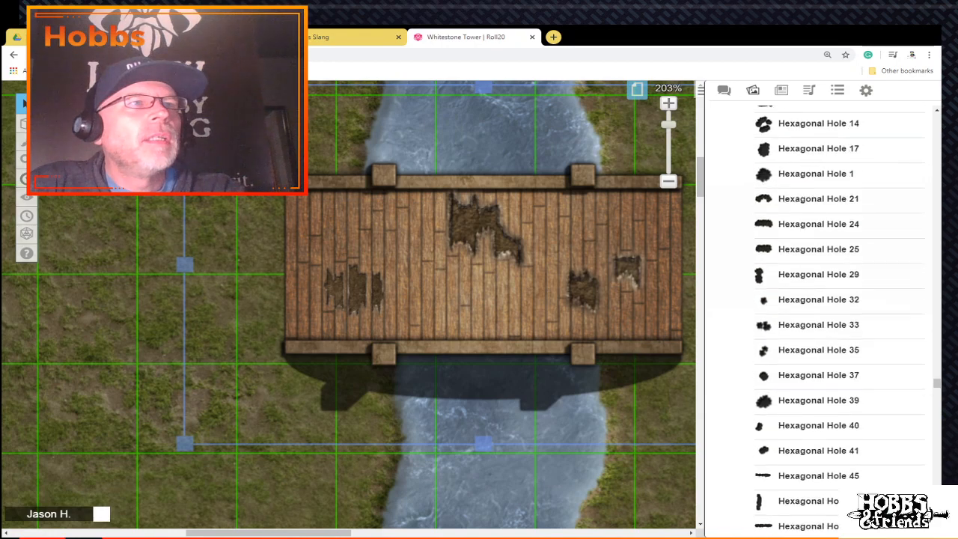
pyautogui.scroll(-5, 838, 315)
pyautogui.scroll(12, 838, 314)
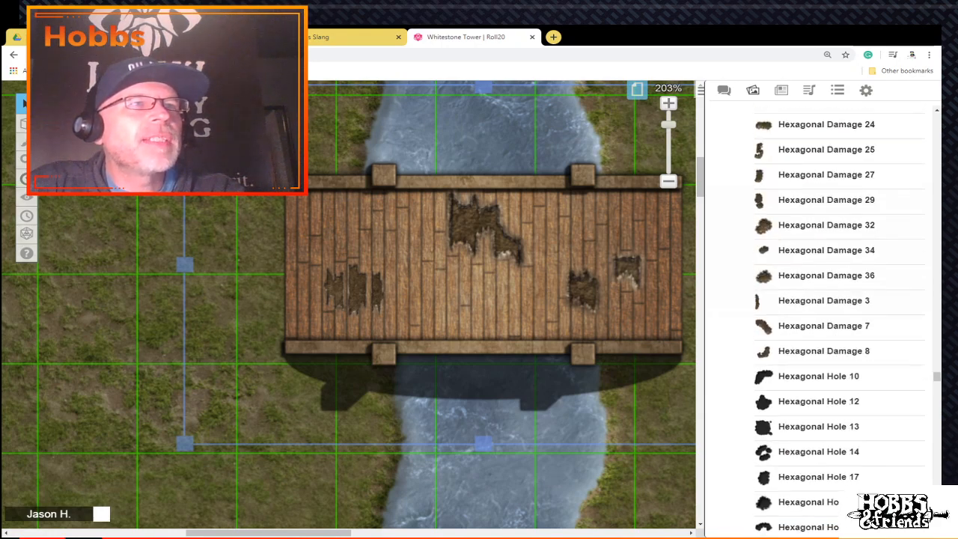
pyautogui.scroll(8, 808, 322)
pyautogui.scroll(-5, 808, 321)
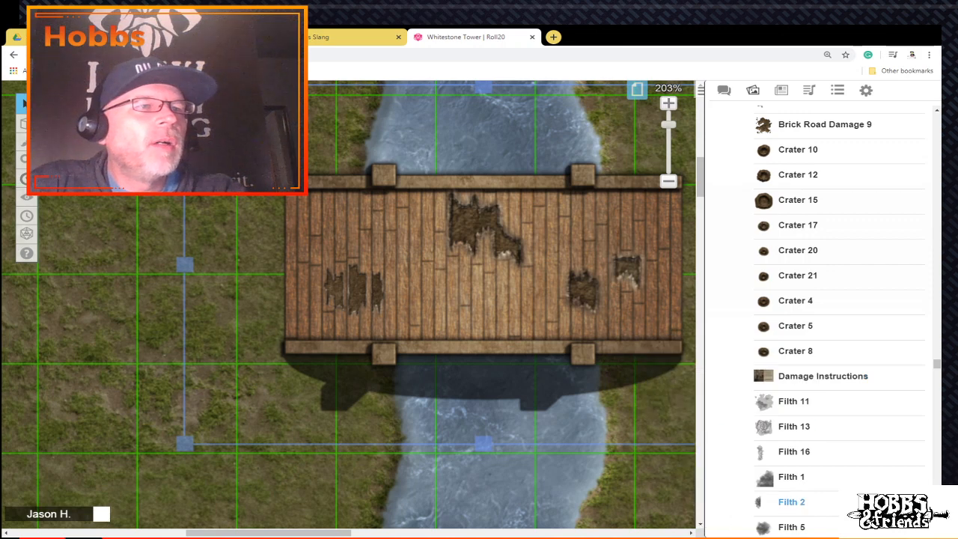
# Step: Place Filth 2 on the bridge deck, shift it one square east and stretch it to two grid squares tall
pyautogui.moveTo(771, 501); pyautogui.dragTo(475, 189)
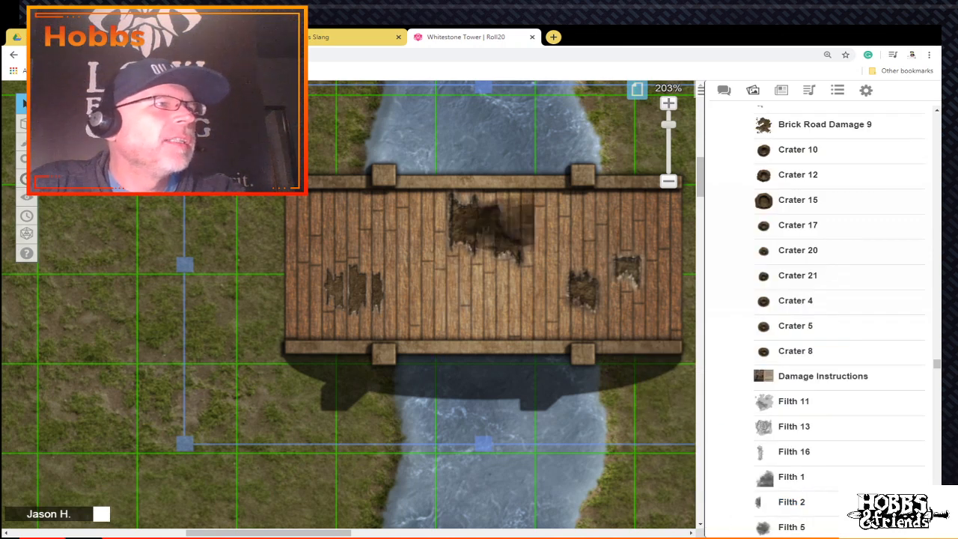
pyautogui.click(476, 273)
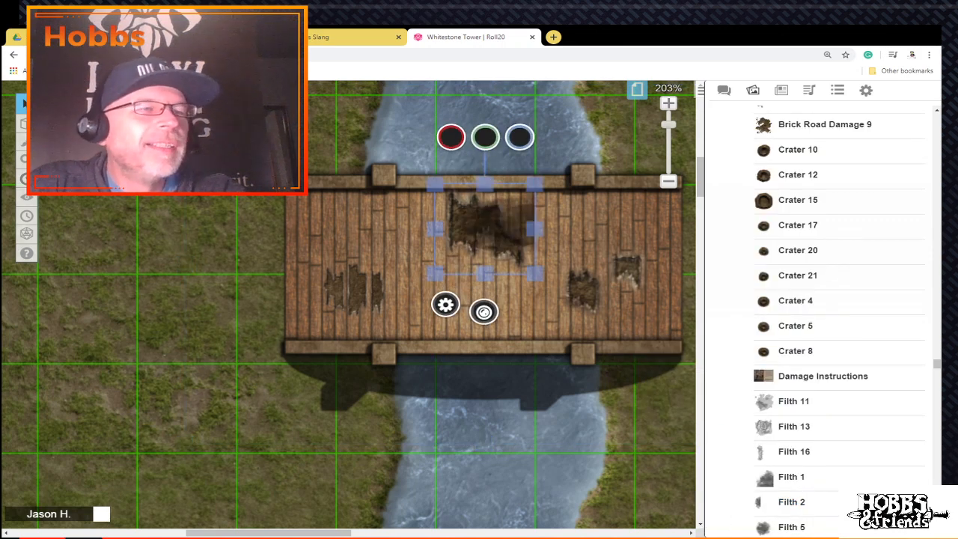
pyautogui.moveTo(485, 230); pyautogui.dragTo(555, 231)
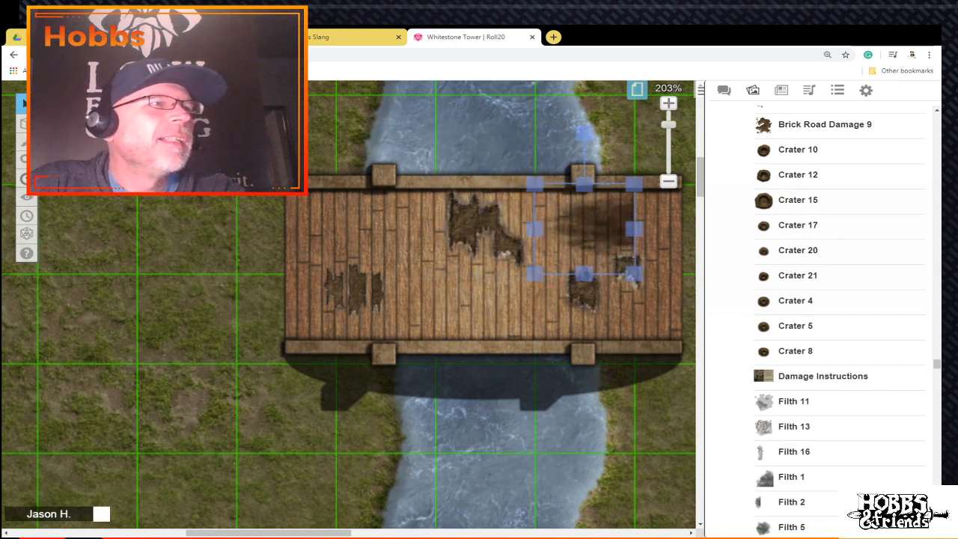
pyautogui.moveTo(583, 273); pyautogui.dragTo(584, 363)
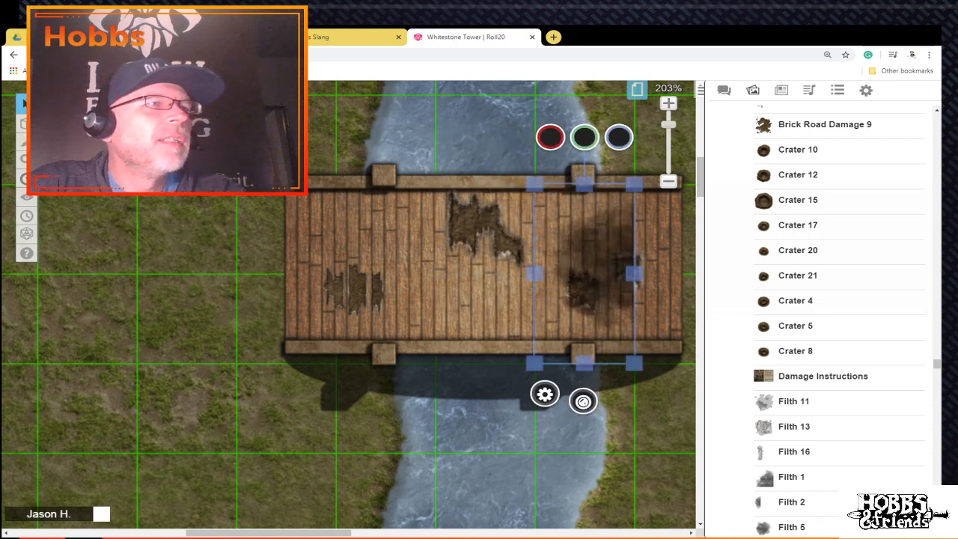
# Step: Move the Filth 2 decal off the deck onto the grass just west of the bridge, keeping the bridge in its original place
pyautogui.moveTo(583, 273); pyautogui.dragTo(385, 273)
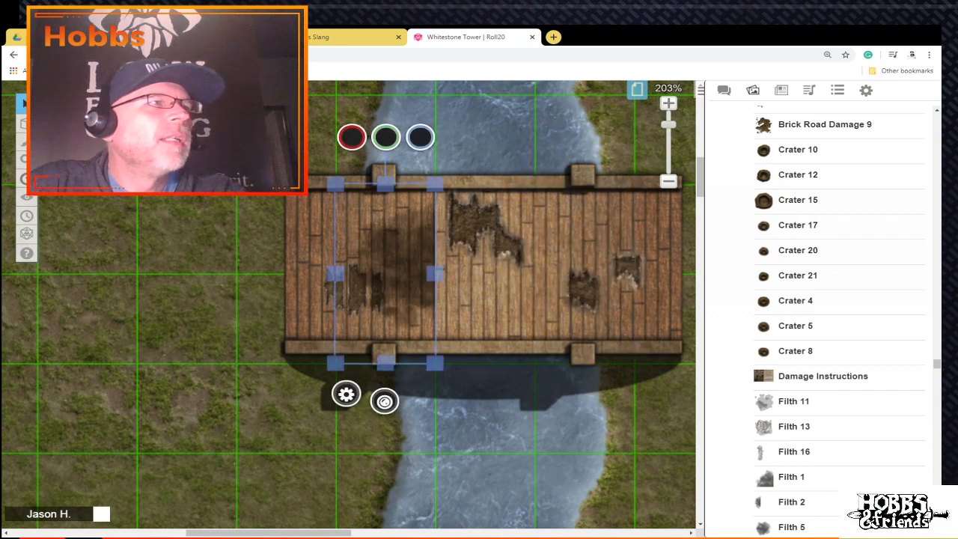
pyautogui.moveTo(199, 265); pyautogui.dragTo(201, 265)
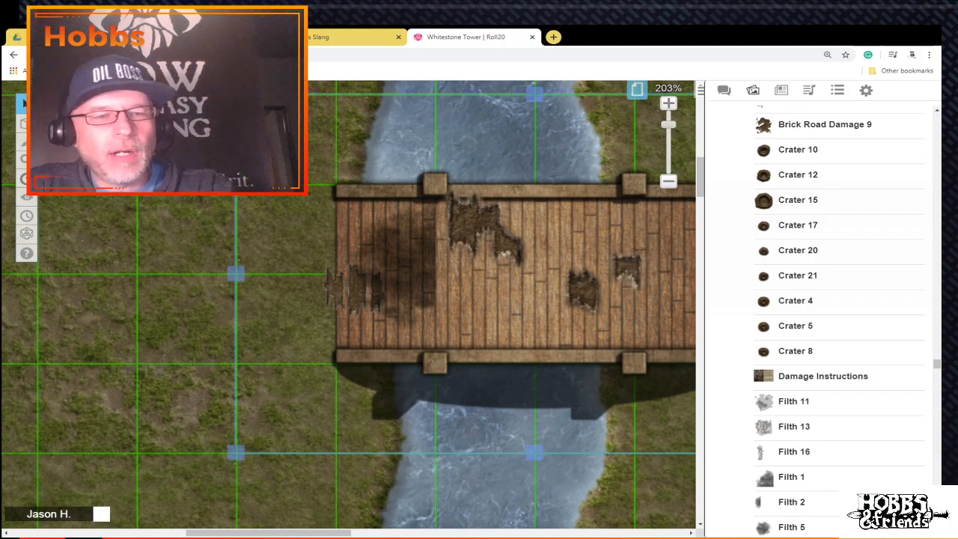
pyautogui.hotkey('ctrl', 'z')
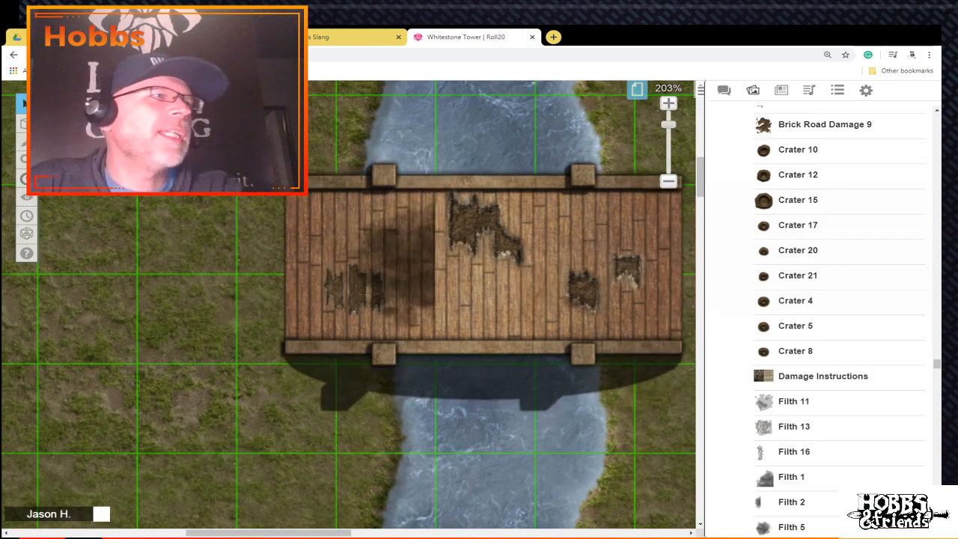
pyautogui.moveTo(402, 267); pyautogui.dragTo(205, 248)
pyautogui.click(404, 262)
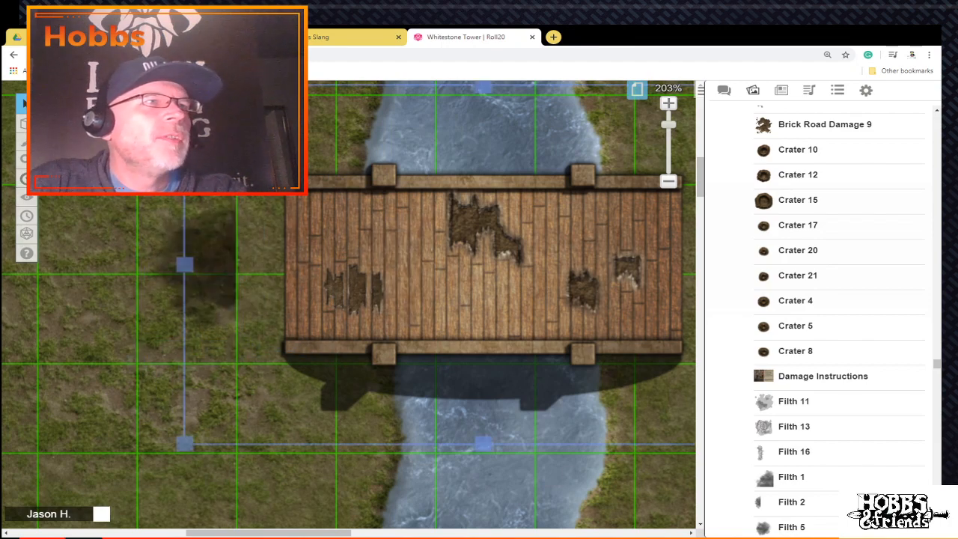
pyautogui.scroll(-5, 278, 267)
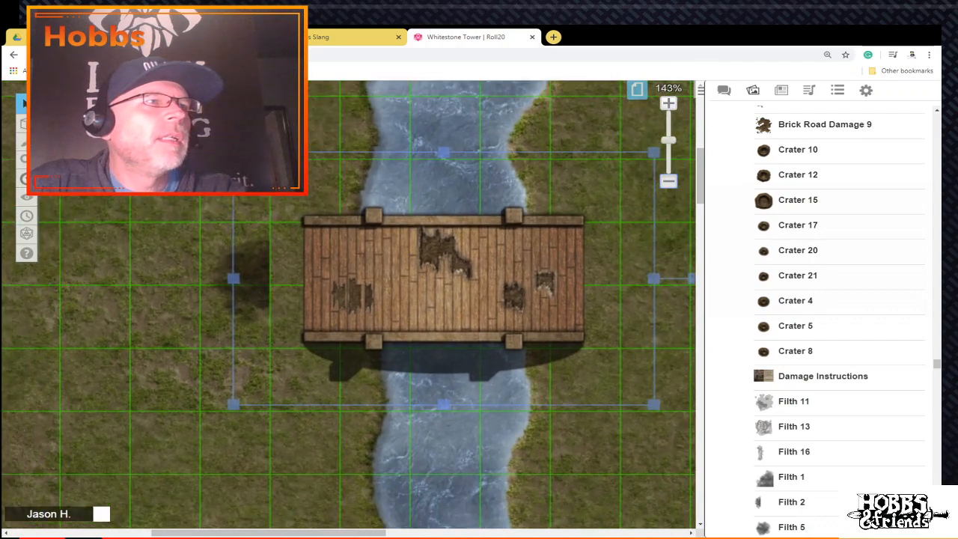
pyautogui.scroll(-3, 408, 336)
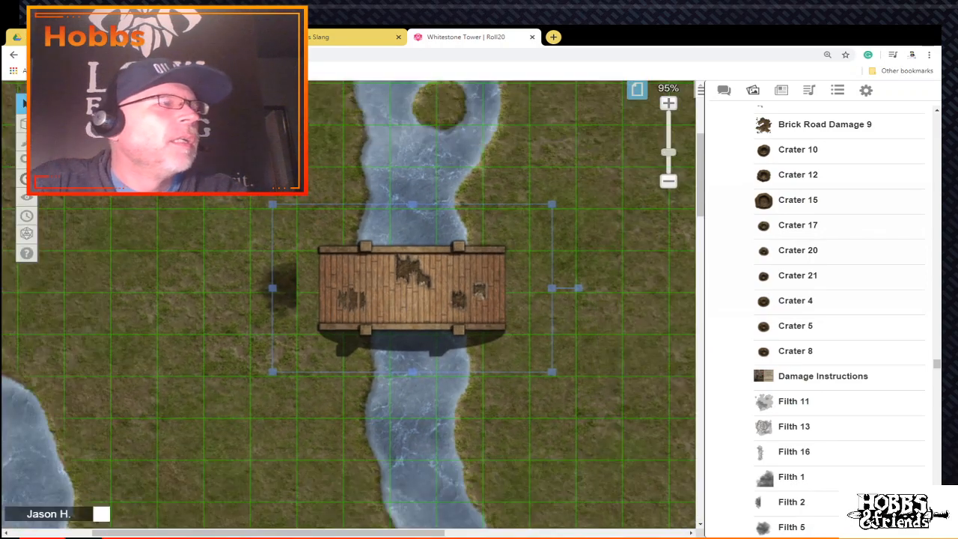
# Step: Select the bridge together with its wood damage decals and send the selection to the Map Layer
pyautogui.moveTo(571, 174); pyautogui.dragTo(346, 387)
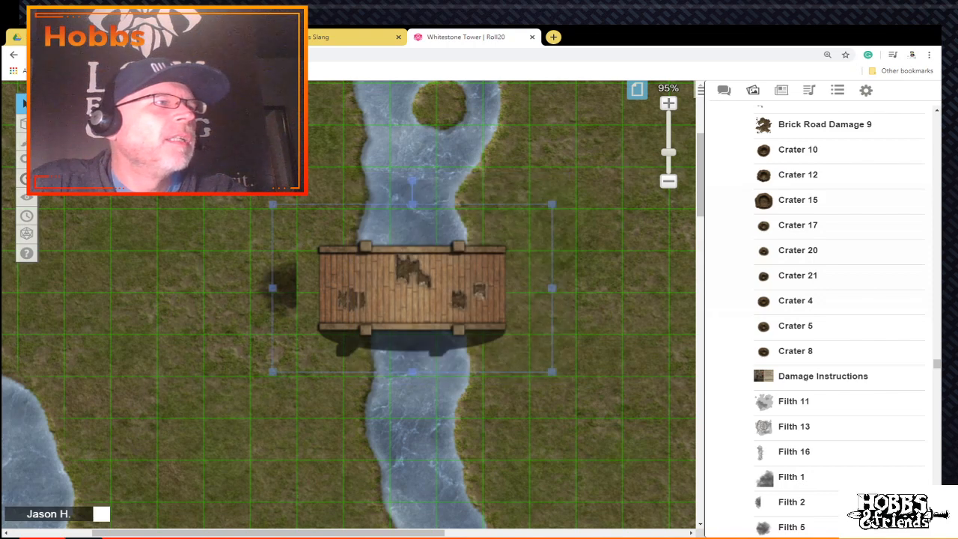
pyautogui.rightClick(400, 158)
pyautogui.moveTo(407, 295)
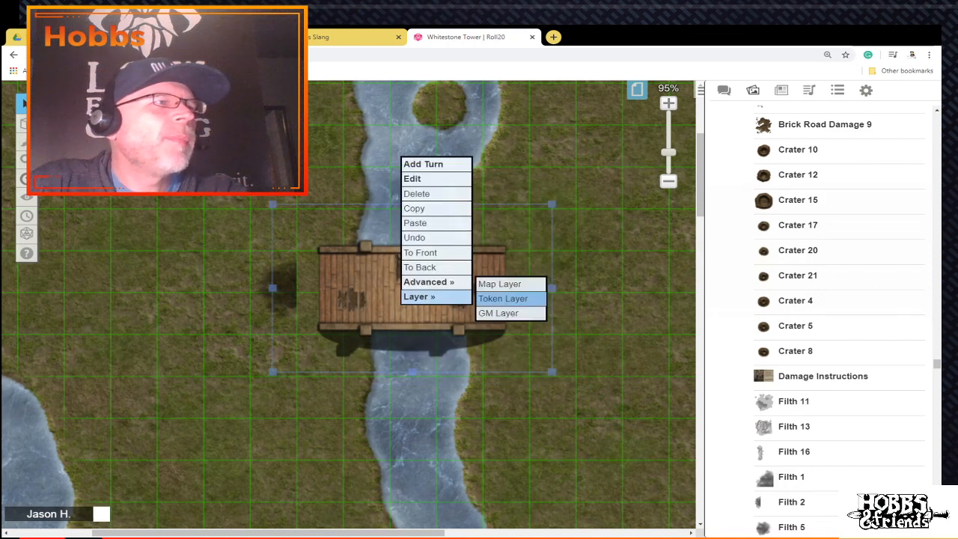
pyautogui.click(498, 280)
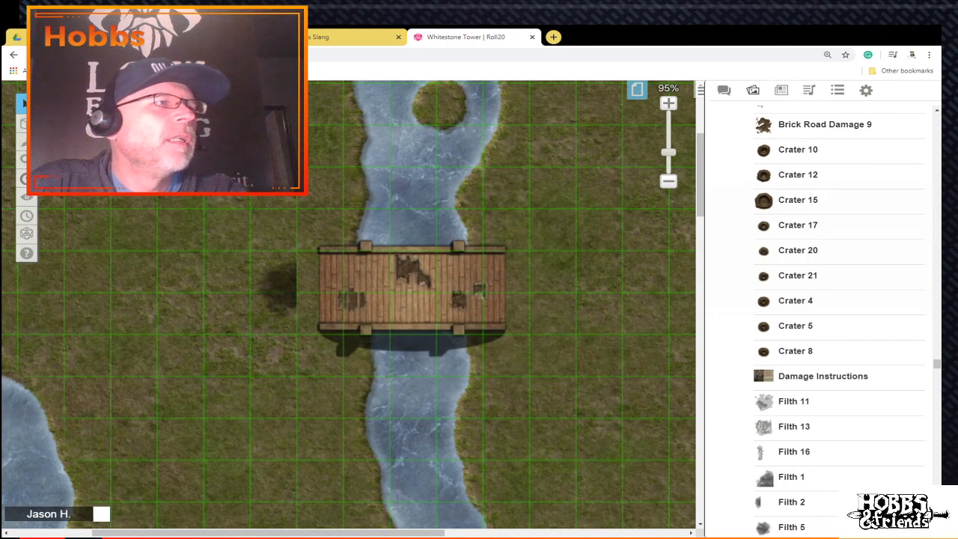
# Step: Move the Filth 2 decal from the western grass onto the bridge deck and rotate it a quarter turn counter-clockwise
pyautogui.moveTo(278, 288); pyautogui.dragTo(232, 290)
pyautogui.click(293, 308)
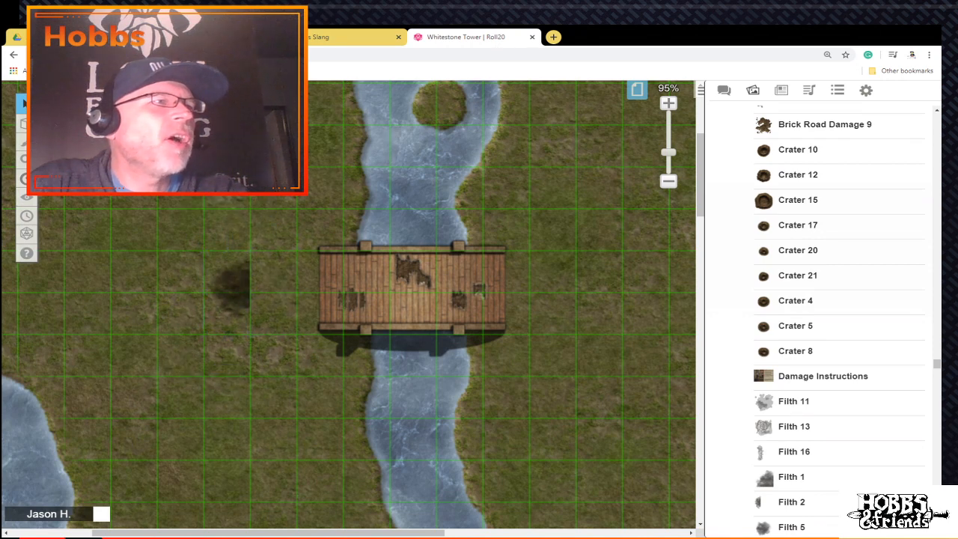
pyautogui.moveTo(234, 288); pyautogui.dragTo(366, 292)
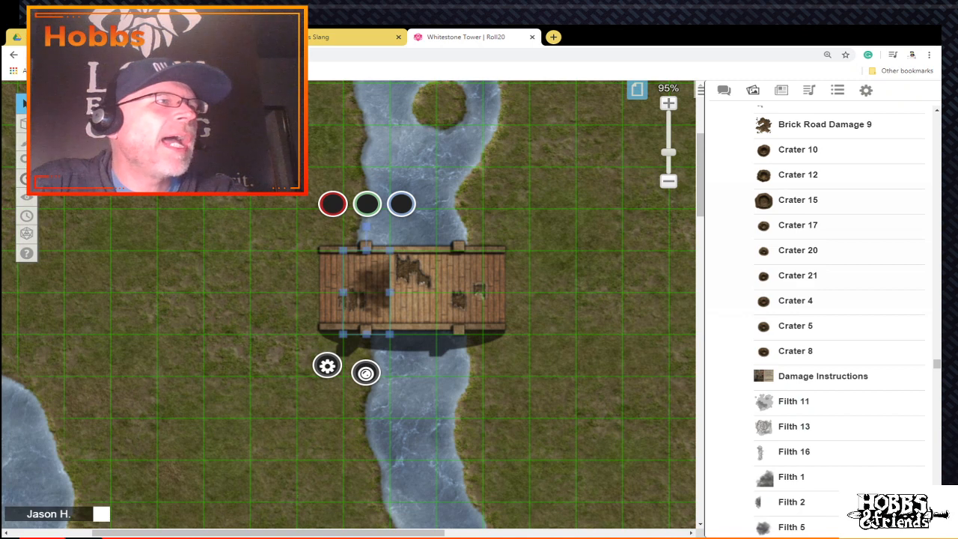
pyautogui.moveTo(366, 226); pyautogui.dragTo(292, 294)
pyautogui.press('alt')
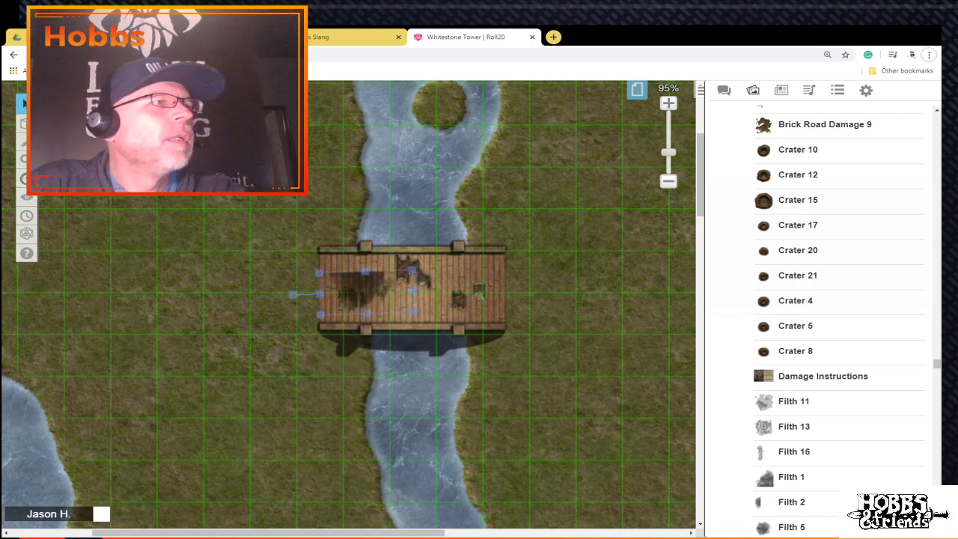
pyautogui.moveTo(293, 294); pyautogui.dragTo(293, 292)
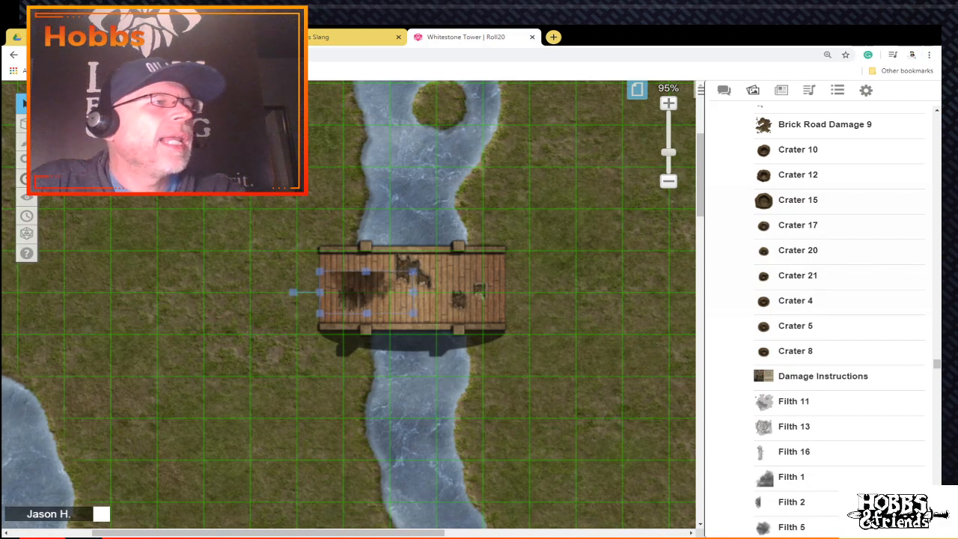
# Step: Stretch the filth decal along the deck's northern half to about five squares long, then paste a copy over the southern half
pyautogui.moveTo(366, 292); pyautogui.dragTo(522, 270)
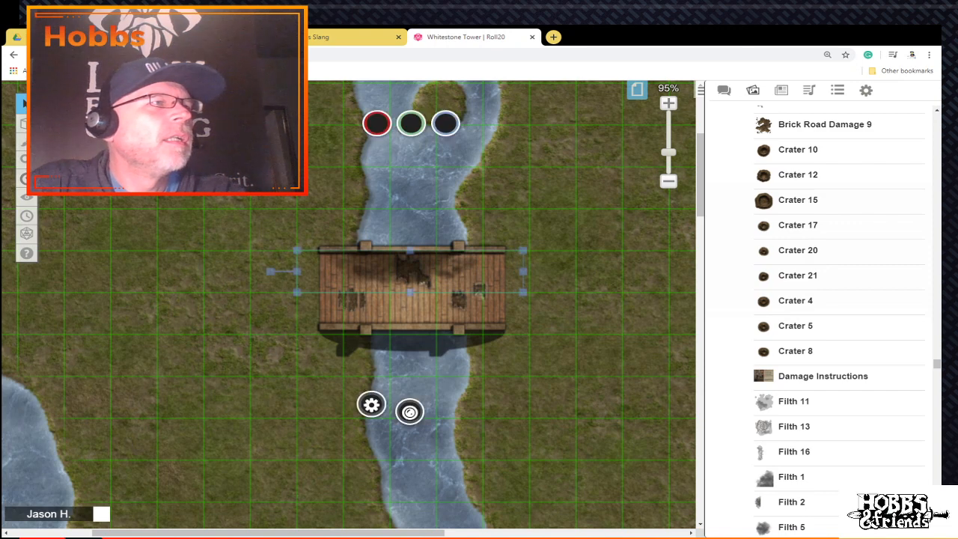
pyautogui.rightClick(443, 262)
pyautogui.click(461, 172)
pyautogui.rightClick(418, 283)
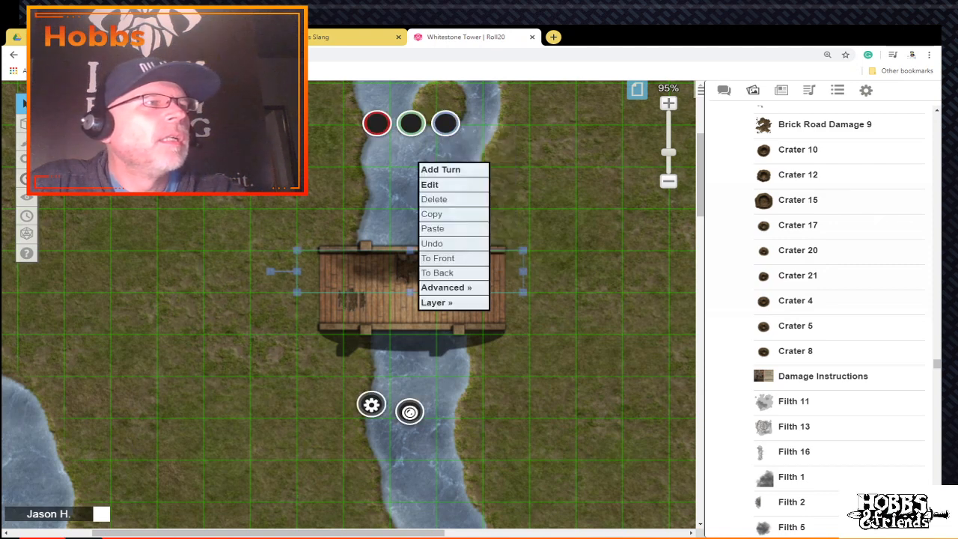
pyautogui.click(442, 228)
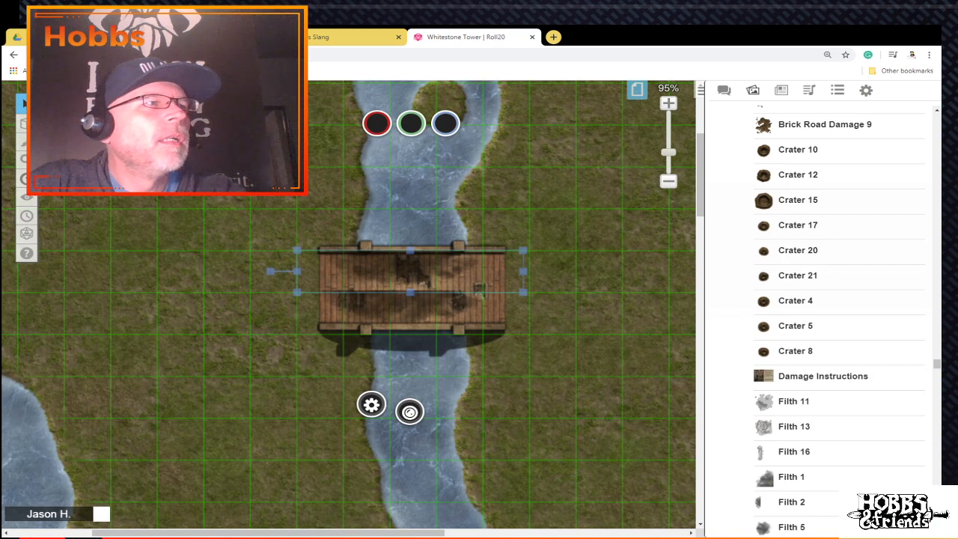
# Step: Turn the copied filth decal about half a turn and shift it slightly west along the southern half of the deck
pyautogui.click(413, 311)
pyautogui.moveTo(270, 313); pyautogui.dragTo(284, 251)
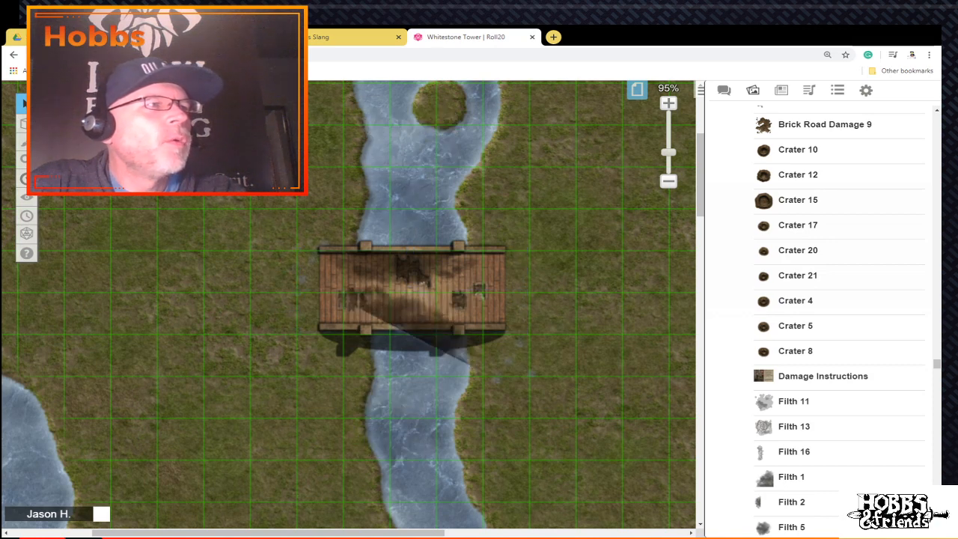
pyautogui.moveTo(531, 372); pyautogui.dragTo(550, 306)
pyautogui.moveTo(415, 310); pyautogui.dragTo(390, 308)
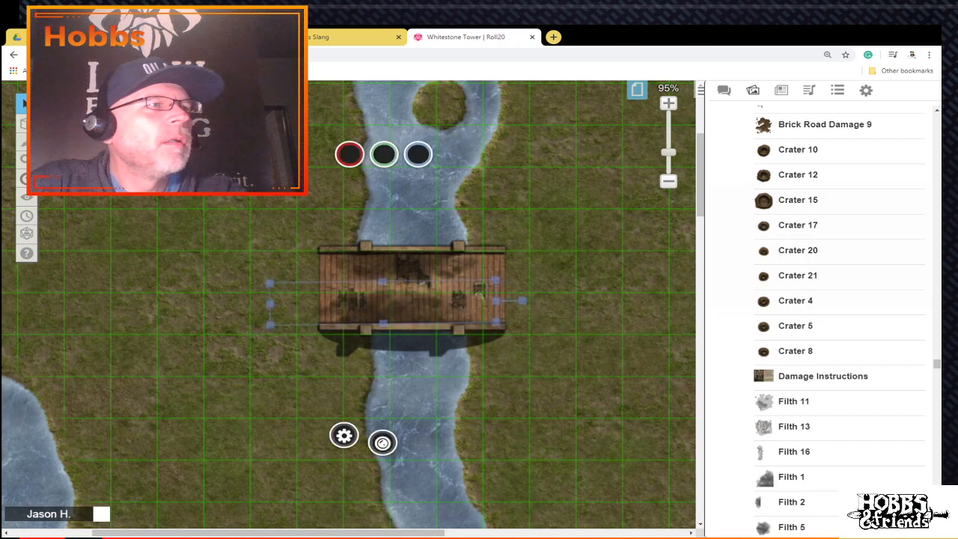
pyautogui.click(521, 301)
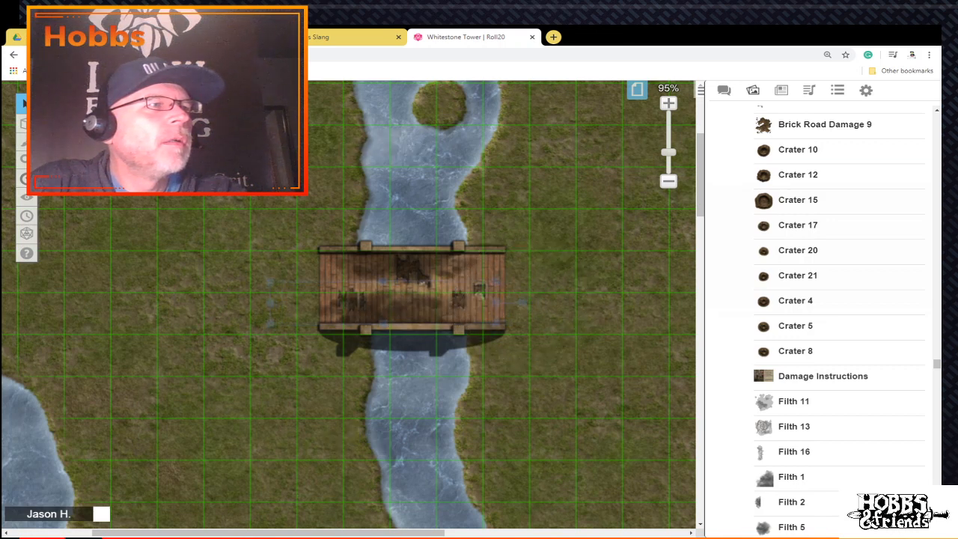
pyautogui.press('Delete')
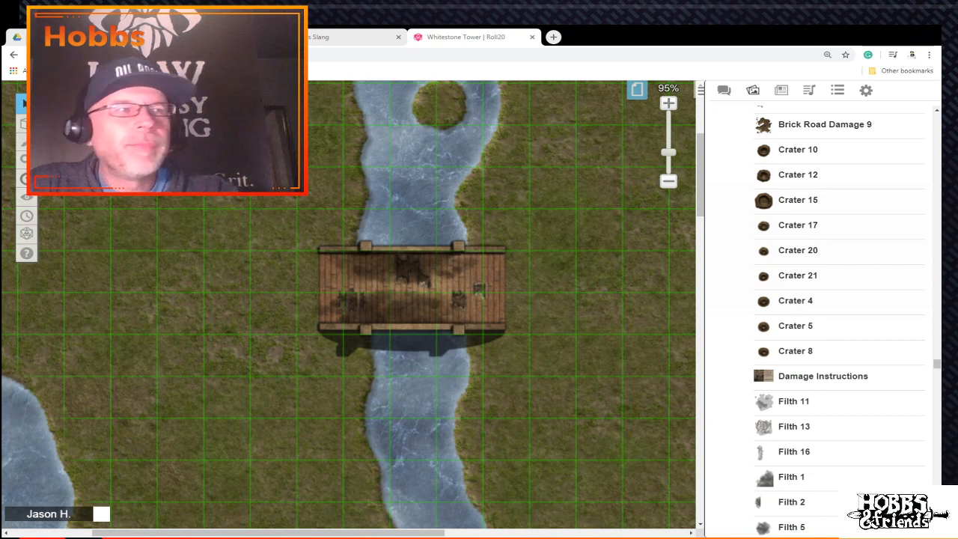
# Step: Look through the Damage Decals 1 set, from brick road, hexagonal, roof and stone damage to the burned wood and wood floor pieces
pyautogui.scroll(5, 347, 306)
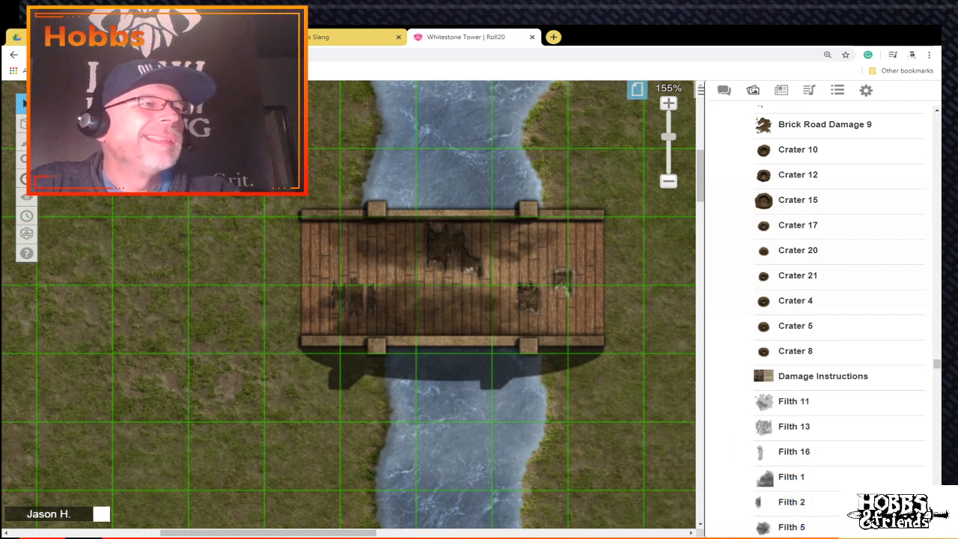
pyautogui.scroll(10, 816, 217)
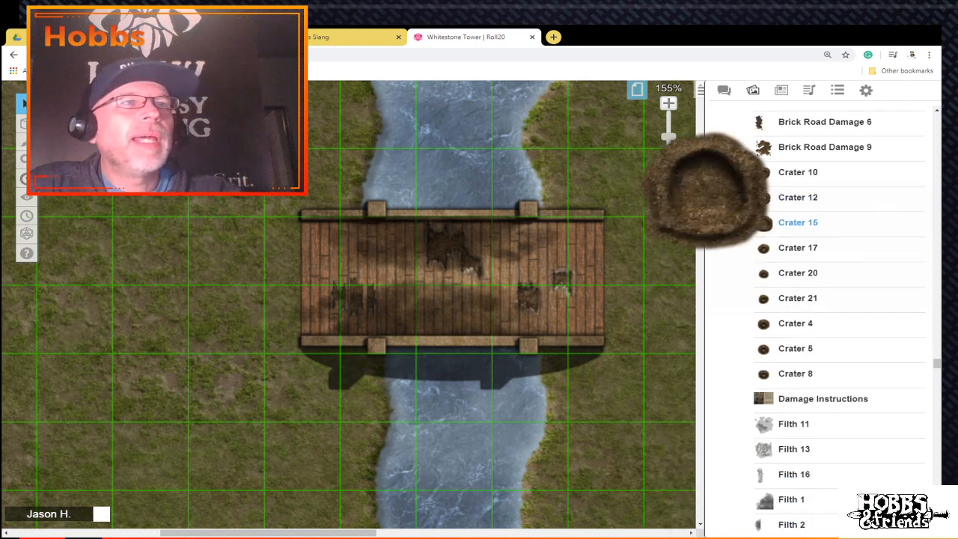
pyautogui.scroll(-8, 823, 209)
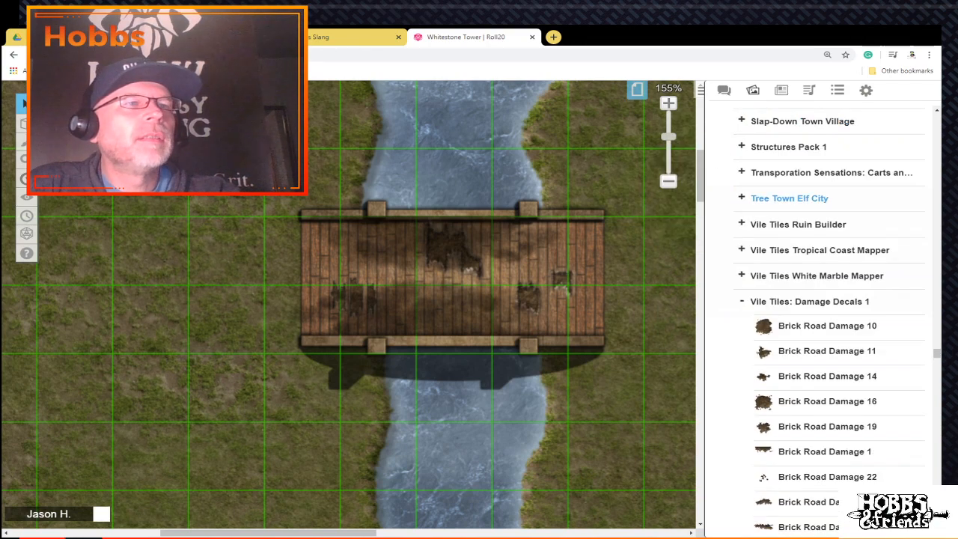
pyautogui.scroll(-20, 823, 217)
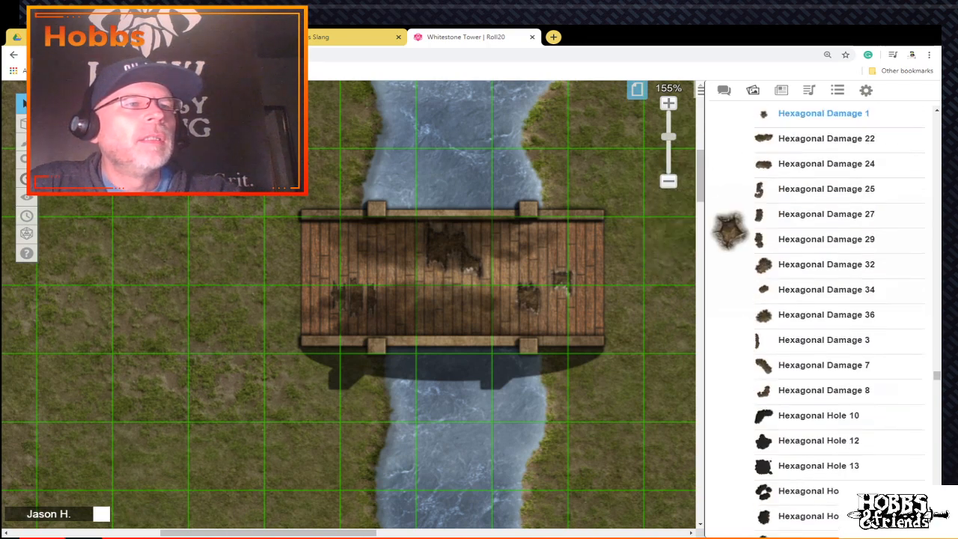
pyautogui.scroll(-10, 778, 234)
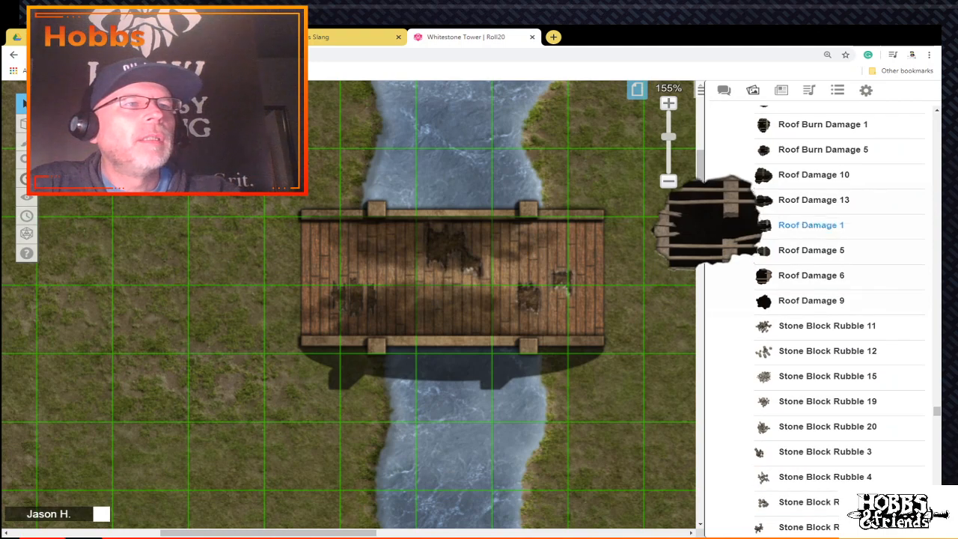
pyautogui.scroll(-6, 823, 174)
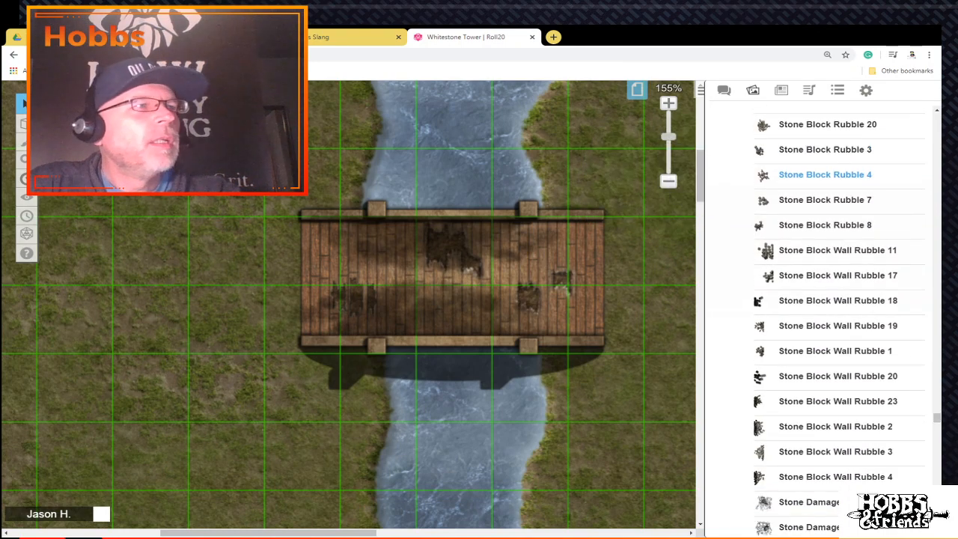
pyautogui.scroll(-5, 823, 174)
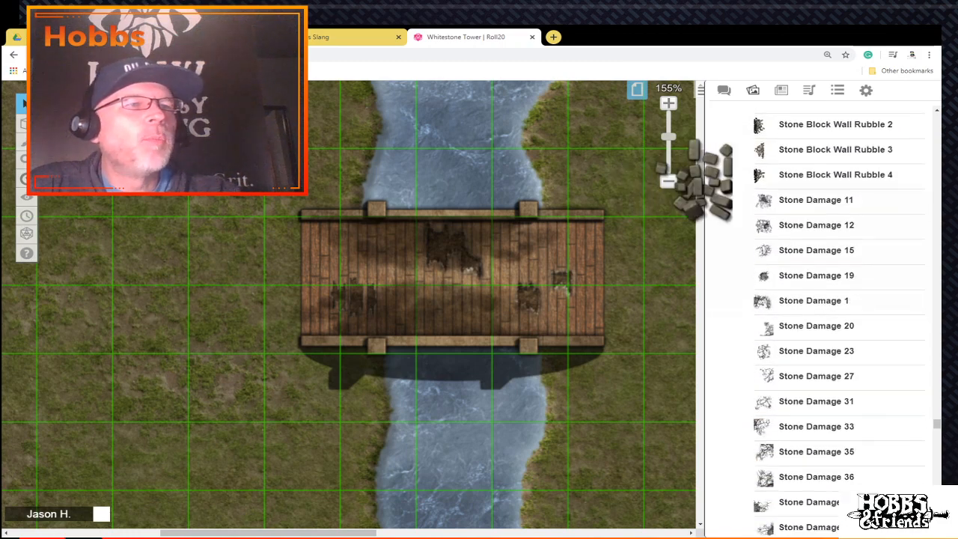
pyautogui.scroll(-6, 823, 175)
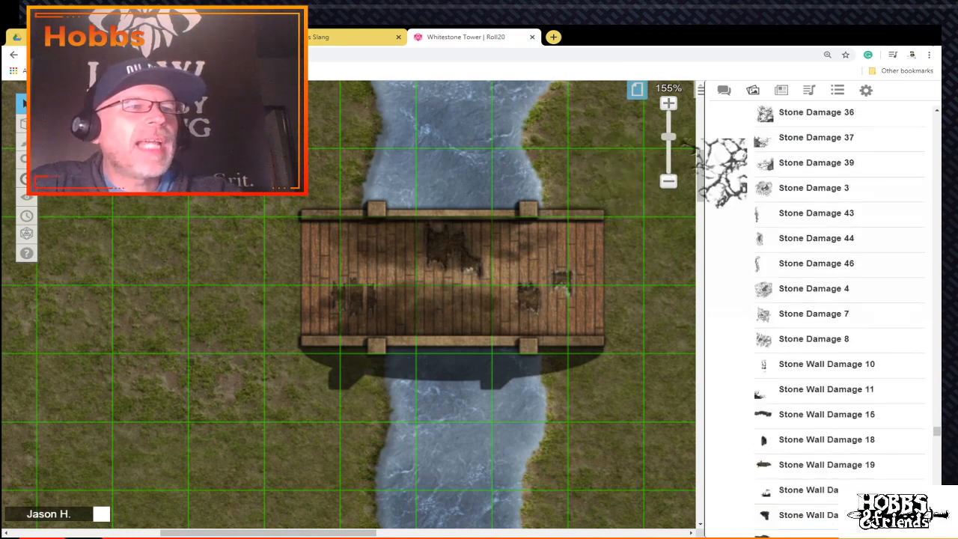
pyautogui.scroll(-15, 824, 174)
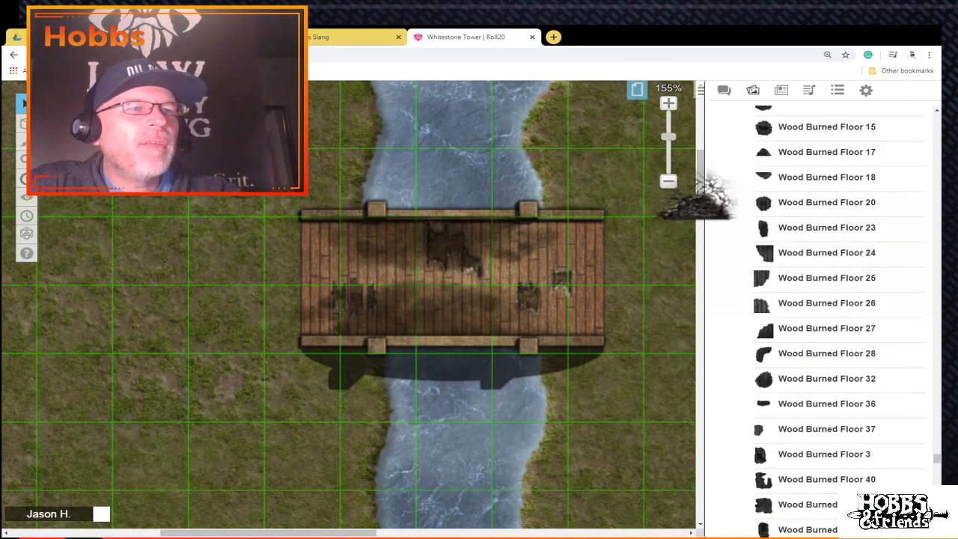
pyautogui.scroll(-10, 823, 174)
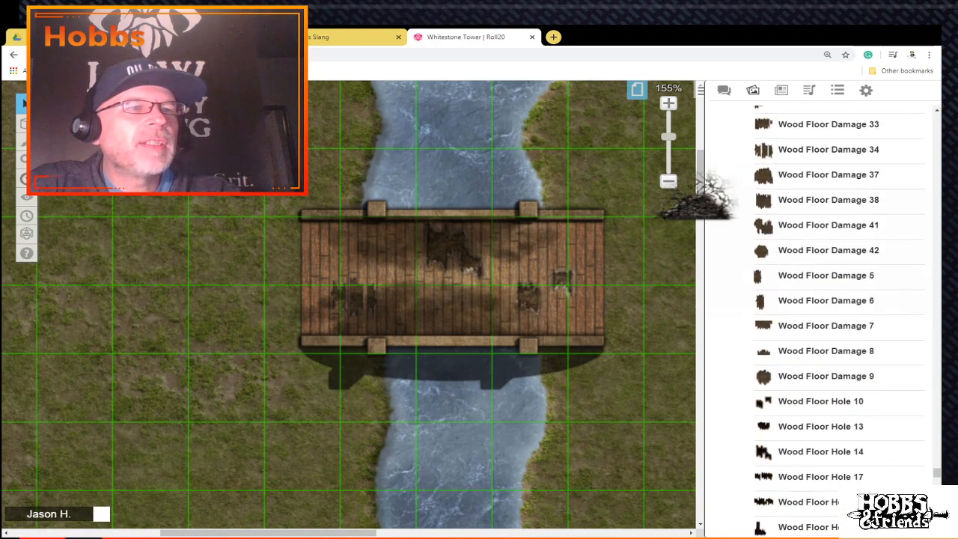
pyautogui.scroll(-10, 823, 200)
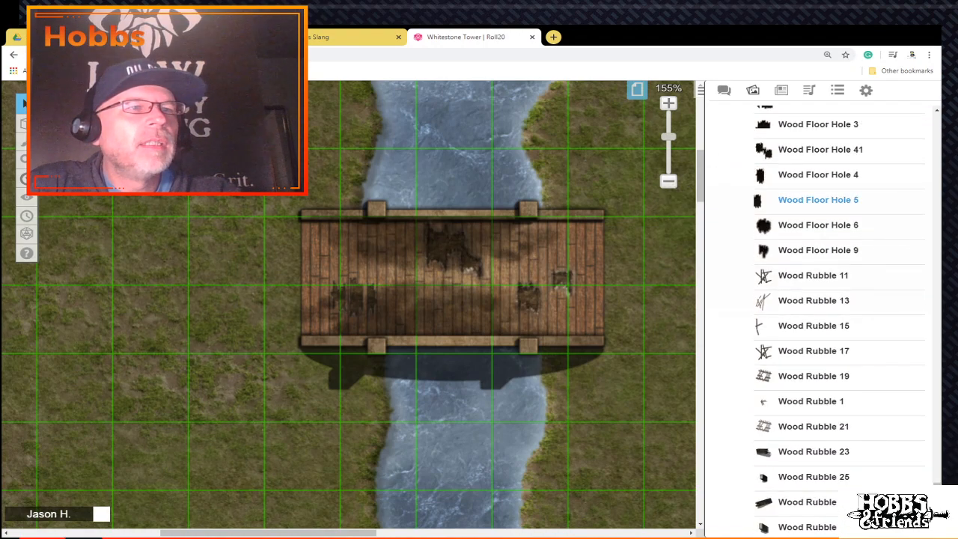
# Step: Examine the Wood Rubble, Wood Rubble Wall and Wood Wall Over Damage decals for debris that suits the bridge
pyautogui.scroll(-3, 824, 200)
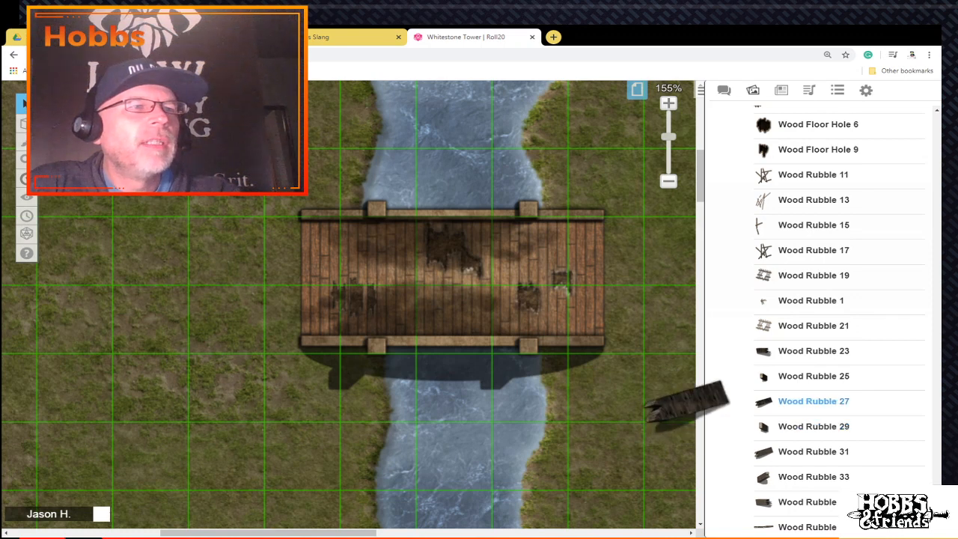
pyautogui.scroll(-2, 808, 451)
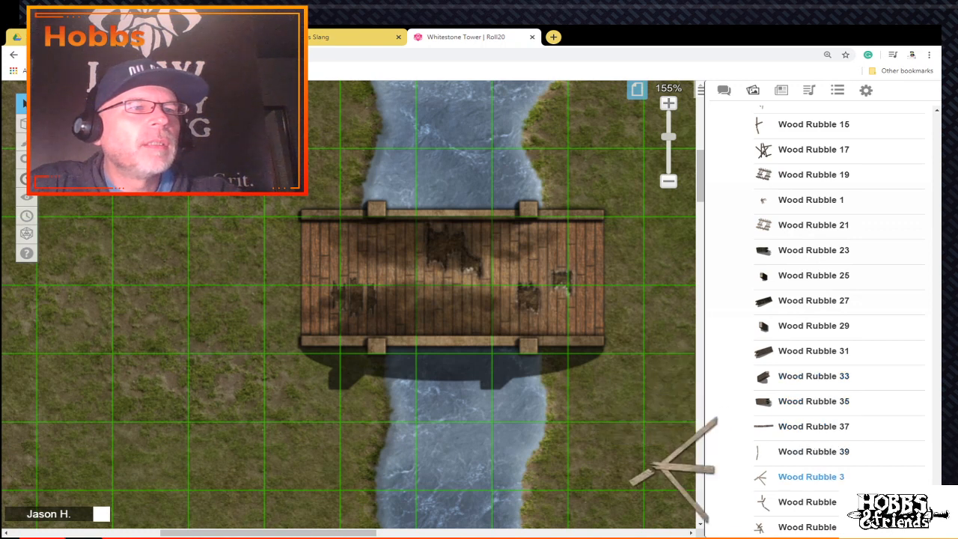
pyautogui.scroll(-5, 808, 476)
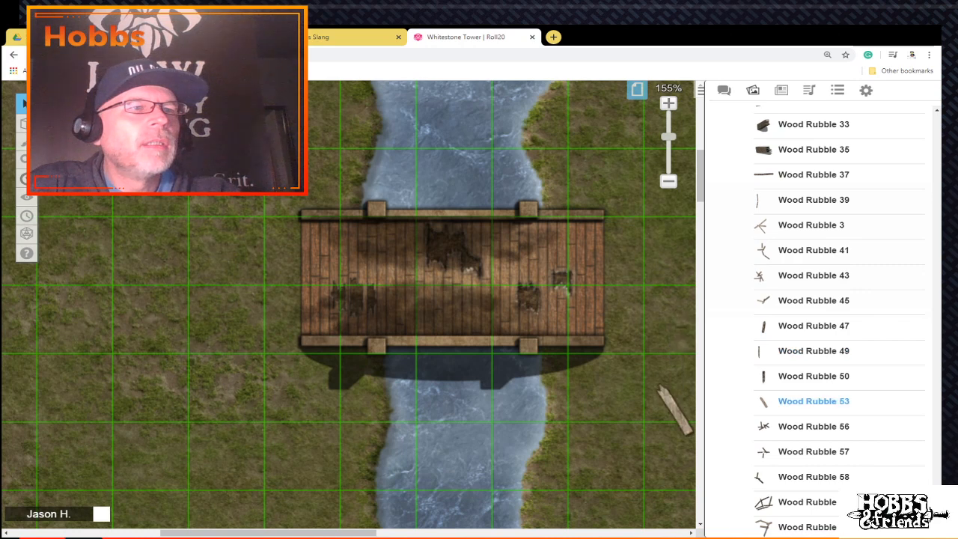
pyautogui.scroll(-2, 809, 477)
pyautogui.scroll(-2, 808, 472)
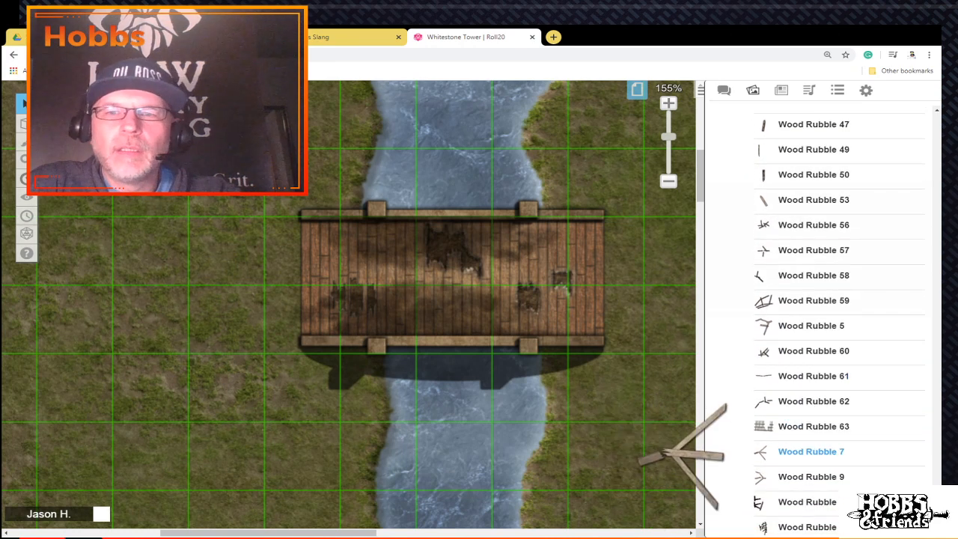
pyautogui.scroll(-4, 808, 442)
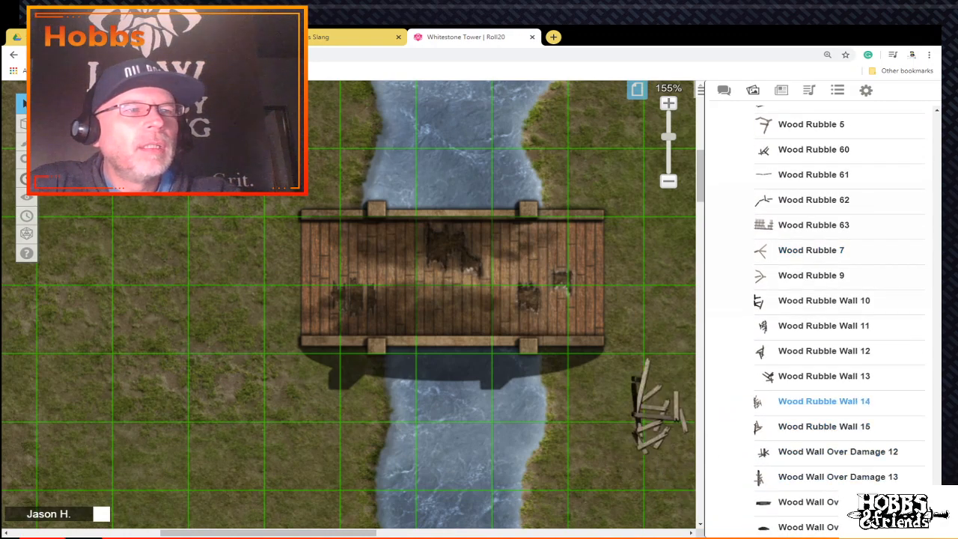
pyautogui.scroll(-2, 808, 451)
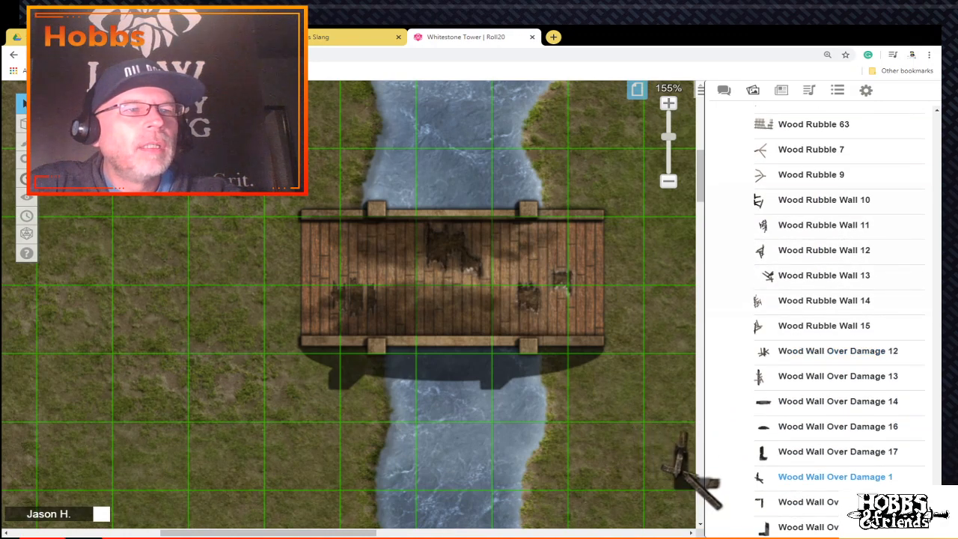
pyautogui.scroll(-1, 808, 464)
# Step: Place Wood Rubble 49 on the northeastern part of the bridge deck and select it
pyautogui.scroll(3, 808, 464)
pyautogui.scroll(3, 809, 451)
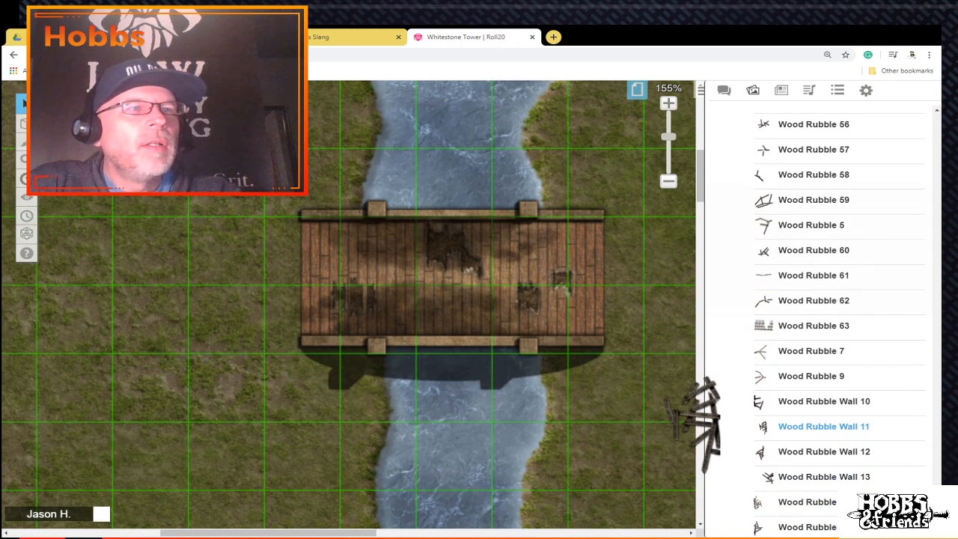
pyautogui.scroll(3, 808, 359)
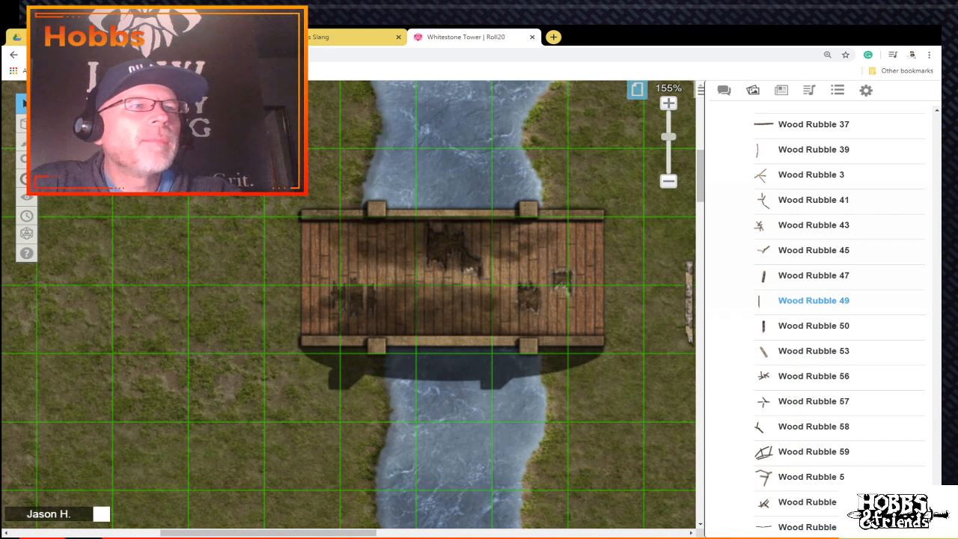
pyautogui.moveTo(689, 303); pyautogui.dragTo(546, 273)
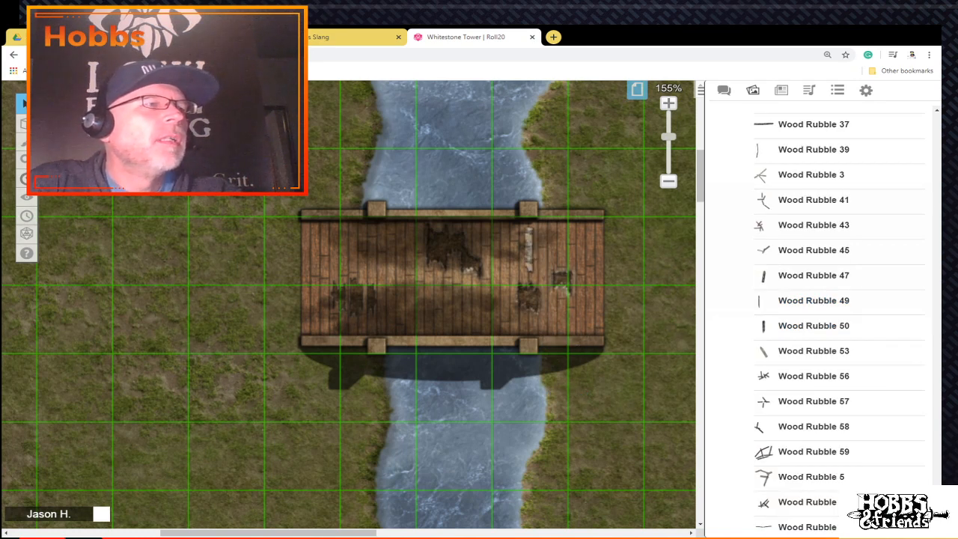
pyautogui.click(530, 250)
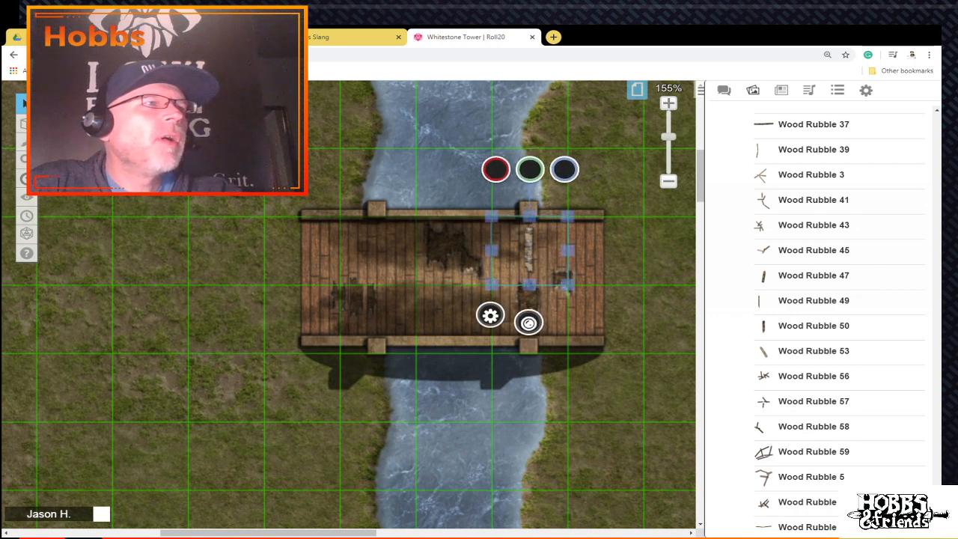
# Step: Turn the Wood Rubble 49 plank a quarter turn, place it across the large hole in the deck's northern half and lengthen it slightly
pyautogui.moveTo(530, 250); pyautogui.dragTo(605, 318)
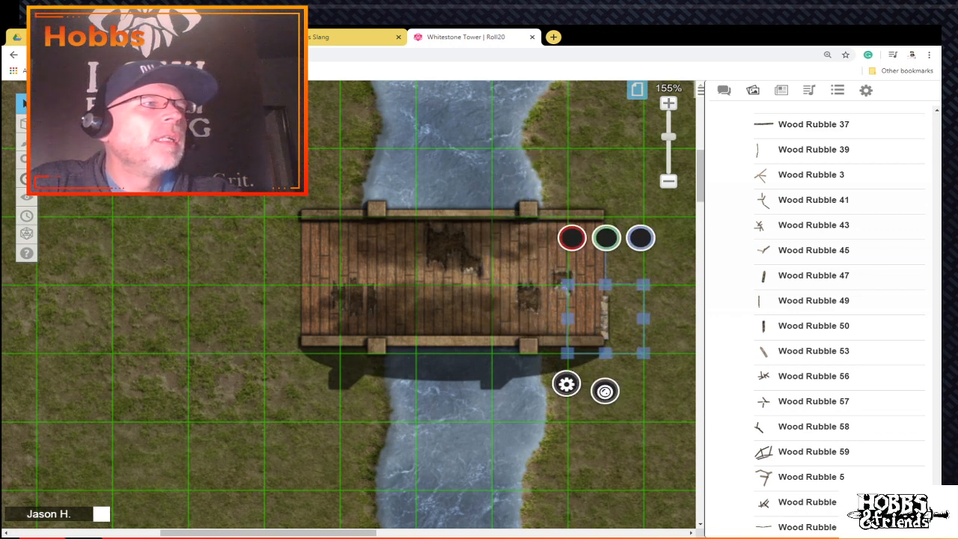
pyautogui.moveTo(605, 241); pyautogui.dragTo(524, 318)
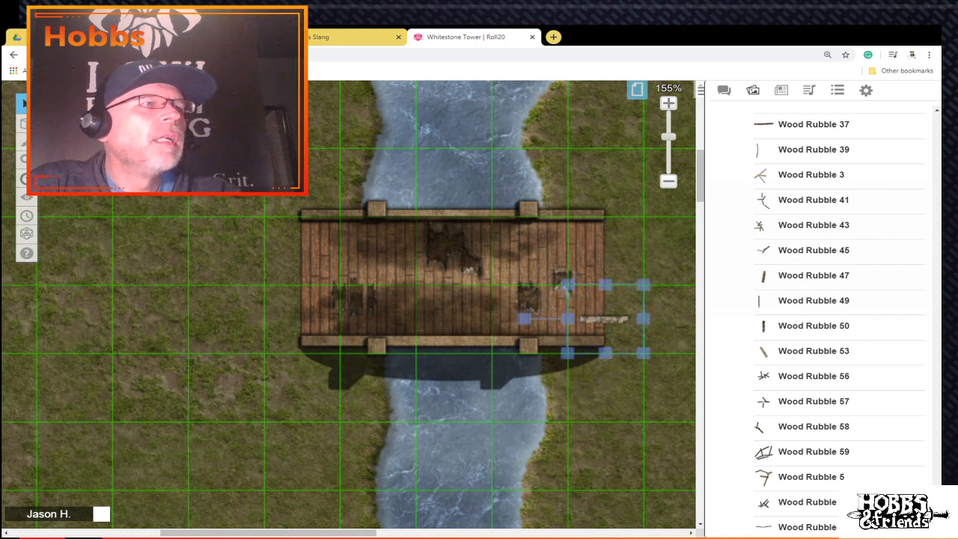
pyautogui.moveTo(605, 319); pyautogui.dragTo(500, 247)
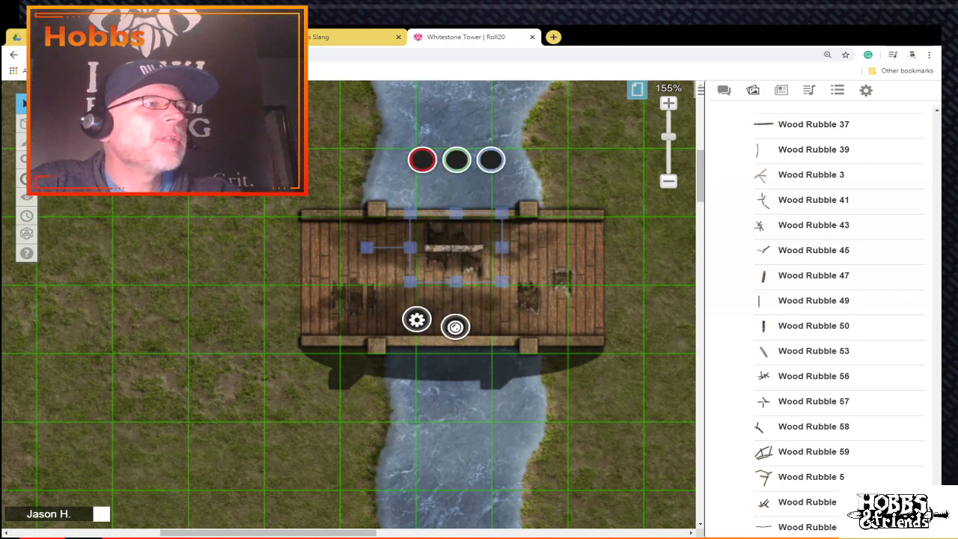
pyautogui.moveTo(411, 247); pyautogui.dragTo(358, 247)
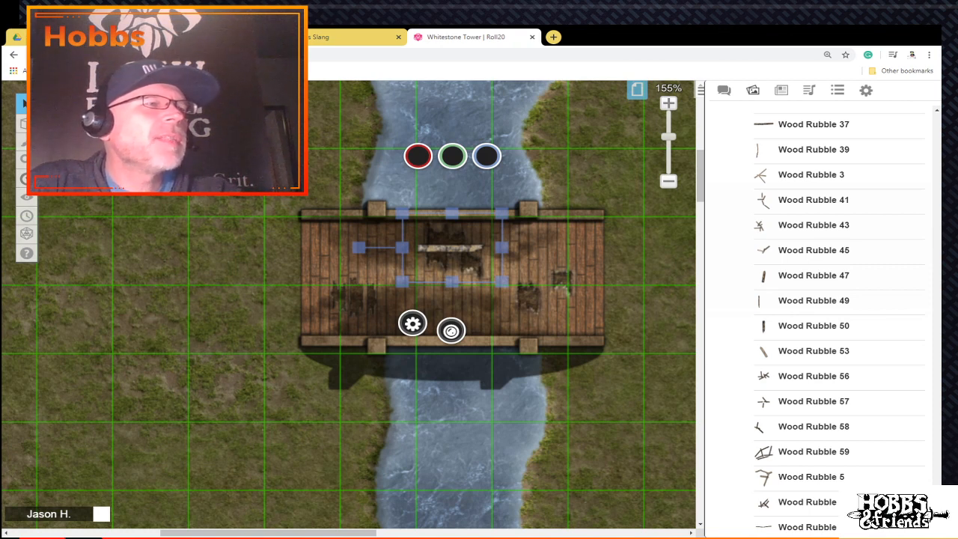
# Step: Duplicate the plank and lay the copy parallel to the first, just north of it over the hole
pyautogui.rightClick(461, 248)
pyautogui.click(481, 152)
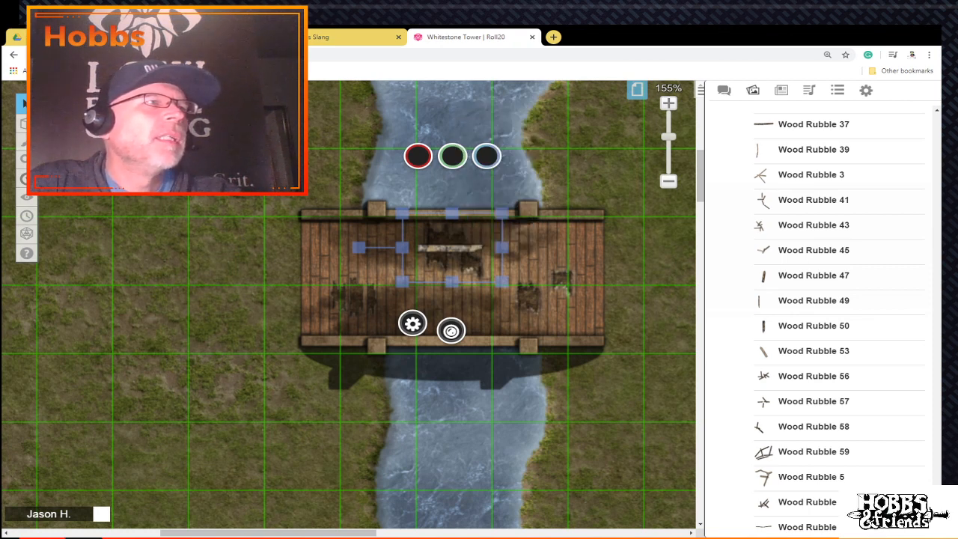
pyautogui.rightClick(450, 97)
pyautogui.click(466, 160)
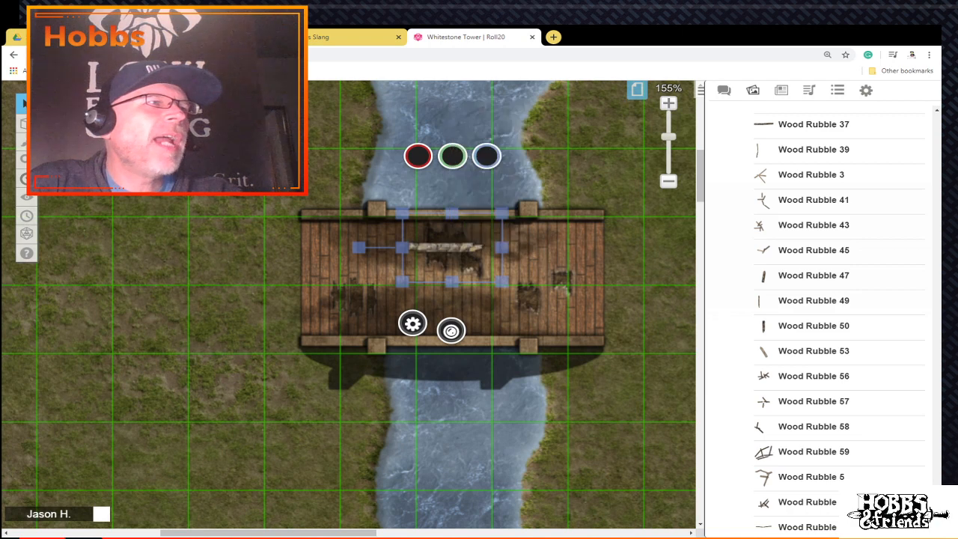
pyautogui.moveTo(442, 246); pyautogui.dragTo(438, 239)
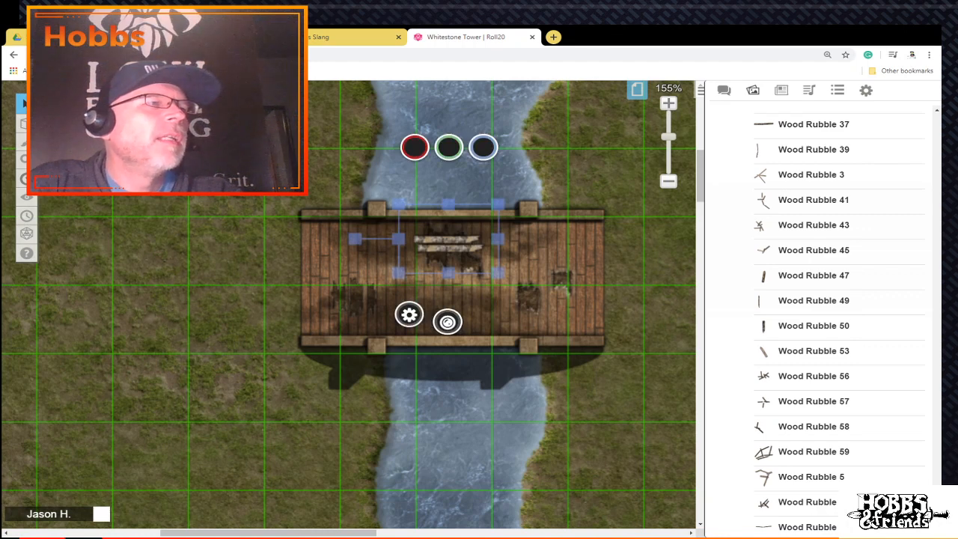
# Step: Paste a third plank just north of the second, near the bridge's northern railing, and flip it horizontally
pyautogui.rightClick(464, 242)
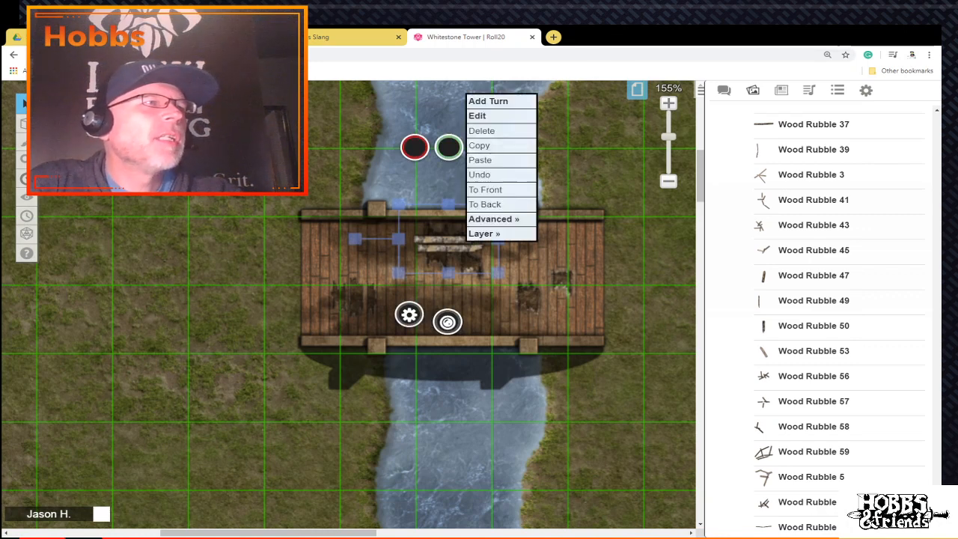
pyautogui.click(483, 145)
pyautogui.rightClick(449, 241)
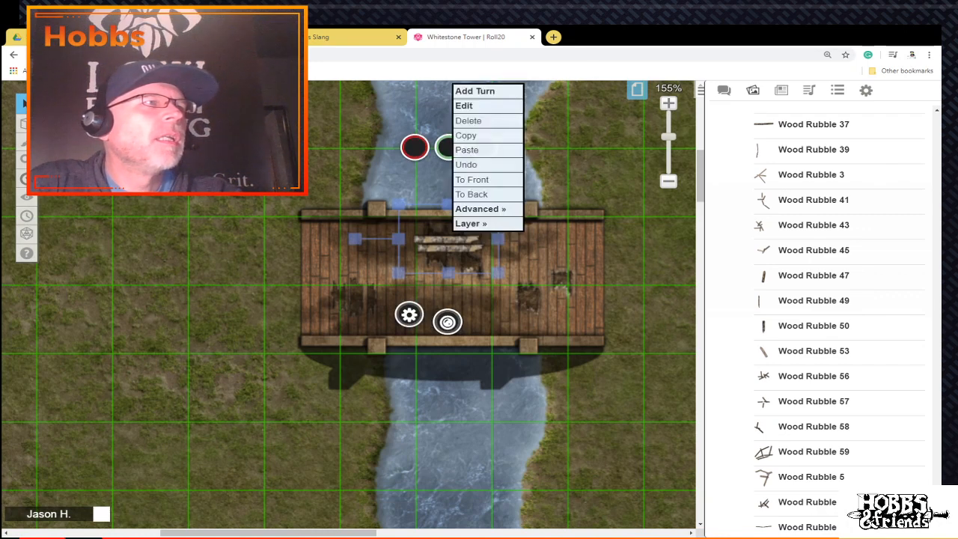
pyautogui.click(483, 147)
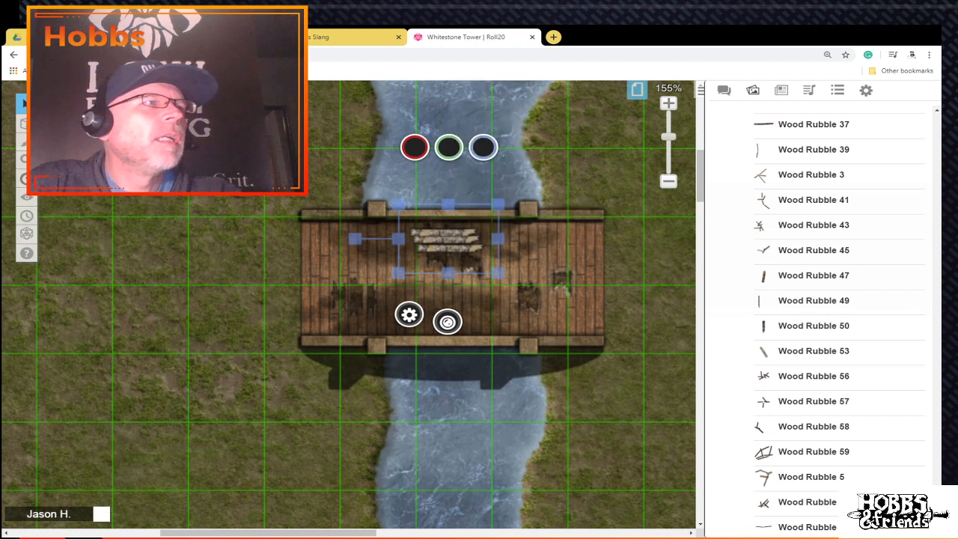
pyautogui.moveTo(444, 240); pyautogui.dragTo(446, 231)
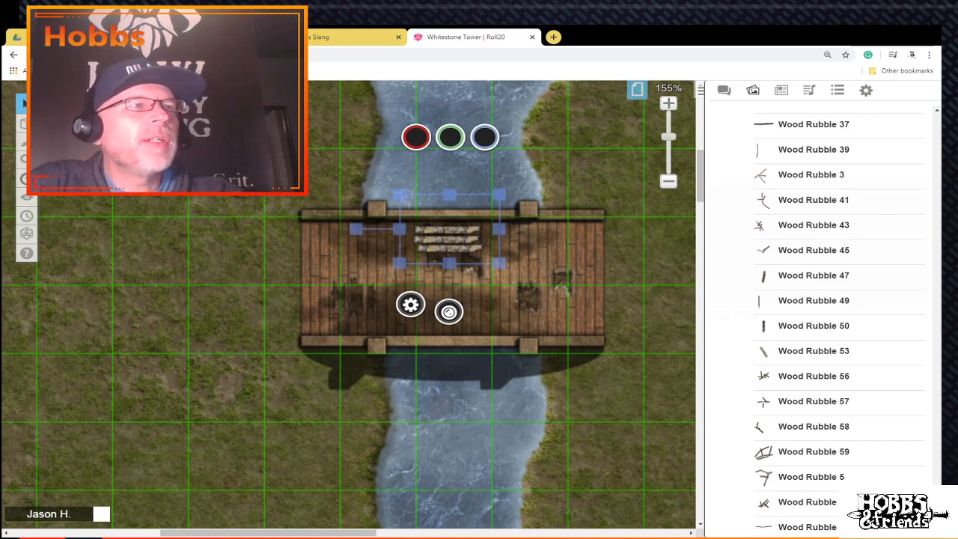
pyautogui.rightClick(446, 232)
pyautogui.moveTo(479, 221)
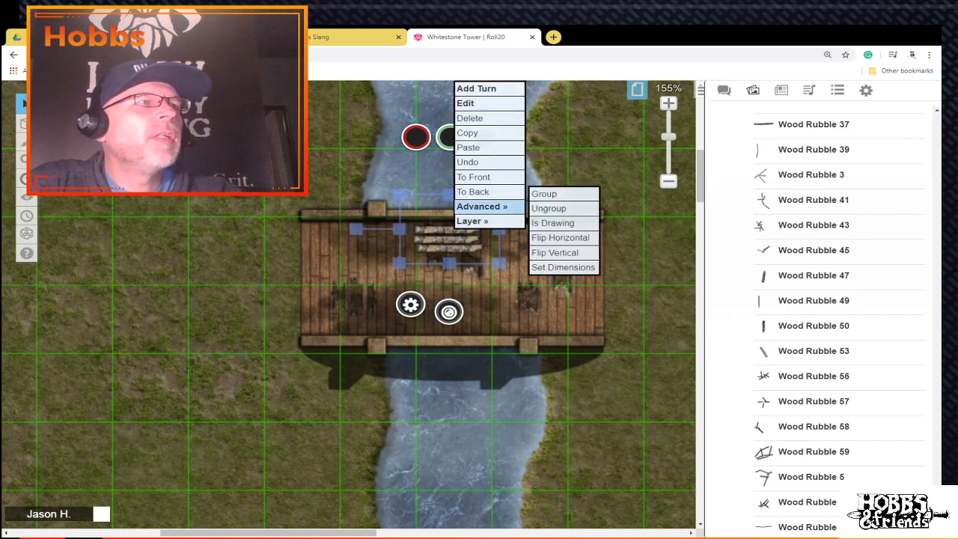
pyautogui.click(559, 238)
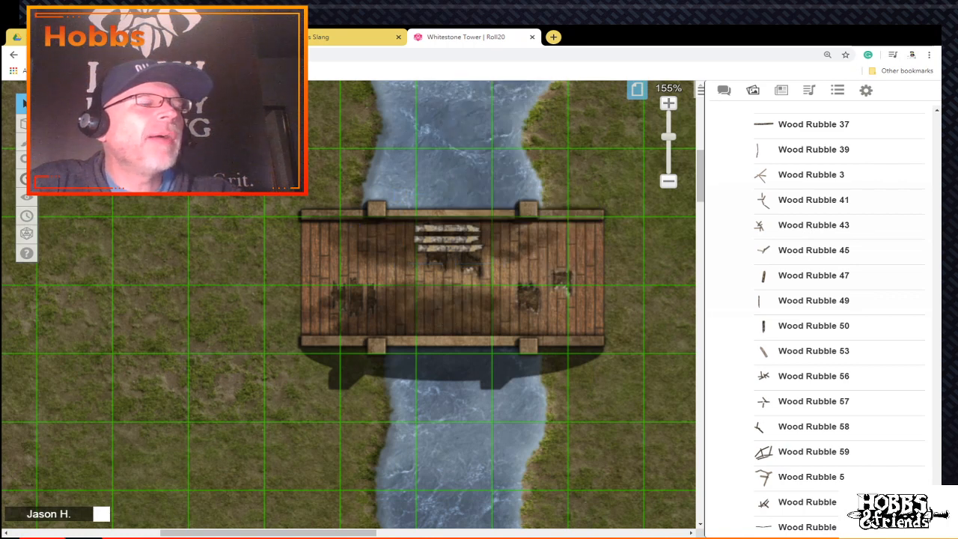
pyautogui.click(449, 237)
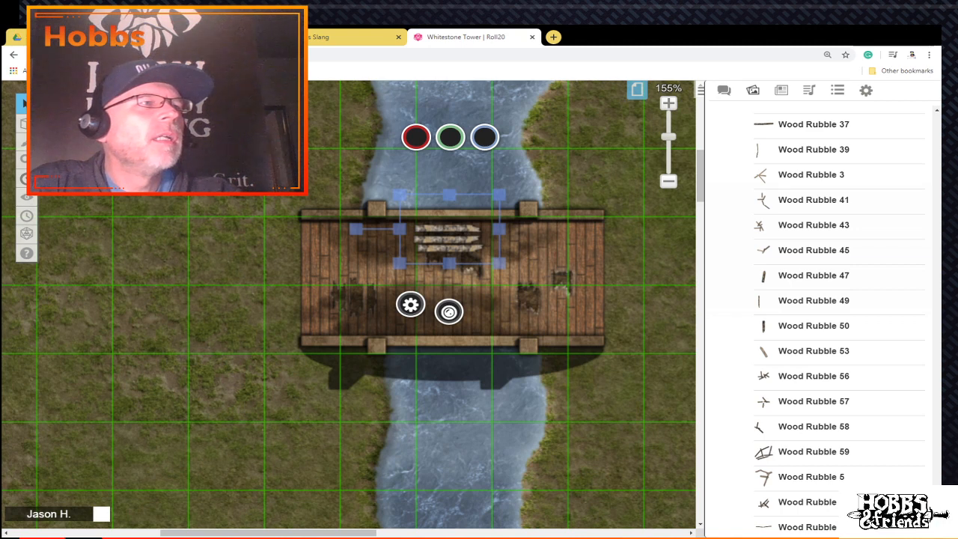
# Step: Paste a fourth plank, tilt it slightly with its eastern end higher, and lay it across the southern part of the hole
pyautogui.rightClick(532, 260)
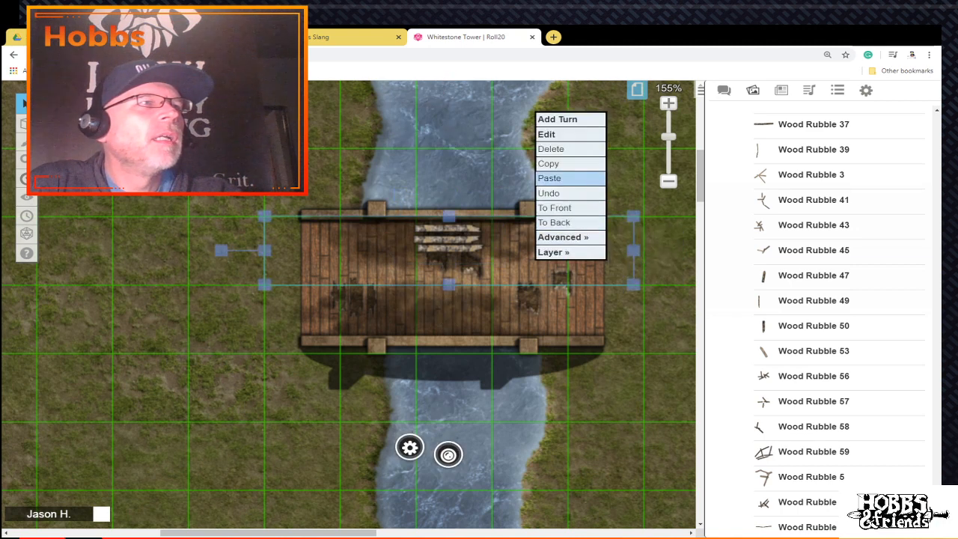
pyautogui.click(562, 177)
pyautogui.click(526, 261)
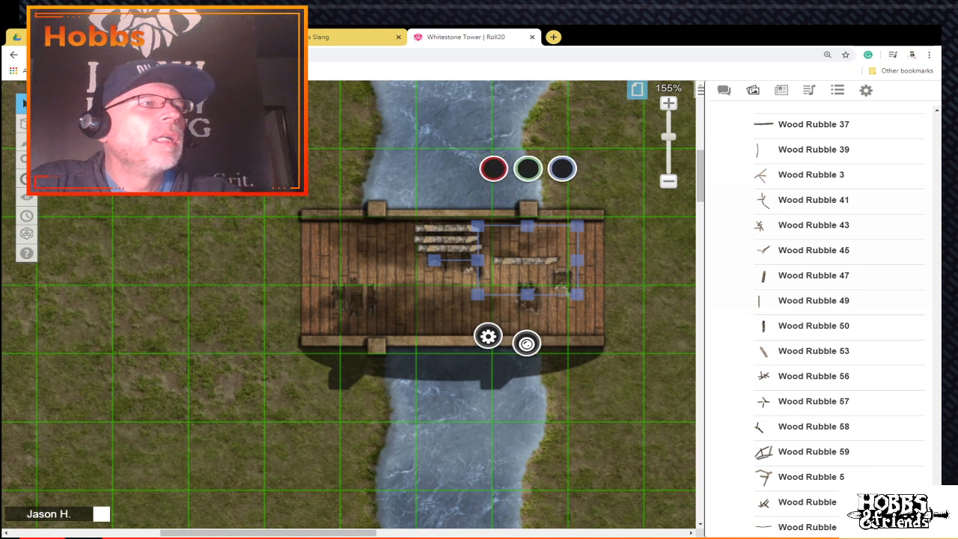
pyautogui.moveTo(434, 260); pyautogui.dragTo(437, 285)
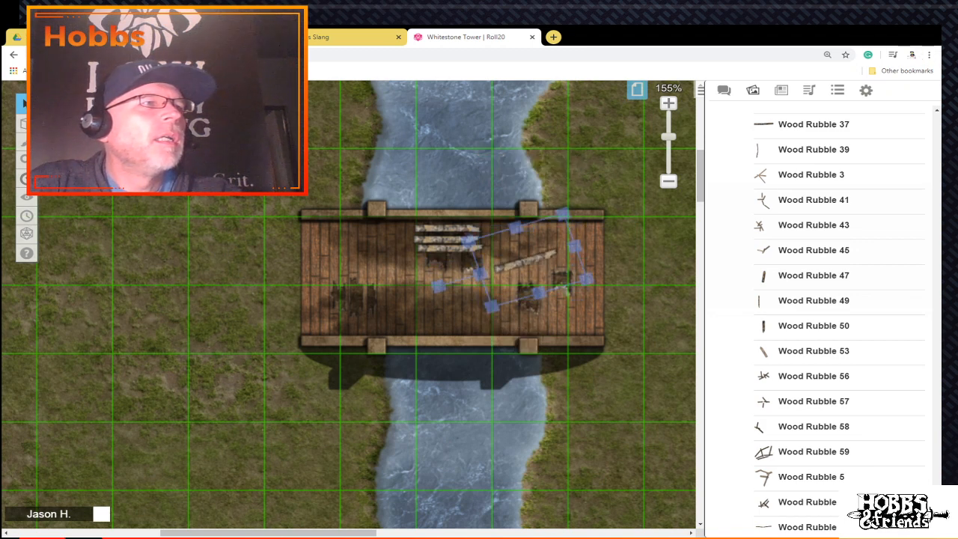
pyautogui.hotkey('ctrl', 'c')
pyautogui.hotkey('ctrl', 'v')
pyautogui.moveTo(503, 267); pyautogui.dragTo(452, 265)
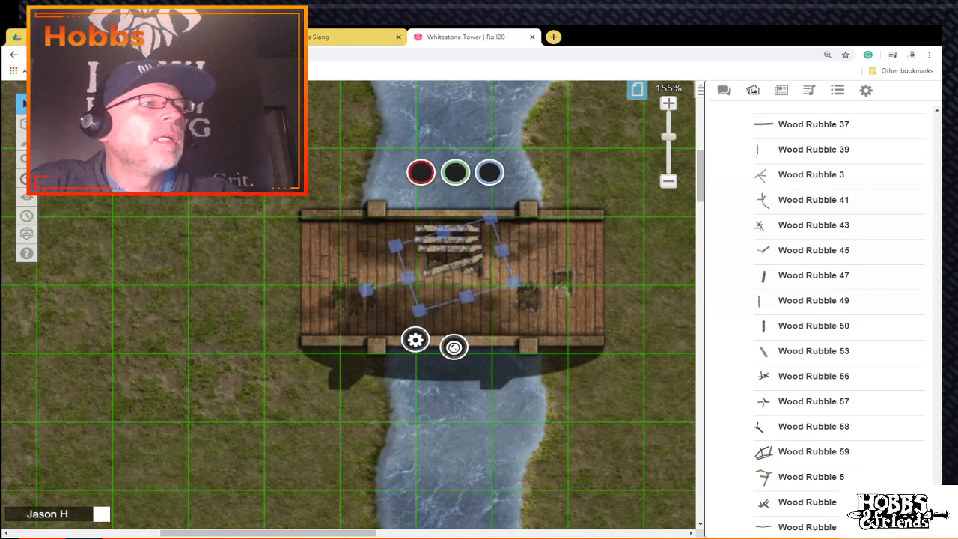
# Step: Select all the planks and the damage and filth decals on the bridge deck together and group them
pyautogui.click(533, 253)
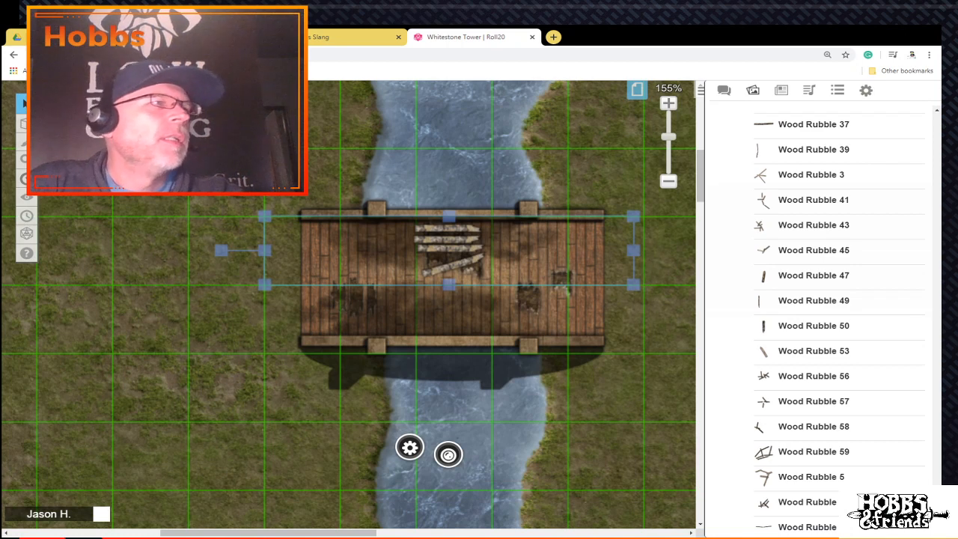
pyautogui.press('Escape')
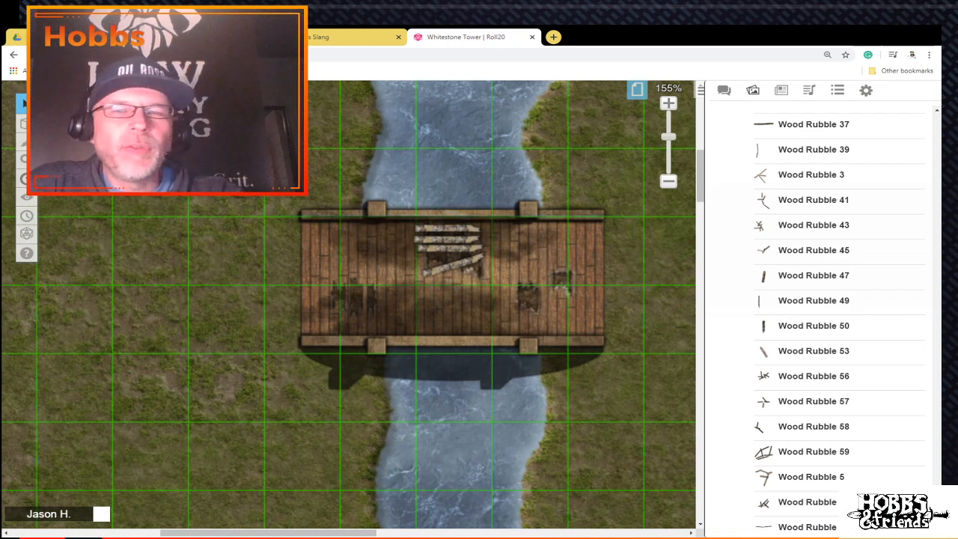
pyautogui.moveTo(198, 132); pyautogui.dragTo(670, 441)
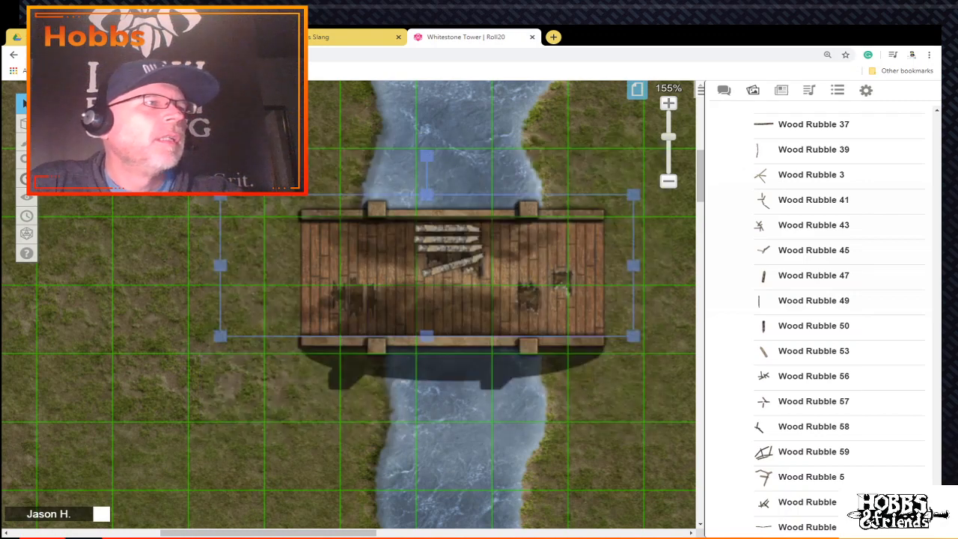
pyautogui.rightClick(507, 218)
pyautogui.moveTo(539, 284)
pyautogui.click(610, 271)
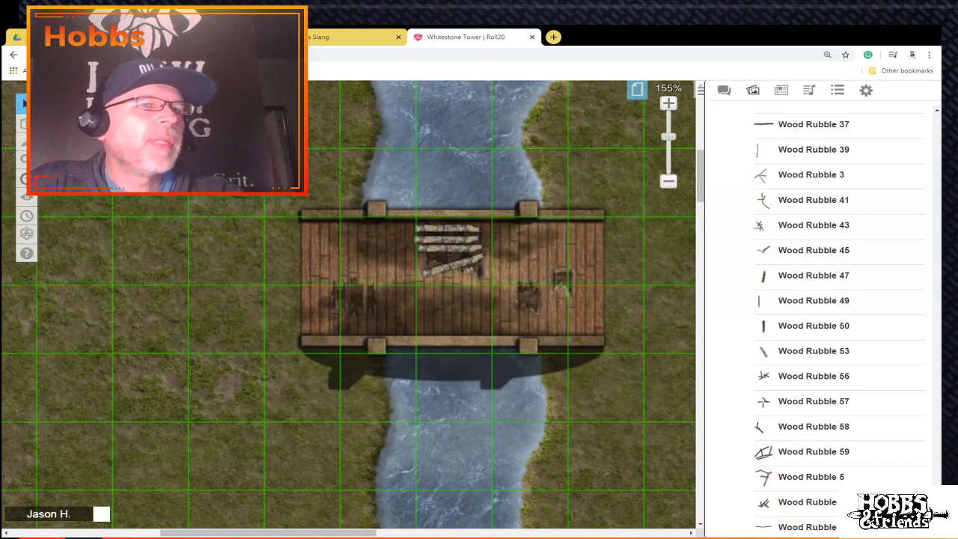
# Step: Look over the map at 66% zoom, from the northern wooden bridge down to the stone bridges and southern rivers
pyautogui.scroll(-3, 479, 299)
pyautogui.scroll(4, 479, 299)
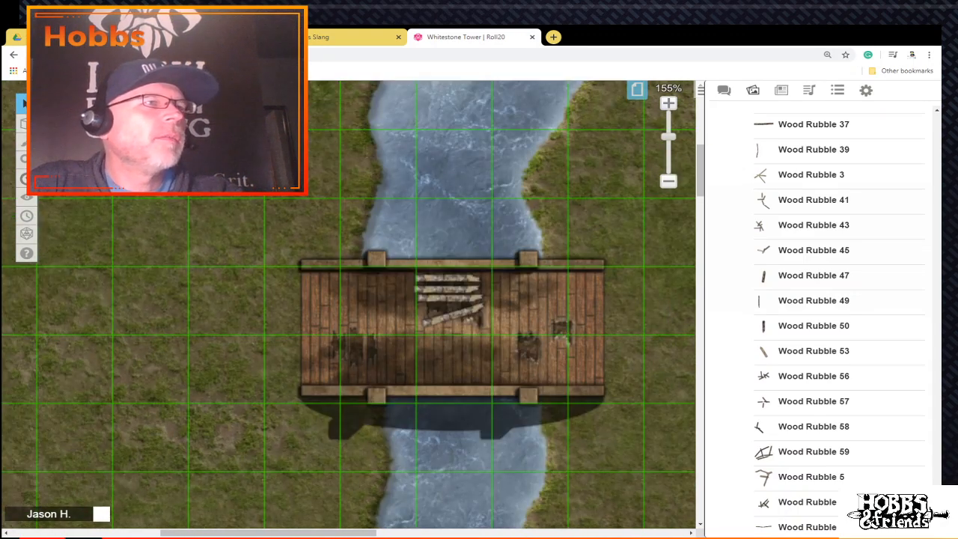
pyautogui.moveTo(668, 136); pyautogui.dragTo(668, 159)
pyautogui.scroll(-8, 419, 304)
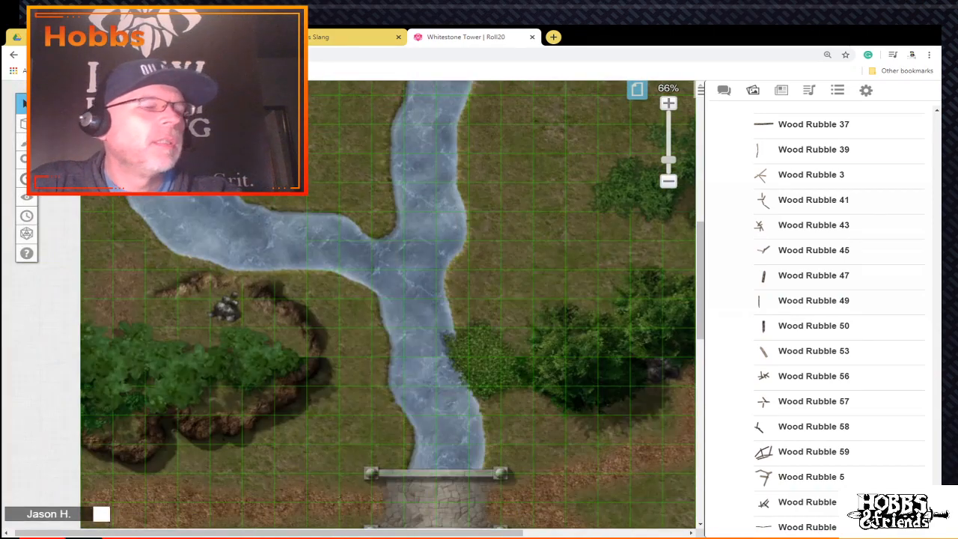
pyautogui.scroll(3, 419, 305)
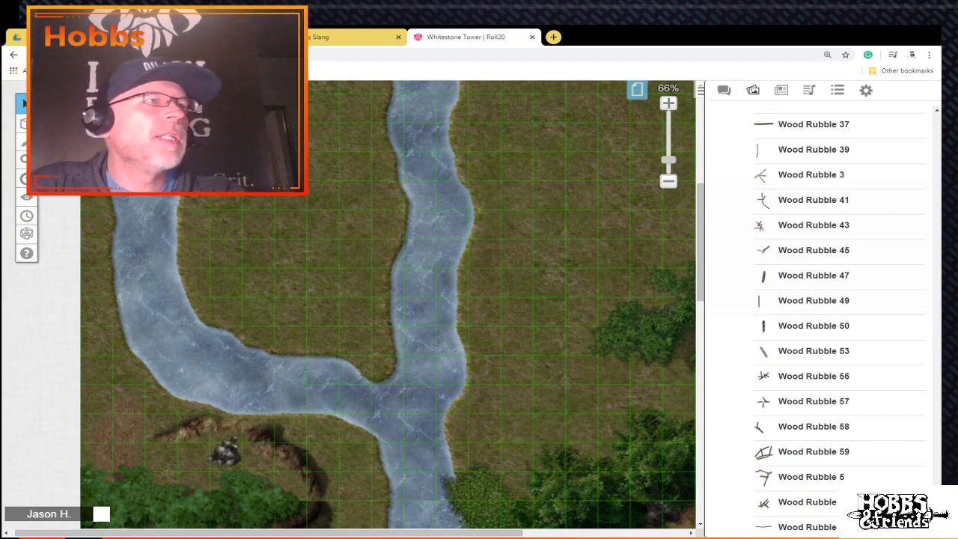
pyautogui.scroll(5, 389, 300)
pyautogui.hscroll(5, 389, 299)
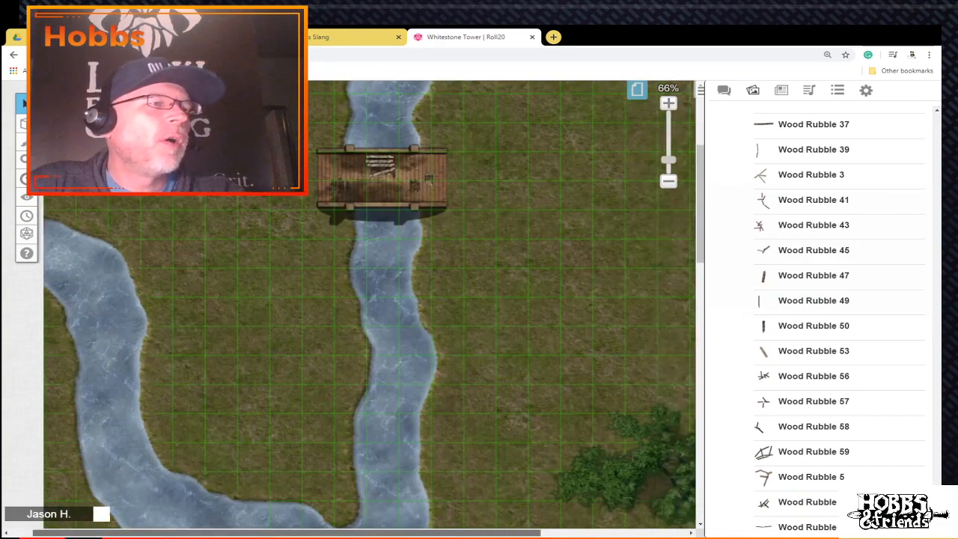
pyautogui.scroll(-15, 389, 299)
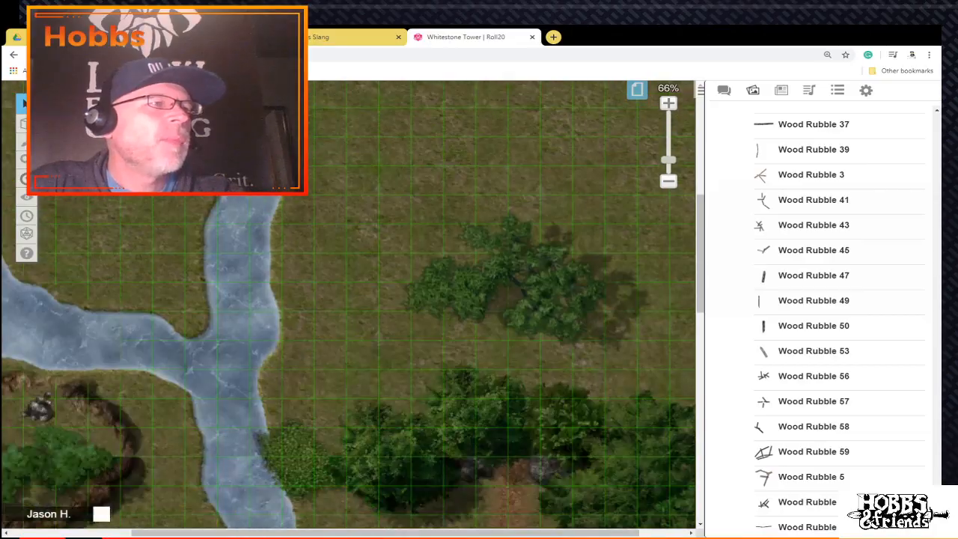
pyautogui.scroll(-2, 389, 299)
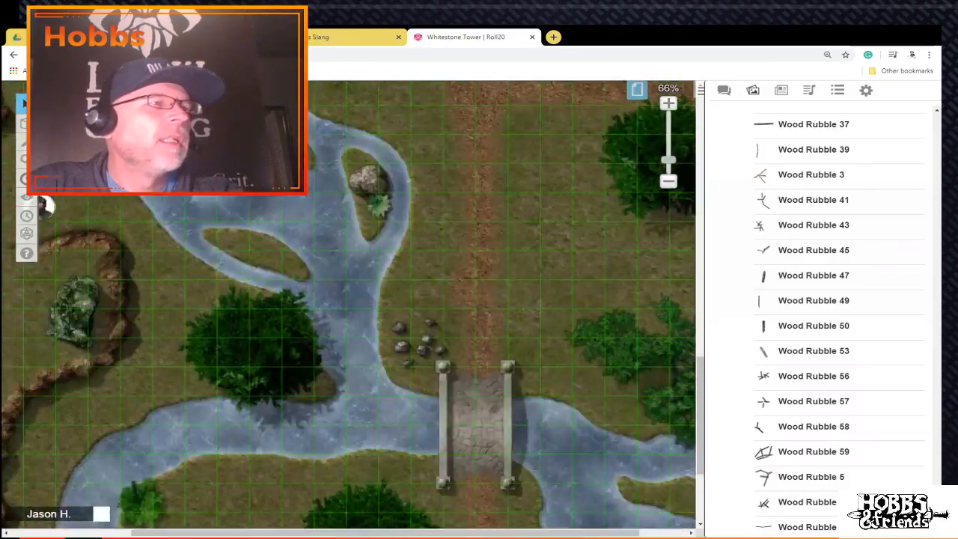
pyautogui.scroll(5, 389, 299)
pyautogui.scroll(-7, 389, 300)
pyautogui.scroll(9, 389, 299)
pyautogui.scroll(12, 389, 299)
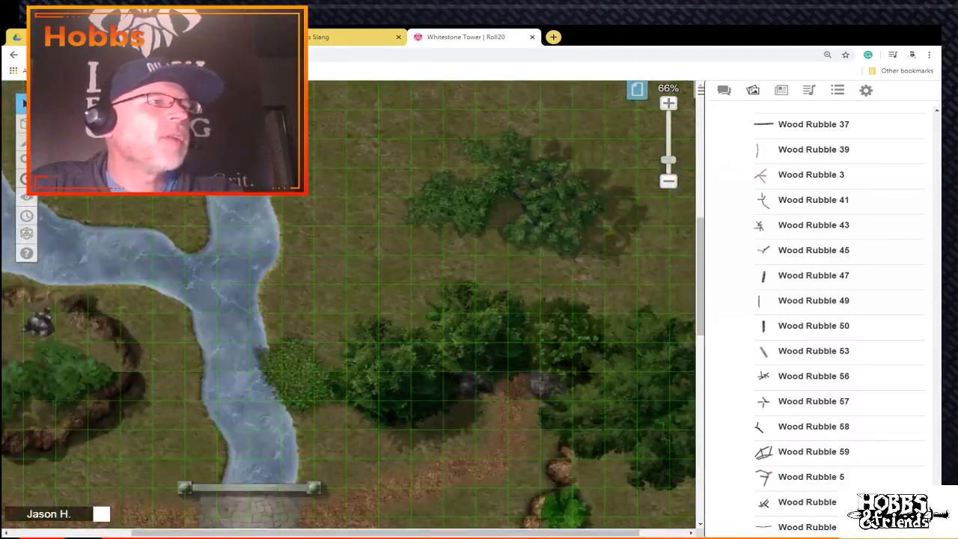
pyautogui.scroll(-6, 389, 300)
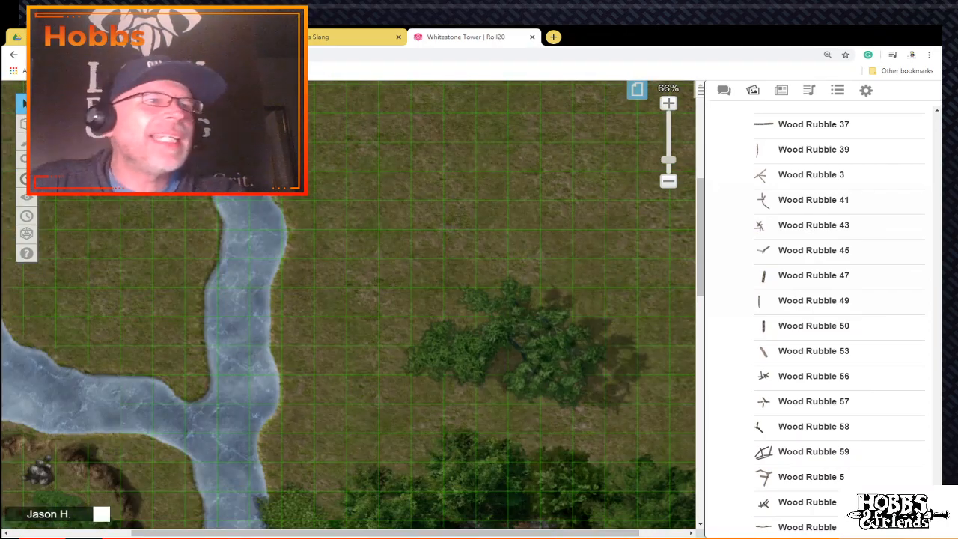
# Step: Open the Area Map handout from the journal and enlarge its image for reference
pyautogui.click(724, 90)
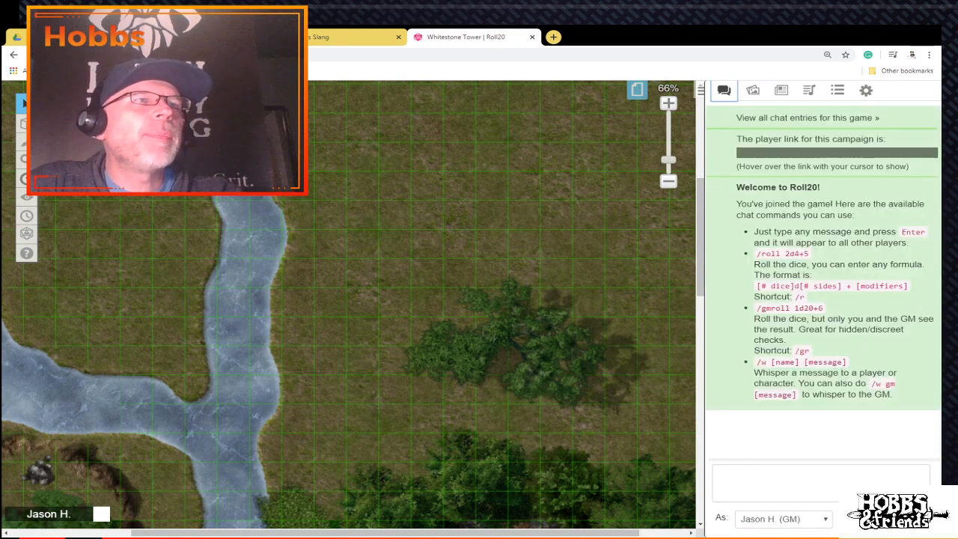
pyautogui.click(781, 90)
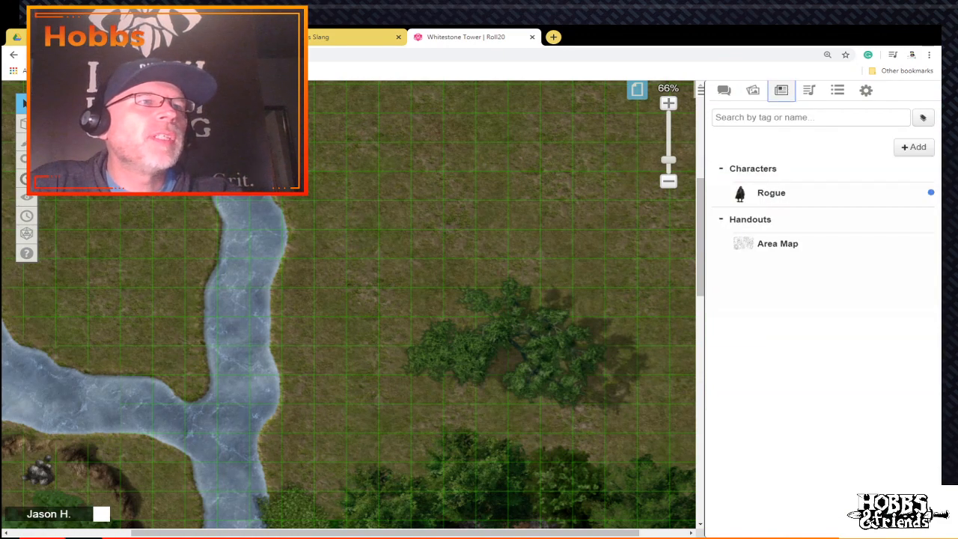
pyautogui.click(777, 243)
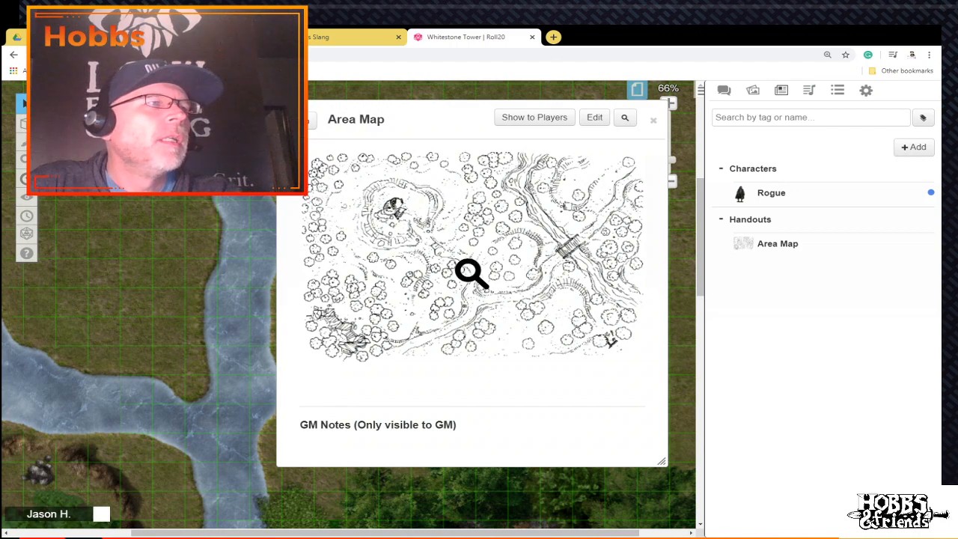
pyautogui.click(471, 274)
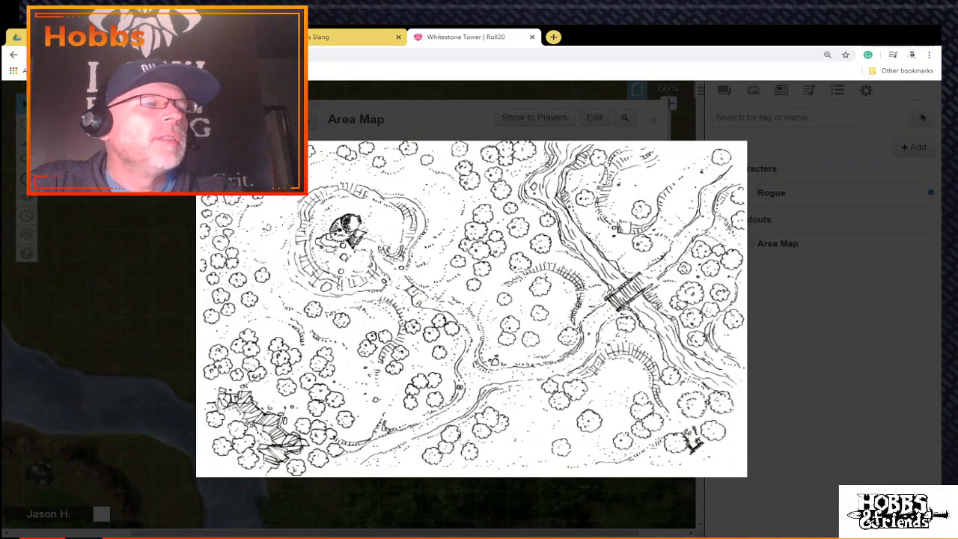
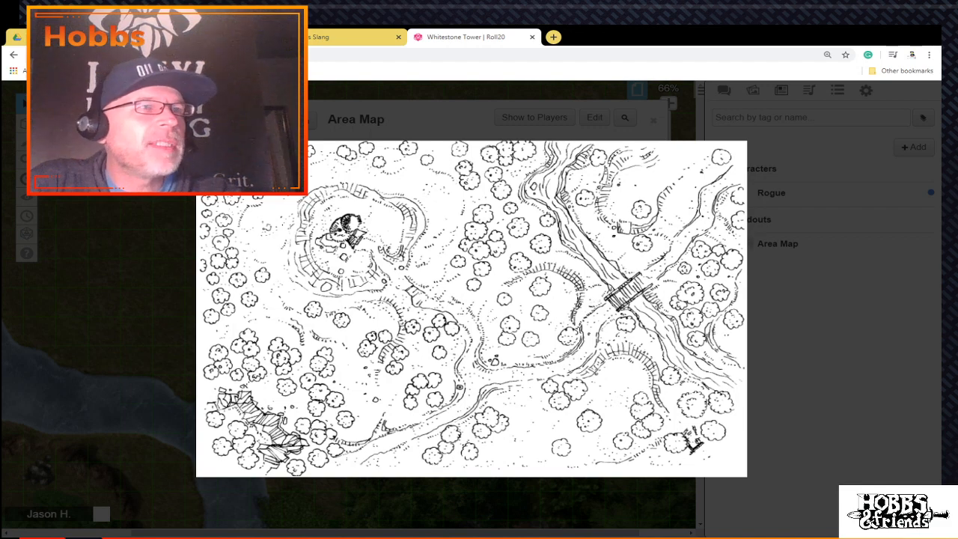
# Step: Close the enlarged Area Map, reopen the handout to compare it with the river map, and close it again
pyautogui.click(471, 274)
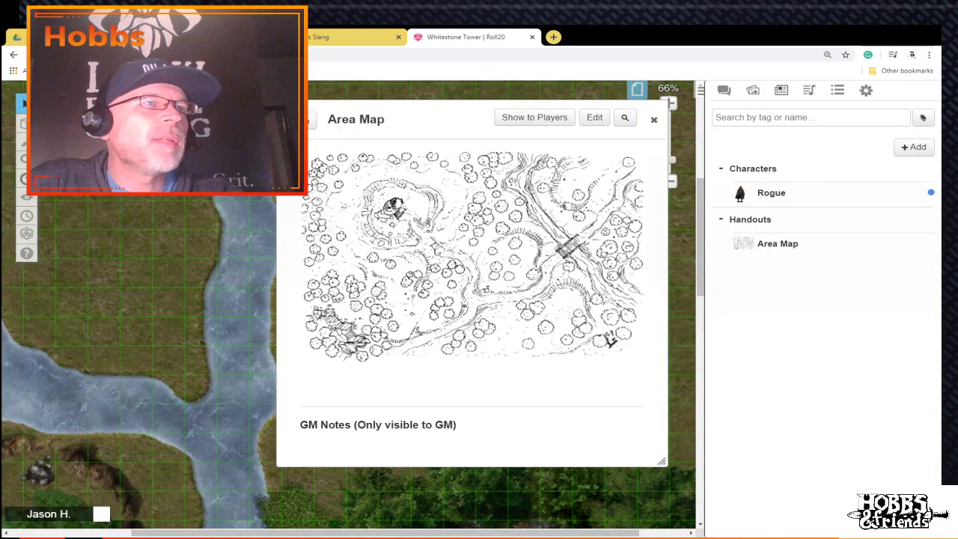
pyautogui.click(655, 120)
pyautogui.scroll(-1, 349, 340)
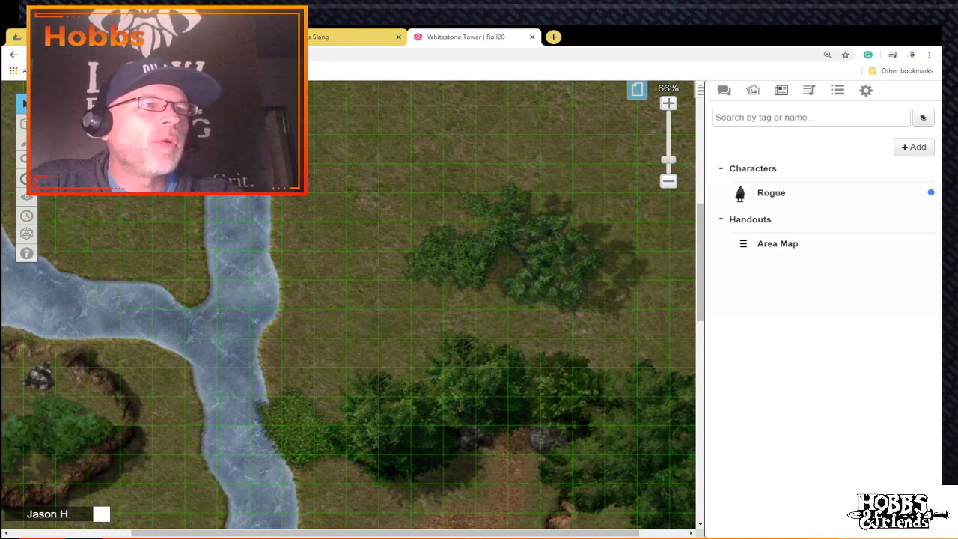
pyautogui.click(744, 243)
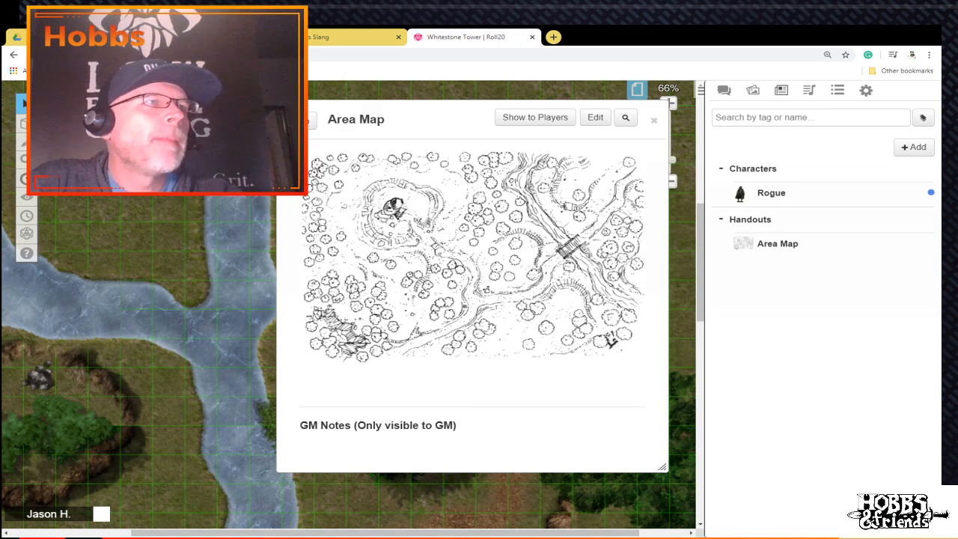
pyautogui.click(653, 120)
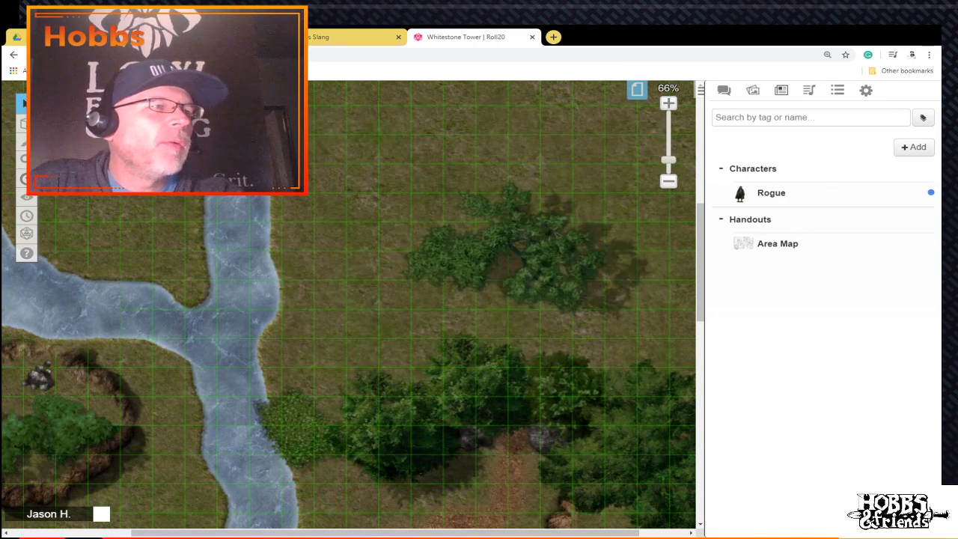
pyautogui.scroll(-3, 353, 306)
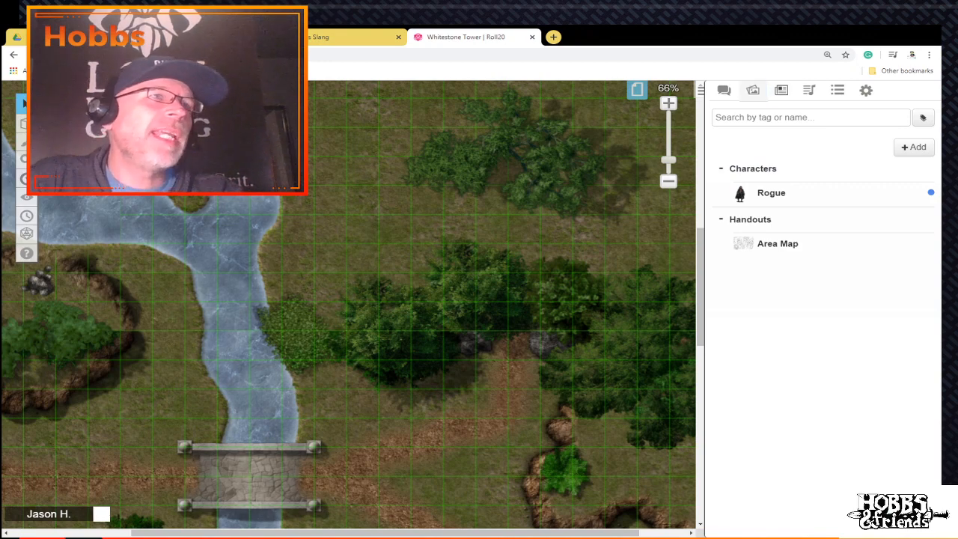
# Step: Browse the art library to the Vile Tiles: Dirt Paths set and expand it to examine its bridge and dirt patch tiles
pyautogui.click(753, 89)
pyautogui.moveTo(793, 122); pyautogui.dragTo(725, 309)
pyautogui.scroll(-17, 816, 311)
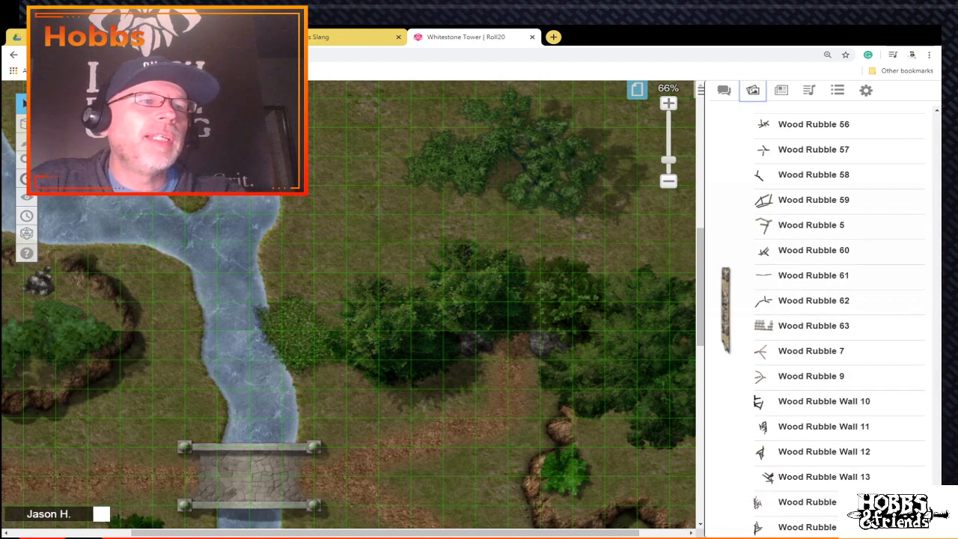
pyautogui.scroll(8, 816, 311)
pyautogui.scroll(-8, 816, 310)
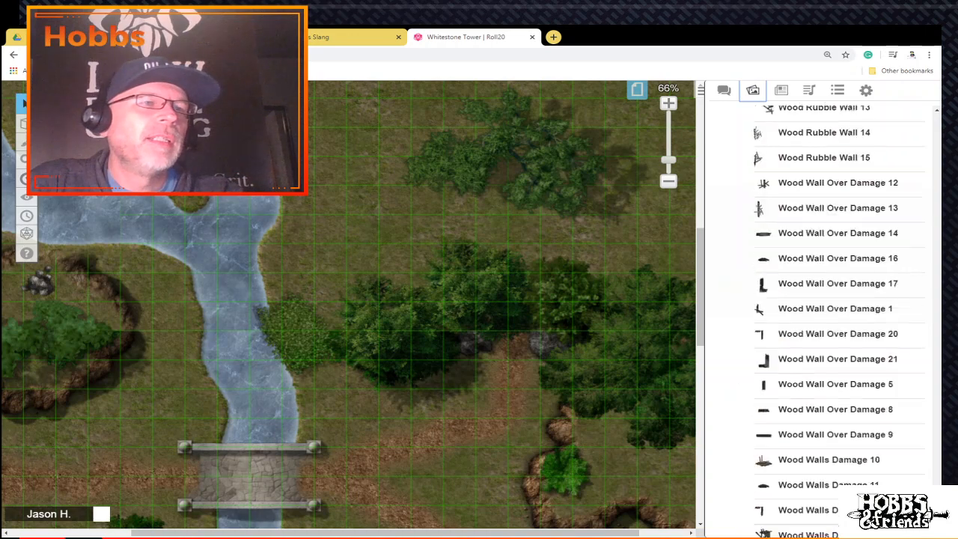
pyautogui.moveTo(819, 301); pyautogui.dragTo(755, 337)
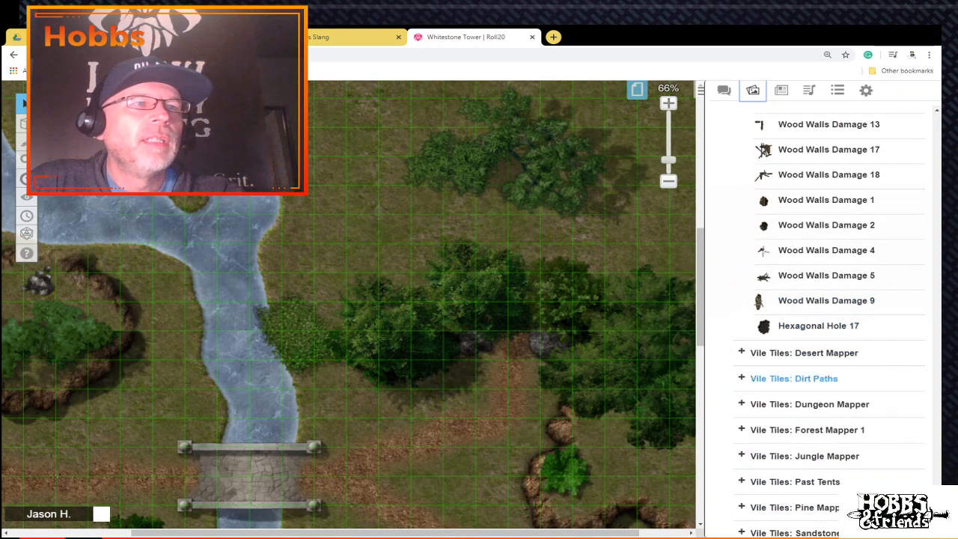
pyautogui.click(793, 378)
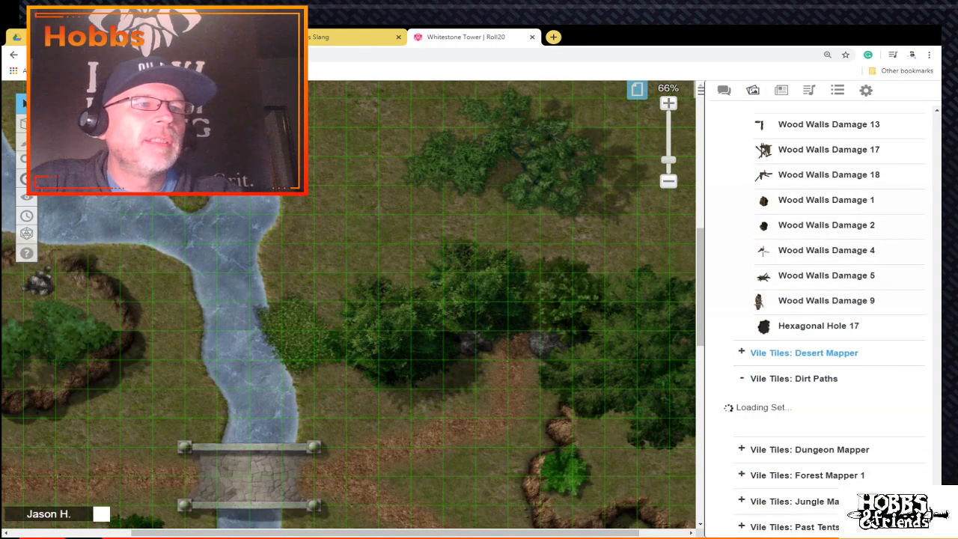
pyautogui.moveTo(818, 325); pyautogui.dragTo(709, 326)
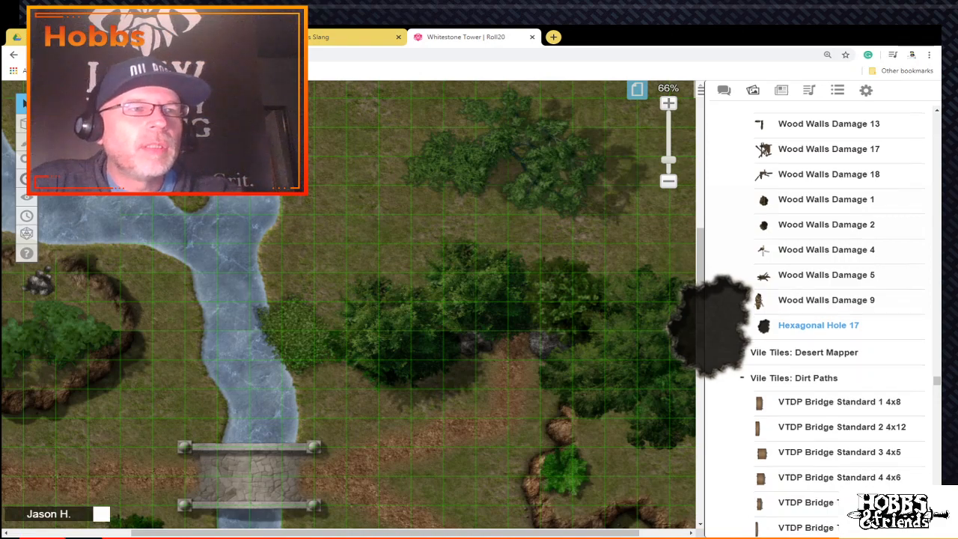
pyautogui.scroll(-2, 818, 329)
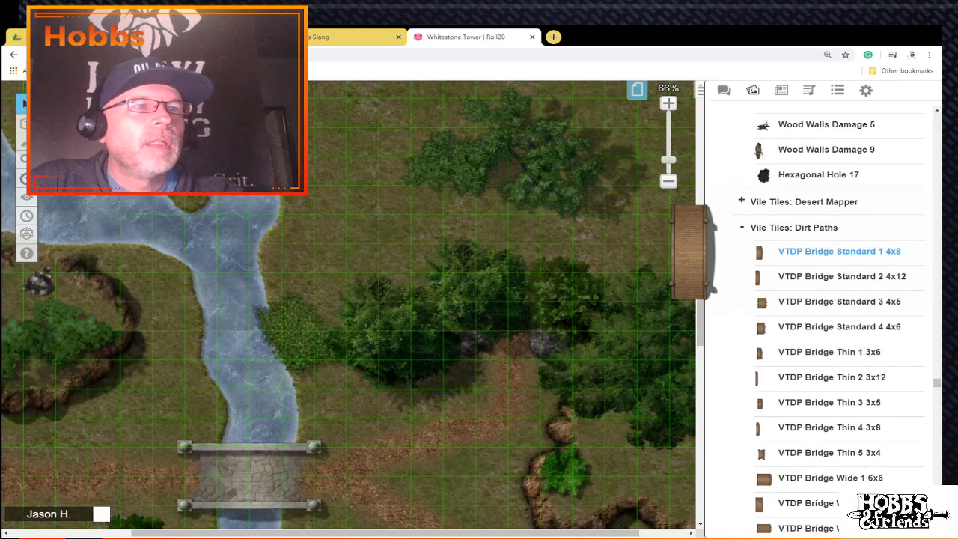
pyautogui.scroll(-3, 823, 404)
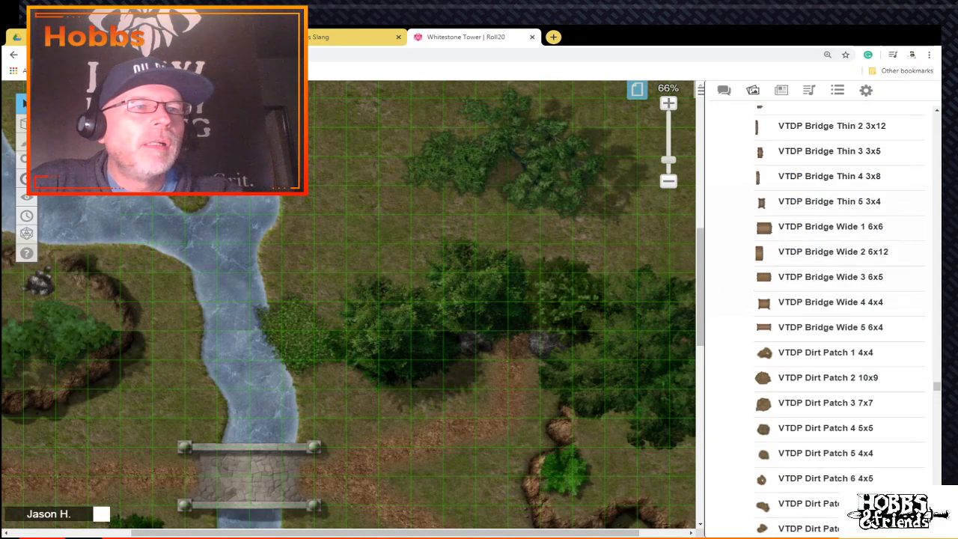
pyautogui.scroll(-4, 823, 329)
# Step: Look back through the art library's damage decals, water, tree, terrain, rock and plant assets
pyautogui.scroll(12, 823, 329)
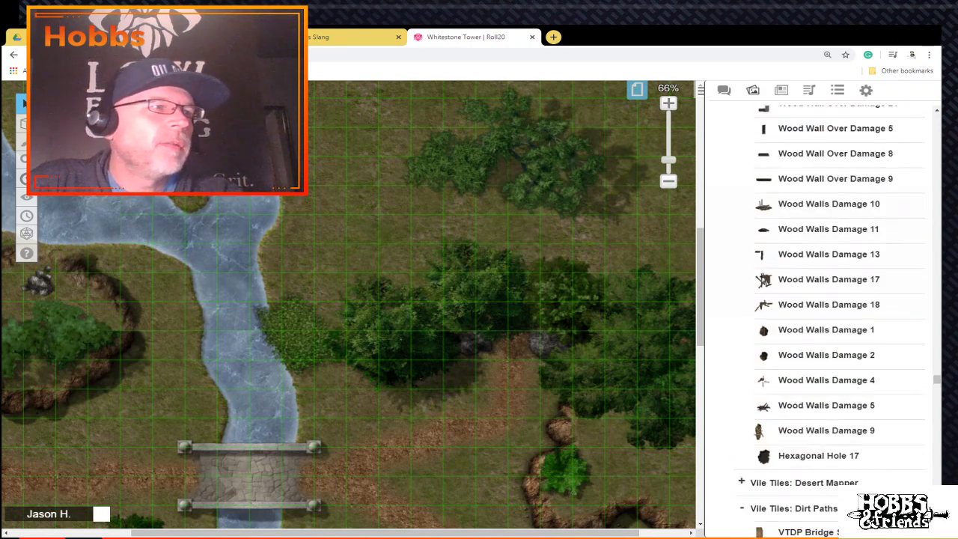
pyautogui.scroll(10, 823, 329)
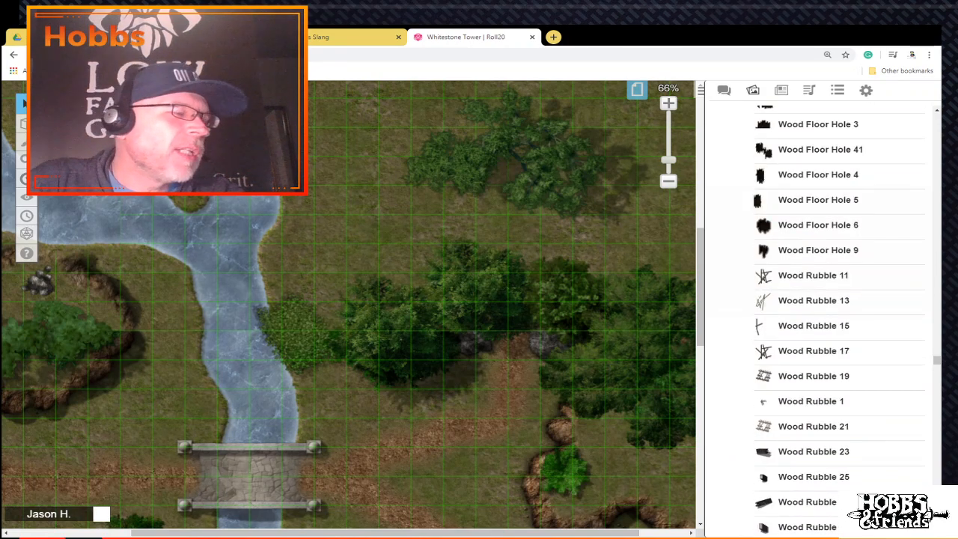
pyautogui.scroll(10, 823, 314)
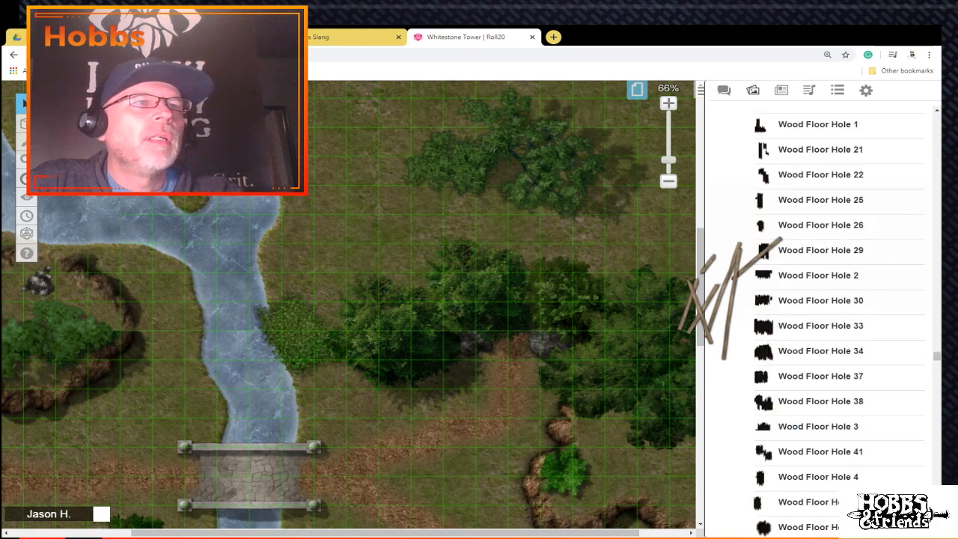
pyautogui.scroll(12, 838, 314)
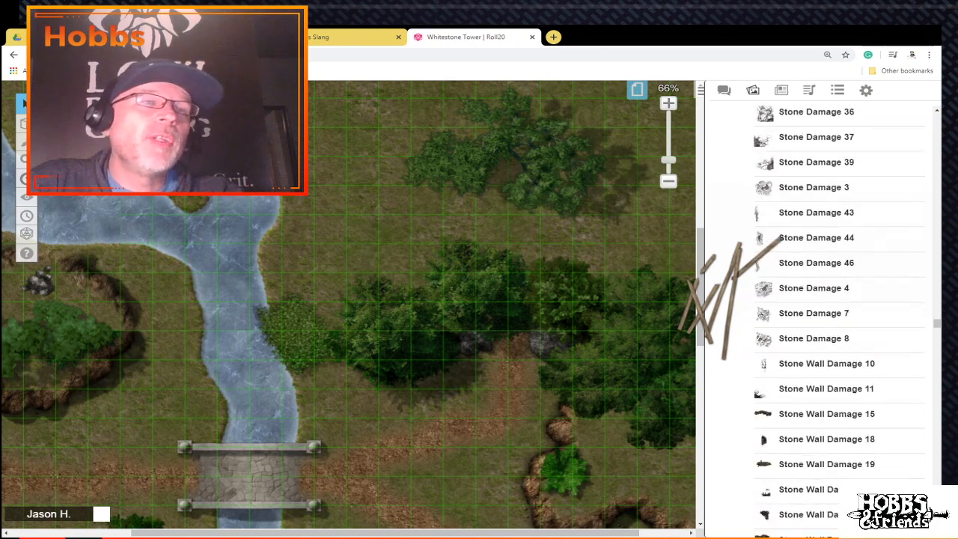
pyautogui.scroll(12, 823, 315)
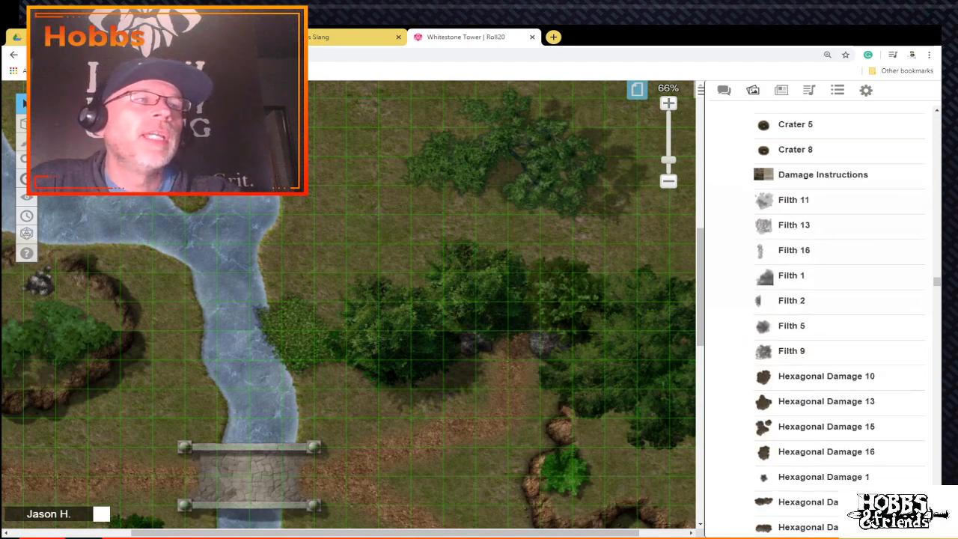
pyautogui.scroll(5, 823, 315)
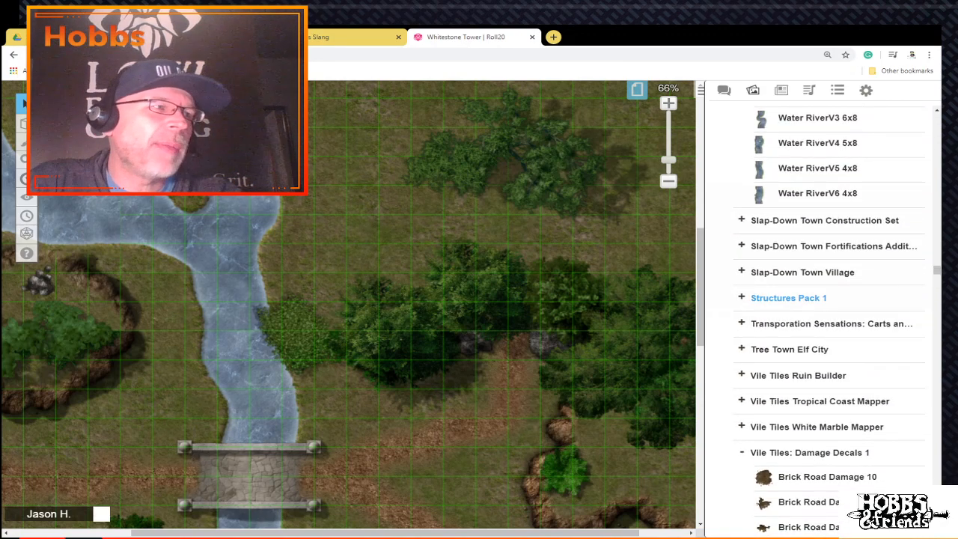
pyautogui.scroll(3, 823, 314)
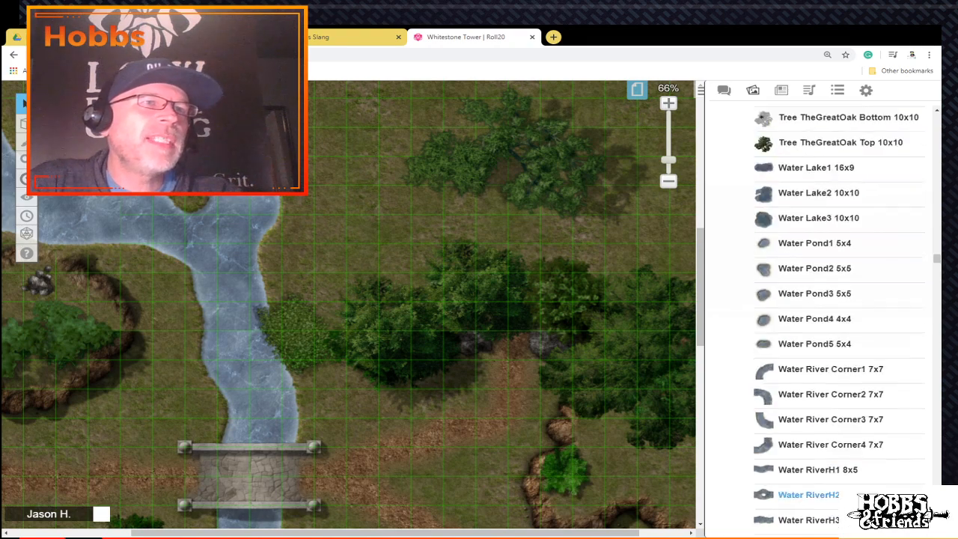
pyautogui.scroll(6, 823, 300)
pyautogui.scroll(8, 823, 314)
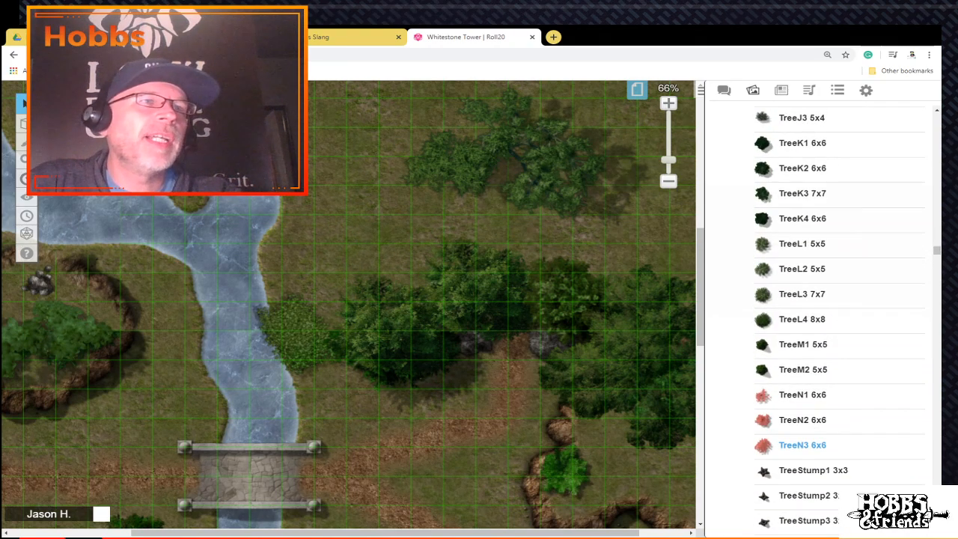
pyautogui.scroll(4, 823, 299)
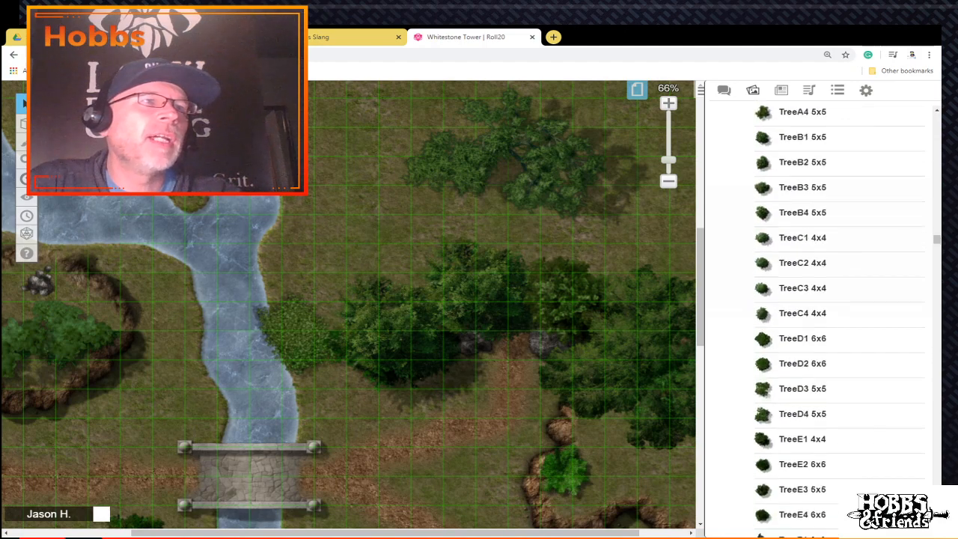
pyautogui.scroll(3, 823, 299)
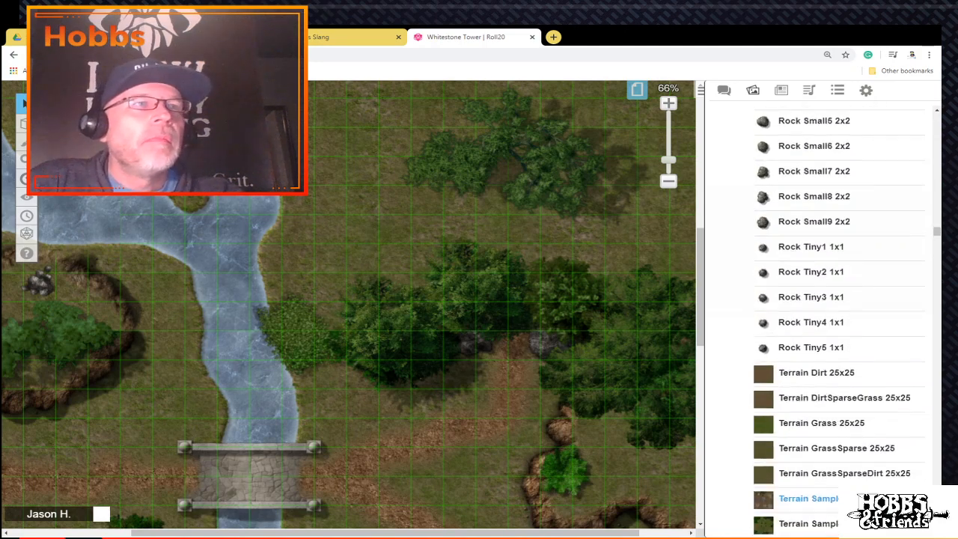
pyautogui.scroll(15, 824, 315)
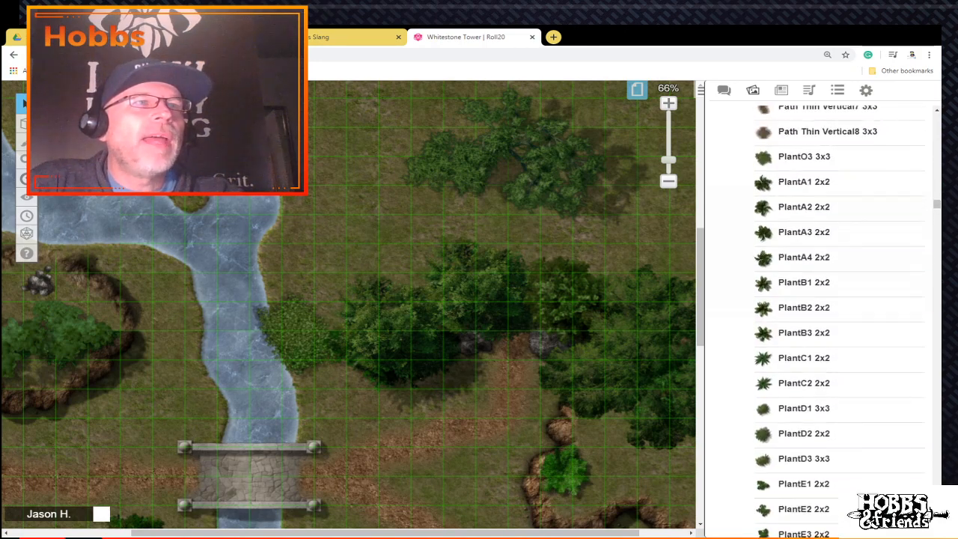
# Step: Look through the art library's thin and thick path, log and cliff pieces, previewing several for the map
pyautogui.scroll(3, 820, 299)
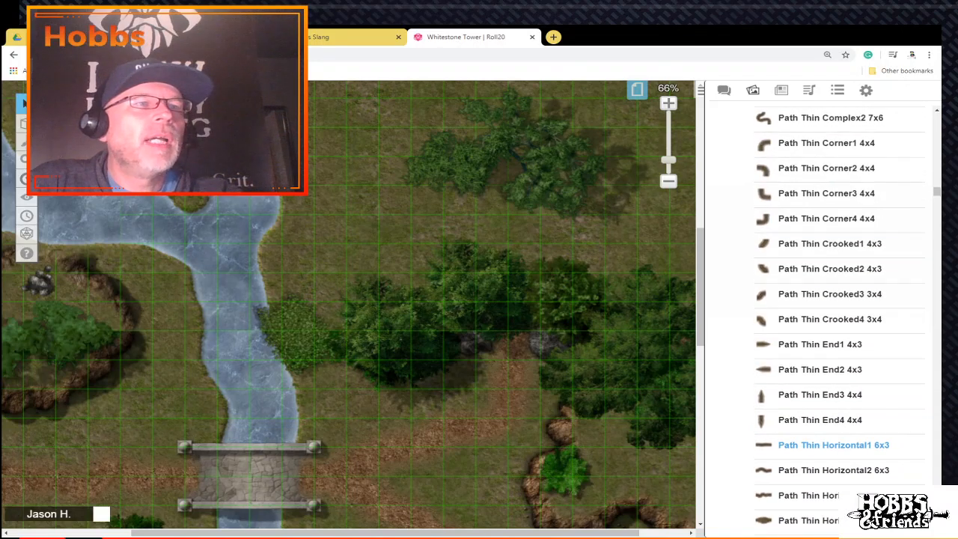
pyautogui.moveTo(820, 369); pyautogui.dragTo(678, 382)
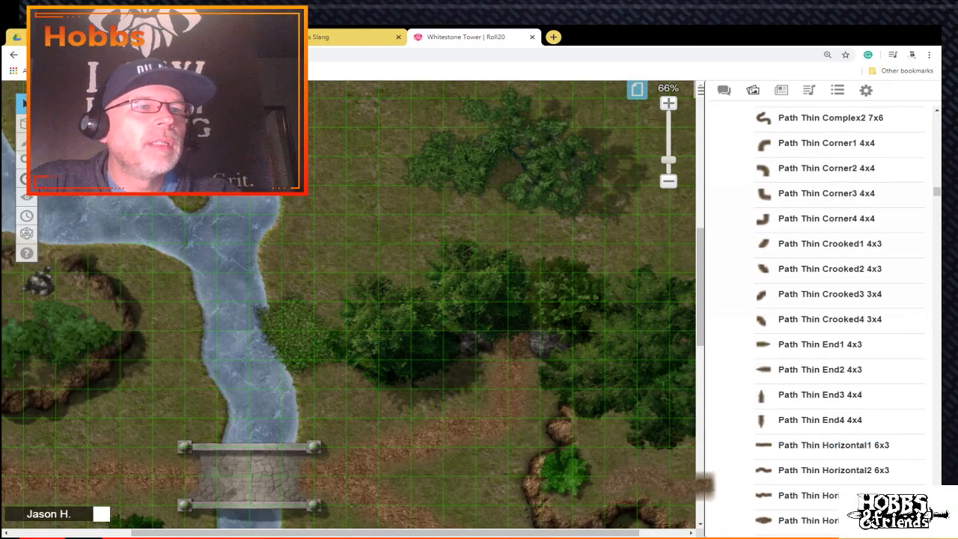
pyautogui.scroll(3, 824, 457)
pyautogui.scroll(4, 823, 322)
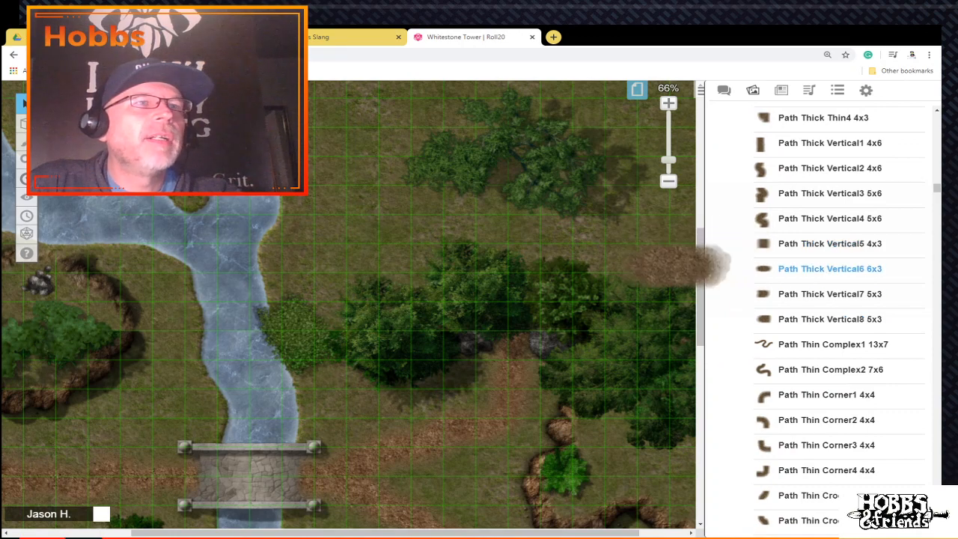
pyautogui.scroll(1, 823, 300)
pyautogui.scroll(4, 824, 302)
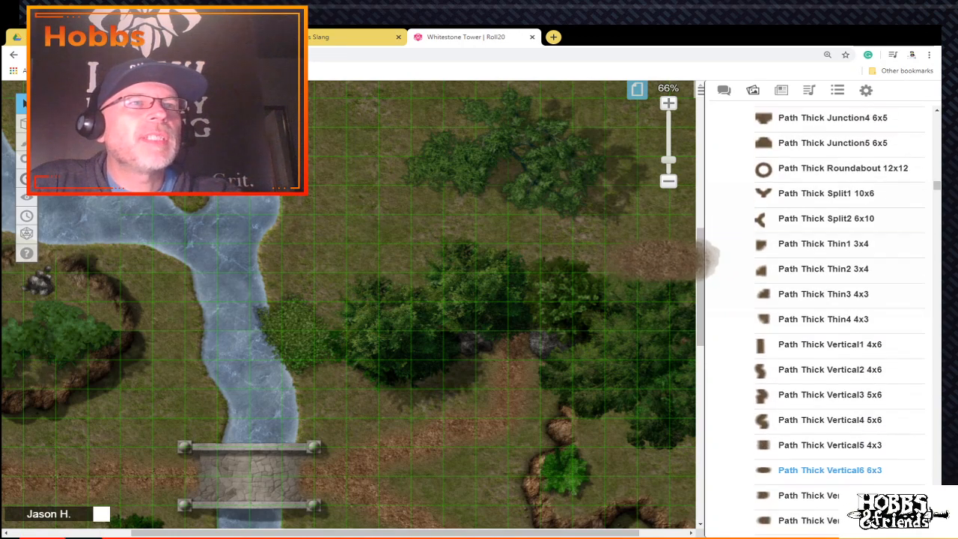
pyautogui.scroll(4, 823, 217)
pyautogui.scroll(5, 826, 369)
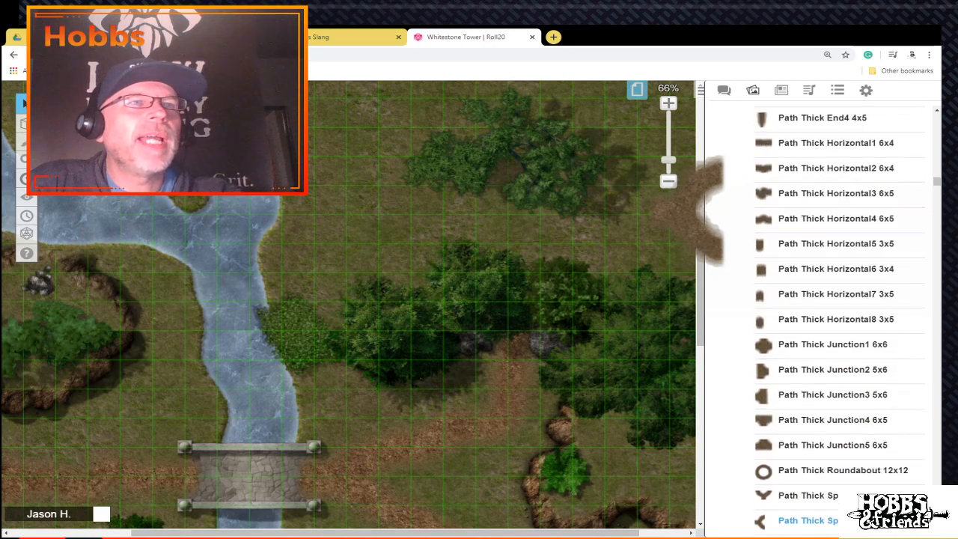
pyautogui.scroll(8, 831, 220)
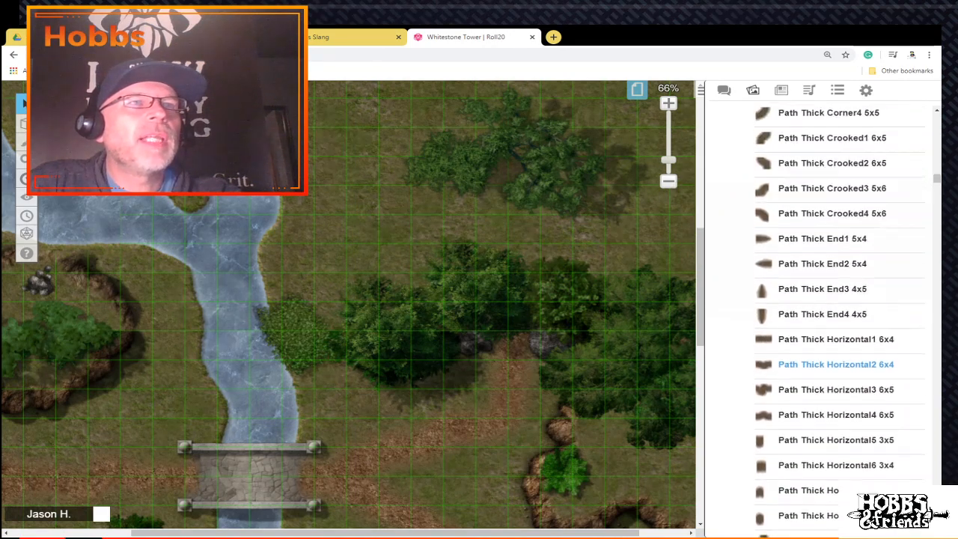
pyautogui.scroll(-2, 831, 219)
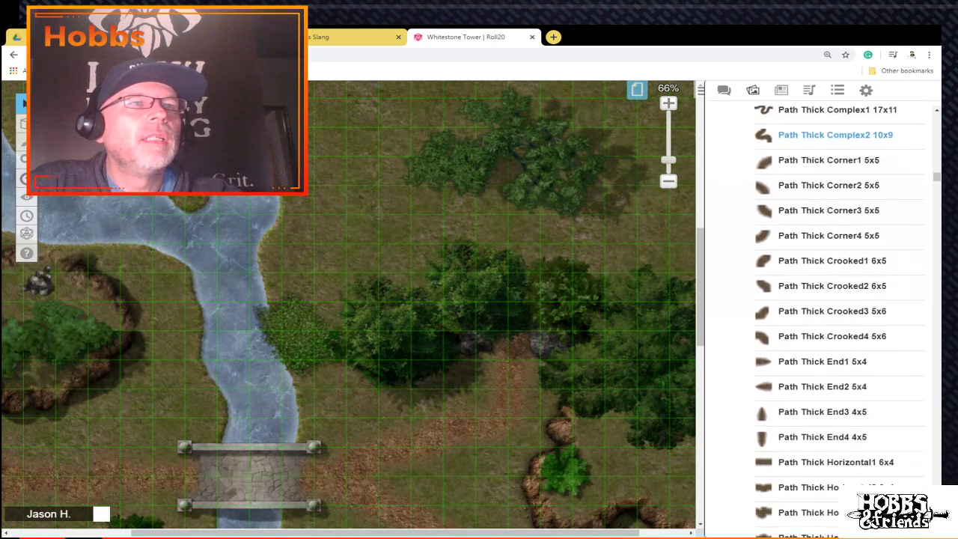
pyautogui.scroll(1, 831, 164)
pyautogui.moveTo(831, 143)
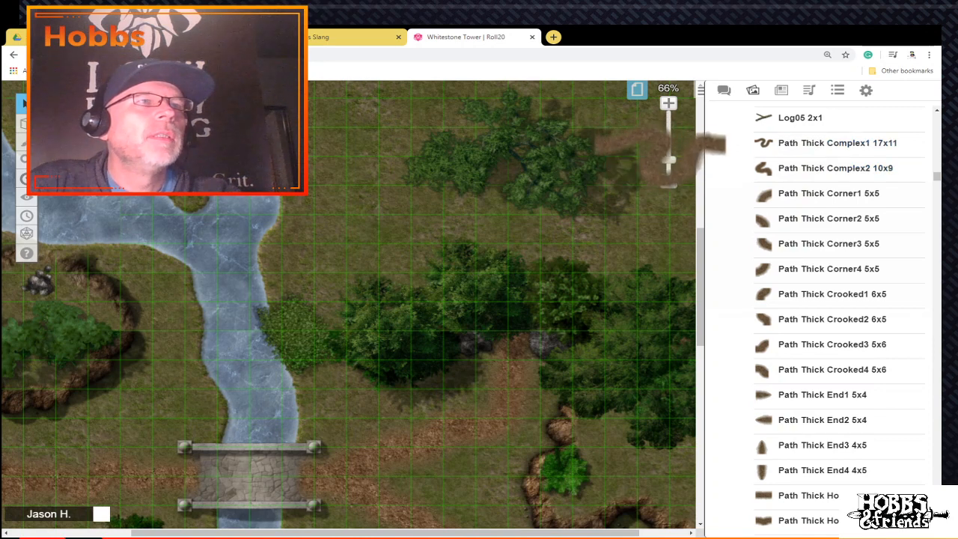
pyautogui.scroll(2, 823, 168)
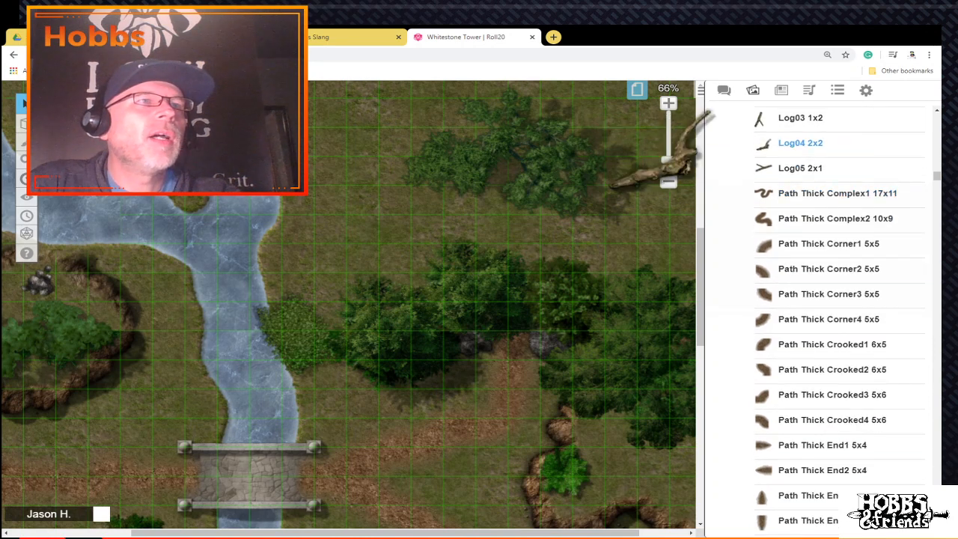
pyautogui.scroll(5, 824, 143)
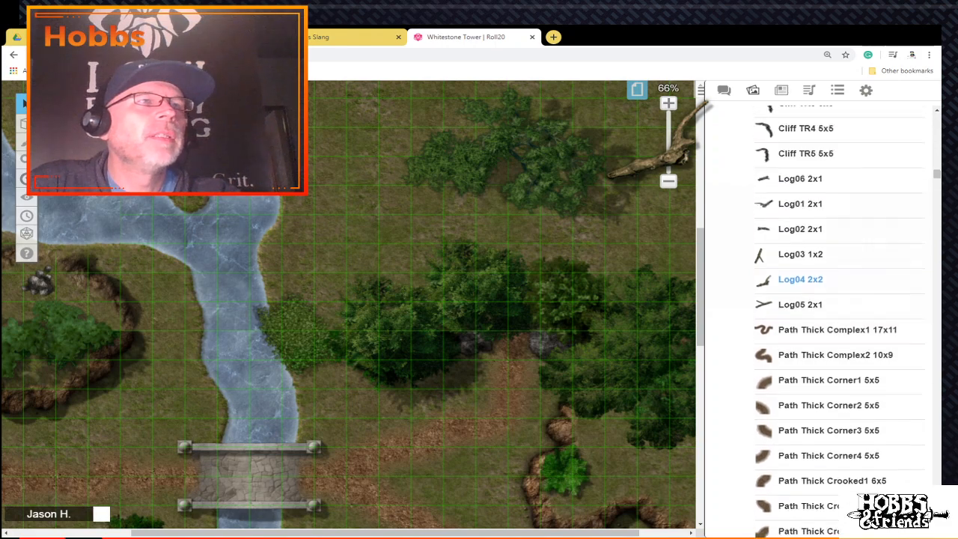
pyautogui.scroll(1, 800, 439)
pyautogui.scroll(-5, 800, 439)
pyautogui.scroll(3, 800, 438)
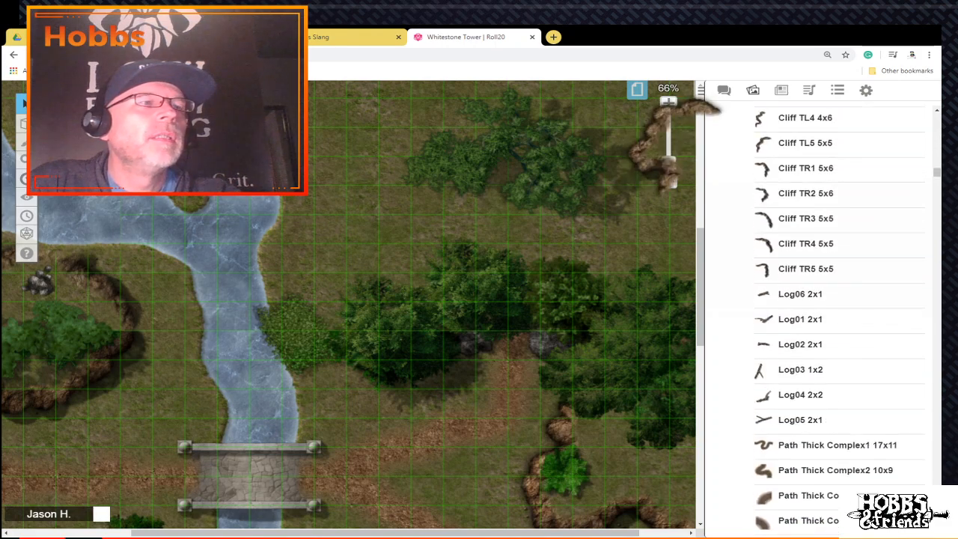
# Step: Place the Cliff R4 4x7 piece on the open grass east of the wooden bridge in the map's northeast
pyautogui.scroll(5, 351, 306)
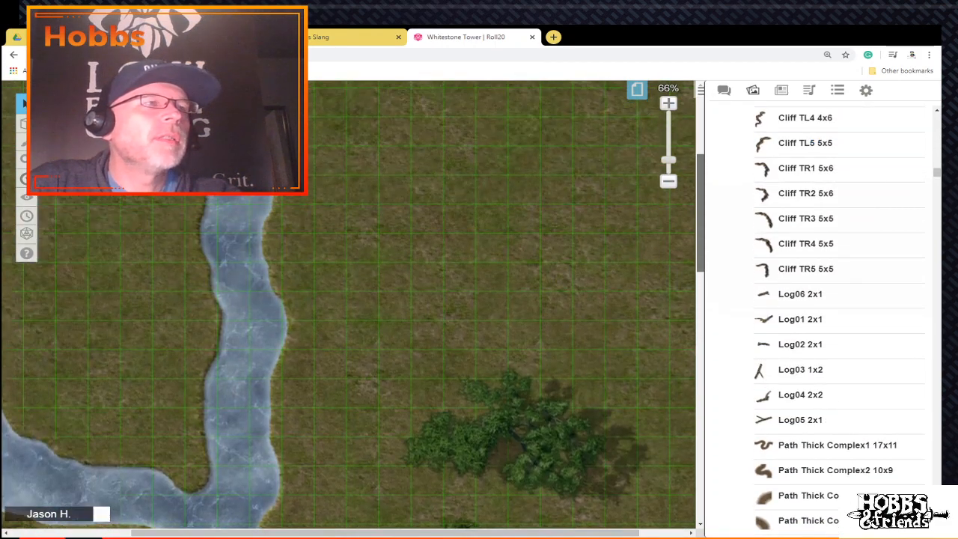
pyautogui.scroll(4, 352, 306)
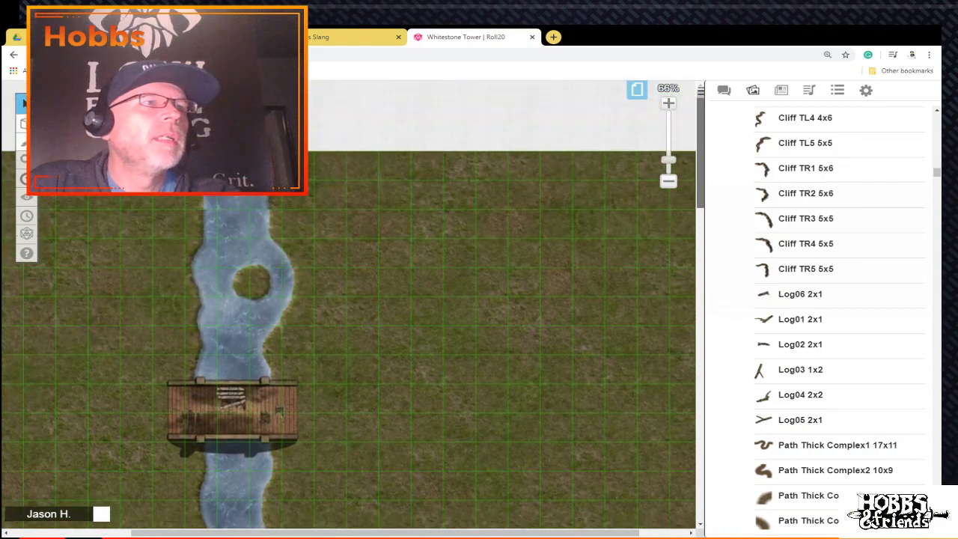
pyautogui.press('Delete')
pyautogui.moveTo(385, 533); pyautogui.dragTo(433, 533)
pyautogui.moveTo(793, 269); pyautogui.dragTo(701, 276)
pyautogui.scroll(4, 801, 277)
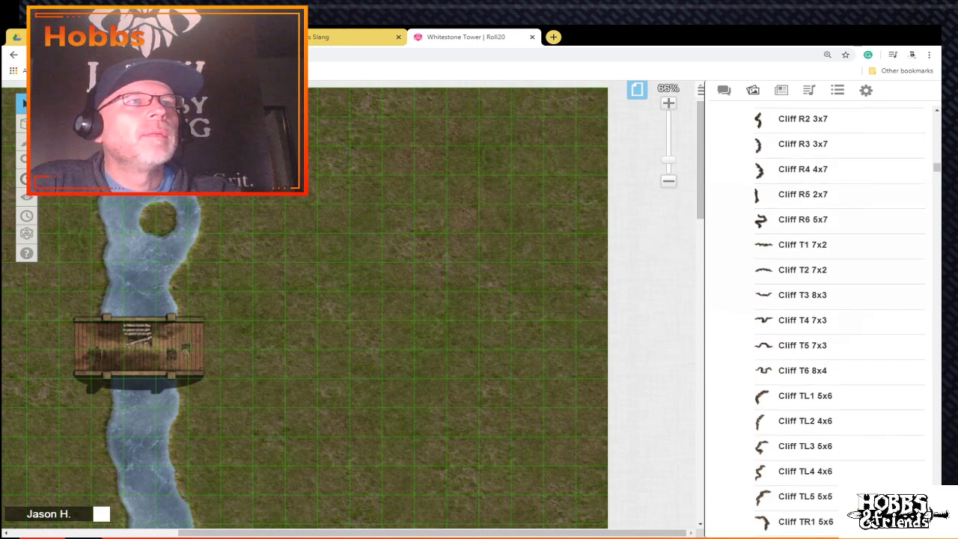
pyautogui.scroll(1, 801, 277)
pyautogui.scroll(2, 800, 277)
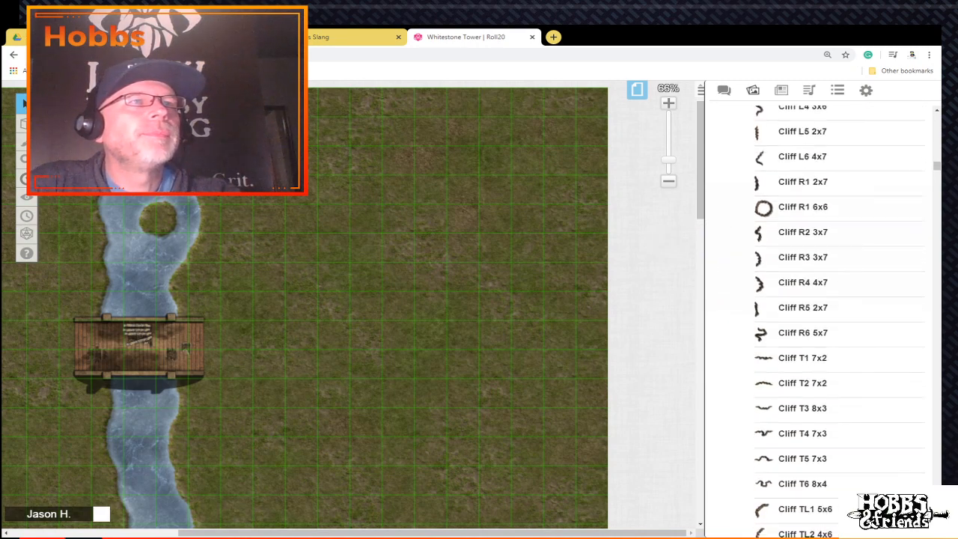
pyautogui.scroll(-2, 800, 294)
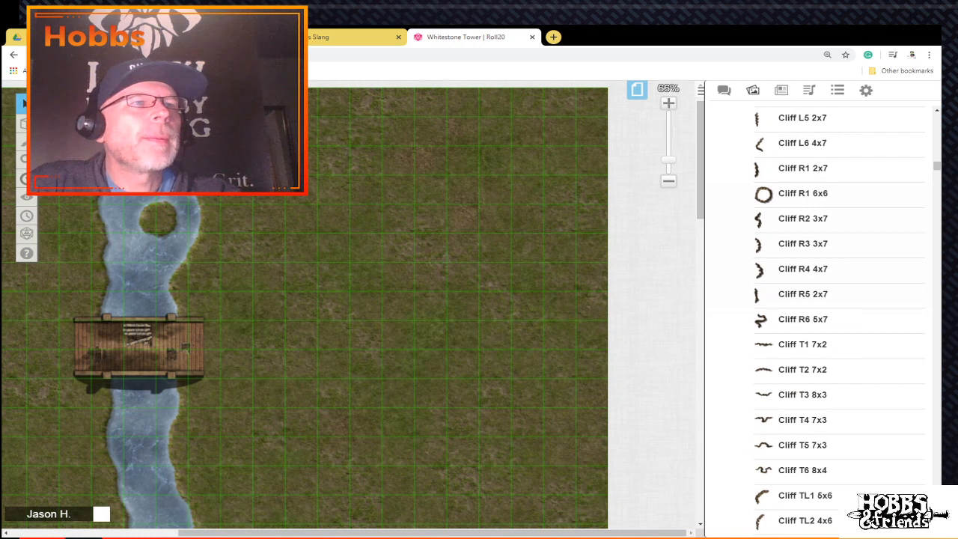
pyautogui.moveTo(760, 269); pyautogui.dragTo(431, 376)
pyautogui.click(527, 277)
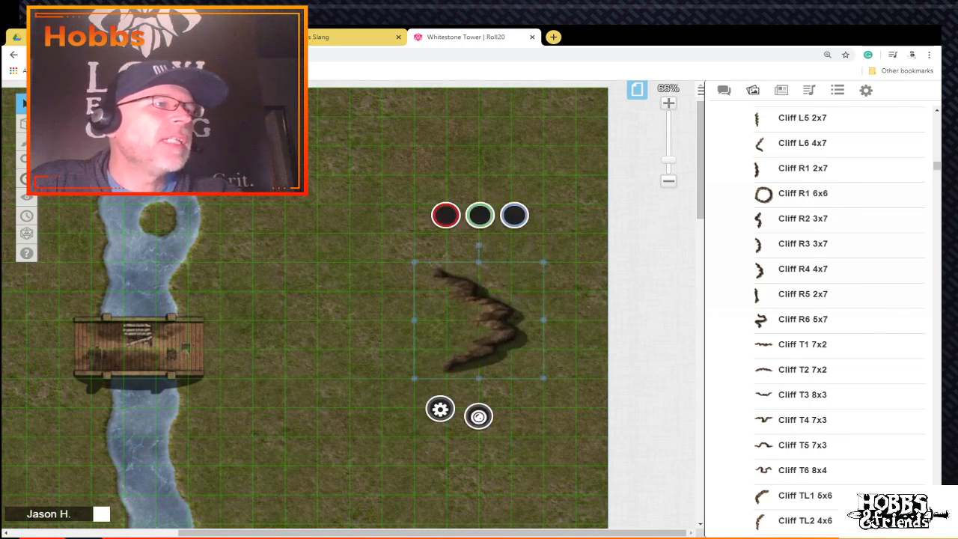
# Step: Resize the placed cliff to about three grid squares wide and seven squares tall
pyautogui.moveTo(488, 322)
pyautogui.mouseDown()
pyautogui.moveTo(482, 348)
pyautogui.moveTo(486, 325)
pyautogui.mouseUp()
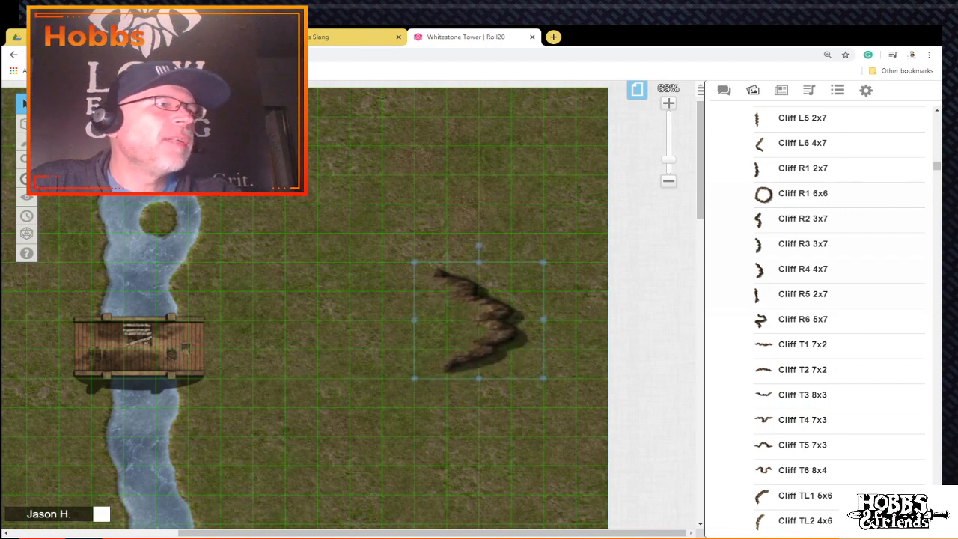
pyautogui.moveTo(479, 378); pyautogui.dragTo(479, 465)
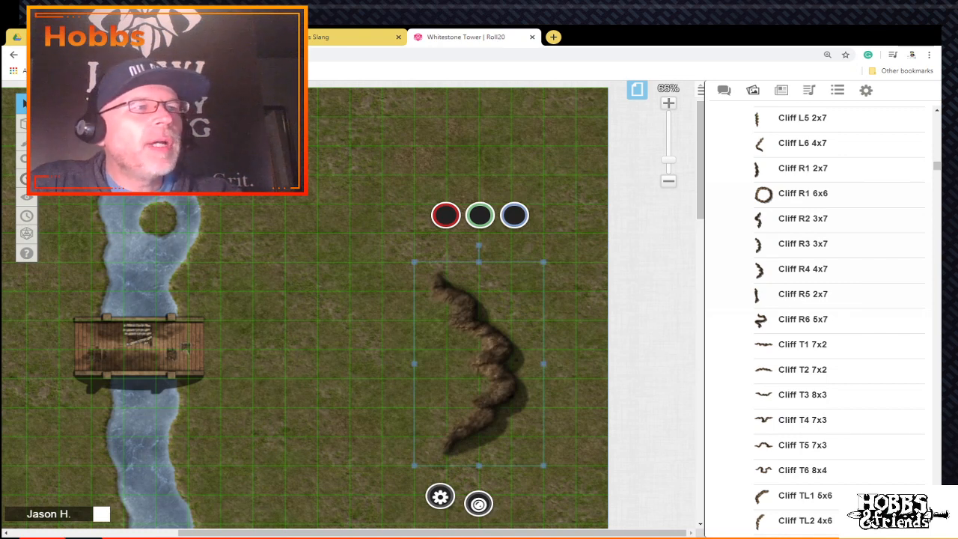
pyautogui.moveTo(544, 364); pyautogui.dragTo(479, 364)
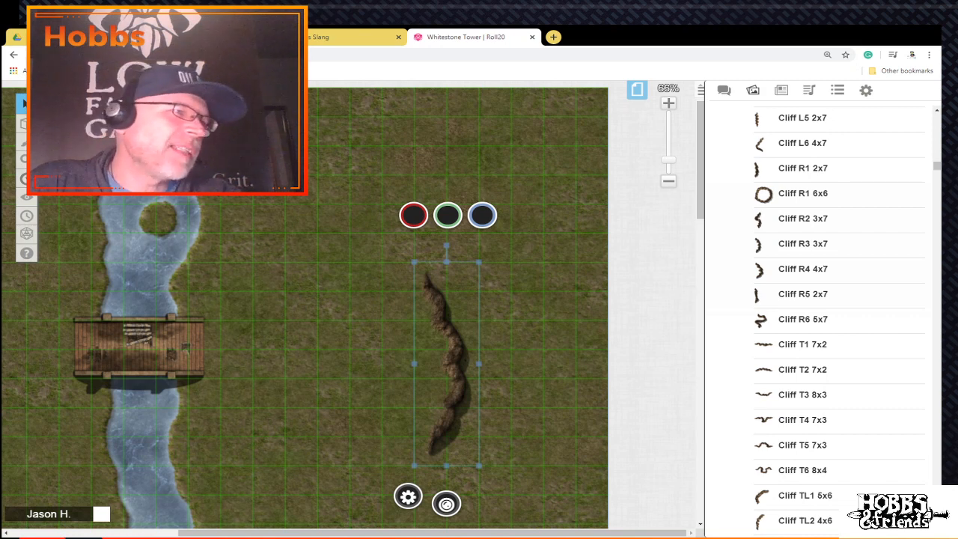
pyautogui.moveTo(479, 363)
pyautogui.mouseDown()
pyautogui.moveTo(494, 364)
pyautogui.moveTo(479, 364)
pyautogui.mouseUp()
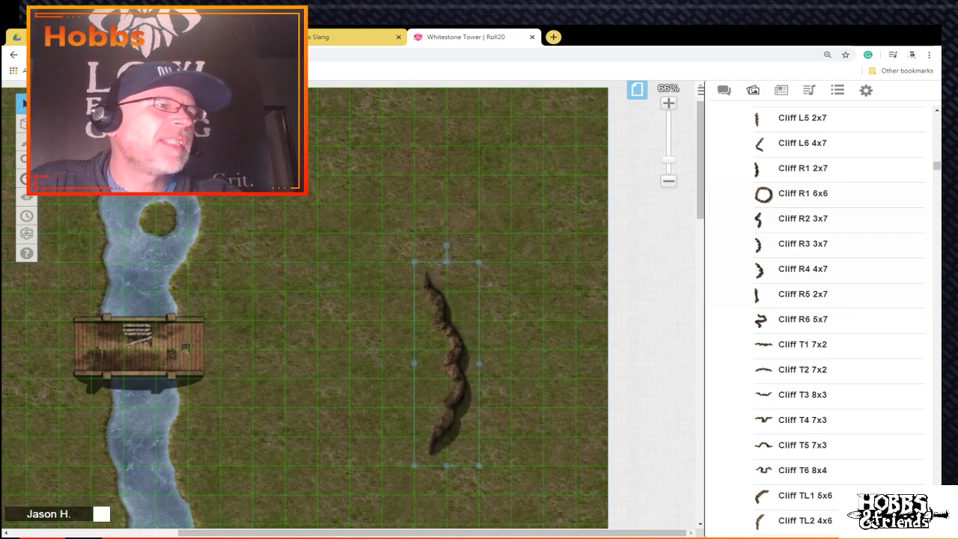
pyautogui.click(479, 363)
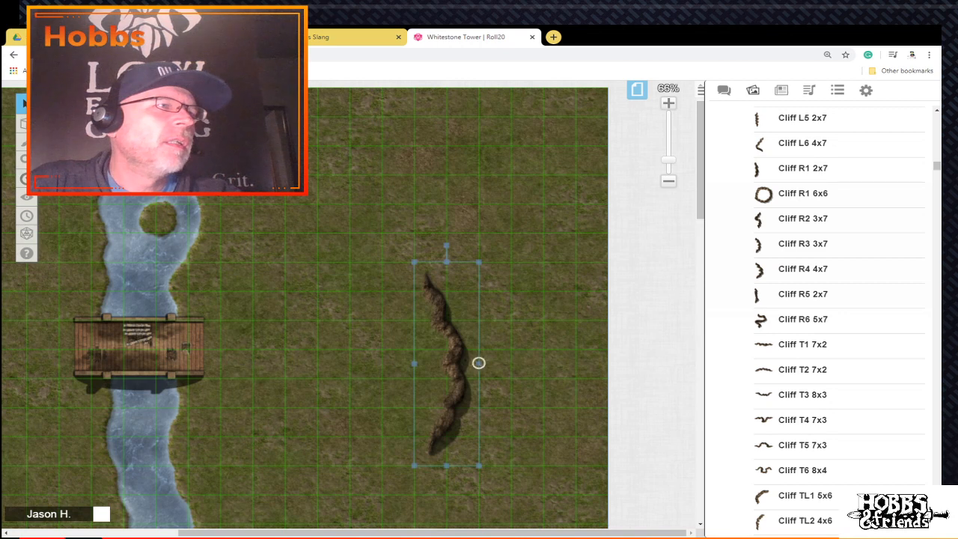
pyautogui.moveTo(479, 363); pyautogui.dragTo(512, 364)
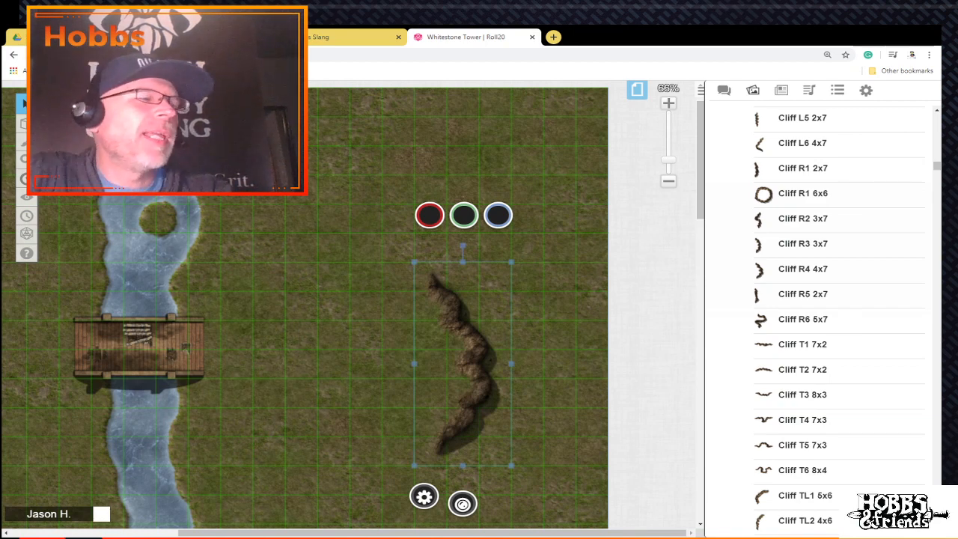
# Step: Rotate the cliff to run diagonally from northwest to southeast and move it against the map's northern edge, east of the river
pyautogui.moveTo(462, 245); pyautogui.dragTo(556, 448)
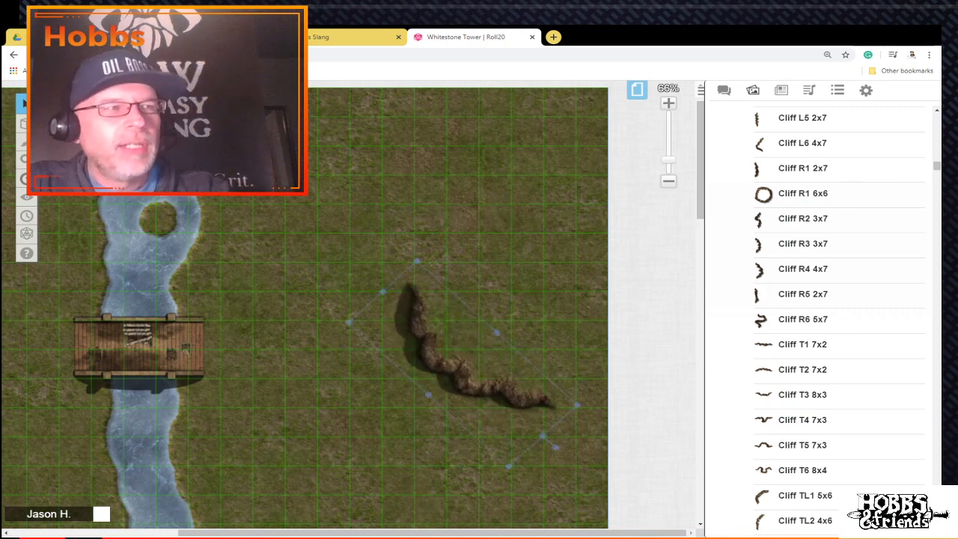
pyautogui.moveTo(460, 367); pyautogui.dragTo(395, 191)
pyautogui.scroll(1, 395, 191)
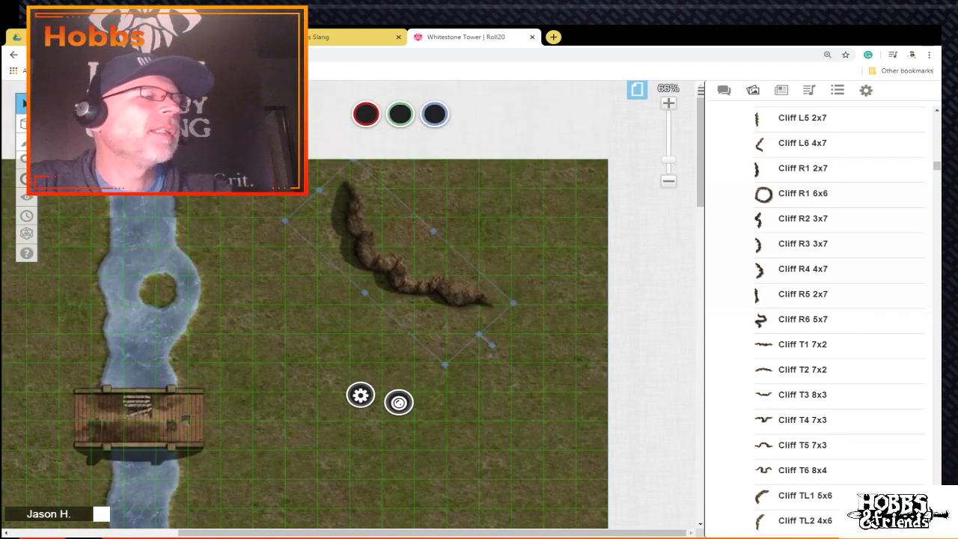
pyautogui.scroll(-5, 395, 262)
pyautogui.scroll(4, 395, 262)
pyautogui.scroll(-2, 395, 262)
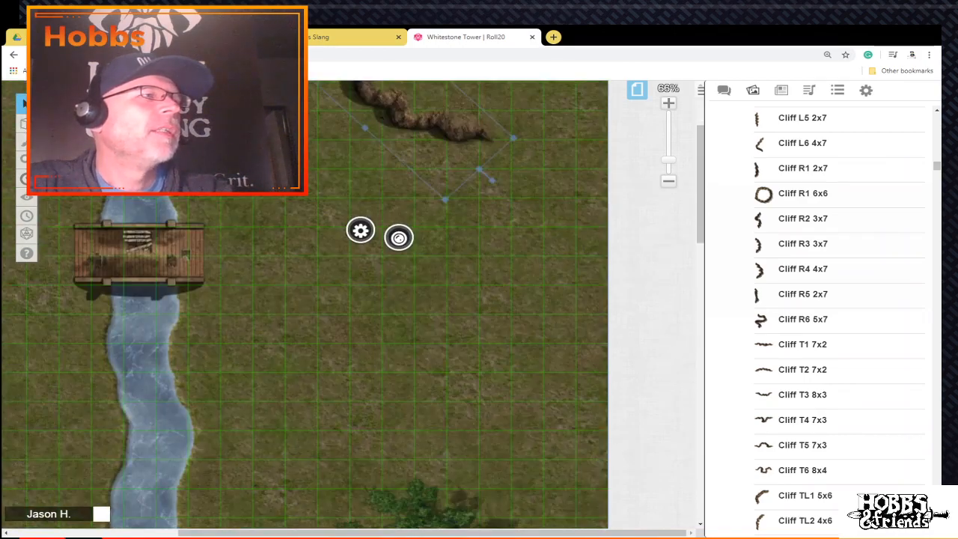
pyautogui.scroll(1, 304, 299)
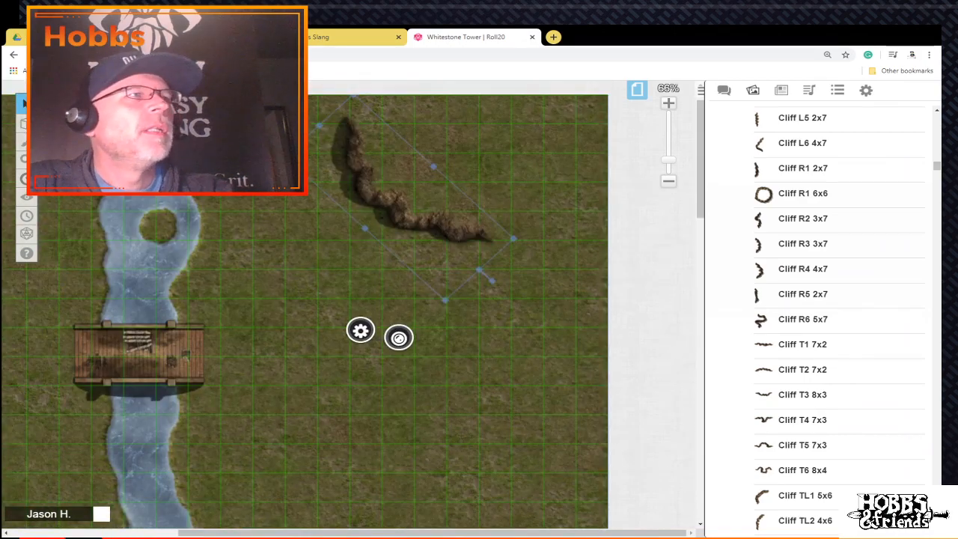
pyautogui.moveTo(399, 197); pyautogui.dragTo(368, 171)
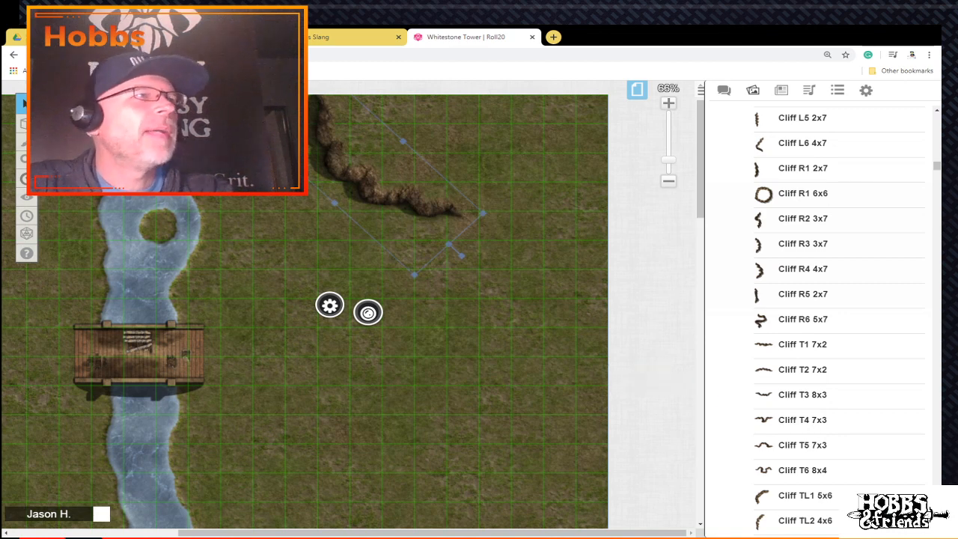
# Step: Duplicate the diagonal cliff and place the copy on the grass southeast of the original
pyautogui.rightClick(366, 149)
pyautogui.click(397, 103)
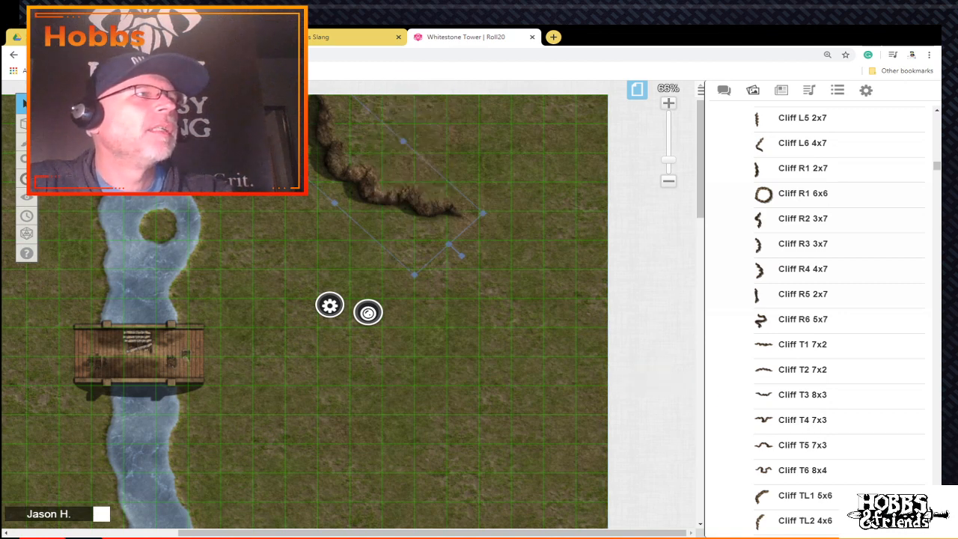
pyautogui.rightClick(387, 176)
pyautogui.click(405, 241)
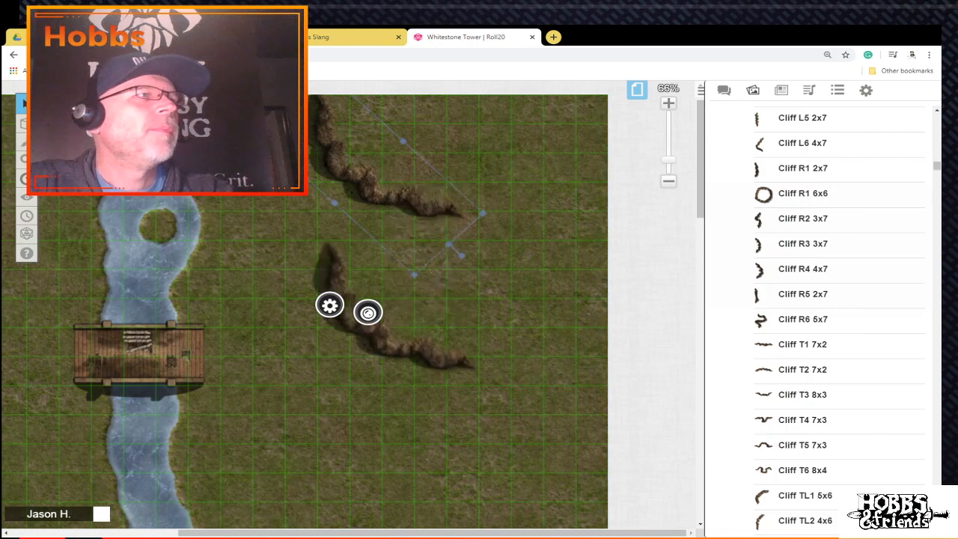
pyautogui.moveTo(393, 307); pyautogui.dragTo(479, 326)
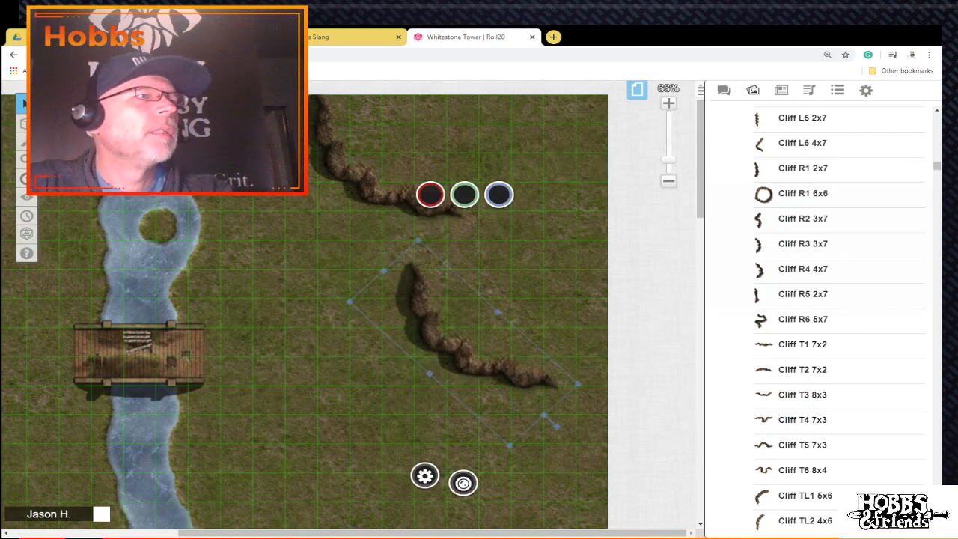
# Step: Rotate the copied cliff to lie horizontally and join its western end to the first cliff's eastern end
pyautogui.moveTo(556, 427); pyautogui.dragTo(592, 342)
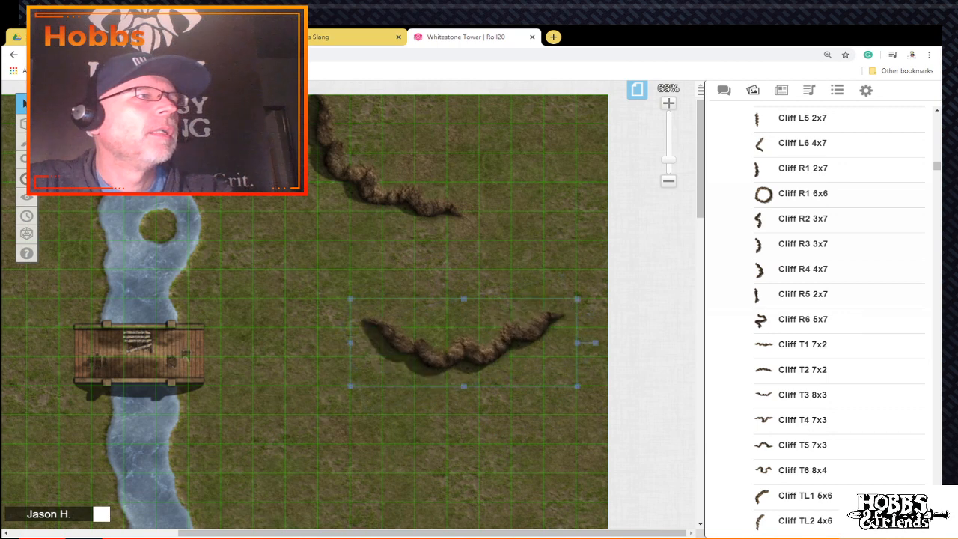
pyautogui.moveTo(464, 352); pyautogui.dragTo(535, 240)
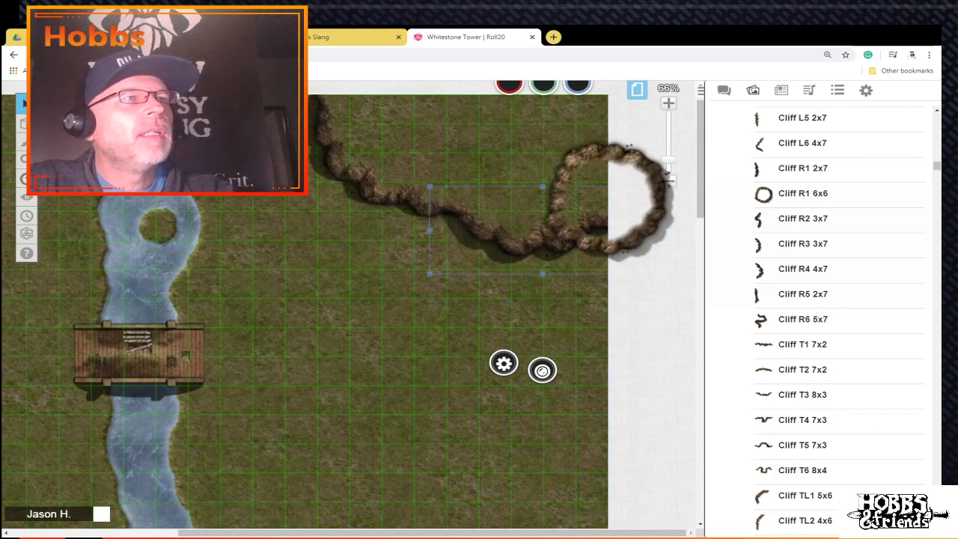
pyautogui.scroll(5, 271, 315)
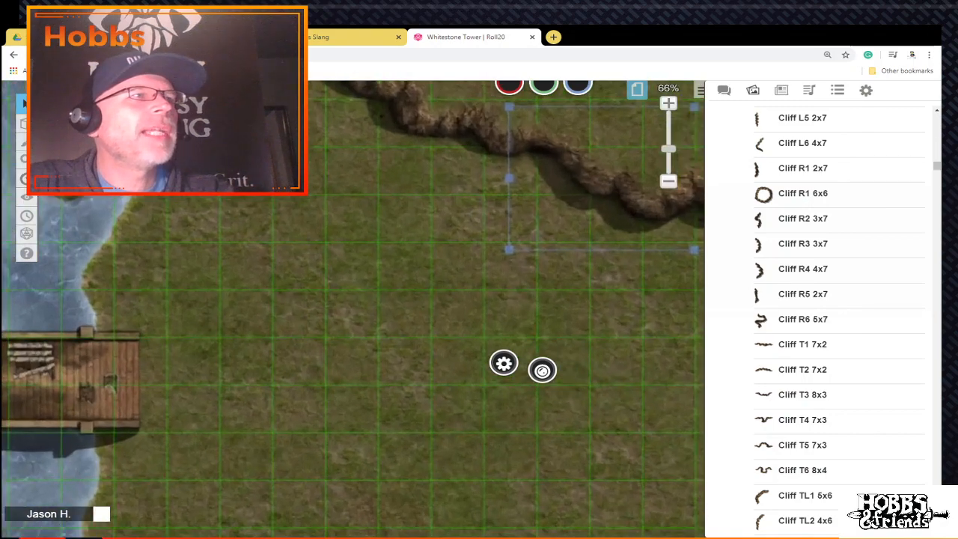
pyautogui.scroll(2, 351, 305)
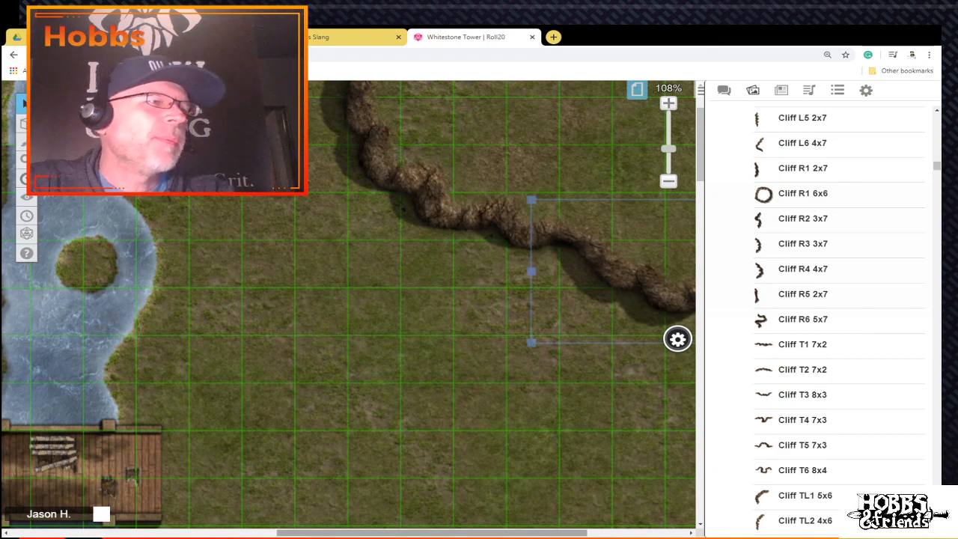
pyautogui.moveTo(432, 532); pyautogui.dragTo(496, 532)
pyautogui.scroll(2, 340, 307)
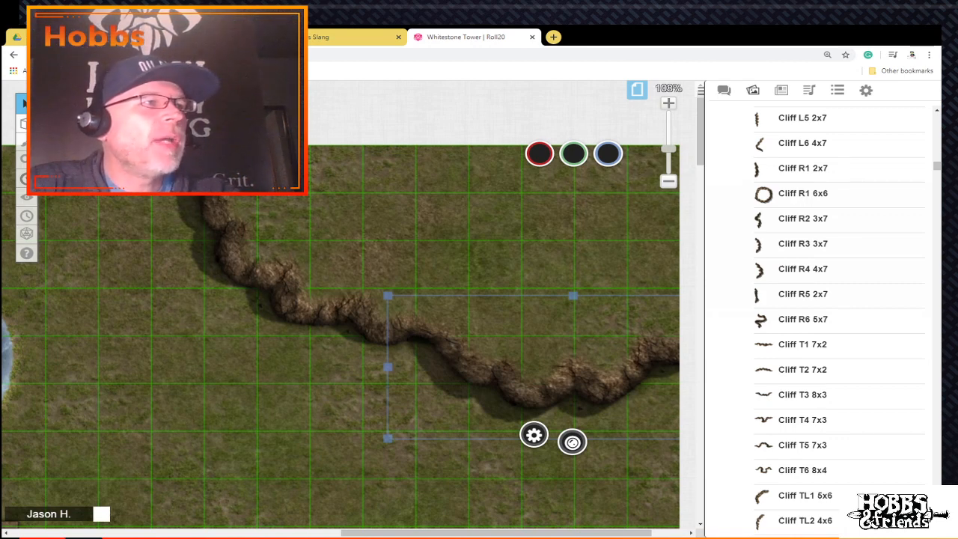
pyautogui.press('Escape')
pyautogui.moveTo(245, 265); pyautogui.dragTo(616, 503)
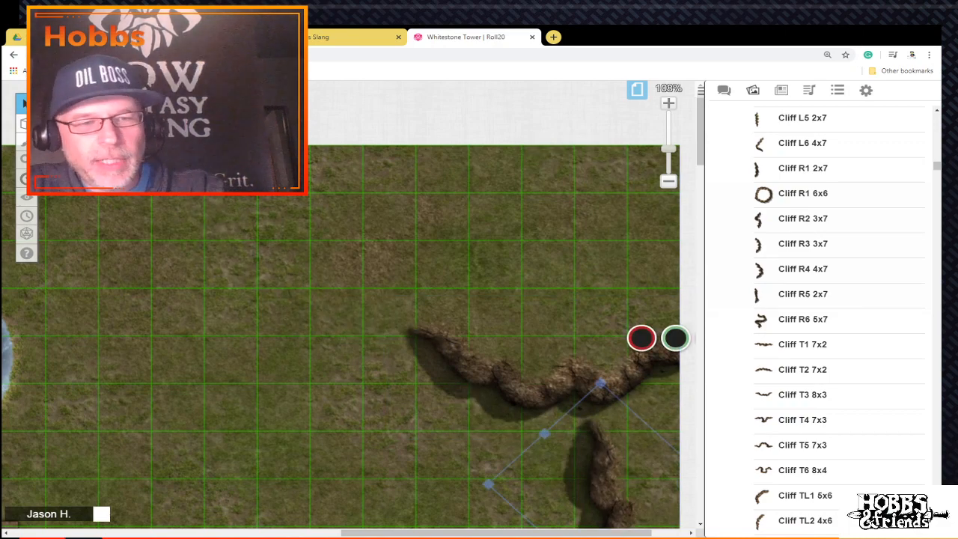
pyautogui.hotkey('ctrl', 'z')
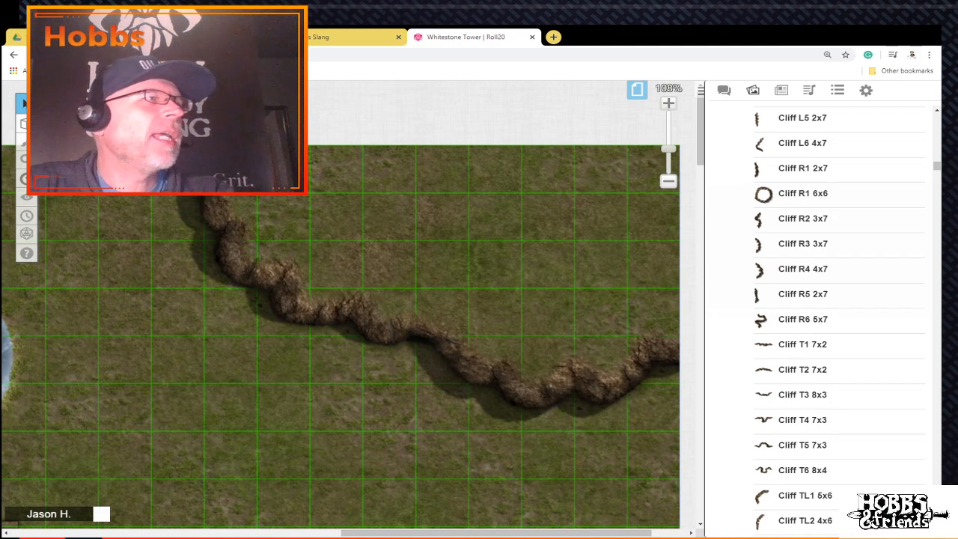
# Step: Select both joined cliff pieces together and move them to the Map Layer
pyautogui.click(286, 282)
pyautogui.press('Escape')
pyautogui.moveTo(103, 201); pyautogui.dragTo(609, 452)
pyautogui.rightClick(531, 219)
pyautogui.moveTo(550, 357)
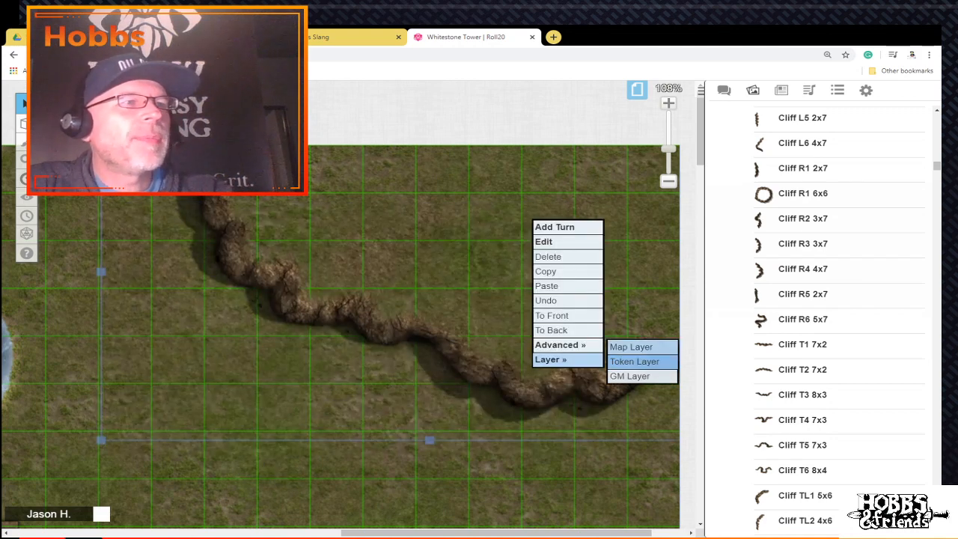
pyautogui.click(631, 344)
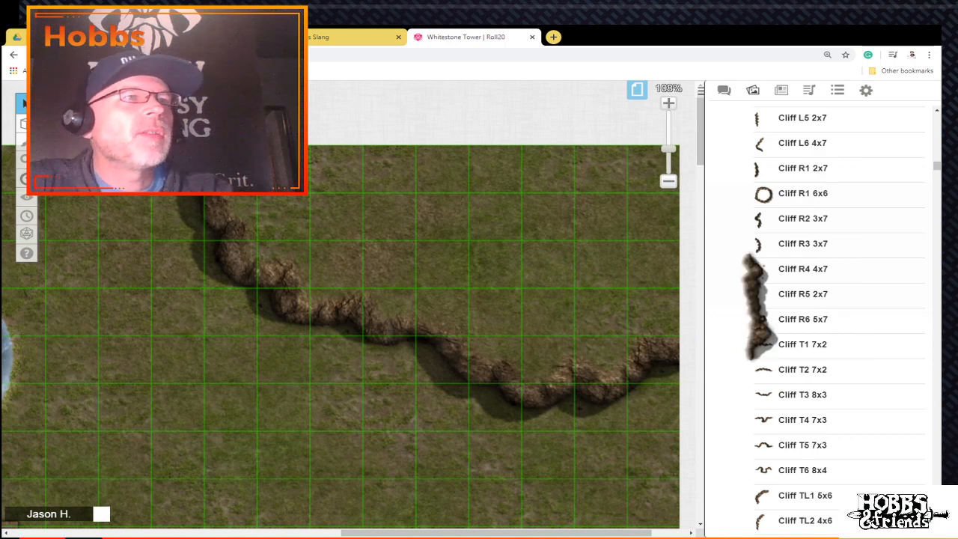
# Step: Place the Cliff R1 6x6 ring on the map, resize it to about three by three grid squares, and move it to the northeastern corner
pyautogui.scroll(2, 805, 319)
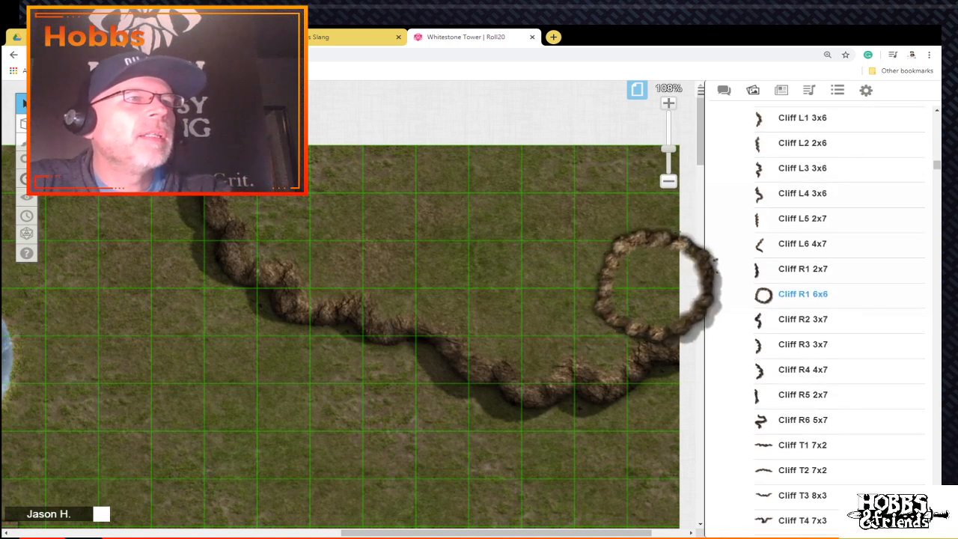
pyautogui.moveTo(802, 294); pyautogui.dragTo(550, 313)
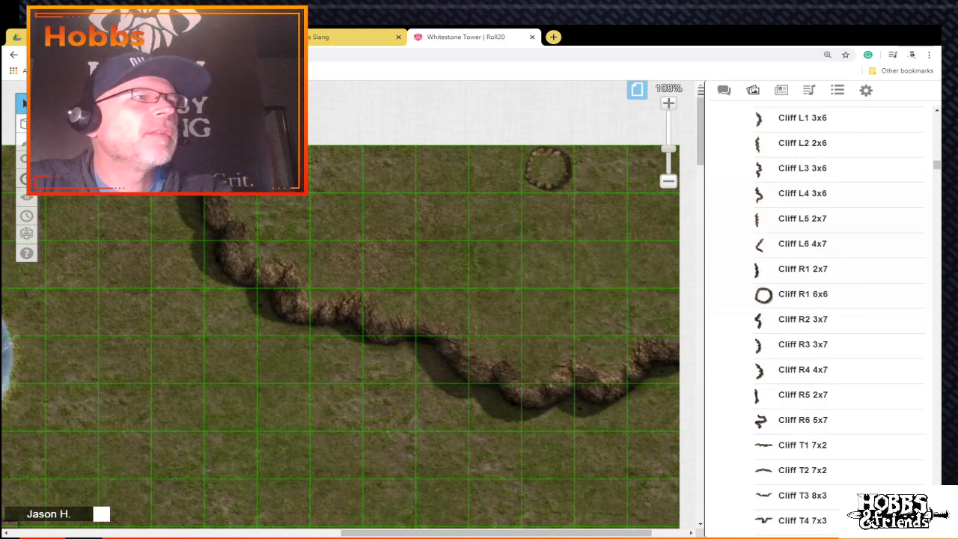
pyautogui.click(549, 170)
pyautogui.moveTo(523, 193); pyautogui.dragTo(415, 288)
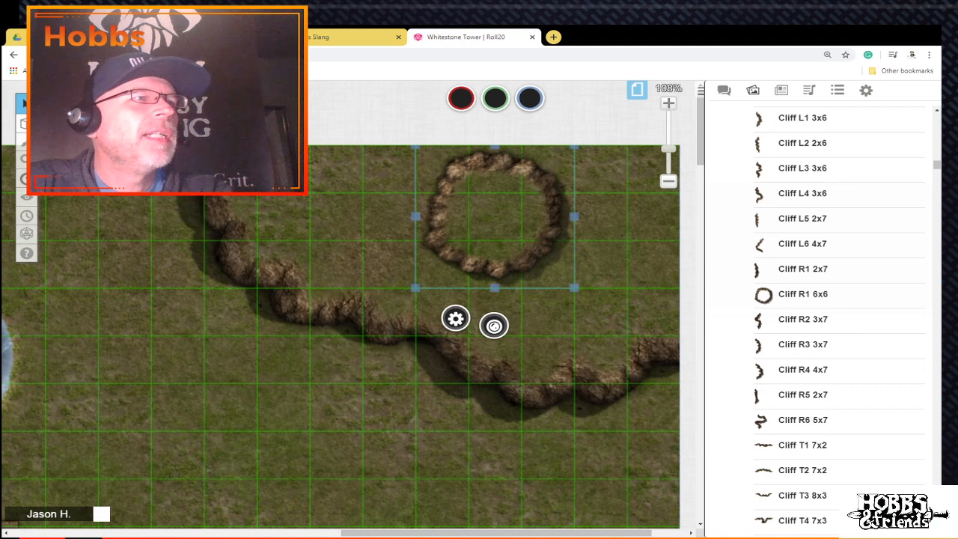
pyautogui.moveTo(494, 216); pyautogui.dragTo(625, 178)
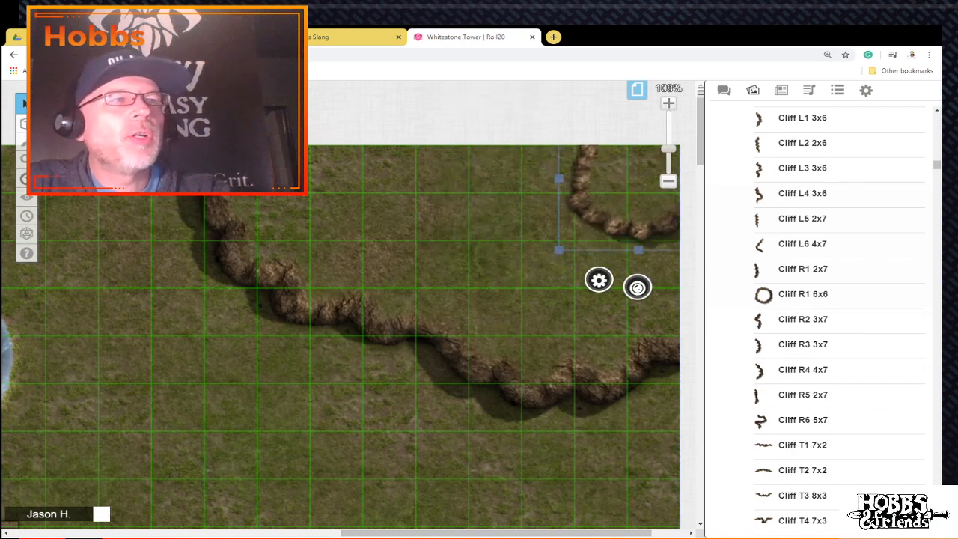
# Step: Expand the Free Assets in the art library and look through their sets, including 12 - Dark Lairs, for usable map pieces
pyautogui.moveTo(803, 345); pyautogui.dragTo(715, 346)
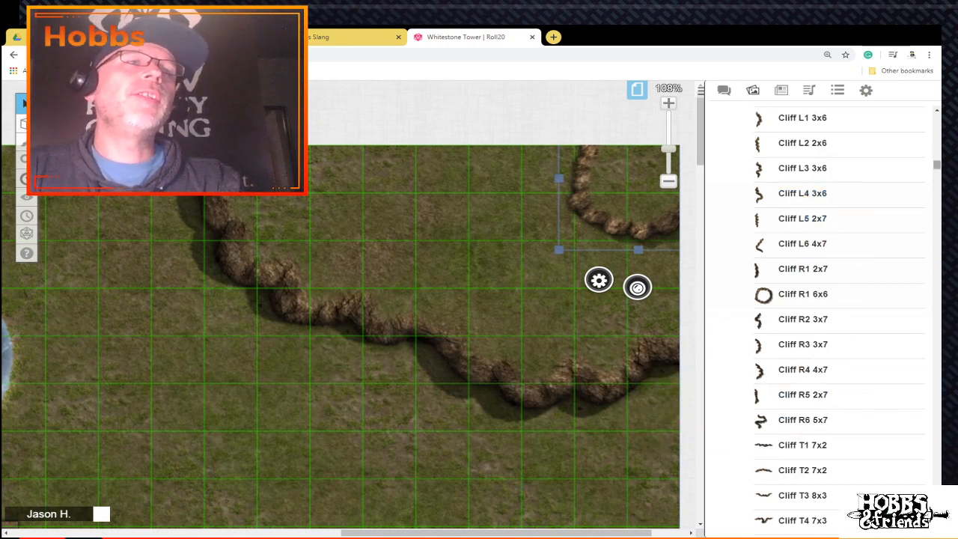
pyautogui.scroll(-20, 838, 322)
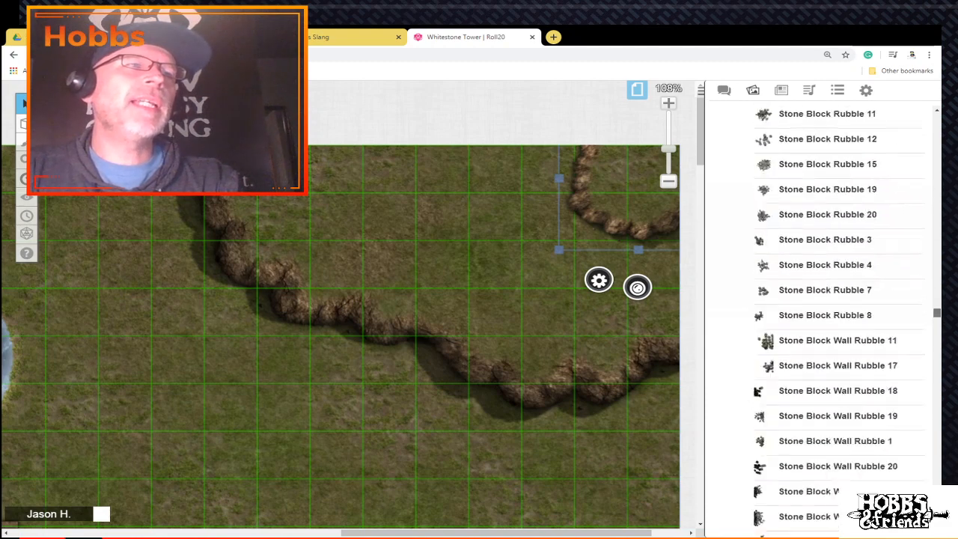
pyautogui.scroll(-8, 823, 315)
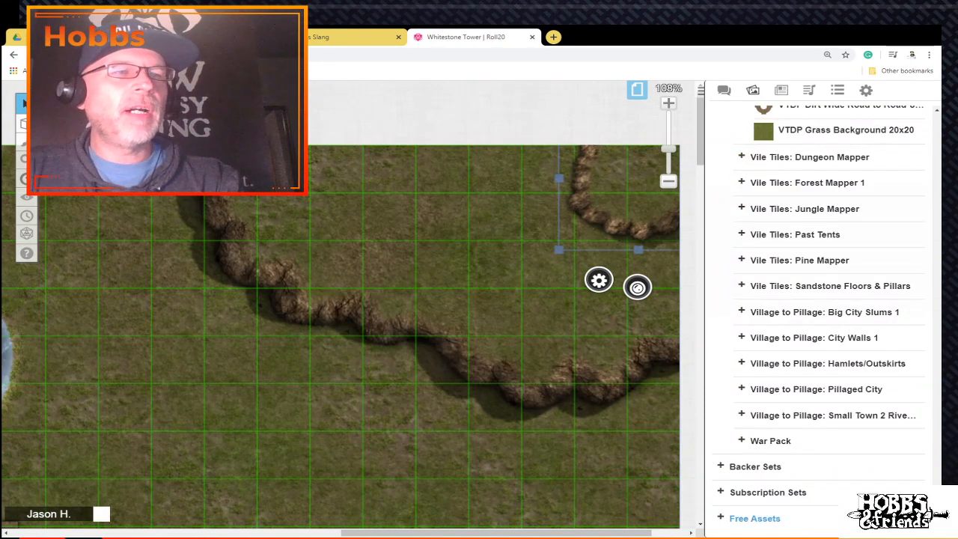
pyautogui.click(721, 517)
pyautogui.scroll(-5, 765, 494)
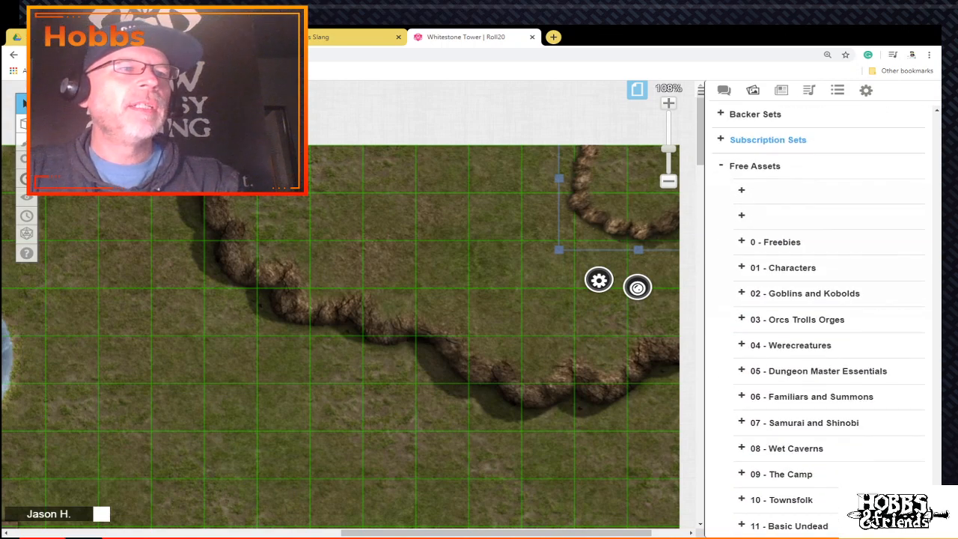
pyautogui.scroll(-5, 786, 295)
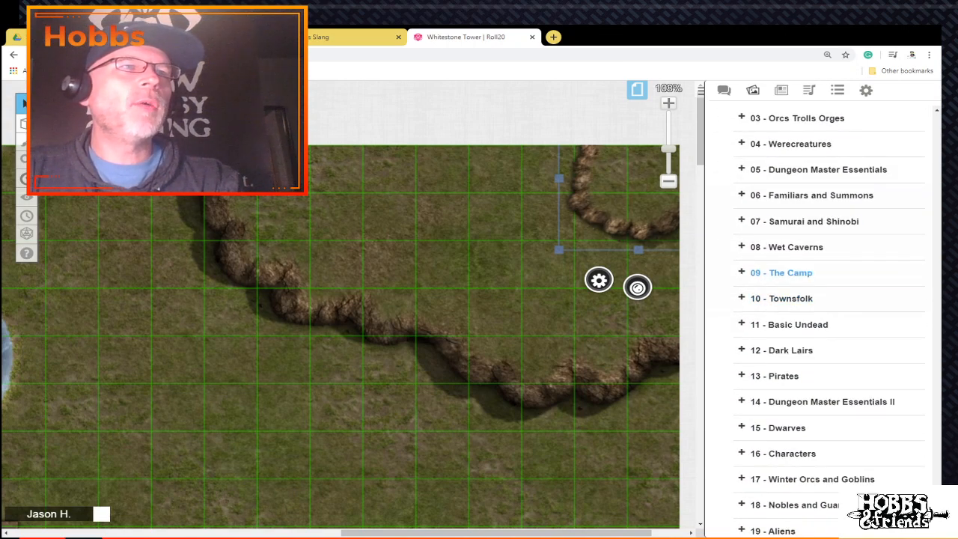
pyautogui.scroll(-5, 785, 217)
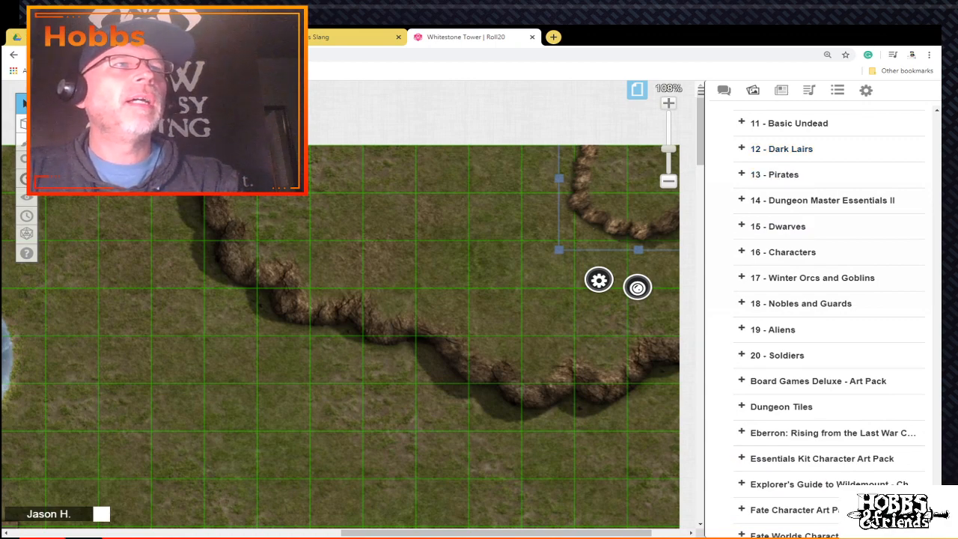
pyautogui.click(781, 148)
pyautogui.click(781, 148)
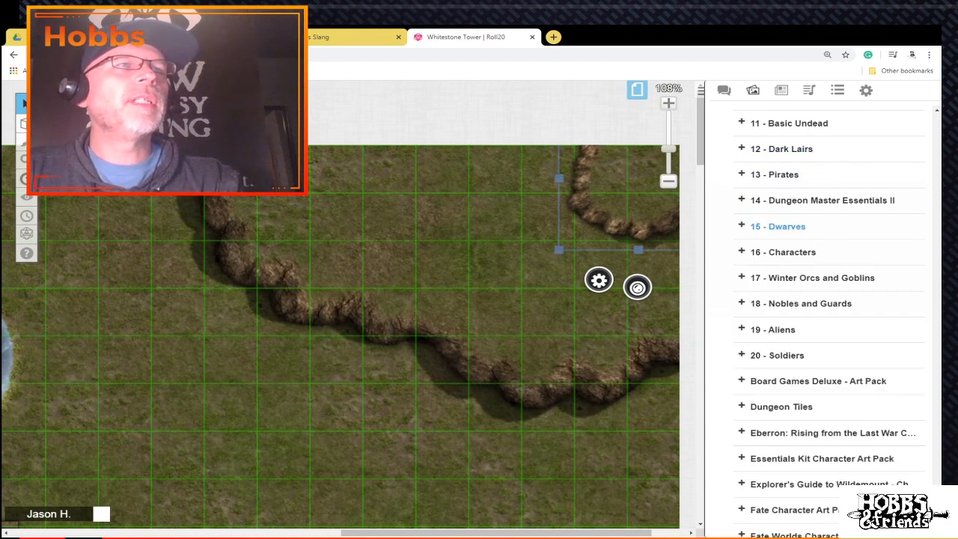
pyautogui.scroll(-5, 793, 224)
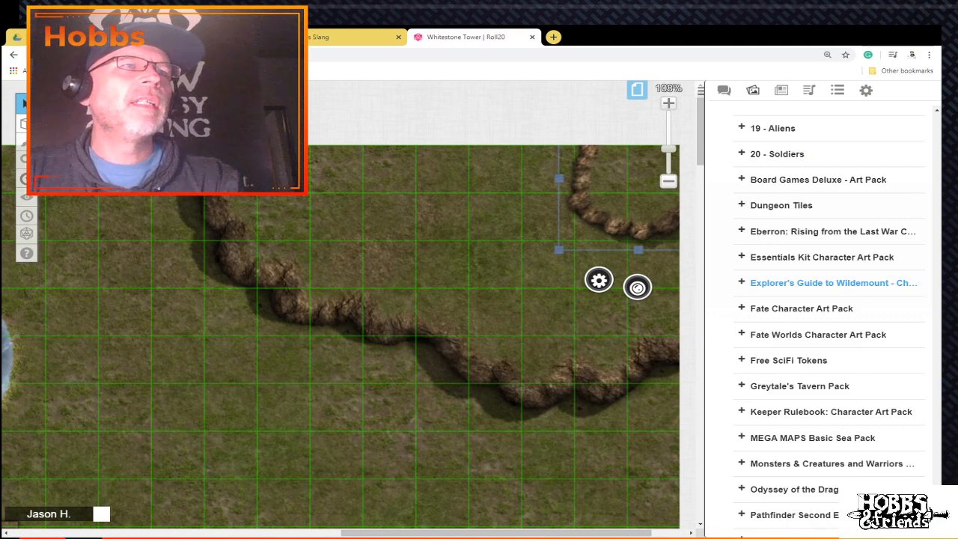
# Step: Look through the handouts and tokens in the Explorer's Guide to Wildemount art pack, and collapse it again
pyautogui.click(832, 283)
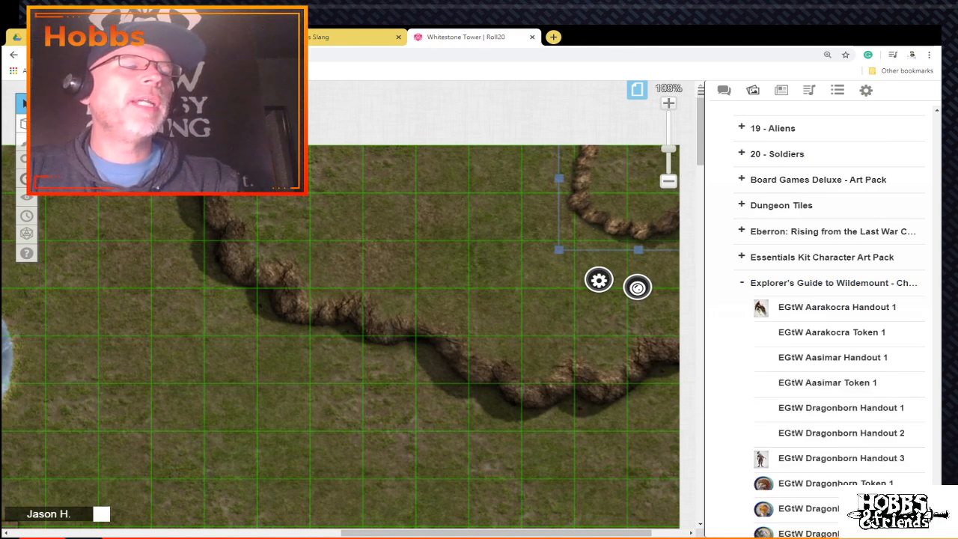
pyautogui.scroll(-8, 823, 385)
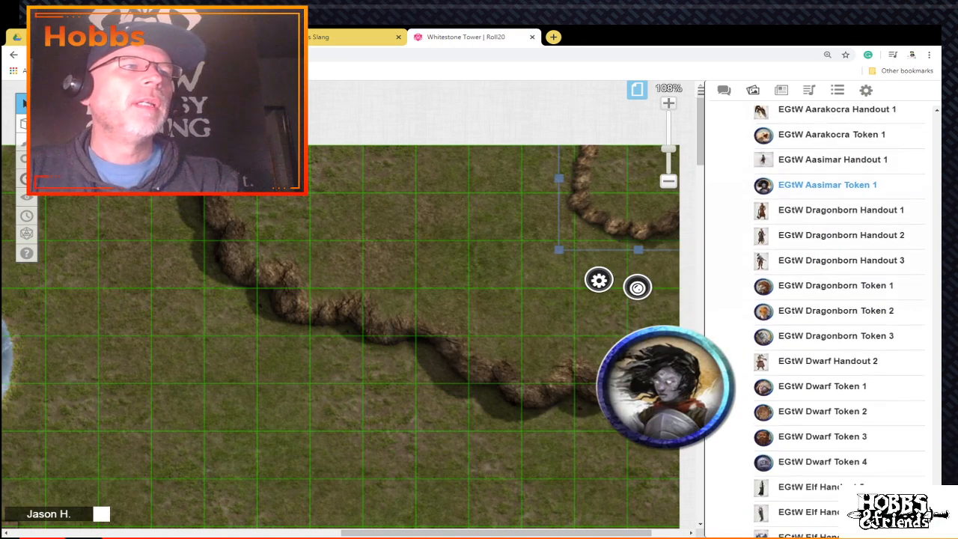
pyautogui.scroll(-6, 823, 314)
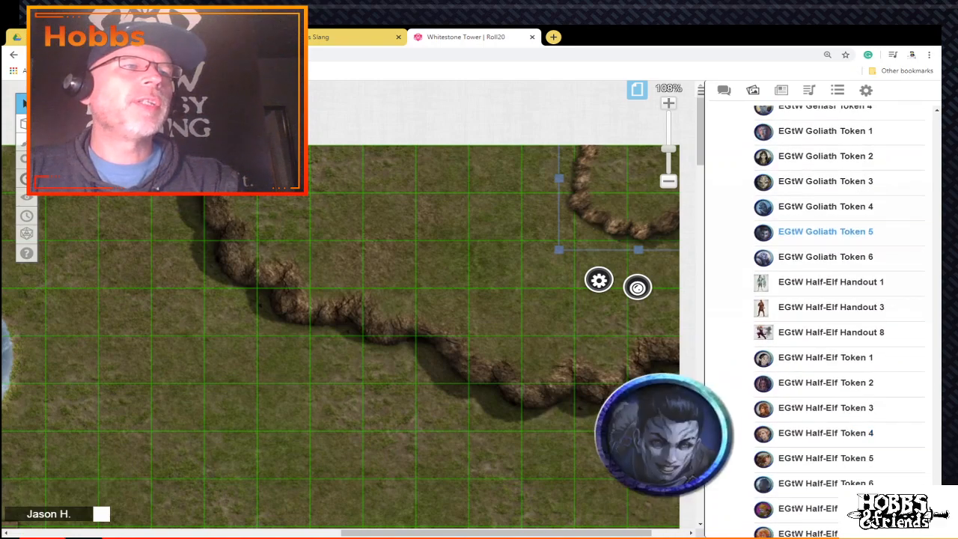
pyautogui.scroll(12, 824, 314)
pyautogui.scroll(1, 823, 432)
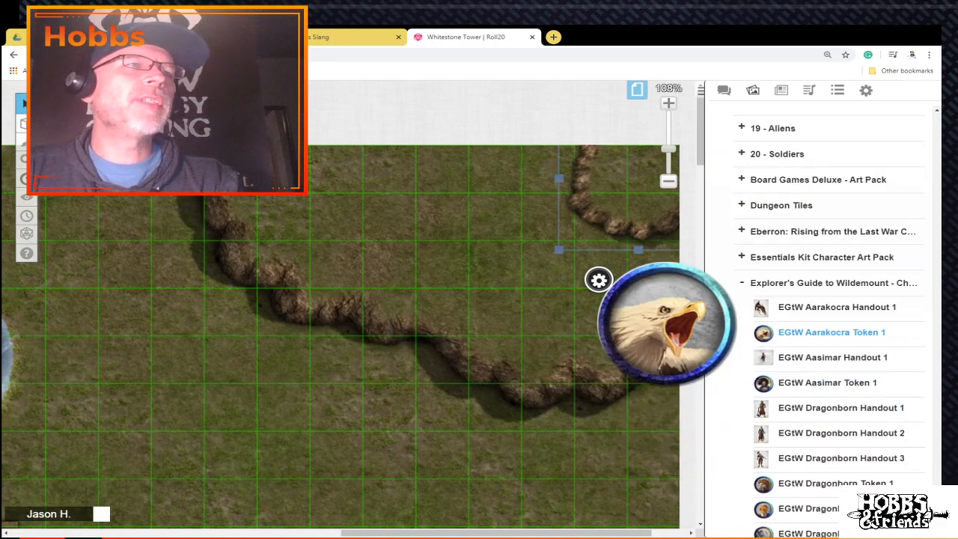
pyautogui.click(742, 283)
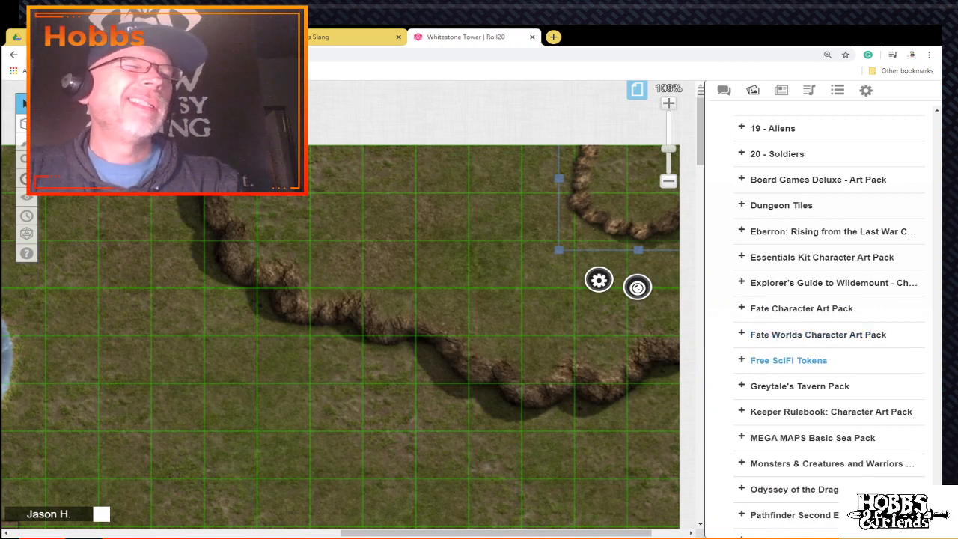
# Step: Examine the sea maps and objects in the MEGA MAPS Basic Sea Pack, collapse it, and return to the Vile Tiles sets
pyautogui.scroll(-4, 823, 349)
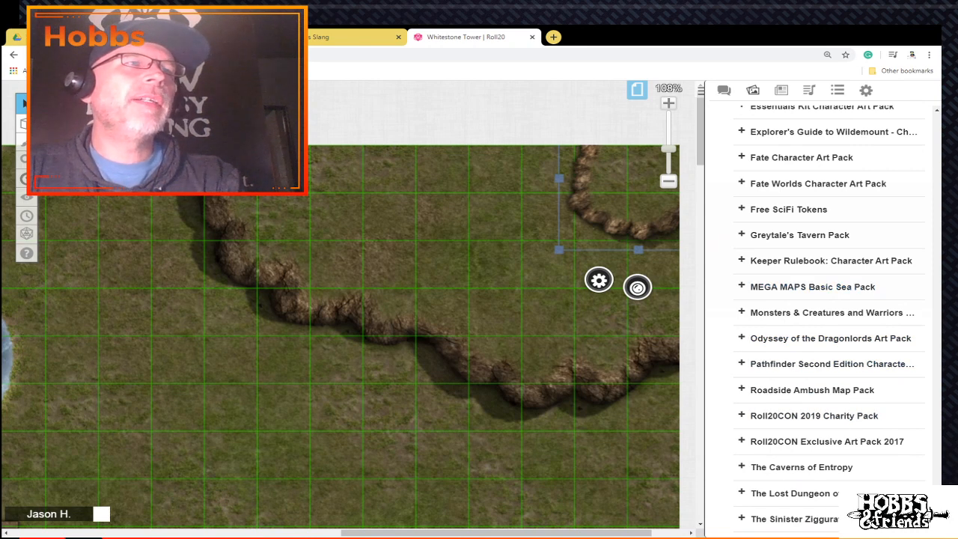
pyautogui.click(812, 287)
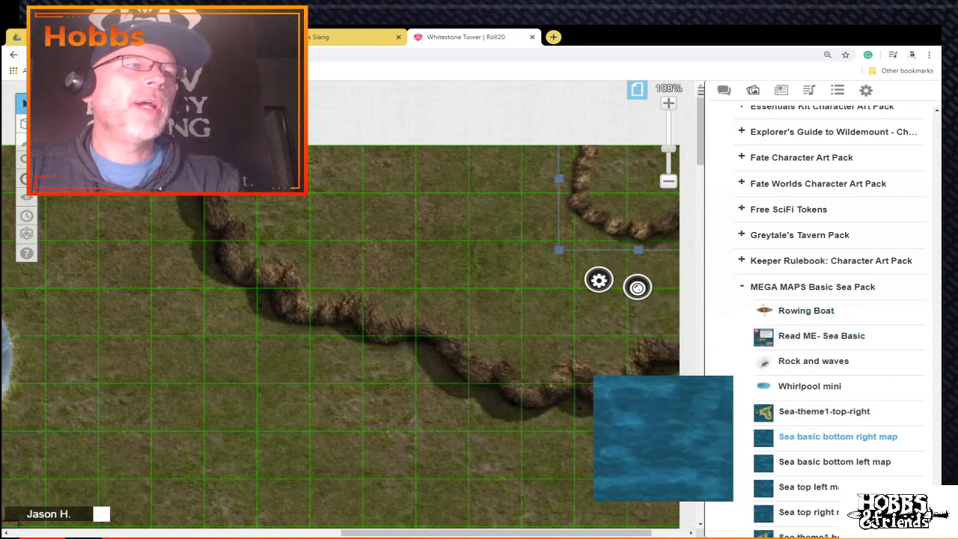
pyautogui.scroll(-2, 831, 436)
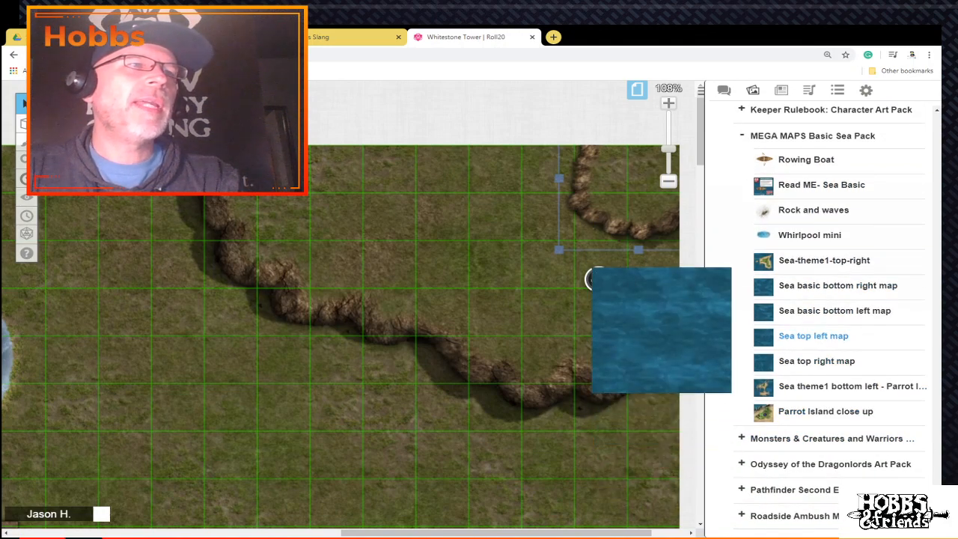
pyautogui.scroll(-1, 814, 439)
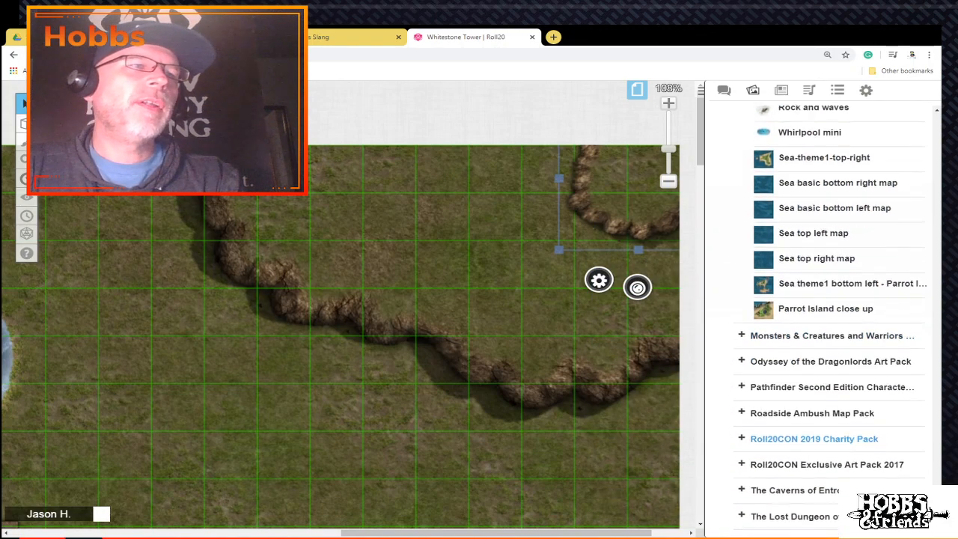
pyautogui.scroll(-1, 815, 439)
pyautogui.scroll(5, 815, 439)
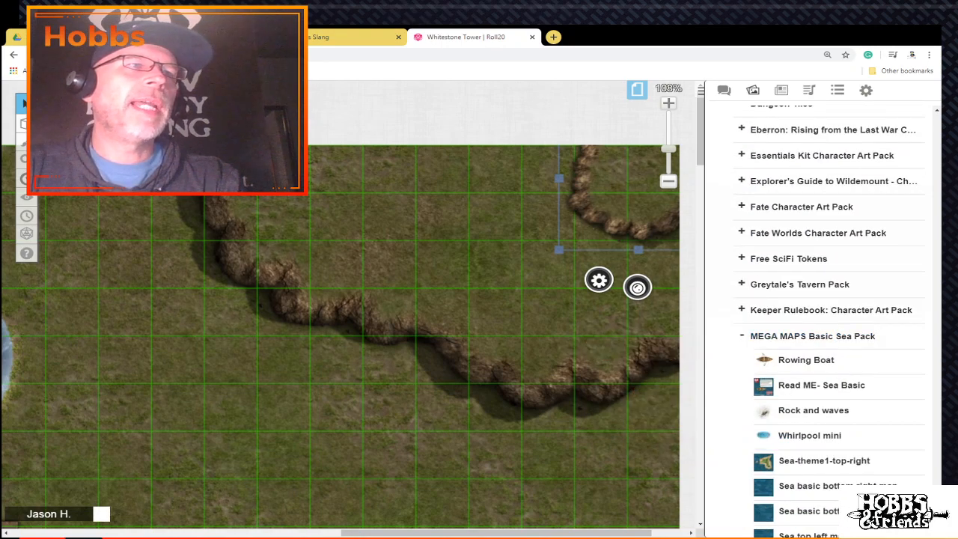
pyautogui.click(812, 336)
pyautogui.scroll(10, 812, 336)
pyautogui.scroll(3, 814, 336)
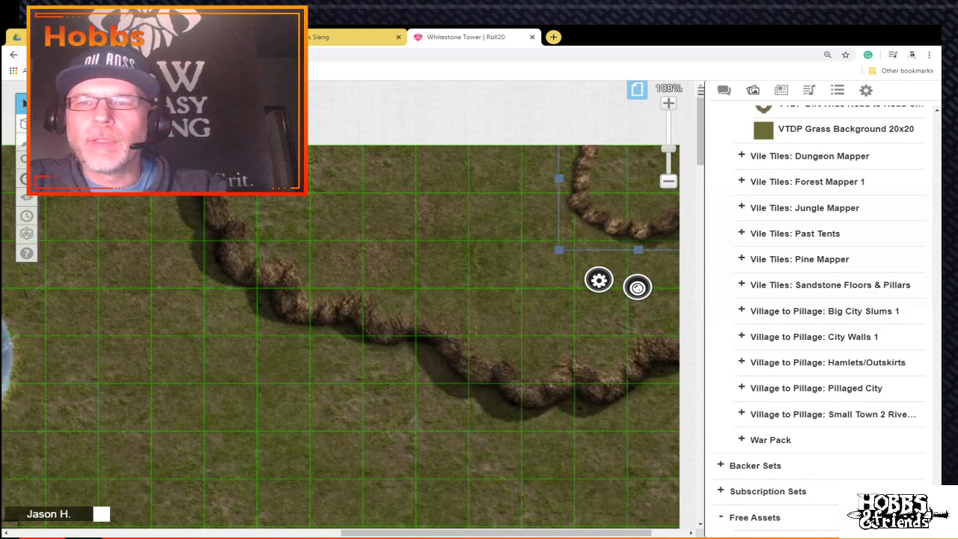
# Step: Look through the VTDP Grass Background, Dirt Wide Road and Dirt Wide Path pieces in the art library for a suitable terrain piece
pyautogui.scroll(1, 341, 336)
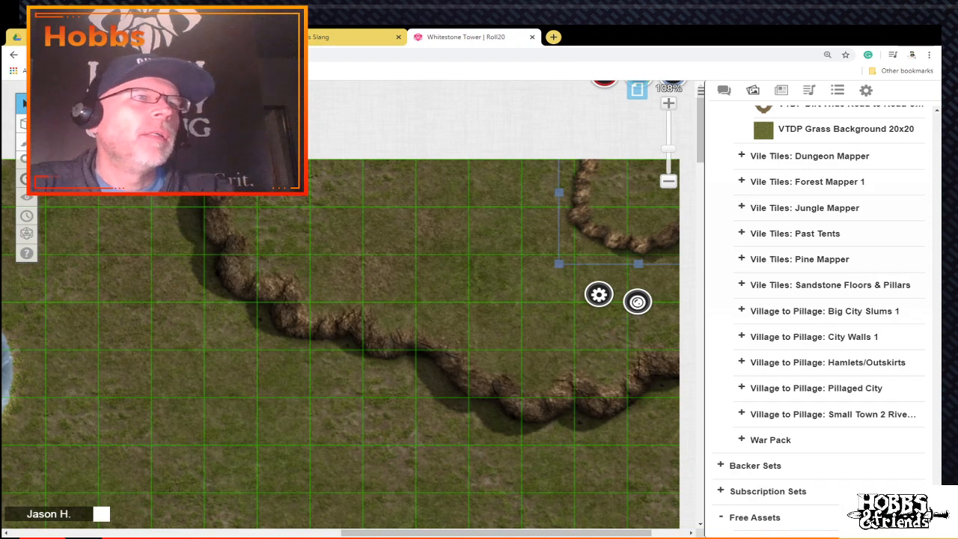
pyautogui.scroll(2, 830, 284)
pyautogui.moveTo(846, 229)
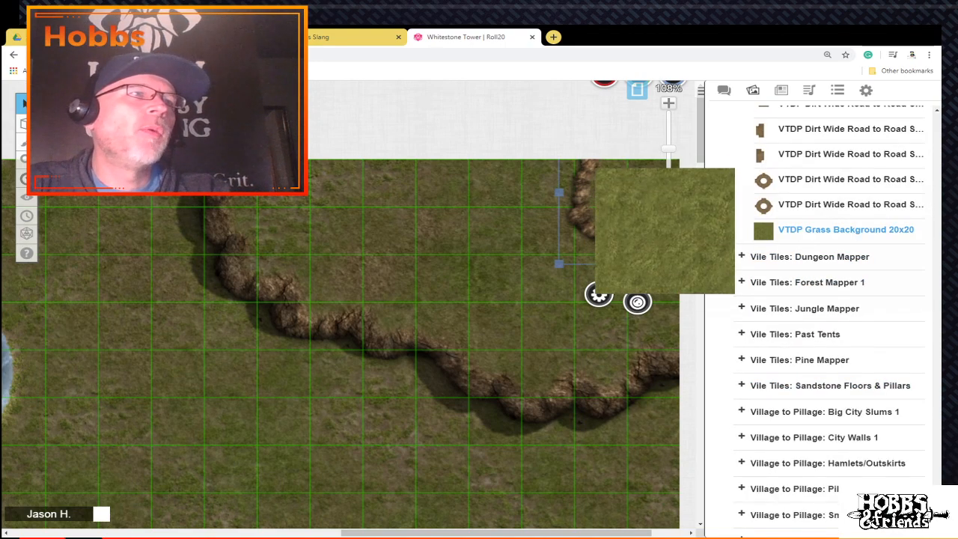
pyautogui.moveTo(845, 205)
pyautogui.scroll(8, 846, 205)
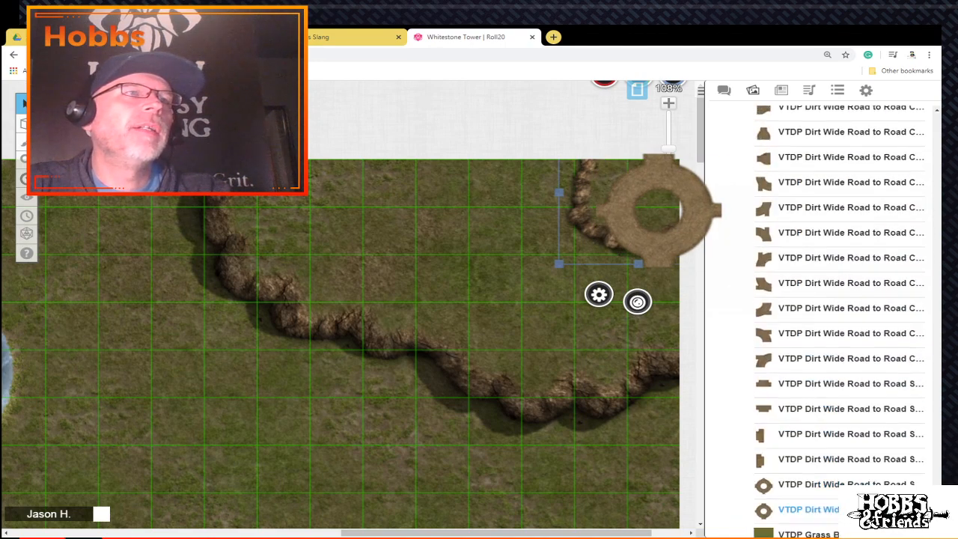
pyautogui.scroll(15, 845, 205)
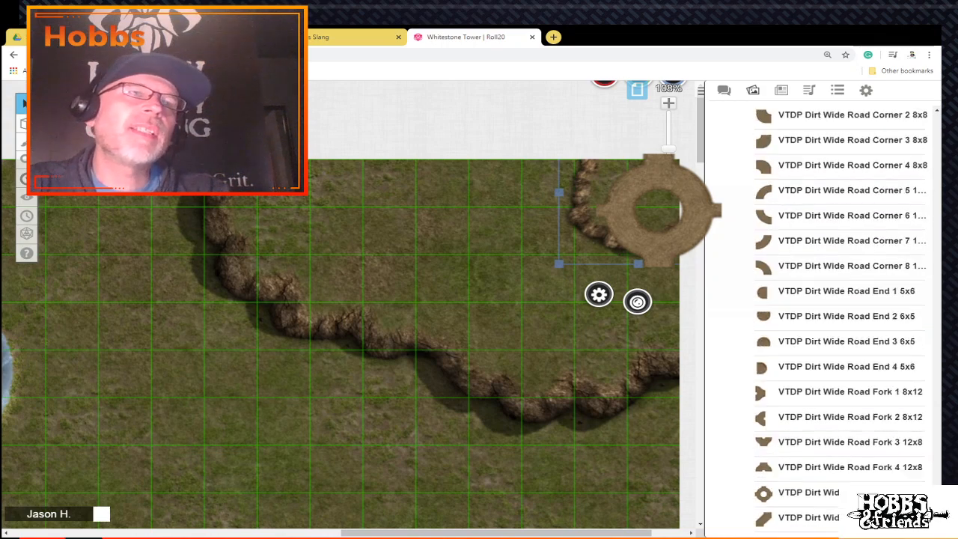
pyautogui.scroll(3, 846, 205)
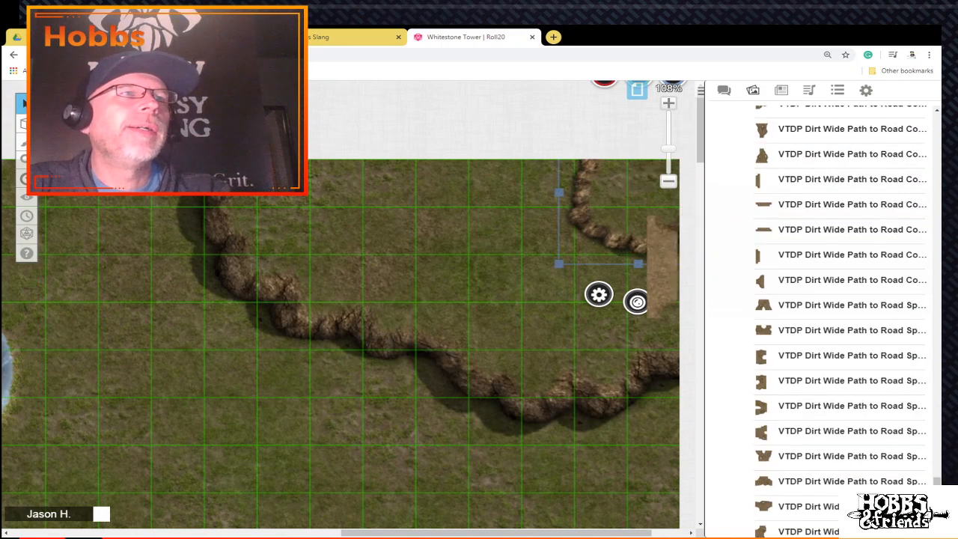
pyautogui.scroll(5, 846, 205)
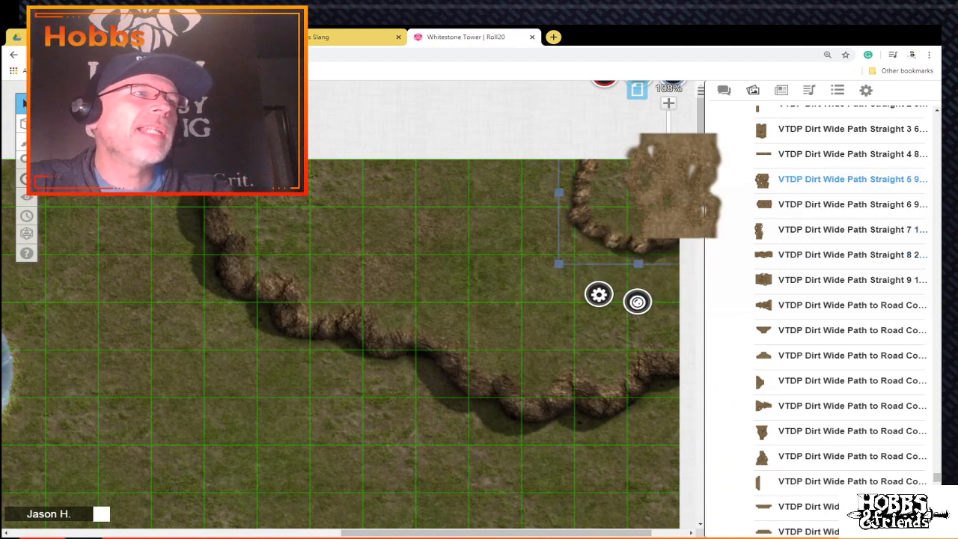
pyautogui.scroll(10, 846, 279)
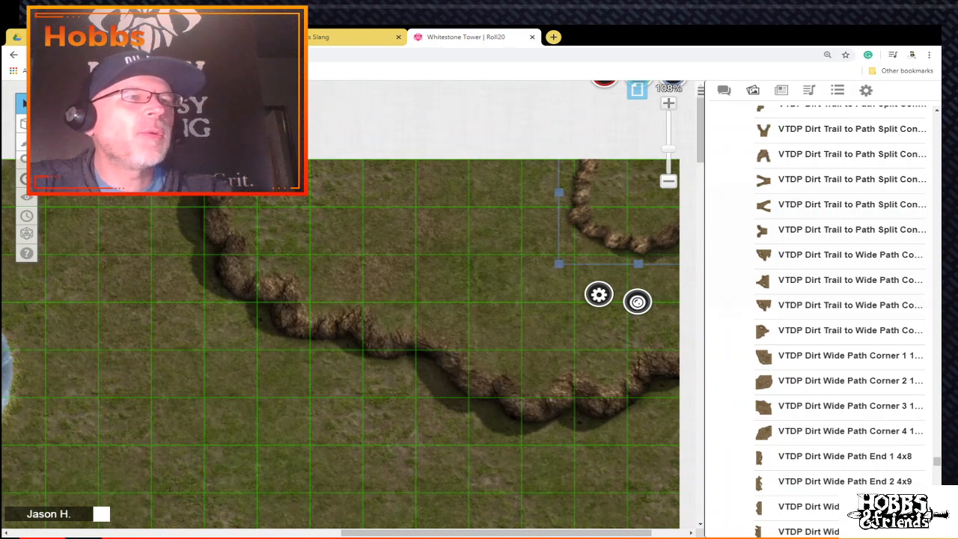
# Step: Examine the VTDP Dirt Trail connectors, straights, forks and ends for a piece that suits a gap in the cliff
pyautogui.moveTo(850, 330)
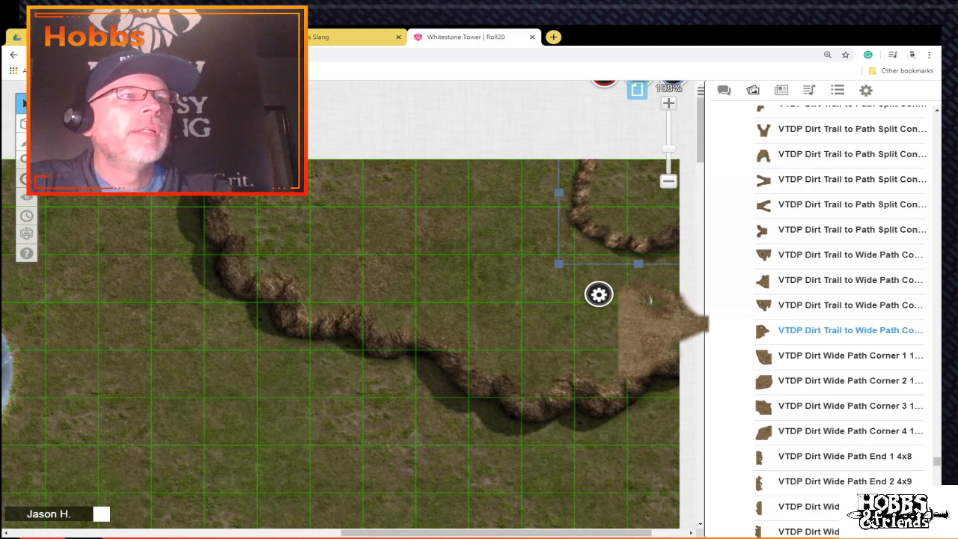
pyautogui.scroll(2, 850, 330)
pyautogui.scroll(5, 850, 330)
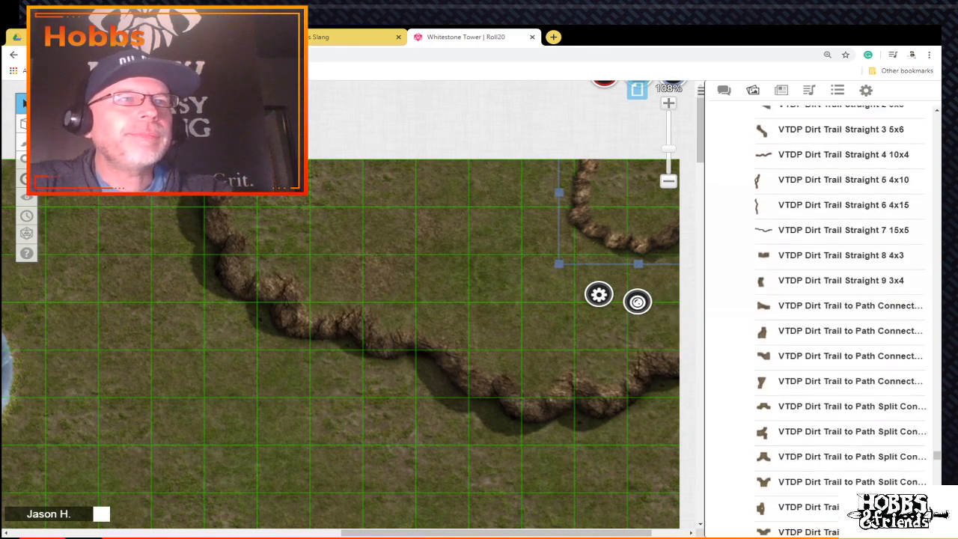
pyautogui.scroll(-1, 850, 330)
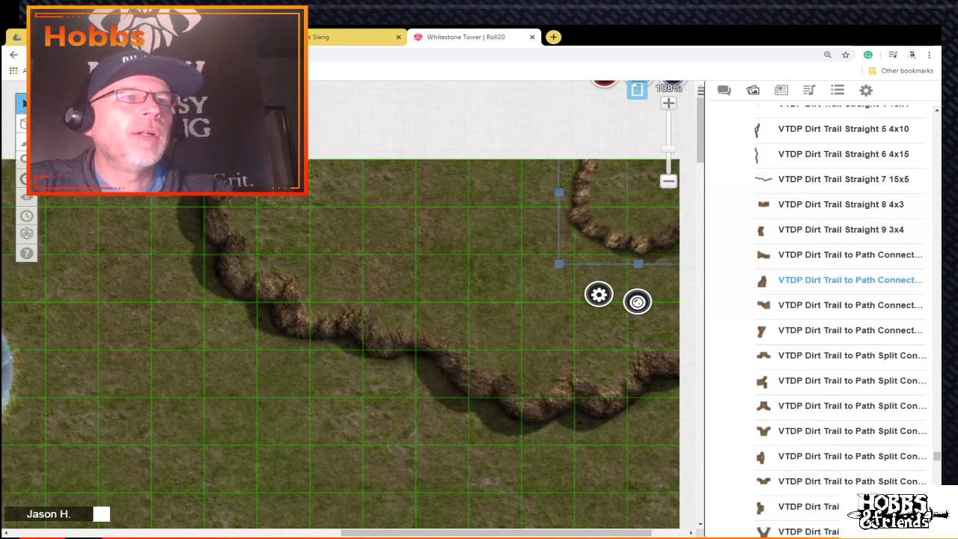
pyautogui.moveTo(850, 355)
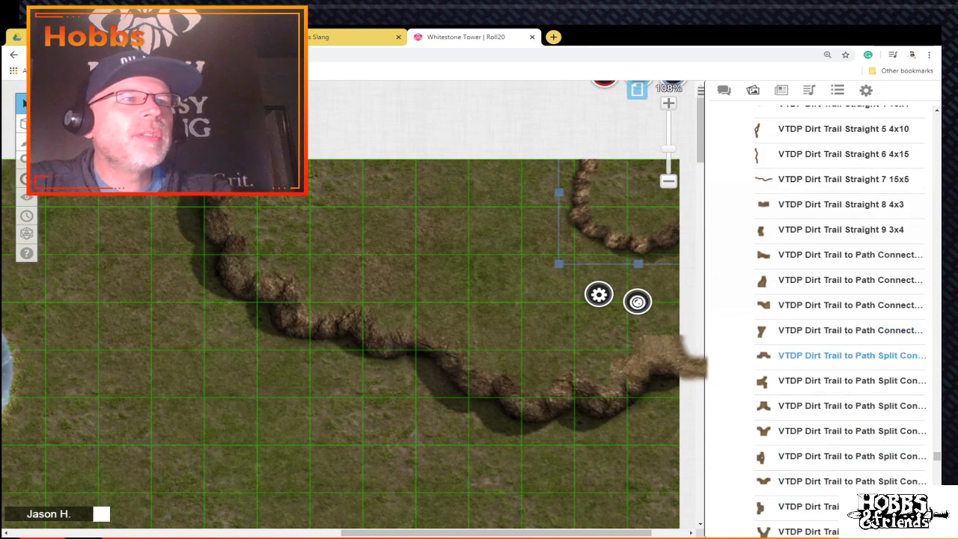
pyautogui.scroll(4, 850, 330)
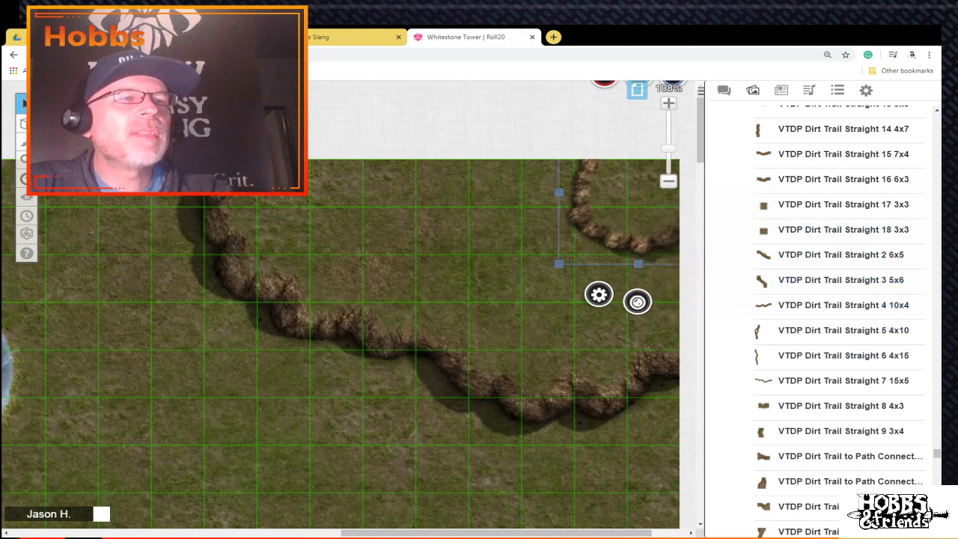
pyautogui.scroll(3, 838, 330)
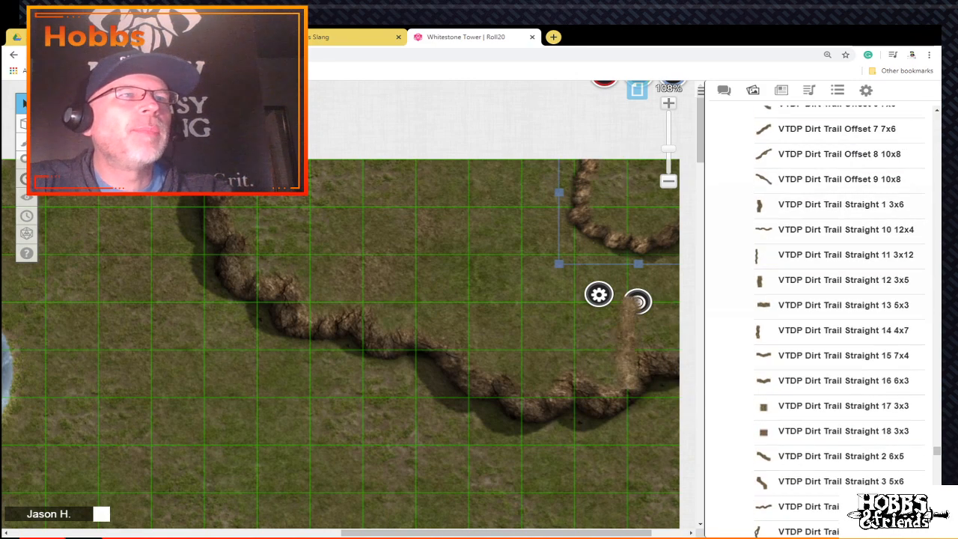
pyautogui.scroll(12, 838, 330)
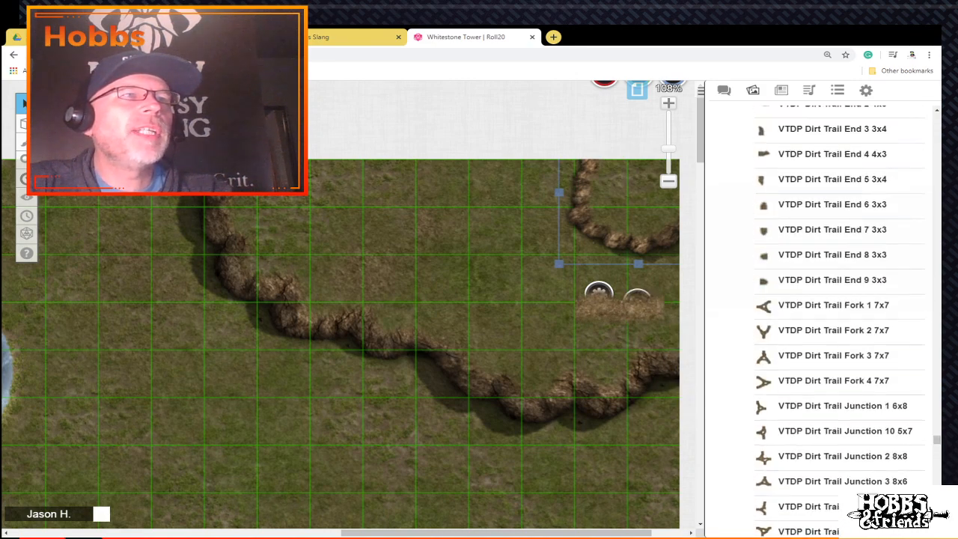
pyautogui.scroll(5, 831, 406)
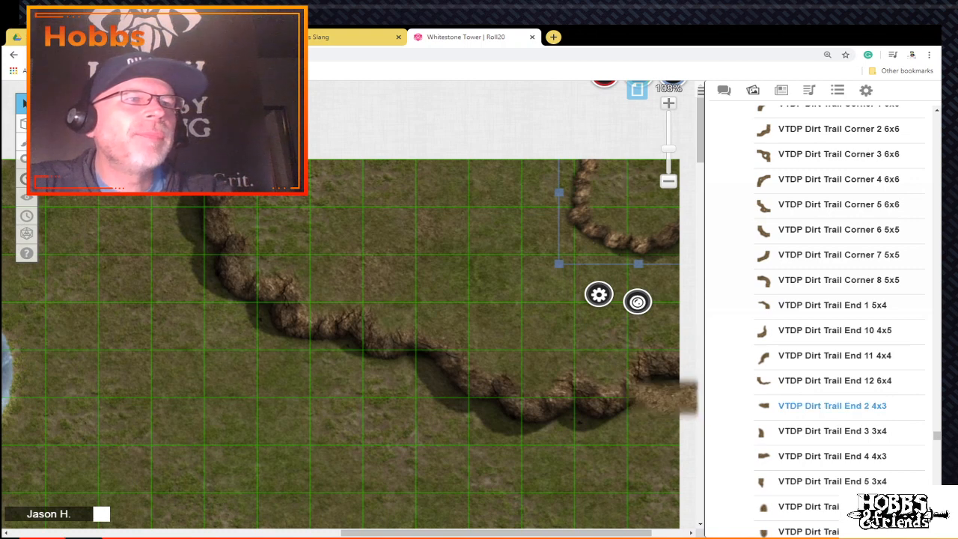
# Step: Place a VTDP Dirt Trail End piece over the southern cliff line, enlarge it to about three by three grid squares, and rotate it about 45 degrees clockwise
pyautogui.moveTo(831, 406); pyautogui.dragTo(484, 382)
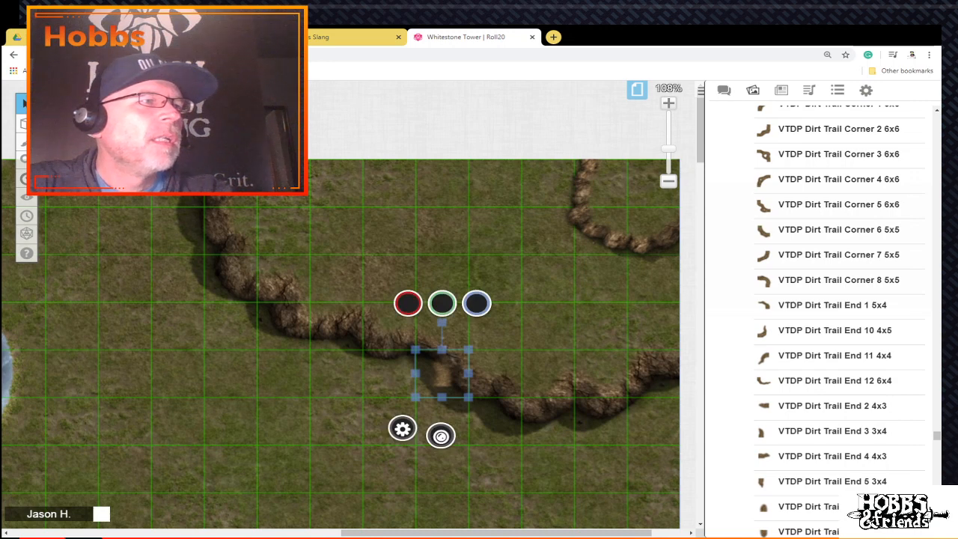
pyautogui.moveTo(469, 349); pyautogui.dragTo(522, 302)
pyautogui.moveTo(415, 397); pyautogui.dragTo(362, 445)
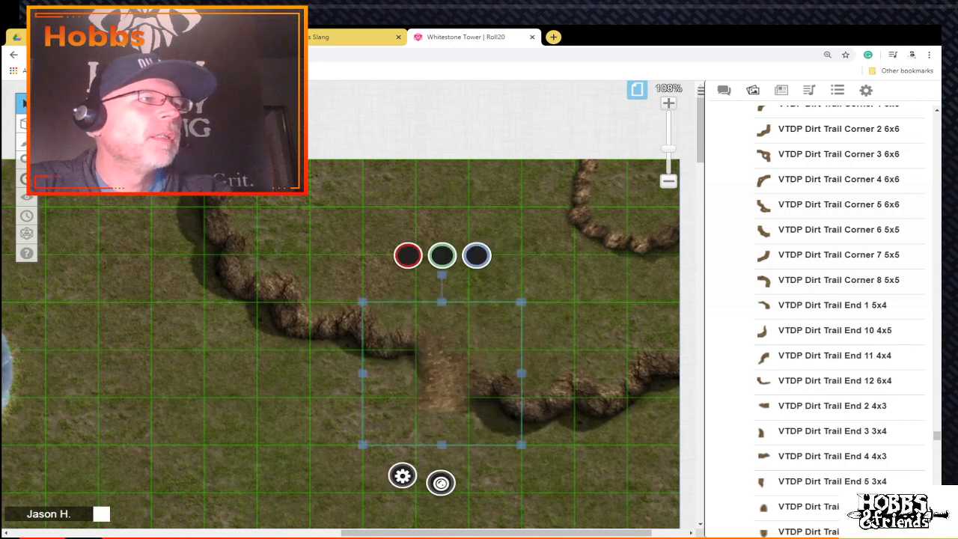
pyautogui.moveTo(442, 275); pyautogui.dragTo(519, 304)
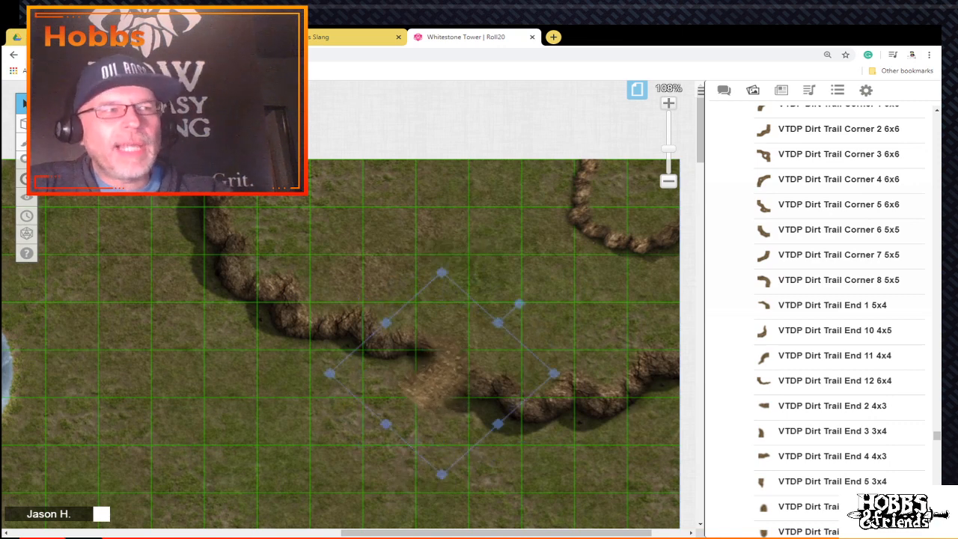
# Step: Copy the rotated dirt trail piece and paste it twice, widening the opening through the cliff toward the northwest
pyautogui.rightClick(437, 308)
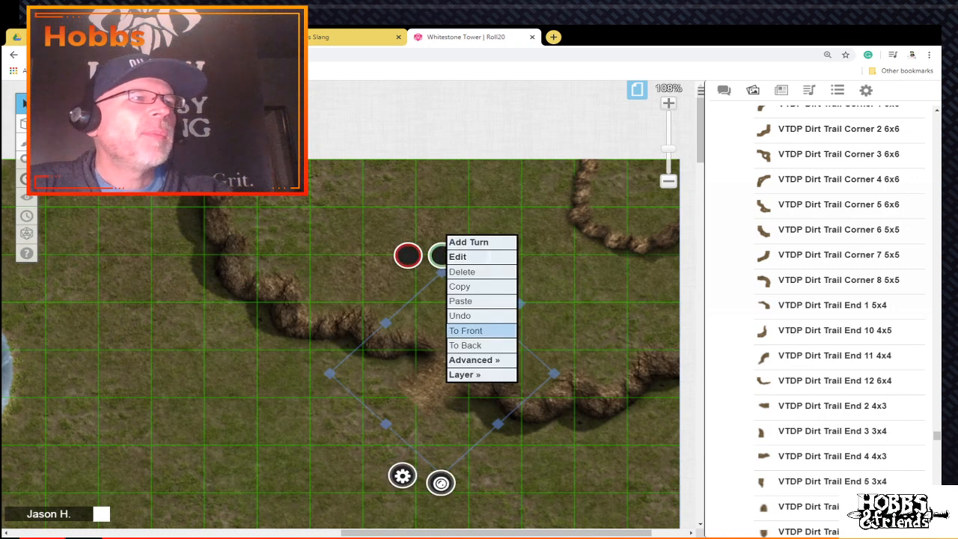
pyautogui.click(458, 285)
pyautogui.rightClick(419, 275)
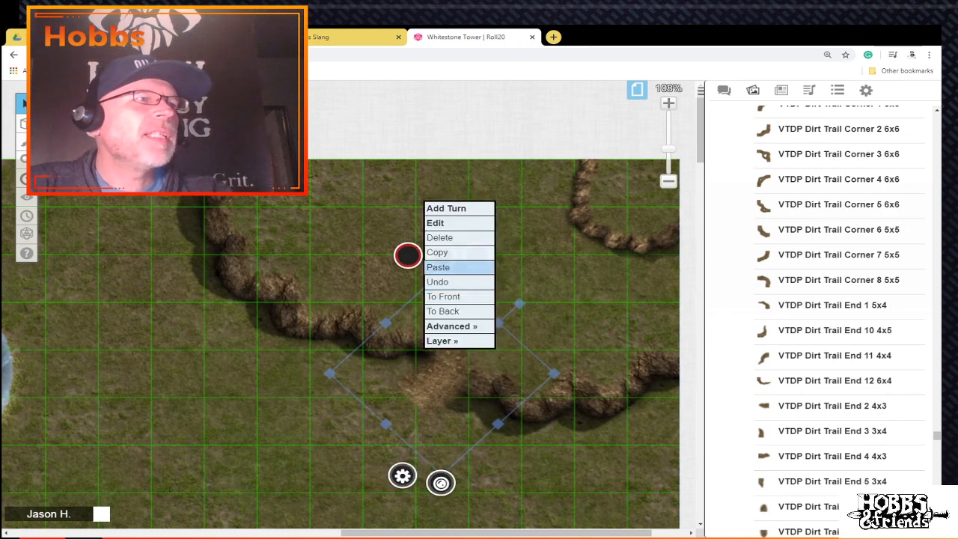
pyautogui.click(449, 281)
pyautogui.rightClick(409, 339)
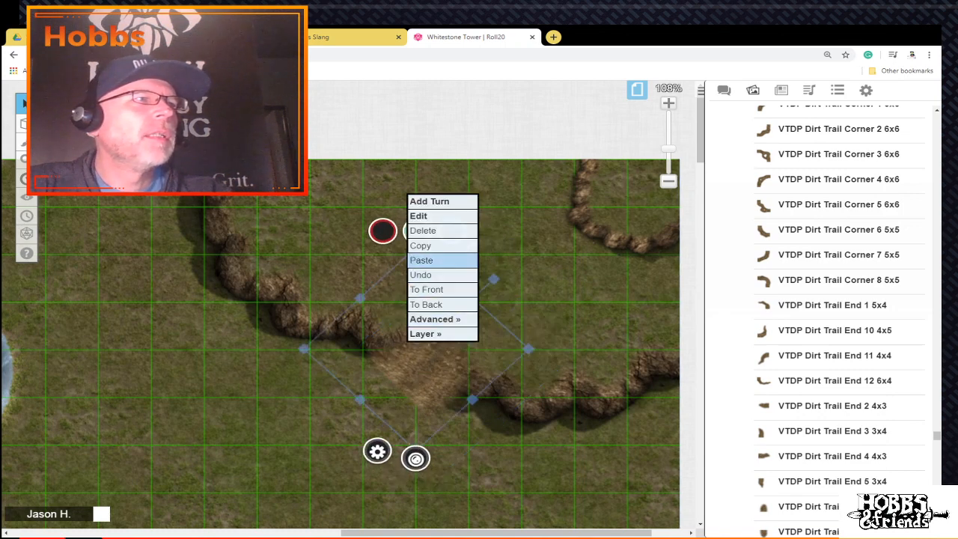
pyautogui.click(443, 259)
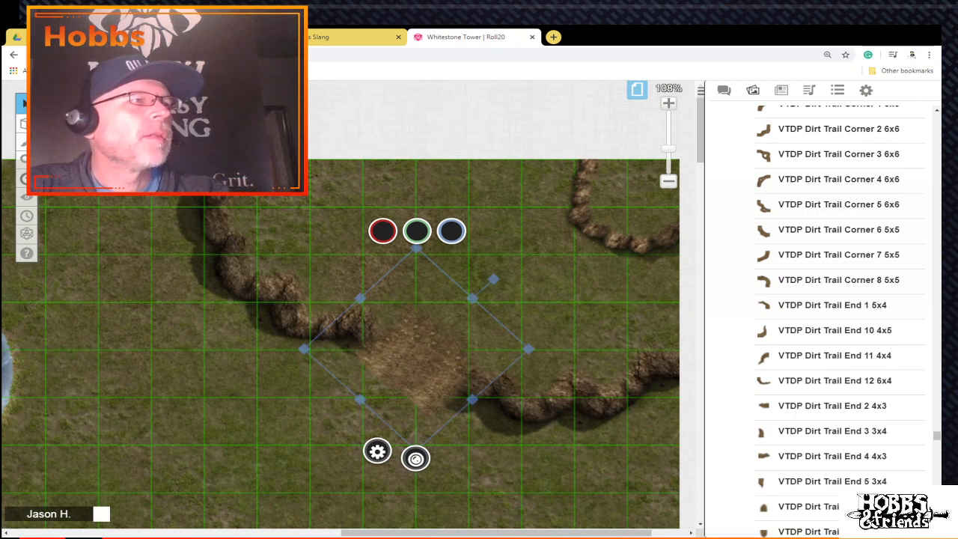
# Step: Select the dirt trail and cliff pieces around the opening together and move them to the Map Layer
pyautogui.press('Escape')
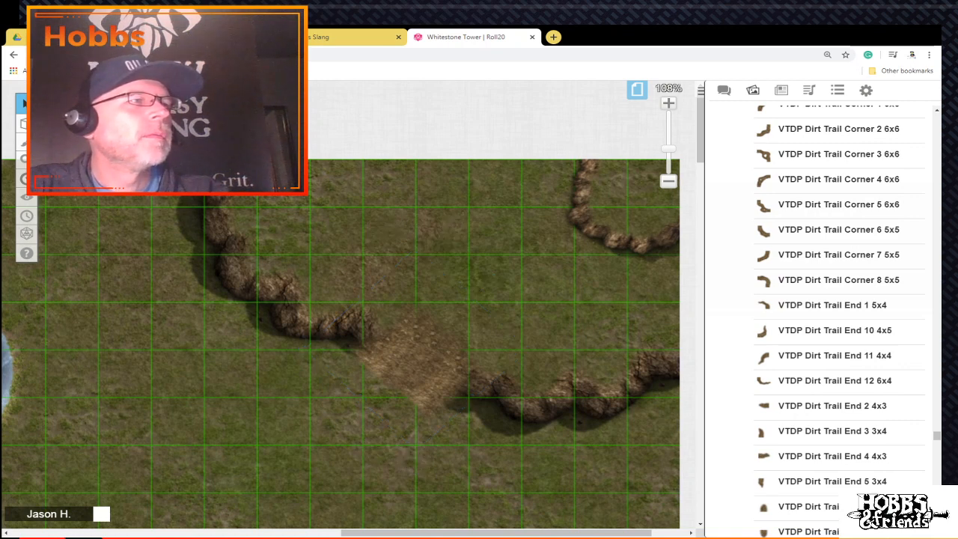
pyautogui.moveTo(149, 180); pyautogui.dragTo(648, 477)
pyautogui.rightClick(470, 229)
pyautogui.moveTo(494, 367)
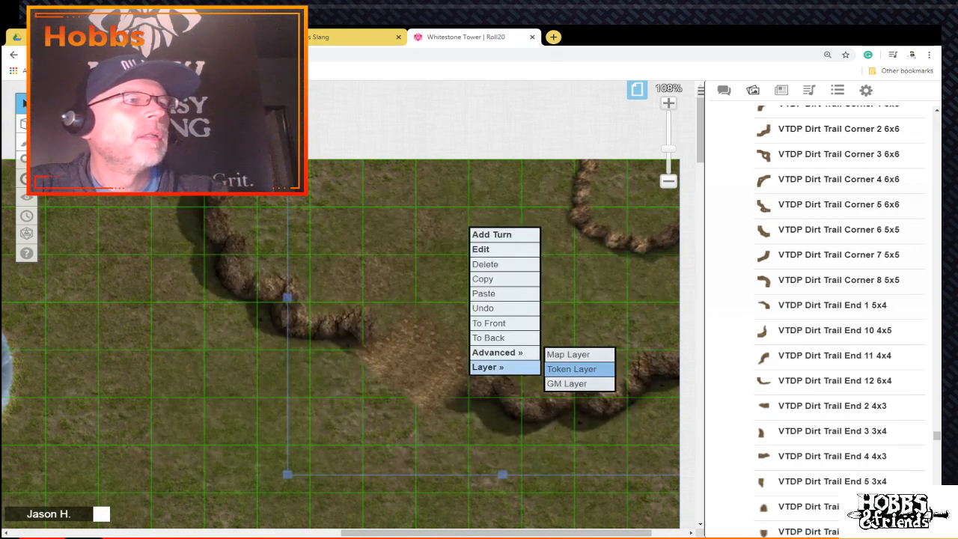
pyautogui.click(568, 354)
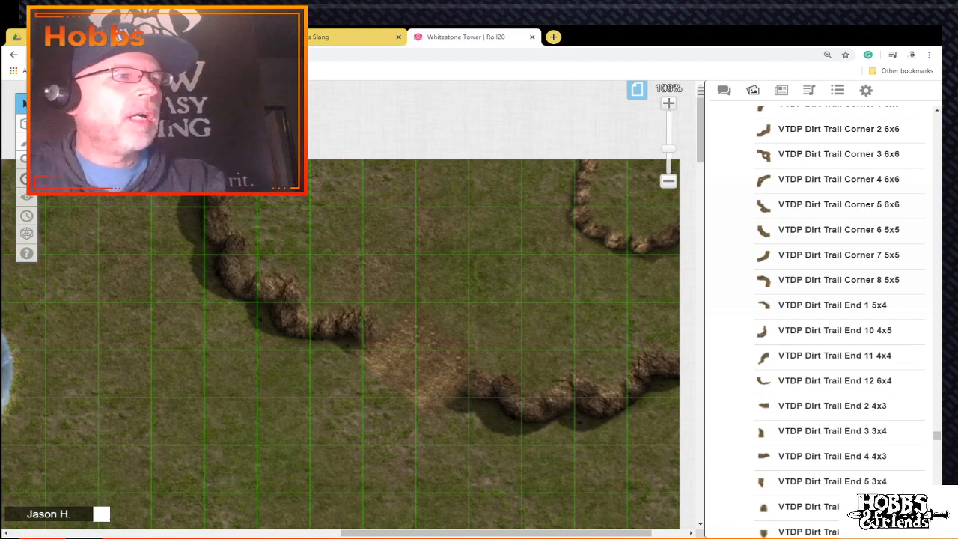
# Step: Examine the grass area south of the cliff opening to see where the dirt trail could continue
pyautogui.scroll(-1, 340, 308)
pyautogui.scroll(-6, 340, 308)
pyautogui.scroll(7, 340, 308)
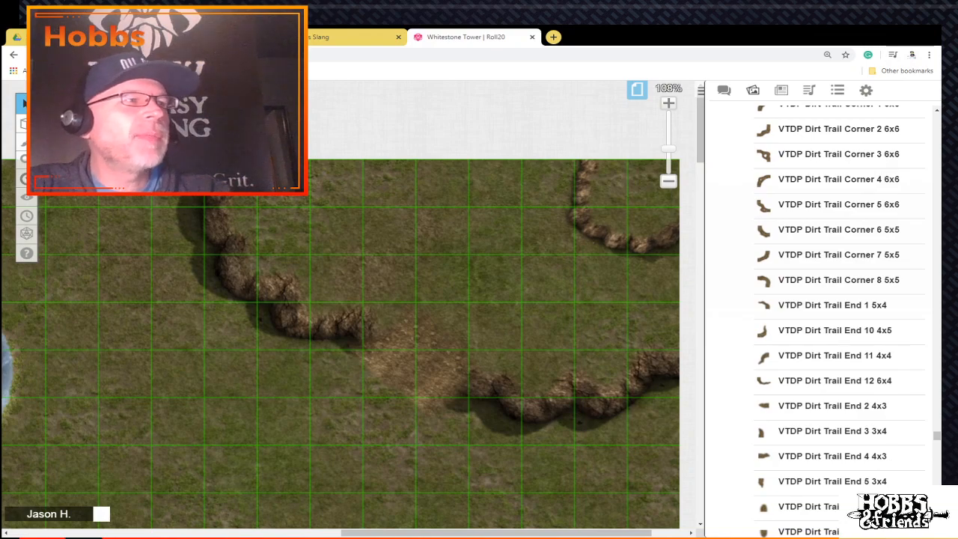
pyautogui.scroll(-6, 339, 309)
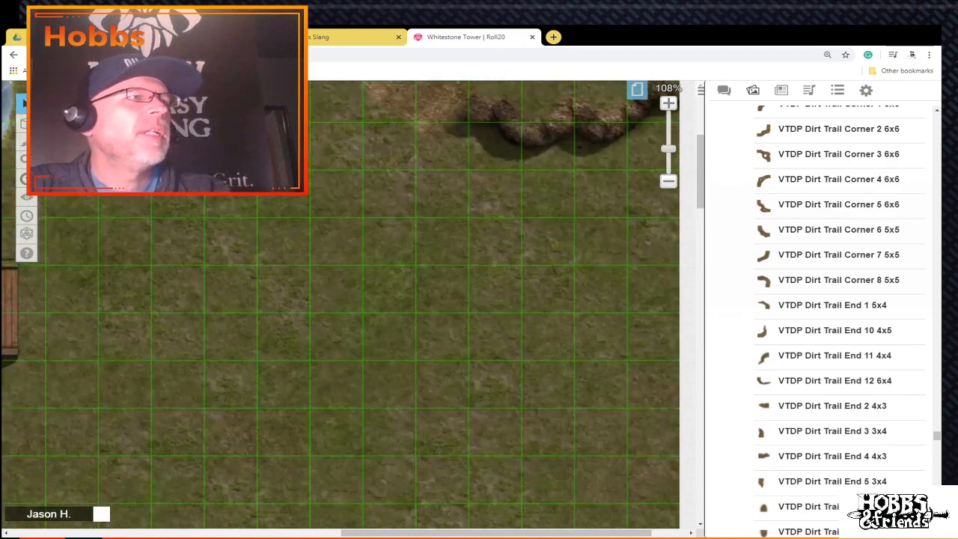
pyautogui.scroll(-1, 340, 309)
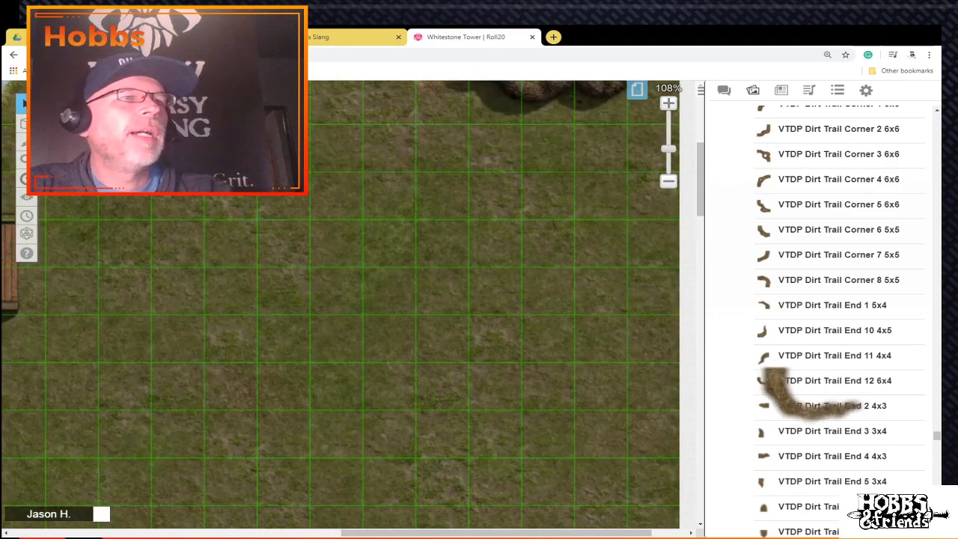
pyautogui.scroll(-3, 340, 308)
pyautogui.scroll(4, 340, 308)
pyautogui.scroll(-4, 340, 308)
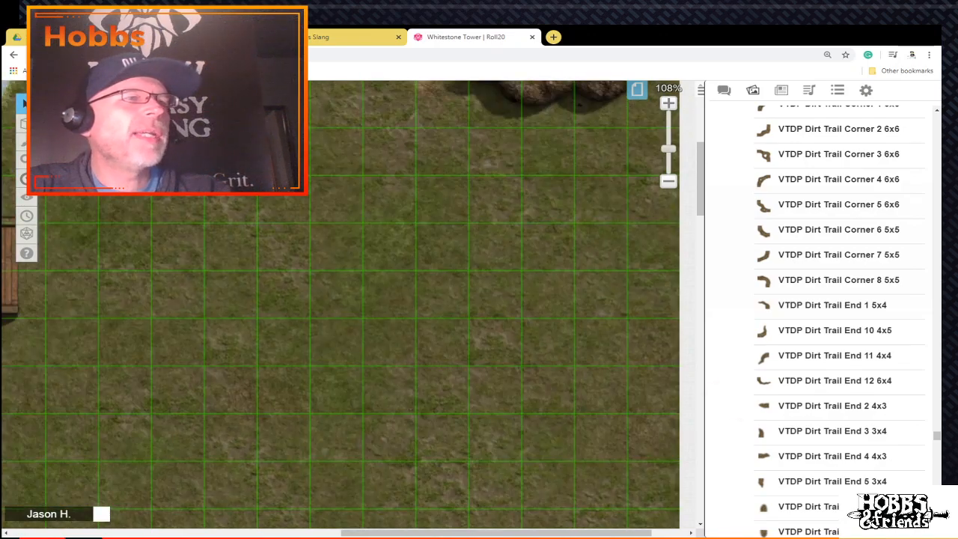
# Step: Browse the VTDP Dirt Section and Dirt Trail pieces in the art library for one that suits a path across the grass
pyautogui.moveTo(833, 405); pyautogui.dragTo(689, 291)
pyautogui.scroll(8, 832, 381)
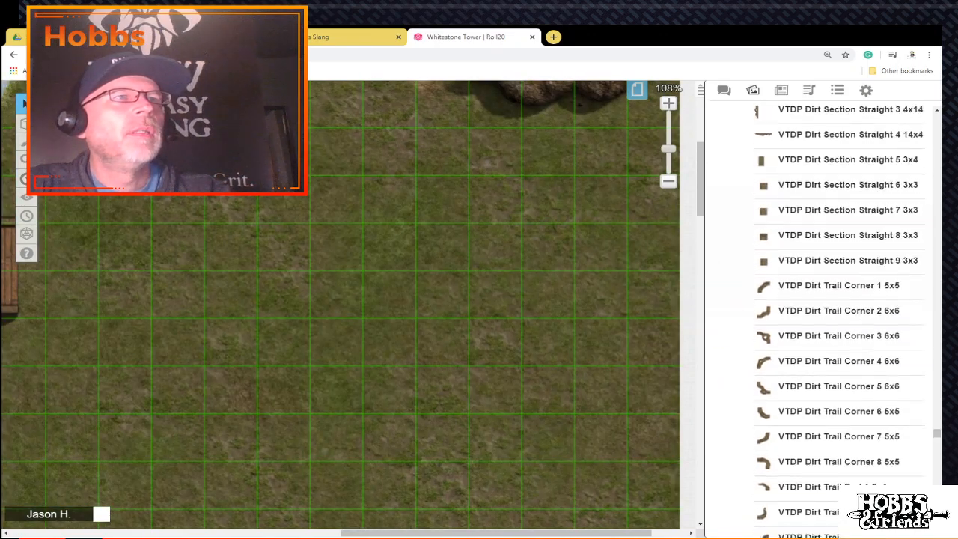
pyautogui.scroll(1, 838, 299)
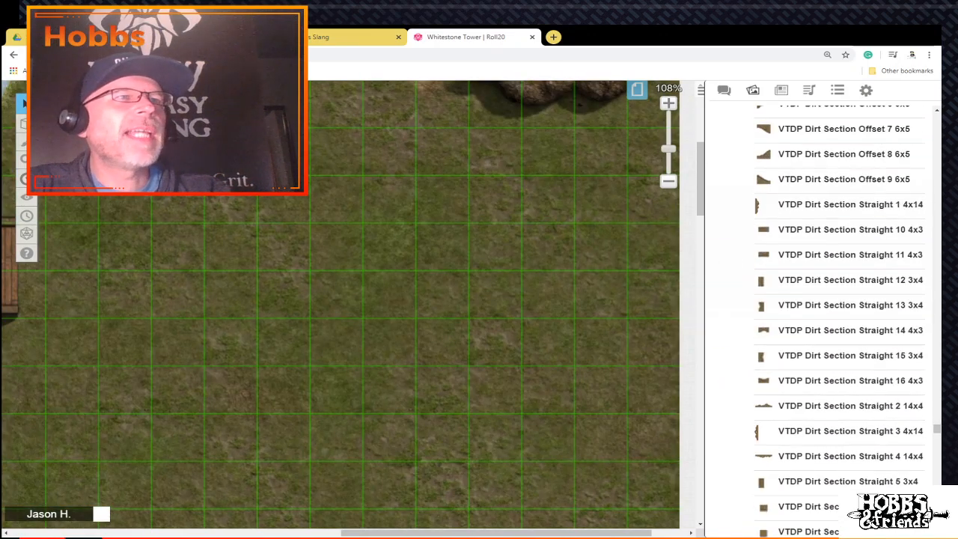
pyautogui.moveTo(838, 229); pyautogui.dragTo(656, 230)
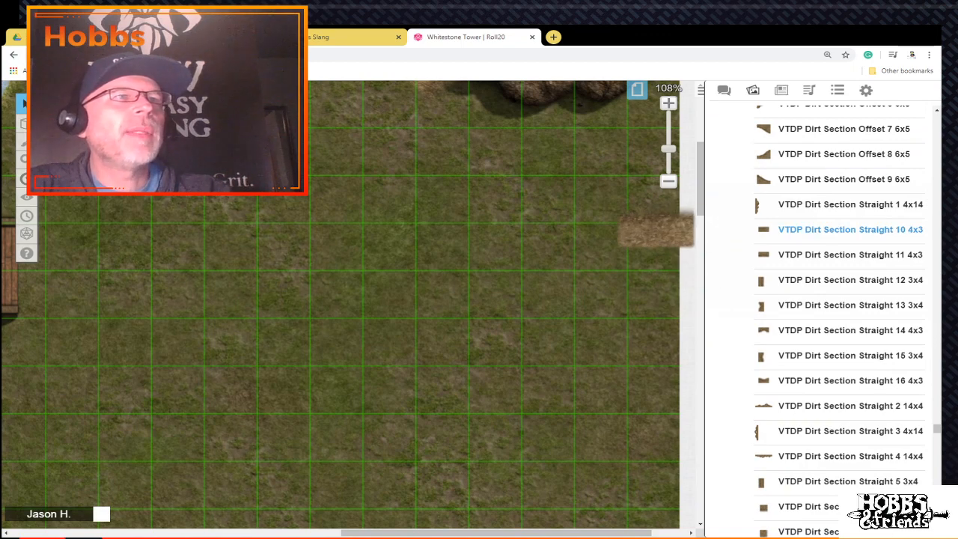
pyautogui.scroll(6, 838, 225)
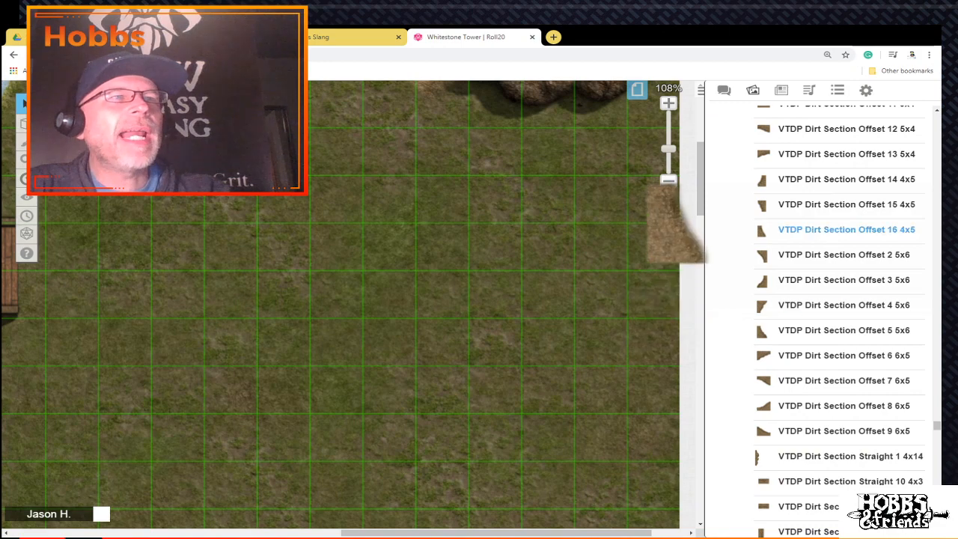
pyautogui.scroll(12, 838, 229)
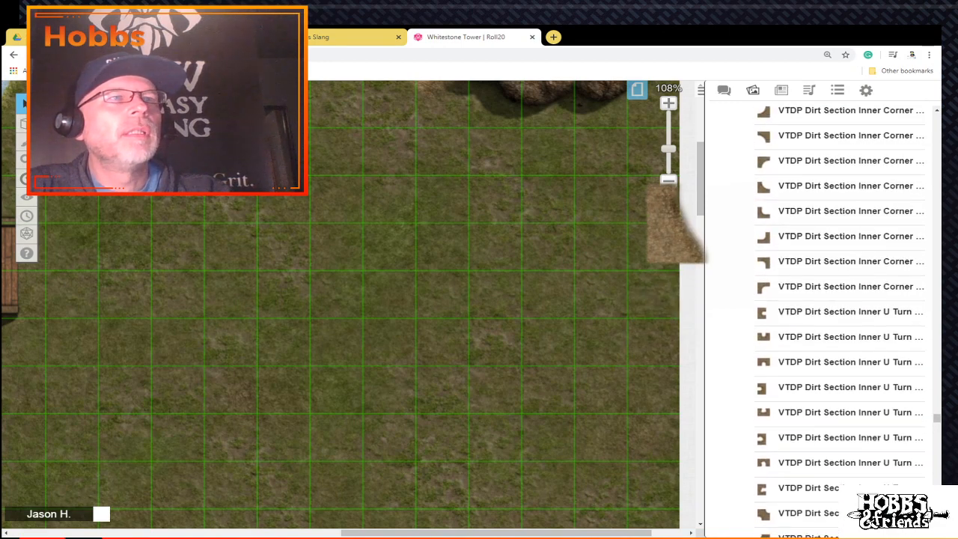
pyautogui.scroll(5, 838, 299)
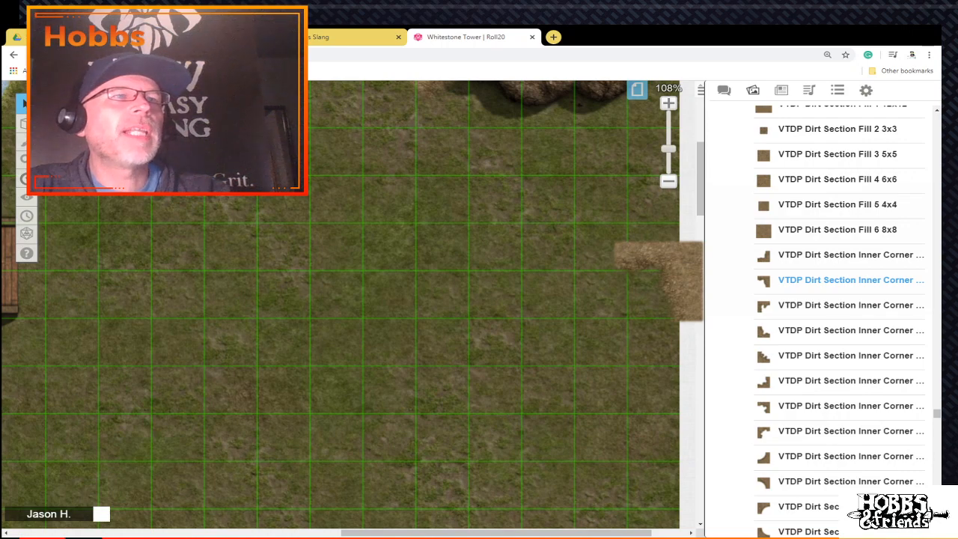
pyautogui.scroll(2, 846, 279)
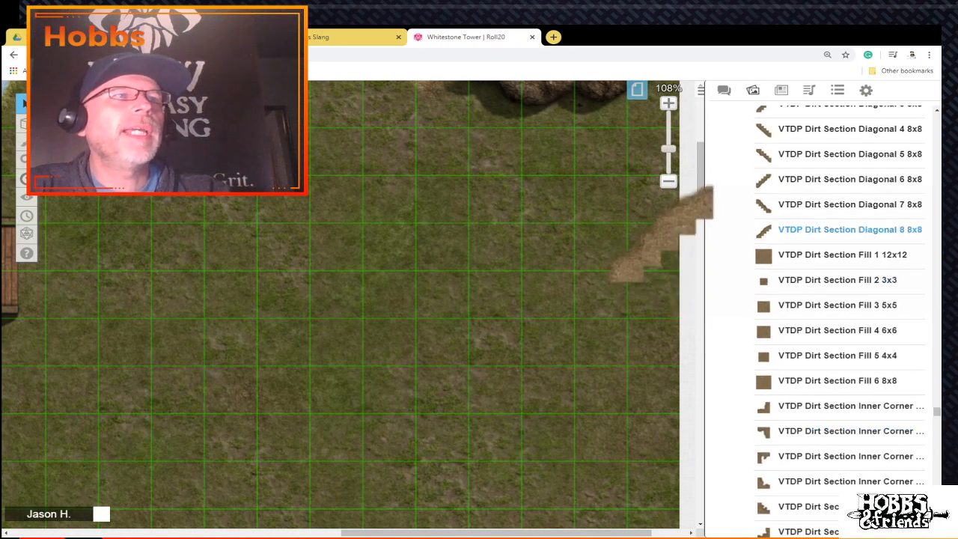
pyautogui.scroll(3, 845, 244)
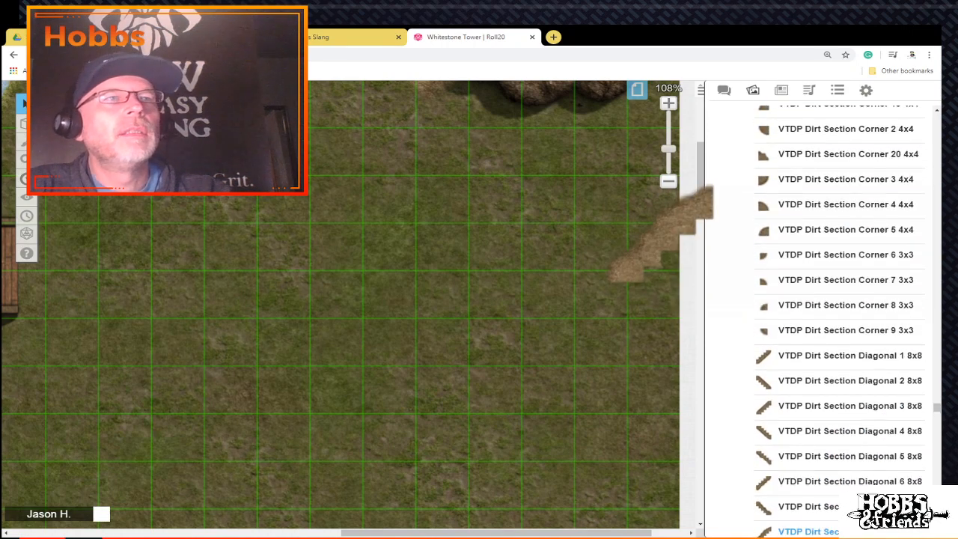
pyautogui.scroll(-10, 846, 202)
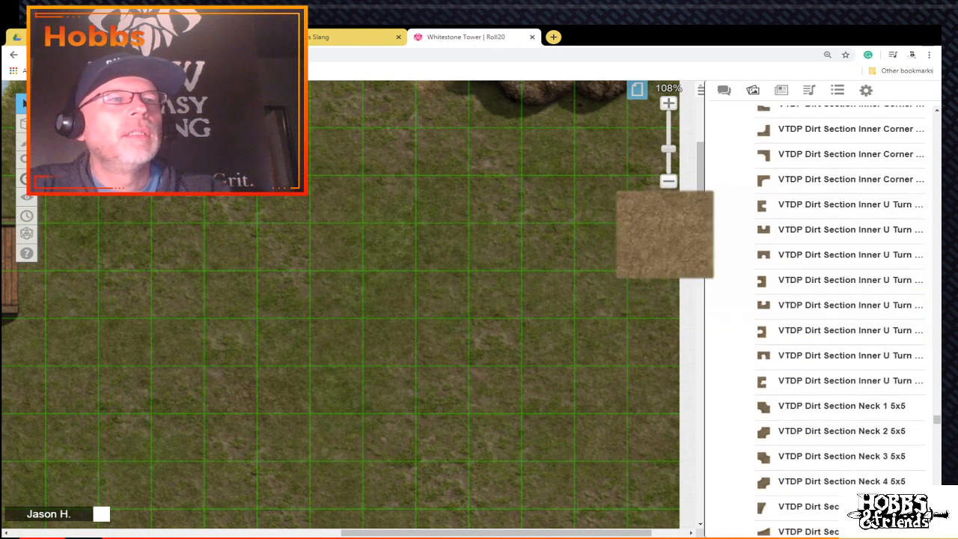
pyautogui.scroll(-3, 845, 229)
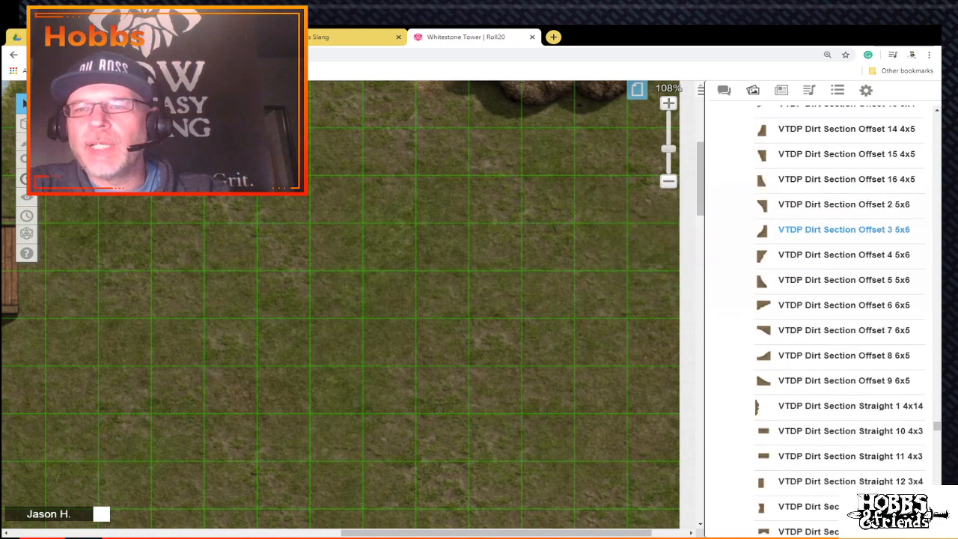
pyautogui.scroll(2, 629, 243)
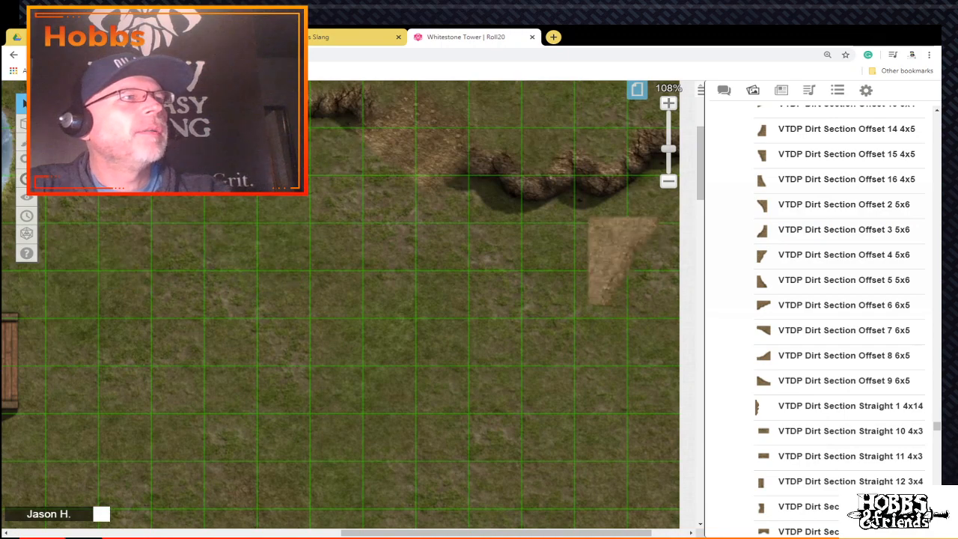
pyautogui.scroll(-6, 845, 153)
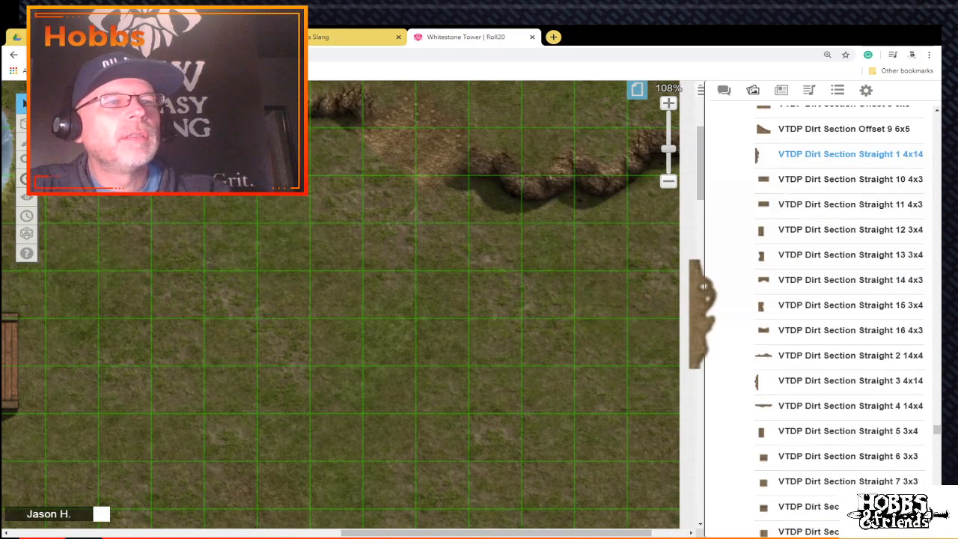
pyautogui.scroll(-6, 838, 277)
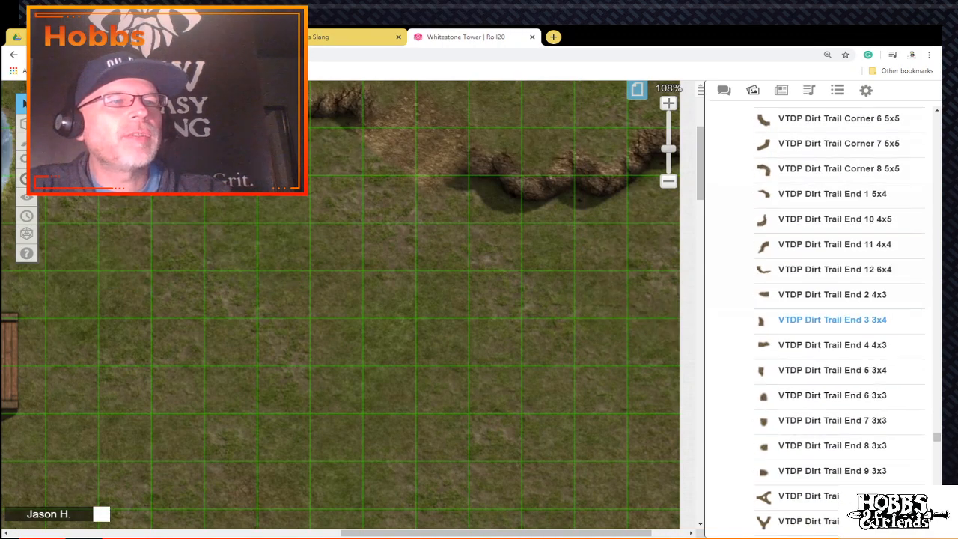
pyautogui.scroll(-5, 838, 299)
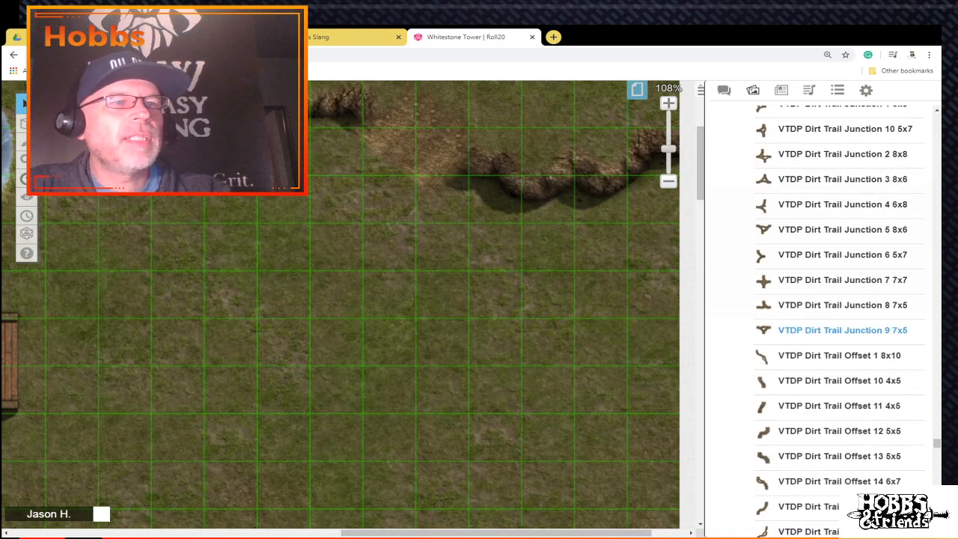
pyautogui.scroll(-3, 839, 318)
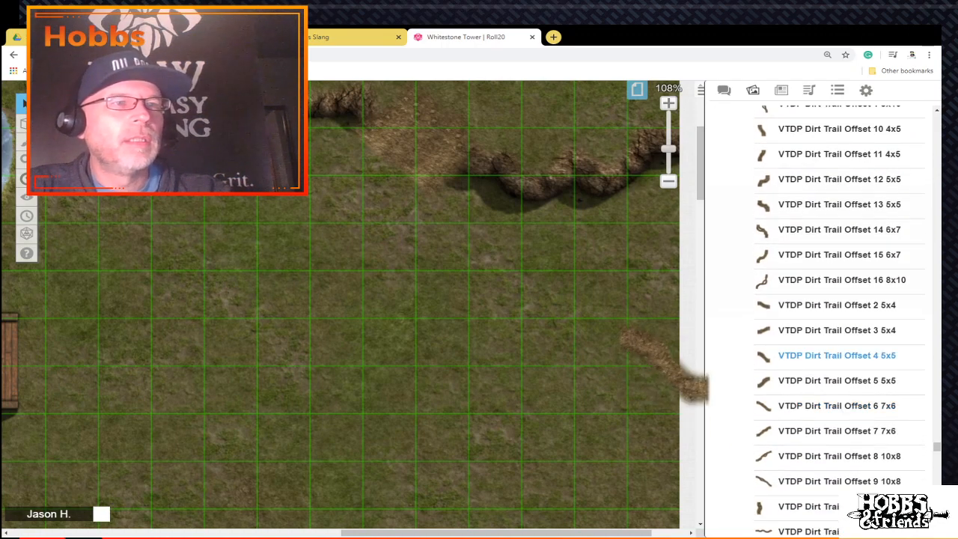
pyautogui.scroll(-4, 839, 404)
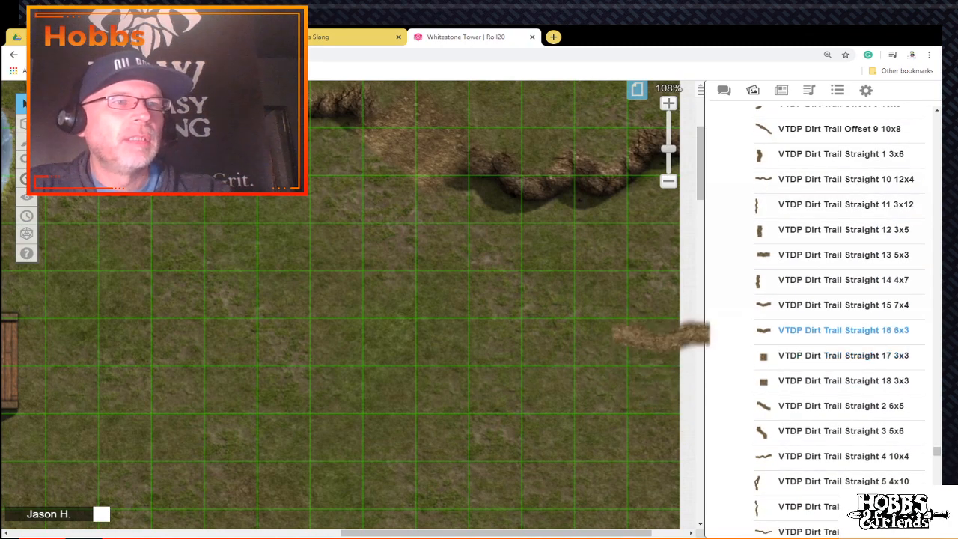
# Step: Place a VTDP Dirt Trail Straight 16 6x3 piece on the grass south of the cliff opening and enlarge it to six by three grid squares
pyautogui.moveTo(844, 330); pyautogui.dragTo(337, 345)
pyautogui.click(336, 346)
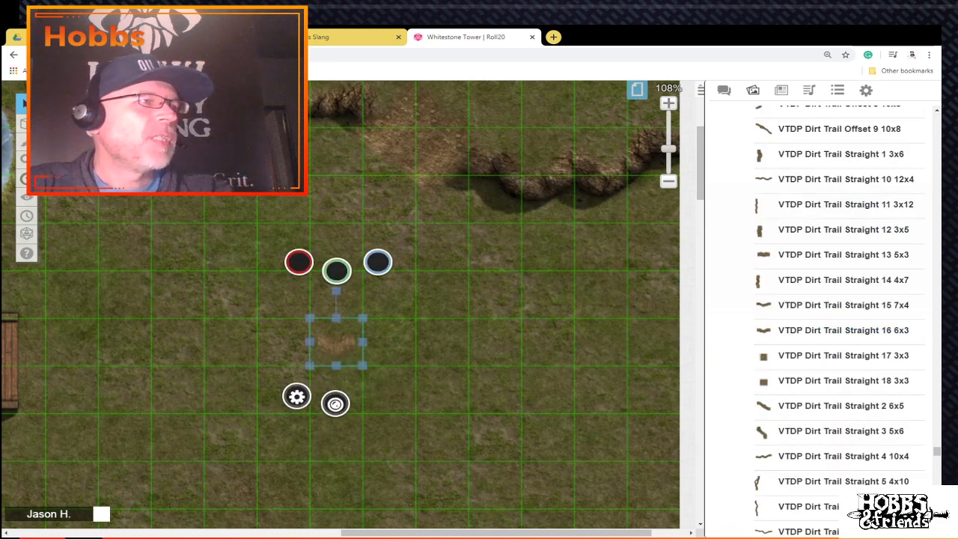
pyautogui.moveTo(364, 385); pyautogui.dragTo(468, 461)
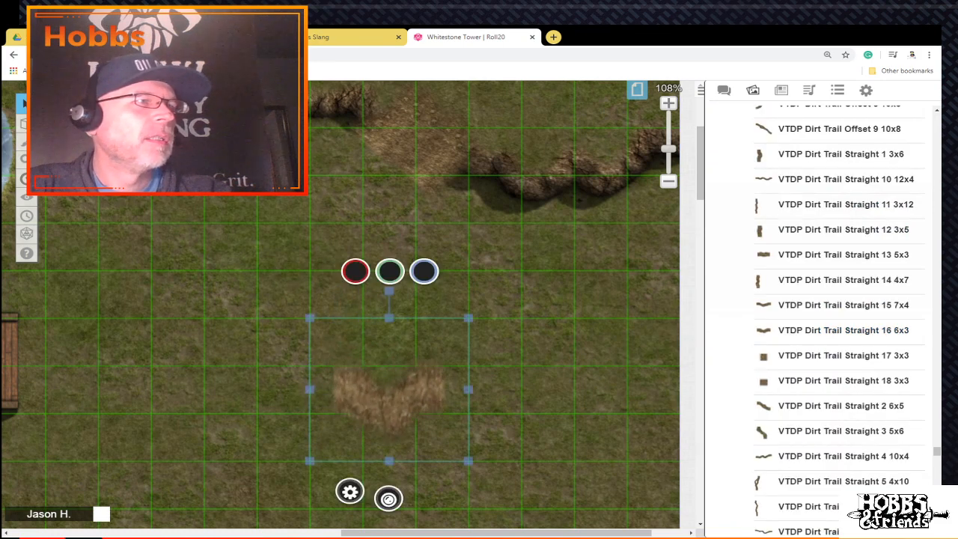
pyautogui.moveTo(468, 389); pyautogui.dragTo(627, 390)
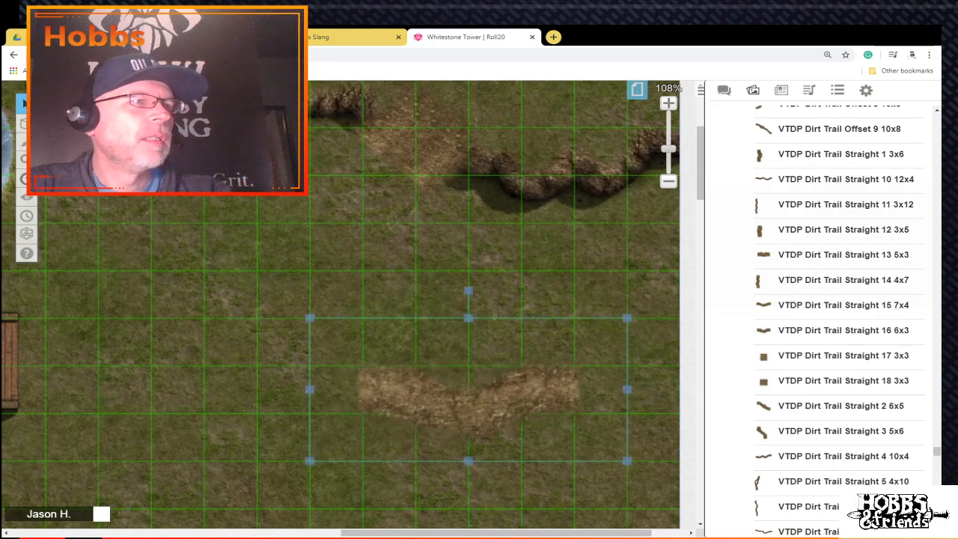
# Step: Move the dirt trail piece to the east end of the wooden bridge and enlarge it to about nine by five grid squares
pyautogui.moveTo(469, 389); pyautogui.dragTo(152, 389)
pyautogui.moveTo(464, 533); pyautogui.dragTo(341, 533)
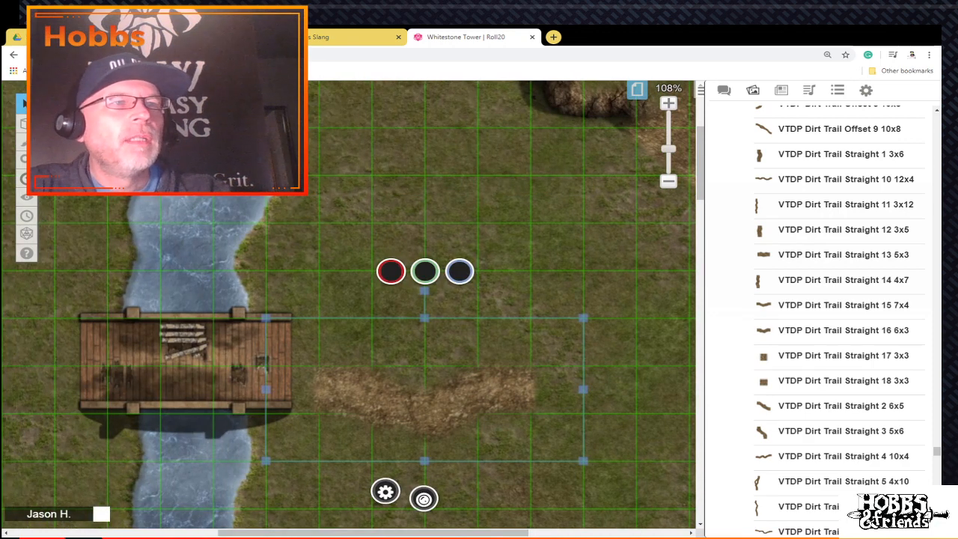
pyautogui.moveTo(424, 389); pyautogui.dragTo(419, 365)
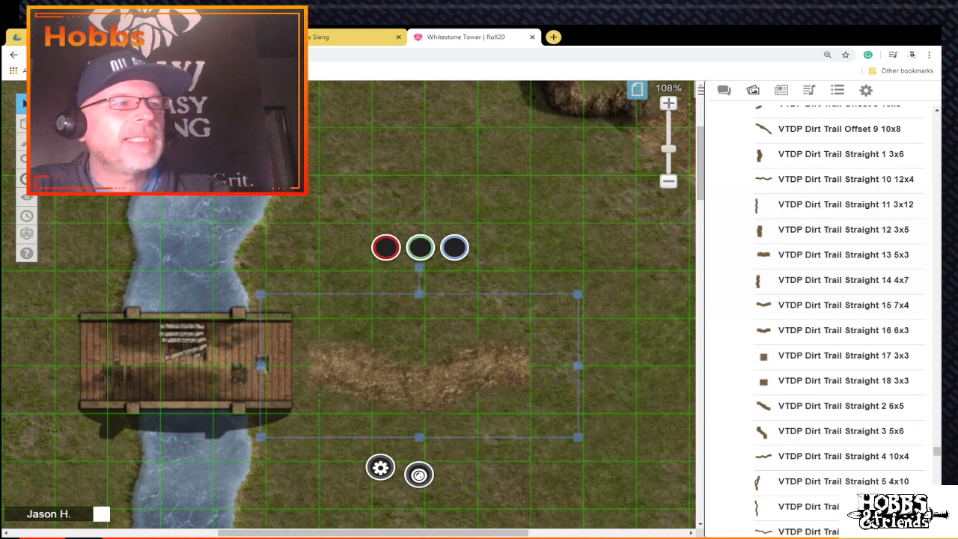
pyautogui.moveTo(578, 294); pyautogui.dragTo(692, 241)
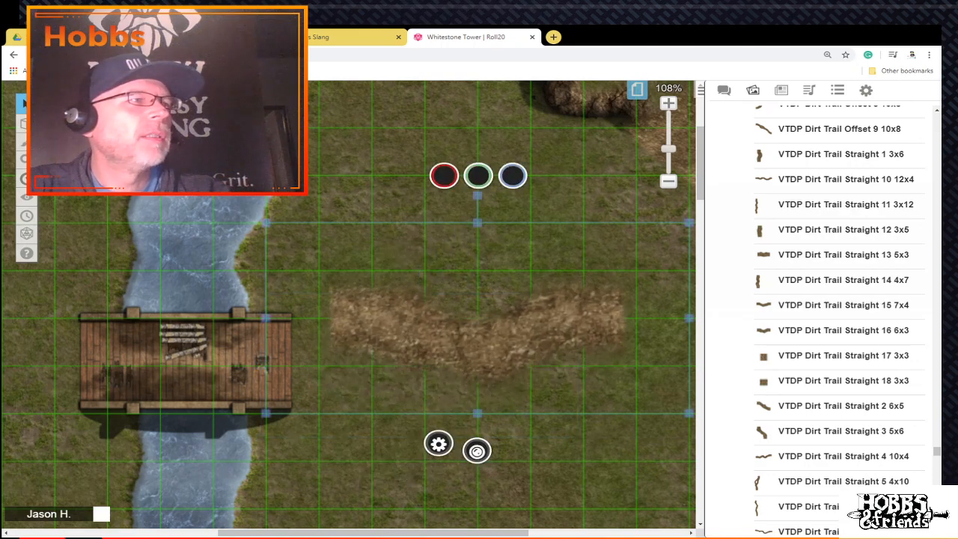
pyautogui.moveTo(265, 413); pyautogui.dragTo(213, 457)
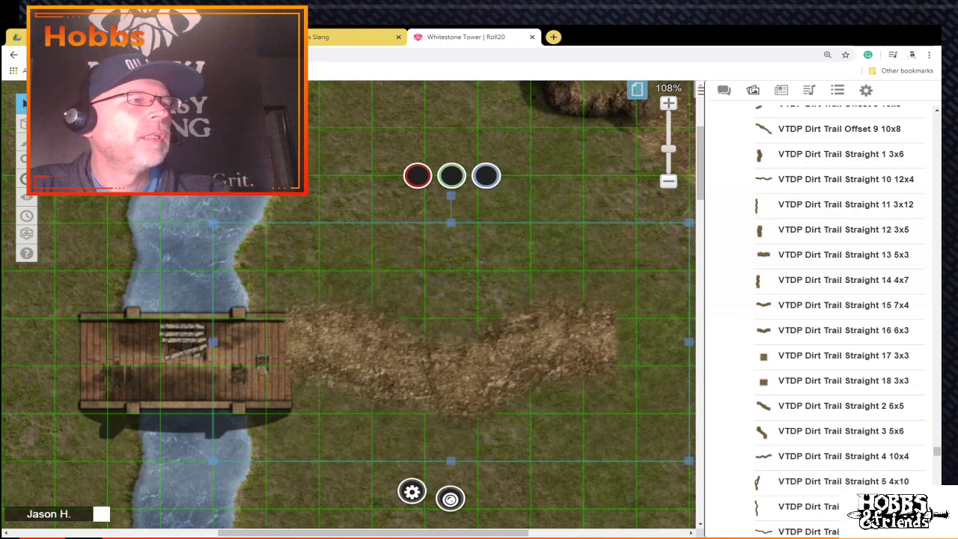
pyautogui.moveTo(449, 360); pyautogui.dragTo(470, 377)
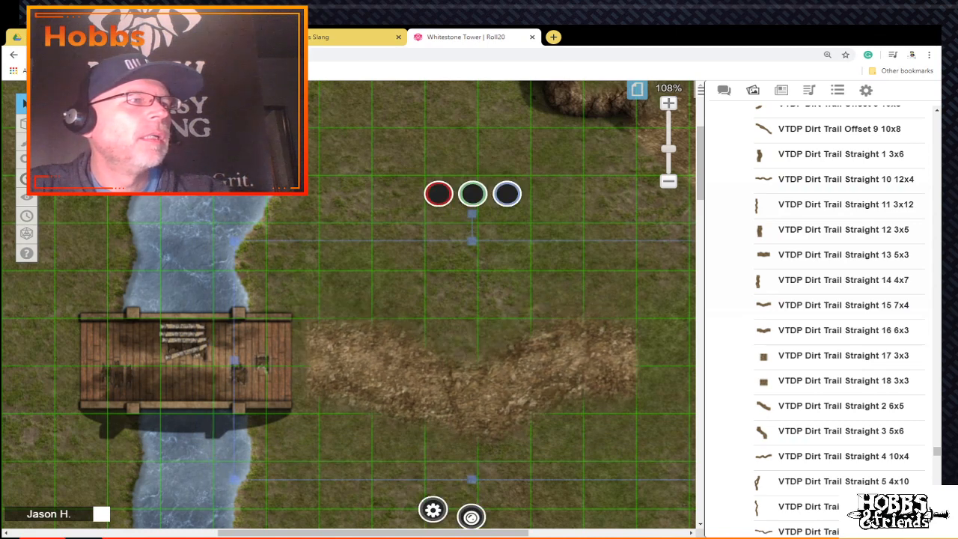
# Step: Copy the enlarged dirt trail piece and paste it at the trail's east end, overlapping the first piece
pyautogui.moveTo(374, 532); pyautogui.dragTo(470, 533)
pyautogui.rightClick(336, 374)
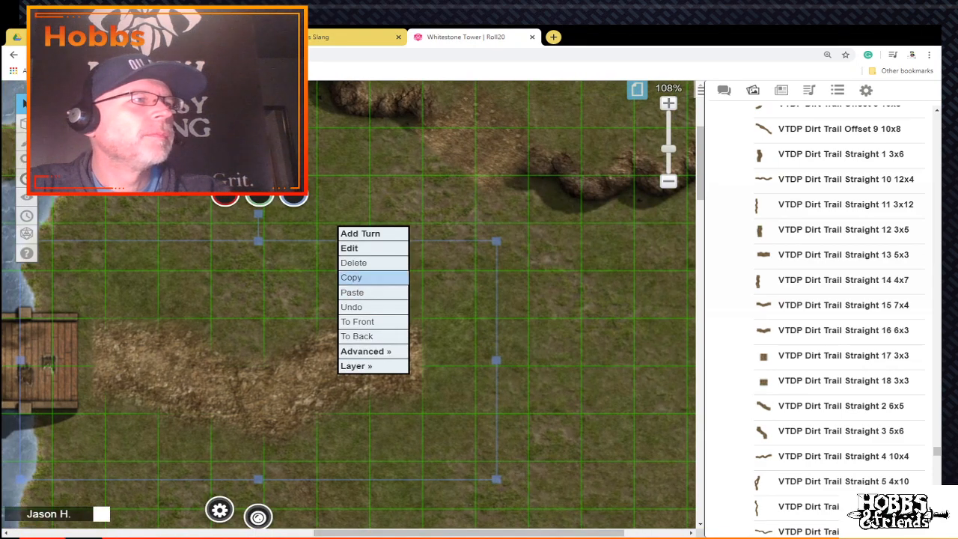
pyautogui.click(361, 277)
pyautogui.rightClick(489, 350)
pyautogui.click(503, 268)
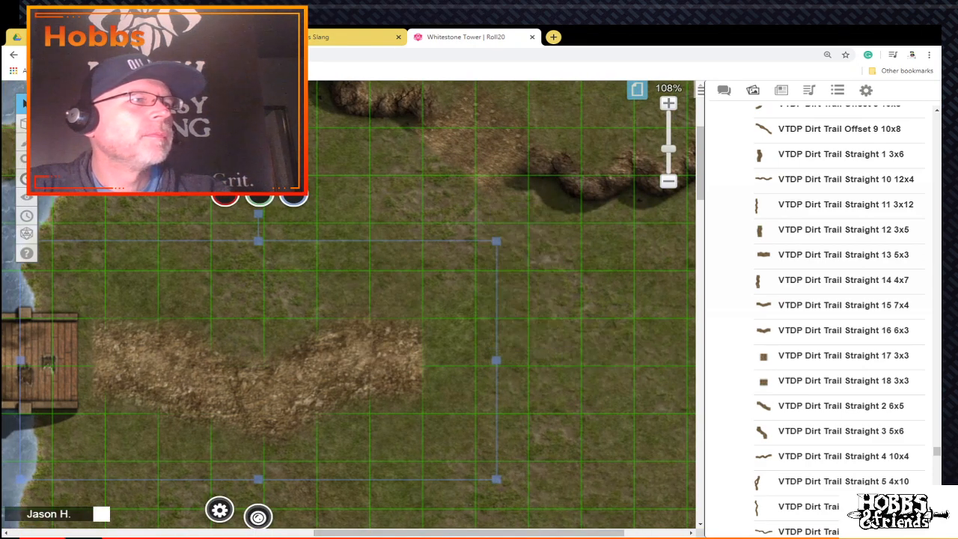
pyautogui.moveTo(486, 366); pyautogui.dragTo(560, 358)
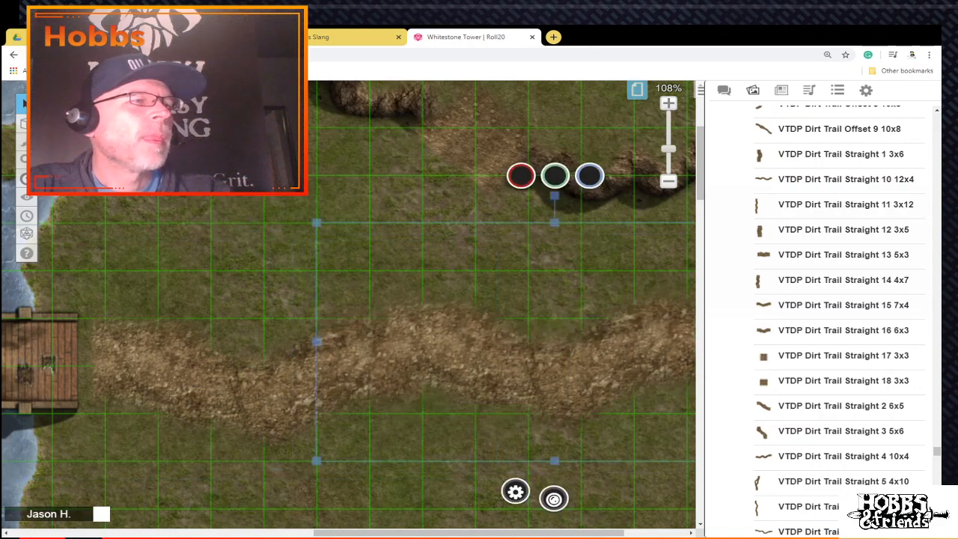
# Step: Rotate the eastern trail piece about 11 degrees clockwise, lengthen it to about ten grid squares, and align it with the first piece
pyautogui.moveTo(550, 533); pyautogui.dragTo(615, 533)
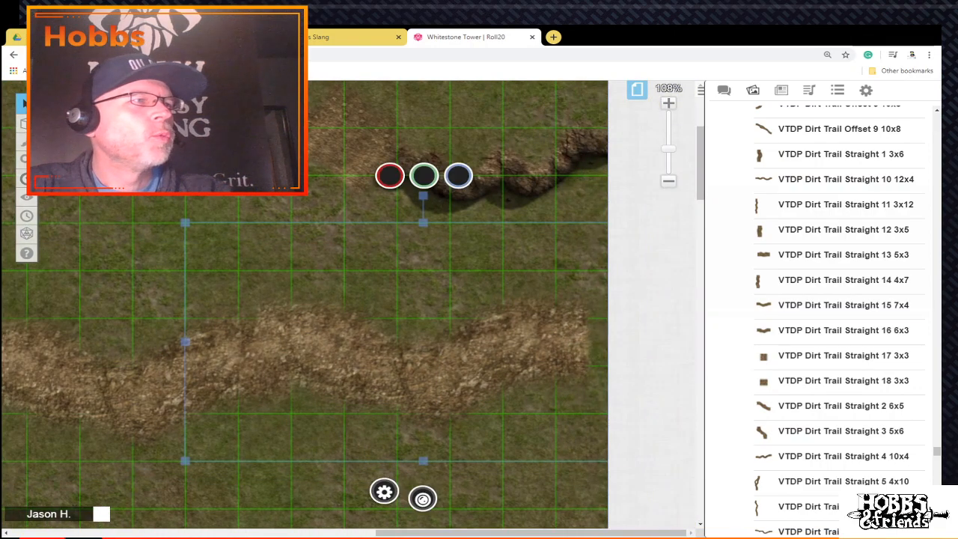
pyautogui.moveTo(422, 196); pyautogui.dragTo(451, 198)
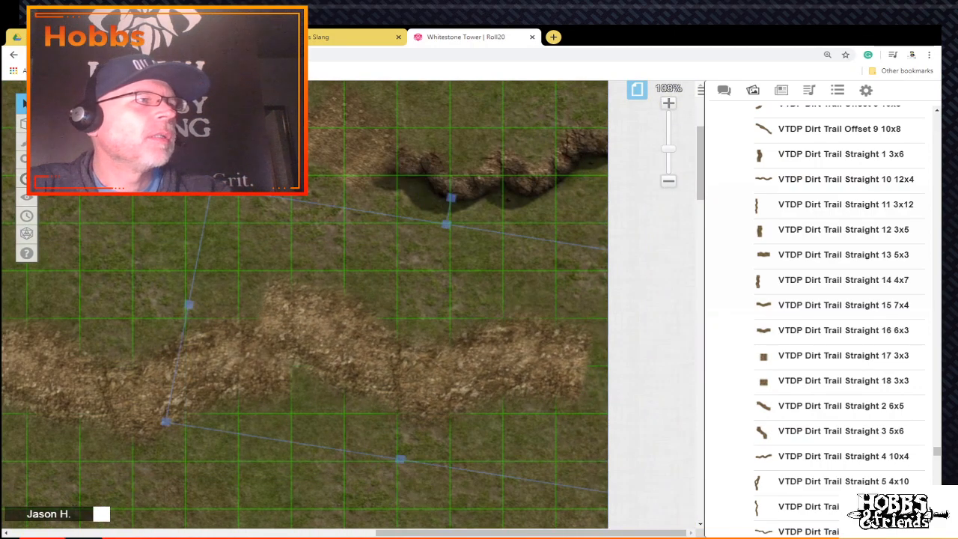
pyautogui.moveTo(449, 378); pyautogui.dragTo(463, 410)
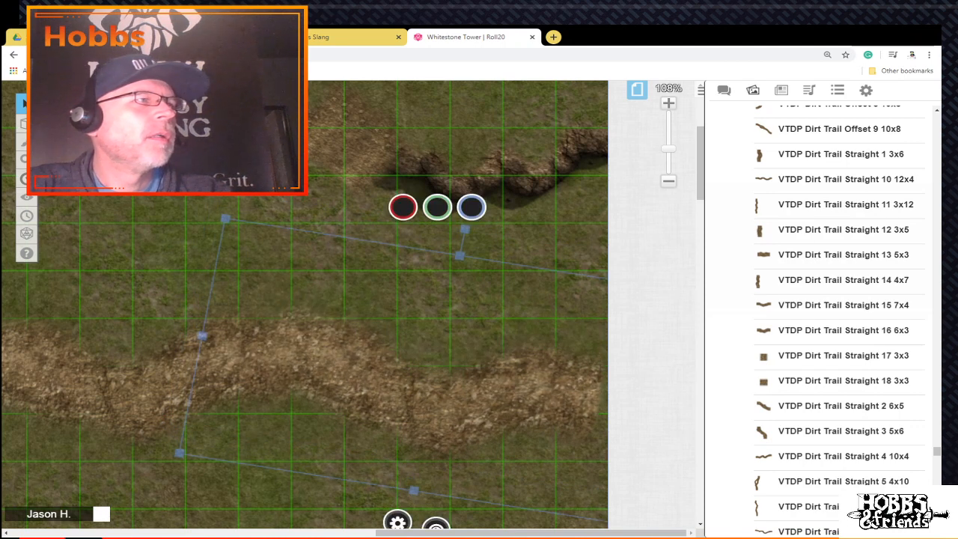
pyautogui.moveTo(202, 336); pyautogui.dragTo(160, 328)
pyautogui.moveTo(224, 363); pyautogui.dragTo(276, 374)
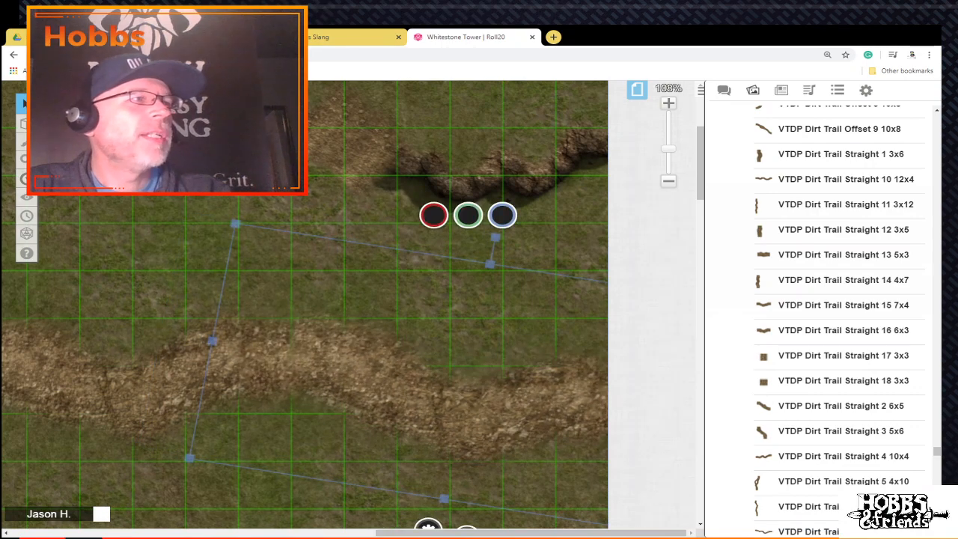
pyautogui.press('Escape')
# Step: Examine the whole dirt trail from the bridge to the map's east edge and the wooded area south of it
pyautogui.click(668, 181)
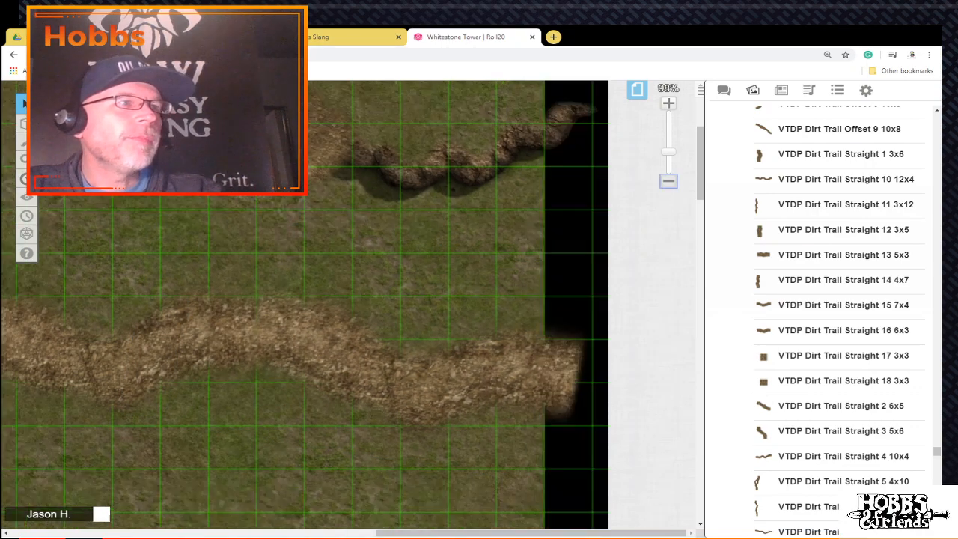
pyautogui.click(668, 181)
pyautogui.click(668, 181)
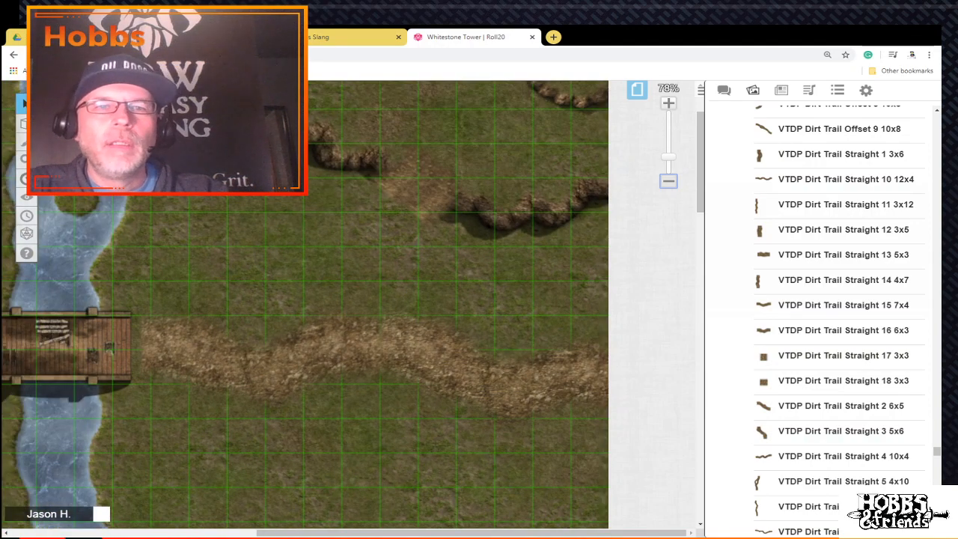
pyautogui.scroll(-6, 359, 314)
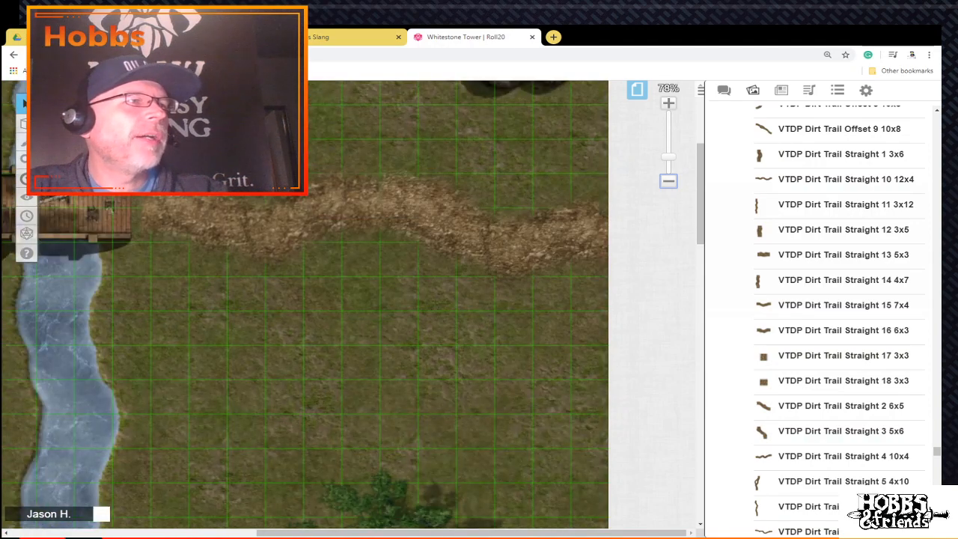
pyautogui.scroll(7, 359, 314)
pyautogui.scroll(-4, 359, 314)
pyautogui.scroll(-3, 305, 306)
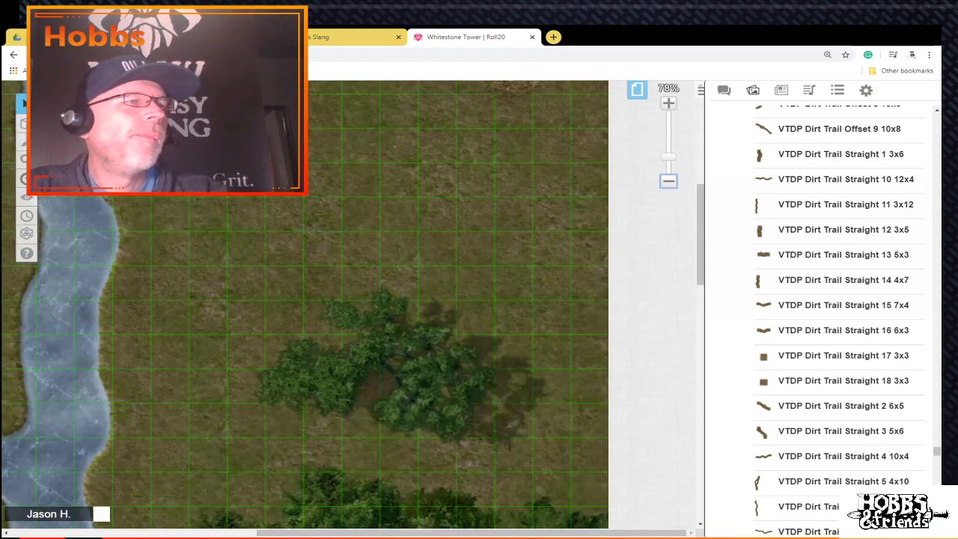
# Step: Find the VTDP Dirt Trail Offset 6 7x6 piece in the art library and place it on the grass west of the wooden bridge
pyautogui.scroll(2, 305, 307)
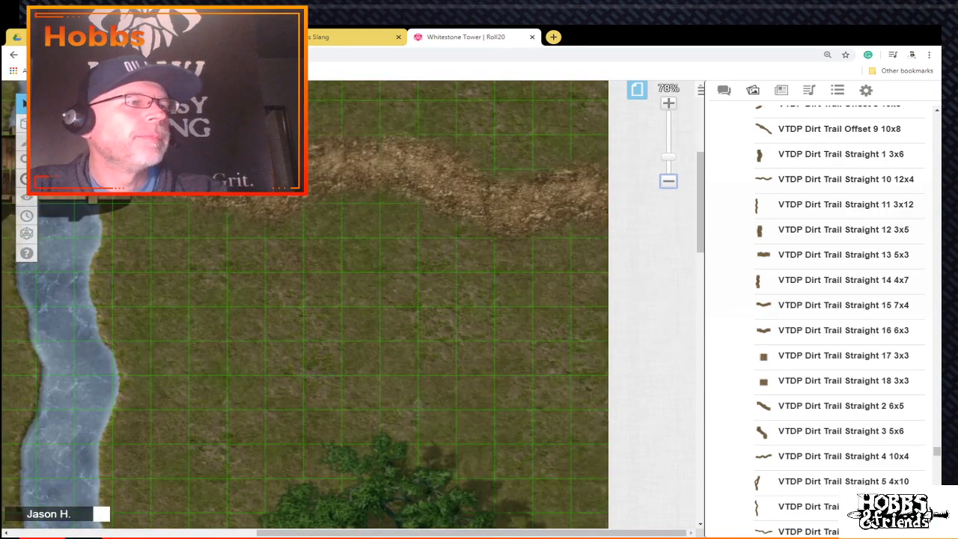
pyautogui.moveTo(472, 533); pyautogui.dragTo(226, 533)
pyautogui.scroll(-2, 823, 306)
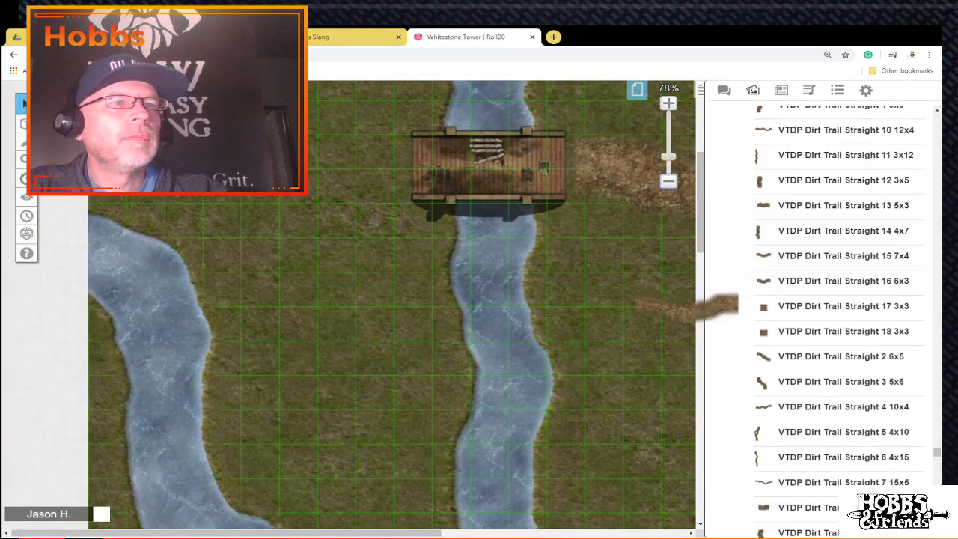
pyautogui.scroll(-4, 823, 300)
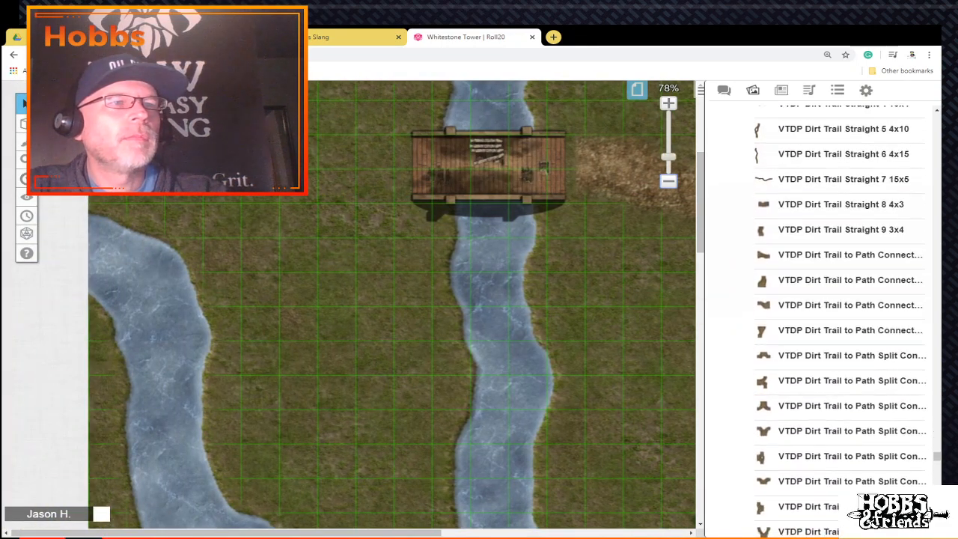
pyautogui.scroll(6, 823, 299)
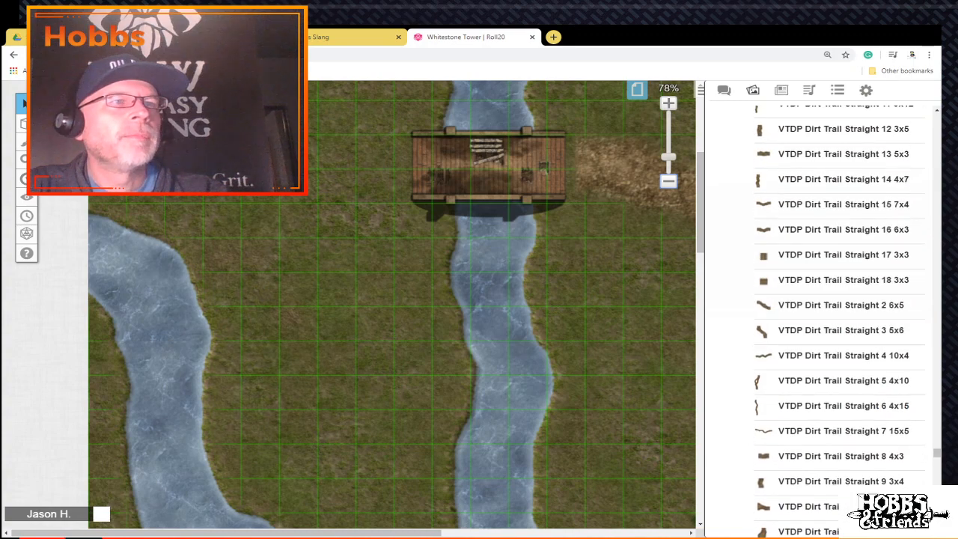
pyautogui.scroll(2, 824, 300)
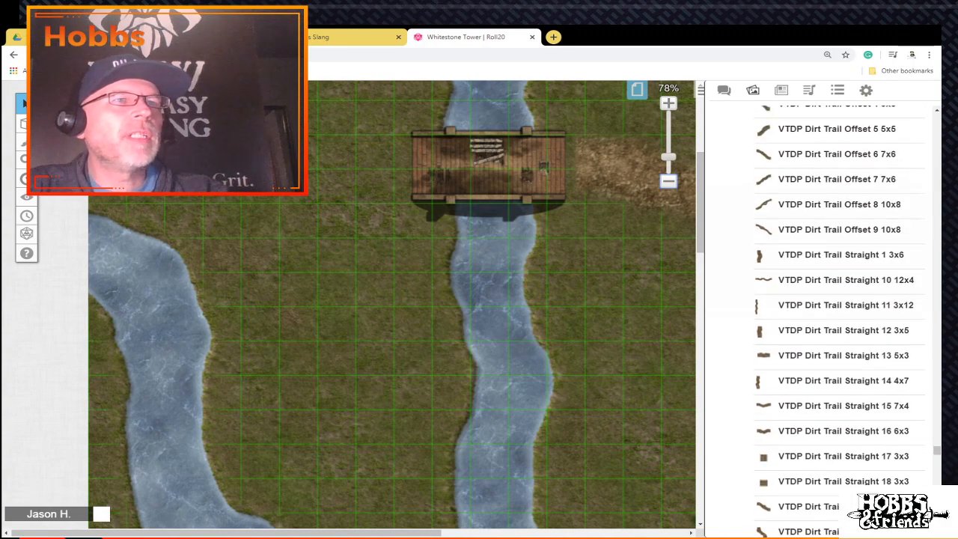
pyautogui.scroll(1, 823, 254)
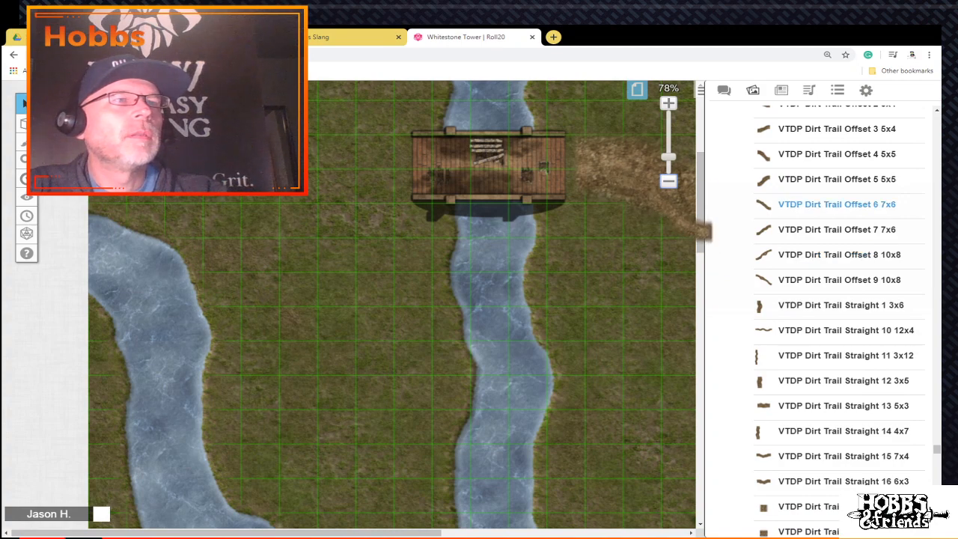
pyautogui.moveTo(836, 204); pyautogui.dragTo(337, 163)
pyautogui.scroll(3, 390, 299)
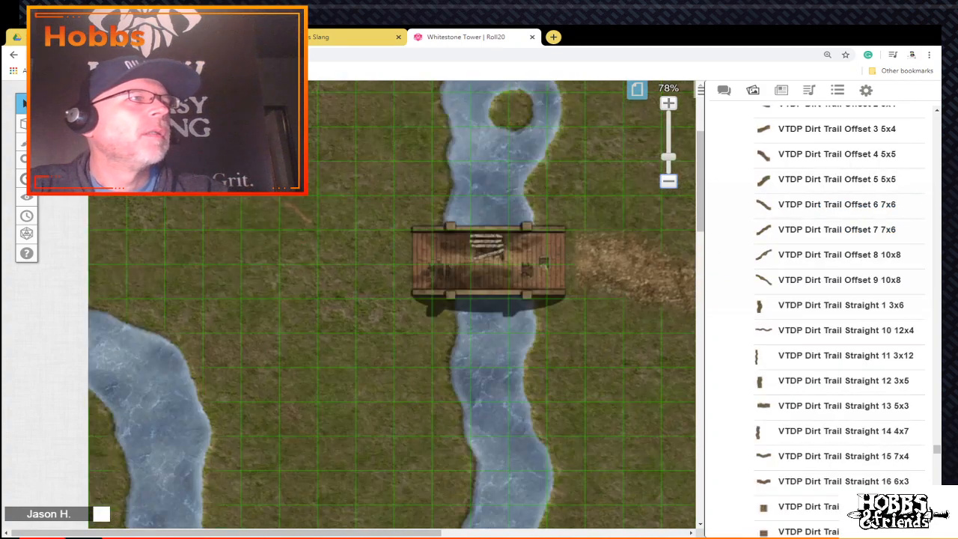
# Step: Enlarge the new trail piece to about eleven by eleven grid squares and move its lower end to the wooden bridge's west end
pyautogui.click(299, 213)
pyautogui.moveTo(279, 230); pyautogui.dragTo(202, 298)
pyautogui.moveTo(318, 195); pyautogui.dragTo(432, 92)
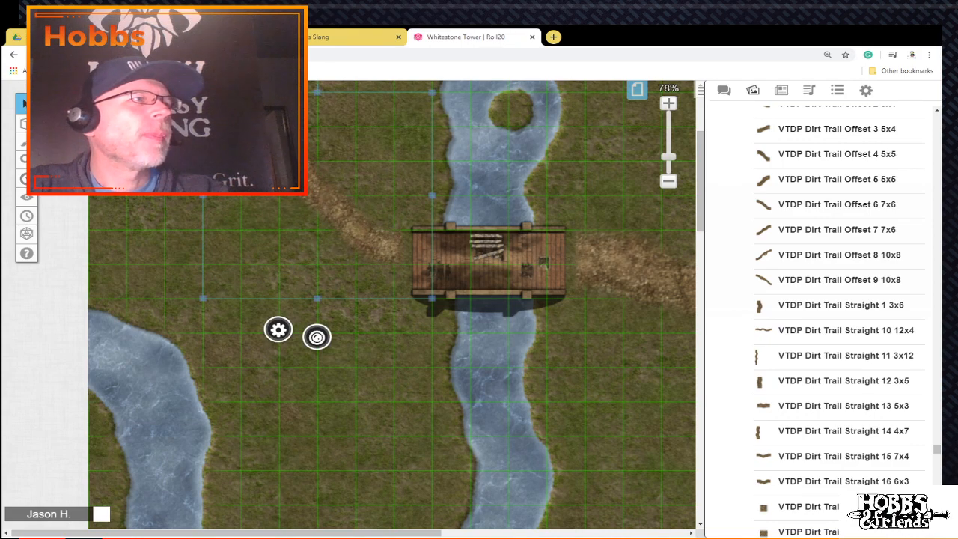
pyautogui.moveTo(352, 213)
pyautogui.mouseDown()
pyautogui.moveTo(351, 246)
pyautogui.moveTo(351, 216)
pyautogui.mouseUp()
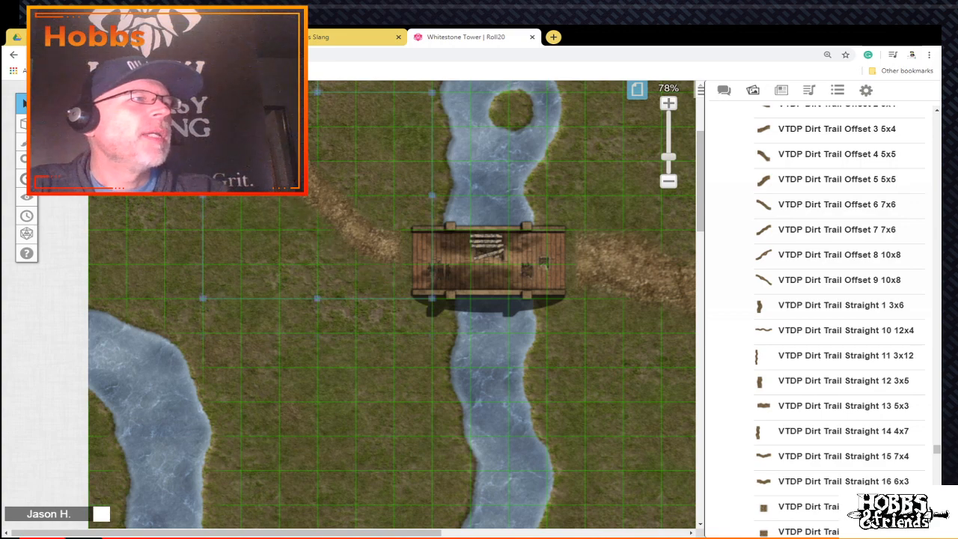
pyautogui.moveTo(203, 298); pyautogui.dragTo(88, 401)
pyautogui.scroll(2, 89, 401)
pyautogui.moveTo(432, 187); pyautogui.dragTo(509, 117)
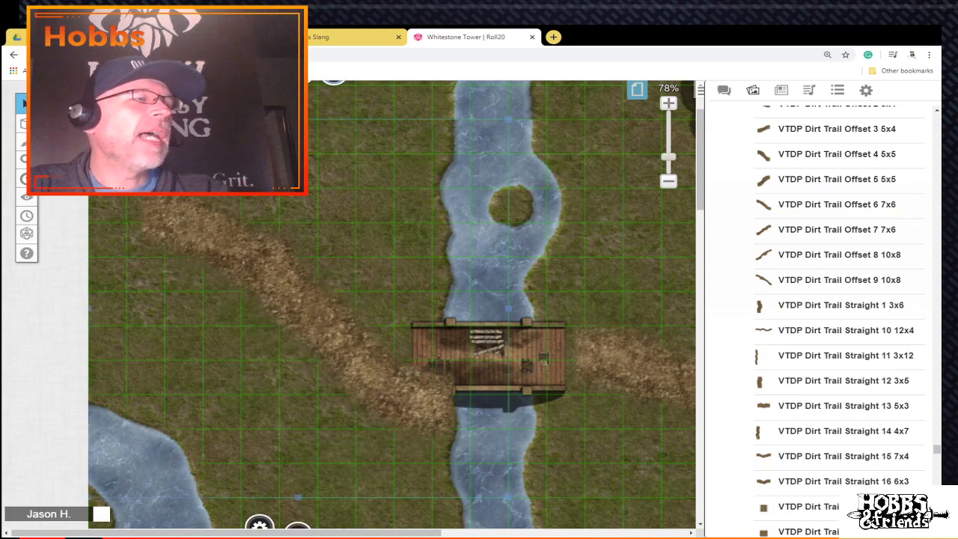
pyautogui.moveTo(314, 314); pyautogui.dragTo(273, 269)
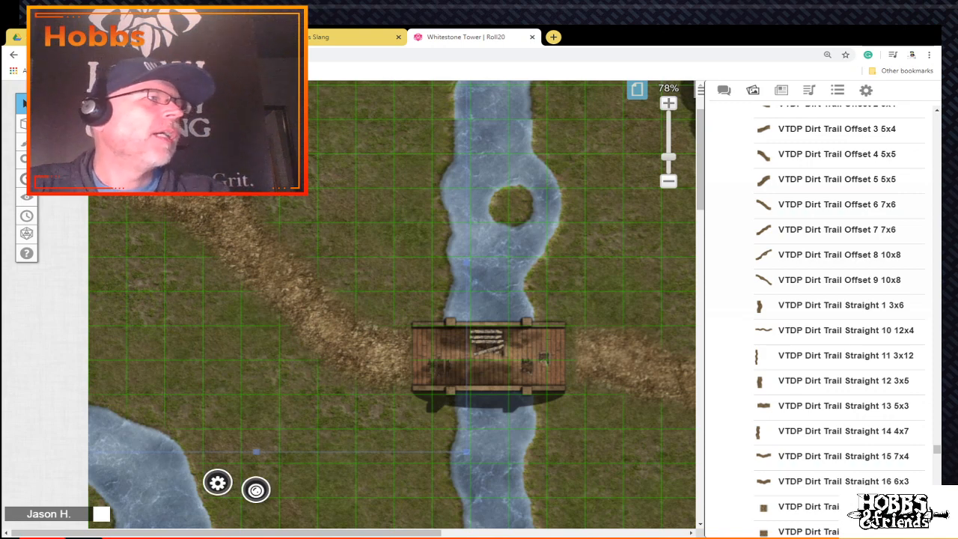
# Step: Widen the western trail piece to about twelve grid squares and realign it with the west end of the wooden bridge
pyautogui.moveTo(272, 269); pyautogui.dragTo(353, 280)
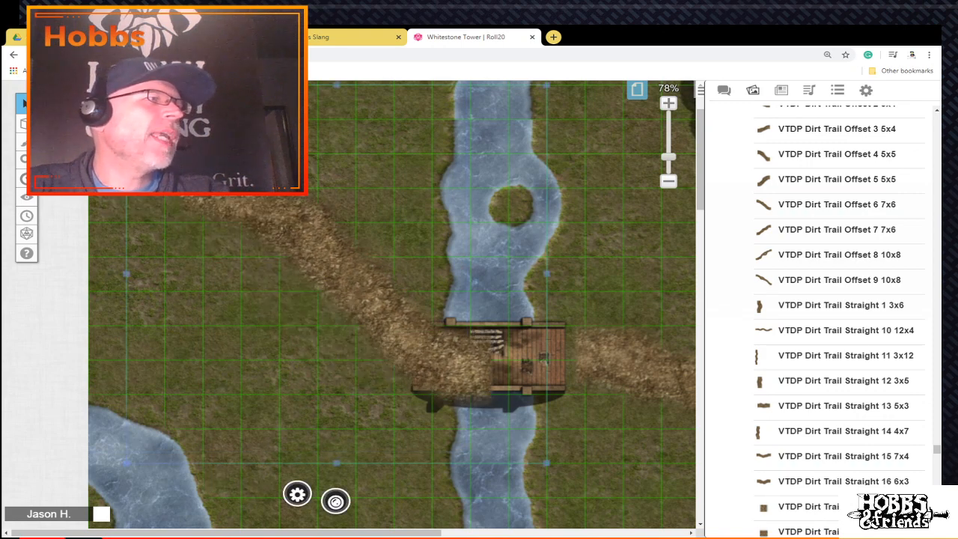
pyautogui.press('Escape')
pyautogui.click(344, 276)
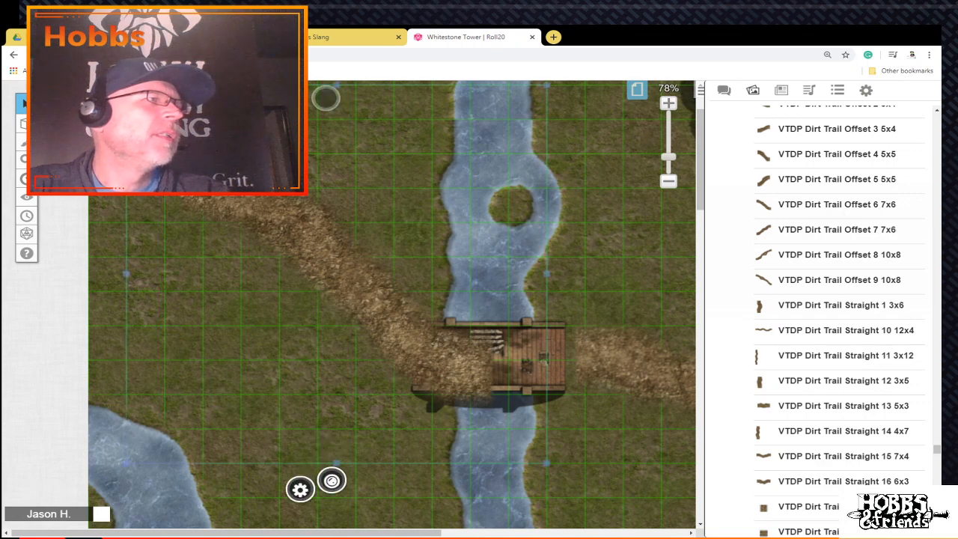
pyautogui.moveTo(126, 274); pyautogui.dragTo(93, 274)
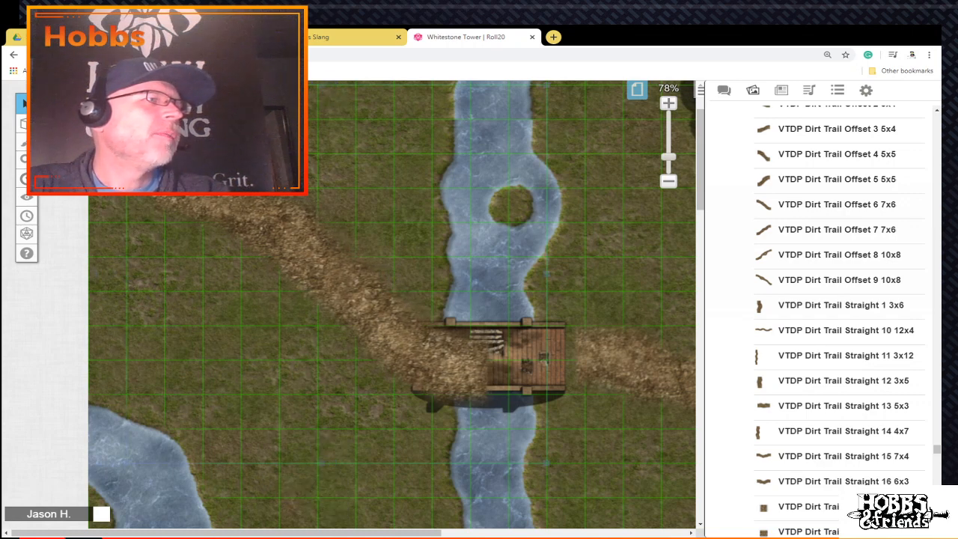
pyautogui.moveTo(344, 292); pyautogui.dragTo(272, 280)
pyautogui.press('Escape')
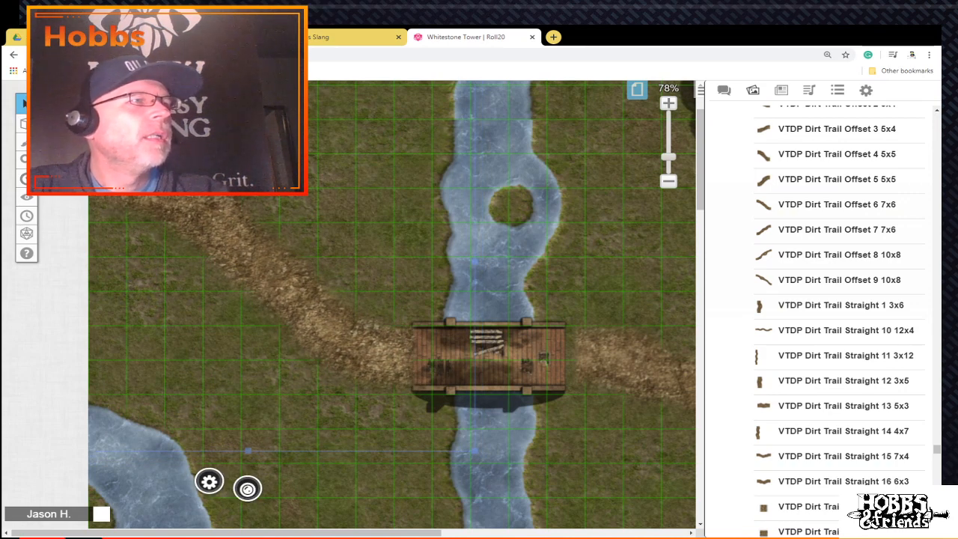
# Step: Stretch the trail piece east of the wooden bridge slightly westward so that it meets the bridge
pyautogui.click(635, 364)
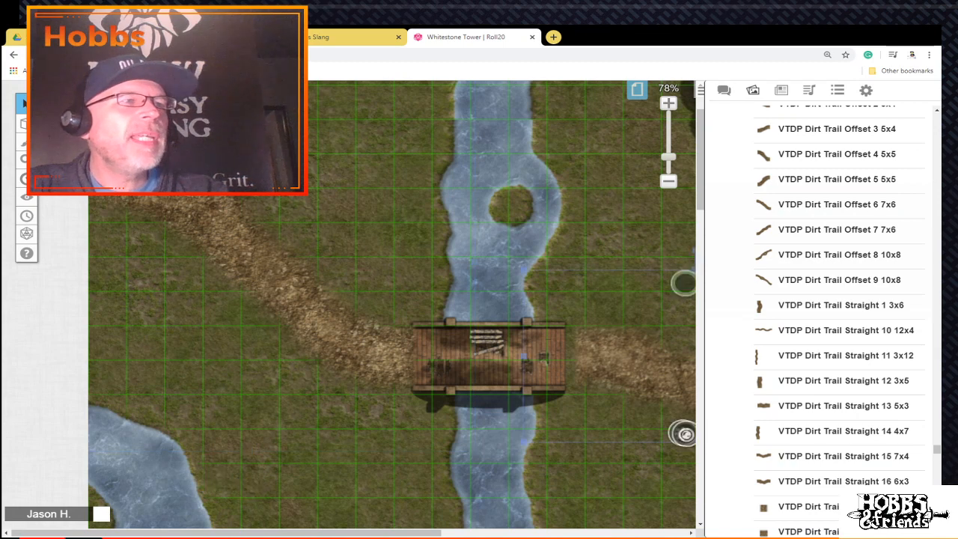
pyautogui.moveTo(524, 357); pyautogui.dragTo(512, 356)
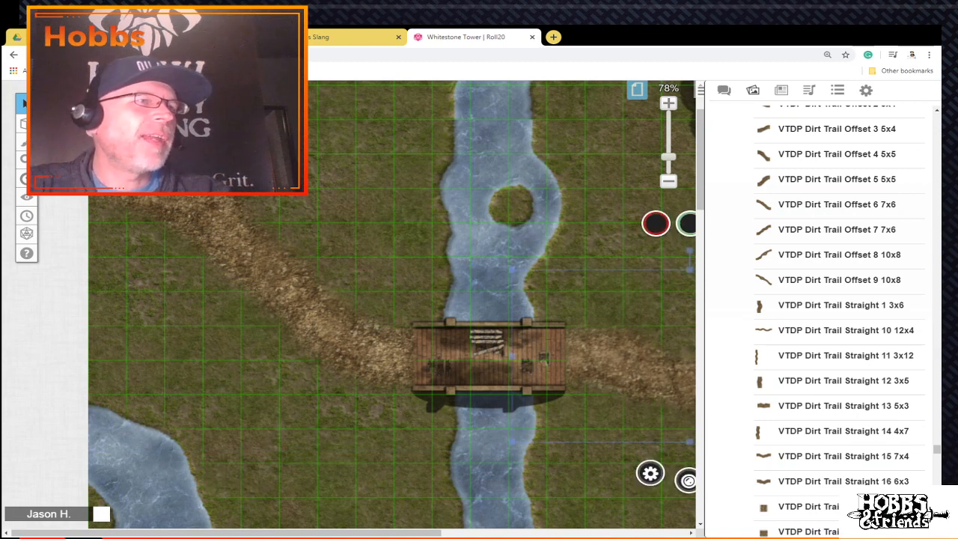
# Step: Examine the whole map, from the new dirt trail at the wooden bridge down to the stone bridges and streams in the south
pyautogui.moveTo(669, 156); pyautogui.dragTo(669, 167)
pyautogui.scroll(-5, 314, 305)
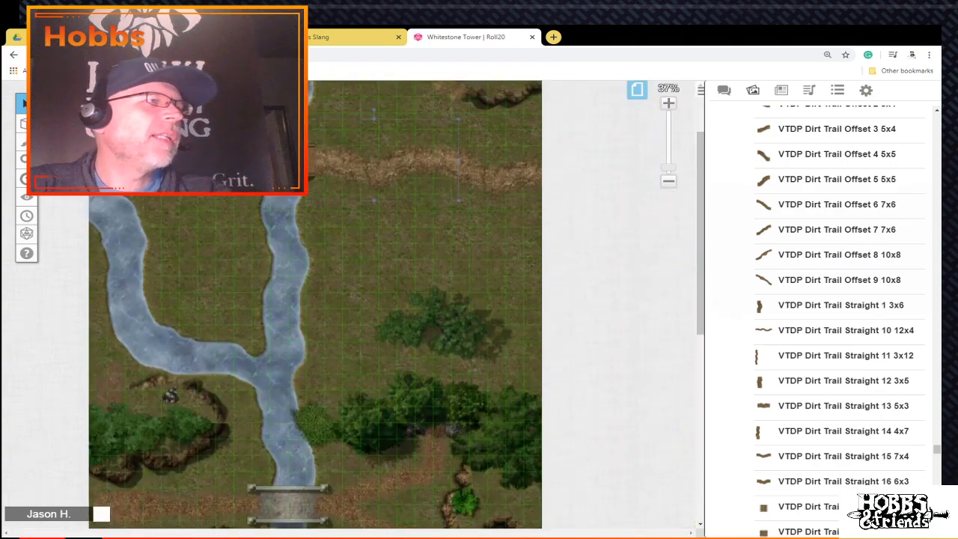
pyautogui.scroll(-3, 171, 449)
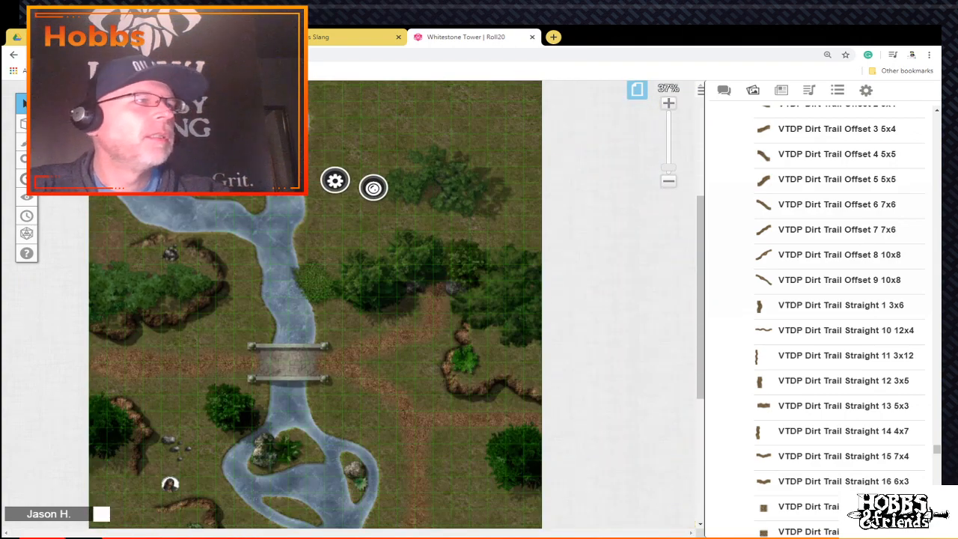
pyautogui.scroll(5, 171, 449)
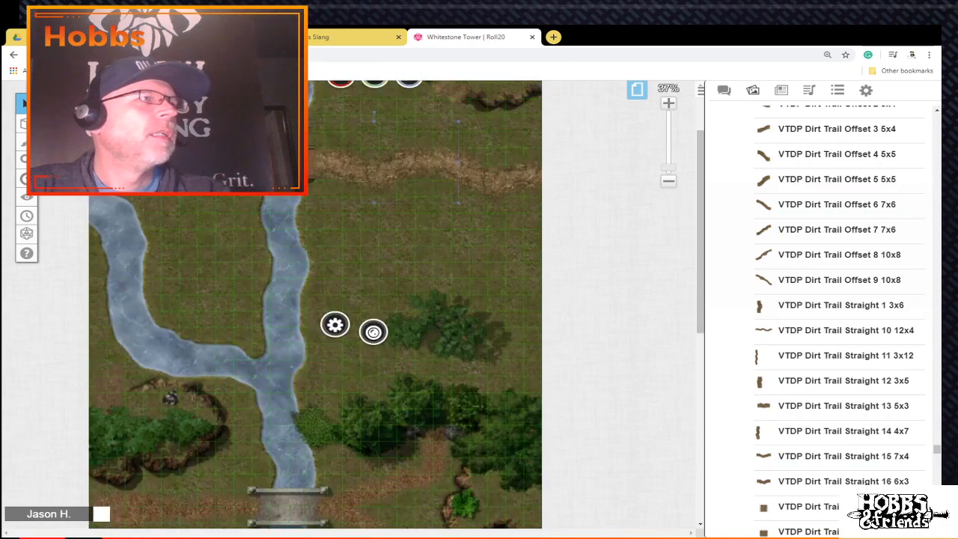
pyautogui.scroll(-6, 170, 442)
pyautogui.scroll(7, 314, 305)
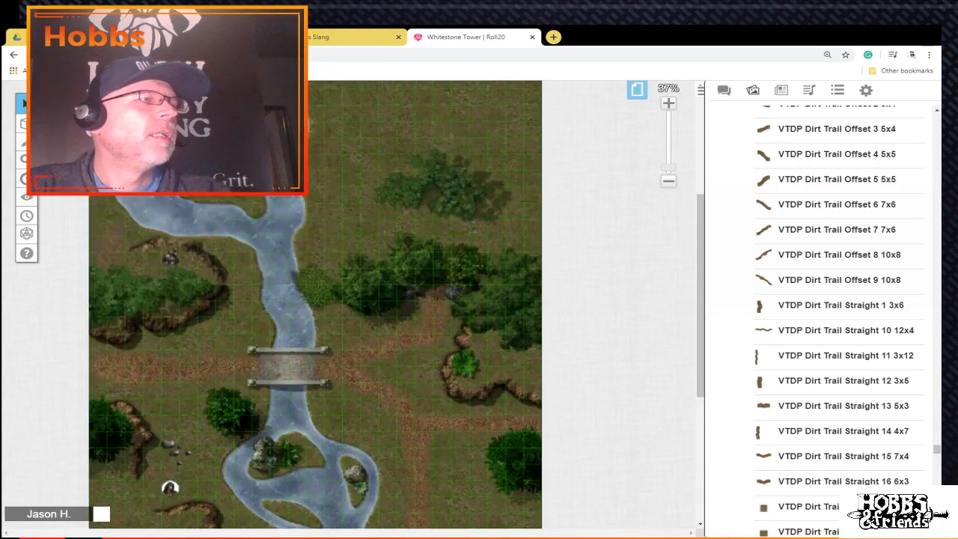
pyautogui.scroll(-6, 314, 306)
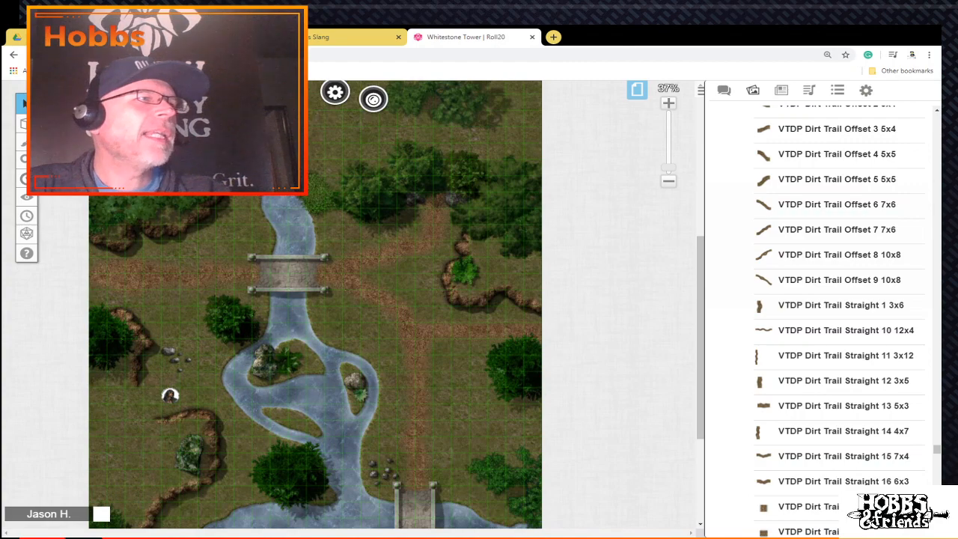
pyautogui.scroll(8, 314, 306)
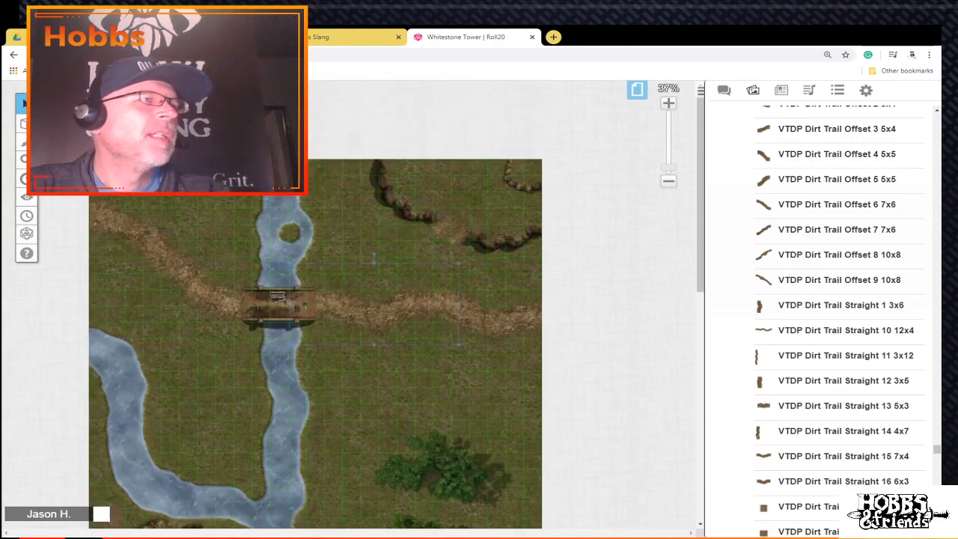
pyautogui.scroll(-8, 314, 305)
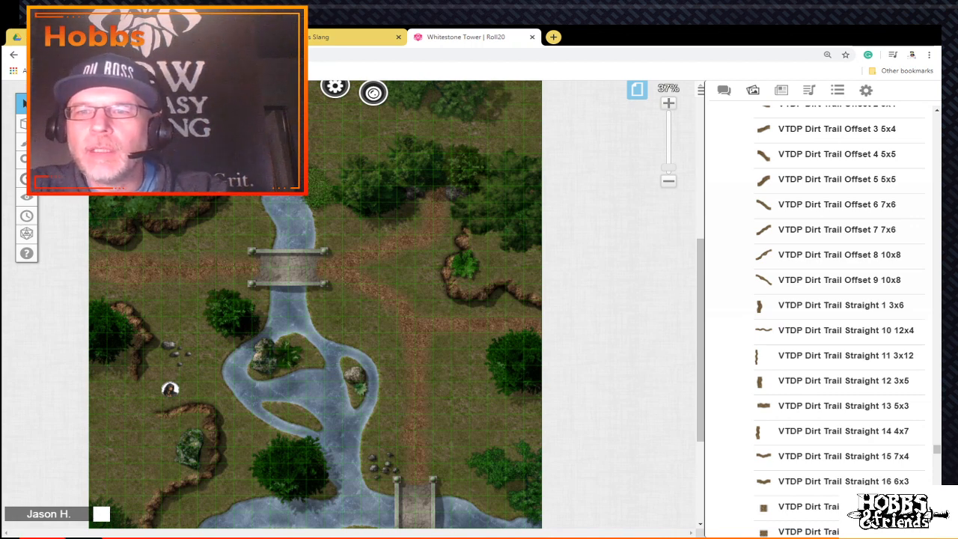
pyautogui.scroll(5, 315, 305)
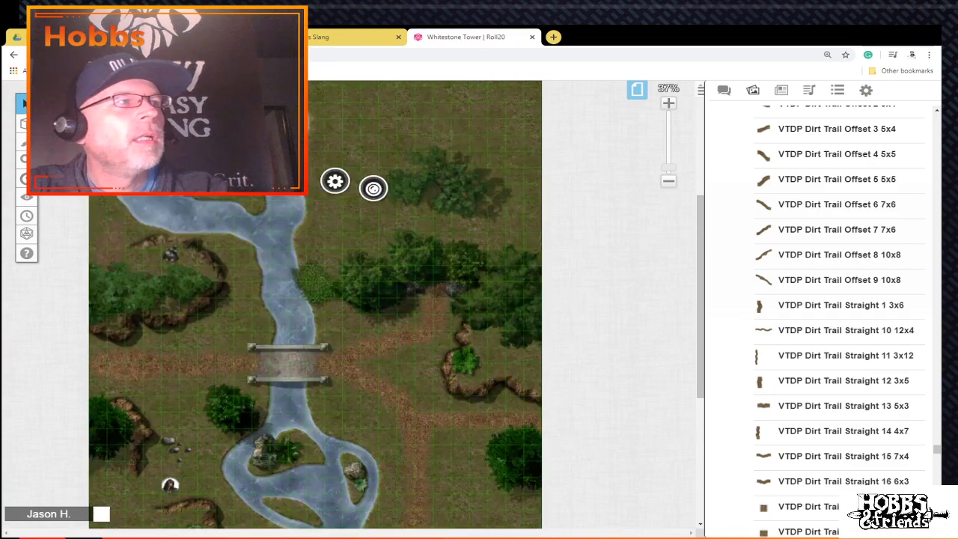
# Step: Inspect up close how the dirt trail pieces join both ends of the wooden bridge
pyautogui.click(668, 104)
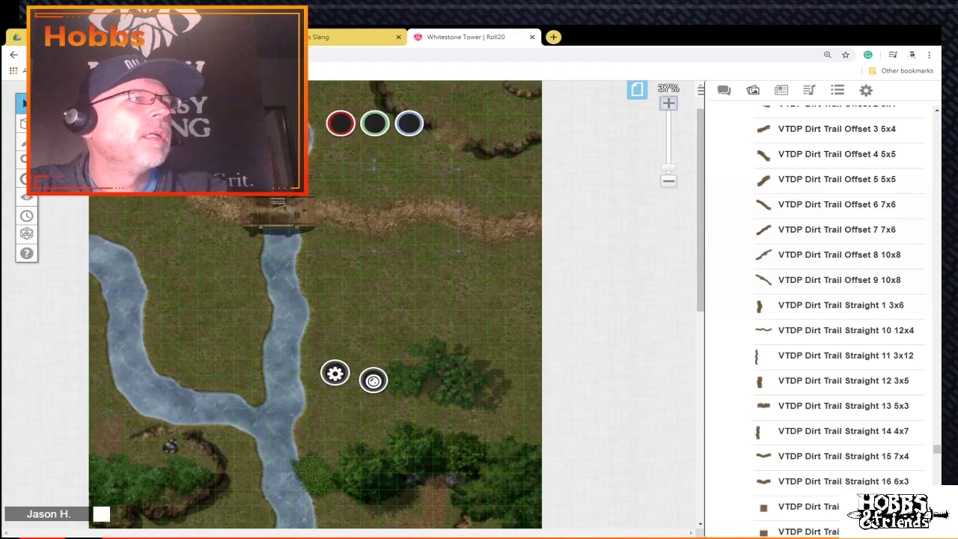
pyautogui.click(668, 103)
pyautogui.click(668, 104)
pyautogui.click(668, 104)
pyautogui.click(669, 104)
pyautogui.click(668, 104)
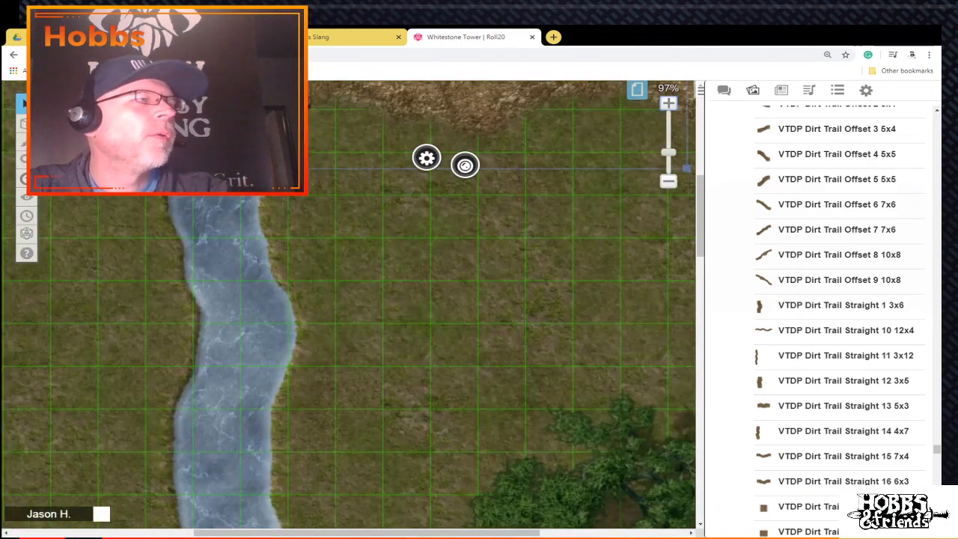
pyautogui.scroll(3, 353, 304)
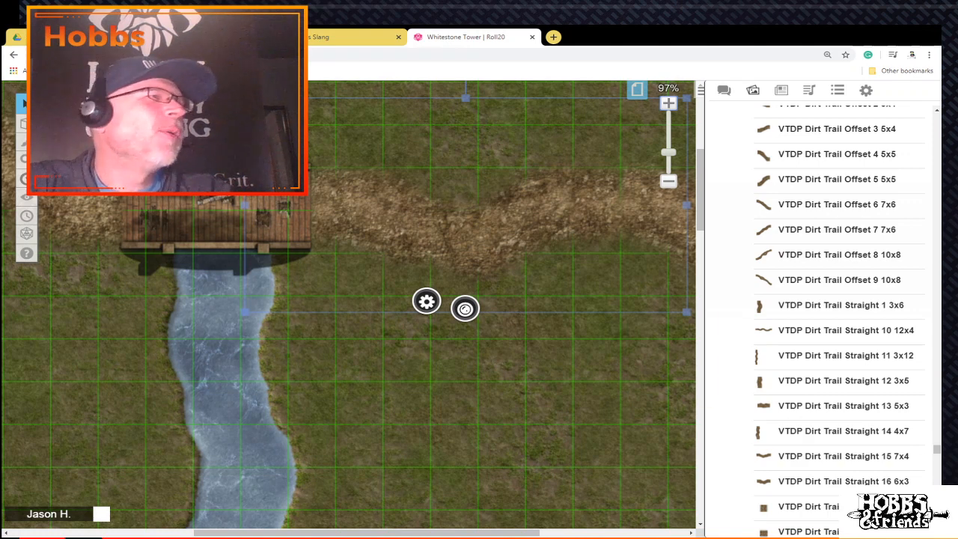
pyautogui.moveTo(366, 533); pyautogui.dragTo(286, 532)
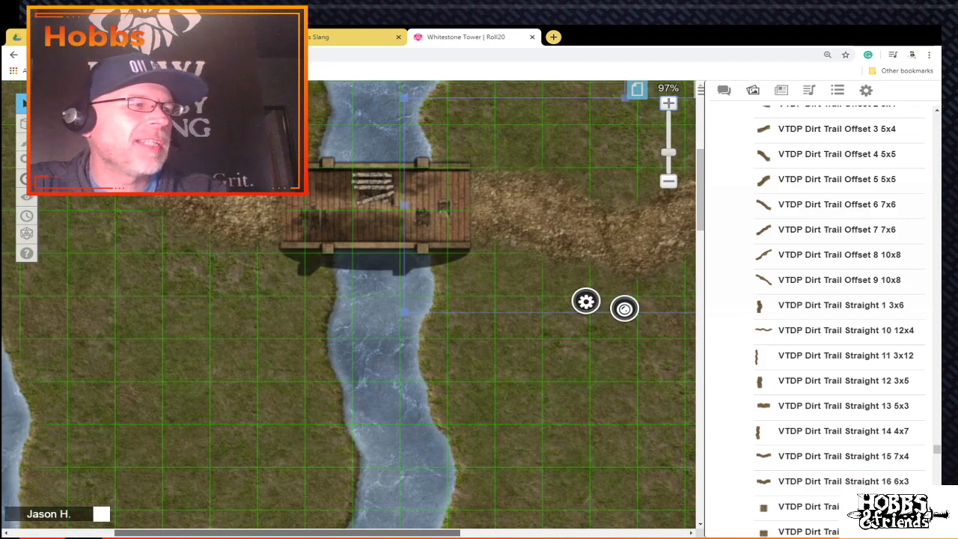
pyautogui.scroll(3, 348, 299)
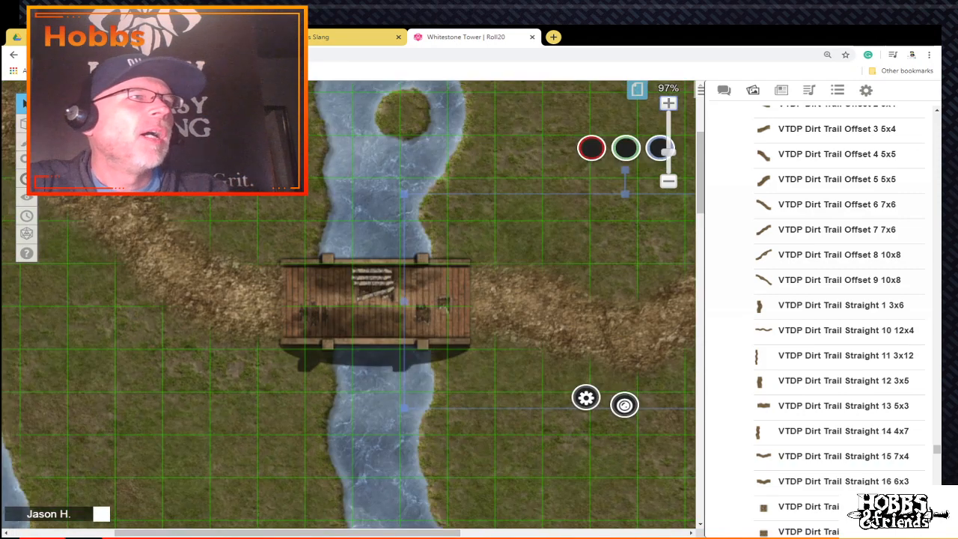
# Step: Assign the terrain pieces around the trail east of the wooden bridge to the map layer
pyautogui.moveTo(669, 152); pyautogui.dragTo(668, 176)
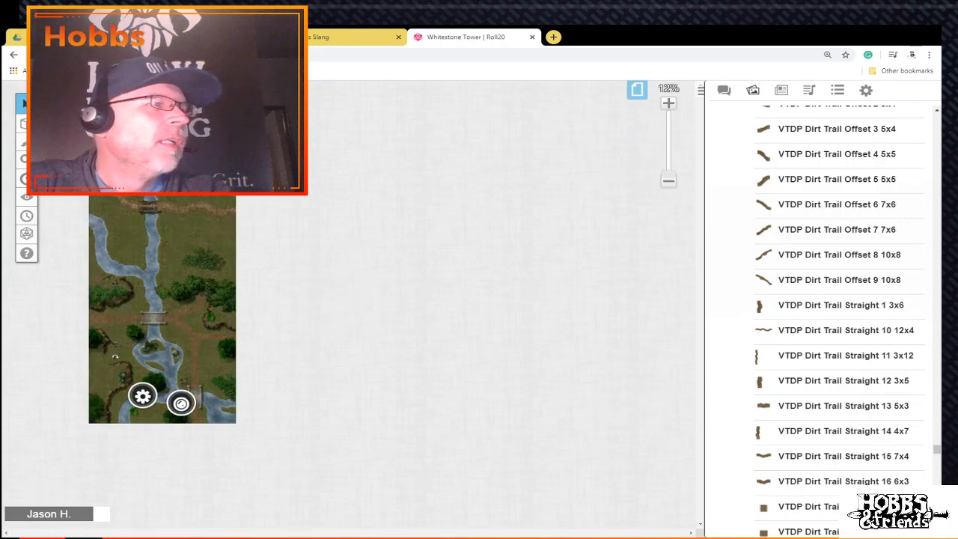
pyautogui.click(668, 103)
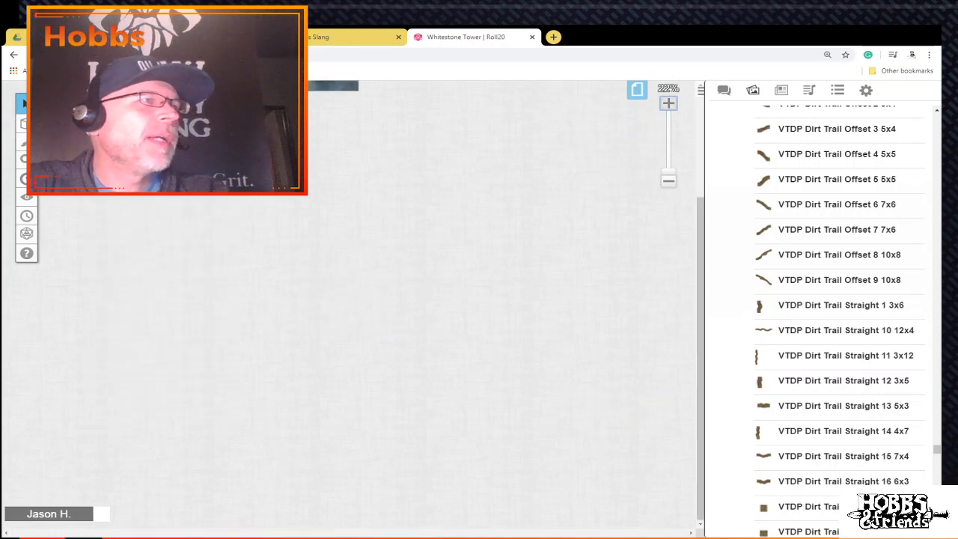
pyautogui.click(668, 102)
pyautogui.scroll(7, 348, 305)
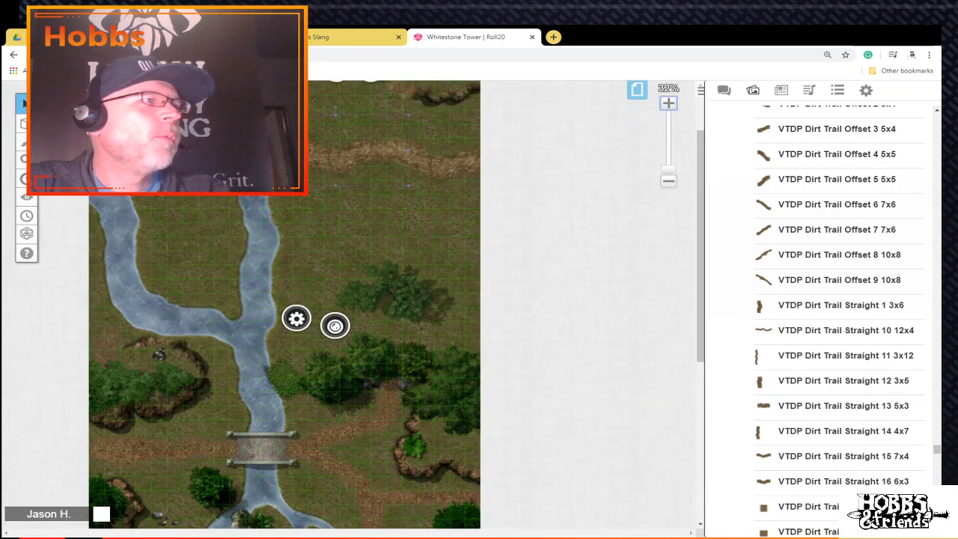
pyautogui.scroll(3, 348, 304)
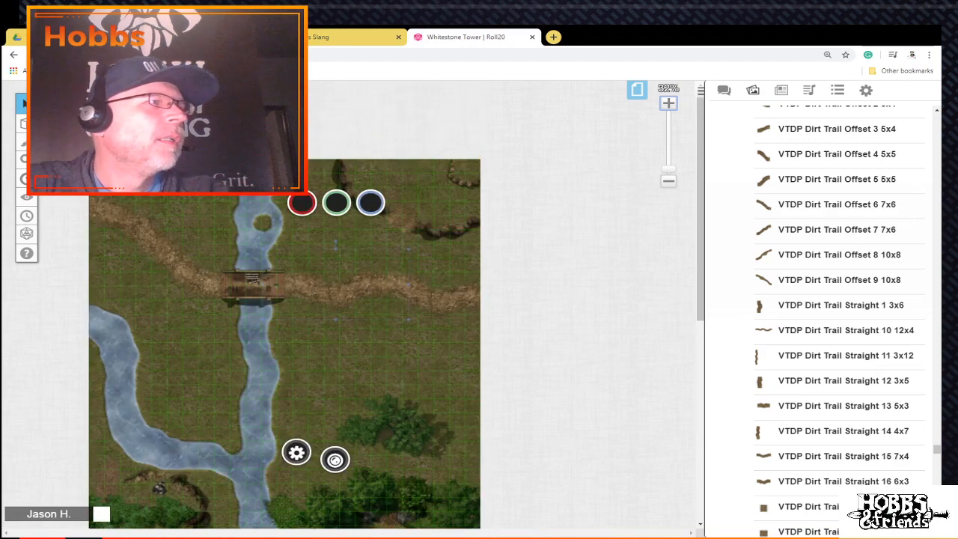
pyautogui.moveTo(203, 376); pyautogui.dragTo(476, 181)
pyautogui.rightClick(387, 195)
pyautogui.moveTo(420, 262)
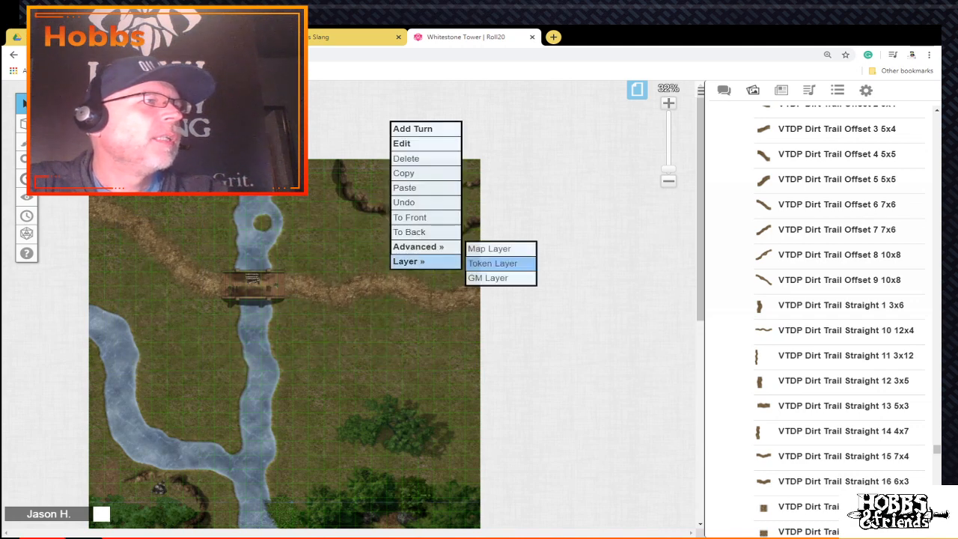
pyautogui.click(490, 249)
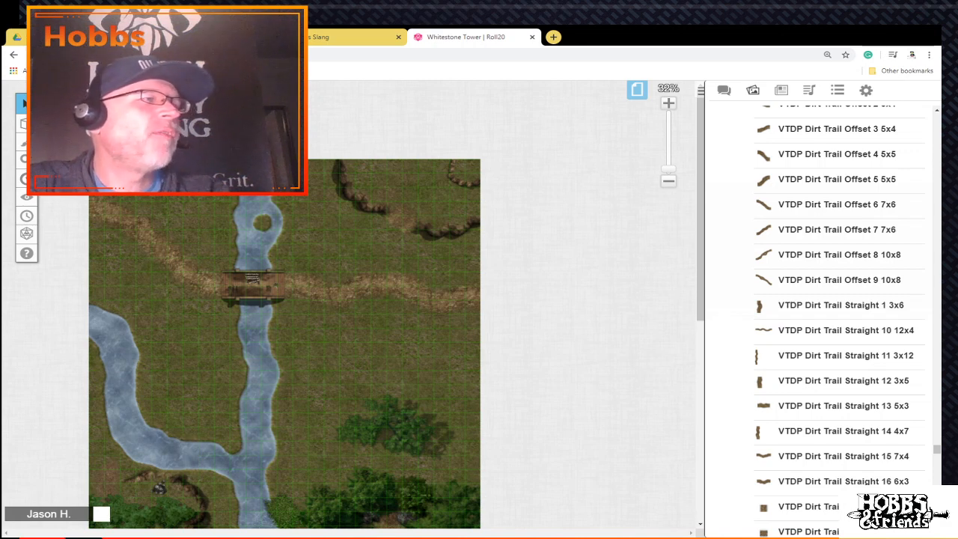
# Step: Assign the dirt trail piece west of the wooden bridge to the map layer
pyautogui.moveTo(92, 161); pyautogui.dragTo(477, 352)
pyautogui.rightClick(122, 211)
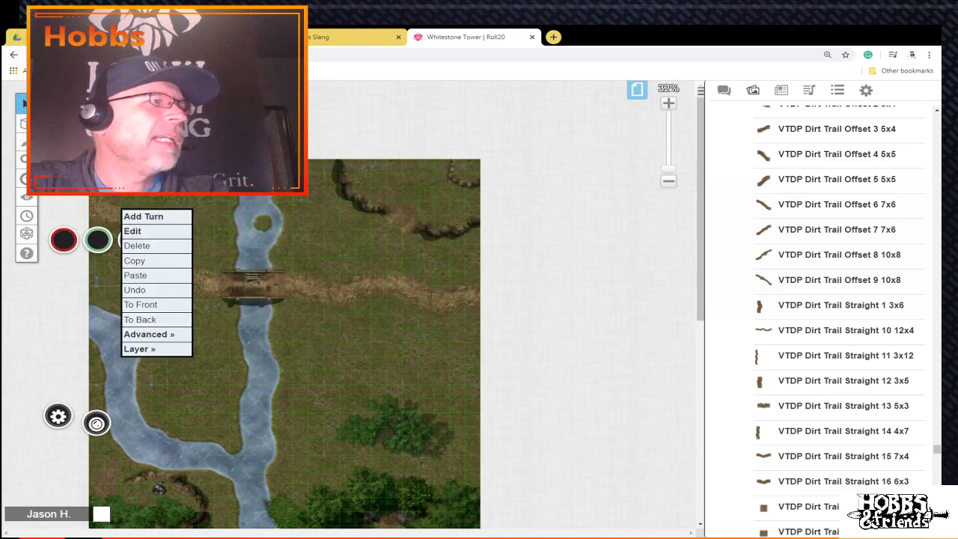
pyautogui.moveTo(146, 349)
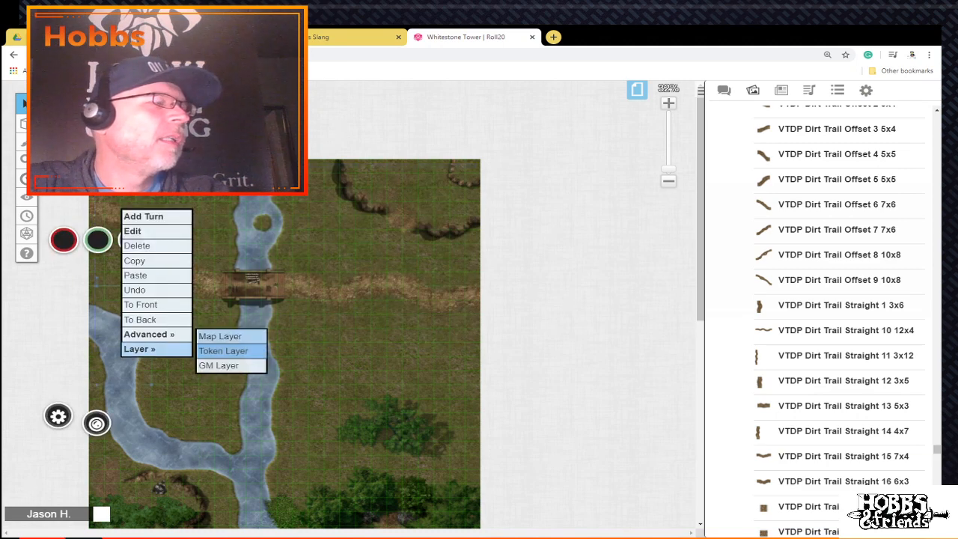
pyautogui.click(220, 336)
# Step: Assign the western stream piece below the trail to the map layer
pyautogui.click(131, 428)
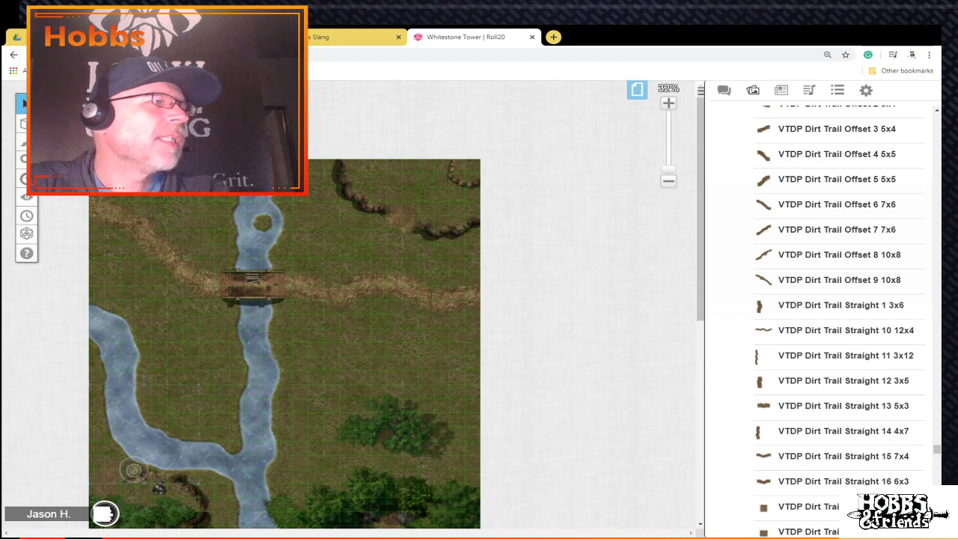
pyautogui.rightClick(131, 428)
pyautogui.moveTo(153, 420)
pyautogui.click(230, 407)
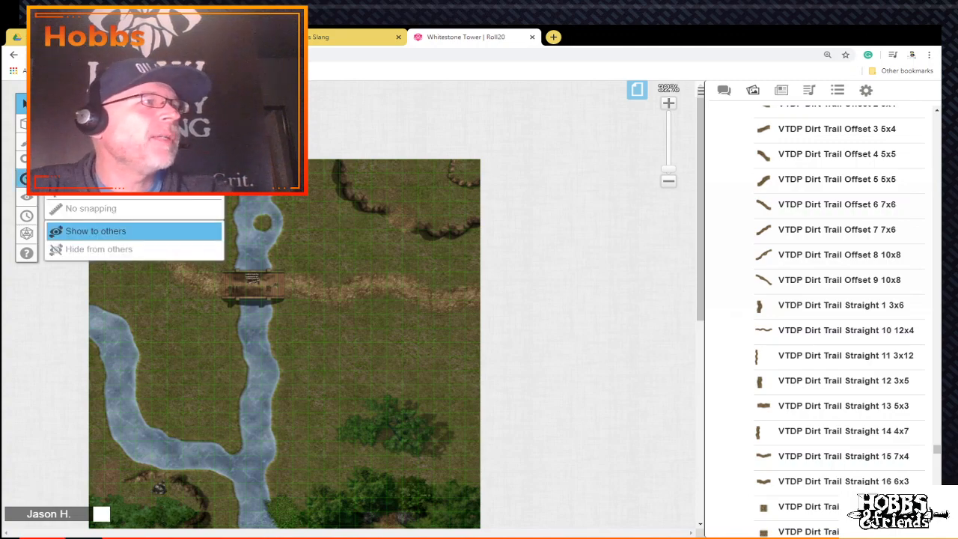
# Step: Measure the map's length from its north edge to its south edge with the ruler shown to others, and review the terrain along it
pyautogui.click(98, 229)
pyautogui.moveTo(331, 166); pyautogui.dragTo(331, 201)
pyautogui.scroll(-2, 377, 505)
pyautogui.scroll(-3, 363, 485)
pyautogui.scroll(-3, 347, 478)
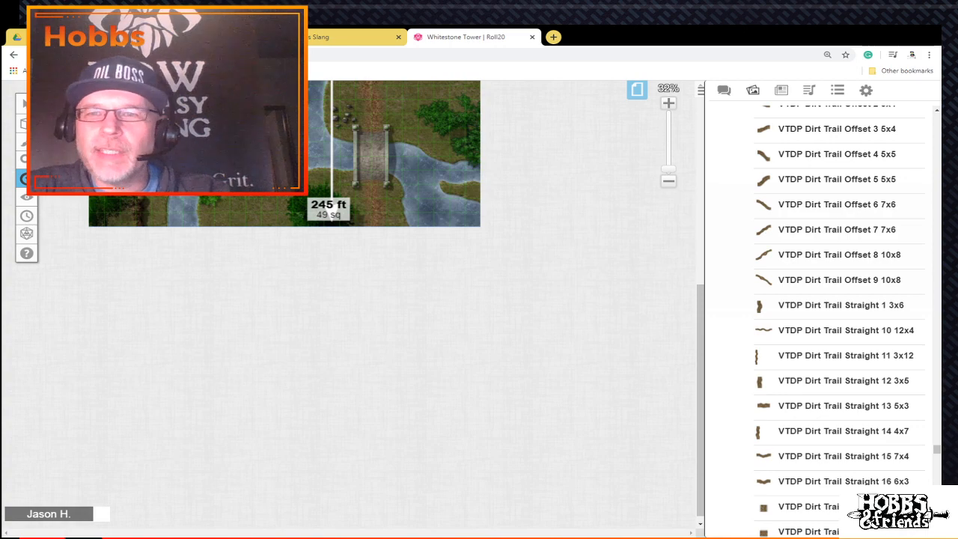
pyautogui.moveTo(331, 220); pyautogui.dragTo(332, 220)
pyautogui.scroll(15, 331, 220)
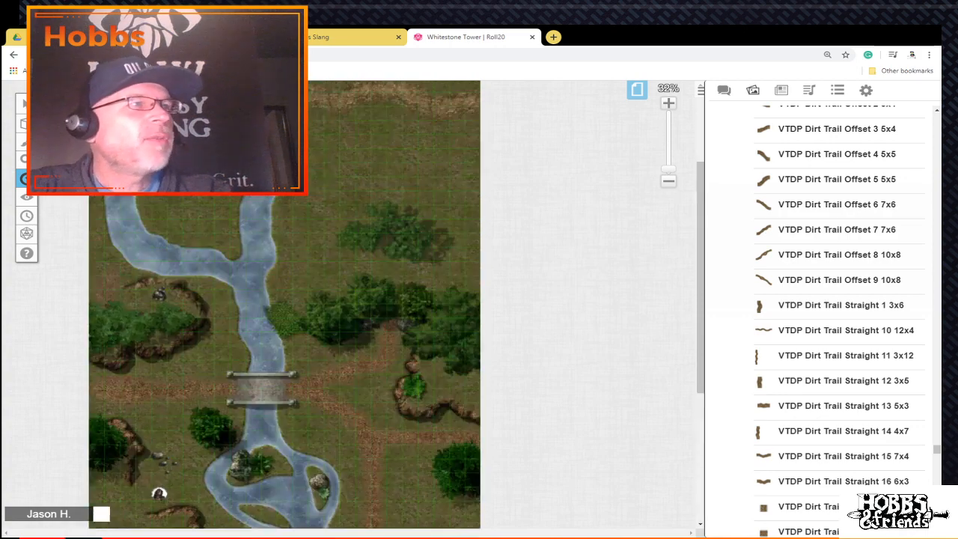
pyautogui.scroll(-1, 331, 220)
pyautogui.scroll(-1, 285, 345)
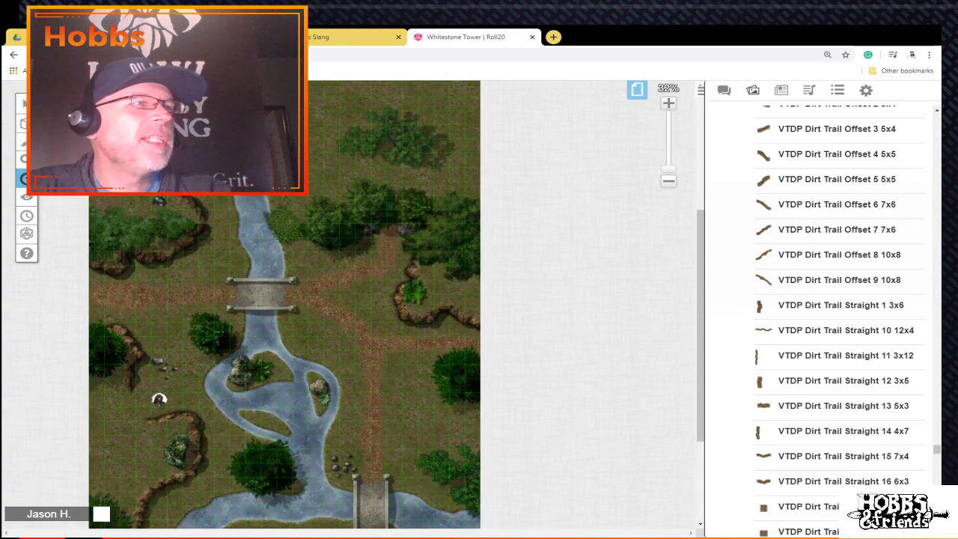
pyautogui.scroll(2, 285, 344)
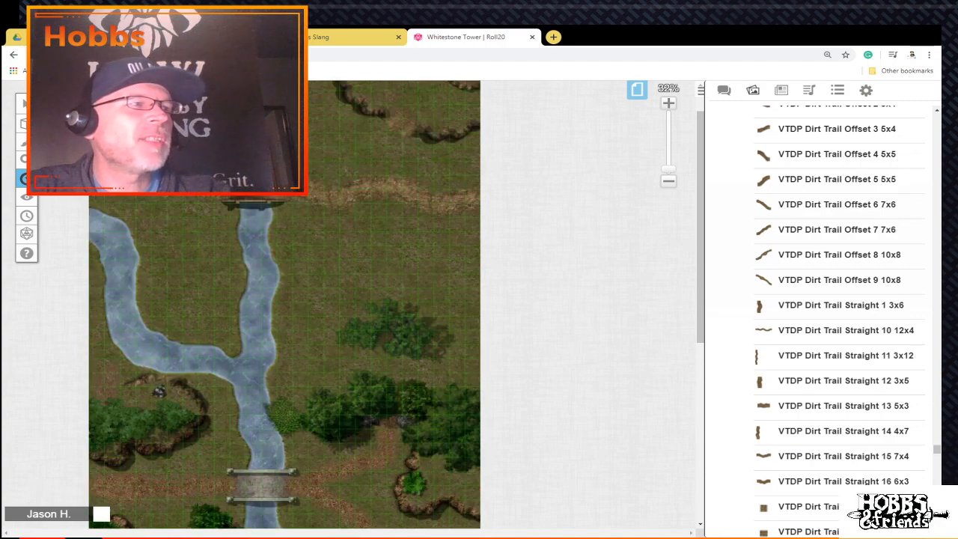
pyautogui.scroll(1, 285, 344)
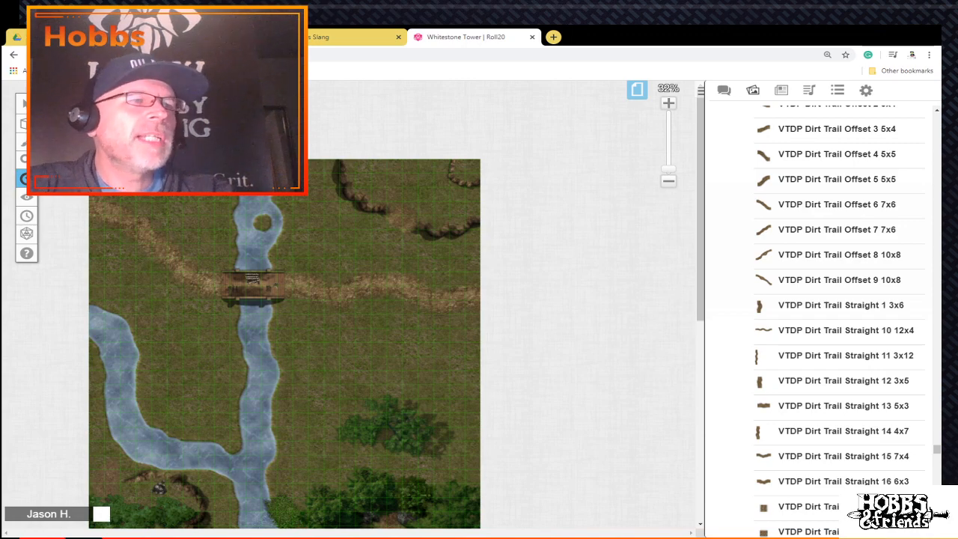
# Step: Look past the dirt path and road tiles in the art library and expand the Vile Tiles: Past Tents set
pyautogui.scroll(-8, 839, 256)
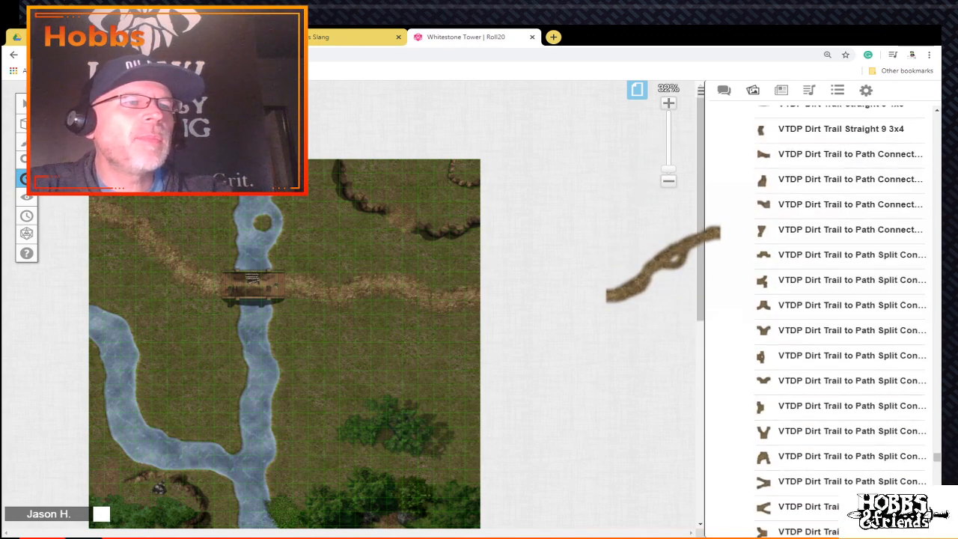
pyautogui.scroll(-20, 838, 279)
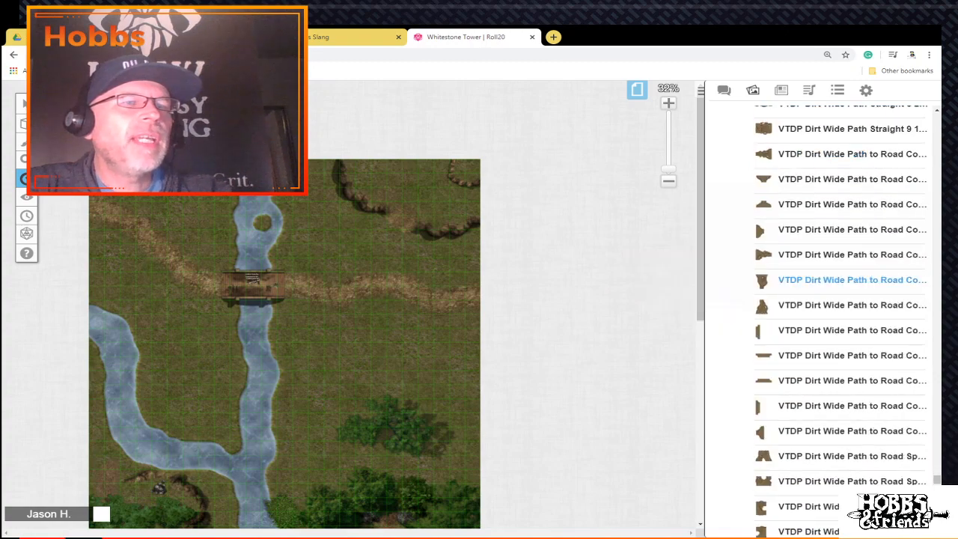
pyautogui.scroll(-20, 838, 279)
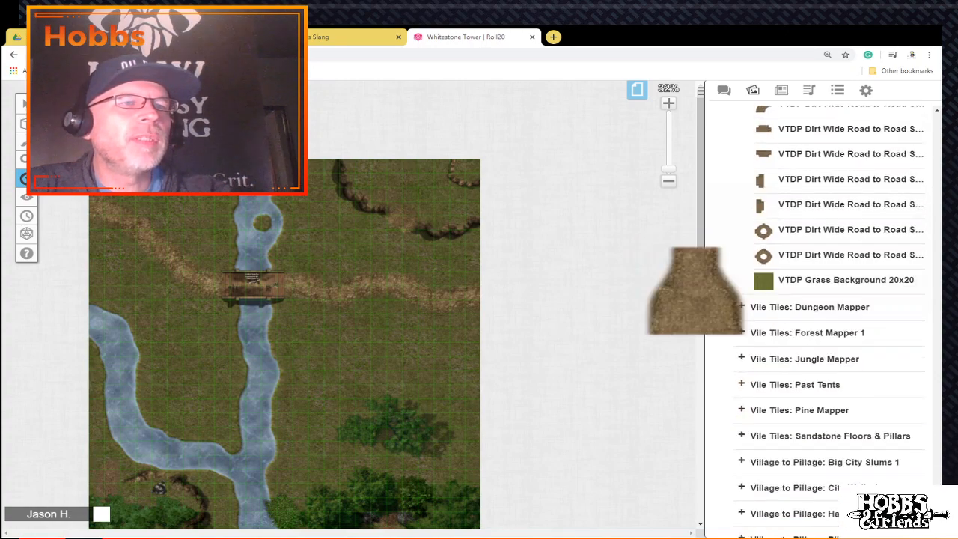
pyautogui.scroll(-4, 823, 287)
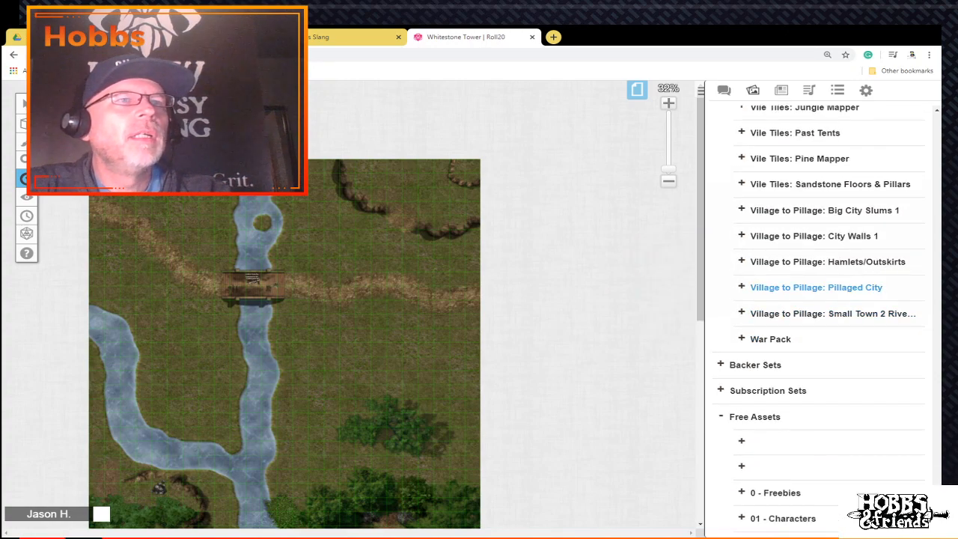
pyautogui.scroll(3, 823, 262)
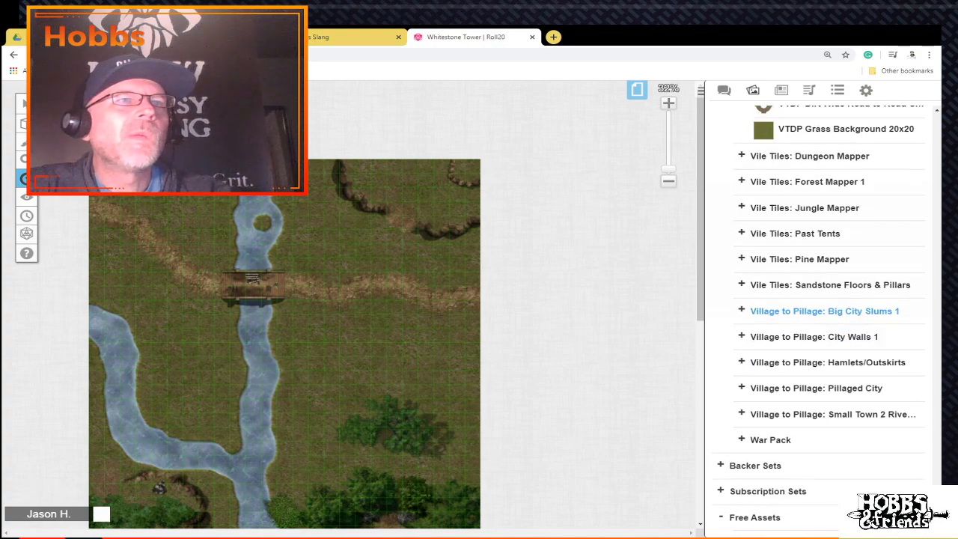
pyautogui.scroll(3, 823, 311)
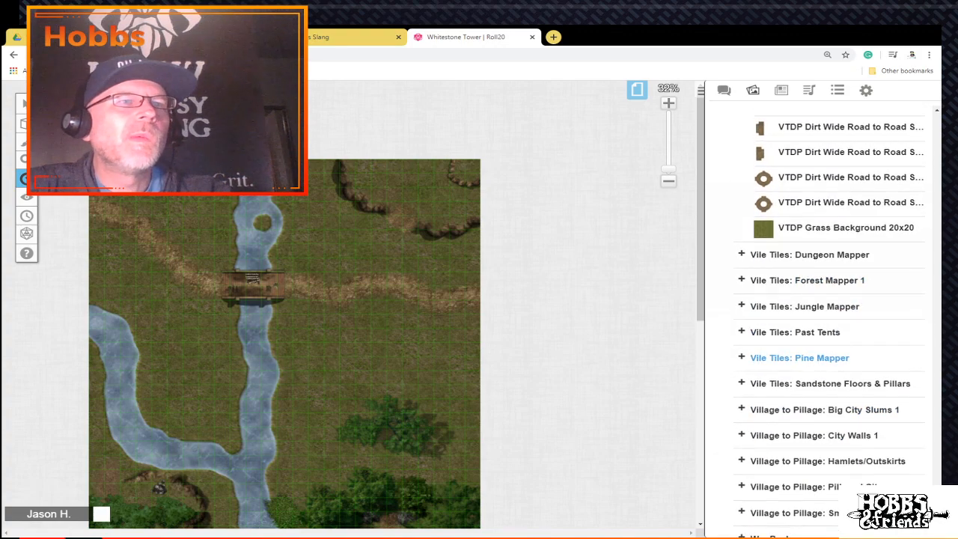
pyautogui.scroll(-2, 824, 358)
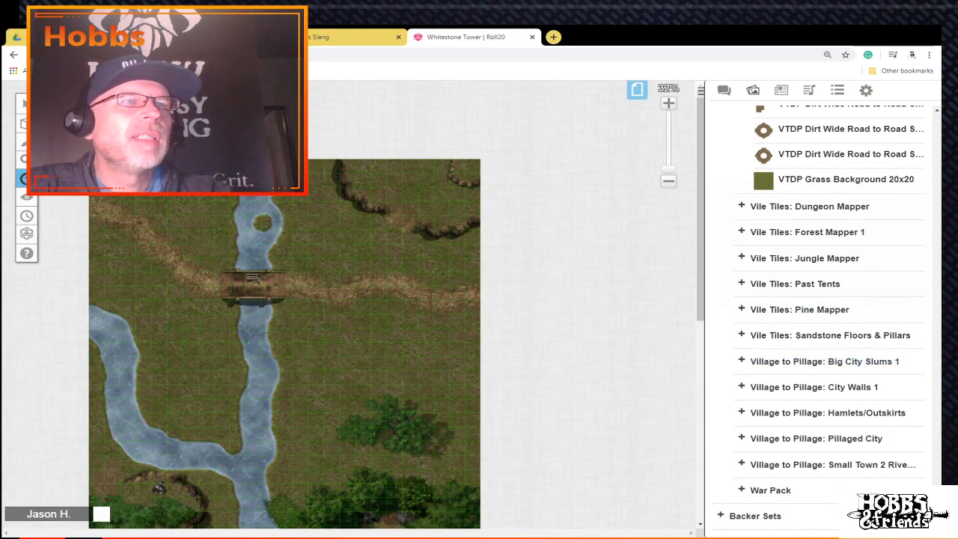
pyautogui.click(795, 284)
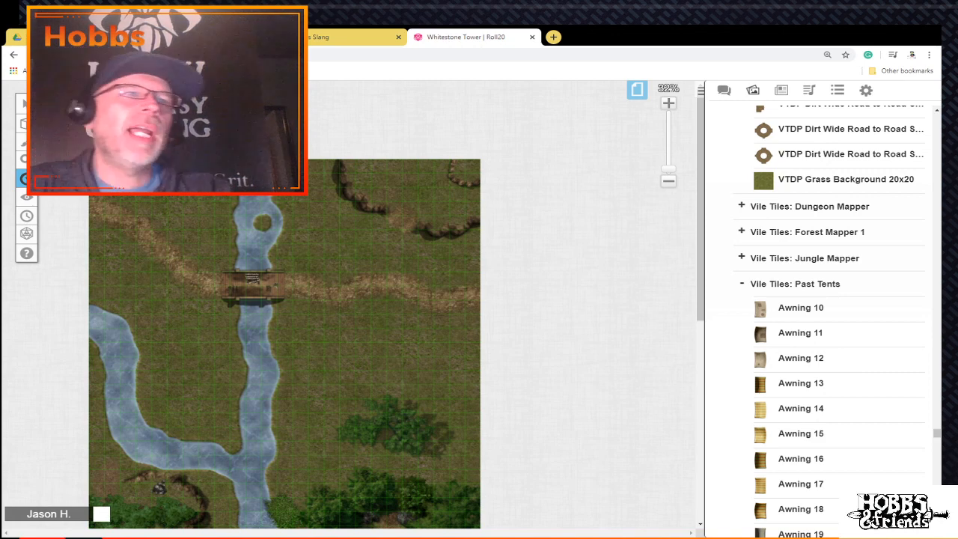
# Step: Examine the awnings, bed rolls, camp fires, camp tents, circular tents and decagon tents in the Vile Tiles: Past Tents set
pyautogui.moveTo(794, 357); pyautogui.dragTo(671, 359)
pyautogui.scroll(-9, 831, 314)
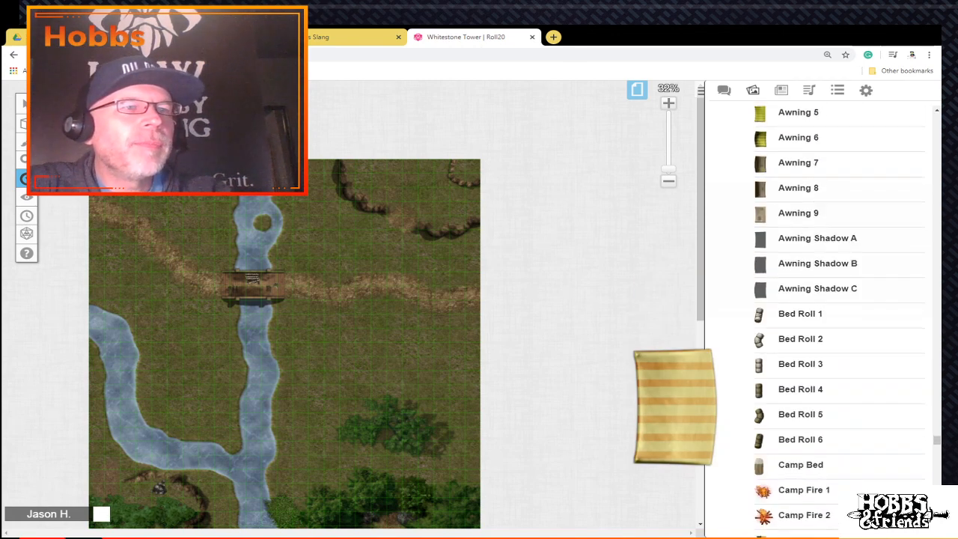
pyautogui.scroll(-1, 806, 408)
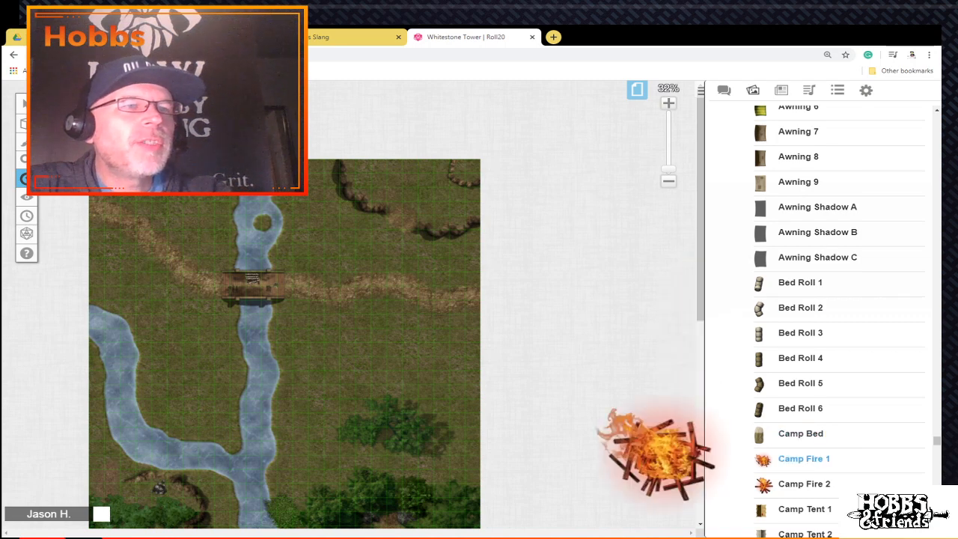
pyautogui.scroll(-5, 823, 458)
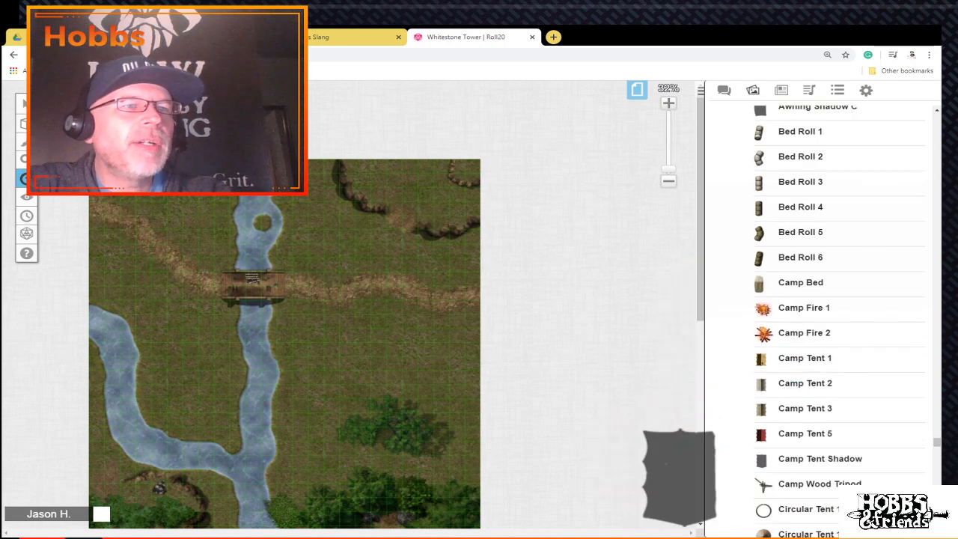
pyautogui.scroll(-3, 819, 456)
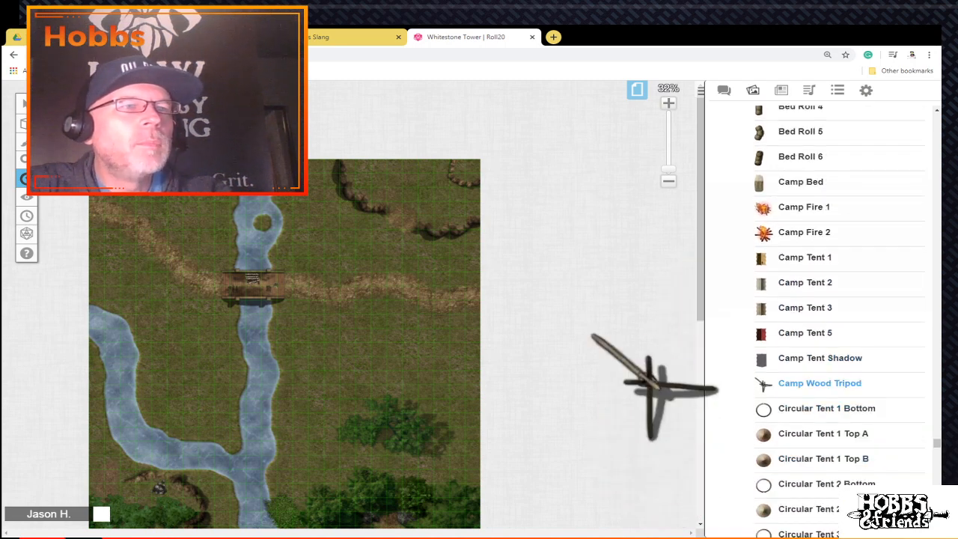
pyautogui.scroll(-3, 823, 360)
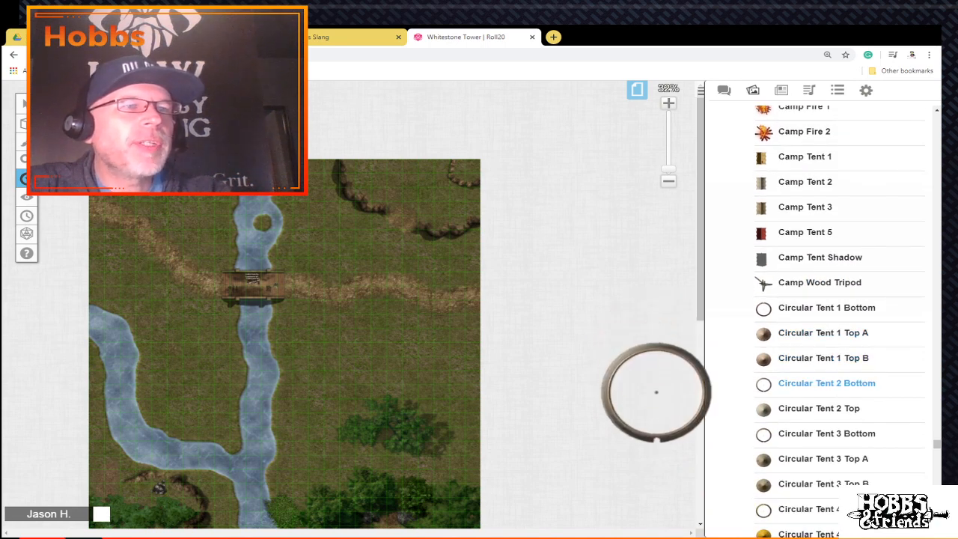
pyautogui.scroll(-6, 820, 408)
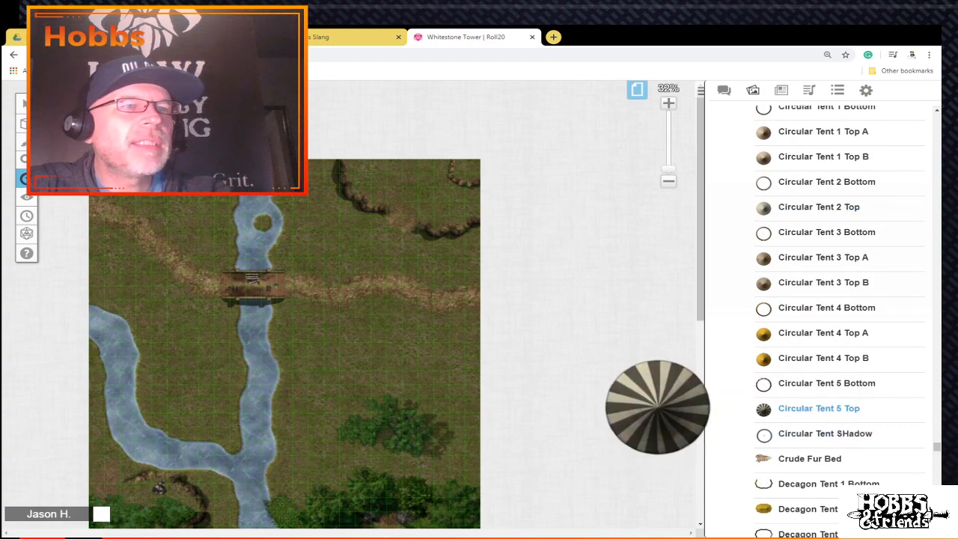
pyautogui.scroll(-3, 820, 434)
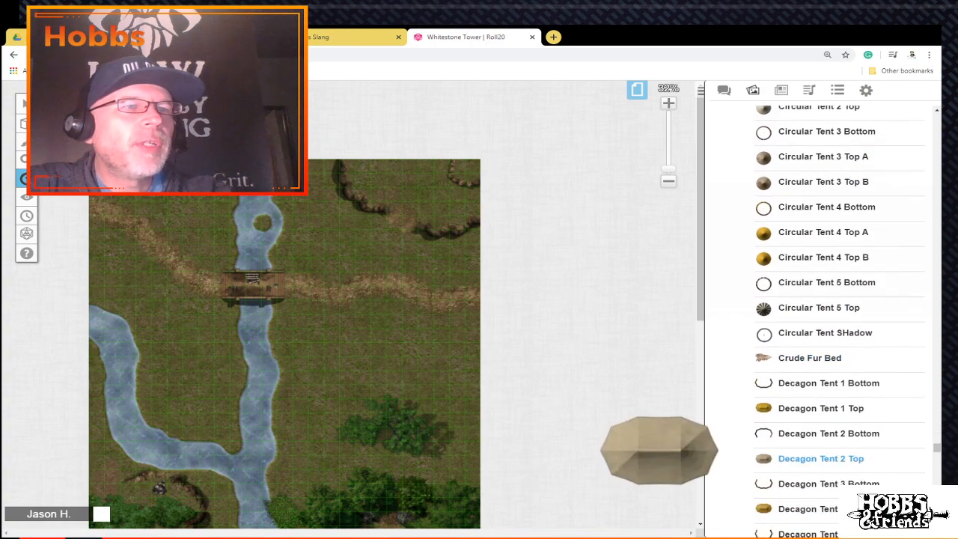
pyautogui.scroll(-13, 823, 419)
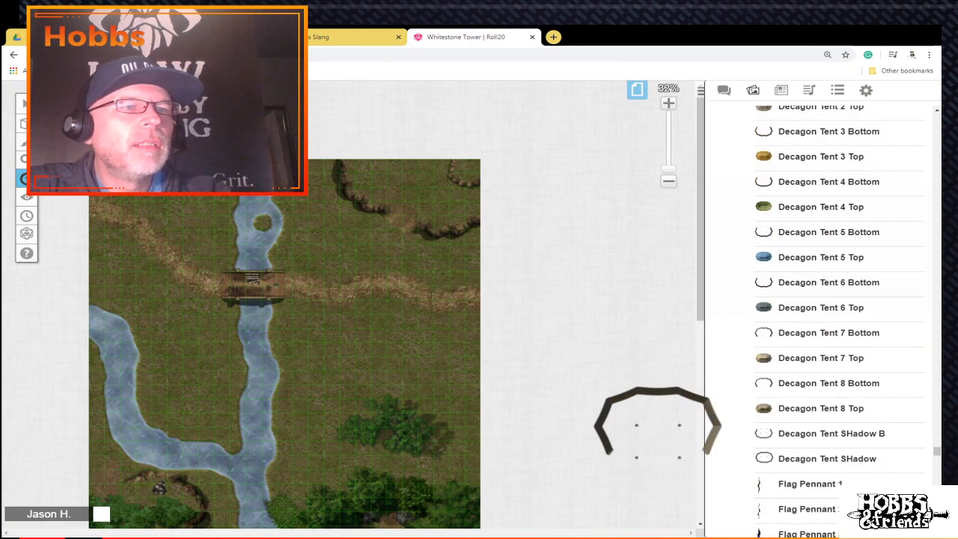
# Step: Examine the rest of the Past Tents set, from the flag pennants and large tents through the leantos and rugs to the yurts
pyautogui.scroll(-15, 831, 333)
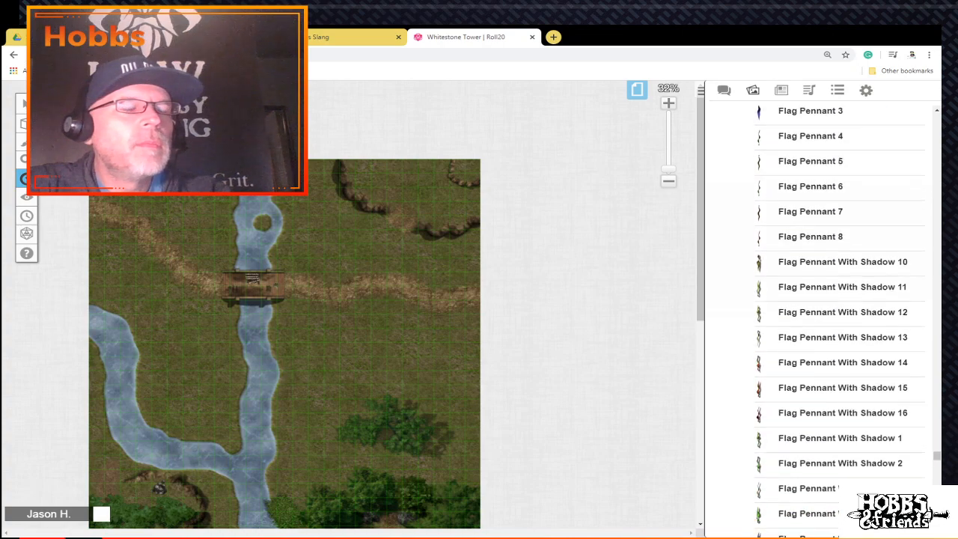
pyautogui.scroll(-10, 838, 332)
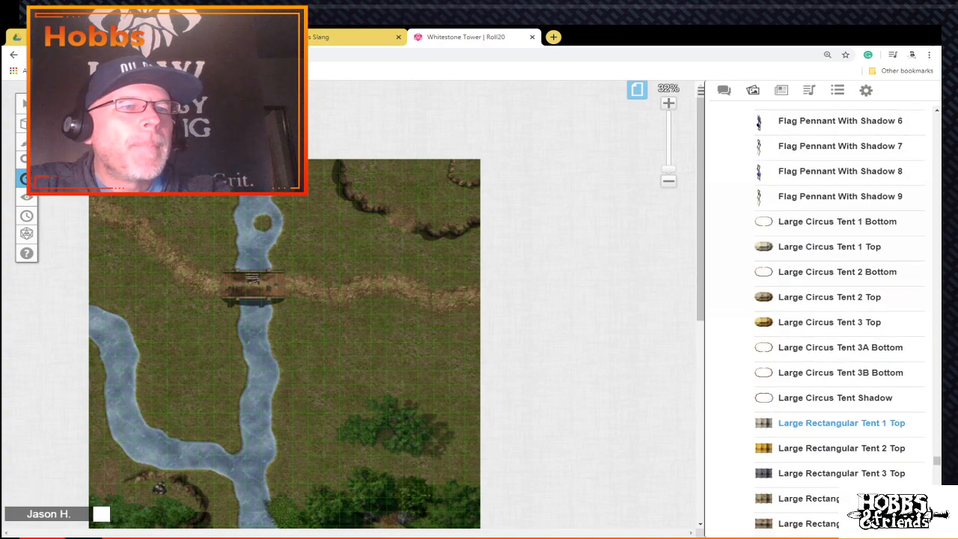
pyautogui.scroll(-3, 838, 333)
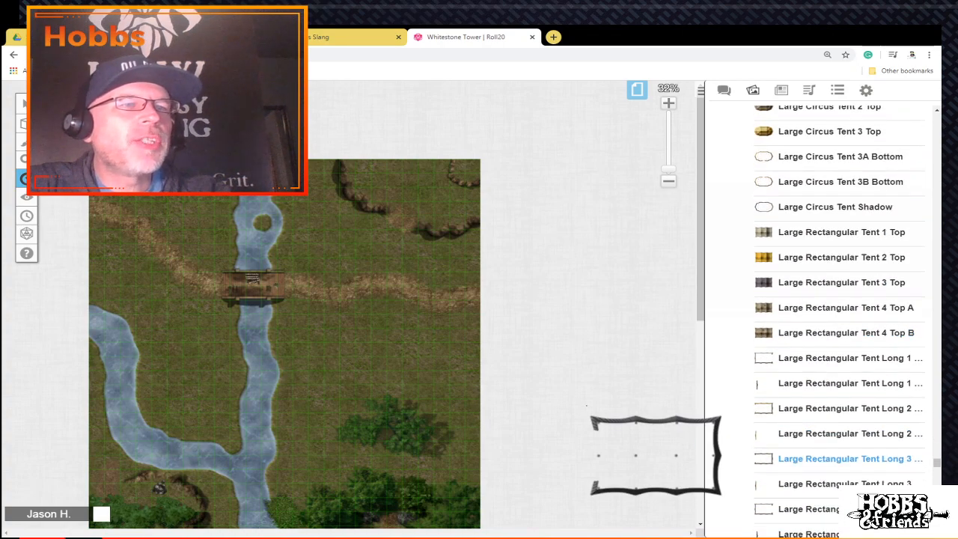
pyautogui.scroll(-5, 838, 432)
pyautogui.scroll(-10, 838, 256)
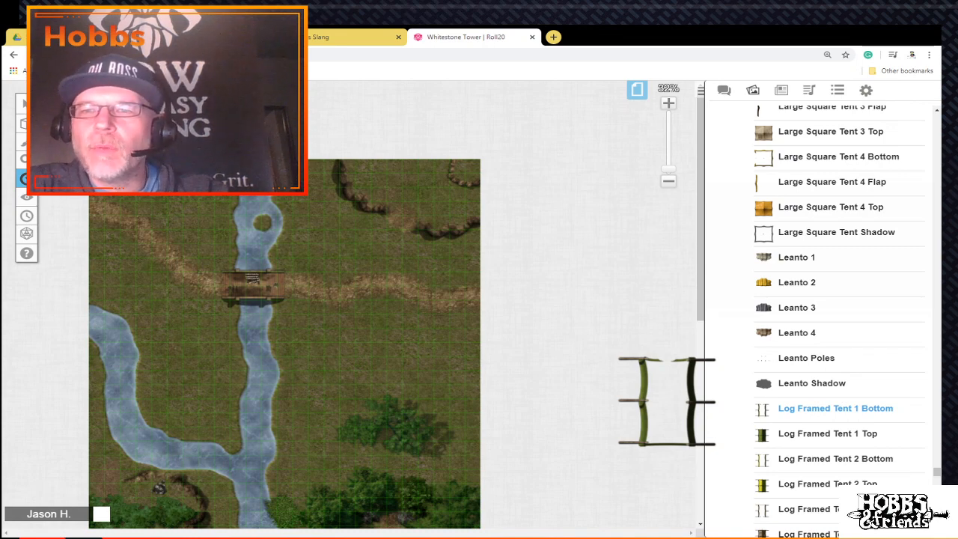
pyautogui.scroll(-8, 838, 314)
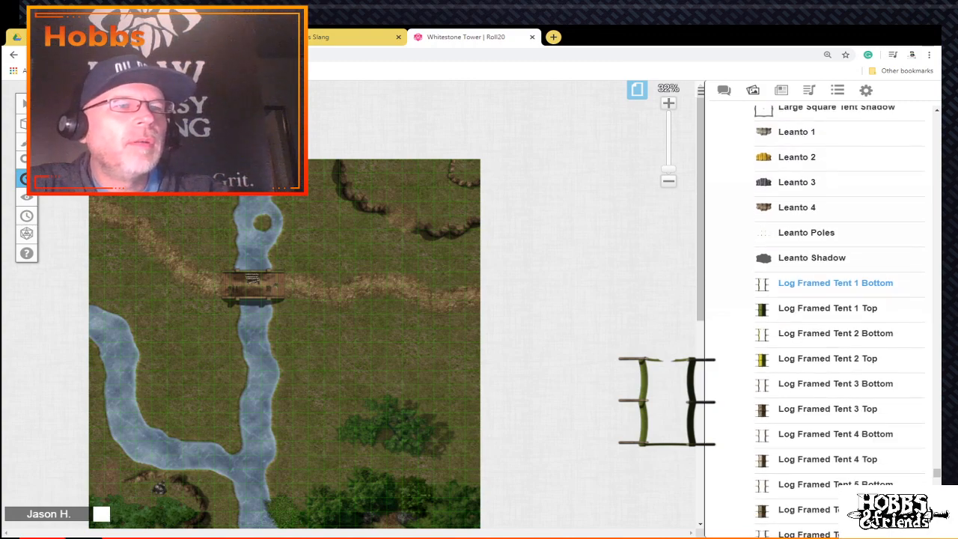
pyautogui.scroll(-10, 838, 314)
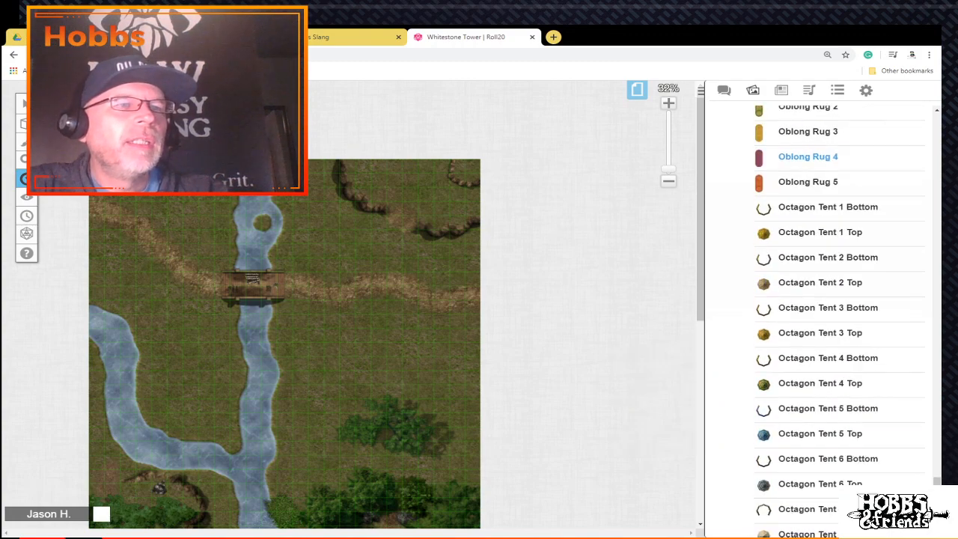
pyautogui.scroll(-10, 838, 314)
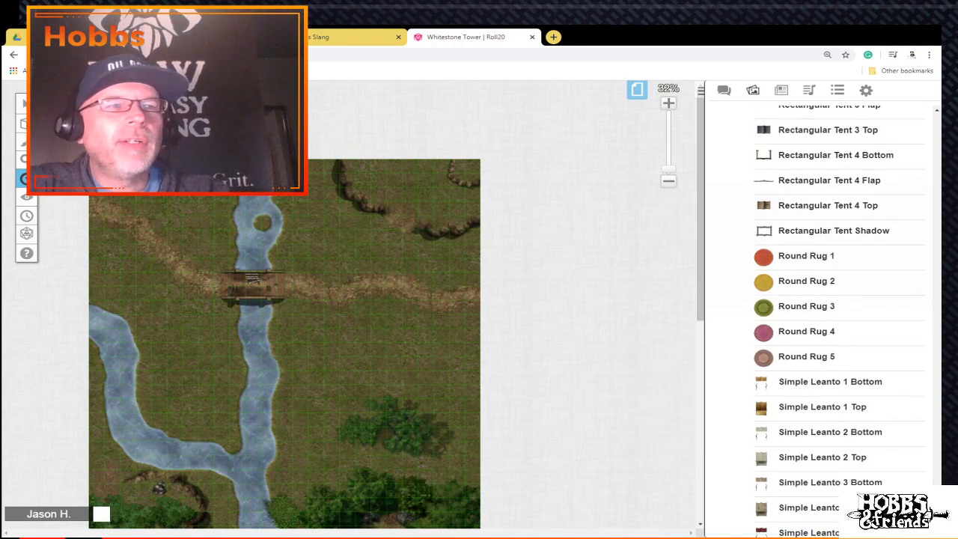
pyautogui.scroll(-10, 808, 408)
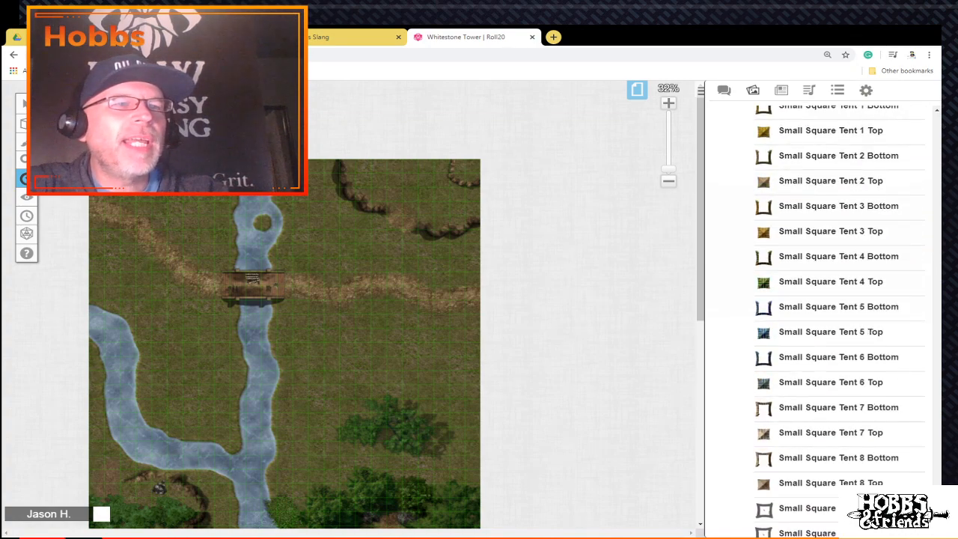
pyautogui.scroll(-6, 808, 408)
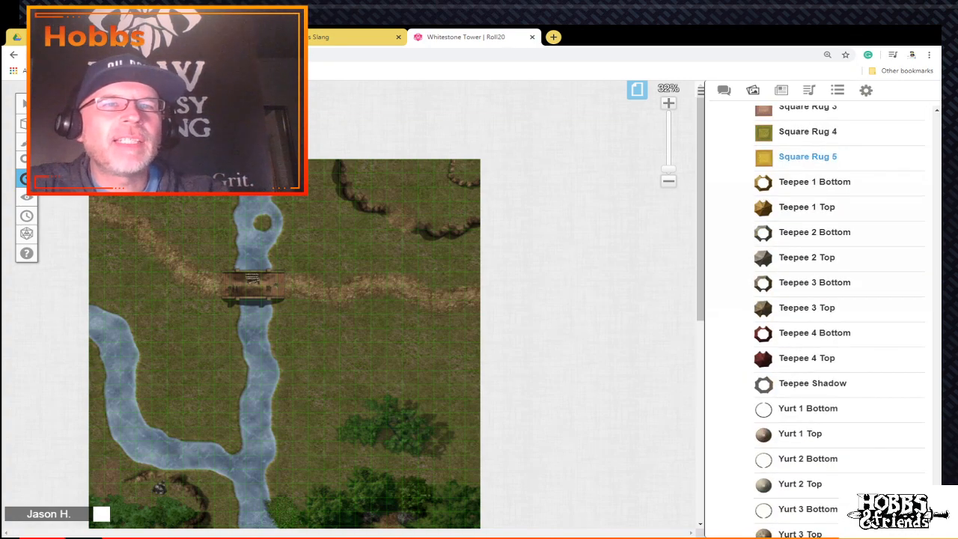
pyautogui.scroll(-3, 808, 410)
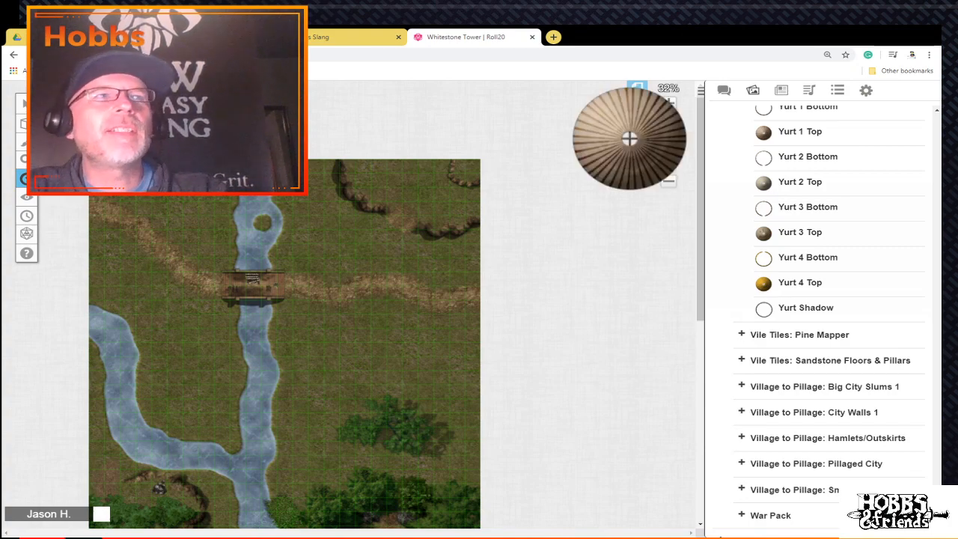
# Step: View the Area Map handout in the journal, cancel sharing it with all players, and close it
pyautogui.click(780, 90)
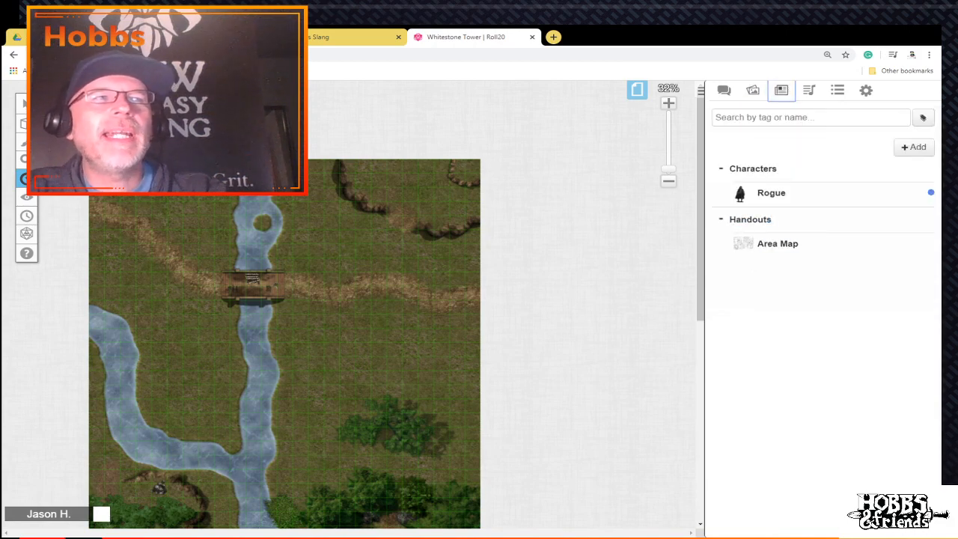
pyautogui.click(771, 244)
pyautogui.click(536, 117)
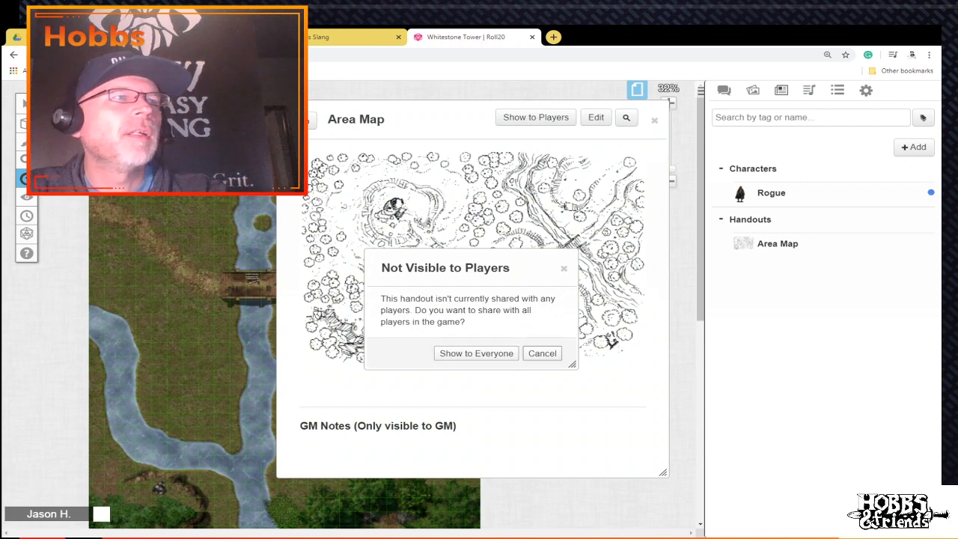
pyautogui.click(541, 353)
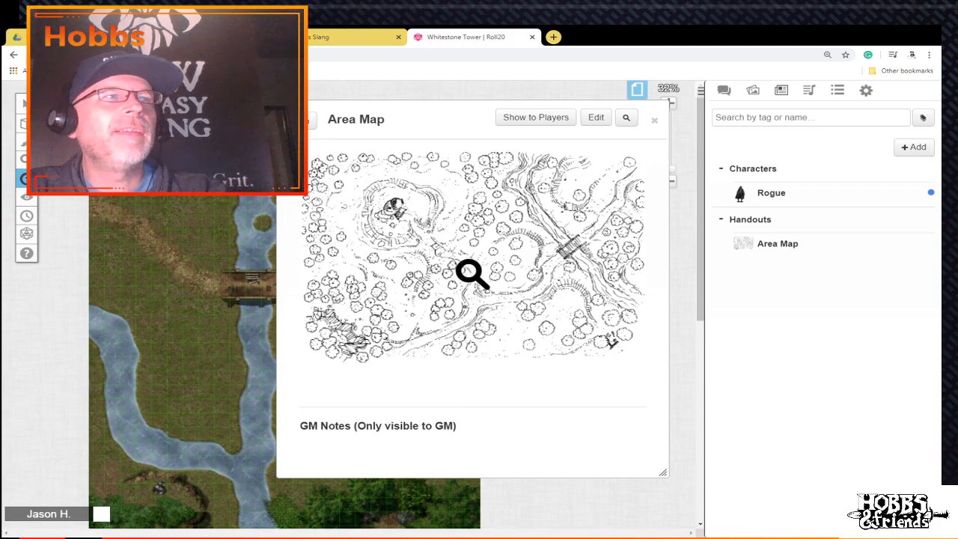
pyautogui.click(654, 120)
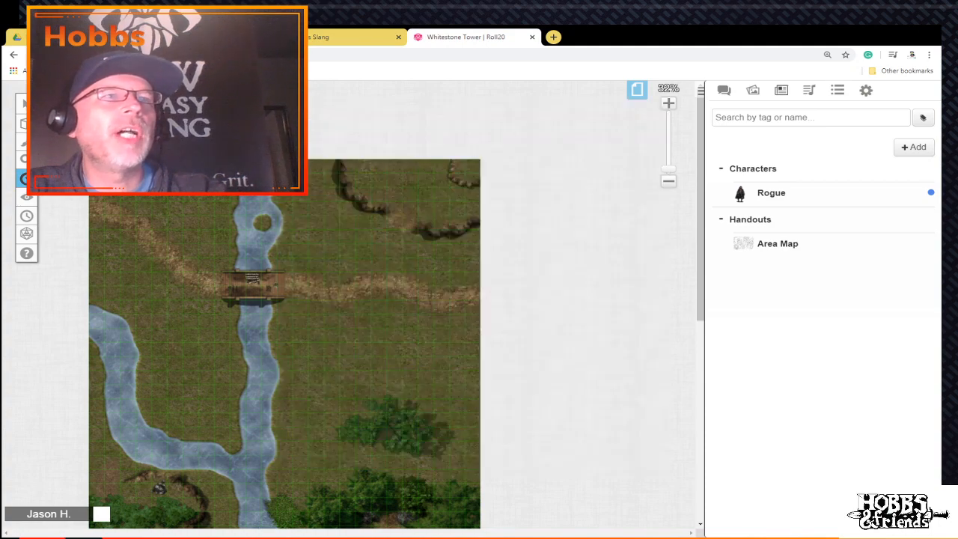
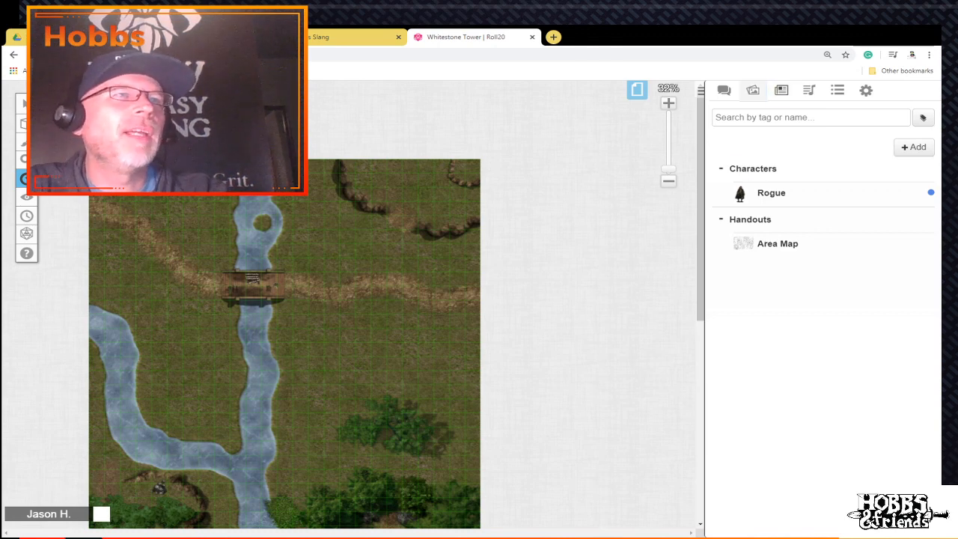
# Step: Return to the art library, look back through the tent pieces and collapse the Vile Tiles: Past Tents set
pyautogui.click(753, 90)
pyautogui.moveTo(802, 232); pyautogui.dragTo(694, 233)
pyautogui.scroll(20, 808, 233)
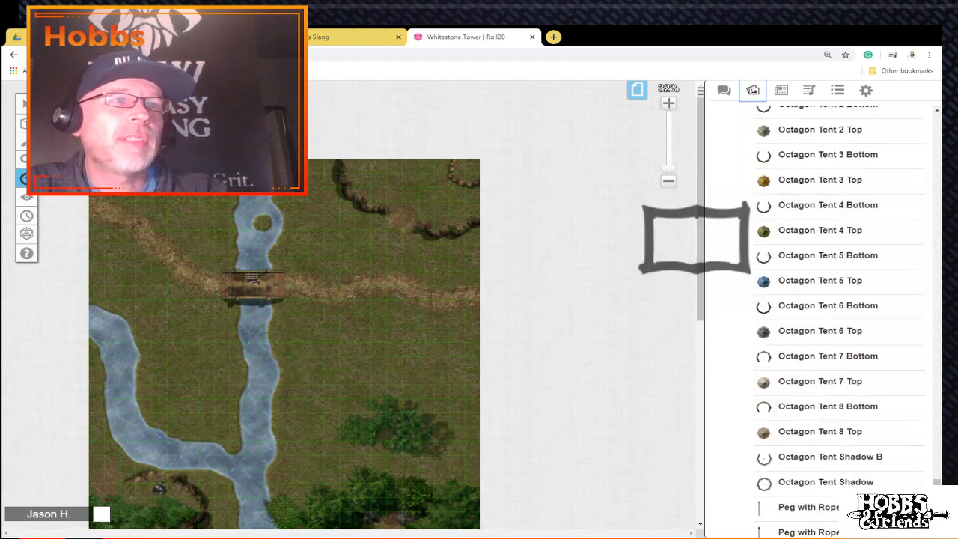
pyautogui.scroll(10, 808, 233)
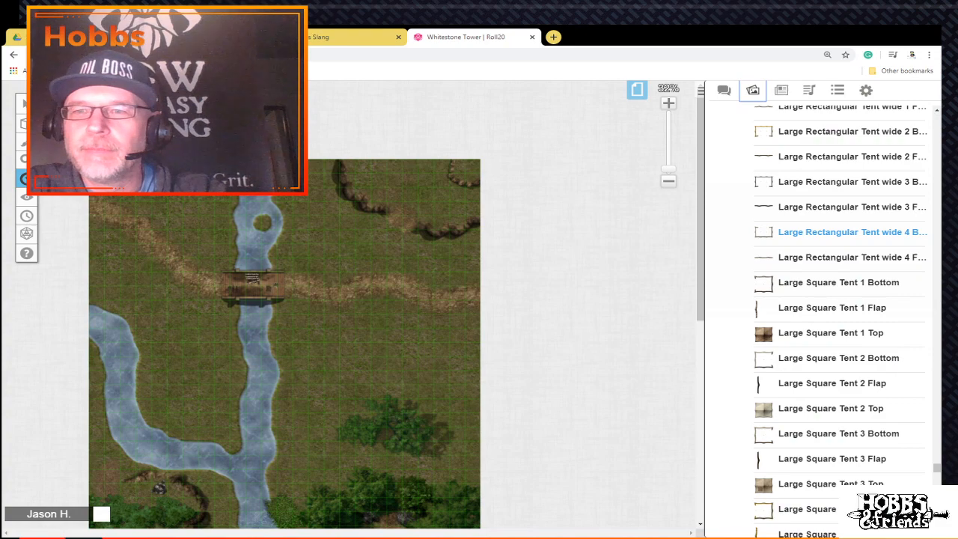
pyautogui.scroll(15, 808, 233)
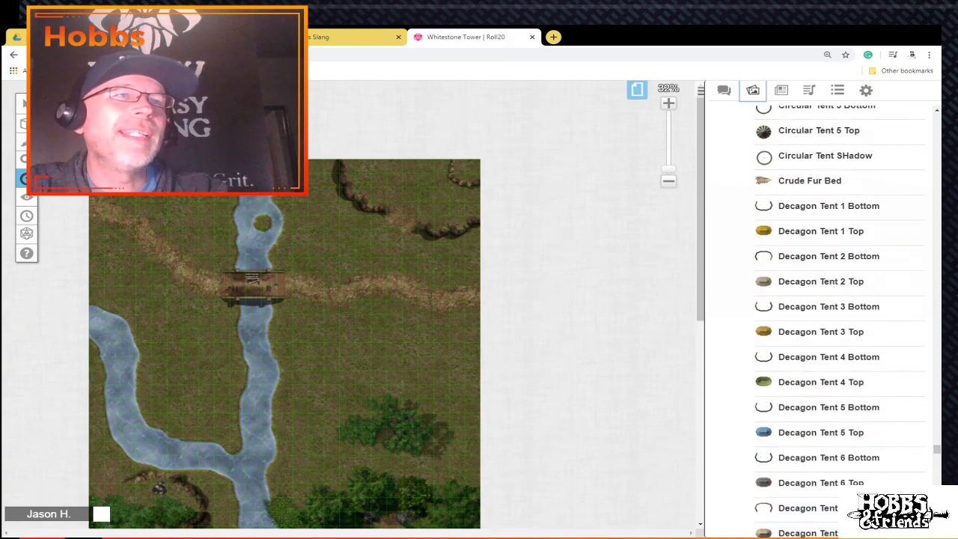
pyautogui.scroll(15, 838, 314)
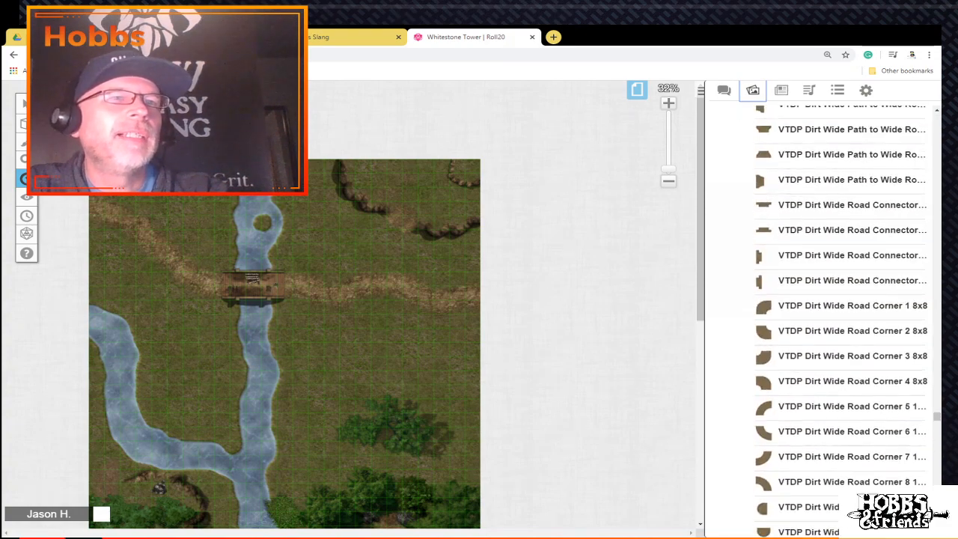
pyautogui.scroll(5, 838, 314)
pyautogui.scroll(-15, 838, 314)
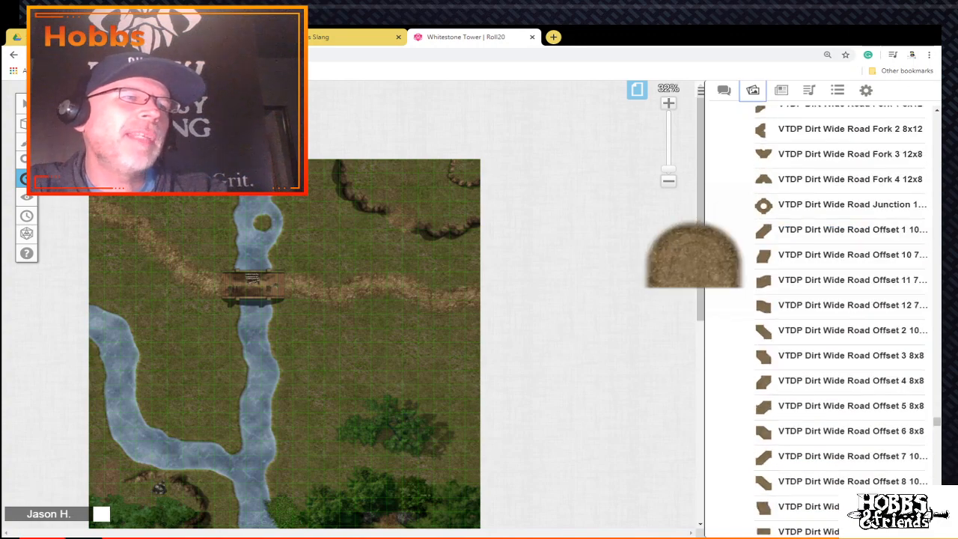
pyautogui.scroll(-15, 808, 257)
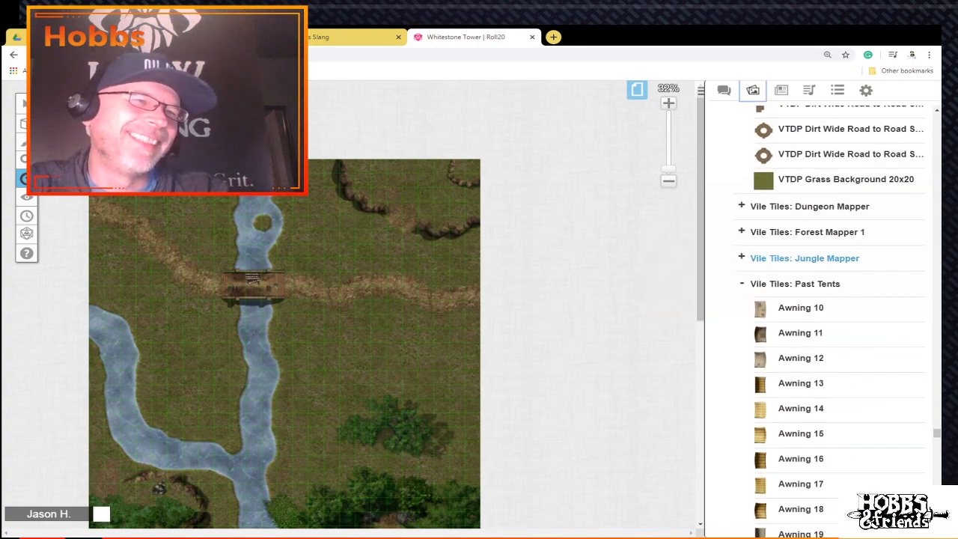
pyautogui.click(795, 283)
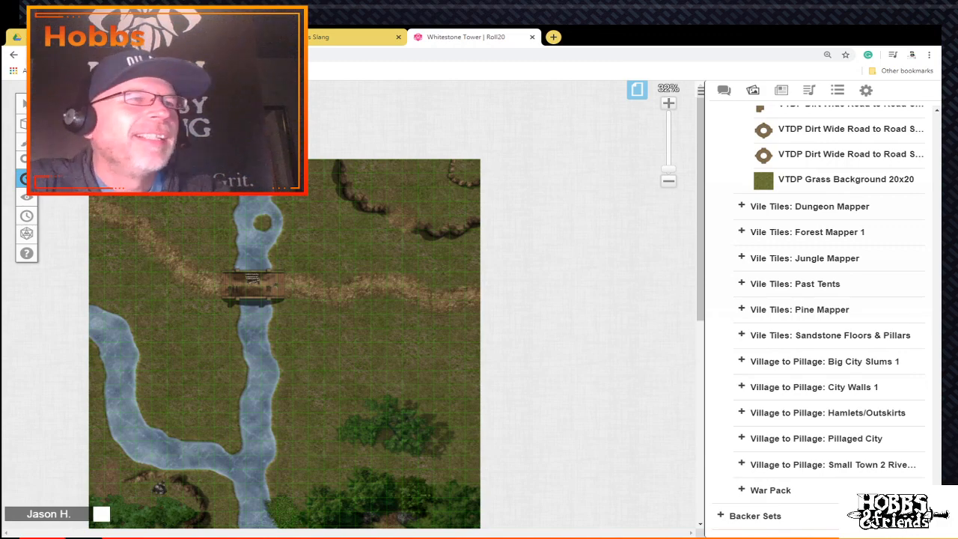
# Step: Go back through the Vile Tiles: Dirt Paths pieces to the start of the set and collapse it
pyautogui.scroll(15, 823, 315)
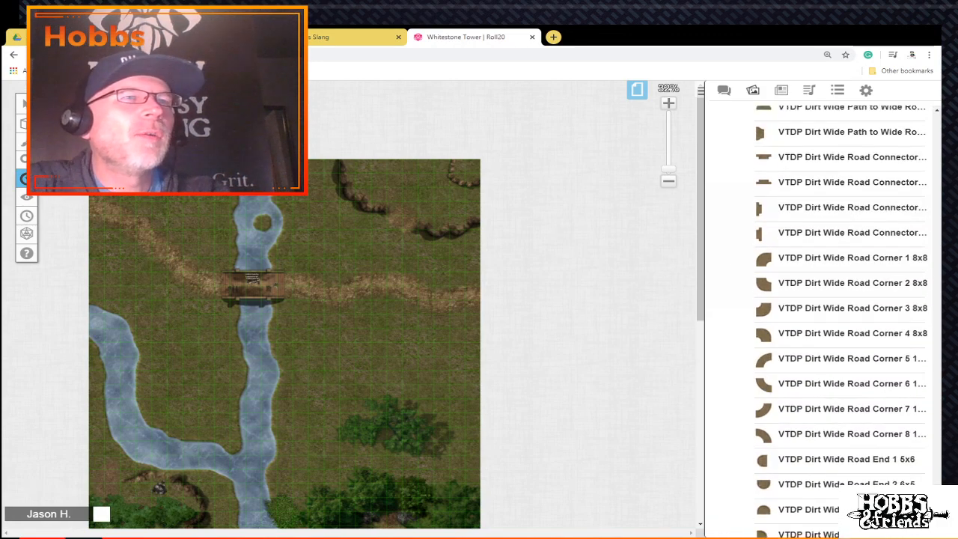
pyautogui.scroll(20, 823, 315)
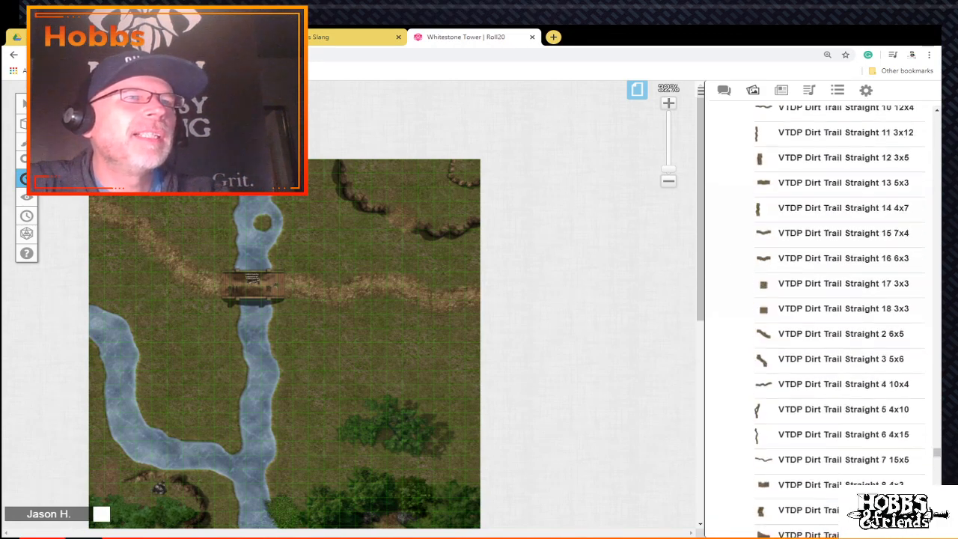
pyautogui.scroll(8, 823, 315)
pyautogui.scroll(10, 823, 315)
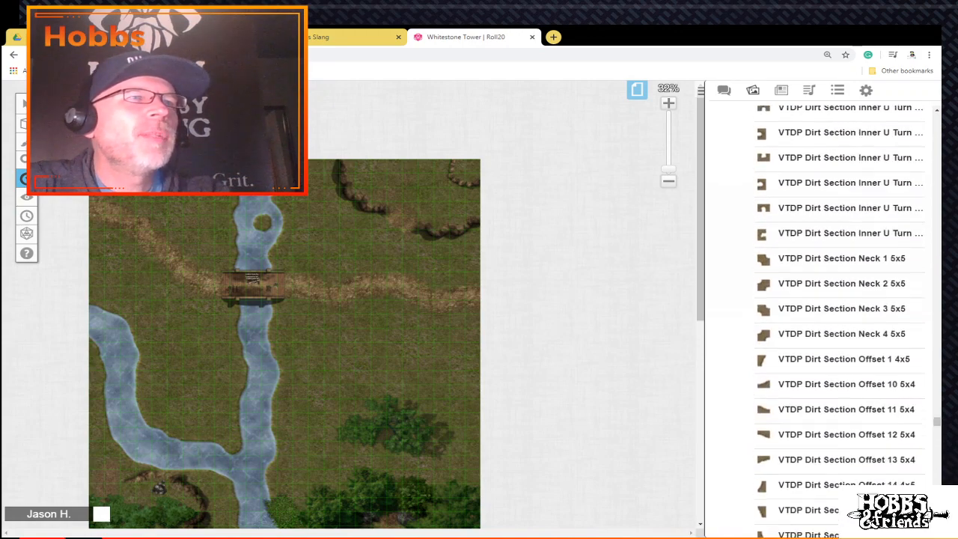
pyautogui.scroll(4, 823, 315)
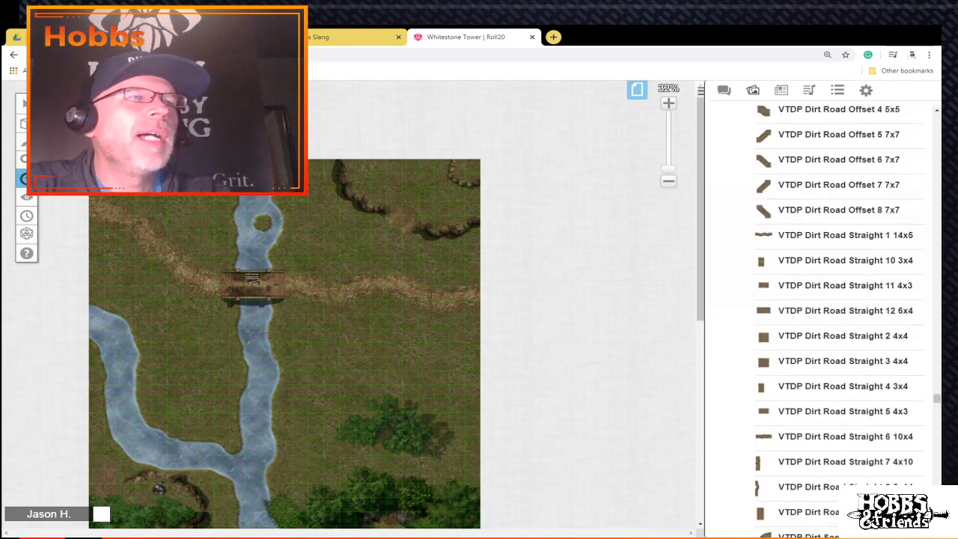
pyautogui.scroll(4, 823, 314)
pyautogui.scroll(4, 824, 314)
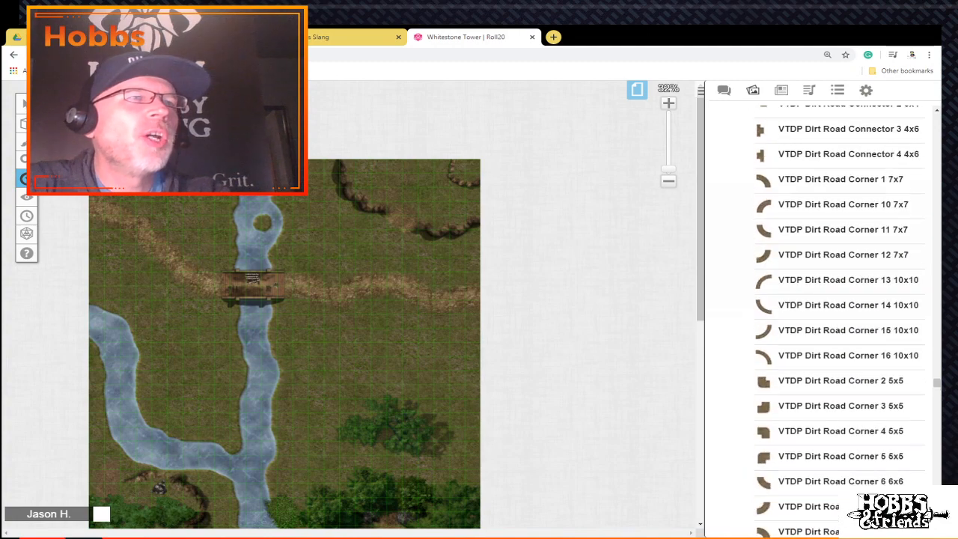
pyautogui.scroll(8, 823, 314)
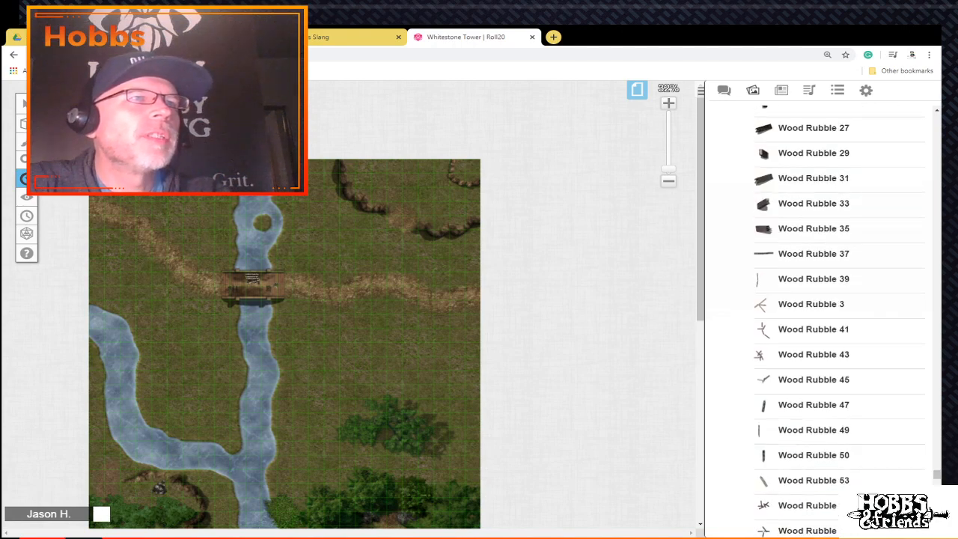
# Step: Go back through the rubble, stone damage and hole decals and collapse the Vile Tiles: Damage Decals 1 set
pyautogui.scroll(4, 823, 314)
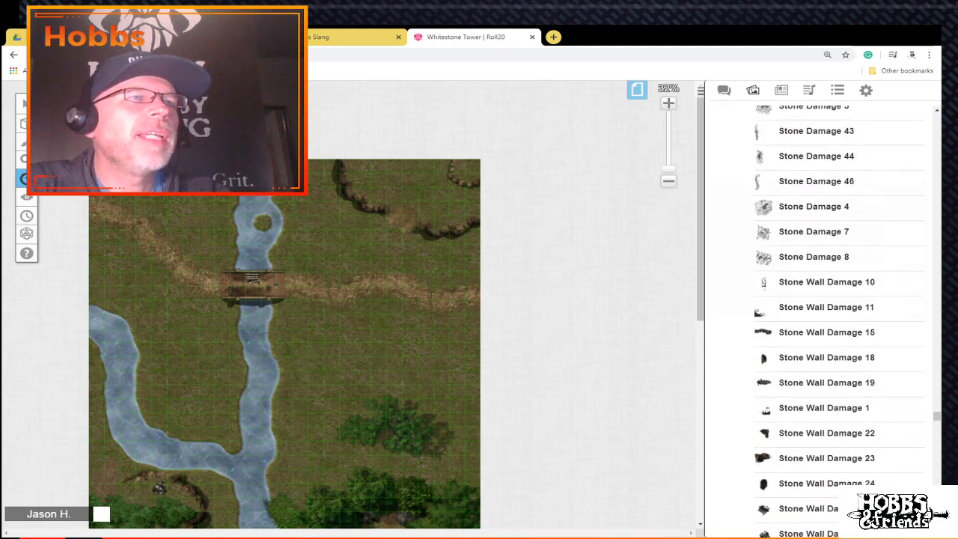
pyautogui.scroll(15, 823, 314)
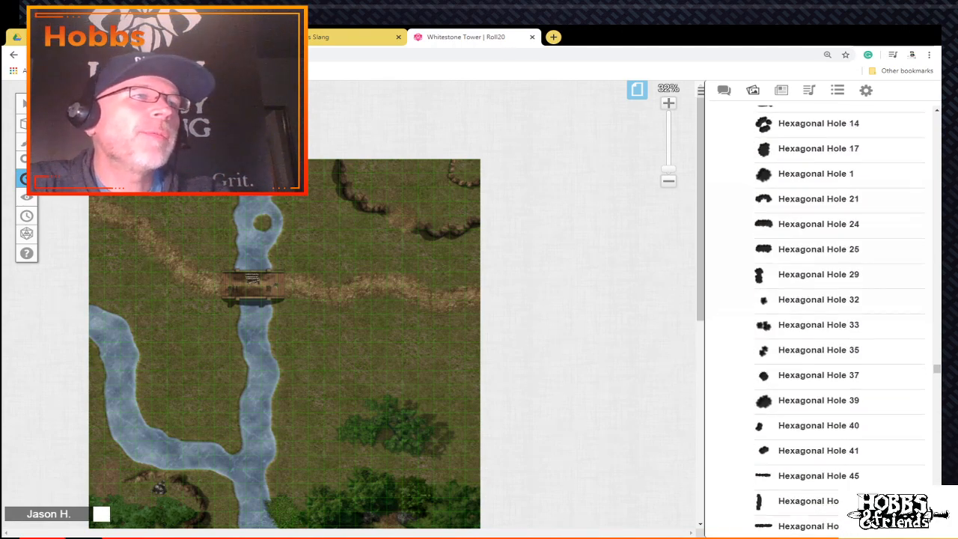
pyautogui.scroll(15, 823, 314)
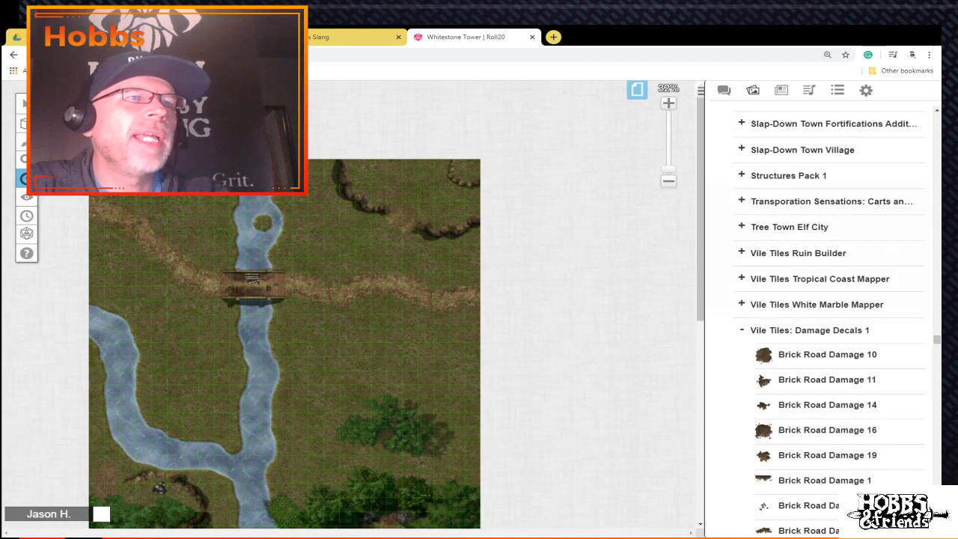
pyautogui.click(741, 330)
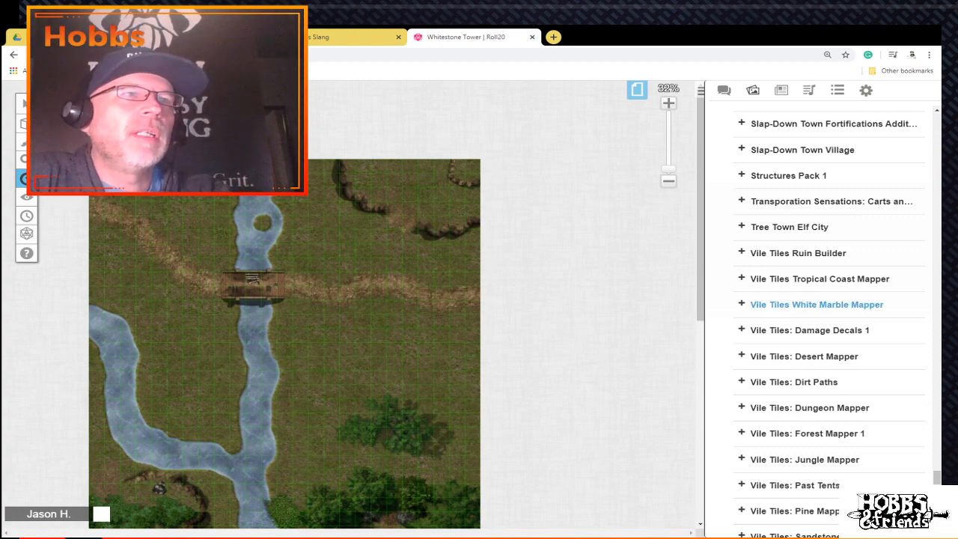
# Step: Look back through the river, tree, plant, path and cliff tiles up to the beginning of the art library
pyautogui.scroll(3, 816, 303)
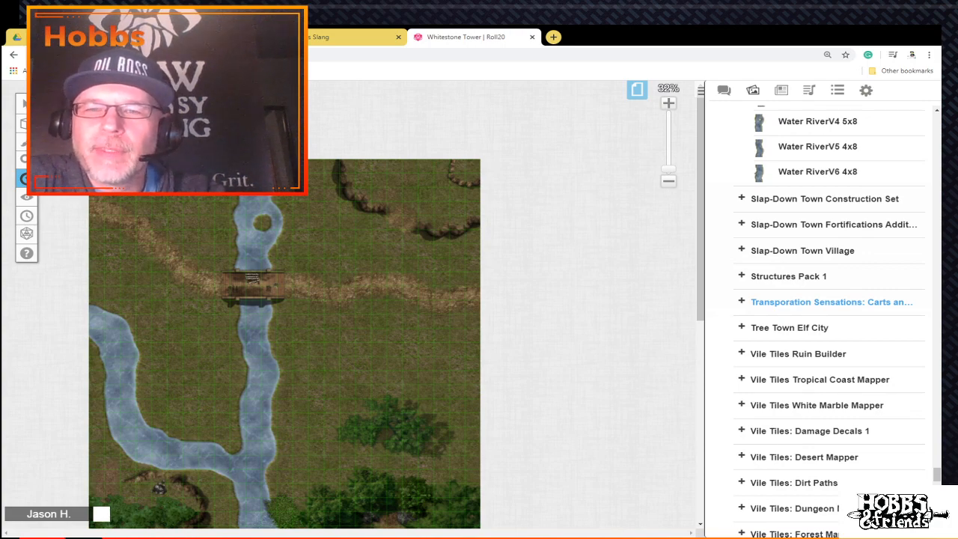
pyautogui.scroll(2, 816, 299)
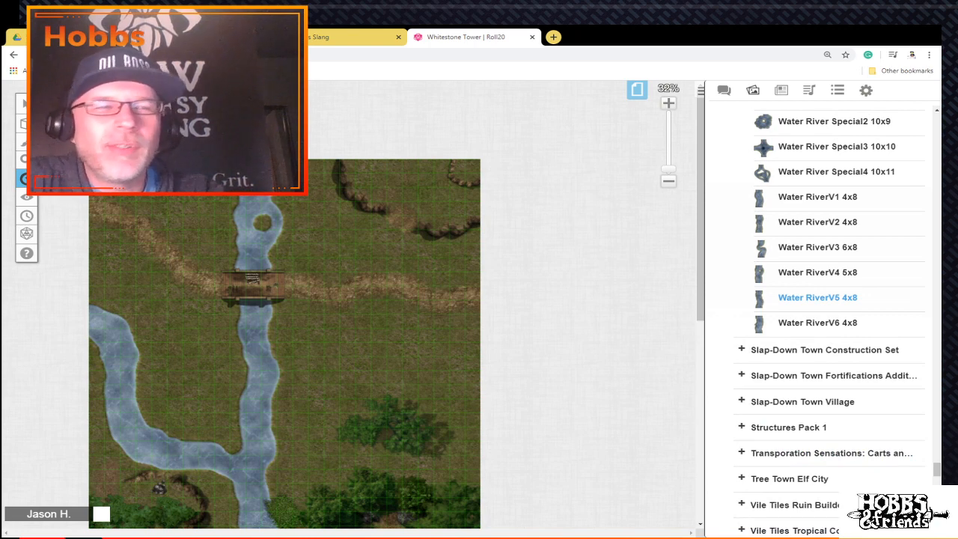
pyautogui.moveTo(815, 297)
pyautogui.scroll(8, 816, 297)
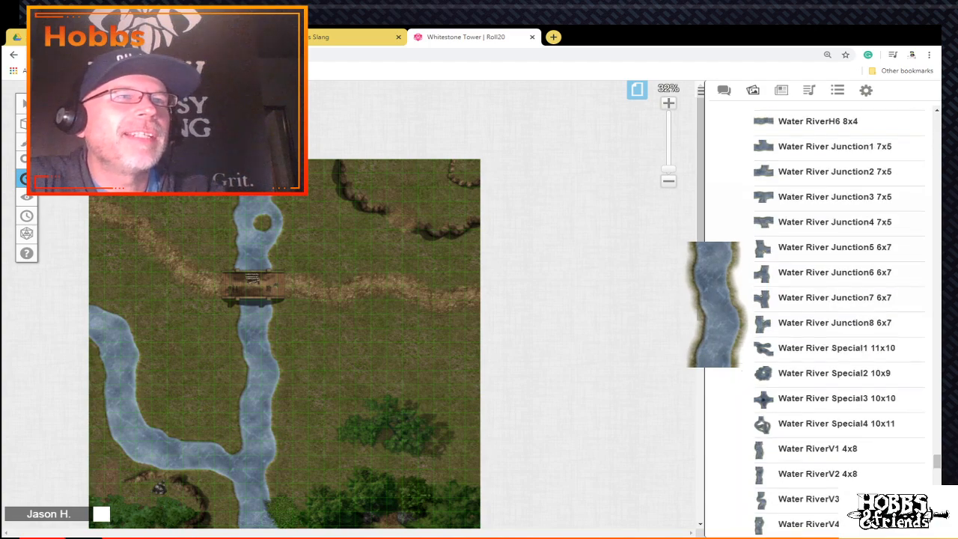
pyautogui.scroll(20, 823, 314)
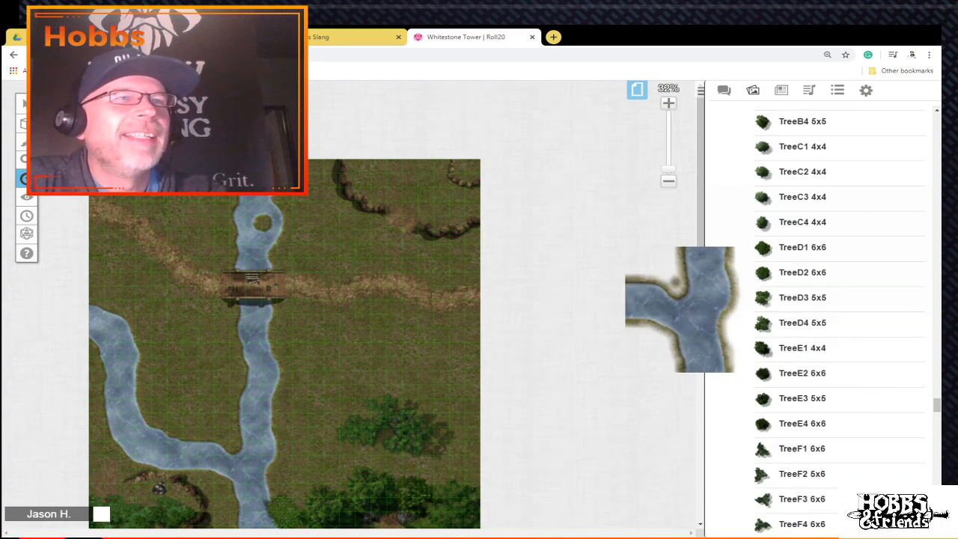
pyautogui.scroll(20, 838, 315)
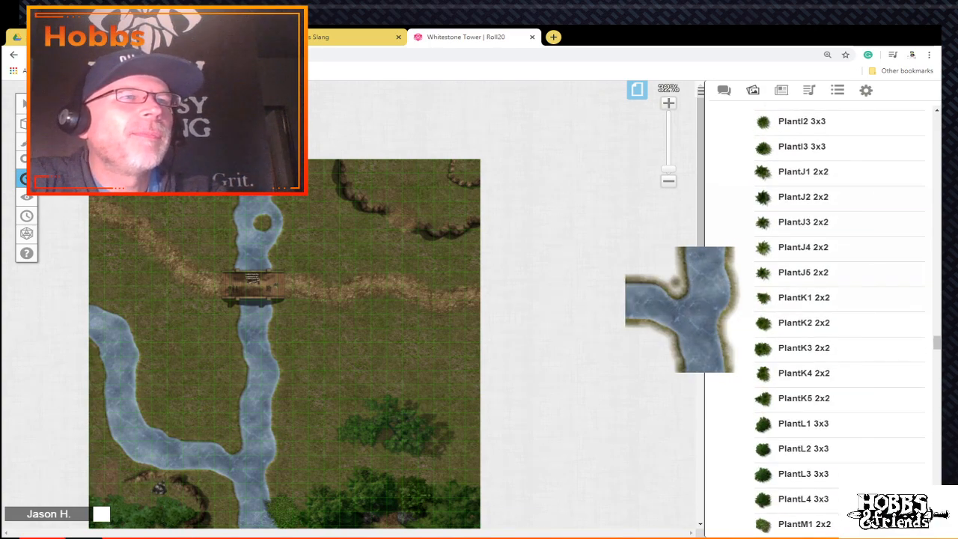
pyautogui.scroll(20, 838, 314)
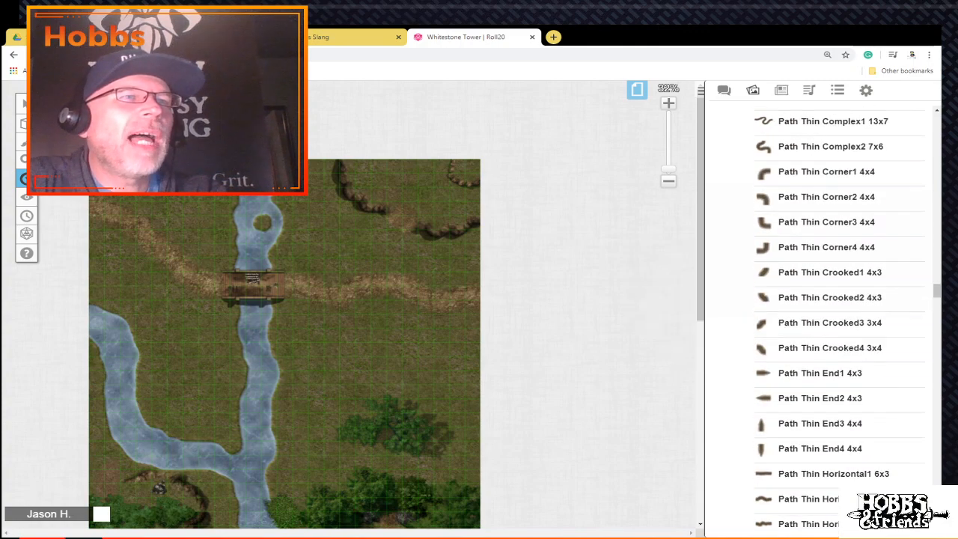
pyautogui.scroll(20, 838, 315)
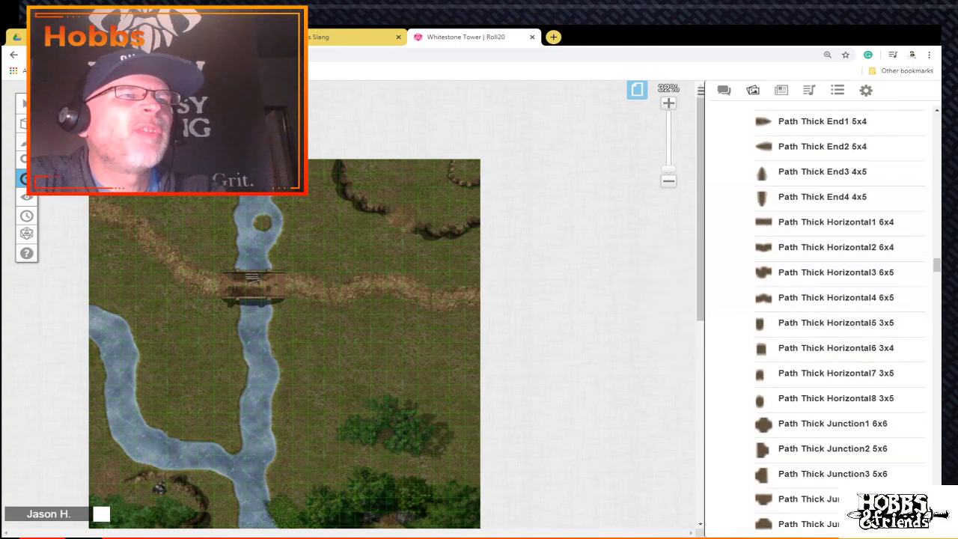
pyautogui.scroll(20, 839, 314)
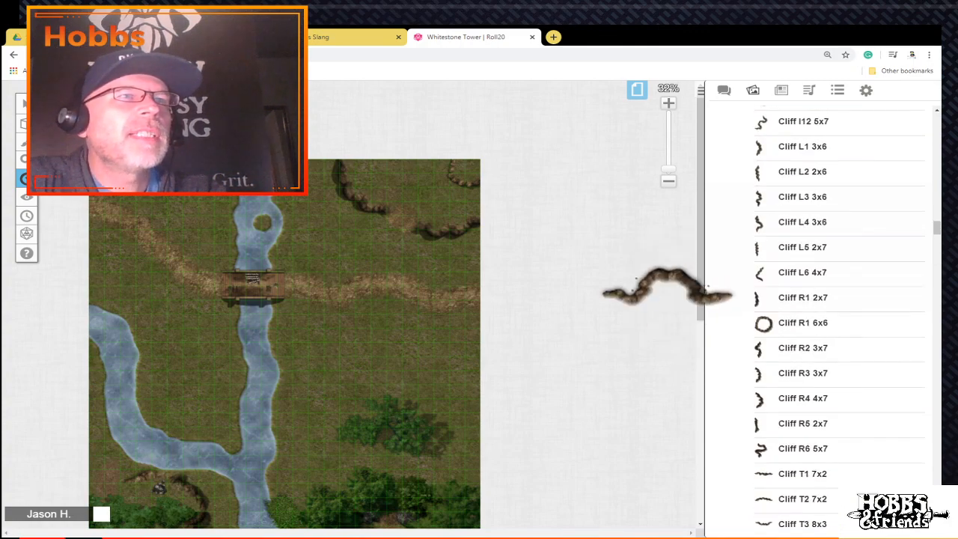
pyautogui.scroll(20, 821, 266)
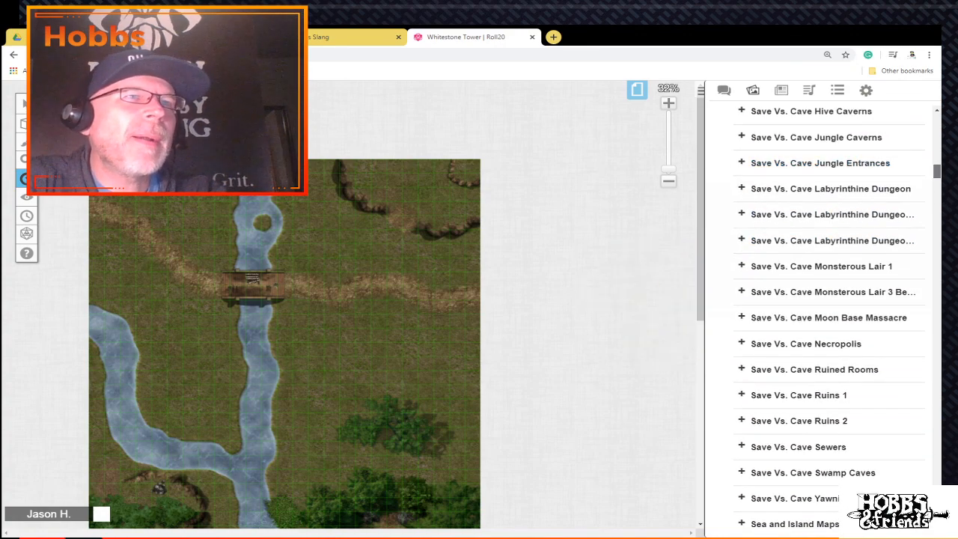
pyautogui.moveTo(936, 172); pyautogui.dragTo(937, 150)
pyautogui.scroll(10, 824, 314)
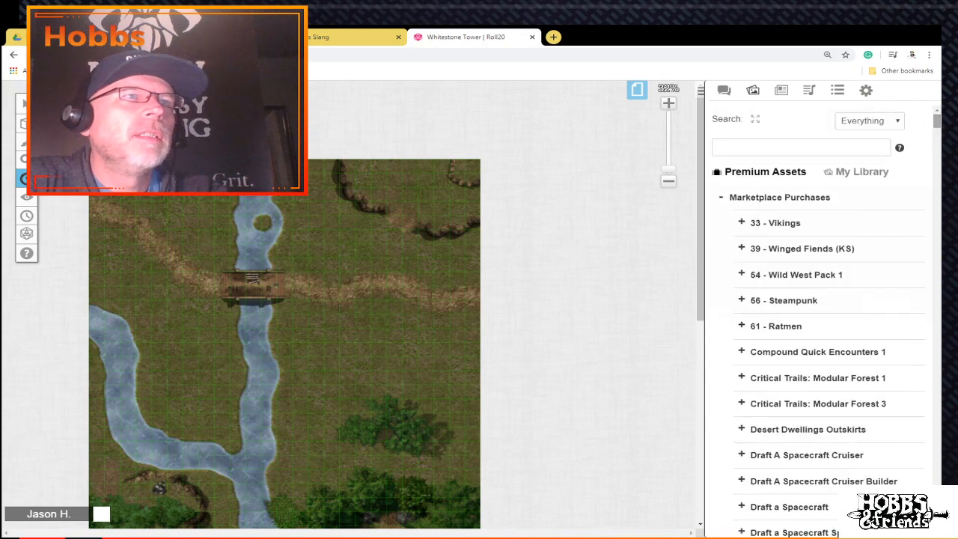
# Step: Search the art library for "ring of flowers" and look through the web images
pyautogui.click(801, 148)
pyautogui.write('ri')
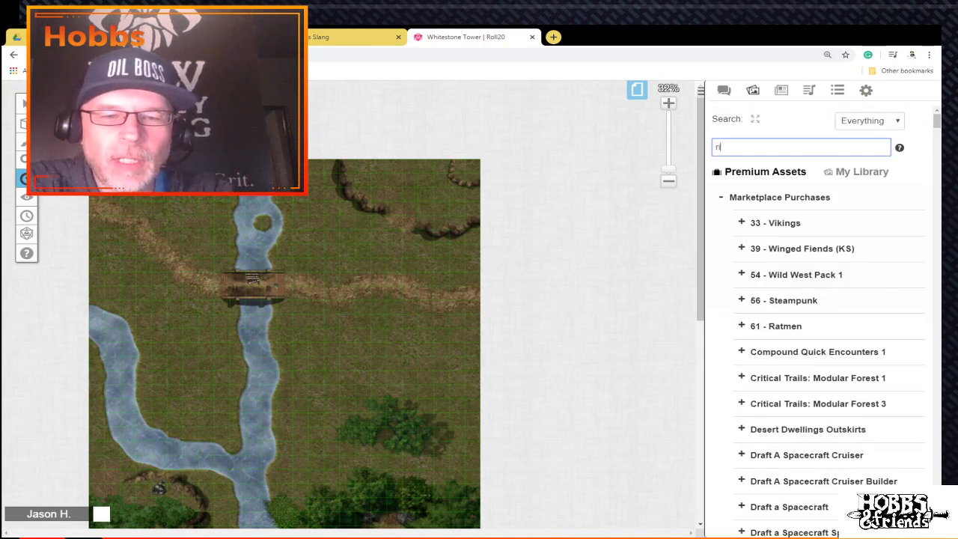
pyautogui.write('ng of floww')
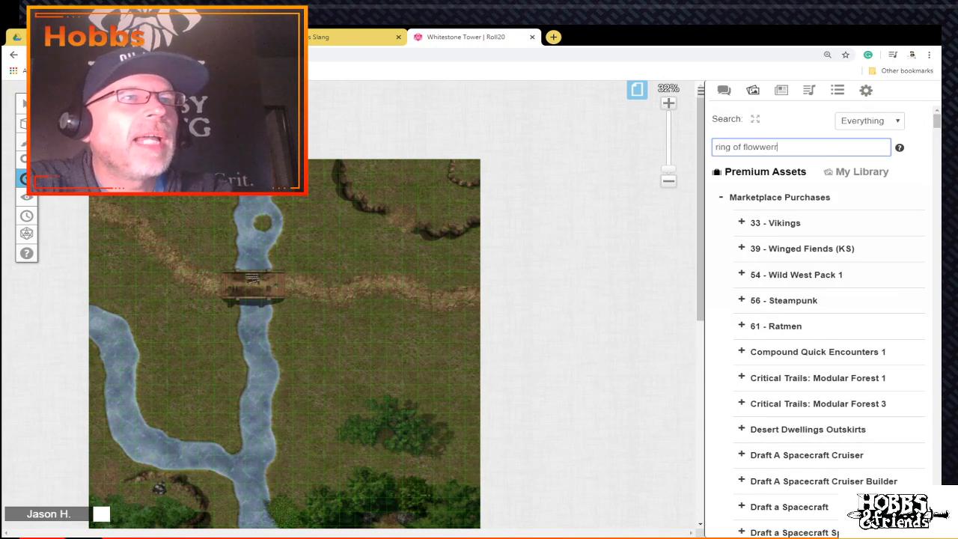
pyautogui.write('er')
pyautogui.press('BackSpace')
pyautogui.press('BackSpace')
pyautogui.press('BackSpace')
pyautogui.write('ers')
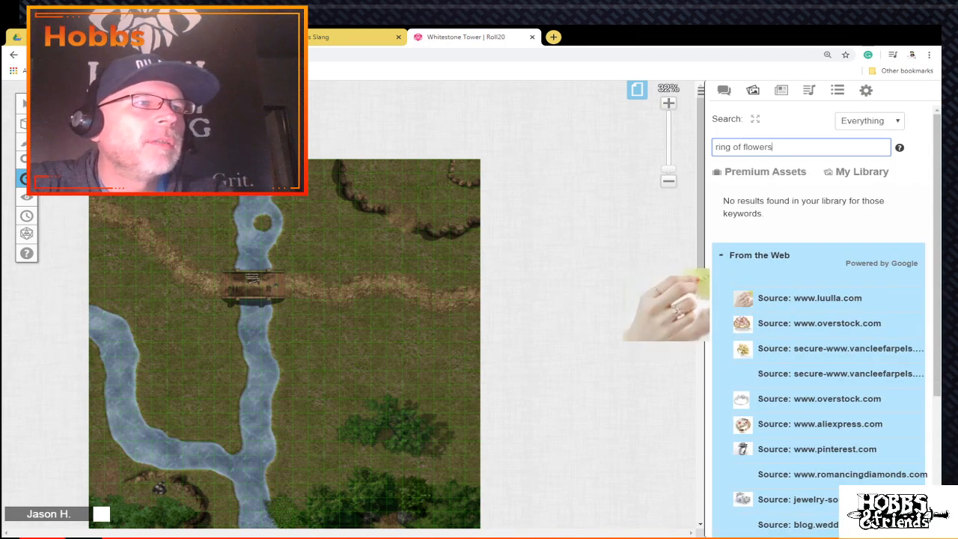
pyautogui.scroll(-5, 820, 322)
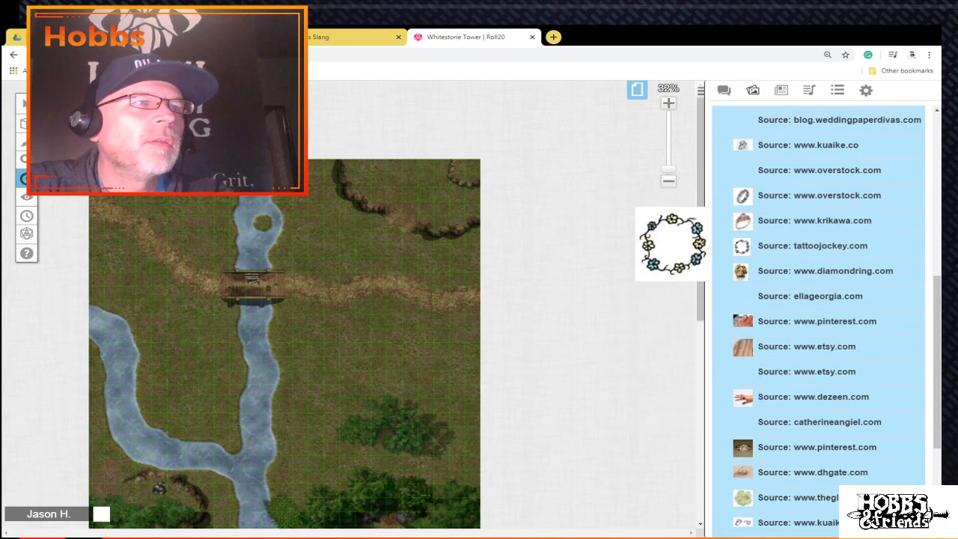
pyautogui.scroll(-3, 819, 299)
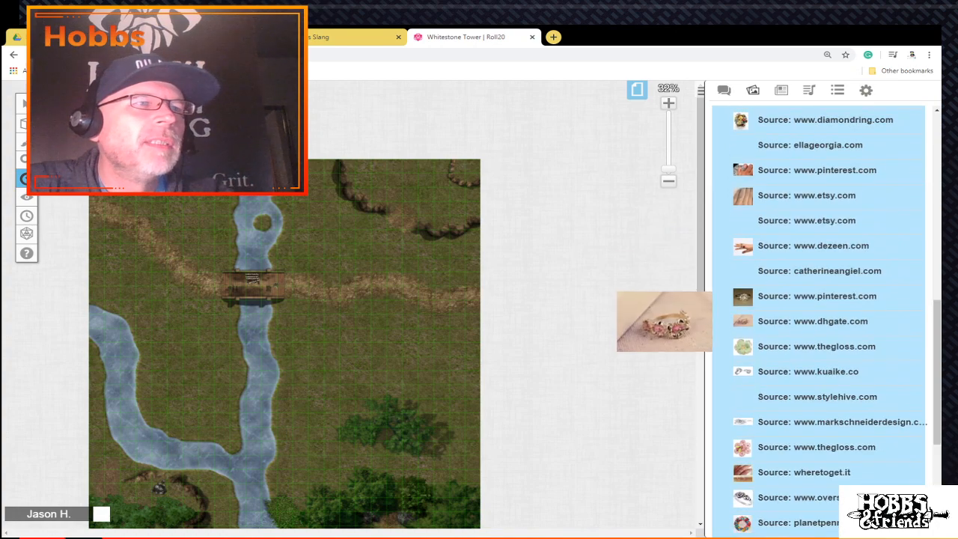
pyautogui.scroll(-2, 819, 337)
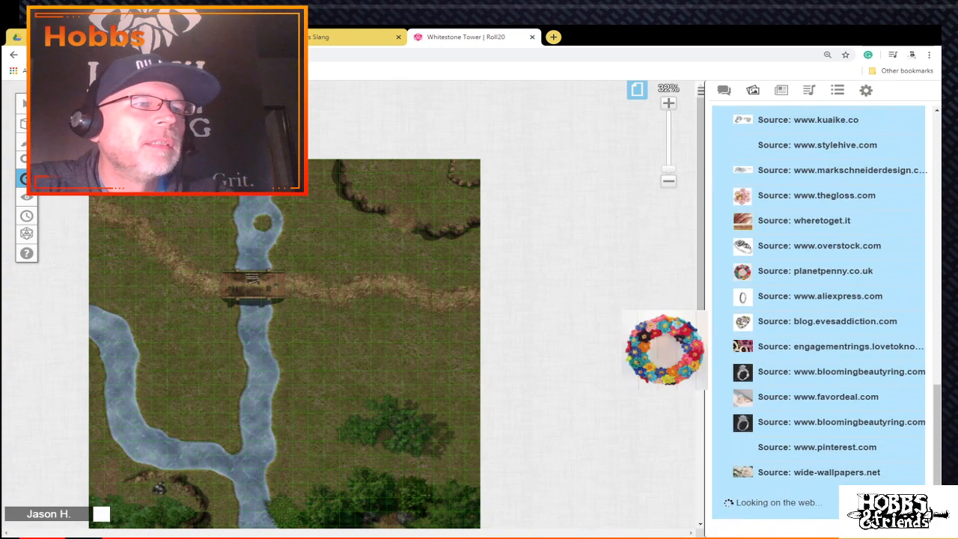
pyautogui.scroll(6, 819, 299)
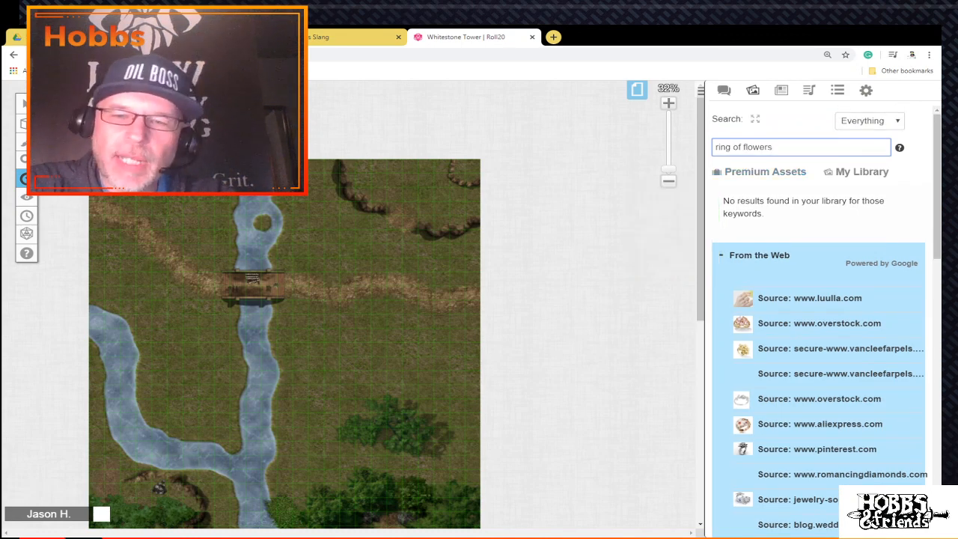
# Step: Shorten the art library search term to "flowers"
pyautogui.press('BackSpace')
pyautogui.press('BackSpace')
pyautogui.press('BackSpace')
pyautogui.press('BackSpace')
pyautogui.press('BackSpace')
pyautogui.press('BackSpace')
pyautogui.press('BackSpace')
pyautogui.press('BackSpace')
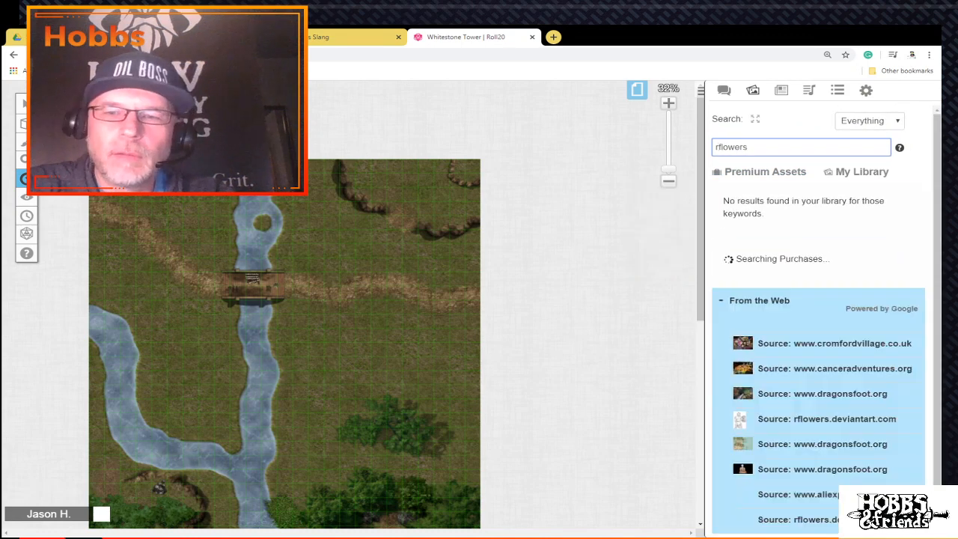
pyautogui.press('BackSpace')
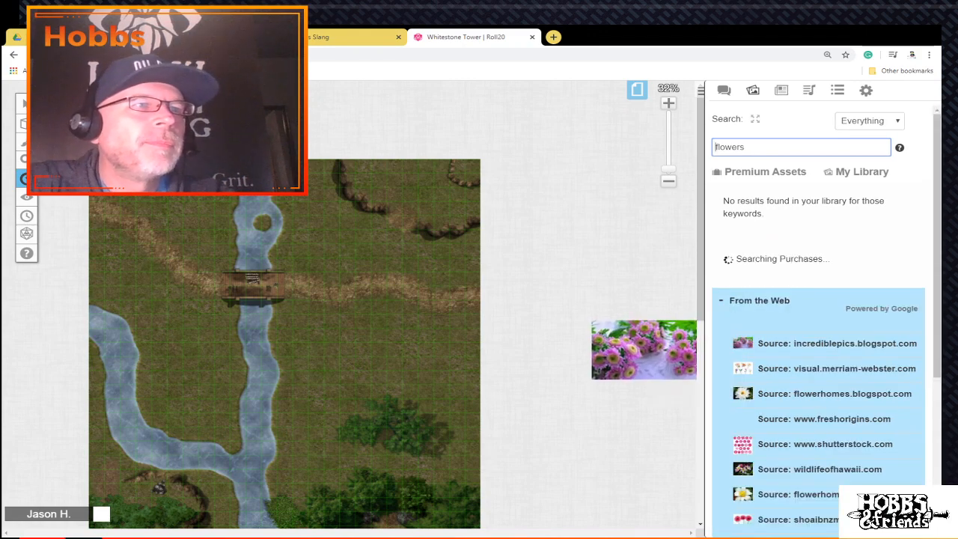
# Step: Examine the premium assets and web images offered for flowers, including the flower chart and the flowers_1x1 asset
pyautogui.scroll(-2, 820, 299)
pyautogui.scroll(-2, 820, 342)
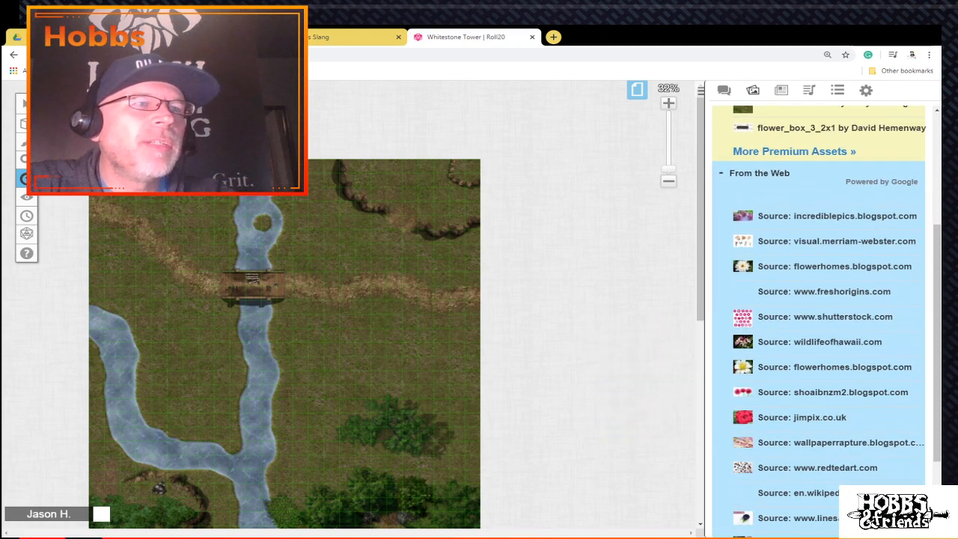
pyautogui.moveTo(819, 342)
pyautogui.scroll(1, 820, 299)
pyautogui.moveTo(743, 178); pyautogui.dragTo(655, 332)
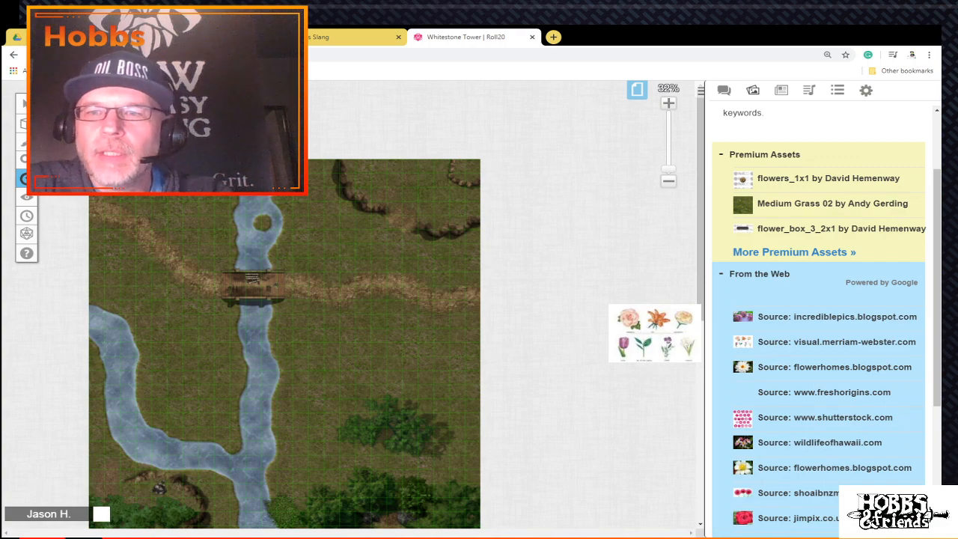
pyautogui.scroll(-1, 820, 314)
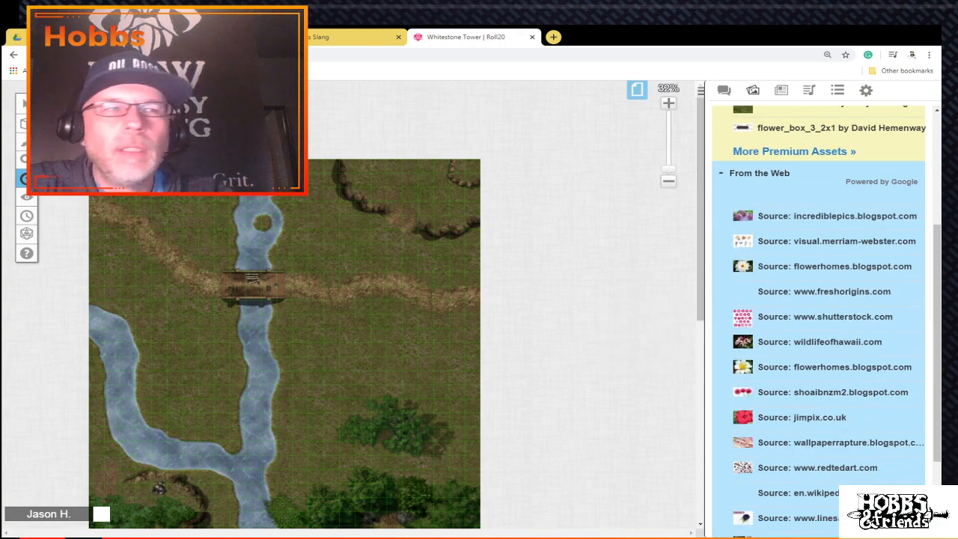
pyautogui.scroll(-5, 819, 314)
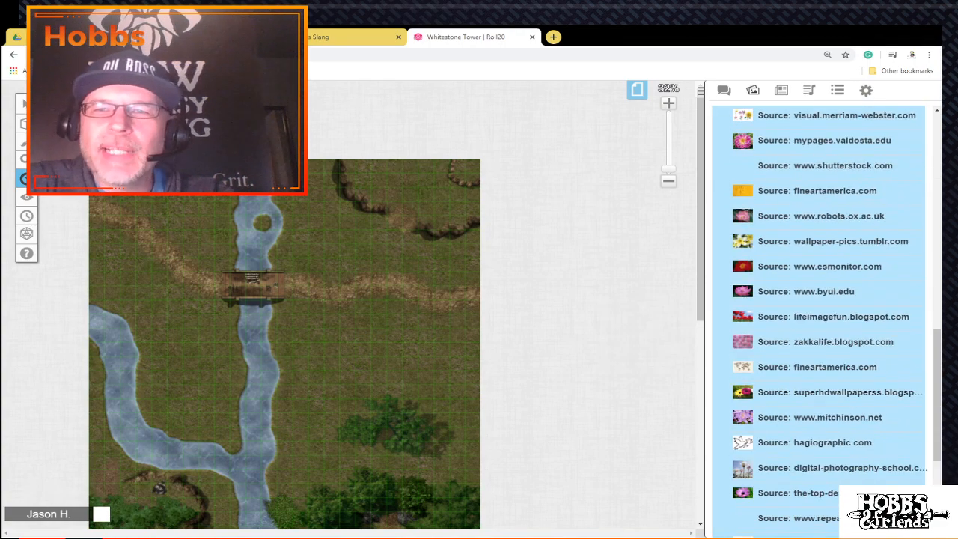
pyautogui.scroll(-4, 820, 314)
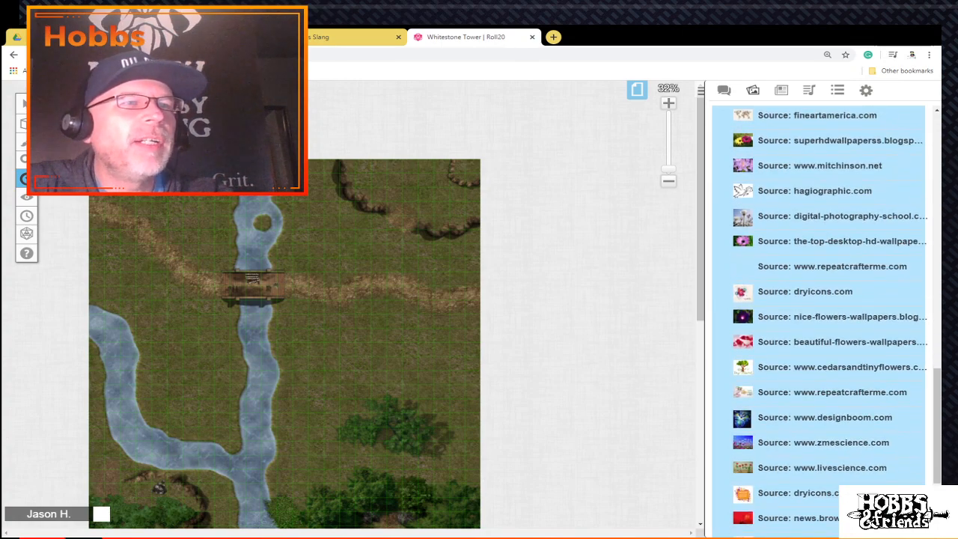
pyautogui.scroll(6, 819, 315)
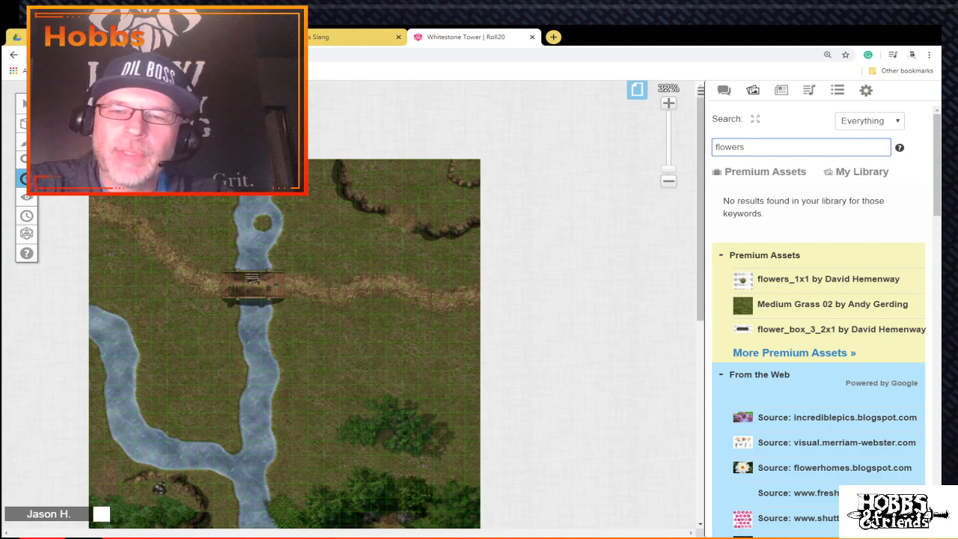
# Step: Clear the art library search term and show the premium assets with the marketplace purchases
pyautogui.press('BackSpace')
pyautogui.press('BackSpace')
pyautogui.press('BackSpace')
pyautogui.press('BackSpace')
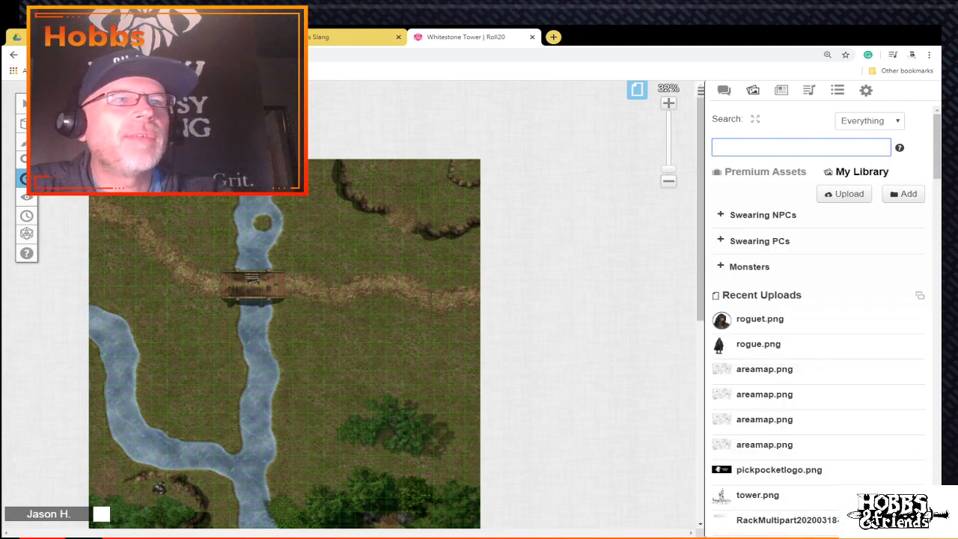
pyautogui.scroll(-1, 771, 319)
pyautogui.scroll(1, 771, 320)
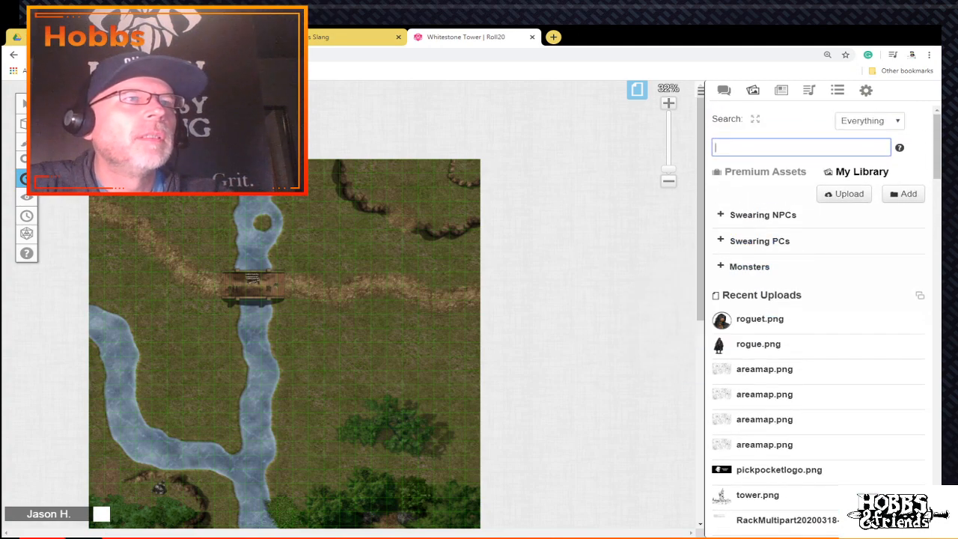
pyautogui.click(764, 171)
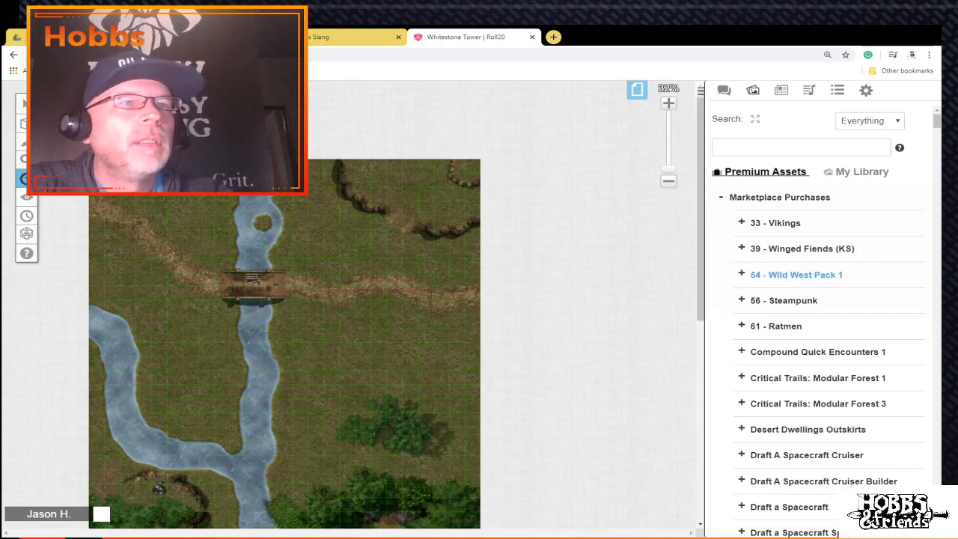
# Step: Look through the maps and props in Quick Encounters: Forest Pack 3, and collapse the pack again
pyautogui.scroll(-5, 823, 281)
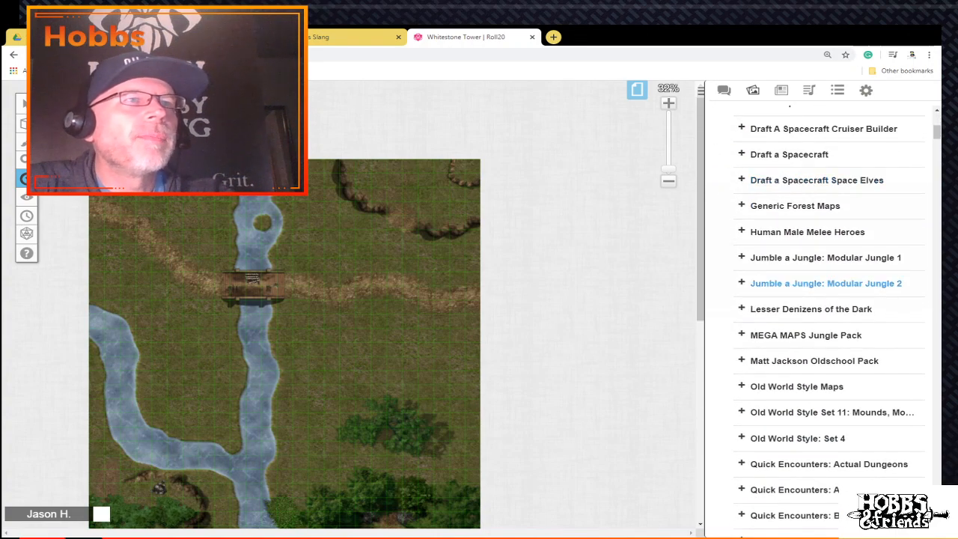
pyautogui.scroll(-7, 824, 280)
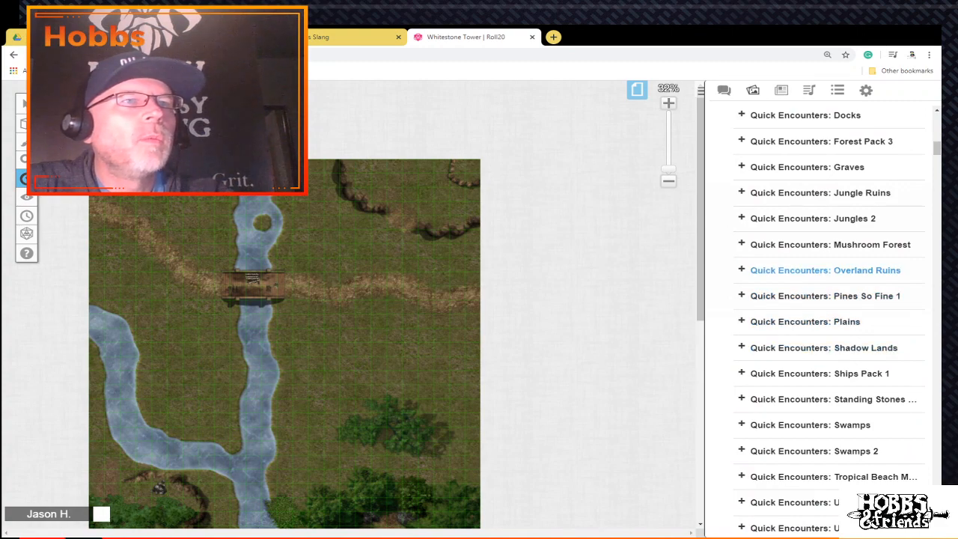
pyautogui.scroll(2, 823, 270)
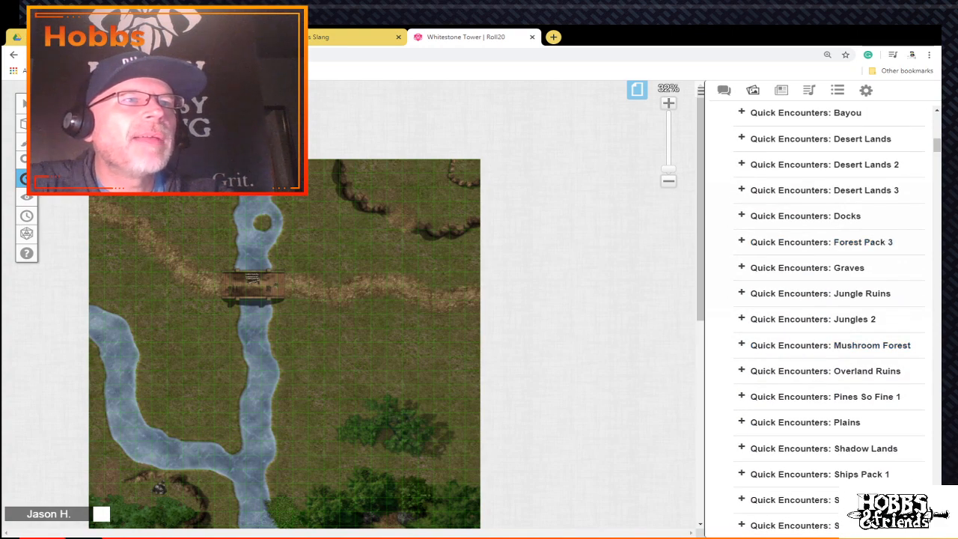
pyautogui.click(821, 242)
pyautogui.moveTo(838, 266)
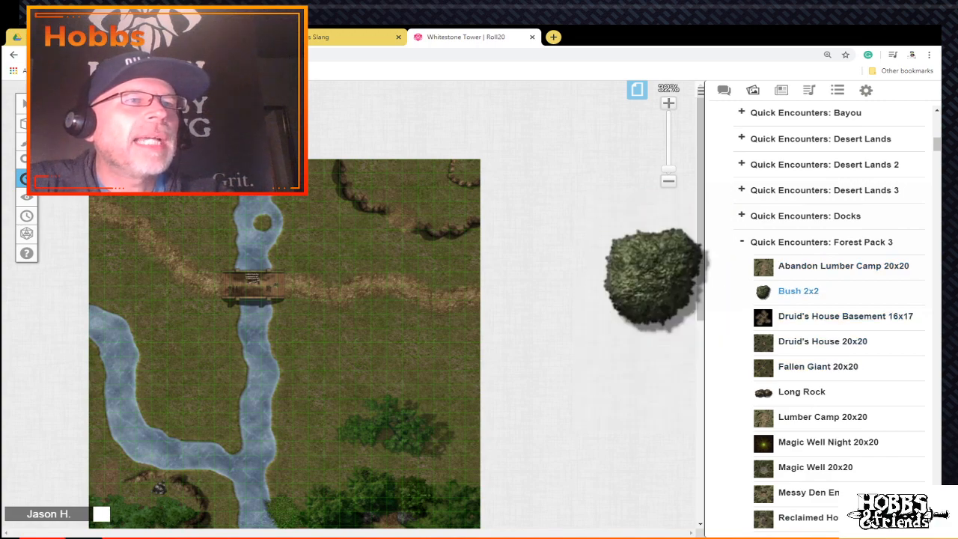
pyautogui.scroll(-2, 798, 290)
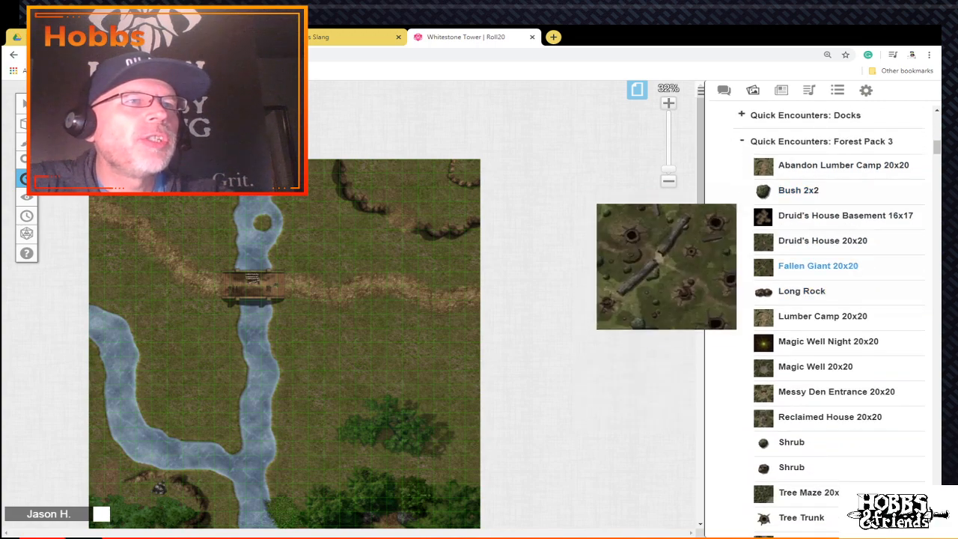
pyautogui.scroll(-2, 815, 255)
pyautogui.scroll(2, 815, 381)
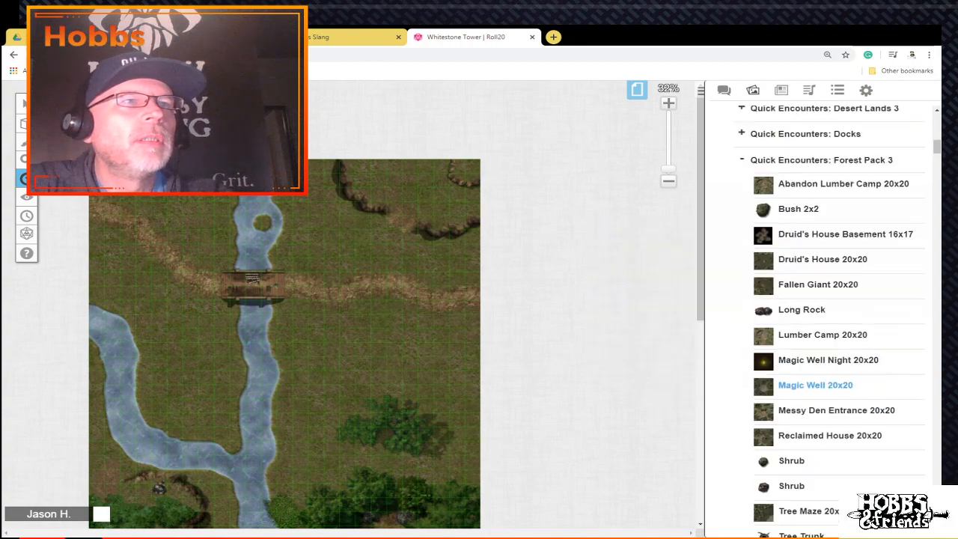
pyautogui.scroll(-2, 815, 389)
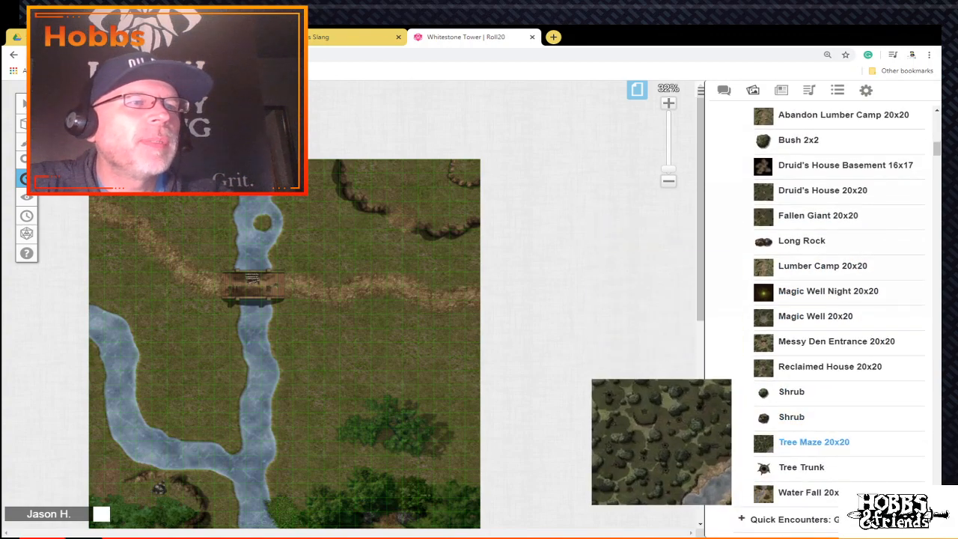
pyautogui.scroll(5, 816, 426)
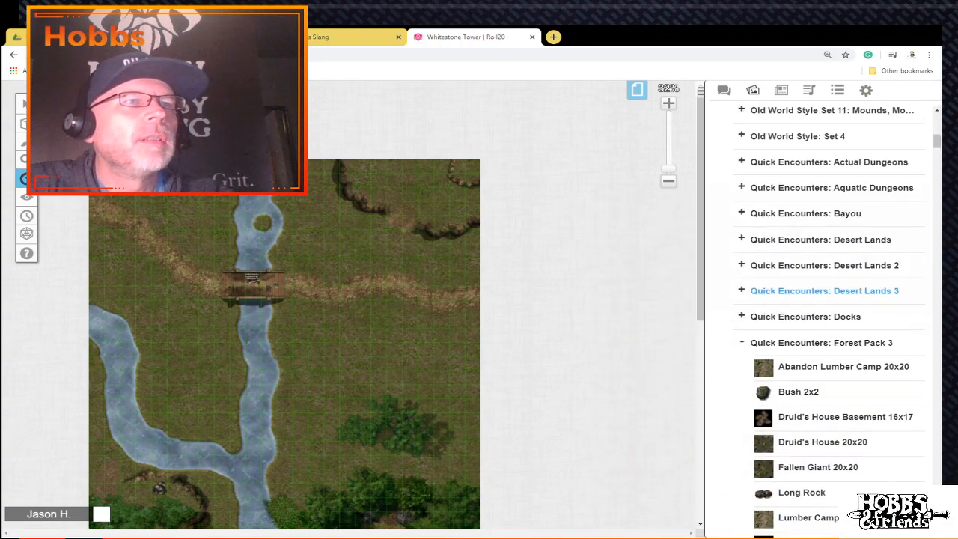
pyautogui.click(742, 342)
# Step: Collapse the Sidequest Battlemaps: Nature Builder set in the marketplace purchases
pyautogui.scroll(-4, 812, 321)
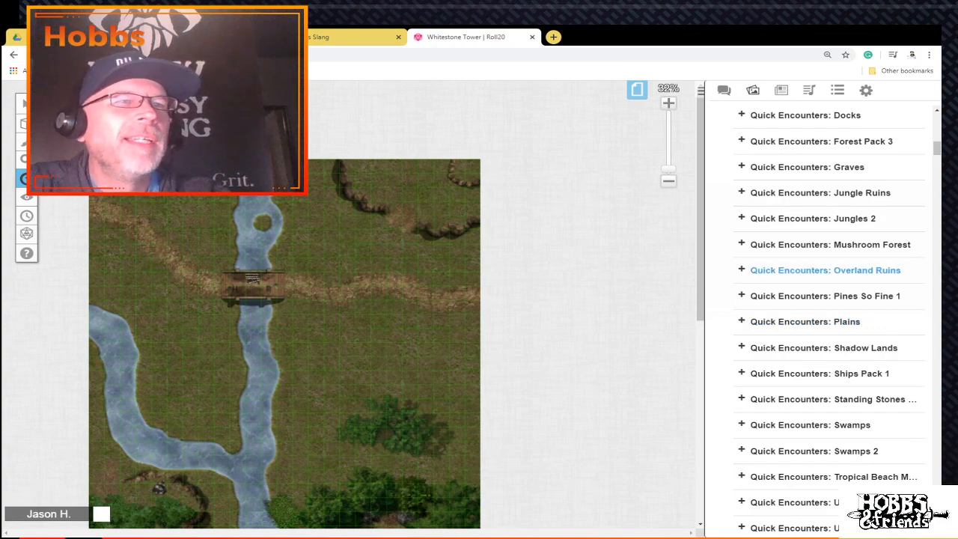
pyautogui.scroll(-1, 823, 270)
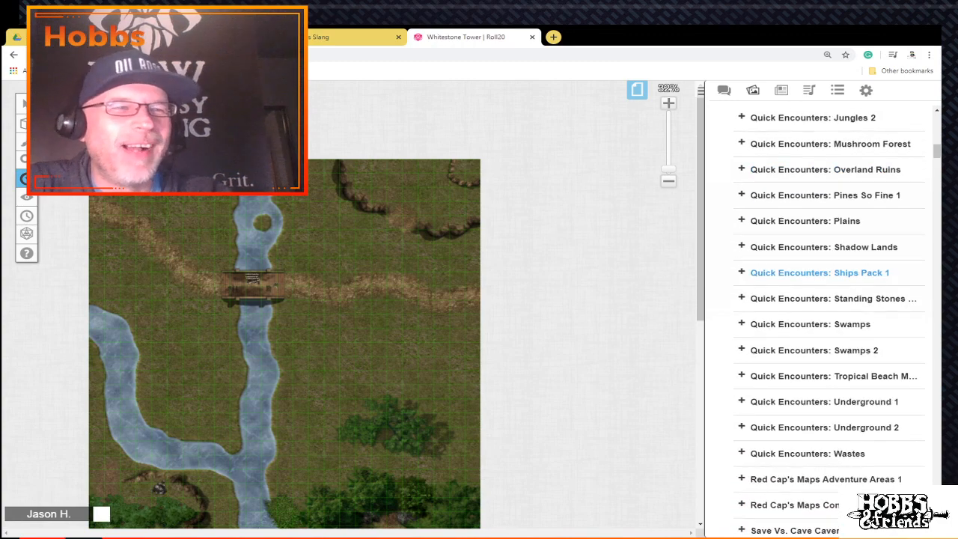
pyautogui.scroll(-3, 823, 272)
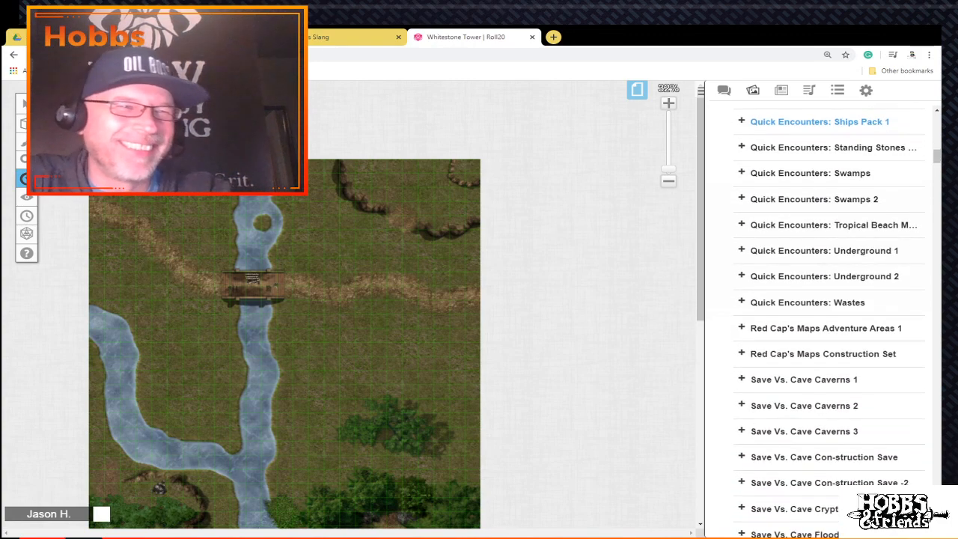
pyautogui.scroll(-6, 823, 272)
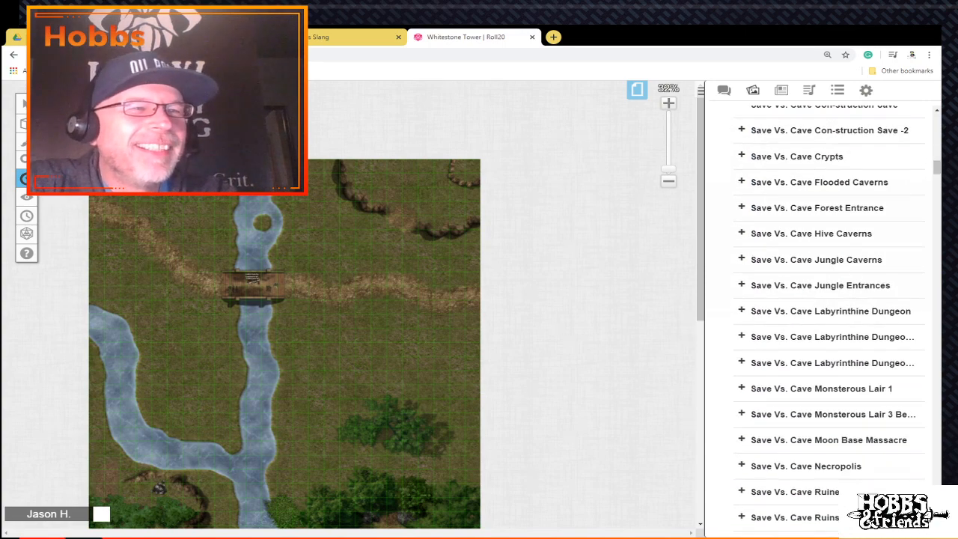
pyautogui.scroll(-3, 823, 265)
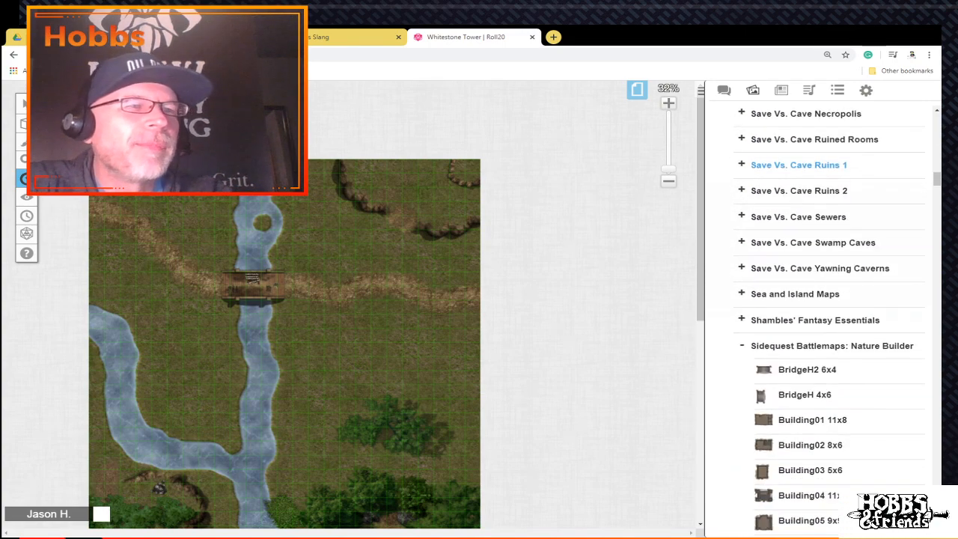
pyautogui.scroll(1, 823, 243)
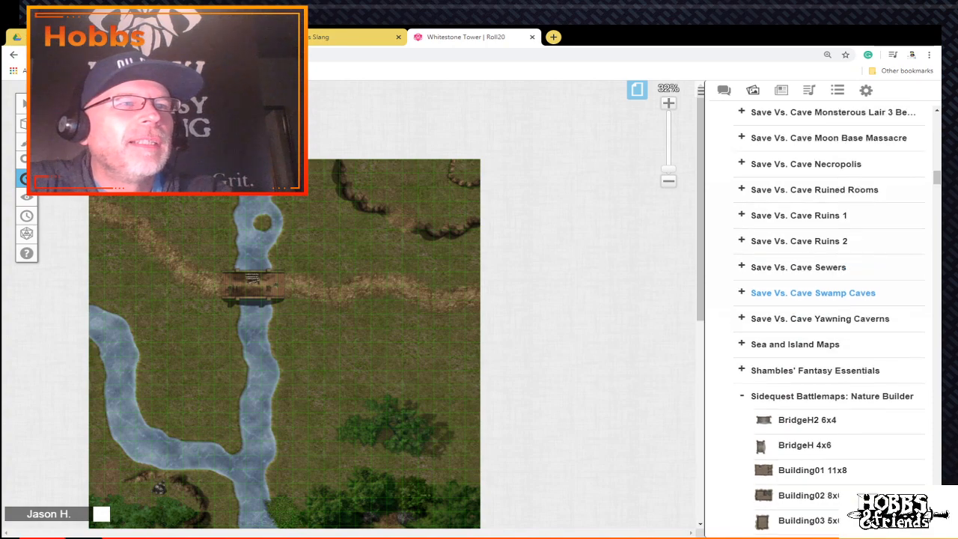
pyautogui.scroll(-2, 823, 240)
pyautogui.click(742, 245)
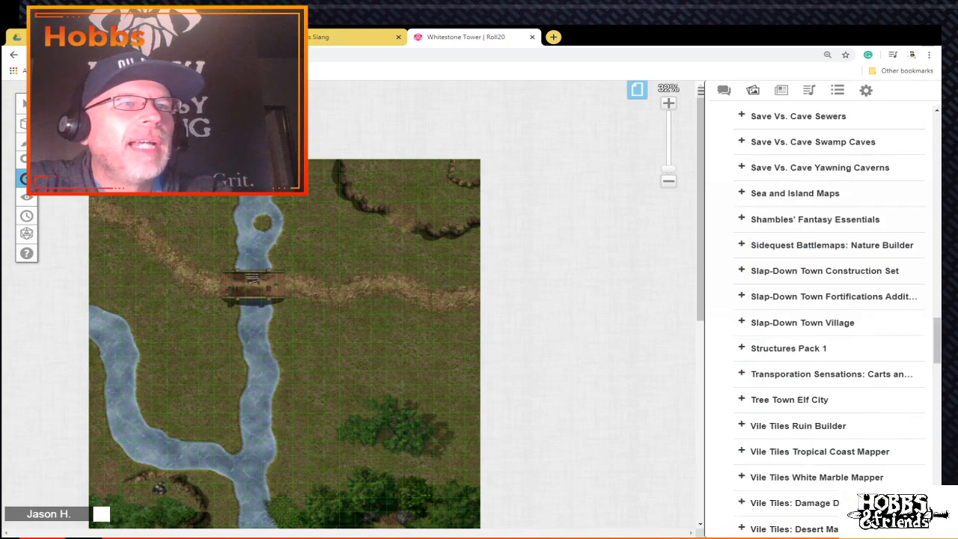
# Step: Expand Vile Tiles: Forest Mapper 1 and examine its boulders, bushes, caves, trees, paths, ponds, rubble and stumps
pyautogui.scroll(-1, 748, 247)
pyautogui.scroll(-2, 823, 322)
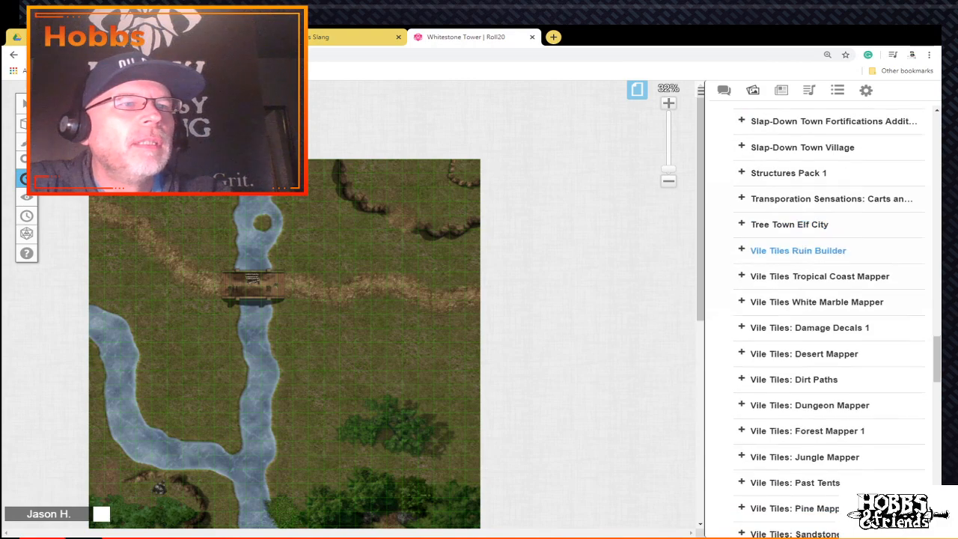
pyautogui.scroll(-2, 798, 250)
pyautogui.moveTo(763, 379); pyautogui.dragTo(666, 381)
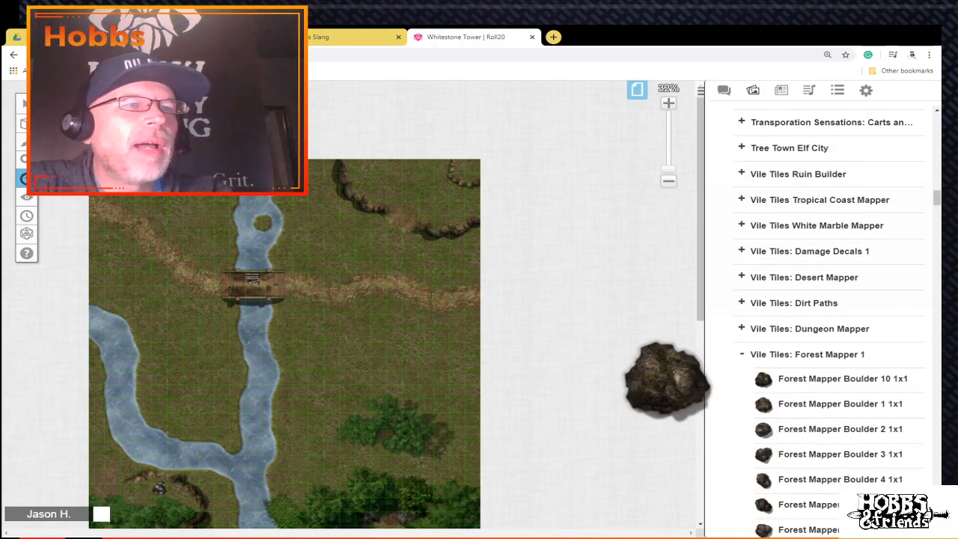
pyautogui.scroll(-3, 823, 172)
pyautogui.scroll(-2, 823, 314)
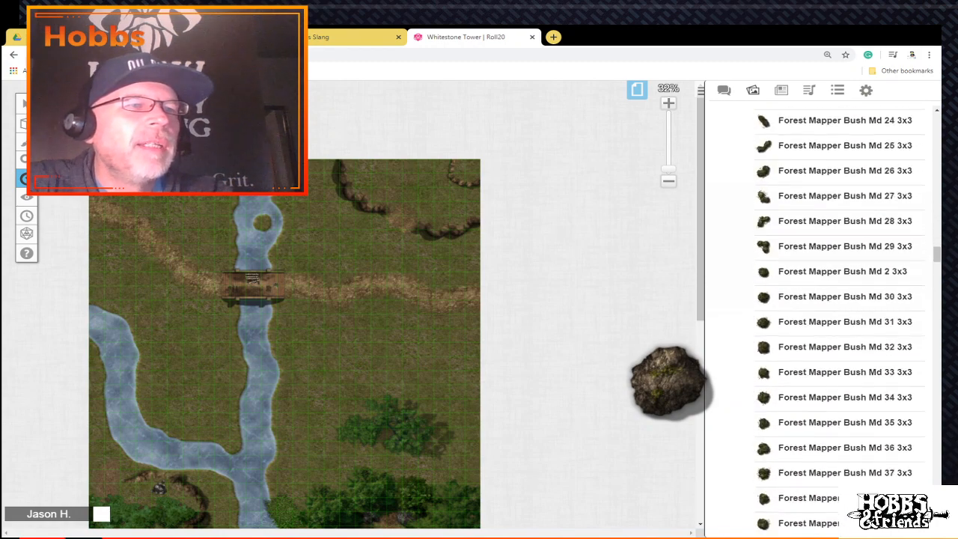
pyautogui.scroll(-5, 823, 314)
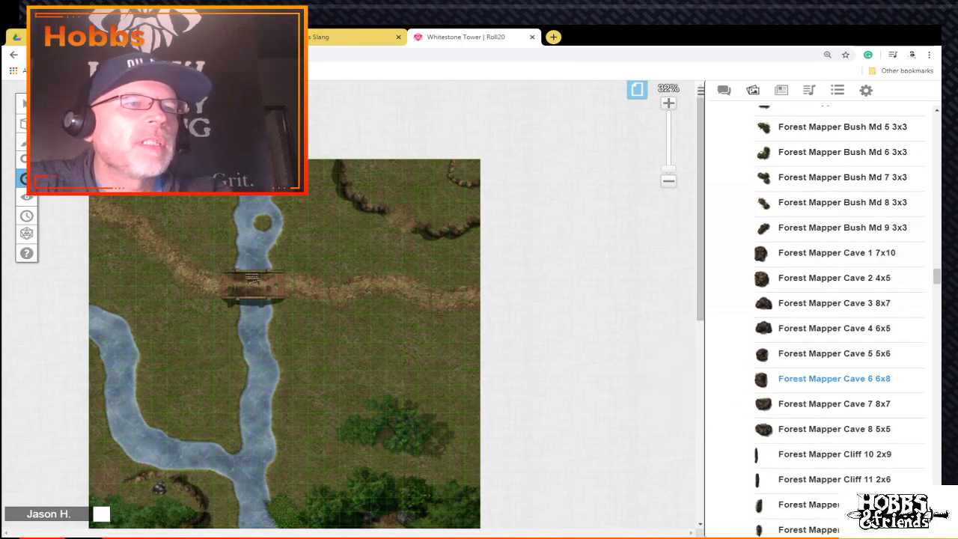
pyautogui.scroll(-4, 830, 128)
pyautogui.scroll(-8, 838, 314)
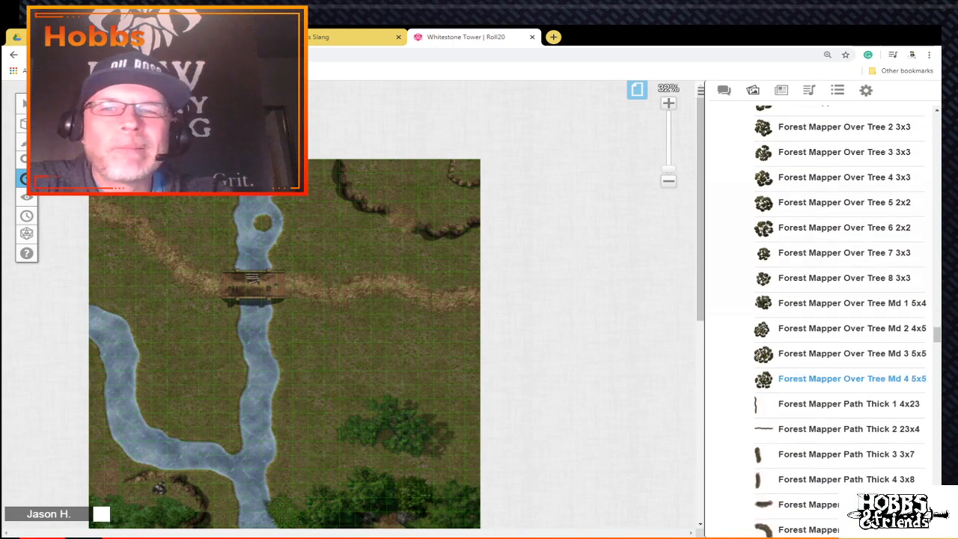
pyautogui.scroll(-8, 852, 377)
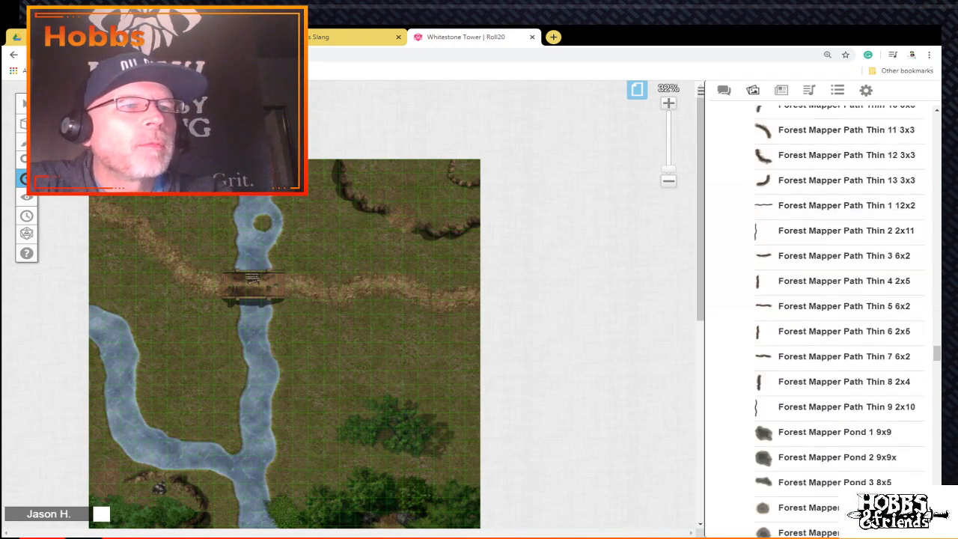
pyautogui.scroll(-4, 838, 315)
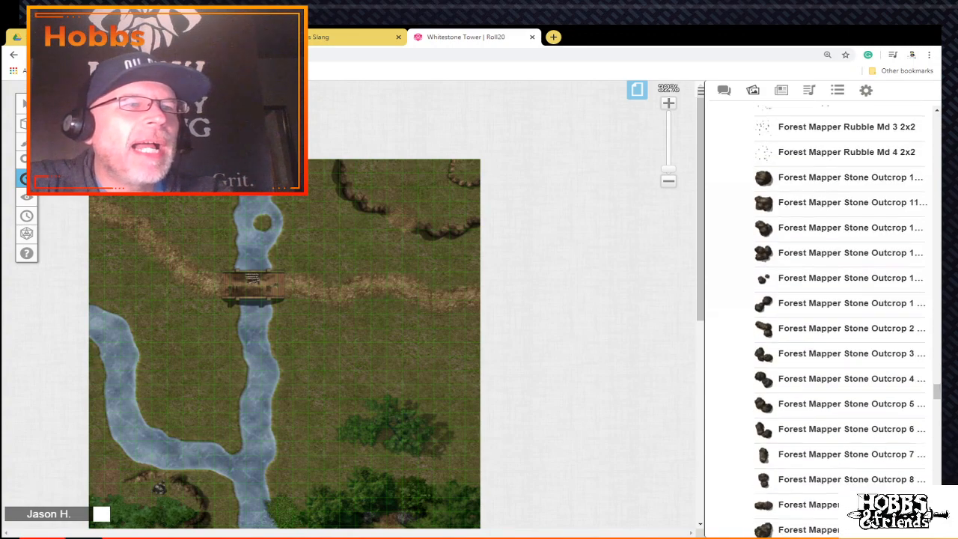
pyautogui.scroll(-4, 838, 314)
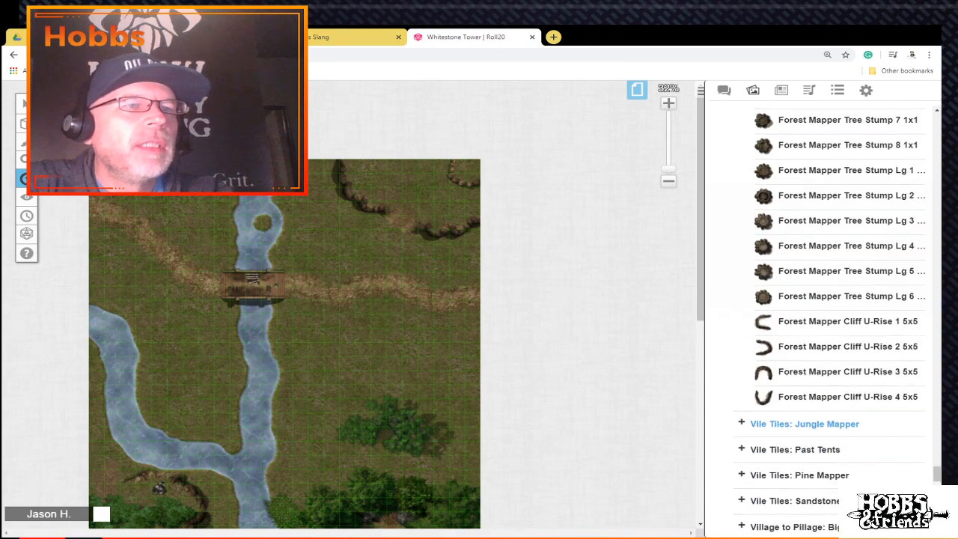
# Step: Look back through the Forest Mapper tiles and the Save Vs. Cave packs up to the Quick Encounters packs
pyautogui.scroll(10, 838, 315)
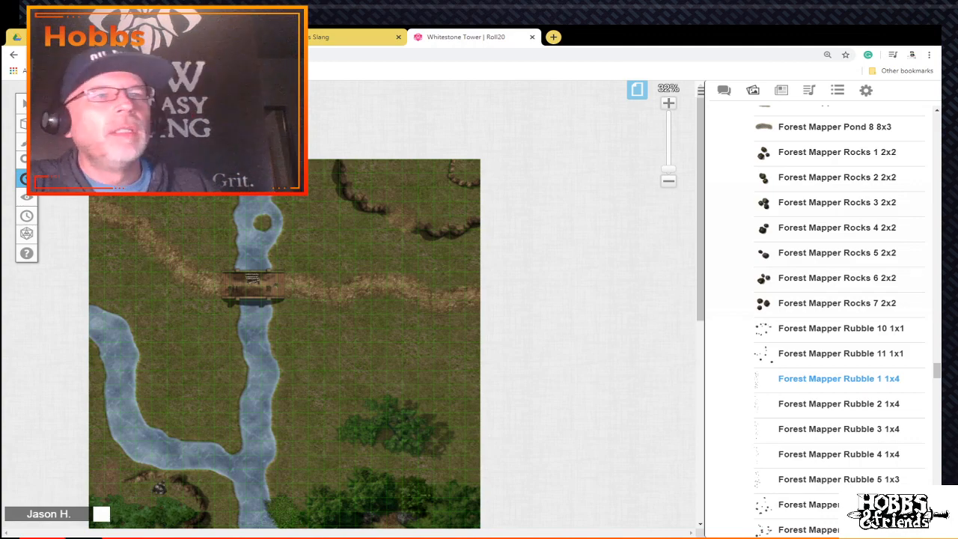
pyautogui.scroll(15, 838, 314)
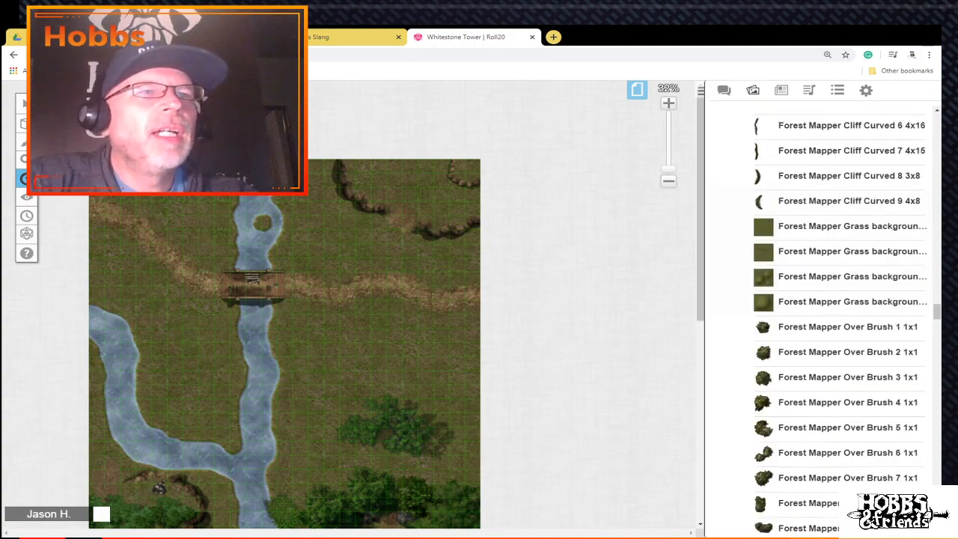
pyautogui.scroll(20, 838, 314)
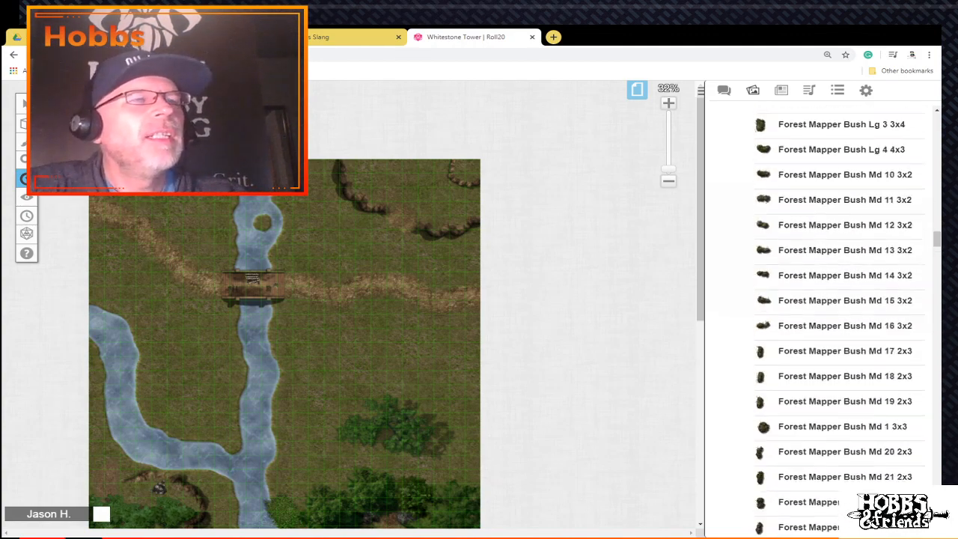
pyautogui.scroll(8, 823, 524)
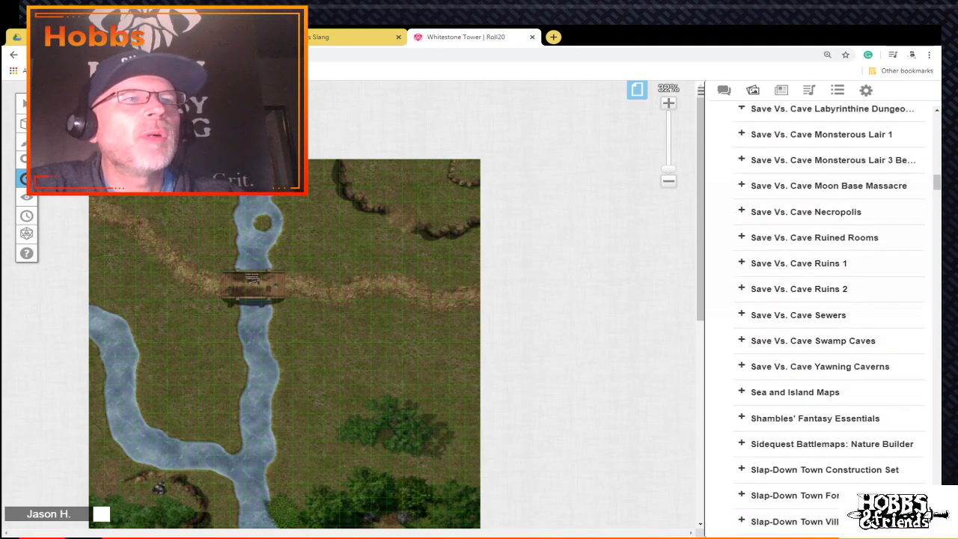
pyautogui.scroll(-4, 823, 524)
pyautogui.scroll(3, 823, 523)
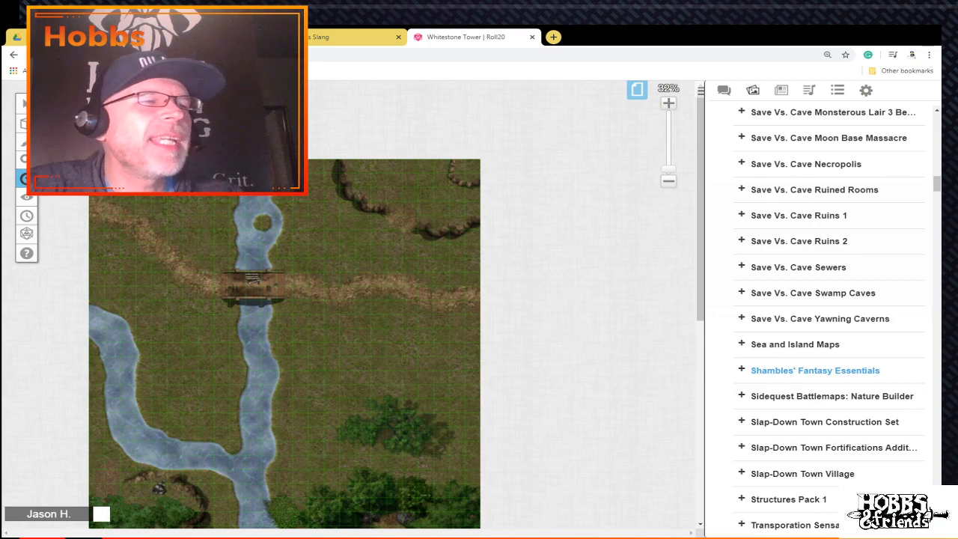
pyautogui.scroll(2, 816, 368)
pyautogui.scroll(4, 824, 412)
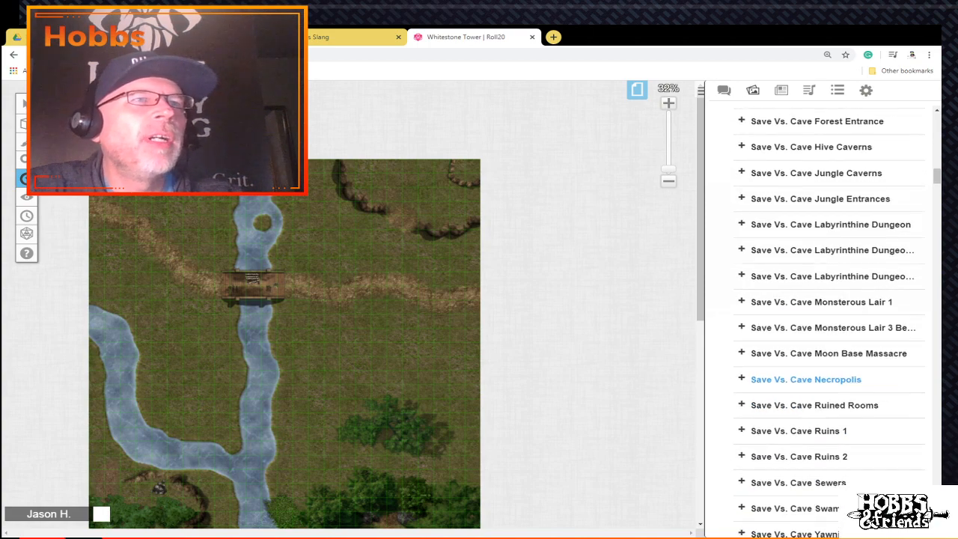
pyautogui.scroll(1, 823, 412)
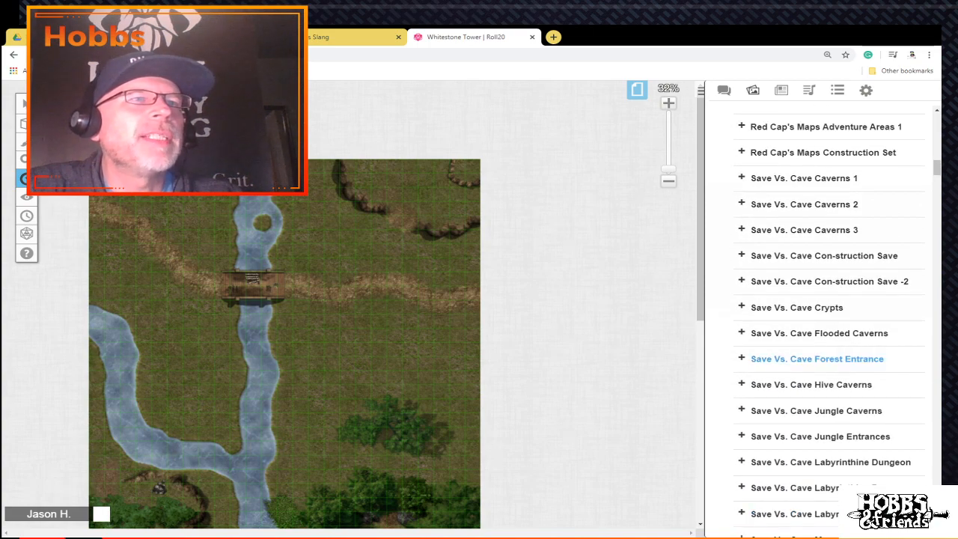
pyautogui.scroll(2, 824, 374)
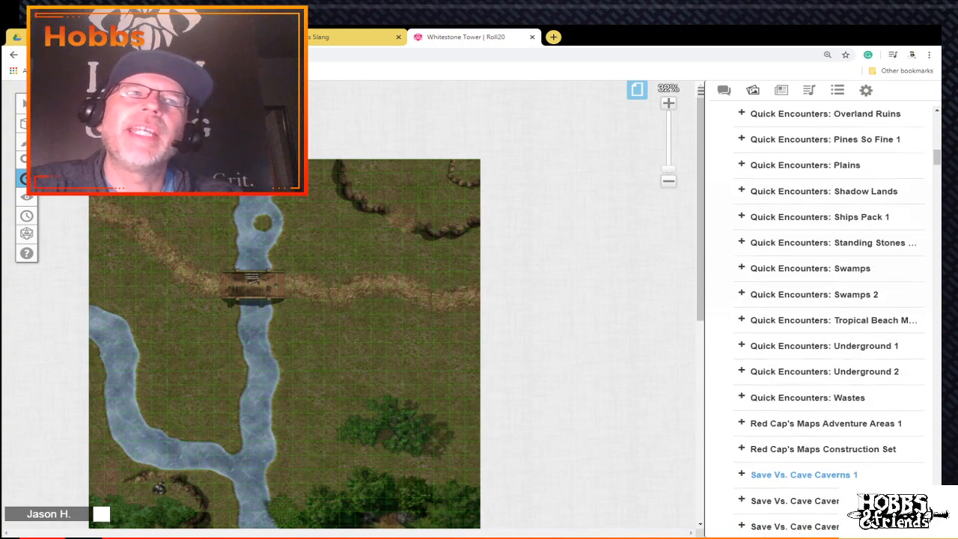
pyautogui.scroll(2, 823, 419)
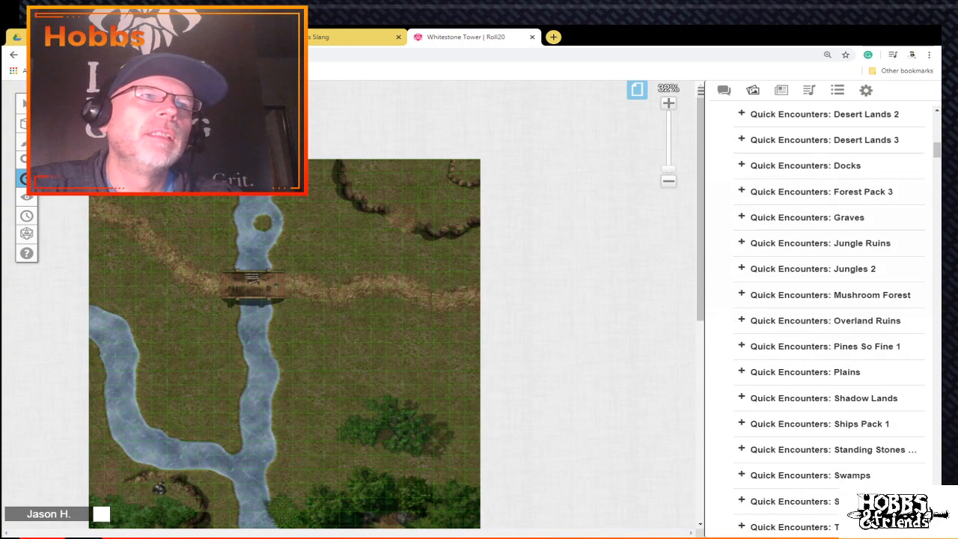
# Step: Look through the Quick Encounters, Old World Style and Save Vs. Cave packs, continuing down to Vile Tiles: Forest Mapper 1
pyautogui.scroll(1, 823, 419)
pyautogui.scroll(1, 823, 420)
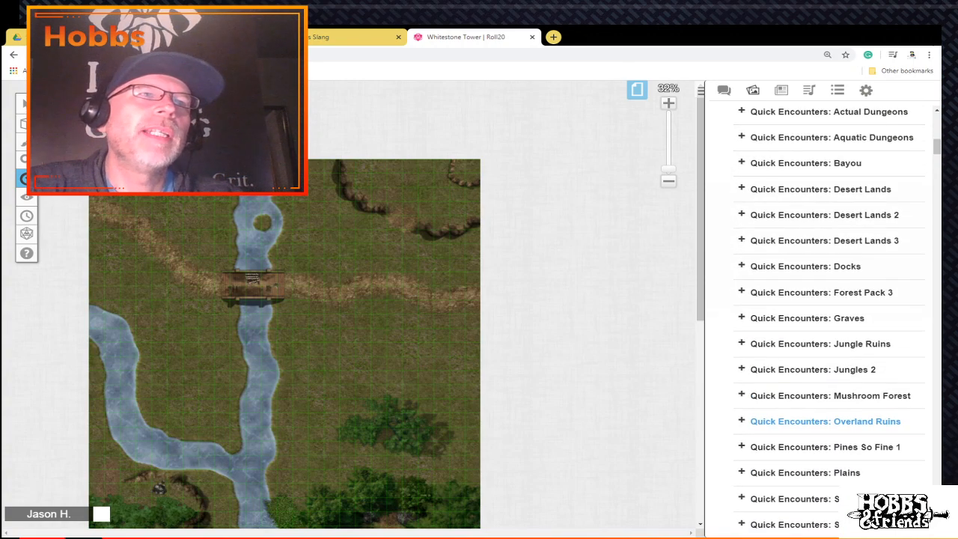
pyautogui.scroll(2, 823, 418)
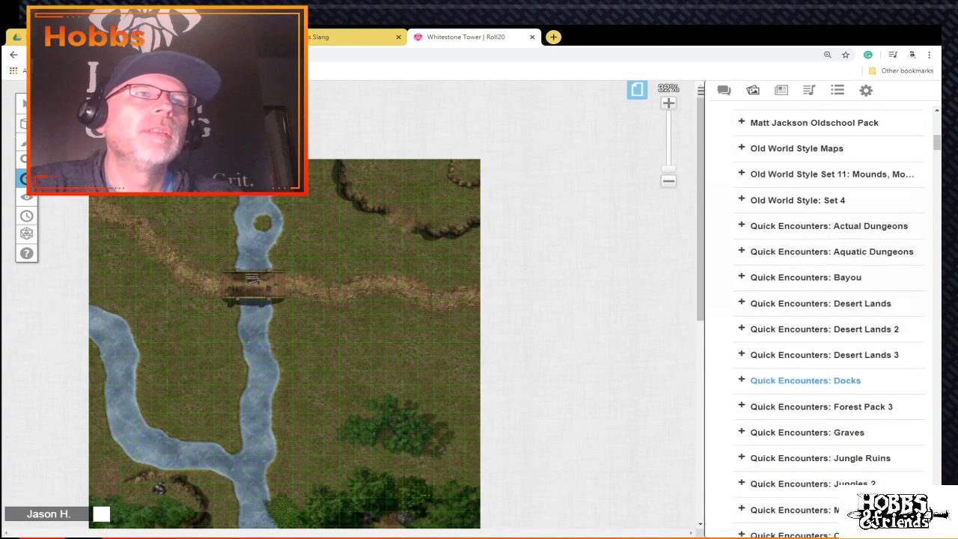
pyautogui.scroll(2, 823, 419)
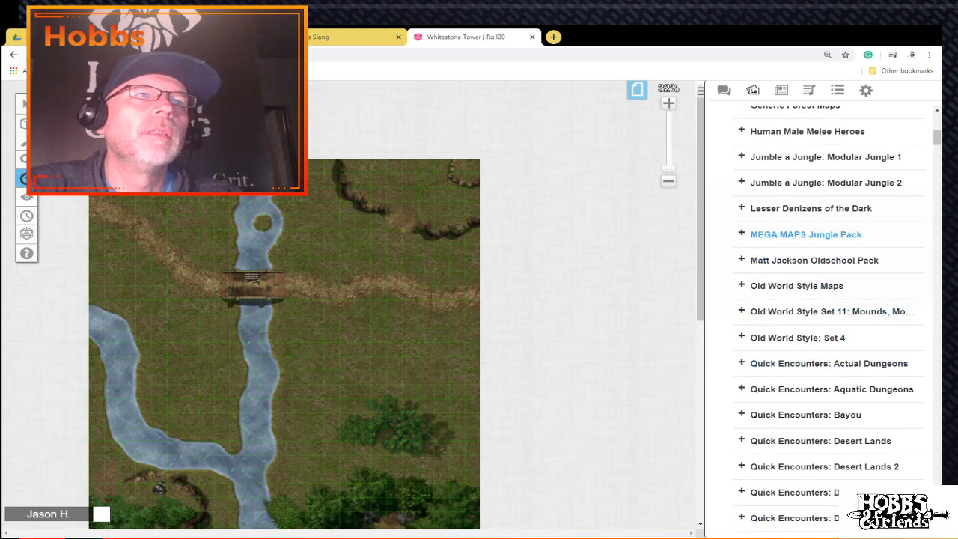
pyautogui.scroll(-10, 809, 225)
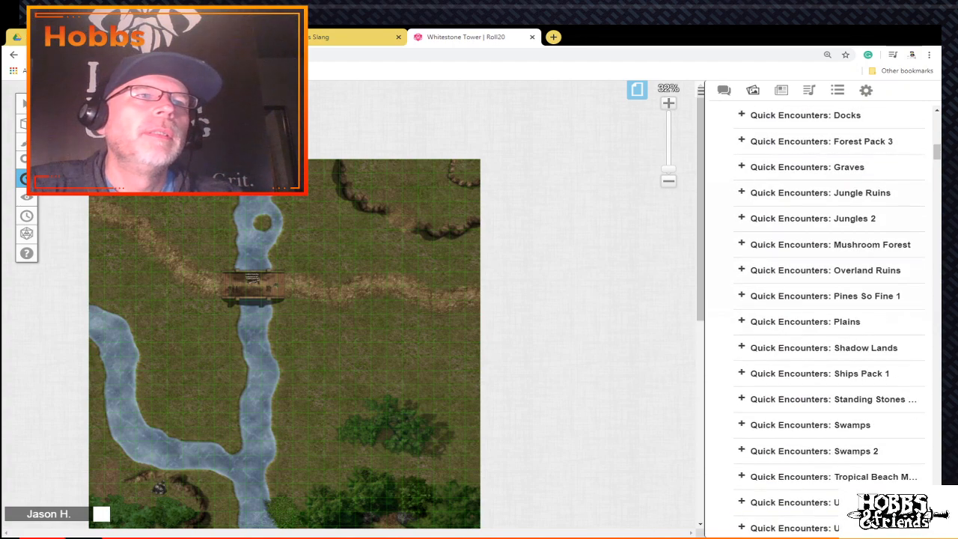
pyautogui.scroll(-1, 823, 209)
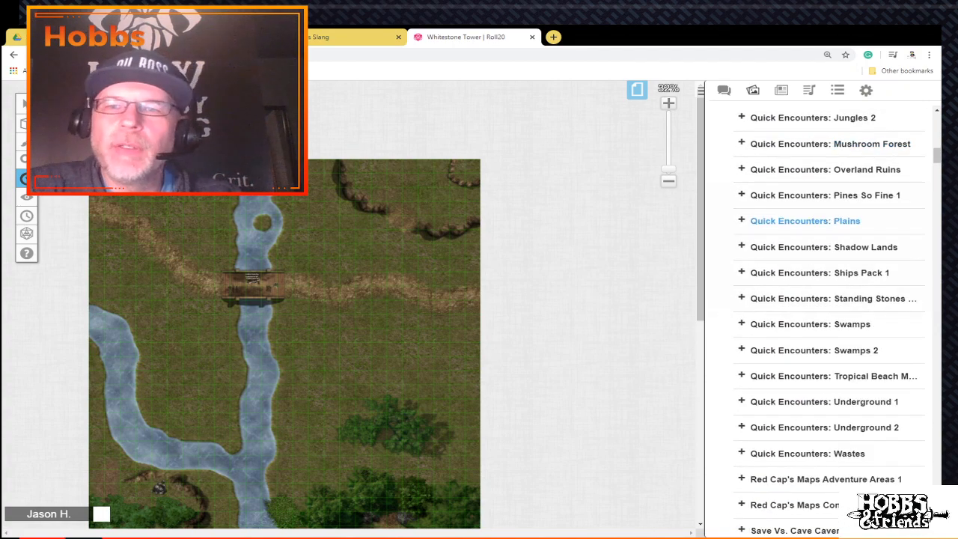
pyautogui.scroll(-20, 823, 314)
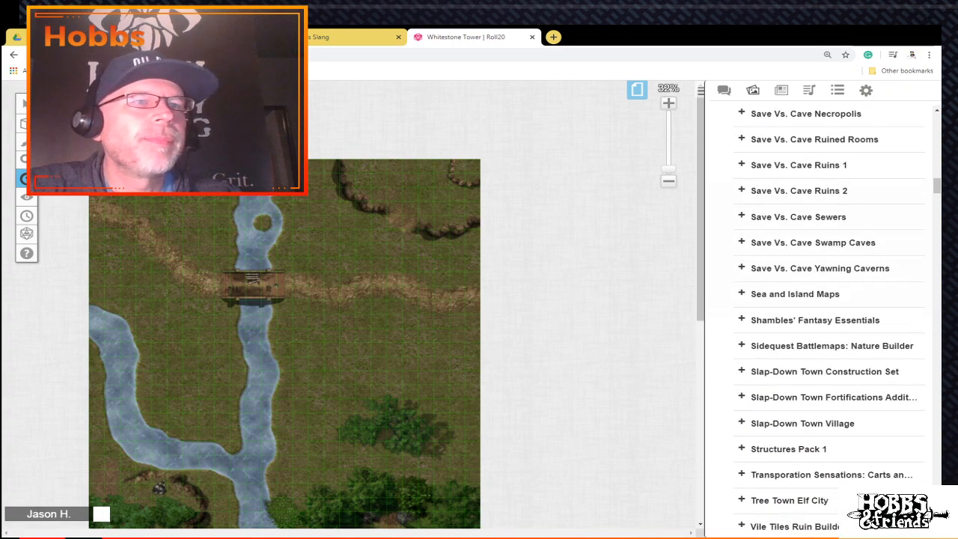
pyautogui.scroll(-7, 823, 306)
pyautogui.scroll(4, 823, 307)
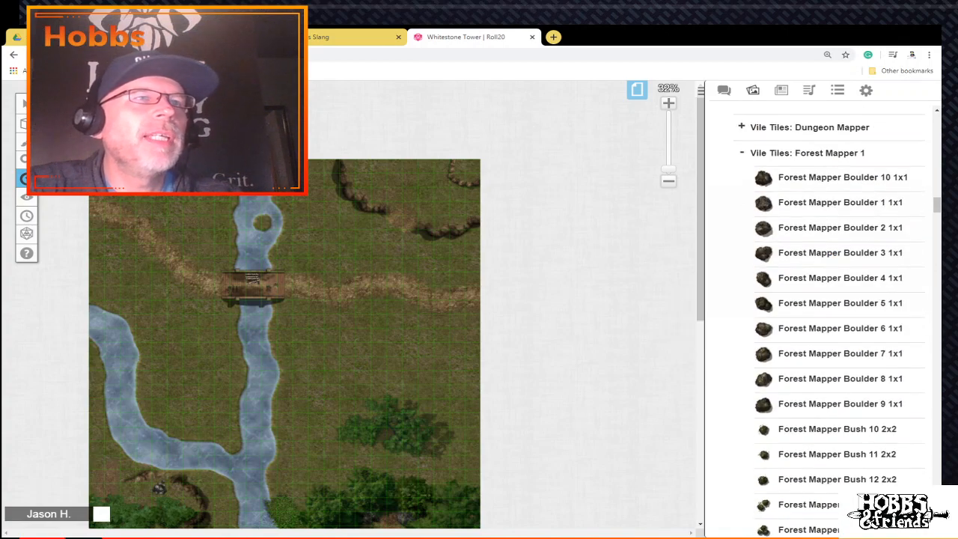
# Step: Look through the Forest Mapper 1 bushes and trees, then the Vile Tiles and Village to Pillage packs listed after them
pyautogui.scroll(2, 823, 307)
pyautogui.scroll(2, 823, 307)
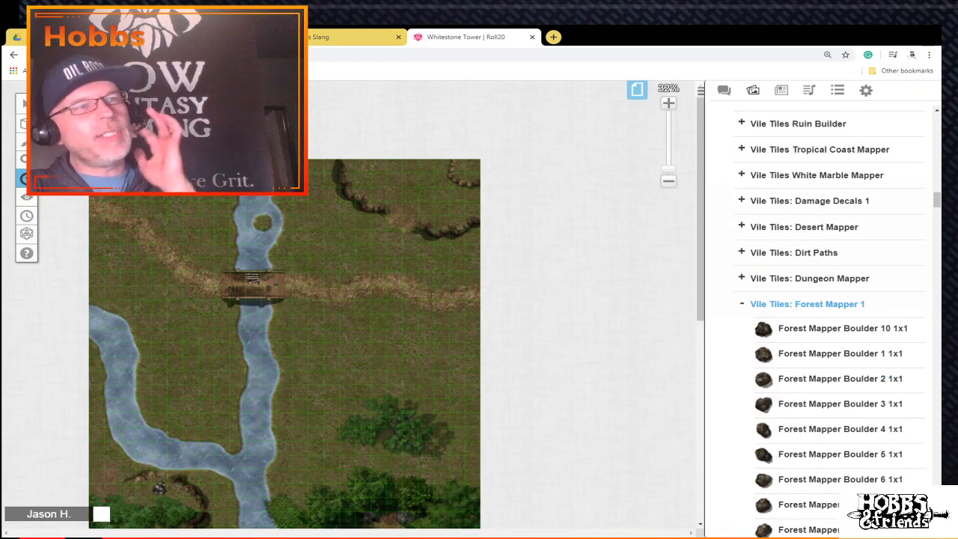
pyautogui.scroll(-15, 823, 314)
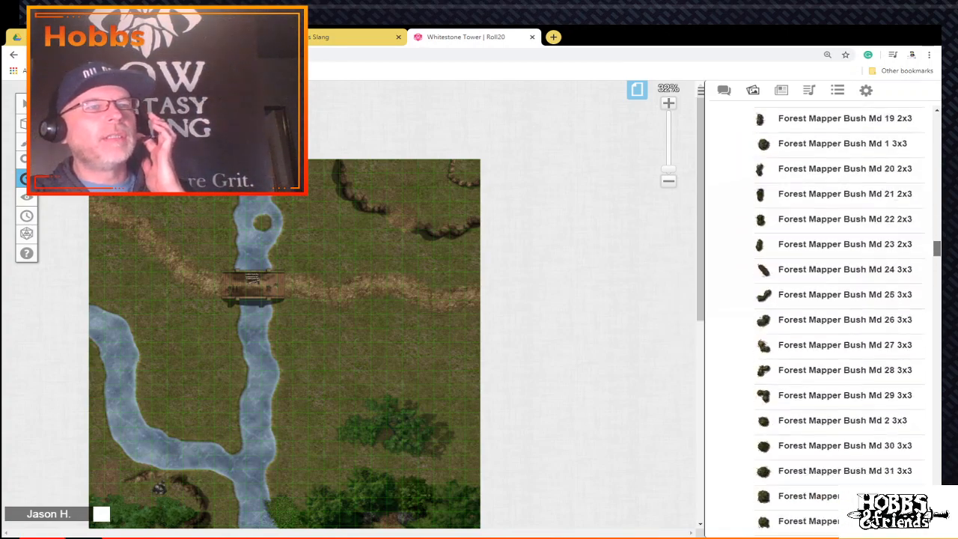
pyautogui.scroll(-20, 838, 314)
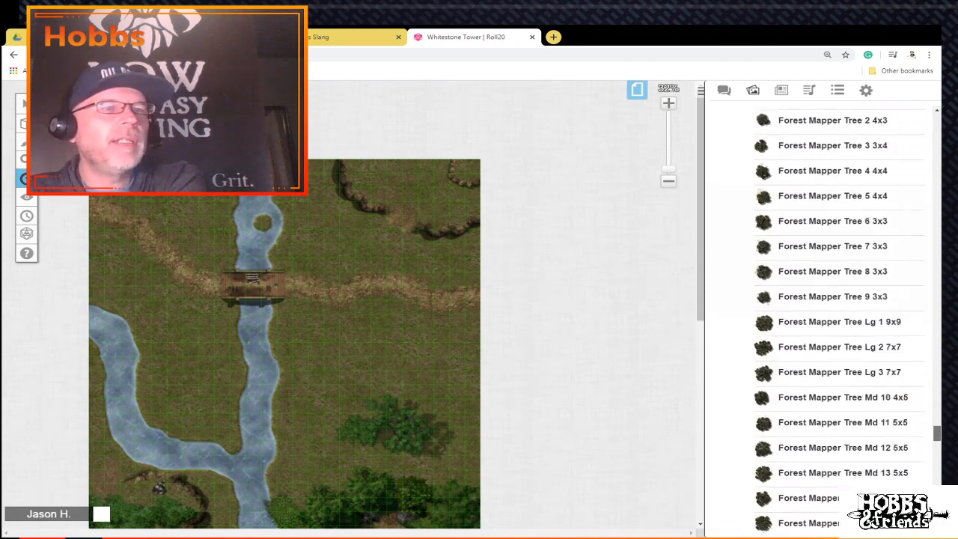
pyautogui.scroll(-10, 823, 314)
pyautogui.scroll(4, 823, 314)
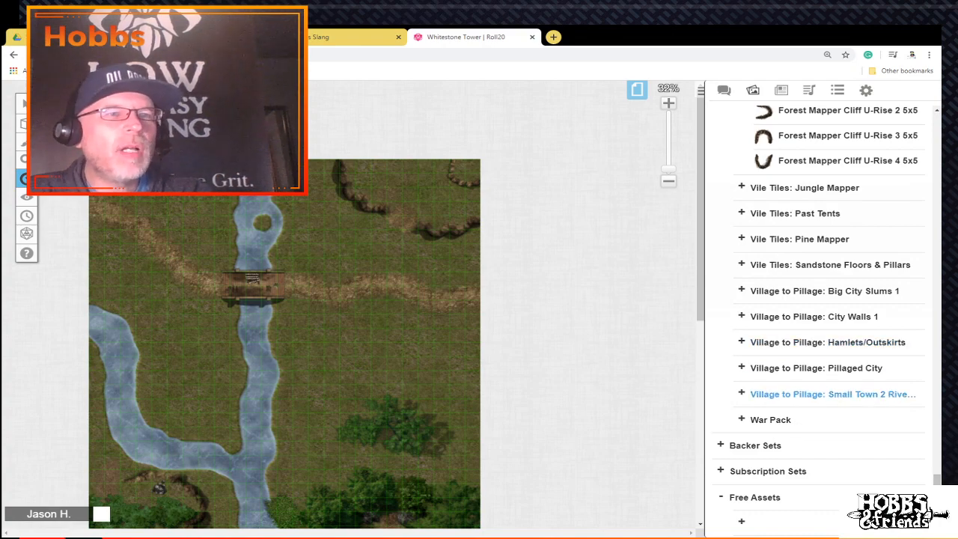
# Step: Expand the War Pack and examine its siege engines, ammunition, barricades, palisades, shields and swords
pyautogui.click(771, 419)
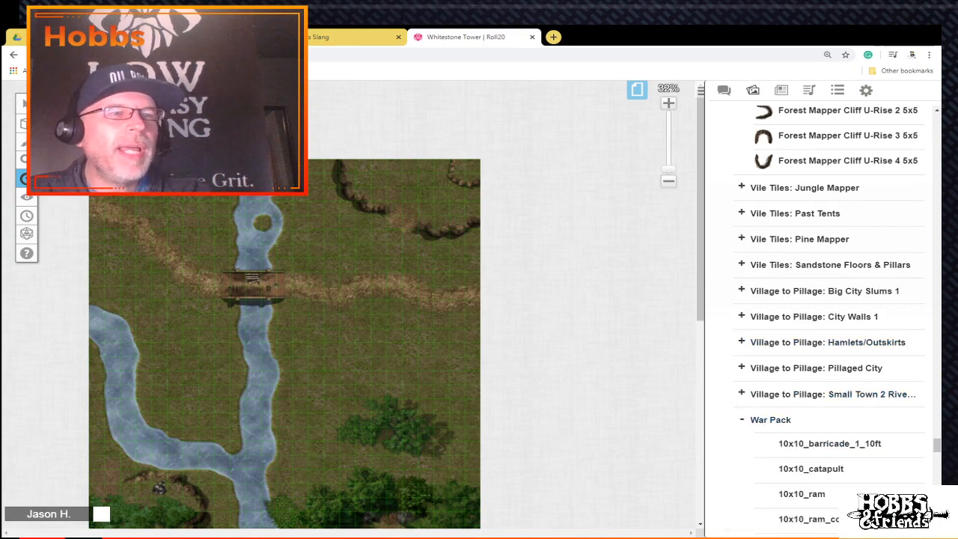
pyautogui.scroll(-5, 808, 419)
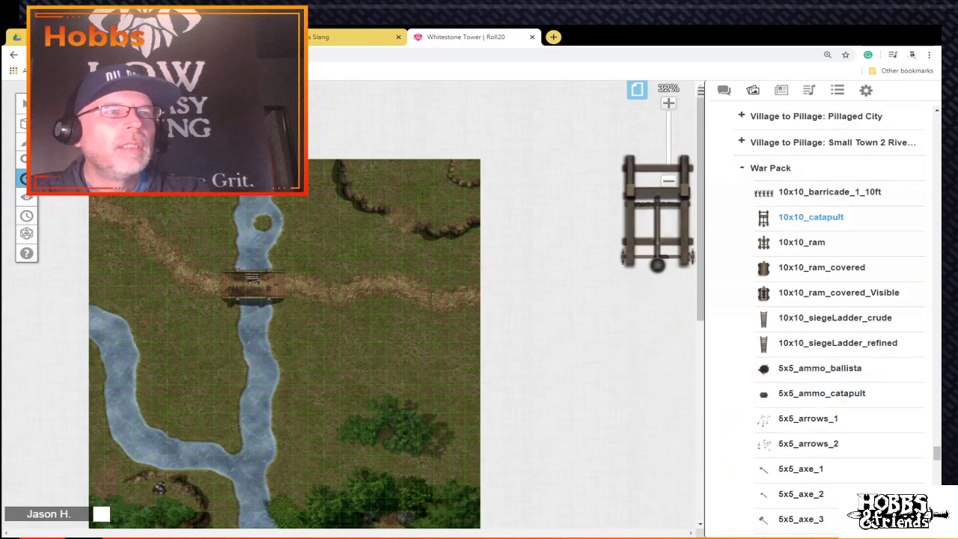
pyautogui.scroll(-2, 823, 343)
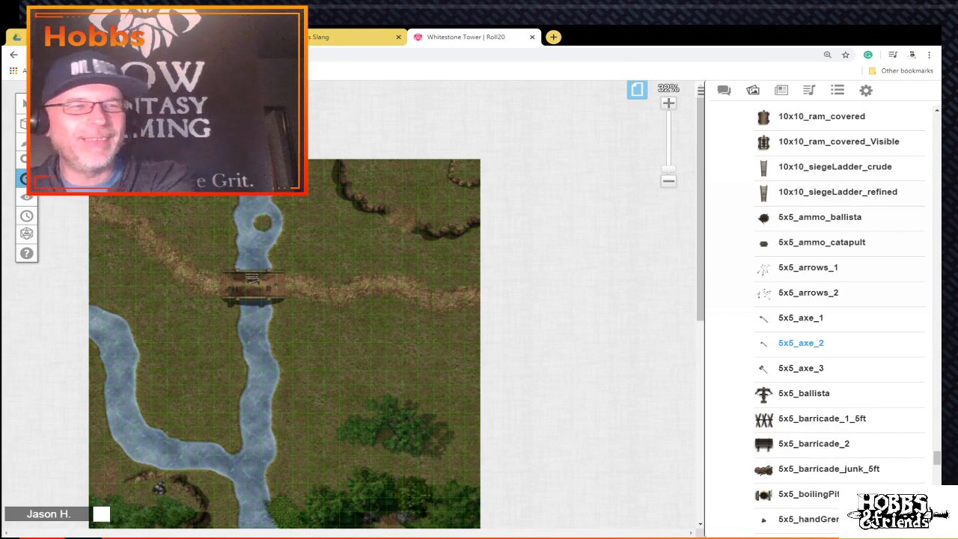
pyautogui.scroll(-1, 823, 343)
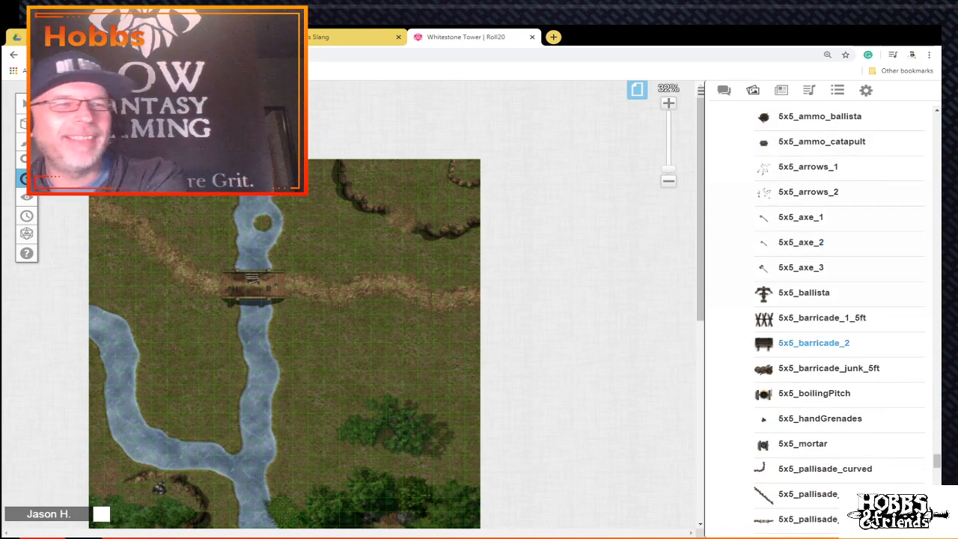
pyautogui.scroll(-2, 823, 367)
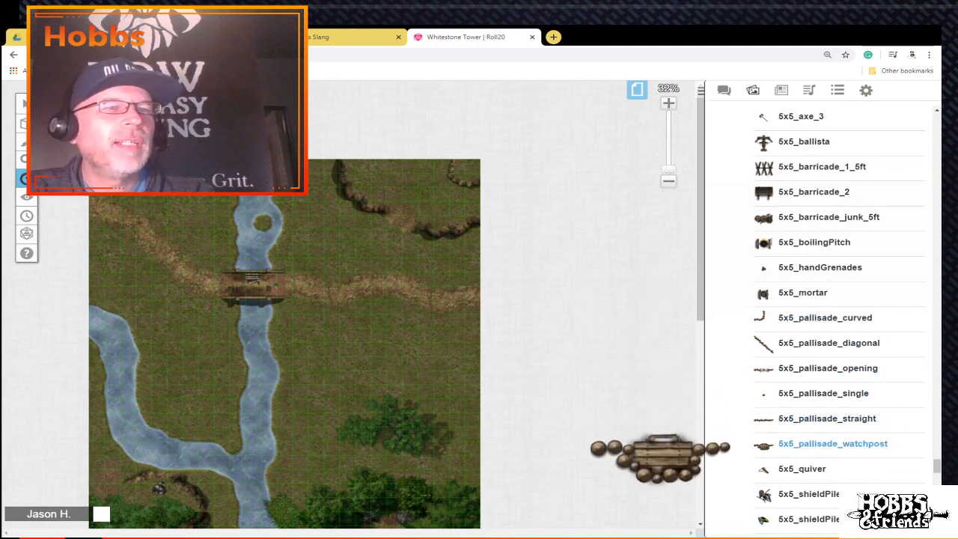
pyautogui.scroll(-2, 823, 443)
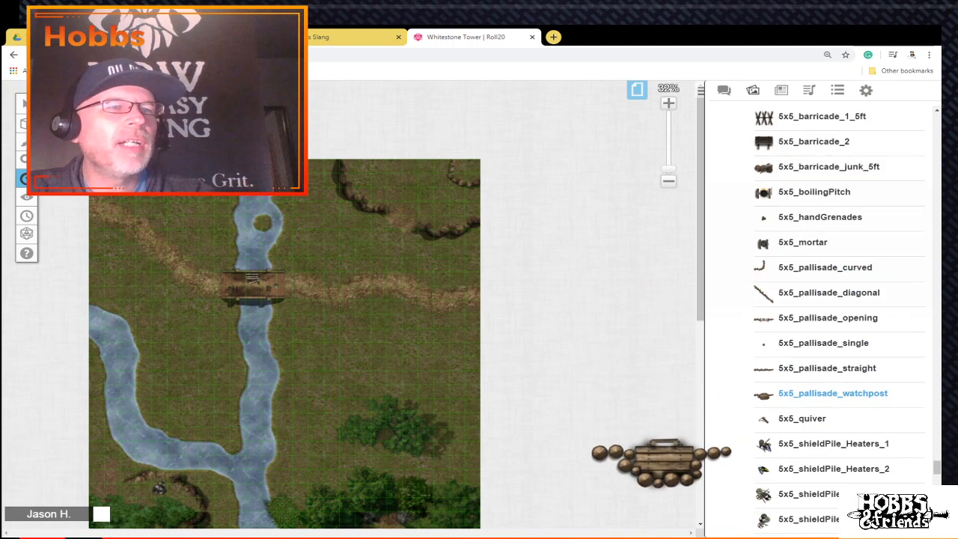
pyautogui.scroll(-1, 824, 443)
pyautogui.scroll(-1, 823, 443)
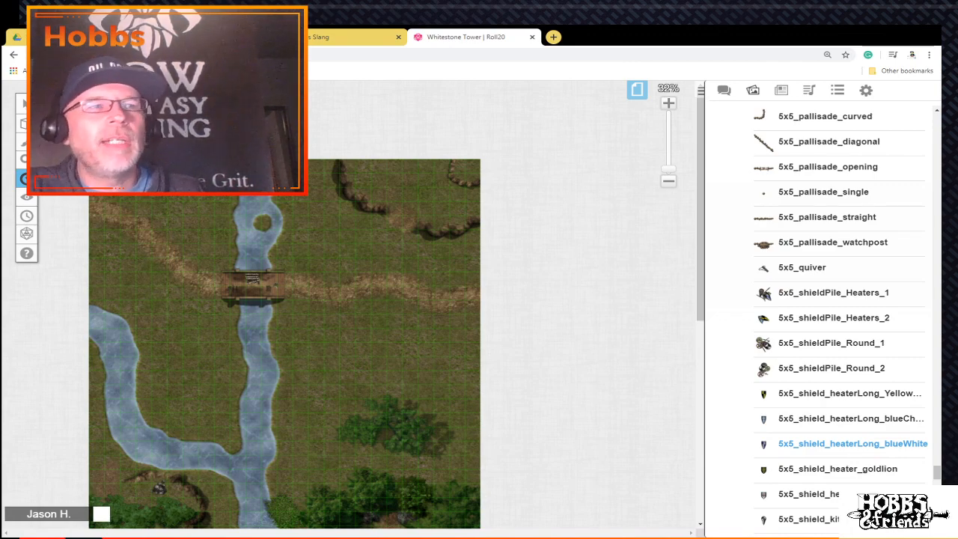
pyautogui.scroll(-13, 823, 443)
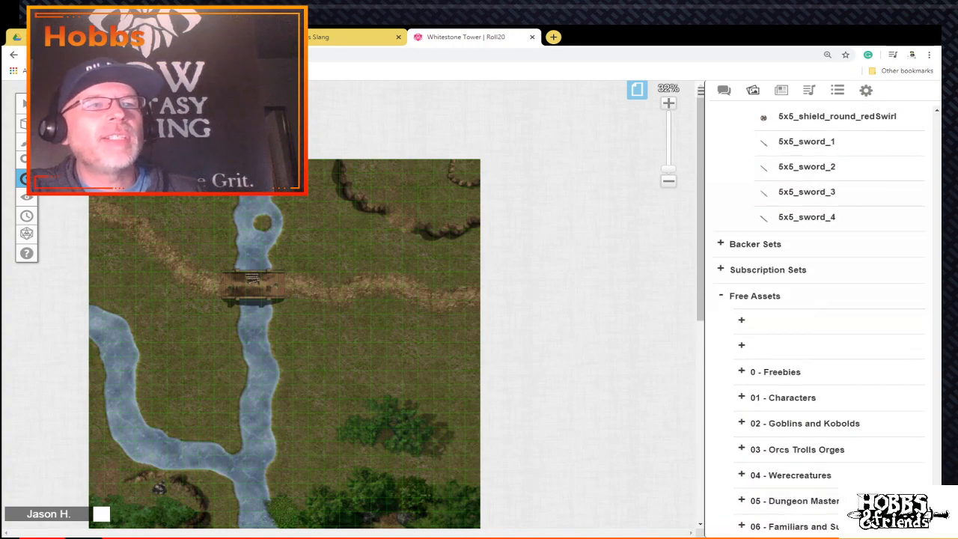
pyautogui.scroll(9, 786, 397)
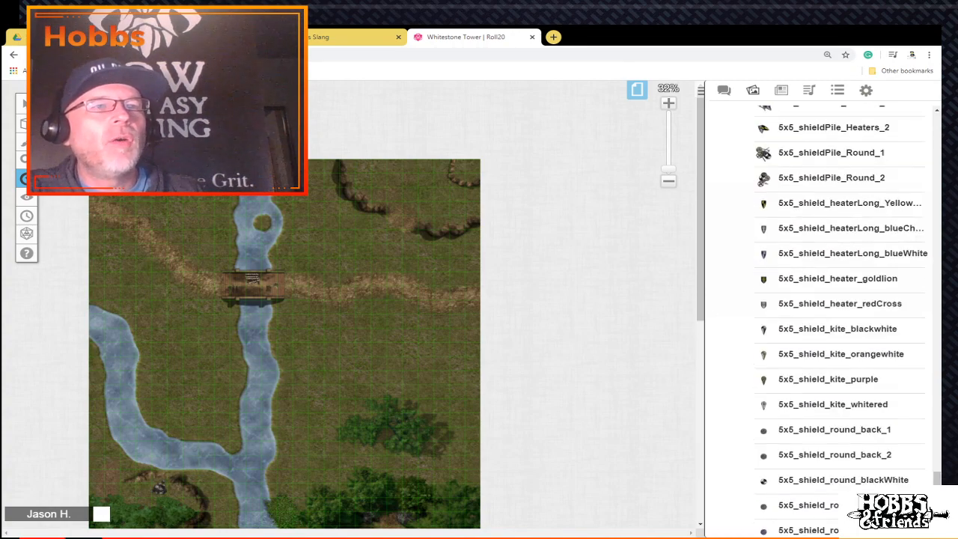
# Step: Collapse the War Pack and look at the Forest Mapper U-Rise cliff tiles
pyautogui.scroll(20, 823, 354)
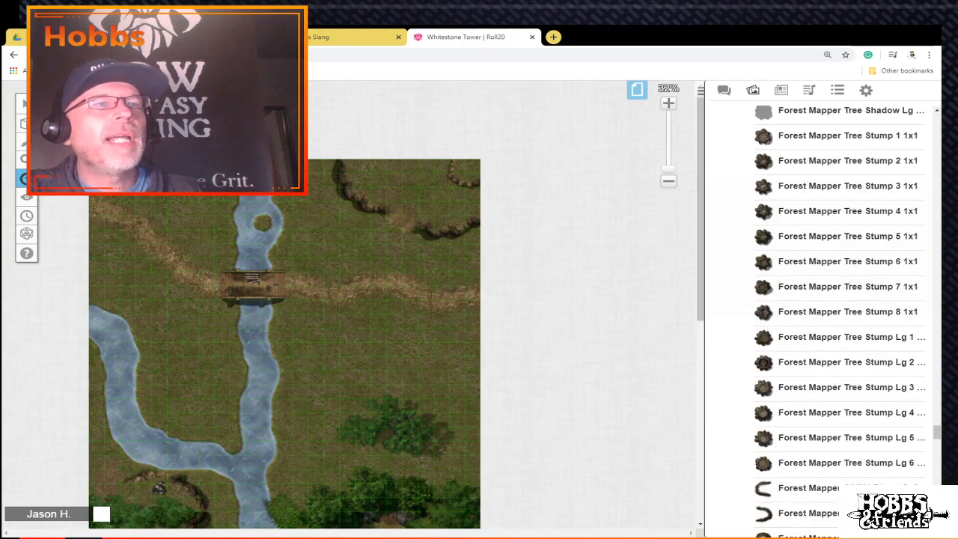
pyautogui.scroll(-7, 824, 389)
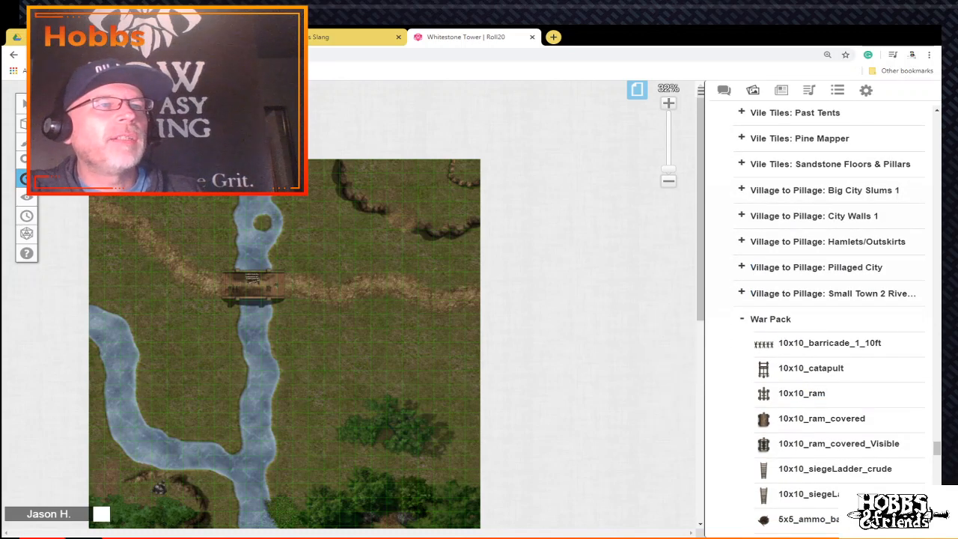
pyautogui.click(741, 319)
pyautogui.scroll(5, 742, 319)
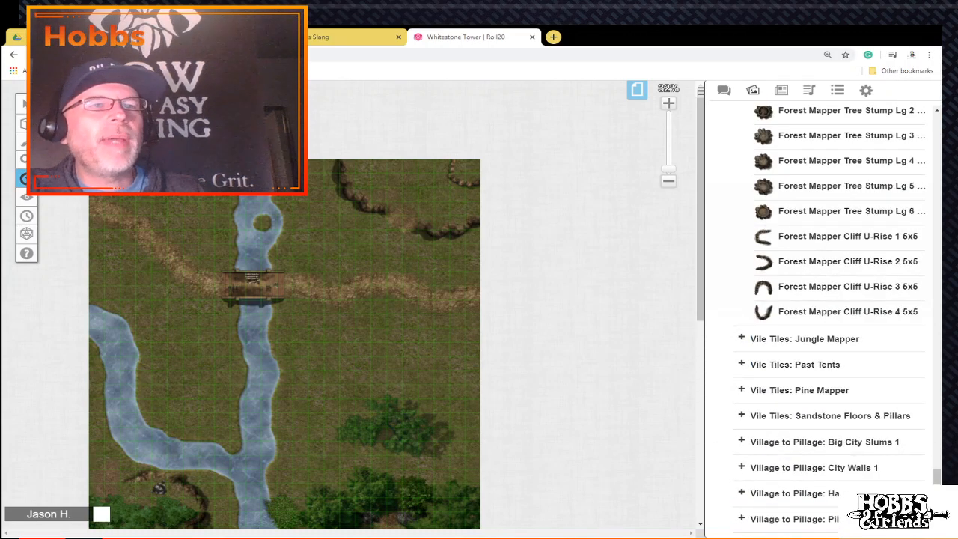
pyautogui.moveTo(763, 311); pyautogui.dragTo(640, 322)
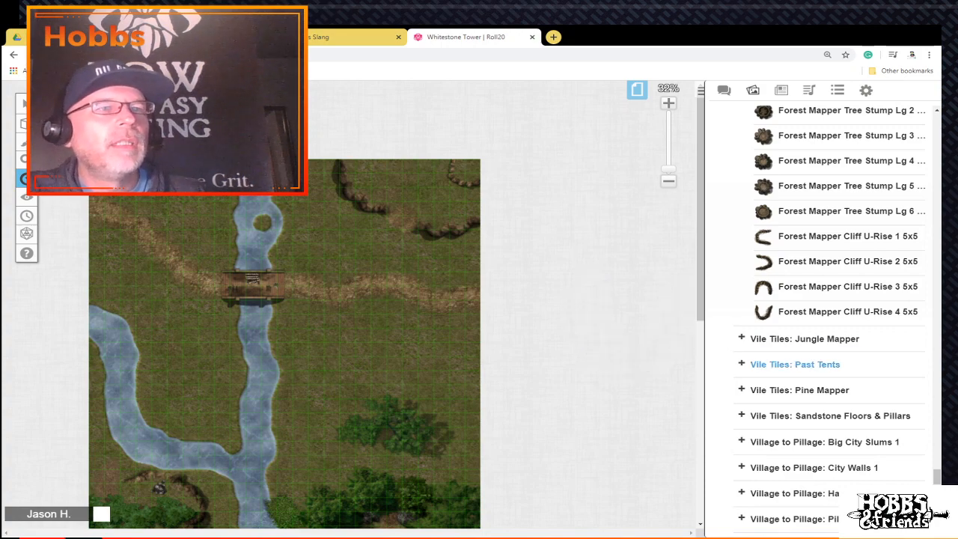
# Step: Switch to the selection tool and remove the separate tree clump southeast of the bridge
pyautogui.scroll(-3, 816, 367)
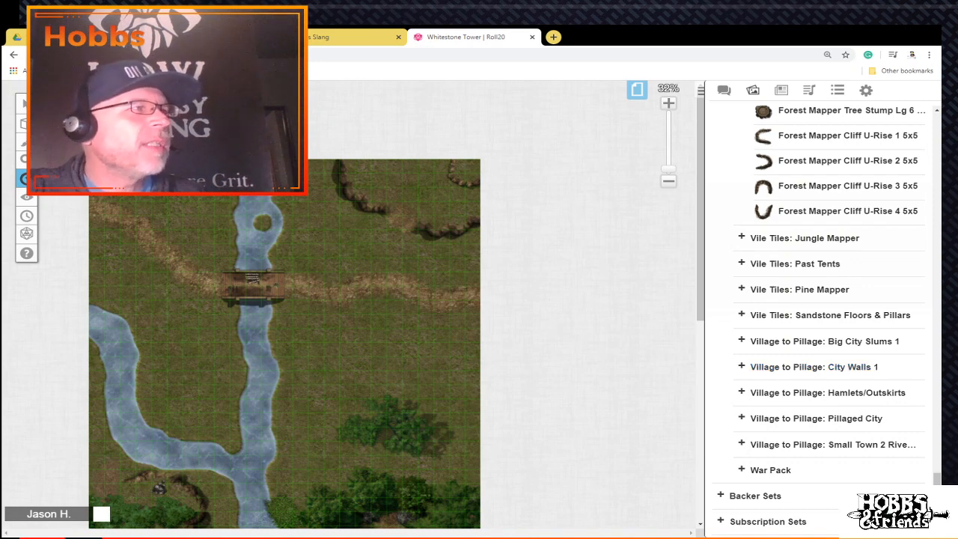
pyautogui.moveTo(27, 123)
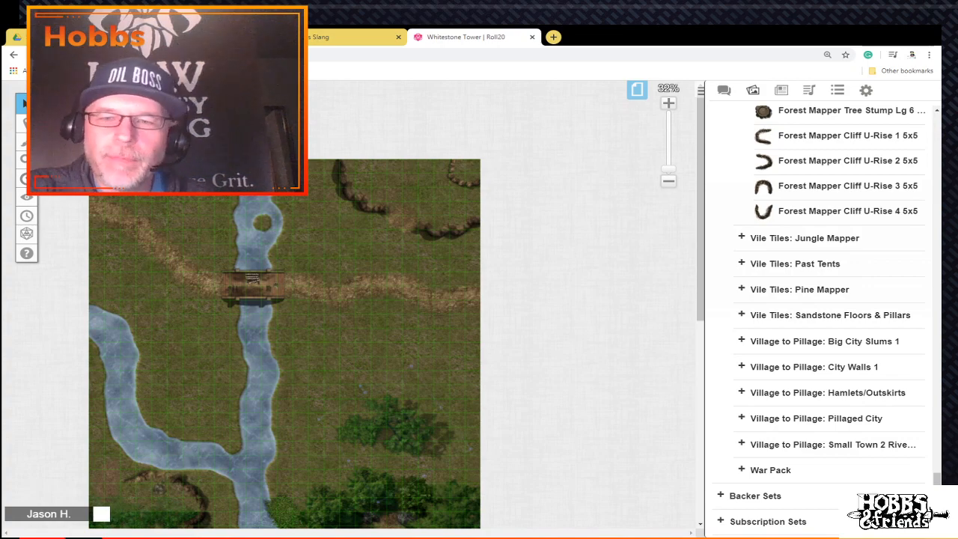
pyautogui.hotkey('ctrl', 'z')
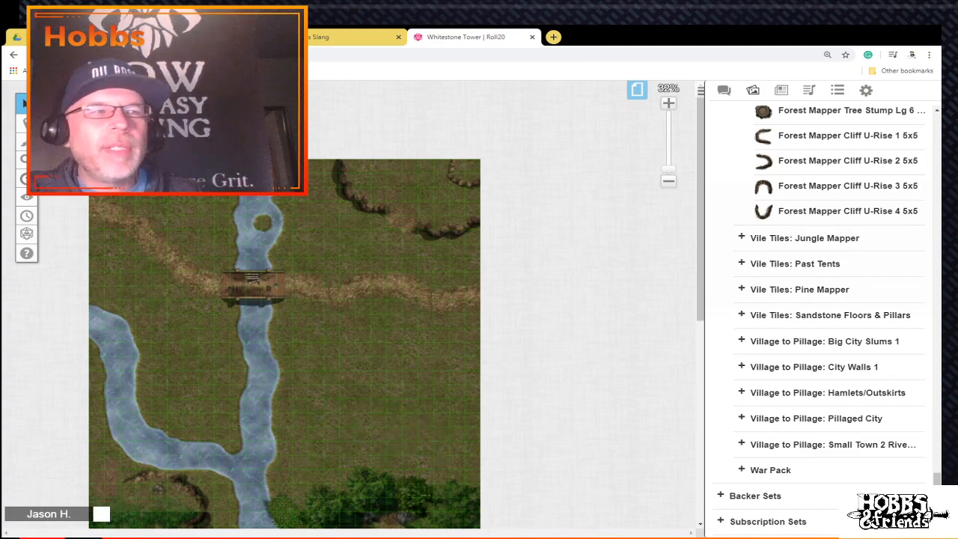
# Step: Look back through the Forest Mapper stumps, tall trees, paths and stone outcrops, and return to the Village to Pillage packs
pyautogui.scroll(10, 829, 314)
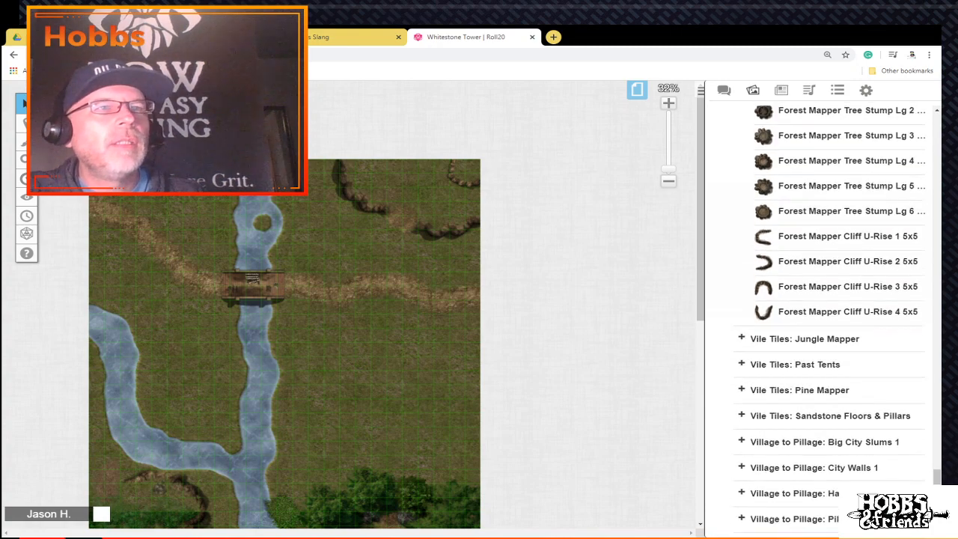
pyautogui.scroll(15, 838, 315)
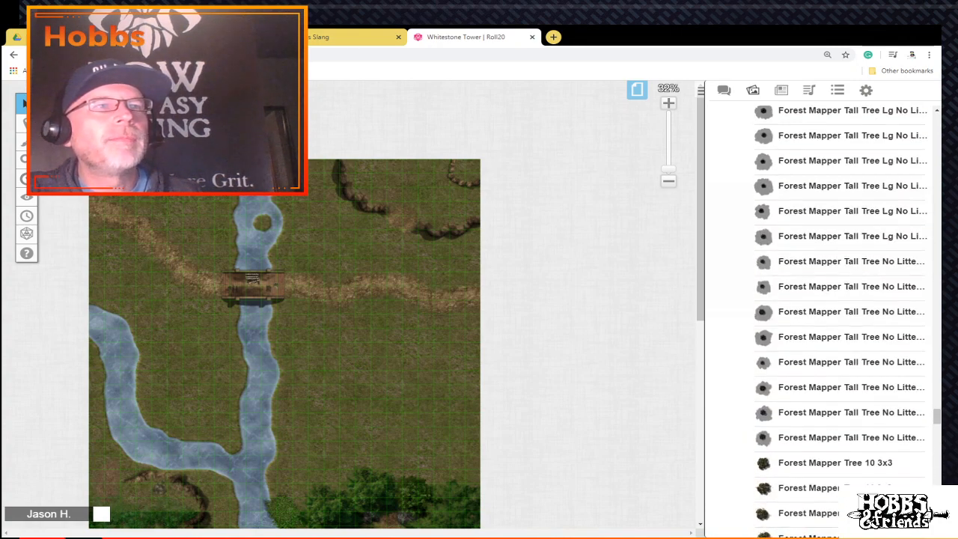
pyautogui.scroll(7, 838, 337)
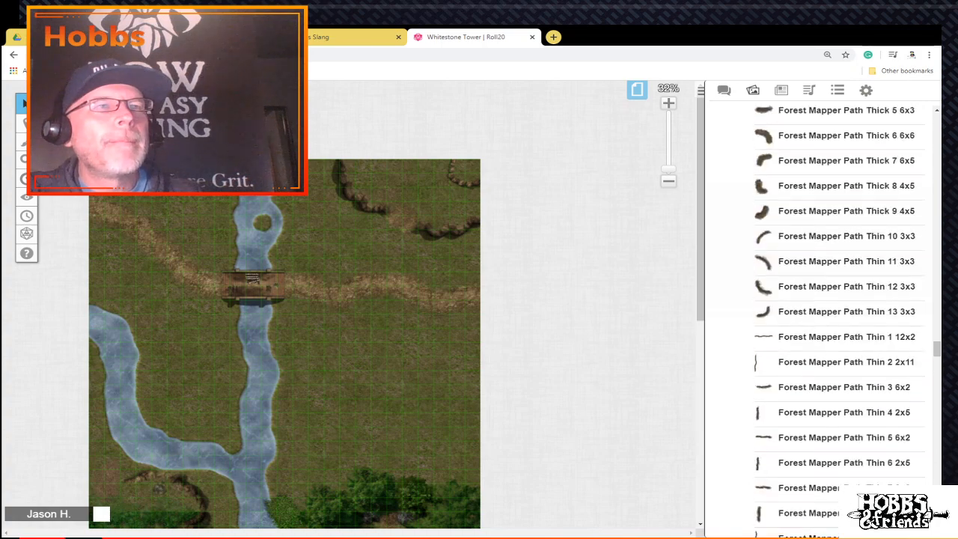
pyautogui.scroll(-17, 839, 336)
pyautogui.scroll(-15, 838, 314)
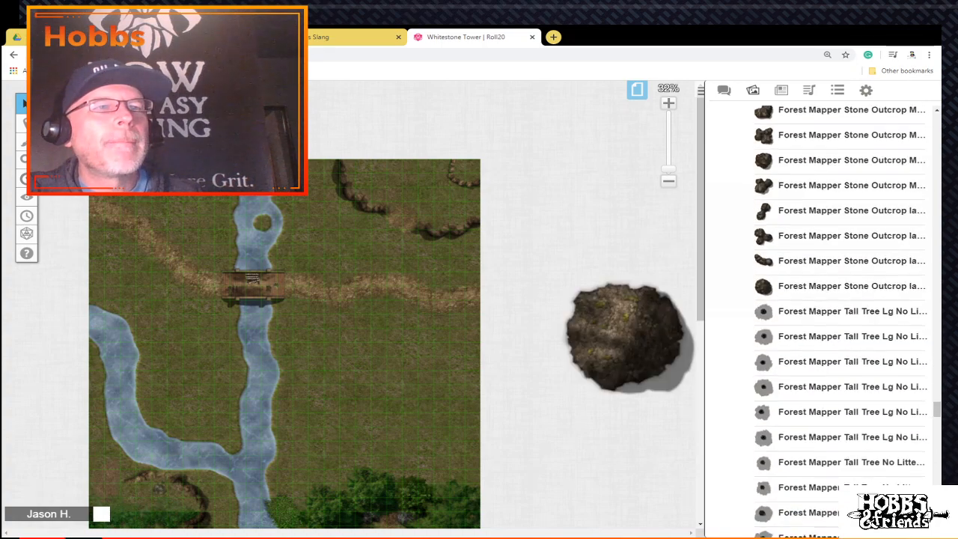
pyautogui.scroll(-12, 838, 314)
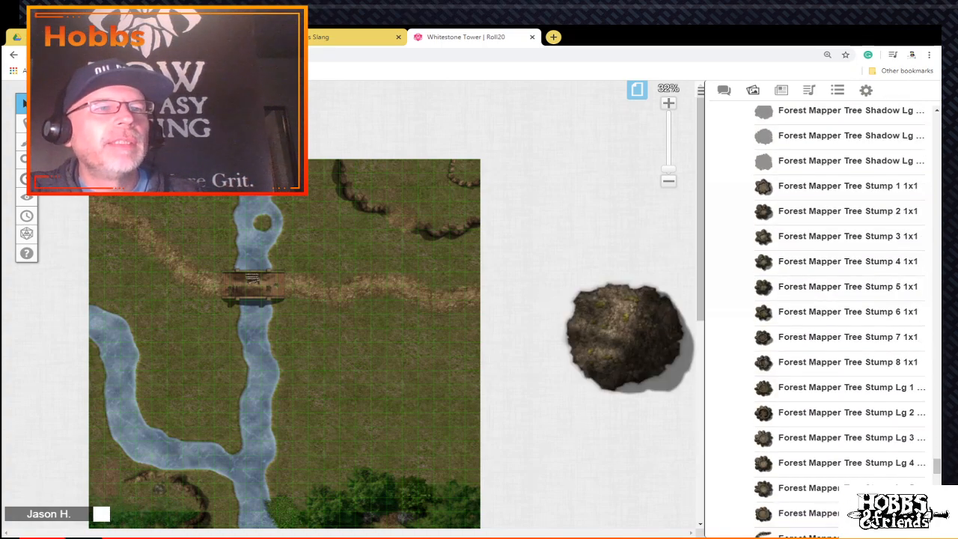
pyautogui.scroll(-2, 823, 314)
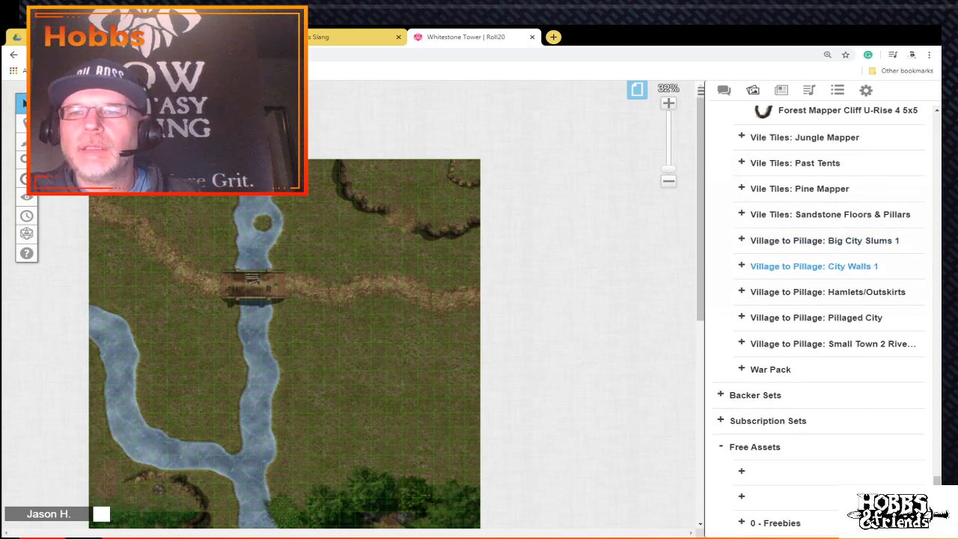
pyautogui.scroll(1, 816, 266)
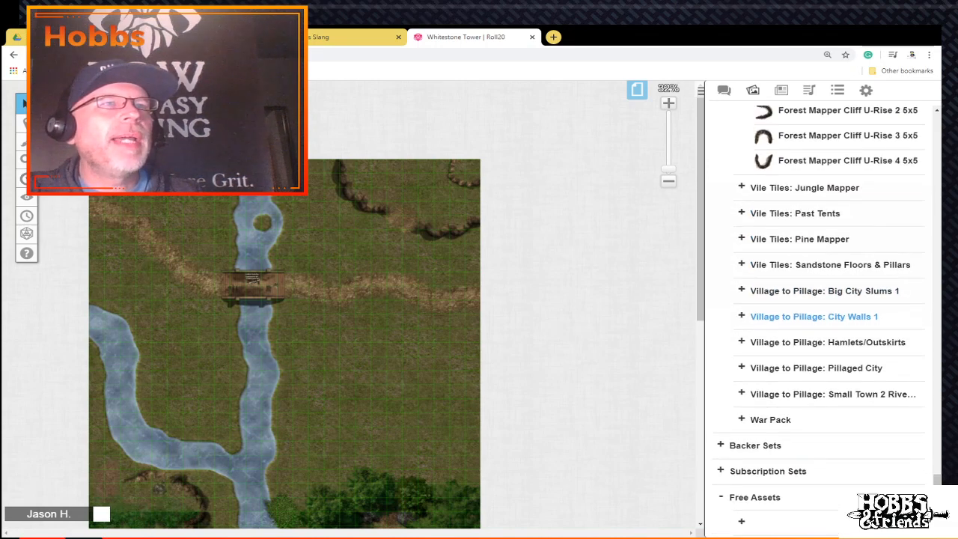
# Step: Expand the Vile Tiles: Past Tents set and examine its awnings, bed rolls, campfires, tents, flag pennants and leantos
pyautogui.click(795, 214)
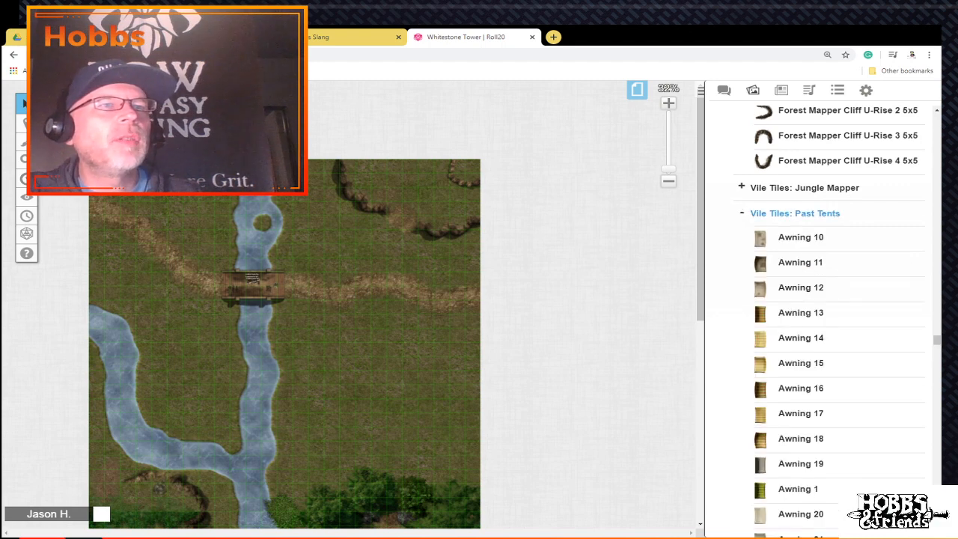
pyautogui.moveTo(795, 237)
pyautogui.scroll(-5, 795, 237)
pyautogui.scroll(-2, 795, 238)
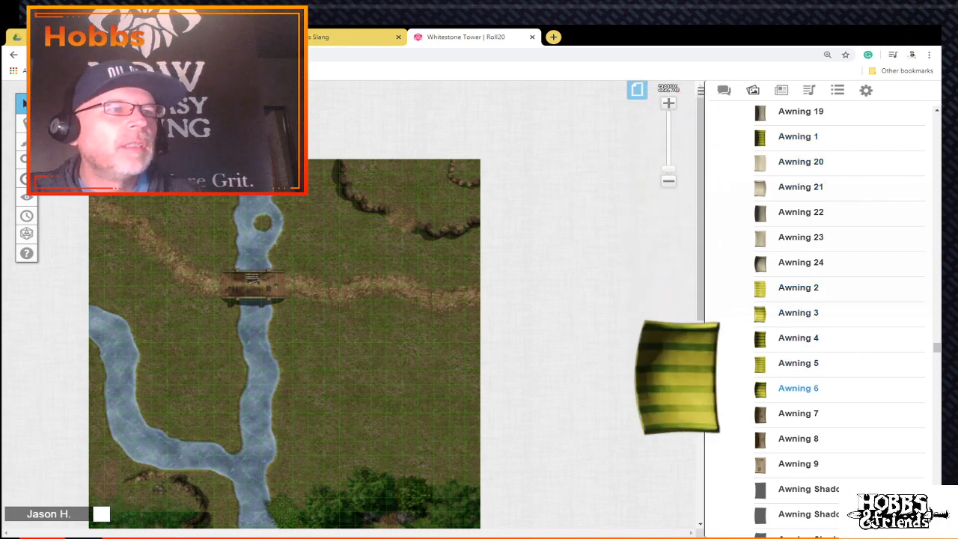
pyautogui.scroll(-2, 816, 439)
pyautogui.scroll(-4, 816, 374)
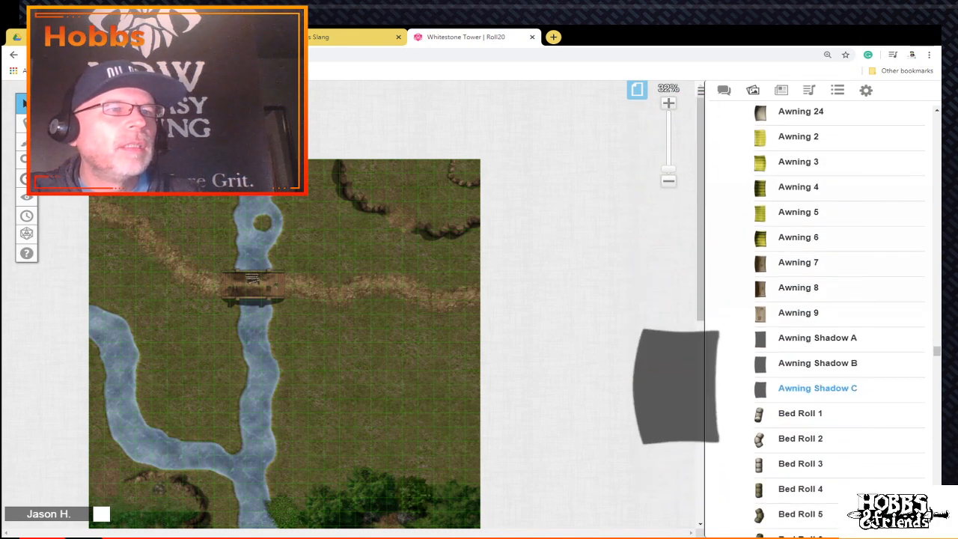
pyautogui.scroll(-2, 801, 337)
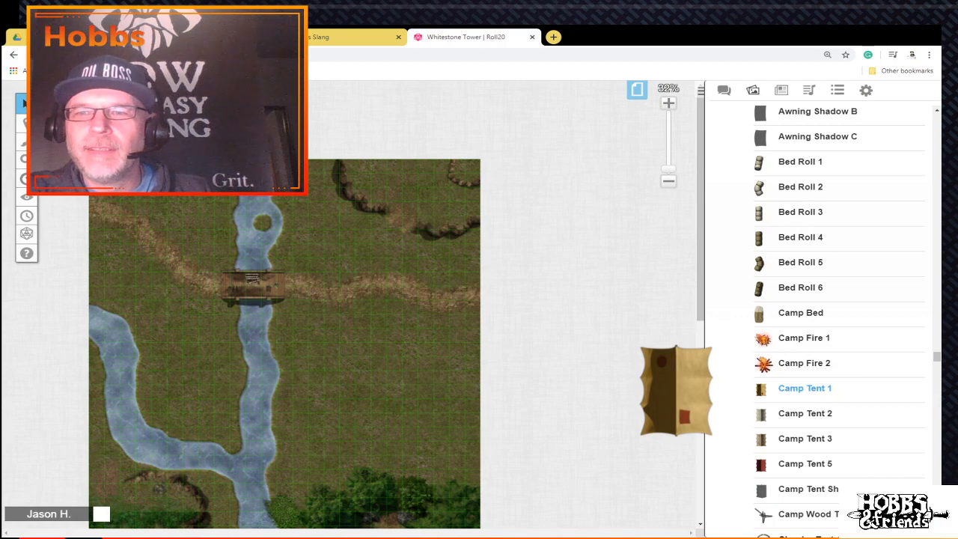
pyautogui.scroll(-1, 805, 336)
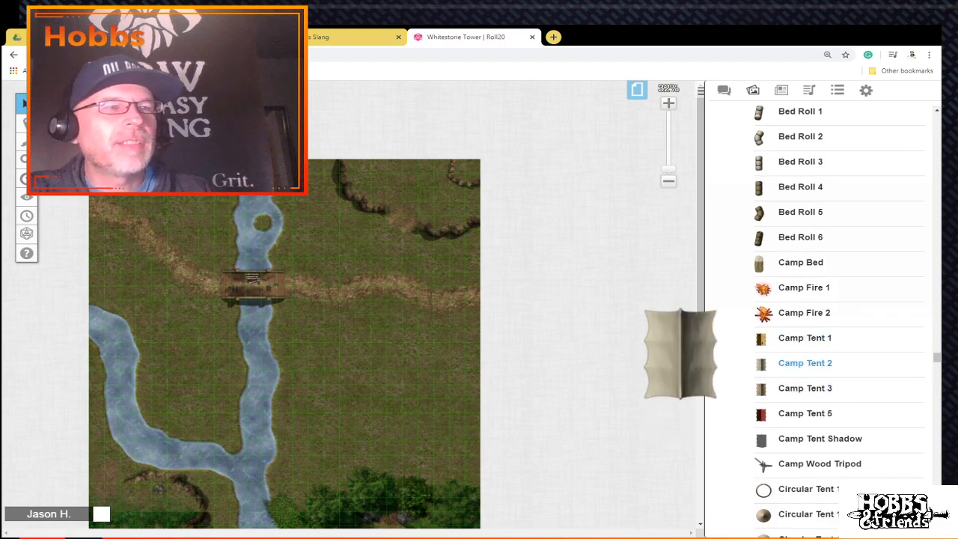
pyautogui.scroll(-2, 804, 352)
pyautogui.scroll(-3, 805, 329)
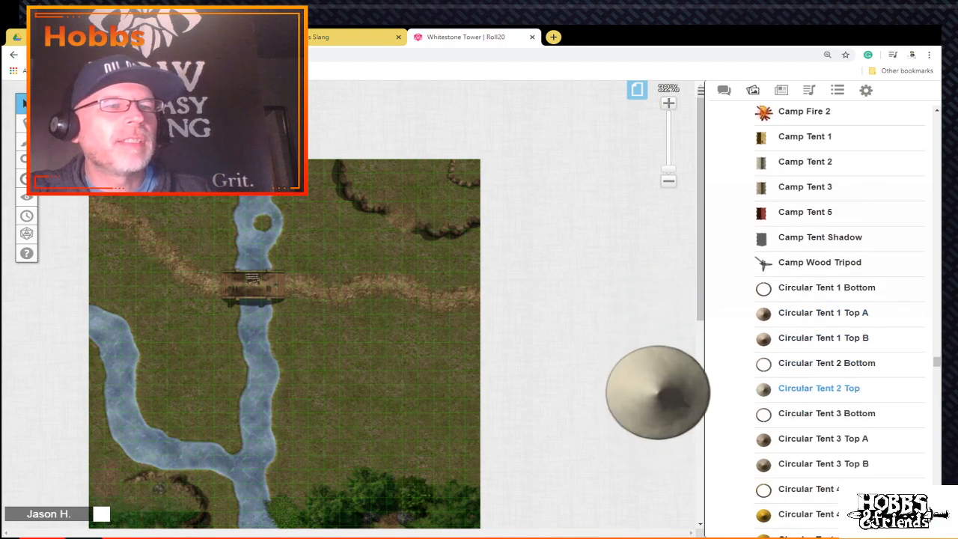
pyautogui.scroll(-2, 805, 329)
pyautogui.scroll(-8, 823, 360)
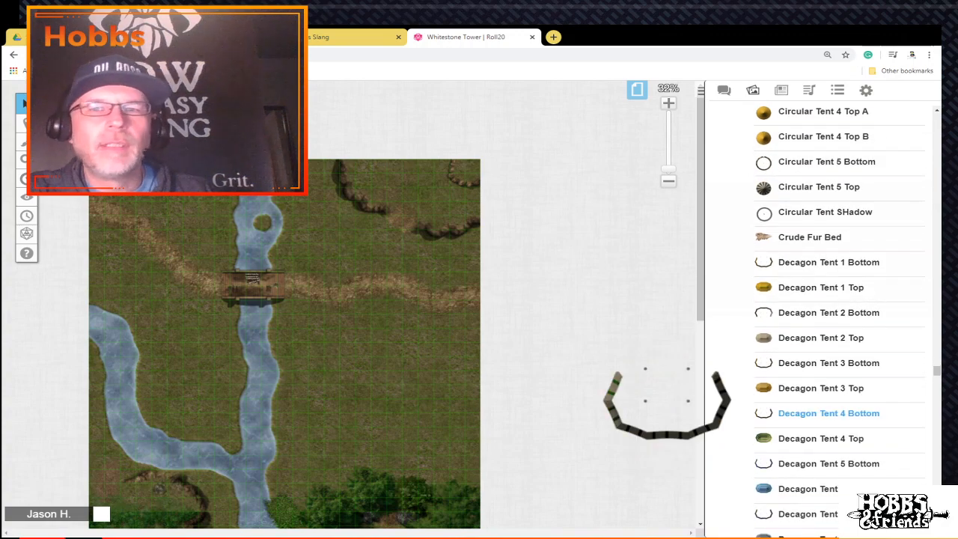
pyautogui.scroll(-7, 823, 287)
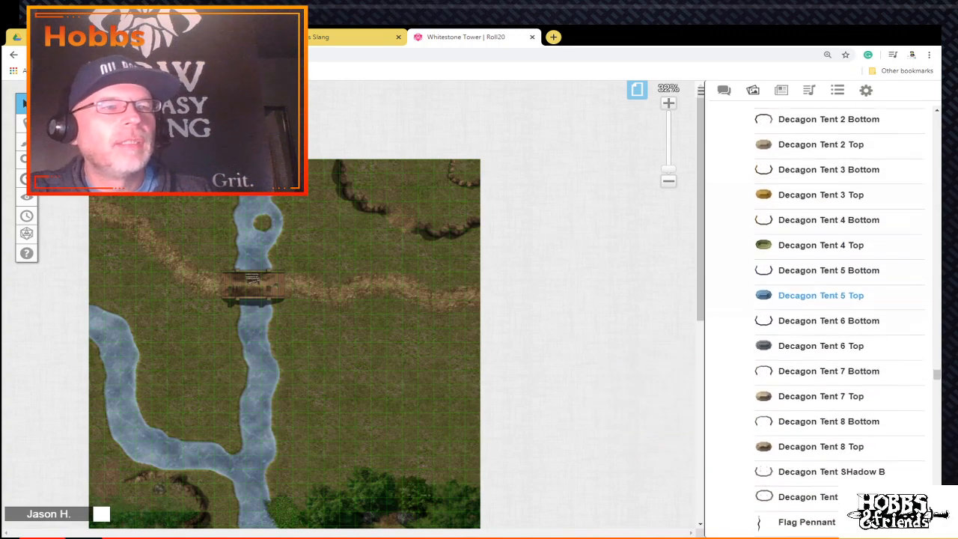
pyautogui.scroll(-10, 823, 187)
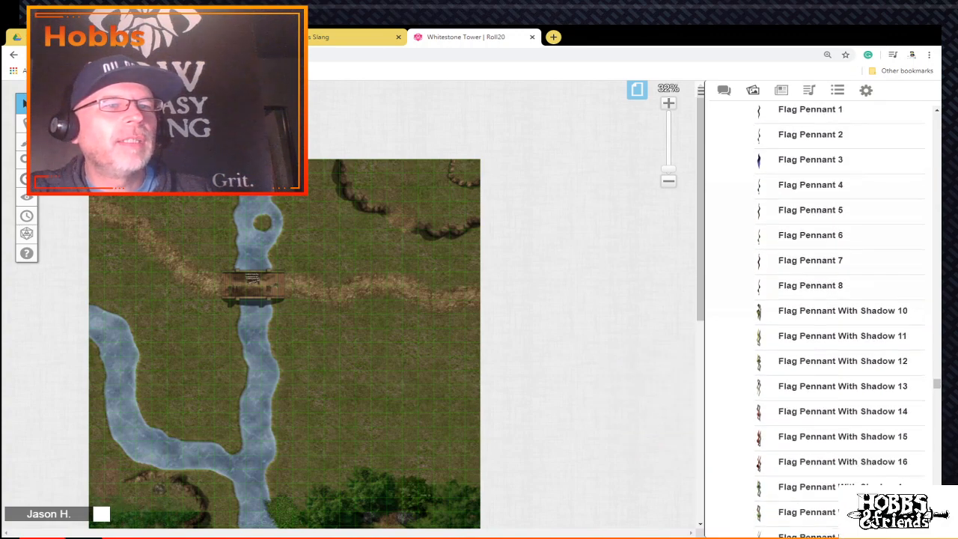
pyautogui.scroll(-7, 823, 314)
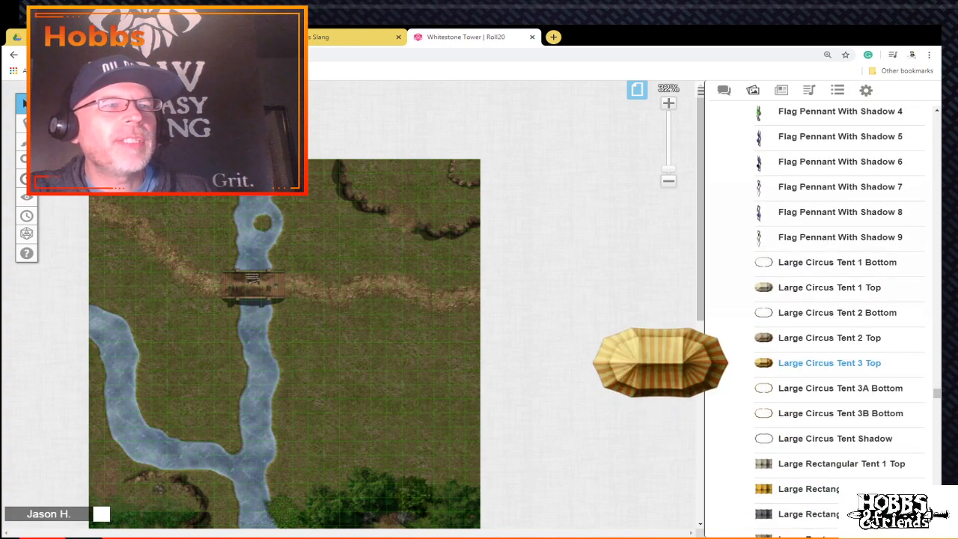
pyautogui.scroll(-10, 823, 425)
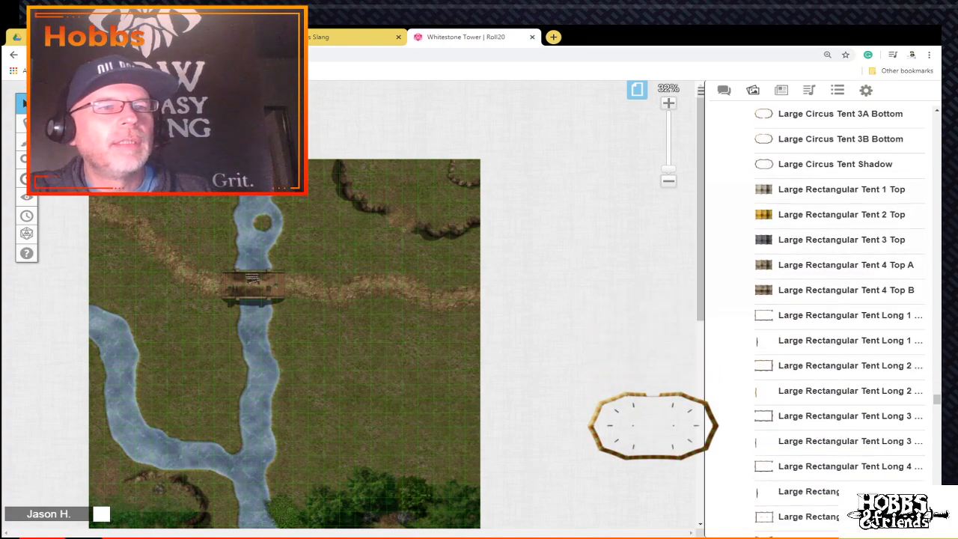
pyautogui.scroll(-6, 823, 363)
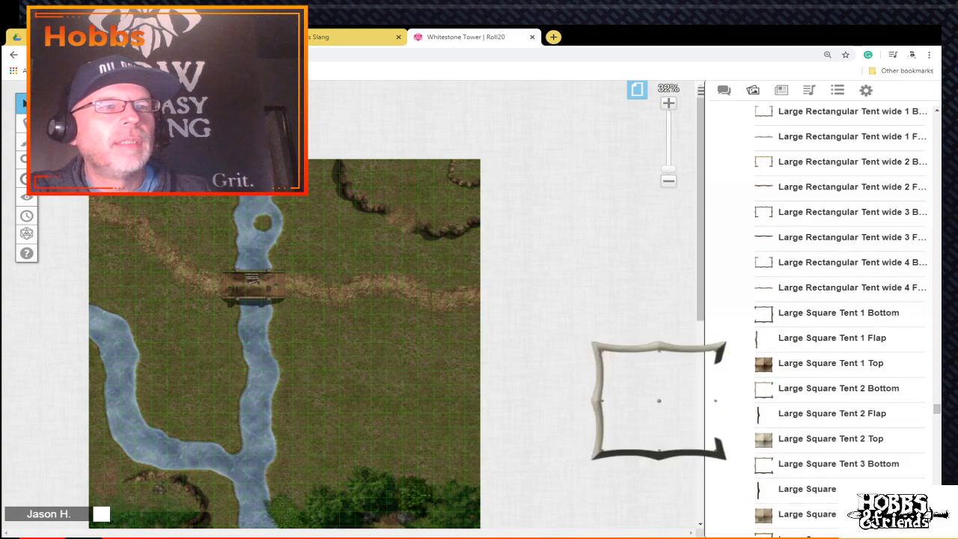
pyautogui.scroll(-4, 823, 363)
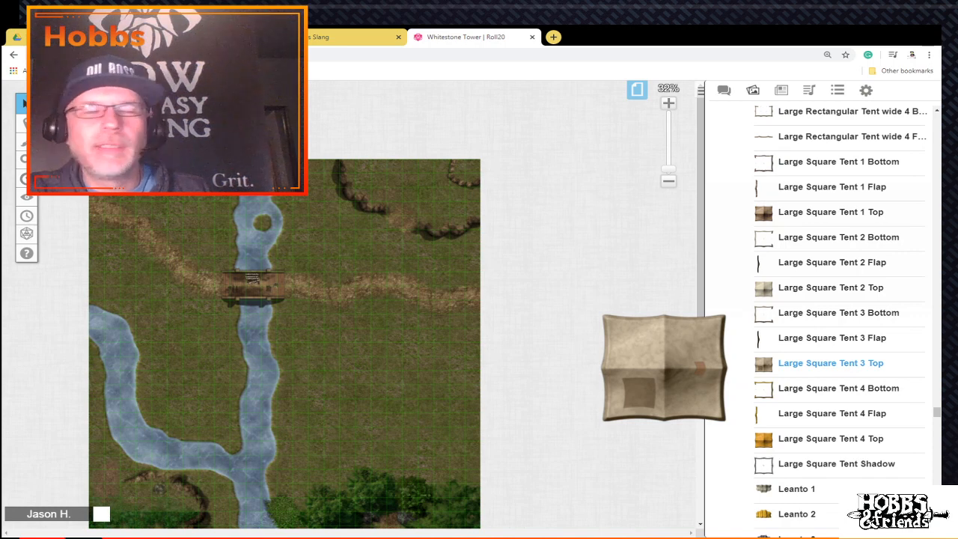
pyautogui.scroll(-4, 823, 363)
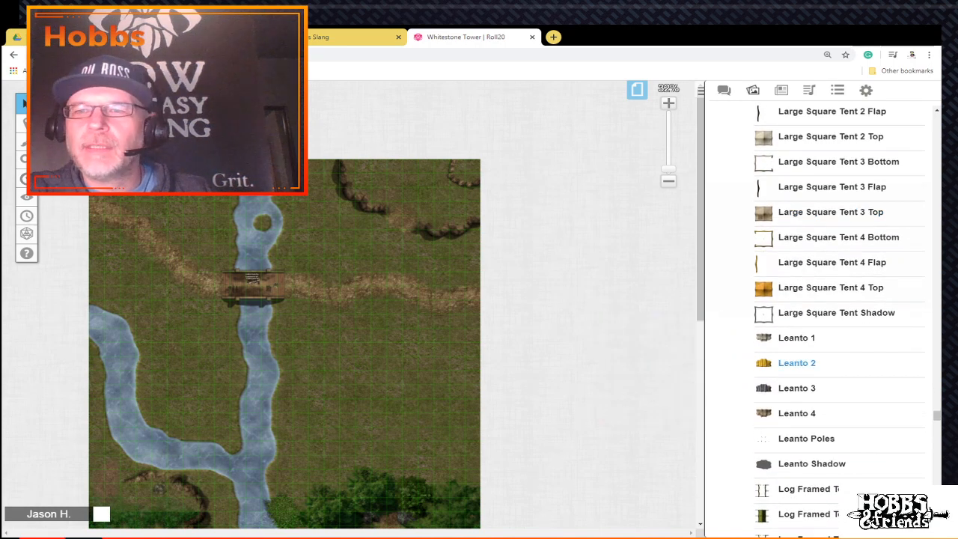
pyautogui.scroll(-2, 823, 389)
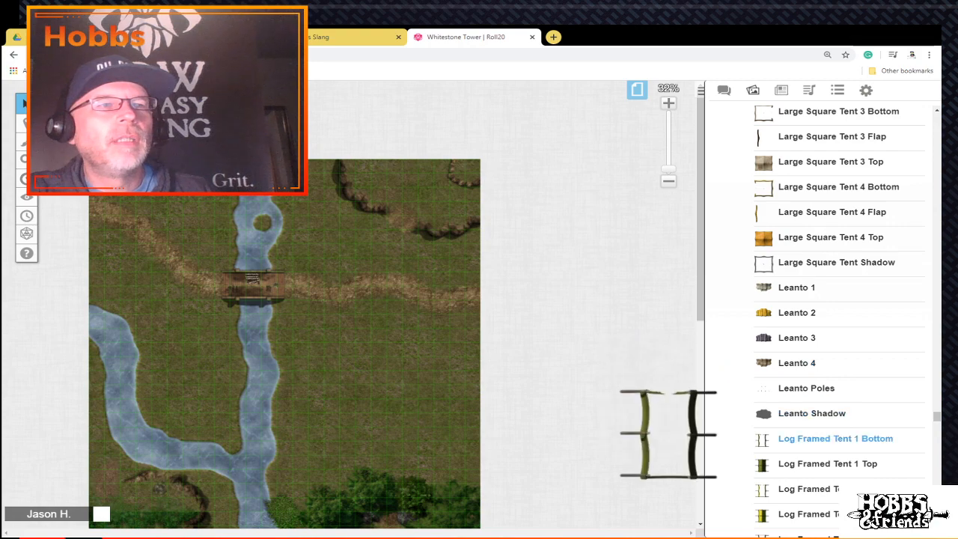
pyautogui.scroll(-2, 823, 374)
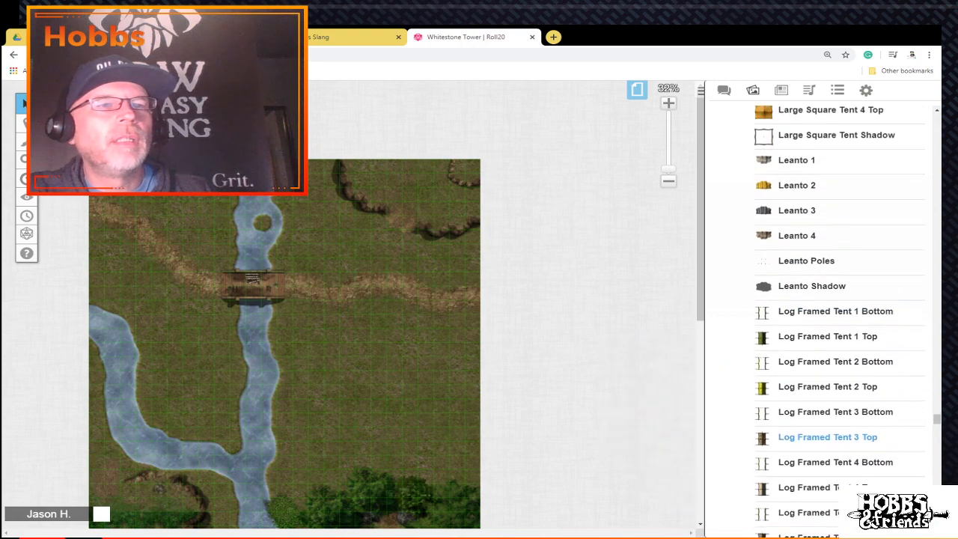
# Step: Place Camp Tent 1 in the grass east of the river, north of the trees, and rotate it diagonally
pyautogui.scroll(3, 824, 374)
pyautogui.scroll(10, 823, 417)
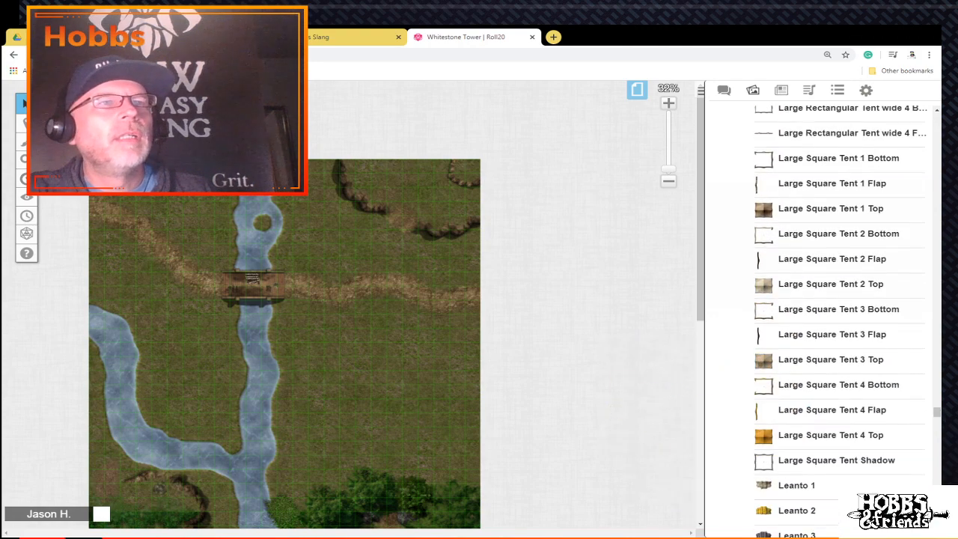
pyautogui.scroll(15, 823, 419)
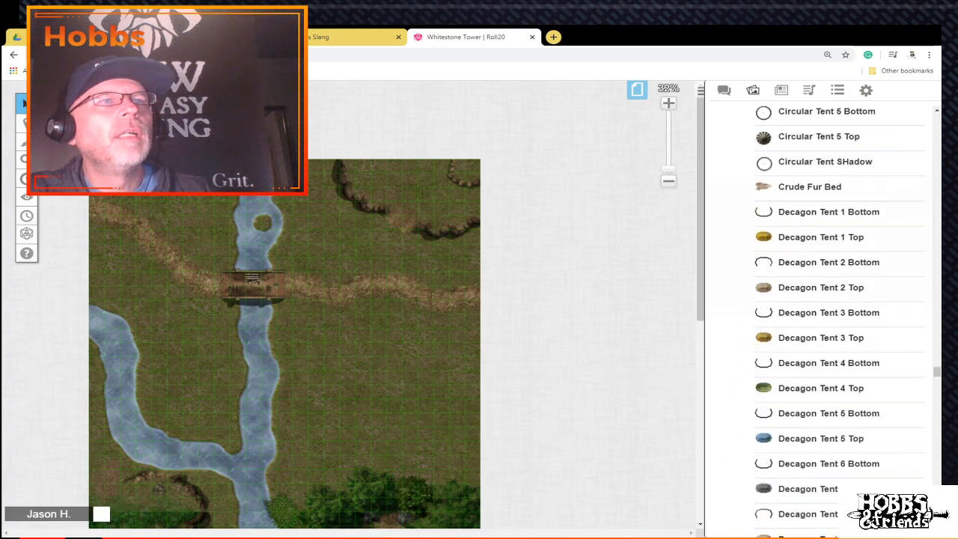
pyautogui.scroll(-12, 823, 338)
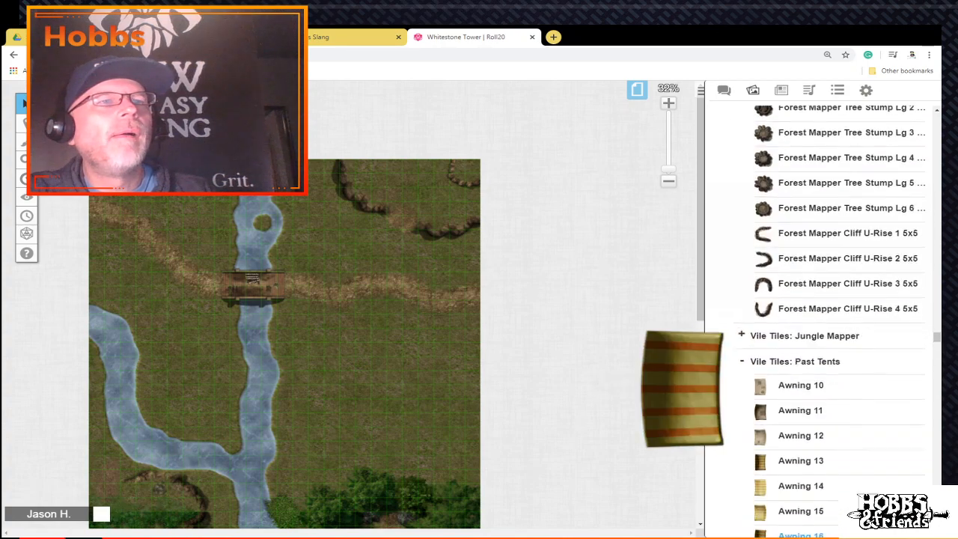
pyautogui.scroll(-5, 800, 337)
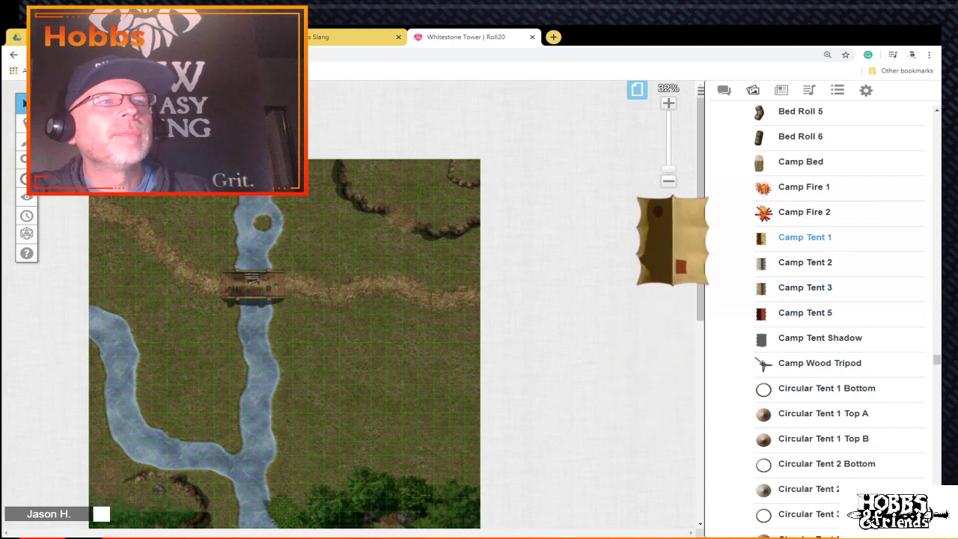
pyautogui.moveTo(805, 237); pyautogui.dragTo(404, 382)
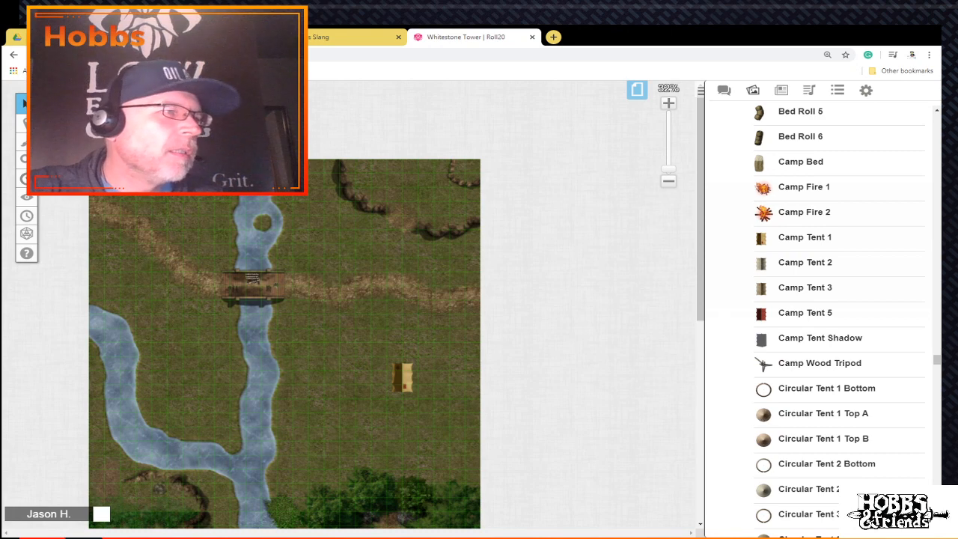
pyautogui.moveTo(402, 377); pyautogui.dragTo(333, 403)
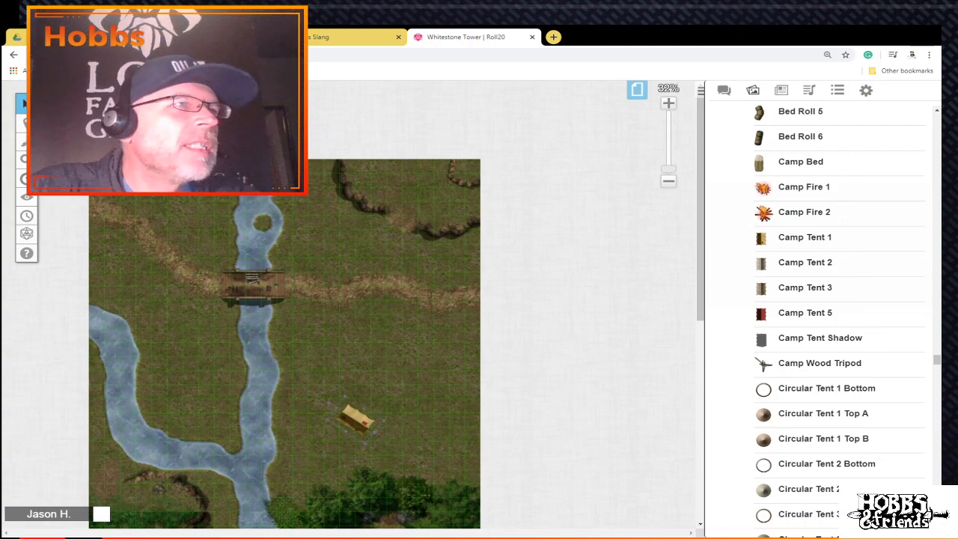
# Step: Move the tent to the Map Layer and make the token layer the active layer
pyautogui.scroll(3, 360, 414)
pyautogui.scroll(-2, 360, 414)
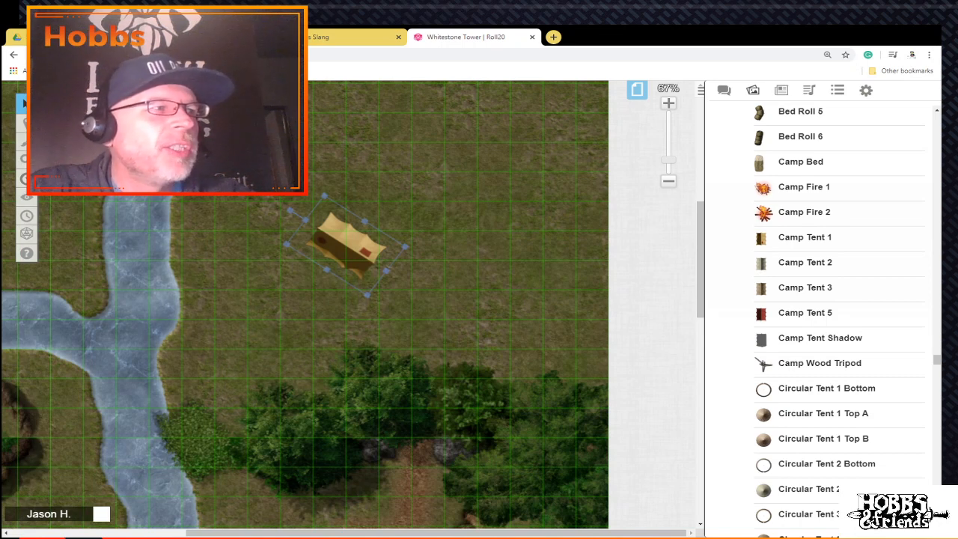
pyautogui.rightClick(367, 245)
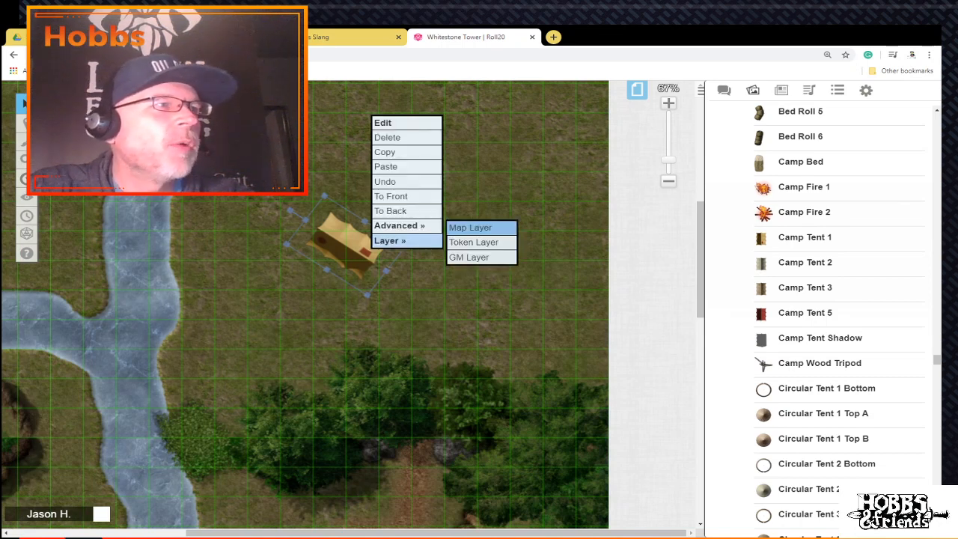
pyautogui.click(472, 227)
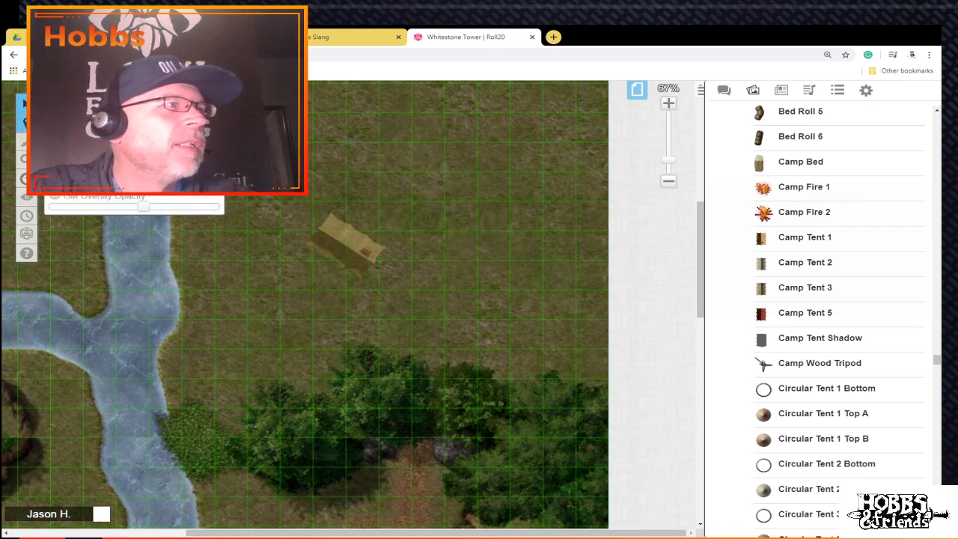
pyautogui.click(86, 142)
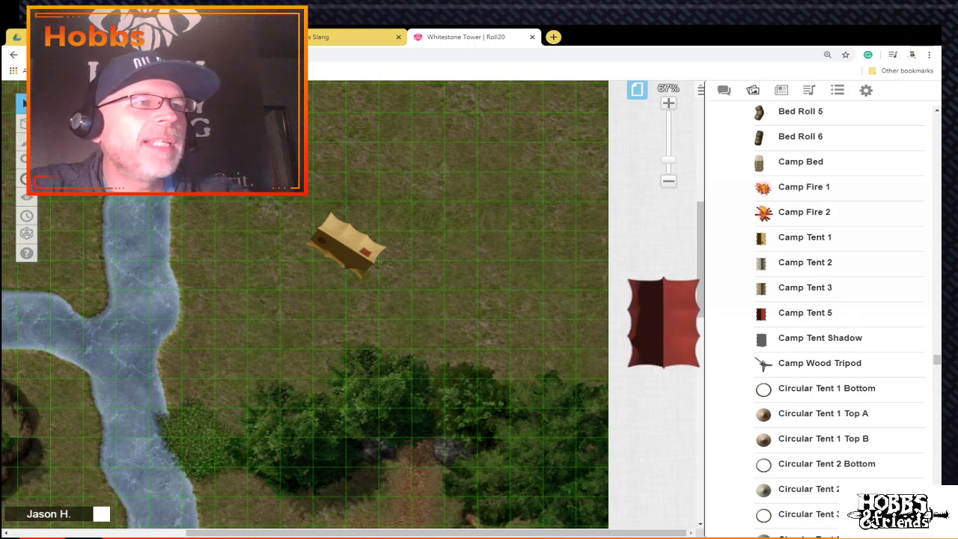
# Step: Add Camp Fire 1 just northeast of the tent and shrink it to about one grid square
pyautogui.scroll(-5, 808, 299)
pyautogui.scroll(-2, 823, 300)
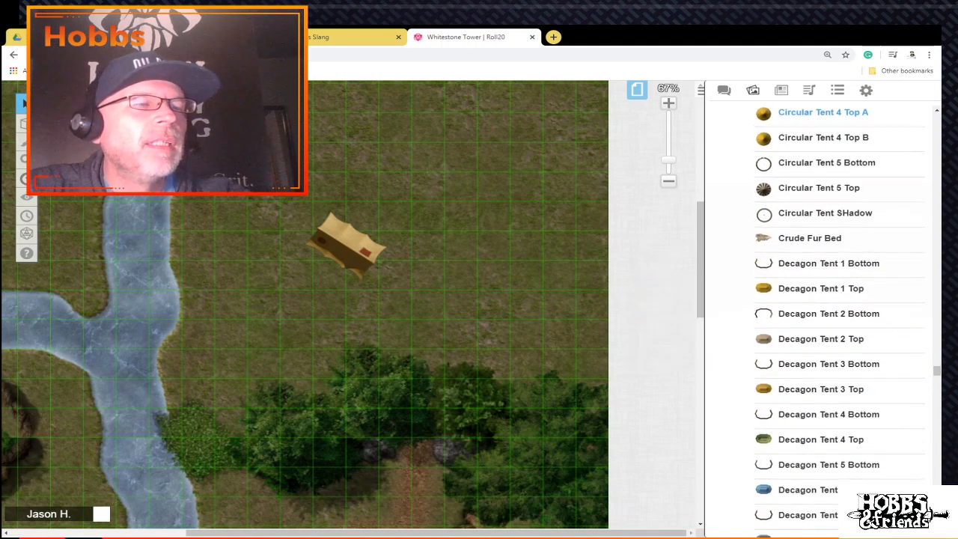
pyautogui.scroll(10, 823, 300)
pyautogui.scroll(-1, 801, 299)
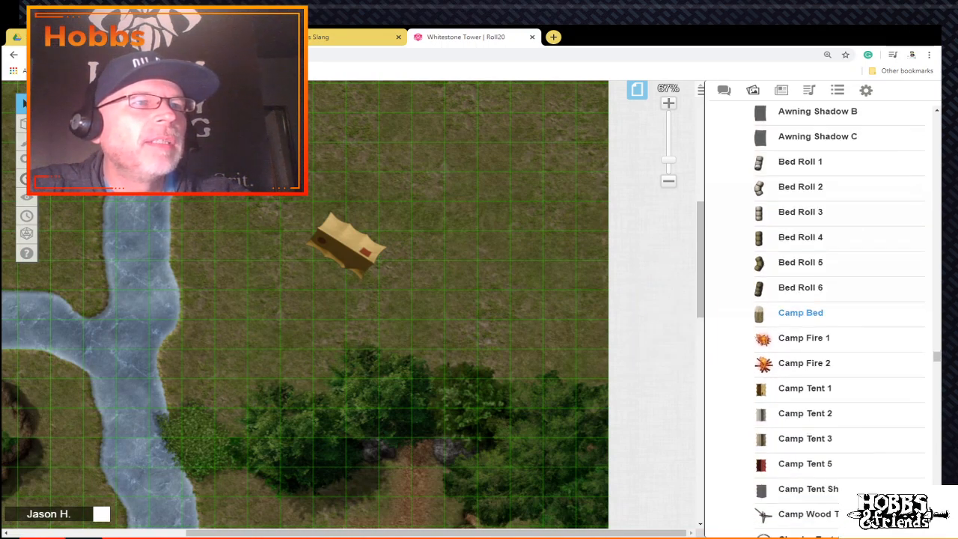
pyautogui.moveTo(802, 337); pyautogui.dragTo(498, 262)
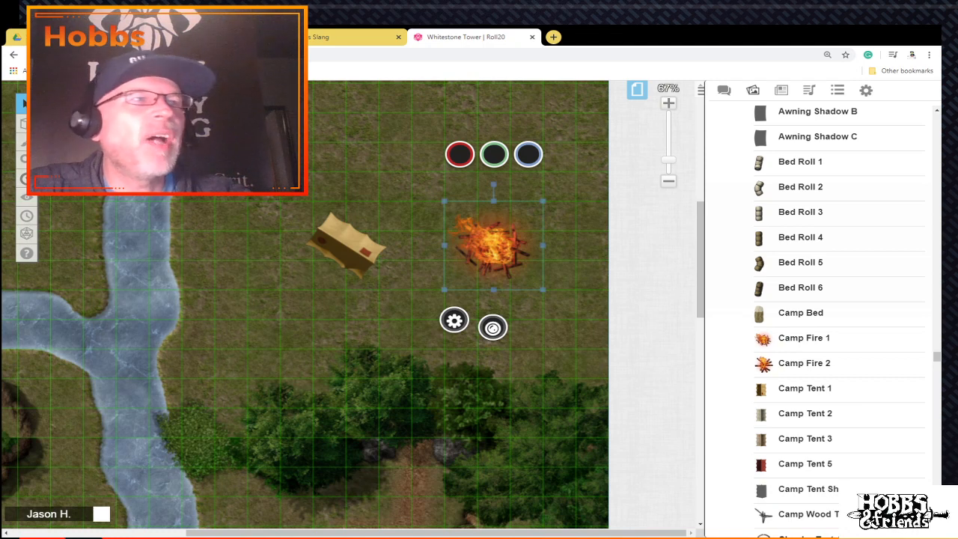
pyautogui.moveTo(544, 290); pyautogui.dragTo(473, 227)
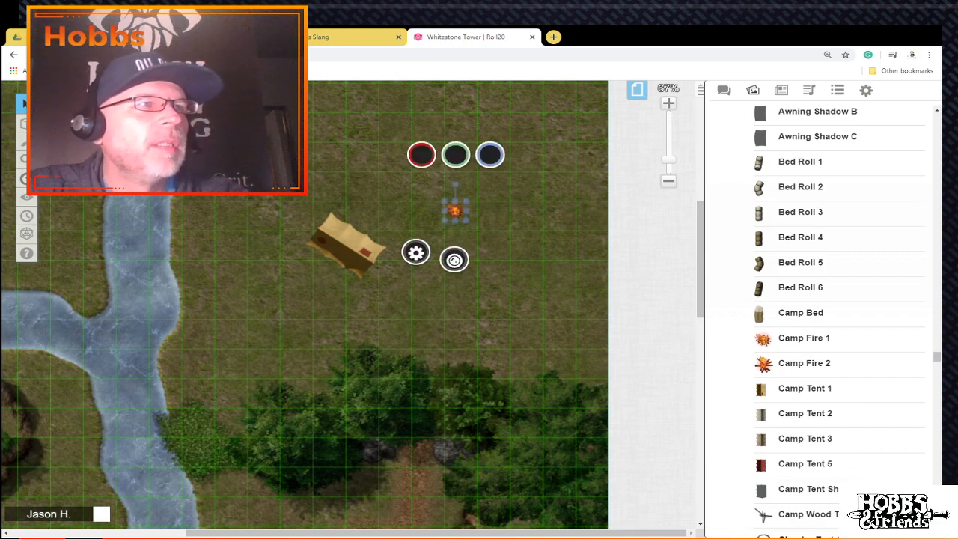
# Step: Inspect the campfire's size and position relative to the tent and the grid
pyautogui.moveTo(668, 159); pyautogui.dragTo(669, 142)
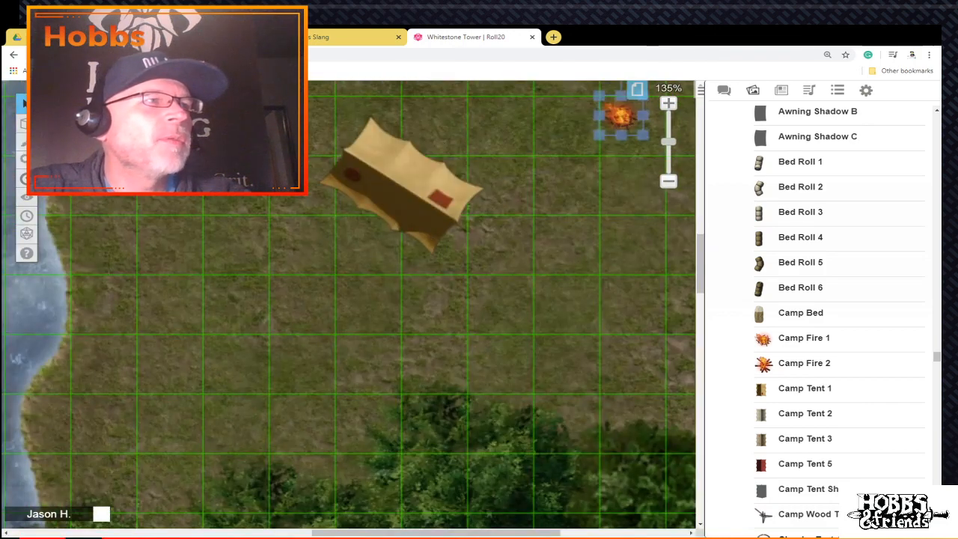
pyautogui.scroll(6, 349, 306)
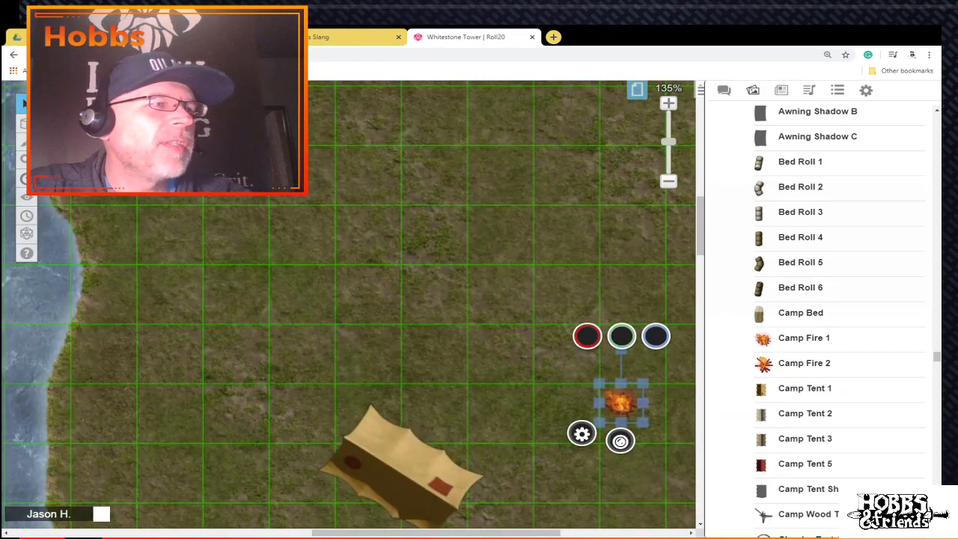
pyautogui.hscroll(4, 349, 305)
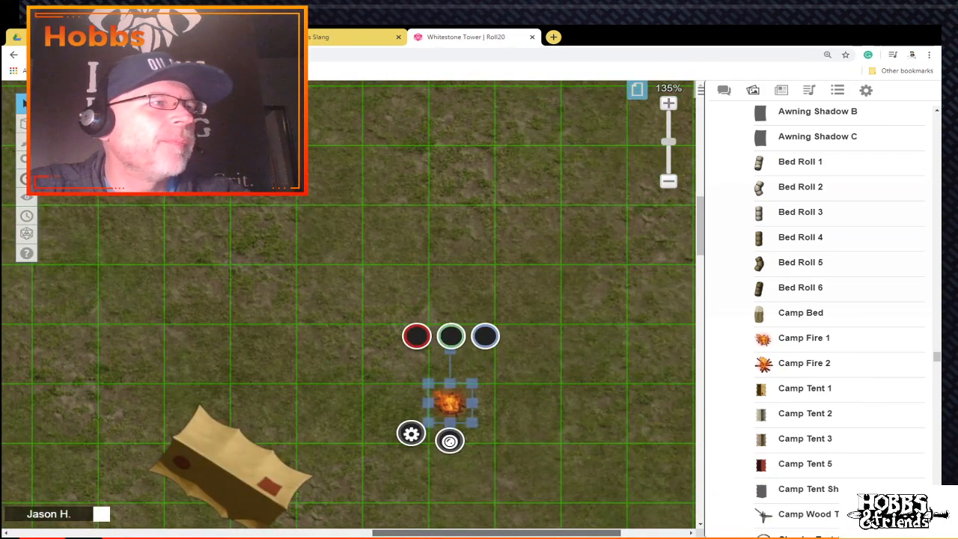
pyautogui.click(669, 181)
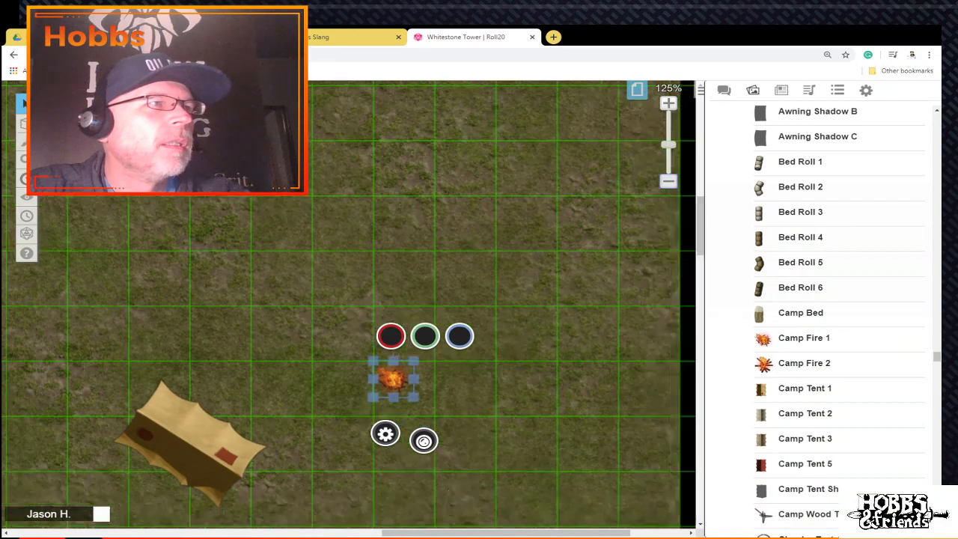
pyautogui.click(668, 181)
pyautogui.click(669, 181)
pyautogui.click(668, 181)
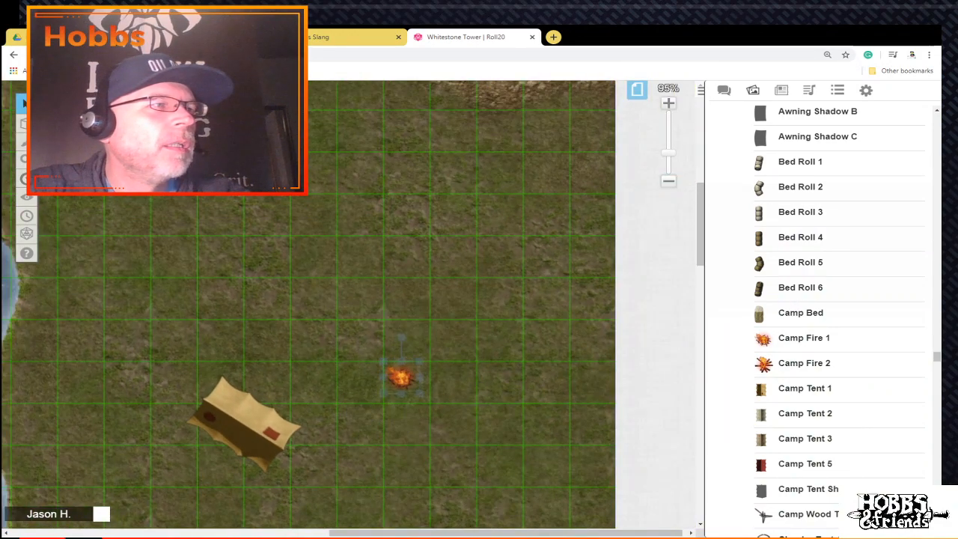
# Step: Move the camp tent southeast to the edge of the trees
pyautogui.moveTo(794, 363); pyautogui.dragTo(711, 358)
pyautogui.scroll(-10, 823, 322)
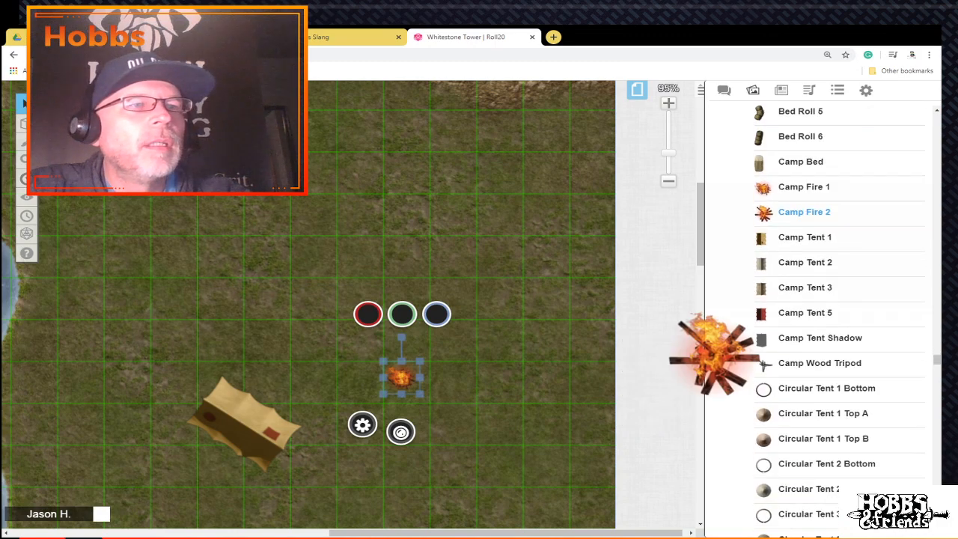
pyautogui.scroll(-4, 823, 322)
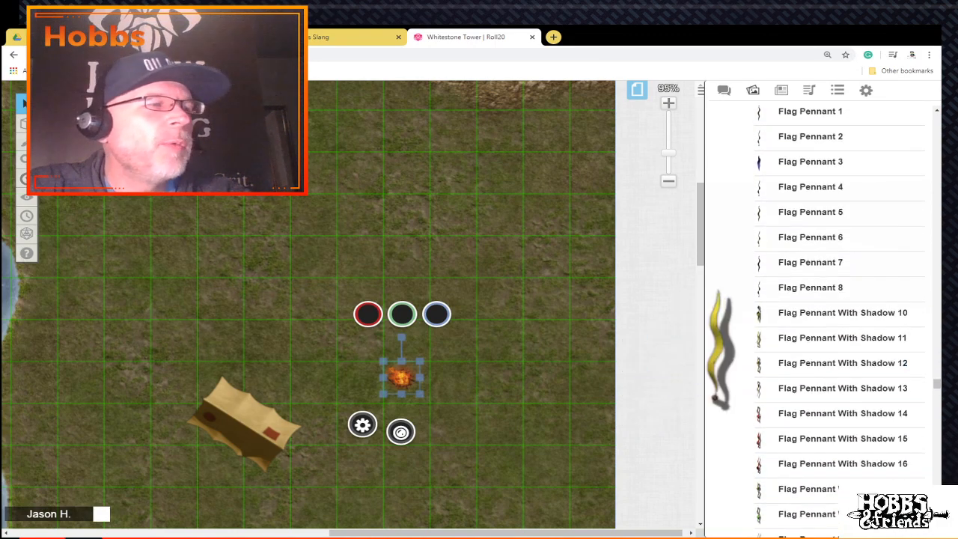
pyautogui.scroll(-2, 314, 299)
pyautogui.scroll(-2, 315, 299)
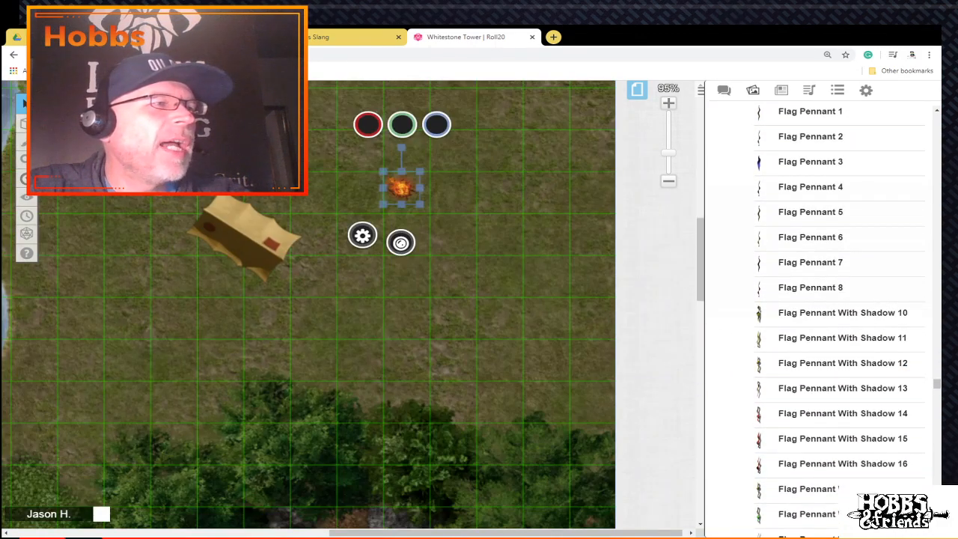
pyautogui.moveTo(244, 238); pyautogui.dragTo(316, 362)
# Step: Place Leanto 4 in the grass northwest of the camp tent and rotate it so its long side runs roughly north-south
pyautogui.moveTo(786, 314); pyautogui.dragTo(760, 303)
pyautogui.scroll(-20, 787, 313)
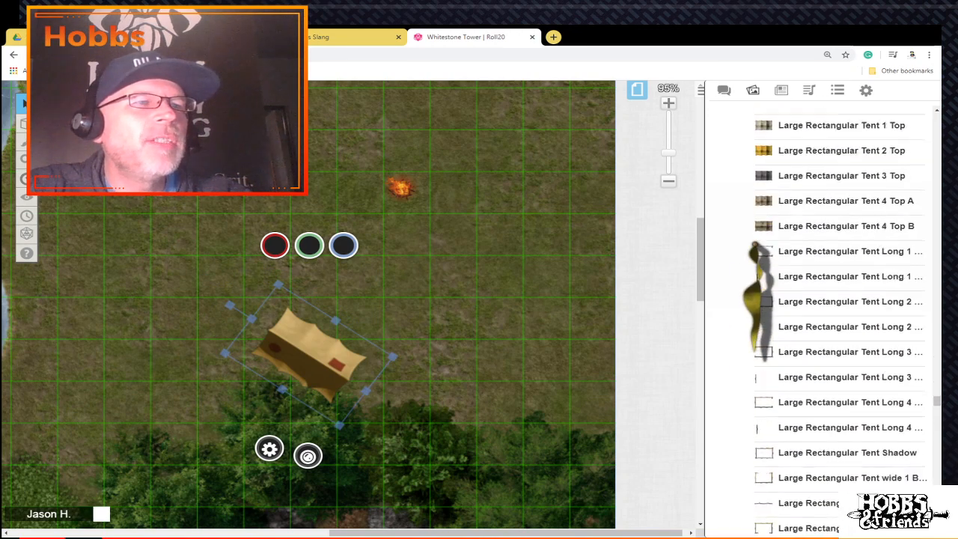
pyautogui.scroll(-5, 838, 314)
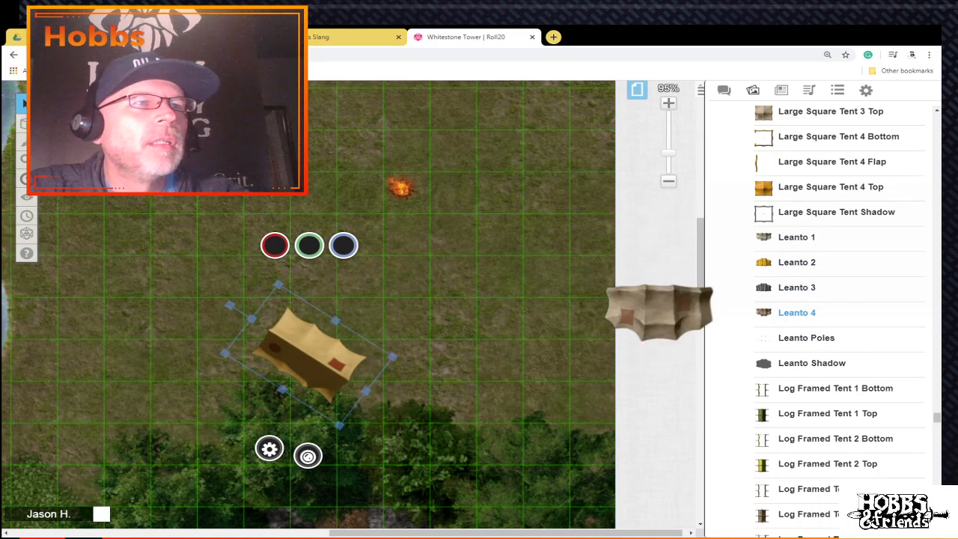
pyautogui.moveTo(797, 313); pyautogui.dragTo(197, 231)
pyautogui.moveTo(196, 245); pyautogui.dragTo(197, 235)
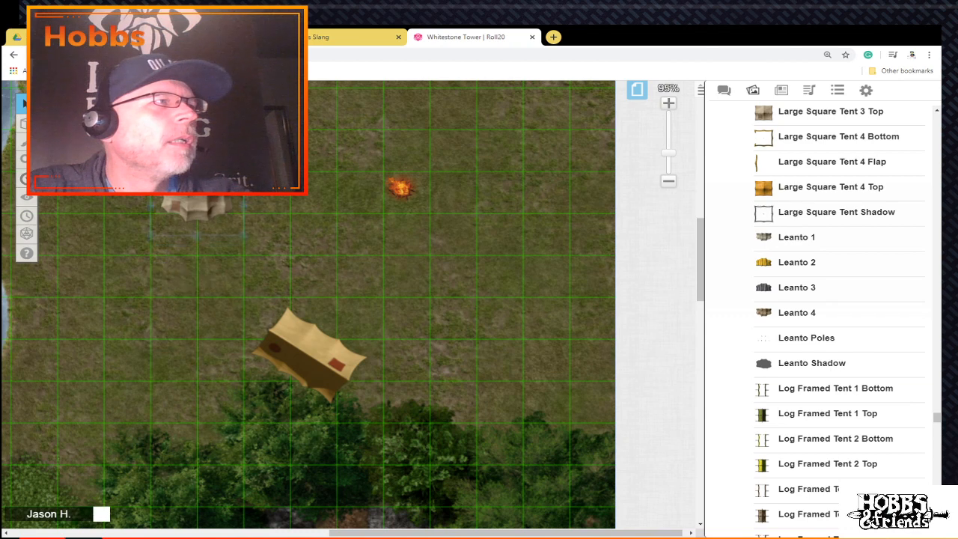
pyautogui.moveTo(197, 143); pyautogui.dragTo(256, 187)
pyautogui.moveTo(201, 205); pyautogui.dragTo(222, 254)
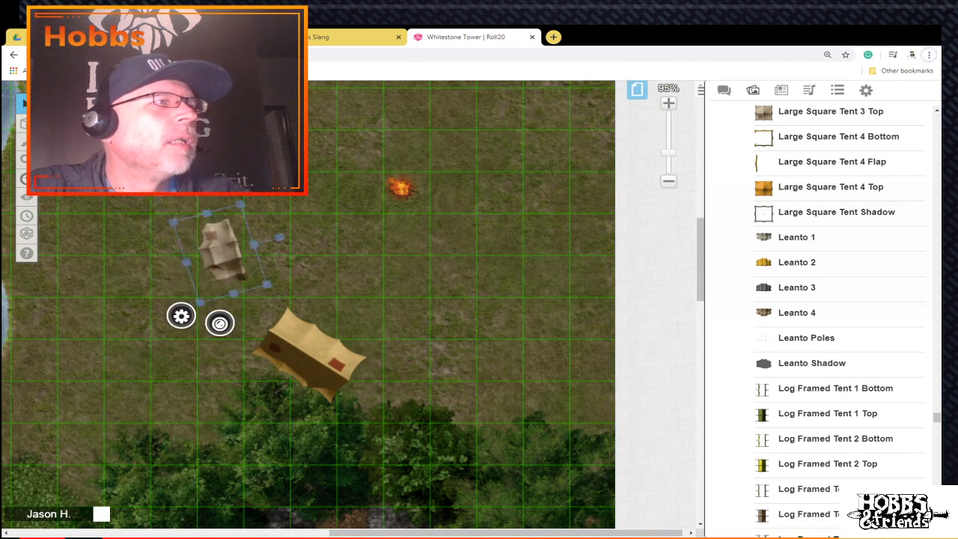
# Step: Copy the lean-to, paste the copy east of the camp tent and rotate it diagonally
pyautogui.rightClick(226, 251)
pyautogui.click(258, 139)
pyautogui.rightClick(486, 183)
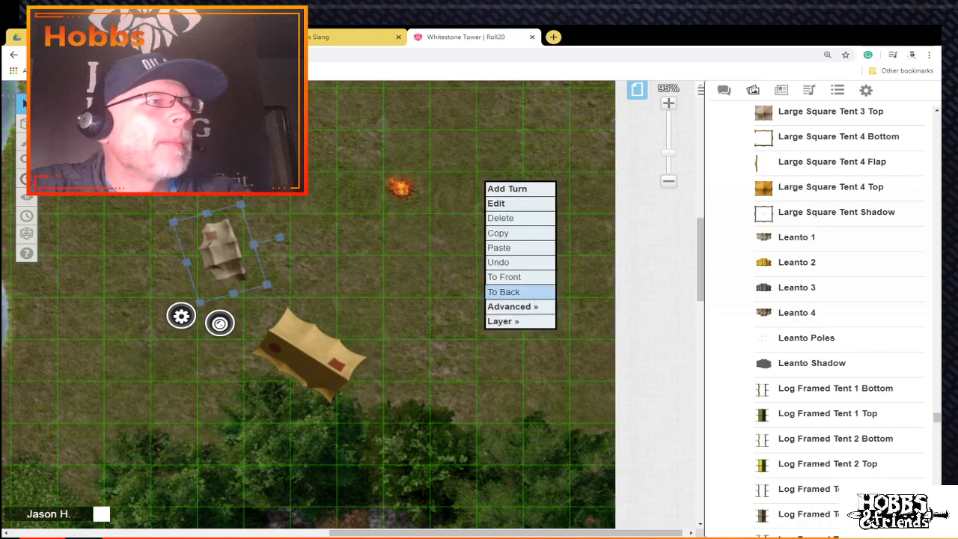
pyautogui.click(516, 248)
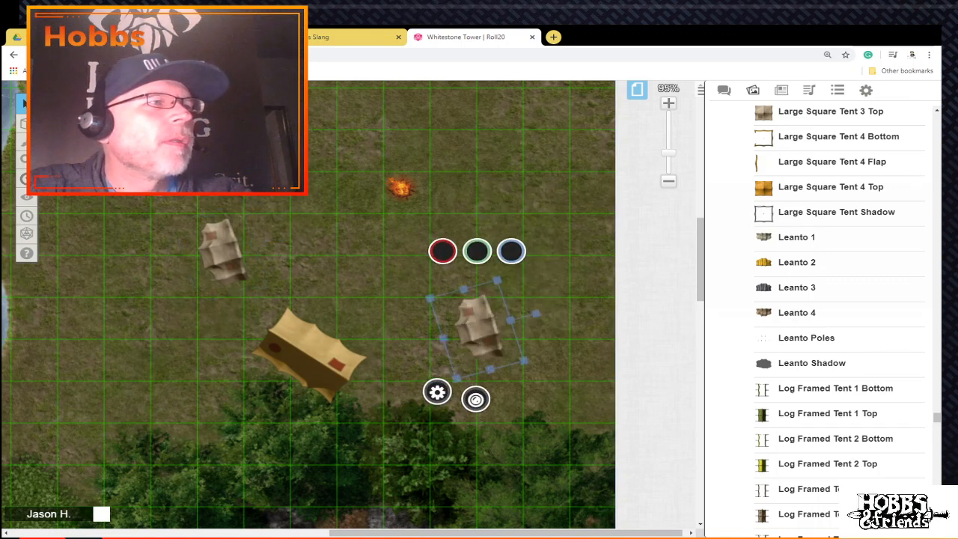
pyautogui.moveTo(535, 313); pyautogui.dragTo(431, 293)
# Step: Paste another lean-to east of the campfire and rotate it so its long side runs roughly north-south
pyautogui.rightClick(536, 84)
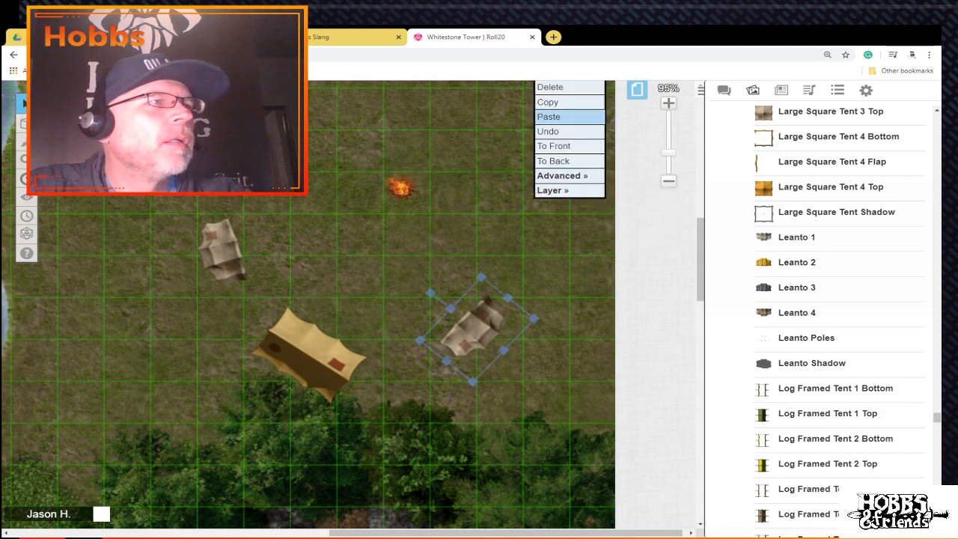
pyautogui.click(557, 117)
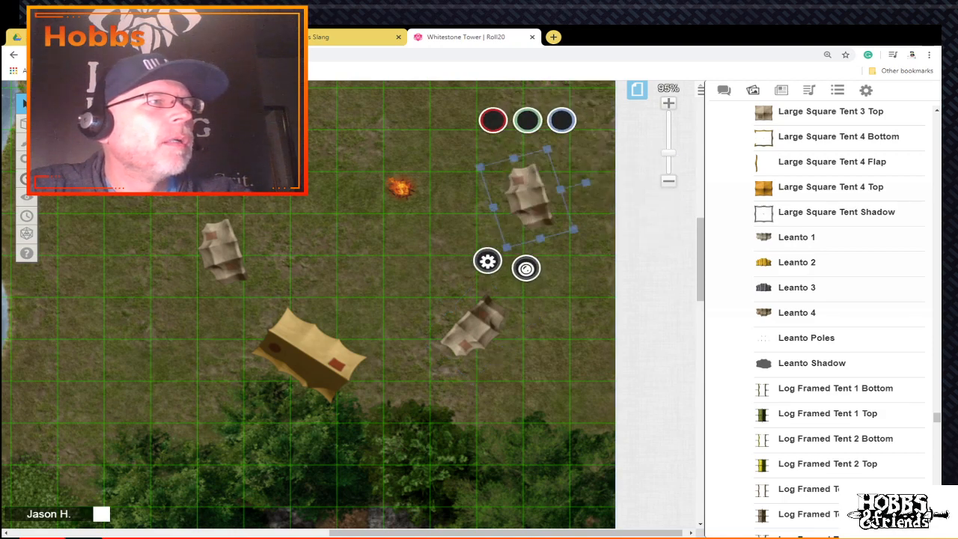
pyautogui.moveTo(586, 183); pyautogui.dragTo(465, 203)
# Step: Move the campfire south into the middle of the clearing between the tent and the lean-tos
pyautogui.click(401, 187)
pyautogui.hotkey('ctrl', 'c')
pyautogui.hotkey('ctrl', 'v')
pyautogui.moveTo(401, 187); pyautogui.dragTo(376, 261)
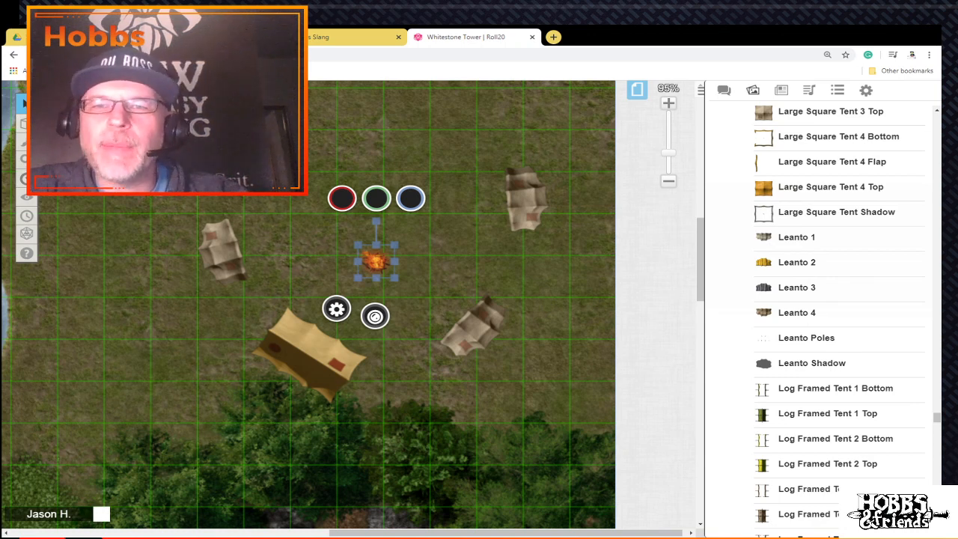
# Step: Collapse the Vile Tiles: Past Tents set and look through the other asset sets in the art library
pyautogui.scroll(10, 839, 337)
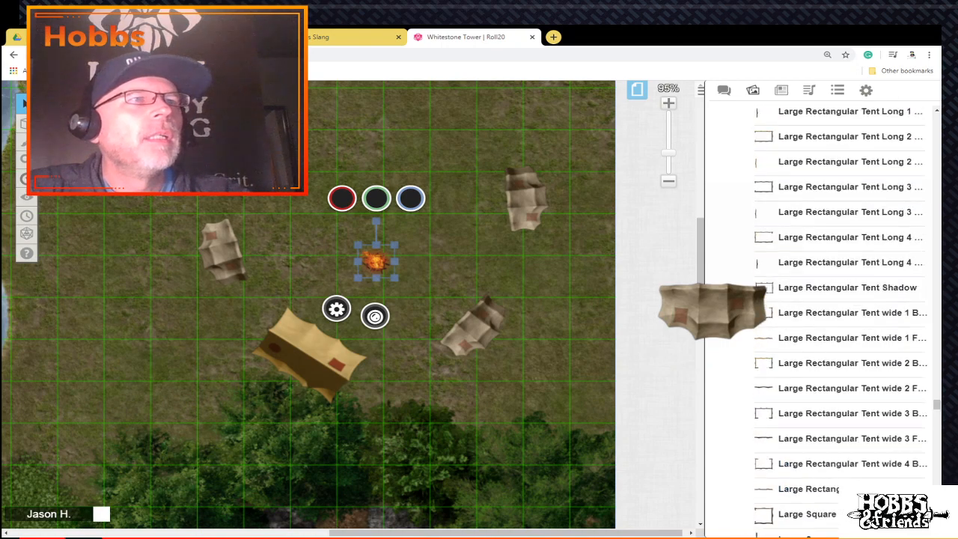
pyautogui.scroll(15, 838, 337)
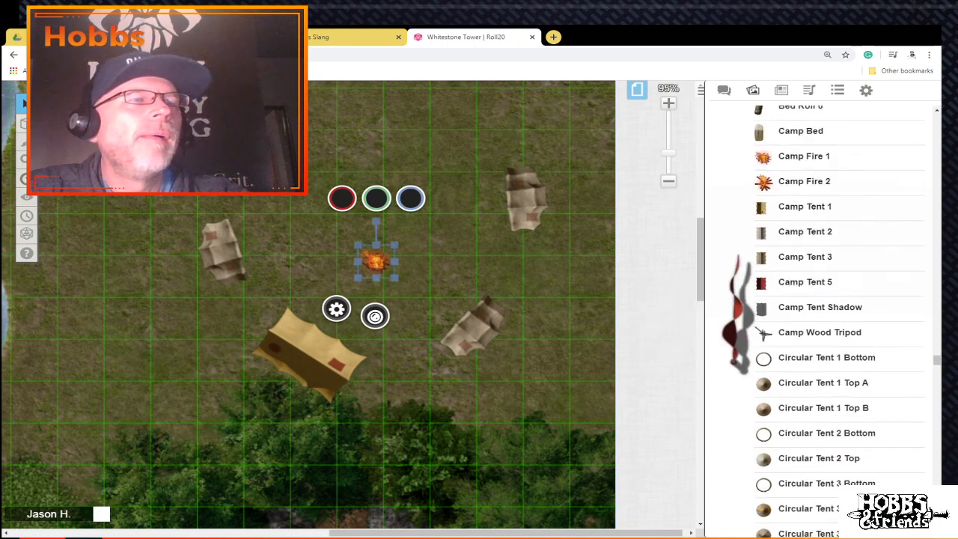
pyautogui.scroll(8, 838, 330)
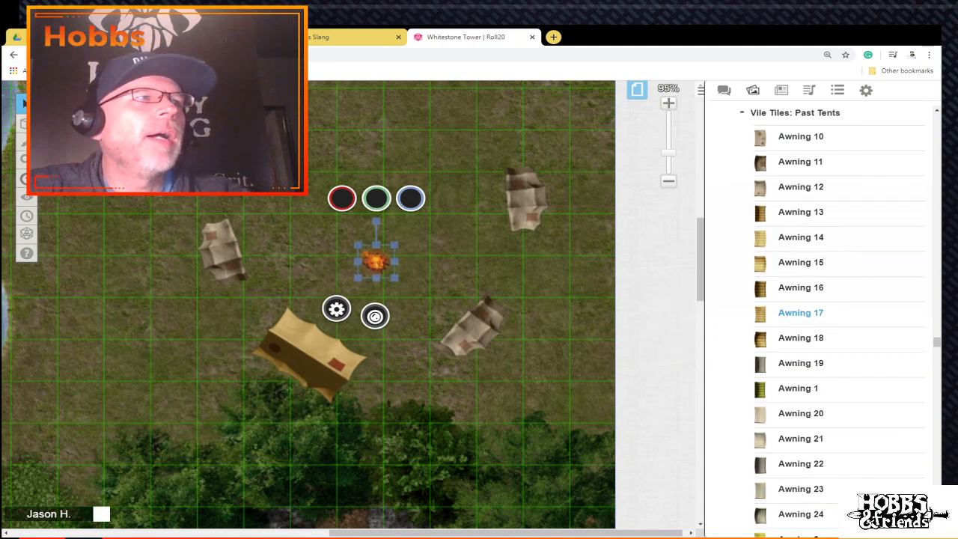
pyautogui.scroll(10, 838, 329)
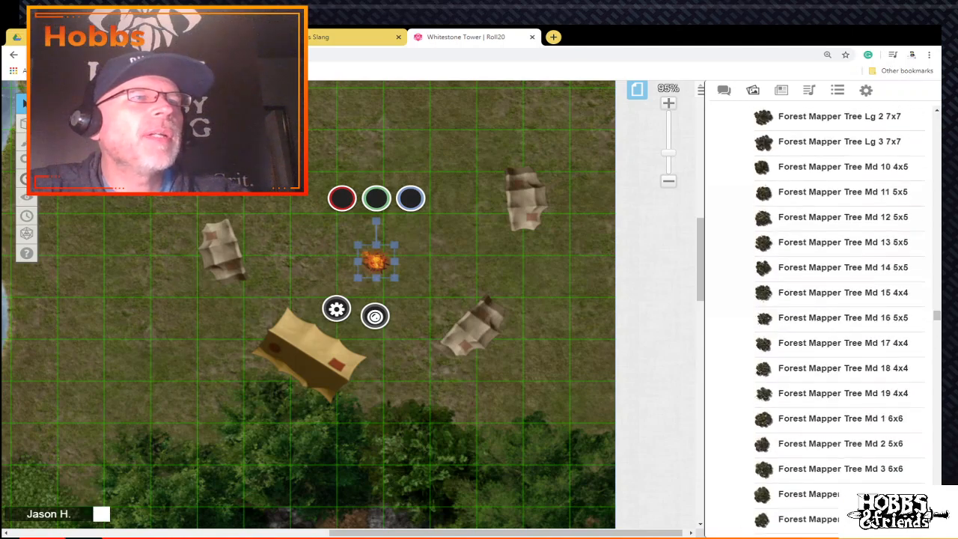
pyautogui.scroll(-10, 846, 311)
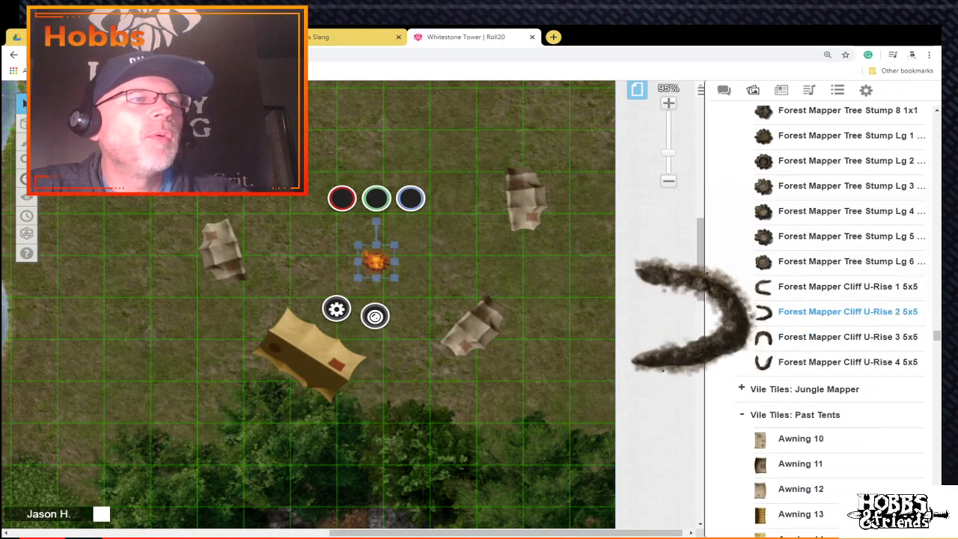
pyautogui.scroll(-4, 846, 299)
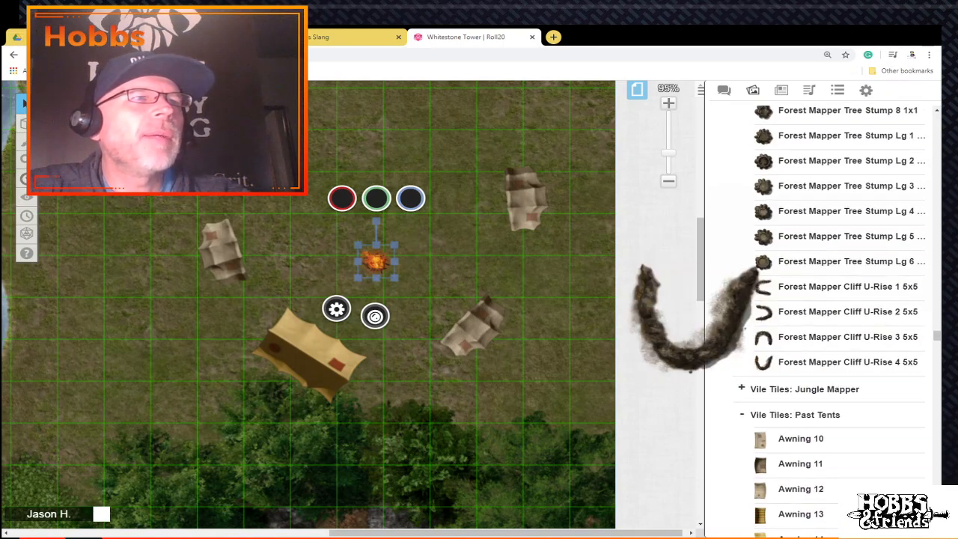
pyautogui.click(795, 414)
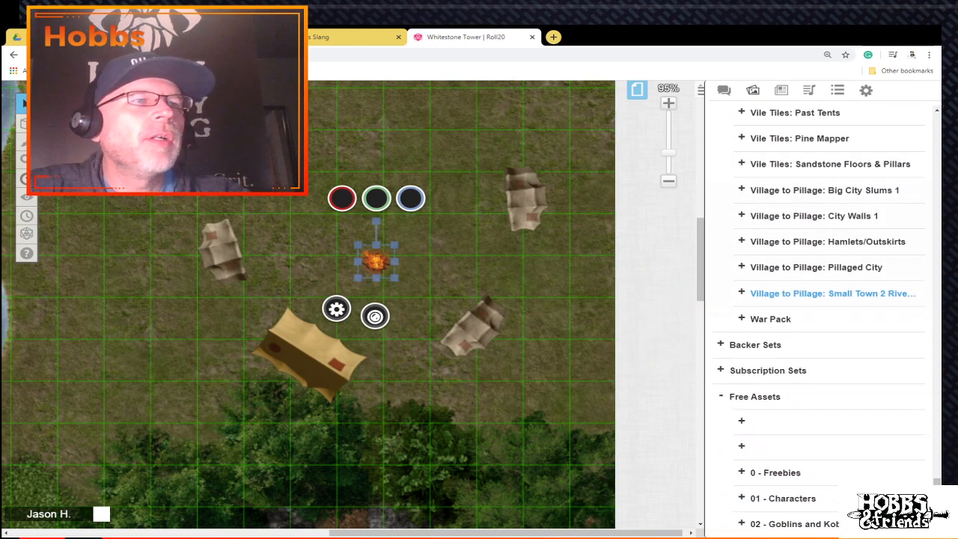
pyautogui.scroll(3, 823, 300)
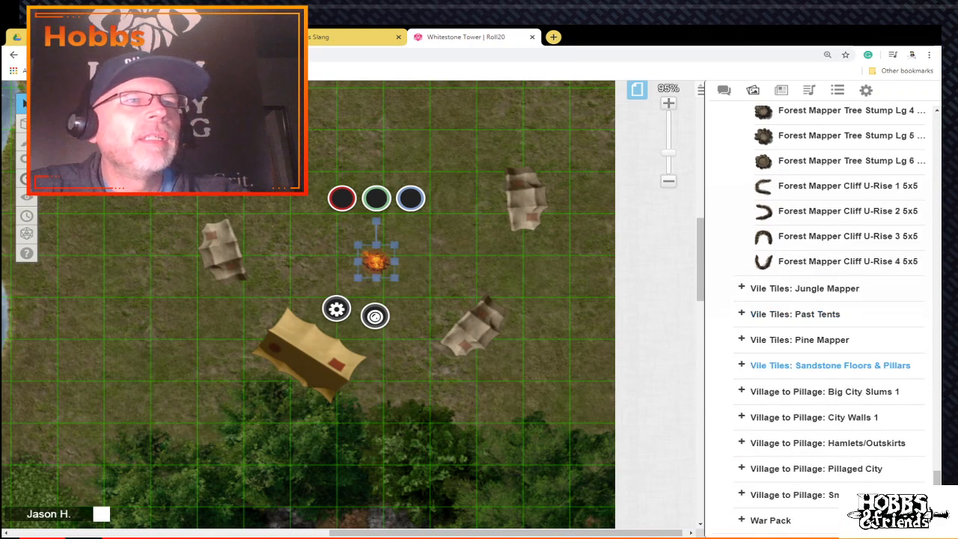
pyautogui.scroll(3, 838, 314)
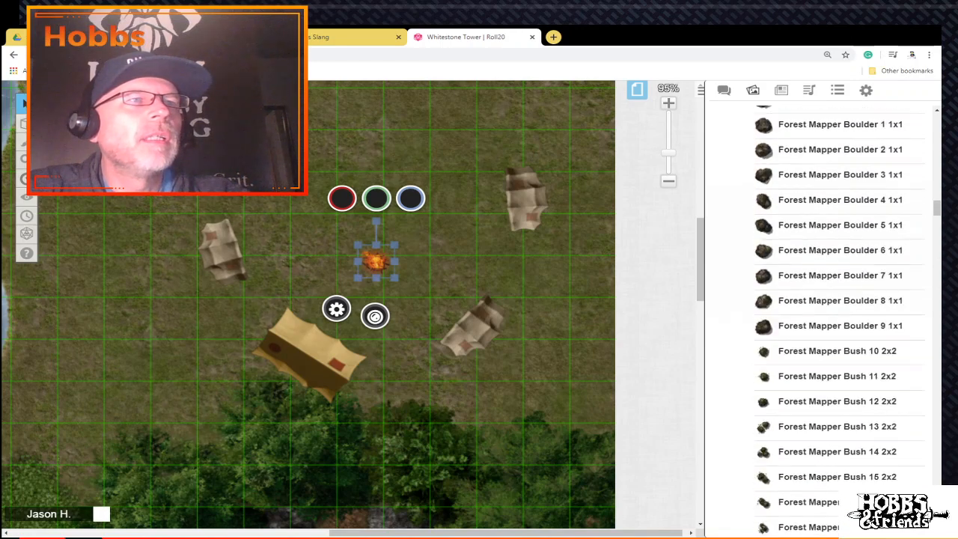
pyautogui.scroll(5, 831, 314)
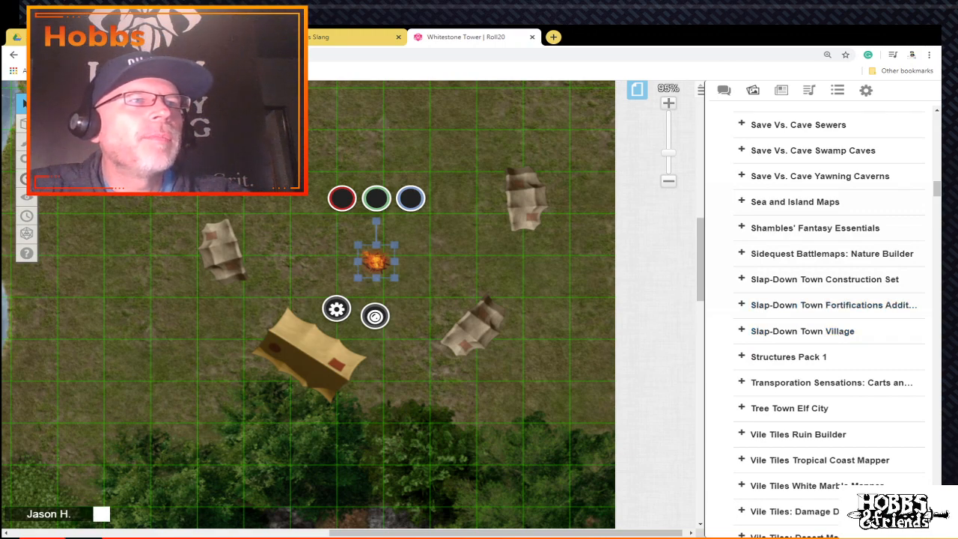
# Step: Open the Sidequest Battlemaps: Nature Builder set and look through its assets down to the thick path pieces
pyautogui.click(831, 254)
pyautogui.moveTo(805, 300)
pyautogui.scroll(-2, 804, 300)
pyautogui.scroll(-2, 804, 224)
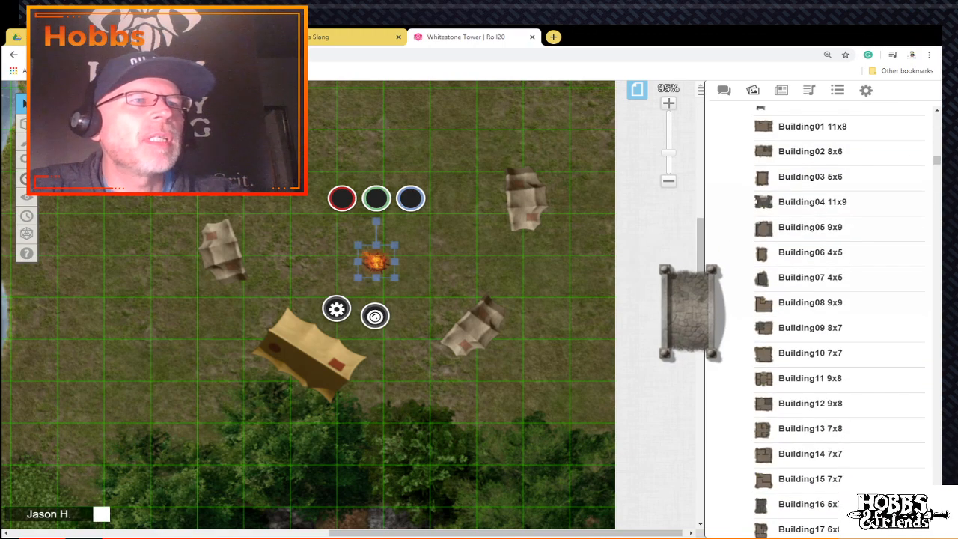
pyautogui.moveTo(805, 227)
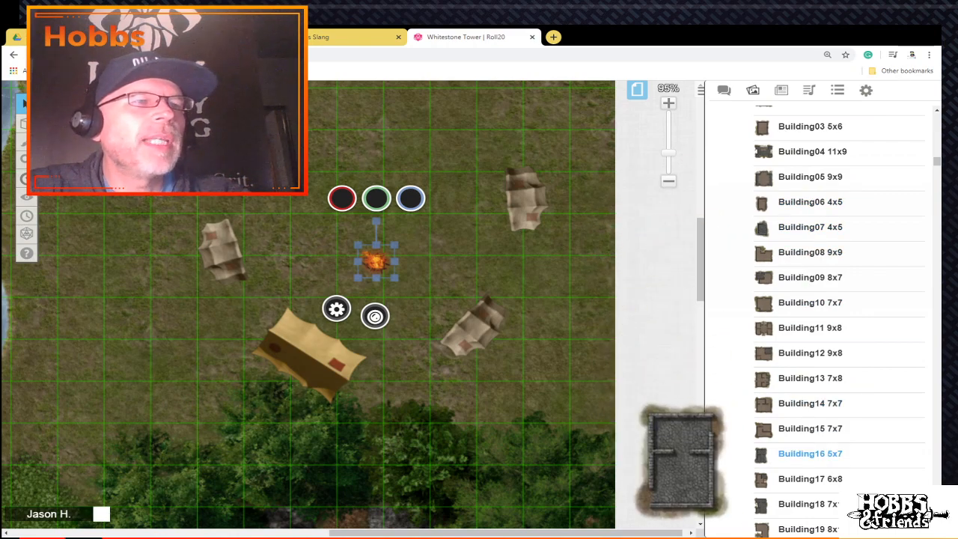
pyautogui.scroll(-2, 805, 454)
pyautogui.scroll(-3, 805, 397)
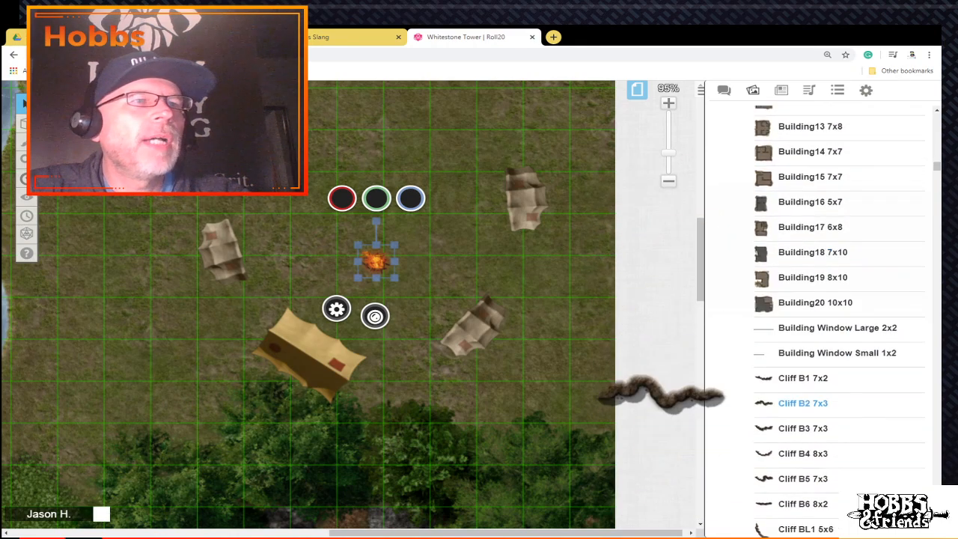
pyautogui.scroll(-7, 804, 374)
pyautogui.scroll(-20, 838, 314)
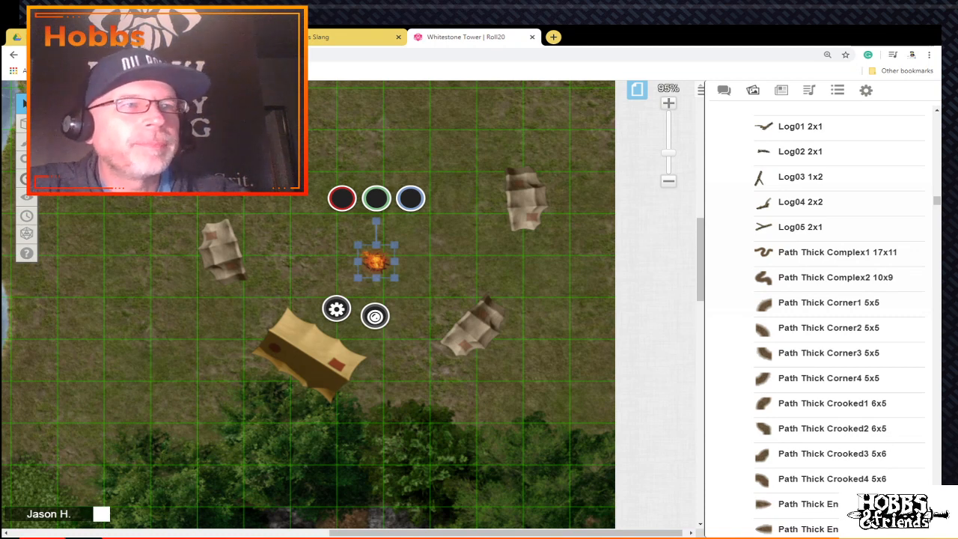
pyautogui.scroll(-4, 831, 382)
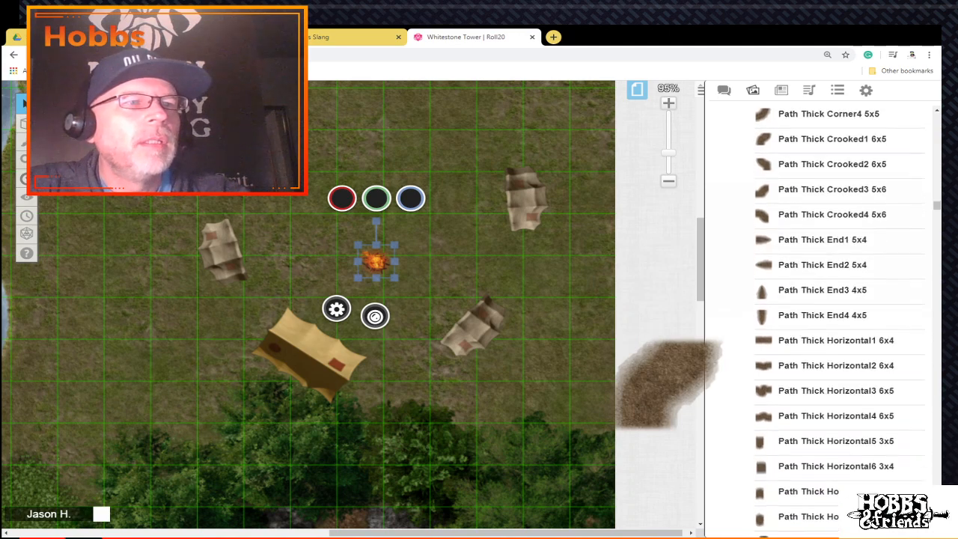
pyautogui.scroll(-3, 831, 330)
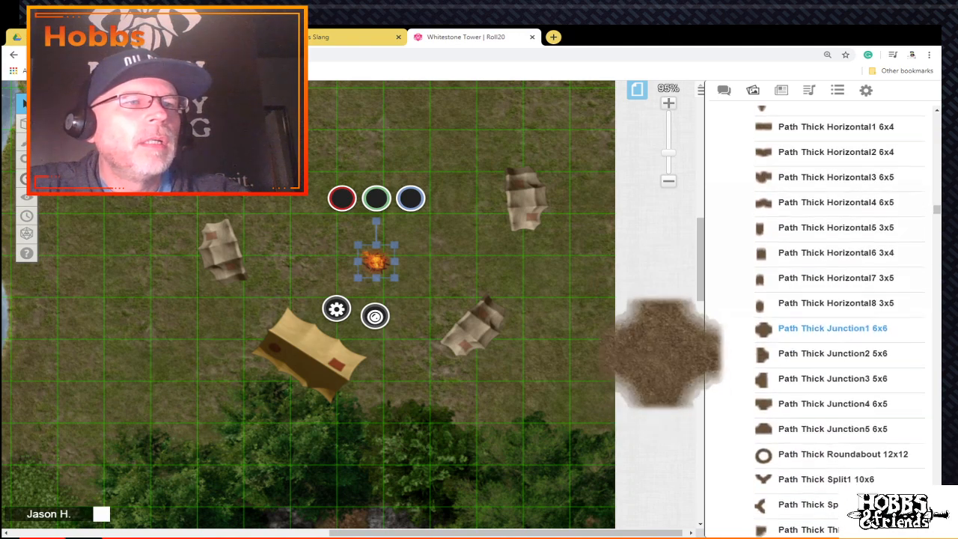
pyautogui.scroll(-5, 831, 340)
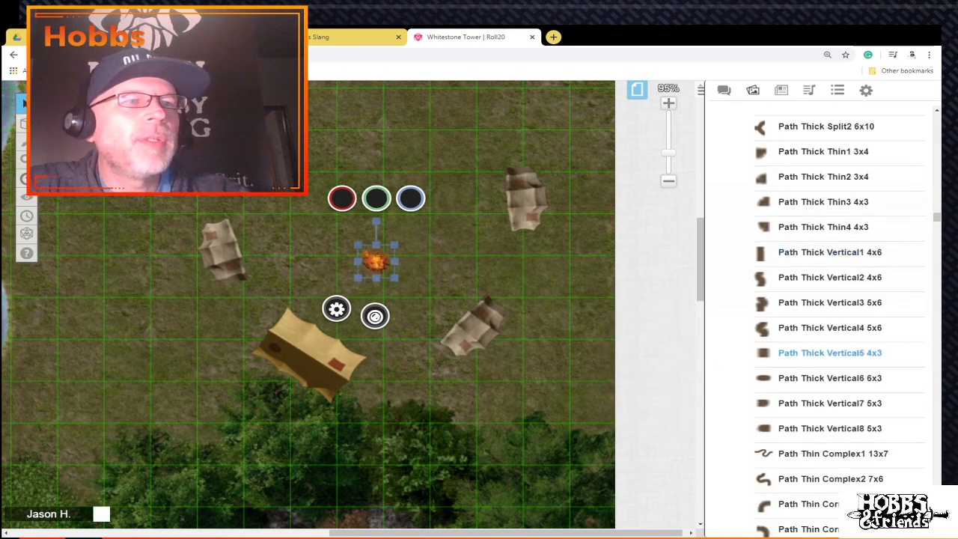
# Step: Place Path Thick Vertical6 6x3 as a dirt patch by the campfire and send it to the back
pyautogui.moveTo(829, 378)
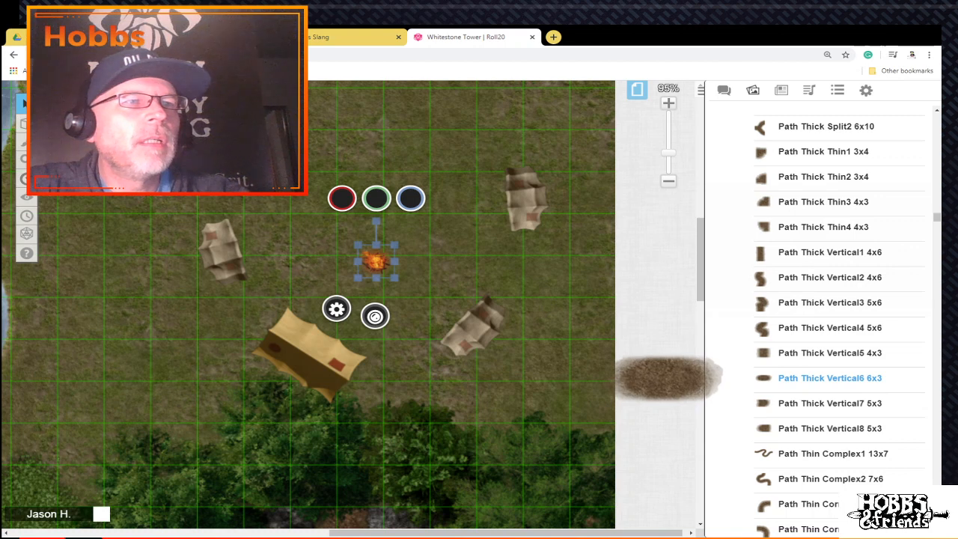
pyautogui.moveTo(829, 378); pyautogui.dragTo(375, 272)
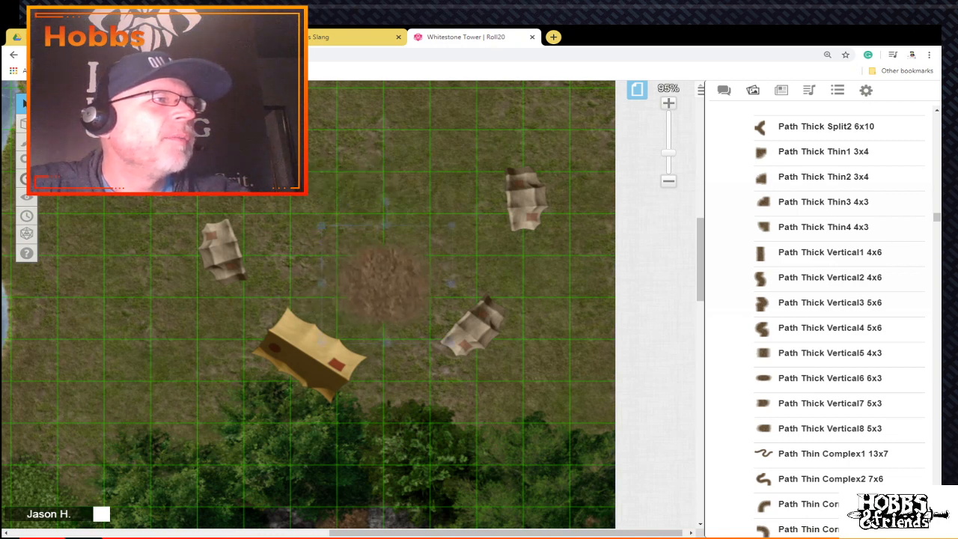
pyautogui.rightClick(420, 262)
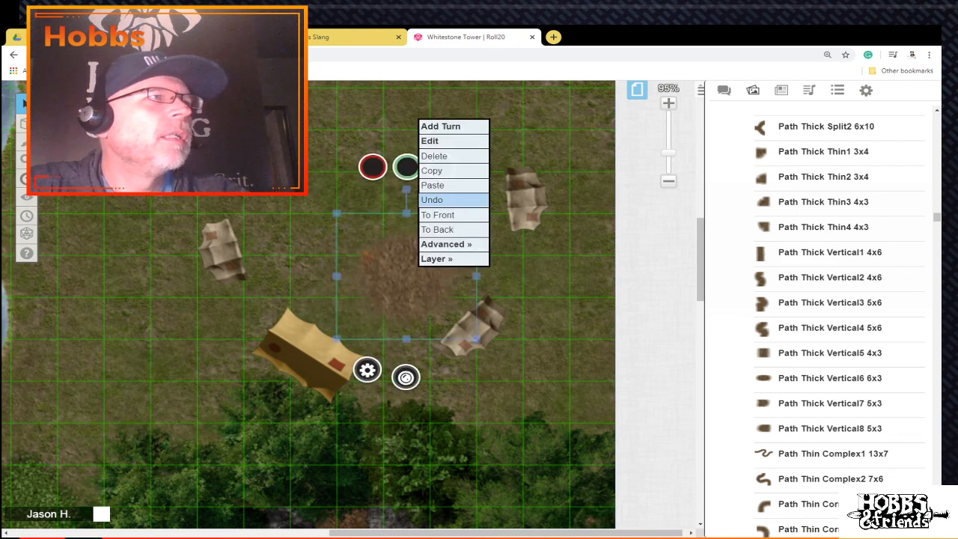
pyautogui.moveTo(454, 259)
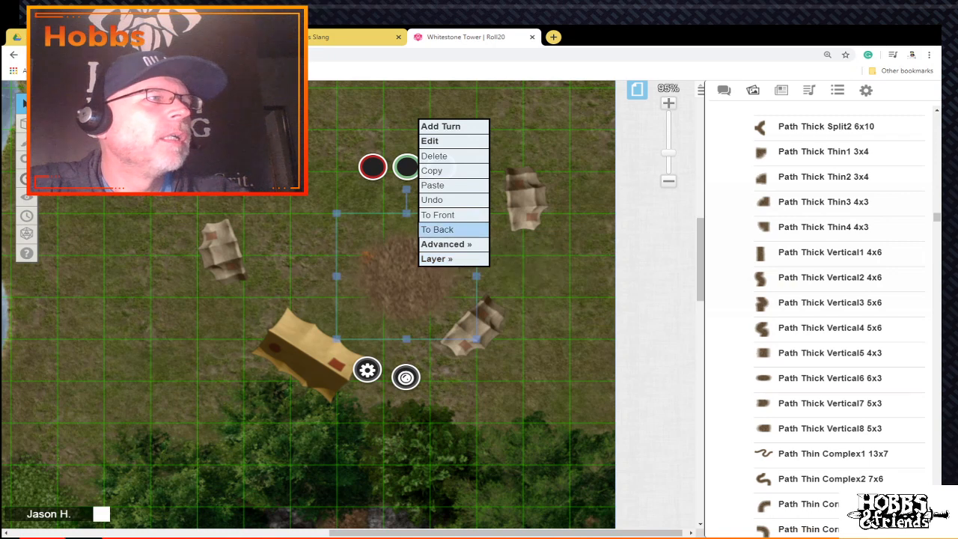
pyautogui.click(437, 229)
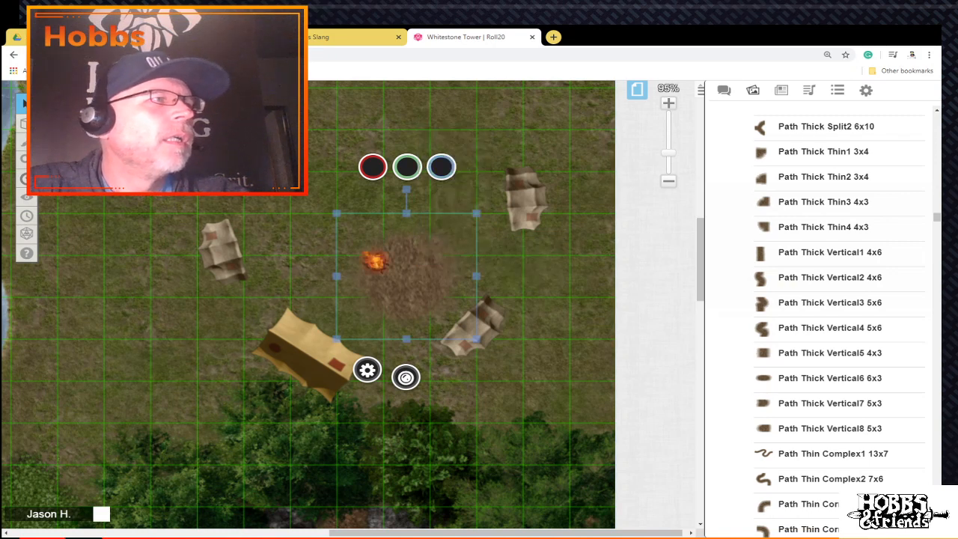
# Step: Paste another copy of the lean-to just northwest of the campfire
pyautogui.rightClick(334, 217)
pyautogui.click(351, 136)
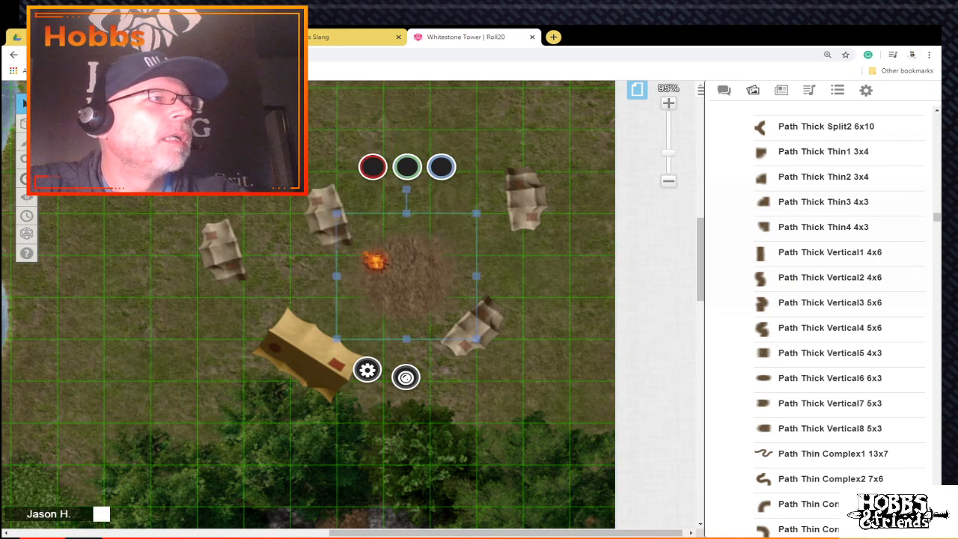
# Step: Delete the extra lean-to northwest of the campfire and paste a copy of the dirt patch in its place
pyautogui.click(327, 217)
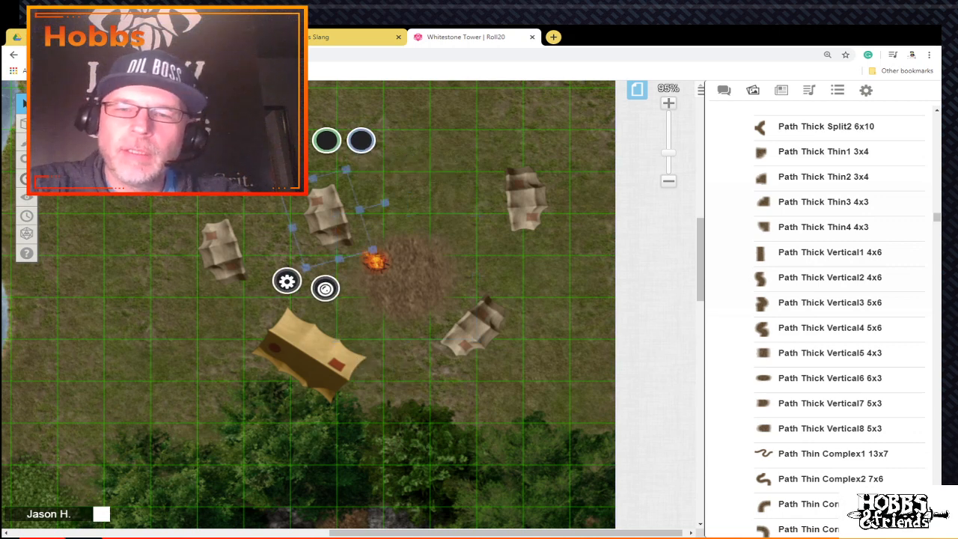
pyautogui.press('Delete')
pyautogui.click(427, 286)
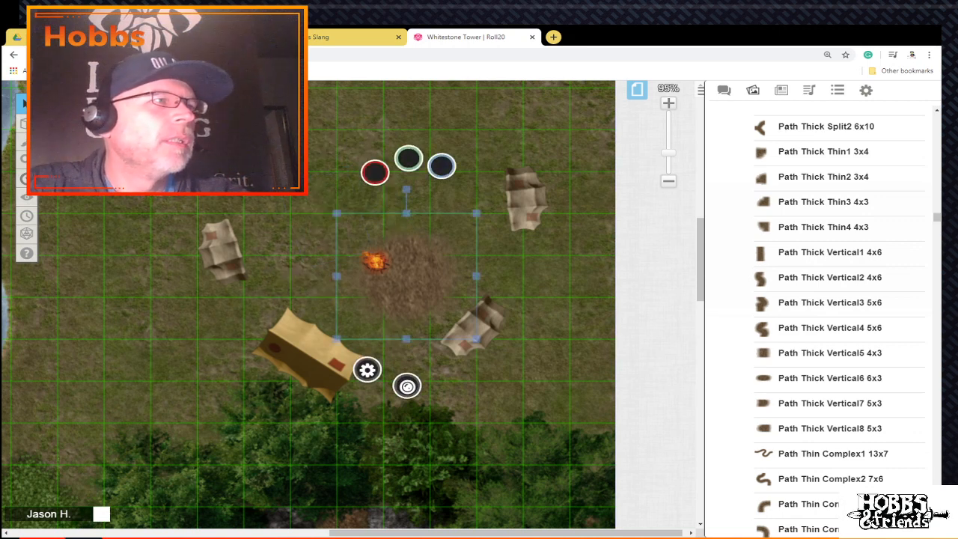
pyautogui.rightClick(428, 286)
pyautogui.click(441, 190)
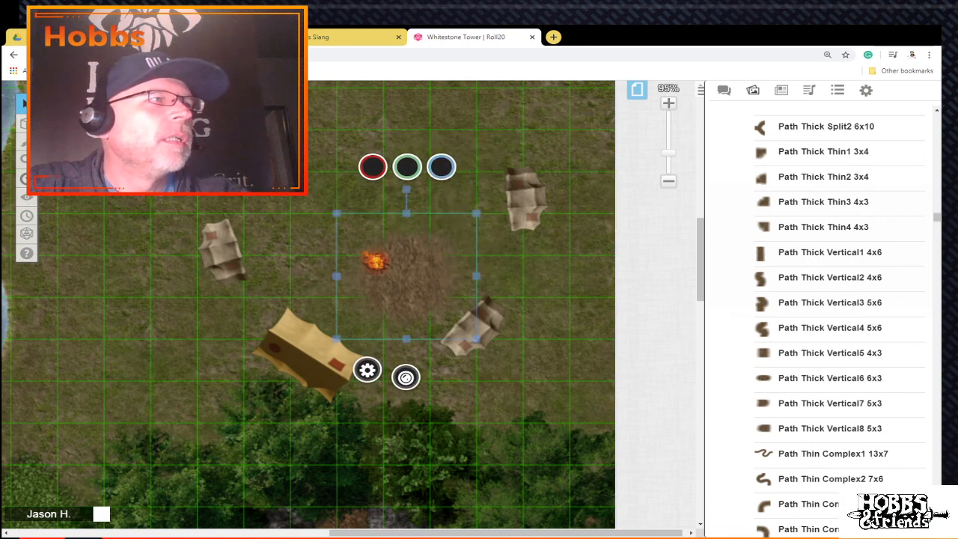
pyautogui.rightClick(334, 229)
pyautogui.click(352, 147)
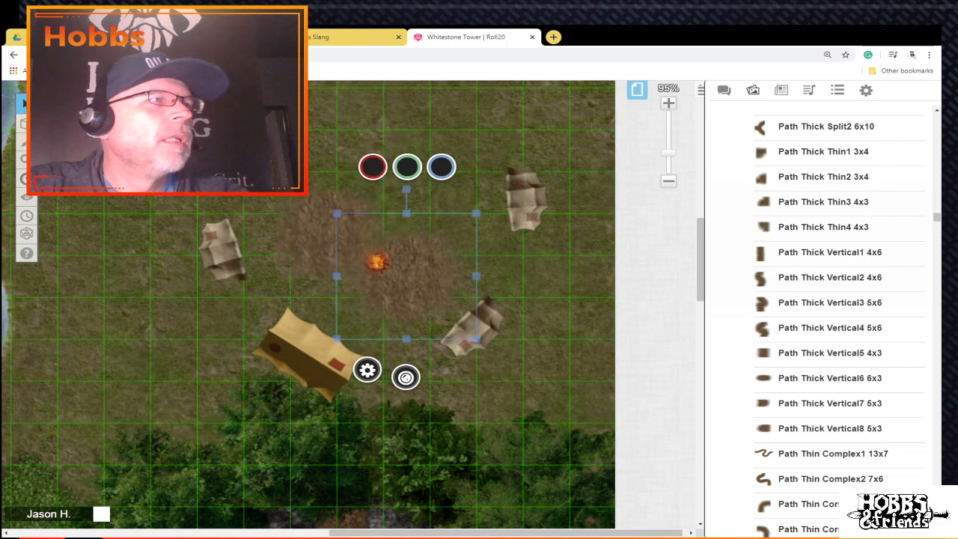
# Step: Move the second dirt patch just west of the campfire, overlapping the first, and send it to the back
pyautogui.moveTo(406, 276); pyautogui.dragTo(334, 258)
pyautogui.rightClick(334, 258)
pyautogui.moveTo(360, 247)
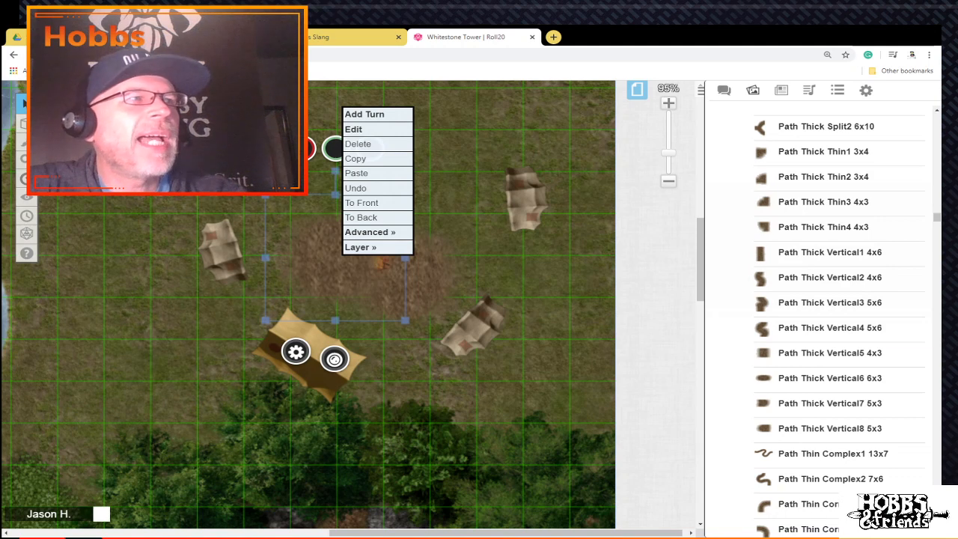
pyautogui.click(362, 218)
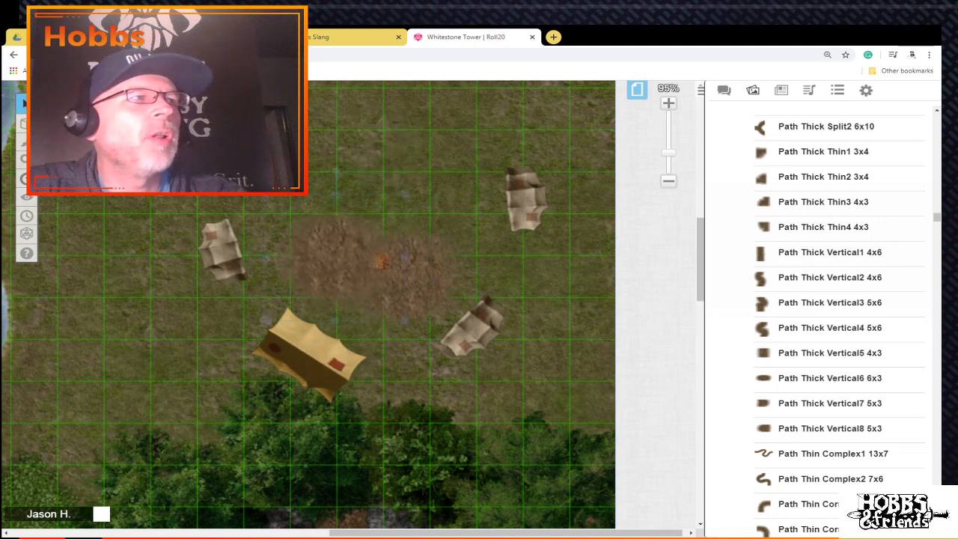
# Step: Toggle the Is Drawing setting for the second dirt patch
pyautogui.click(334, 259)
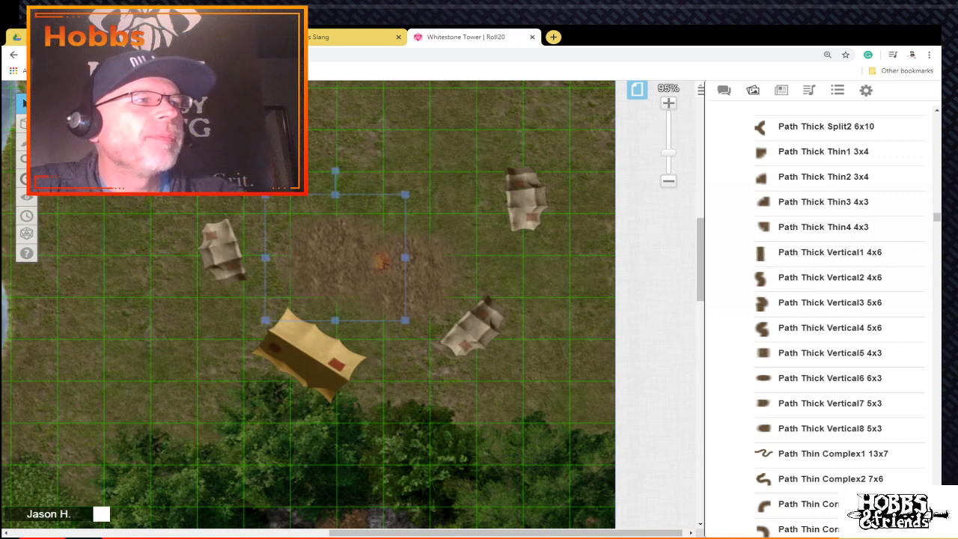
pyautogui.rightClick(335, 259)
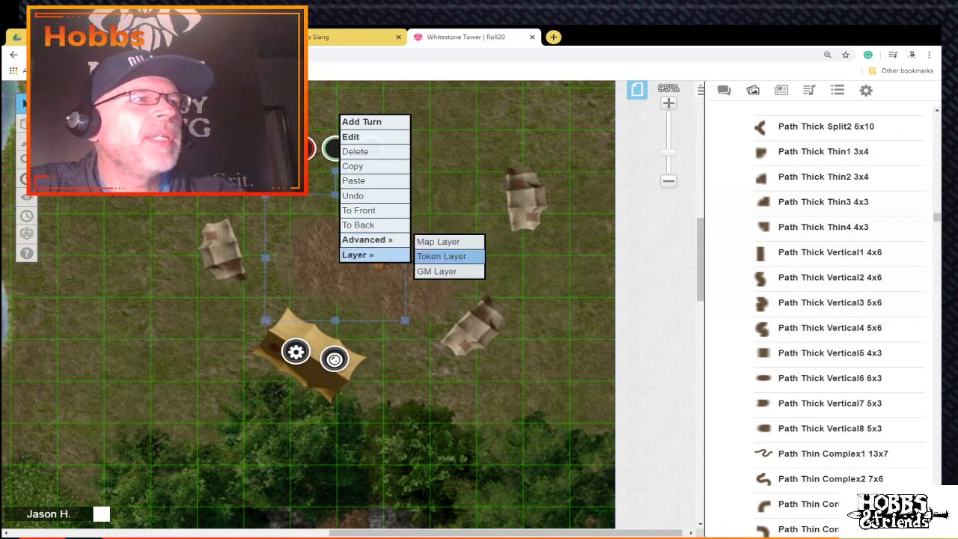
pyautogui.moveTo(374, 240)
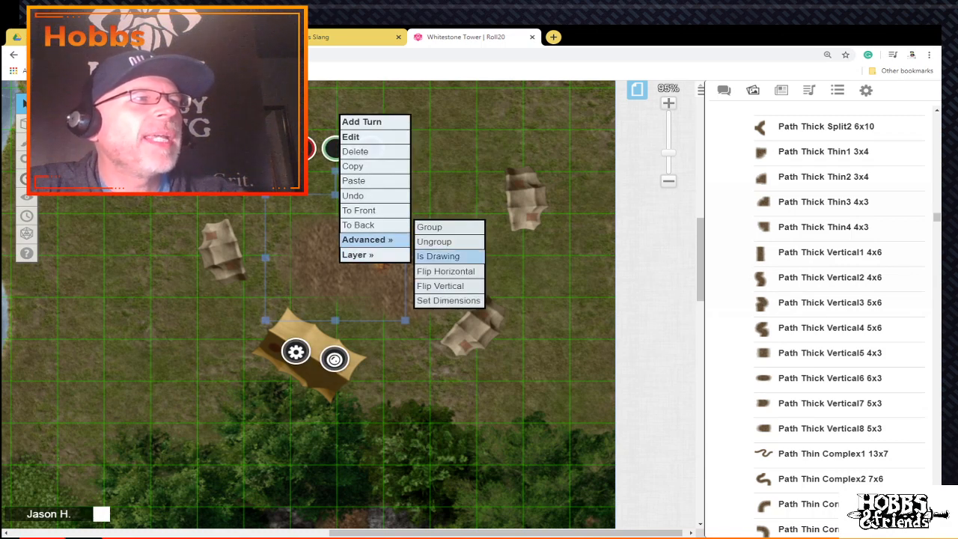
pyautogui.click(438, 256)
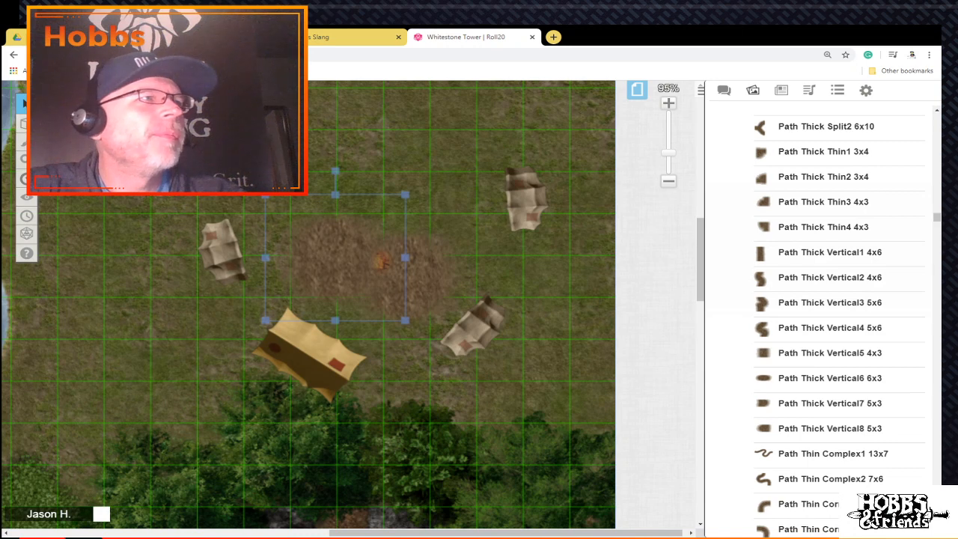
# Step: Rotate the second dirt patch diagonally and send it to the back, beneath the campfire
pyautogui.rightClick(331, 120)
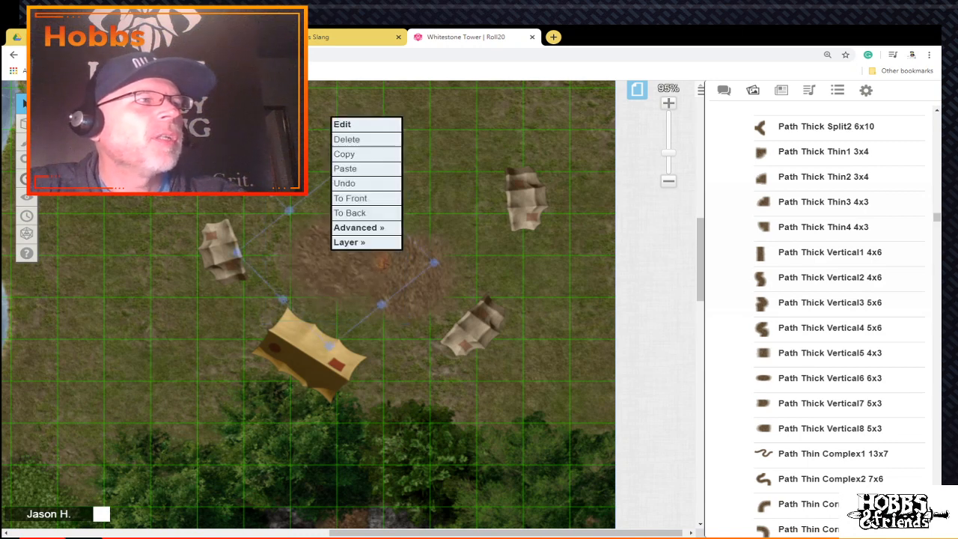
pyautogui.moveTo(348, 242)
pyautogui.click(349, 213)
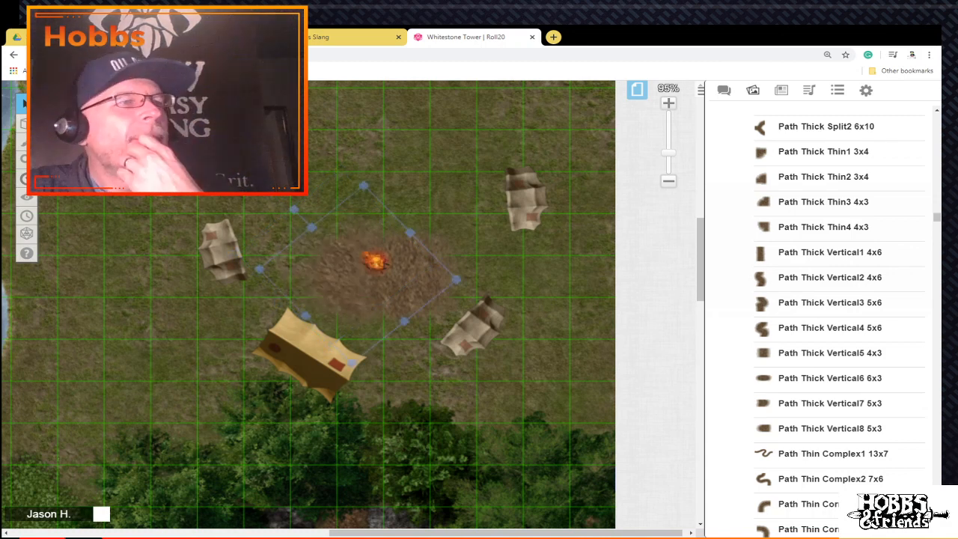
# Step: Find Path Thin End2 4x3 among the path pieces and place it, enlarged and rotated, between the tent and the campfire
pyautogui.moveTo(760, 327); pyautogui.dragTo(678, 323)
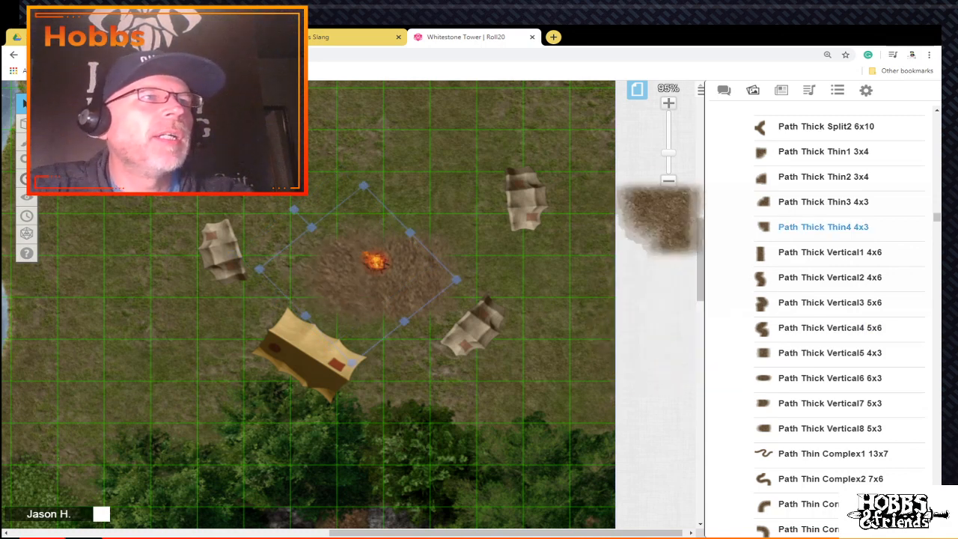
pyautogui.scroll(2, 827, 203)
pyautogui.scroll(-3, 826, 210)
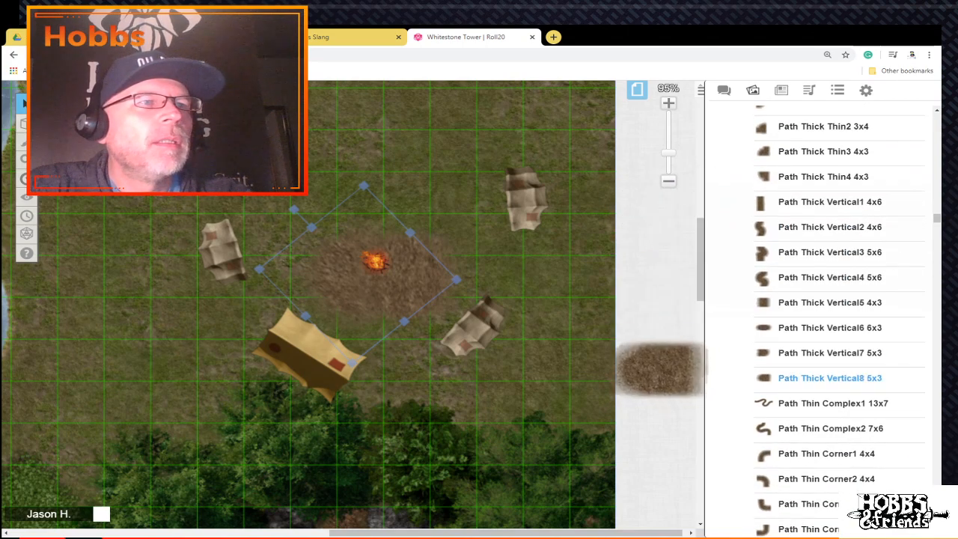
pyautogui.scroll(-5, 827, 352)
pyautogui.scroll(-3, 827, 353)
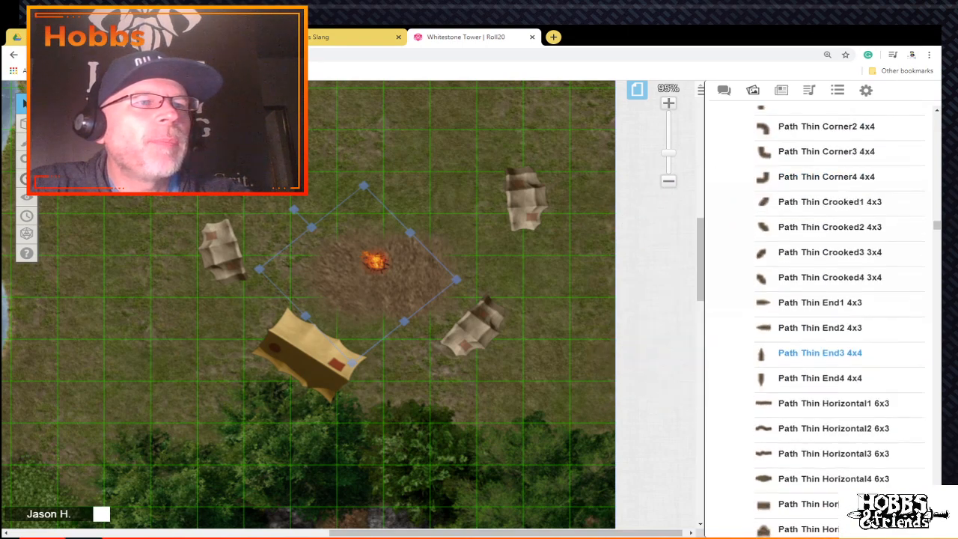
pyautogui.scroll(2, 827, 352)
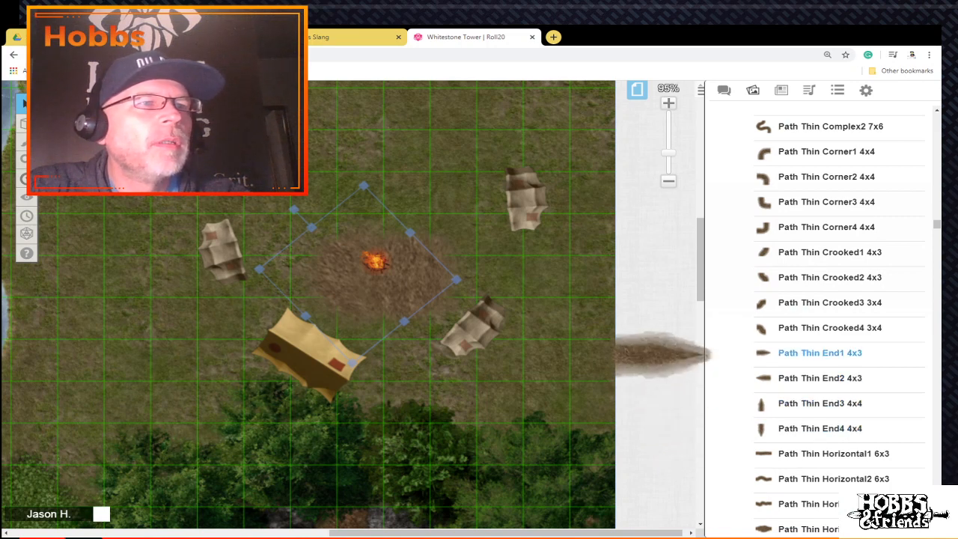
pyautogui.moveTo(829, 327); pyautogui.dragTo(741, 355)
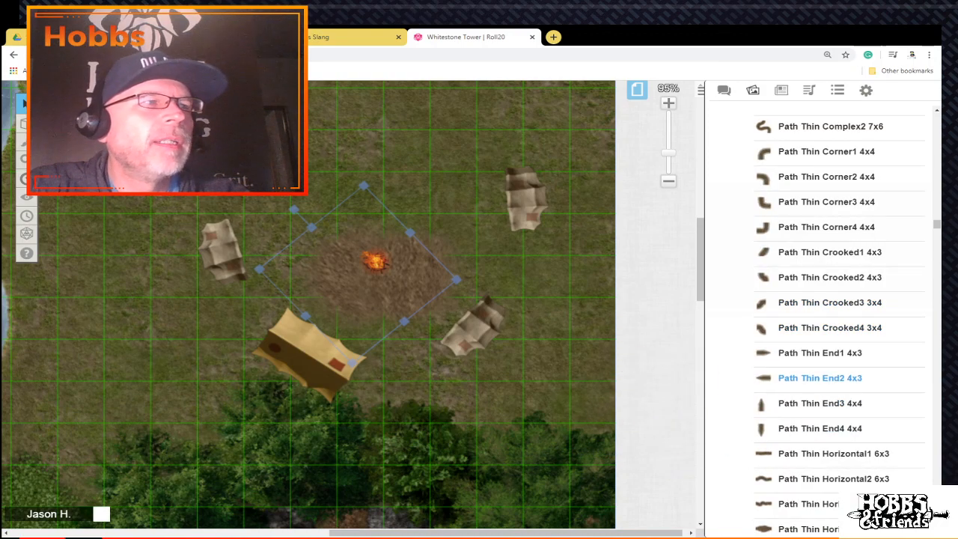
pyautogui.moveTo(820, 377); pyautogui.dragTo(396, 338)
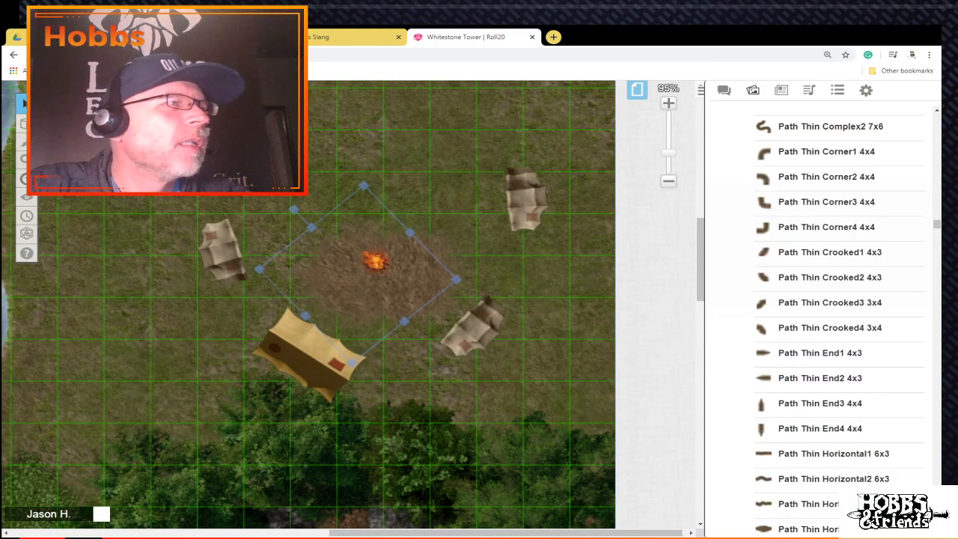
pyautogui.press('Delete')
pyautogui.click(313, 314)
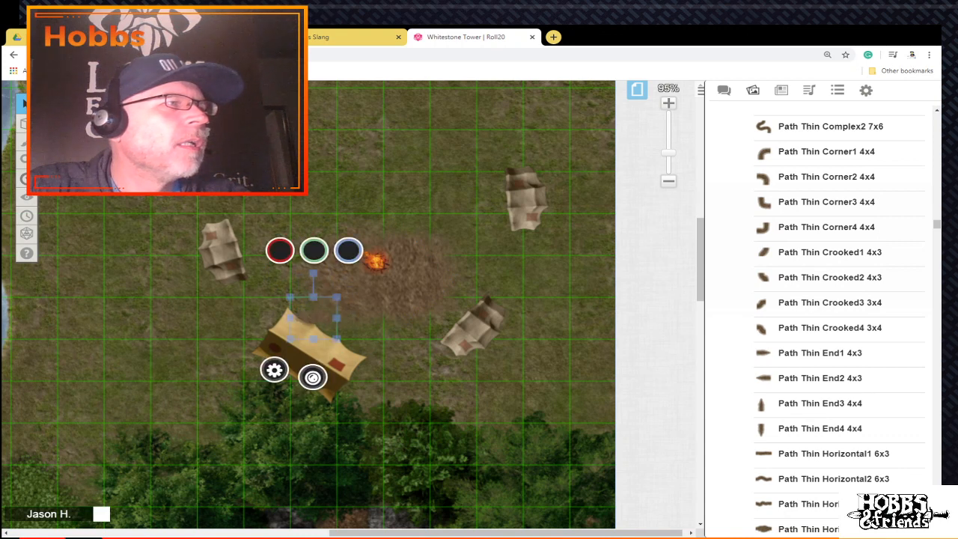
pyautogui.press('Delete')
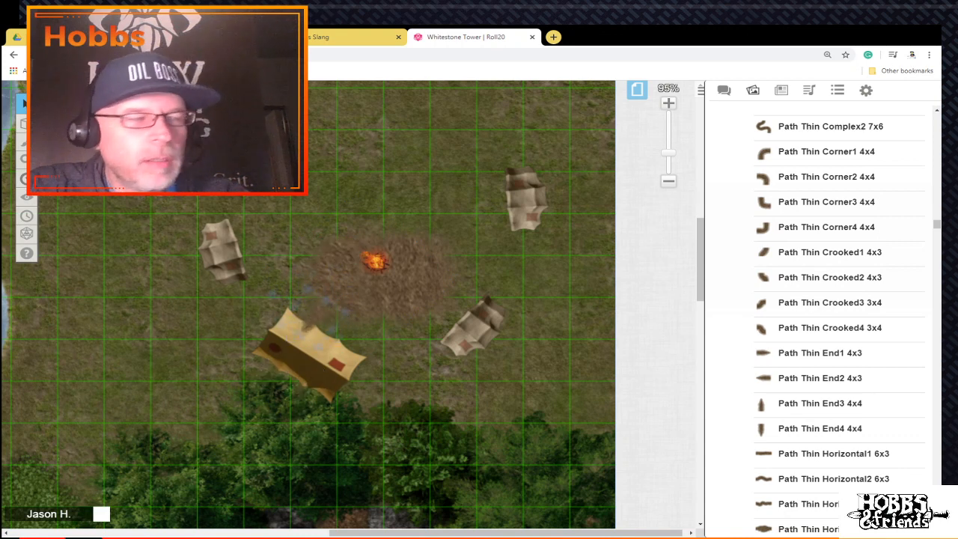
pyautogui.click(313, 317)
# Step: Move the path end piece southwest against the tent's upper edge and send it to the back
pyautogui.moveTo(669, 153); pyautogui.dragTo(668, 115)
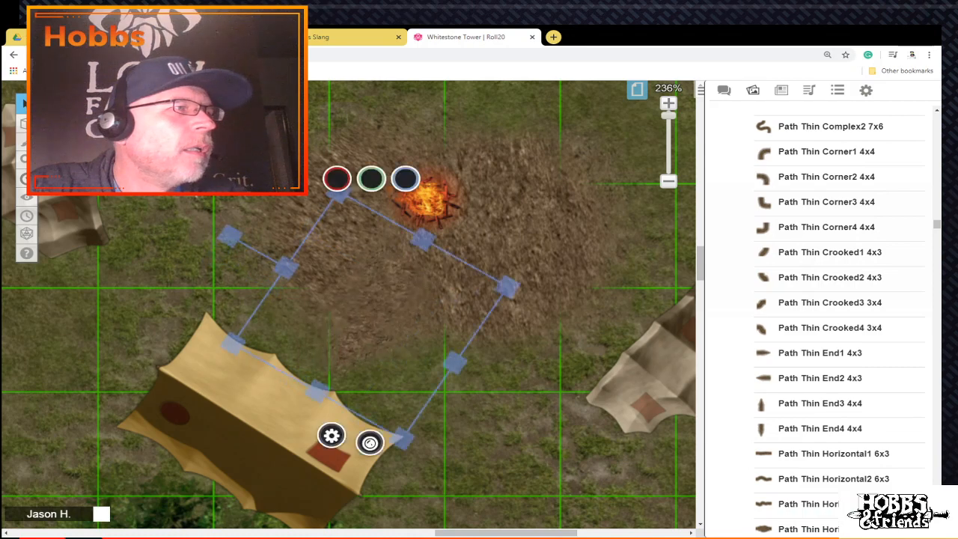
pyautogui.moveTo(341, 329); pyautogui.dragTo(323, 344)
pyautogui.rightClick(332, 198)
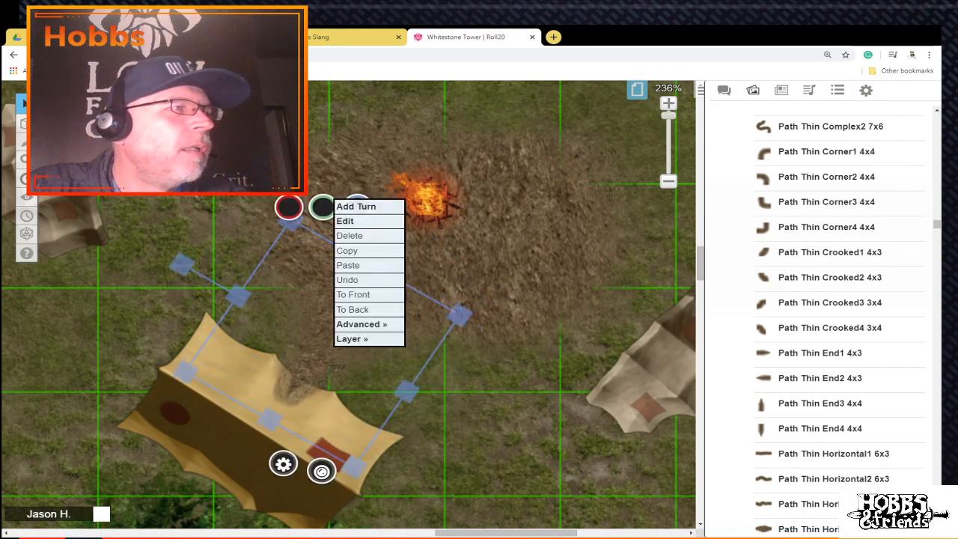
pyautogui.click(361, 310)
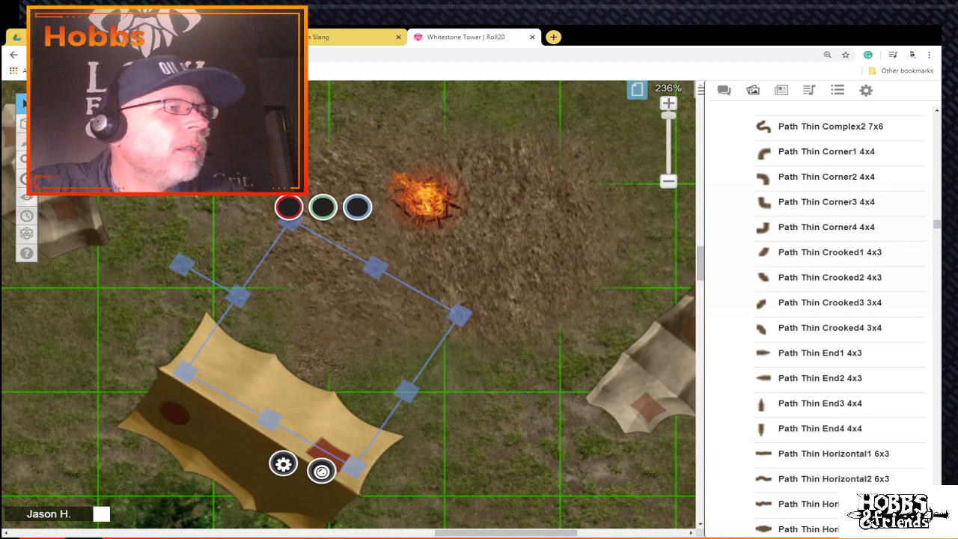
# Step: Send the tent to the back, behind the path end piece
pyautogui.rightClick(333, 204)
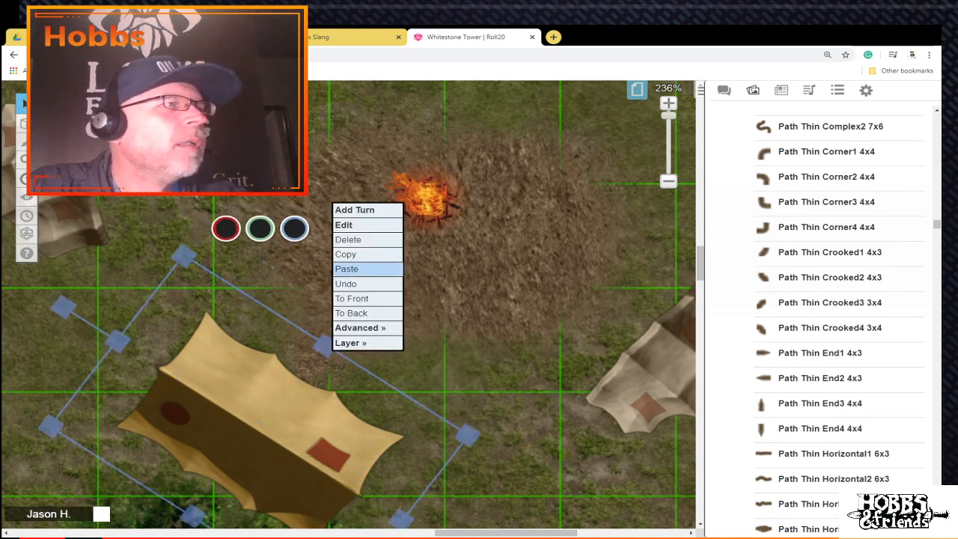
pyautogui.moveTo(360, 328)
pyautogui.click(313, 309)
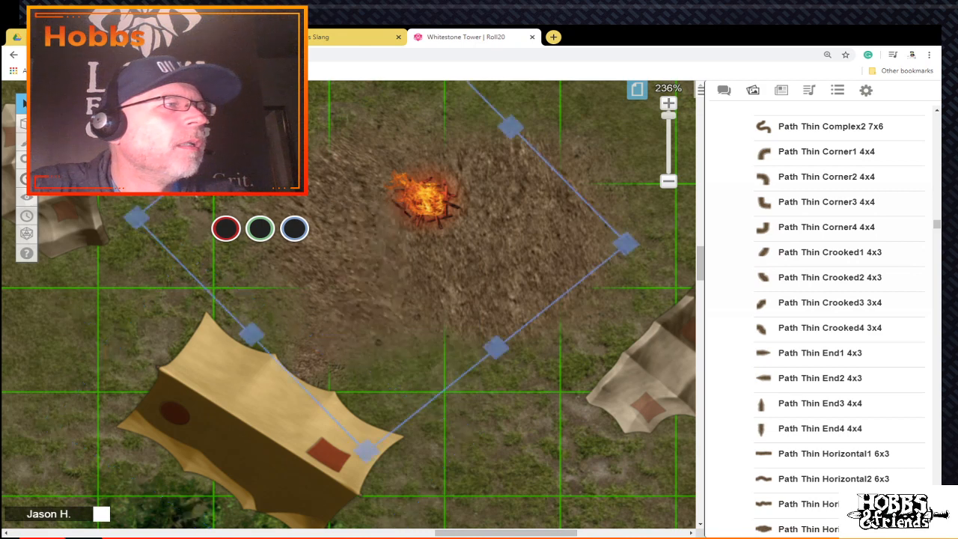
pyautogui.click(346, 374)
pyautogui.click(346, 374)
pyautogui.click(346, 375)
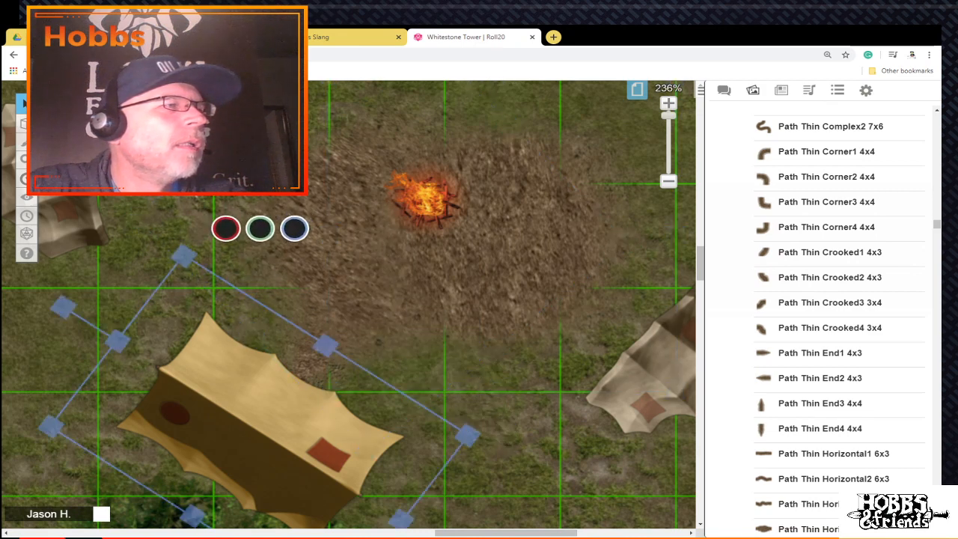
pyautogui.rightClick(283, 412)
pyautogui.click(301, 376)
pyautogui.click(313, 358)
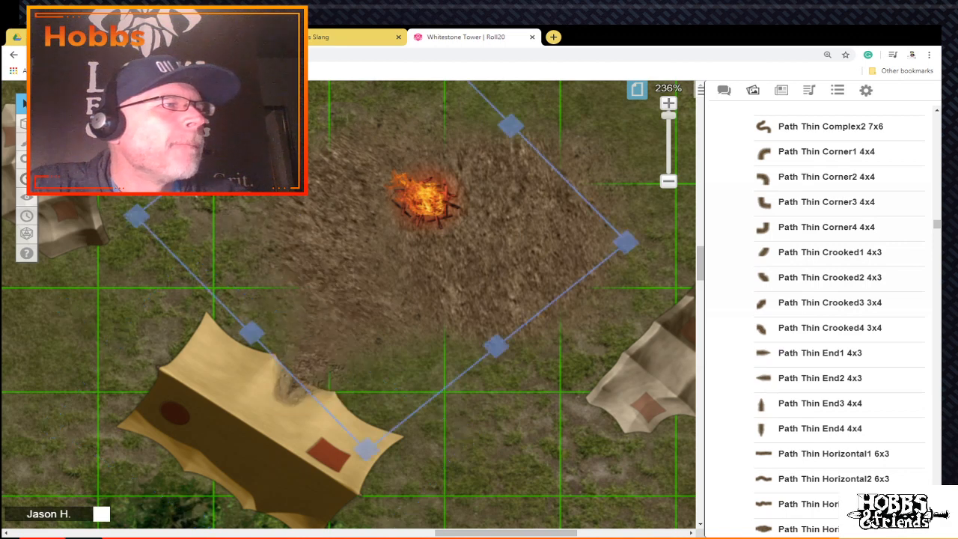
# Step: Copy the path end piece by the tent and paste it beside the southeast lean-to
pyautogui.click(301, 380)
pyautogui.rightClick(301, 383)
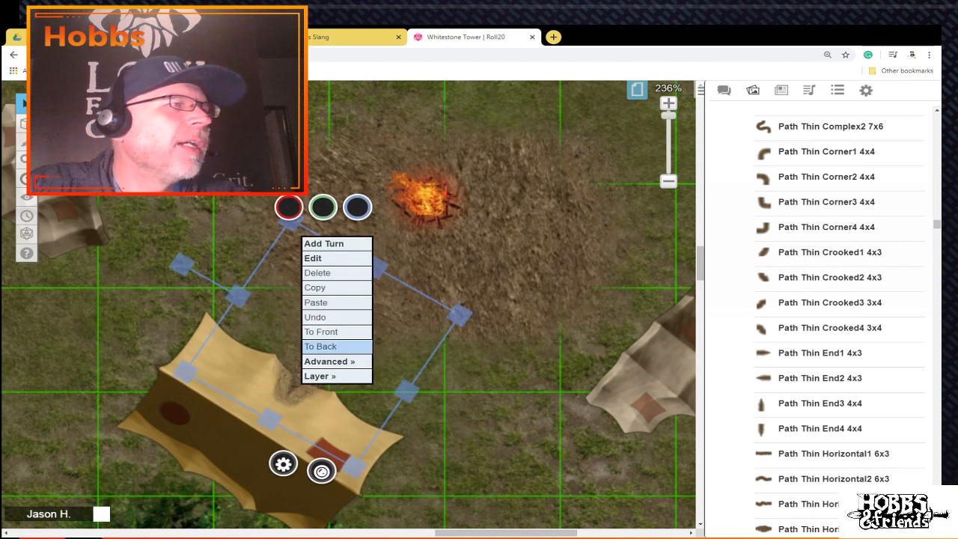
pyautogui.click(317, 287)
pyautogui.click(322, 306)
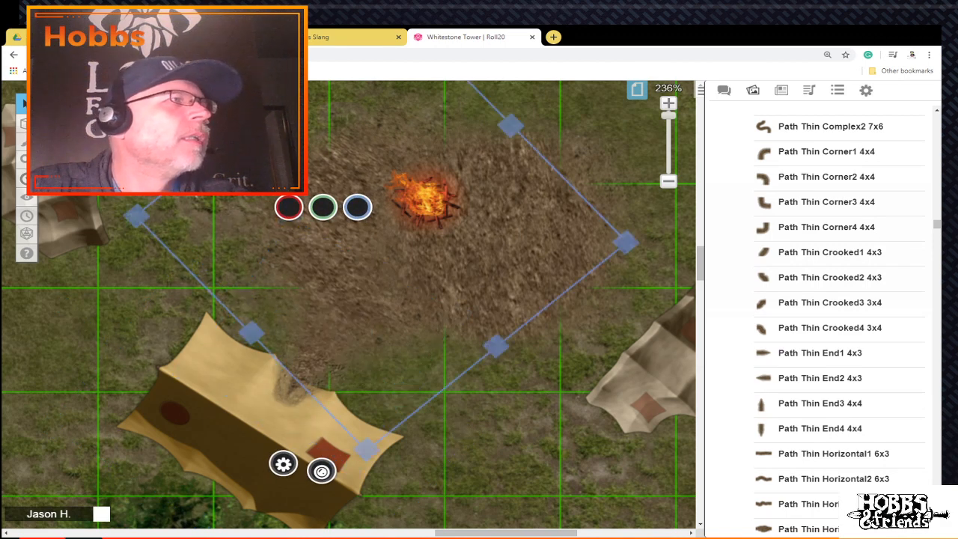
pyautogui.rightClick(571, 187)
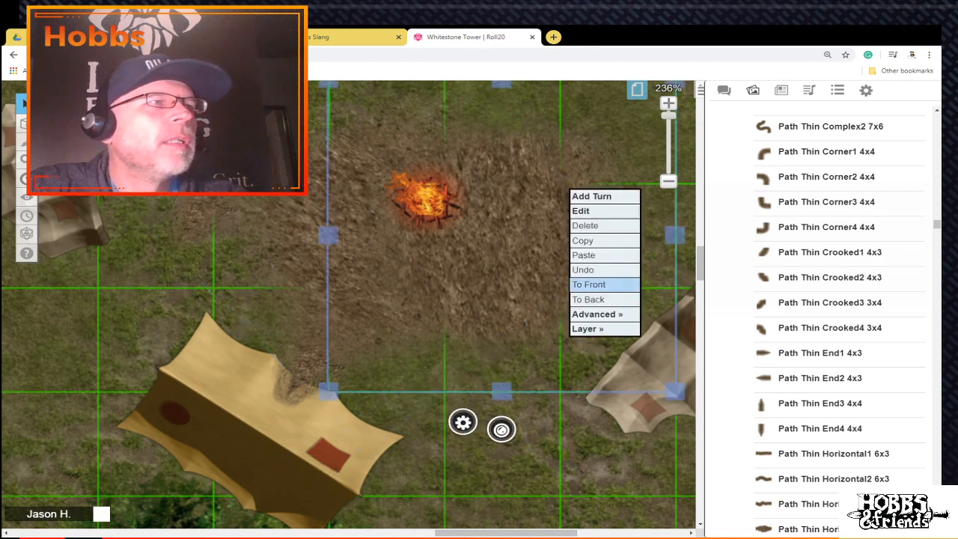
pyautogui.click(591, 255)
pyautogui.click(560, 337)
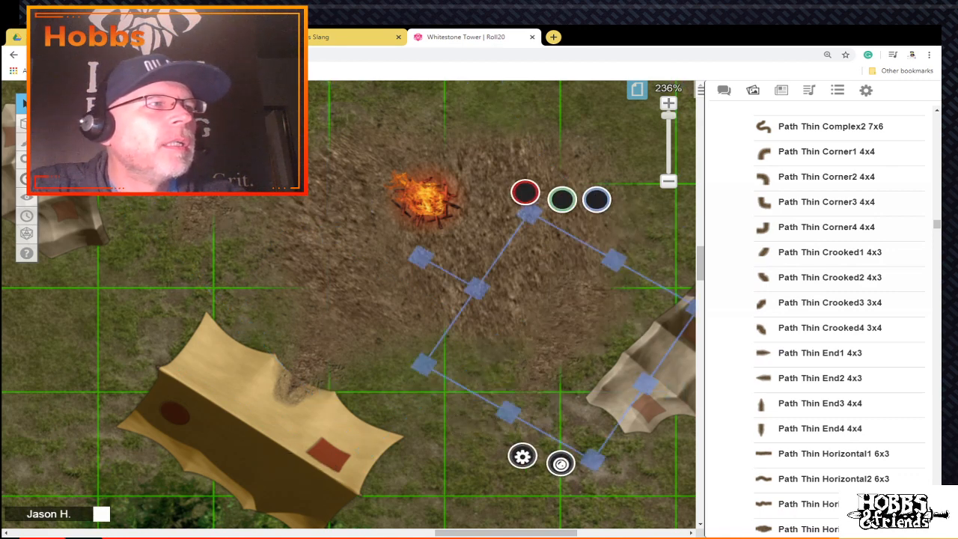
# Step: Rotate and enlarge the pasted path piece, fitting it between the dirt patch and the southeast lean-to
pyautogui.moveTo(422, 257); pyautogui.dragTo(444, 441)
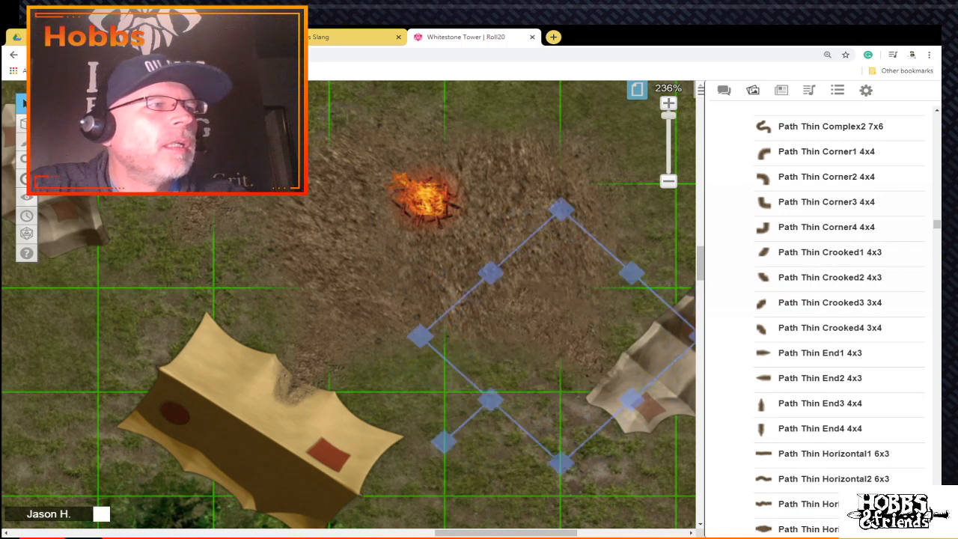
pyautogui.moveTo(562, 336); pyautogui.dragTo(600, 282)
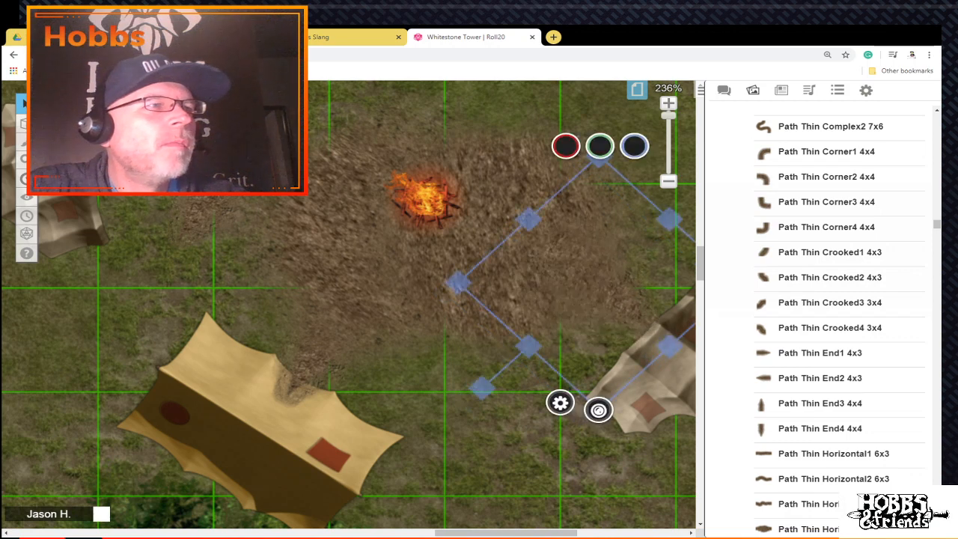
pyautogui.moveTo(482, 388); pyautogui.dragTo(487, 391)
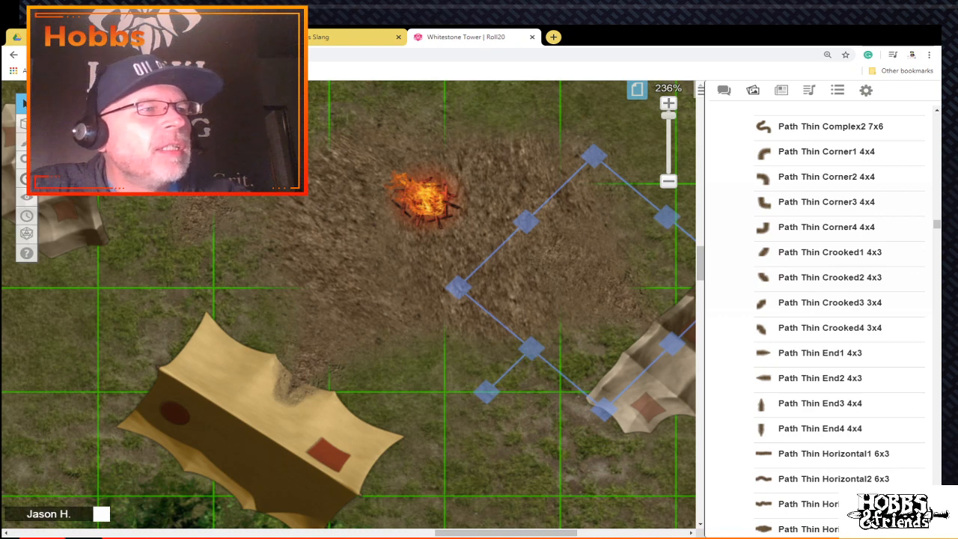
pyautogui.moveTo(487, 391); pyautogui.dragTo(482, 387)
pyautogui.moveTo(458, 283); pyautogui.dragTo(416, 286)
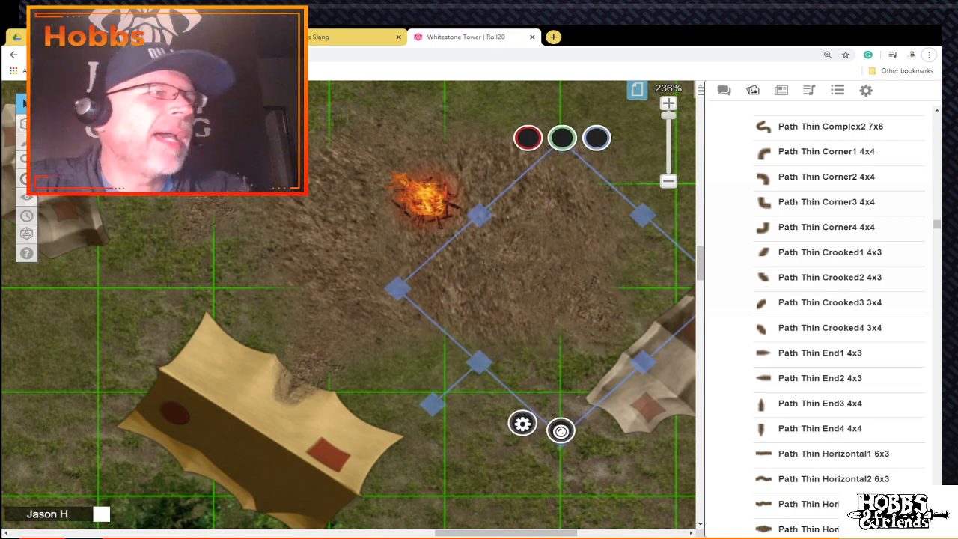
# Step: Copy the path piece by the southeast lean-to and paste it, fitting it between the dirt patch and the lean-to
pyautogui.moveTo(561, 289); pyautogui.dragTo(546, 318)
pyautogui.rightClick(588, 296)
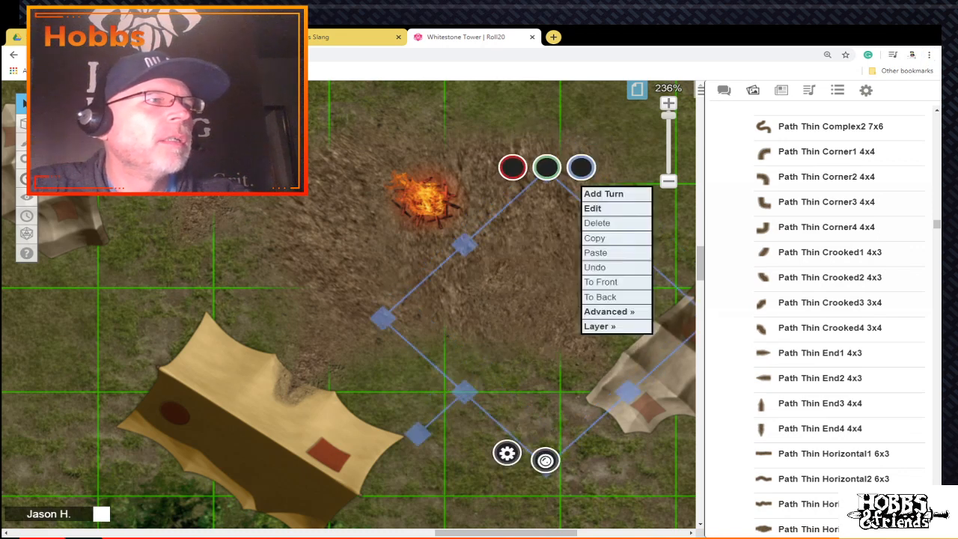
pyautogui.click(603, 238)
pyautogui.rightClick(604, 261)
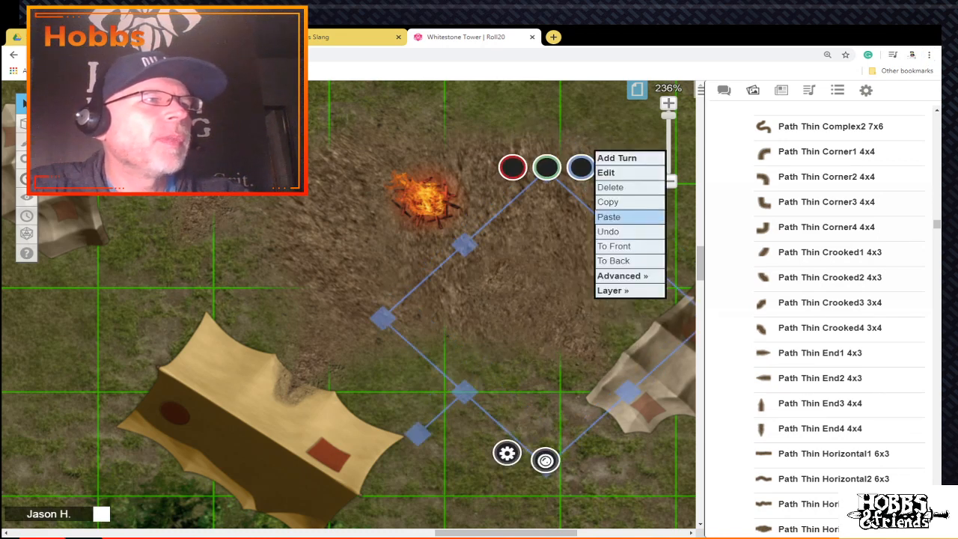
pyautogui.click(608, 216)
pyautogui.moveTo(546, 318); pyautogui.dragTo(576, 299)
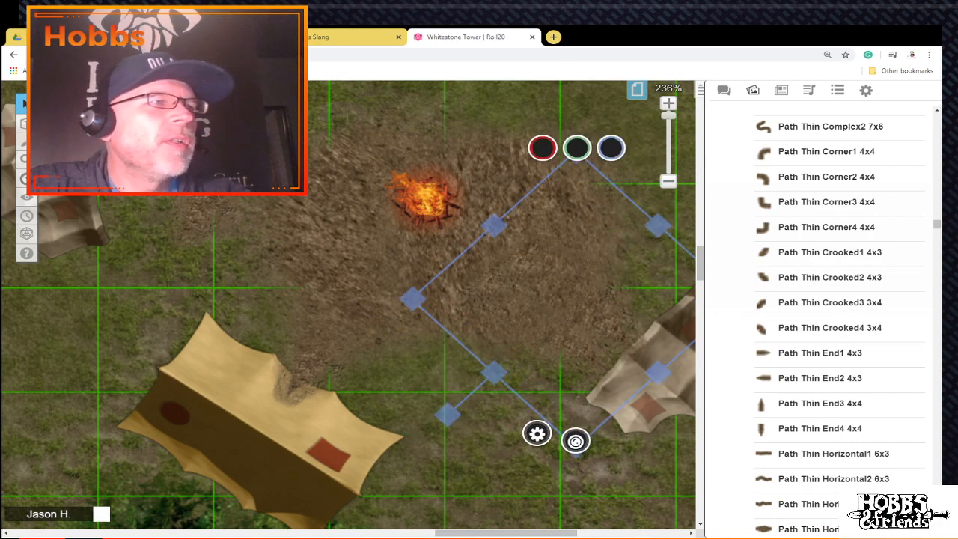
# Step: Rotate the west path piece so it runs from the dirt patch toward the west lean-to
pyautogui.scroll(1, 576, 299)
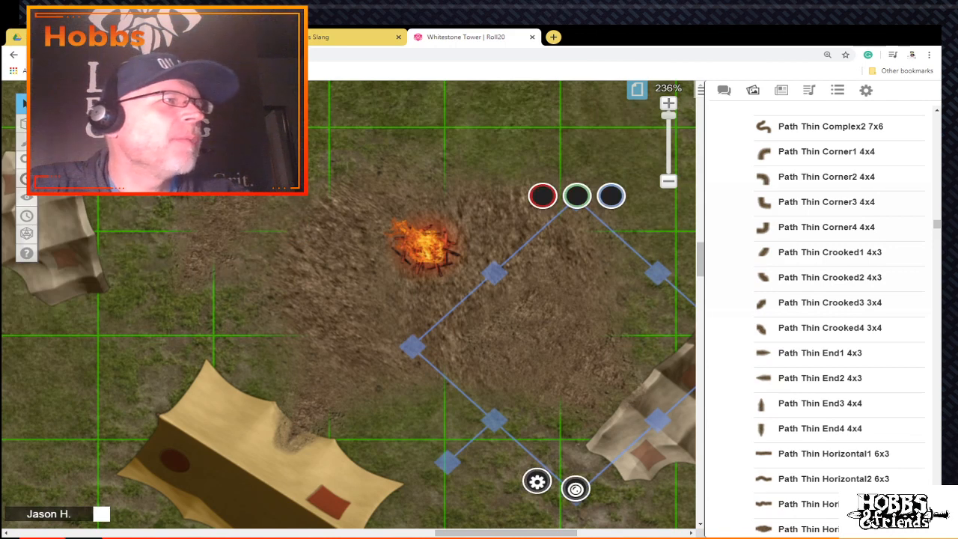
pyautogui.click(217, 238)
pyautogui.moveTo(284, 129); pyautogui.dragTo(256, 142)
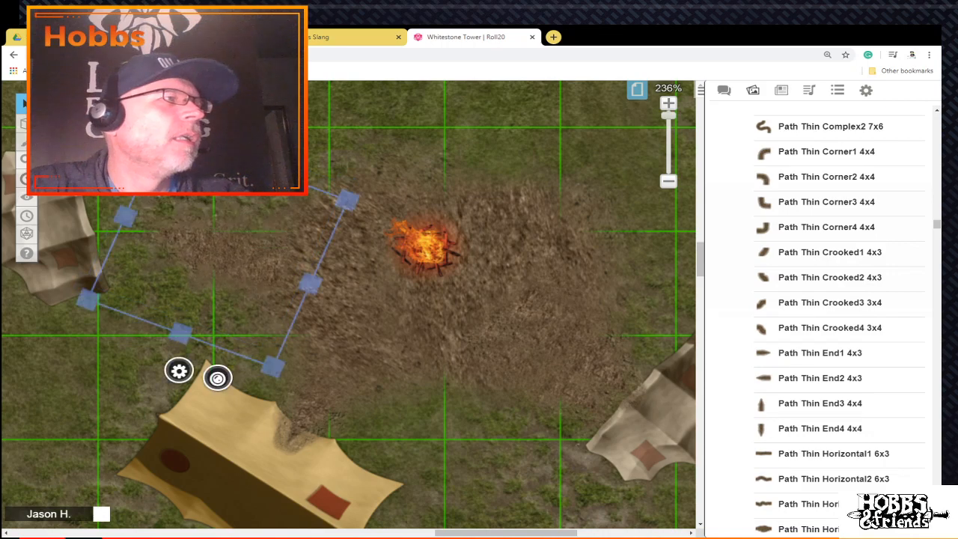
# Step: Paste a path piece northeast of the campfire and rotate it to lead toward the northeast lean-to
pyautogui.moveTo(506, 533); pyautogui.dragTo(545, 533)
pyautogui.rightClick(441, 176)
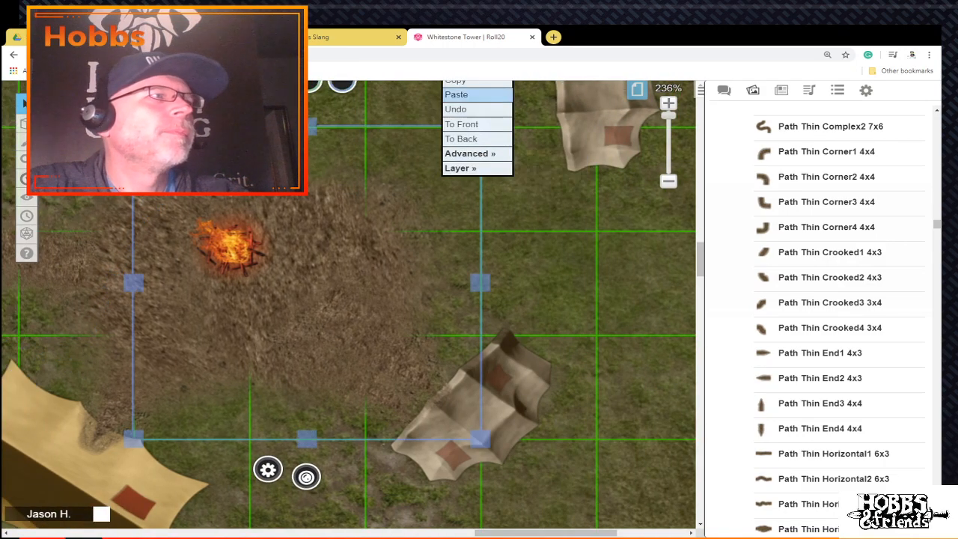
pyautogui.click(458, 95)
pyautogui.scroll(1, 449, 225)
pyautogui.click(434, 266)
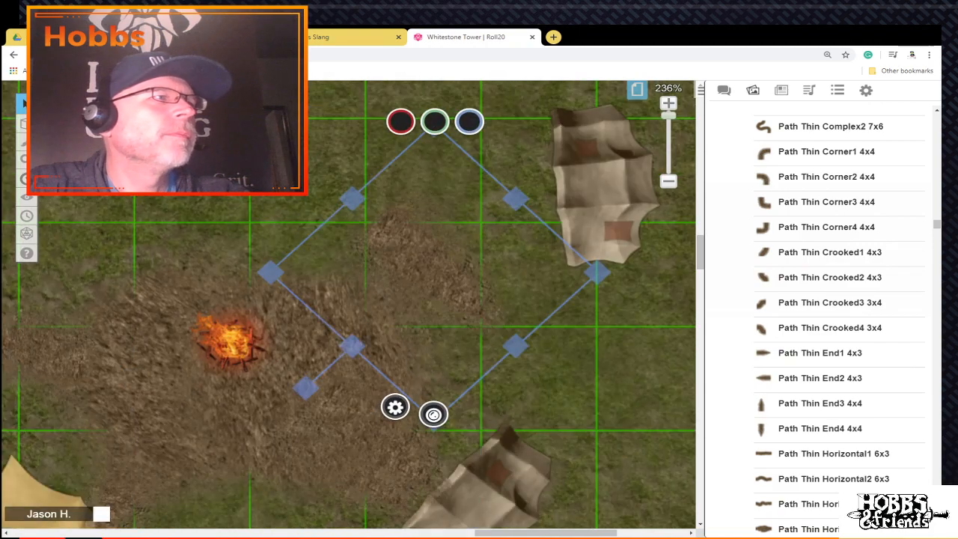
pyautogui.moveTo(306, 388); pyautogui.dragTo(552, 396)
# Step: Paste another path piece to extend the path up to the northeast lean-to, rotate it in line, and send it to the back
pyautogui.rightClick(494, 217)
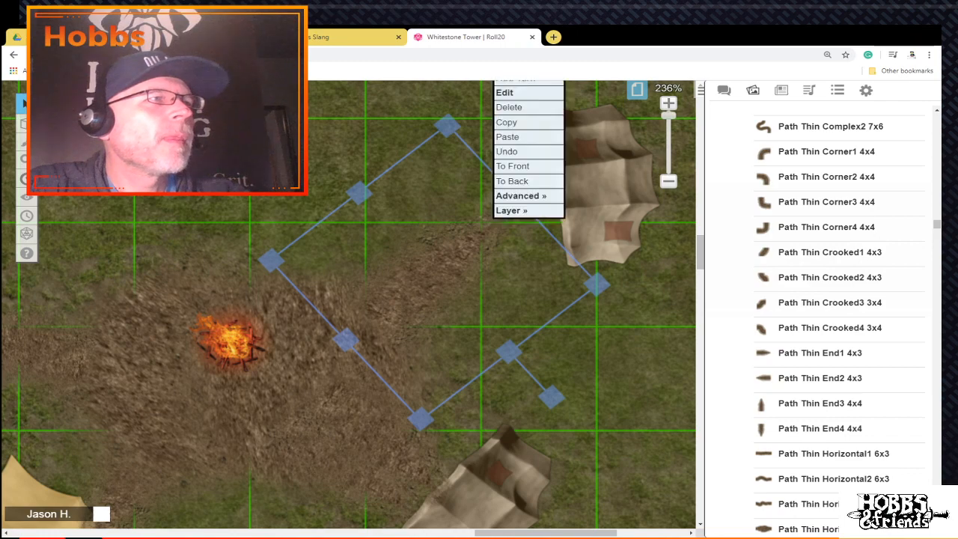
pyautogui.click(516, 137)
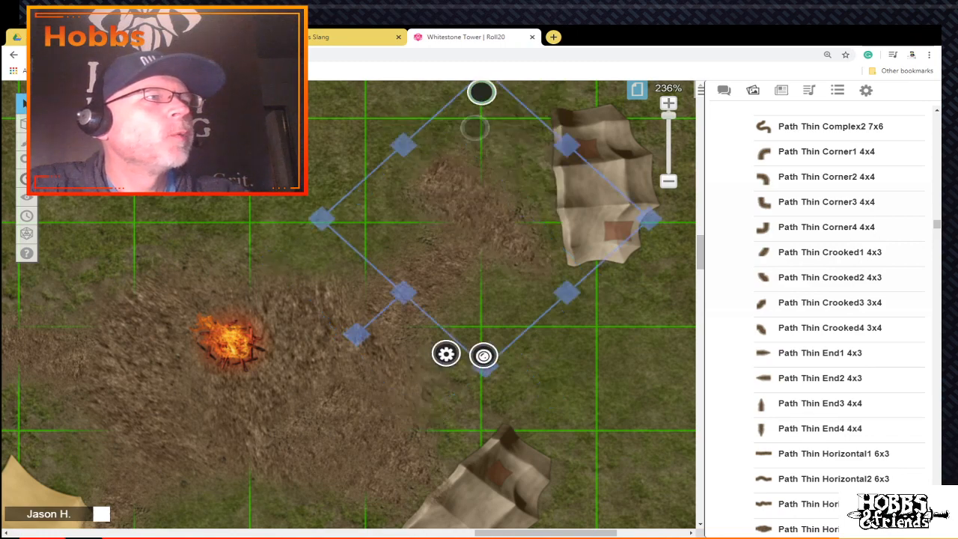
pyautogui.moveTo(357, 333); pyautogui.dragTo(596, 346)
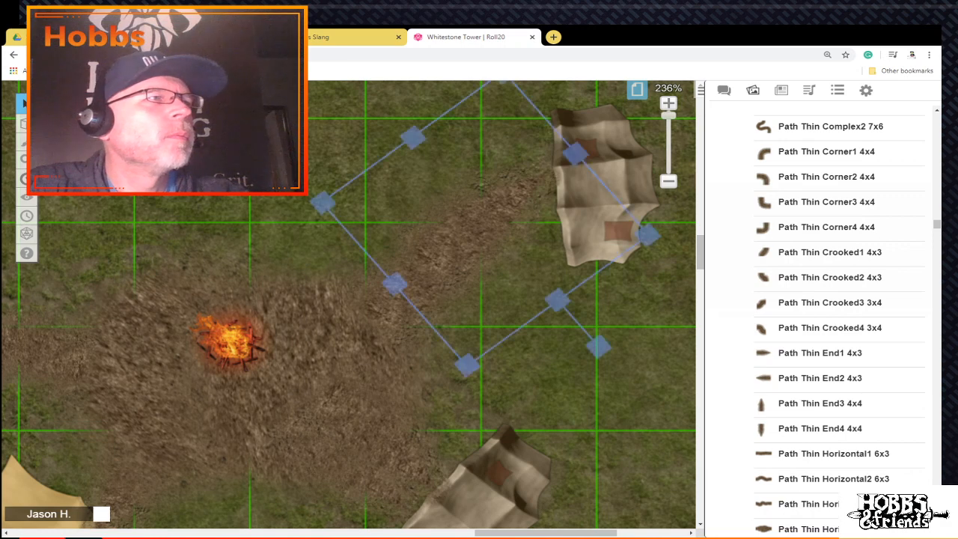
pyautogui.moveTo(479, 228); pyautogui.dragTo(485, 235)
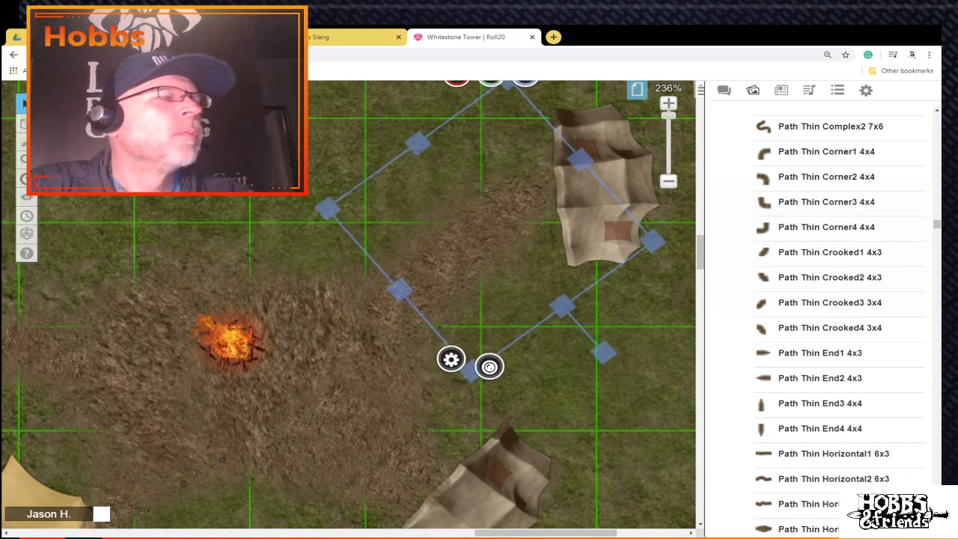
pyautogui.rightClick(484, 90)
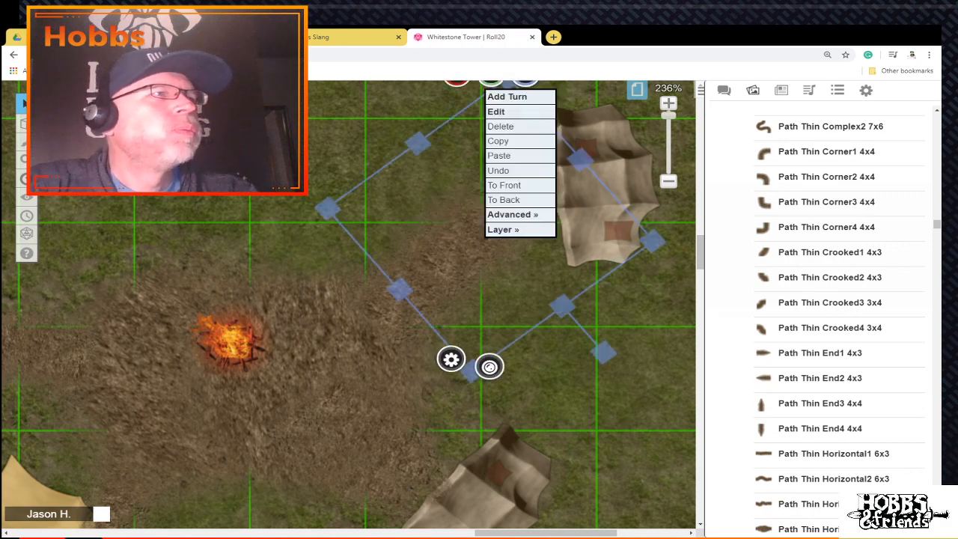
pyautogui.click(504, 200)
# Step: Send the path piece beside the southeast lean-to to the back
pyautogui.scroll(-3, 503, 200)
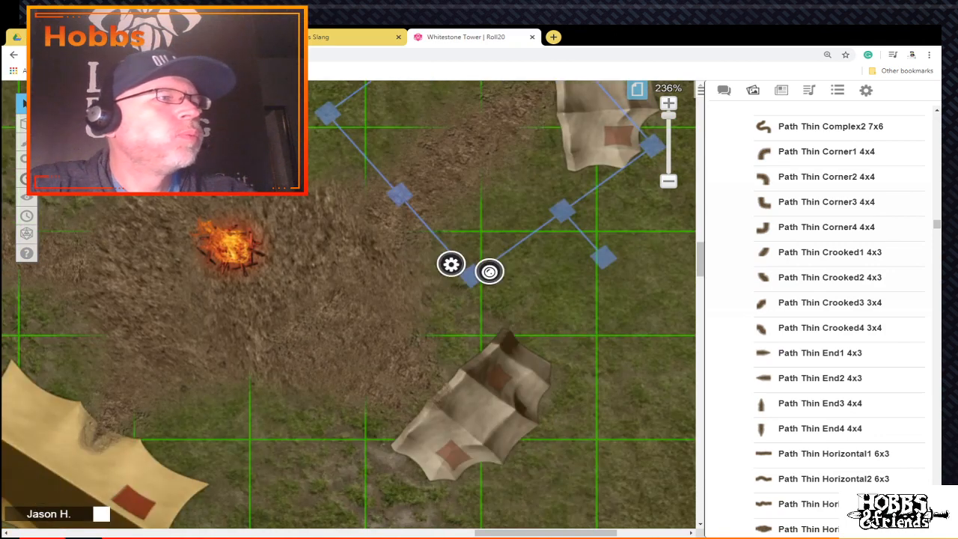
pyautogui.rightClick(428, 242)
pyautogui.click(453, 353)
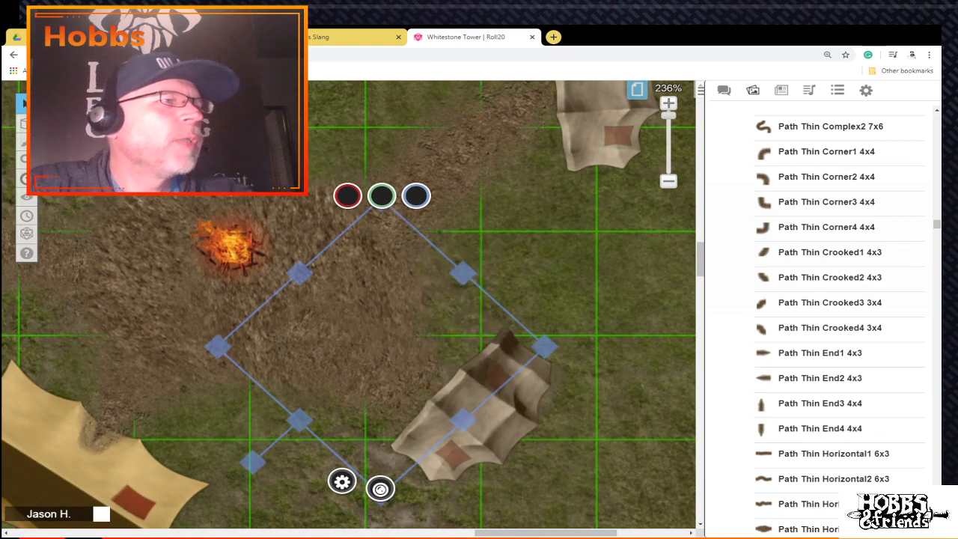
# Step: Send the large dirt patch west of the campfire and the path piece at the tent's upper edge to the back
pyautogui.moveTo(545, 533); pyautogui.dragTo(462, 532)
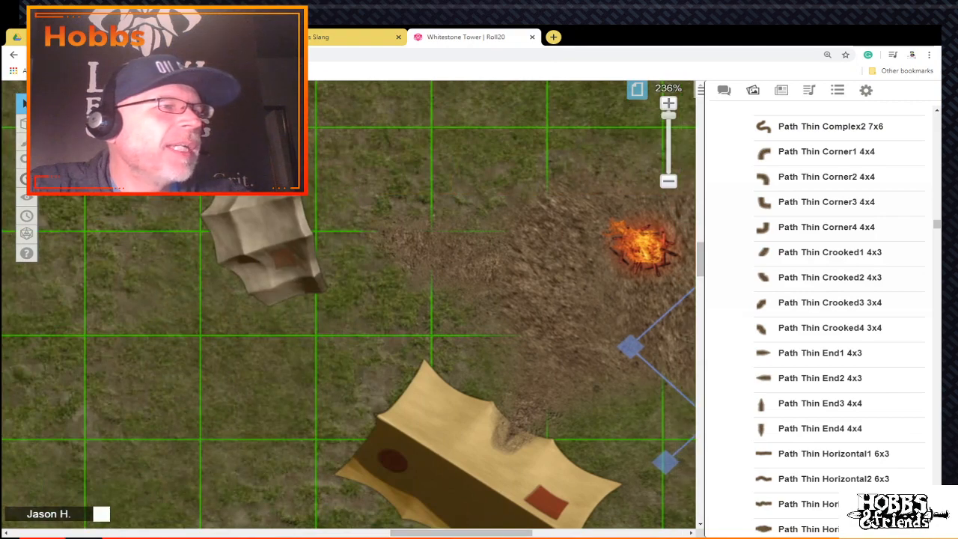
pyautogui.rightClick(547, 271)
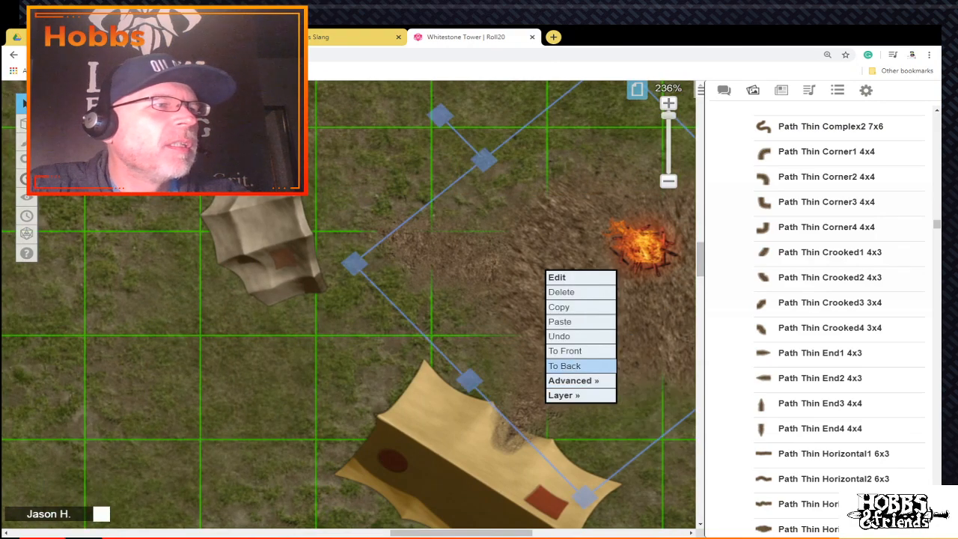
pyautogui.click(566, 366)
pyautogui.click(536, 286)
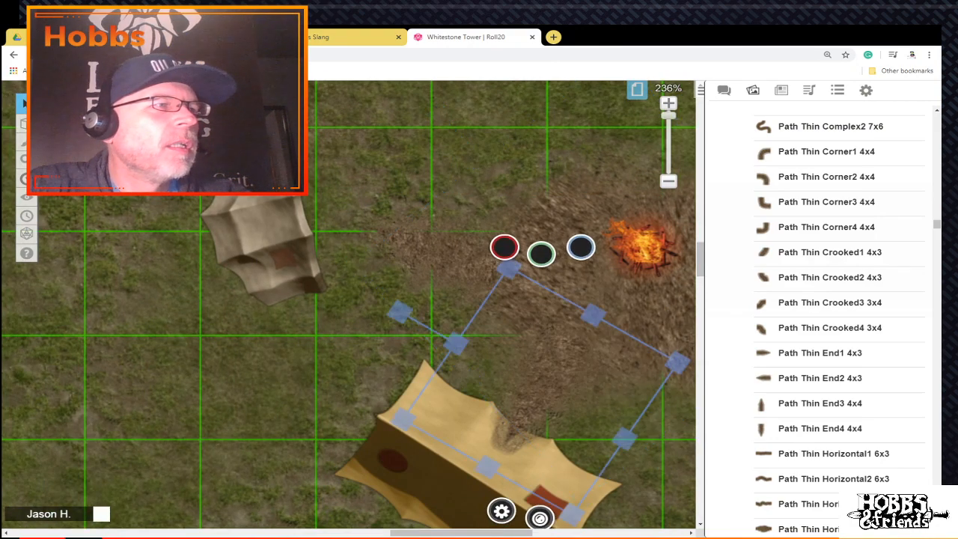
pyautogui.rightClick(536, 280)
pyautogui.moveTo(565, 397)
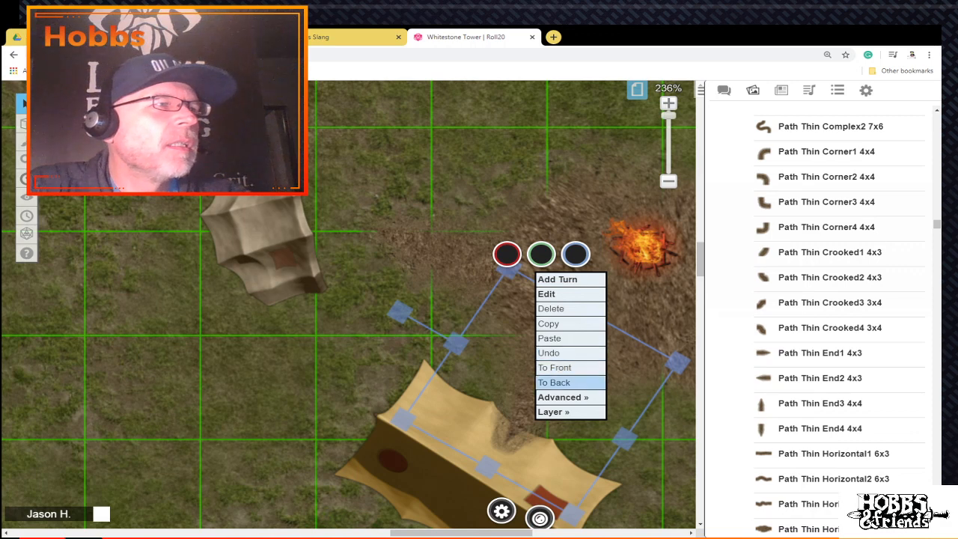
pyautogui.click(557, 382)
pyautogui.click(451, 260)
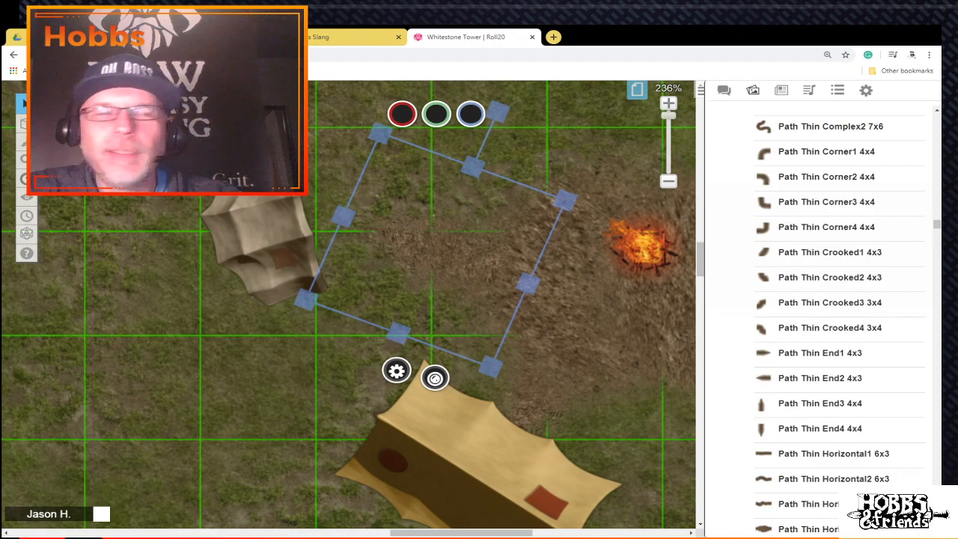
pyautogui.scroll(-5, 433, 249)
pyautogui.scroll(6, 432, 250)
pyautogui.scroll(-3, 432, 250)
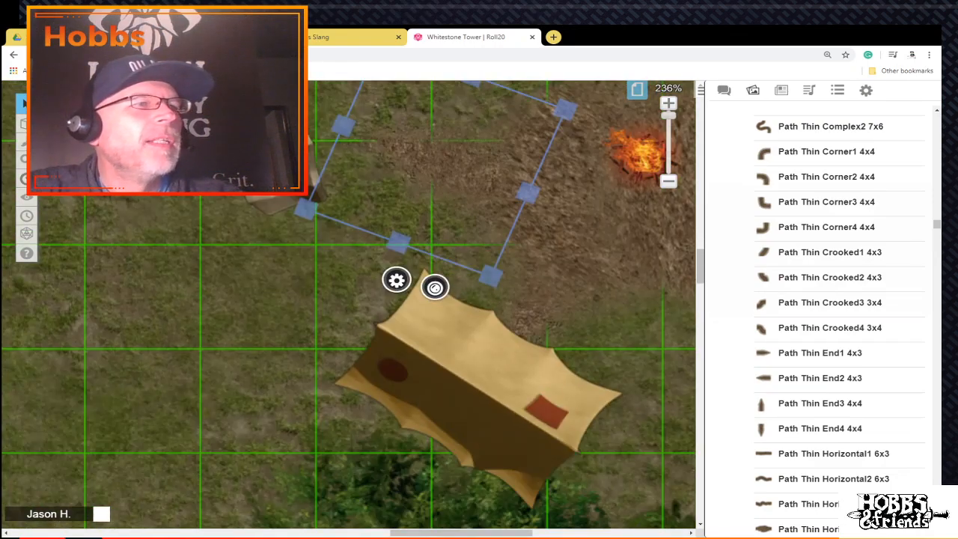
# Step: Look through the bushes, trees, stumps and cliffs in the Vile Tiles: Forest Mapper 1 asset set
pyautogui.moveTo(937, 224); pyautogui.dragTo(937, 354)
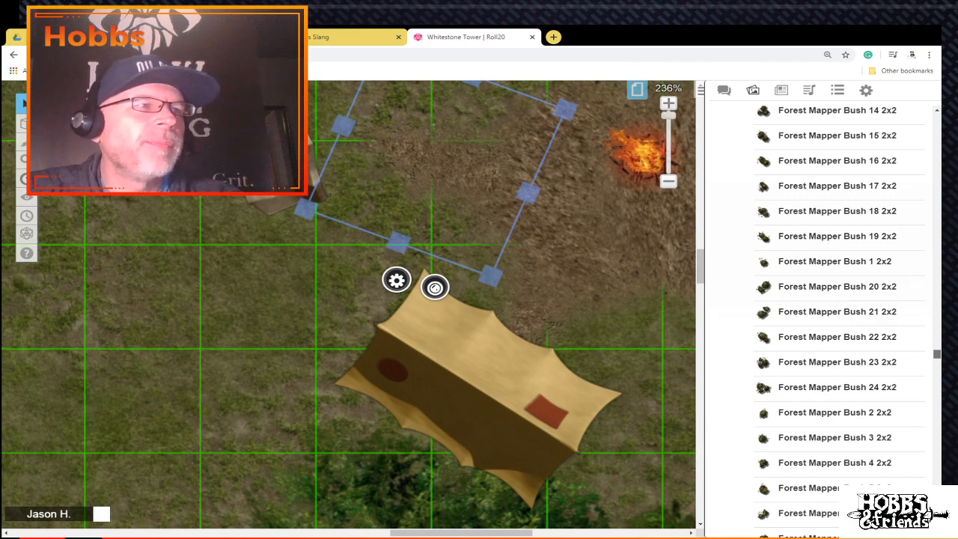
pyautogui.moveTo(937, 354); pyautogui.dragTo(937, 464)
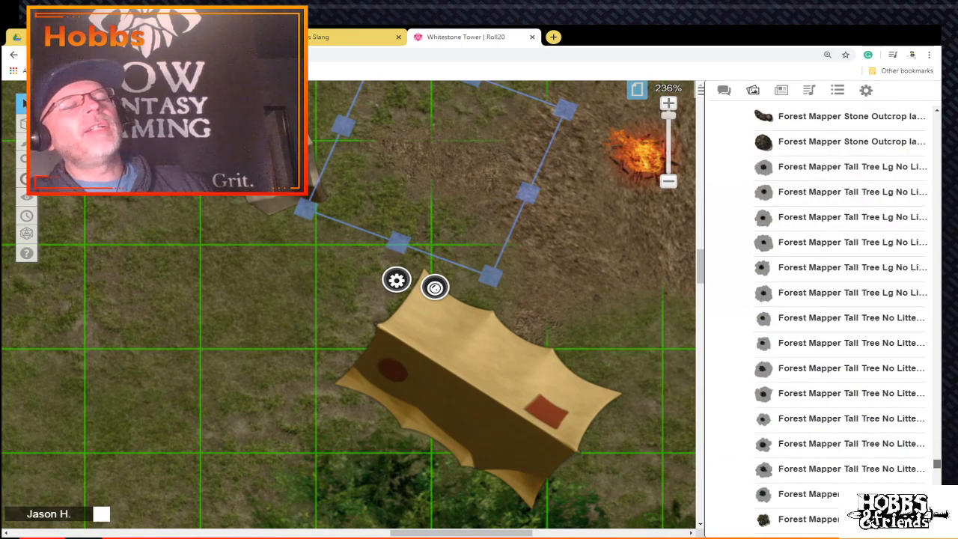
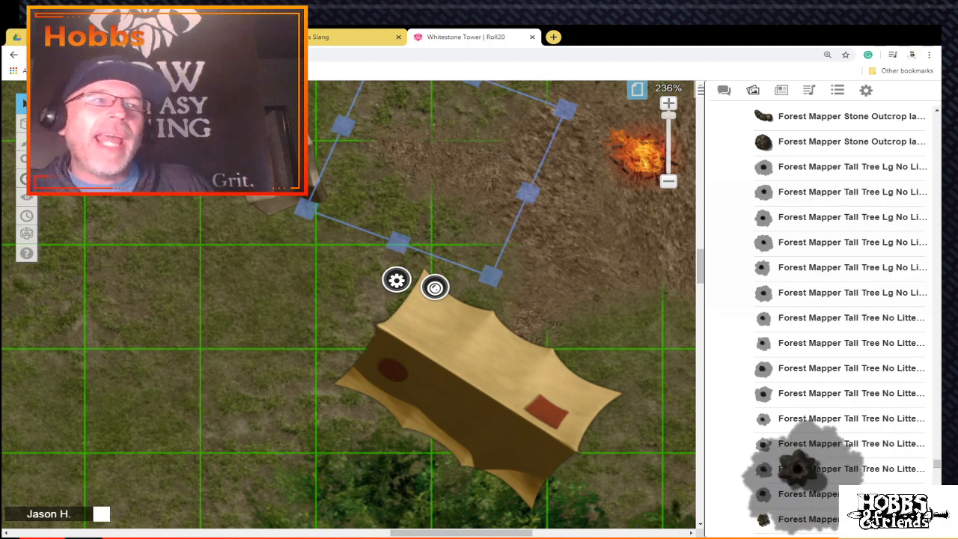
pyautogui.scroll(-6, 814, 441)
pyautogui.scroll(-3, 814, 419)
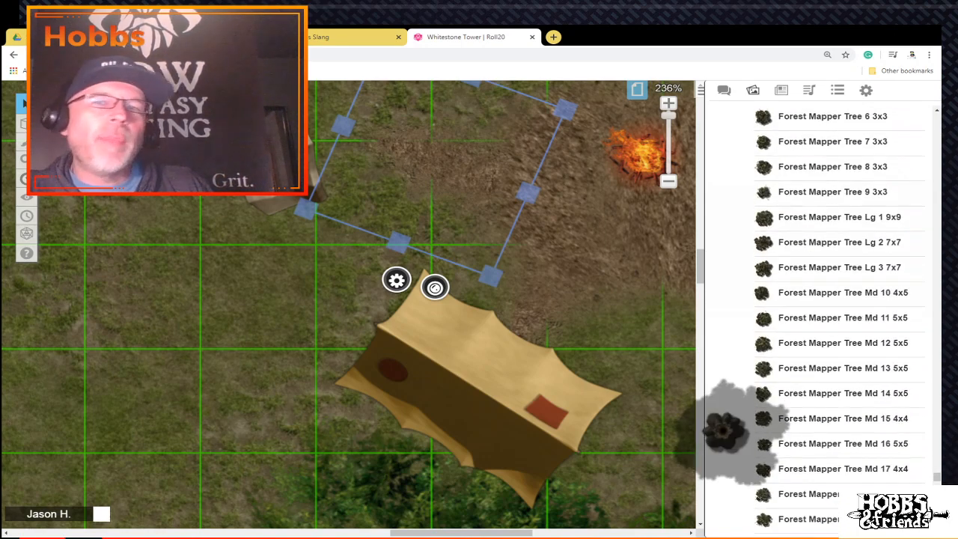
pyautogui.scroll(-9, 815, 393)
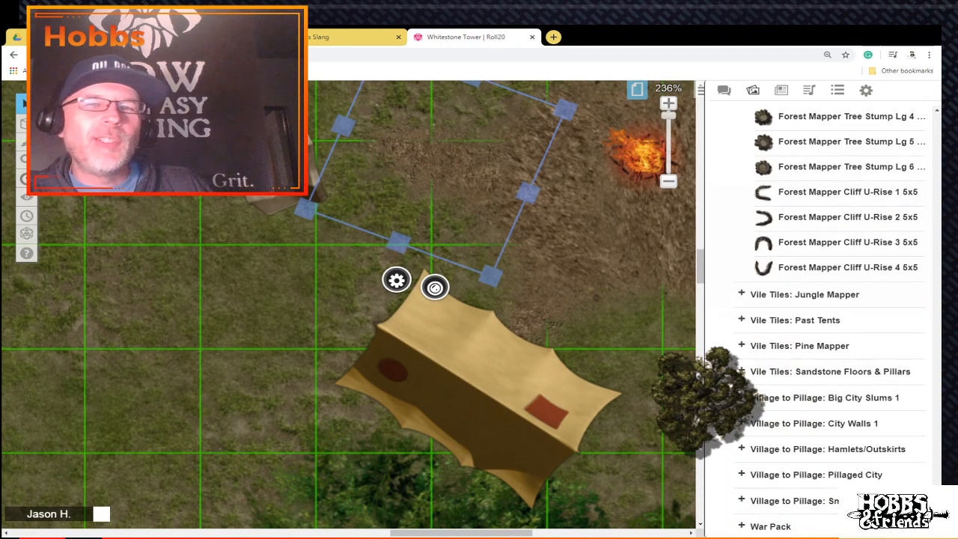
pyautogui.moveTo(702, 398); pyautogui.dragTo(702, 399)
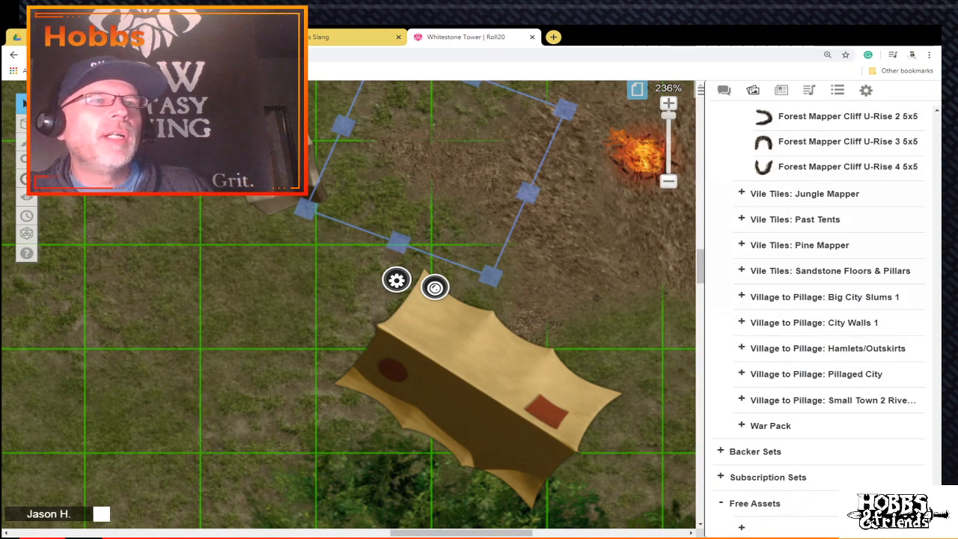
pyautogui.scroll(4, 819, 299)
pyautogui.scroll(20, 838, 314)
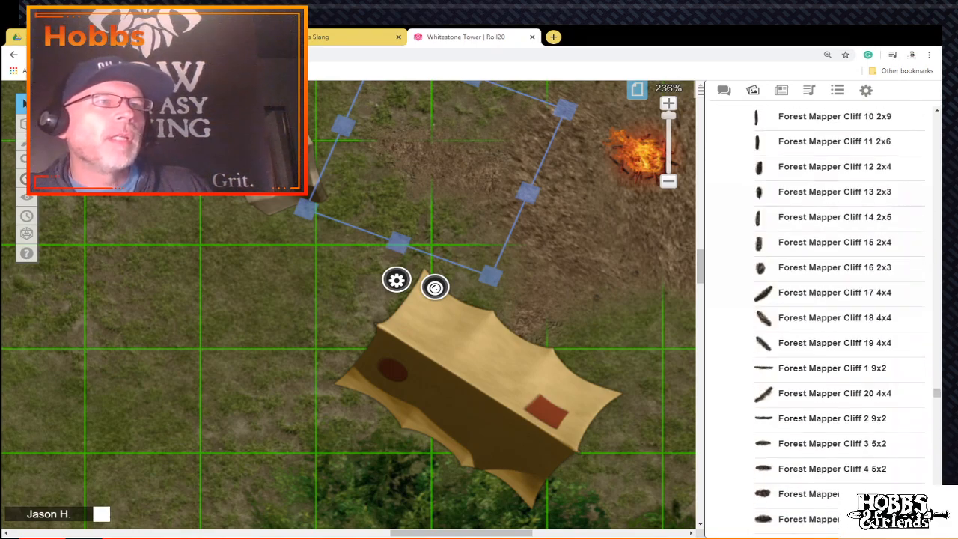
pyautogui.scroll(15, 823, 314)
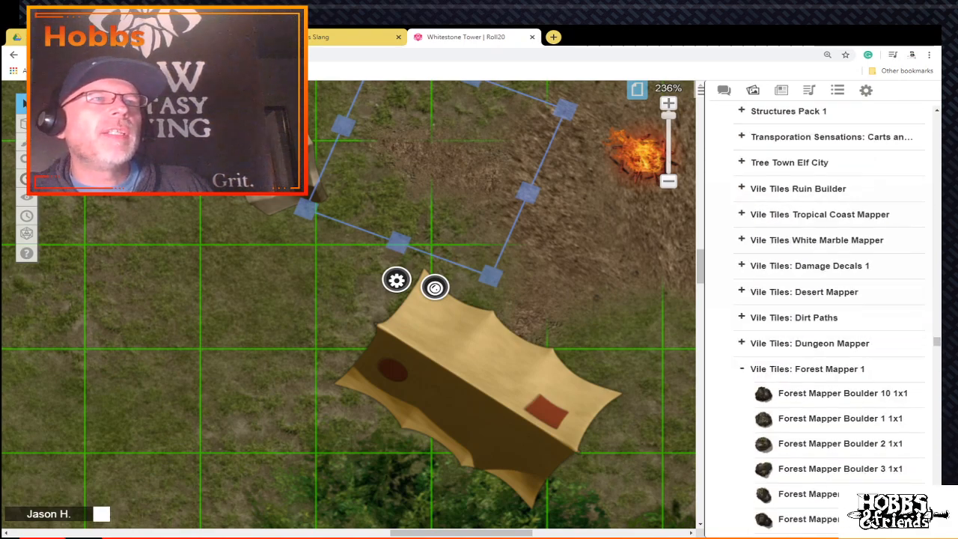
# Step: Look through the road, stone, wall and wood damage decals in the Vile Tiles: Damage Decals 1 asset set
pyautogui.scroll(4, 819, 314)
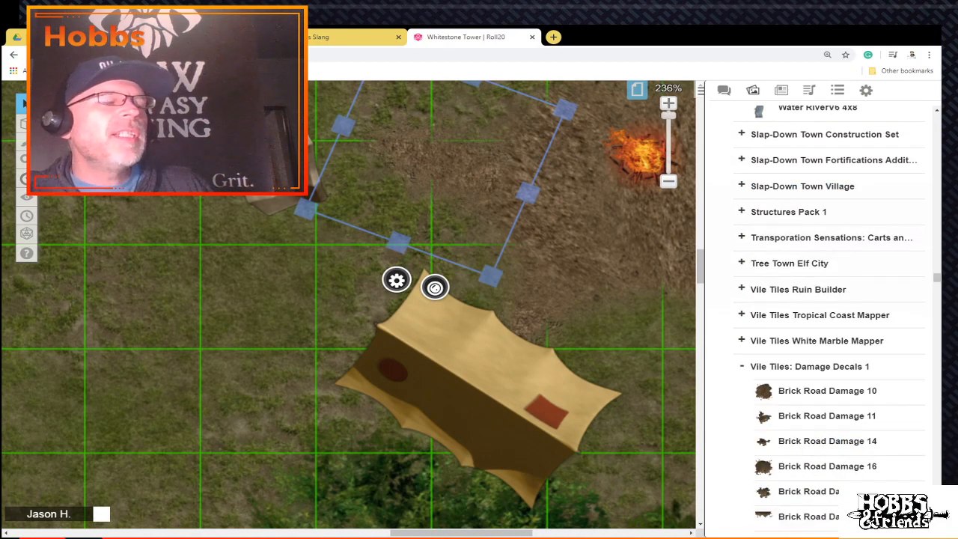
pyautogui.scroll(-6, 838, 314)
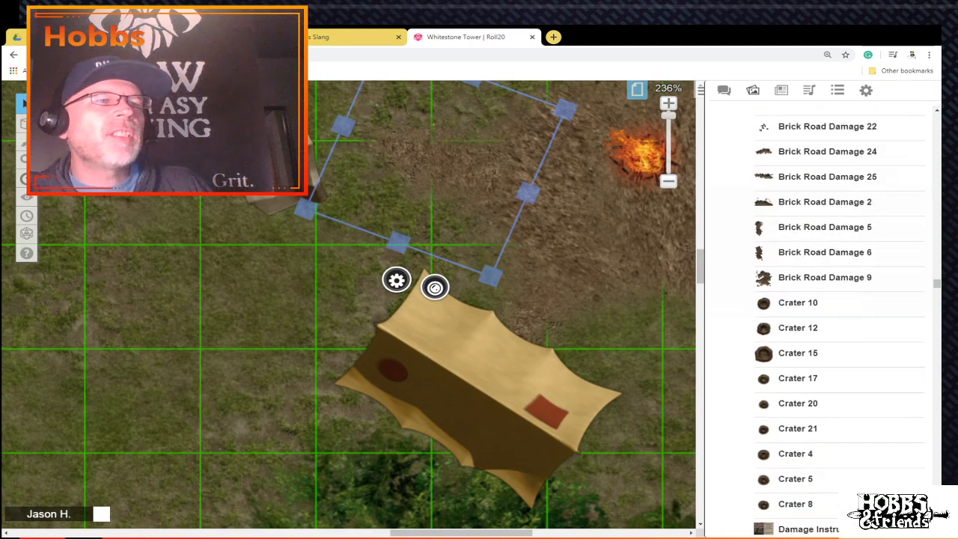
pyautogui.scroll(-15, 823, 389)
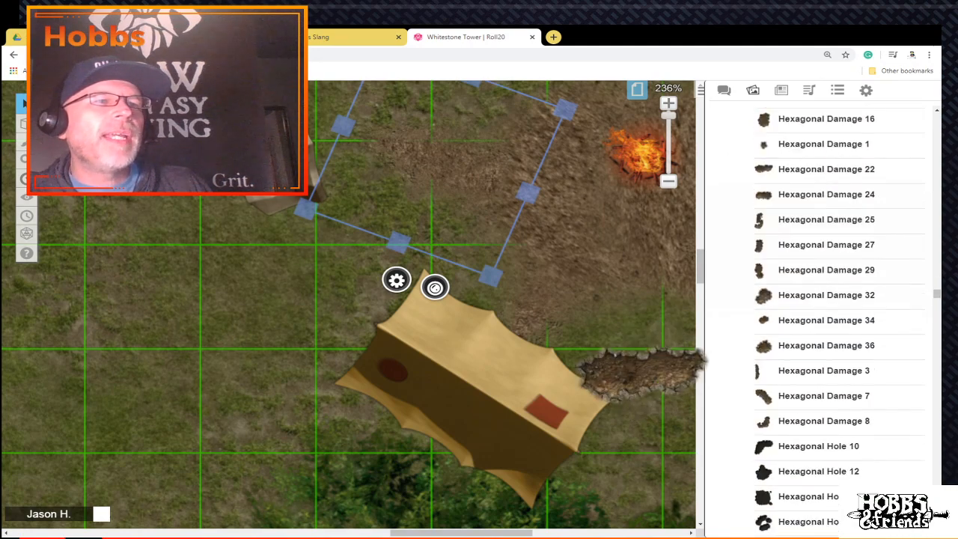
pyautogui.scroll(-10, 823, 375)
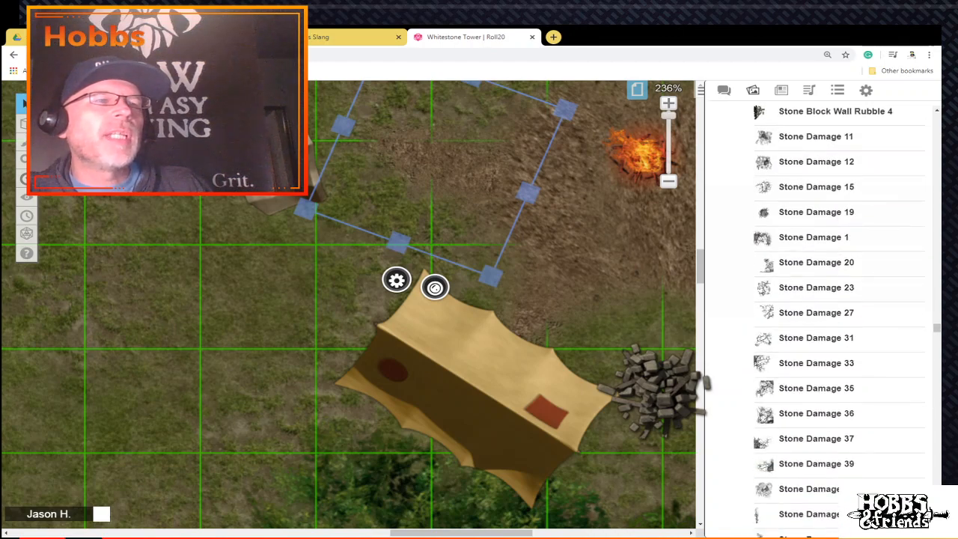
pyautogui.scroll(-10, 823, 337)
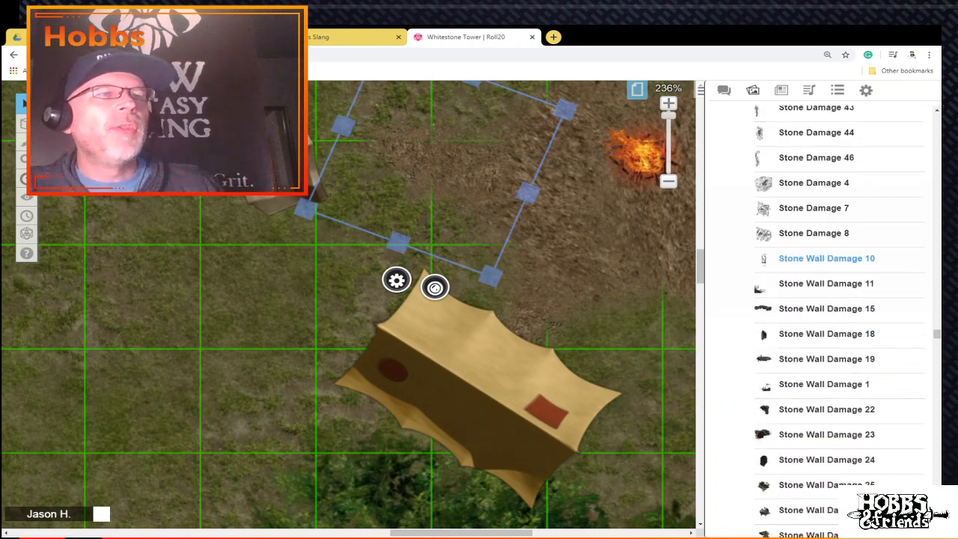
pyautogui.scroll(-5, 824, 299)
pyautogui.scroll(-2, 824, 314)
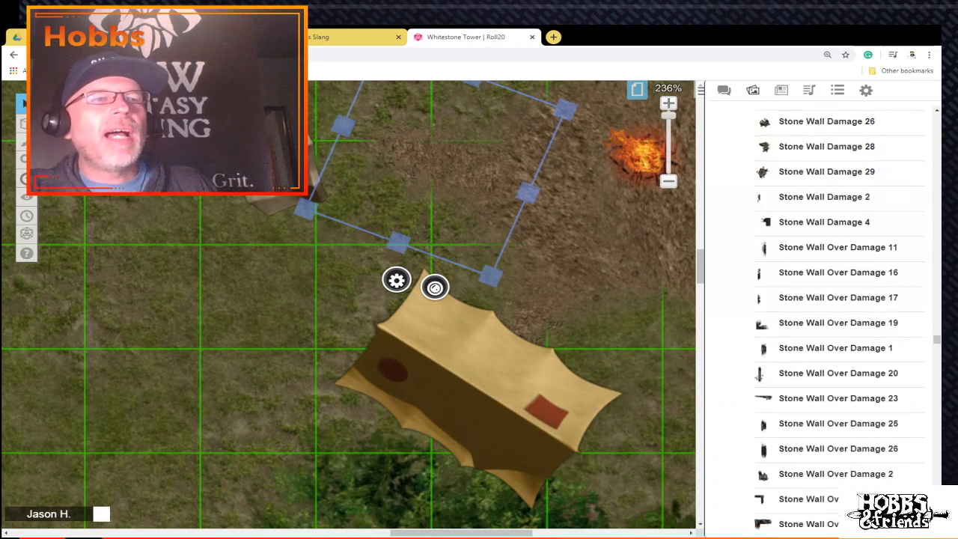
pyautogui.scroll(-2, 835, 389)
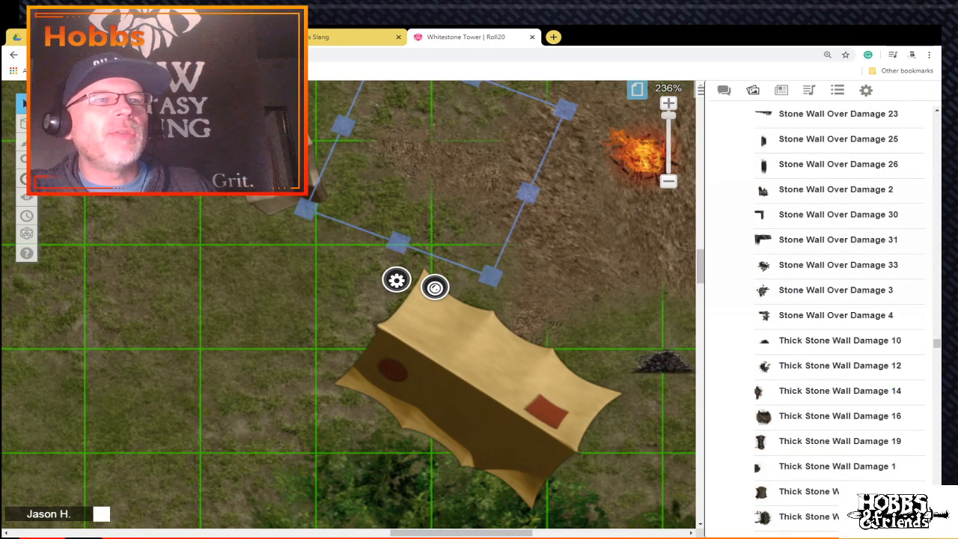
pyautogui.scroll(-3, 823, 315)
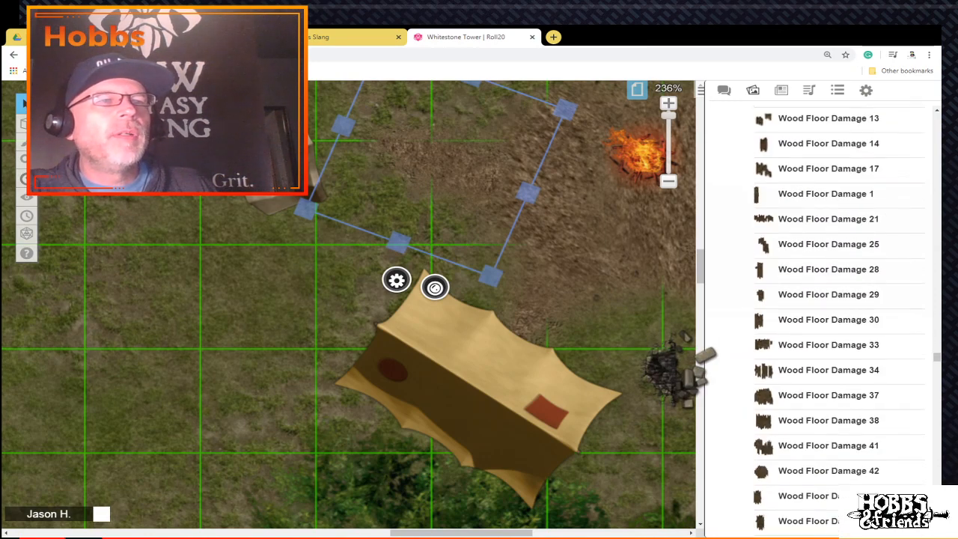
pyautogui.scroll(-4, 823, 314)
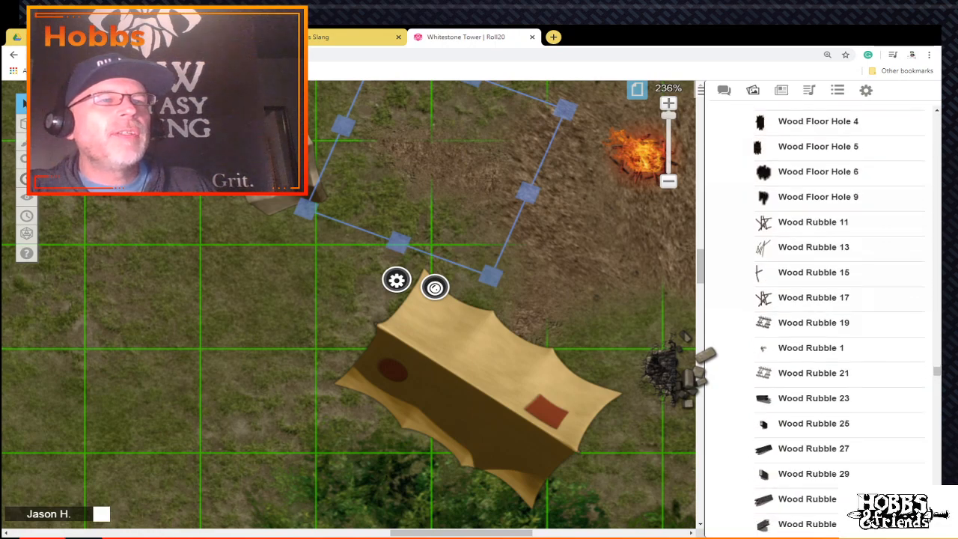
pyautogui.scroll(-10, 824, 314)
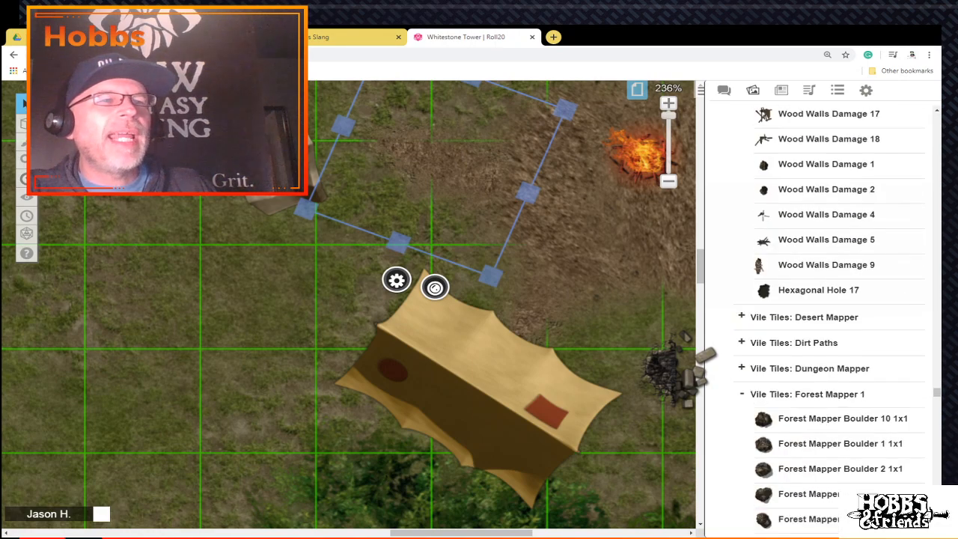
pyautogui.scroll(1, 804, 366)
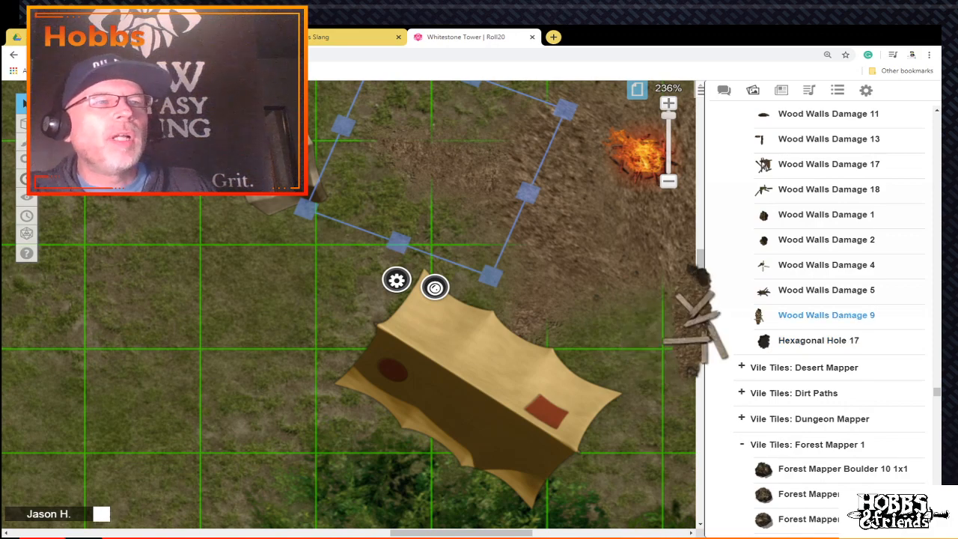
pyautogui.scroll(8, 824, 314)
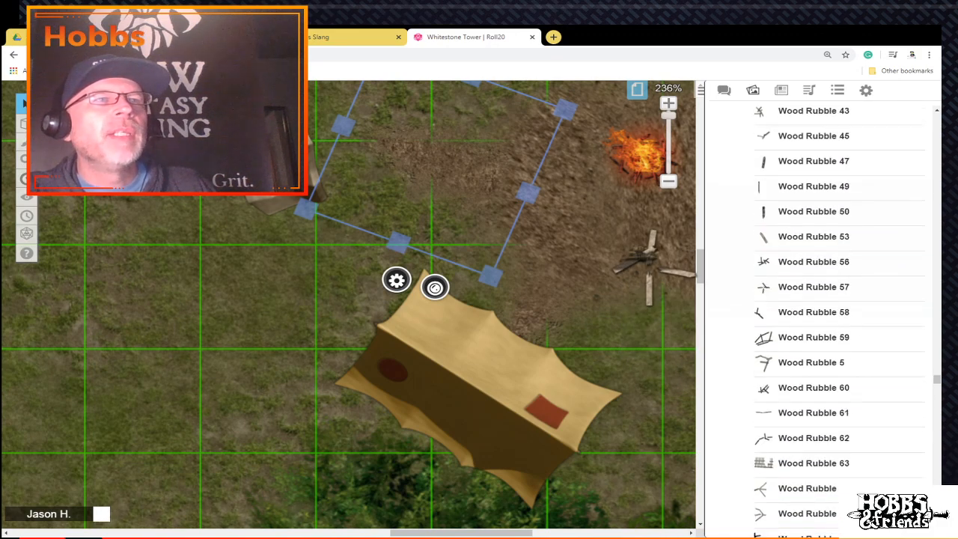
pyautogui.scroll(15, 838, 314)
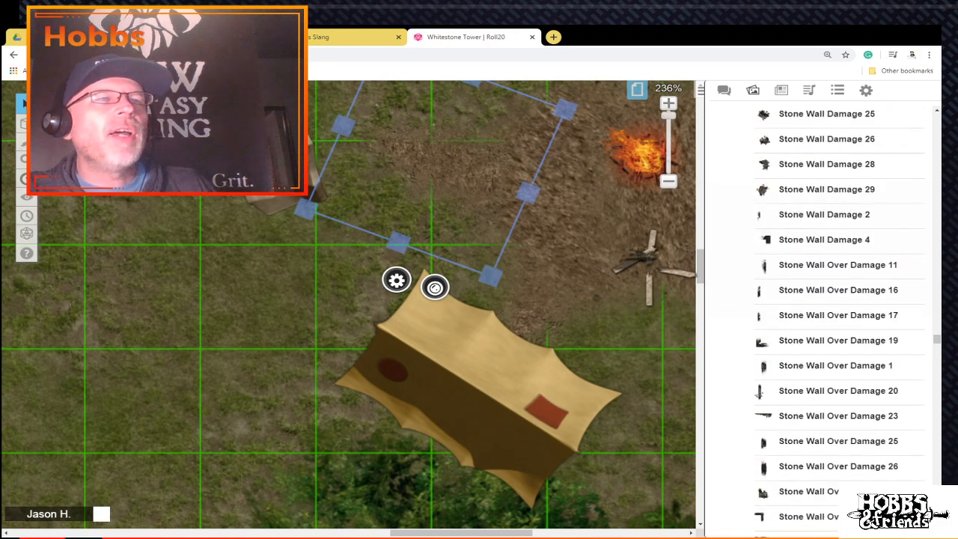
pyautogui.scroll(8, 823, 265)
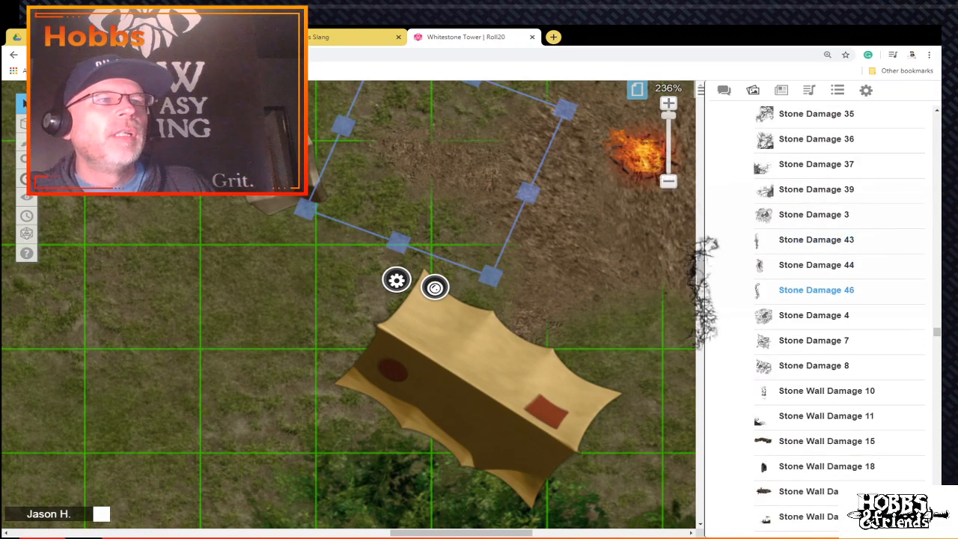
# Step: Place the Stone Damage 46 decal on the large tan tent south of the campfire and set it as a drawing
pyautogui.moveTo(815, 289); pyautogui.dragTo(491, 398)
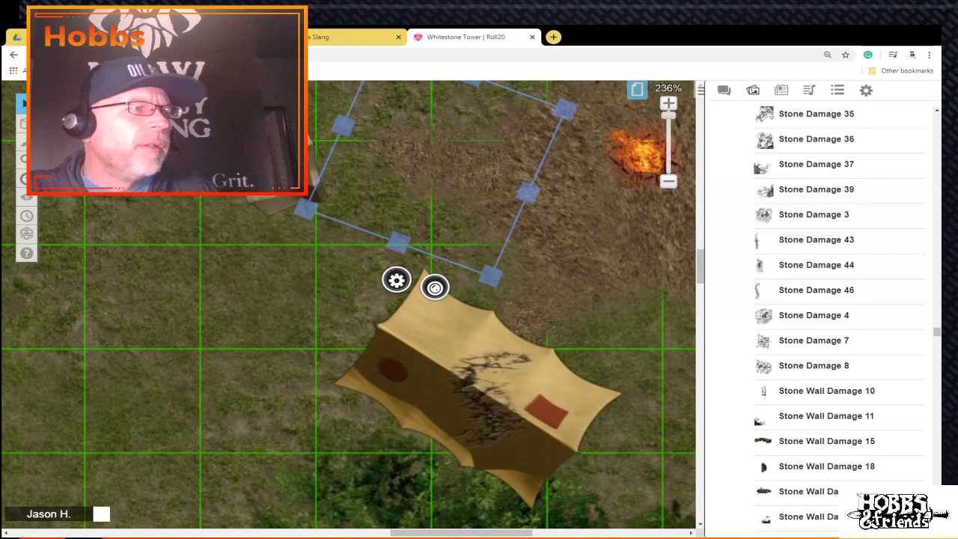
pyautogui.click(489, 399)
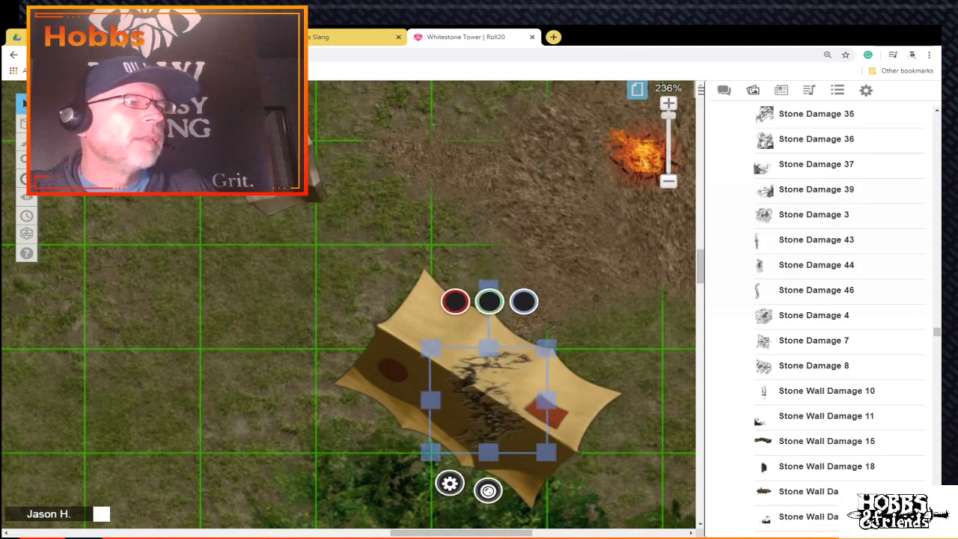
pyautogui.click(668, 181)
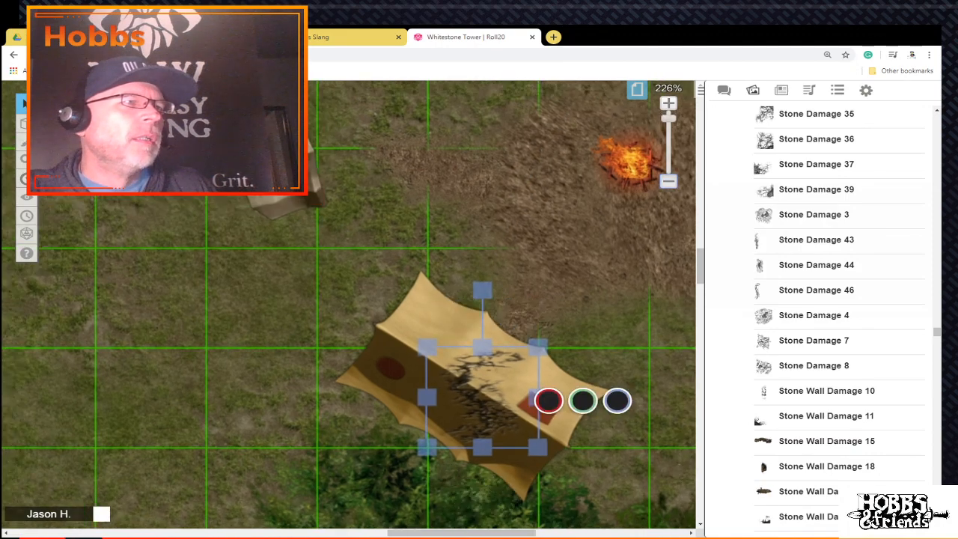
pyautogui.click(668, 181)
pyautogui.click(668, 181)
pyautogui.click(668, 181)
pyautogui.click(668, 181)
pyautogui.click(668, 181)
pyautogui.click(668, 181)
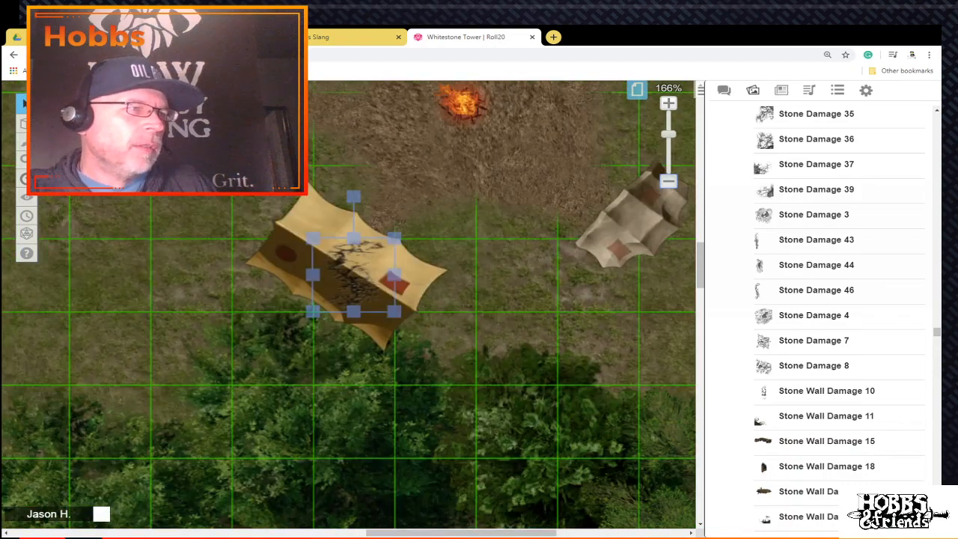
pyautogui.click(669, 181)
pyautogui.click(669, 181)
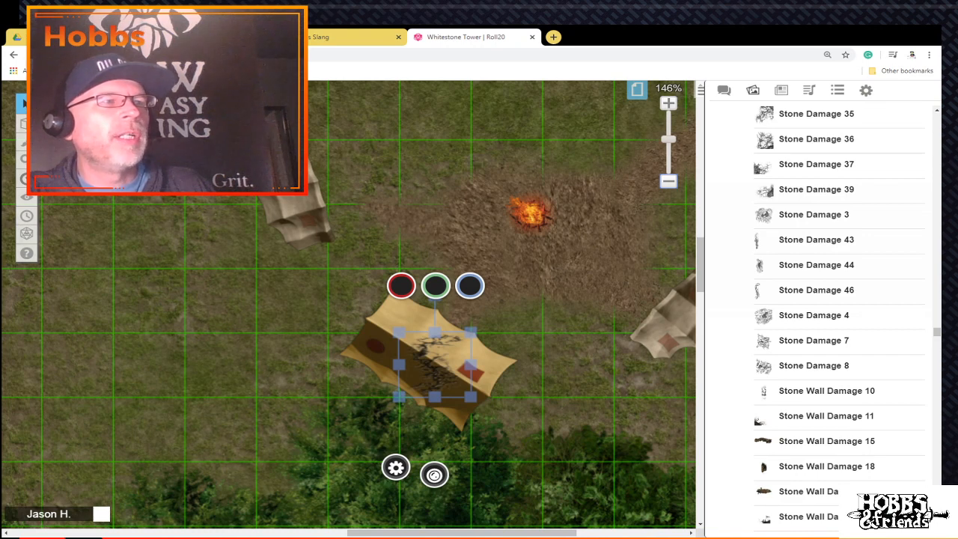
pyautogui.rightClick(441, 363)
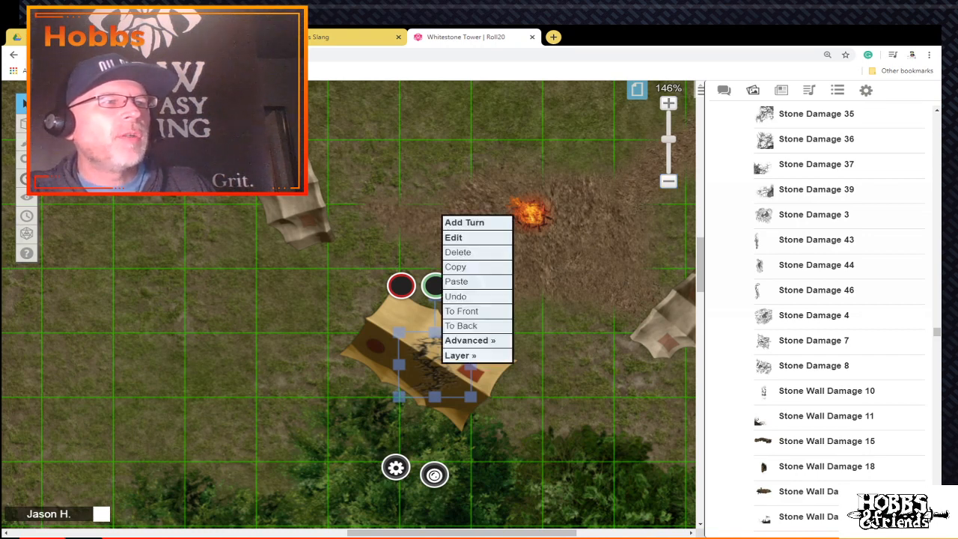
pyautogui.moveTo(461, 356)
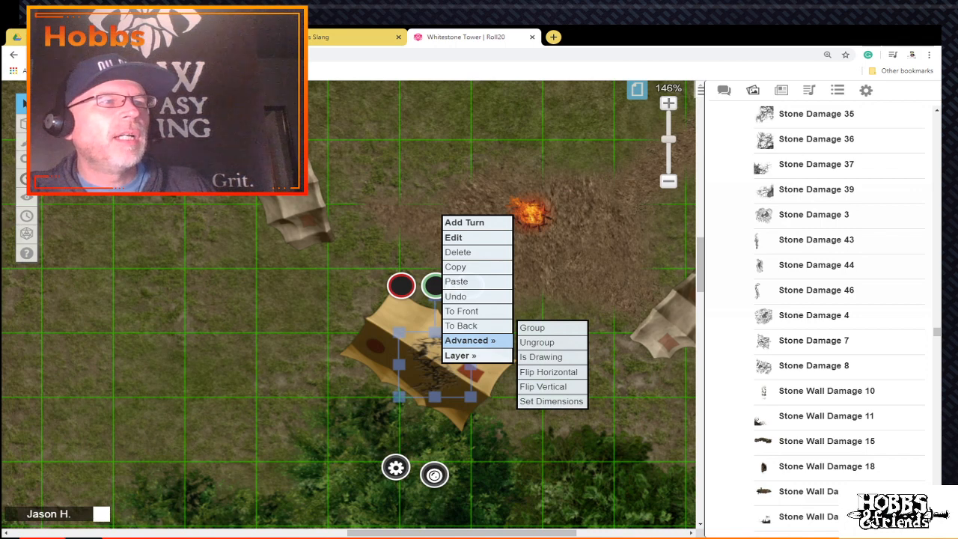
pyautogui.click(540, 357)
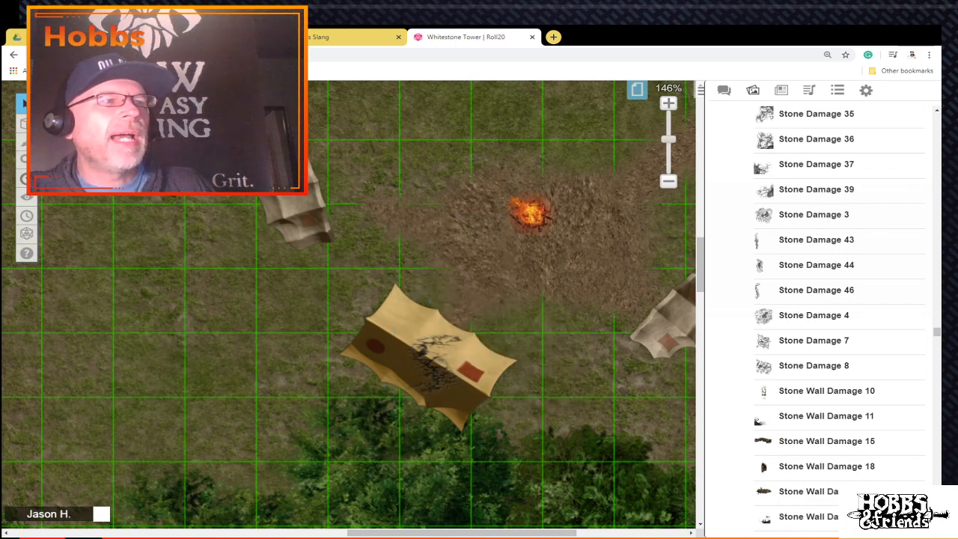
# Step: Try to rotate and stretch the crack decal along the large tan tent, and delete the decal
pyautogui.moveTo(435, 296); pyautogui.dragTo(372, 325)
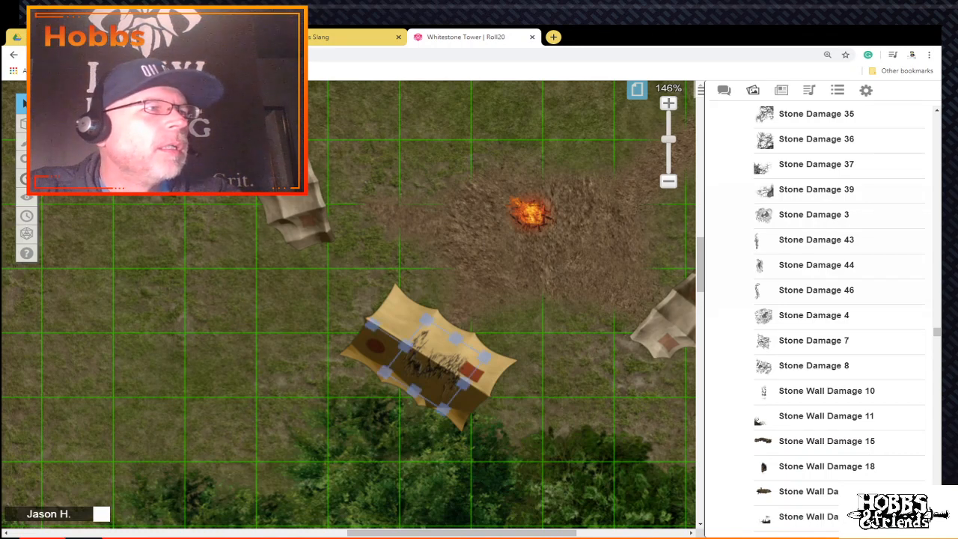
pyautogui.moveTo(372, 324); pyautogui.dragTo(353, 311)
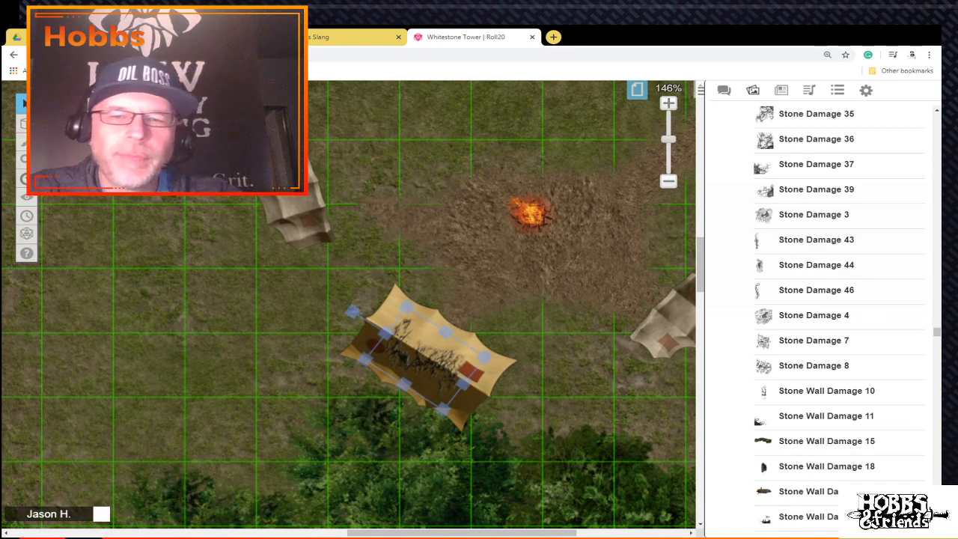
pyautogui.press('Delete')
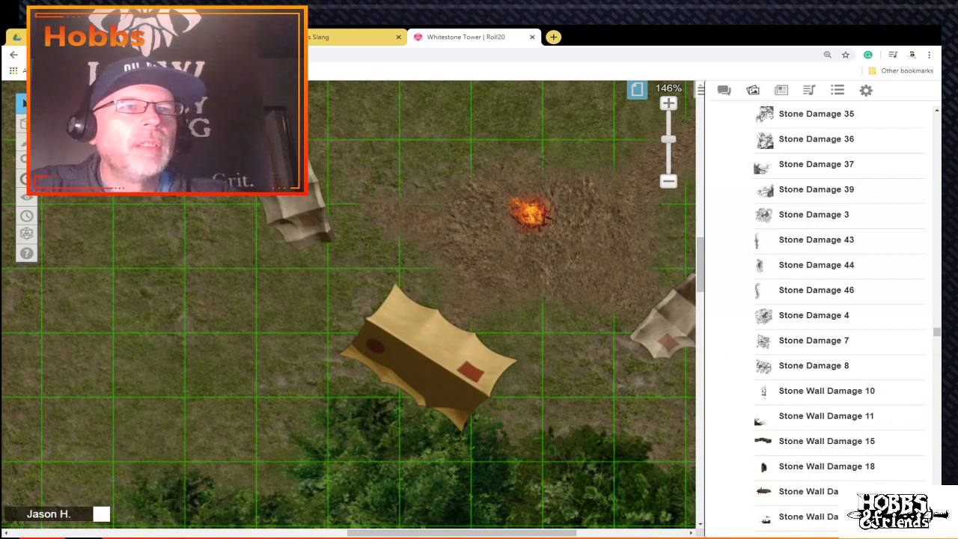
# Step: Place the Filth 13 decal over the middle of the large tan tent and assign it to the token layer
pyautogui.scroll(15, 838, 314)
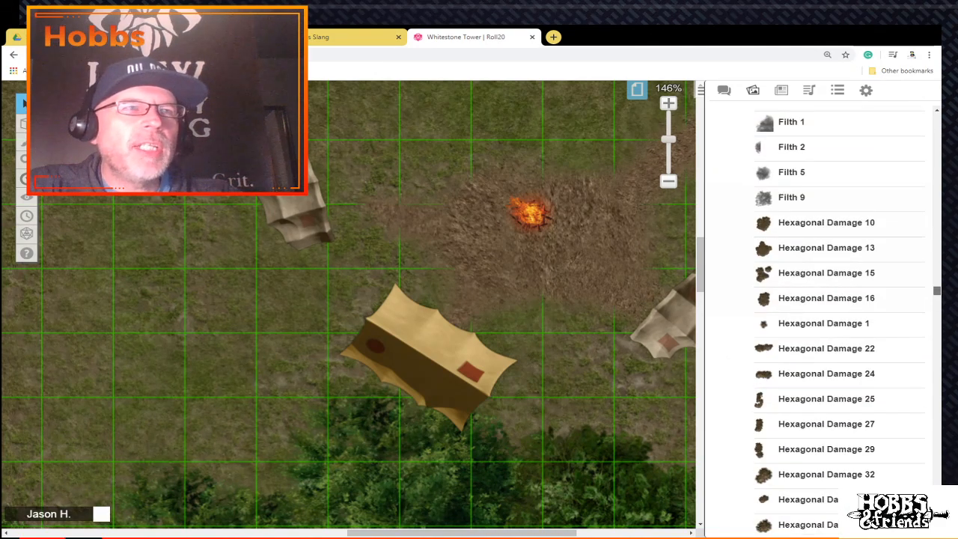
pyautogui.scroll(-10, 839, 314)
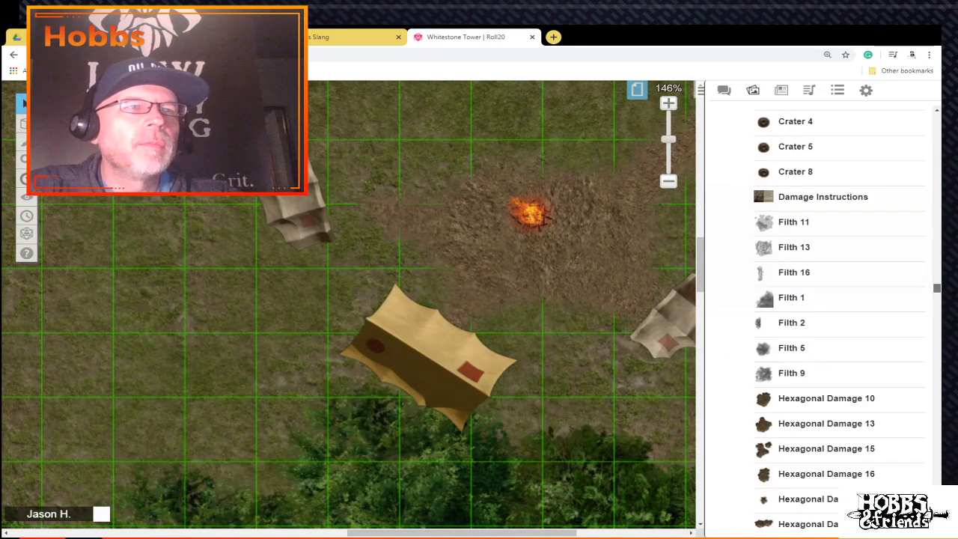
pyautogui.moveTo(783, 272)
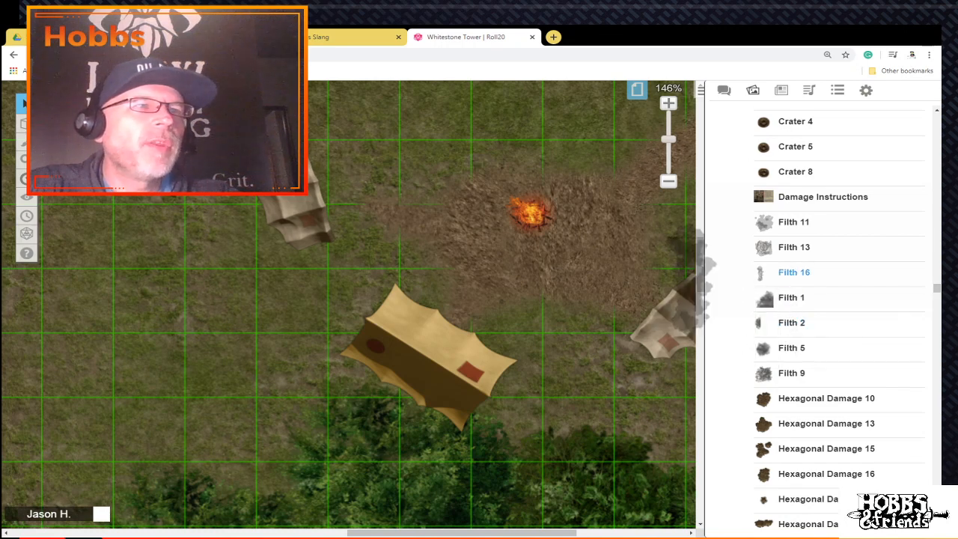
pyautogui.moveTo(782, 247)
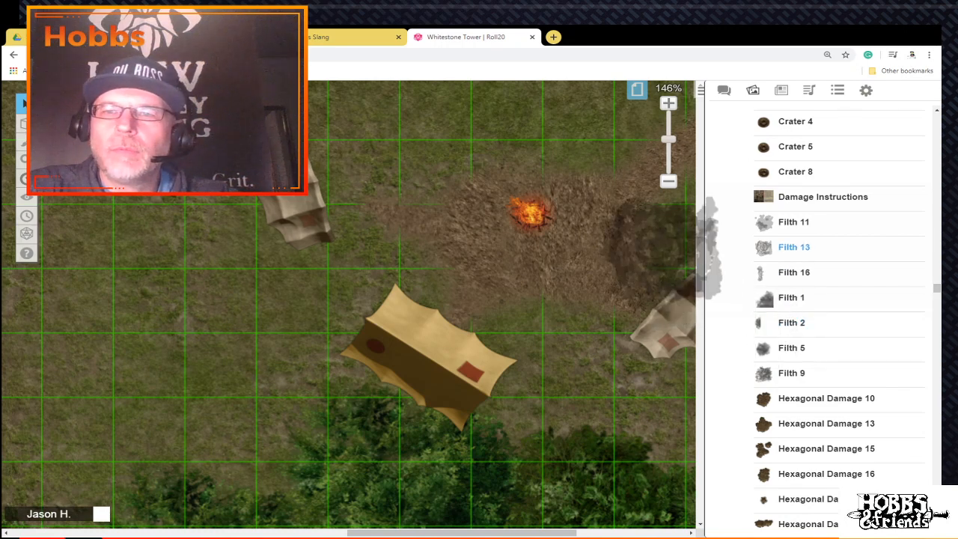
pyautogui.moveTo(783, 247); pyautogui.dragTo(434, 352)
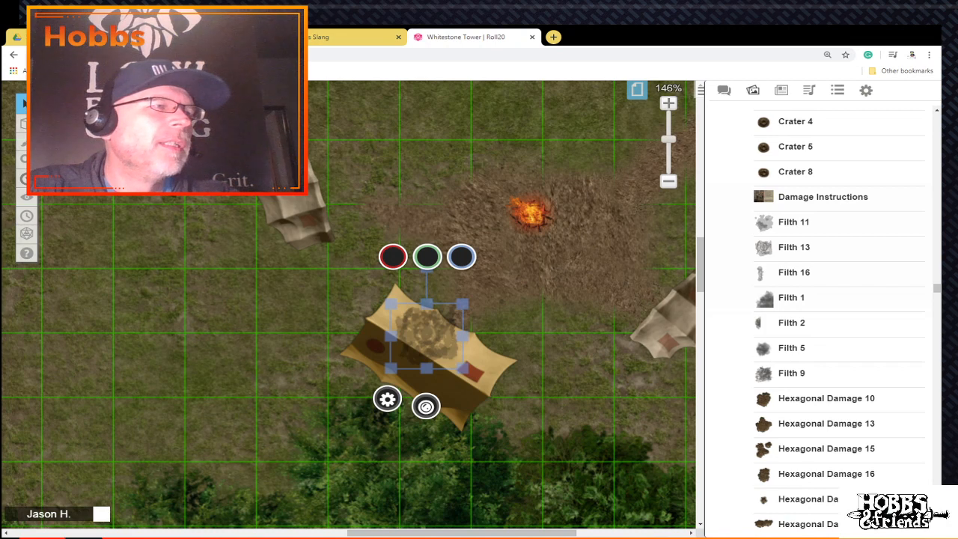
pyautogui.moveTo(426, 336); pyautogui.dragTo(422, 350)
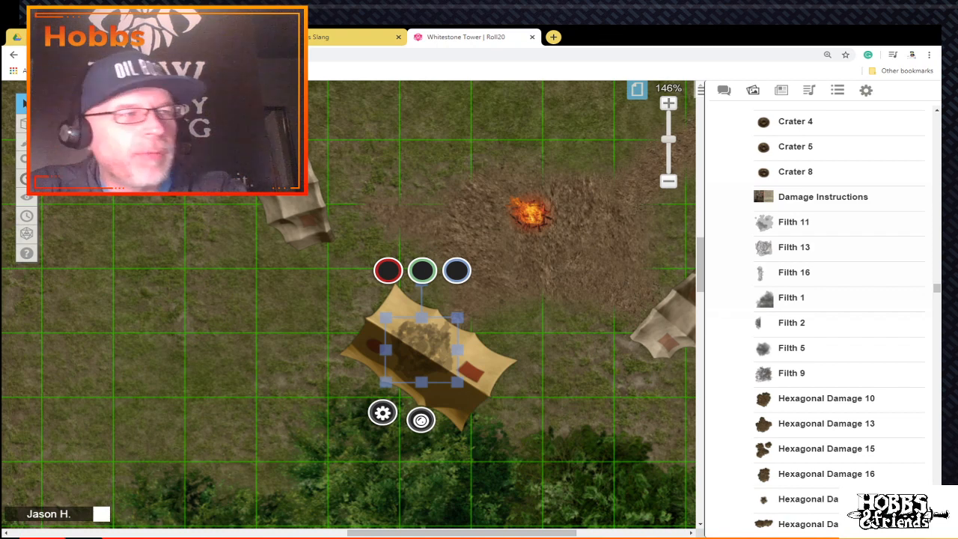
pyautogui.rightClick(434, 348)
pyautogui.moveTo(449, 348)
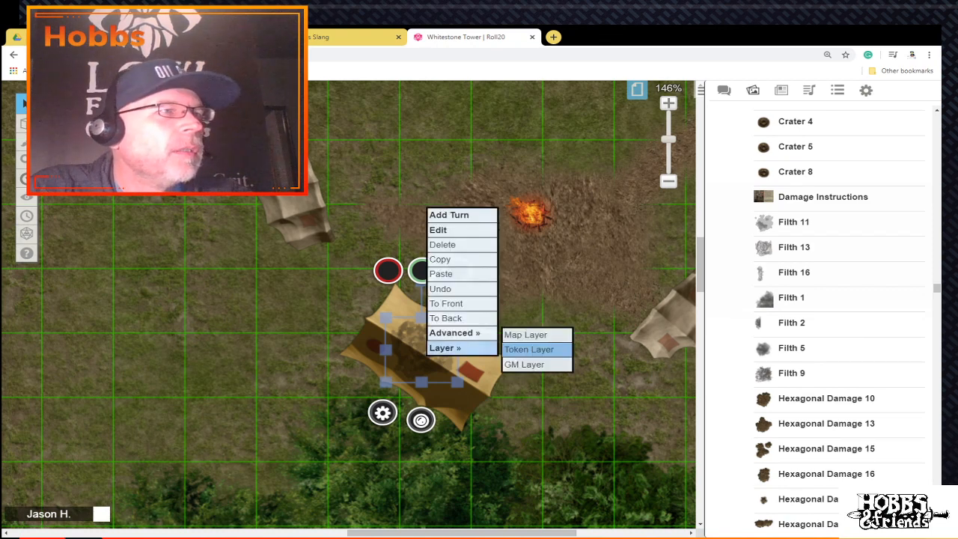
pyautogui.click(529, 350)
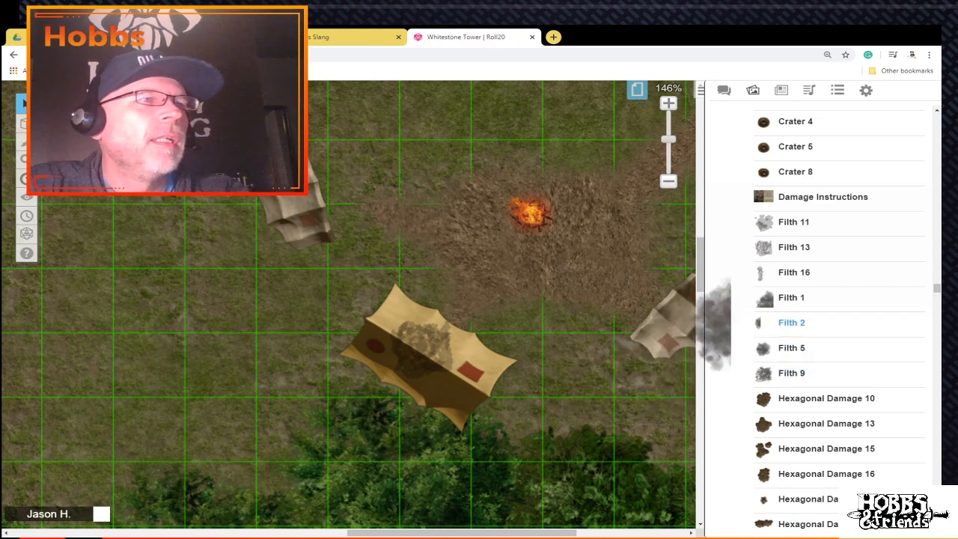
# Step: Add the Filth 11 decal to the lean-to west of the campfire and adjust it to fit the canvas
pyautogui.moveTo(793, 223); pyautogui.dragTo(291, 215)
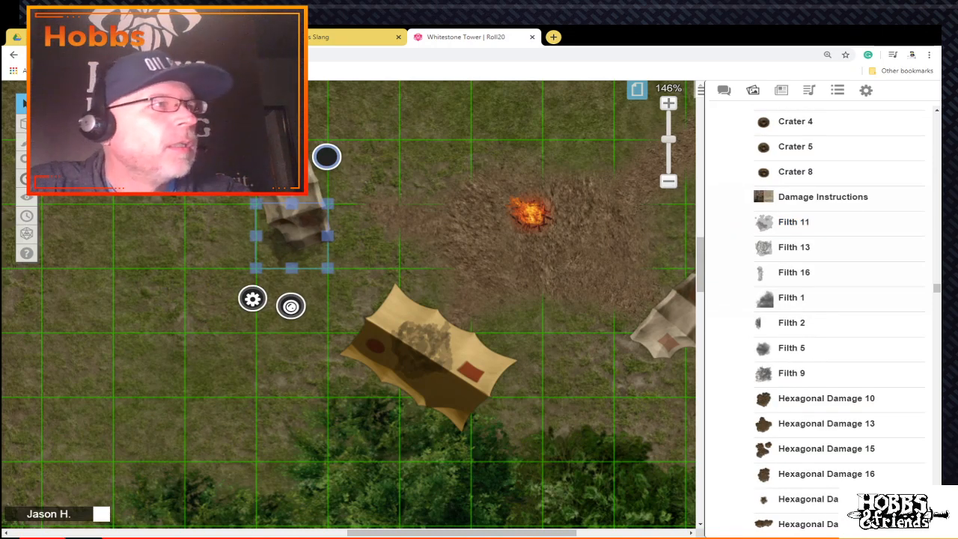
pyautogui.moveTo(328, 268); pyautogui.dragTo(290, 209)
pyautogui.click(389, 194)
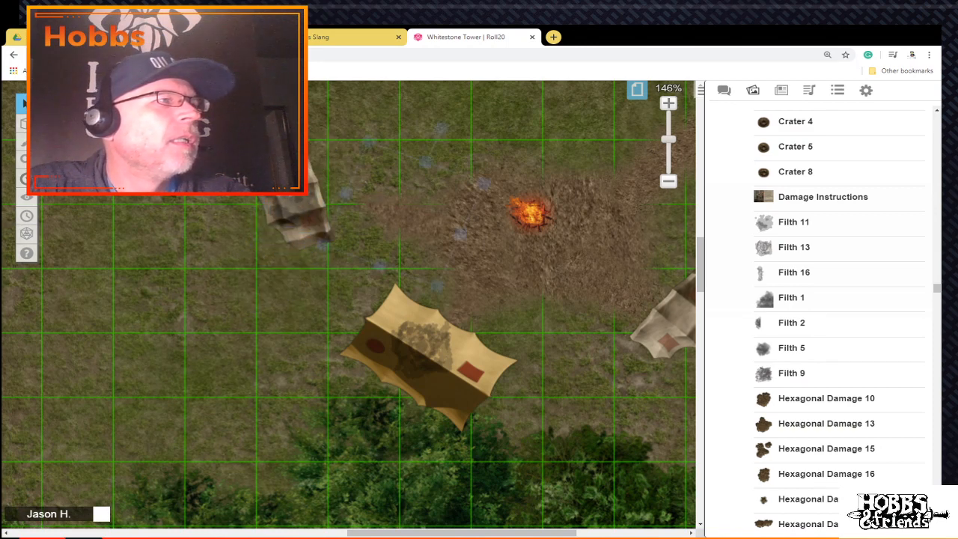
# Step: Place the Filth 2 decal over the tent southeast of the campfire and set it as a drawing
pyautogui.moveTo(462, 533); pyautogui.dragTo(539, 533)
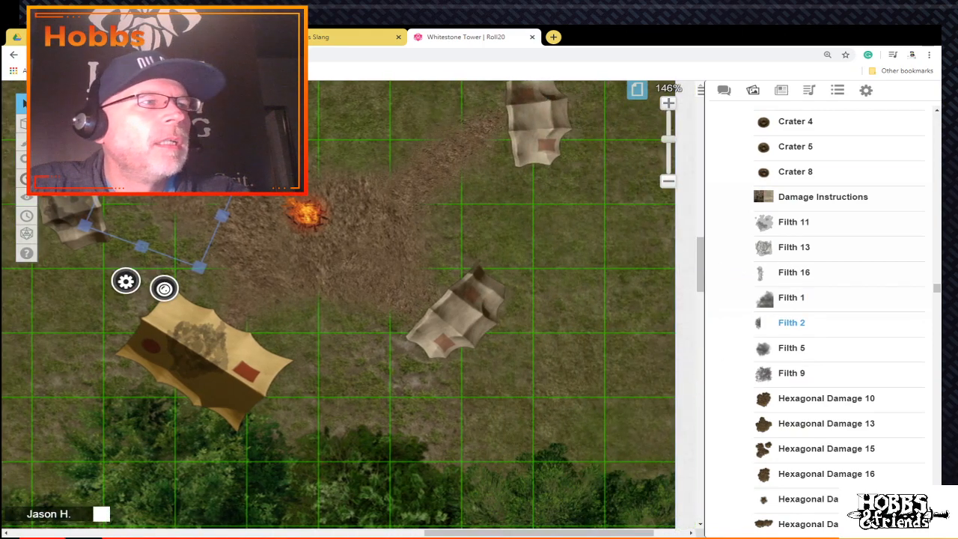
pyautogui.moveTo(791, 322); pyautogui.dragTo(467, 333)
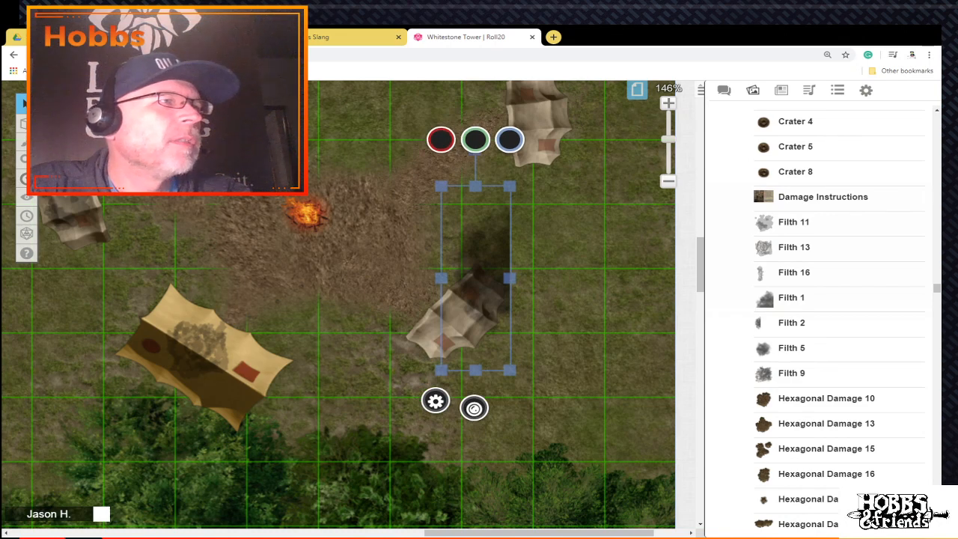
pyautogui.rightClick(483, 152)
pyautogui.moveTo(512, 276)
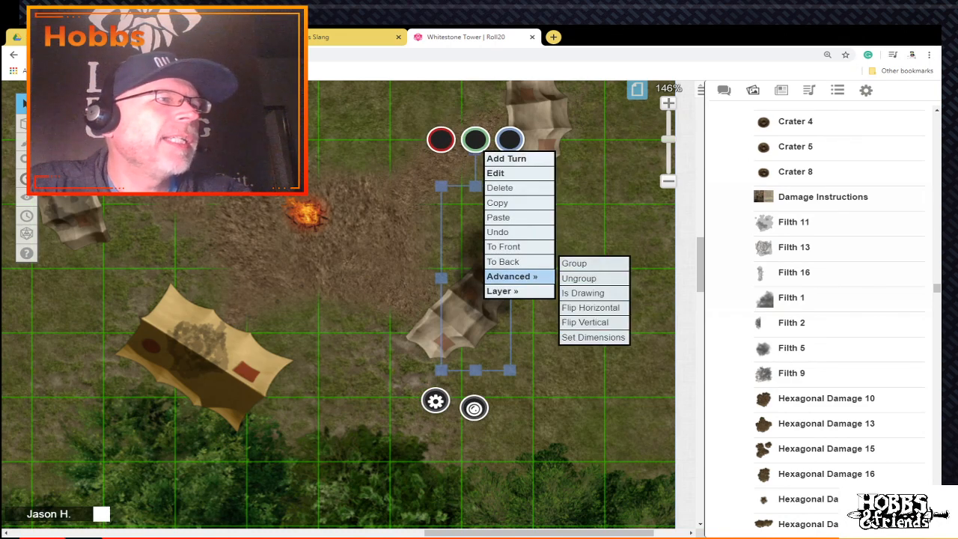
pyautogui.click(582, 293)
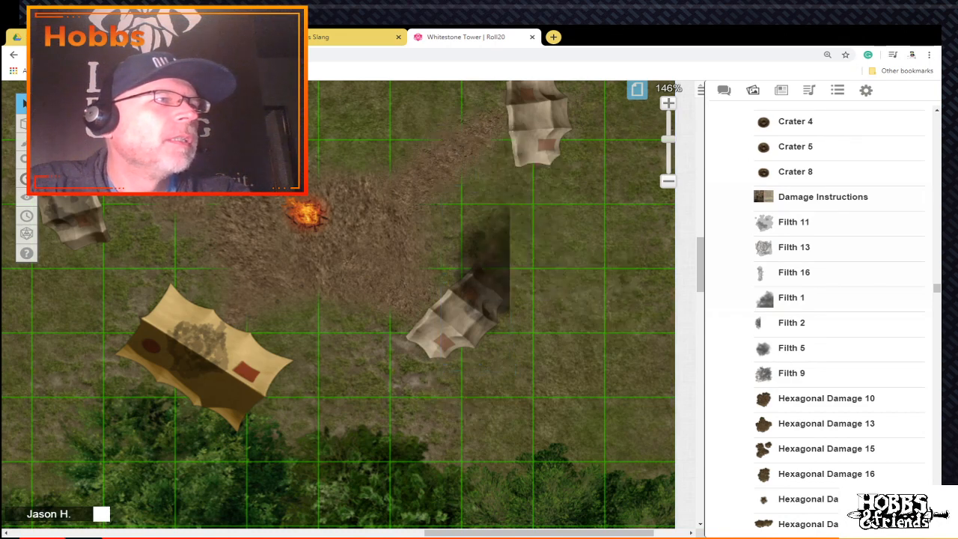
# Step: Rotate the Filth 2 decal to line up with the southeast tent's length, center it, and shrink it to fit the canvas
pyautogui.rightClick(494, 217)
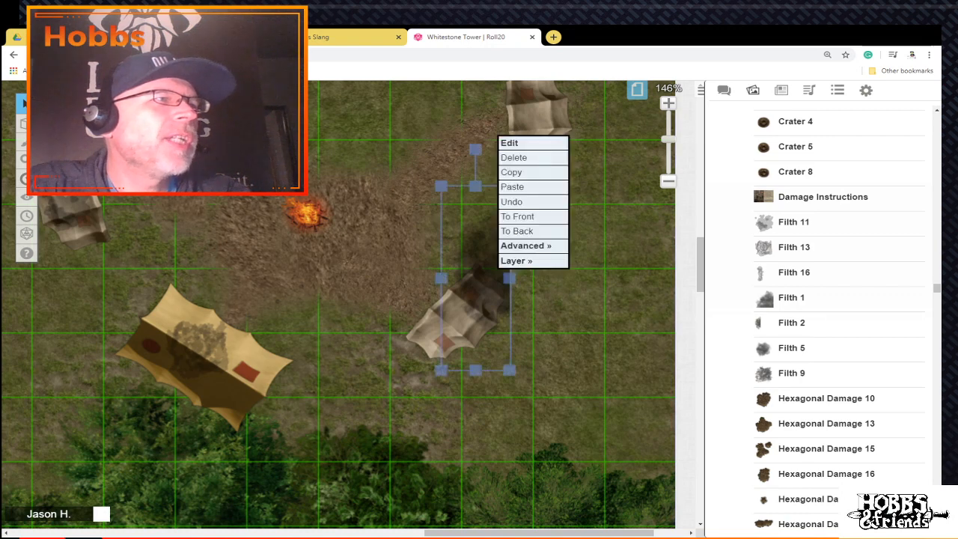
pyautogui.moveTo(476, 150)
pyautogui.mouseDown()
pyautogui.moveTo(361, 285)
pyautogui.moveTo(381, 375)
pyautogui.mouseUp()
pyautogui.moveTo(474, 278)
pyautogui.mouseDown()
pyautogui.moveTo(485, 311)
pyautogui.moveTo(475, 309)
pyautogui.mouseUp()
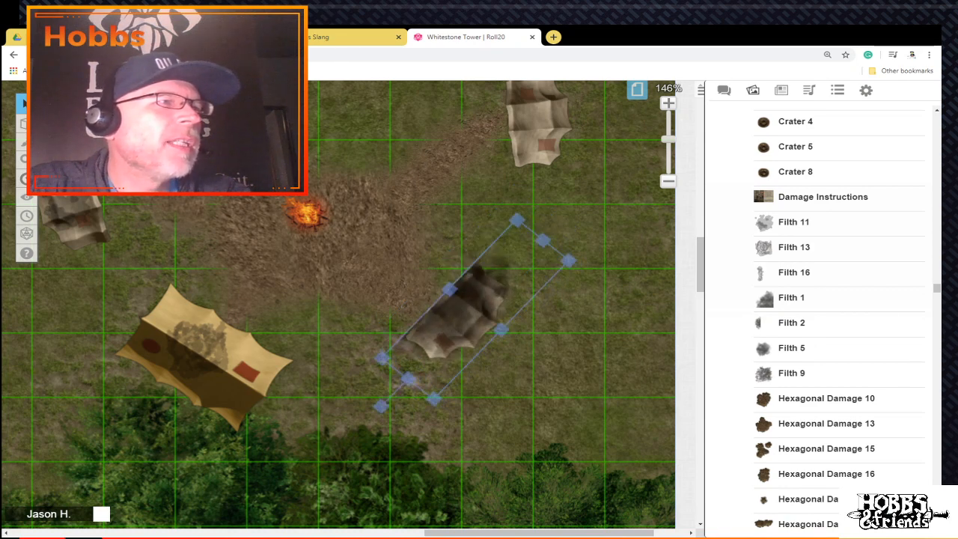
pyautogui.moveTo(569, 260); pyautogui.dragTo(544, 274)
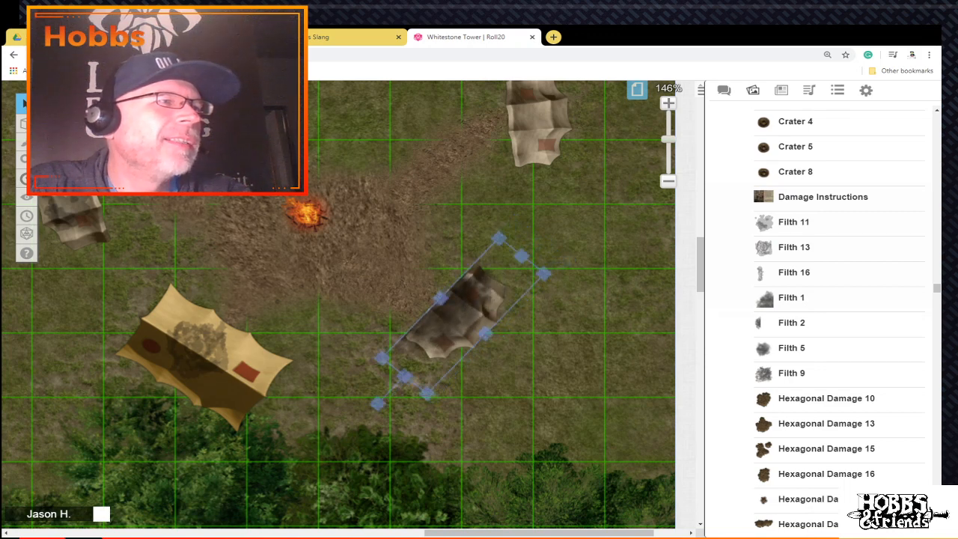
pyautogui.click(573, 295)
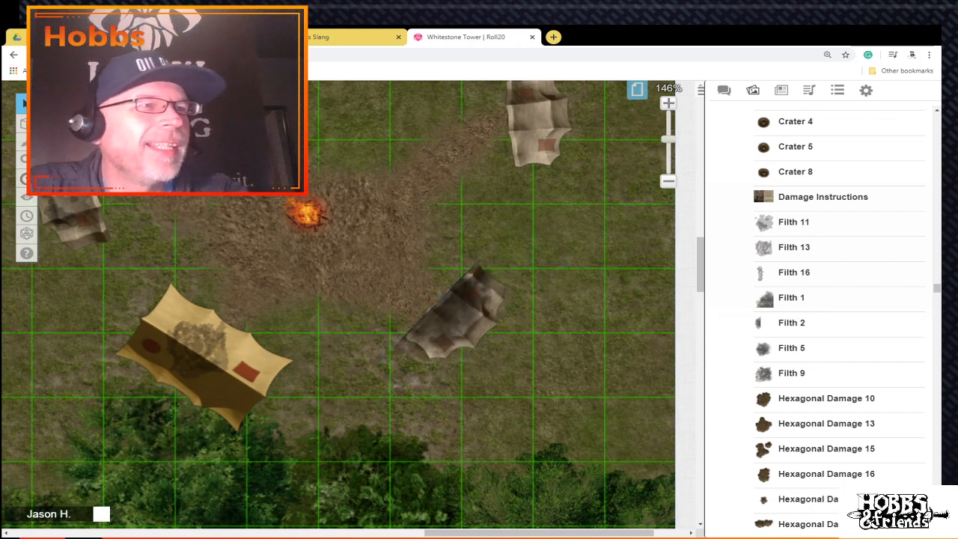
# Step: Shorten the Filth 2 decal at the southeast tent's lower end and widen it slightly to cover the canvas
pyautogui.click(461, 317)
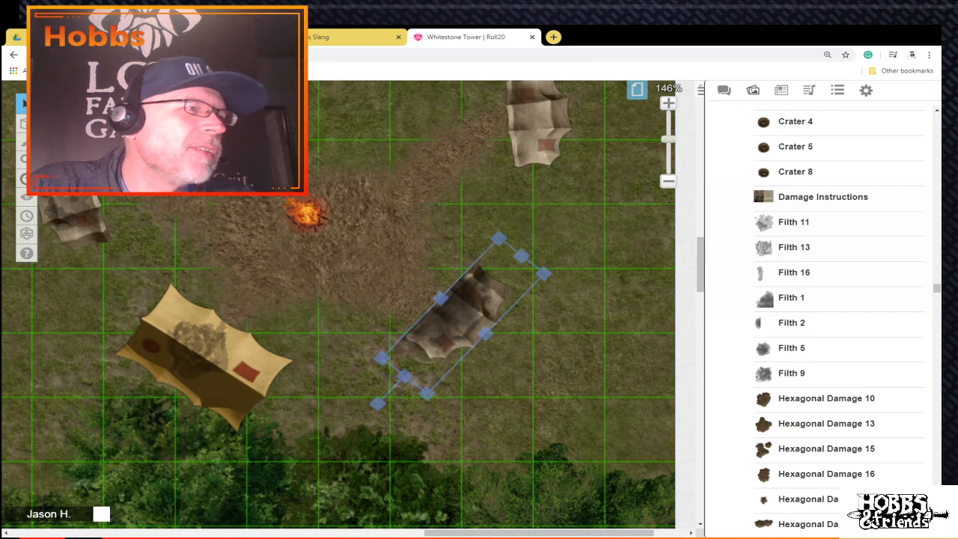
pyautogui.moveTo(404, 376); pyautogui.dragTo(418, 362)
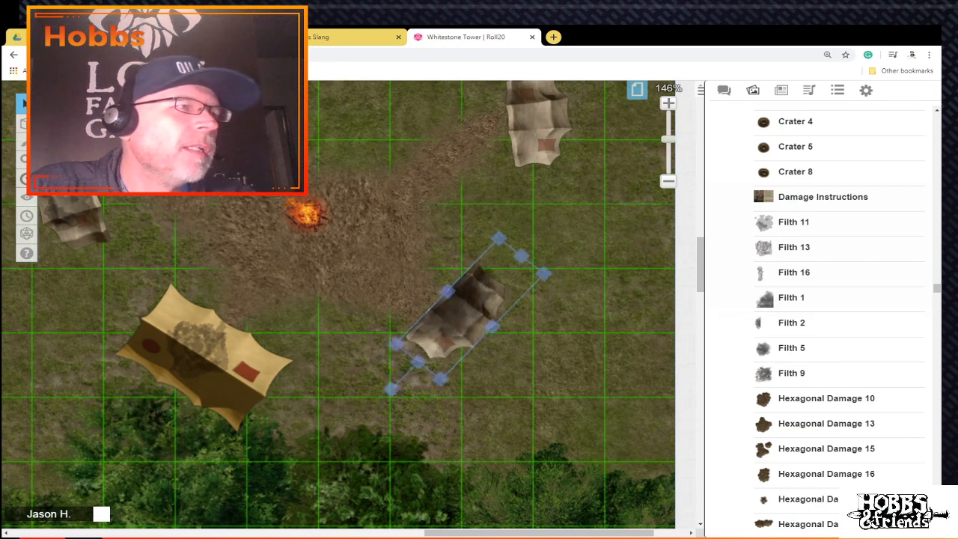
pyautogui.click(499, 331)
pyautogui.click(471, 315)
pyautogui.moveTo(493, 327); pyautogui.dragTo(499, 332)
pyautogui.click(517, 351)
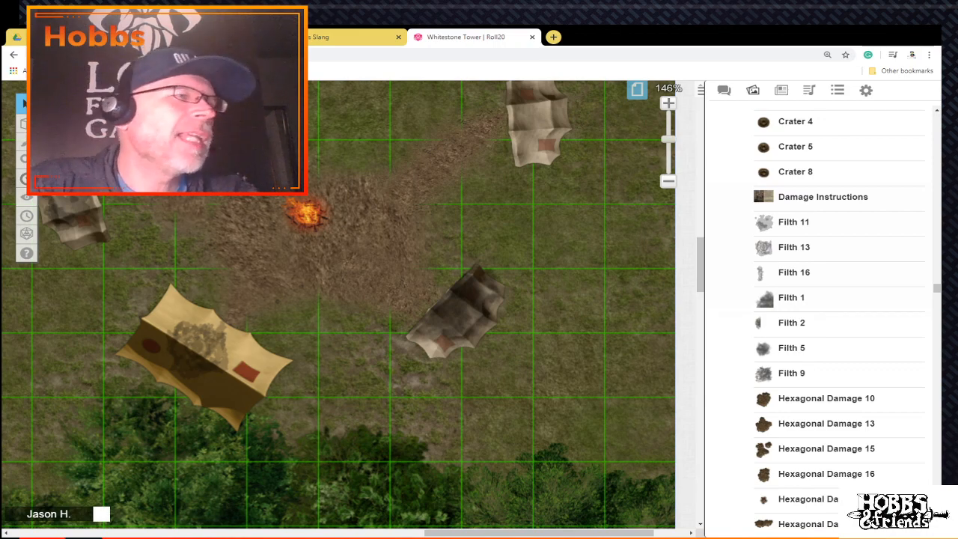
# Step: Add a Filth 2 decal to the tent northeast of the campfire and move and resize it to fit the canvas
pyautogui.scroll(4, 339, 304)
pyautogui.moveTo(786, 323); pyautogui.dragTo(570, 343)
pyautogui.moveTo(567, 307); pyautogui.dragTo(532, 314)
pyautogui.moveTo(568, 281); pyautogui.dragTo(586, 266)
pyautogui.press('Escape')
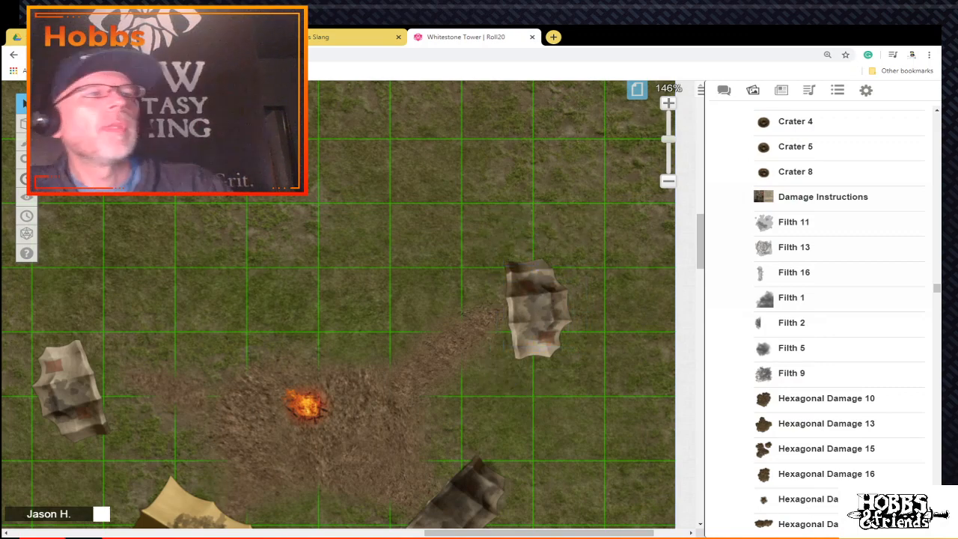
# Step: Review the weathered tents around the campfire from a wider view of the map
pyautogui.click(668, 181)
pyautogui.click(668, 181)
pyautogui.click(669, 181)
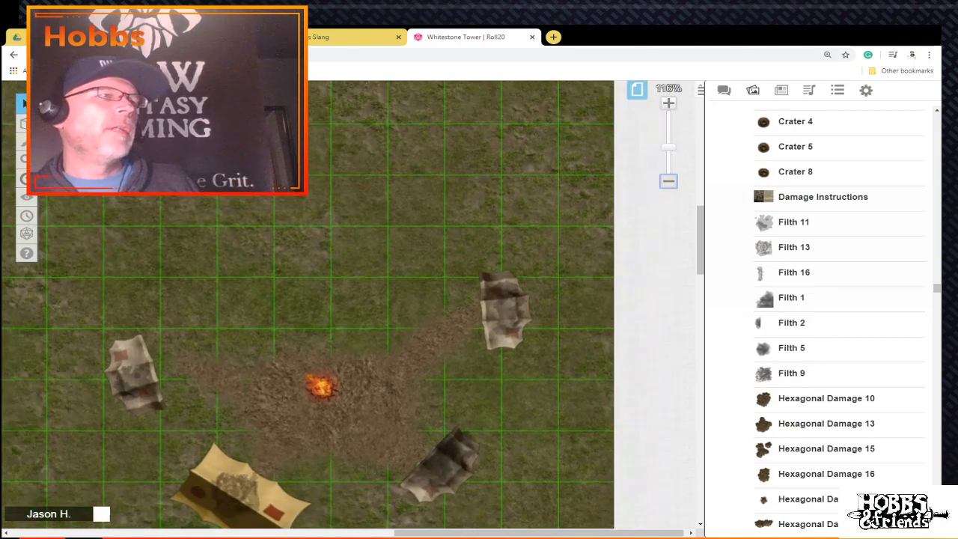
pyautogui.click(669, 181)
pyautogui.click(668, 181)
pyautogui.click(669, 181)
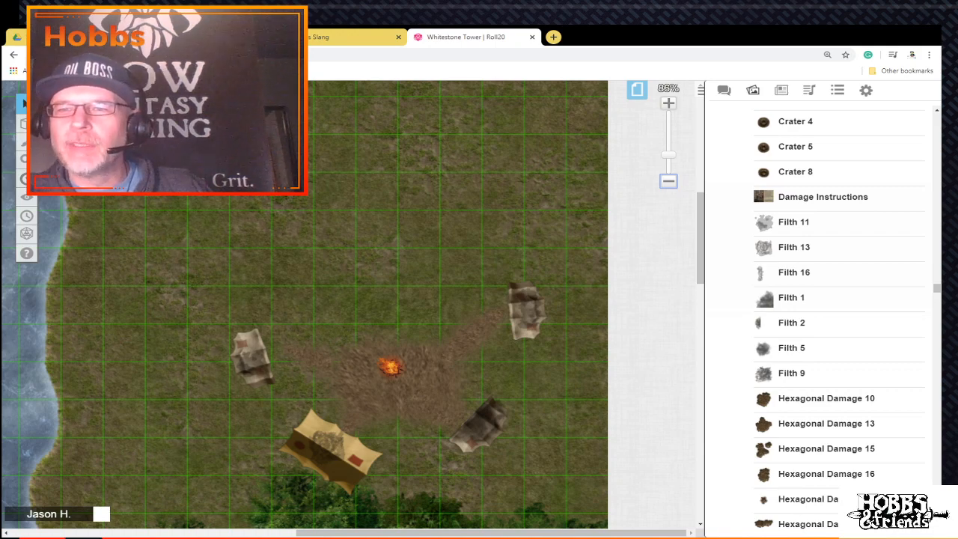
pyautogui.scroll(-2, 352, 305)
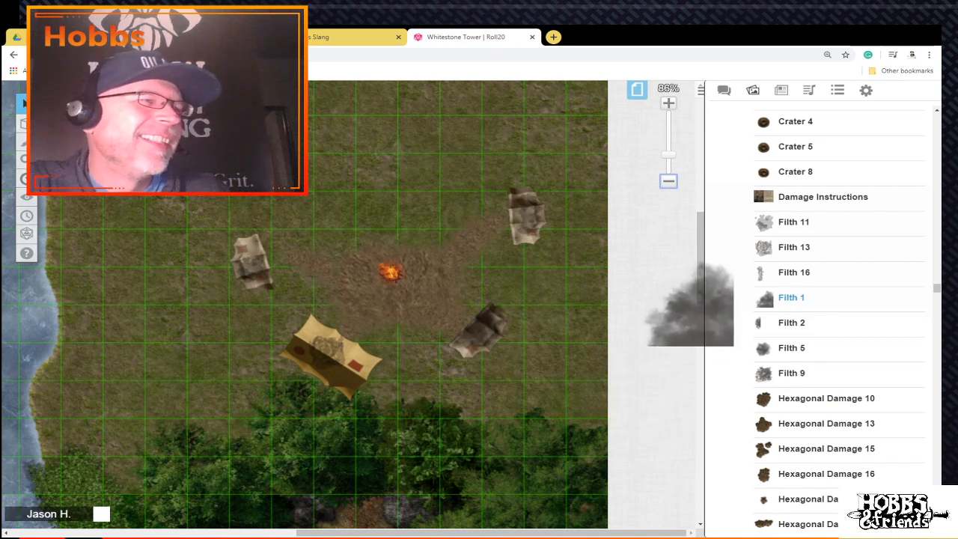
# Step: Place the Filth 1 decal over the large tan tent south of the campfire and set it as a drawing
pyautogui.moveTo(786, 297); pyautogui.dragTo(396, 374)
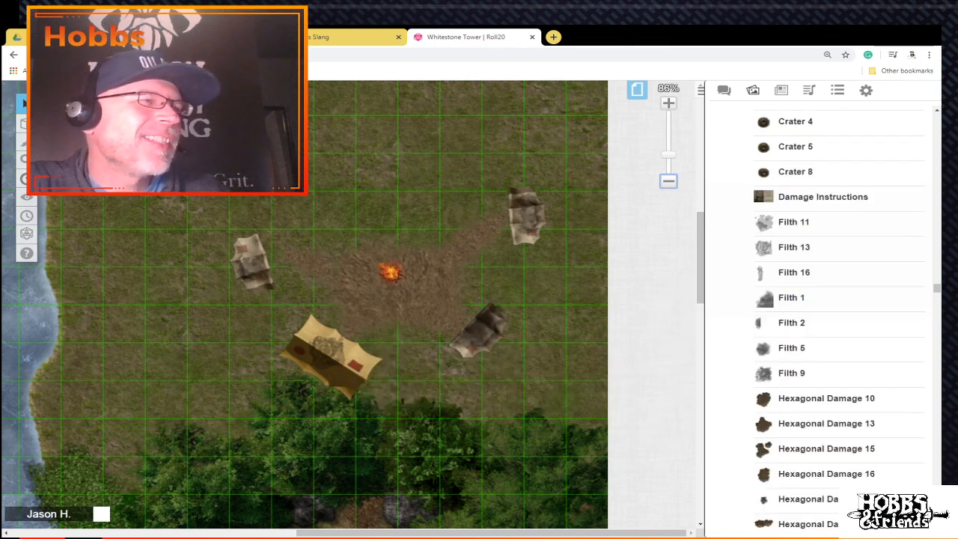
pyautogui.moveTo(378, 327); pyautogui.dragTo(335, 362)
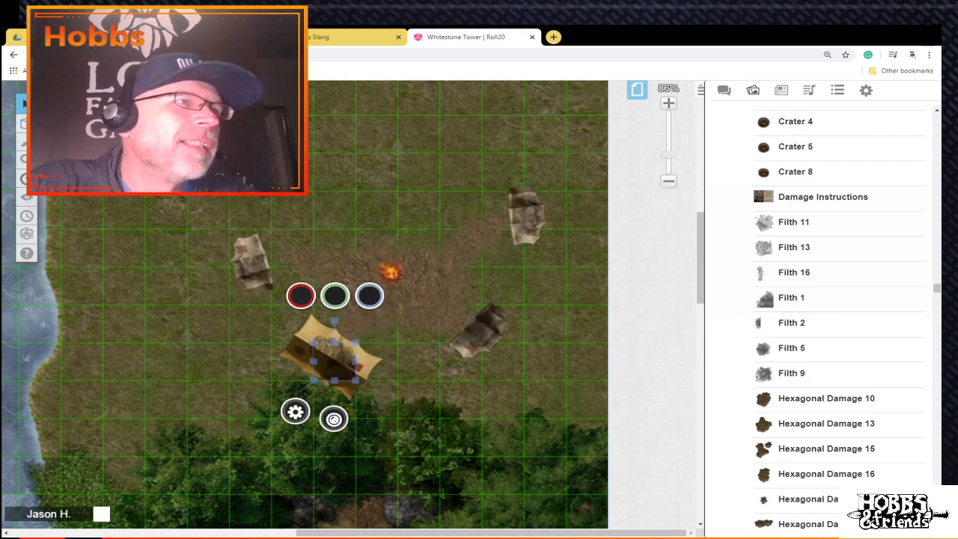
pyautogui.scroll(2, 303, 303)
pyautogui.scroll(3, 352, 291)
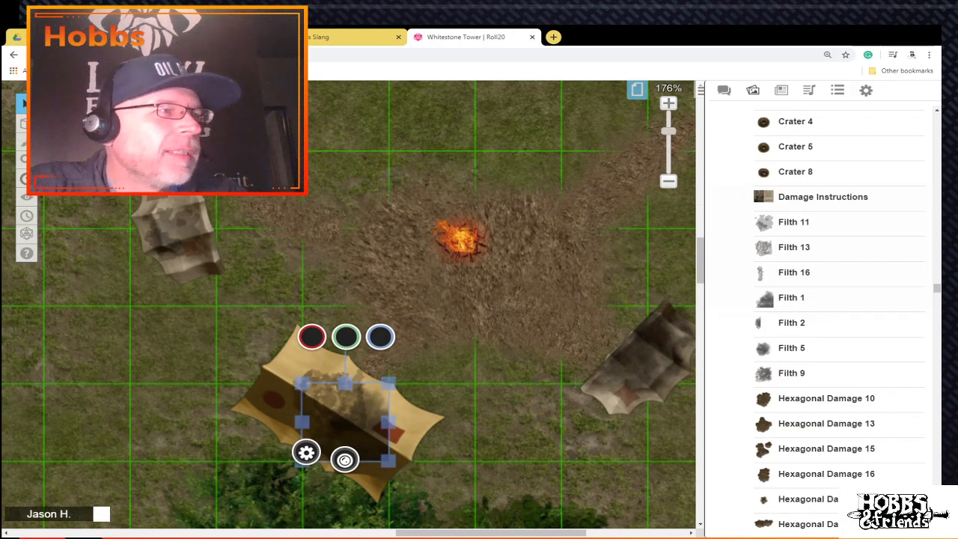
pyautogui.rightClick(362, 266)
pyautogui.moveTo(382, 404)
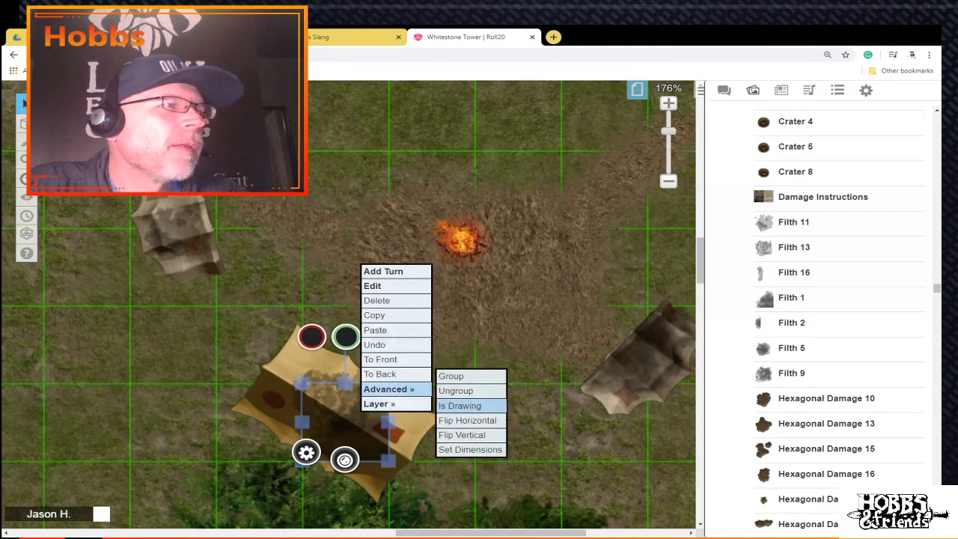
pyautogui.click(460, 405)
pyautogui.click(349, 421)
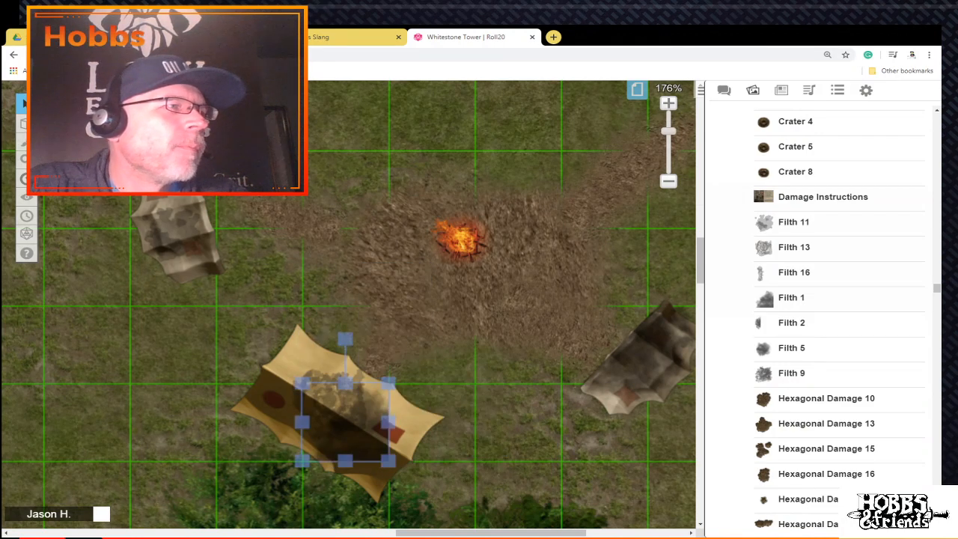
# Step: Try to rotate and shrink the Filth 1 decal to fit the large tan tent's eastern end, and delete the decal
pyautogui.moveTo(345, 339); pyautogui.dragTo(447, 336)
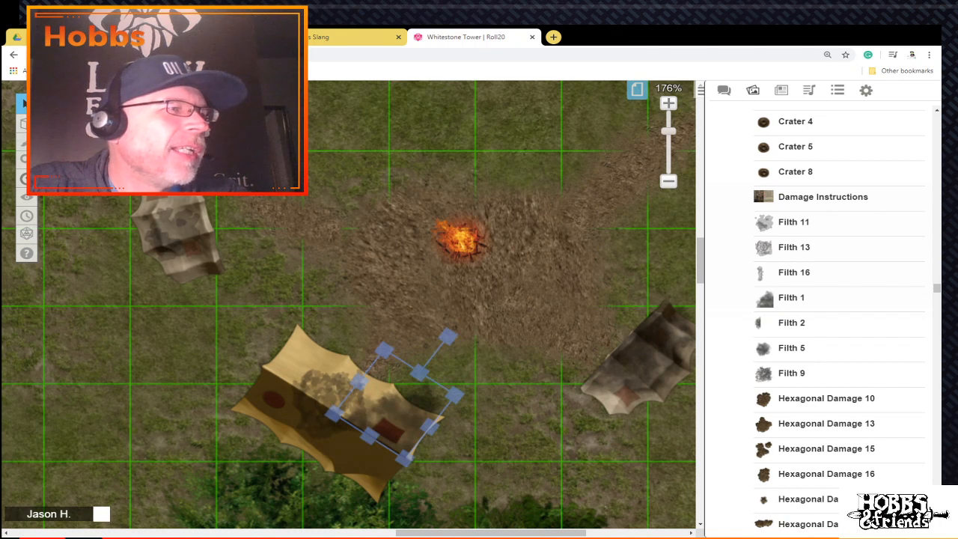
pyautogui.moveTo(395, 405); pyautogui.dragTo(386, 407)
pyautogui.moveTo(446, 398); pyautogui.dragTo(401, 417)
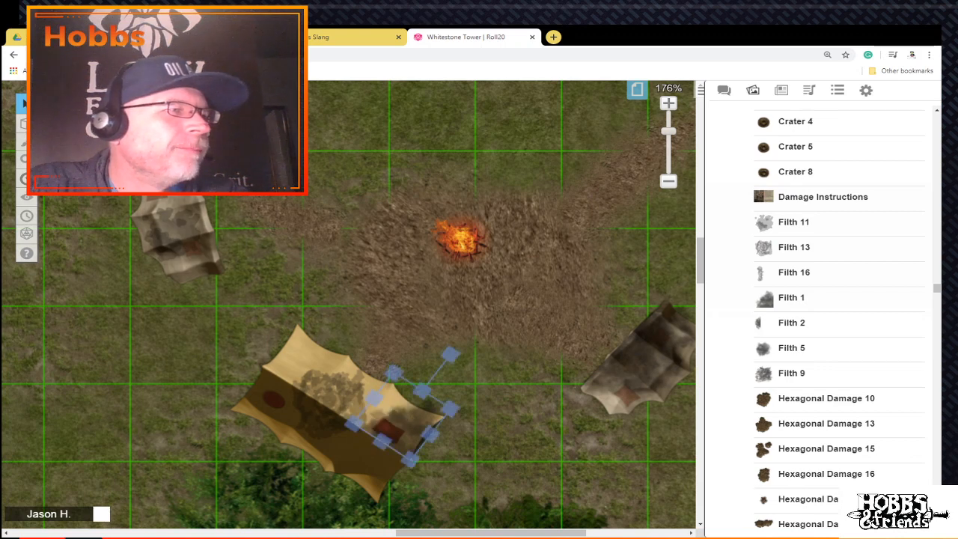
pyautogui.moveTo(337, 423); pyautogui.dragTo(371, 446)
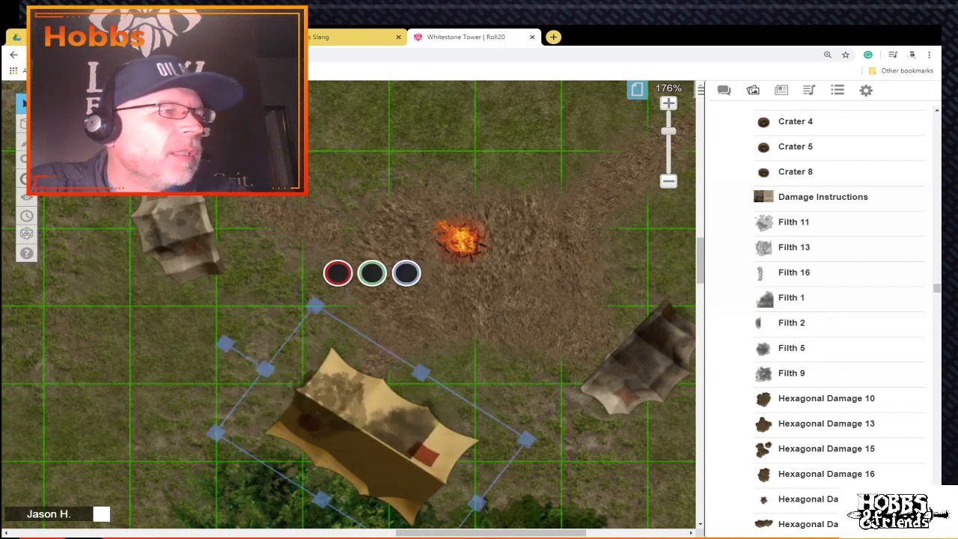
pyautogui.hotkey('ctrl', 'z')
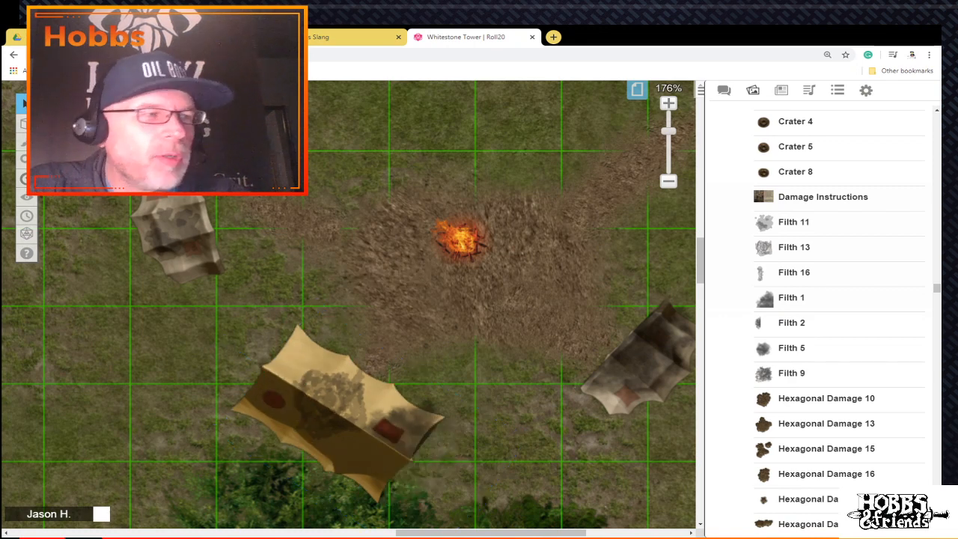
pyautogui.click(402, 416)
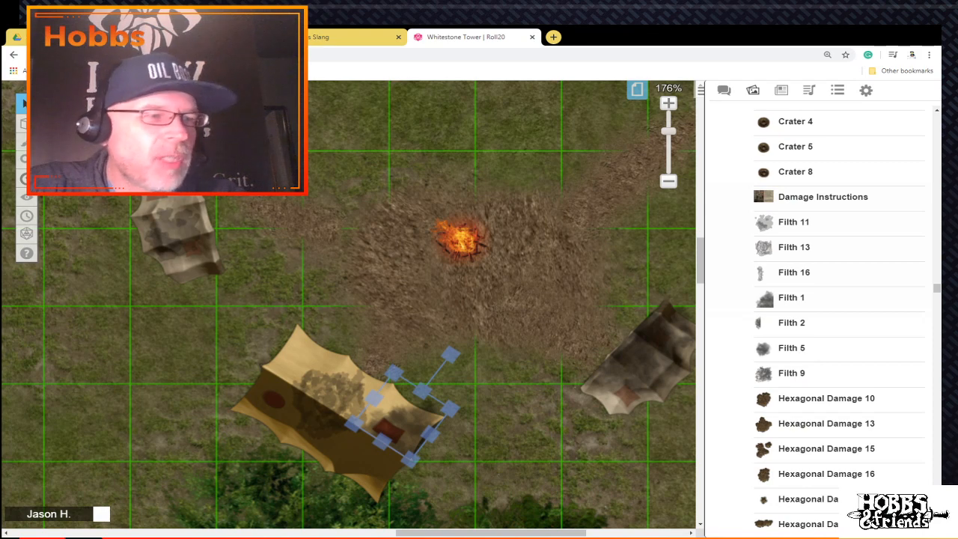
pyautogui.moveTo(451, 409); pyautogui.dragTo(440, 410)
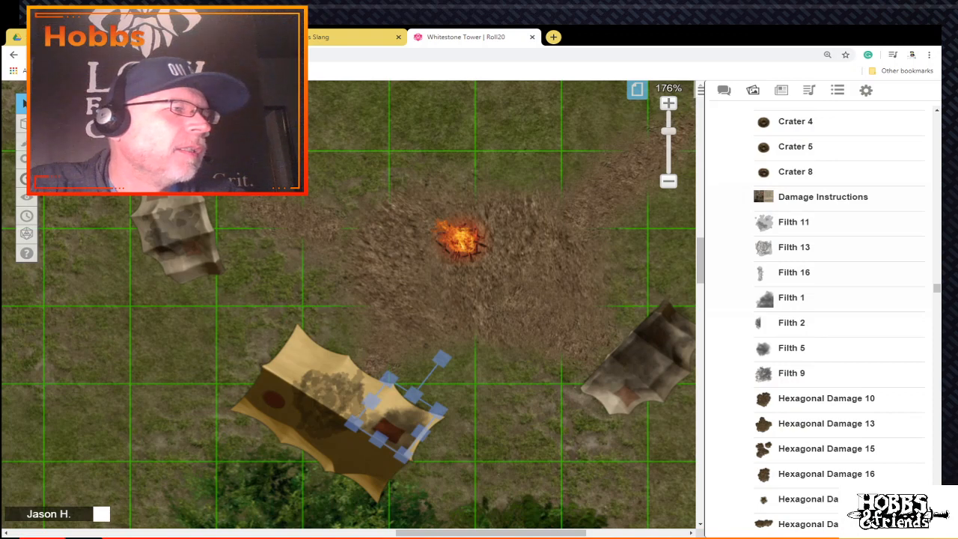
pyautogui.moveTo(442, 358); pyautogui.dragTo(473, 431)
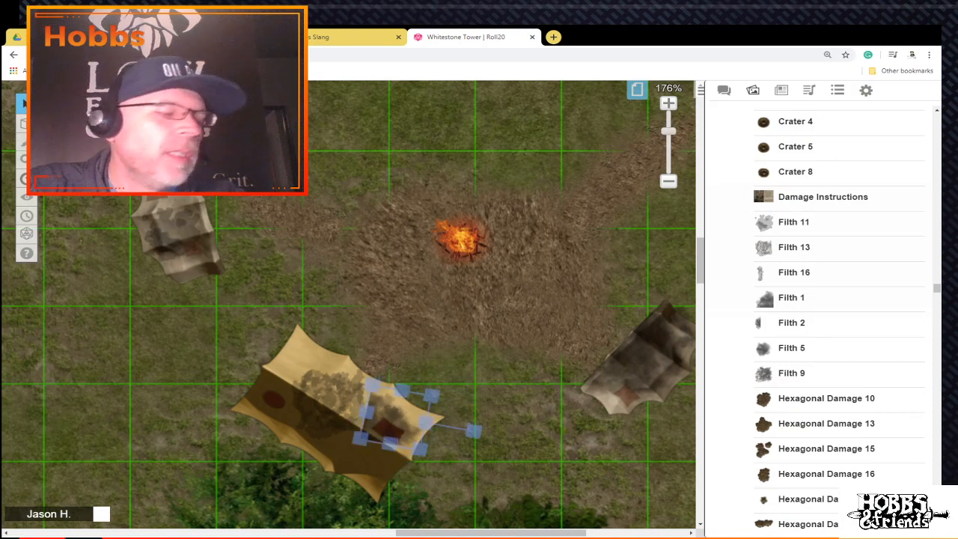
pyautogui.press('Delete')
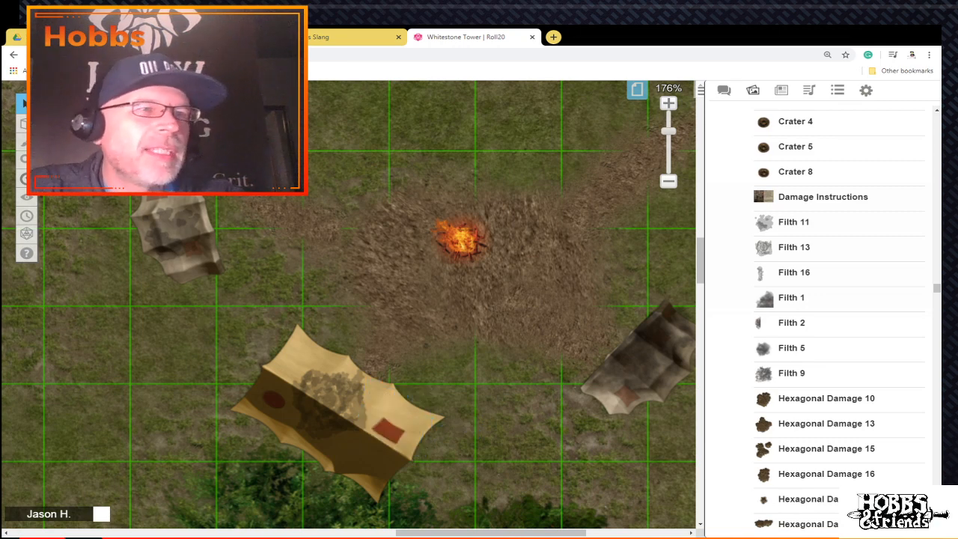
# Step: Place the Filth 11 decal on the large tan tent, adjust it over the shaded southern side, and deselect everything
pyautogui.moveTo(794, 247)
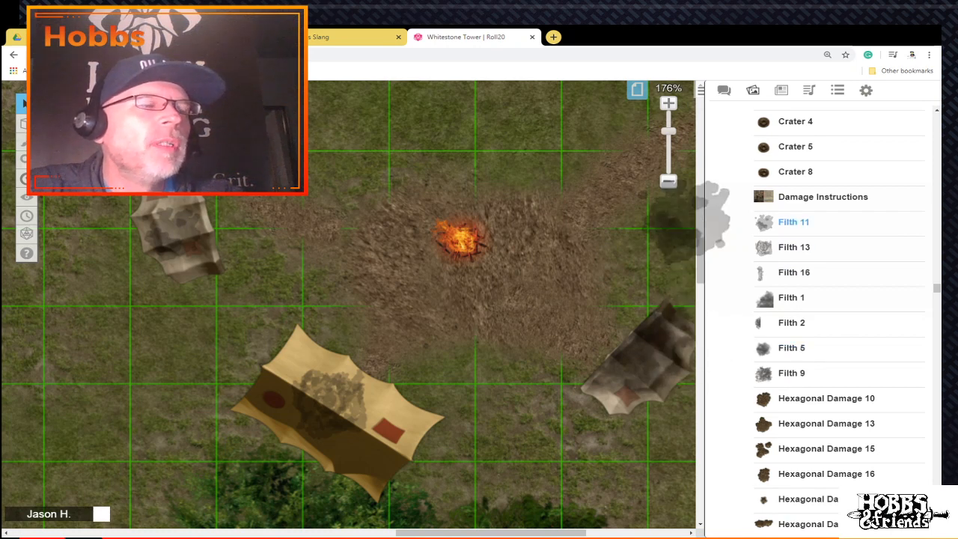
pyautogui.moveTo(794, 221); pyautogui.dragTo(350, 420)
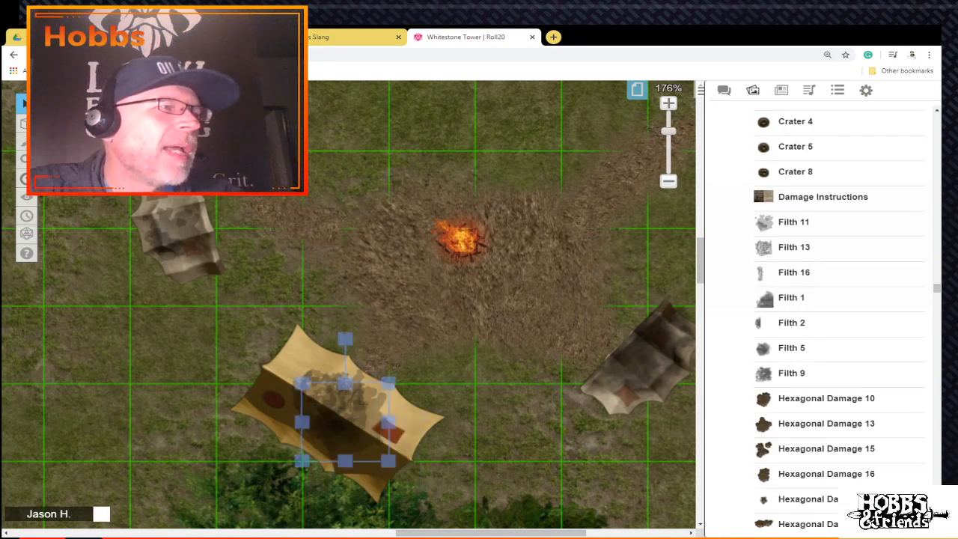
pyautogui.moveTo(350, 420); pyautogui.dragTo(365, 449)
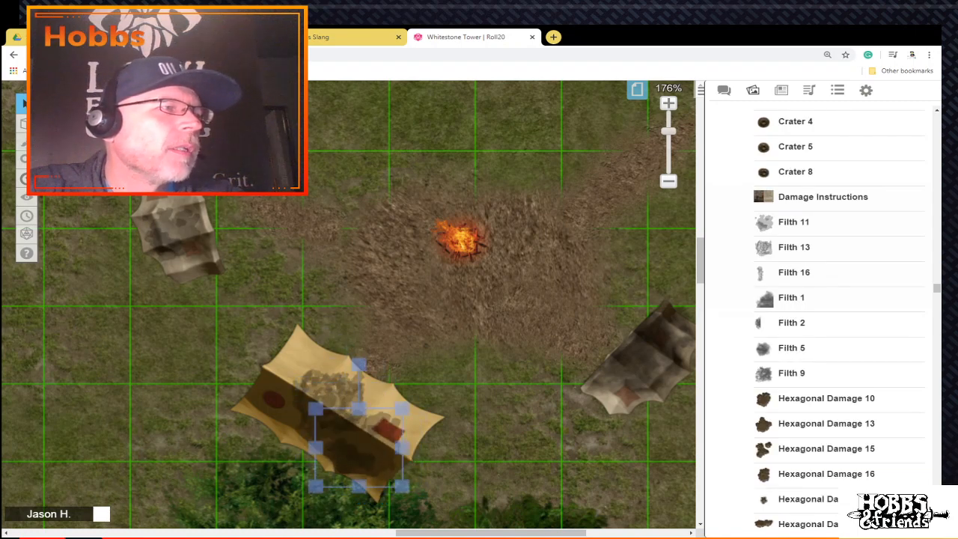
pyautogui.moveTo(402, 409); pyautogui.dragTo(376, 471)
pyautogui.click(437, 352)
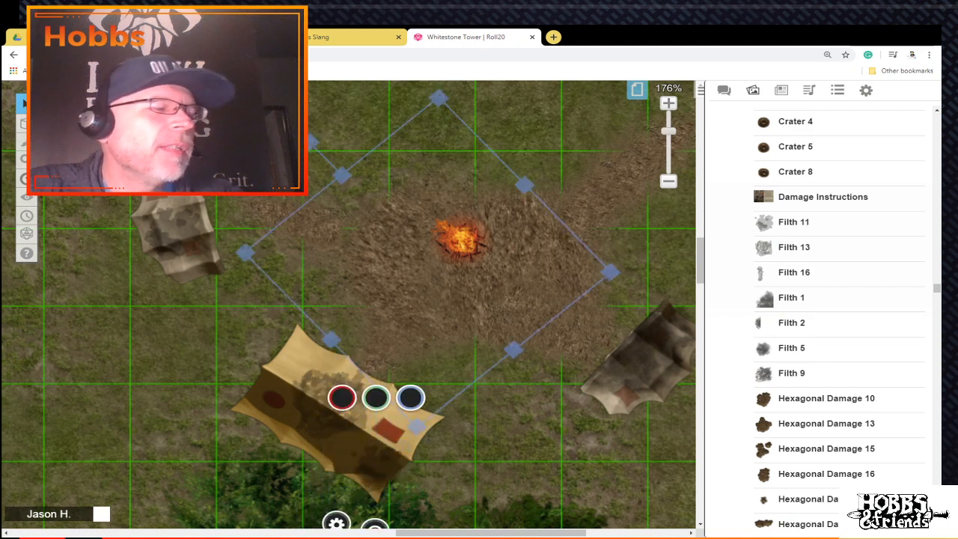
pyautogui.click(667, 161)
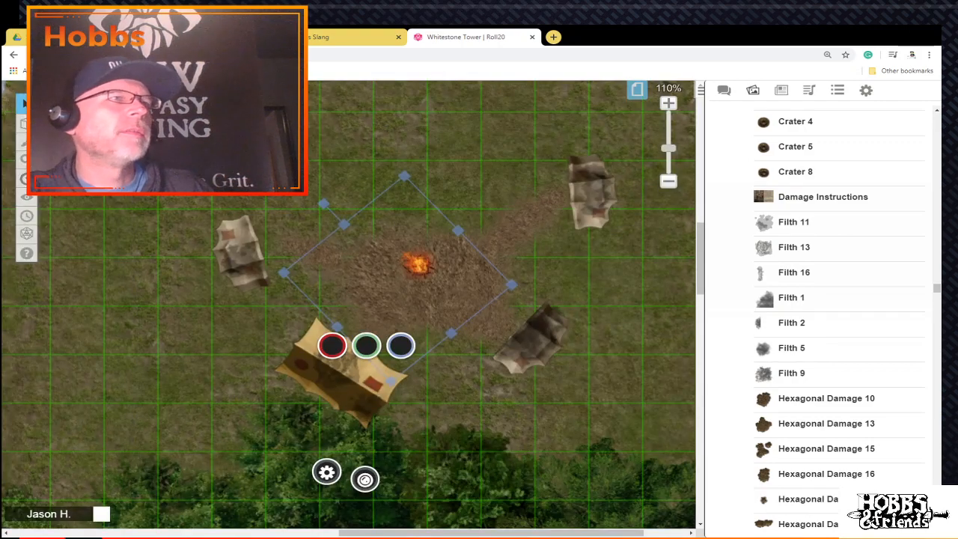
pyautogui.click(668, 160)
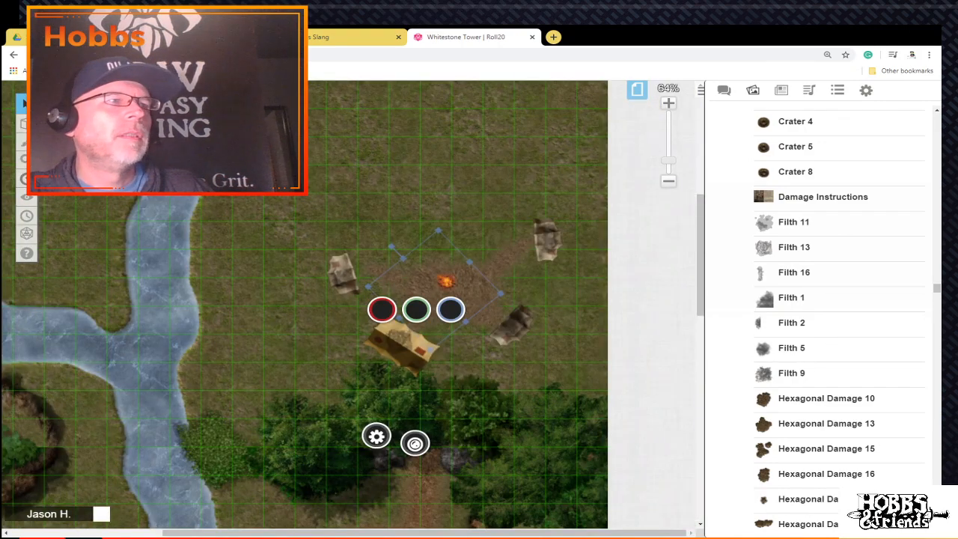
pyautogui.press('Escape')
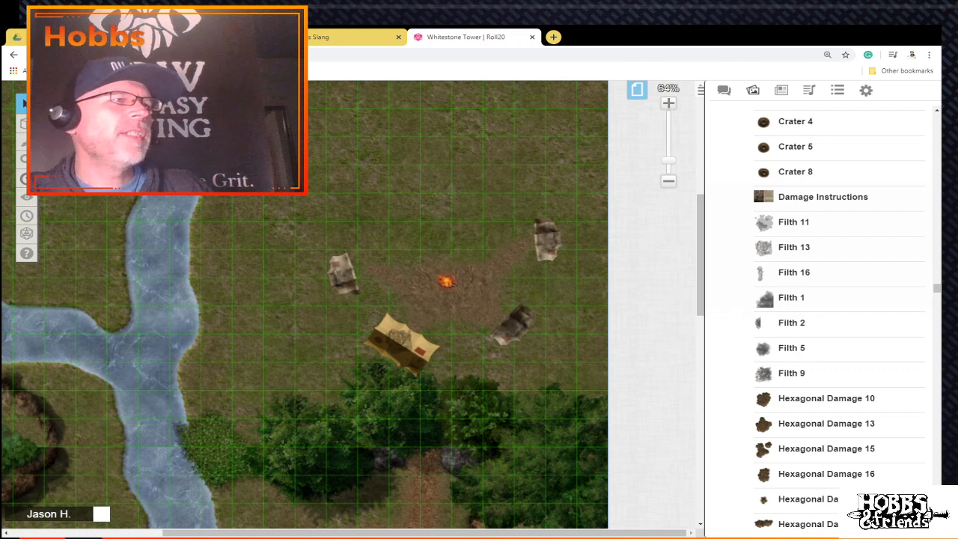
# Step: Select the campsite's dirt ground, large tan tent and nearby decals together and move them to the Map Layer
pyautogui.moveTo(280, 194); pyautogui.dragTo(588, 396)
pyautogui.rightClick(472, 161)
pyautogui.moveTo(501, 298)
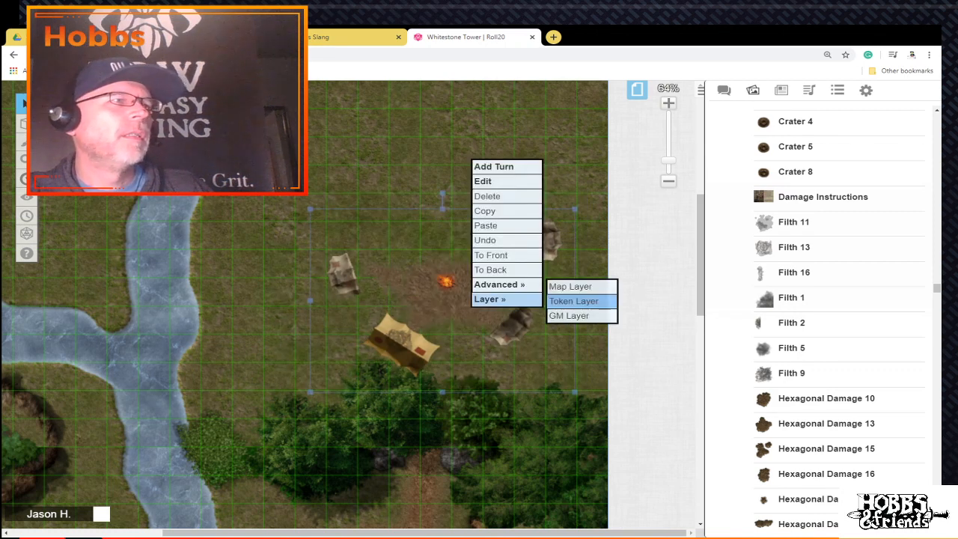
pyautogui.click(576, 286)
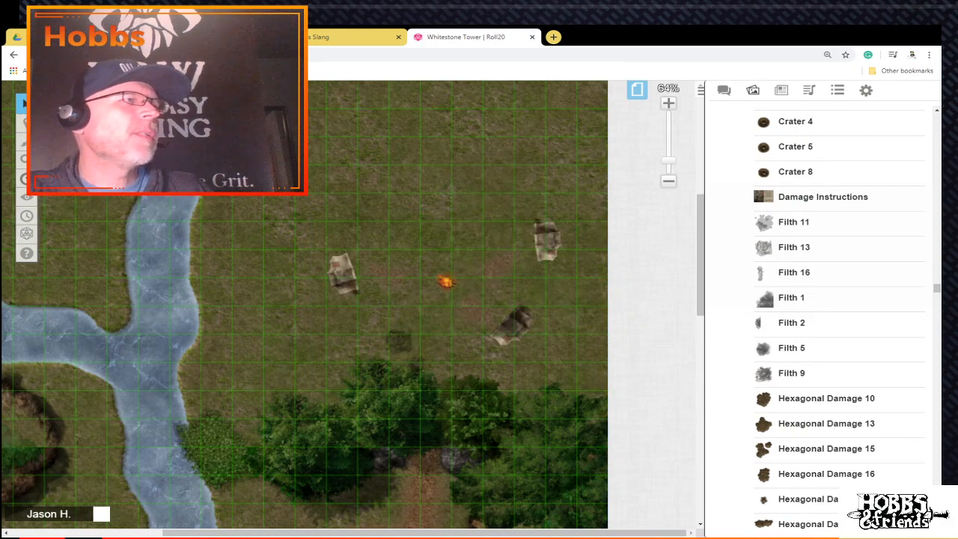
# Step: Send the grass background tile covering the campsite to the back
pyautogui.click(479, 299)
pyautogui.rightClick(255, 128)
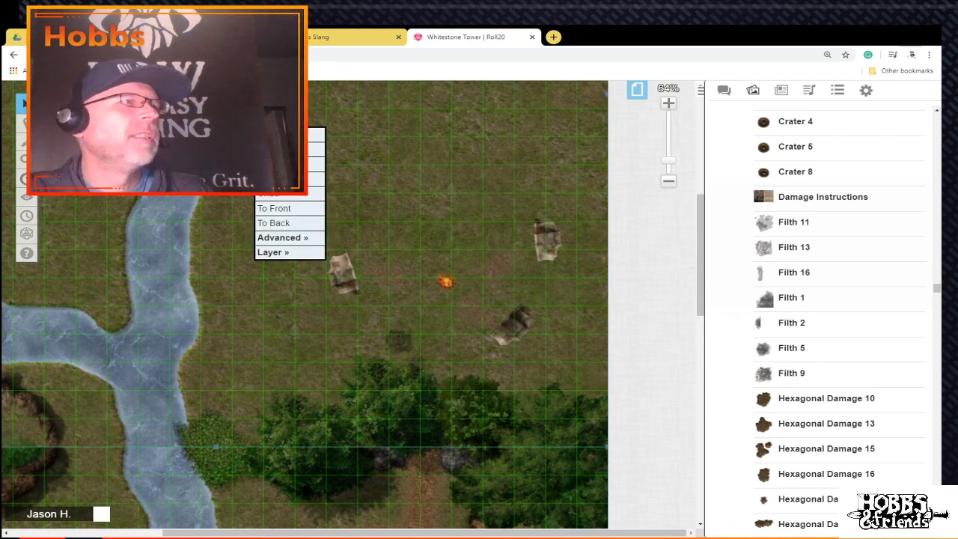
pyautogui.click(285, 223)
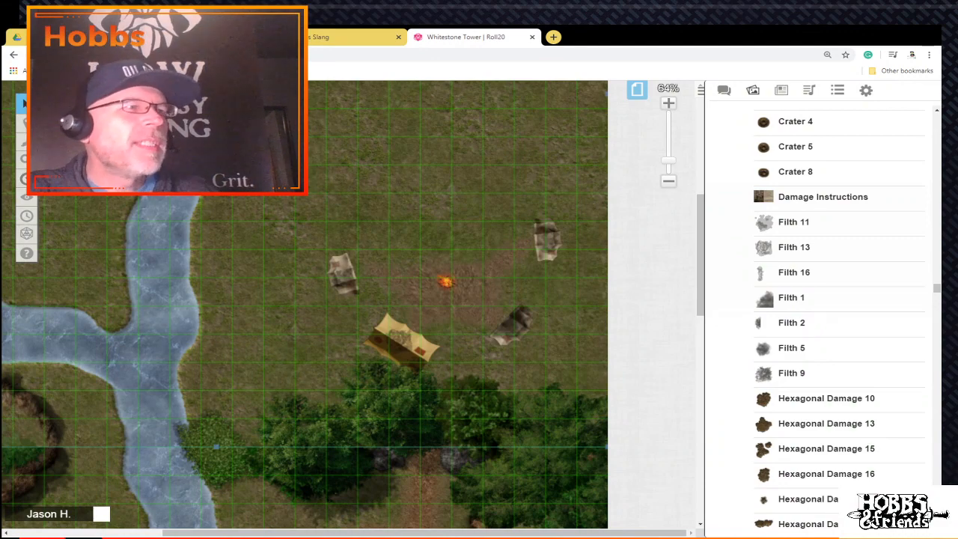
# Step: Examine the tents and dirt ground up close, and review the campsite with the surrounding river, bridge and road
pyautogui.scroll(7, 291, 304)
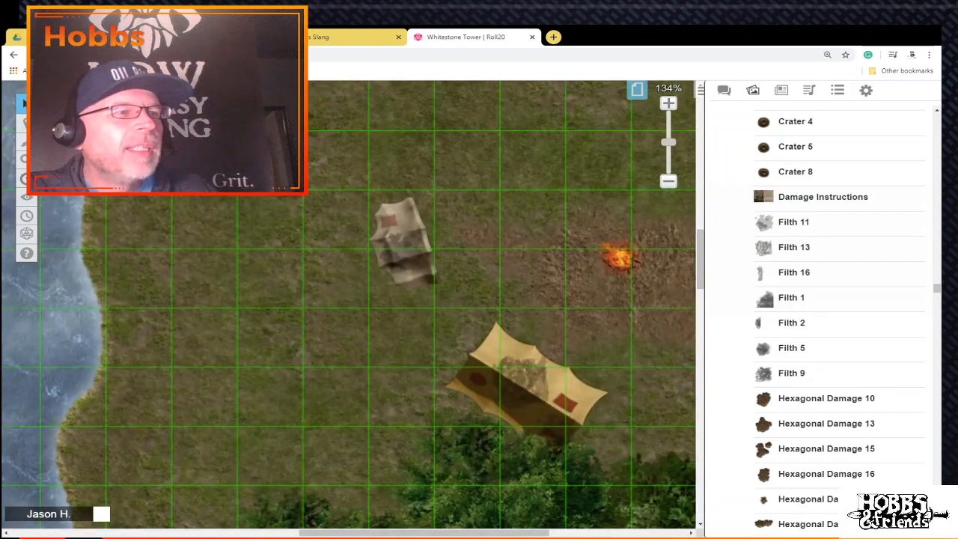
pyautogui.scroll(-1, 348, 305)
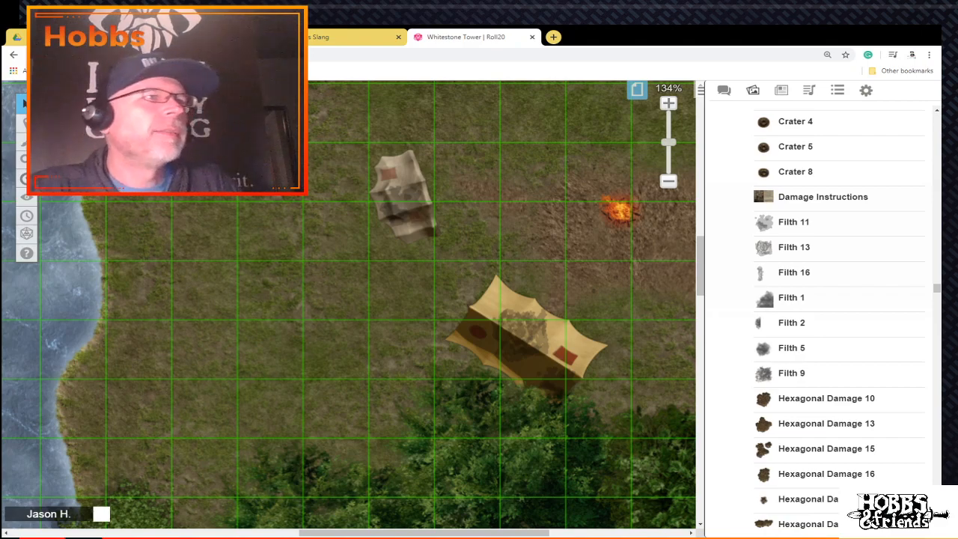
pyautogui.scroll(-2, 349, 305)
pyautogui.scroll(2, 348, 305)
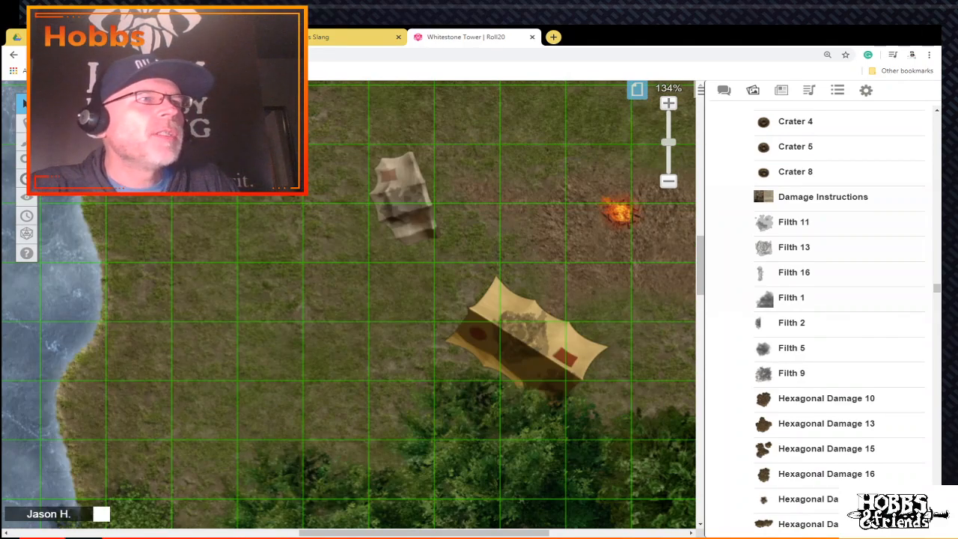
pyautogui.keyDown('ctrl'); pyautogui.scroll(-5, 337, 305); pyautogui.keyUp('ctrl')
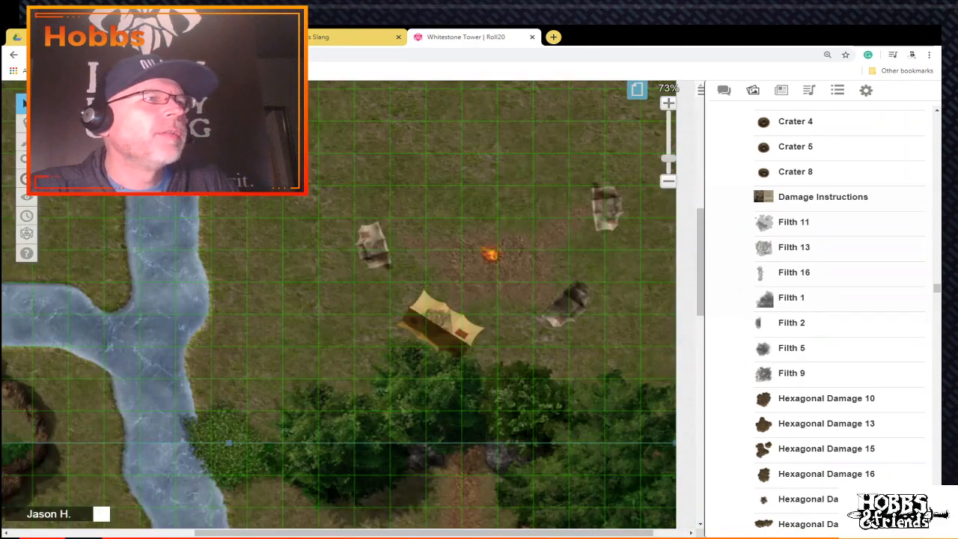
pyautogui.scroll(10, 337, 305)
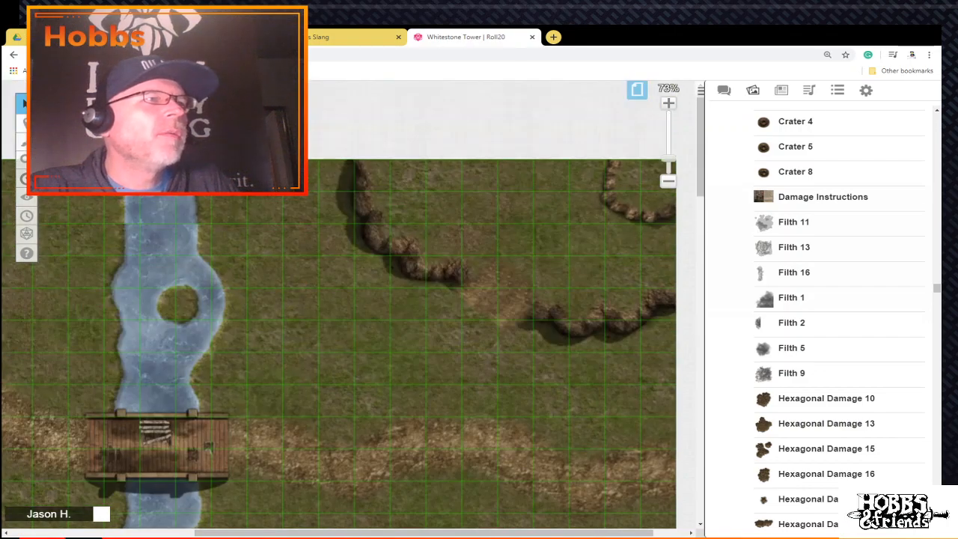
pyautogui.scroll(-6, 338, 306)
pyautogui.scroll(3, 338, 306)
pyautogui.scroll(-6, 337, 306)
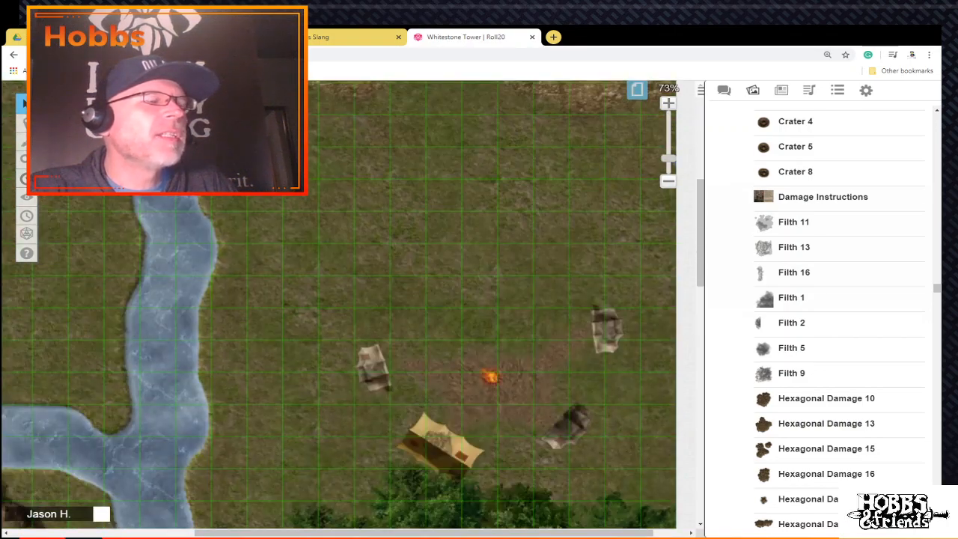
pyautogui.scroll(-2, 338, 305)
pyautogui.scroll(4, 338, 305)
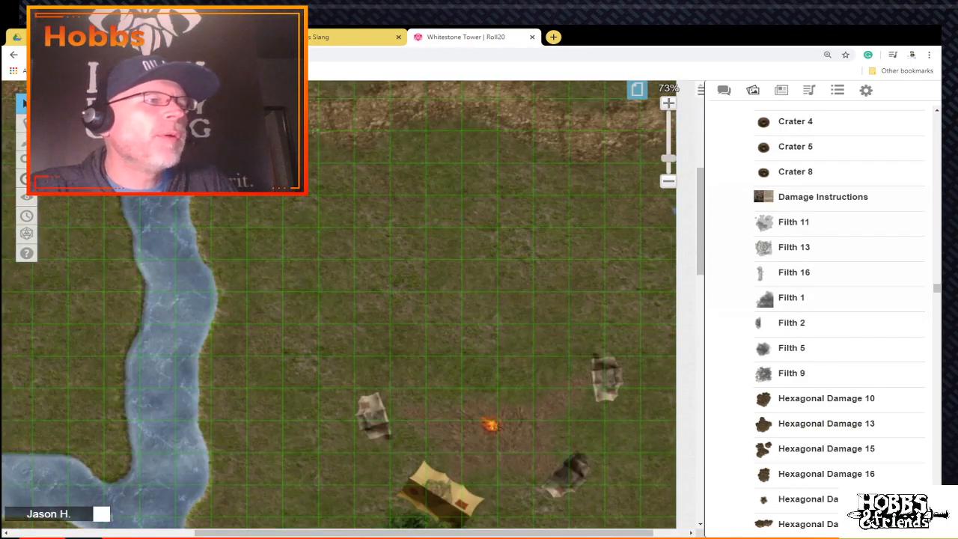
# Step: Place the TreeI2 7x7 tile in the grass north of the campfire and enlarge it to about five by five squares
pyautogui.scroll(13, 795, 323)
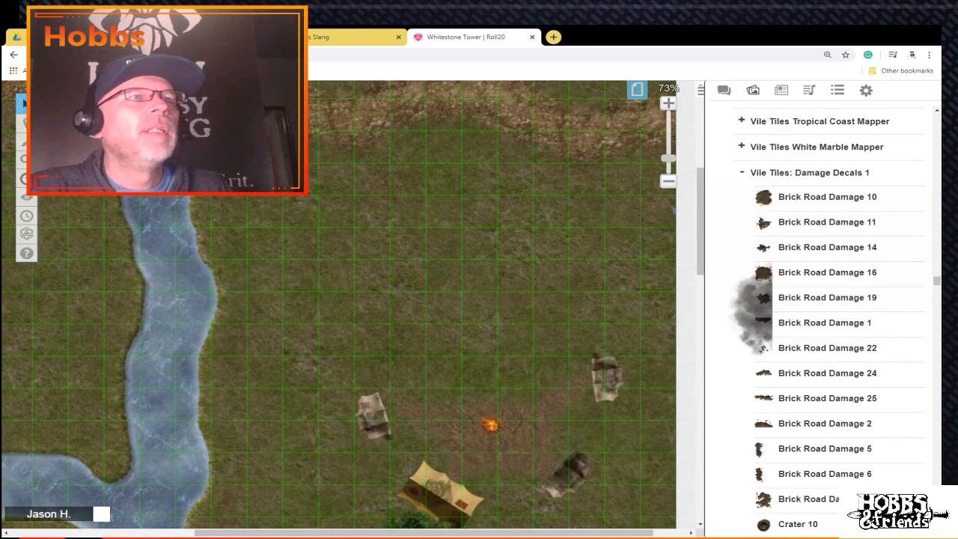
pyautogui.scroll(4, 795, 322)
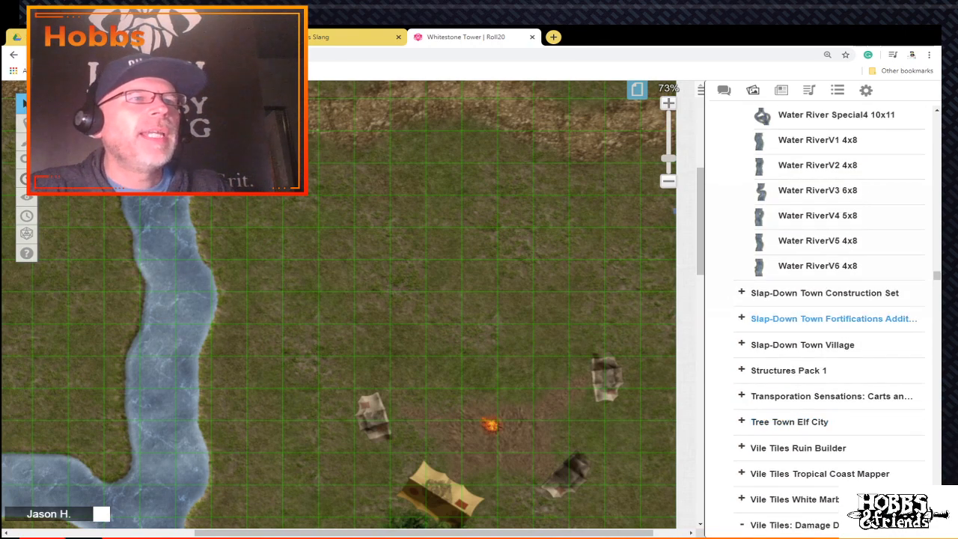
pyautogui.scroll(20, 795, 322)
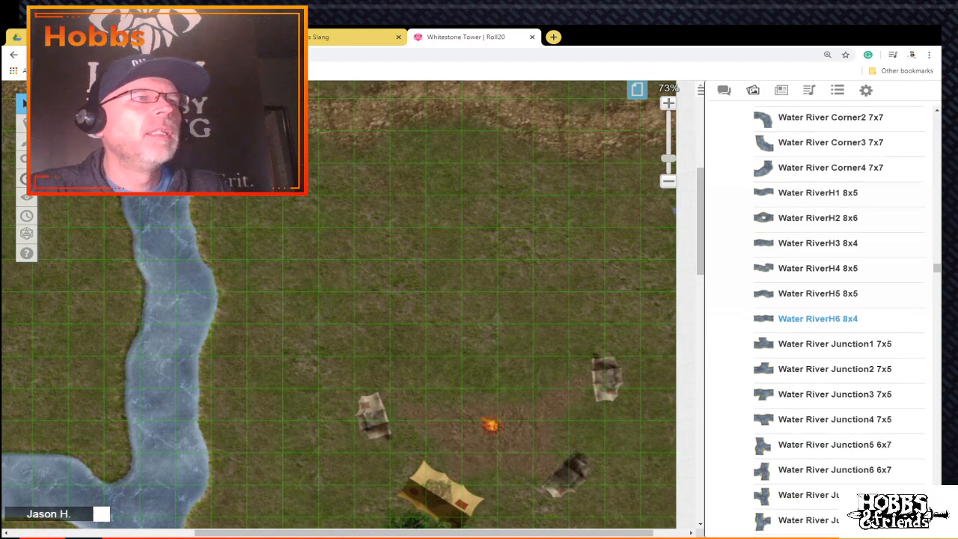
pyautogui.scroll(6, 795, 319)
pyautogui.scroll(-4, 794, 319)
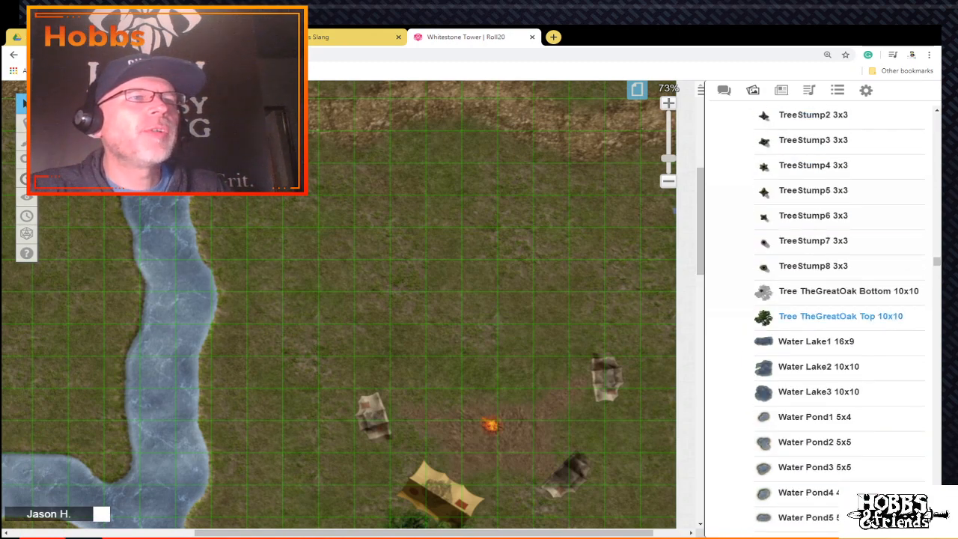
pyautogui.moveTo(796, 295)
pyautogui.scroll(6, 797, 295)
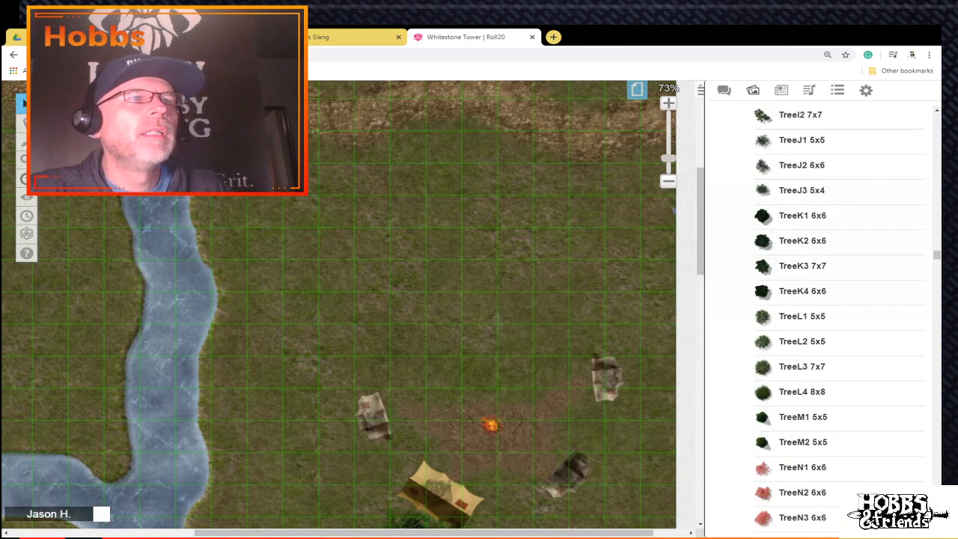
pyautogui.scroll(2, 797, 292)
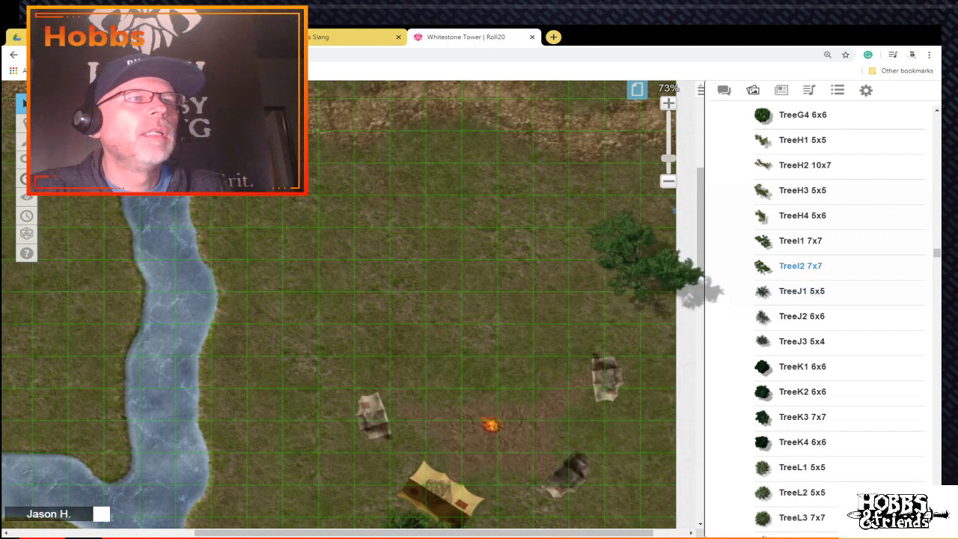
pyautogui.moveTo(800, 265); pyautogui.dragTo(372, 243)
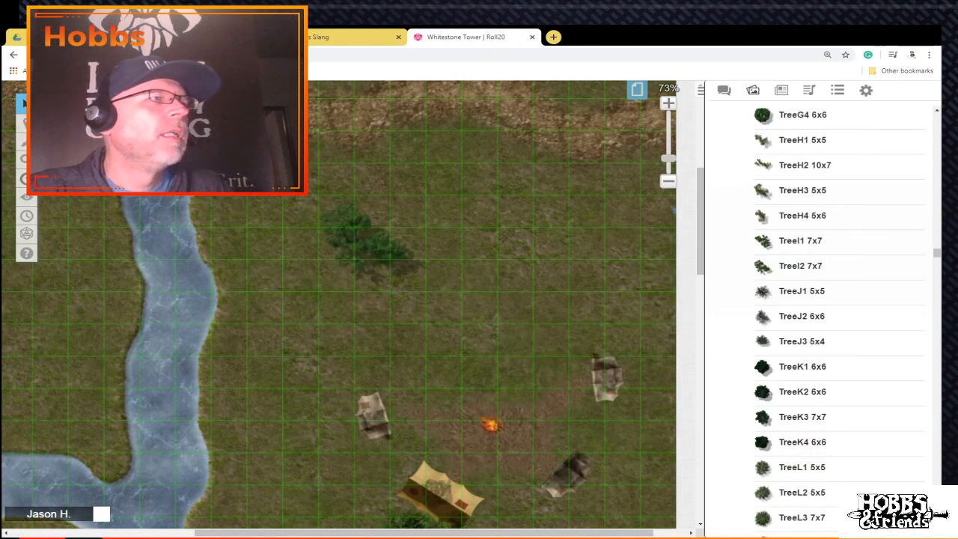
pyautogui.moveTo(426, 291); pyautogui.dragTo(498, 356)
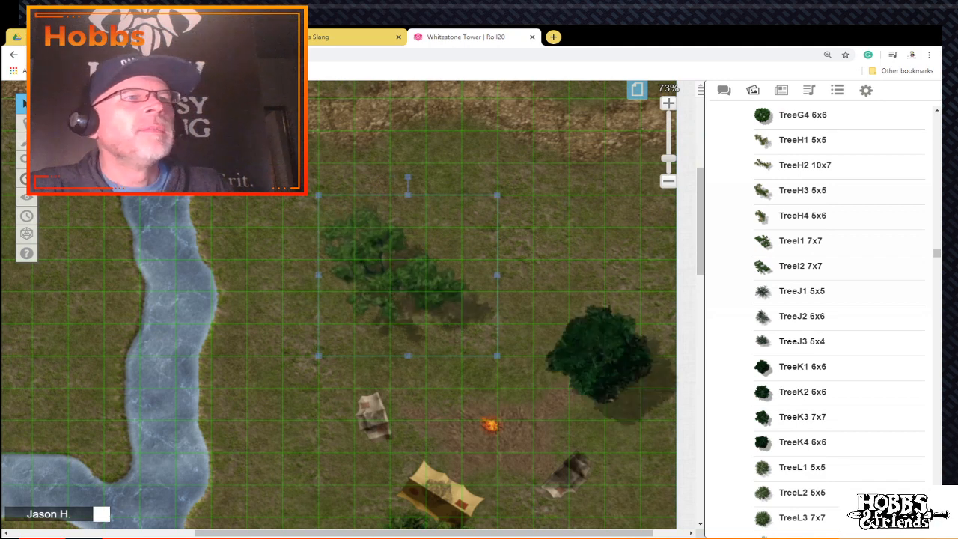
# Step: Copy the TreeI2 tree and paste a duplicate west of the main river, moving it to the river fork
pyautogui.rightClick(410, 233)
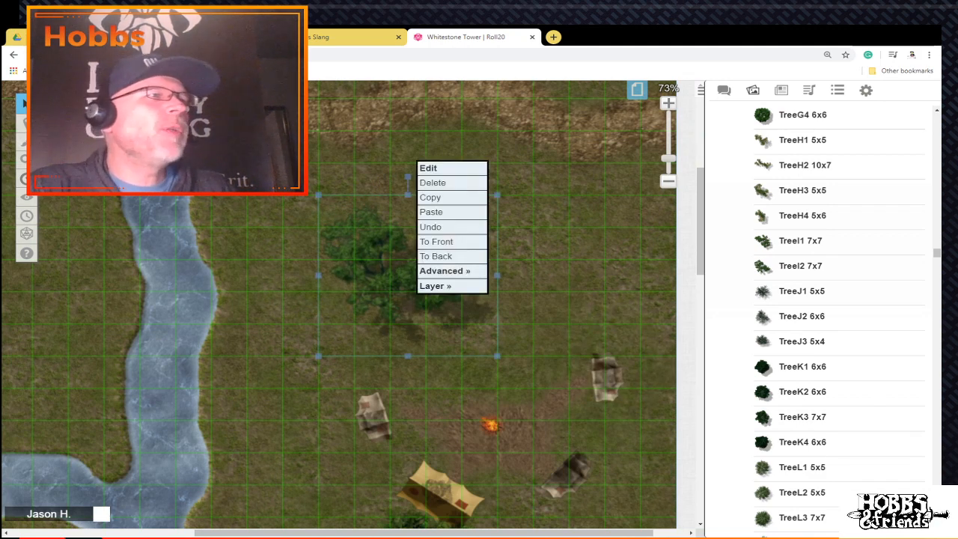
pyautogui.click(442, 197)
pyautogui.rightClick(82, 218)
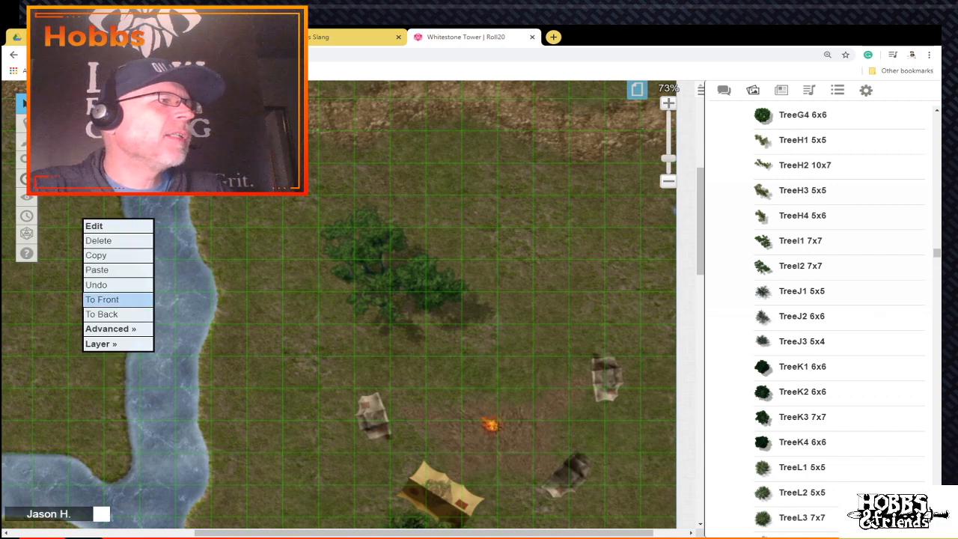
pyautogui.click(101, 267)
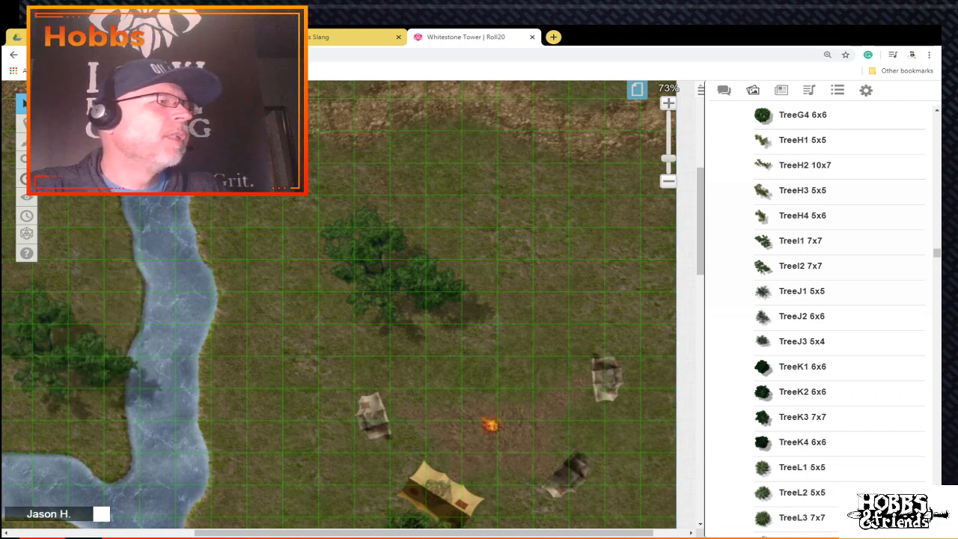
pyautogui.moveTo(73, 343); pyautogui.dragTo(113, 427)
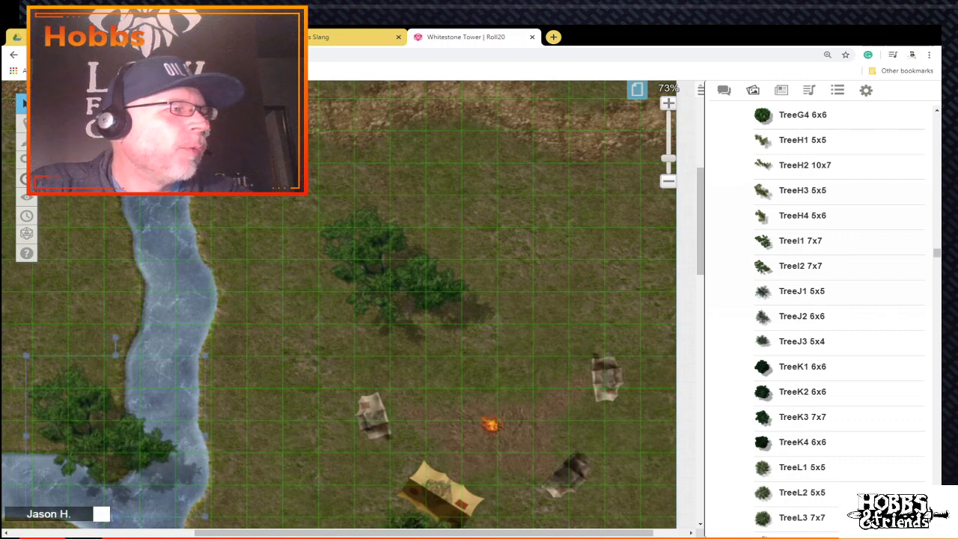
# Step: Rotate the duplicated tree roughly half a turn, reposition it over the water at the river fork, and deselect it
pyautogui.moveTo(315, 533); pyautogui.dragTo(253, 533)
pyautogui.scroll(-2, 348, 307)
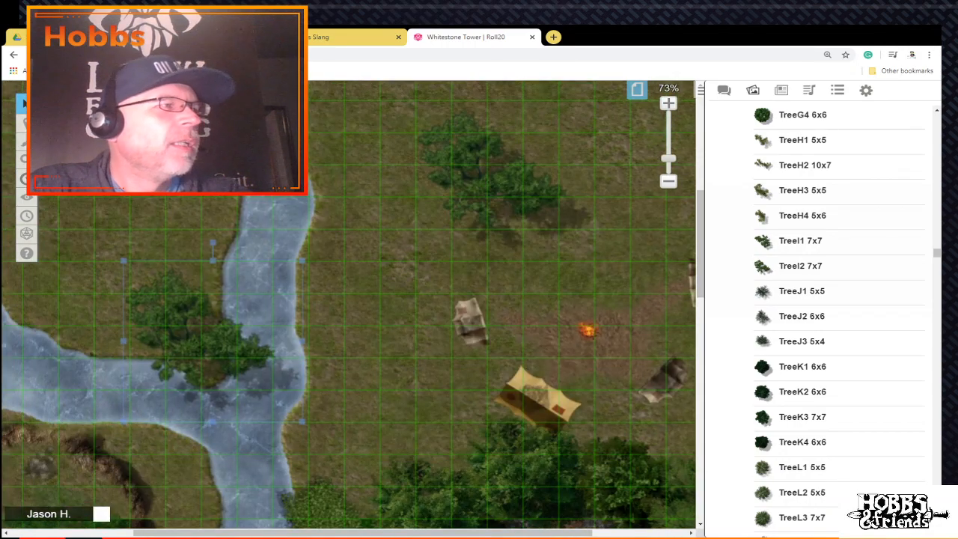
pyautogui.moveTo(212, 242); pyautogui.dragTo(237, 437)
pyautogui.moveTo(225, 350); pyautogui.dragTo(196, 367)
pyautogui.click(359, 359)
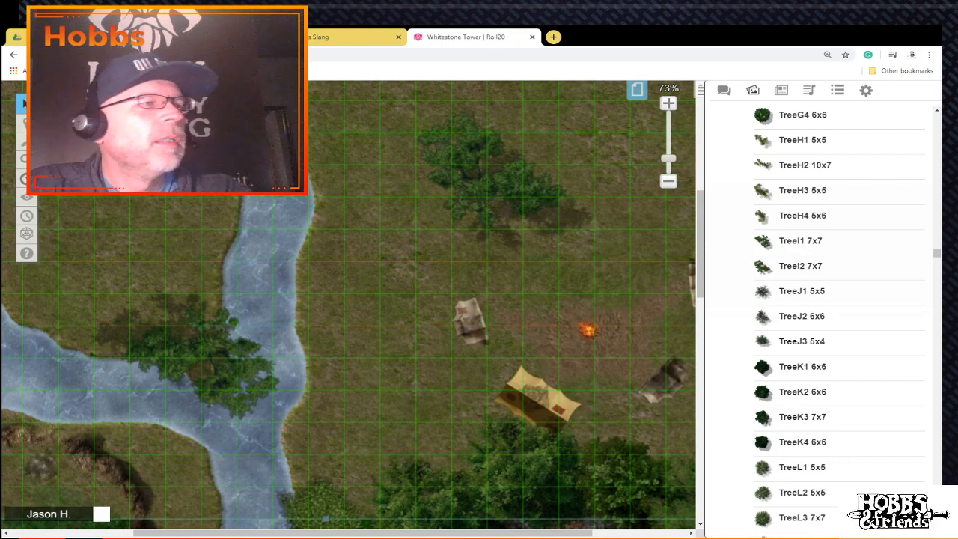
# Step: Place the TreeG3 6x6 tile between the two river branches southwest of the bridge and enlarge it to about six by six squares
pyautogui.scroll(3, 359, 337)
pyautogui.moveTo(790, 342); pyautogui.dragTo(708, 286)
pyautogui.scroll(1, 802, 180)
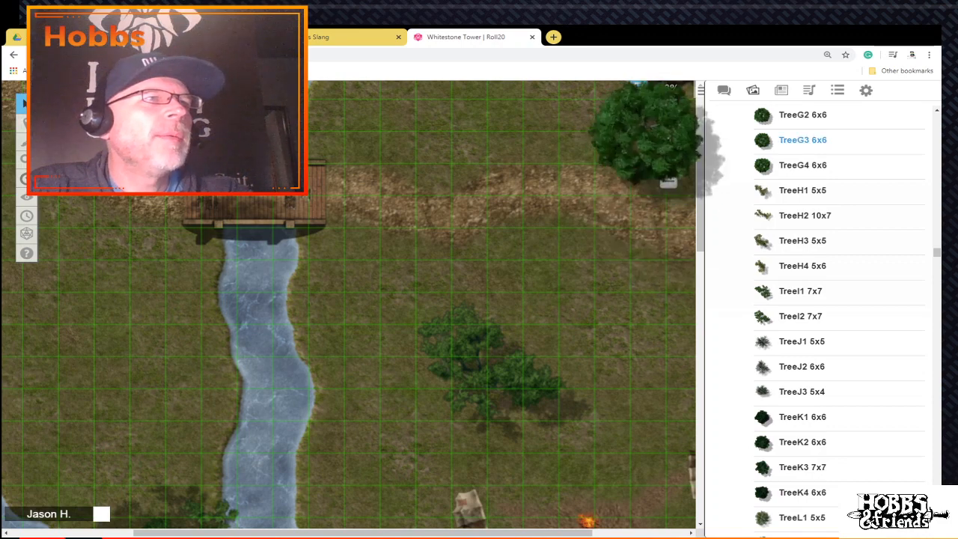
pyautogui.moveTo(763, 140); pyautogui.dragTo(41, 303)
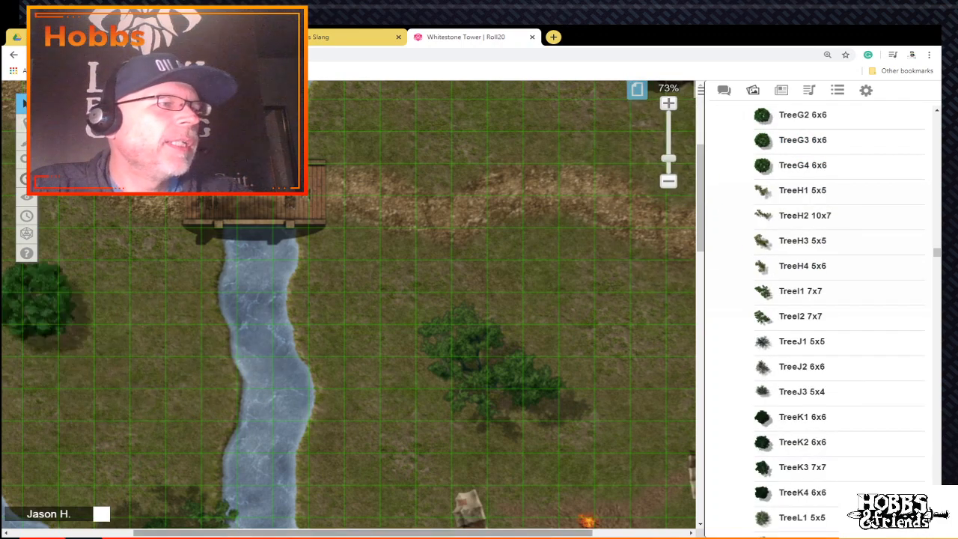
pyautogui.hscroll(-5, 349, 307)
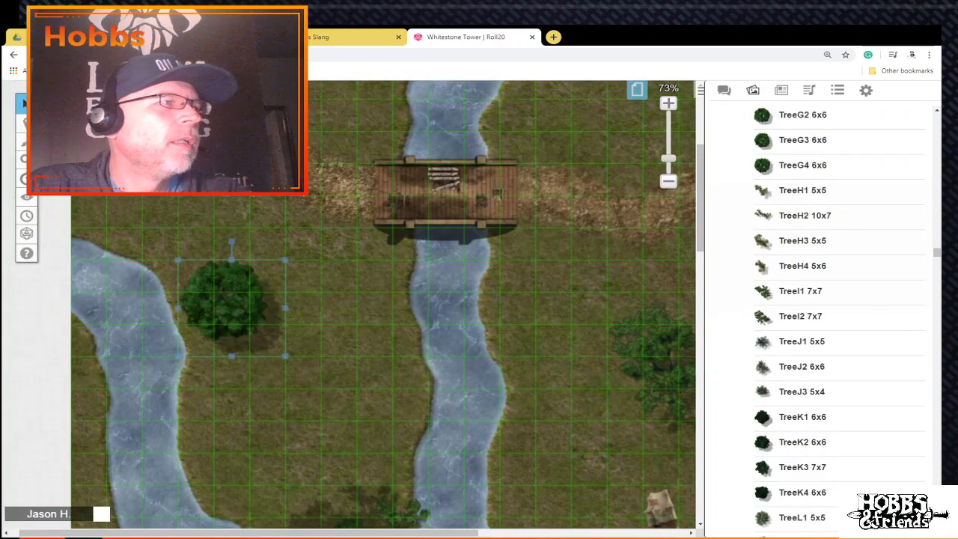
pyautogui.moveTo(286, 356); pyautogui.dragTo(393, 452)
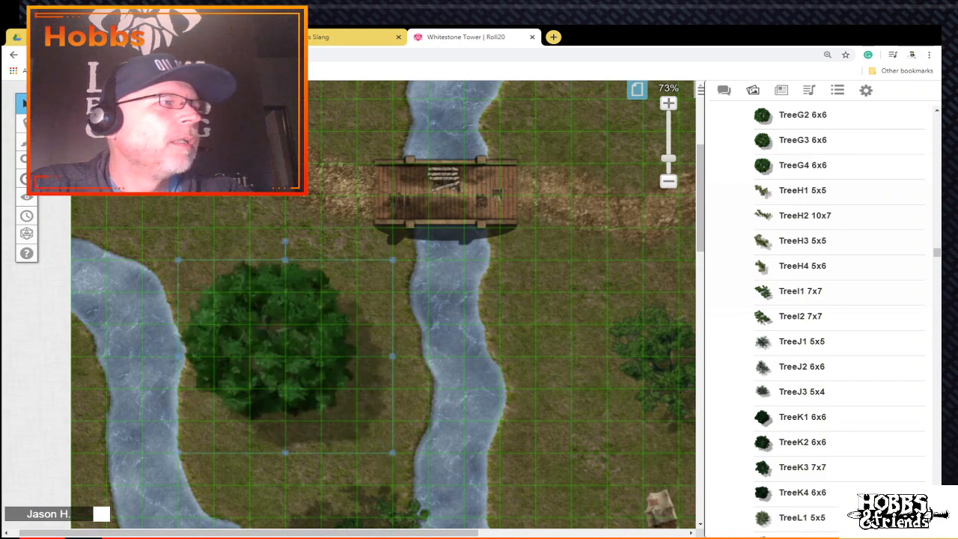
# Step: Look over the map around the river fork, campsite and bridge, ending with an overview of the whole map
pyautogui.scroll(-2, 383, 304)
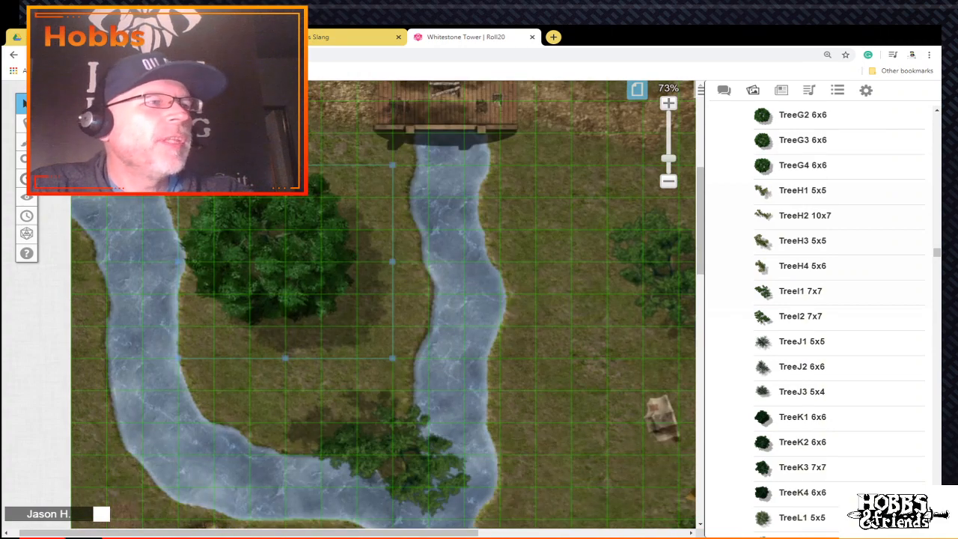
pyautogui.hscroll(5, 358, 308)
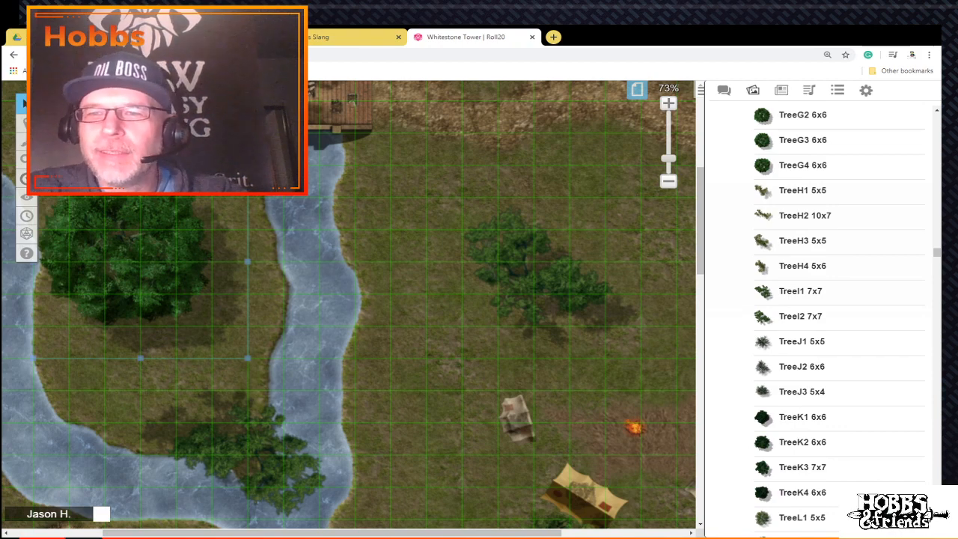
pyautogui.scroll(-3, 349, 305)
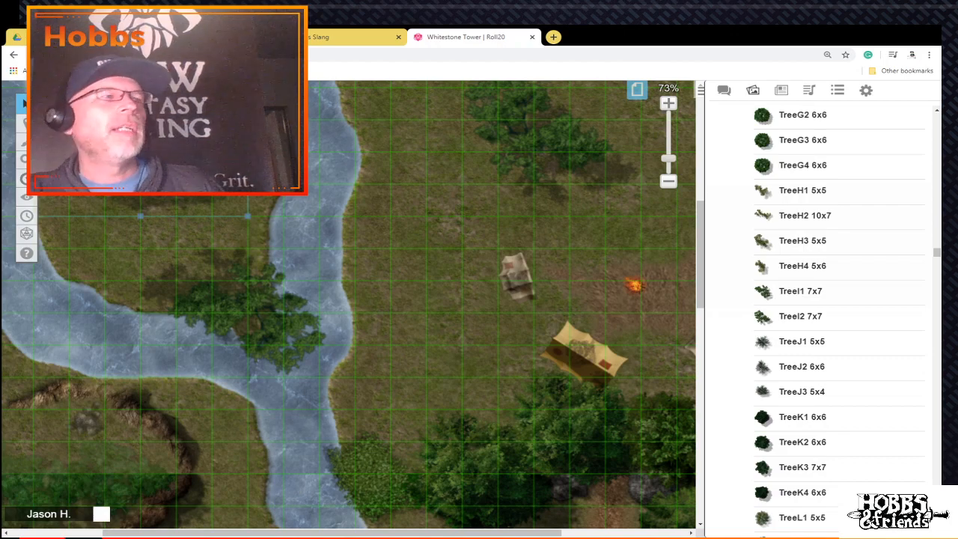
pyautogui.scroll(10, 349, 304)
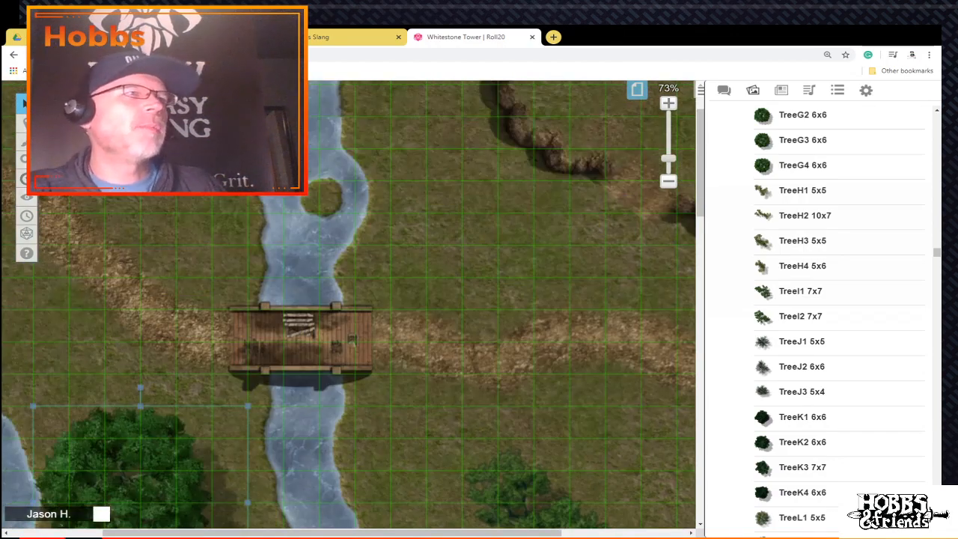
pyautogui.moveTo(669, 159); pyautogui.dragTo(668, 170)
# Step: Examine the tree, water, rock, plant, log and path tiles in the open tile set of the art library
pyautogui.moveTo(793, 265); pyautogui.dragTo(666, 288)
pyautogui.scroll(-5, 793, 342)
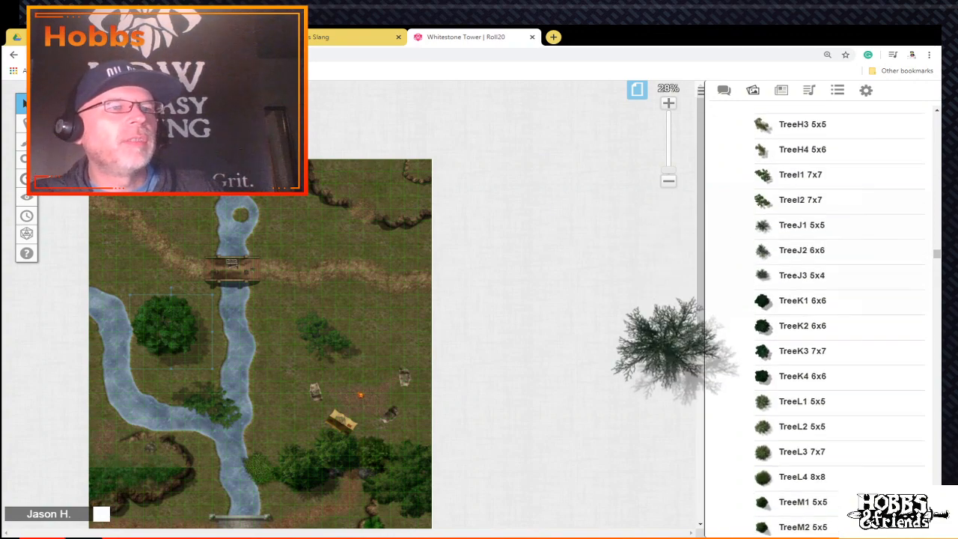
pyautogui.scroll(-8, 824, 322)
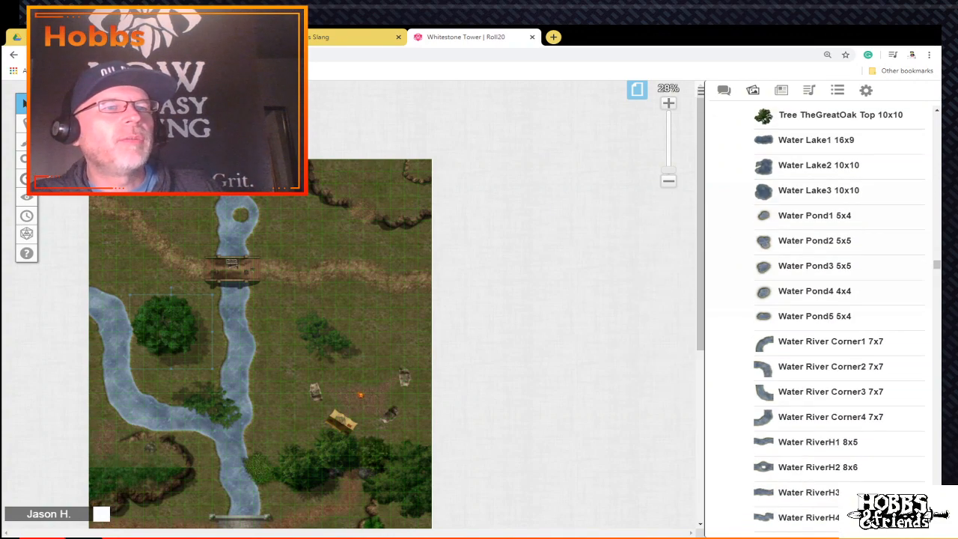
pyautogui.scroll(6, 823, 322)
pyautogui.scroll(15, 838, 322)
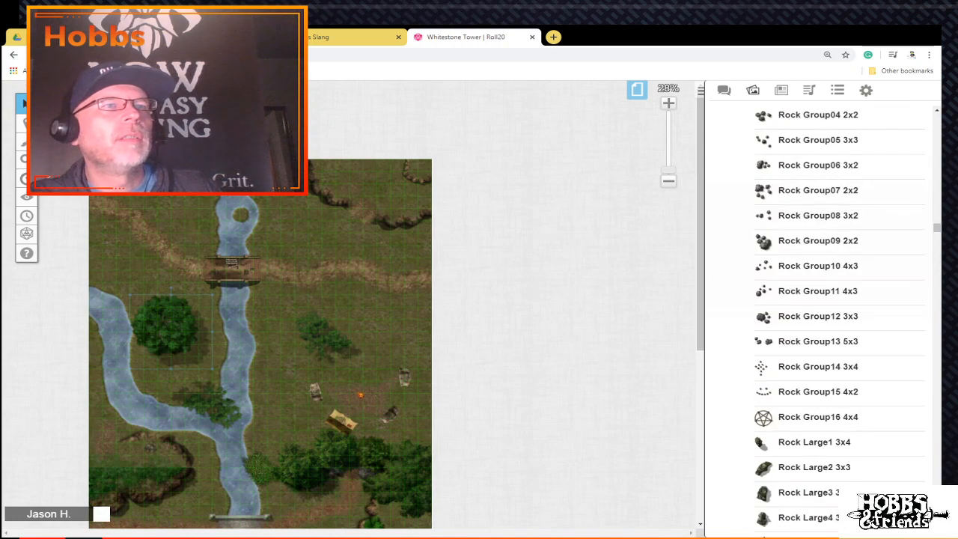
pyautogui.scroll(8, 838, 322)
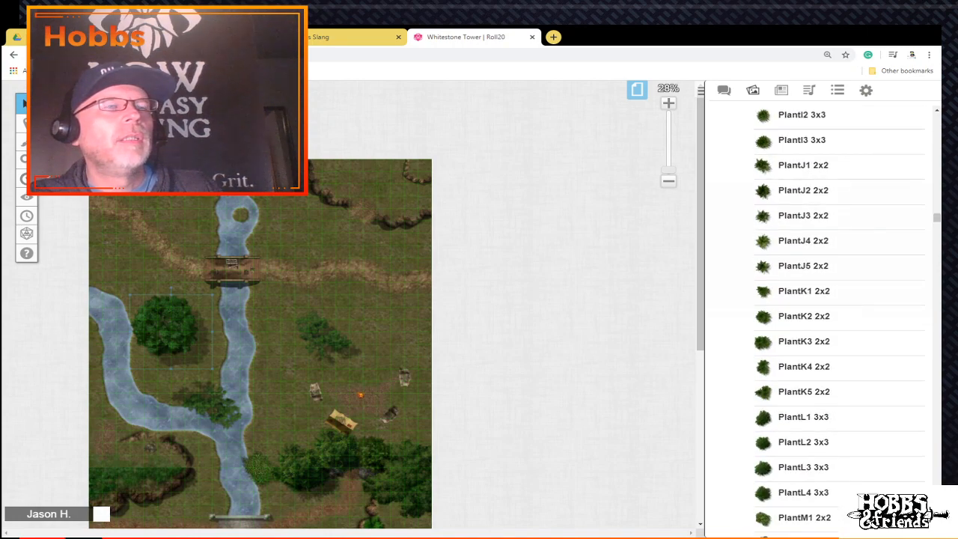
pyautogui.scroll(5, 801, 367)
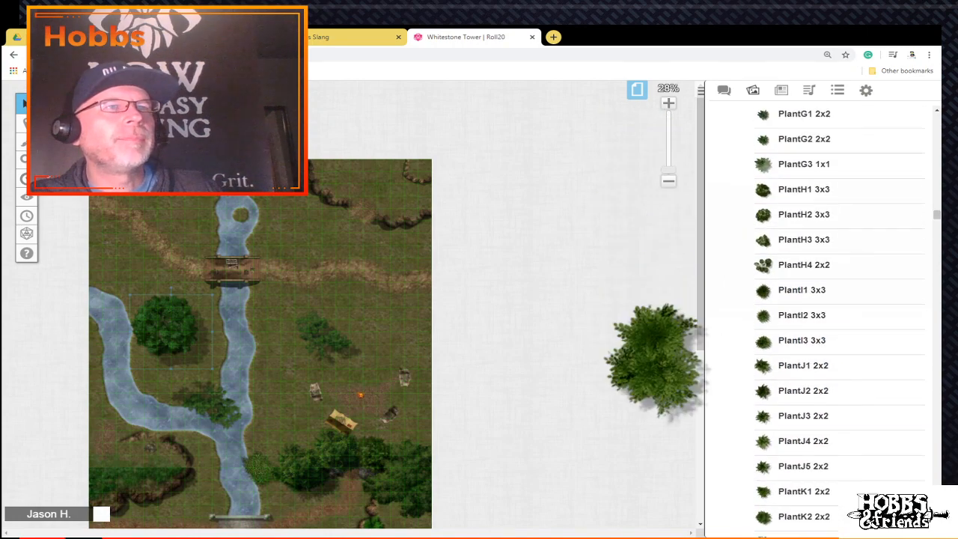
pyautogui.scroll(2, 801, 359)
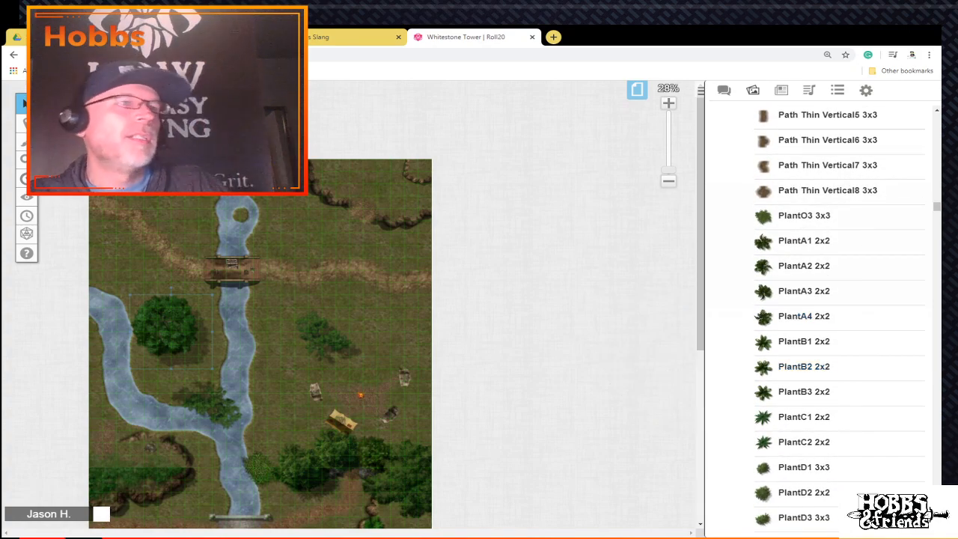
pyautogui.moveTo(804, 241)
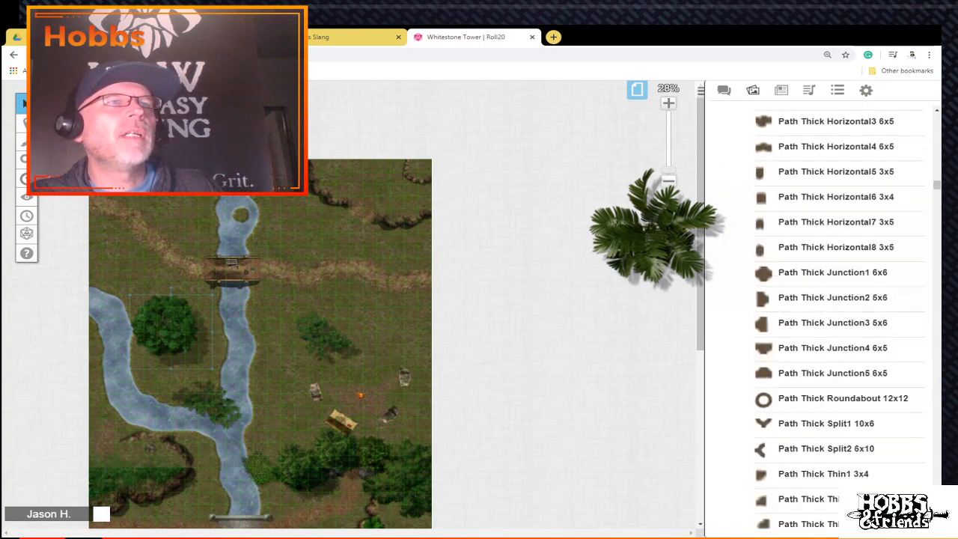
pyautogui.scroll(1, 831, 298)
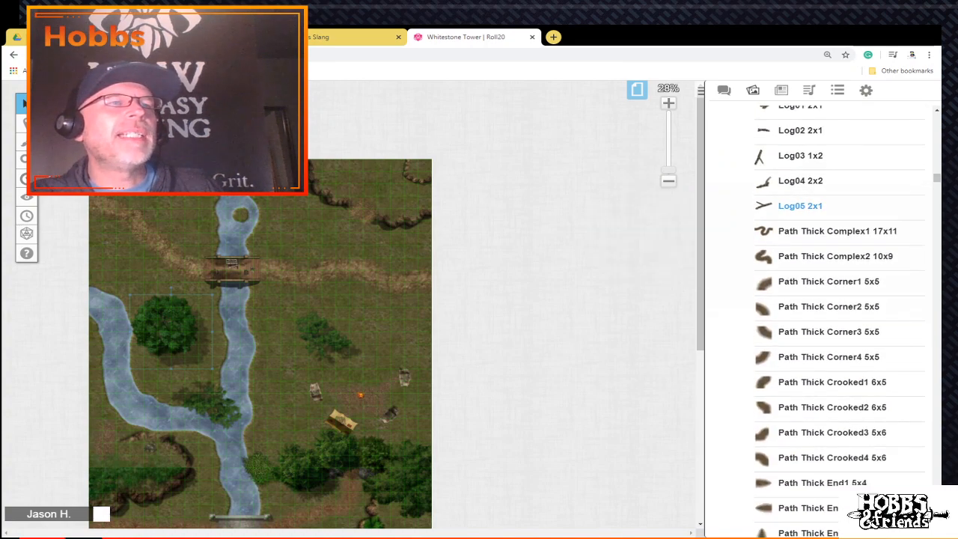
# Step: Collapse the Vile Tiles: Damage Decals 1 set in the art library
pyautogui.scroll(-10, 800, 205)
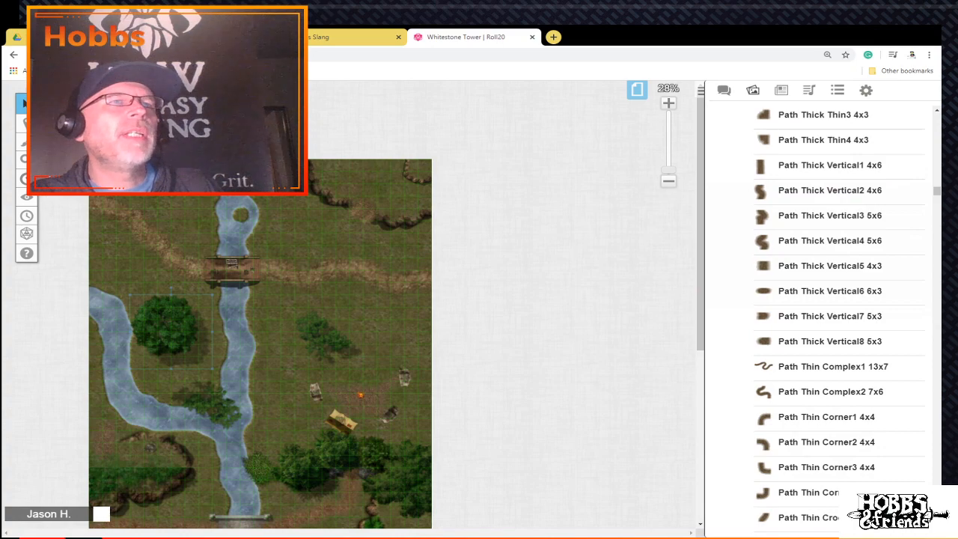
pyautogui.scroll(-20, 823, 315)
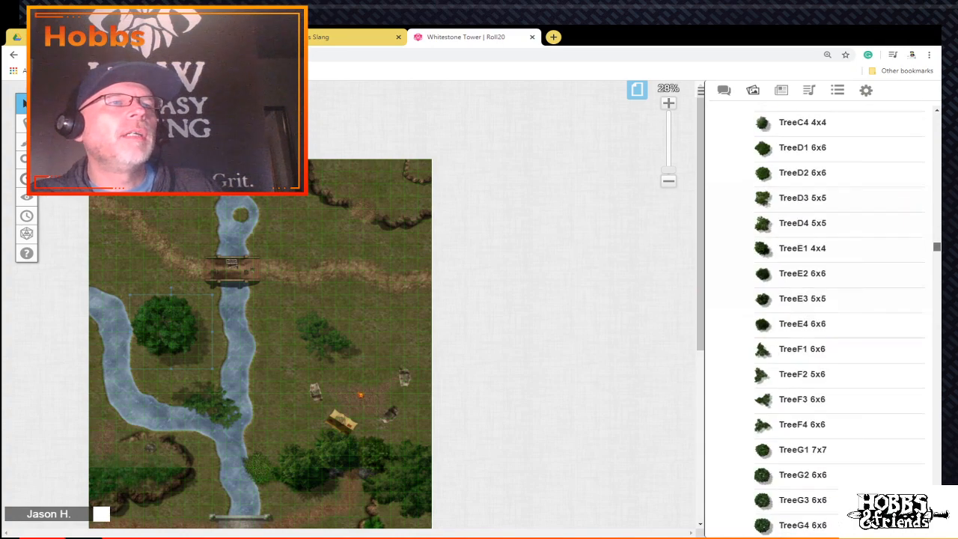
pyautogui.moveTo(937, 308)
pyautogui.mouseDown()
pyautogui.moveTo(937, 348)
pyautogui.moveTo(937, 283)
pyautogui.mouseUp()
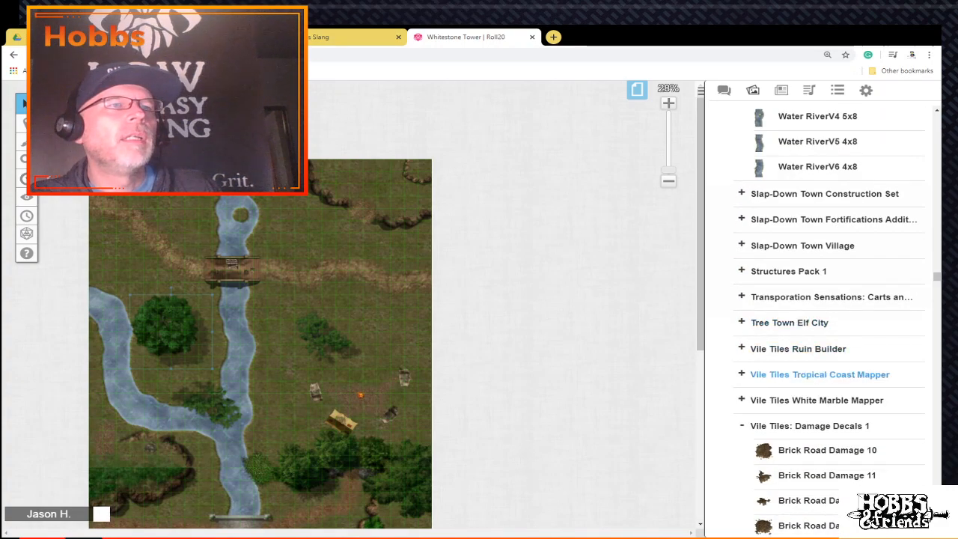
pyautogui.click(742, 425)
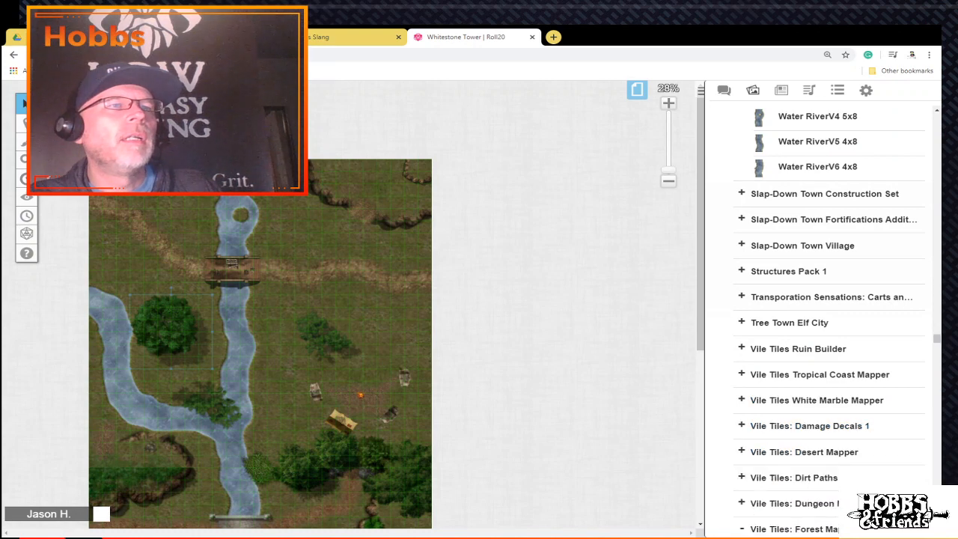
# Step: Examine the boulder, bush, cave, cliff, grass background and over-brush tiles of the Vile Tiles: Forest Mapper 1 set
pyautogui.scroll(-5, 830, 300)
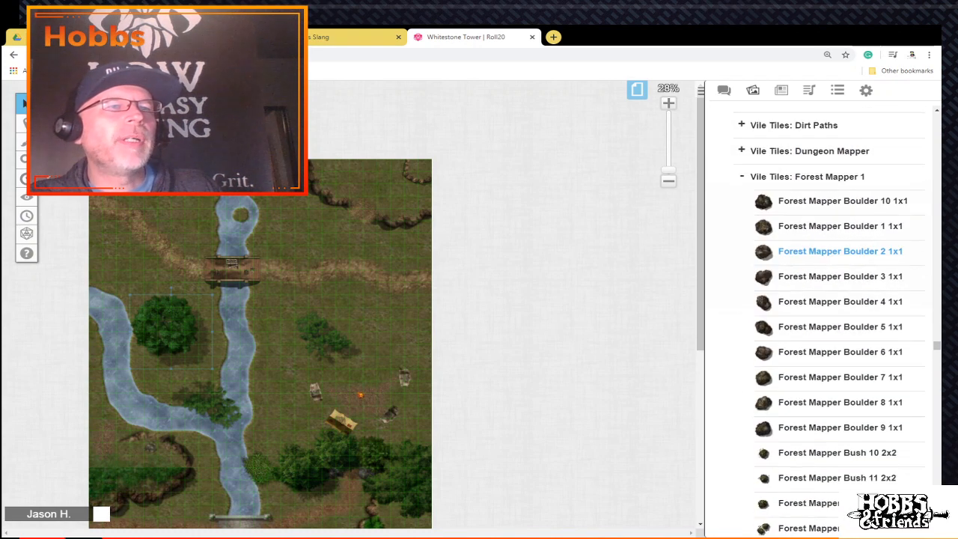
pyautogui.moveTo(763, 376); pyautogui.dragTo(661, 386)
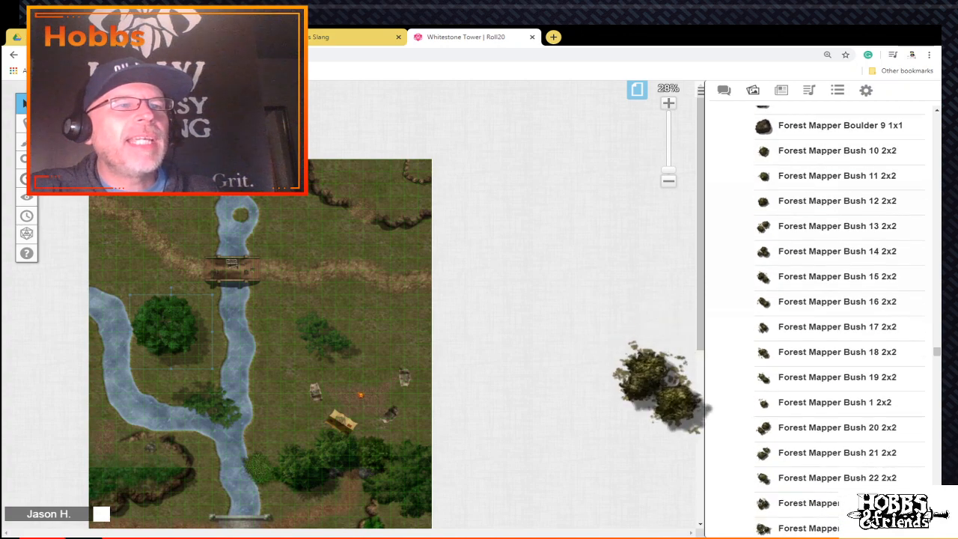
pyautogui.scroll(-10, 823, 382)
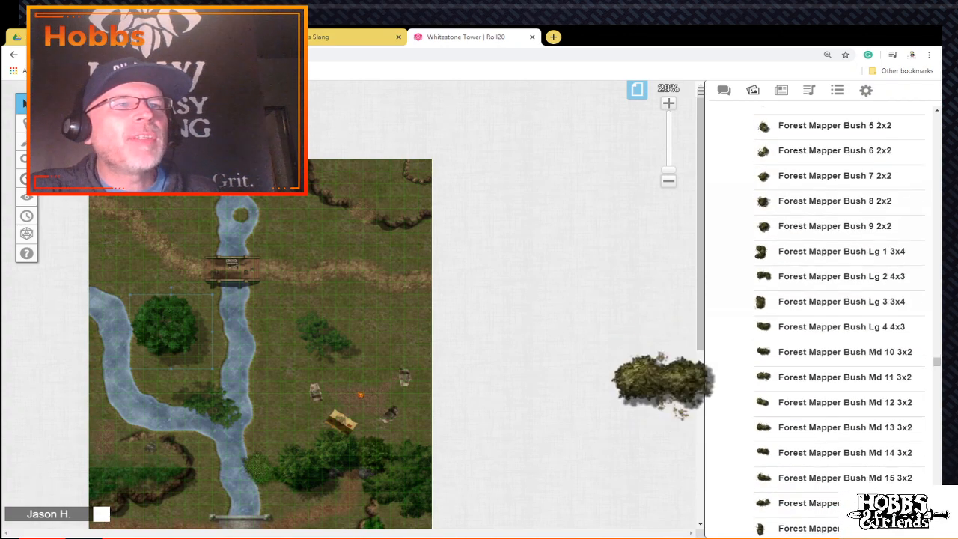
pyautogui.scroll(-5, 838, 404)
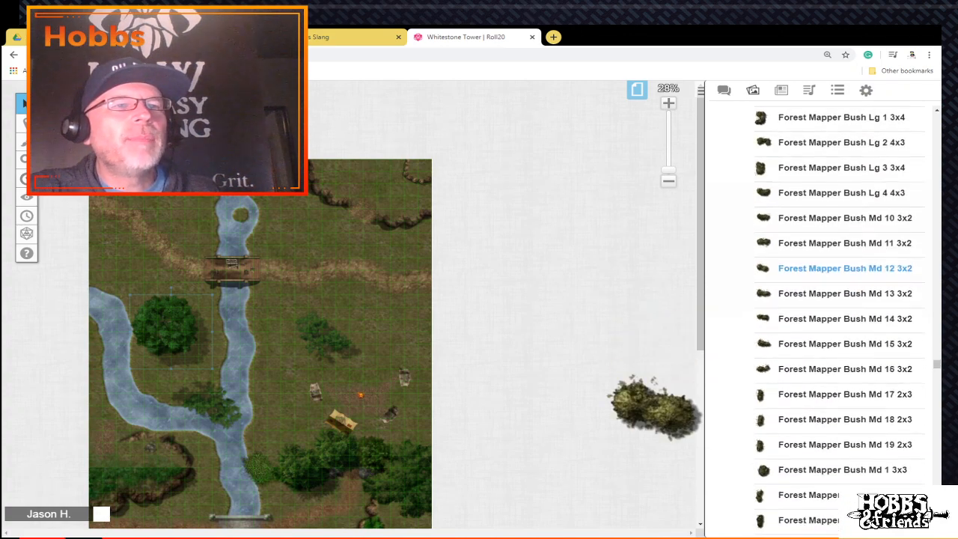
pyautogui.scroll(-8, 839, 427)
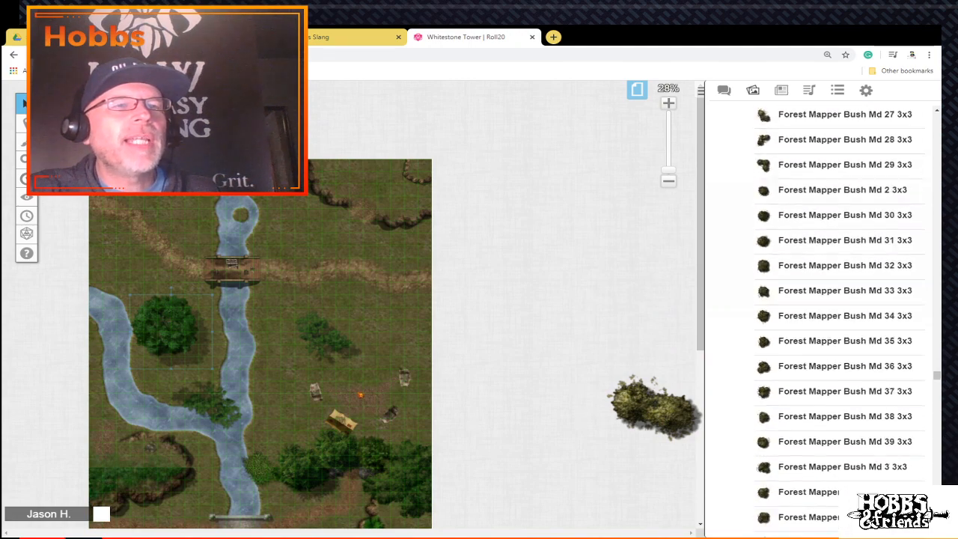
pyautogui.scroll(-4, 839, 339)
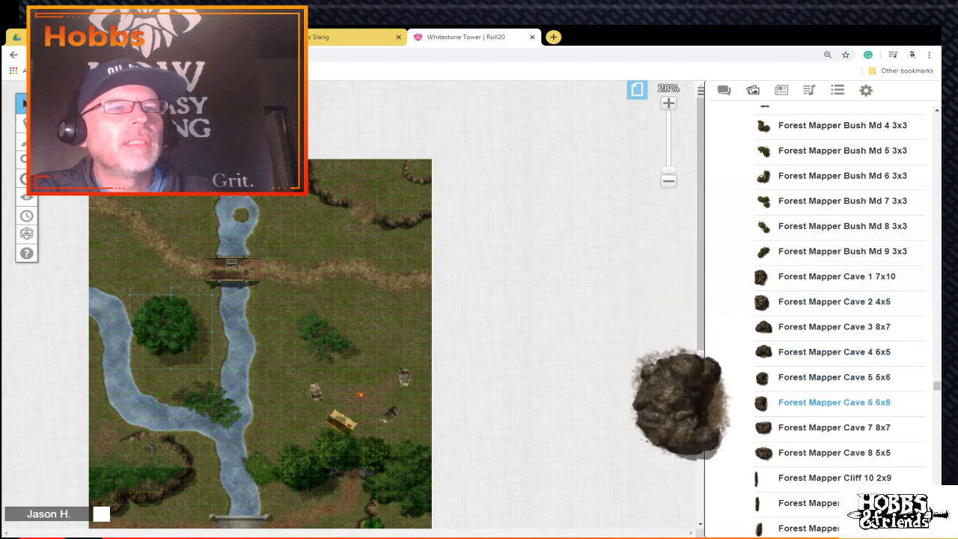
pyautogui.scroll(-3, 838, 318)
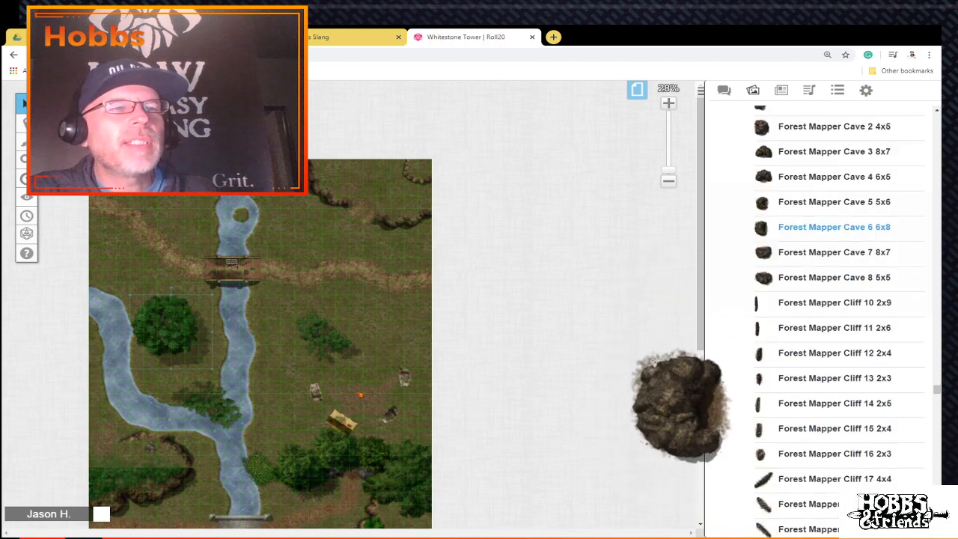
pyautogui.scroll(-15, 835, 227)
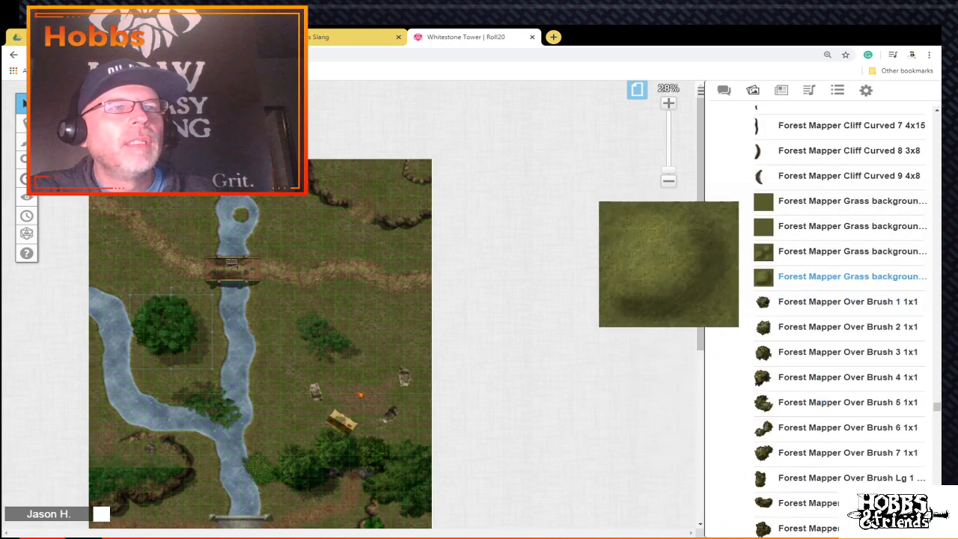
pyautogui.scroll(-1, 838, 376)
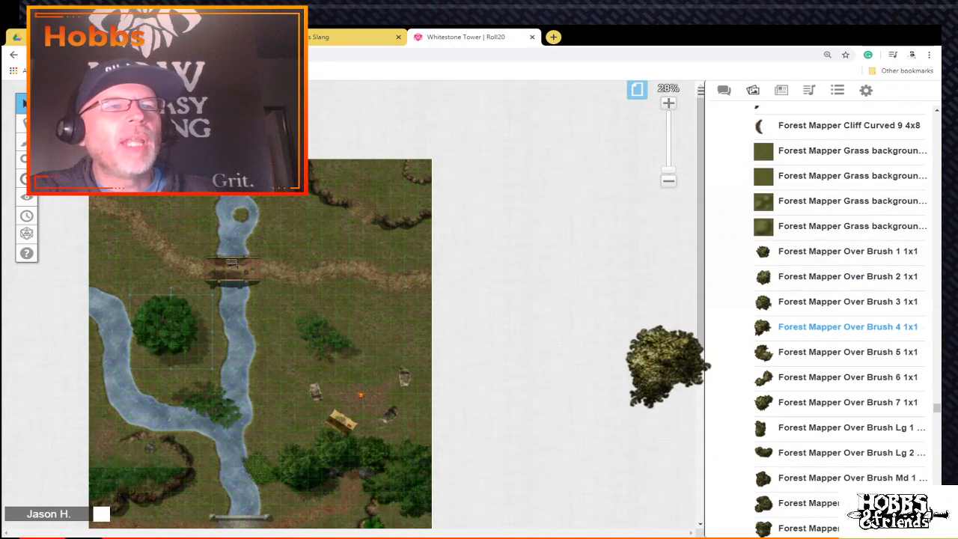
pyautogui.scroll(-1, 838, 376)
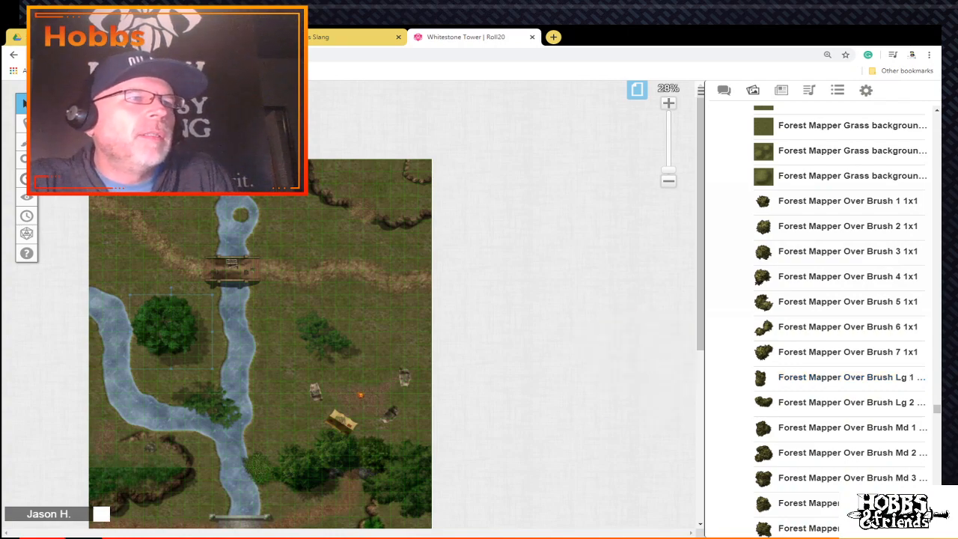
# Step: Widen the art library sidebar so the full Forest Mapper tile names fit
pyautogui.moveTo(706, 374); pyautogui.dragTo(631, 374)
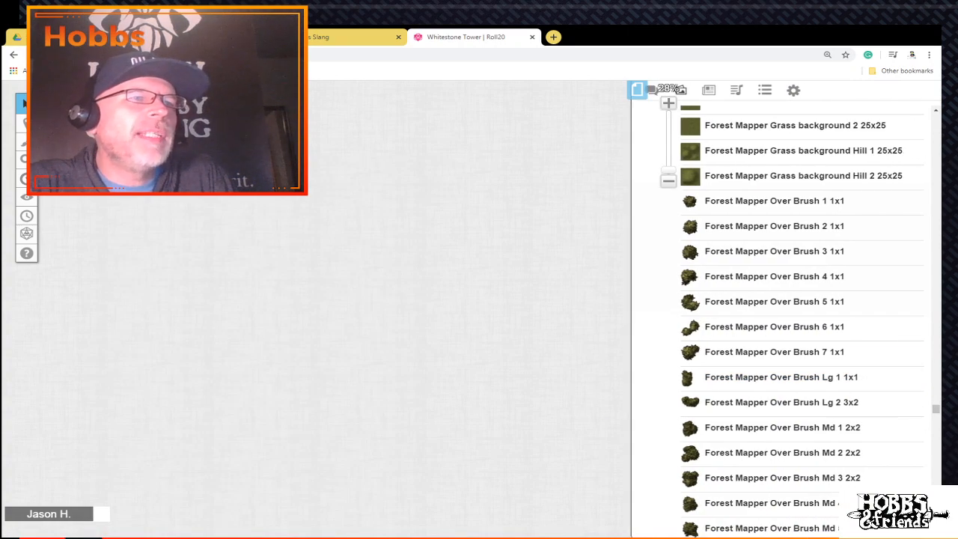
pyautogui.scroll(-5, 711, 329)
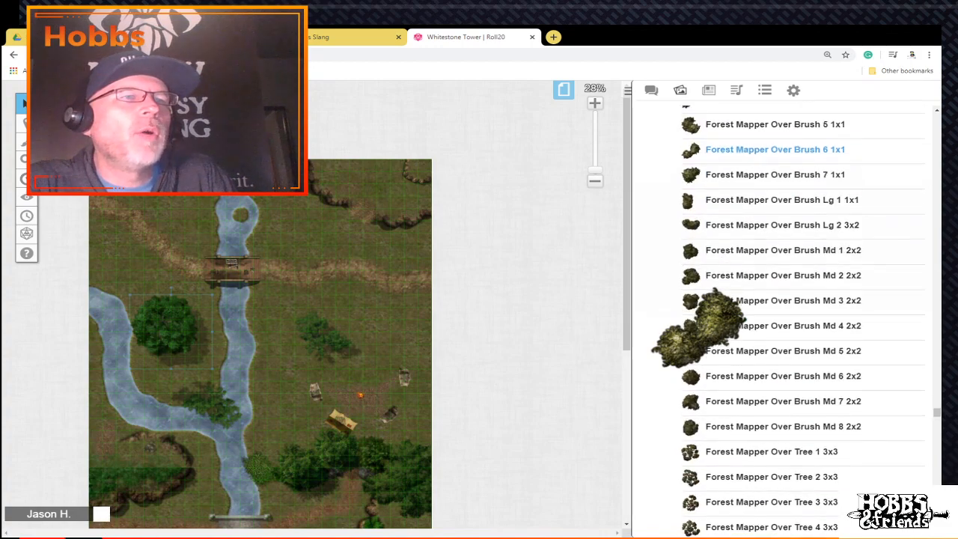
pyautogui.scroll(-2, 711, 329)
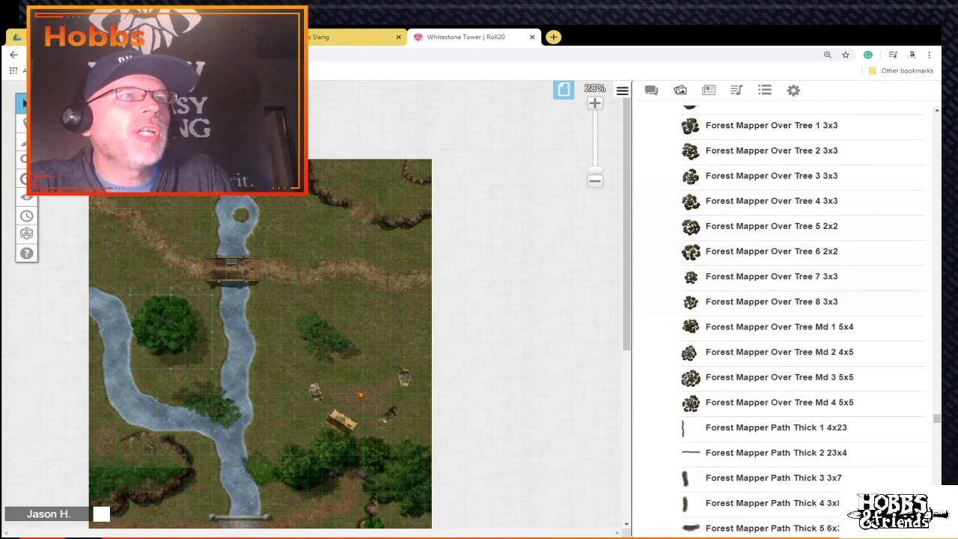
pyautogui.click(621, 91)
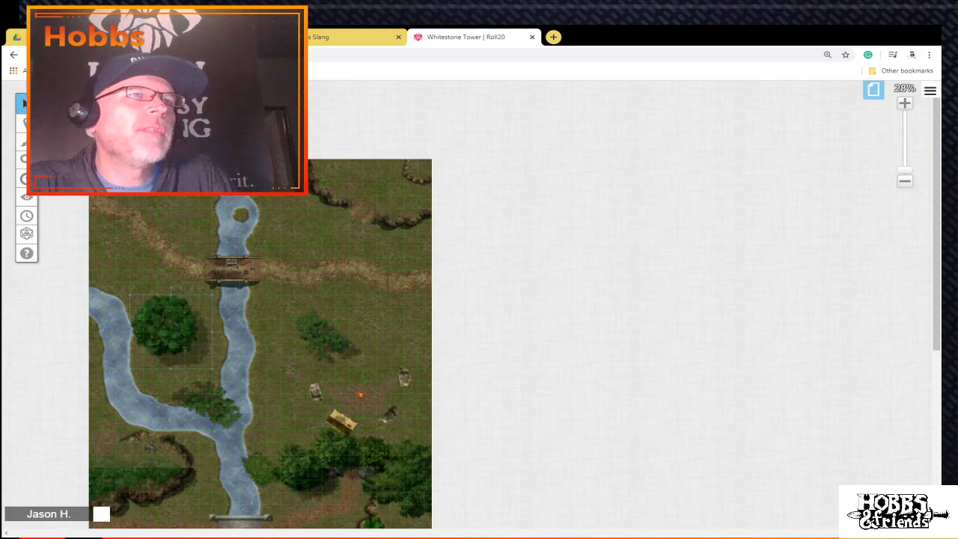
pyautogui.click(930, 91)
# Step: Examine the path, rock, rubble, stone outcrop, tree and stump tiles through the end of the Forest Mapper 1 set
pyautogui.scroll(-7, 778, 299)
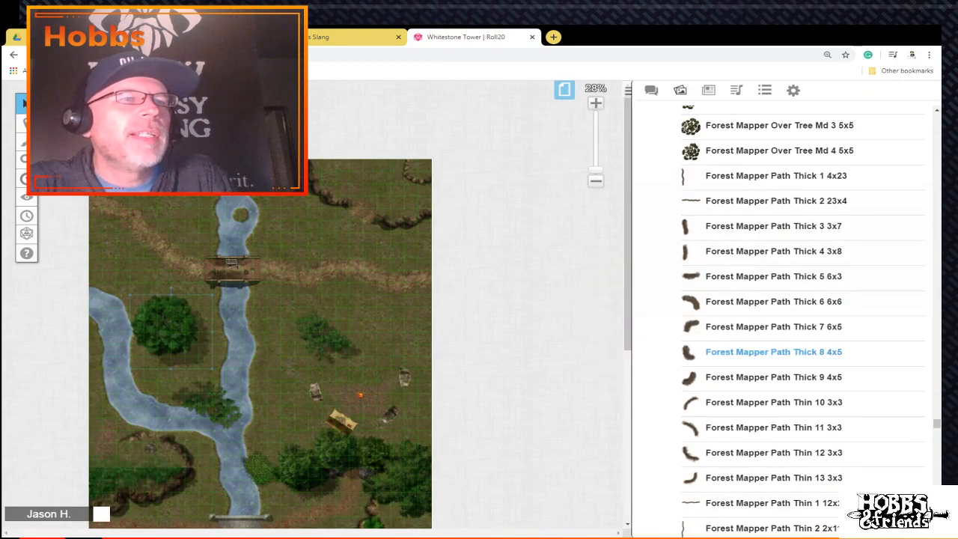
pyautogui.scroll(-10, 778, 314)
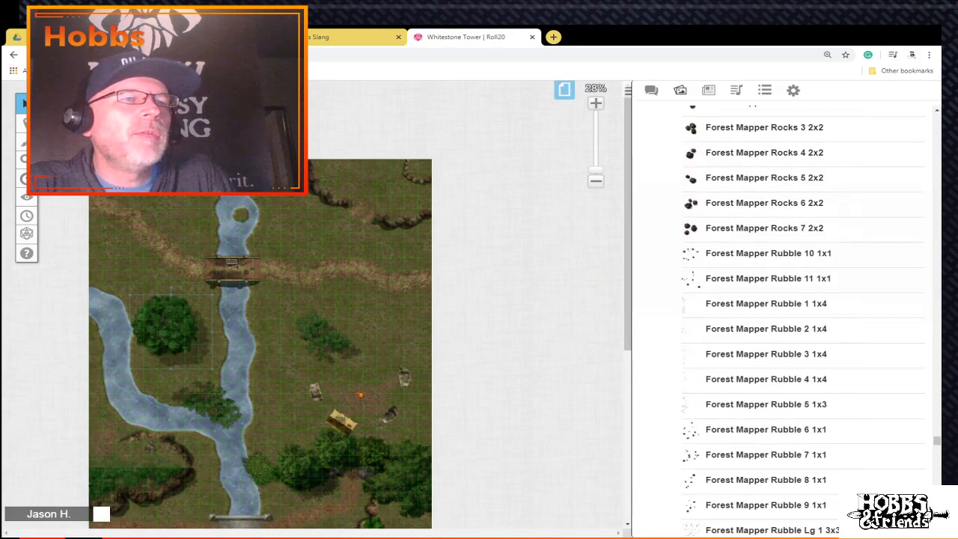
pyautogui.scroll(-3, 779, 314)
pyautogui.scroll(-12, 778, 314)
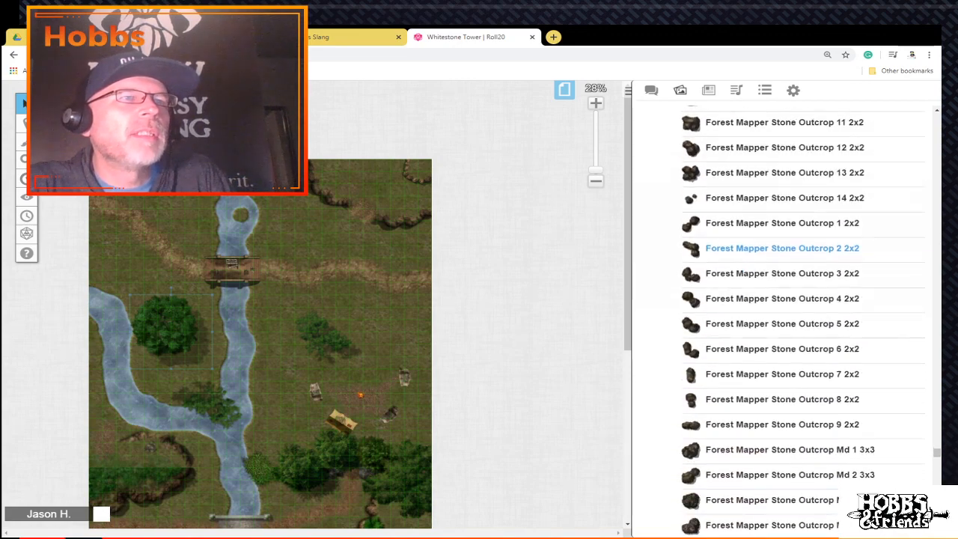
pyautogui.scroll(-15, 778, 315)
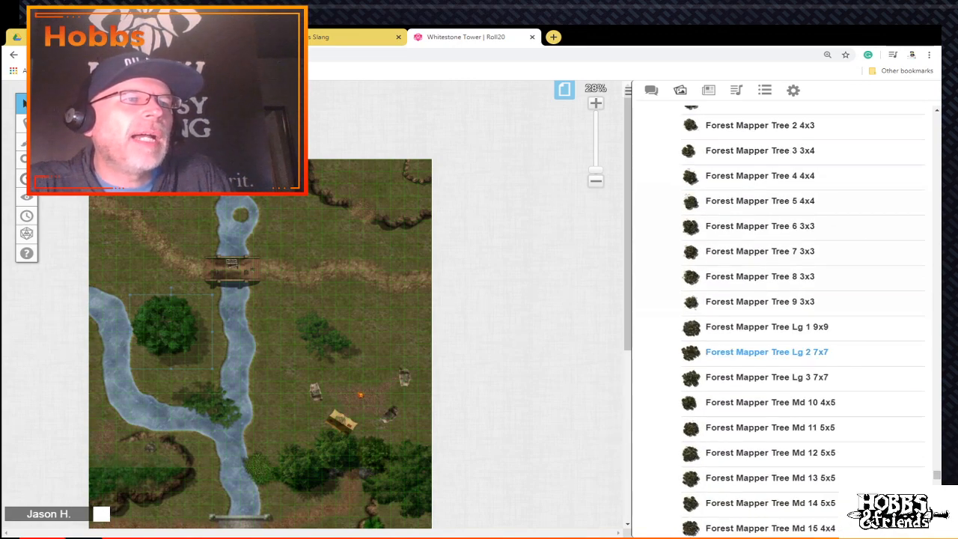
pyautogui.scroll(-7, 778, 314)
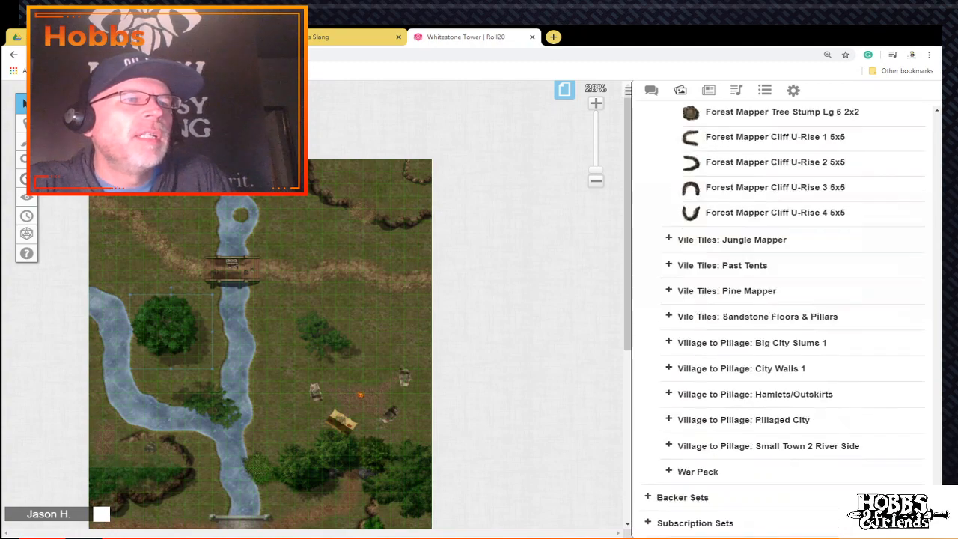
# Step: Place the Forest Mapper Bush 24 2x2 tile in the grass southwest of the northern cliff, shrunk to two by two grid squares
pyautogui.scroll(2, 779, 314)
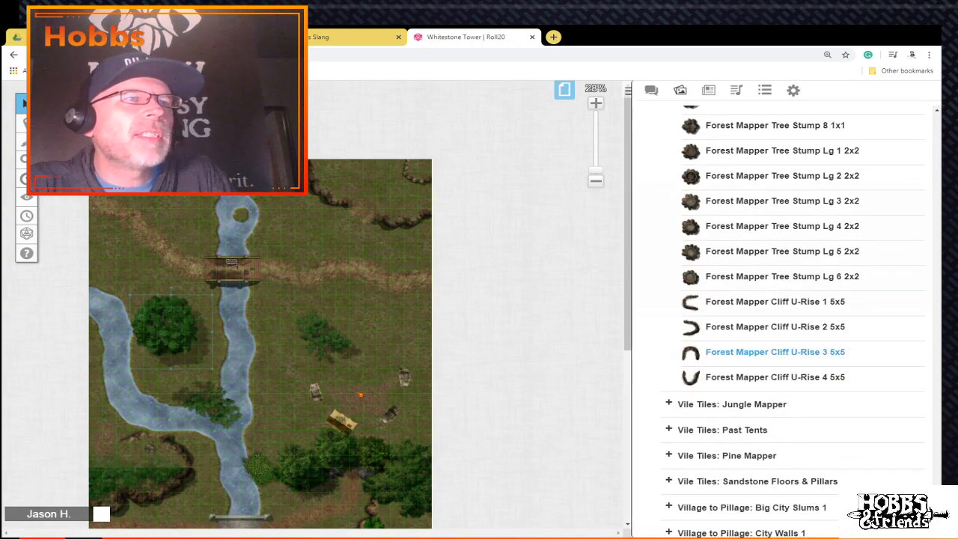
pyautogui.scroll(10, 779, 277)
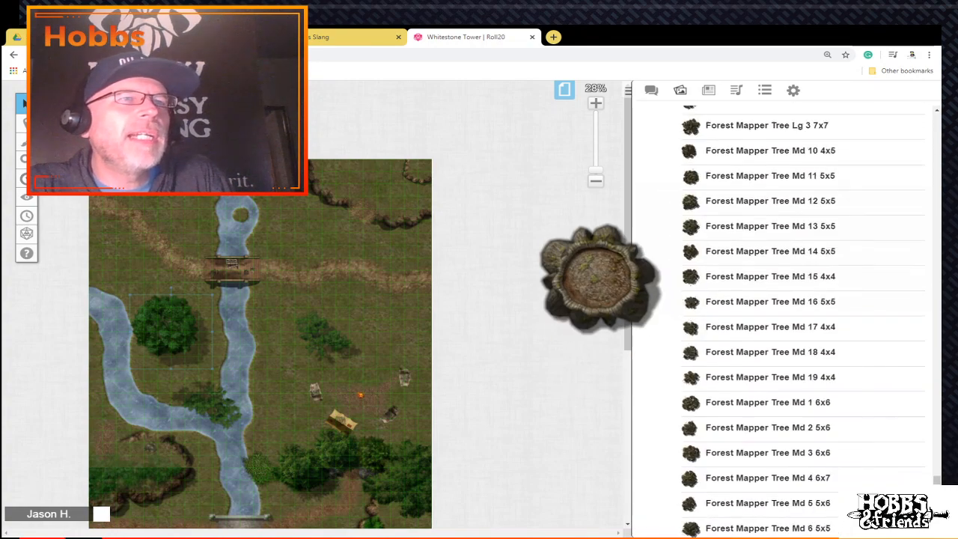
pyautogui.scroll(20, 778, 276)
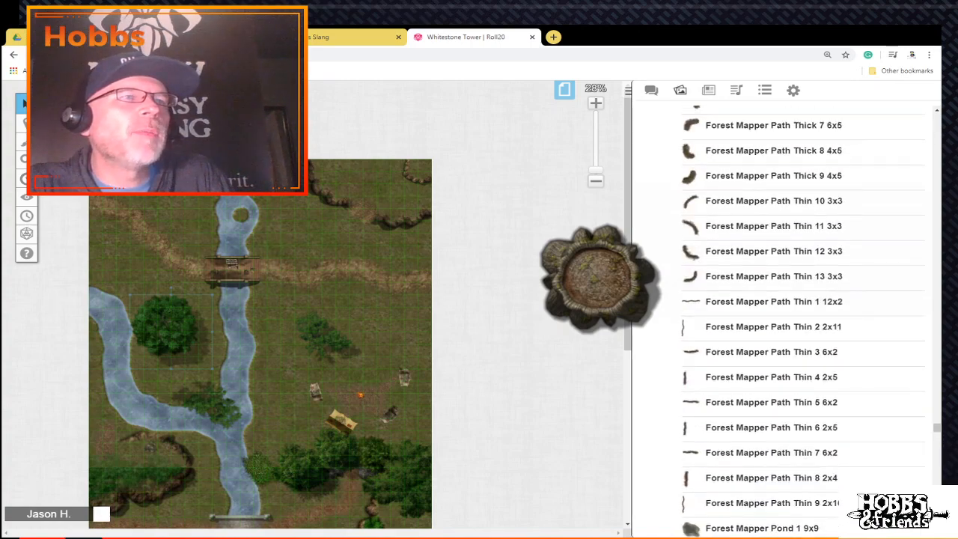
pyautogui.scroll(20, 778, 276)
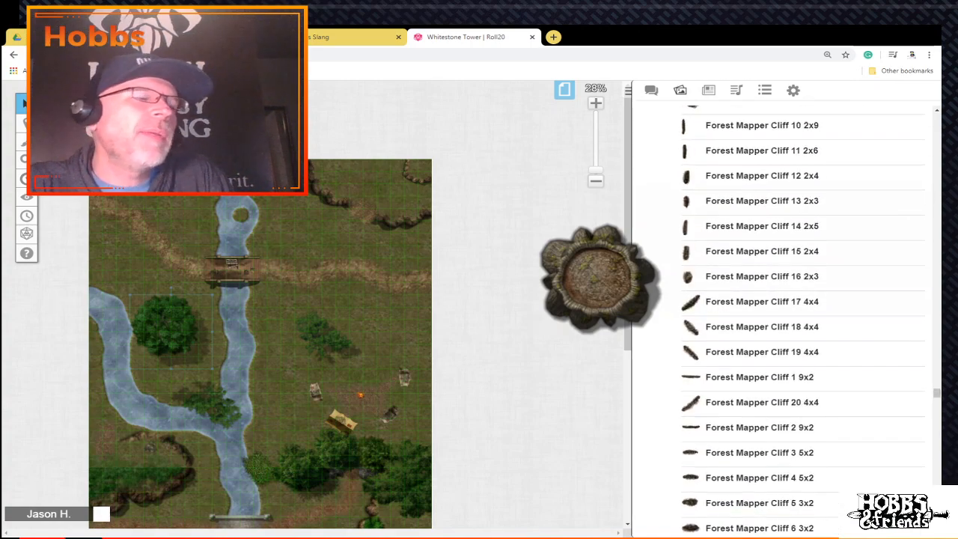
pyautogui.scroll(20, 779, 276)
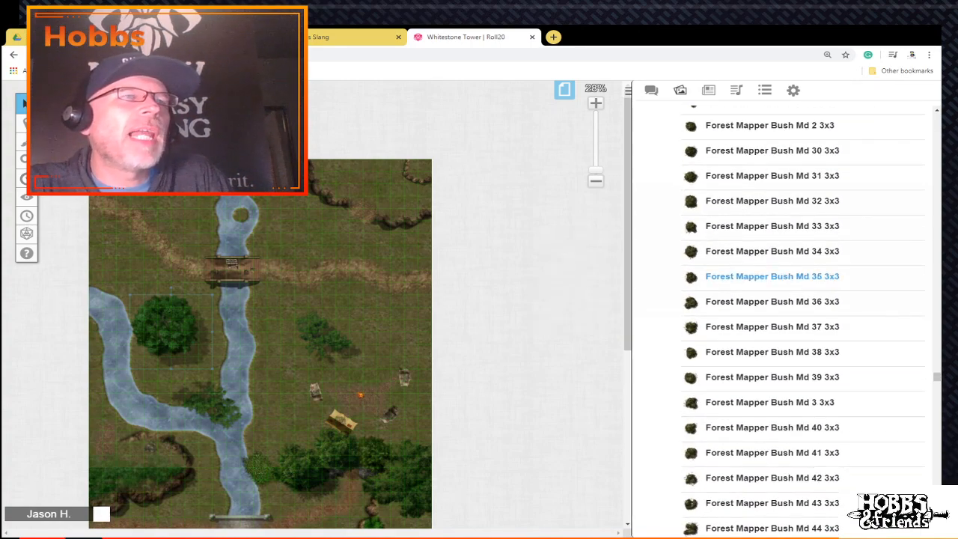
pyautogui.scroll(8, 778, 276)
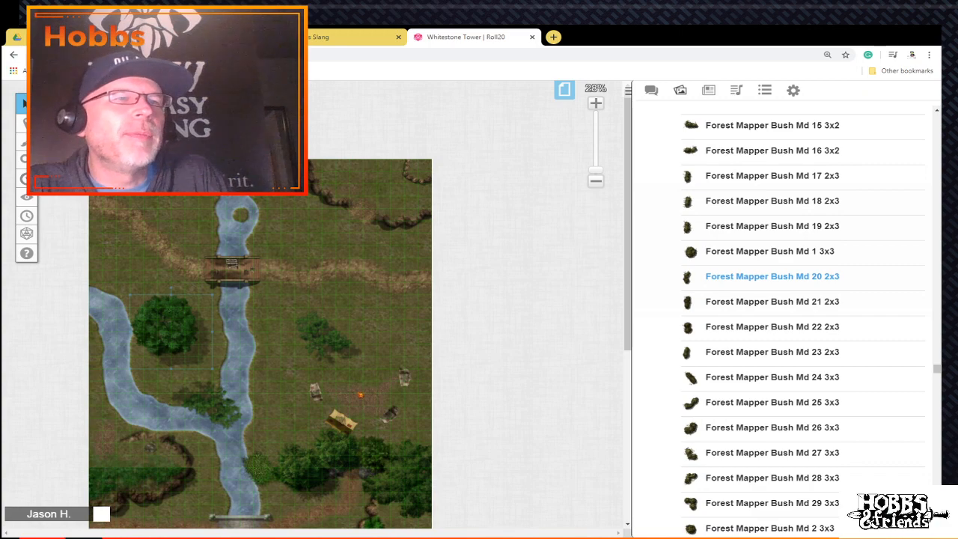
pyautogui.scroll(8, 778, 276)
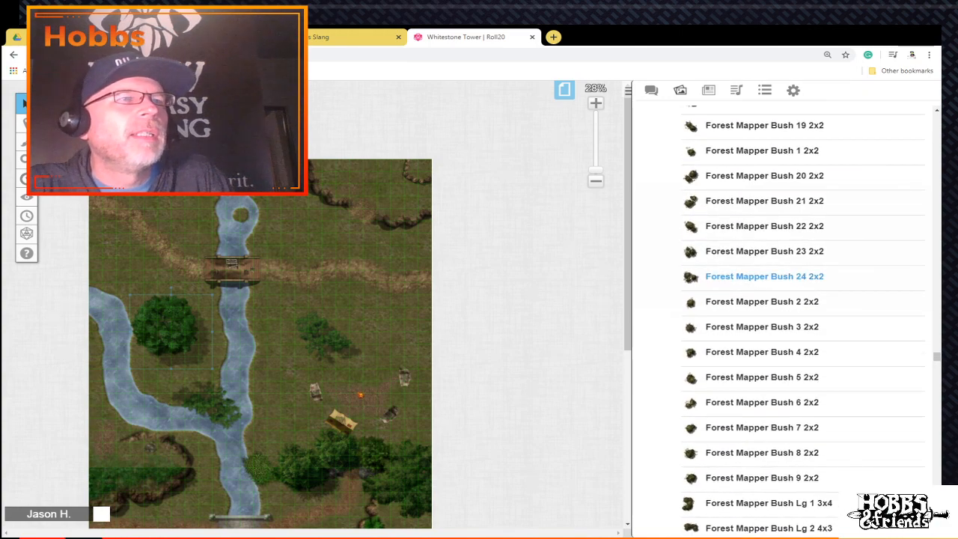
pyautogui.moveTo(778, 276); pyautogui.dragTo(595, 280)
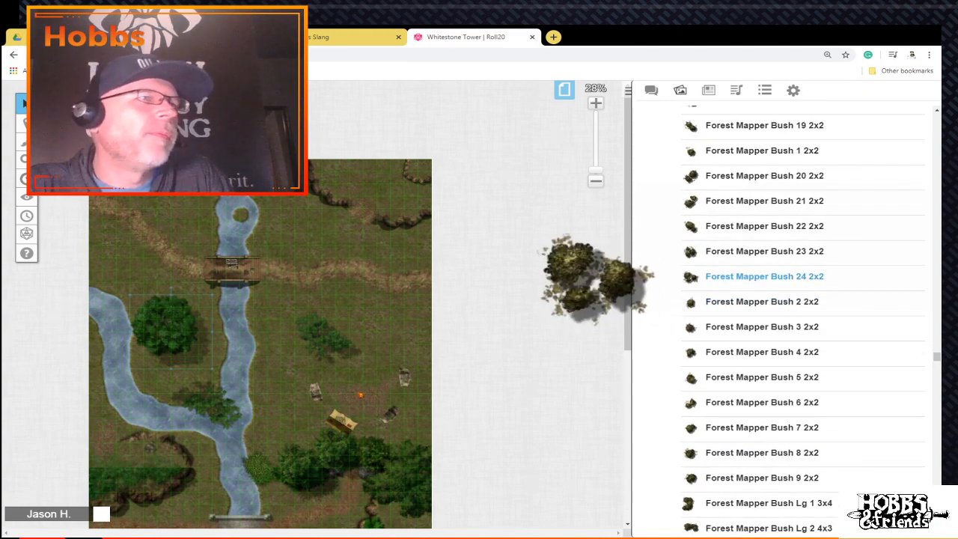
pyautogui.moveTo(763, 276); pyautogui.dragTo(389, 340)
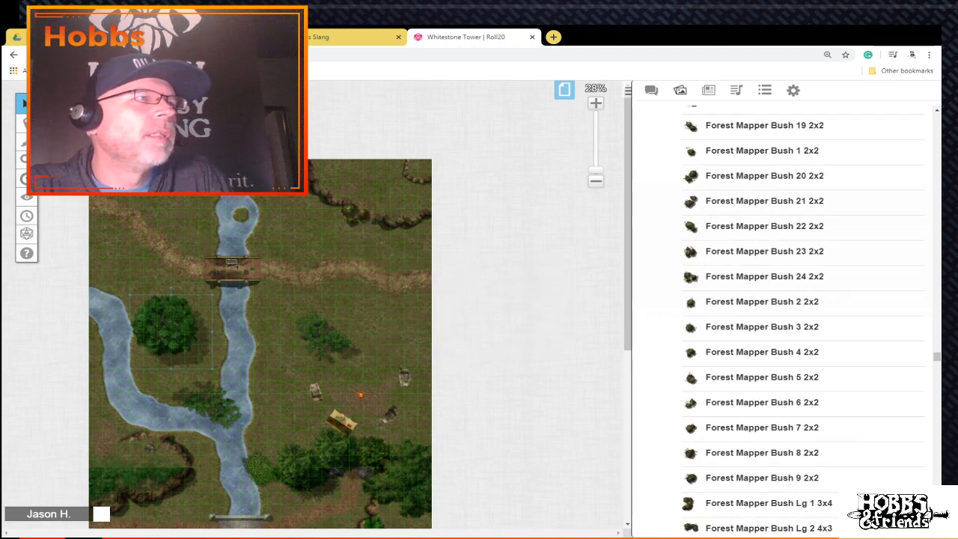
pyautogui.moveTo(356, 215); pyautogui.dragTo(328, 227)
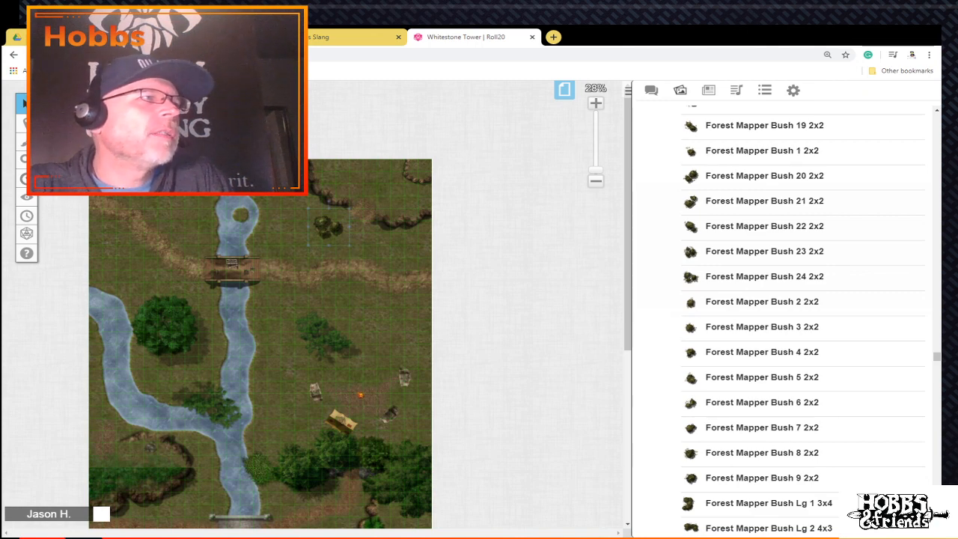
pyautogui.moveTo(350, 245); pyautogui.dragTo(336, 232)
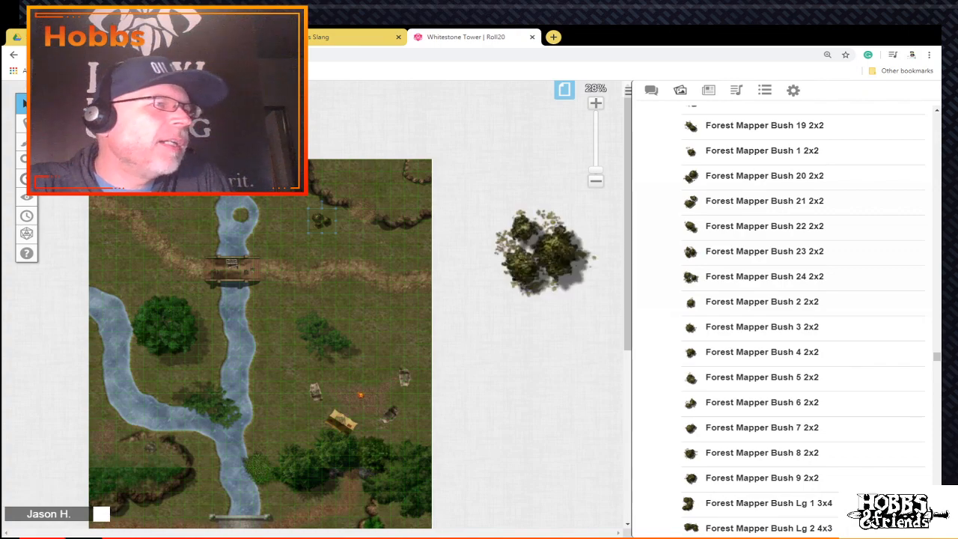
# Step: Switch the active layer to the token layer to edit the trees on the southwest plateau
pyautogui.scroll(5, 259, 345)
pyautogui.moveTo(419, 471); pyautogui.dragTo(204, 100)
pyautogui.moveTo(446, 533); pyautogui.dragTo(179, 533)
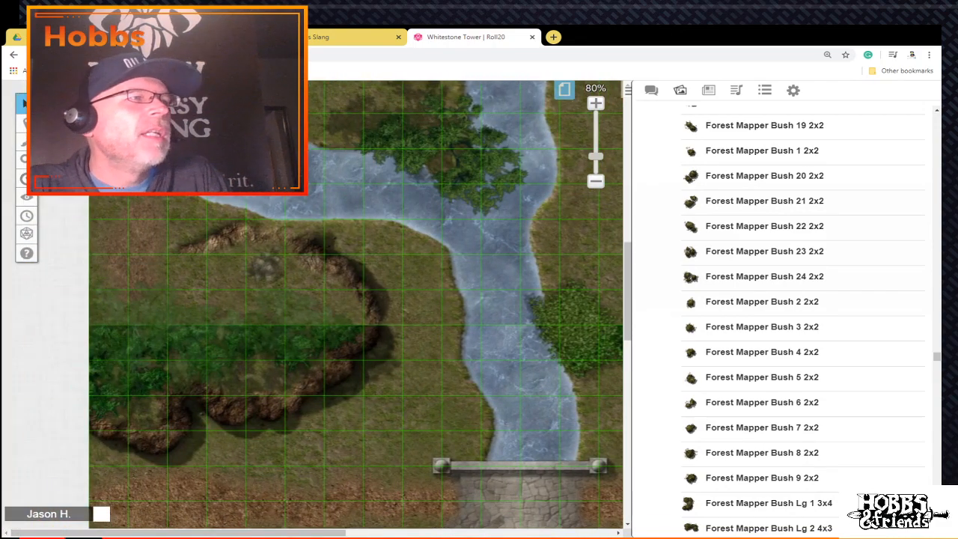
pyautogui.moveTo(25, 123)
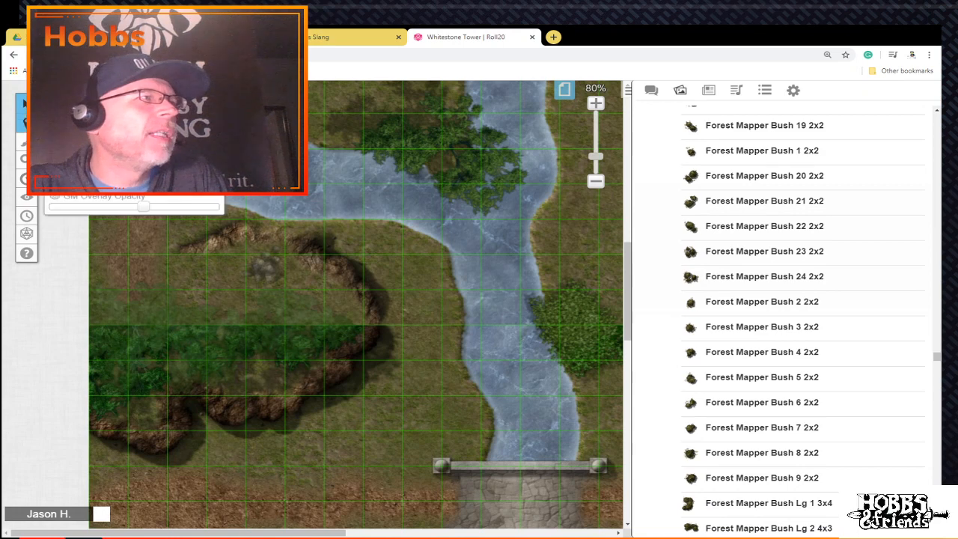
pyautogui.click(90, 142)
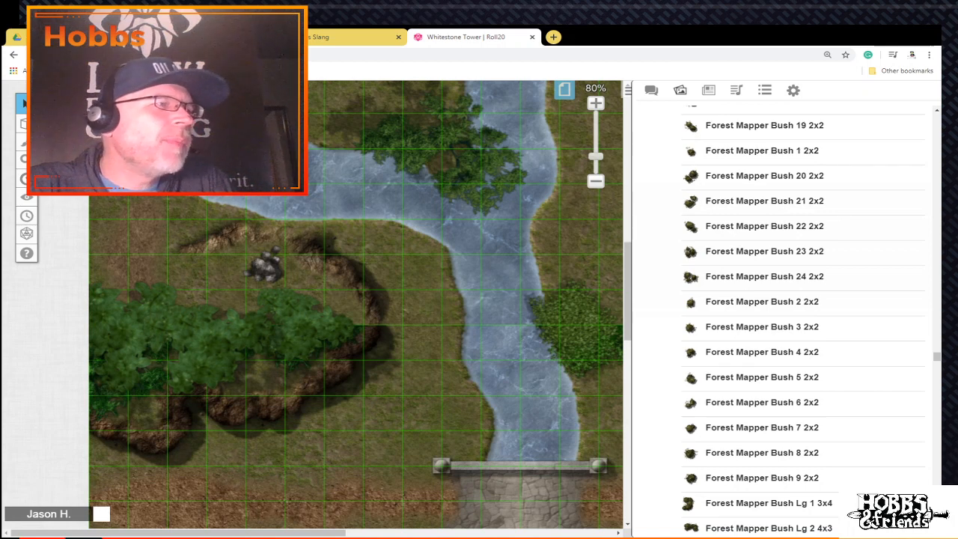
# Step: Copy the tree cluster on the southwest plateau and paste a duplicate of it near the rock pile
pyautogui.rightClick(274, 191)
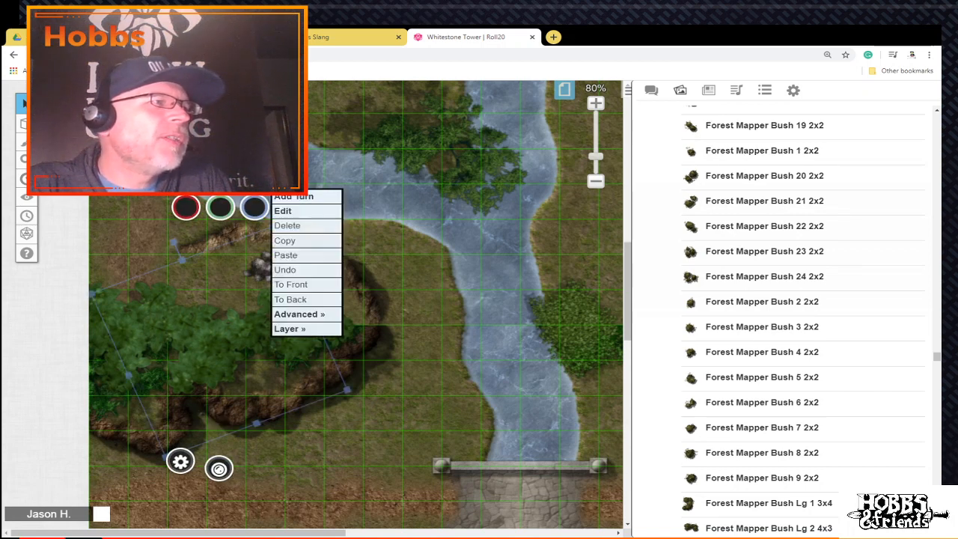
pyautogui.click(295, 239)
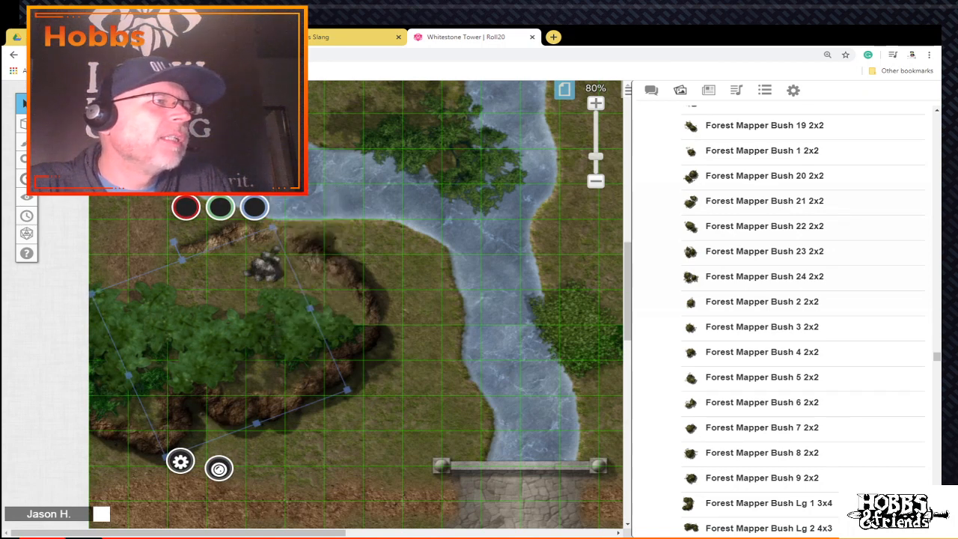
pyautogui.rightClick(255, 135)
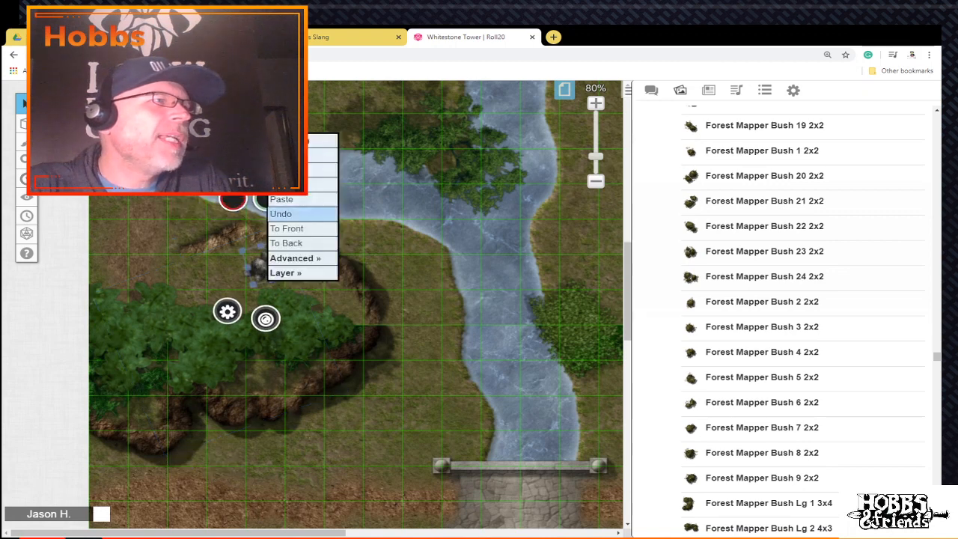
pyautogui.click(288, 199)
pyautogui.click(262, 288)
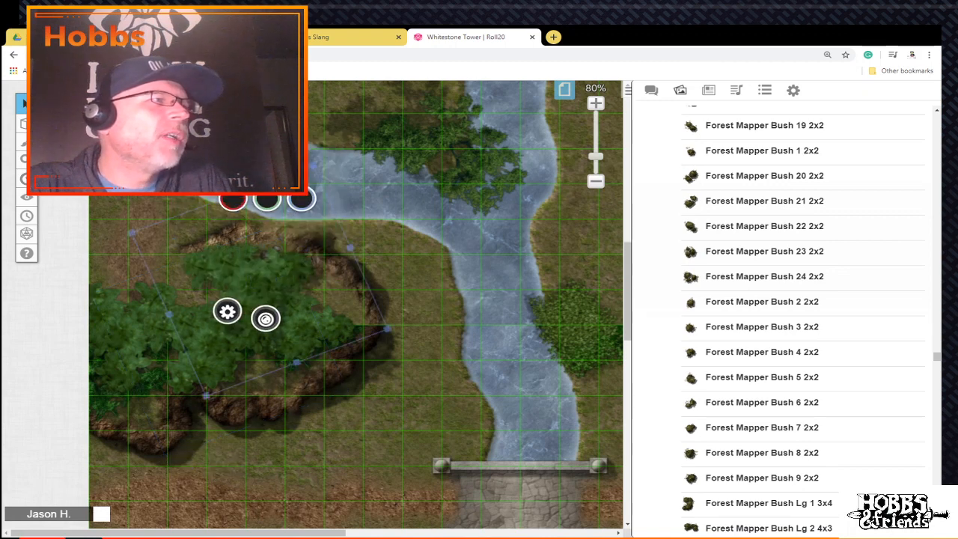
# Step: Move the pasted tree cluster to the plateau's eastern edge and rotate it counterclockwise to follow the cliff
pyautogui.moveTo(262, 289); pyautogui.dragTo(347, 313)
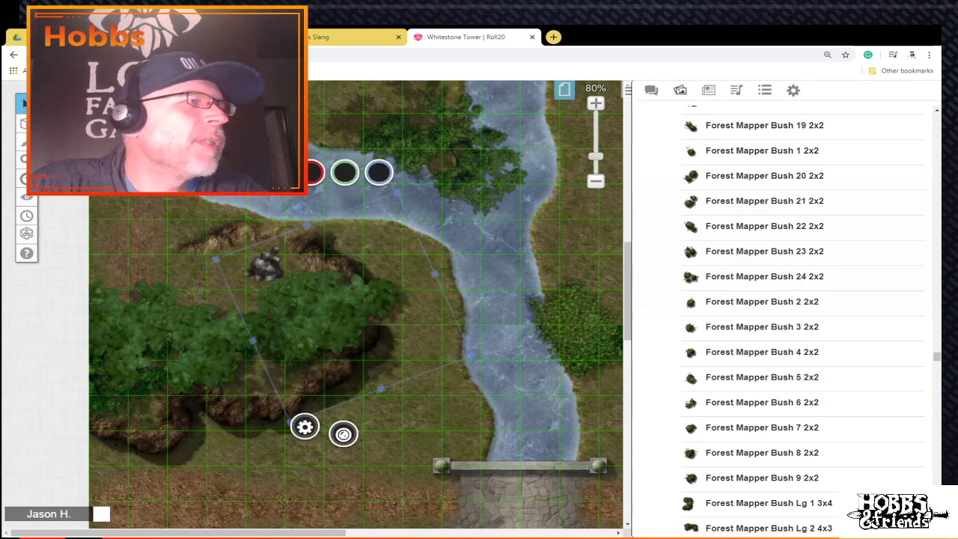
pyautogui.moveTo(297, 208); pyautogui.dragTo(222, 257)
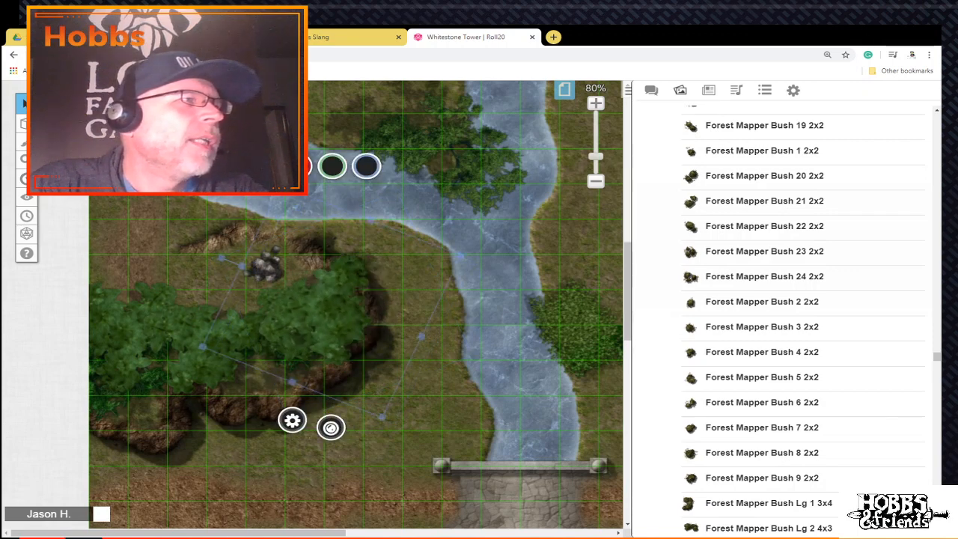
pyautogui.press('Escape')
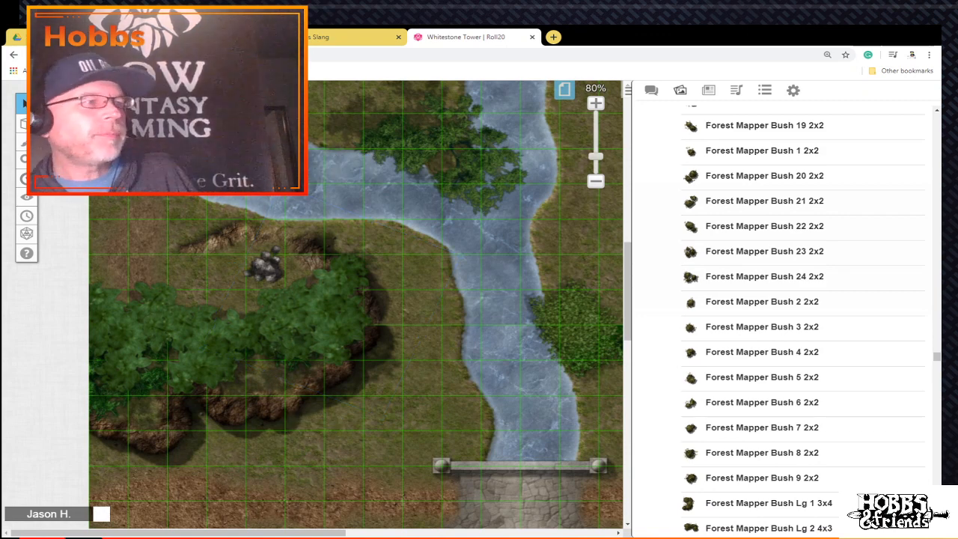
# Step: Select all the trees and rocks on the southwest plateau together and send them to the Map Layer
pyautogui.moveTo(118, 170); pyautogui.dragTo(420, 448)
pyautogui.rightClick(363, 186)
pyautogui.moveTo(398, 311)
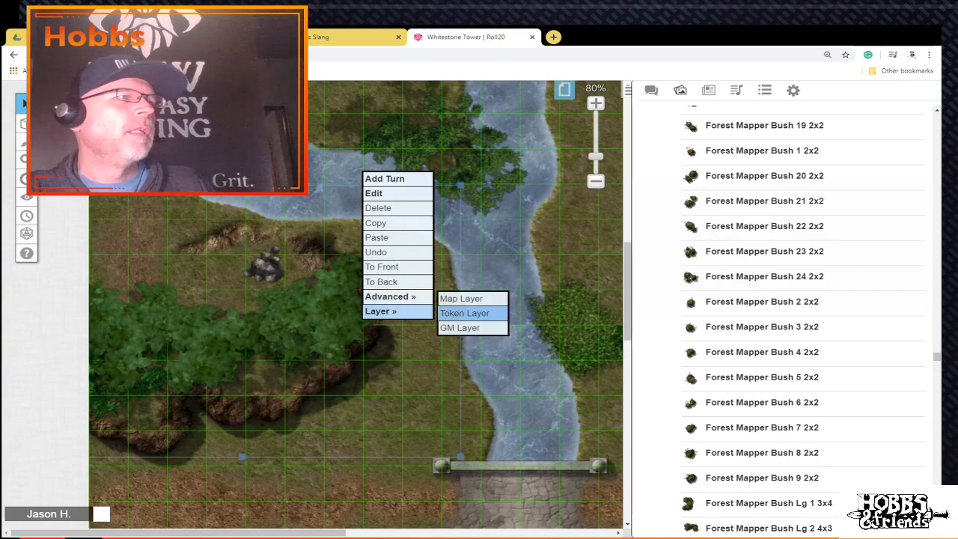
pyautogui.click(461, 298)
# Step: Send the bush cluster northeast of the bridge to the Token Layer and make that layer the active one
pyautogui.scroll(4, 374, 304)
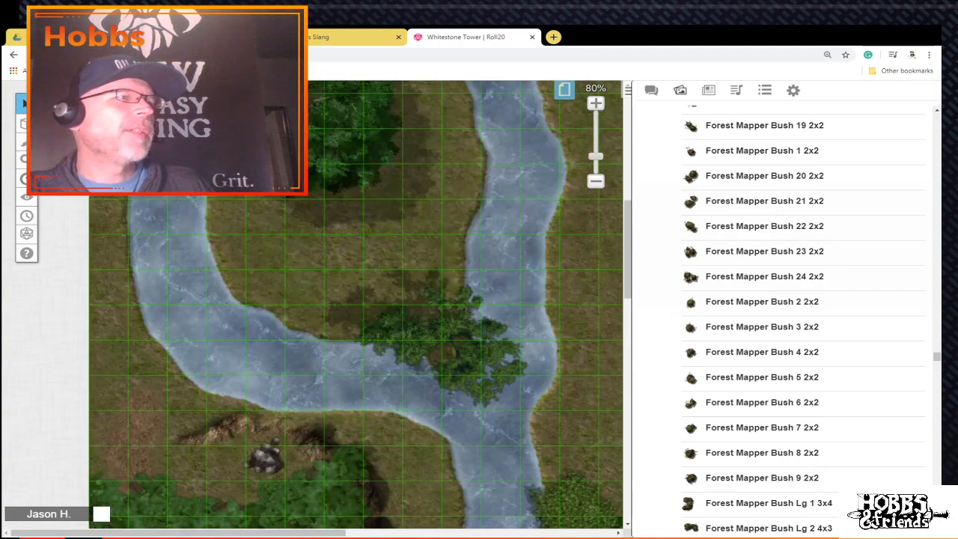
pyautogui.scroll(-3, 374, 304)
pyautogui.scroll(7, 374, 304)
pyautogui.scroll(5, 355, 304)
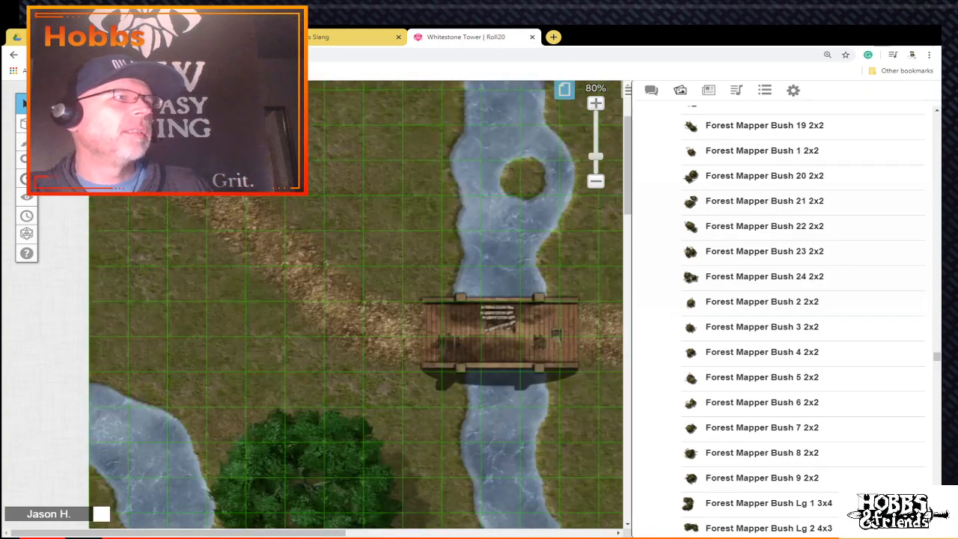
pyautogui.moveTo(262, 533); pyautogui.dragTo(411, 533)
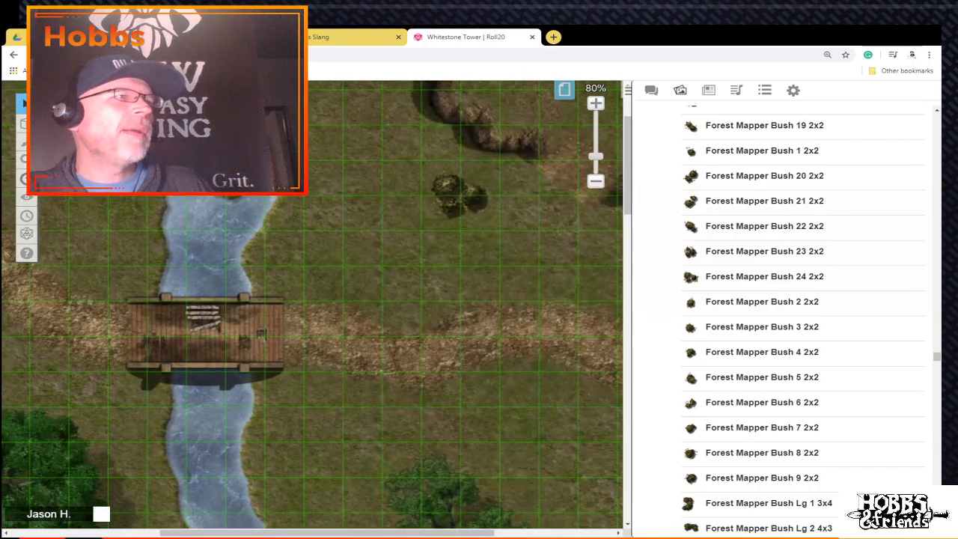
pyautogui.moveTo(27, 123)
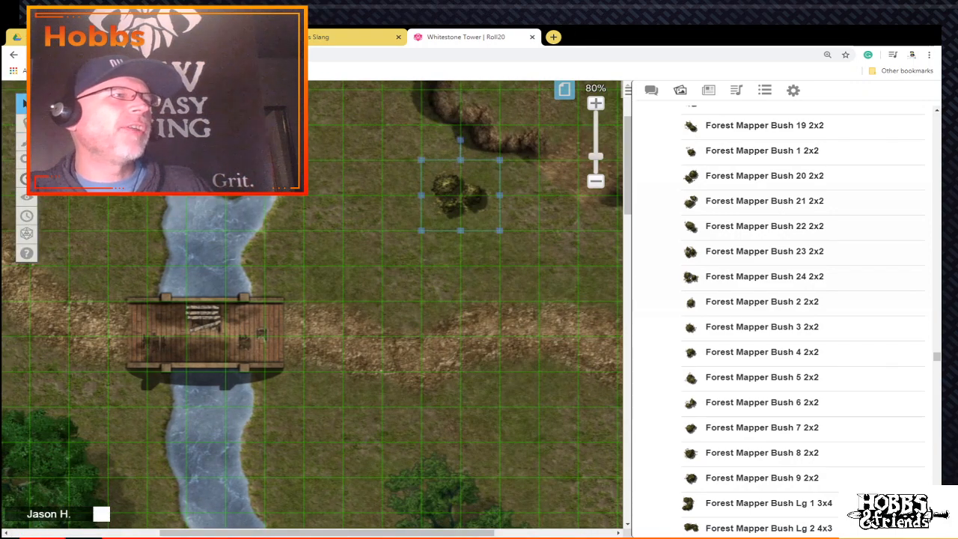
pyautogui.rightClick(460, 195)
pyautogui.moveTo(483, 186)
pyautogui.click(565, 203)
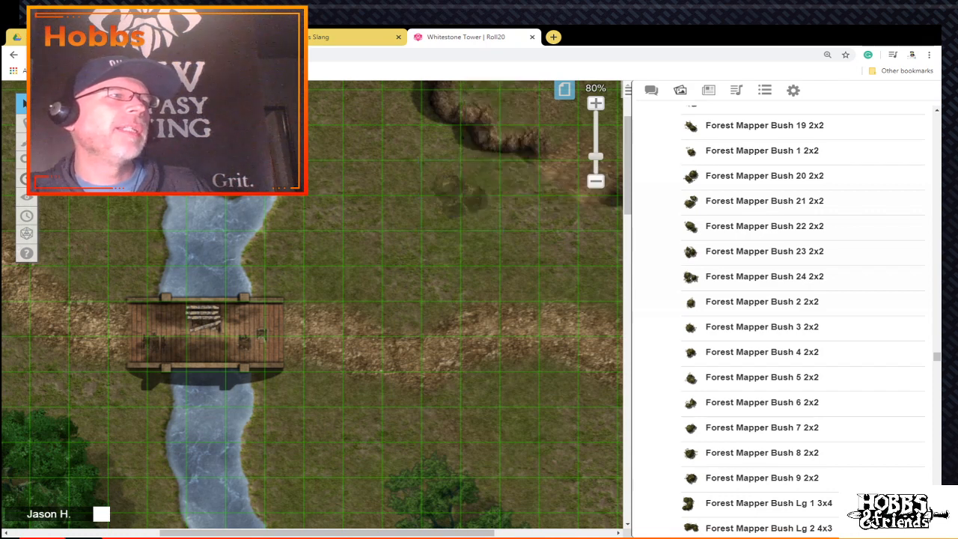
pyautogui.moveTo(27, 124)
pyautogui.click(84, 143)
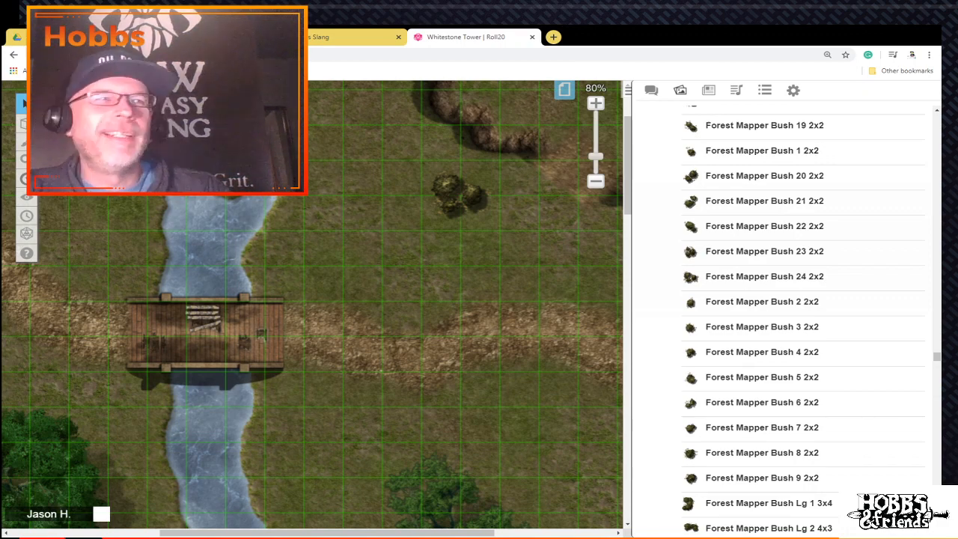
# Step: Place a PlantK5 bush from the art library just north of the dirt path, east of the bridge
pyautogui.scroll(1, 313, 306)
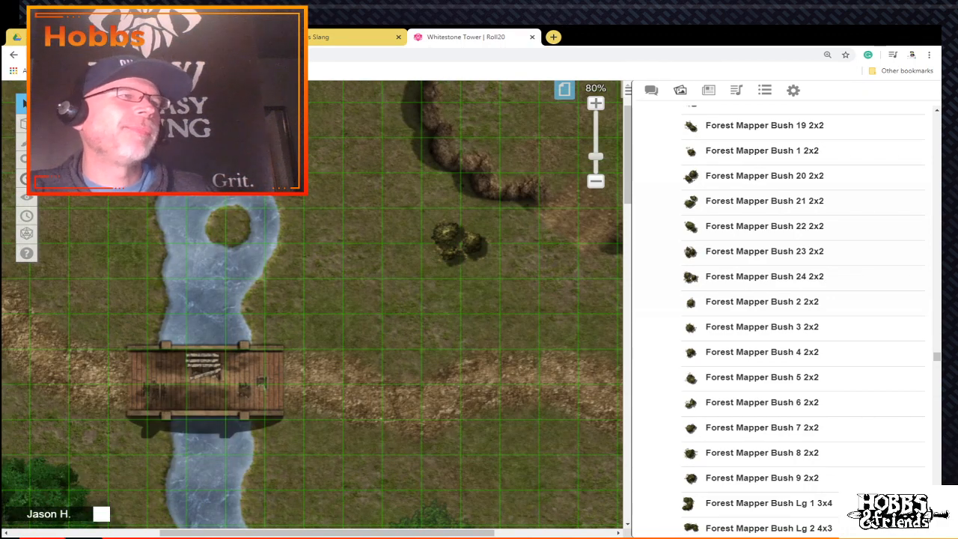
pyautogui.scroll(-5, 313, 305)
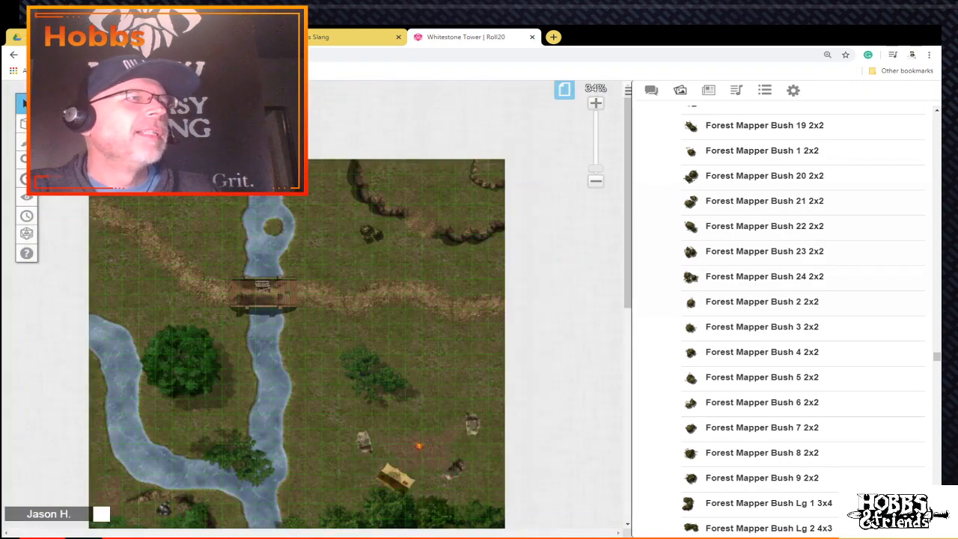
pyautogui.scroll(1, 313, 305)
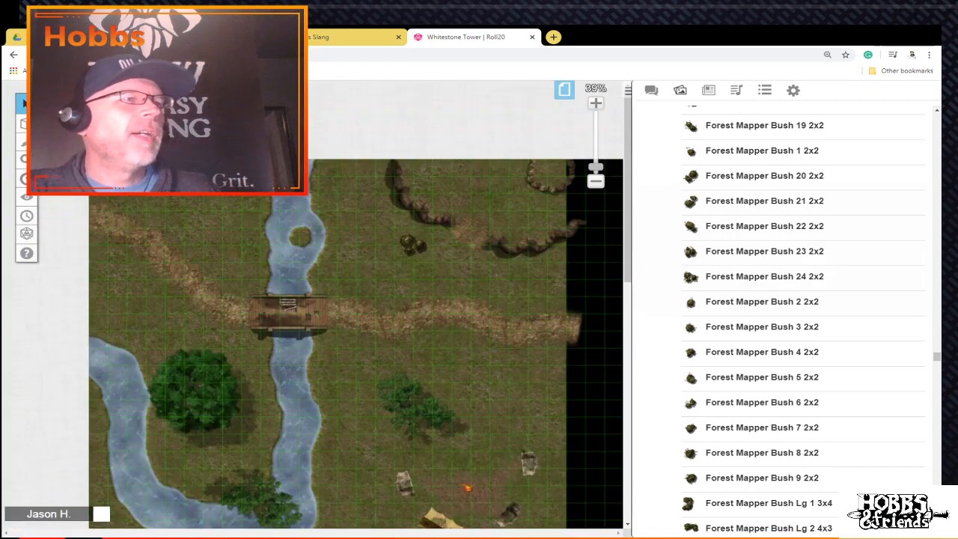
pyautogui.scroll(-5, 748, 252)
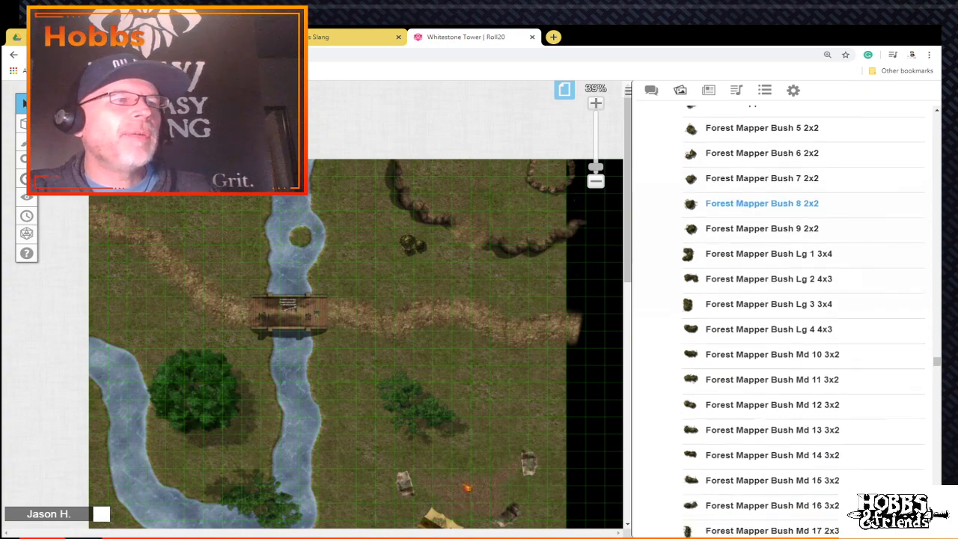
pyautogui.scroll(-2, 771, 252)
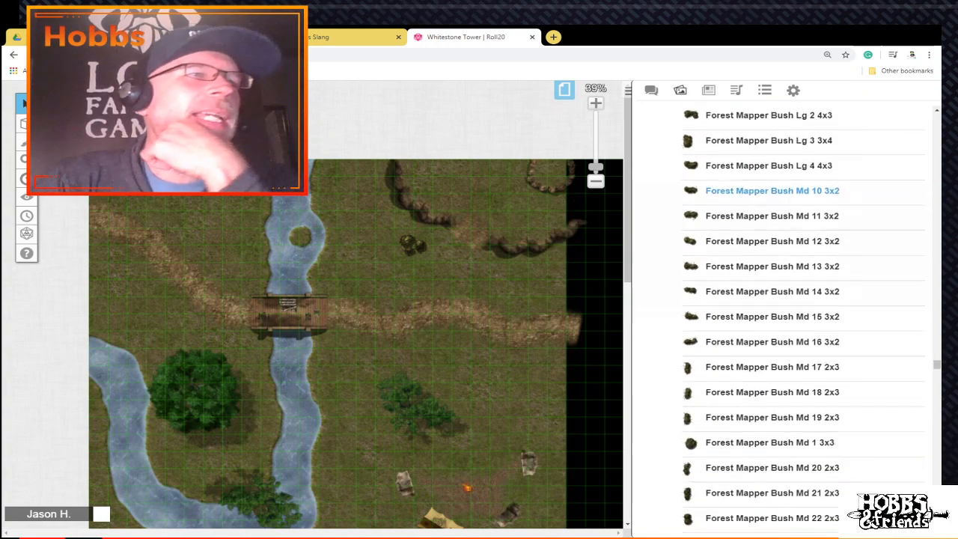
pyautogui.scroll(-1, 770, 251)
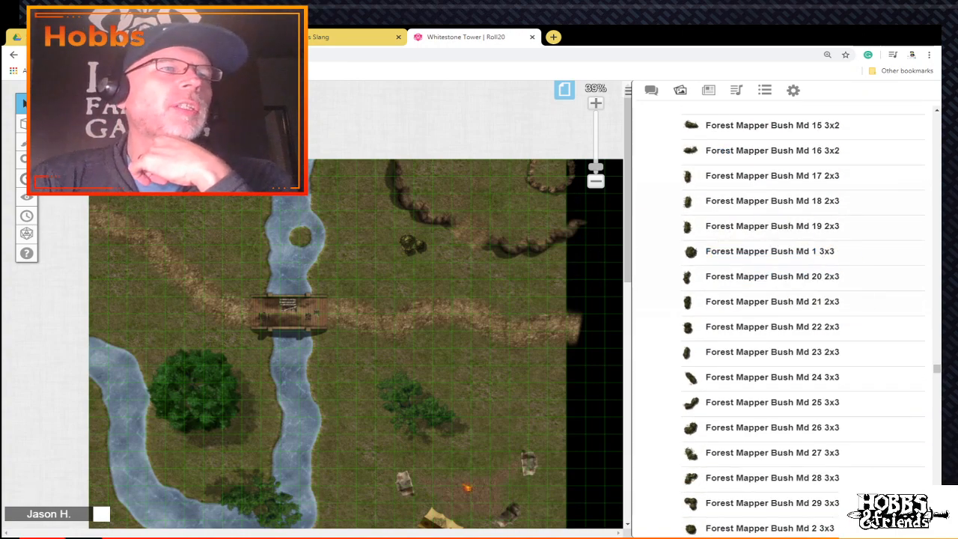
pyautogui.scroll(15, 805, 321)
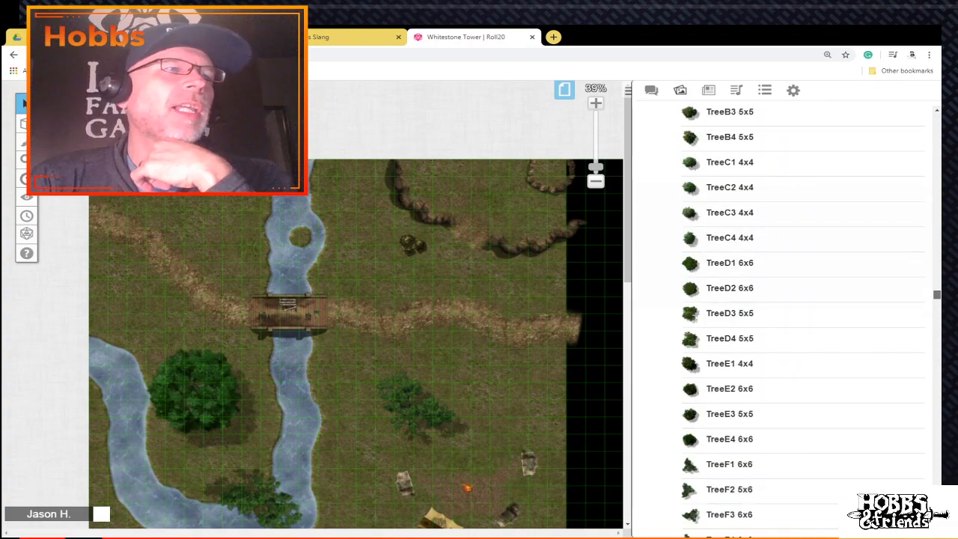
pyautogui.scroll(5, 778, 314)
pyautogui.scroll(10, 778, 315)
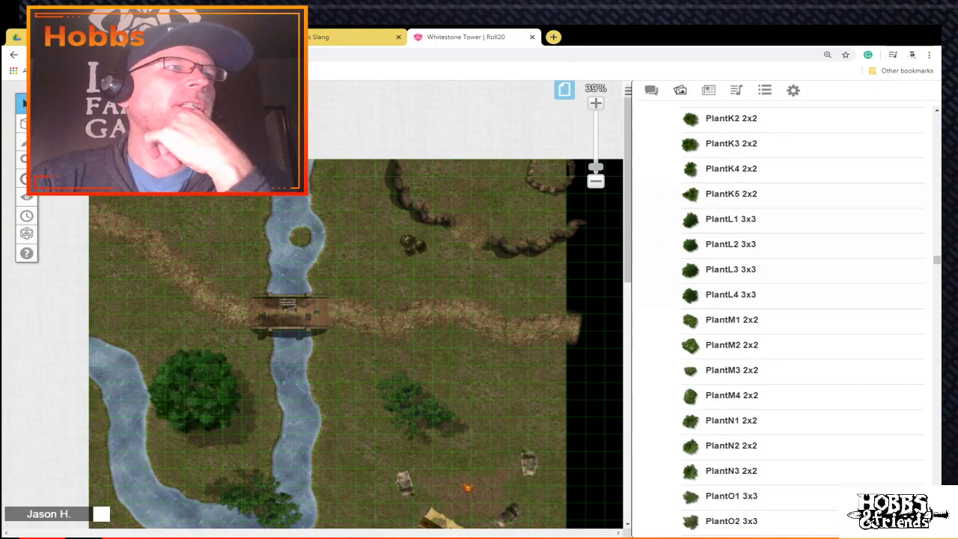
pyautogui.moveTo(690, 218); pyautogui.dragTo(586, 196)
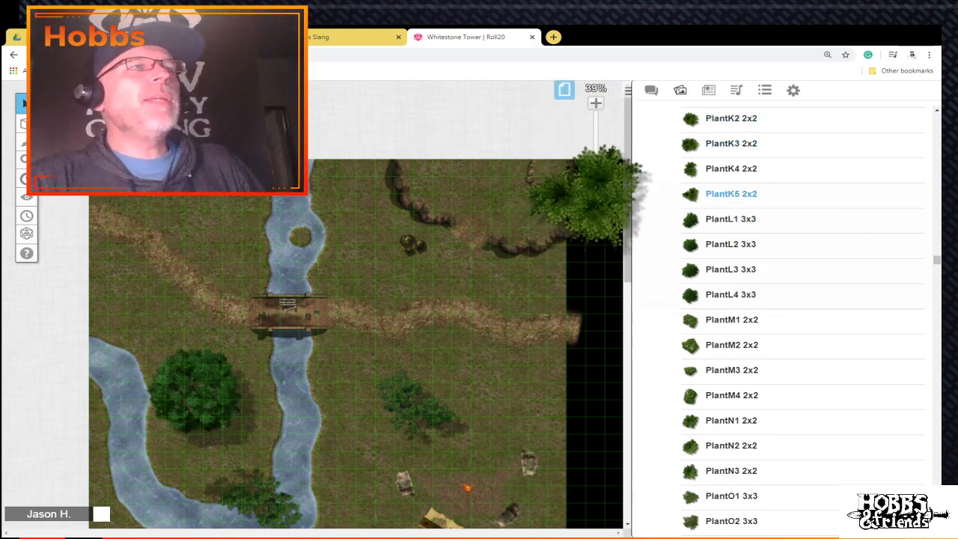
pyautogui.moveTo(725, 194); pyautogui.dragTo(495, 355)
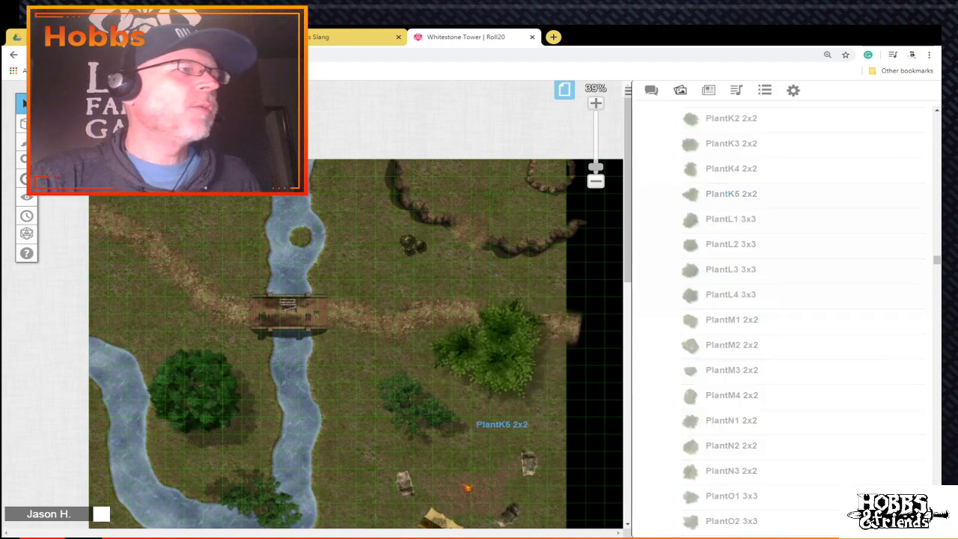
pyautogui.moveTo(476, 300); pyautogui.dragTo(443, 287)
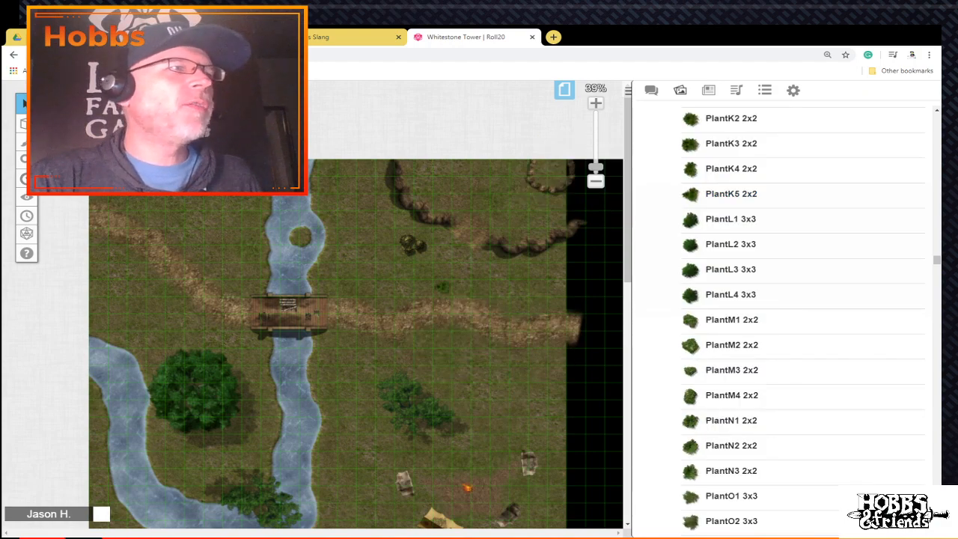
# Step: Place a PlantM2 bush overlapping the PlantK5 bush north of the path and send it to the back
pyautogui.scroll(5, 363, 359)
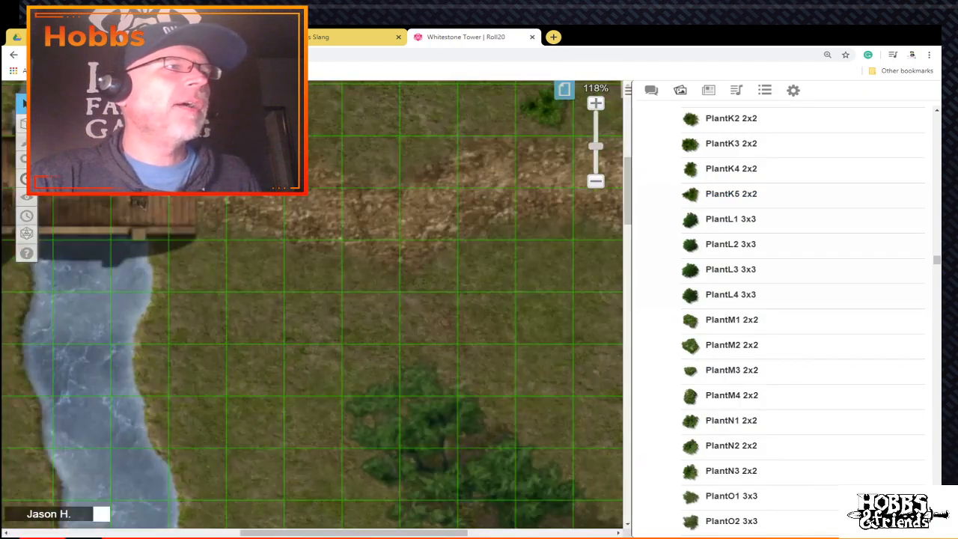
pyautogui.moveTo(363, 533); pyautogui.dragTo(392, 533)
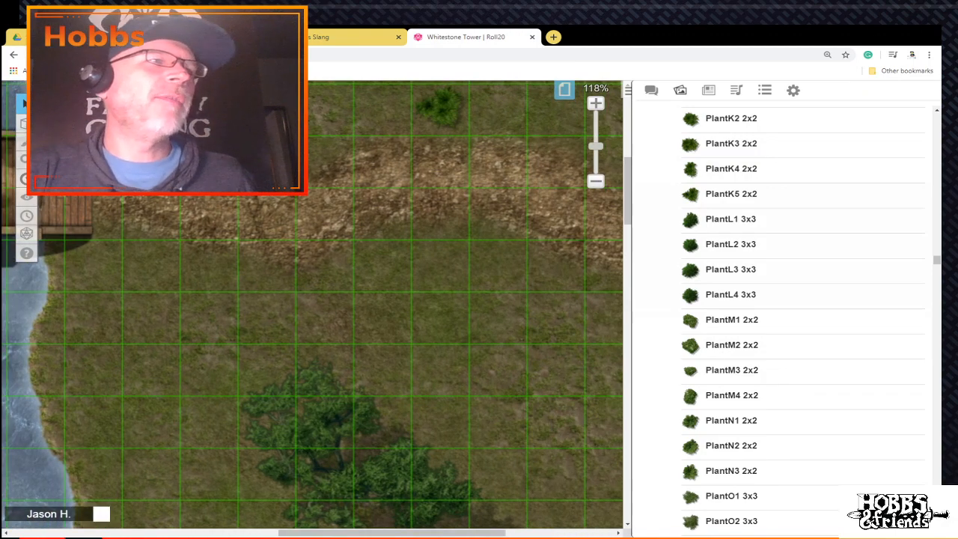
pyautogui.moveTo(731, 294); pyautogui.dragTo(375, 142)
pyautogui.scroll(3, 375, 143)
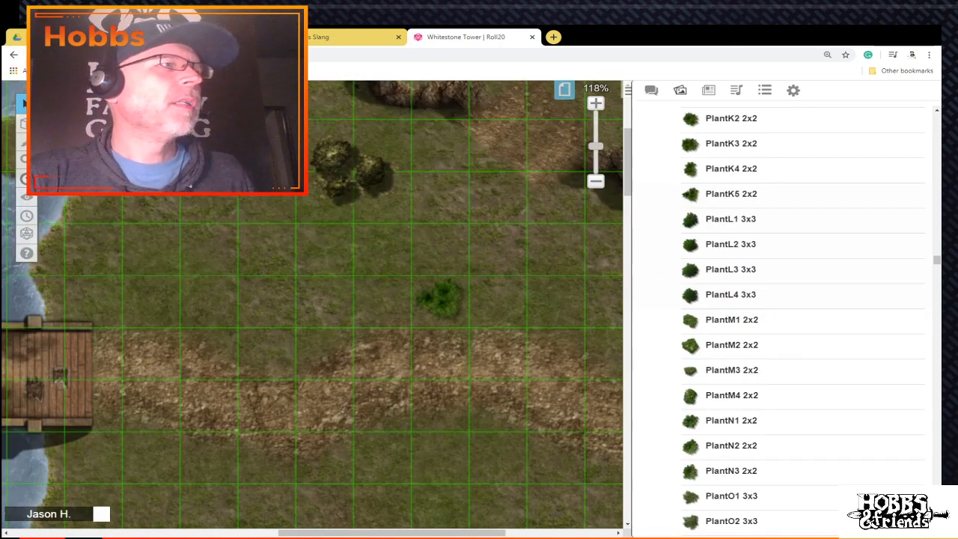
pyautogui.moveTo(731, 345); pyautogui.dragTo(434, 276)
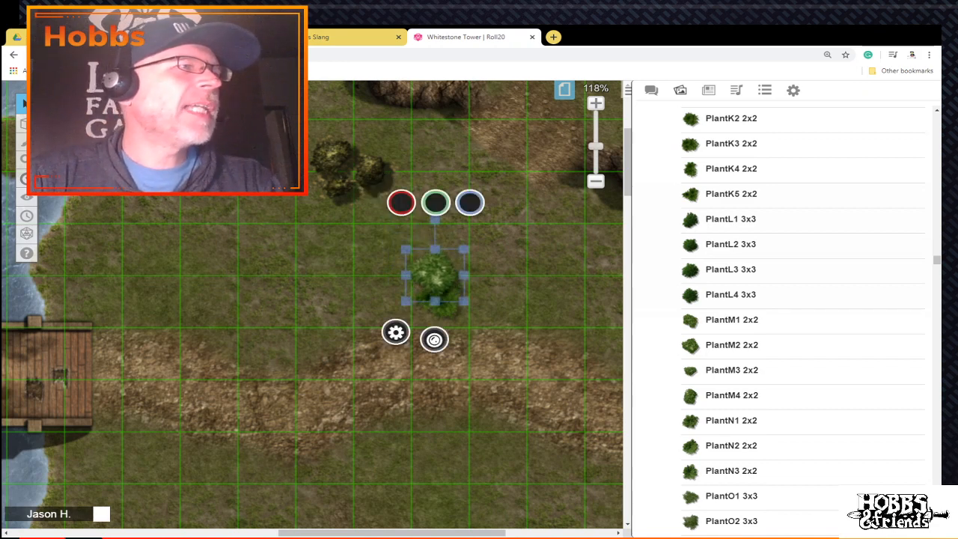
pyautogui.rightClick(443, 277)
pyautogui.click(466, 239)
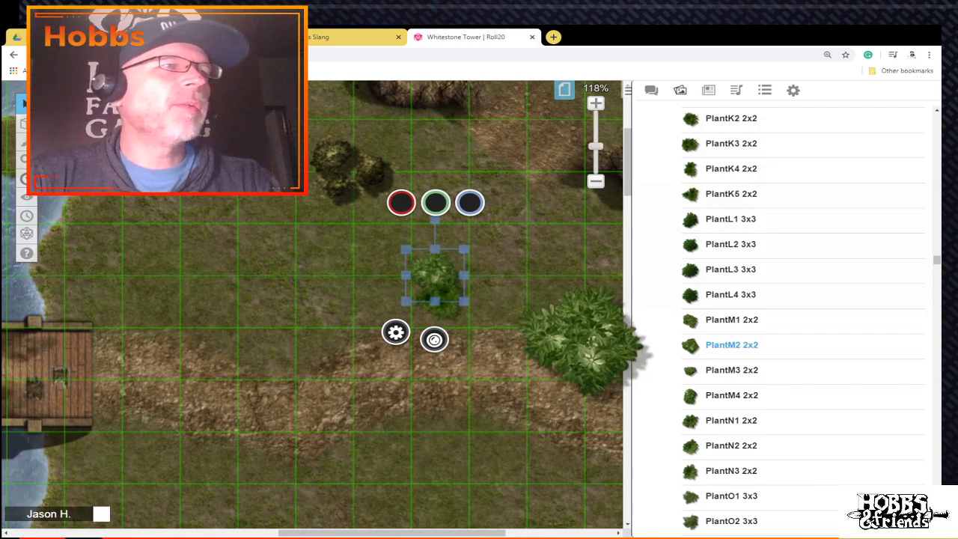
# Step: Add a PlantL4 bush, shrink it to two by two grid squares and set it against the west side of the two small bushes
pyautogui.moveTo(731, 295); pyautogui.dragTo(408, 313)
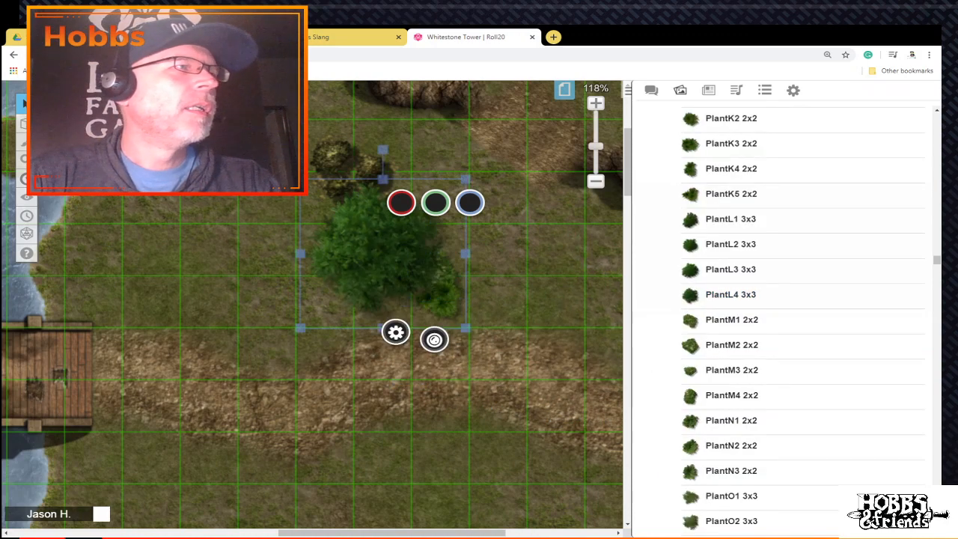
pyautogui.moveTo(465, 327); pyautogui.dragTo(416, 282)
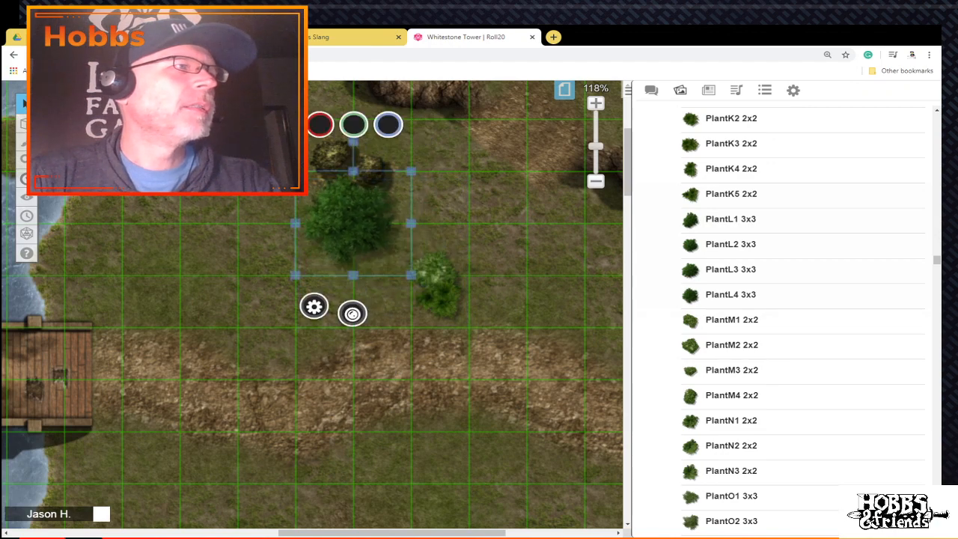
pyautogui.moveTo(356, 224); pyautogui.dragTo(394, 297)
pyautogui.press('Escape')
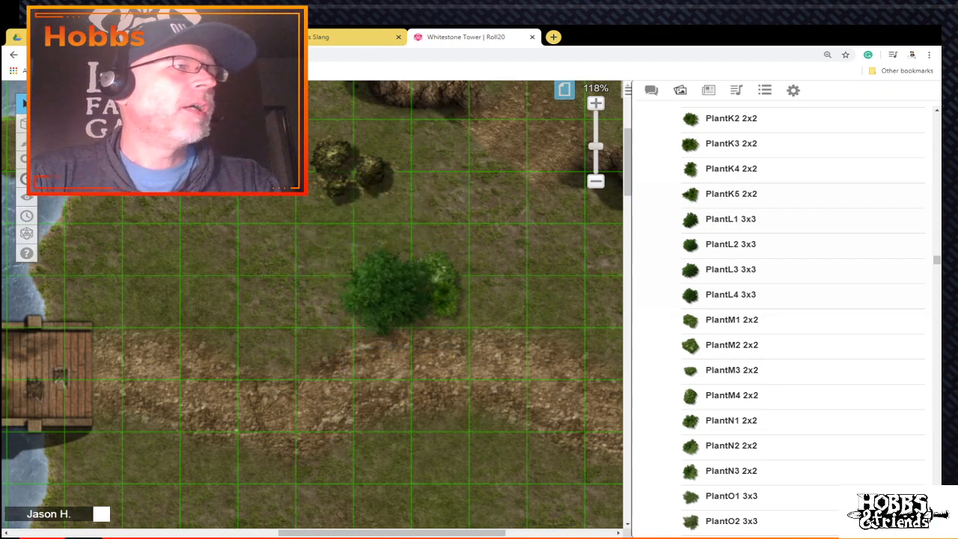
# Step: Copy the three-bush group north of the path and paste a duplicate near the map's northern edge, east of the long cliff
pyautogui.moveTo(334, 246); pyautogui.dragTo(473, 330)
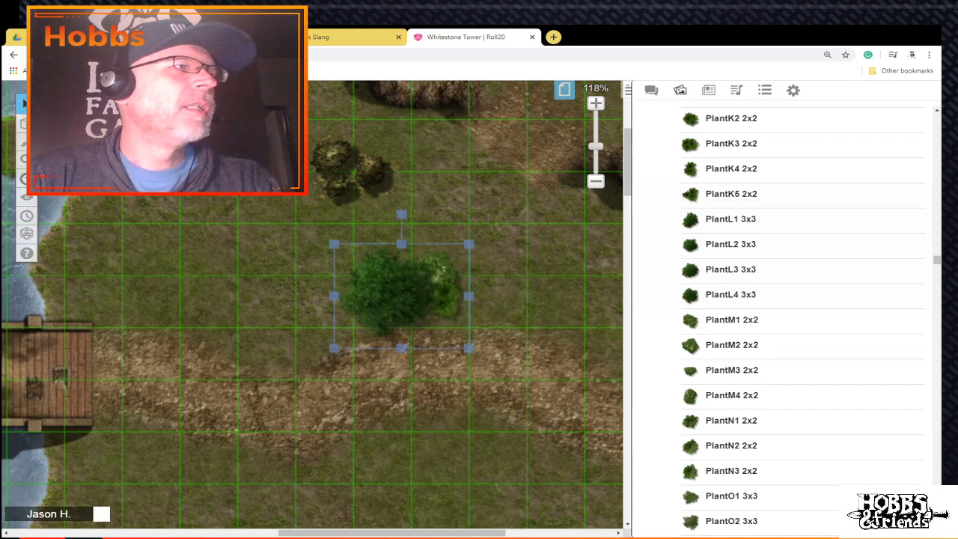
pyautogui.rightClick(422, 289)
pyautogui.moveTo(452, 266)
pyautogui.click(437, 193)
pyautogui.scroll(5, 437, 193)
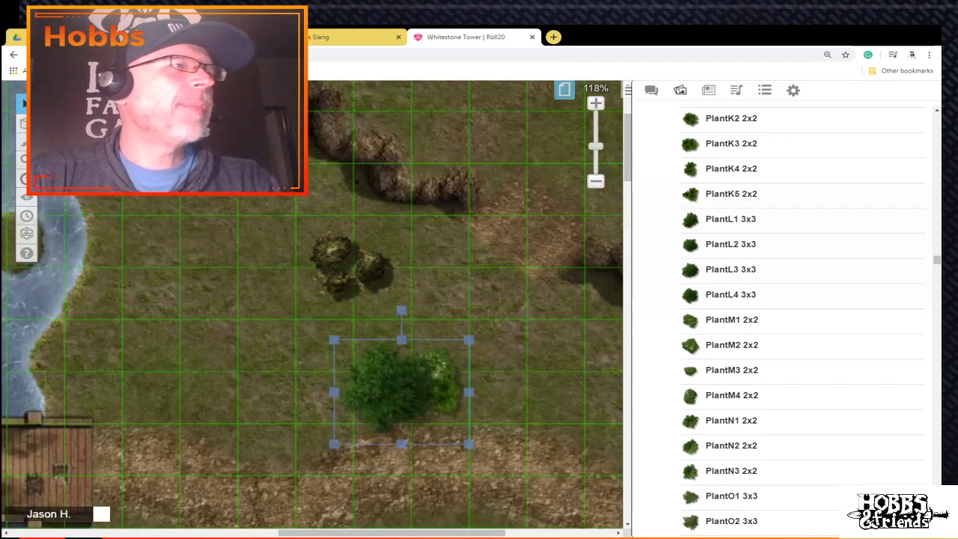
pyautogui.rightClick(469, 217)
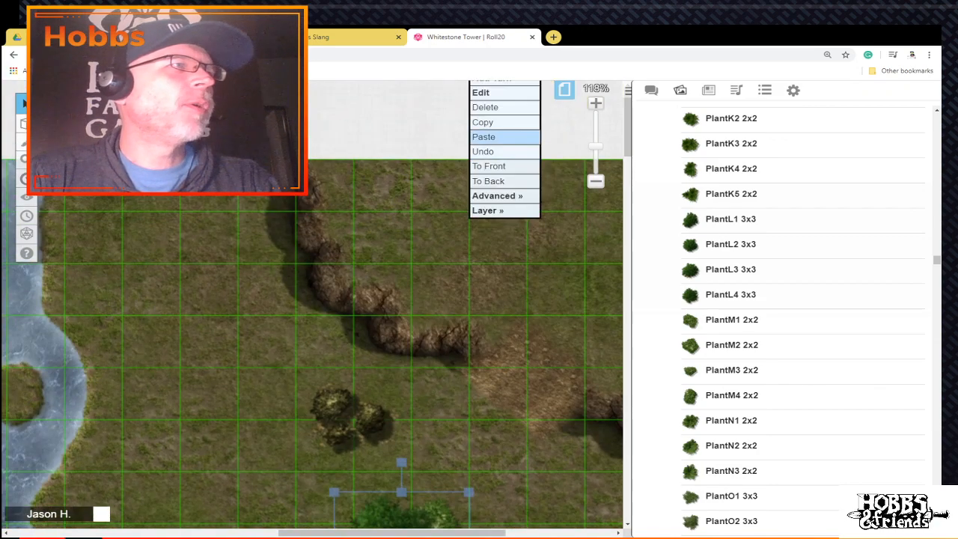
pyautogui.click(493, 137)
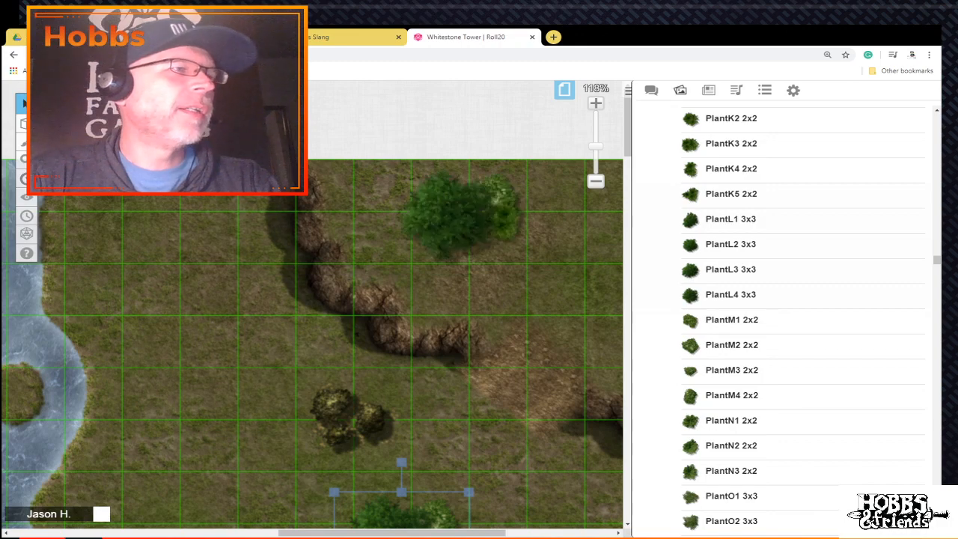
# Step: Paste another copy of the bush group between the two eastern cliffs and rotate it so the small bushes face northwest
pyautogui.moveTo(412, 533); pyautogui.dragTo(492, 533)
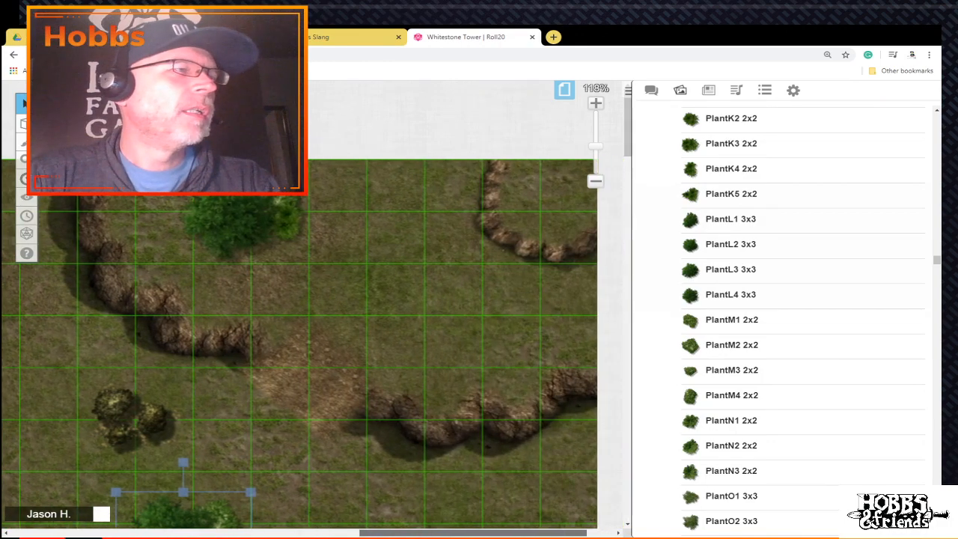
pyautogui.rightClick(506, 184)
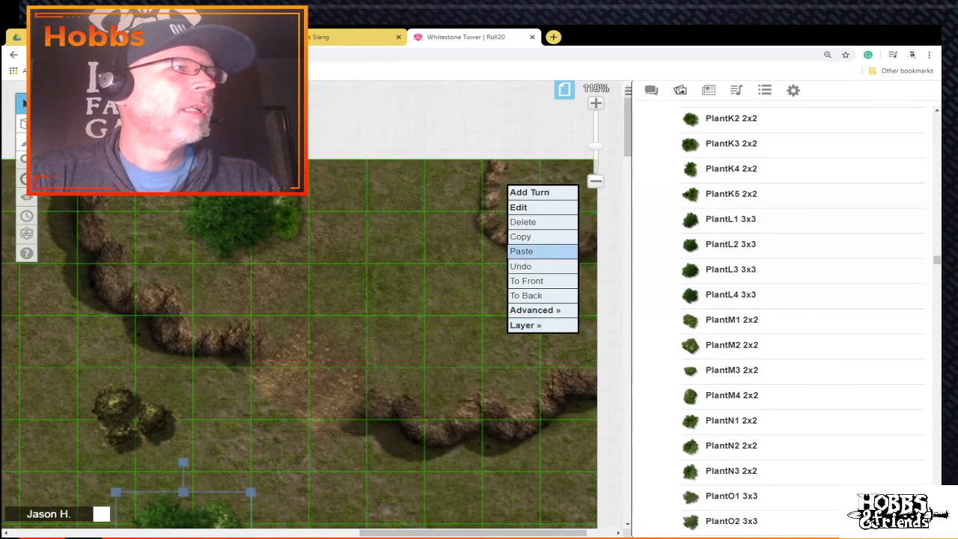
pyautogui.click(524, 253)
pyautogui.click(492, 331)
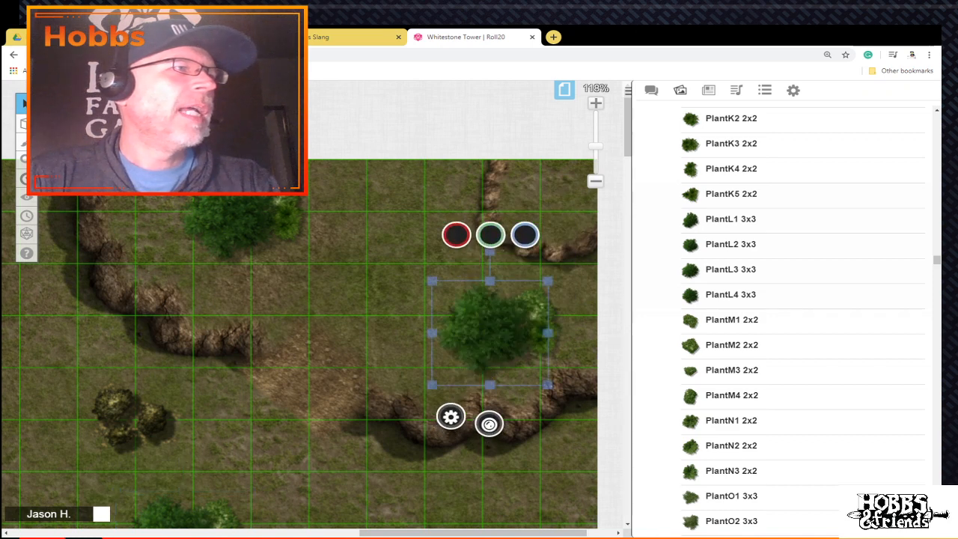
pyautogui.click(397, 299)
pyautogui.moveTo(433, 276); pyautogui.dragTo(578, 410)
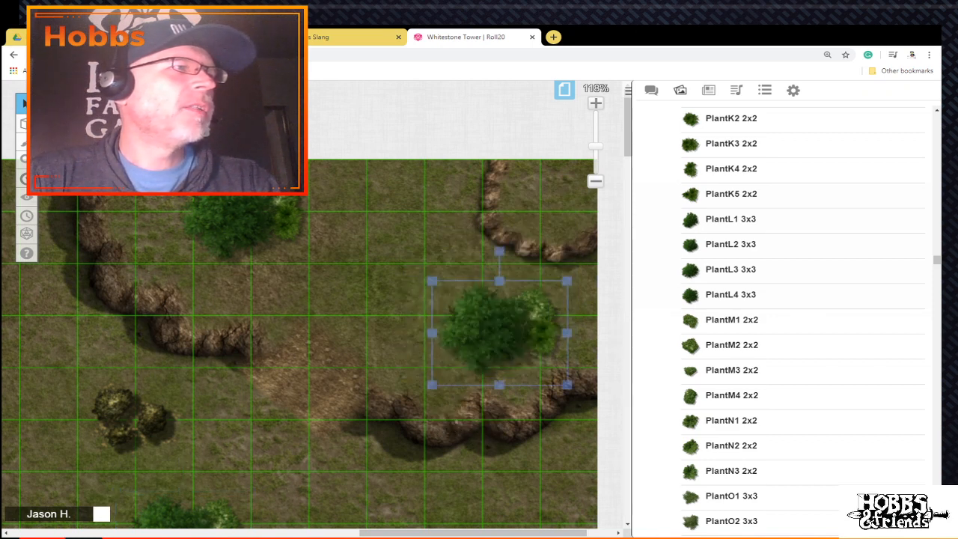
pyautogui.moveTo(499, 252); pyautogui.dragTo(428, 380)
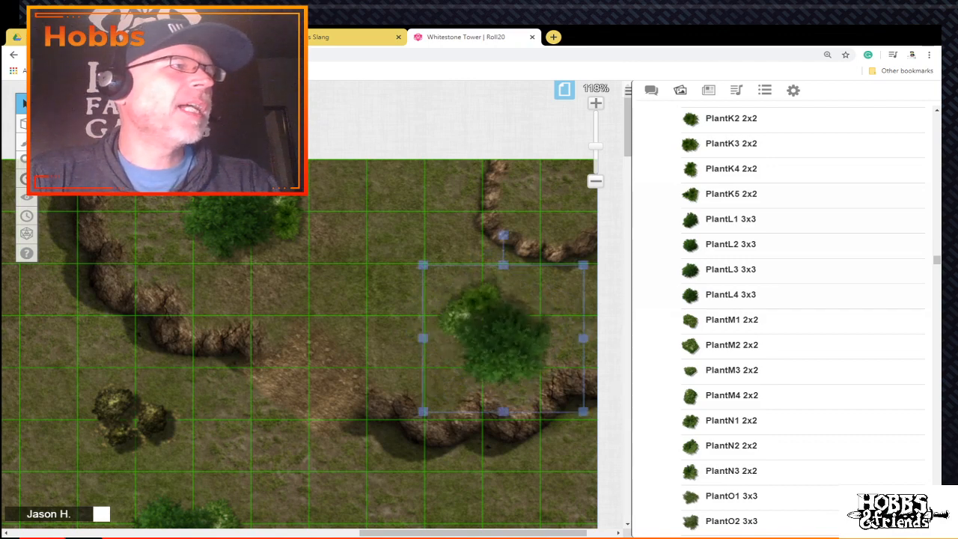
# Step: Place a PlantH4 plant on the grass just north of the dirt gap between the cliffs
pyautogui.scroll(-3, 299, 299)
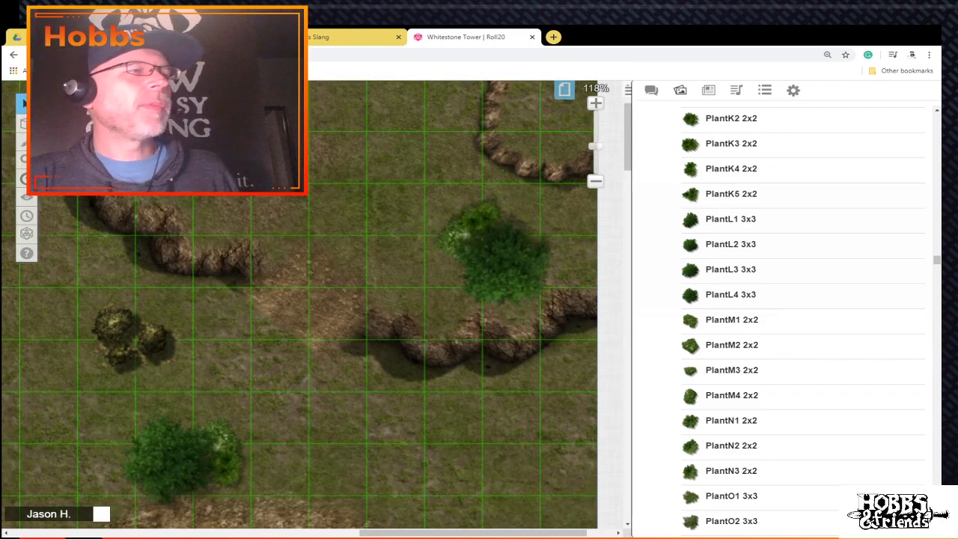
pyautogui.scroll(-2, 299, 300)
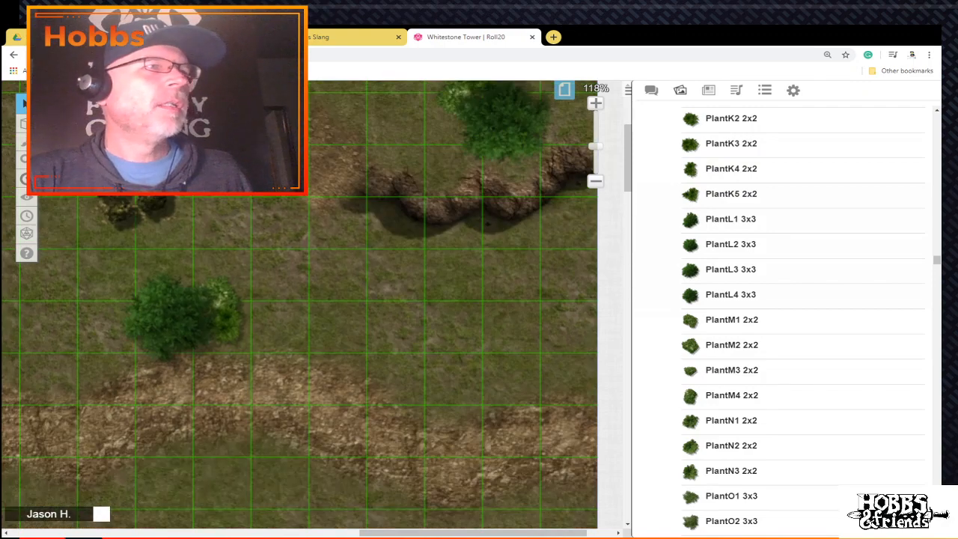
pyautogui.scroll(3, 749, 330)
pyautogui.scroll(3, 749, 329)
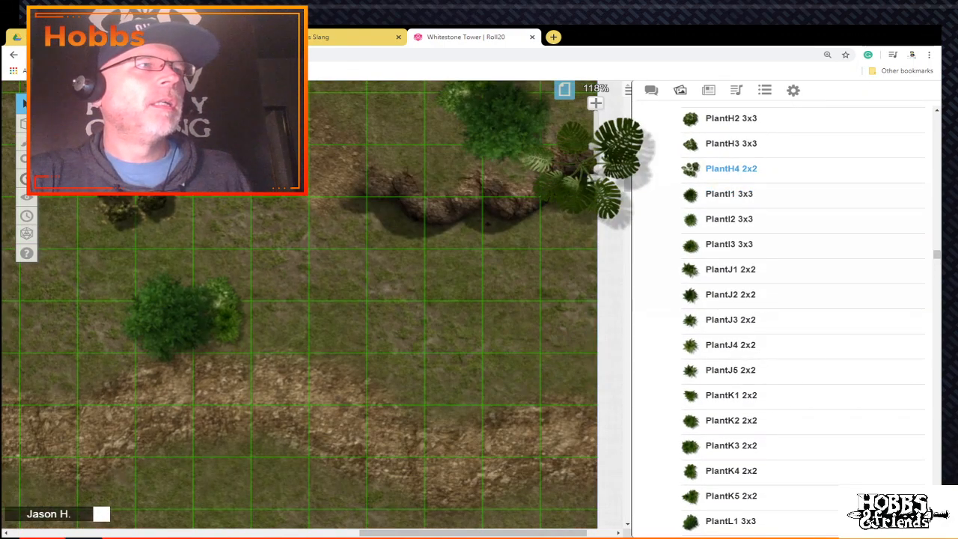
pyautogui.moveTo(720, 169); pyautogui.dragTo(336, 118)
pyautogui.scroll(3, 336, 118)
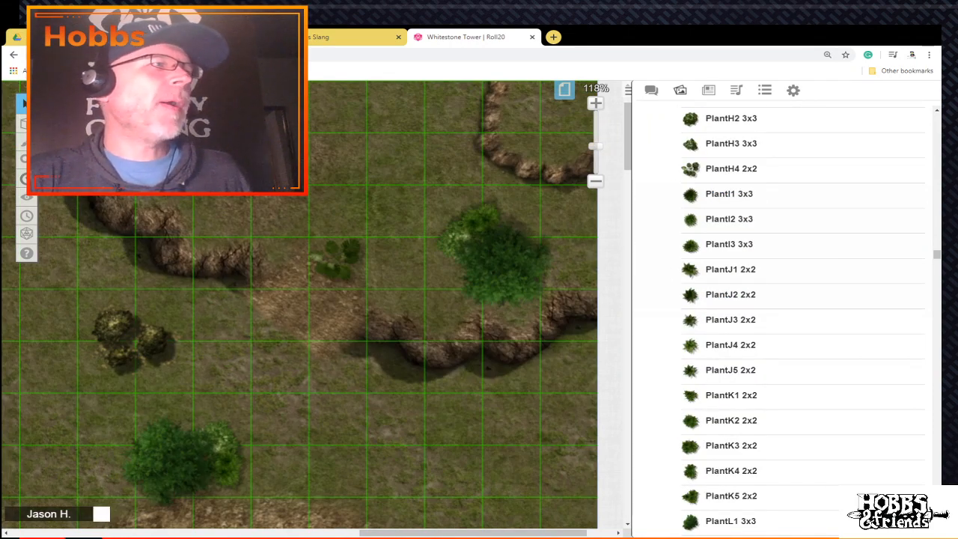
pyautogui.moveTo(338, 259); pyautogui.dragTo(338, 207)
# Step: Duplicate the PlantH4 plant twice and overlap the copies with the original to form one dense clump north of the dirt gap
pyautogui.rightClick(339, 207)
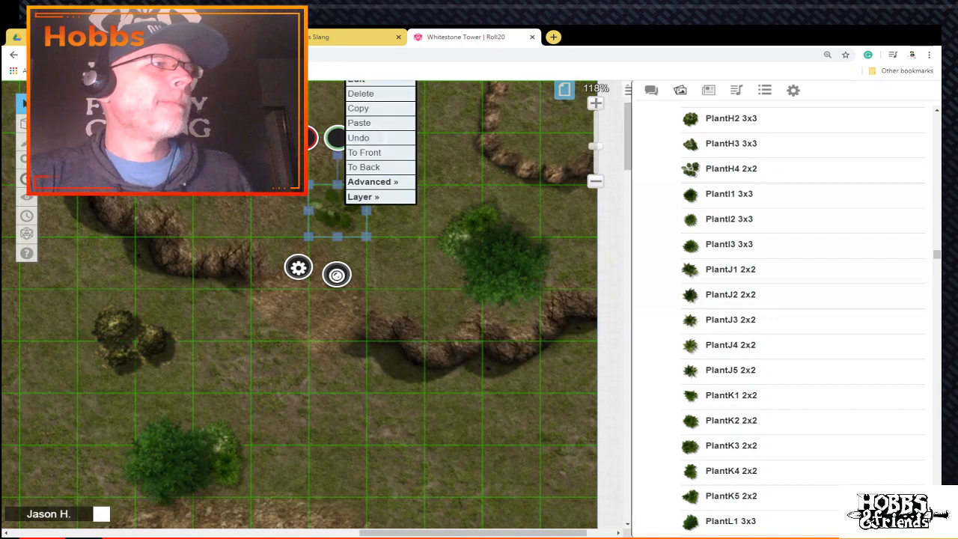
pyautogui.click(361, 108)
pyautogui.rightClick(373, 203)
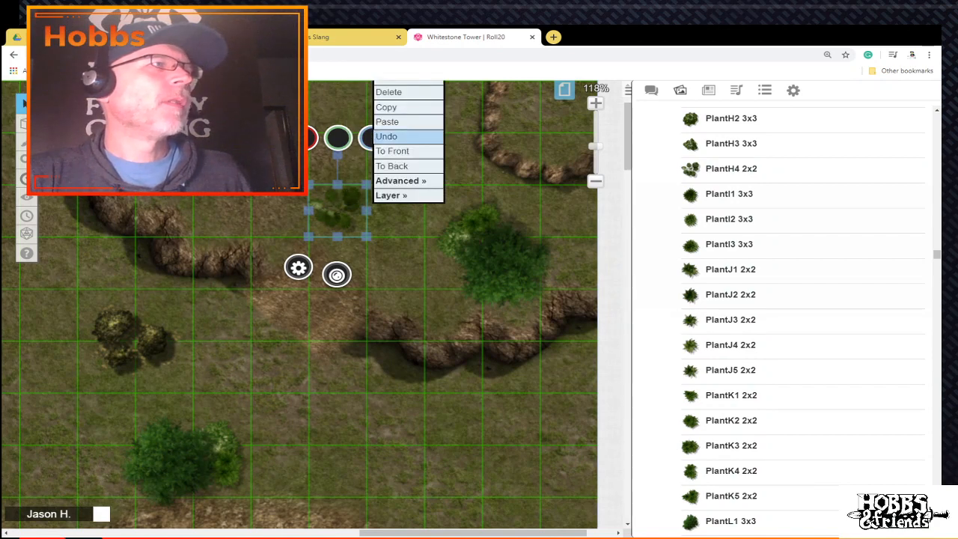
pyautogui.click(389, 122)
pyautogui.rightClick(364, 159)
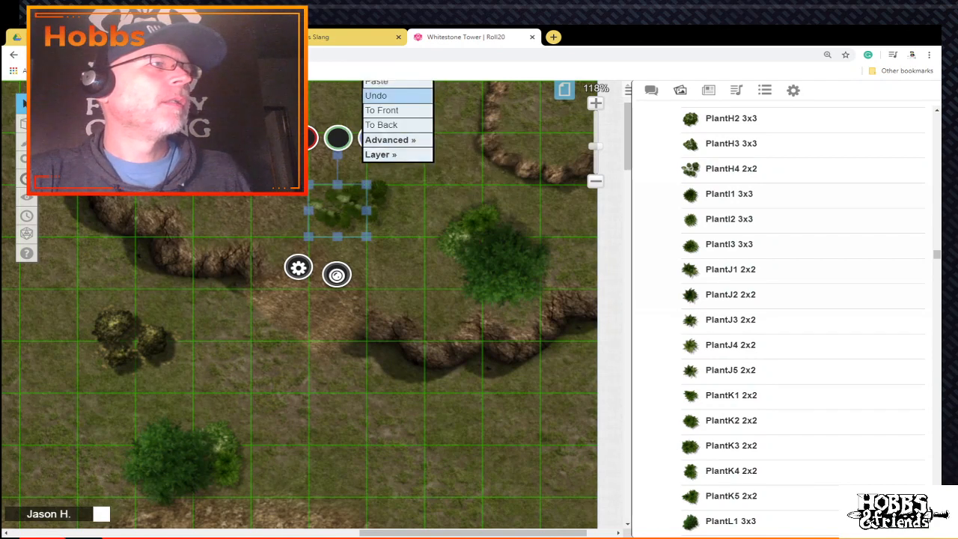
pyautogui.click(378, 82)
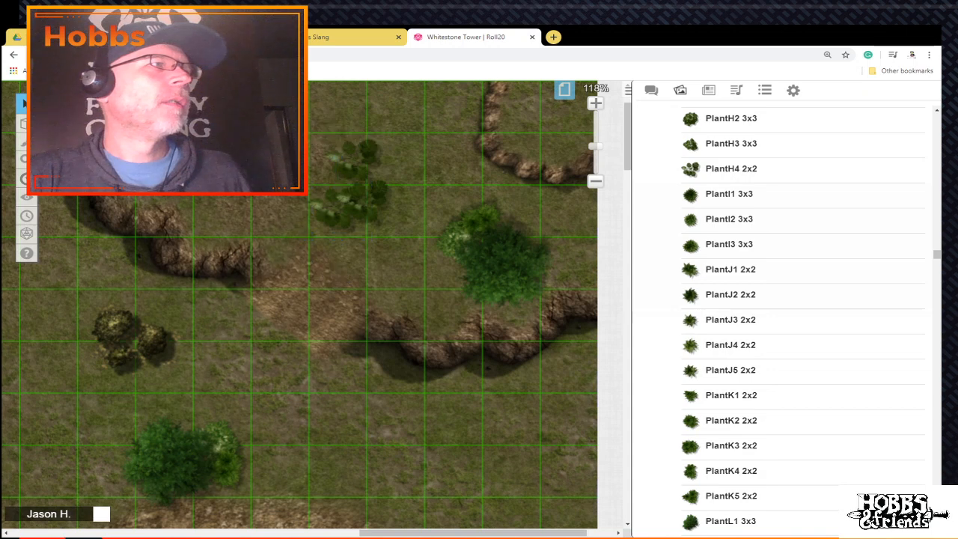
pyautogui.moveTo(359, 159); pyautogui.dragTo(344, 179)
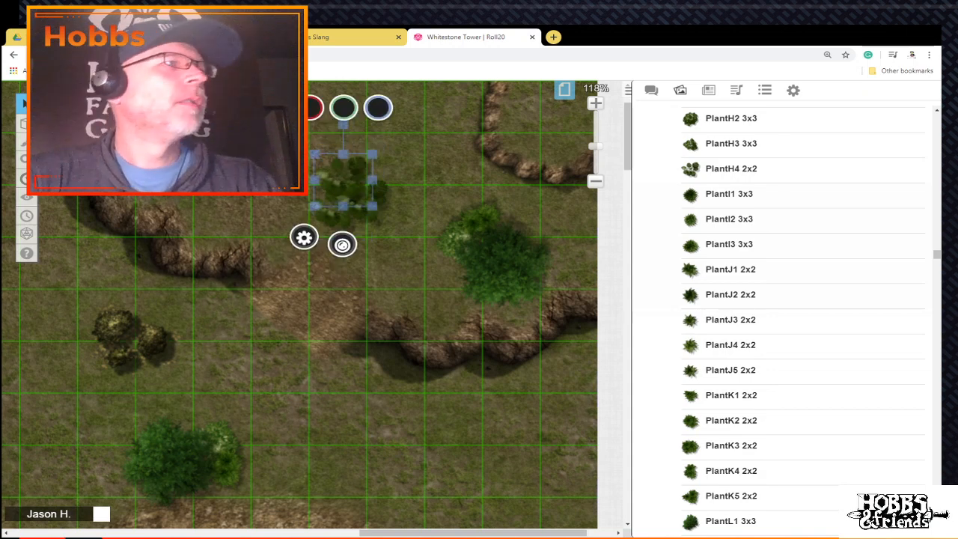
pyautogui.press('Escape')
# Step: Copy the whole PlantH4 clump and paste a duplicate on the grass just south of the eastern cliff
pyautogui.moveTo(397, 196); pyautogui.dragTo(318, 161)
pyautogui.rightClick(370, 170)
pyautogui.click(376, 111)
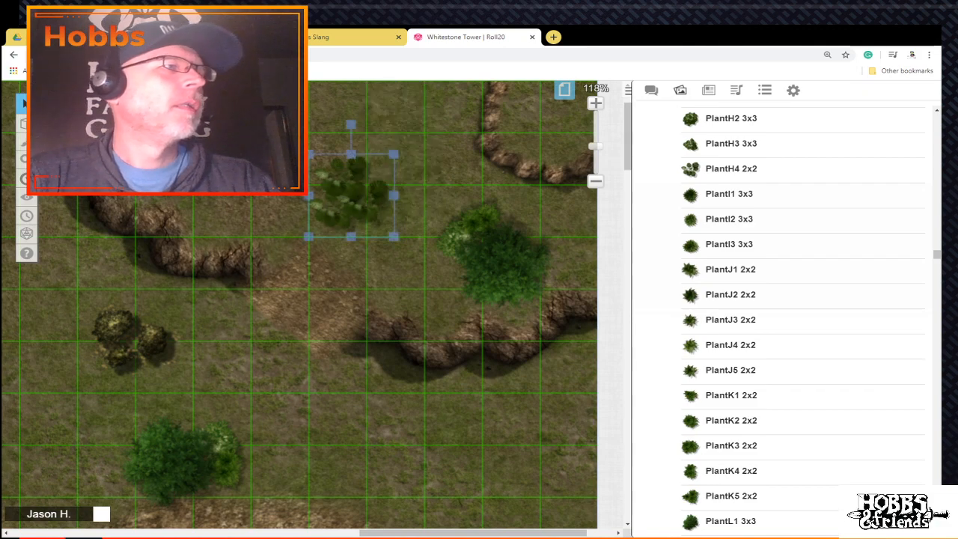
pyautogui.scroll(-2, 449, 239)
pyautogui.rightClick(470, 232)
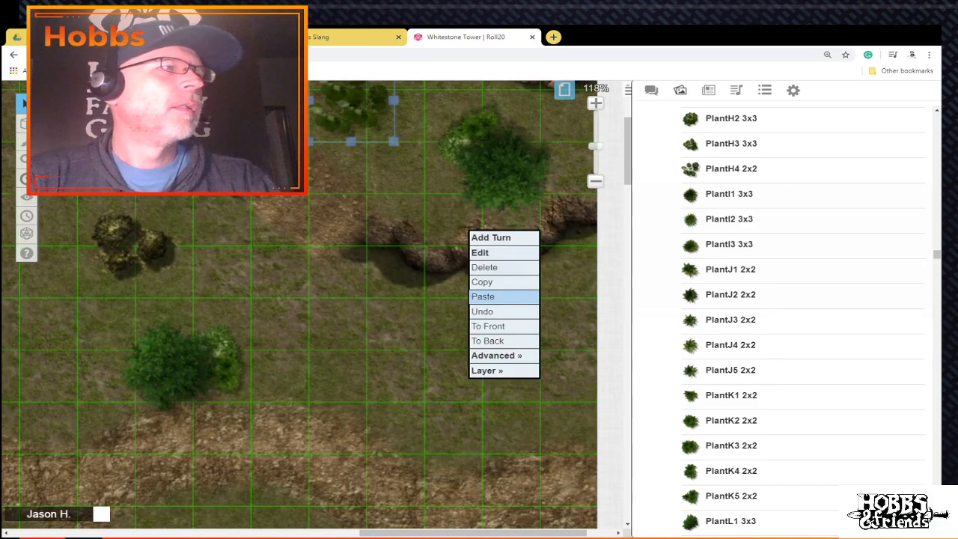
pyautogui.click(482, 296)
# Step: Paste two more PlantH4 clumps on the grass east of the river, one north of the bridge and one near the map's northern edge
pyautogui.moveTo(479, 533); pyautogui.dragTo(342, 533)
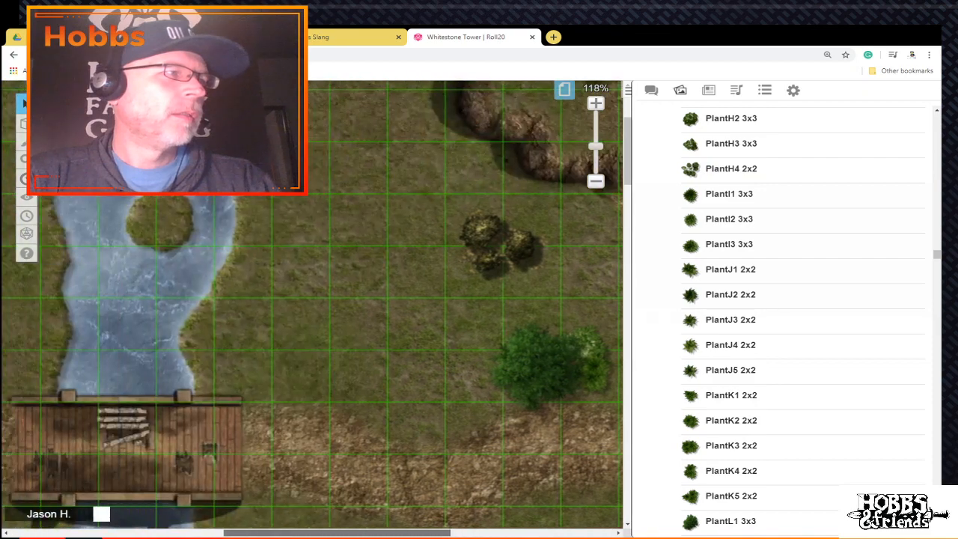
pyautogui.rightClick(379, 293)
pyautogui.click(363, 224)
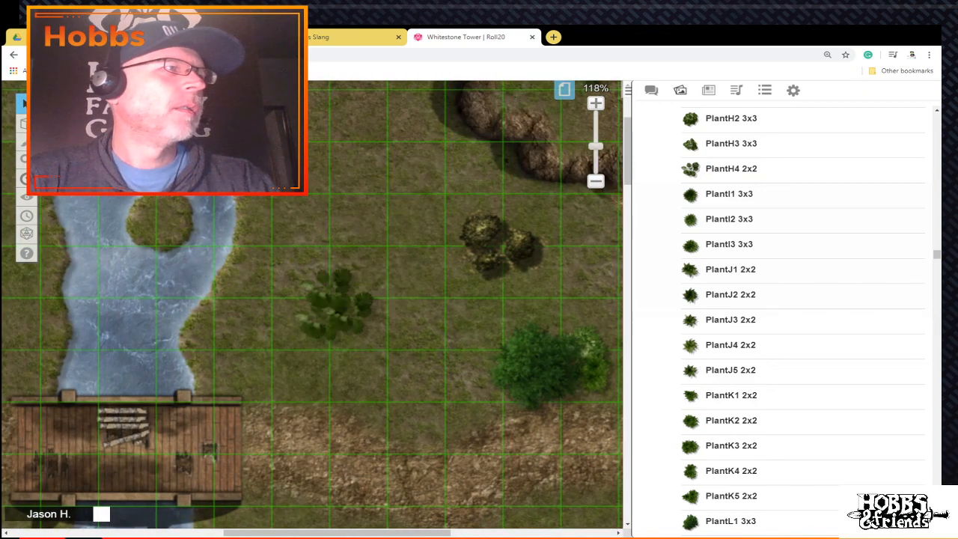
pyautogui.scroll(3, 363, 225)
pyautogui.rightClick(323, 106)
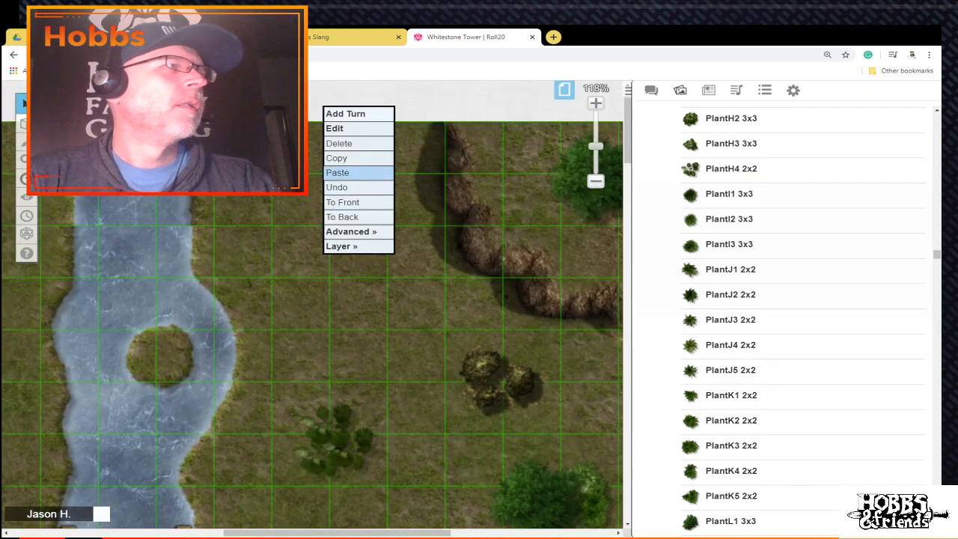
pyautogui.click(352, 172)
pyautogui.rightClick(334, 117)
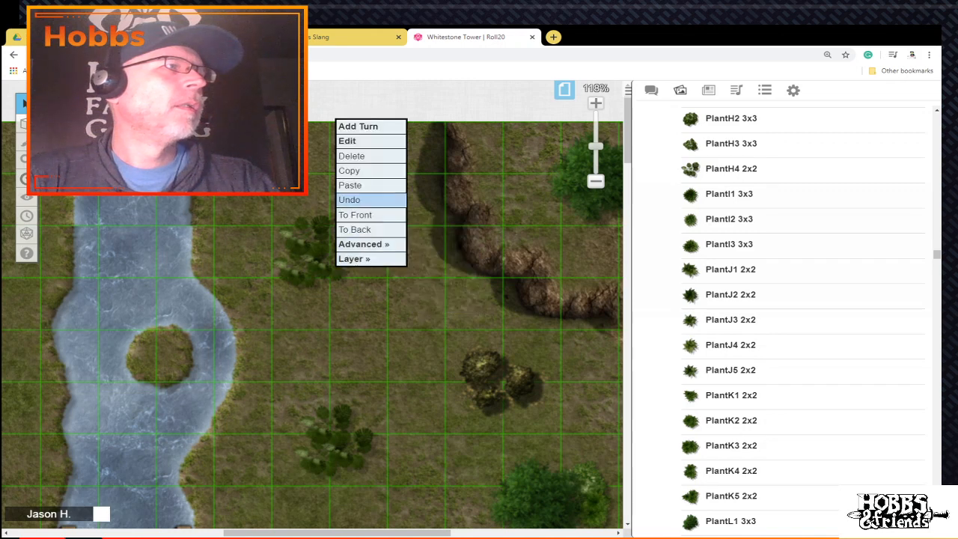
# Step: Paste another leafy plant into the clump northeast of the river's round island and move it to the clump's lower edge
pyautogui.click(367, 185)
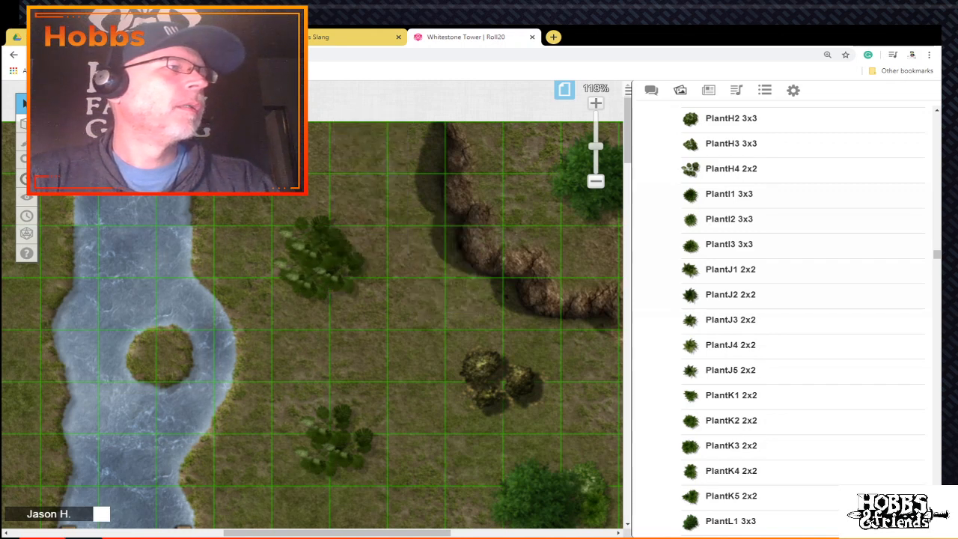
pyautogui.click(331, 268)
pyautogui.click(401, 288)
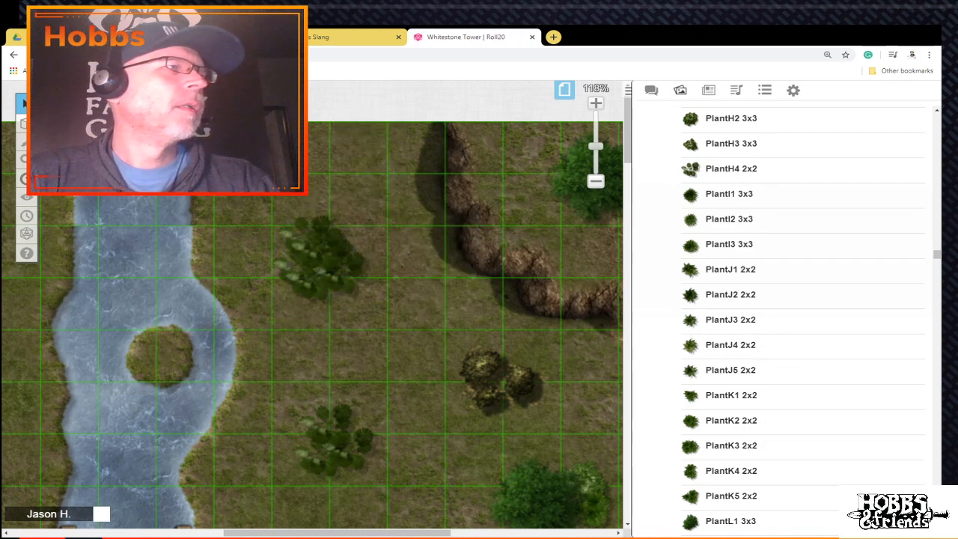
pyautogui.moveTo(320, 252); pyautogui.dragTo(317, 293)
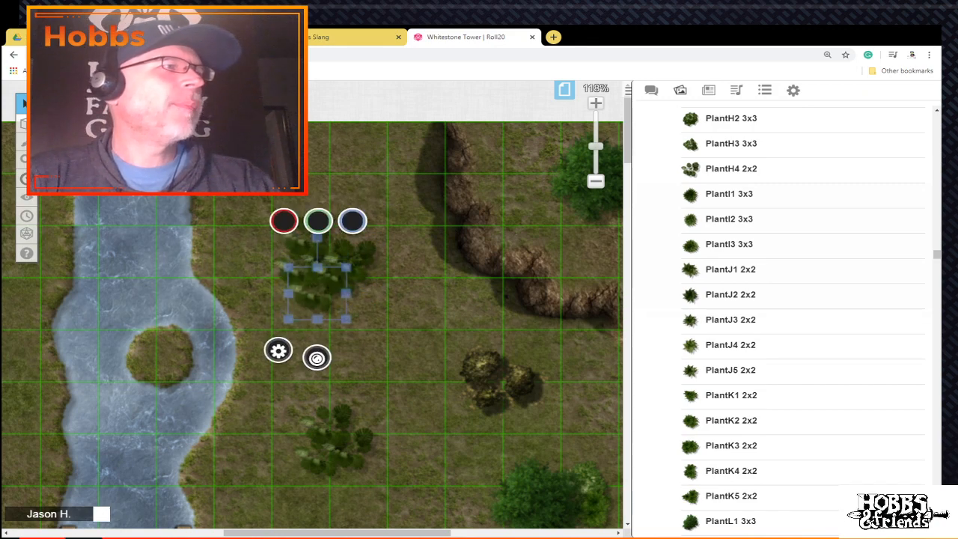
pyautogui.click(537, 255)
# Step: Place a PlantJ2 2x2 on the map and move it against the sprawling tree south of the road
pyautogui.moveTo(596, 146); pyautogui.dragTo(596, 159)
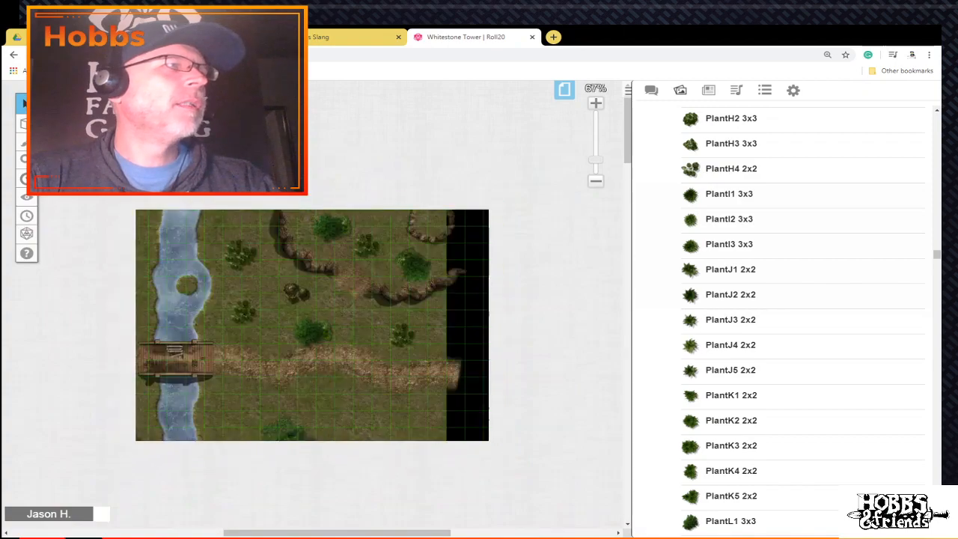
pyautogui.scroll(-3, 318, 307)
pyautogui.scroll(-10, 317, 307)
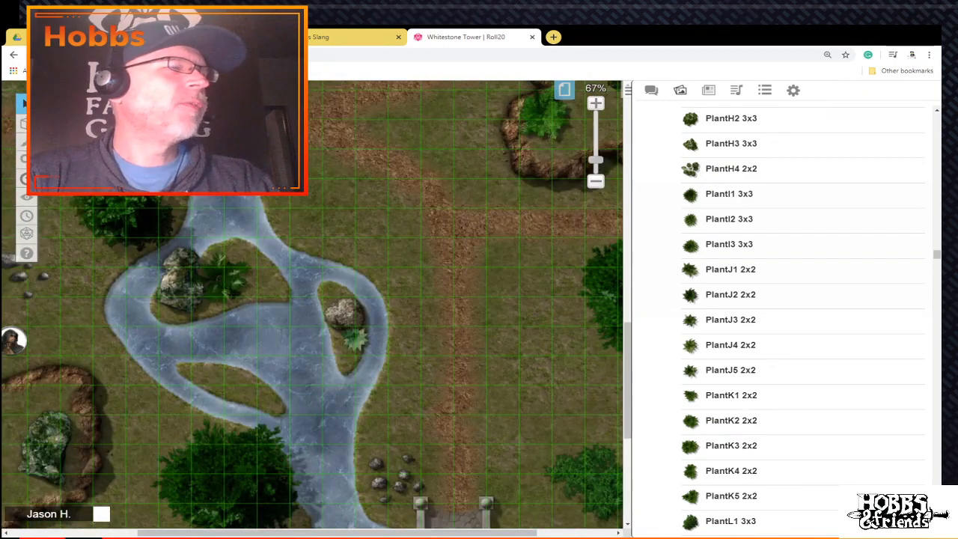
pyautogui.scroll(-5, 318, 307)
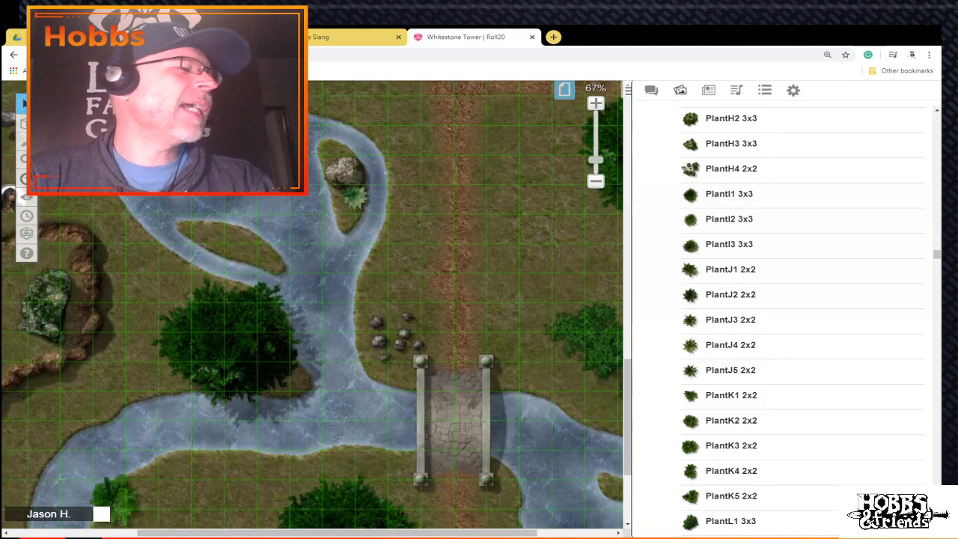
pyautogui.scroll(10, 317, 304)
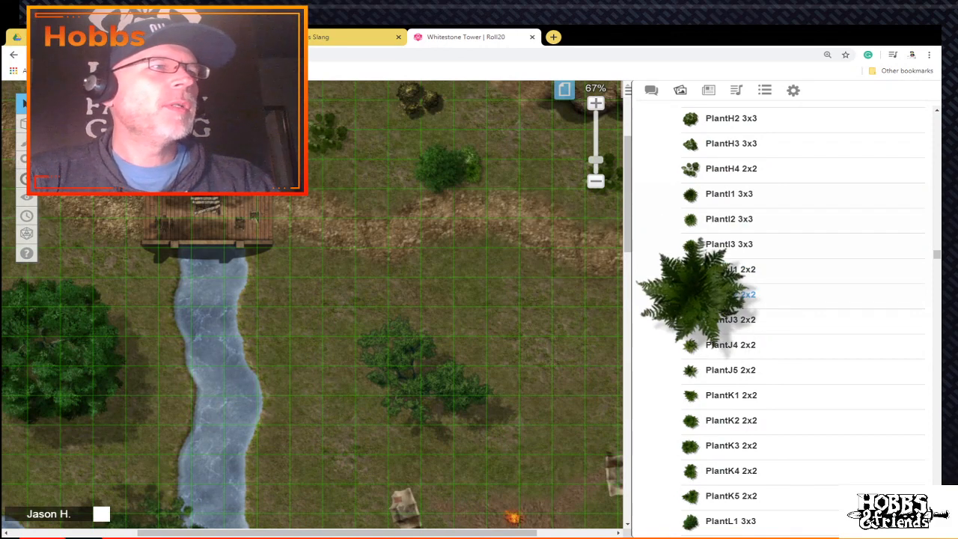
pyautogui.moveTo(730, 295); pyautogui.dragTo(444, 359)
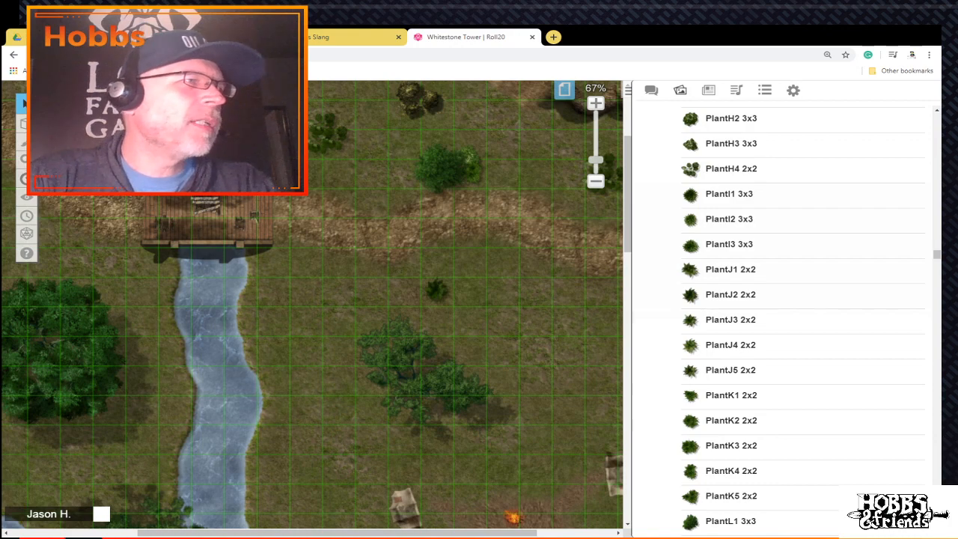
pyautogui.moveTo(436, 290); pyautogui.dragTo(441, 350)
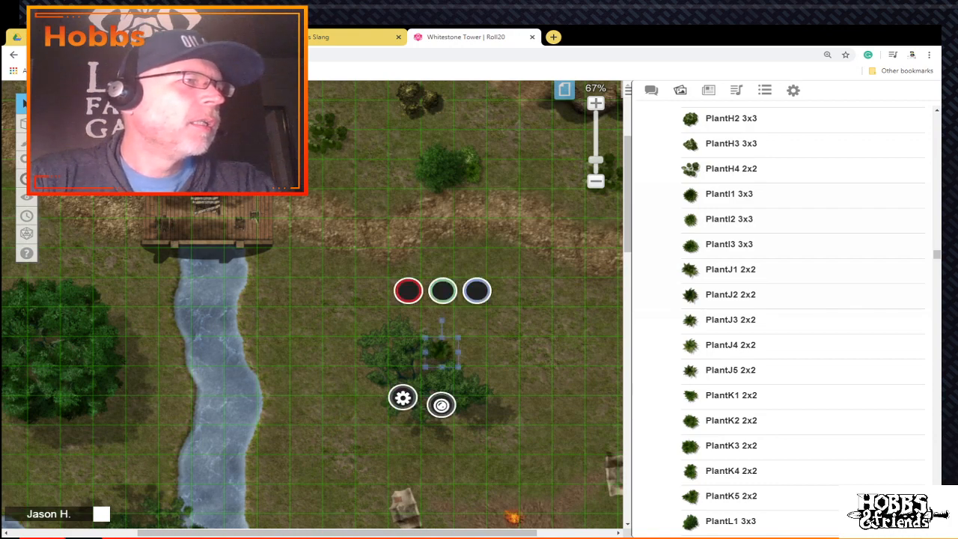
# Step: Duplicate the PlantJ2 plant and position the copy up against the original beside the sprawling tree
pyautogui.rightClick(452, 352)
pyautogui.click(472, 256)
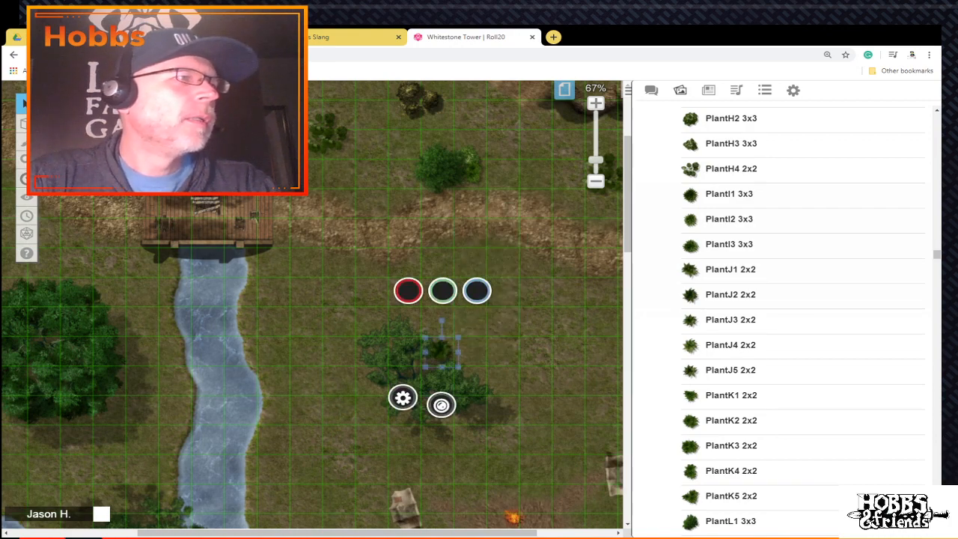
pyautogui.rightClick(441, 350)
pyautogui.click(462, 244)
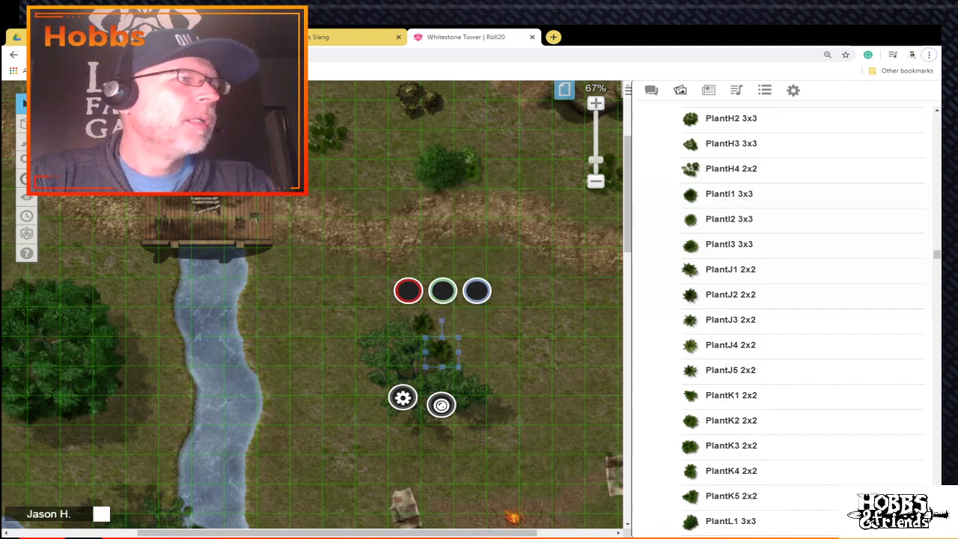
pyautogui.moveTo(423, 323); pyautogui.dragTo(428, 332)
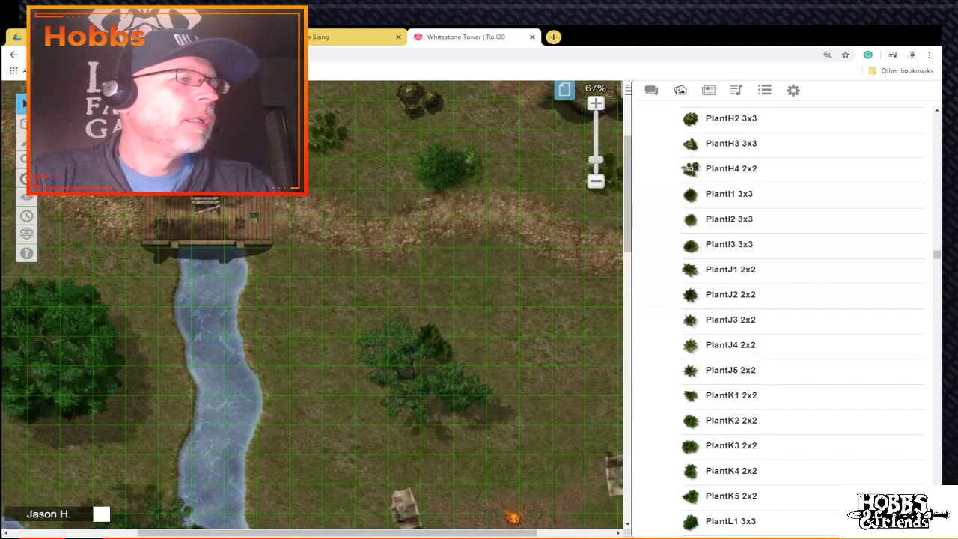
# Step: Select both new plants beside the sprawling tree and move them to another layer
pyautogui.moveTo(344, 280); pyautogui.dragTo(518, 416)
pyautogui.rightClick(443, 345)
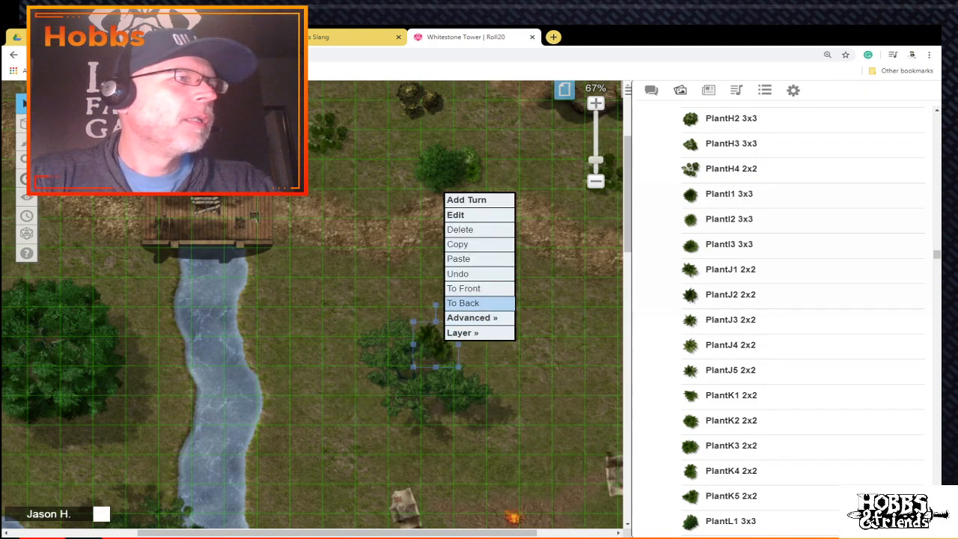
pyautogui.moveTo(462, 332)
pyautogui.click(546, 334)
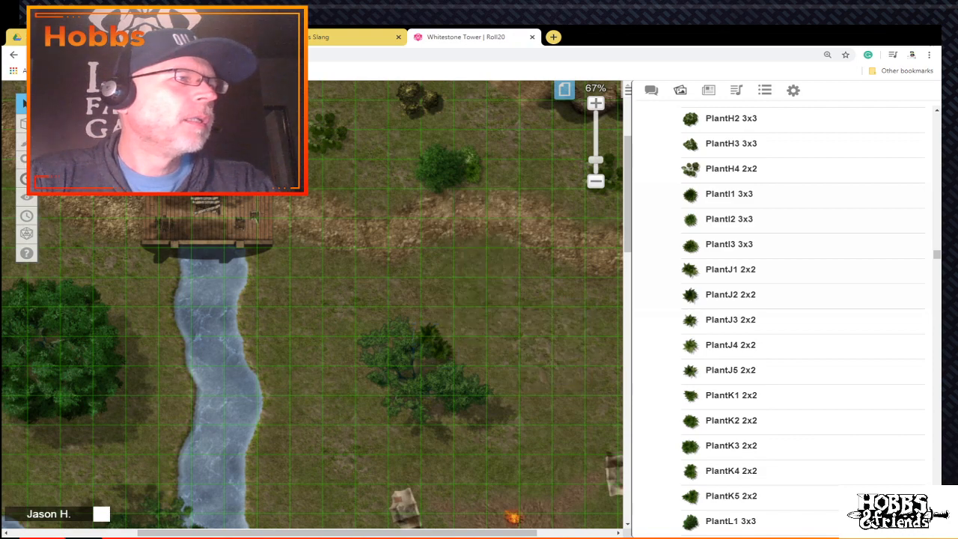
# Step: Examine the area between the road and the campsite for spots that could use more scenery
pyautogui.scroll(5, 324, 288)
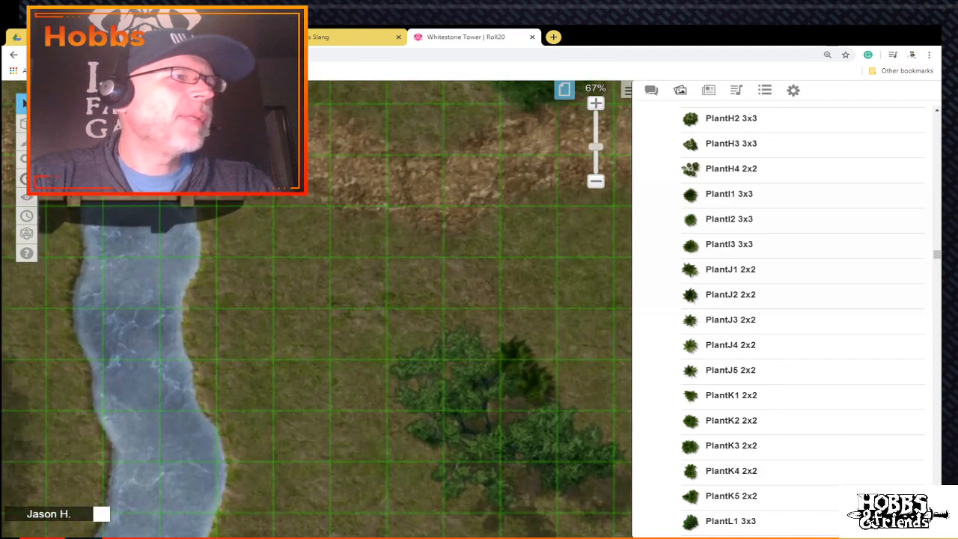
pyautogui.moveTo(336, 533); pyautogui.dragTo(403, 533)
pyautogui.scroll(-2, 389, 359)
pyautogui.scroll(-2, 314, 300)
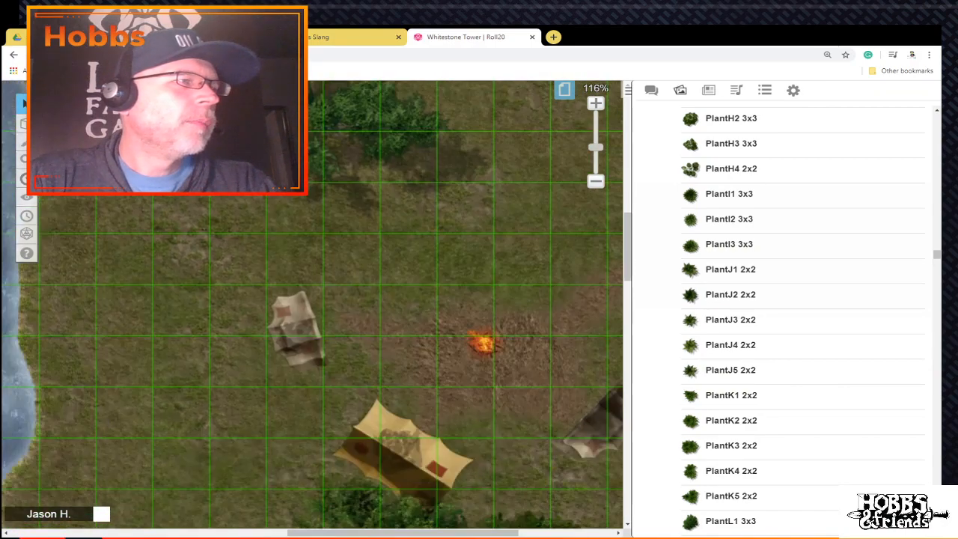
pyautogui.scroll(4, 315, 299)
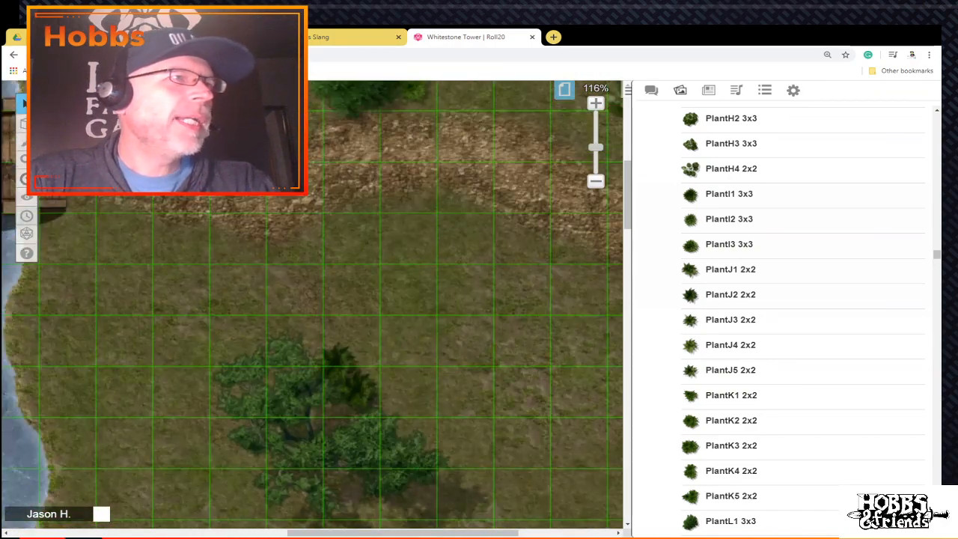
pyautogui.scroll(-5, 312, 303)
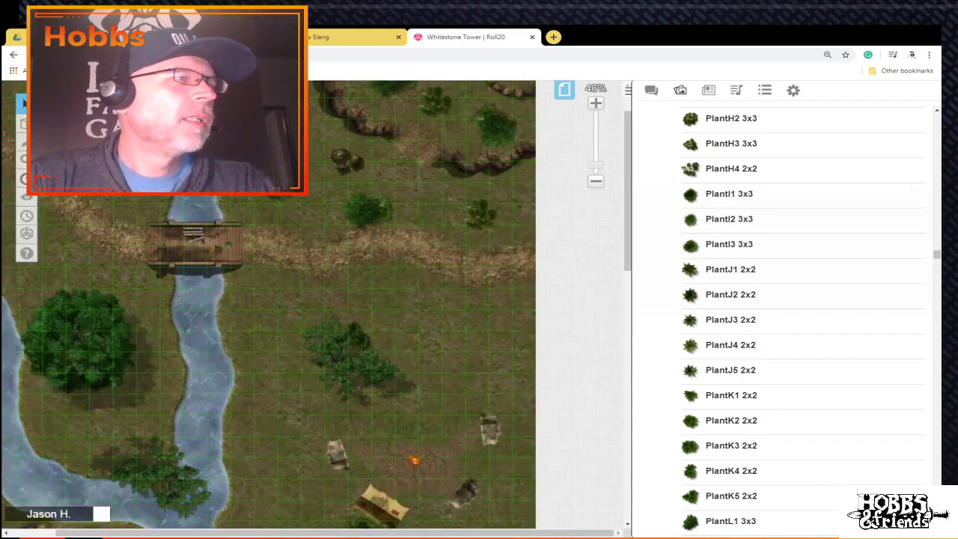
pyautogui.scroll(2, 312, 303)
pyautogui.scroll(-3, 312, 303)
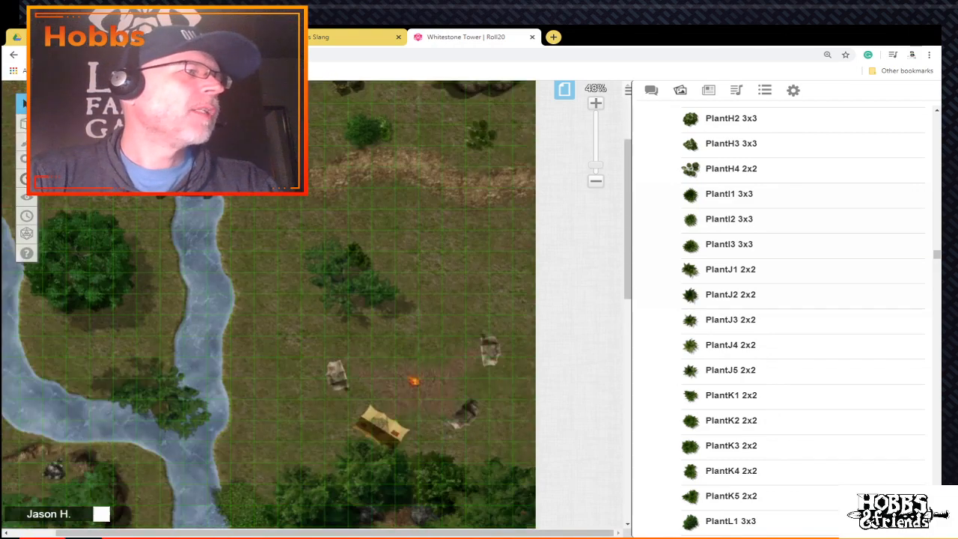
# Step: Browse the plant and rock art and place Rock Large1 3x4 inside the curved cliff in the map's northeast corner
pyautogui.moveTo(730, 271)
pyautogui.scroll(-5, 729, 276)
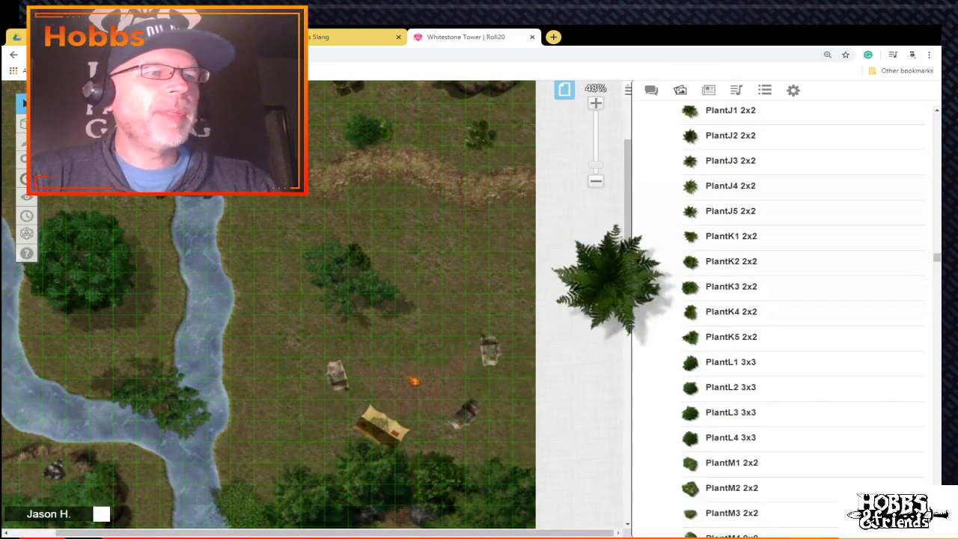
pyautogui.scroll(-5, 741, 294)
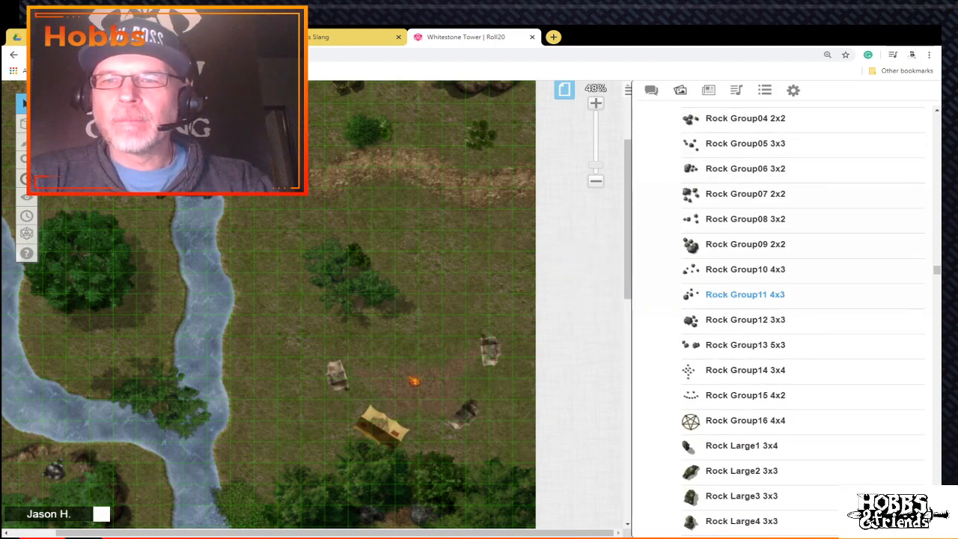
pyautogui.scroll(-5, 741, 294)
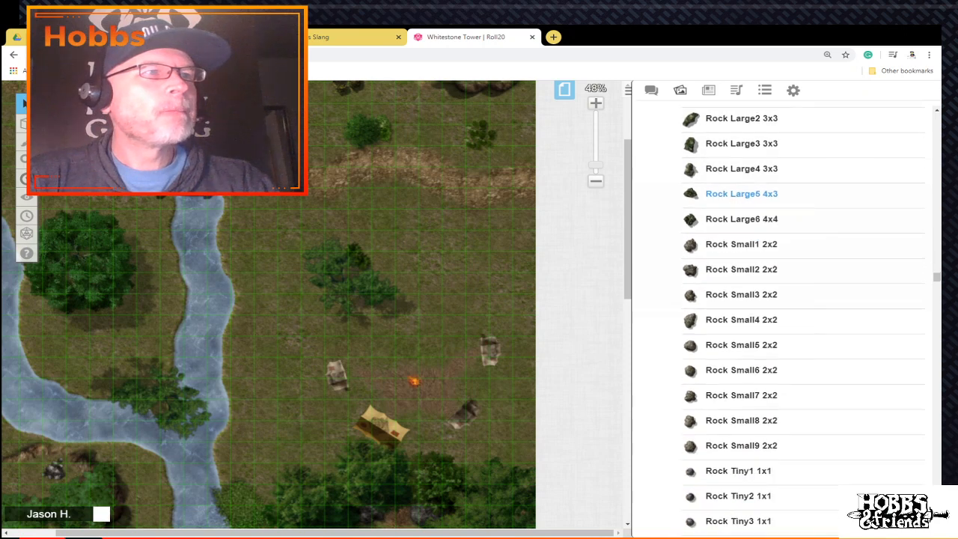
pyautogui.moveTo(741, 244)
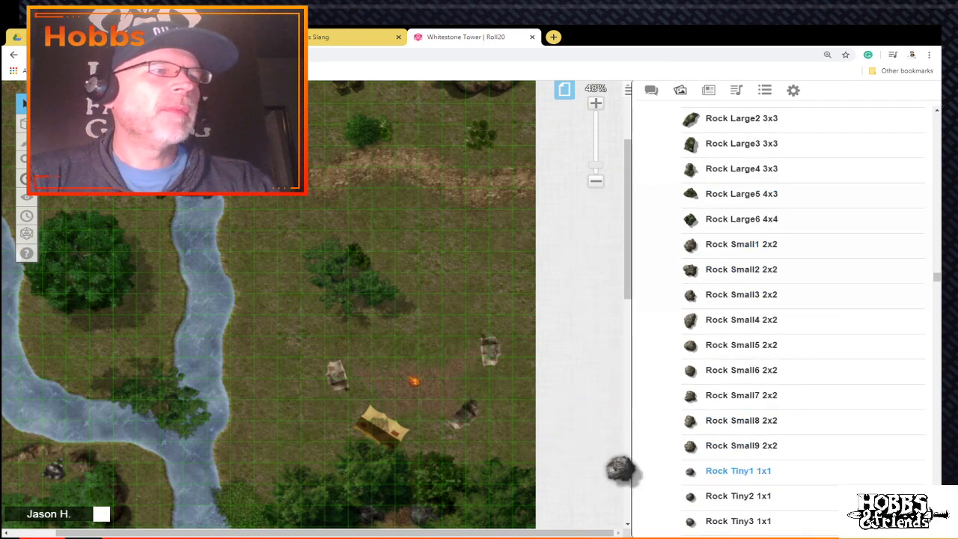
pyautogui.moveTo(741, 370)
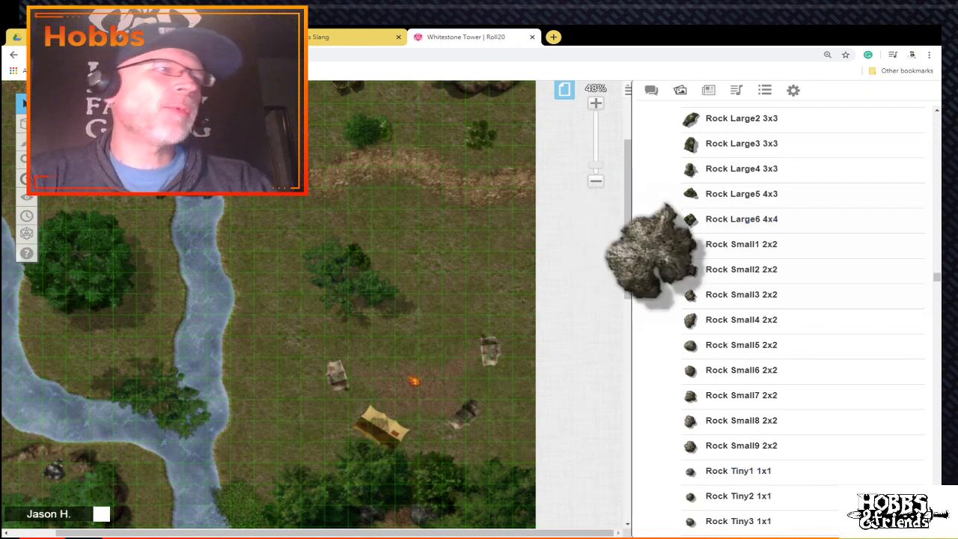
pyautogui.scroll(2, 741, 324)
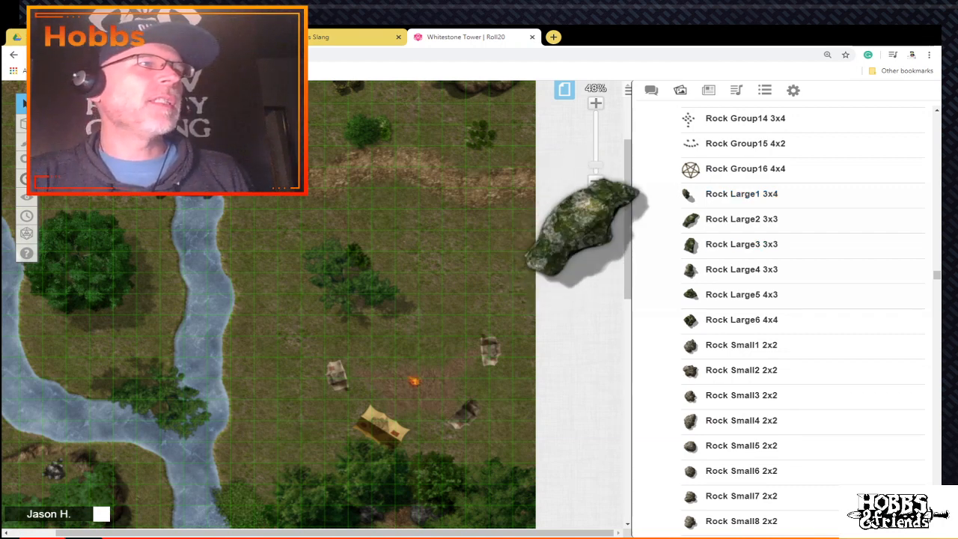
pyautogui.moveTo(740, 194); pyautogui.dragTo(404, 224)
pyautogui.scroll(5, 268, 305)
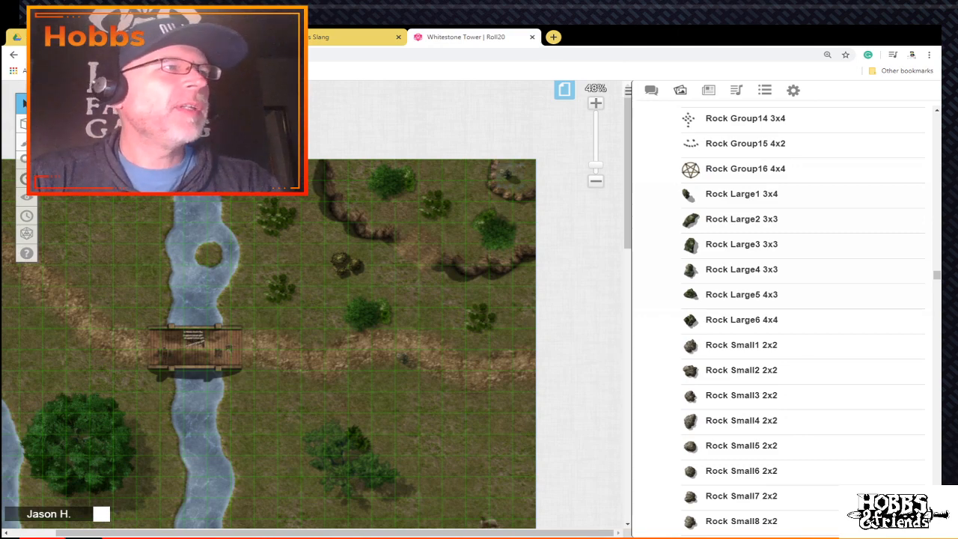
pyautogui.click(509, 174)
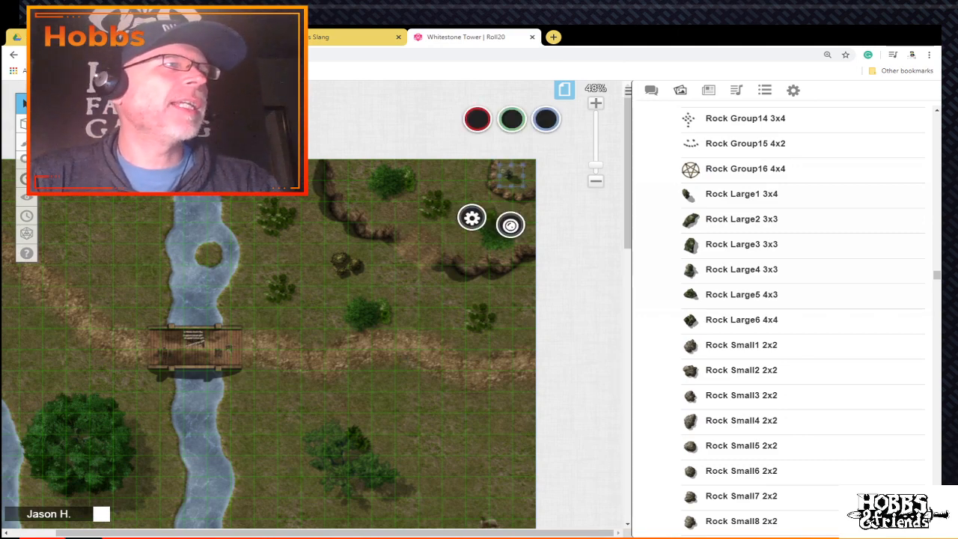
# Step: Move the tree south of the cliff-ringed rock so it covers the two small bushes beside it
pyautogui.moveTo(596, 166); pyautogui.dragTo(596, 152)
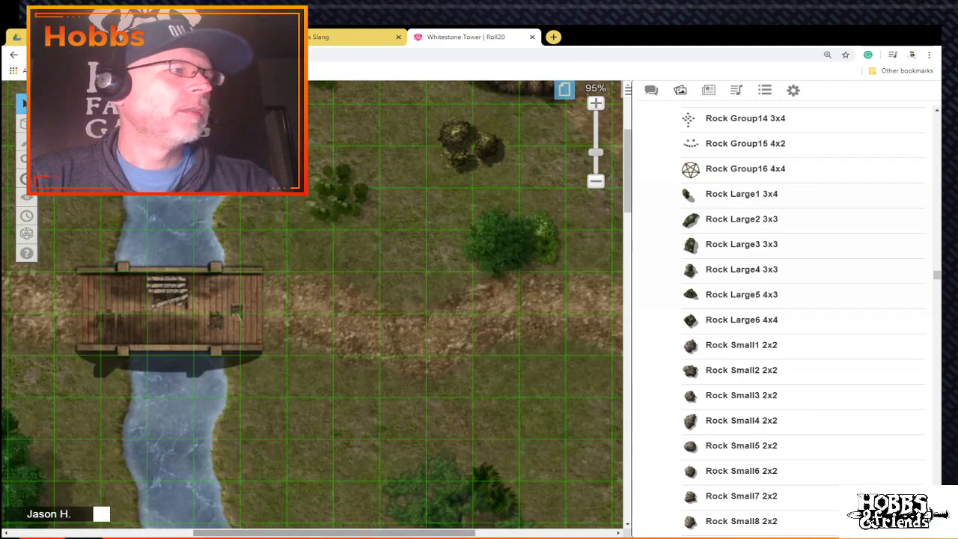
pyautogui.moveTo(420, 533); pyautogui.dragTo(559, 533)
pyautogui.scroll(5, 479, 321)
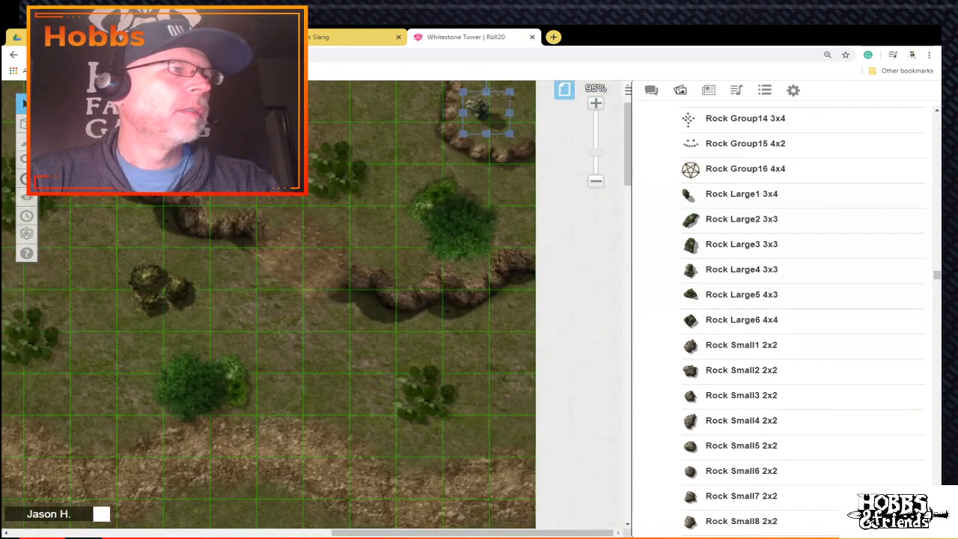
pyautogui.moveTo(596, 152); pyautogui.dragTo(595, 131)
pyautogui.moveTo(479, 533); pyautogui.dragTo(539, 533)
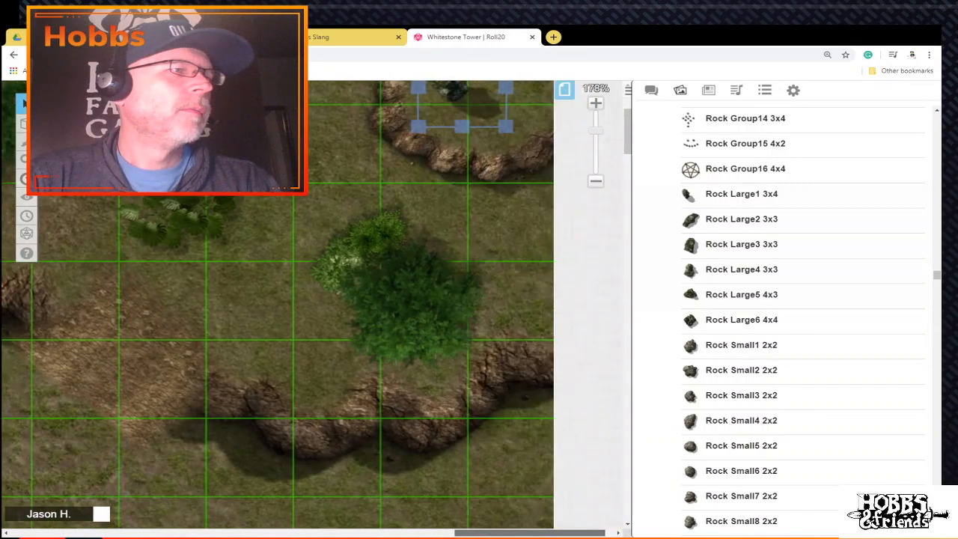
pyautogui.scroll(3, 449, 322)
pyautogui.moveTo(408, 404); pyautogui.dragTo(376, 367)
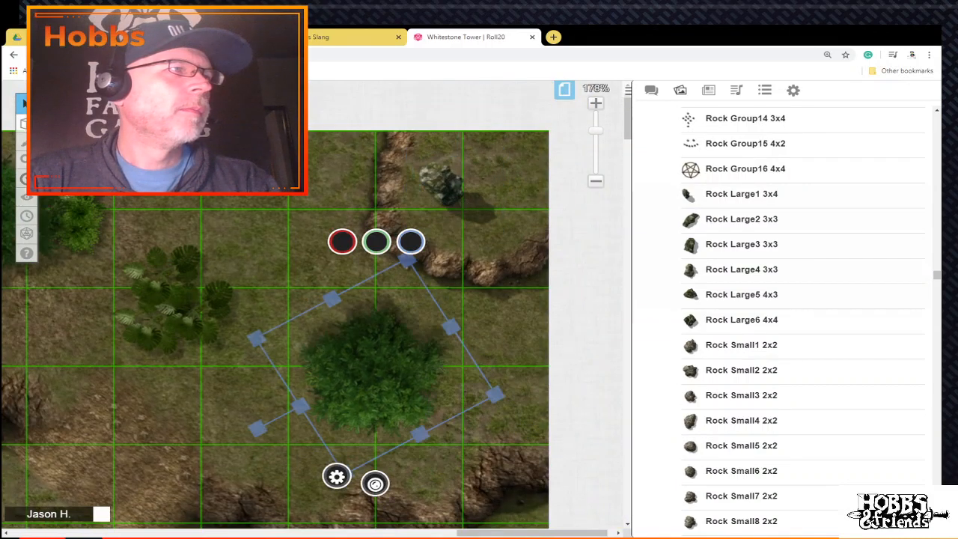
pyautogui.press('Escape')
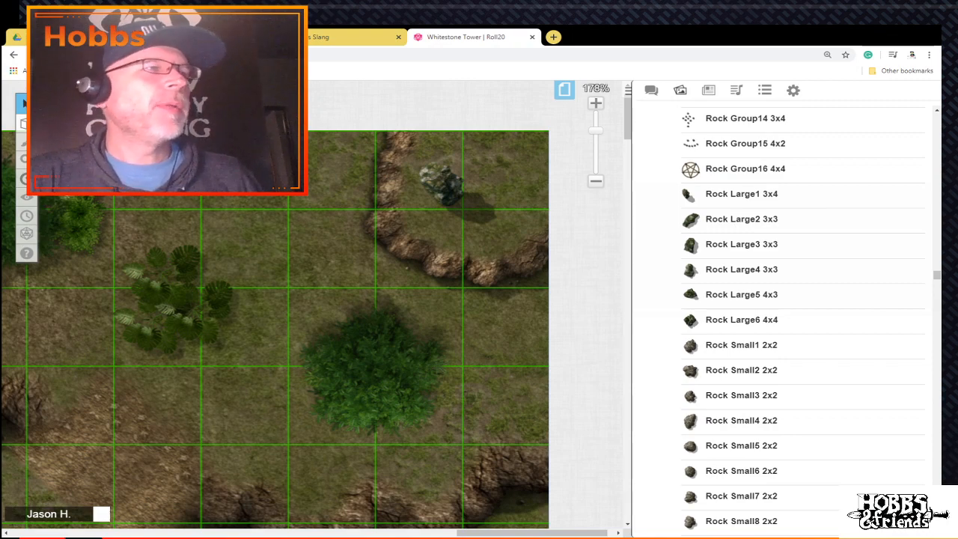
# Step: Place Rock Large5 4x3 and Rock Large6 4x4 on the open grass between the dirt road and the campsite, east of the sprawling tree
pyautogui.scroll(-12, 277, 329)
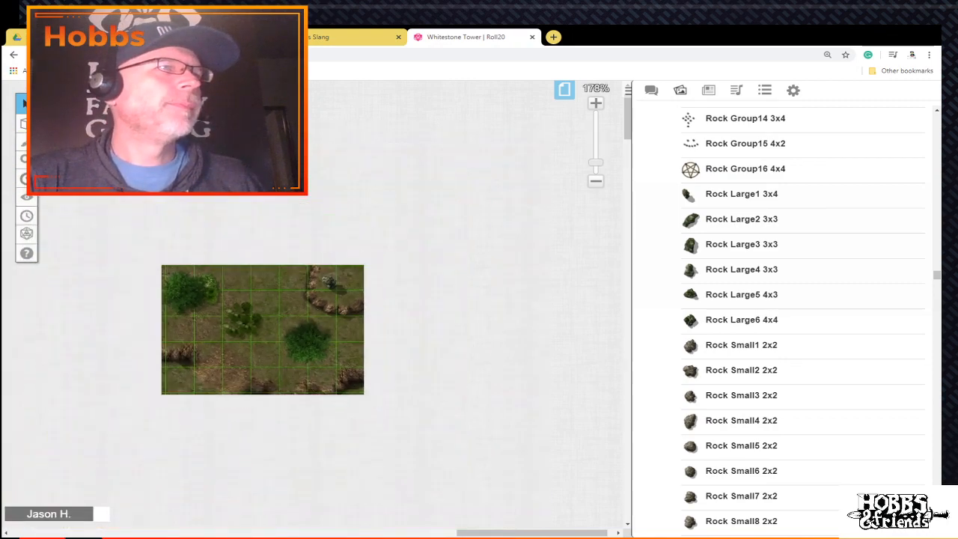
pyautogui.scroll(-3, 277, 329)
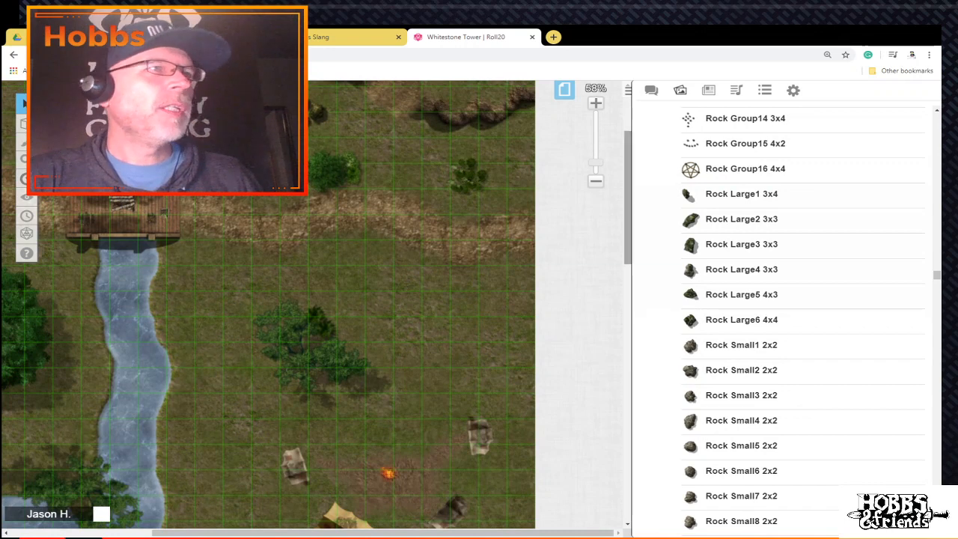
pyautogui.moveTo(744, 143)
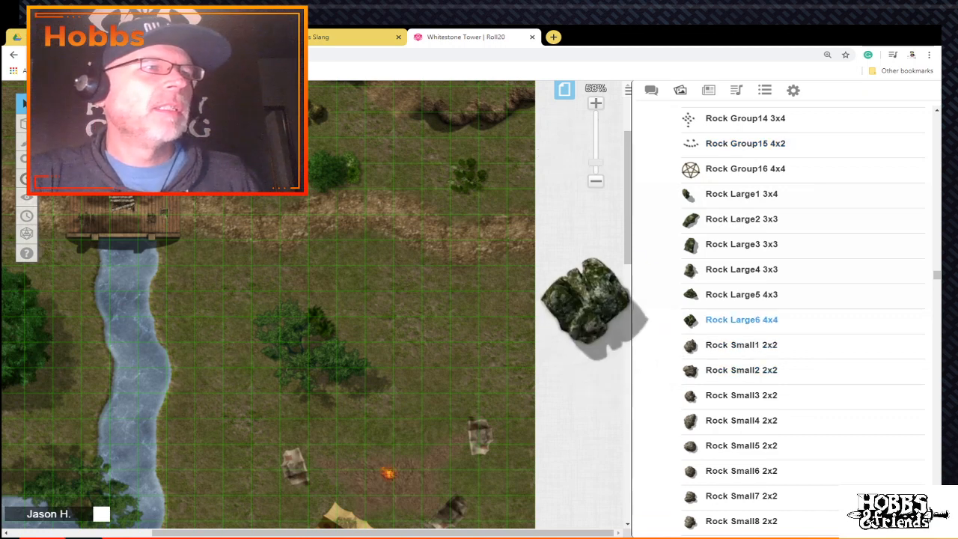
pyautogui.moveTo(741, 294)
pyautogui.moveTo(741, 294); pyautogui.dragTo(419, 330)
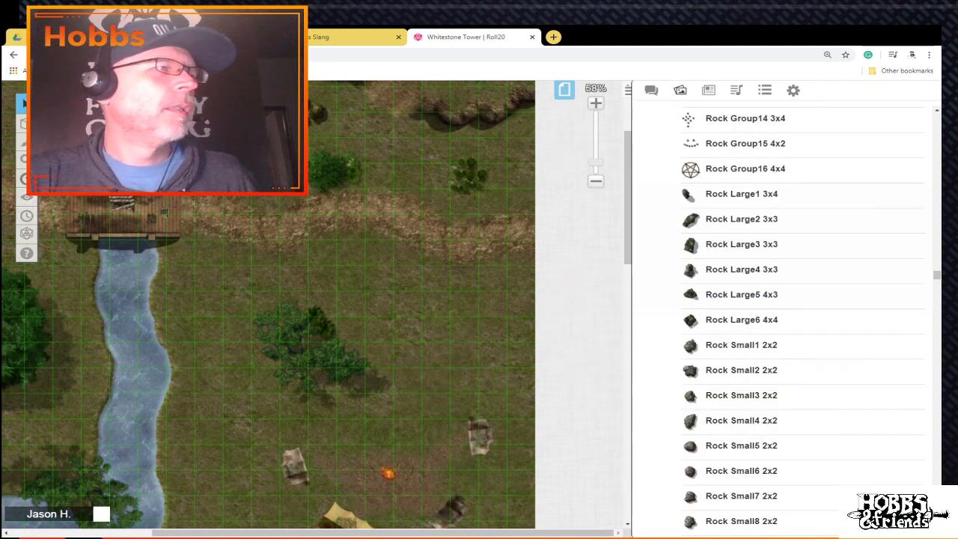
pyautogui.moveTo(740, 319); pyautogui.dragTo(430, 326)
pyautogui.scroll(4, 430, 326)
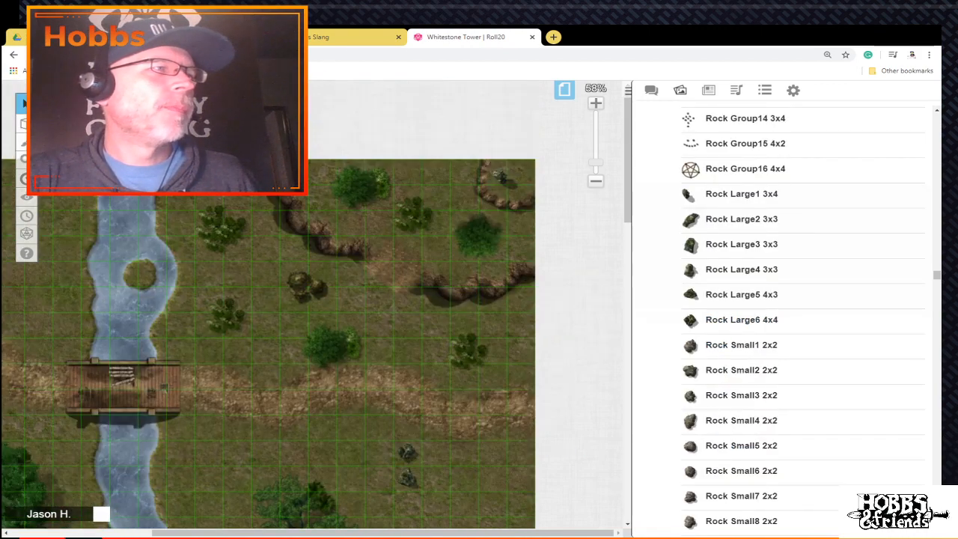
# Step: Move one of the two new rocks so that they sit side by side northeast of the sprawling tree
pyautogui.scroll(-6, 430, 325)
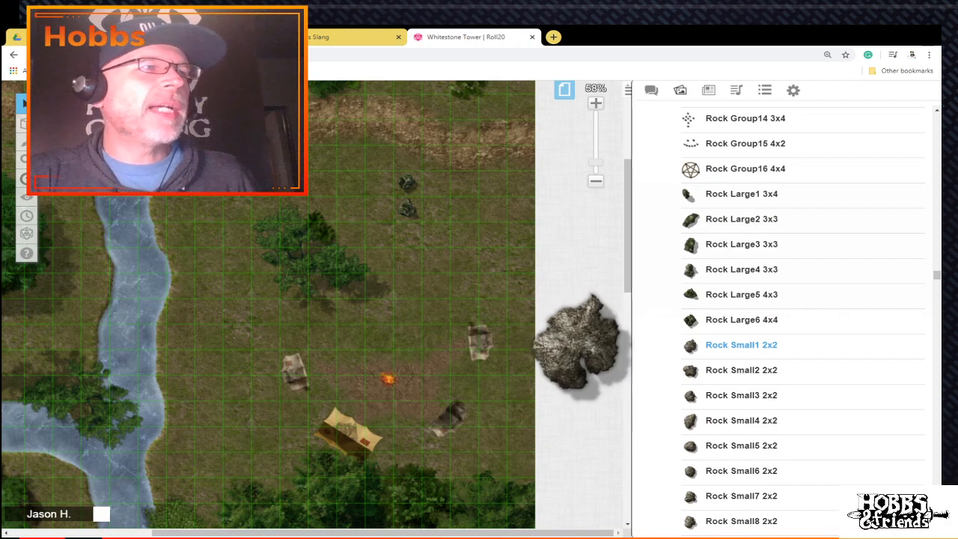
pyautogui.scroll(2, 299, 314)
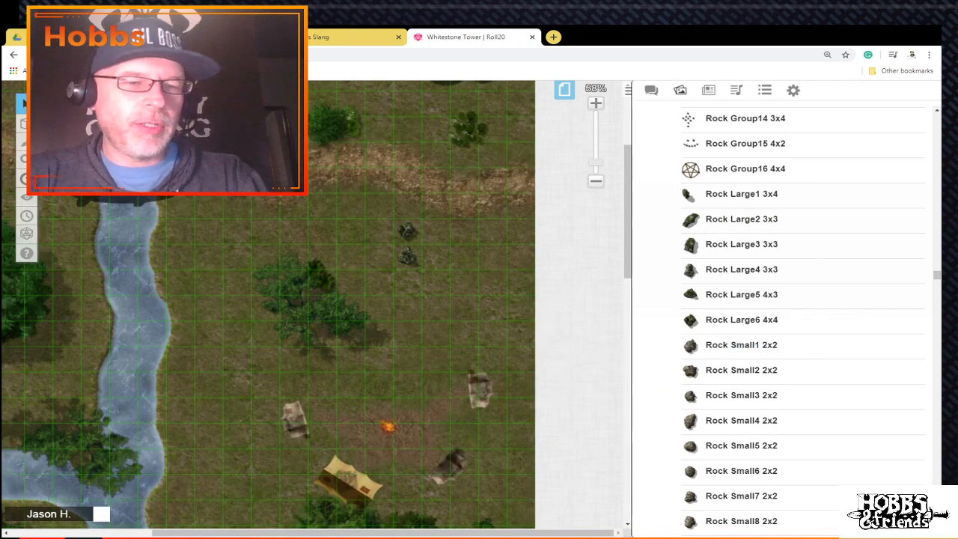
pyautogui.hotkey('ctrl', 'v')
pyautogui.moveTo(415, 243); pyautogui.dragTo(425, 261)
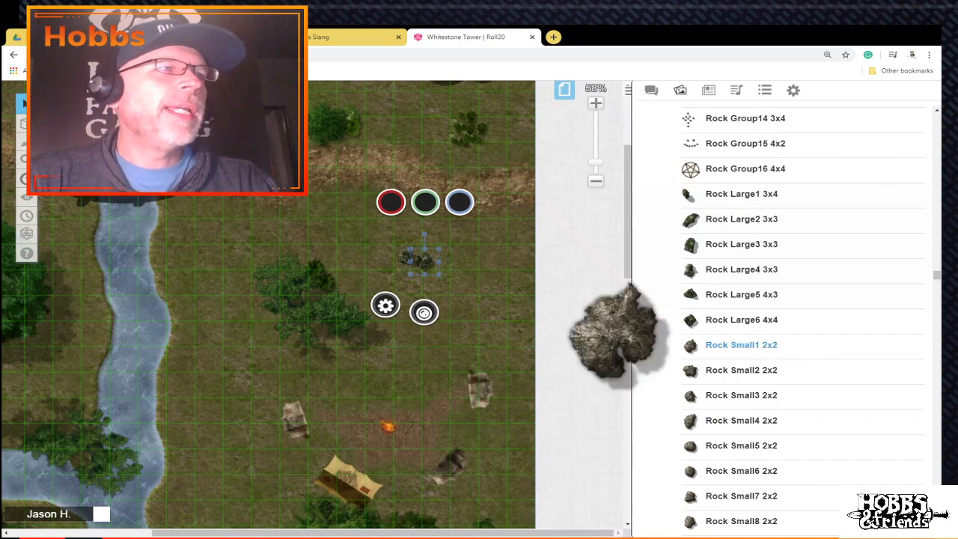
# Step: Browse the tree art and place TreeL1 5x5 near the pair of rocks south of the road
pyautogui.scroll(-5, 741, 345)
pyautogui.scroll(-15, 741, 345)
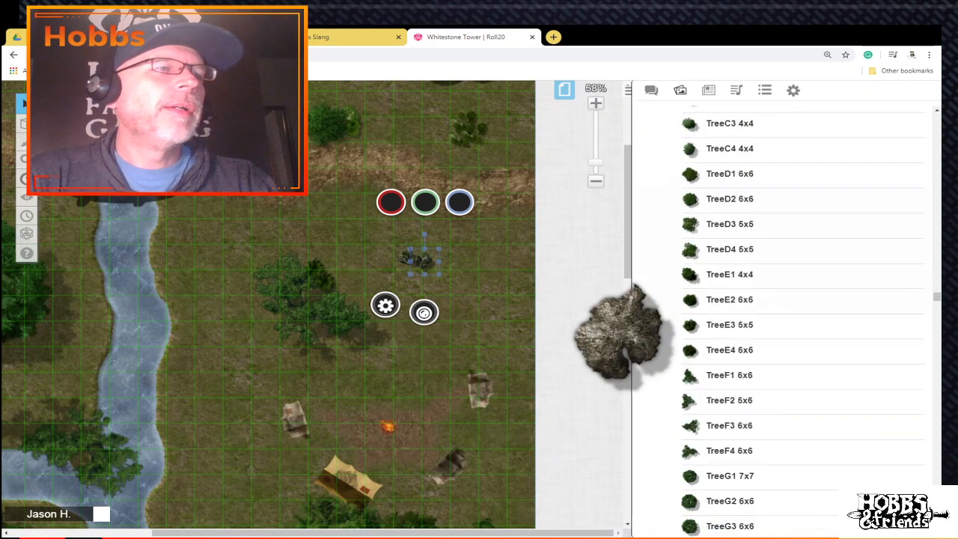
pyautogui.scroll(-1, 741, 345)
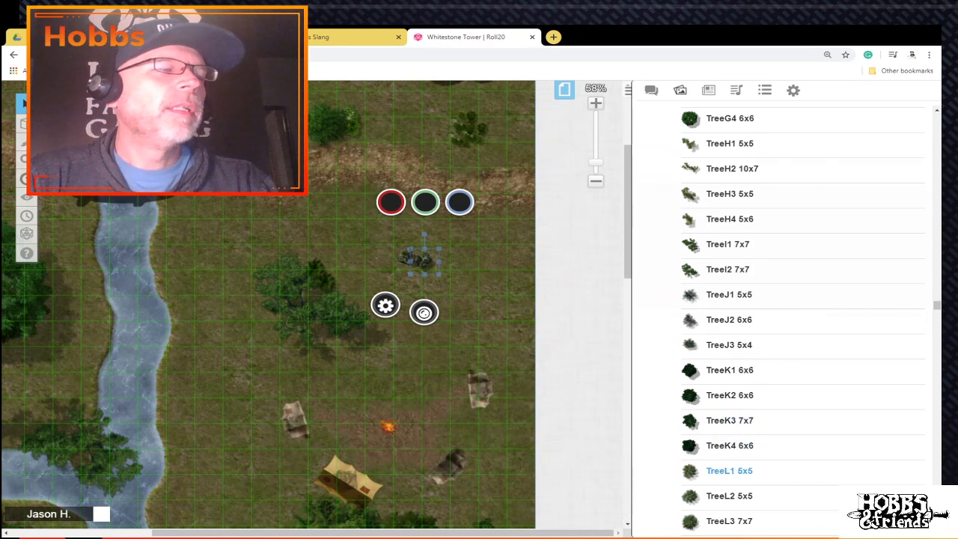
pyautogui.moveTo(730, 471); pyautogui.dragTo(436, 263)
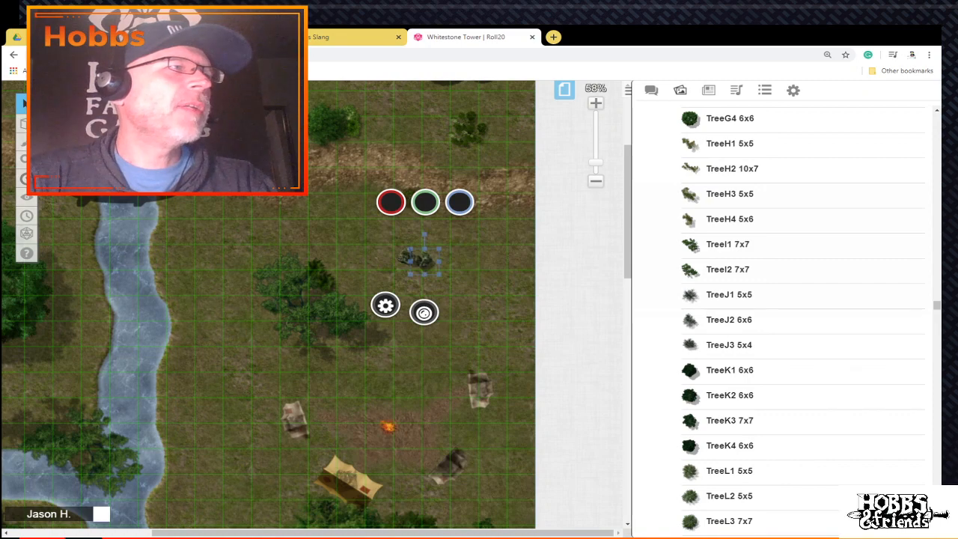
pyautogui.scroll(3, 269, 305)
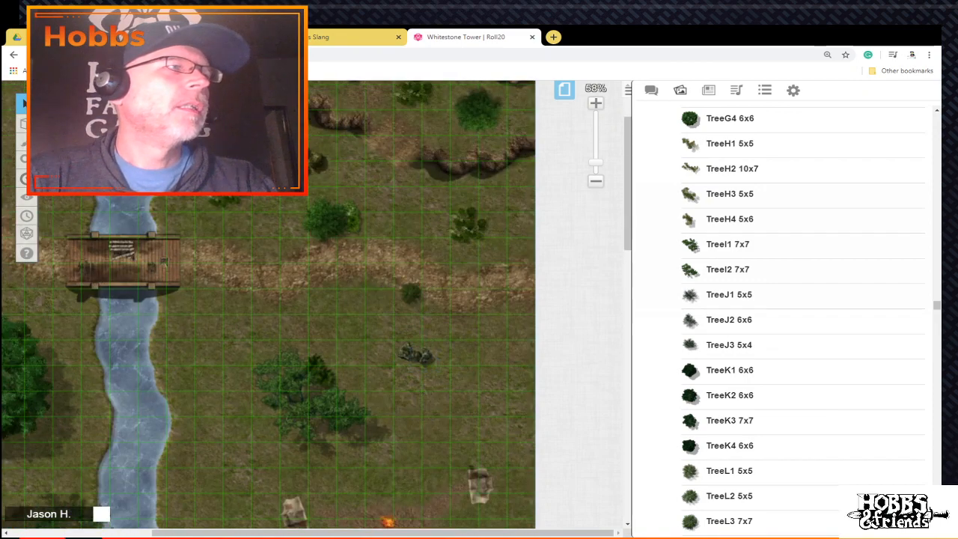
# Step: Enlarge the new tree to several grid squares across and move it over the pair of rocks
pyautogui.click(412, 293)
pyautogui.moveTo(427, 305); pyautogui.dragTo(482, 358)
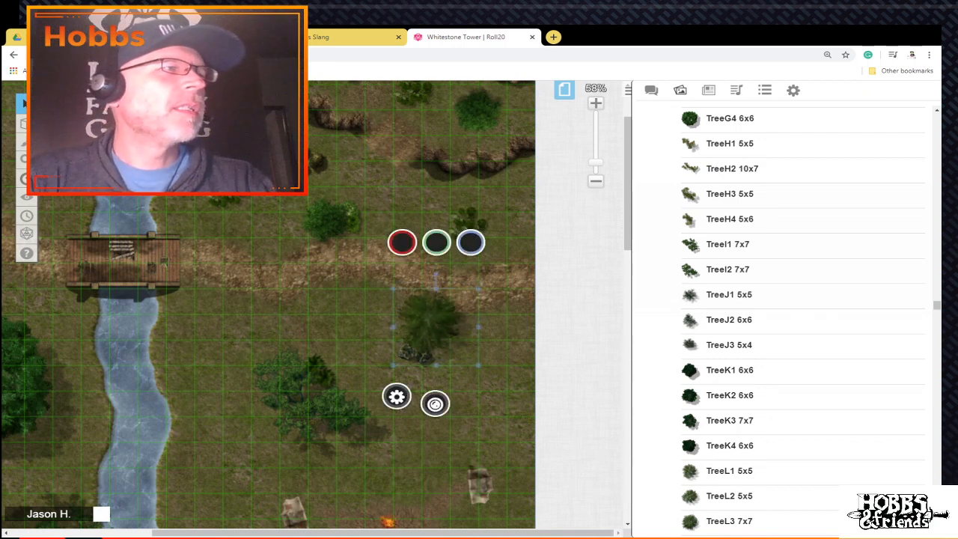
pyautogui.moveTo(436, 329); pyautogui.dragTo(408, 353)
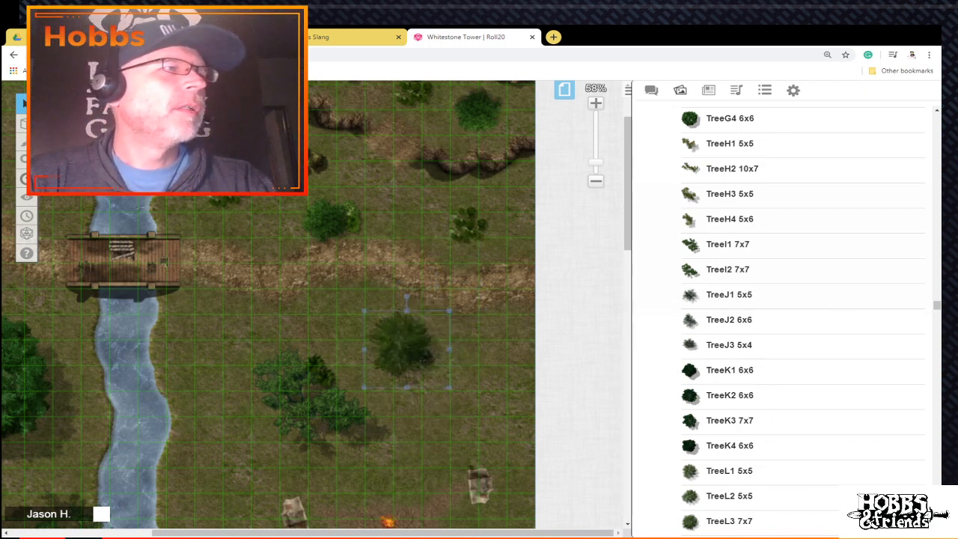
pyautogui.click(486, 355)
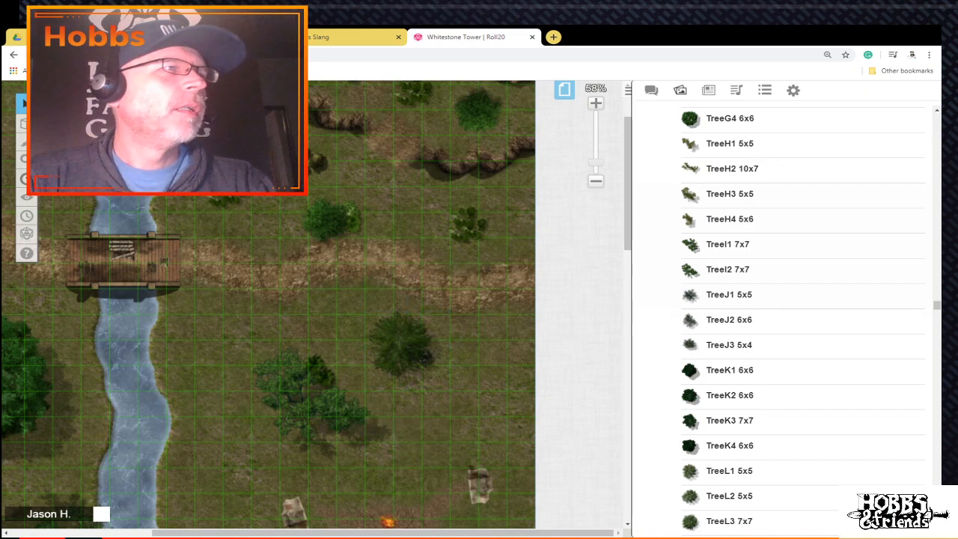
# Step: Examine the map around the new tree, the campsite and the southern river for areas that need more scenery
pyautogui.scroll(5, 312, 308)
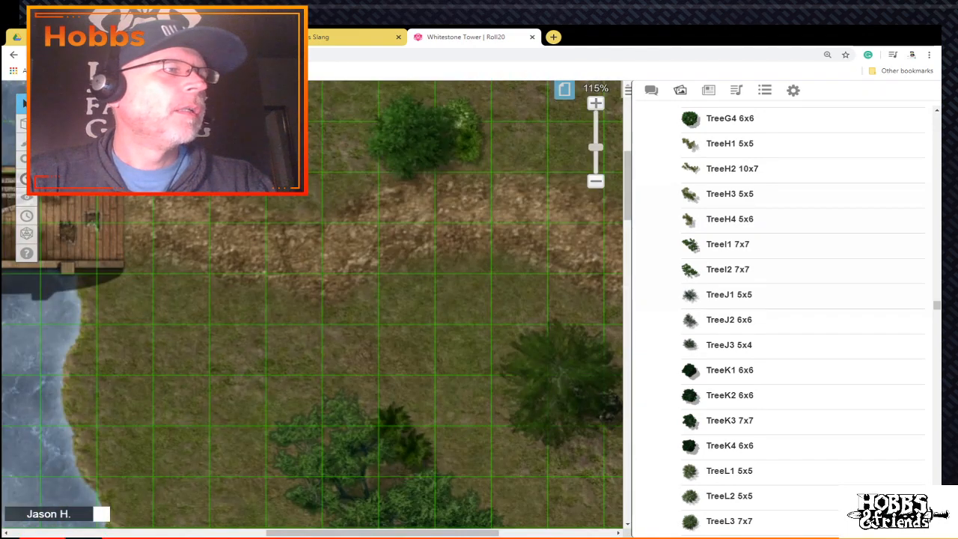
pyautogui.scroll(1, 312, 308)
pyautogui.moveTo(383, 533); pyautogui.dragTo(470, 533)
pyautogui.scroll(-2, 312, 308)
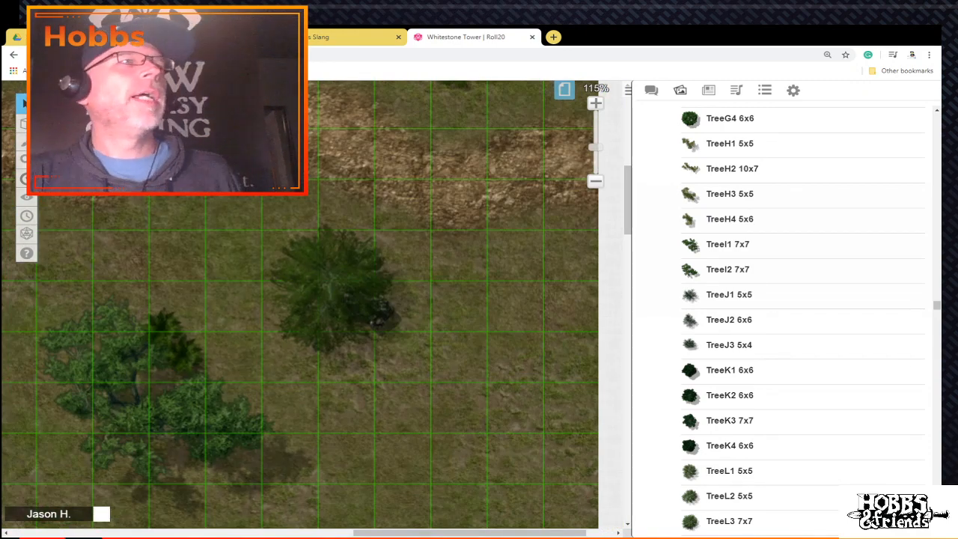
pyautogui.scroll(-2, 313, 308)
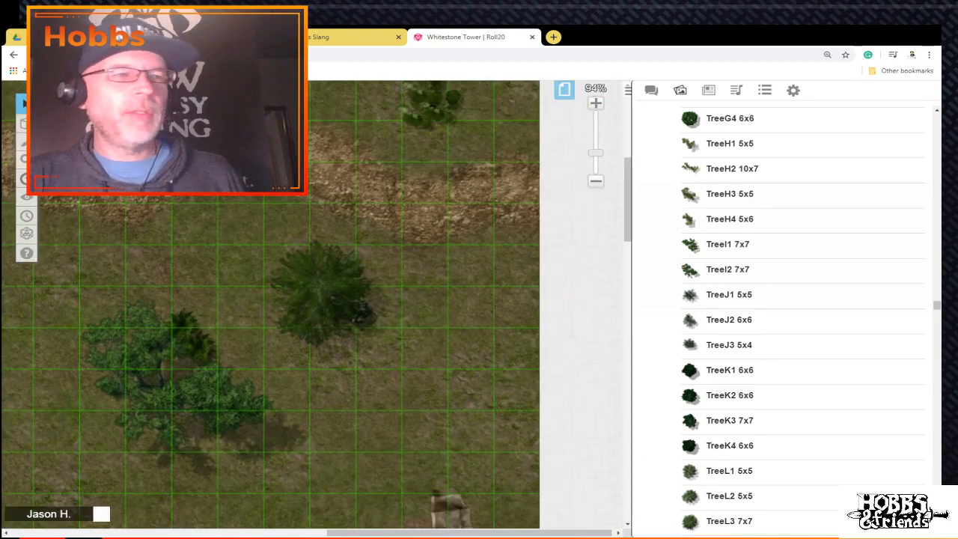
pyautogui.scroll(-5, 312, 309)
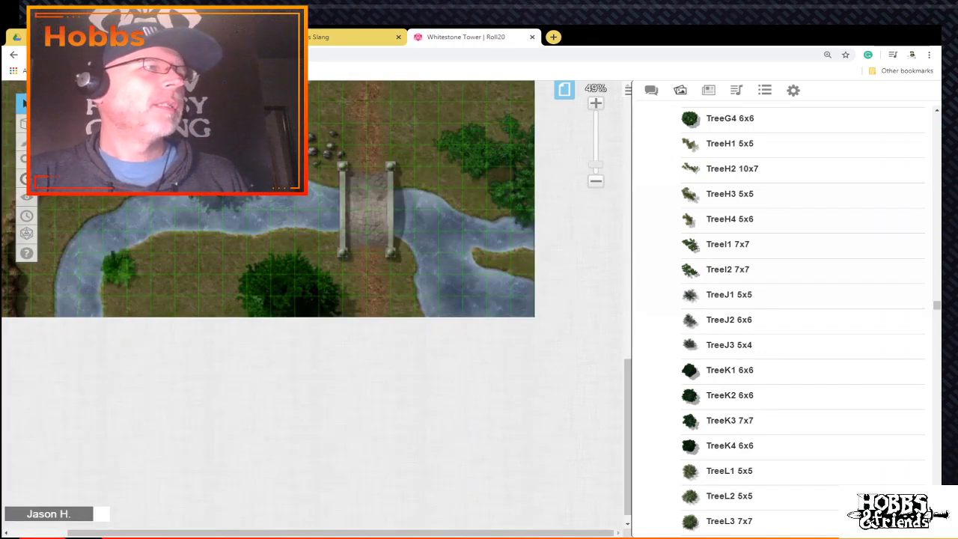
pyautogui.scroll(3, 312, 308)
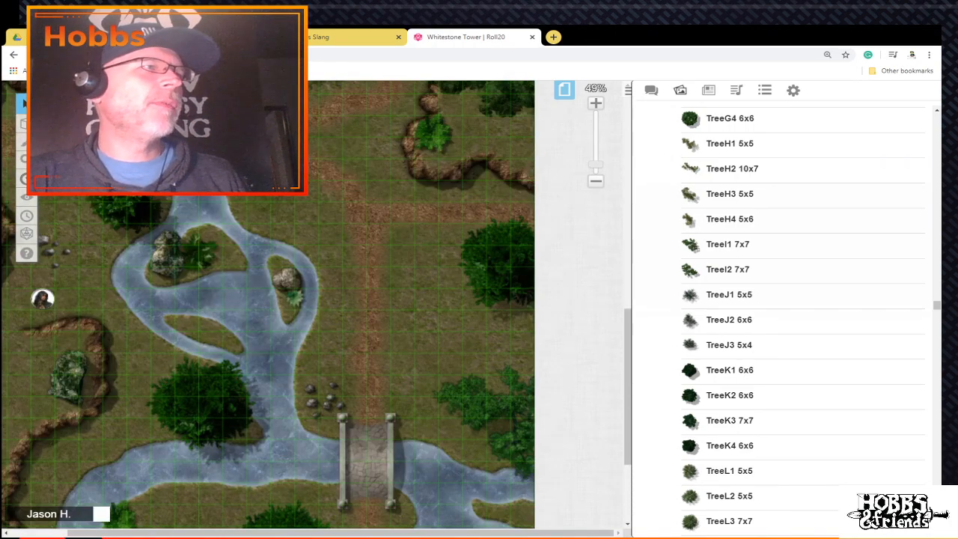
pyautogui.scroll(6, 312, 309)
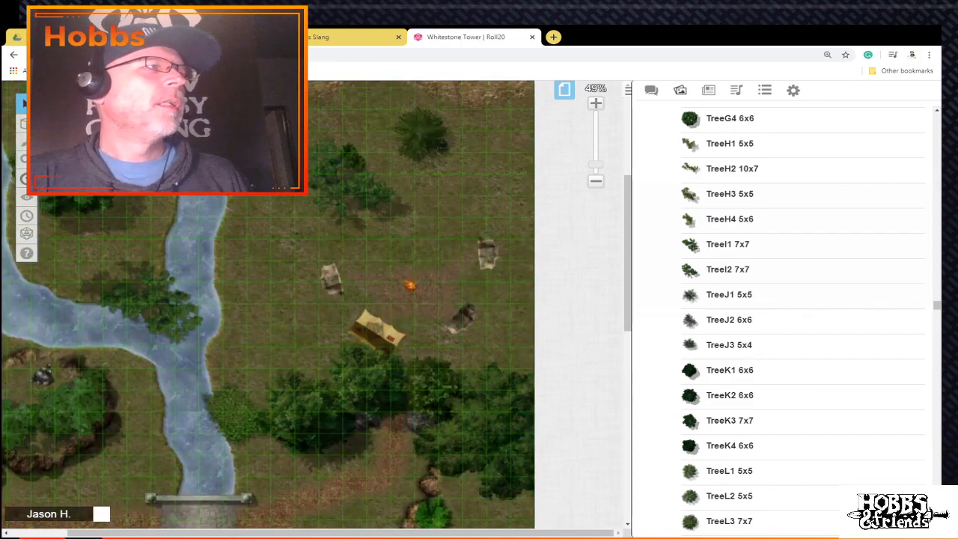
pyautogui.scroll(6, 313, 308)
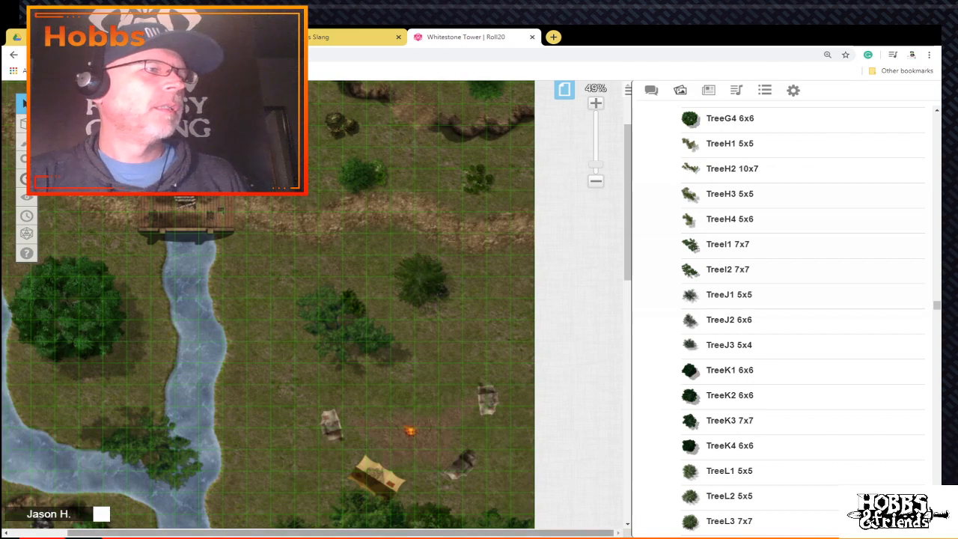
pyautogui.moveTo(340, 533)
pyautogui.mouseDown()
pyautogui.moveTo(286, 533)
pyautogui.moveTo(329, 533)
pyautogui.mouseUp()
pyautogui.scroll(-2, 329, 337)
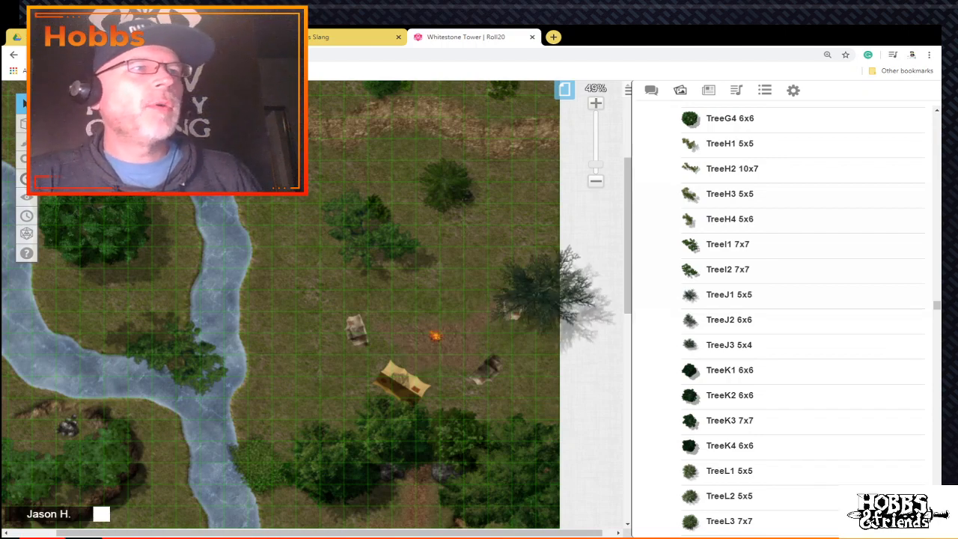
# Step: Browse the rock art and place Rock Large6 4x4 south of the eastern road branch, just west of the large tree
pyautogui.scroll(-4, 722, 295)
pyautogui.scroll(12, 730, 295)
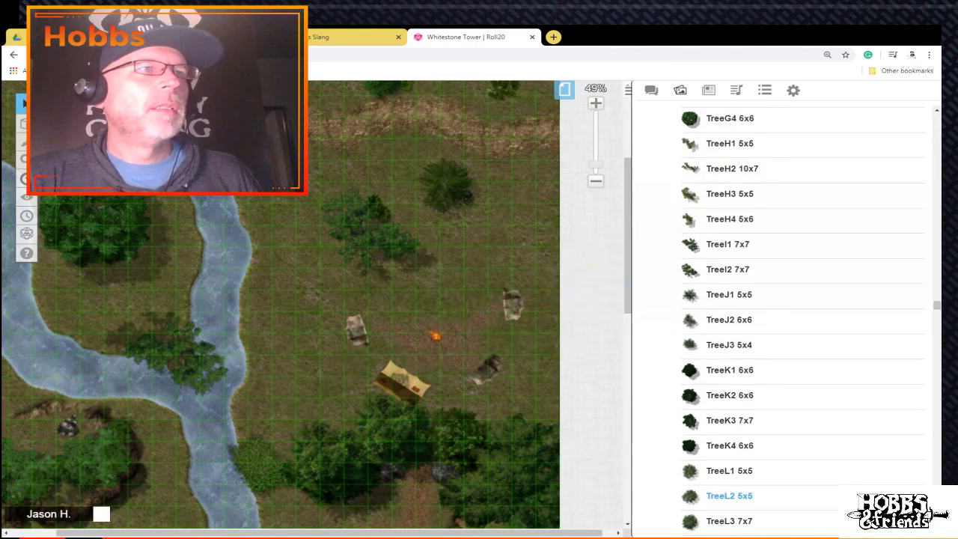
pyautogui.scroll(14, 730, 295)
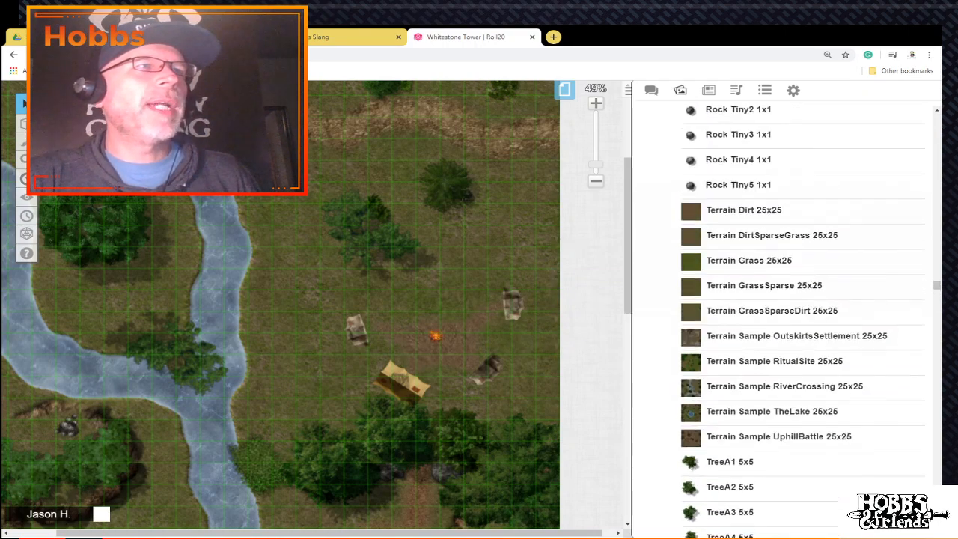
pyautogui.moveTo(741, 244)
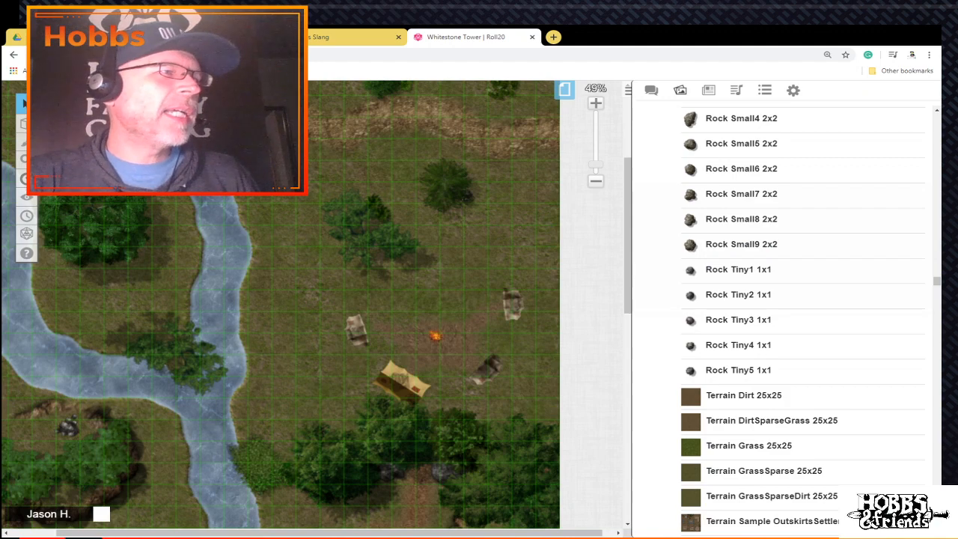
pyautogui.scroll(-10, 280, 305)
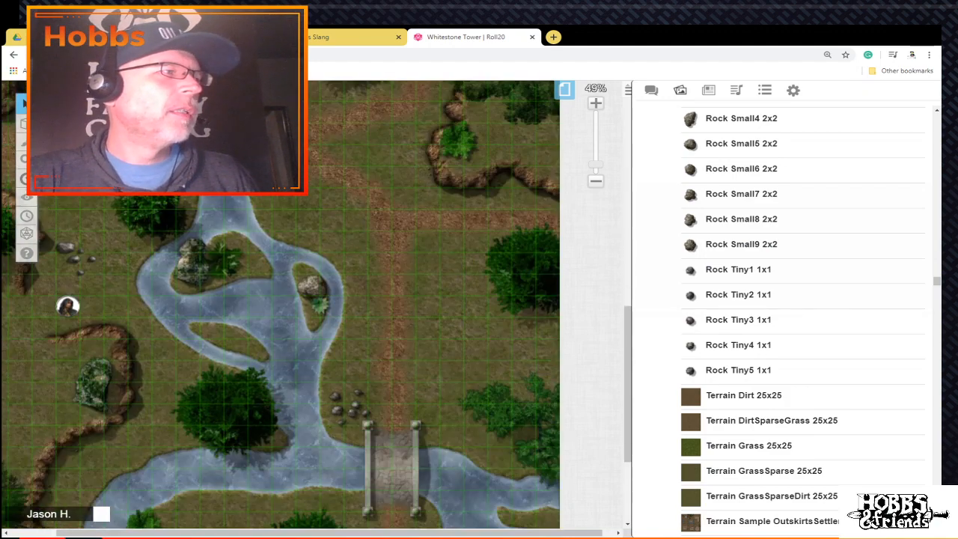
pyautogui.scroll(2, 281, 305)
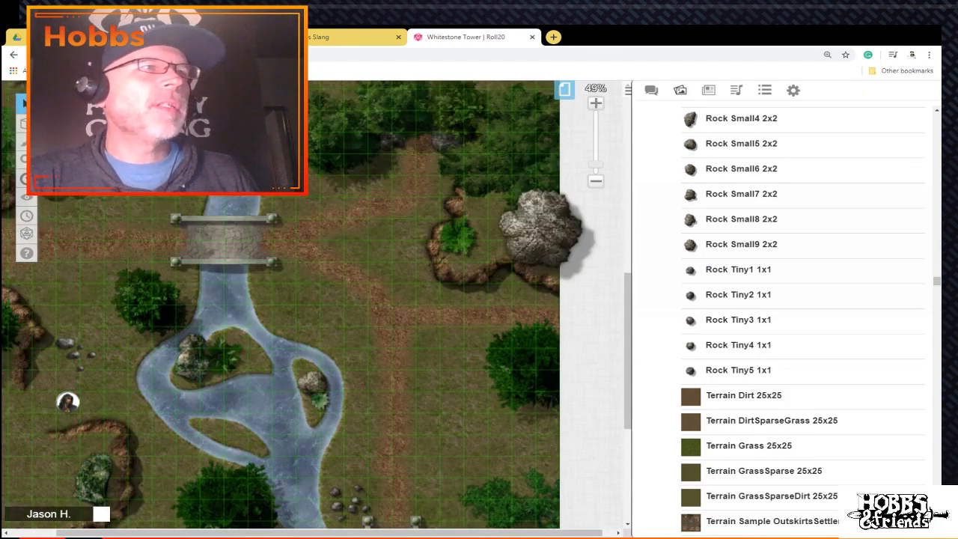
pyautogui.scroll(3, 741, 221)
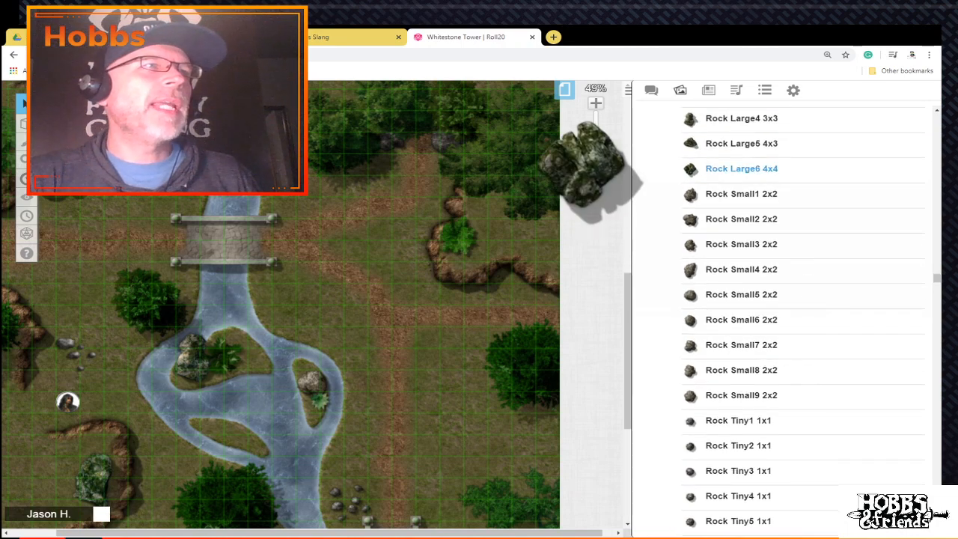
pyautogui.moveTo(741, 164); pyautogui.dragTo(536, 434)
pyautogui.click(451, 359)
pyautogui.hotkey('ctrl', 'c')
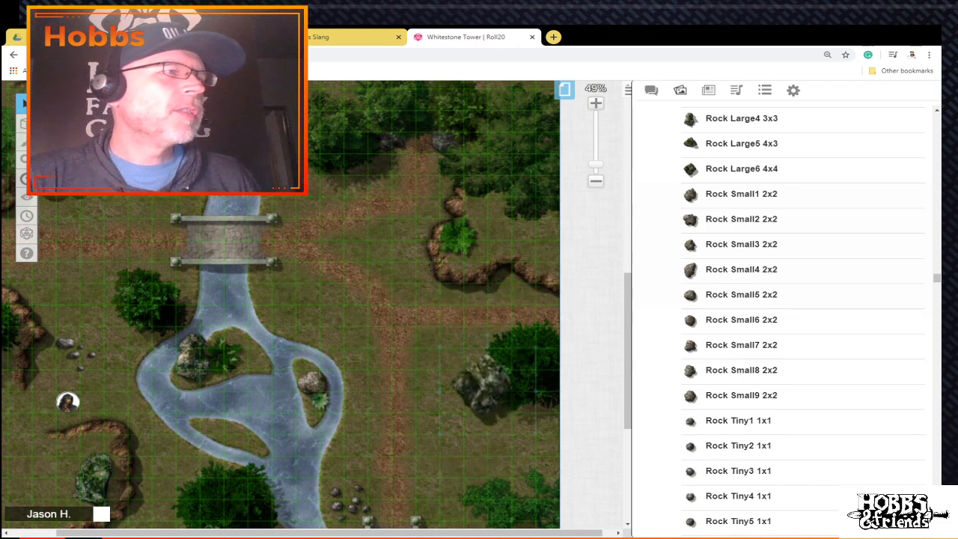
pyautogui.hotkey('ctrl', 'v')
pyautogui.moveTo(454, 360); pyautogui.dragTo(440, 348)
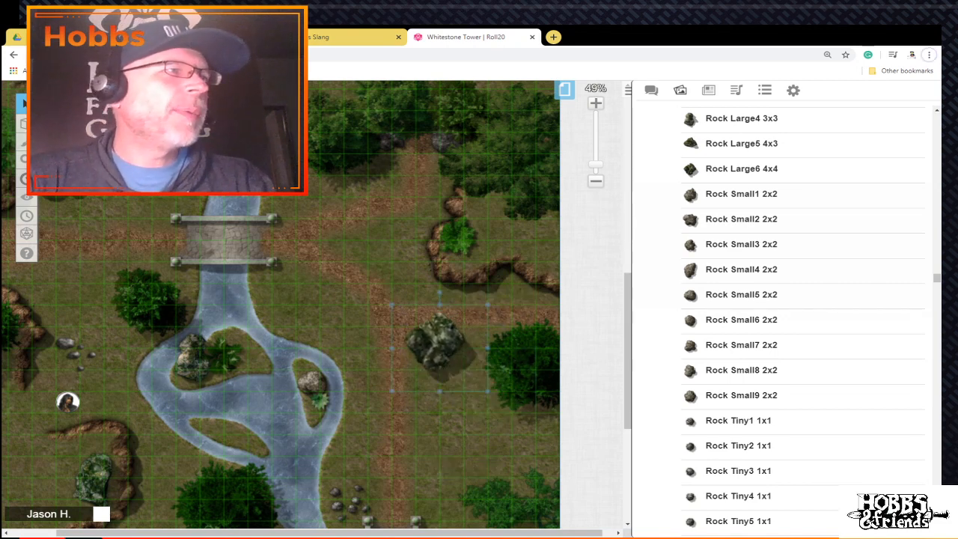
# Step: Rotate the new rock clockwise and shift it slightly within the gap between the road and the large tree
pyautogui.moveTo(439, 292); pyautogui.dragTo(479, 309)
pyautogui.moveTo(440, 348); pyautogui.dragTo(443, 356)
pyautogui.click(494, 408)
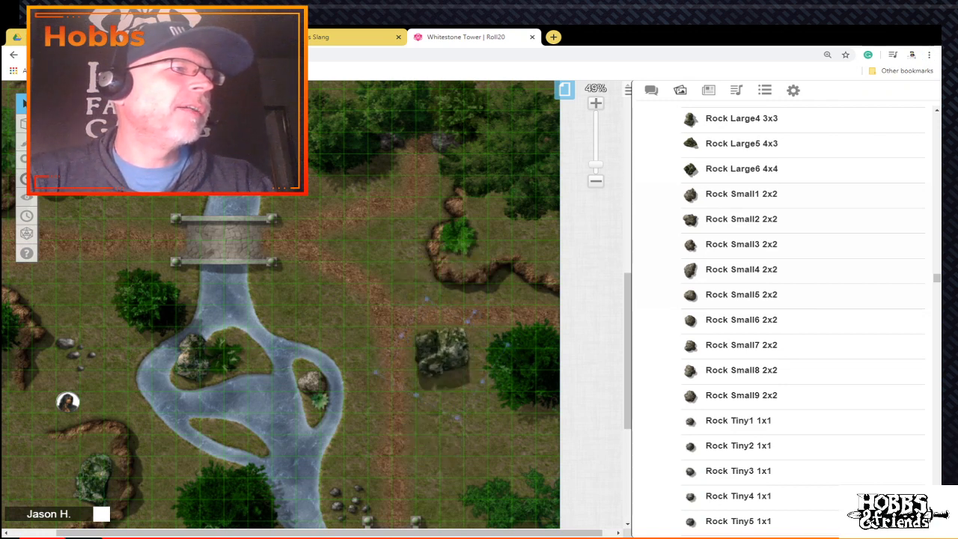
pyautogui.click(494, 408)
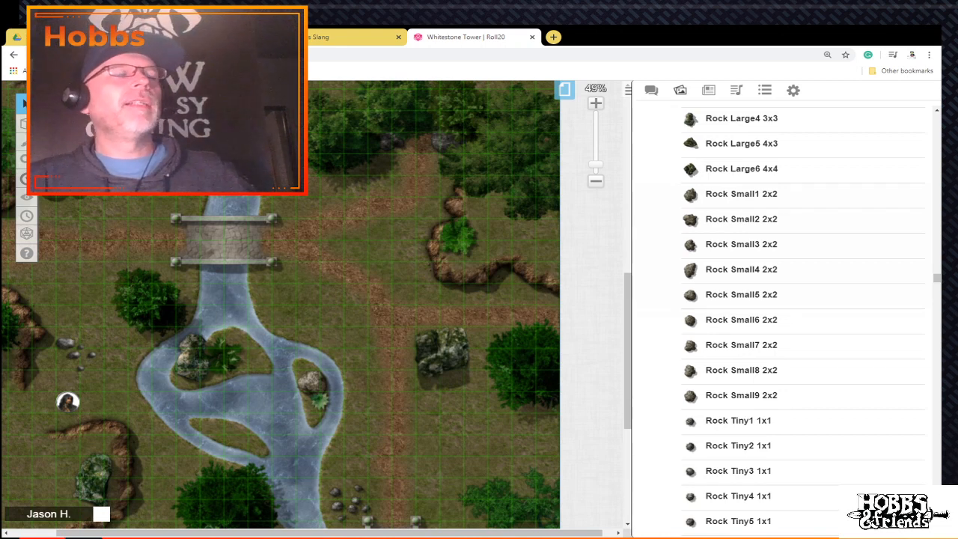
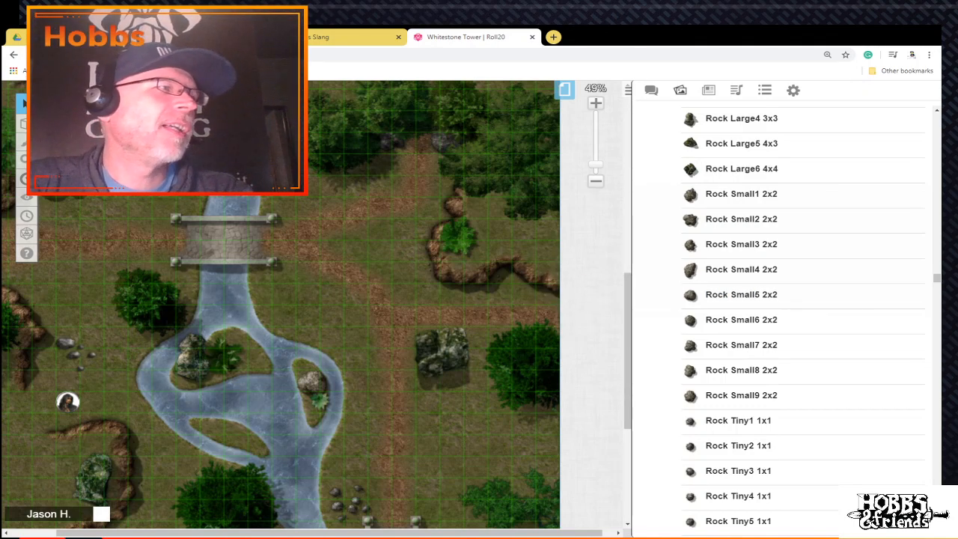
pyautogui.scroll(6, 321, 322)
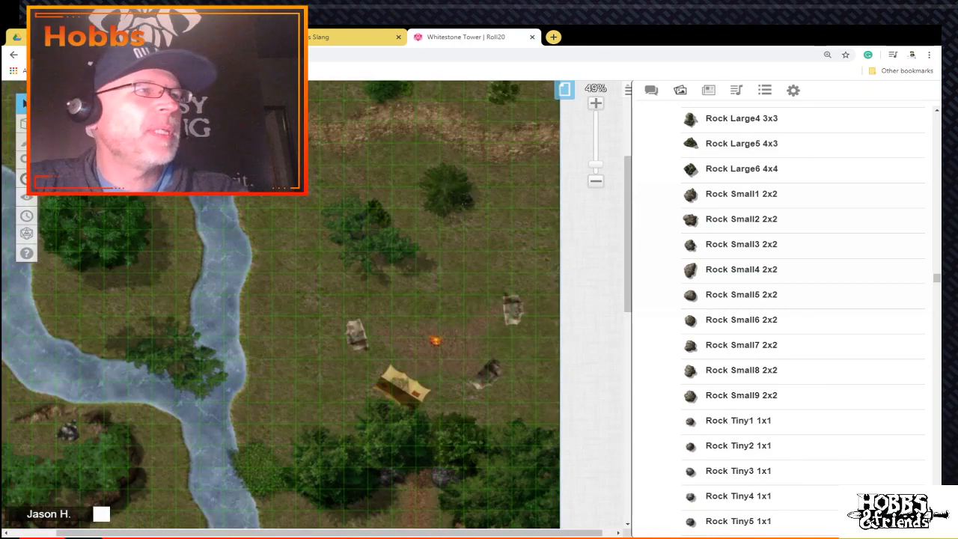
# Step: Place Rock Large2 3x3 on the grass north of the northwestern road, west of the river
pyautogui.scroll(5, 281, 307)
pyautogui.scroll(-3, 280, 307)
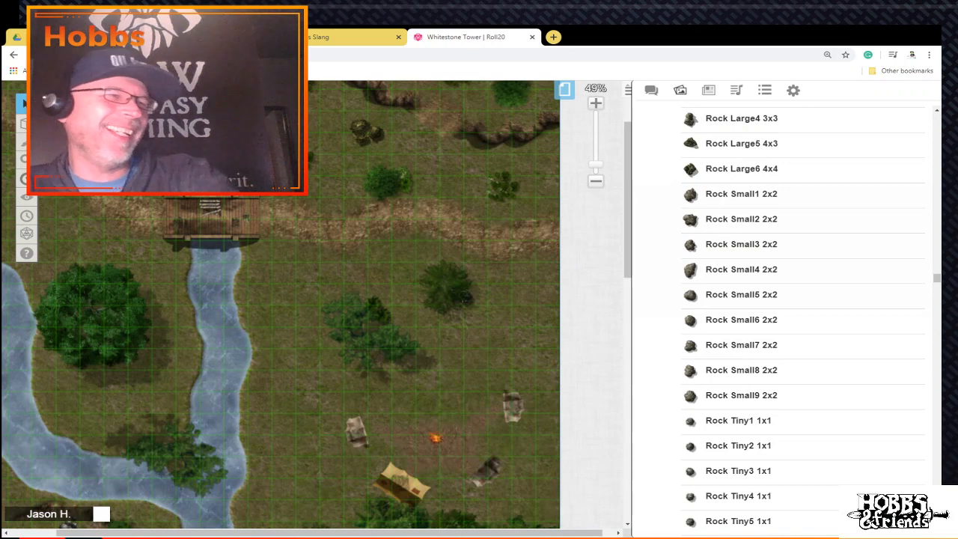
pyautogui.hscroll(-3, 313, 307)
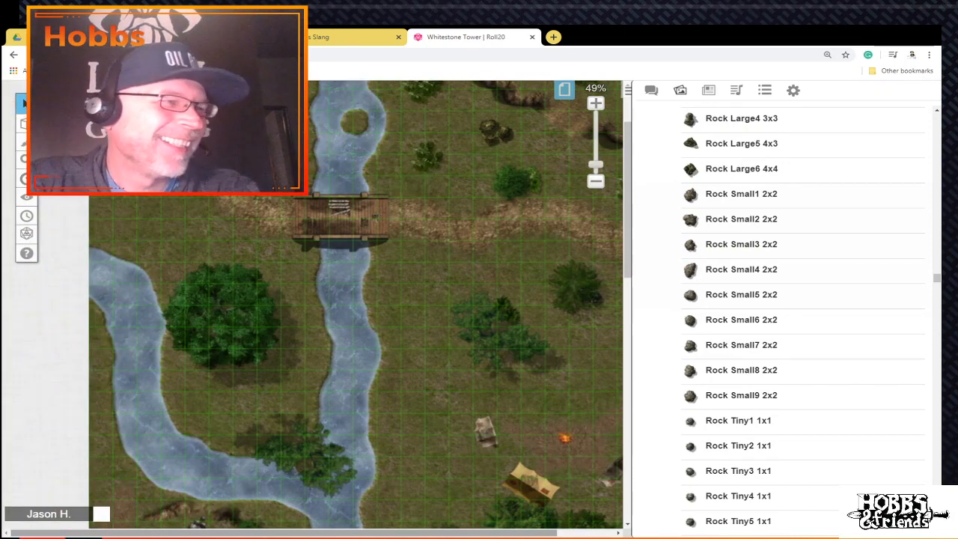
pyautogui.scroll(1, 749, 322)
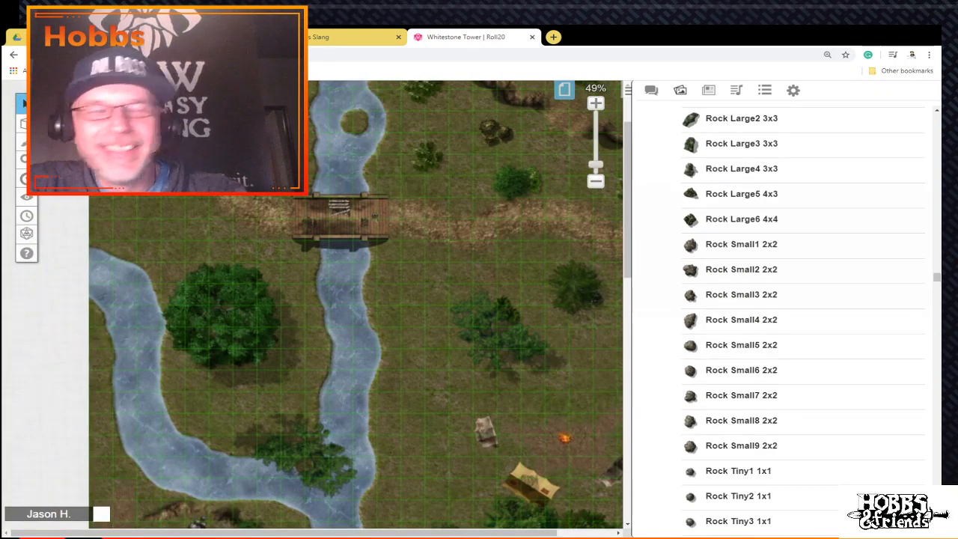
pyautogui.scroll(2, 748, 322)
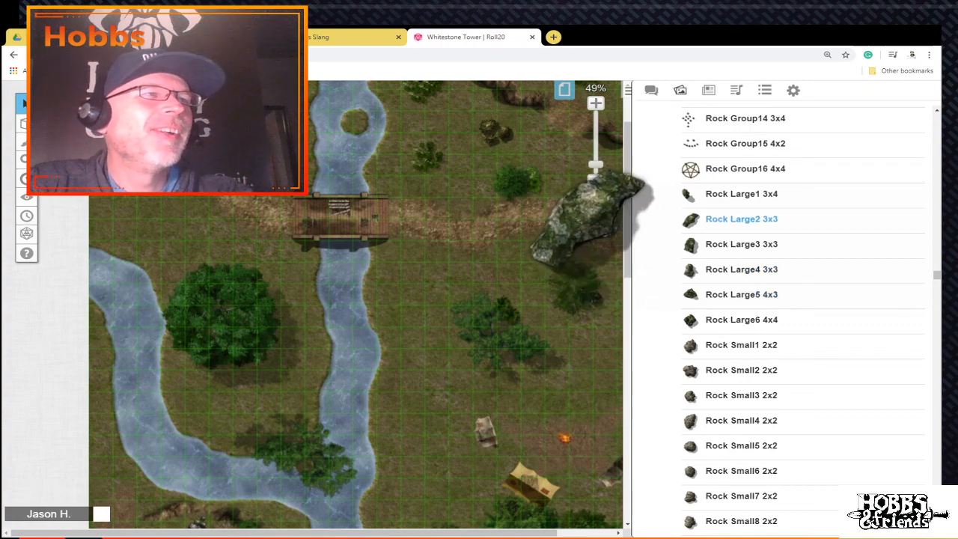
pyautogui.moveTo(741, 218); pyautogui.dragTo(375, 206)
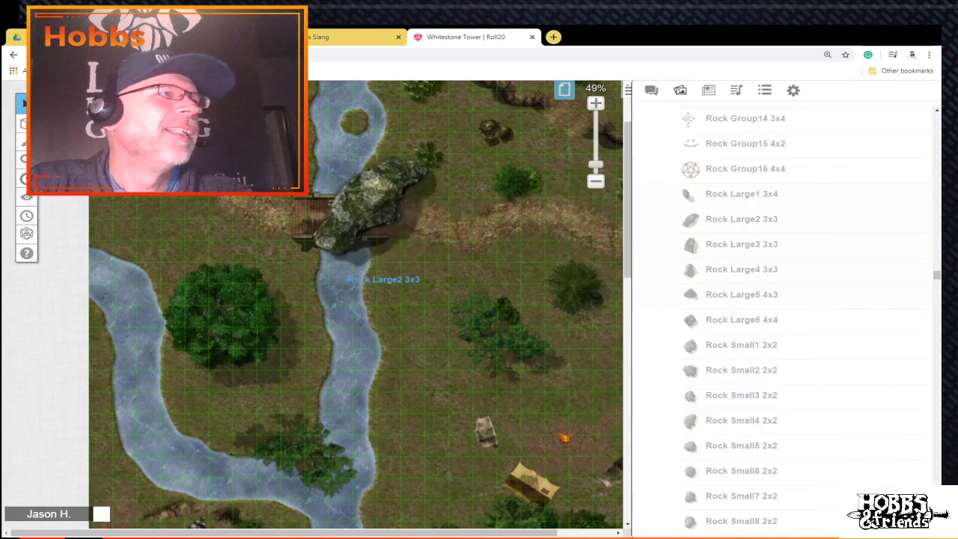
pyautogui.scroll(2, 355, 300)
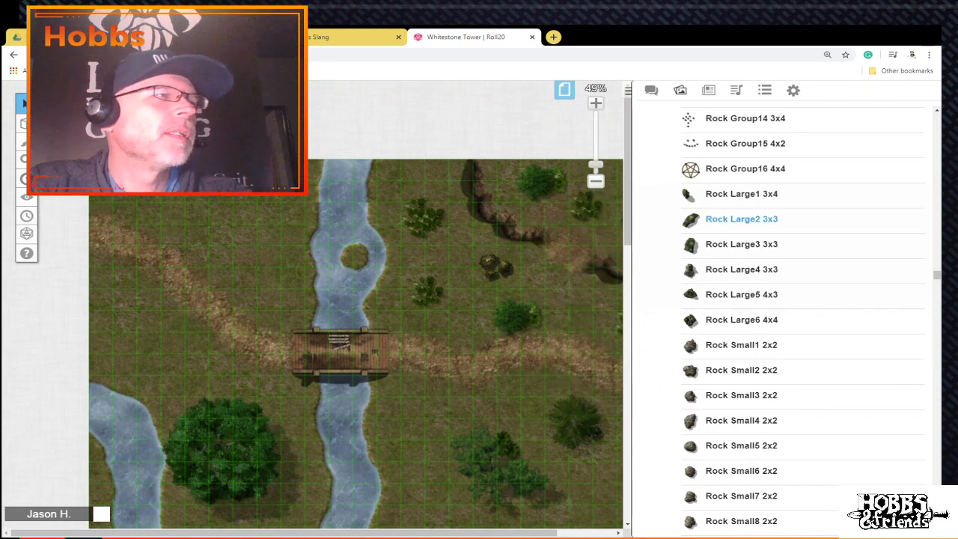
pyautogui.moveTo(741, 219); pyautogui.dragTo(247, 236)
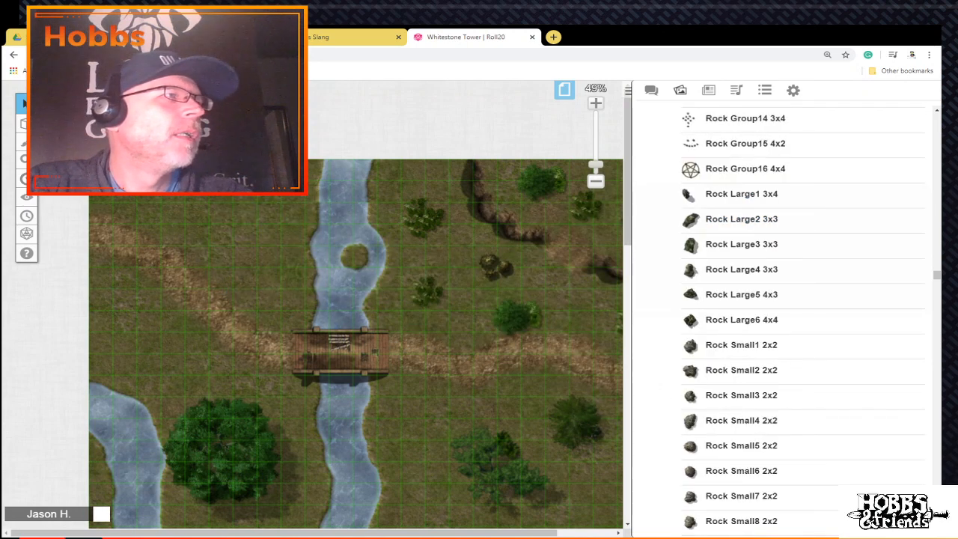
# Step: Enlarge the new rock to about three grid squares across, rotate it and shift it slightly northwest
pyautogui.click(220, 213)
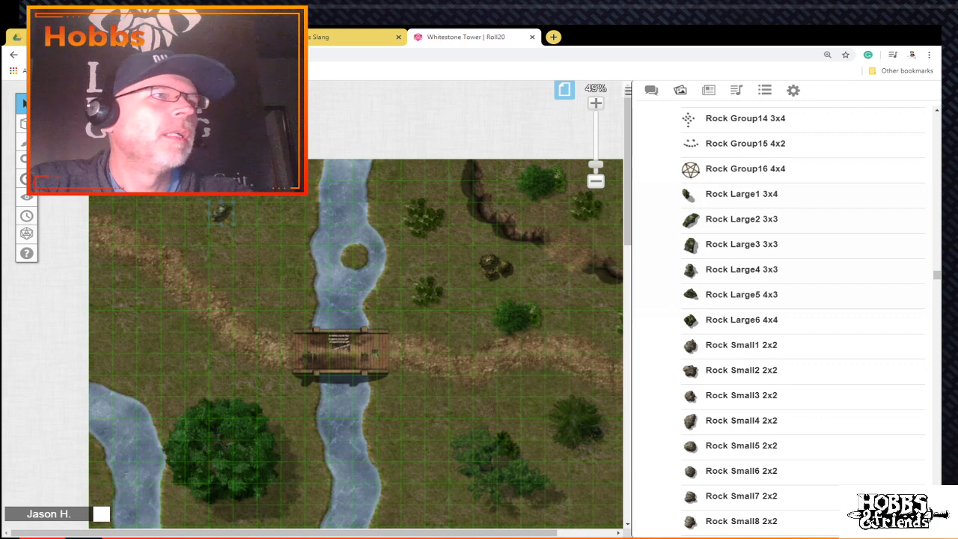
pyautogui.moveTo(234, 224); pyautogui.dragTo(280, 265)
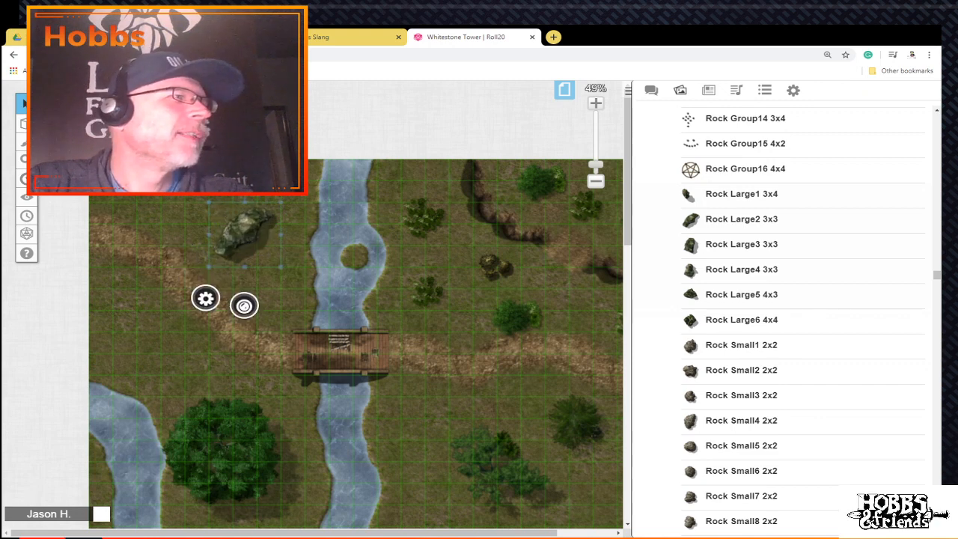
pyautogui.moveTo(245, 187); pyautogui.dragTo(222, 215)
# Step: Browse the rock art and place a 2x2 small rock between the northwestern road and the western river bend
pyautogui.scroll(-2, 740, 311)
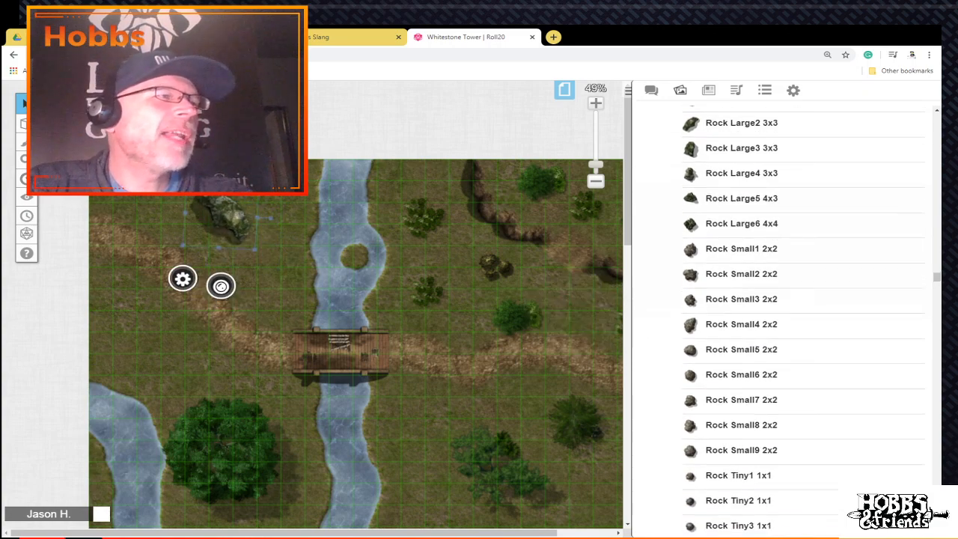
pyautogui.scroll(-3, 576, 307)
pyautogui.scroll(1, 741, 300)
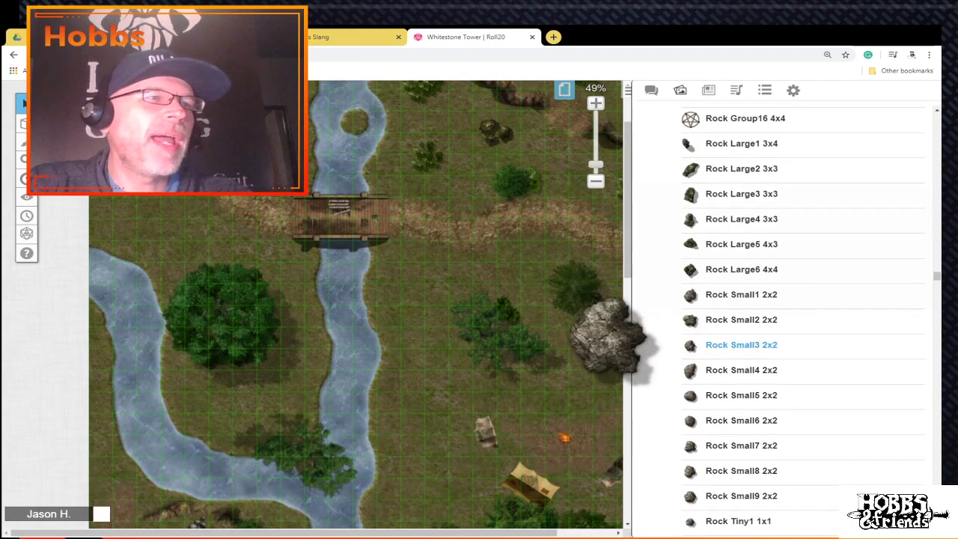
pyautogui.moveTo(741, 370); pyautogui.dragTo(186, 229)
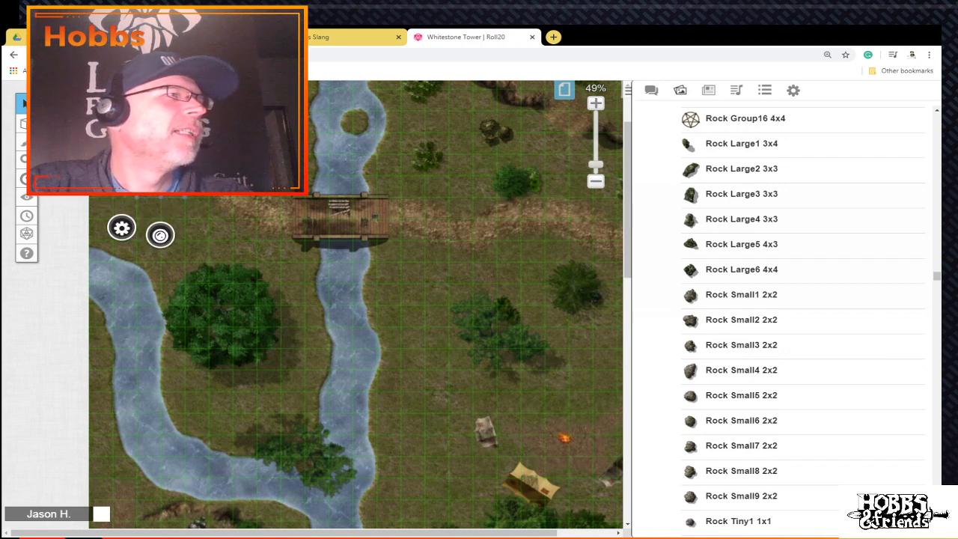
pyautogui.press('Delete')
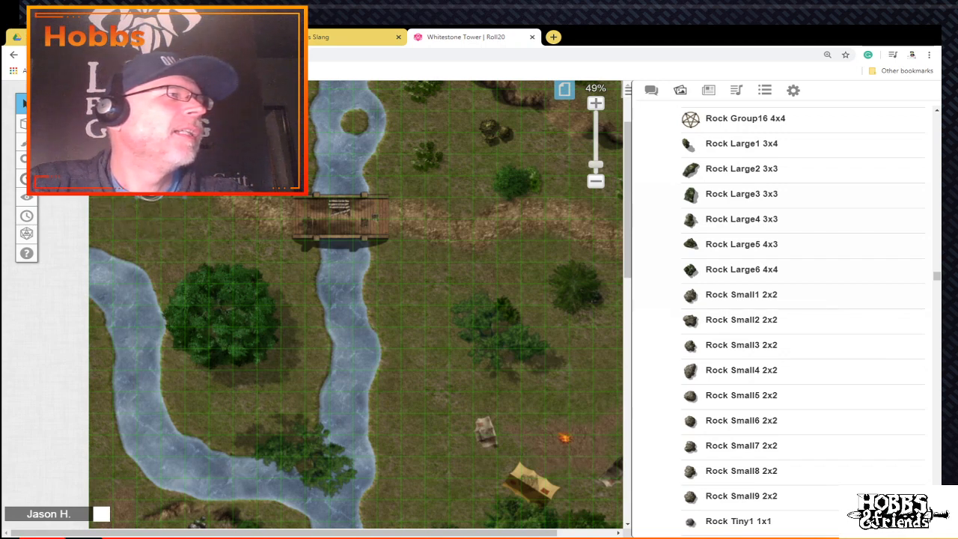
pyautogui.press('Delete')
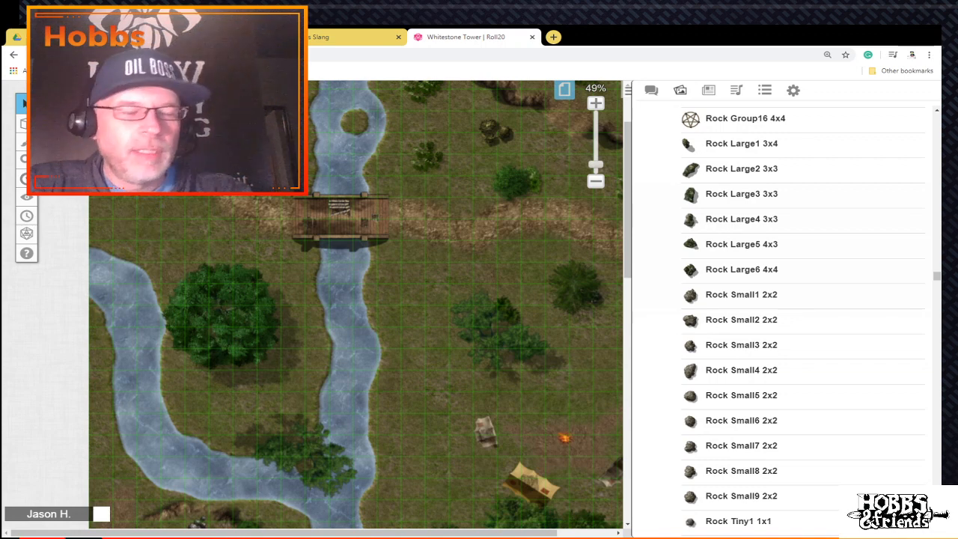
pyautogui.click(148, 183)
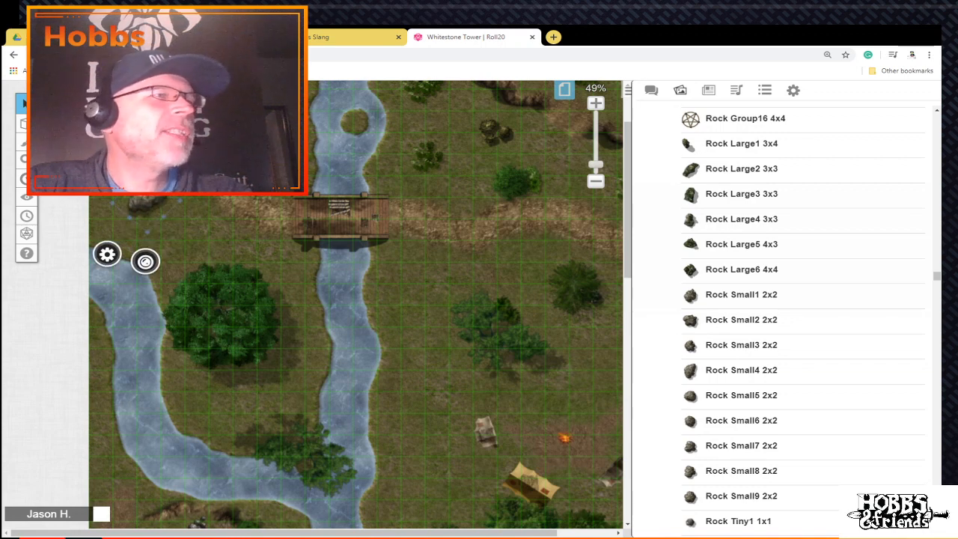
# Step: Add more small rocks beside it, rotating and shifting them into a tight cluster north of the river bend
pyautogui.moveTo(741, 446); pyautogui.dragTo(182, 304)
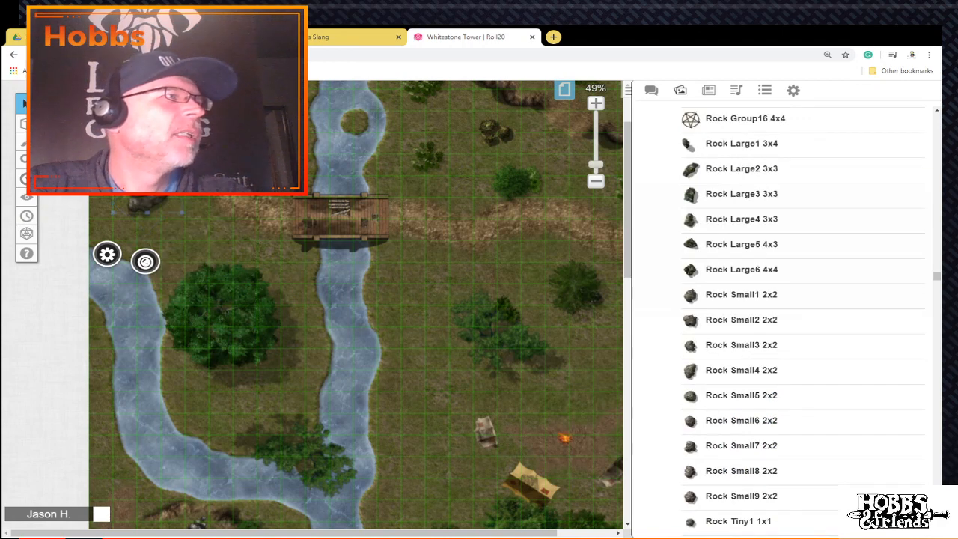
pyautogui.moveTo(148, 184); pyautogui.dragTo(172, 208)
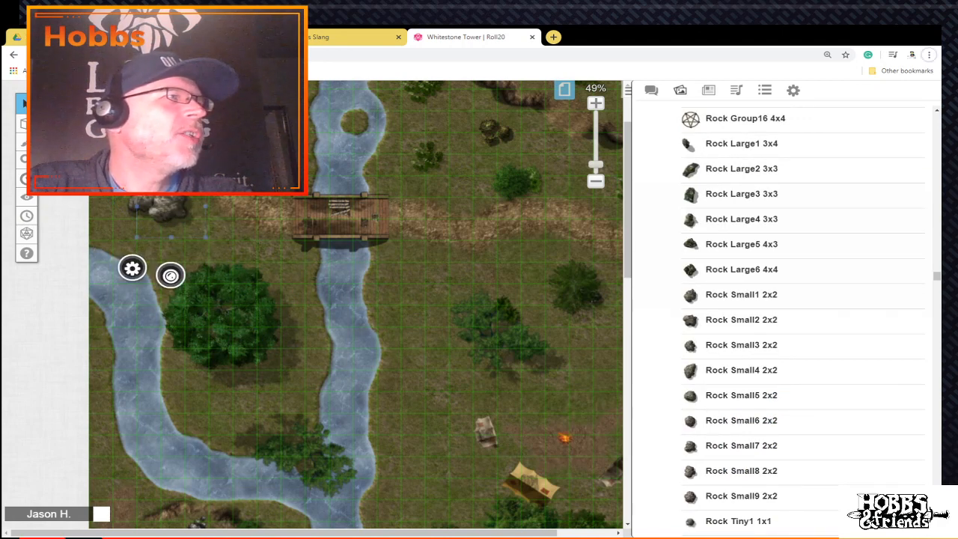
pyautogui.moveTo(206, 174); pyautogui.dragTo(150, 214)
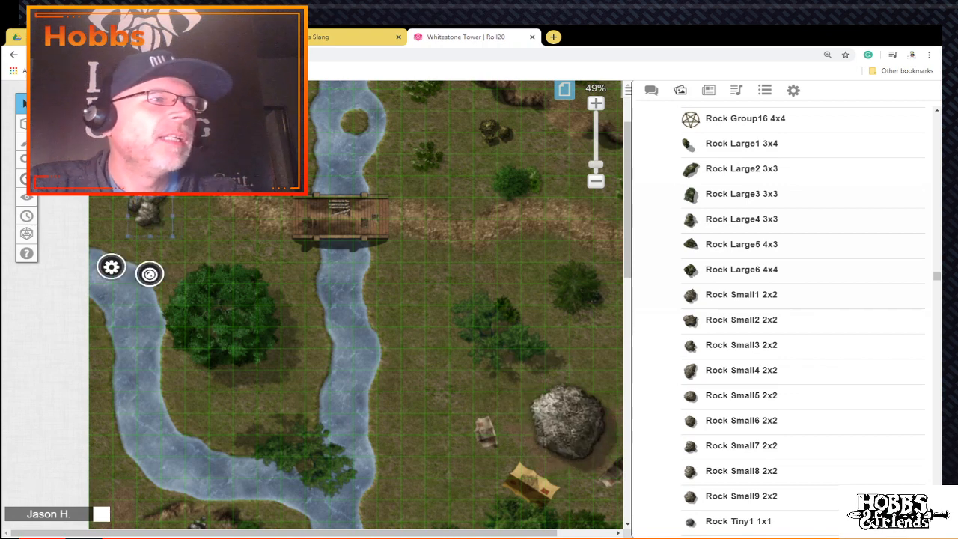
pyautogui.moveTo(740, 521); pyautogui.dragTo(178, 210)
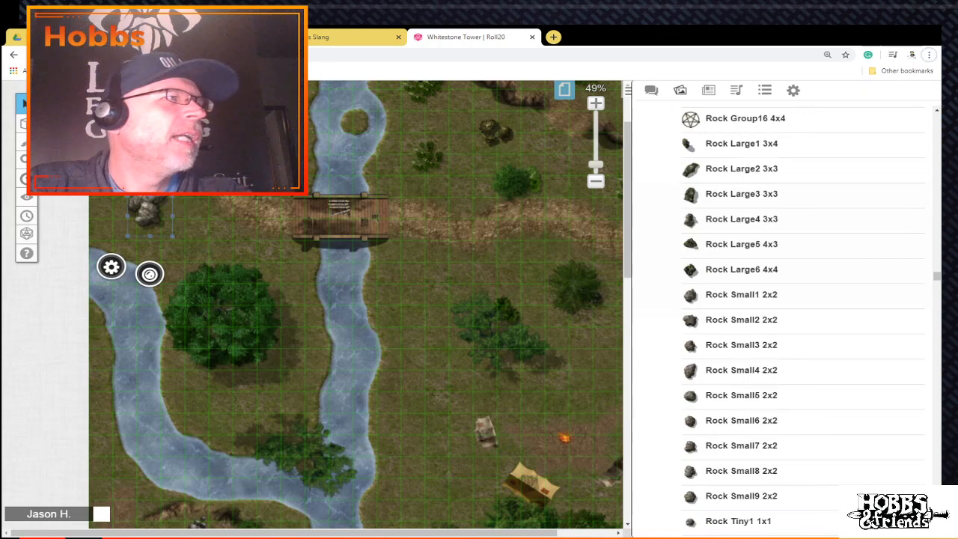
# Step: Copy the rock cluster and paste it south of the western dirt road, west of the stone bridge
pyautogui.click(151, 212)
pyautogui.moveTo(125, 183); pyautogui.dragTo(184, 239)
pyautogui.rightClick(153, 206)
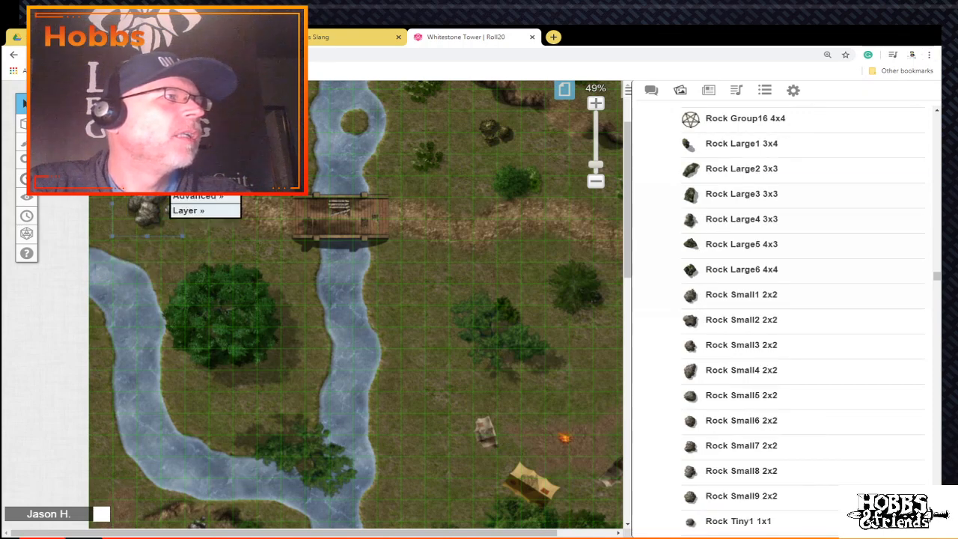
pyautogui.click(201, 154)
pyautogui.scroll(-8, 355, 305)
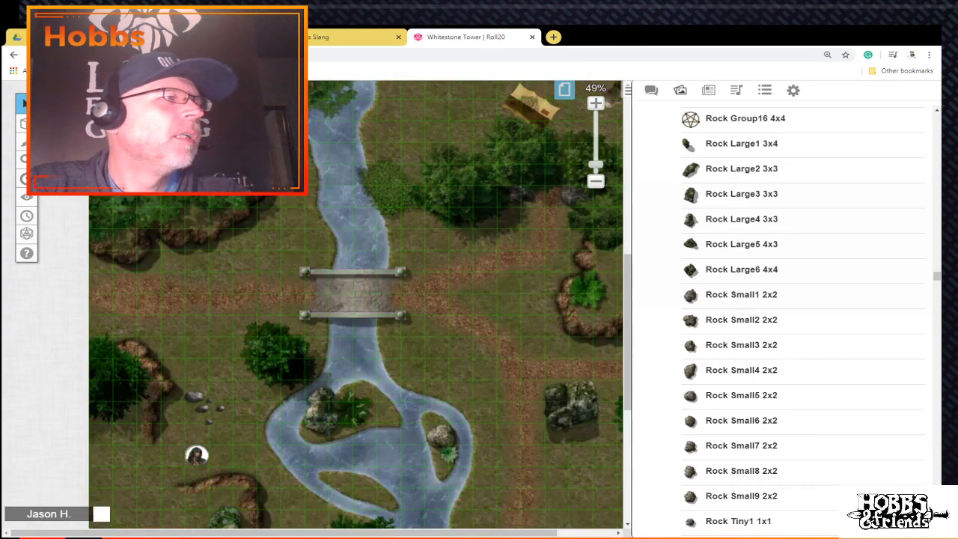
pyautogui.rightClick(193, 196)
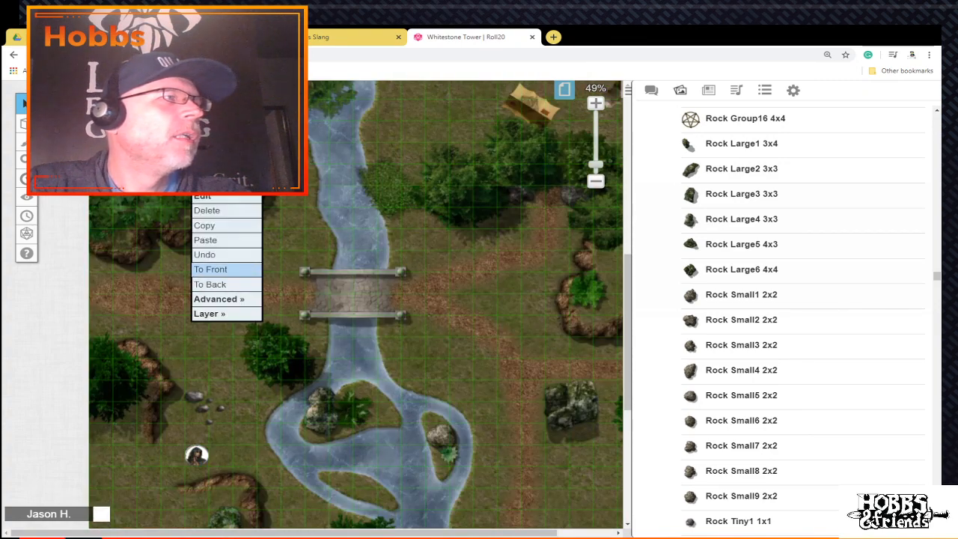
pyautogui.click(211, 238)
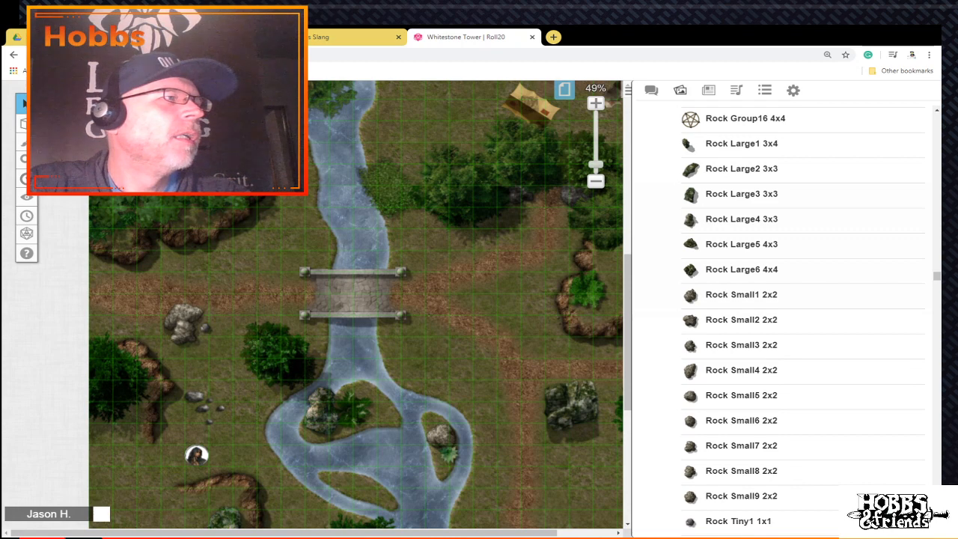
# Step: Rotate the pasted rock cluster clockwise and shift it slightly toward the tree near the stone bridge
pyautogui.moveTo(146, 287); pyautogui.dragTo(209, 351)
pyautogui.moveTo(183, 278); pyautogui.dragTo(197, 330)
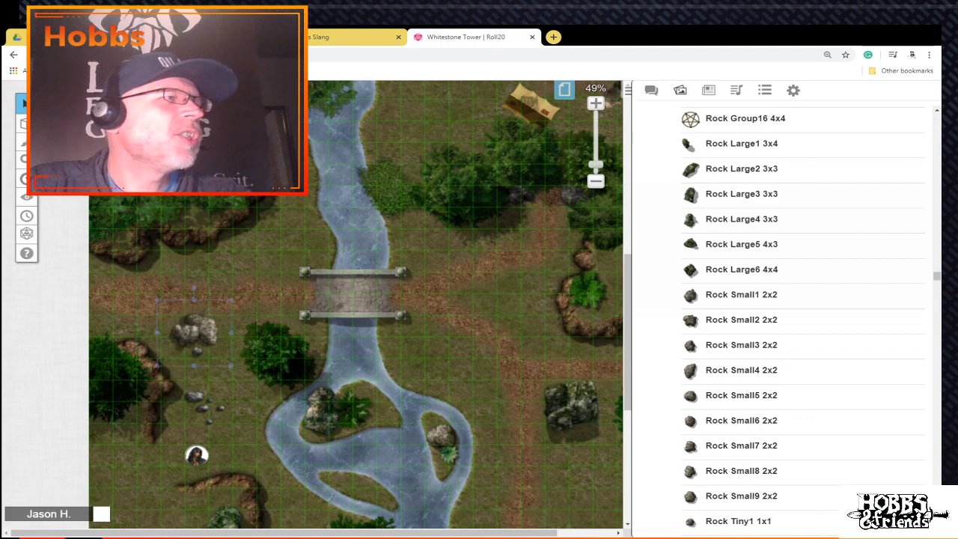
pyautogui.click(245, 317)
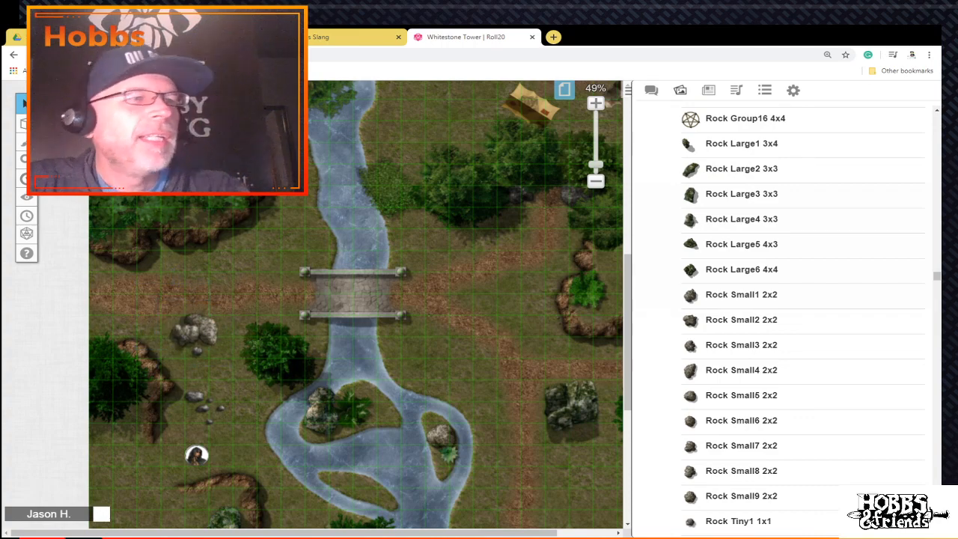
# Step: Place a 2x2 small rock on the grass south of the road, just southeast of the wooden bridge
pyautogui.scroll(-2, 356, 305)
pyautogui.scroll(-2, 356, 305)
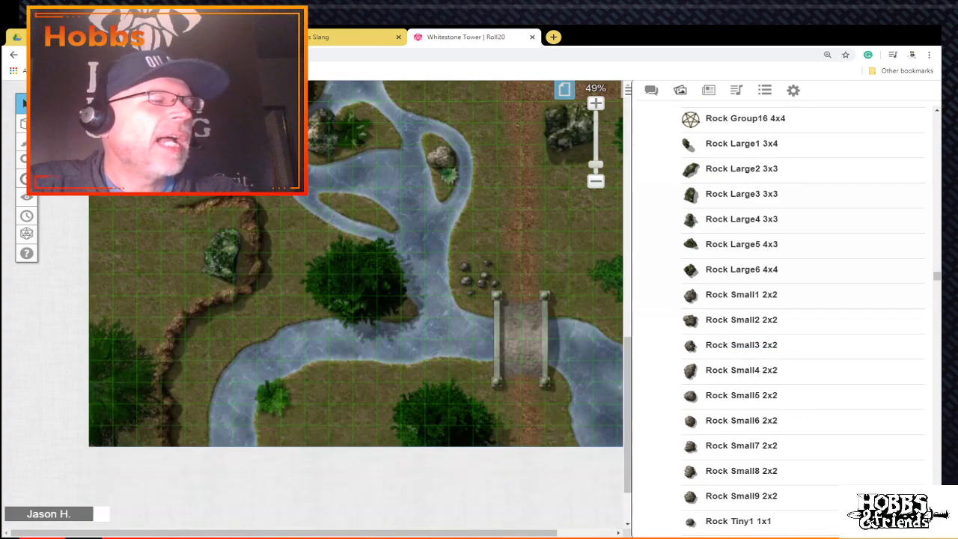
pyautogui.scroll(1, 355, 305)
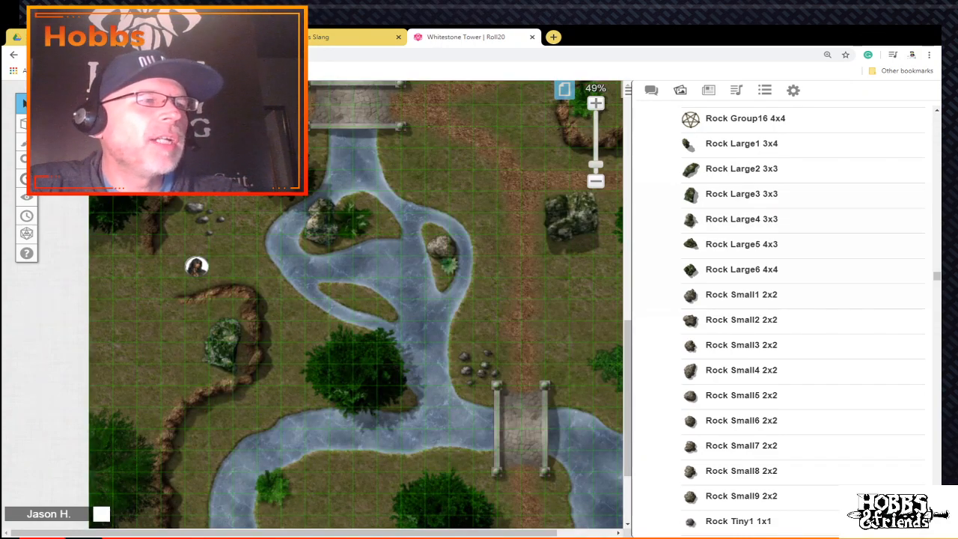
pyautogui.scroll(1, 356, 305)
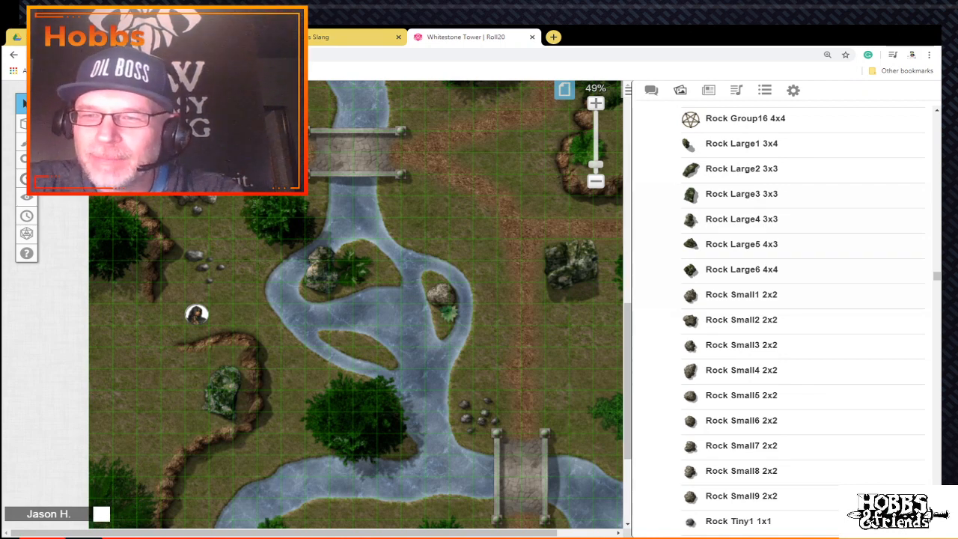
pyautogui.scroll(6, 355, 299)
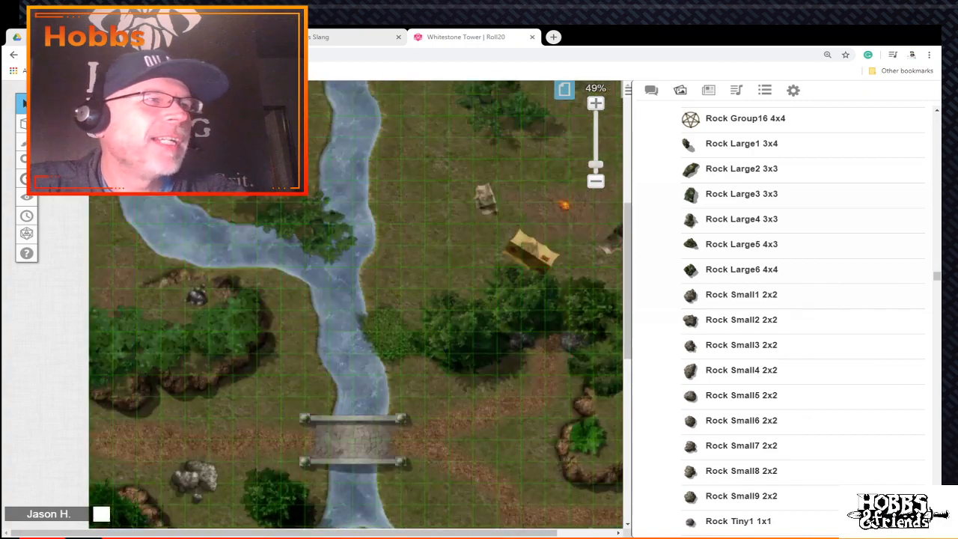
pyautogui.moveTo(719, 320); pyautogui.dragTo(423, 235)
pyautogui.click(412, 210)
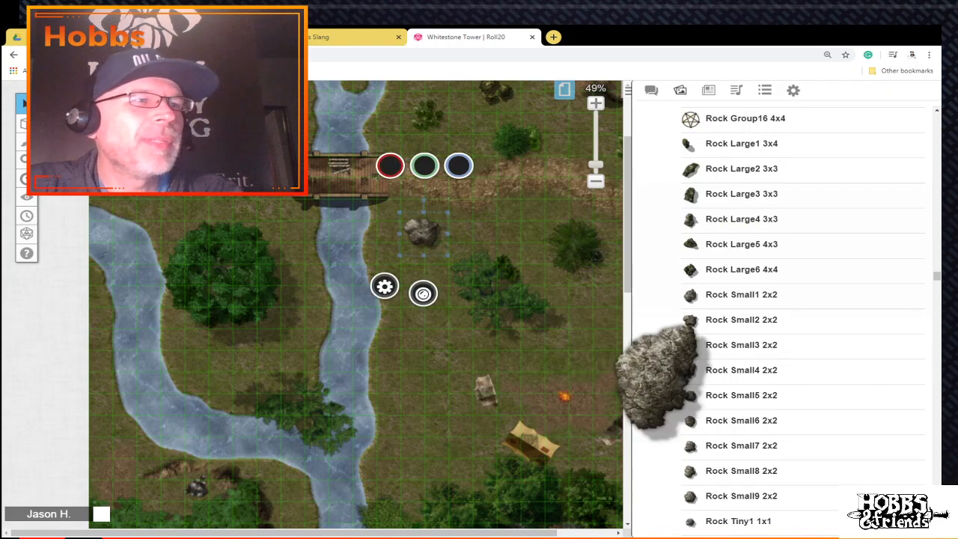
# Step: Add a rock group northwest of the large round tree west of the river and adjust its position
pyautogui.scroll(8, 741, 295)
pyautogui.scroll(3, 741, 294)
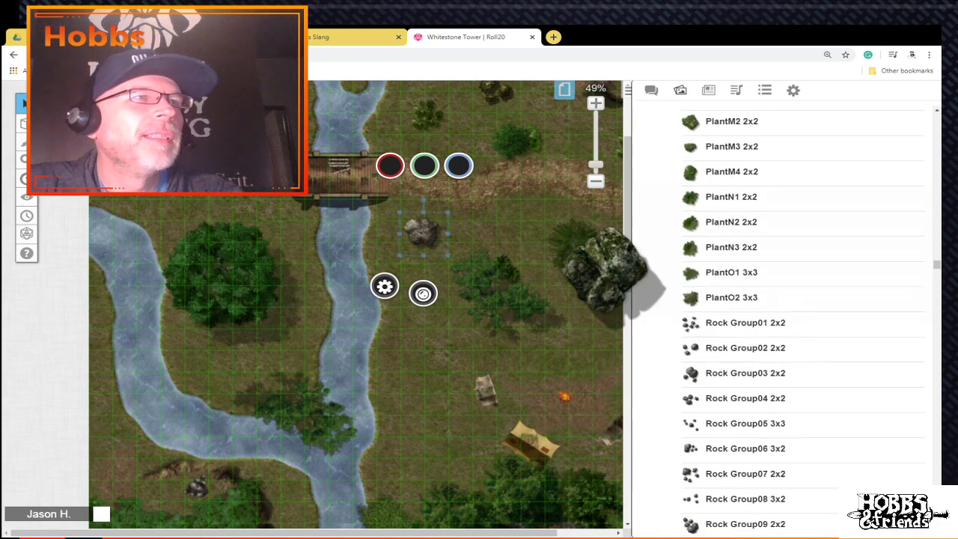
pyautogui.moveTo(741, 344); pyautogui.dragTo(209, 201)
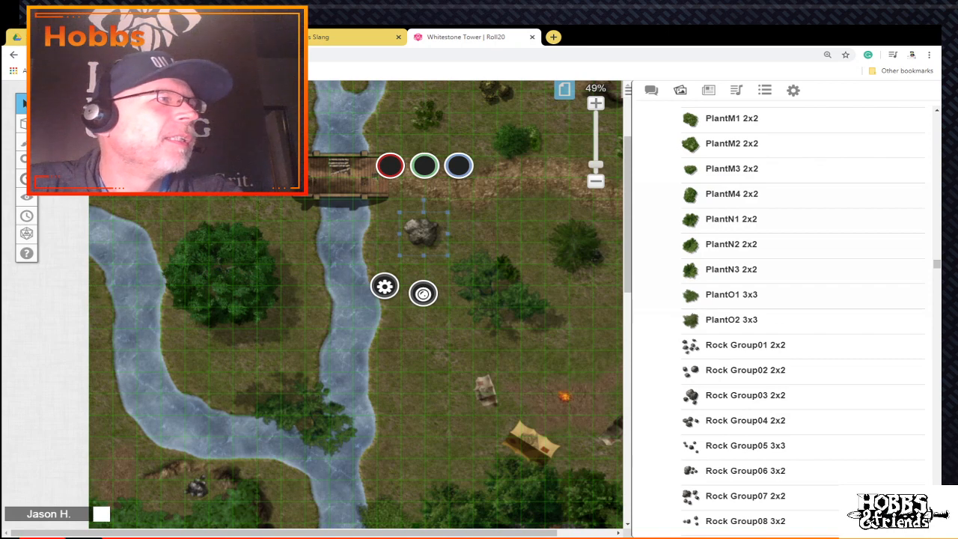
pyautogui.click(184, 144)
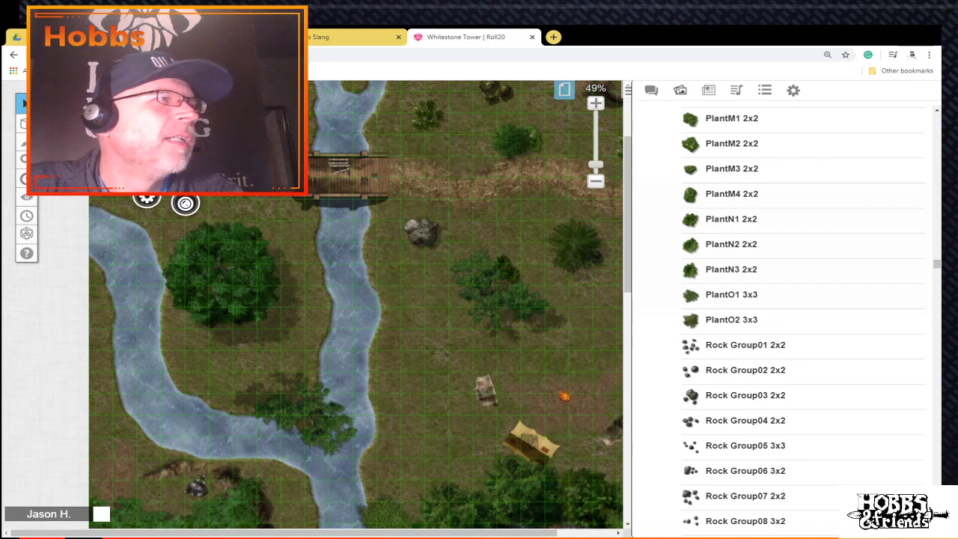
pyautogui.press('Delete')
pyautogui.press('Down')
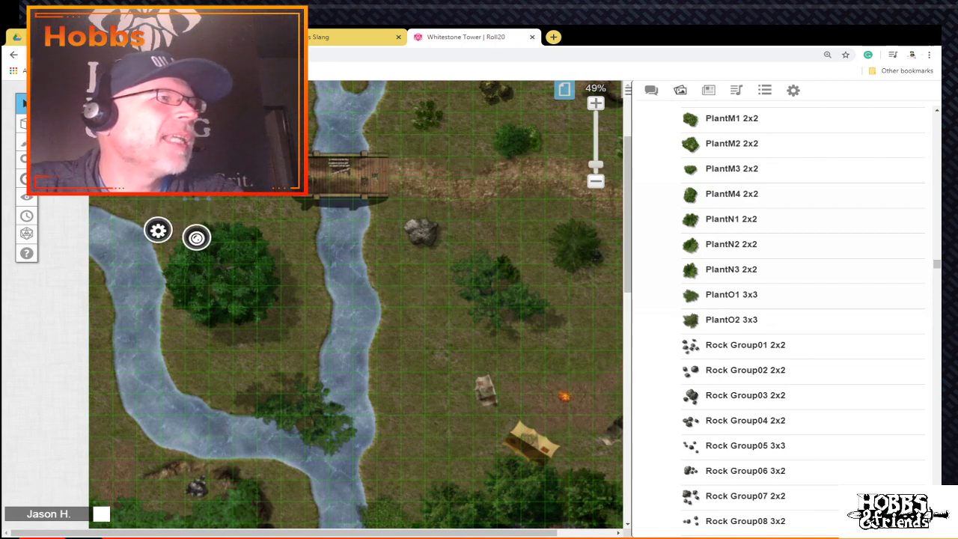
pyautogui.moveTo(197, 186); pyautogui.dragTo(193, 179)
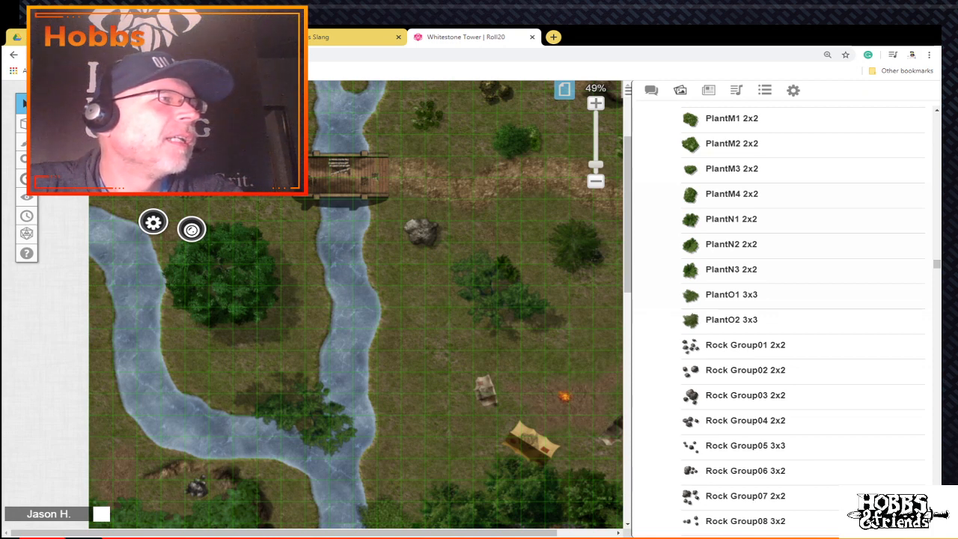
# Step: Replace the rock group northwest of the large round tree with Rock Group11 4x3 and scale it down
pyautogui.press('Delete')
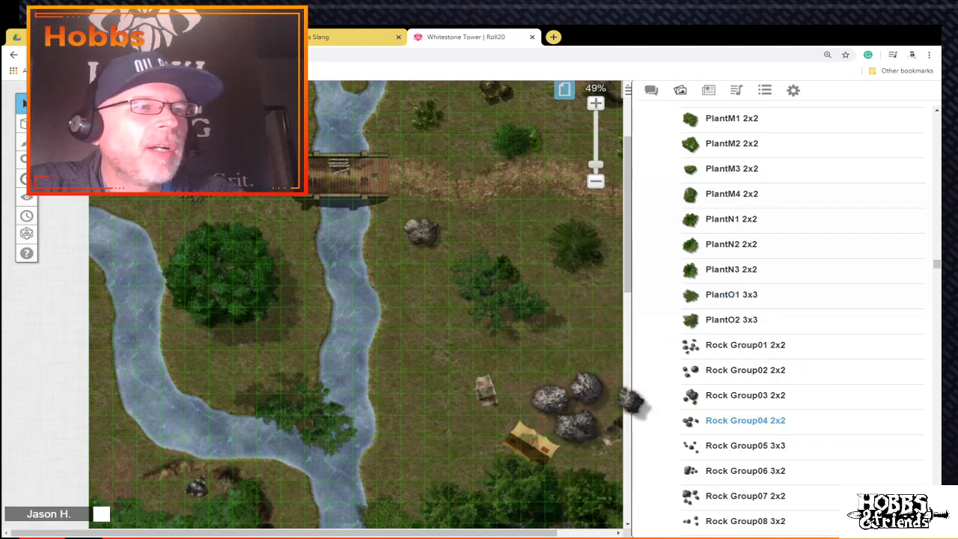
pyautogui.scroll(-1, 745, 429)
pyautogui.scroll(-1, 745, 434)
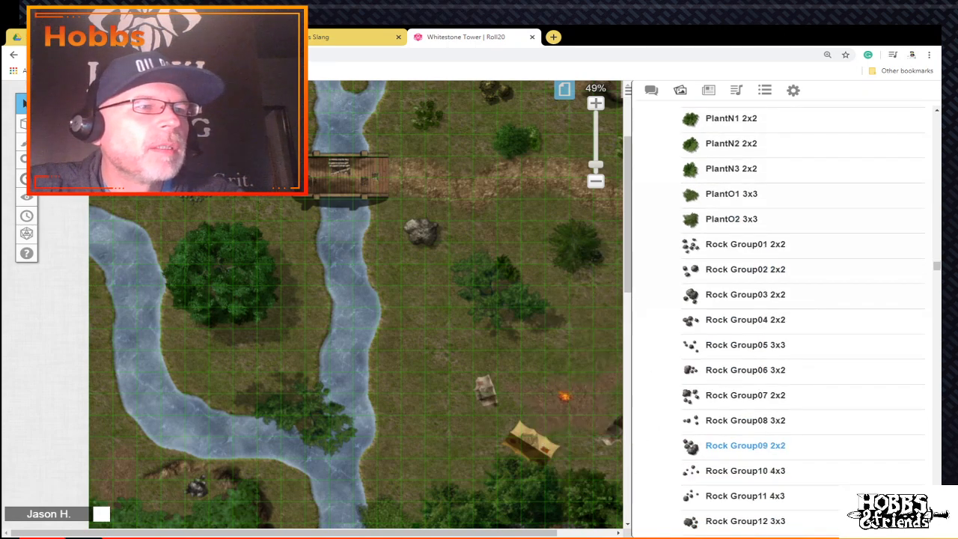
pyautogui.scroll(-1, 745, 445)
pyautogui.scroll(-1, 746, 445)
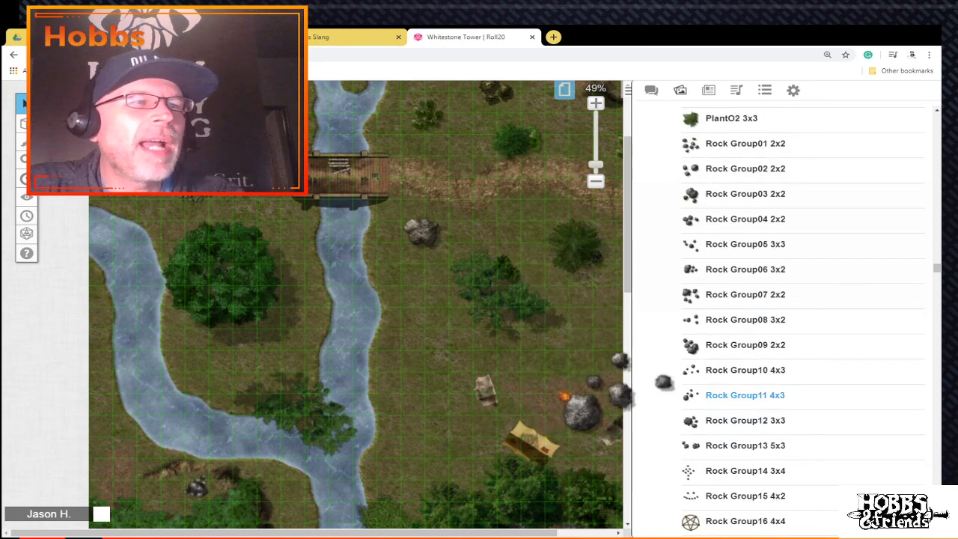
pyautogui.moveTo(663, 382); pyautogui.dragTo(195, 150)
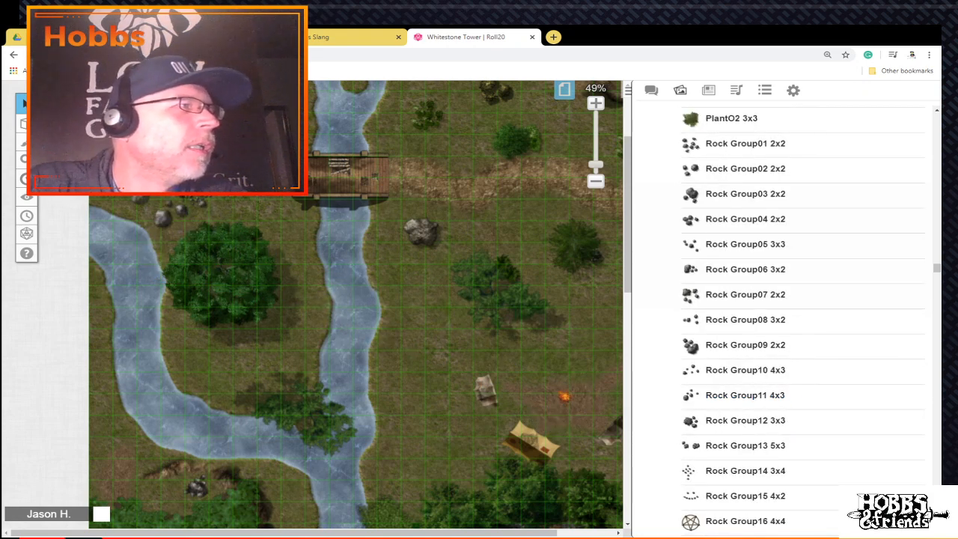
pyautogui.moveTo(137, 177); pyautogui.dragTo(163, 194)
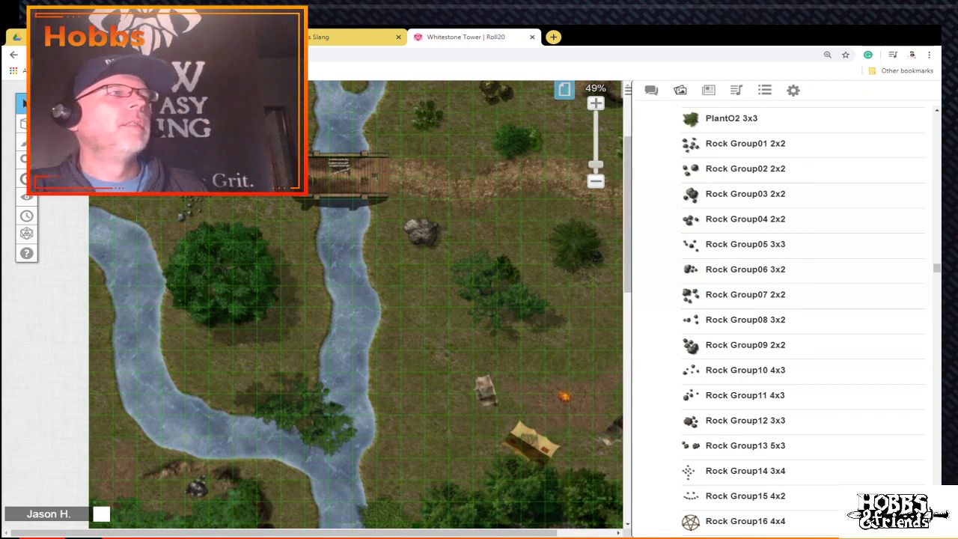
# Step: Place PlantO2 3x3 on the grass between the river and the campsite's western tent, with PlantM3 2x2 right beside it
pyautogui.moveTo(596, 164); pyautogui.dragTo(596, 169)
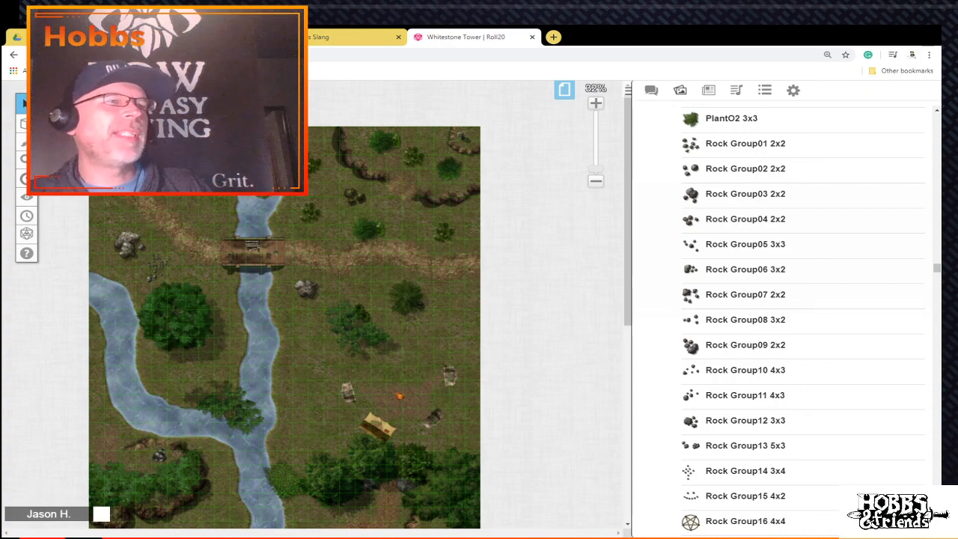
pyautogui.scroll(3, 741, 150)
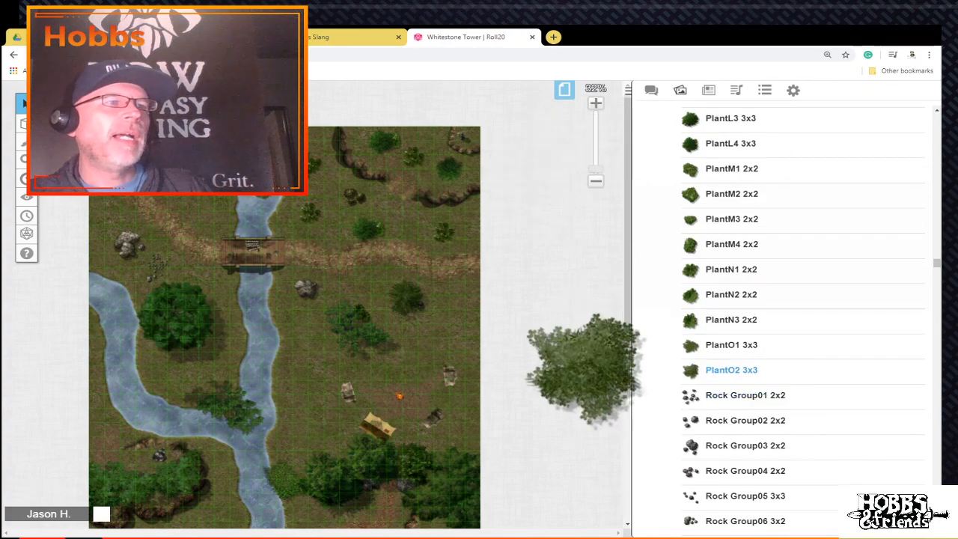
pyautogui.moveTo(719, 370); pyautogui.dragTo(314, 419)
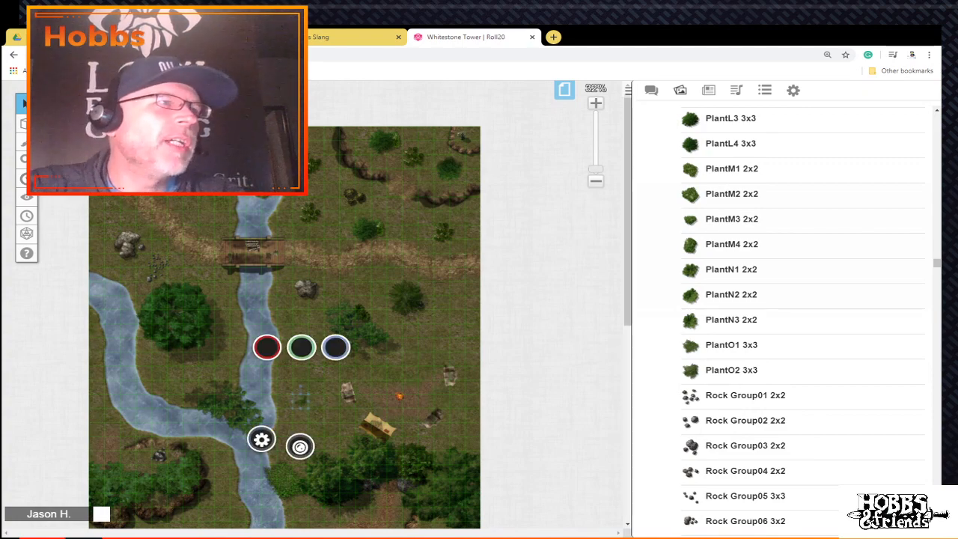
pyautogui.scroll(5, 405, 404)
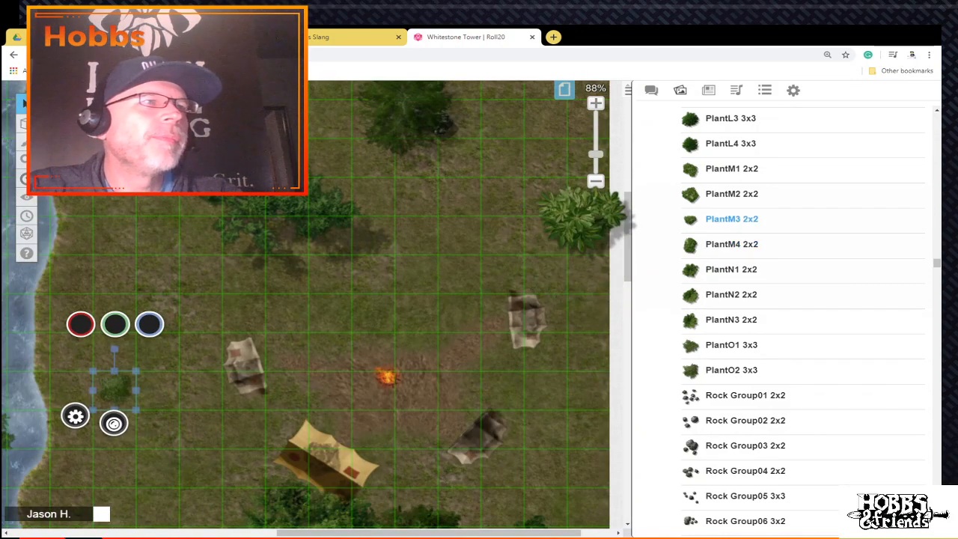
pyautogui.moveTo(731, 218); pyautogui.dragTo(183, 372)
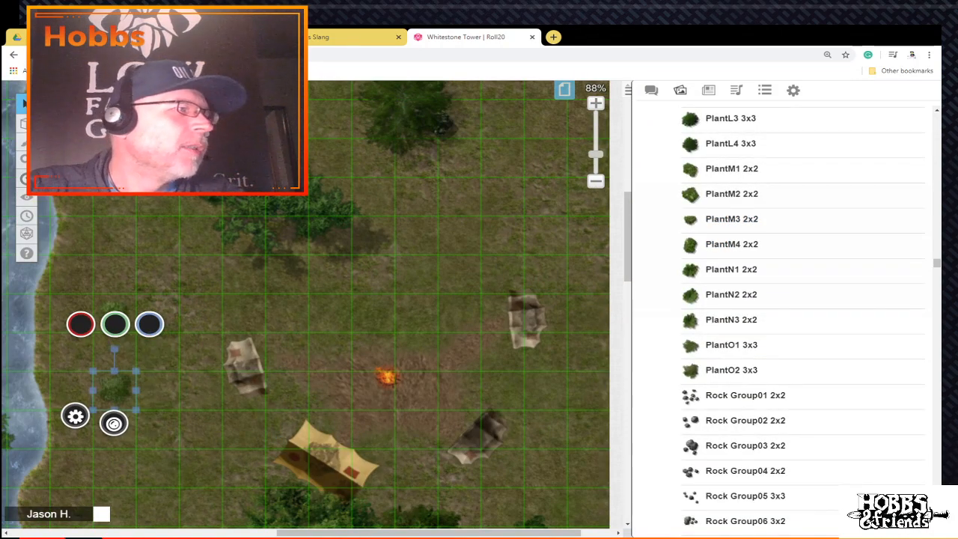
pyautogui.moveTo(115, 389); pyautogui.dragTo(142, 389)
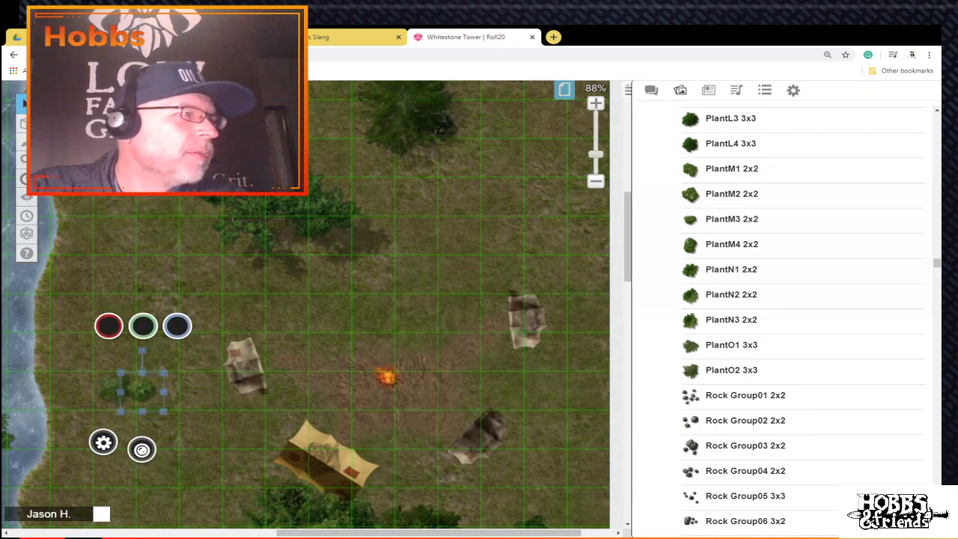
# Step: Copy the PlantM3 bush west of the campsite and paste it just north of the pair
pyautogui.rightClick(142, 389)
pyautogui.click(168, 293)
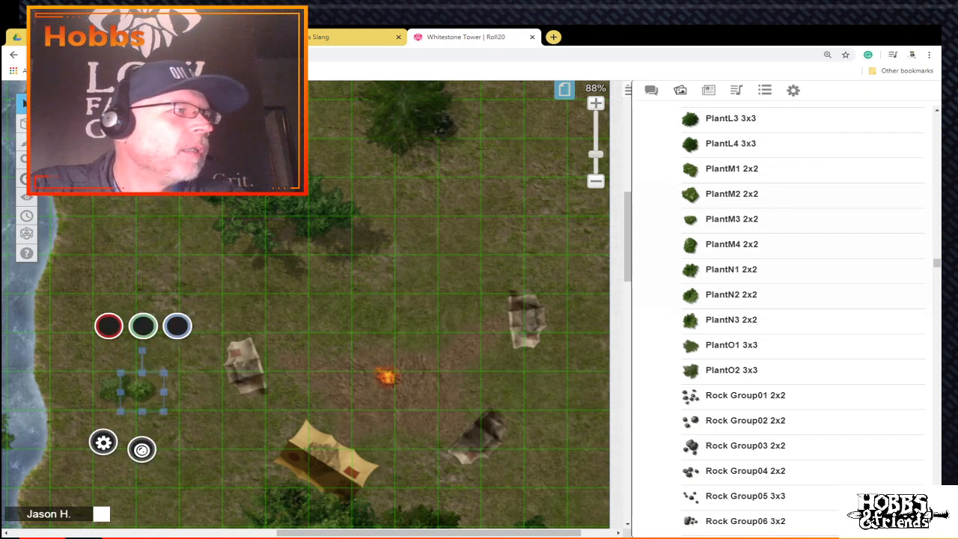
pyautogui.rightClick(126, 351)
pyautogui.click(154, 268)
pyautogui.rightClick(140, 373)
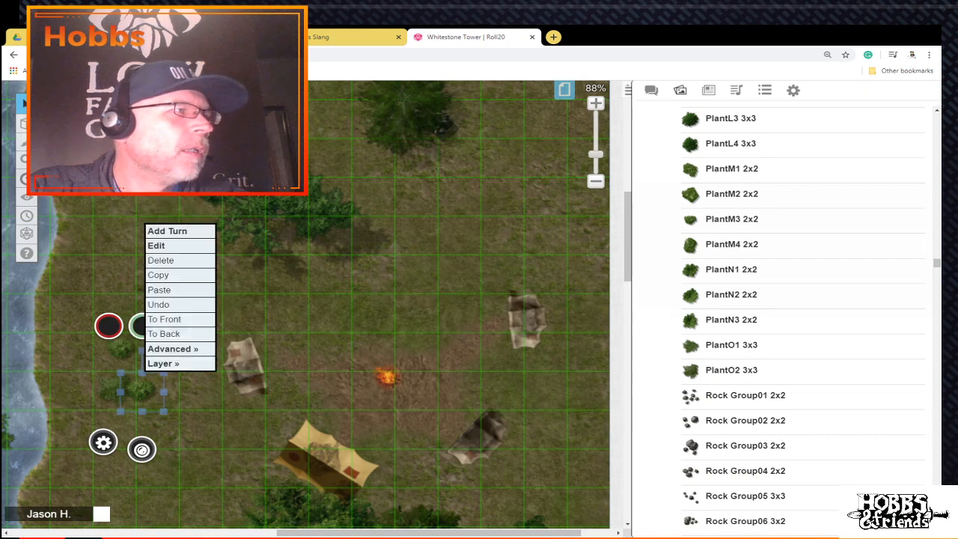
pyautogui.click(158, 289)
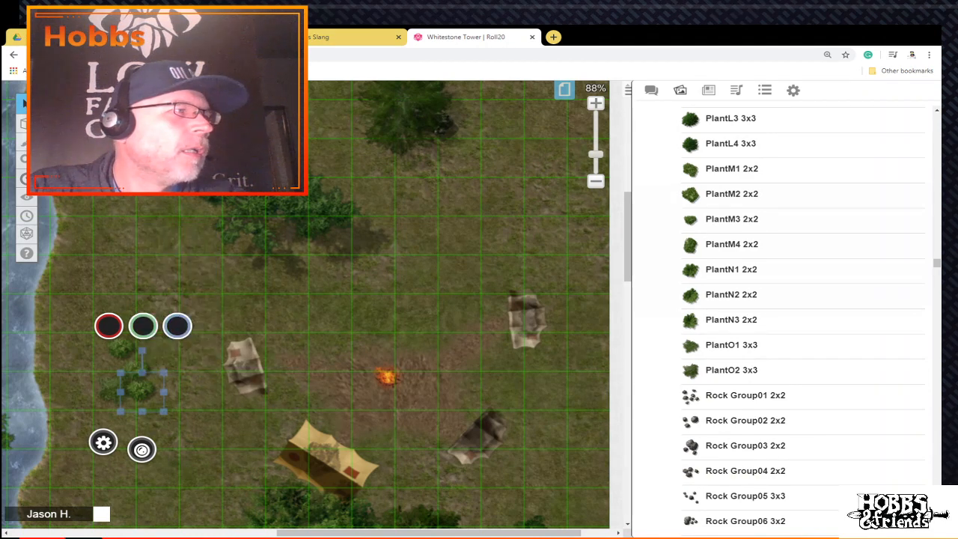
# Step: Copy the darker PlantO2 bush and paste it into the gap between the neighbouring bushes
pyautogui.click(115, 389)
pyautogui.rightClick(116, 389)
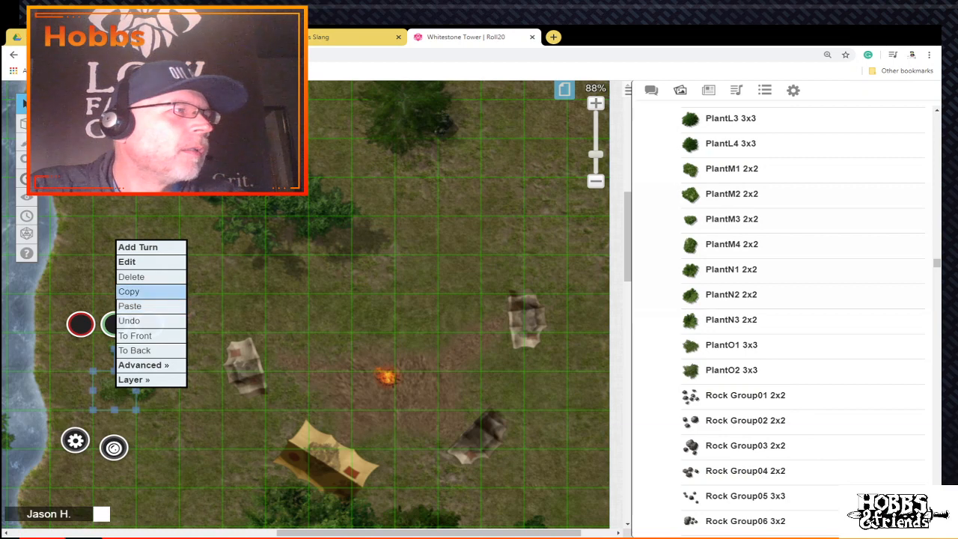
pyautogui.click(142, 292)
pyautogui.rightClick(142, 363)
pyautogui.click(164, 282)
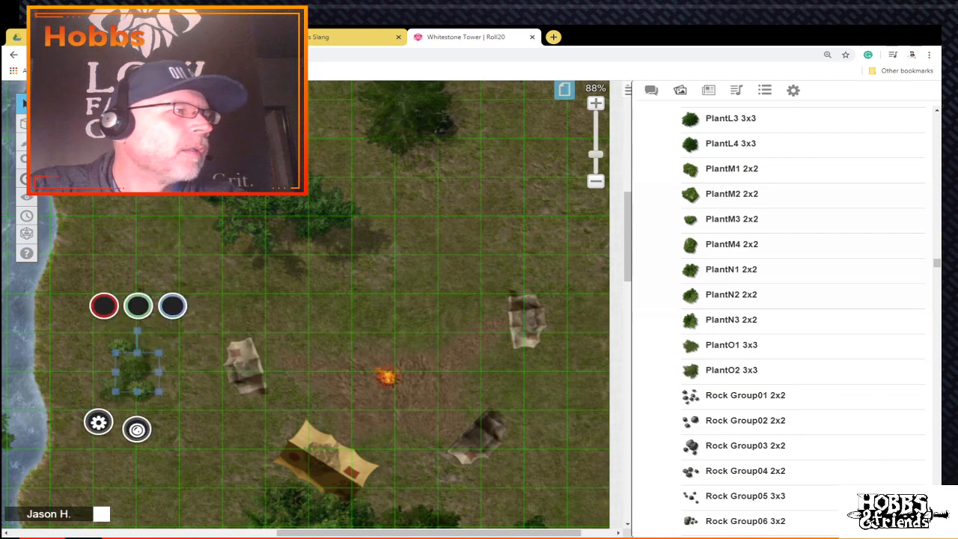
# Step: Copy the whole bush cluster west of the campsite and paste it near the map's eastern edge, north of the northeastern tent
pyautogui.moveTo(78, 330); pyautogui.dragTo(167, 424)
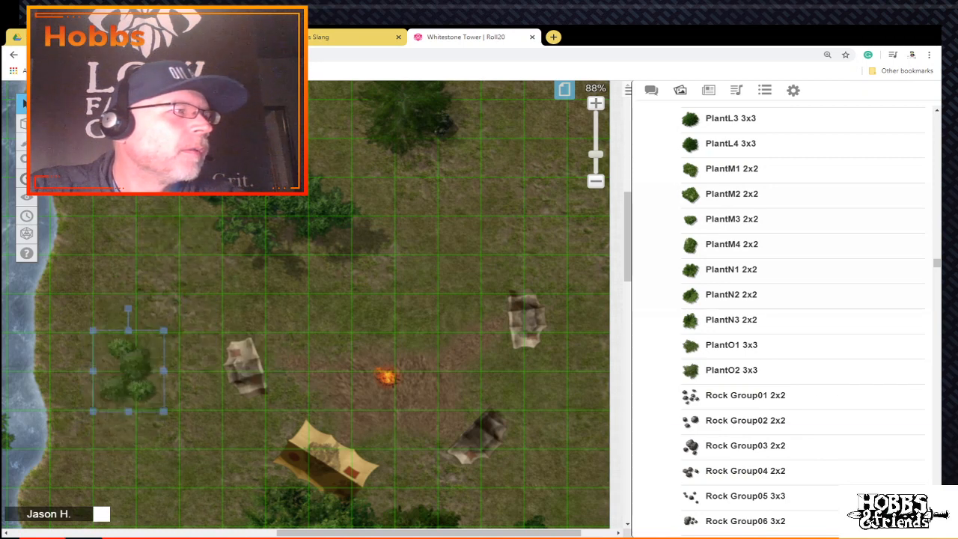
pyautogui.rightClick(138, 384)
pyautogui.click(158, 291)
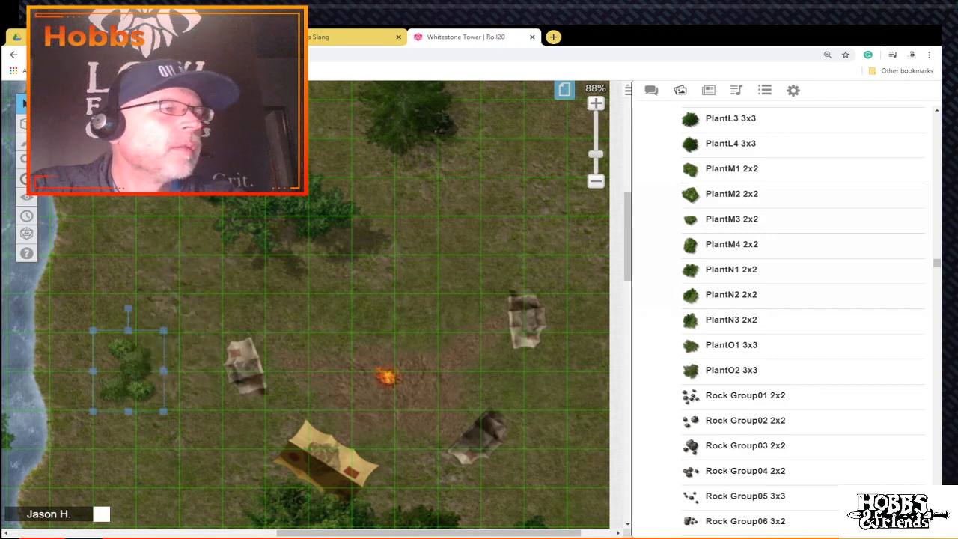
pyautogui.scroll(2, 508, 225)
pyautogui.rightClick(508, 144)
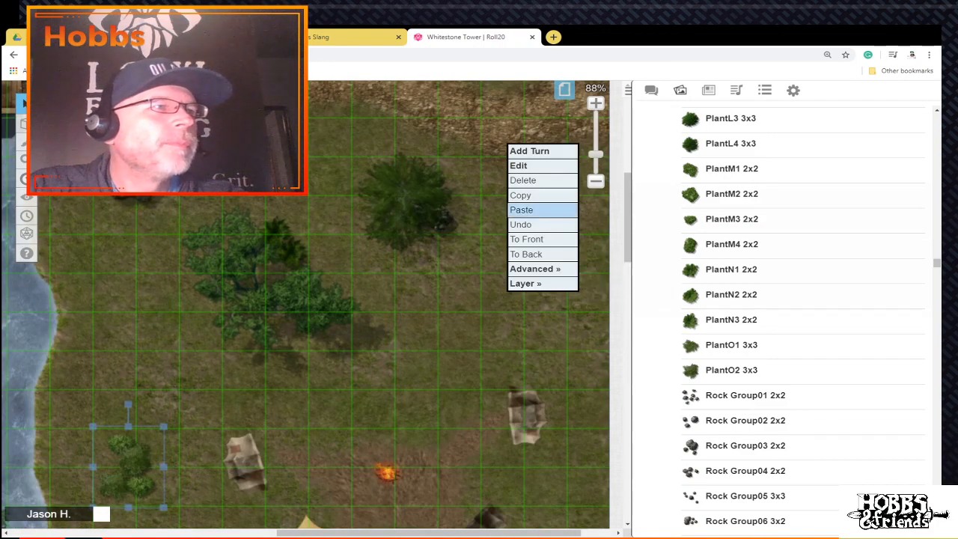
pyautogui.click(522, 210)
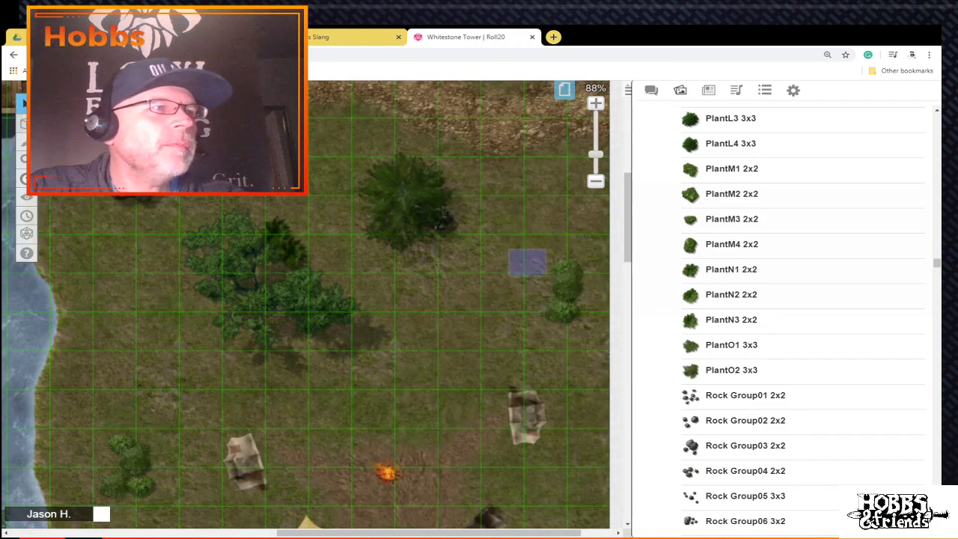
# Step: Rotate the pasted bush cluster to a diagonal angle and paste another copy of it overlapping the first
pyautogui.moveTo(563, 229); pyautogui.dragTo(502, 263)
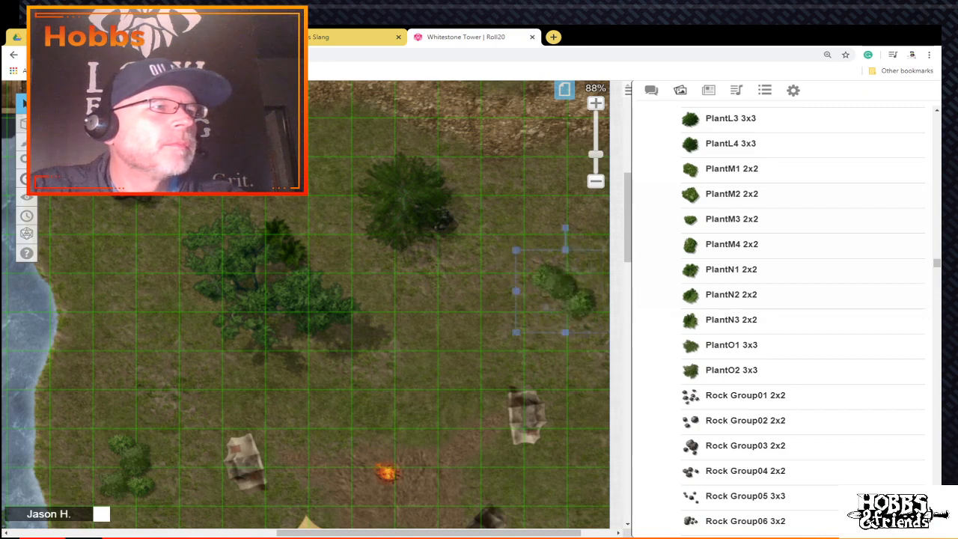
pyautogui.rightClick(563, 247)
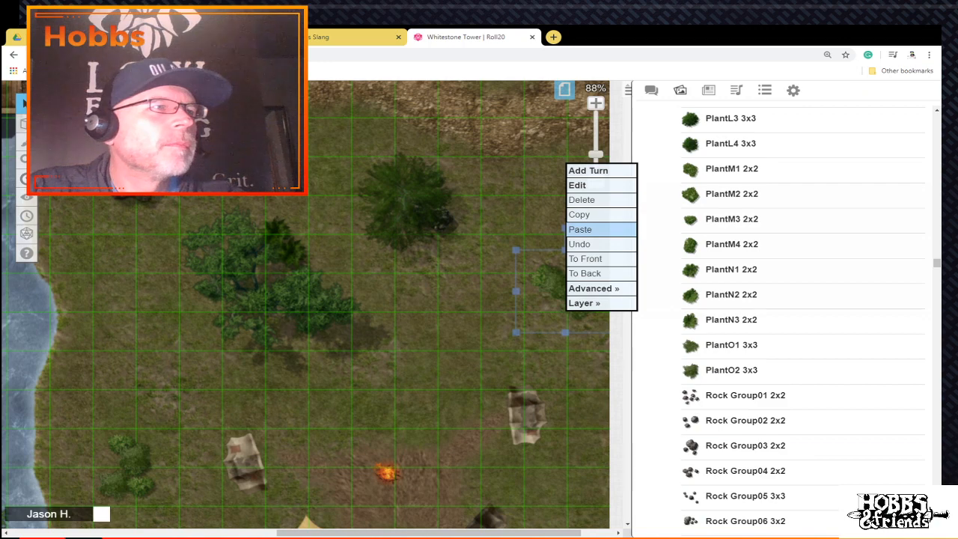
pyautogui.click(580, 229)
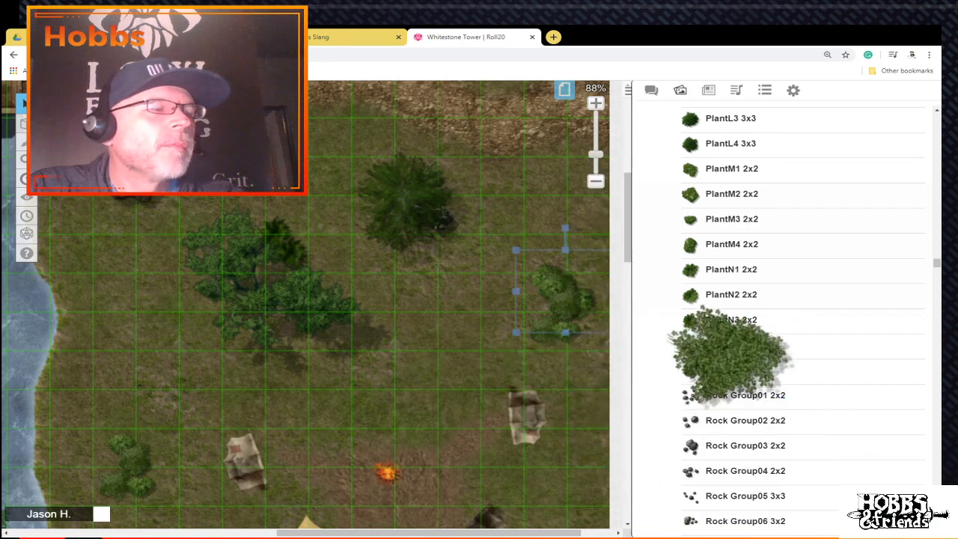
# Step: Examine the campsite surroundings on the map, and browse the library's plant, path and rock tiles for more scenery
pyautogui.scroll(-5, 300, 299)
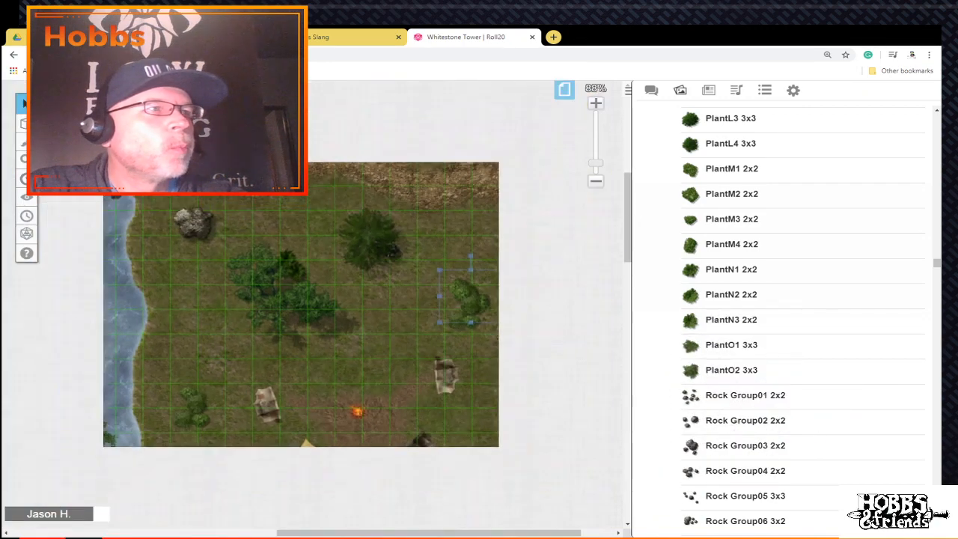
pyautogui.scroll(-3, 268, 305)
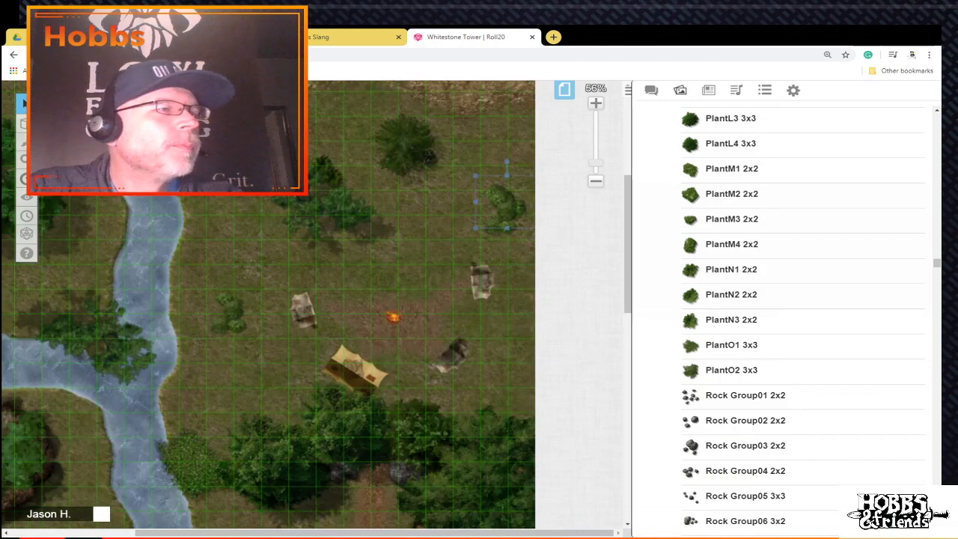
pyautogui.scroll(-2, 268, 305)
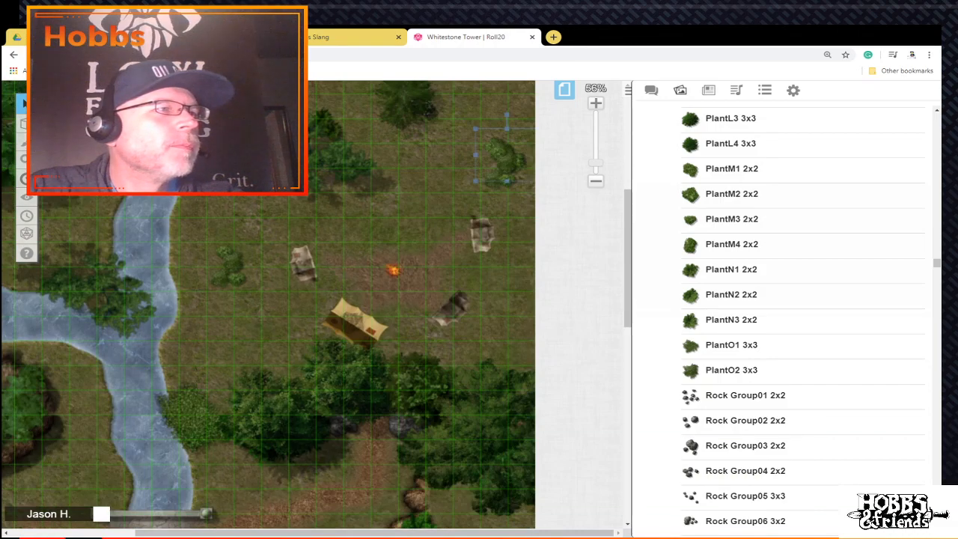
pyautogui.scroll(3, 268, 305)
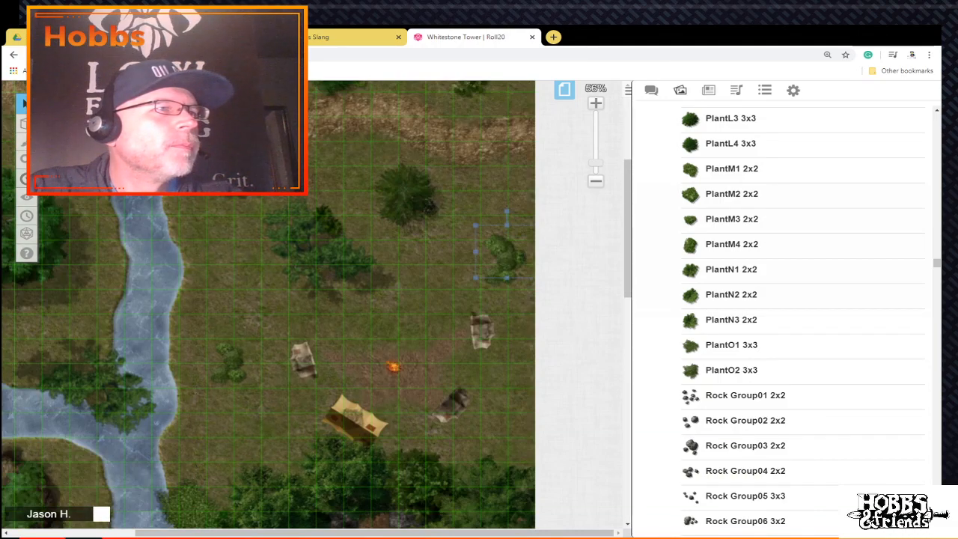
pyautogui.scroll(8, 268, 304)
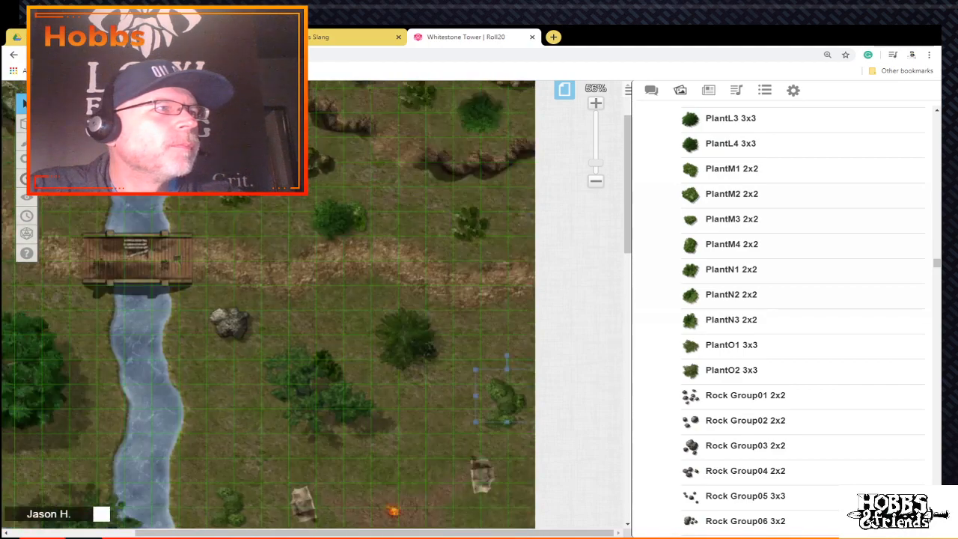
pyautogui.scroll(-9, 268, 304)
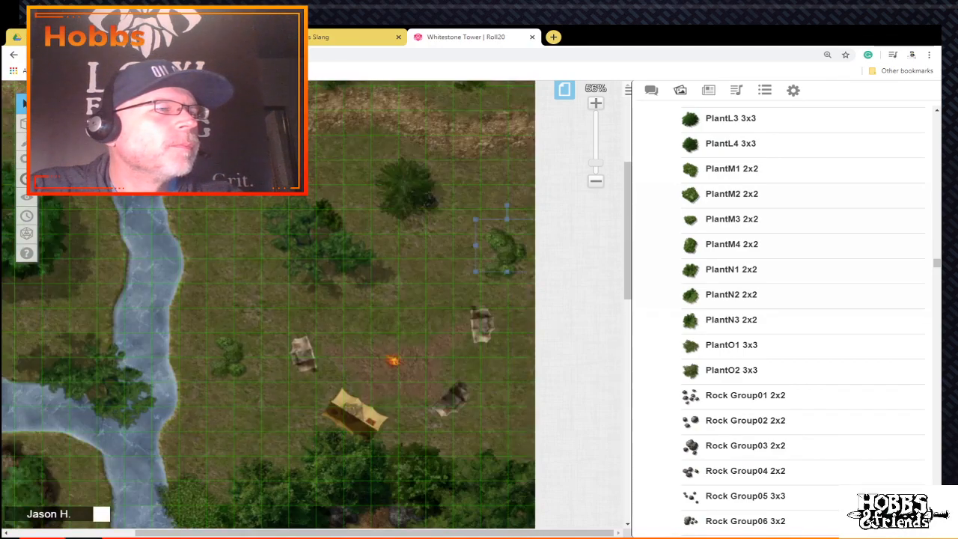
pyautogui.scroll(10, 729, 344)
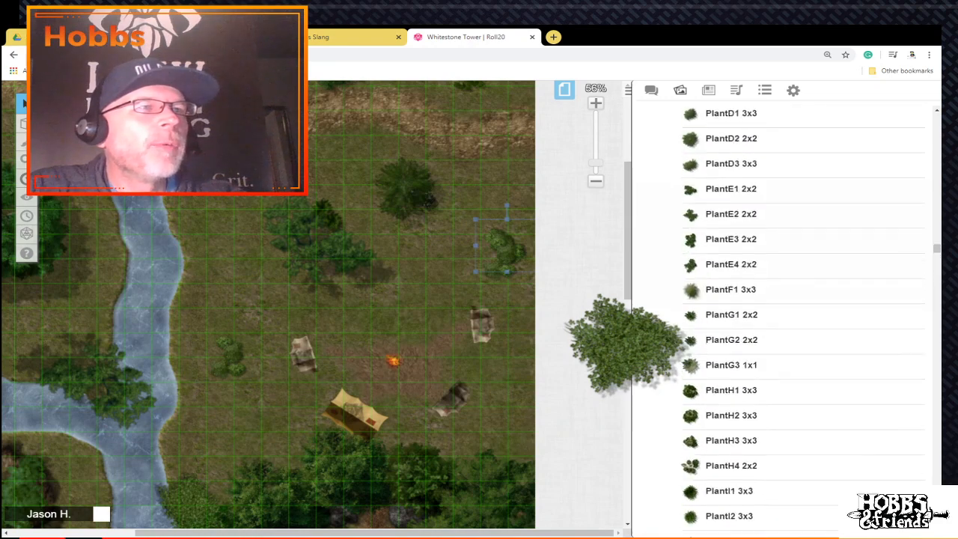
pyautogui.scroll(4, 729, 344)
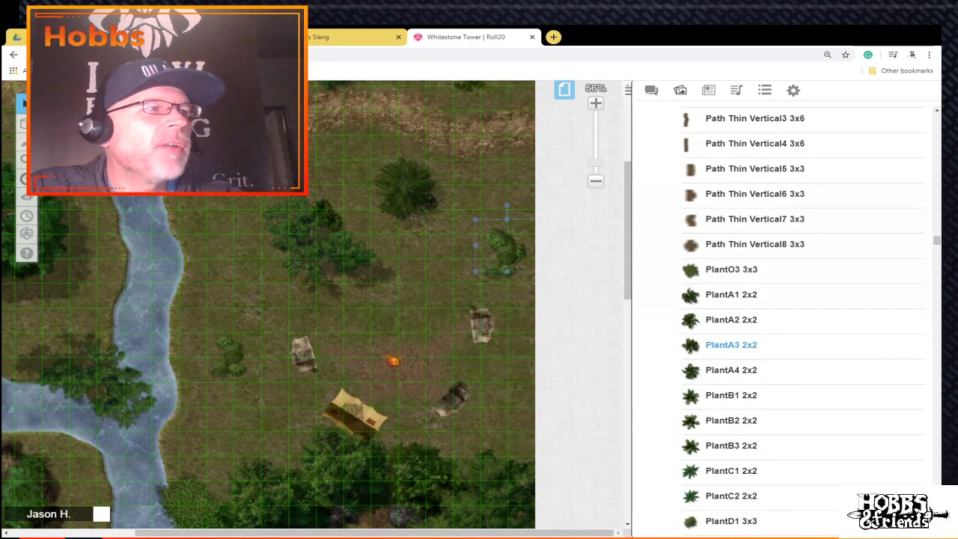
pyautogui.scroll(1, 730, 344)
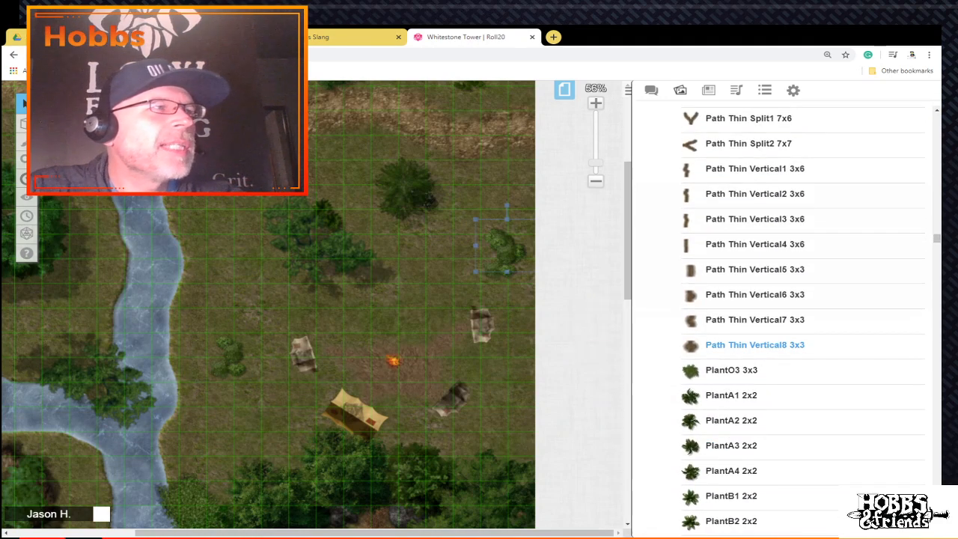
pyautogui.scroll(5, 748, 344)
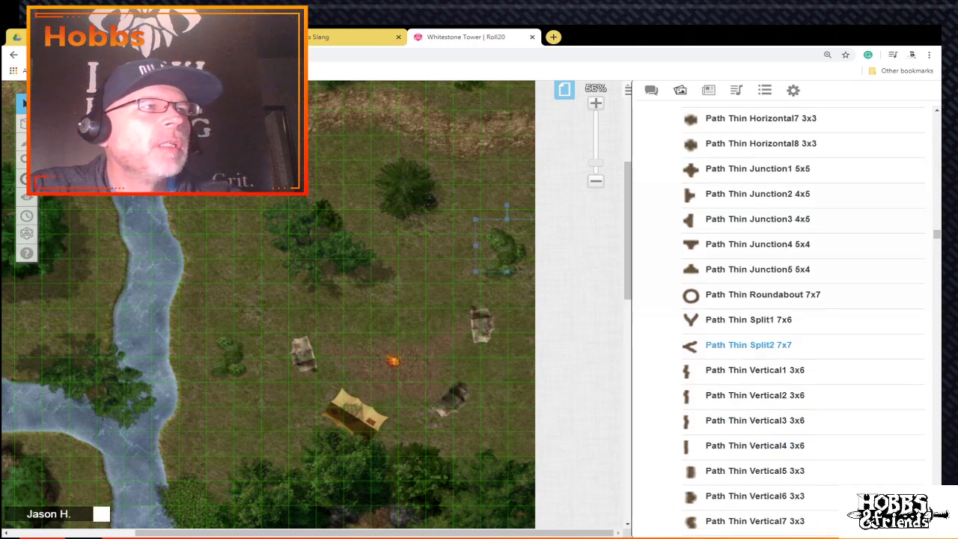
pyautogui.scroll(-10, 748, 344)
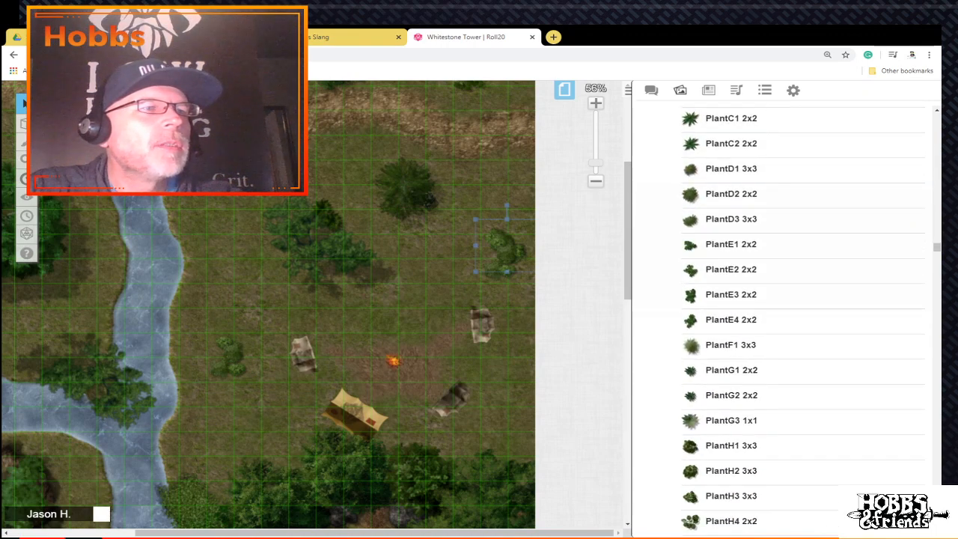
pyautogui.scroll(-15, 748, 344)
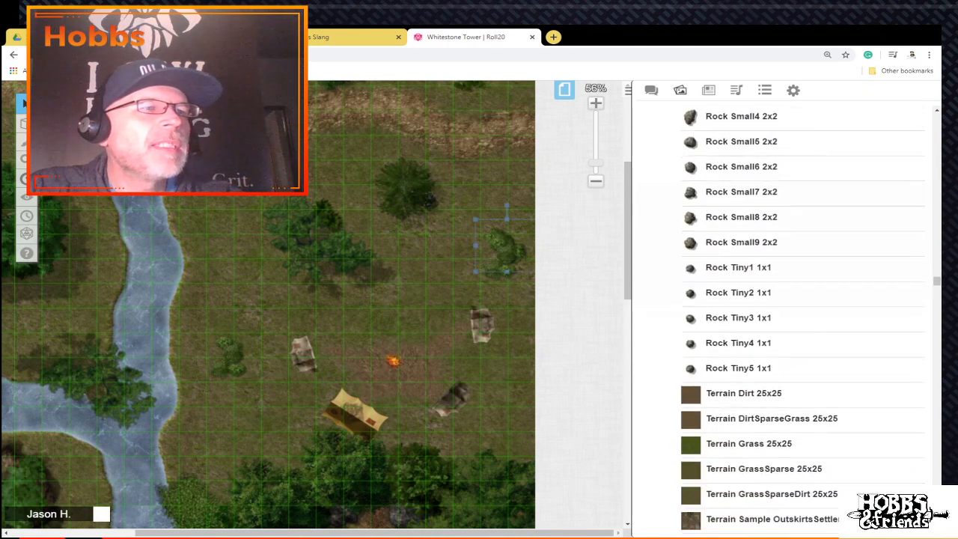
# Step: Enlarge the small tree placed beside the southeastern tent and move it to the map's eastern edge
pyautogui.scroll(-5, 749, 345)
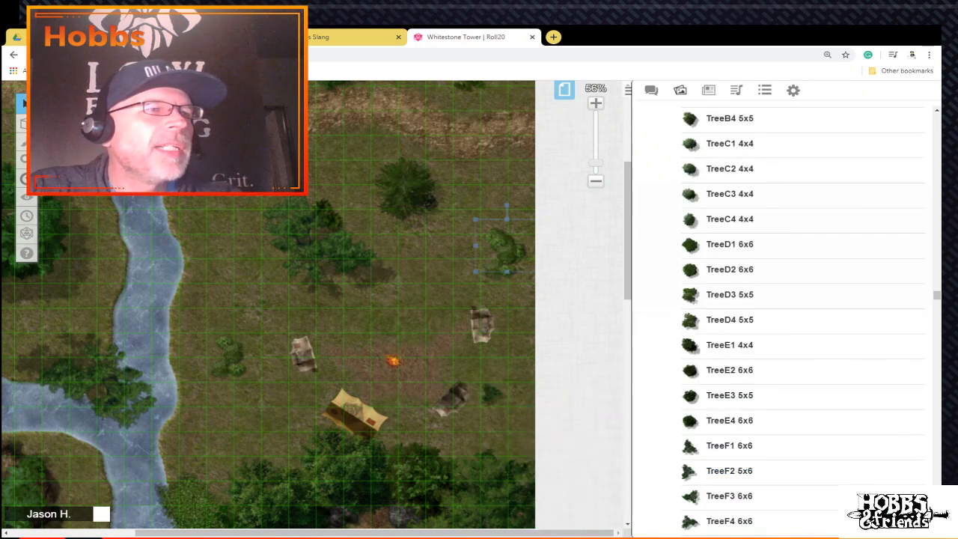
pyautogui.click(493, 394)
pyautogui.moveTo(481, 406); pyautogui.dragTo(399, 480)
pyautogui.moveTo(453, 431); pyautogui.dragTo(520, 421)
# Step: Add two TreeE4 trees near the northeastern tent, and enlarge the southern one and shift it onto the map's eastern edge
pyautogui.moveTo(724, 421); pyautogui.dragTo(530, 378)
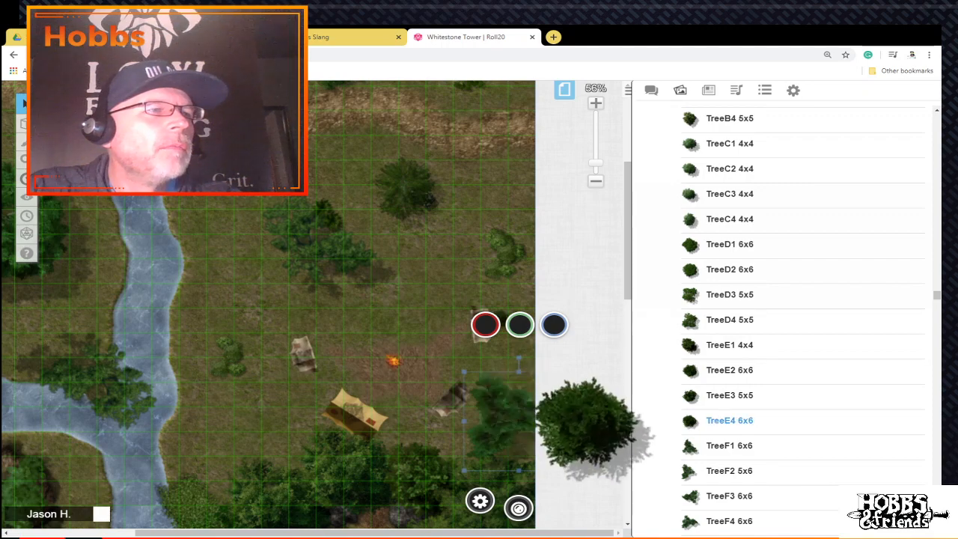
pyautogui.moveTo(723, 421); pyautogui.dragTo(527, 347)
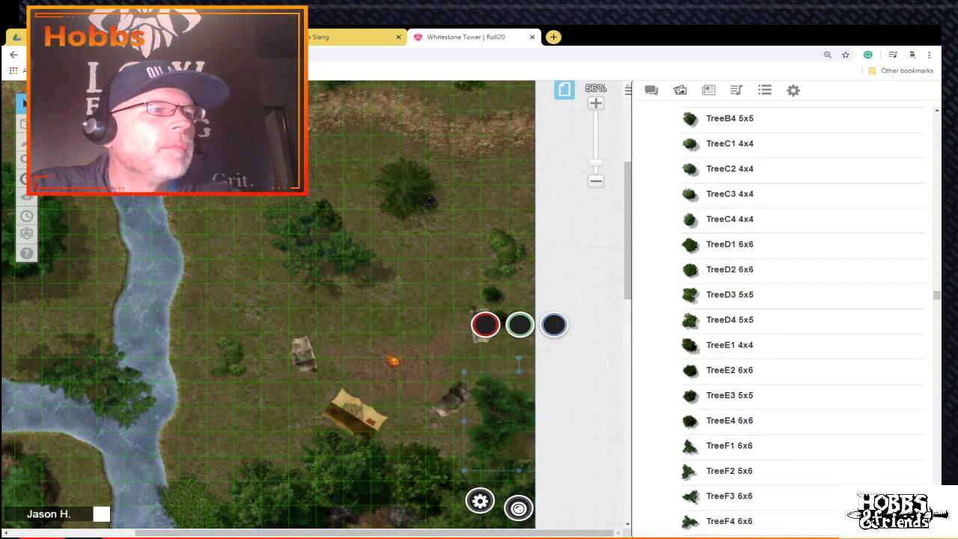
pyautogui.scroll(1, 268, 299)
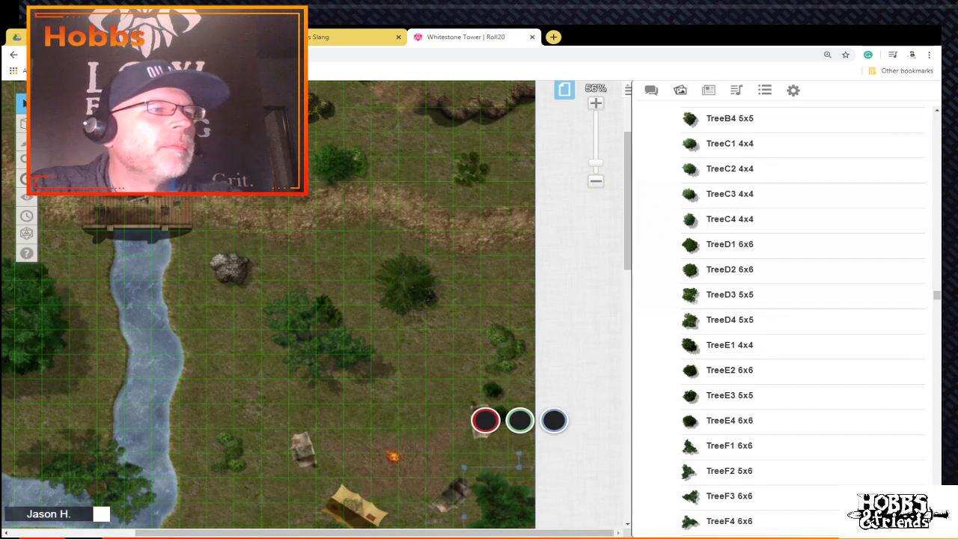
pyautogui.press('Escape')
pyautogui.click(501, 414)
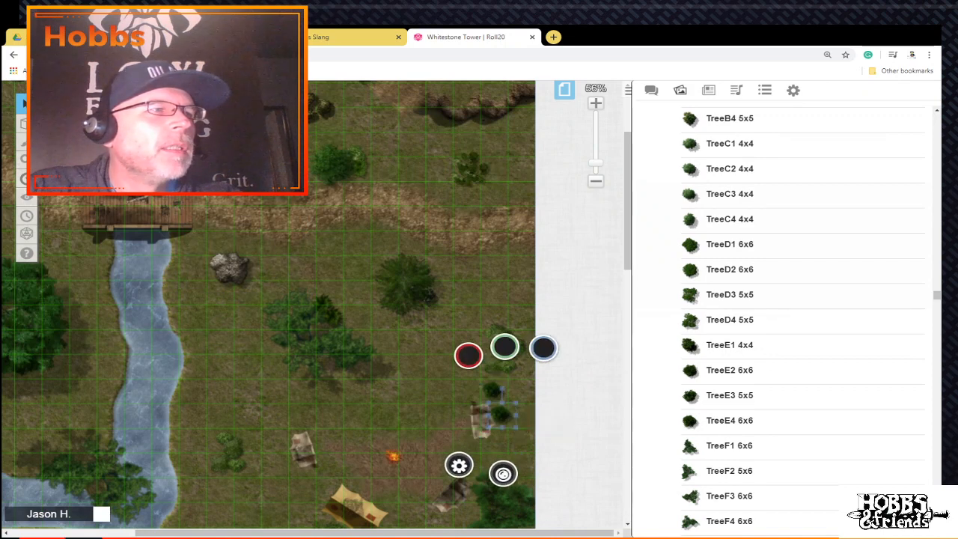
pyautogui.moveTo(488, 427); pyautogui.dragTo(407, 502)
pyautogui.scroll(-3, 268, 305)
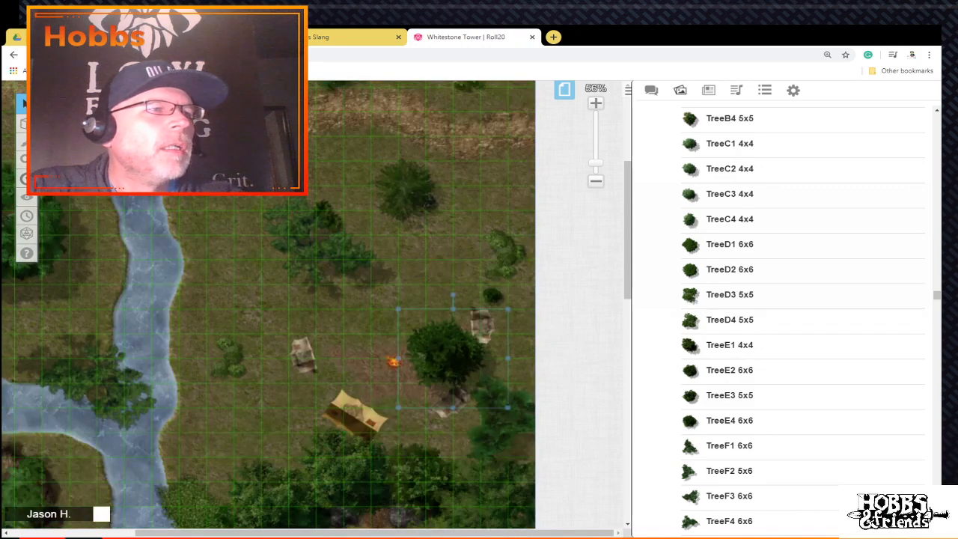
pyautogui.moveTo(452, 310); pyautogui.dragTo(531, 324)
# Step: Enlarge the remaining small TreeE4 and move it partly over the eastern map edge beside the northeastern tent
pyautogui.click(494, 249)
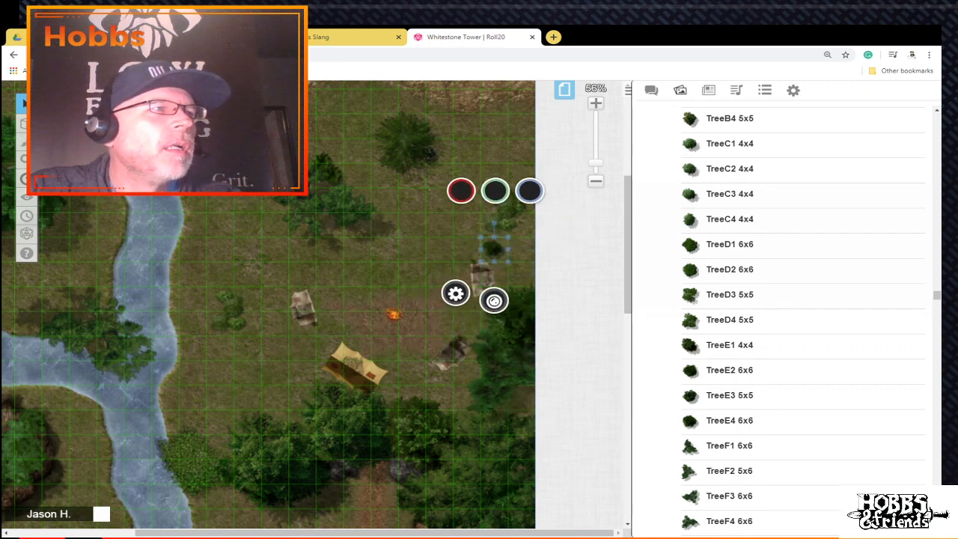
pyautogui.moveTo(481, 262); pyautogui.dragTo(393, 341)
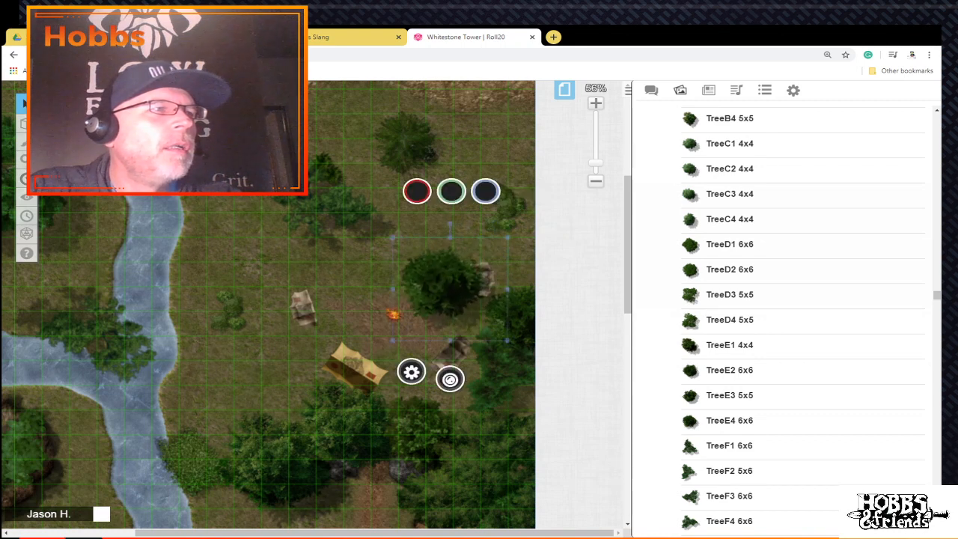
pyautogui.moveTo(447, 286); pyautogui.dragTo(554, 285)
# Step: Copy the large tree east of the southeastern tent and paste it just north of the northeastern tent
pyautogui.click(516, 333)
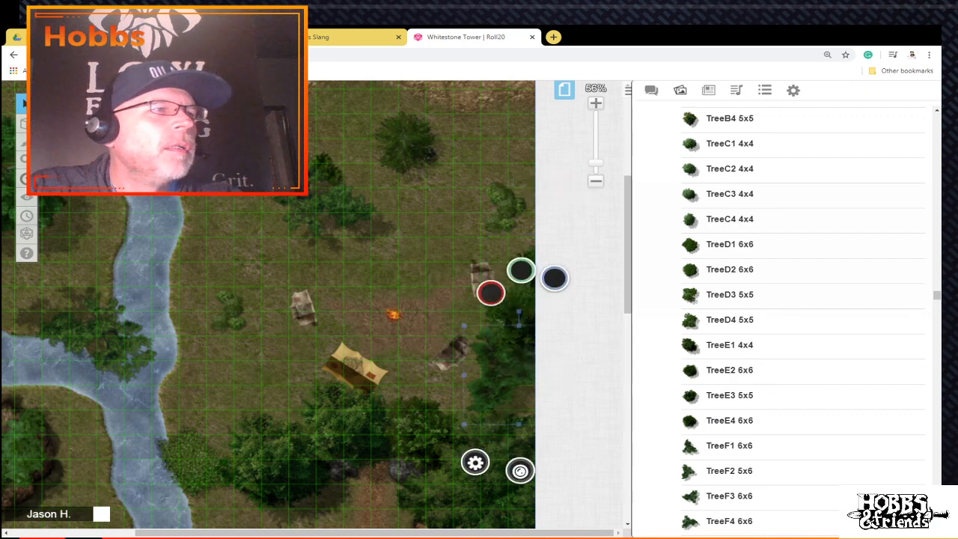
pyautogui.rightClick(516, 329)
pyautogui.click(552, 289)
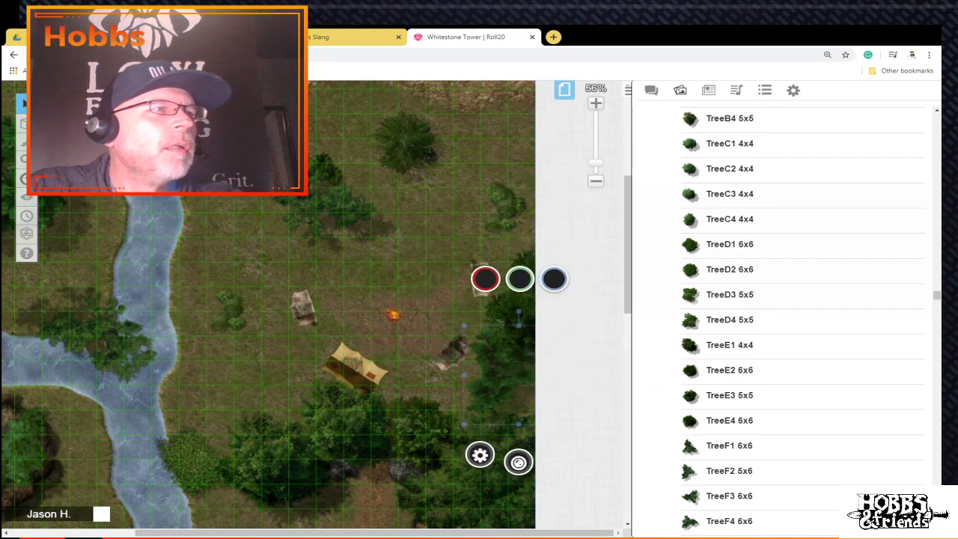
pyautogui.rightClick(528, 250)
pyautogui.click(553, 162)
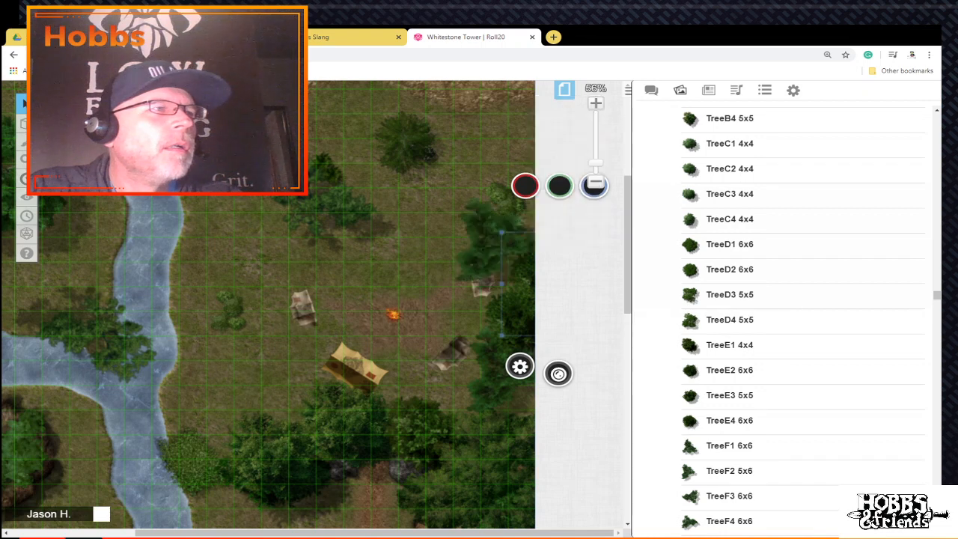
# Step: Rotate the pasted tree to a diagonal angle and position it at the eastern edge above the northeastern tent
pyautogui.moveTo(495, 243); pyautogui.dragTo(466, 214)
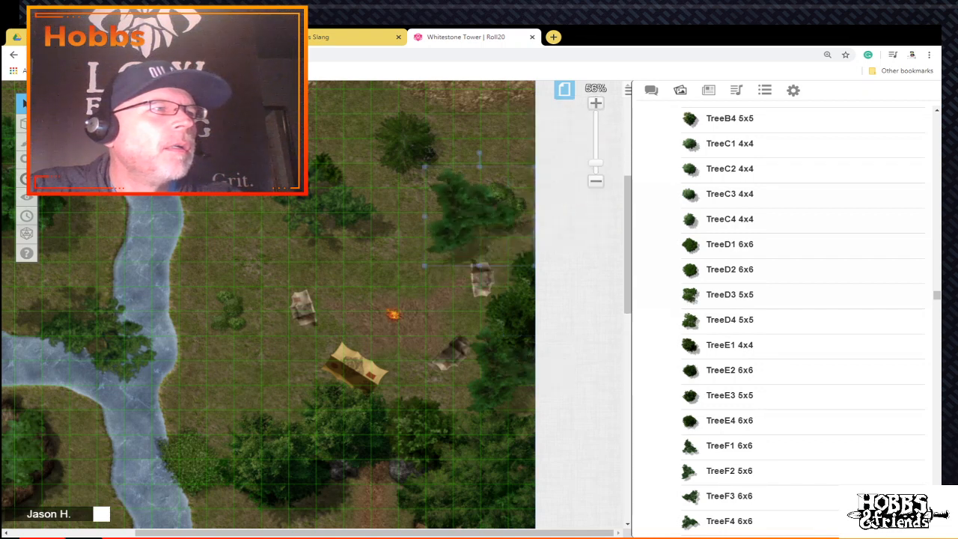
pyautogui.moveTo(479, 153); pyautogui.dragTo(529, 171)
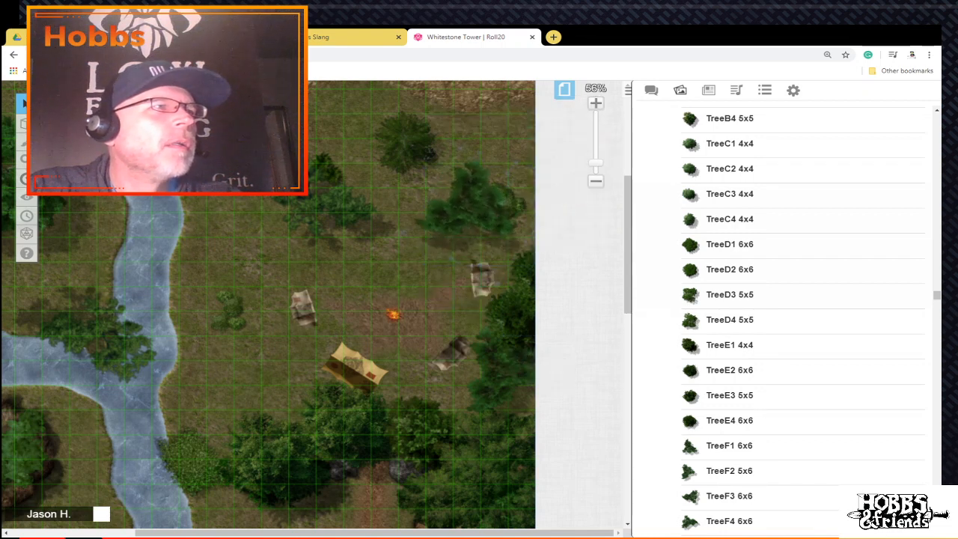
pyautogui.moveTo(479, 216); pyautogui.dragTo(511, 243)
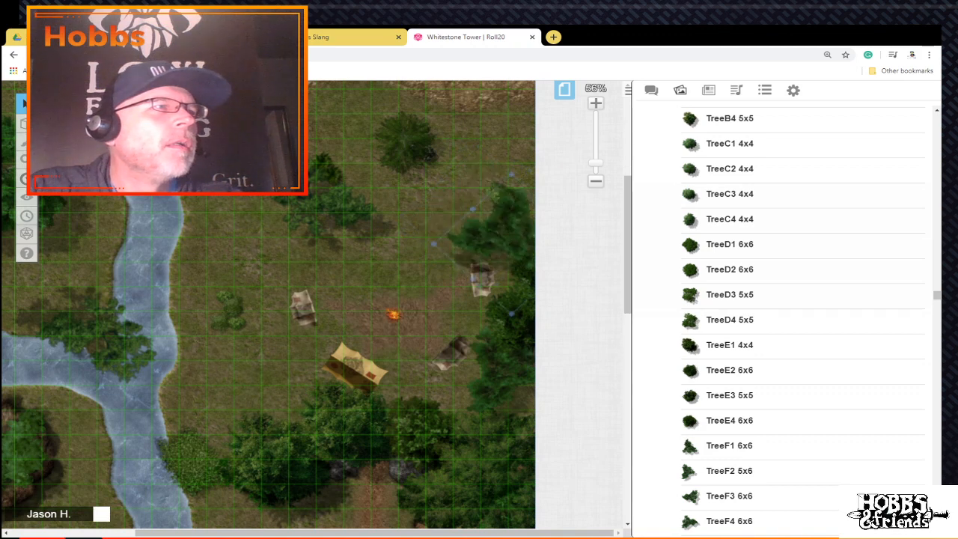
pyautogui.press('Escape')
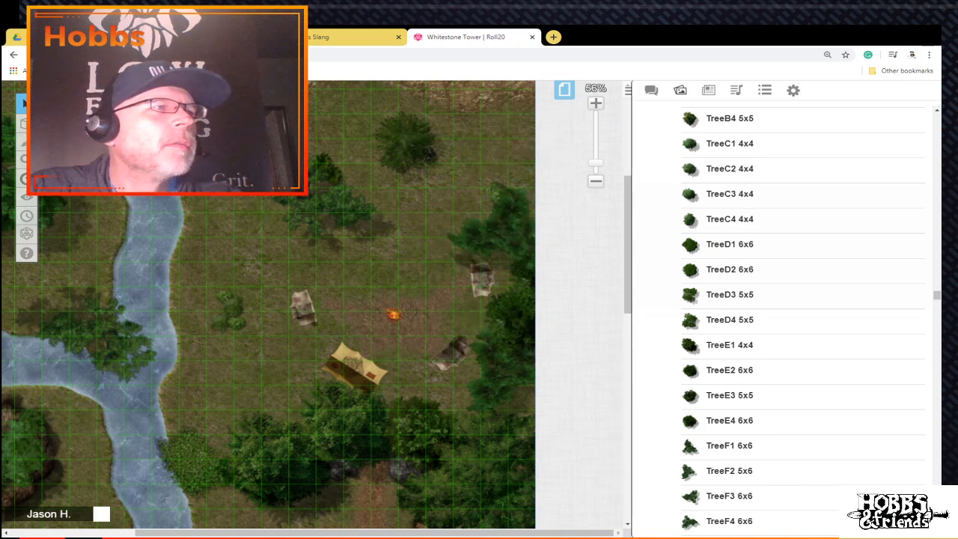
# Step: Place a small rock from the library northwest of the campfire
pyautogui.scroll(3, 314, 305)
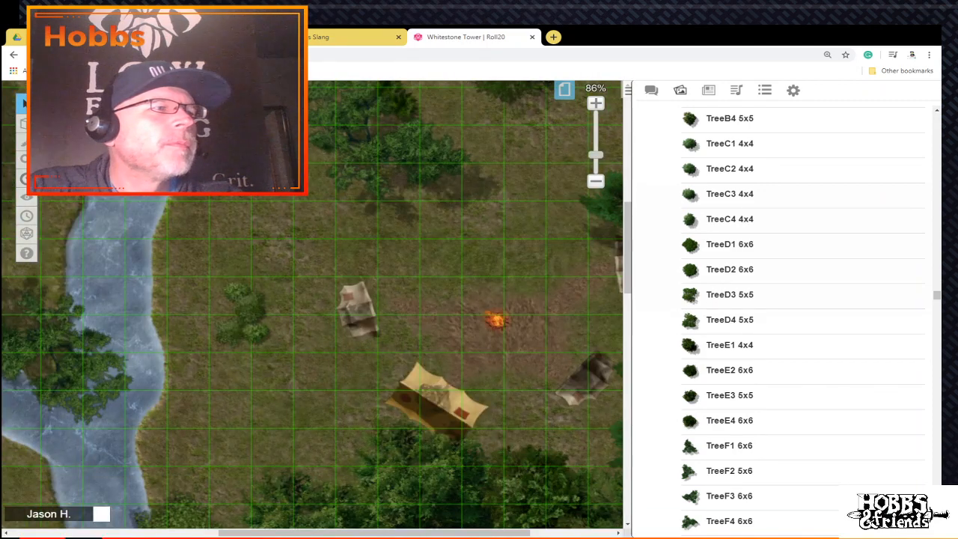
pyautogui.moveTo(374, 533); pyautogui.dragTo(442, 533)
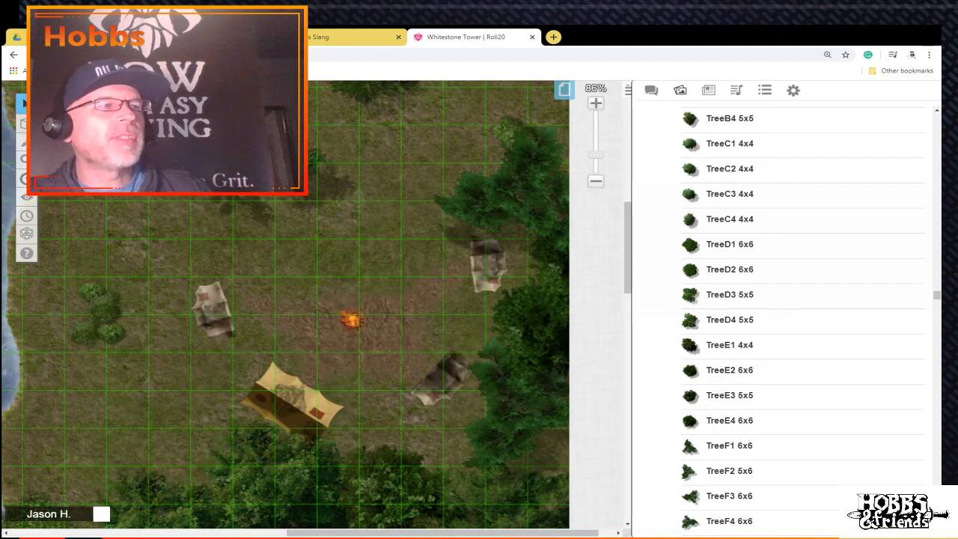
pyautogui.moveTo(730, 345); pyautogui.dragTo(299, 280)
# Step: Try pasting two copies of the small rock around the campfire's eastern side, and delete both copies
pyautogui.rightClick(301, 280)
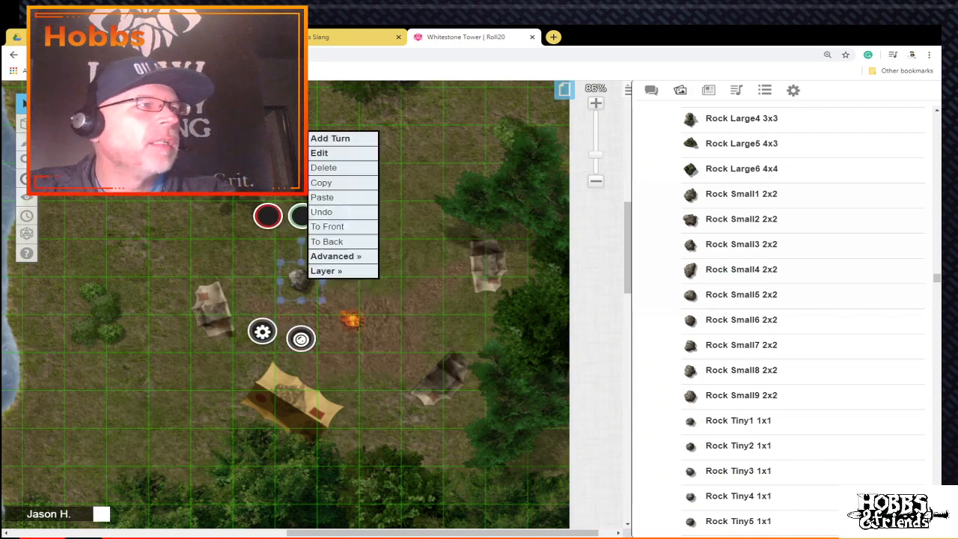
pyautogui.click(331, 183)
pyautogui.rightClick(384, 289)
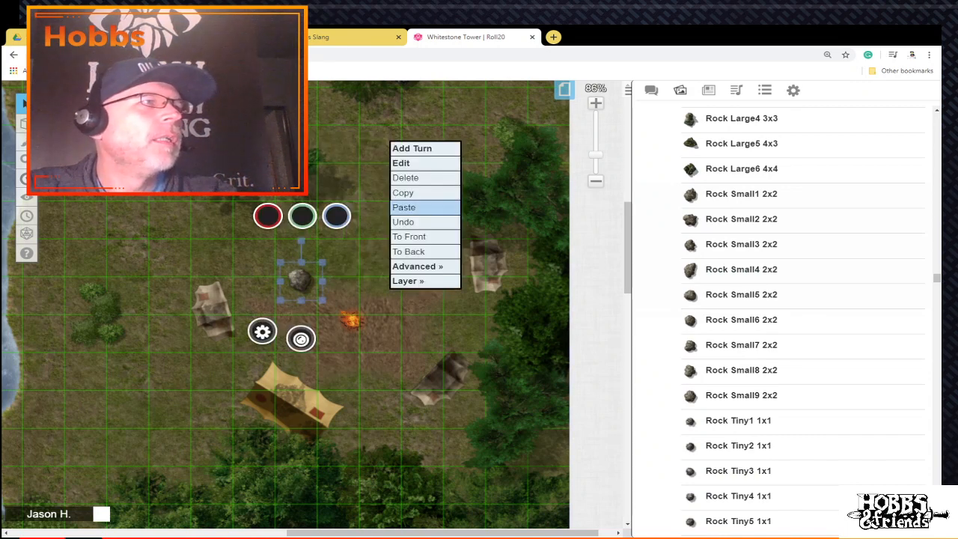
pyautogui.click(408, 207)
pyautogui.rightClick(411, 324)
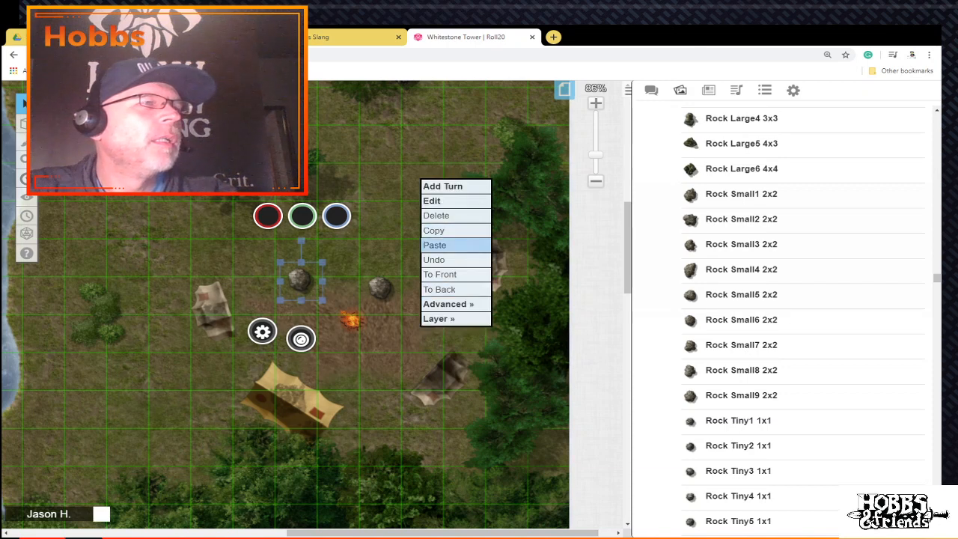
pyautogui.click(446, 244)
pyautogui.moveTo(550, 236); pyautogui.dragTo(695, 248)
pyautogui.moveTo(351, 259); pyautogui.dragTo(437, 350)
pyautogui.press('Delete')
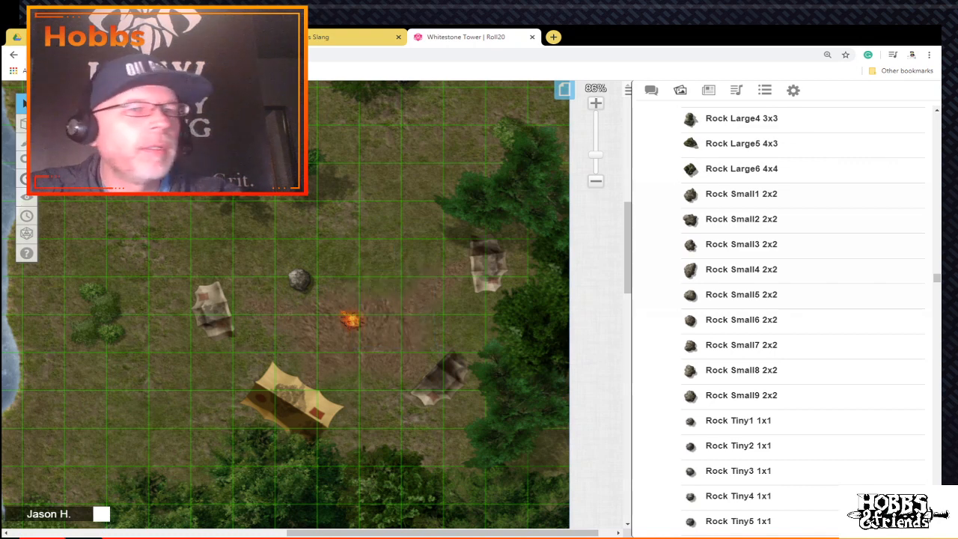
# Step: Zoom out to review the whole battle map
pyautogui.moveTo(695, 248); pyautogui.dragTo(565, 224)
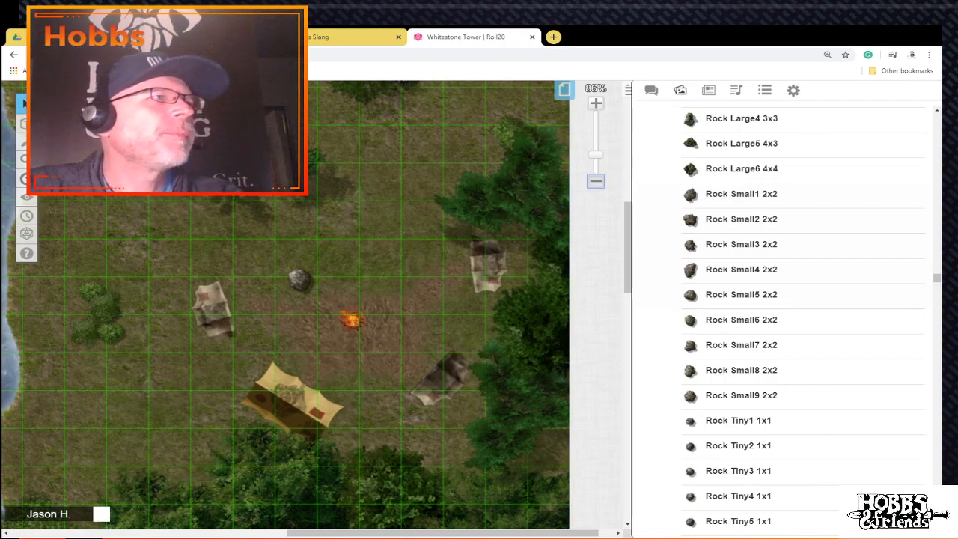
pyautogui.click(596, 180)
pyautogui.click(596, 180)
pyautogui.click(596, 181)
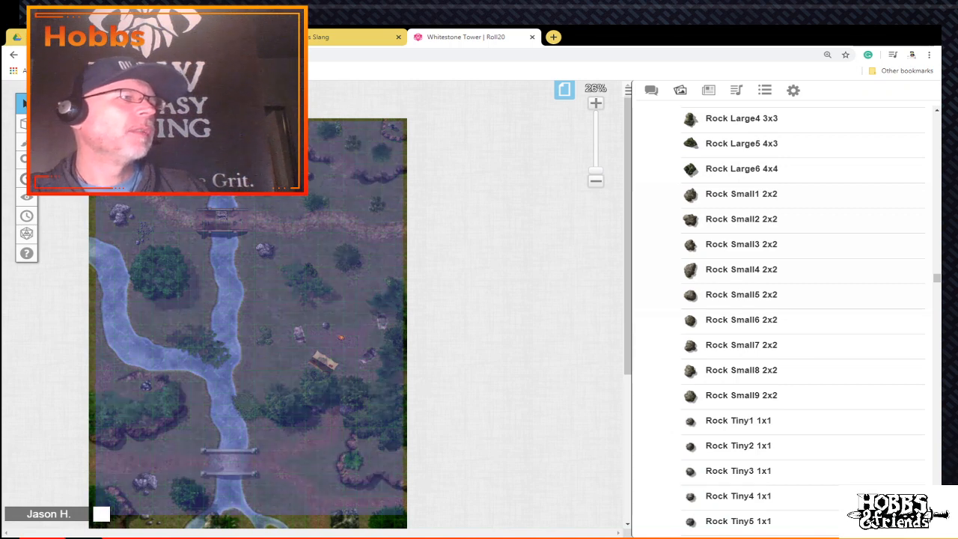
# Step: Move the selected objects across the whole battle map to another layer
pyautogui.rightClick(353, 222)
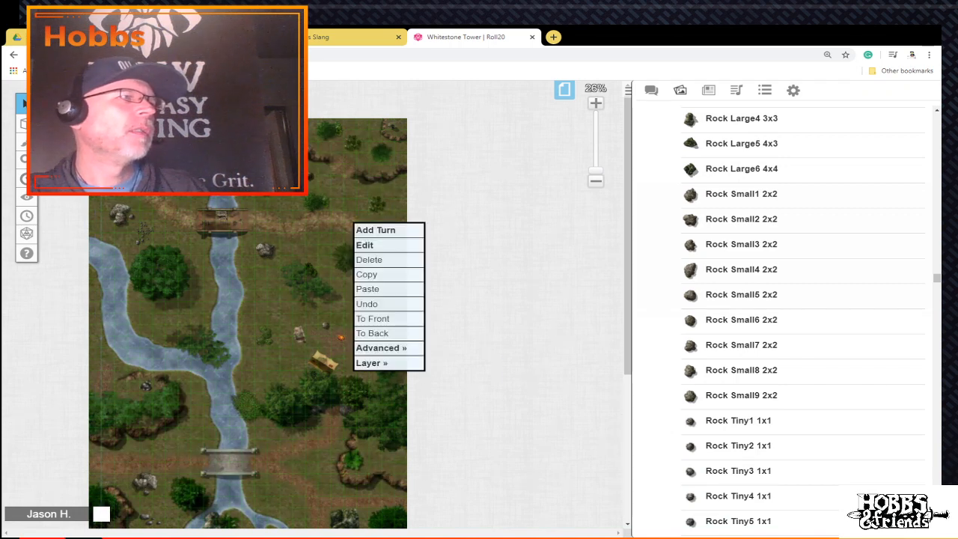
pyautogui.moveTo(374, 362)
pyautogui.click(456, 350)
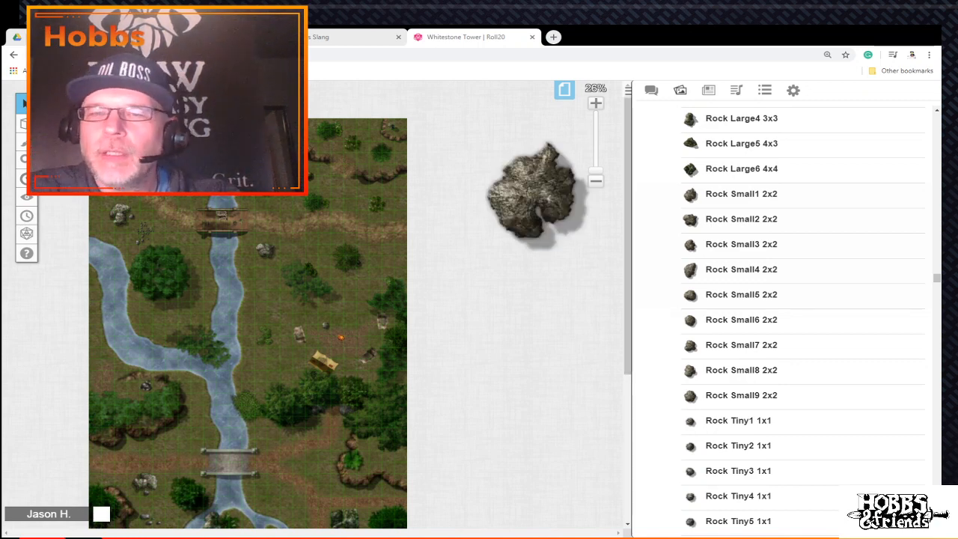
# Step: Examine the trees, river, bridges, cliffs and campsite across the map at 45% zoom
pyautogui.moveTo(756, 194)
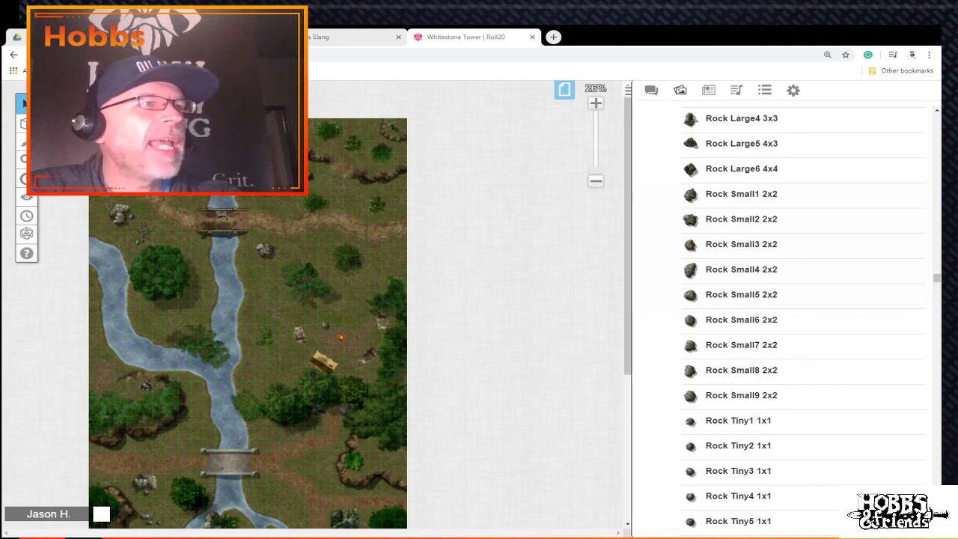
pyautogui.moveTo(596, 171); pyautogui.dragTo(595, 166)
pyautogui.scroll(-2, 360, 307)
pyautogui.scroll(4, 347, 305)
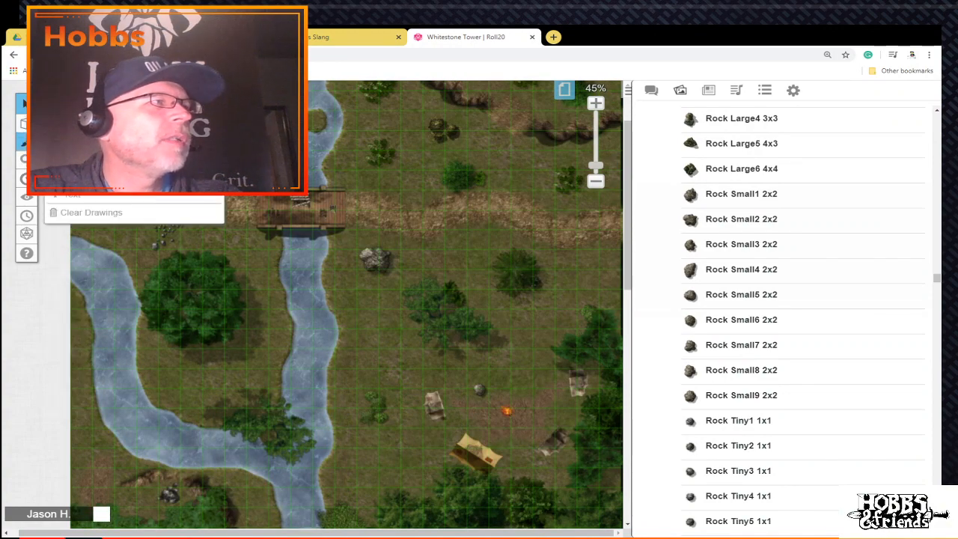
pyautogui.moveTo(27, 124)
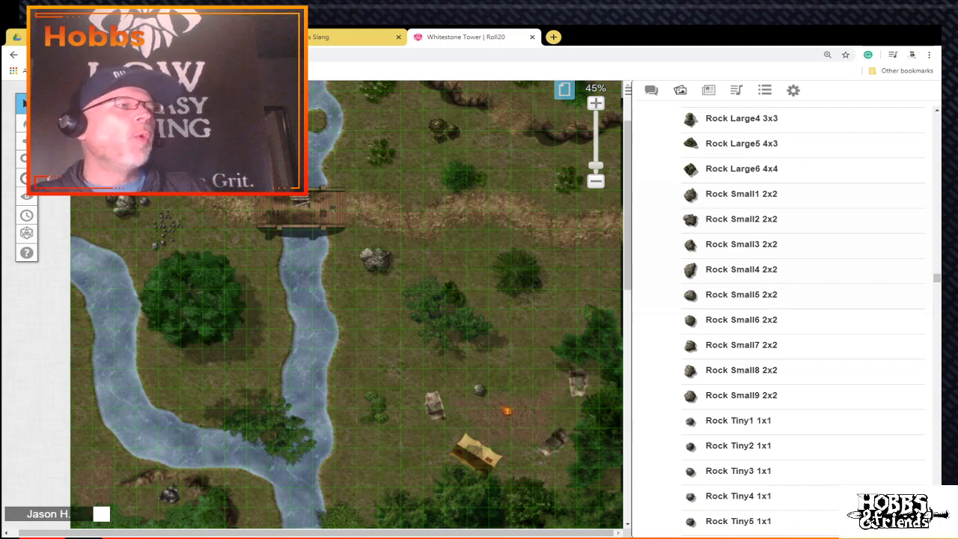
pyautogui.scroll(-7, 346, 305)
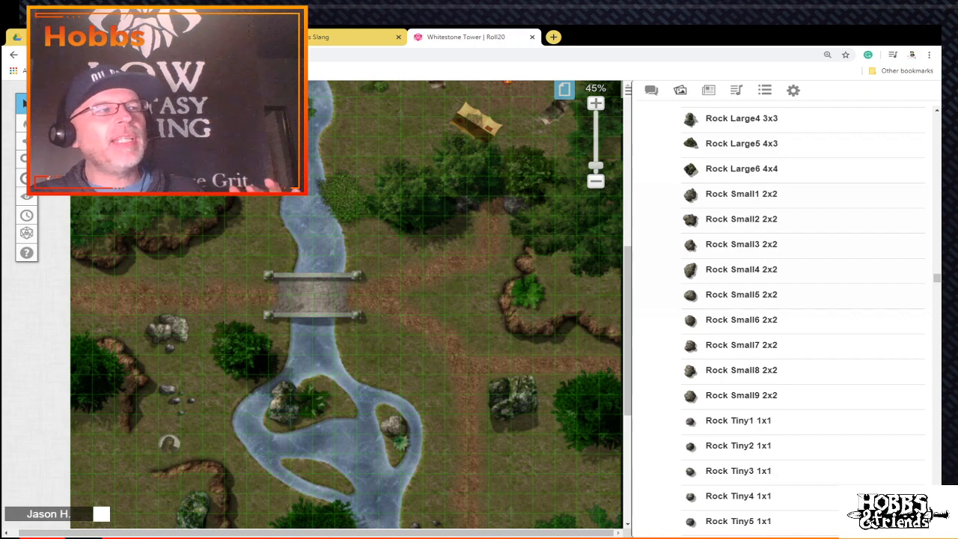
pyautogui.scroll(-2, 347, 305)
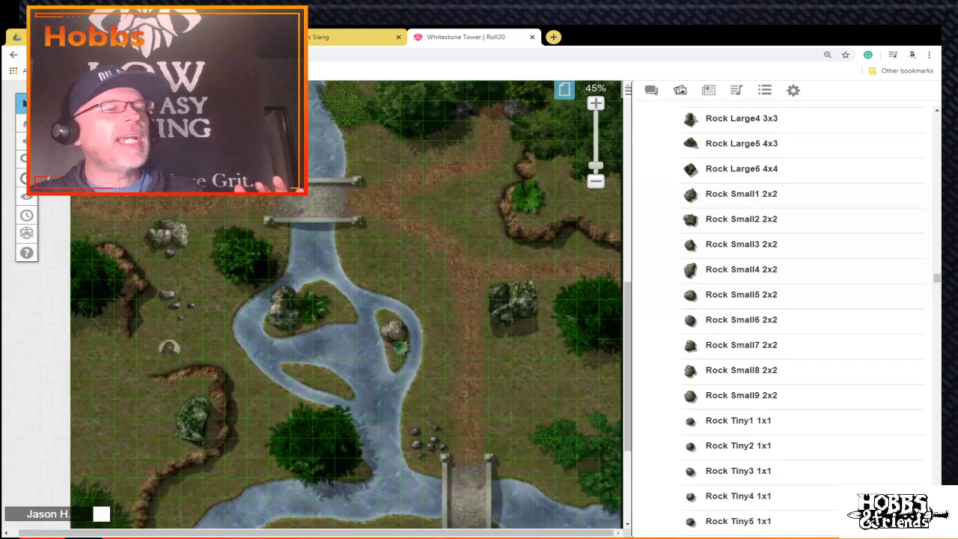
pyautogui.scroll(-5, 347, 304)
pyautogui.scroll(6, 347, 304)
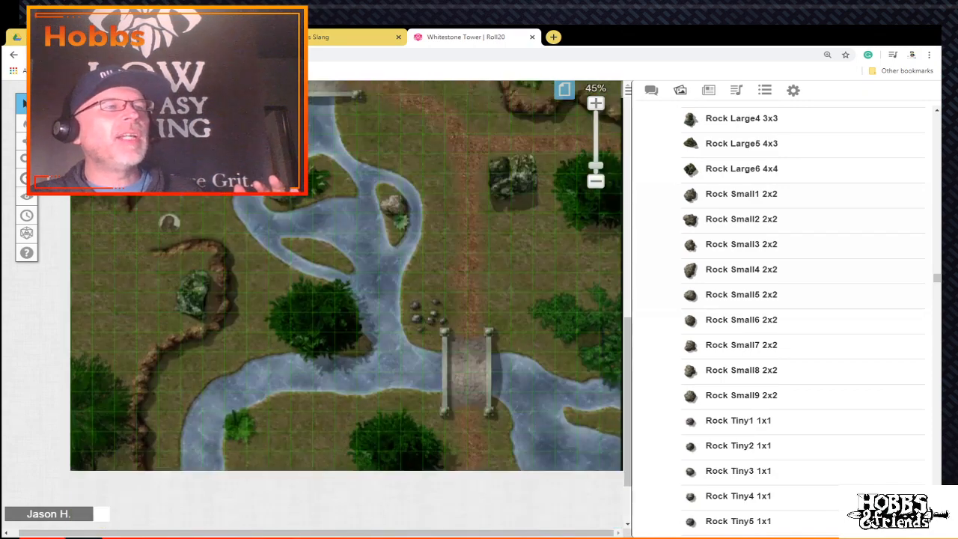
pyautogui.scroll(4, 347, 305)
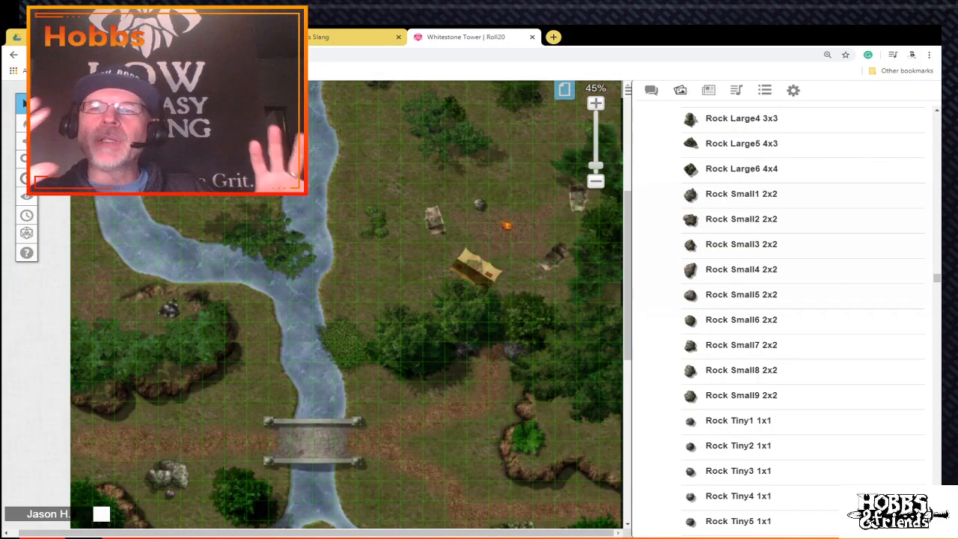
pyautogui.scroll(-1, 347, 304)
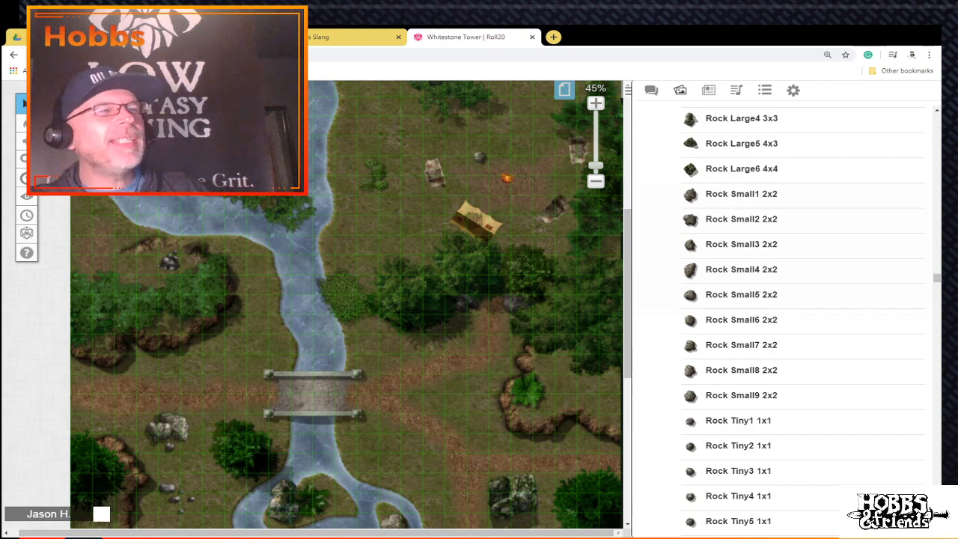
pyautogui.scroll(3, 347, 305)
pyautogui.scroll(-1, 347, 305)
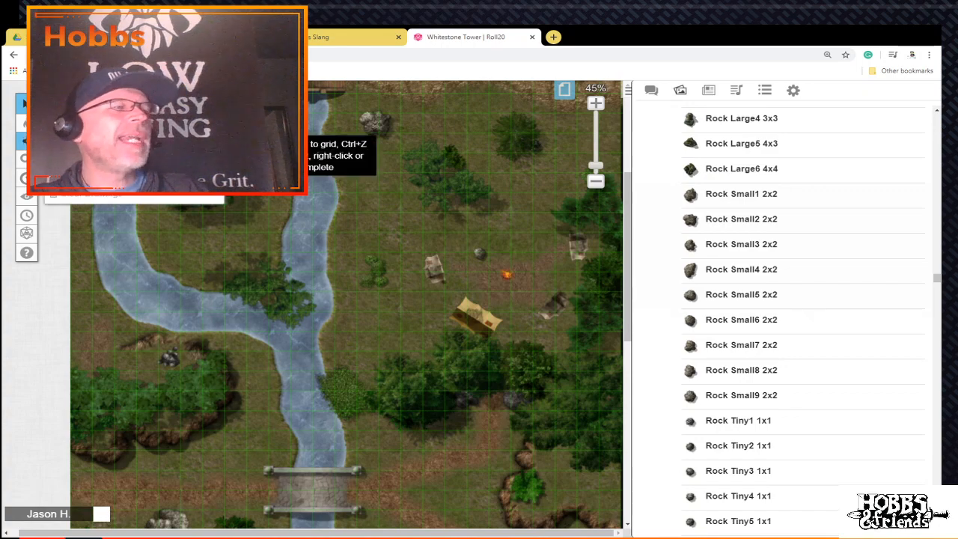
pyautogui.scroll(4, 346, 305)
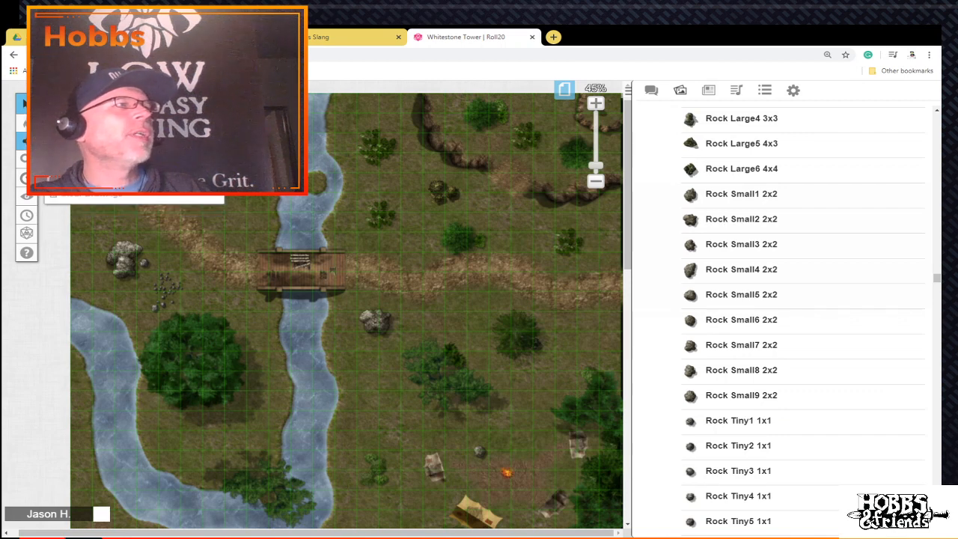
# Step: Choose the rectangle drawing shape and set its outline to red and its fill to green
pyautogui.click(84, 137)
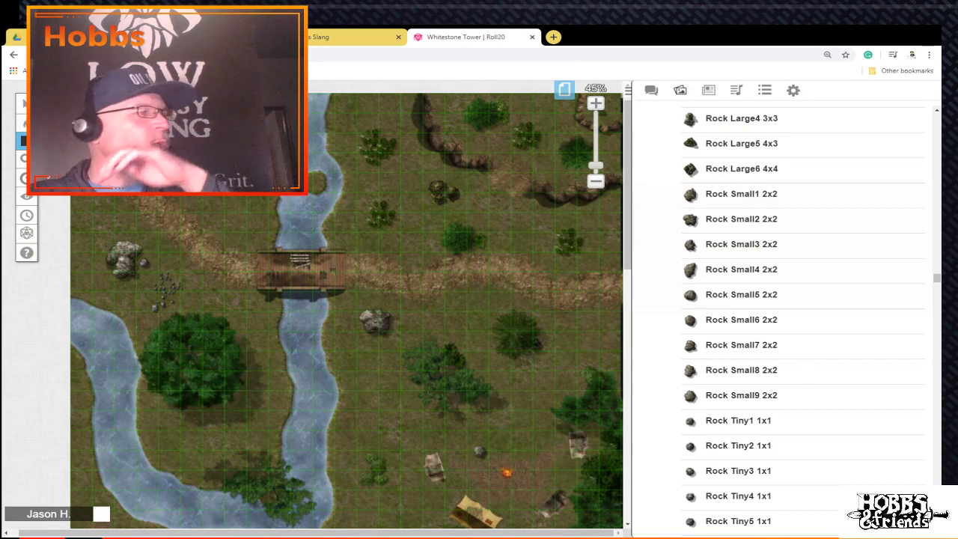
pyautogui.click(58, 99)
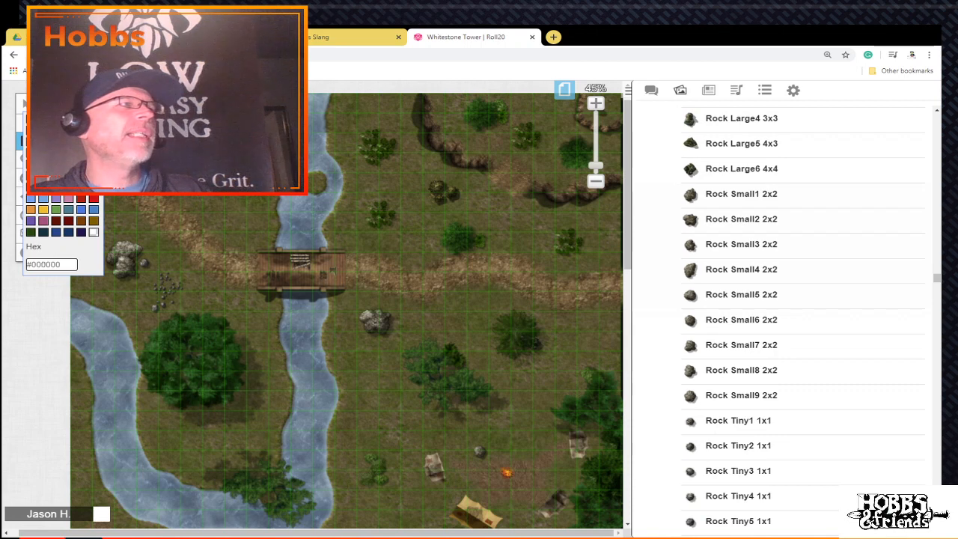
pyautogui.click(56, 142)
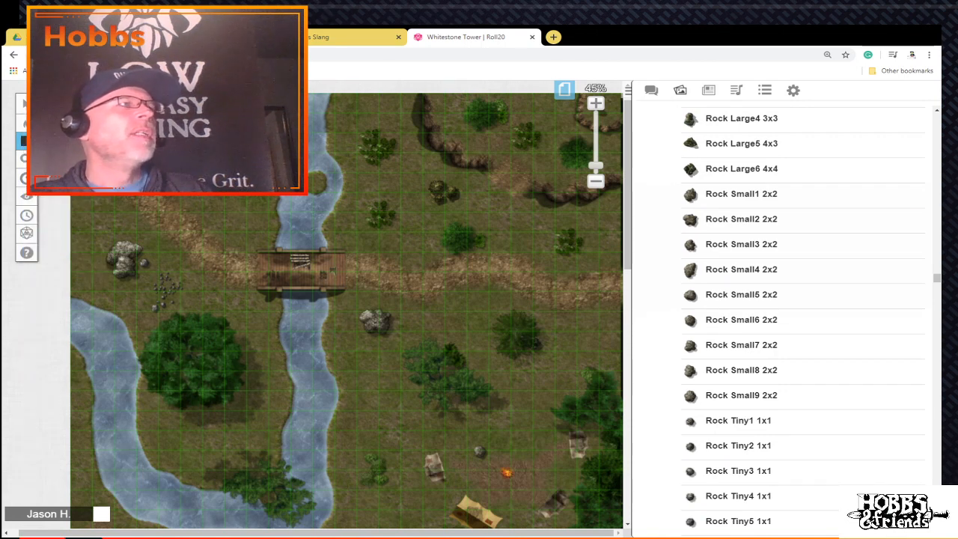
pyautogui.click(63, 99)
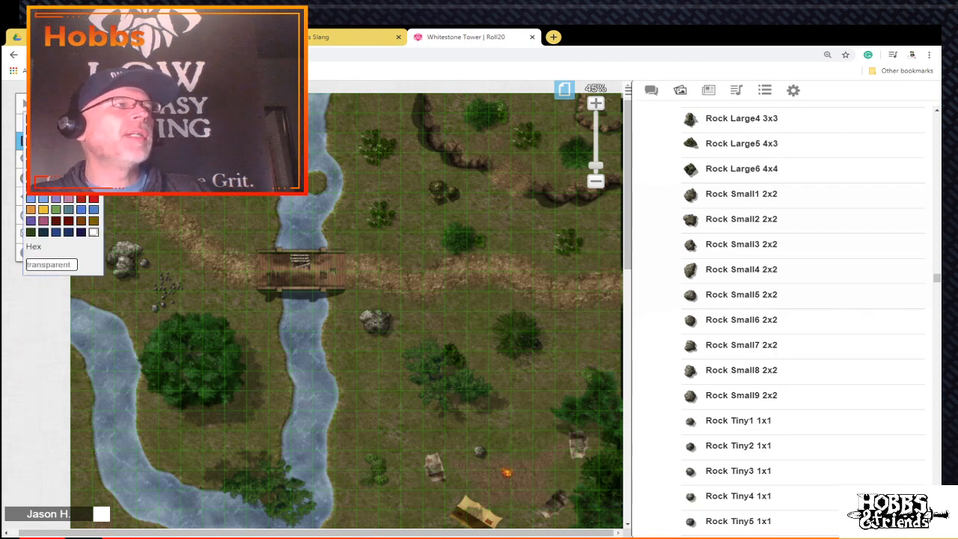
pyautogui.click(56, 142)
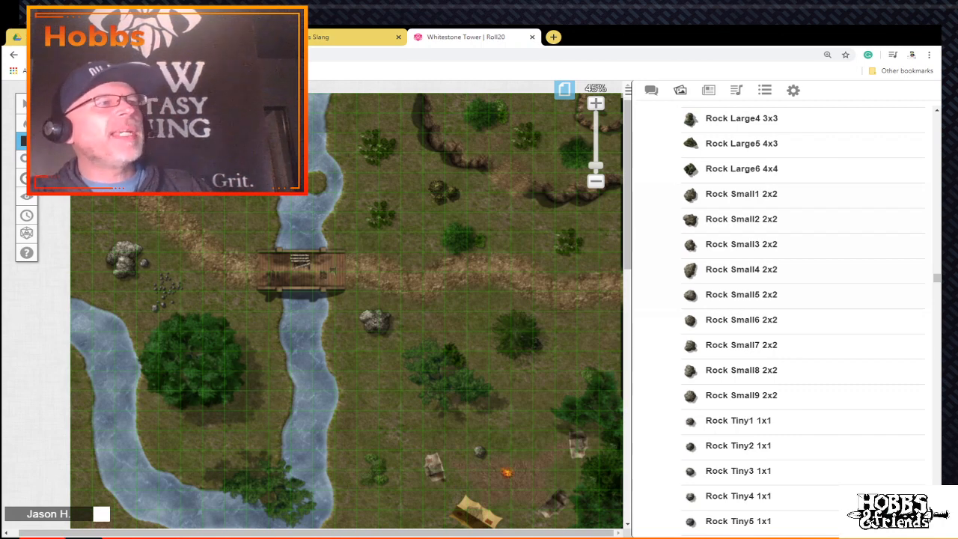
# Step: Try drawing a small green rectangle at the northern edge of the large western tree, and delete it
pyautogui.moveTo(201, 299); pyautogui.dragTo(228, 319)
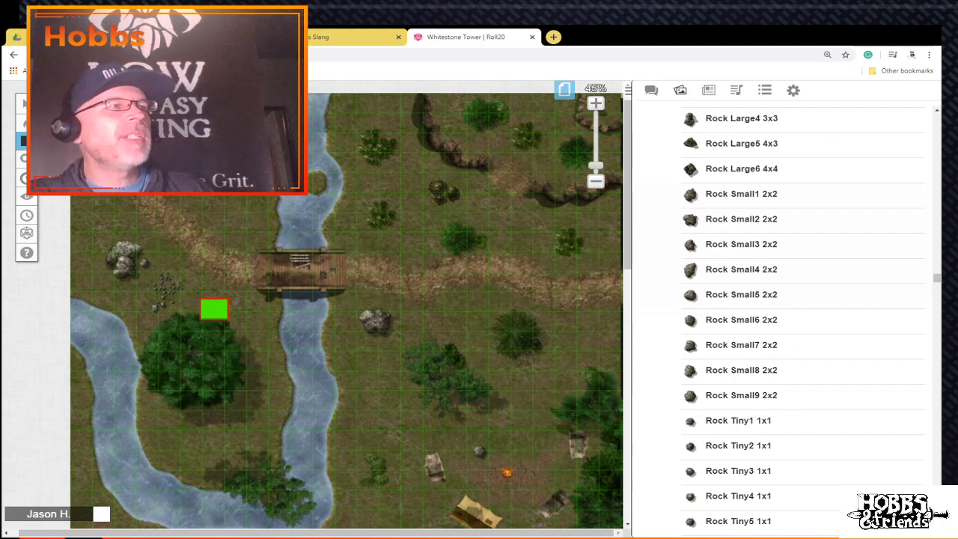
pyautogui.click(25, 103)
pyautogui.click(214, 309)
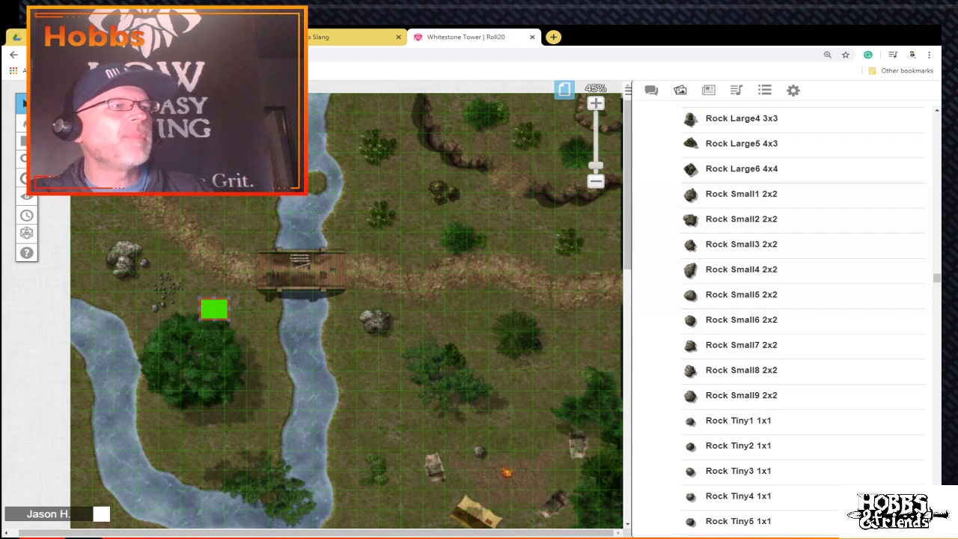
pyautogui.press('Delete')
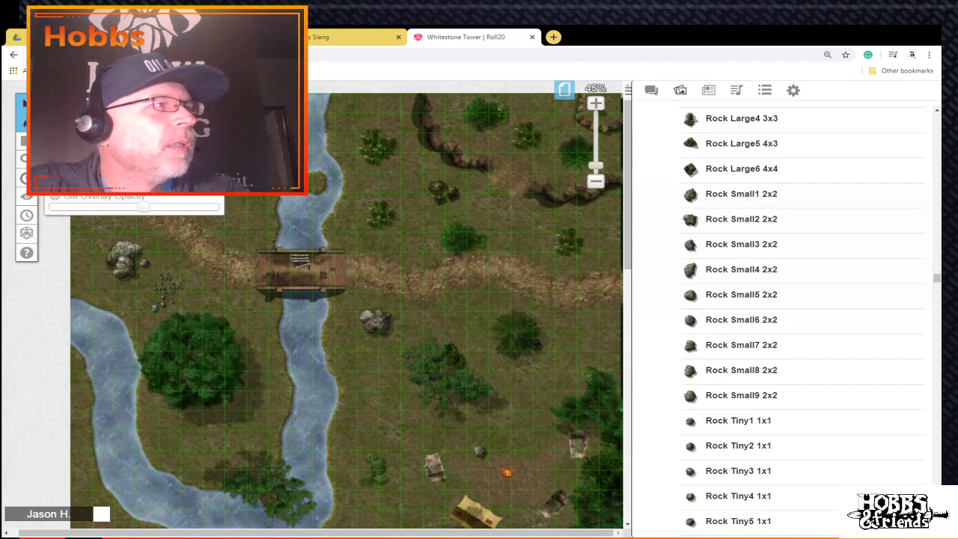
# Step: Try drawing a small green oval beside the rubble west of the wooden bridge, and delete it
pyautogui.moveTo(24, 141)
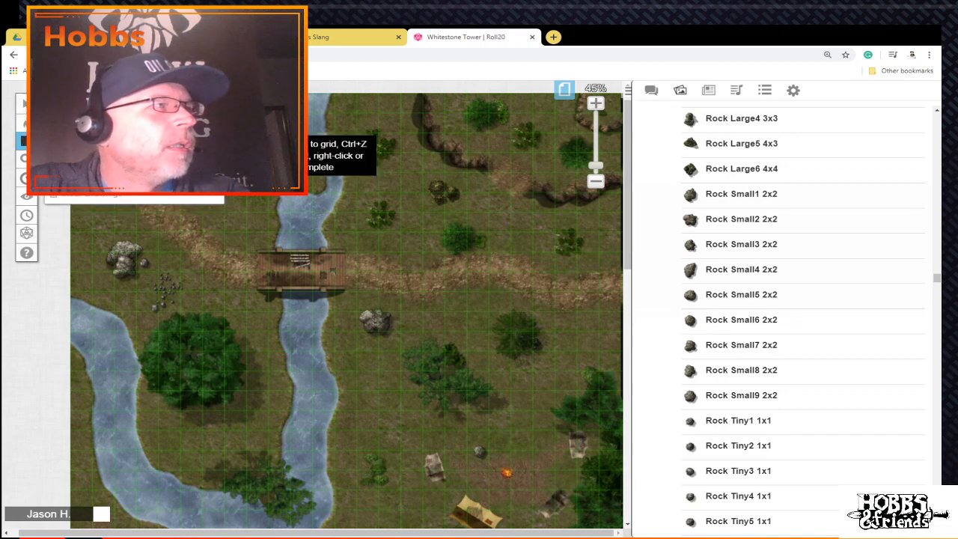
pyautogui.moveTo(165, 250); pyautogui.dragTo(193, 278)
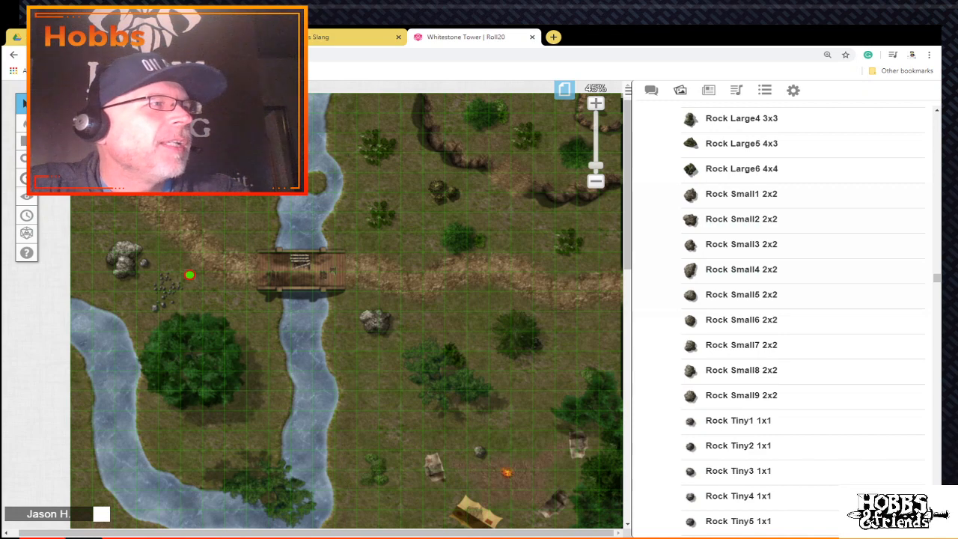
pyautogui.moveTo(163, 241); pyautogui.dragTo(208, 284)
pyautogui.press('Delete')
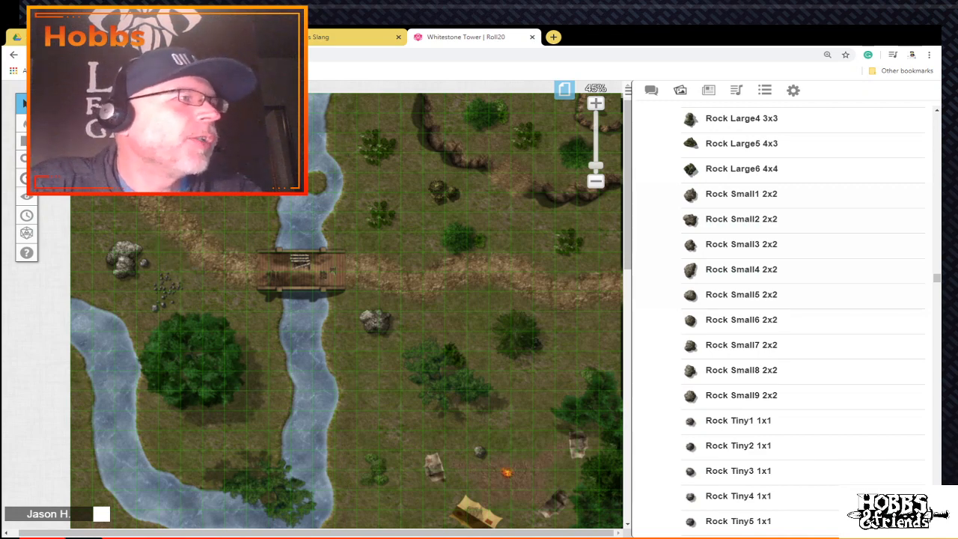
# Step: Draw small red-outlined green ovals over the trunks of the large western tree, the riverside tree and the trees south of the stone bridge
pyautogui.click(23, 140)
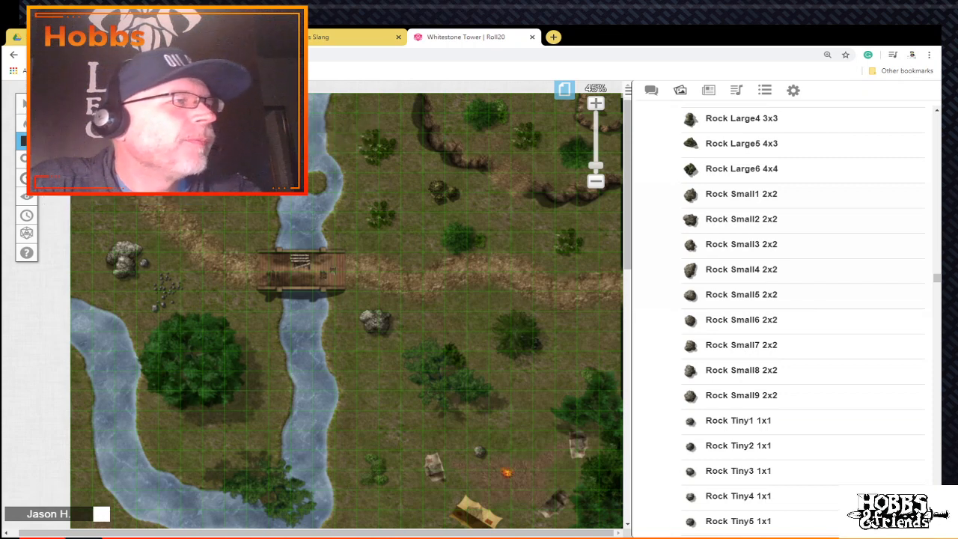
pyautogui.moveTo(188, 353); pyautogui.dragTo(200, 363)
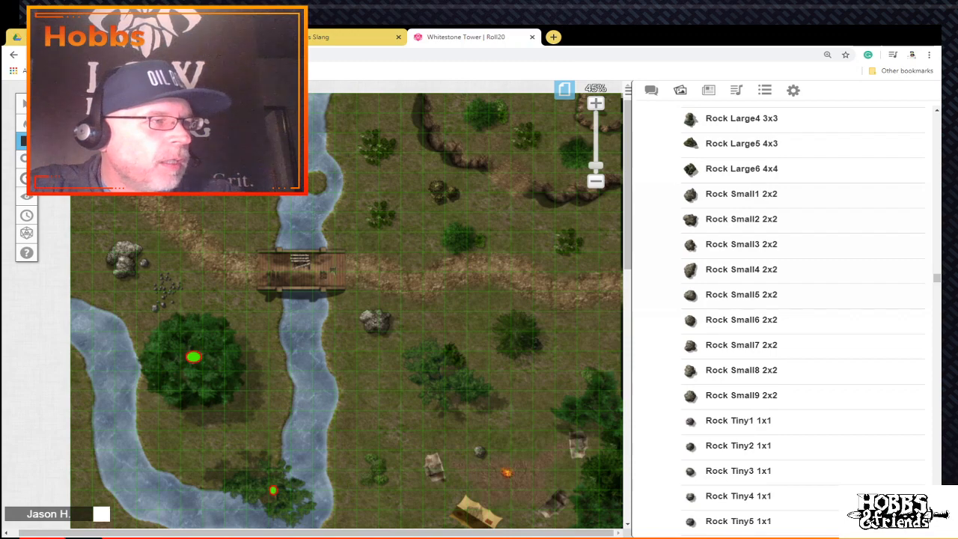
pyautogui.scroll(2, 346, 309)
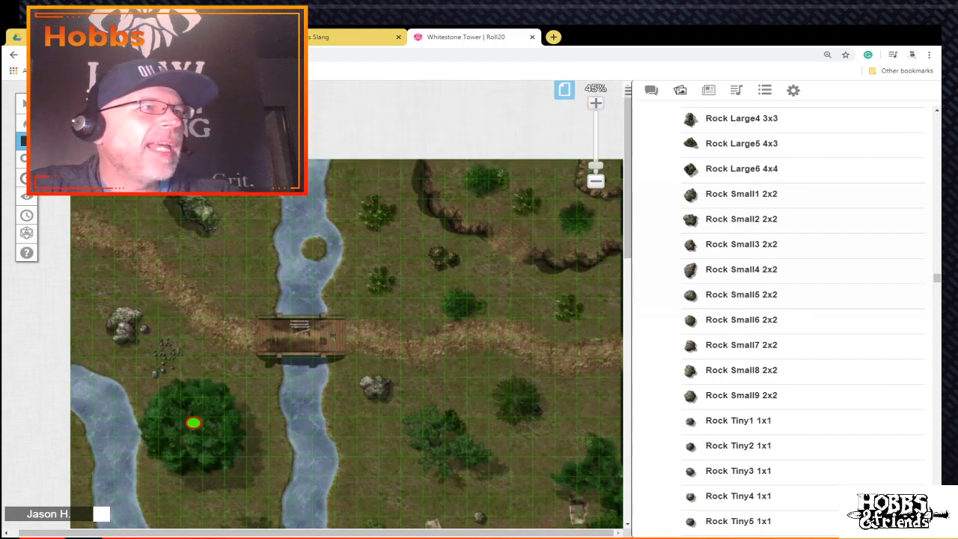
pyautogui.scroll(-8, 193, 423)
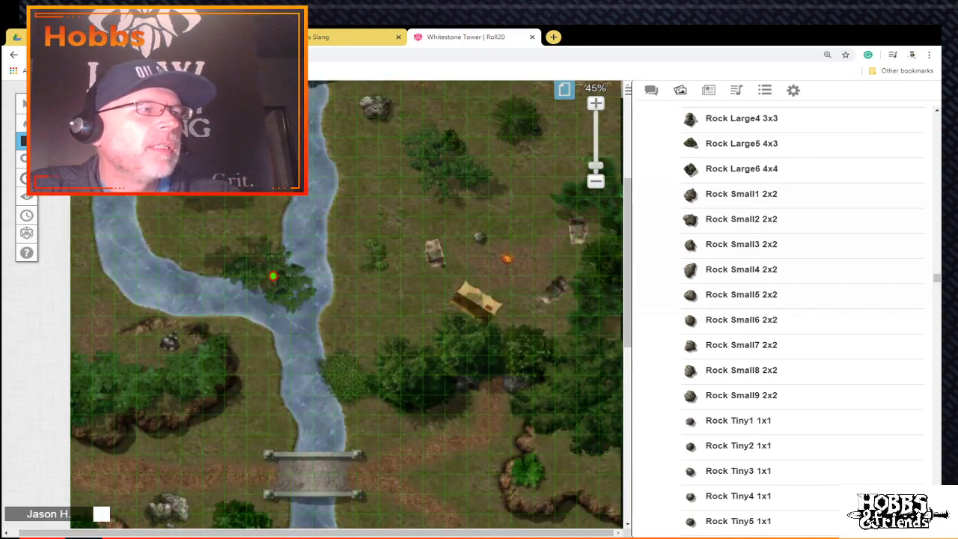
pyautogui.scroll(-3, 347, 304)
pyautogui.scroll(-2, 346, 304)
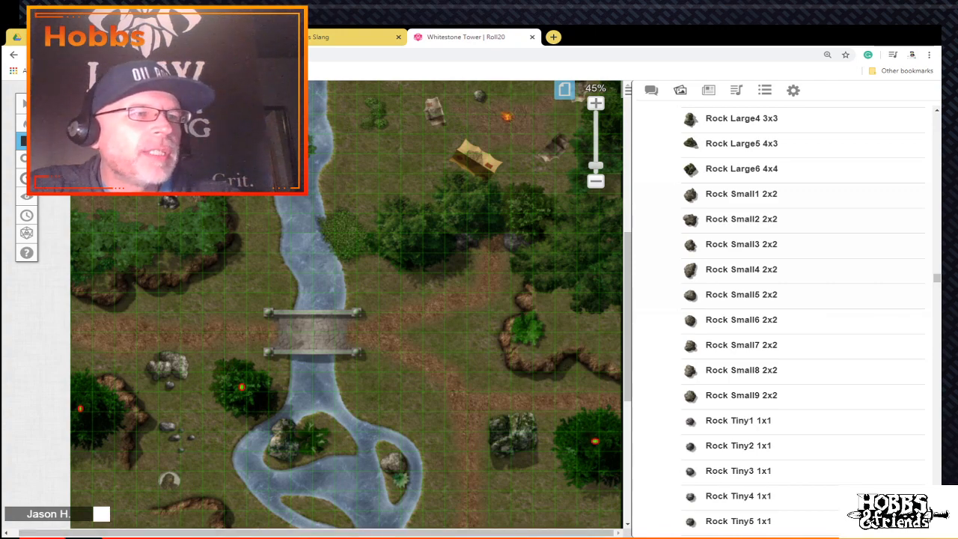
# Step: Draw small red-outlined green shapes over the trunks of the trees south and southeast of the campsite
pyautogui.scroll(2, 346, 305)
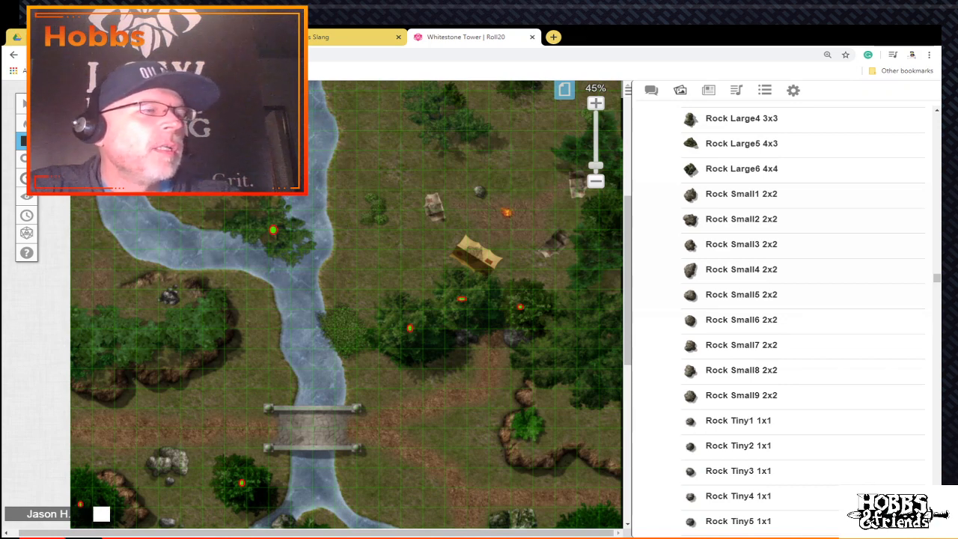
pyautogui.moveTo(575, 335); pyautogui.dragTo(589, 344)
pyautogui.moveTo(25, 124)
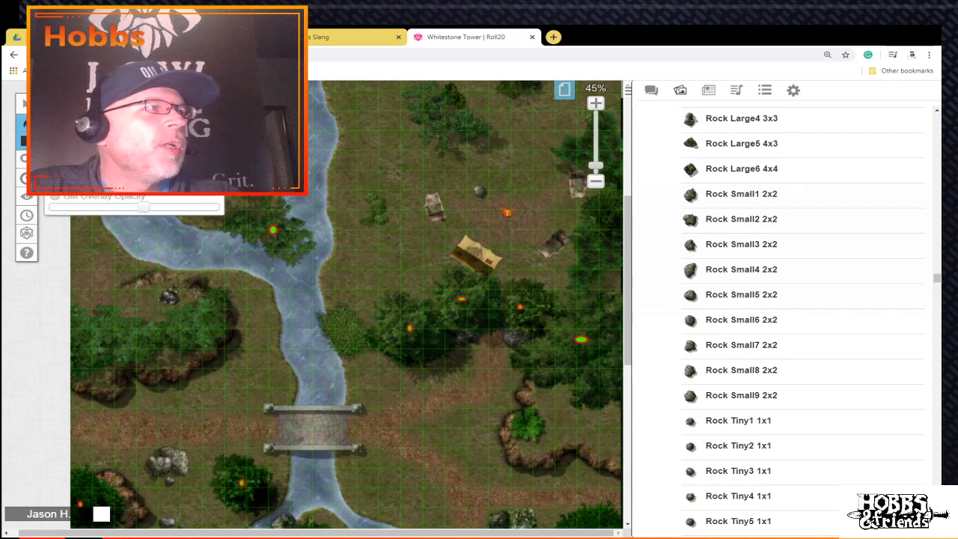
pyautogui.moveTo(26, 141)
pyautogui.click(98, 158)
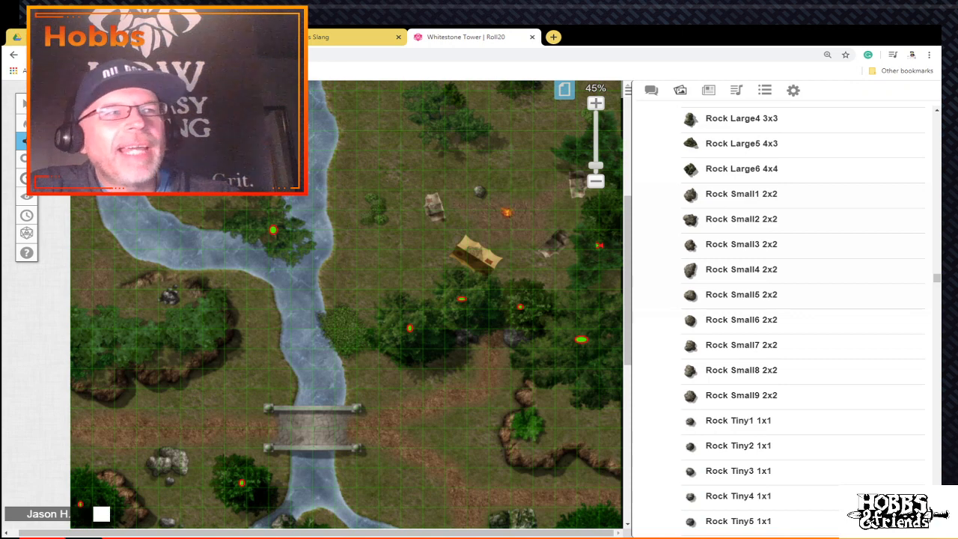
# Step: Examine the trunk markers over the whole map, from the southern stone bridge up to the northern wooden bridge
pyautogui.moveTo(26, 141)
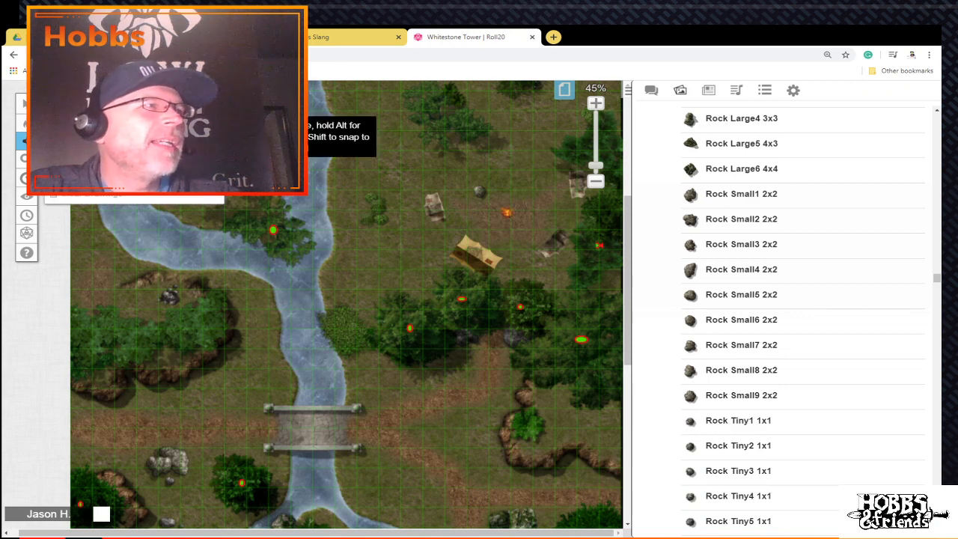
pyautogui.click(112, 137)
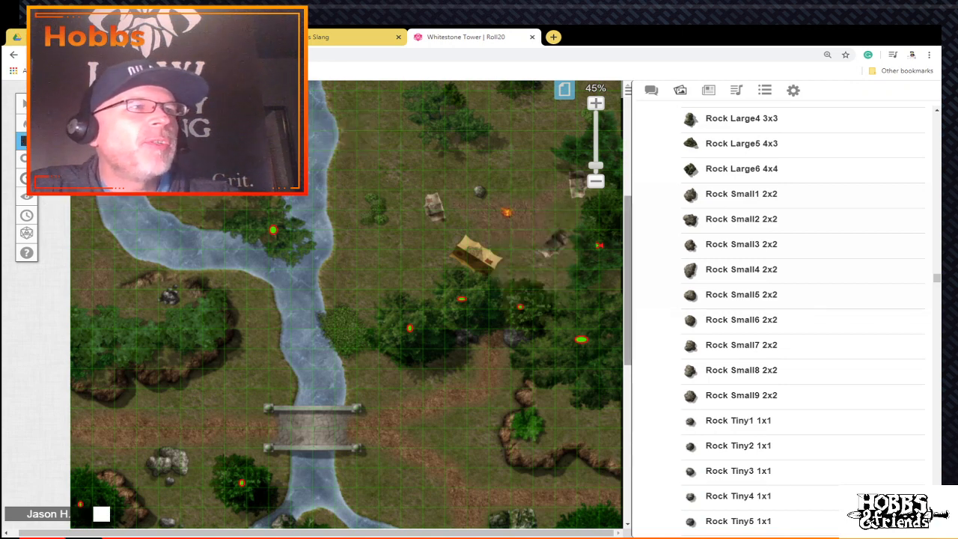
pyautogui.moveTo(628, 263); pyautogui.dragTo(628, 208)
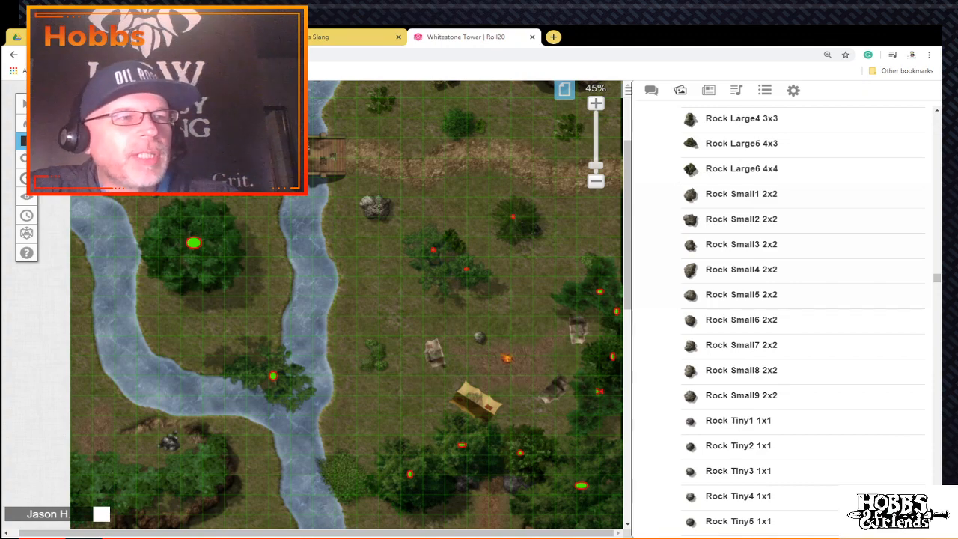
pyautogui.scroll(-9, 347, 304)
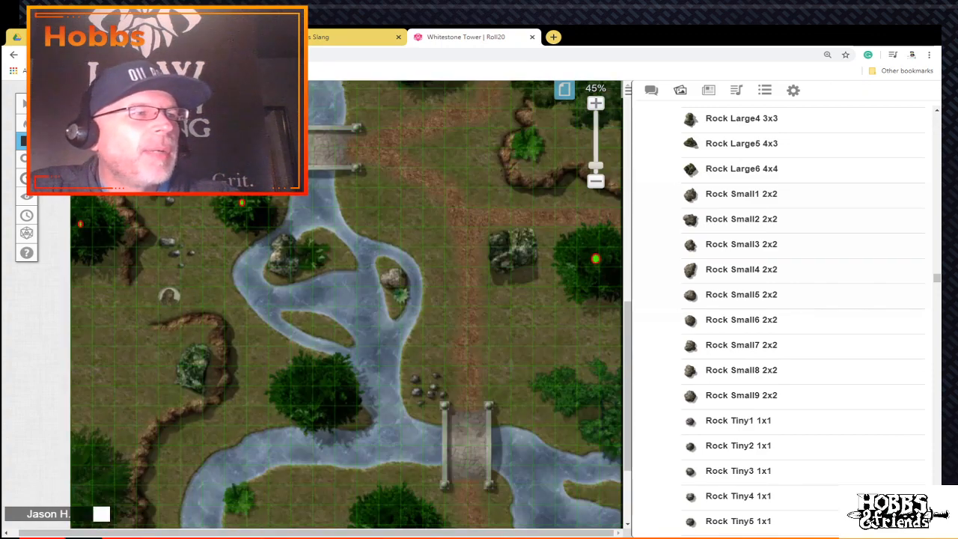
pyautogui.scroll(-4, 347, 305)
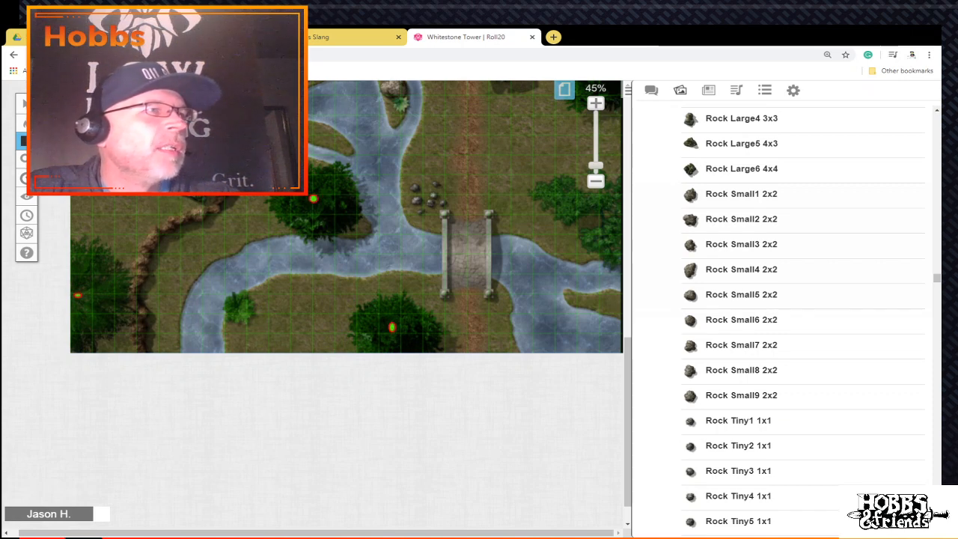
pyautogui.scroll(4, 347, 305)
pyautogui.scroll(1, 346, 304)
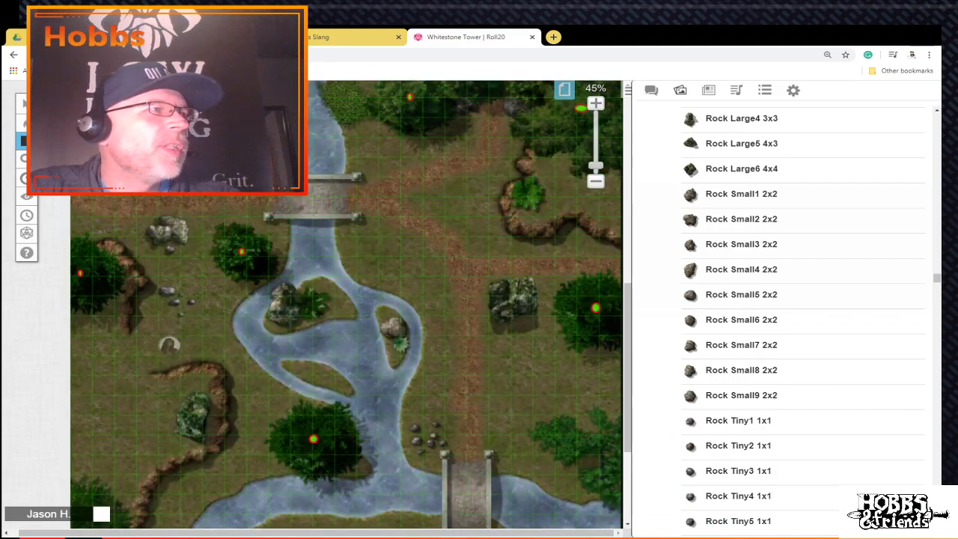
pyautogui.scroll(8, 347, 304)
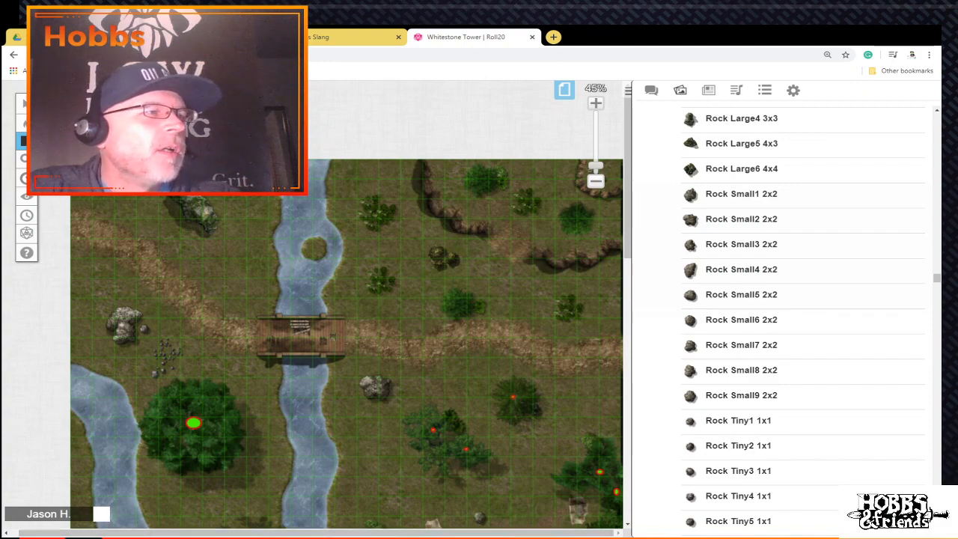
pyautogui.scroll(-10, 346, 304)
pyautogui.scroll(1, 346, 305)
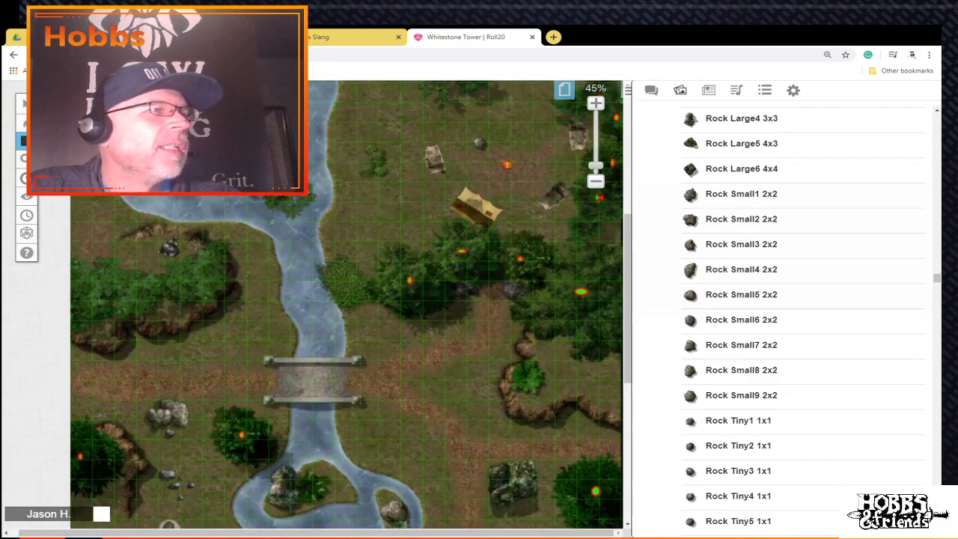
# Step: Switch from the lighting layer with the trunk shapes to the objects and tokens layer
pyautogui.moveTo(25, 123)
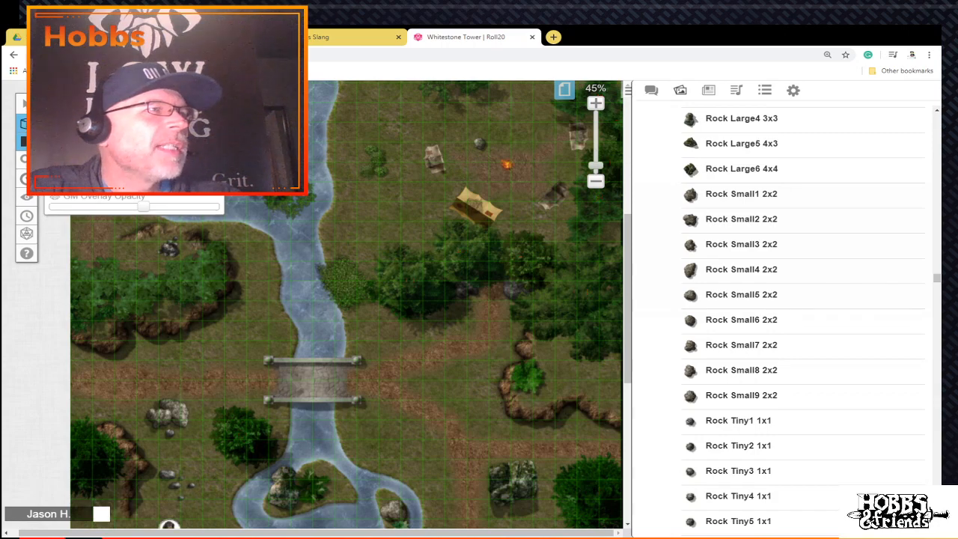
pyautogui.scroll(-1, 347, 305)
pyautogui.scroll(2, 346, 305)
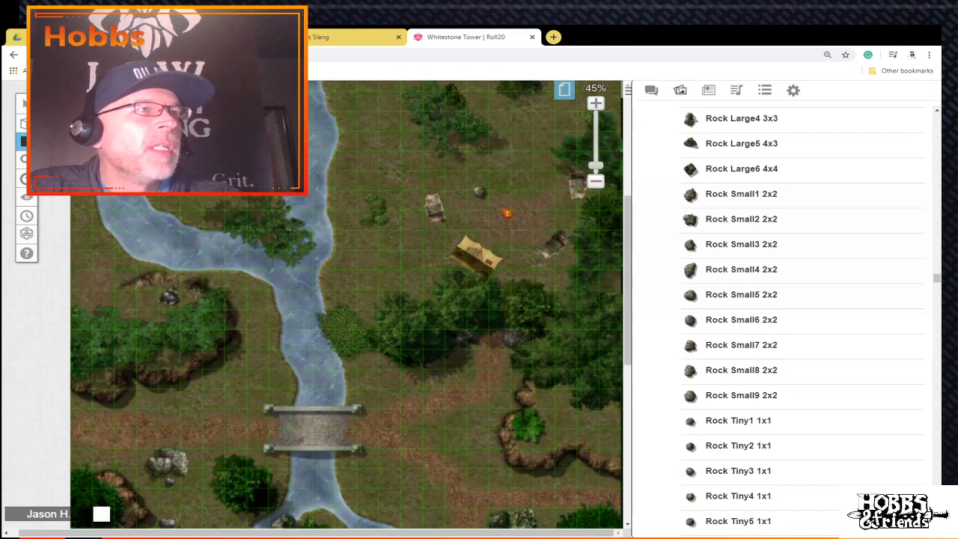
# Step: Enable Dynamic Lighting with Enforce Line of Sight and Global Illumination in the Whitestone Tower page settings
pyautogui.click(564, 89)
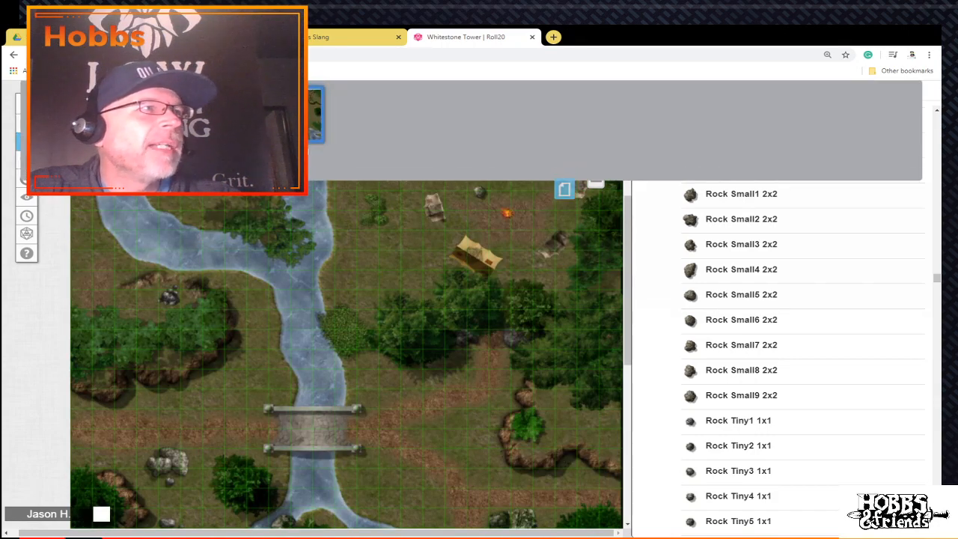
pyautogui.click(260, 96)
pyautogui.scroll(-3, 447, 202)
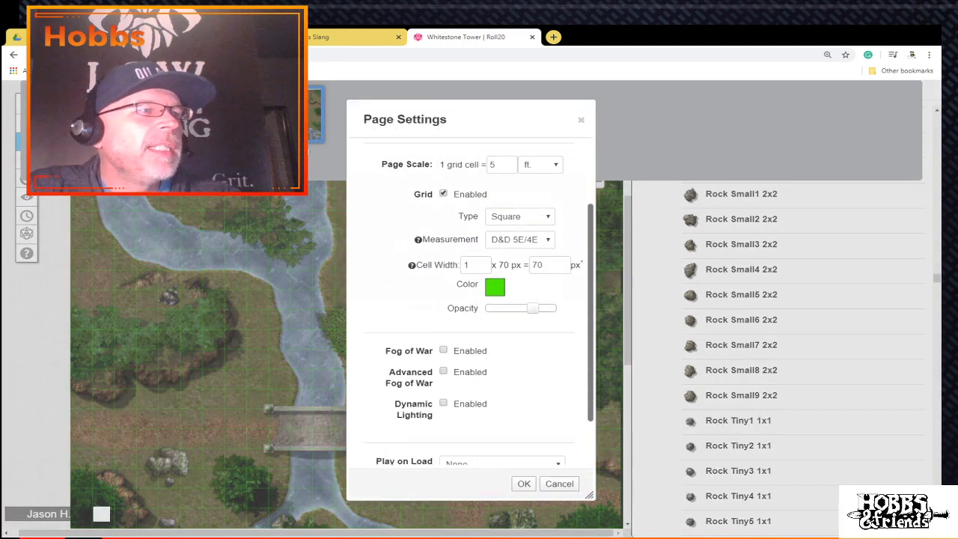
pyautogui.click(443, 339)
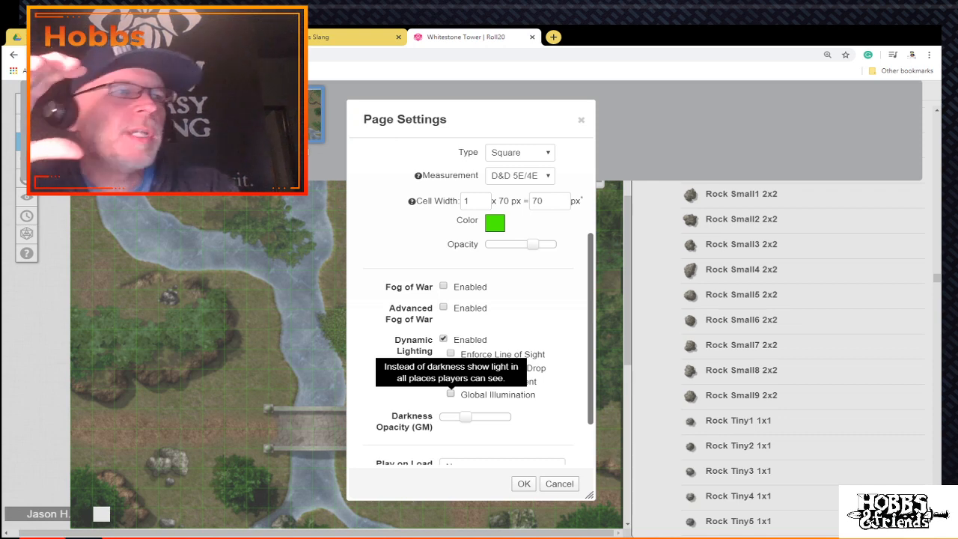
pyautogui.click(450, 393)
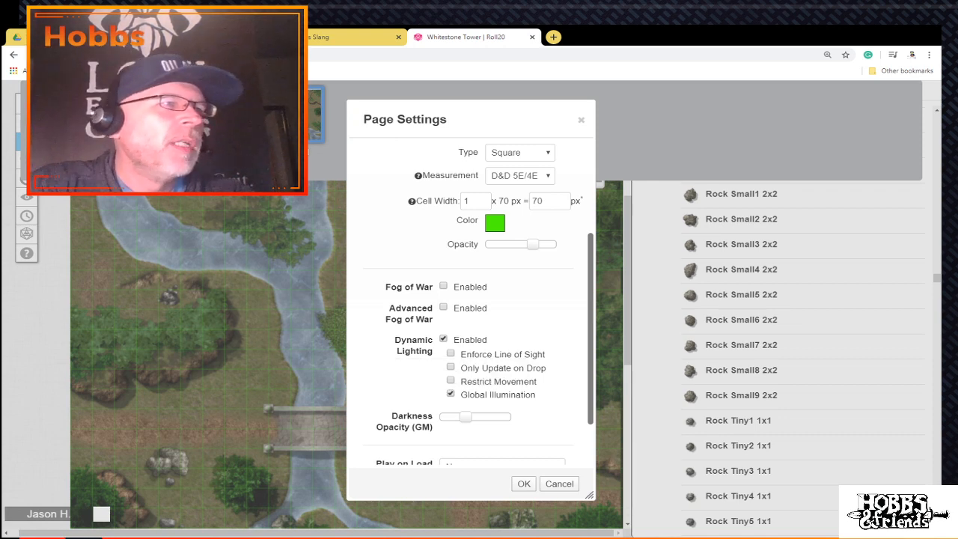
pyautogui.click(451, 353)
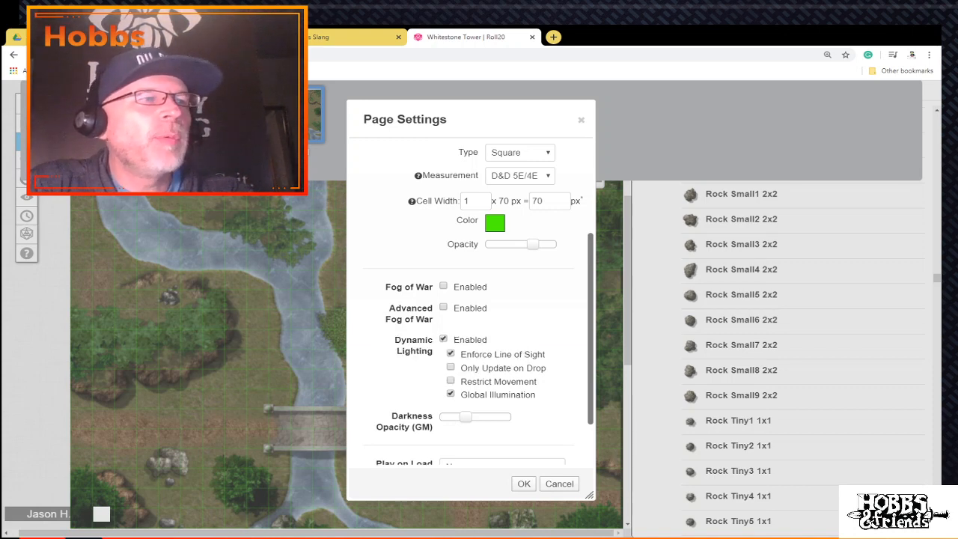
pyautogui.scroll(-1, 470, 299)
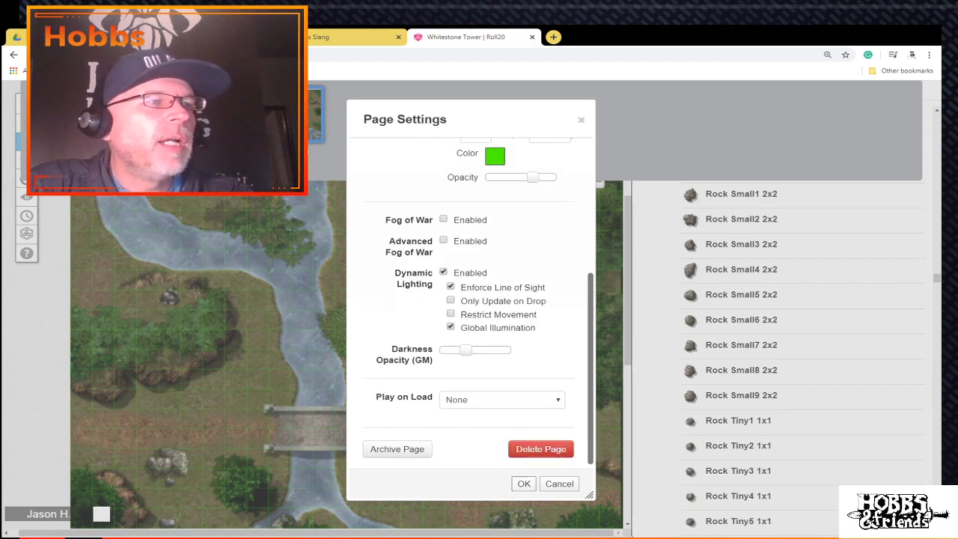
pyautogui.click(524, 483)
pyautogui.scroll(-2, 516, 479)
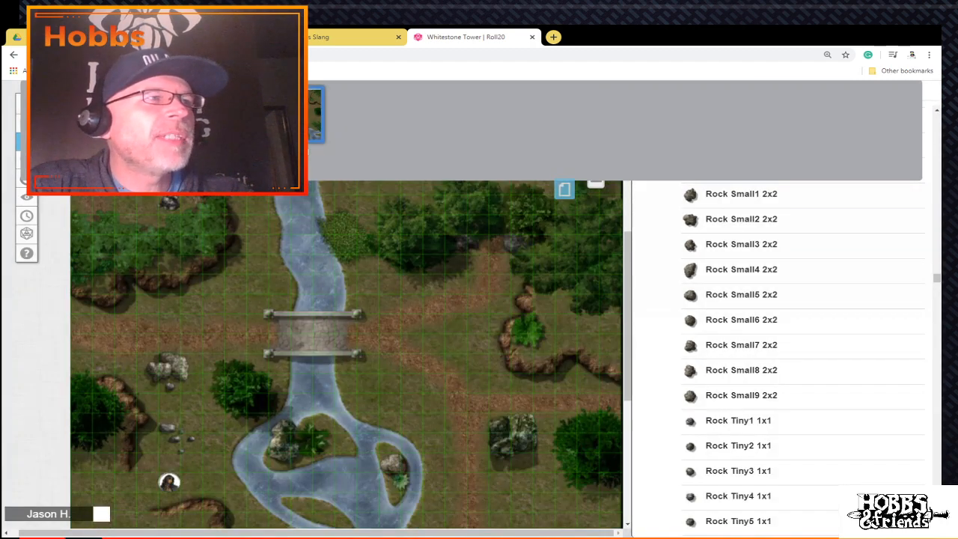
pyautogui.scroll(2, 516, 374)
pyautogui.click(564, 189)
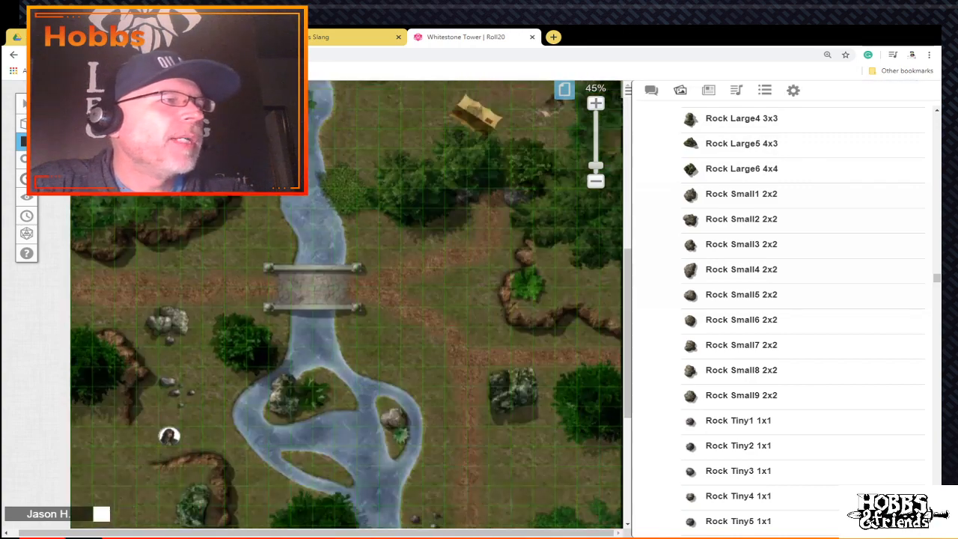
# Step: Move the character token from the western clearing onto the dirt road just north of the southern stone bridge
pyautogui.scroll(-1, 344, 299)
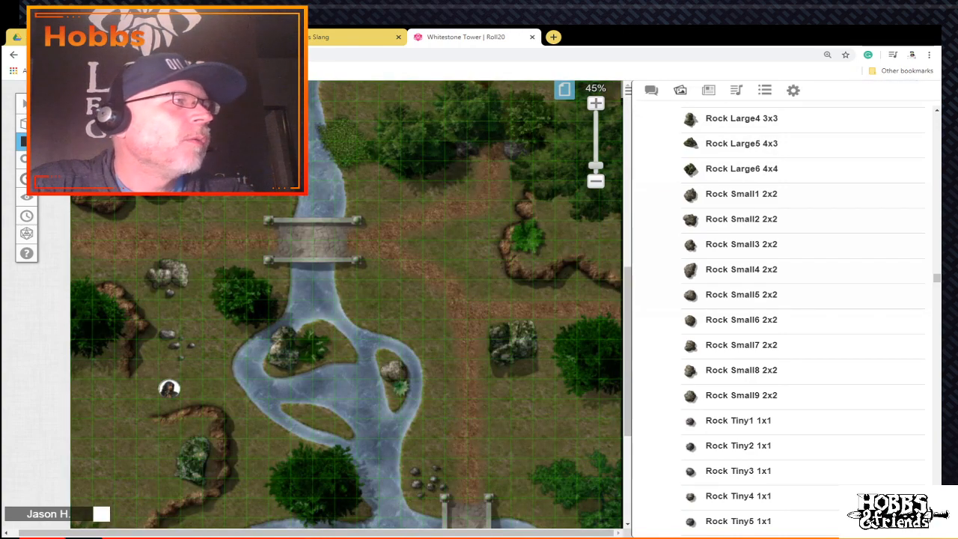
pyautogui.click(26, 104)
pyautogui.moveTo(169, 388); pyautogui.dragTo(455, 250)
pyautogui.scroll(5, 455, 250)
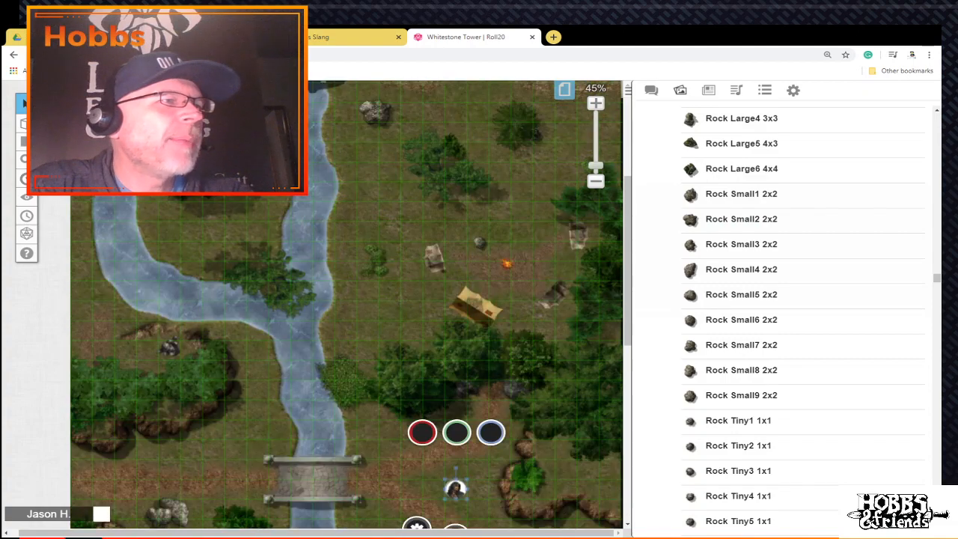
pyautogui.scroll(-4, 346, 305)
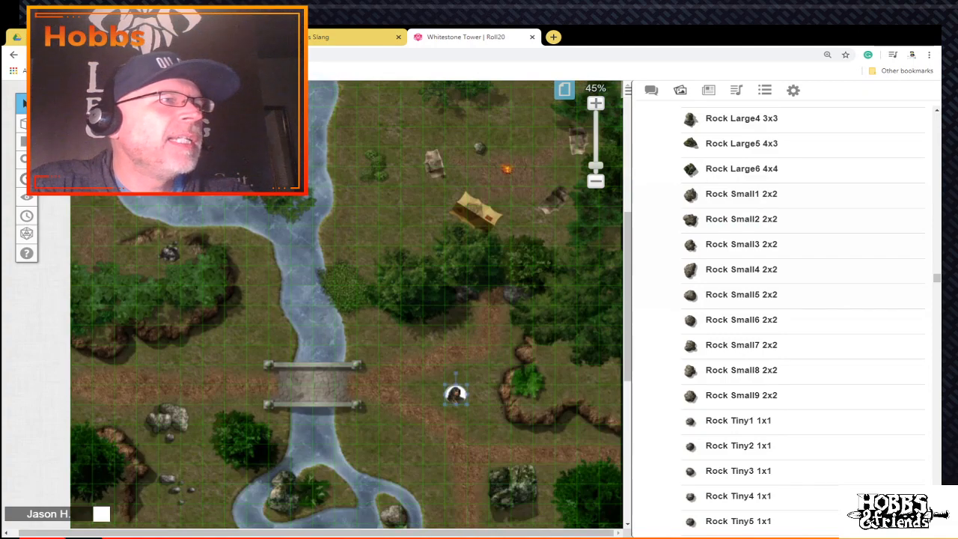
pyautogui.moveTo(455, 299); pyautogui.dragTo(476, 436)
pyautogui.scroll(-2, 476, 435)
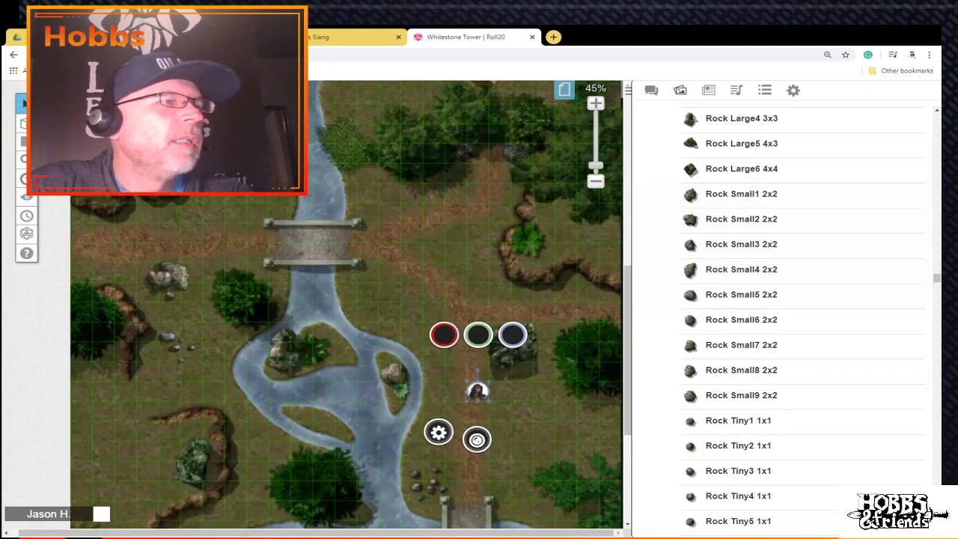
pyautogui.moveTo(478, 341); pyautogui.dragTo(478, 419)
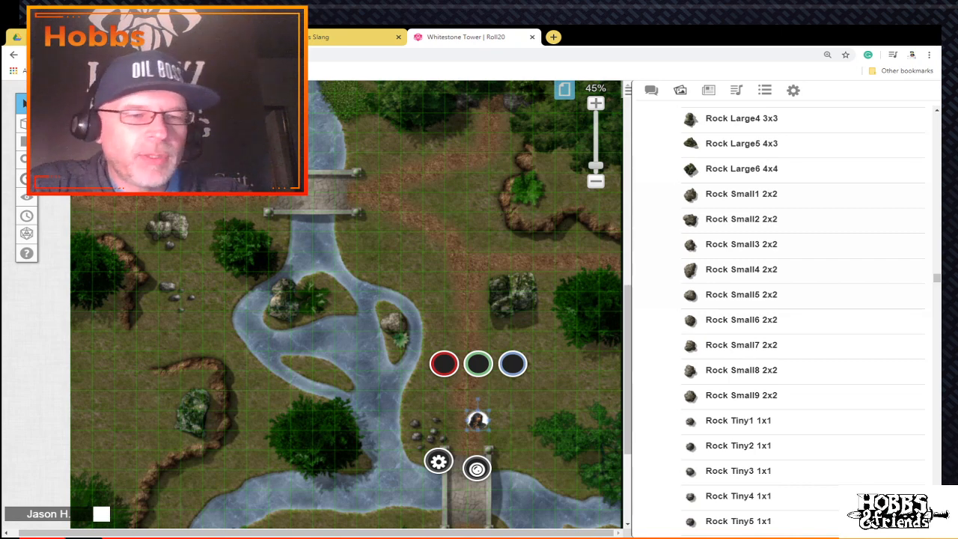
# Step: Check the map through the selected token's line of sight, and return to the normal view
pyautogui.hotkey('ctrl', 'l')
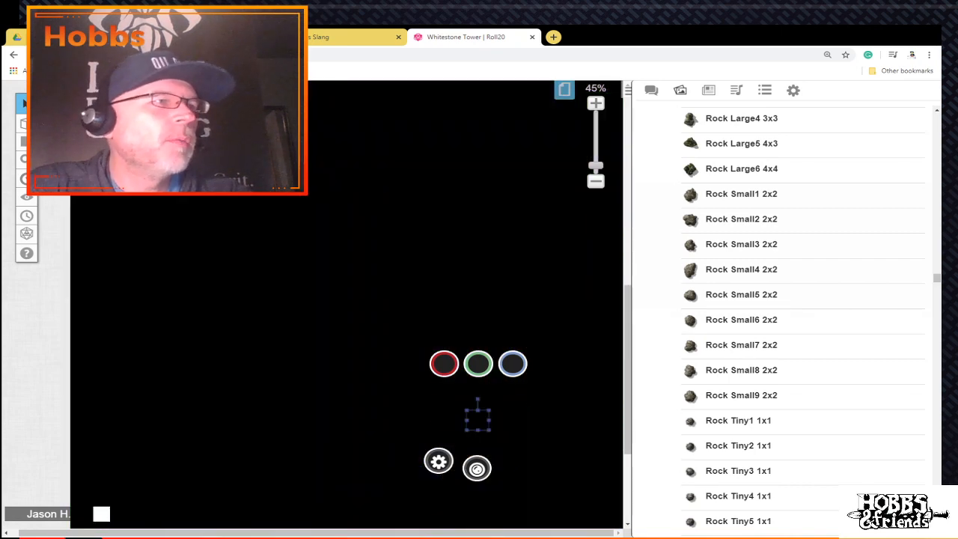
pyautogui.scroll(2, 346, 304)
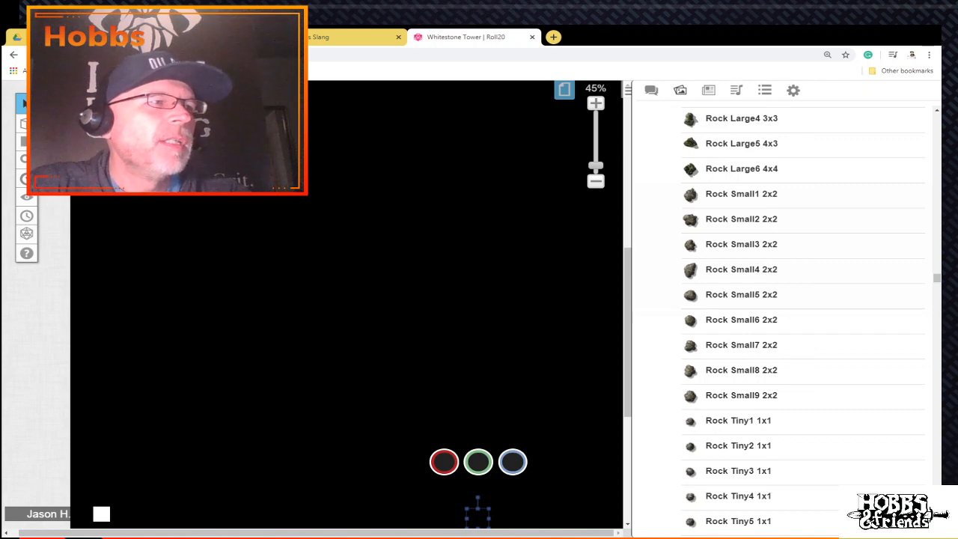
pyautogui.hotkey('ctrl', 'l')
pyautogui.scroll(-2, 346, 304)
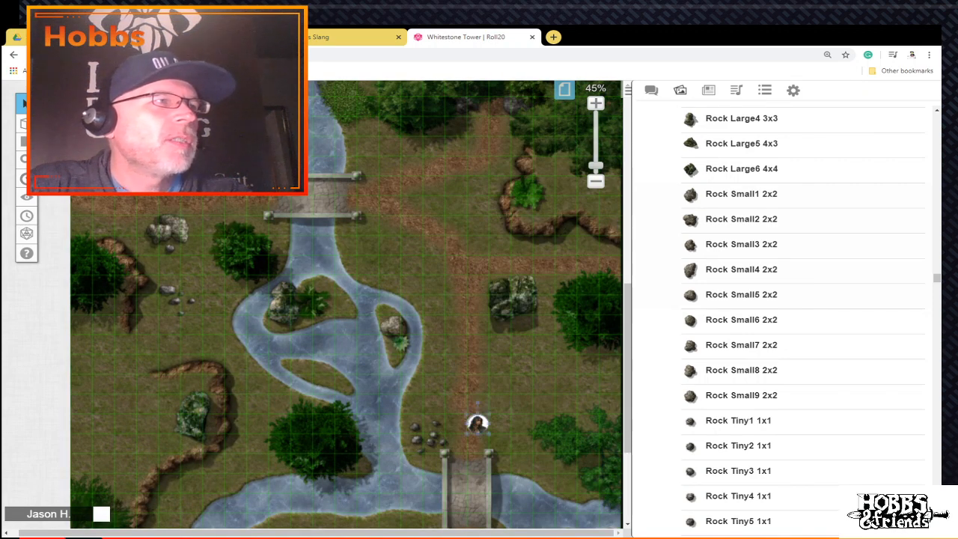
# Step: Enable Has Sight in the character token's advanced settings and save them
pyautogui.doubleClick(477, 423)
pyautogui.click(322, 154)
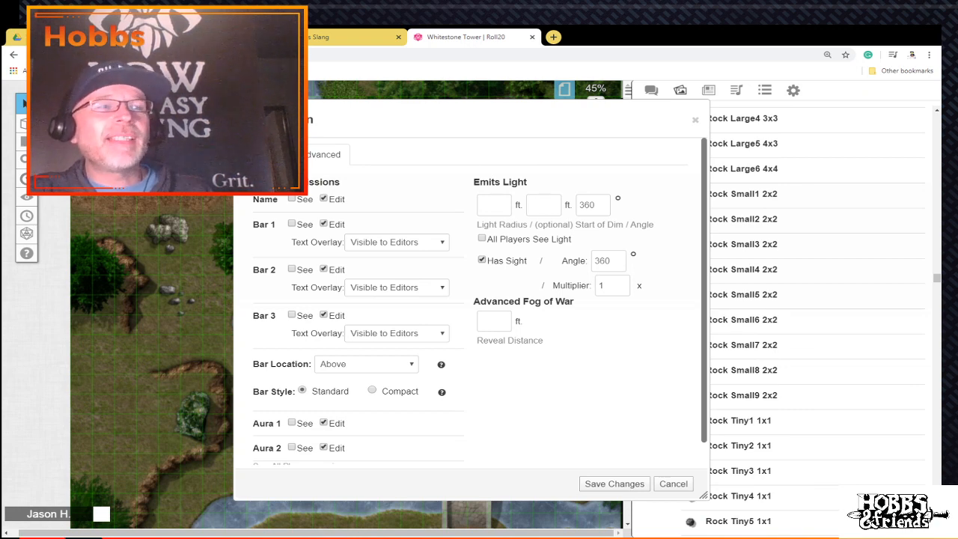
pyautogui.click(614, 483)
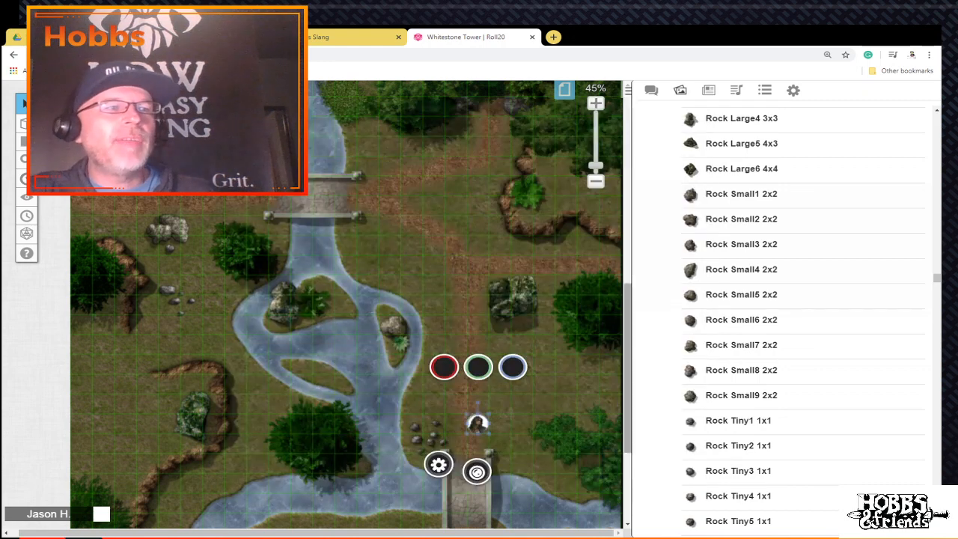
# Step: Show the token's line of sight and move it up the road to the clearing northeast of the stone bridge
pyautogui.moveTo(740, 395); pyautogui.dragTo(637, 348)
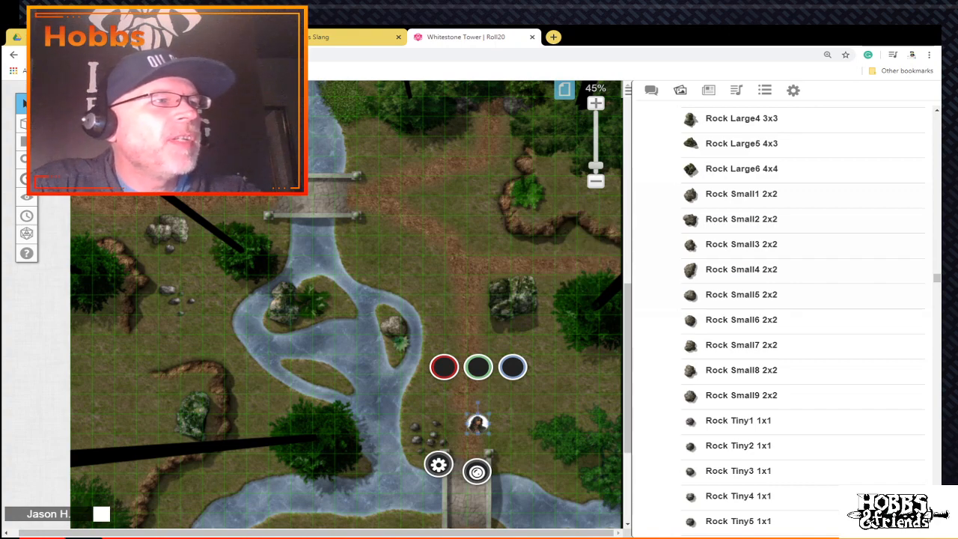
pyautogui.moveTo(477, 424); pyautogui.dragTo(455, 225)
pyautogui.scroll(3, 455, 226)
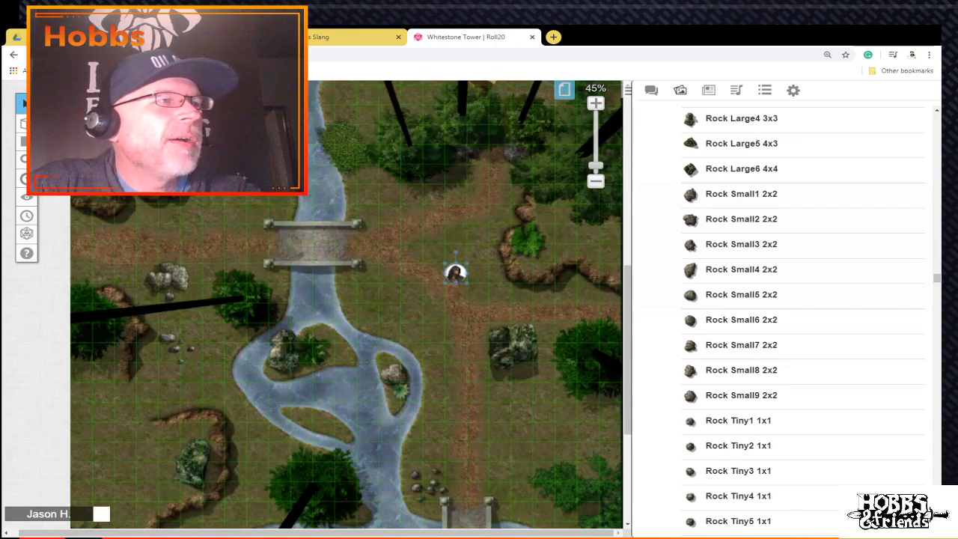
pyautogui.moveTo(455, 367); pyautogui.dragTo(396, 300)
pyautogui.scroll(3, 396, 299)
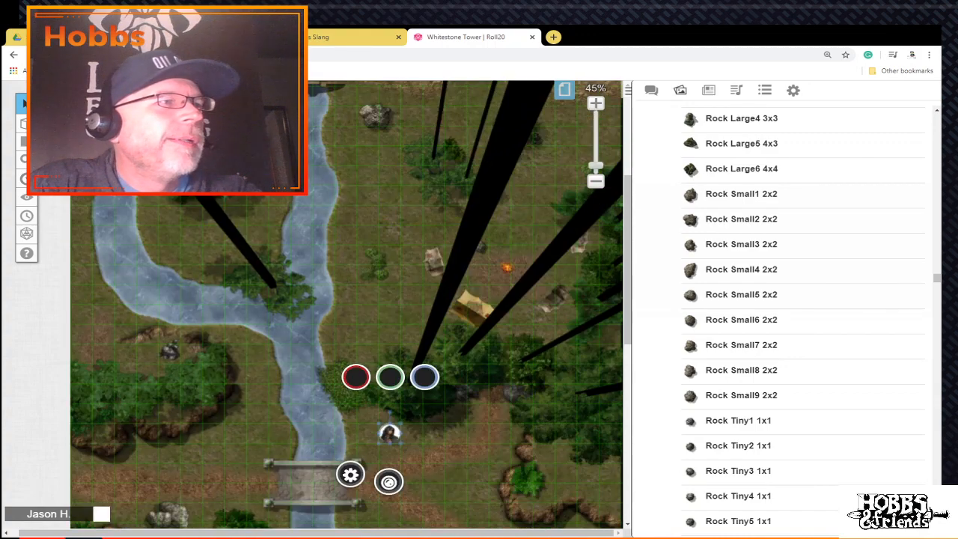
# Step: Test the trunks' sight blocking by moving the token past the campsite's west side to the clearing northeast of the tents
pyautogui.moveTo(389, 433); pyautogui.dragTo(389, 294)
pyautogui.scroll(3, 389, 294)
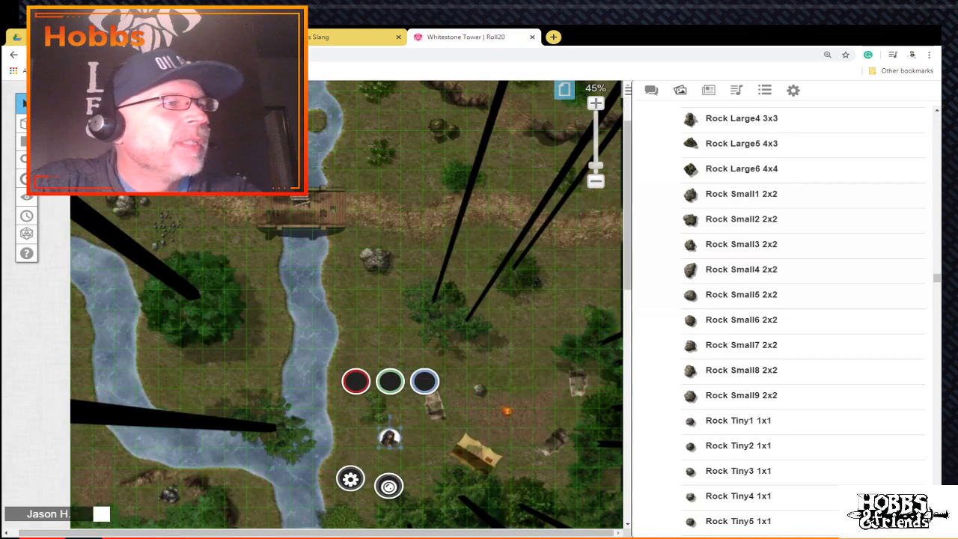
pyautogui.moveTo(390, 437); pyautogui.dragTo(406, 316)
pyautogui.scroll(3, 407, 316)
pyautogui.scroll(-3, 410, 447)
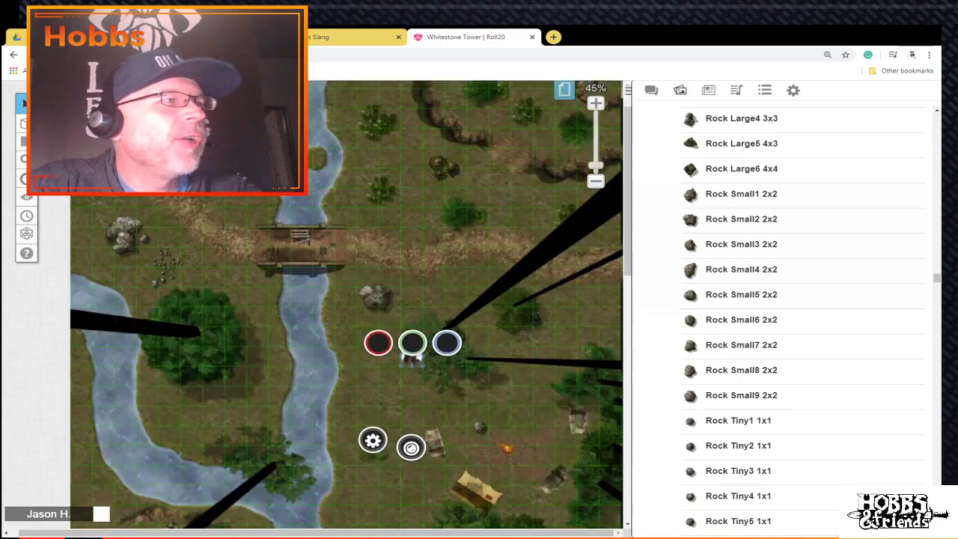
pyautogui.moveTo(412, 306); pyautogui.dragTo(586, 244)
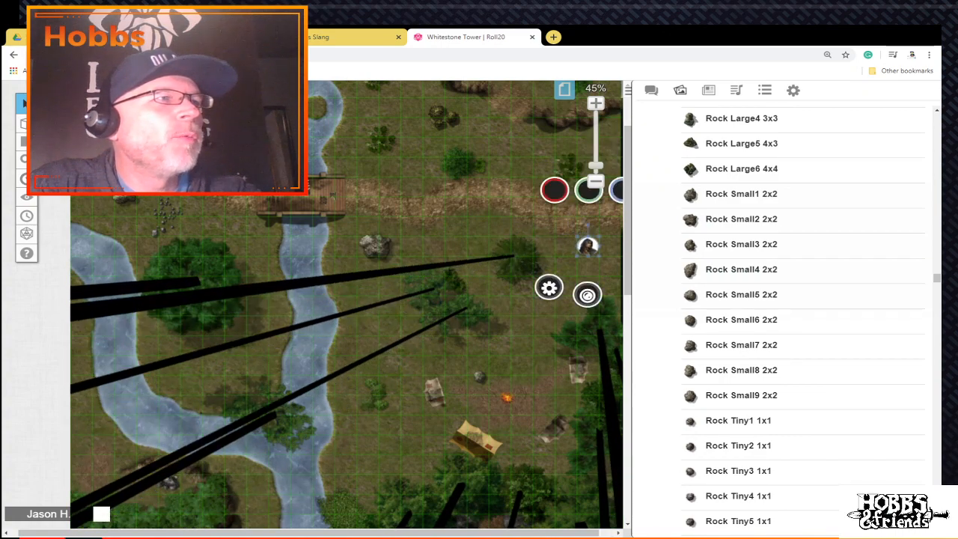
# Step: Duplicate the character token by copying it and pasting the copy onto the road east of the wooden bridge
pyautogui.rightClick(586, 244)
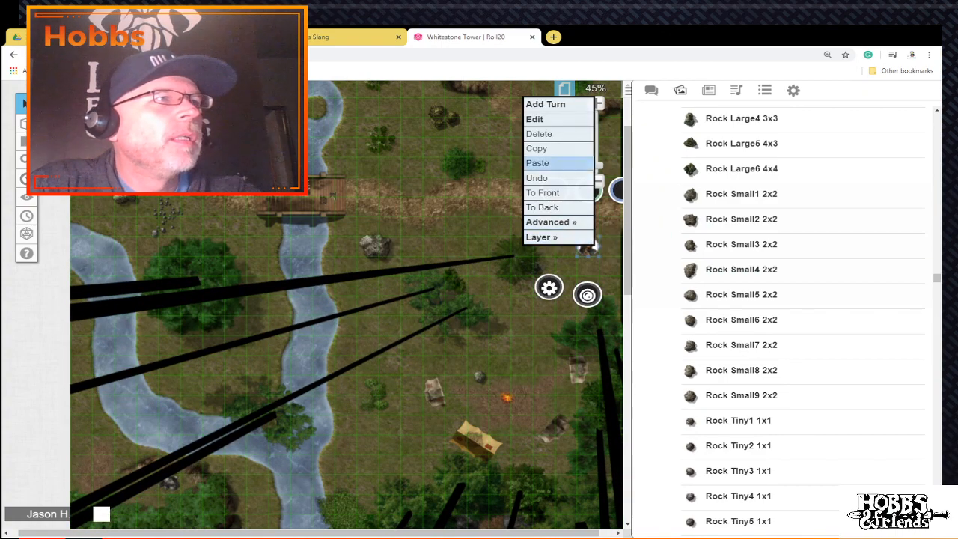
pyautogui.click(554, 149)
pyautogui.rightClick(588, 192)
pyautogui.moveTo(586, 187)
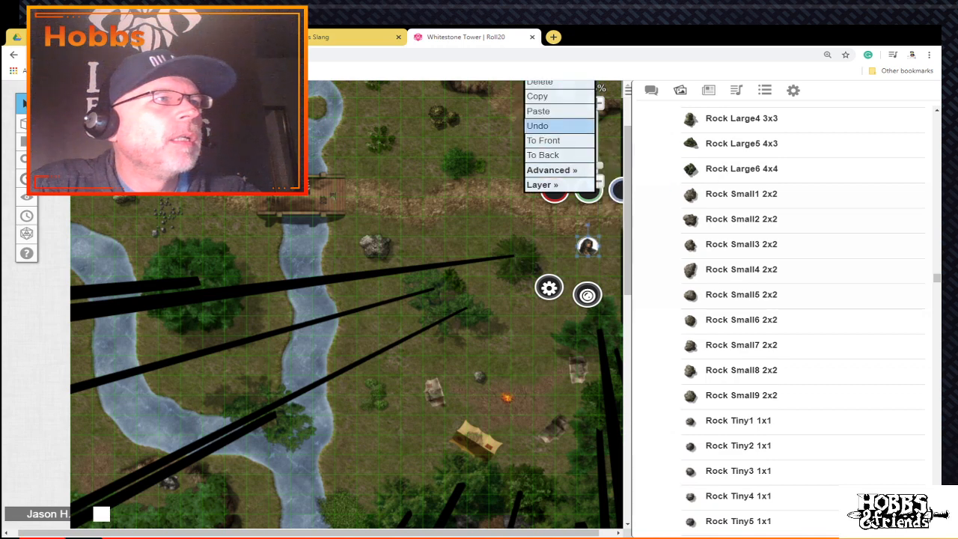
pyautogui.click(550, 111)
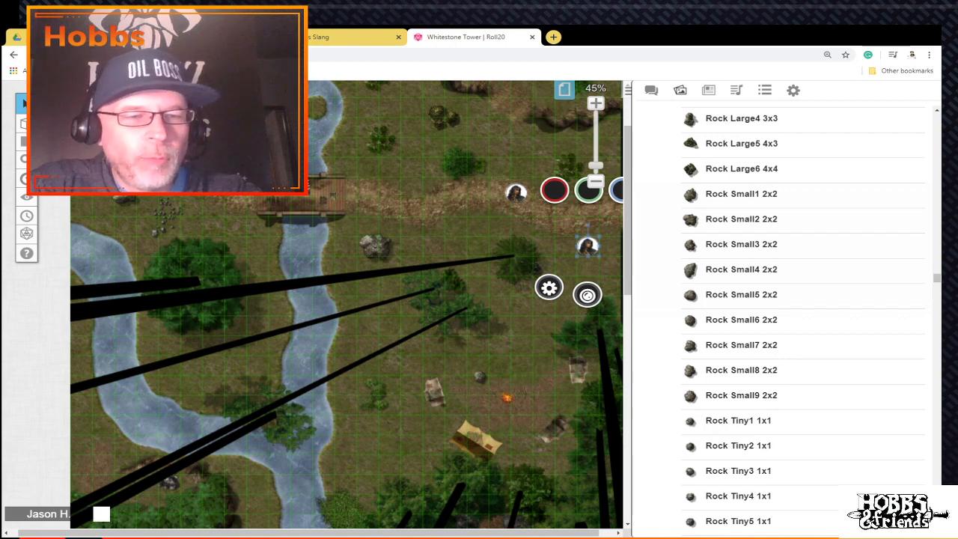
# Step: Check the line of sight from the token copy on the road, and return to the normal view
pyautogui.click(515, 193)
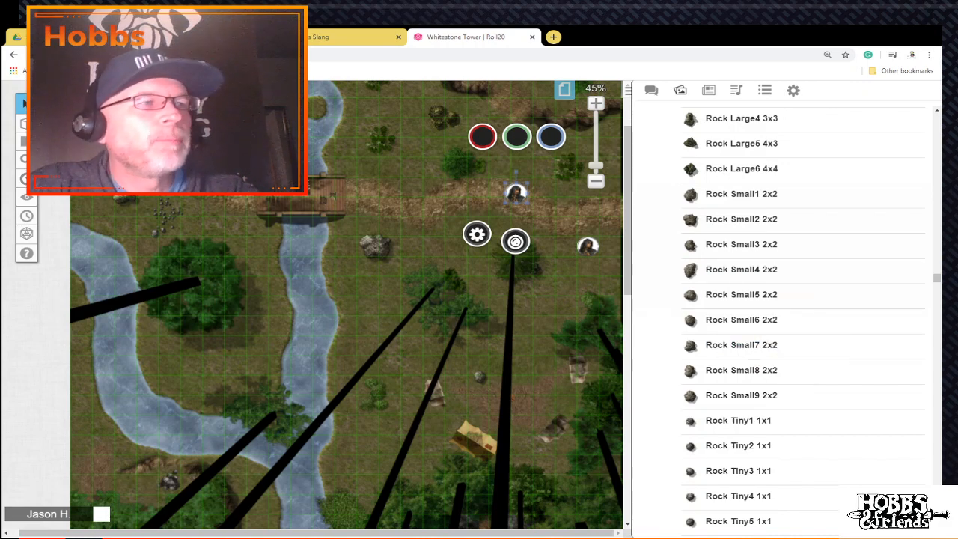
pyautogui.scroll(-4, 347, 305)
pyautogui.scroll(4, 346, 304)
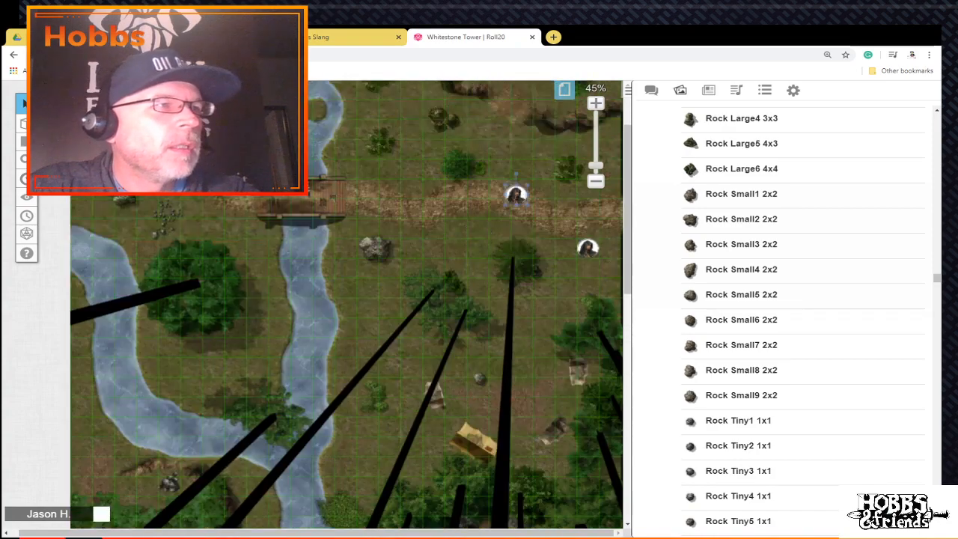
pyautogui.scroll(-2, 346, 304)
pyautogui.scroll(1, 346, 305)
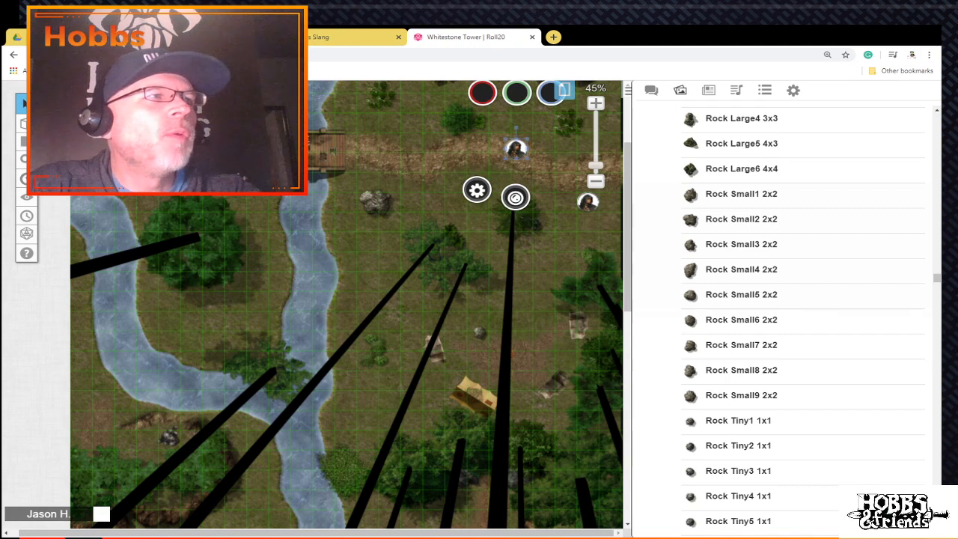
pyautogui.press('Escape')
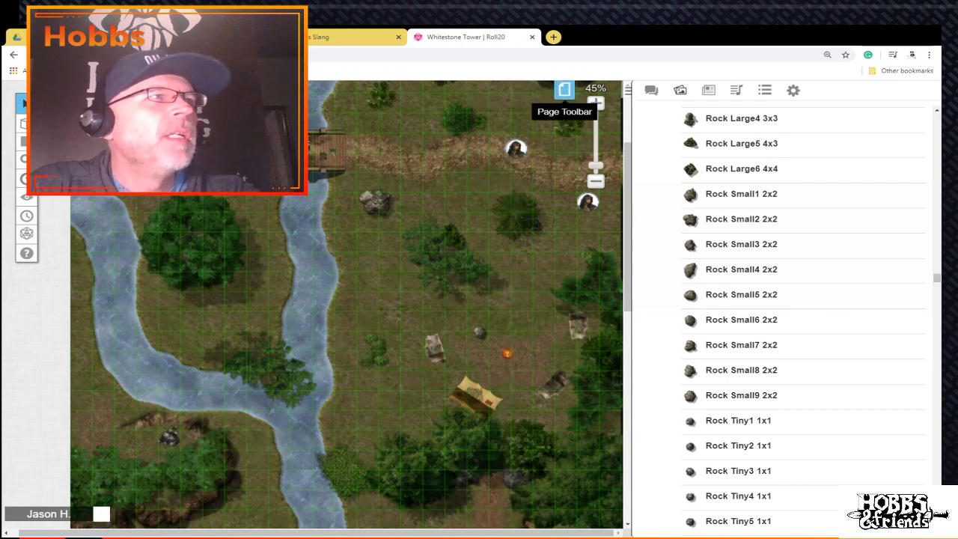
# Step: Turn off Global Illumination in the page settings, and close the page list
pyautogui.click(564, 89)
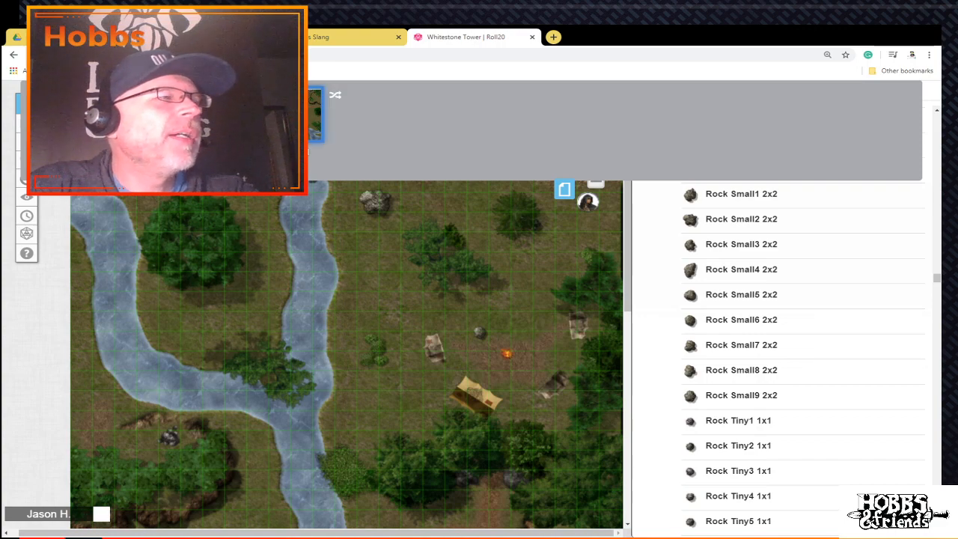
pyautogui.click(261, 95)
pyautogui.scroll(-3, 447, 202)
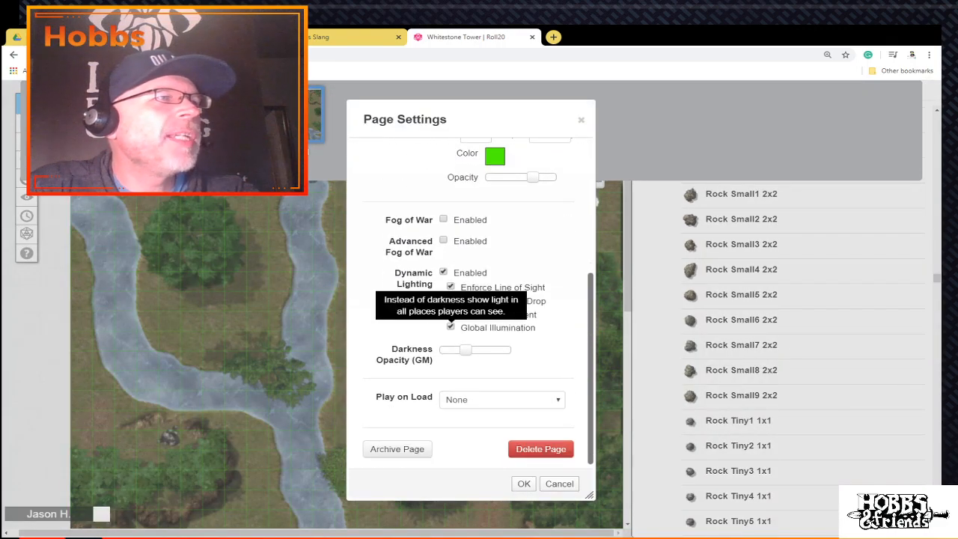
pyautogui.click(559, 483)
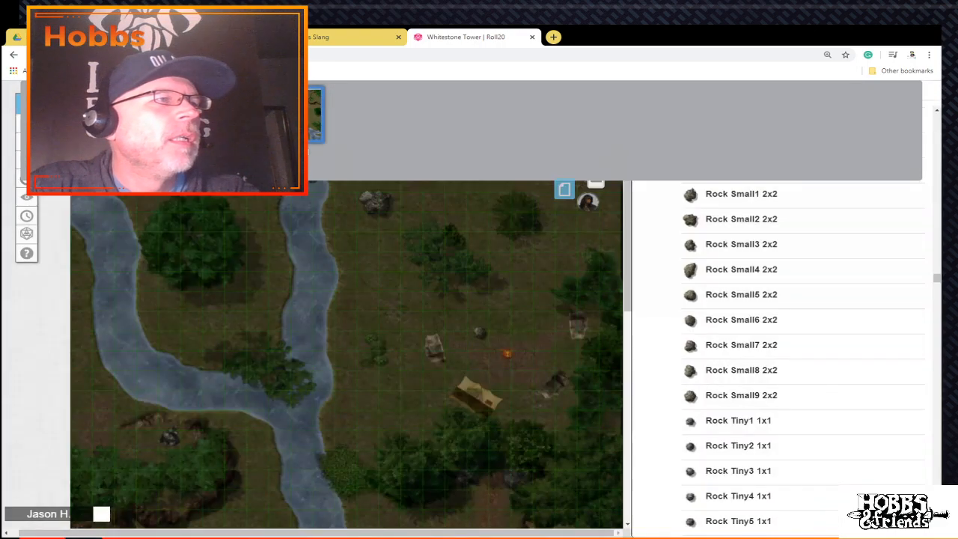
pyautogui.scroll(-2, 346, 359)
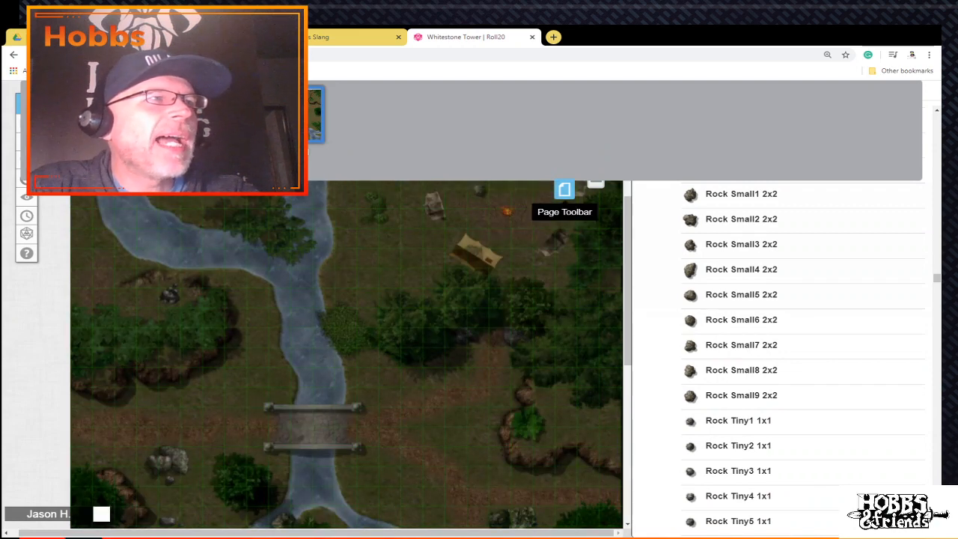
pyautogui.click(565, 189)
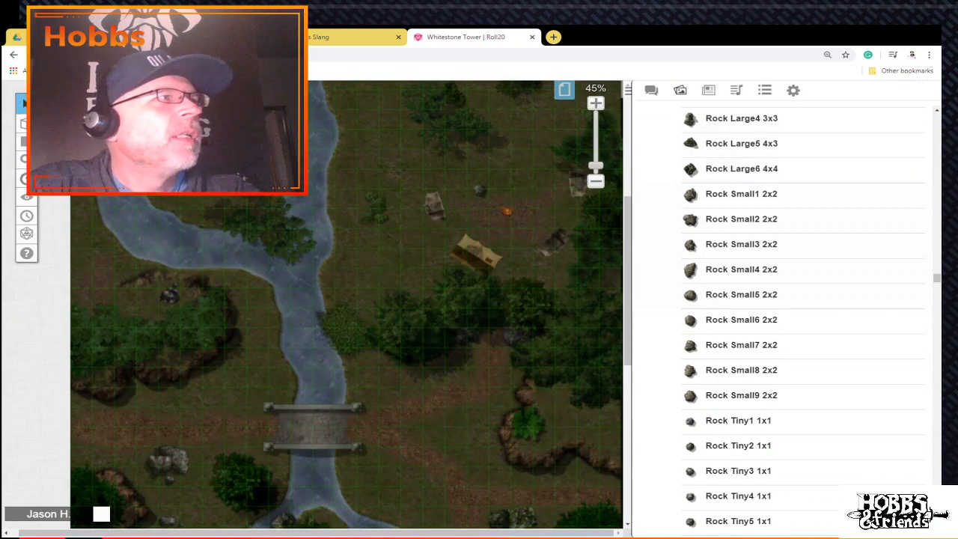
# Step: Make the campfire on the map layer emit light with a 60 ft radius and dim light starting at 45 ft
pyautogui.moveTo(26, 123)
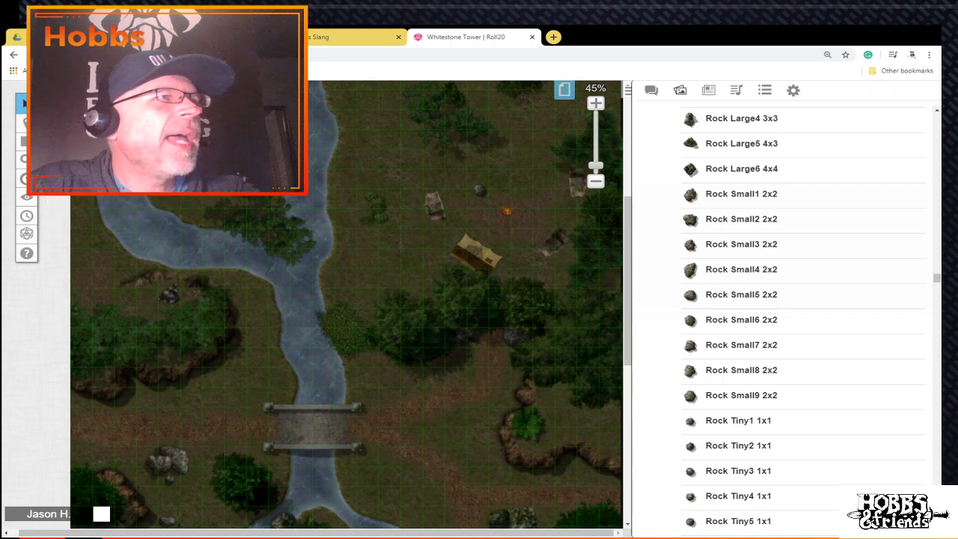
pyautogui.click(507, 212)
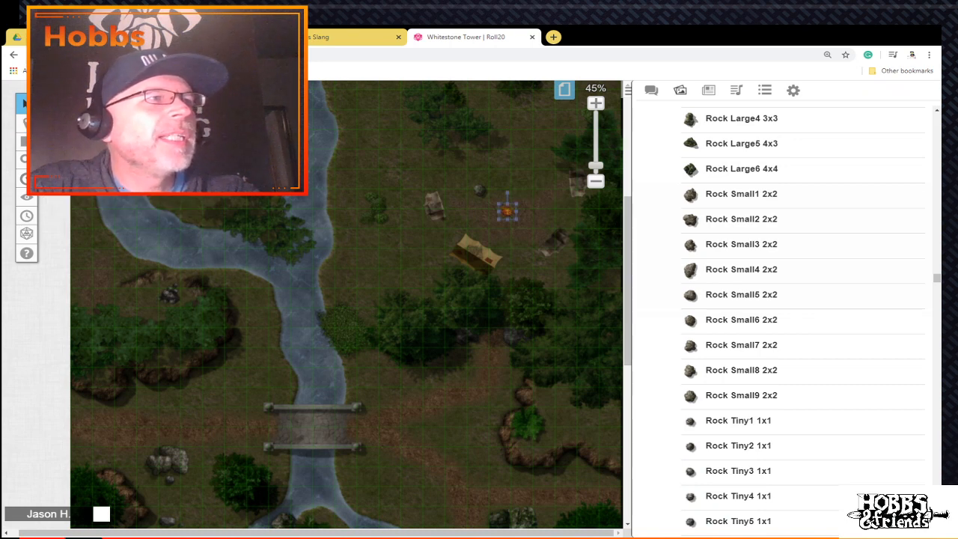
pyautogui.doubleClick(507, 212)
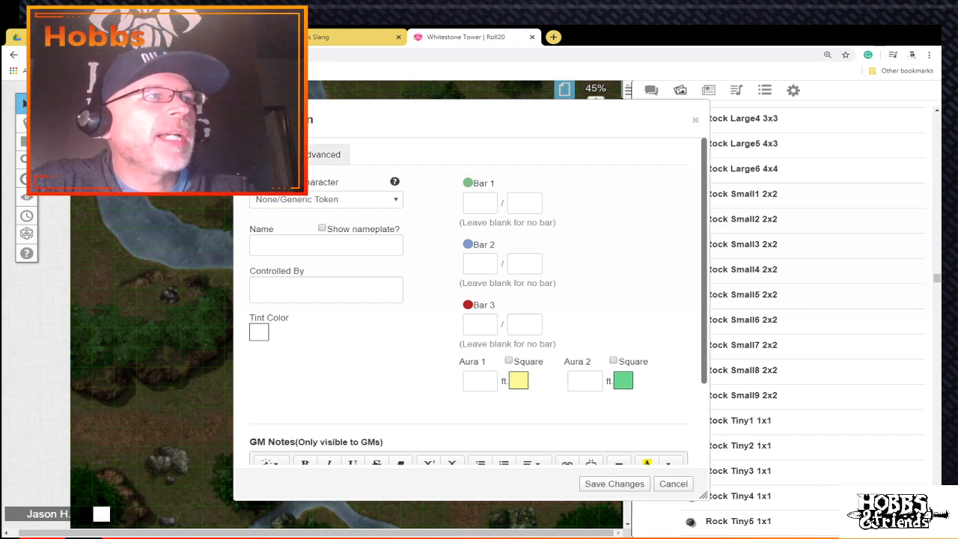
pyautogui.click(318, 154)
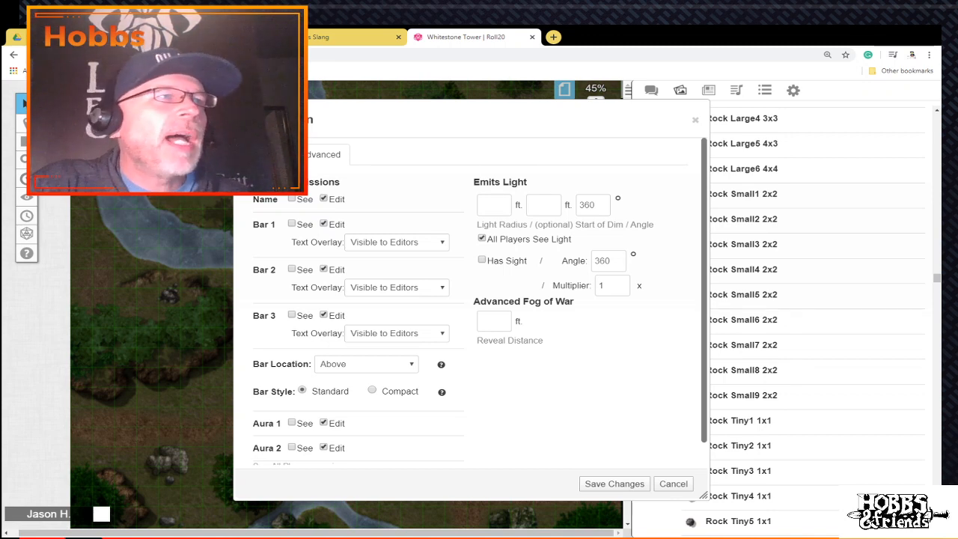
pyautogui.click(494, 205)
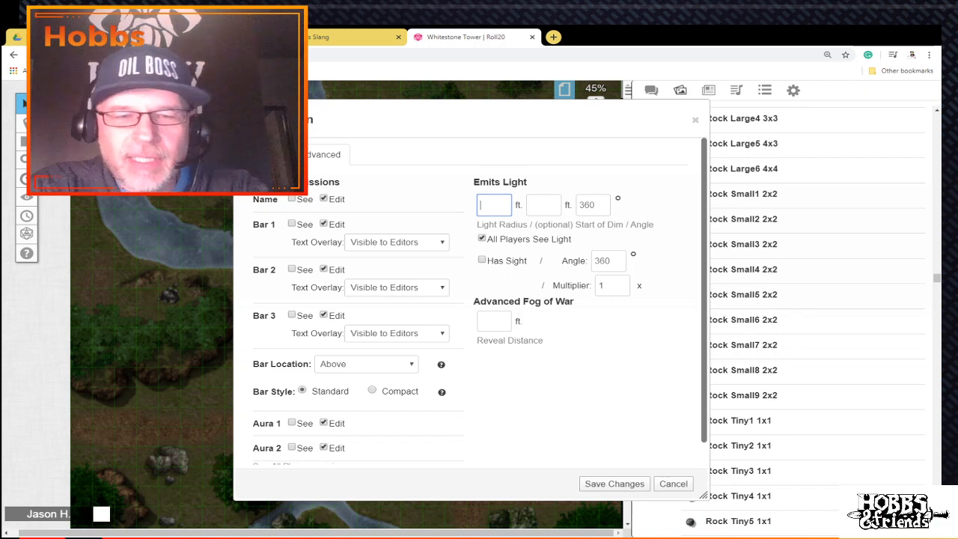
pyautogui.write('60')
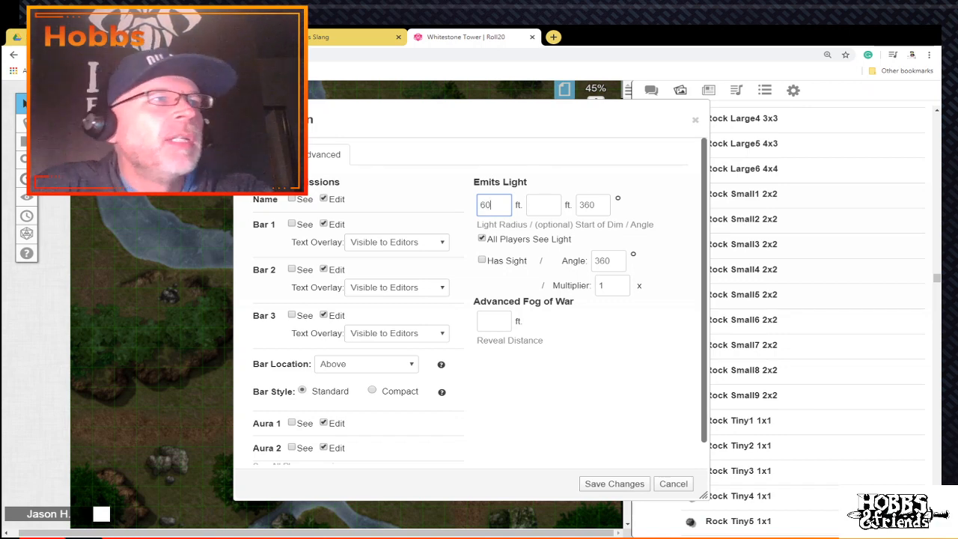
pyautogui.click(543, 206)
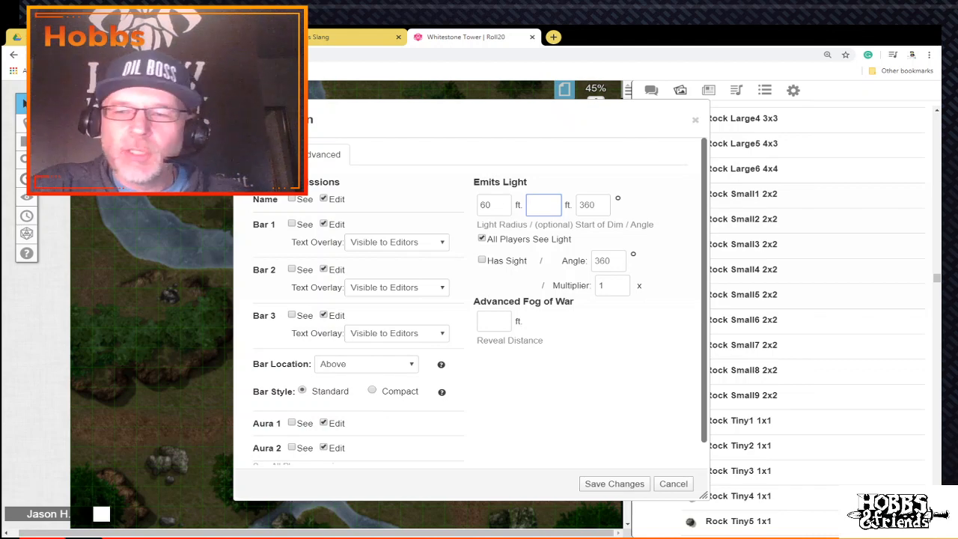
pyautogui.write('45')
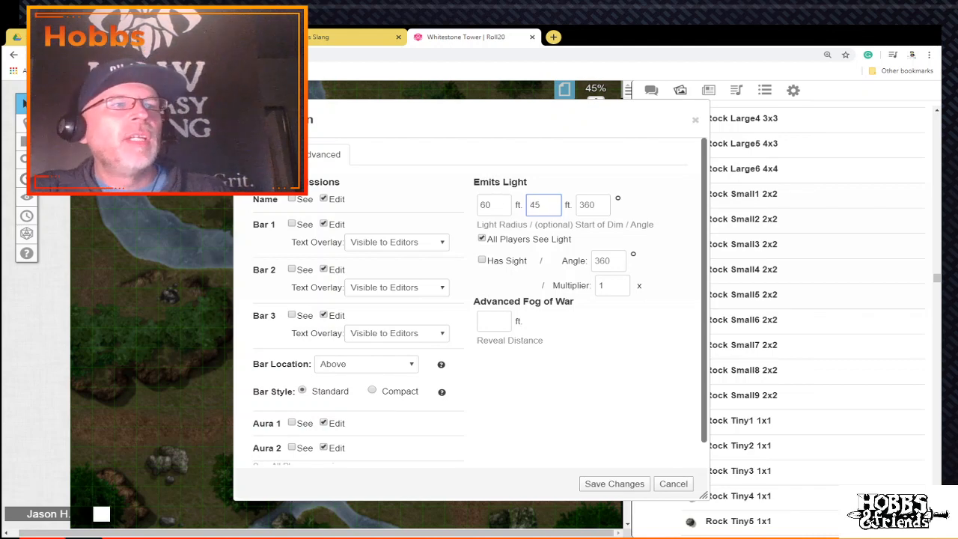
pyautogui.click(615, 484)
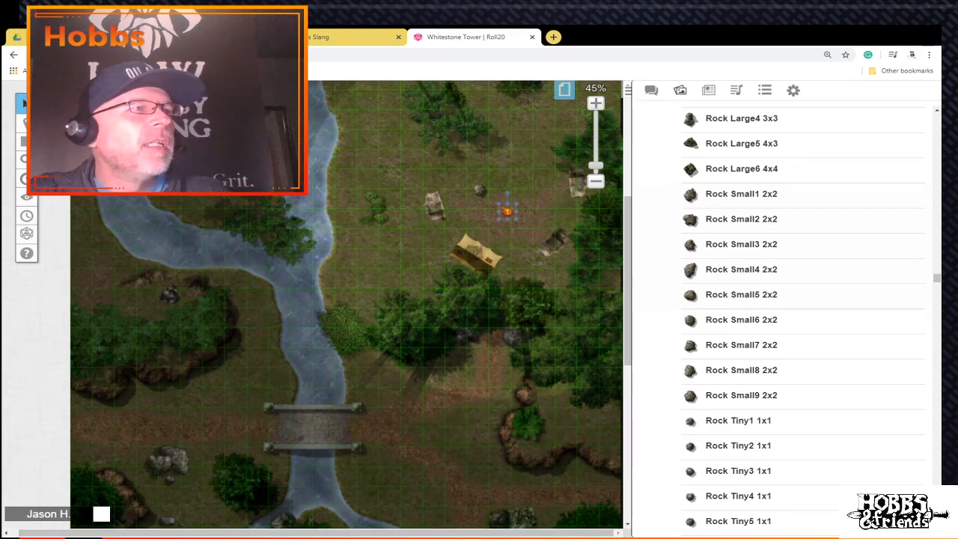
# Step: Examine the campfire's light and the trunk shadows, first on the map and through the line of sight of the token on the road
pyautogui.moveTo(596, 166); pyautogui.dragTo(595, 160)
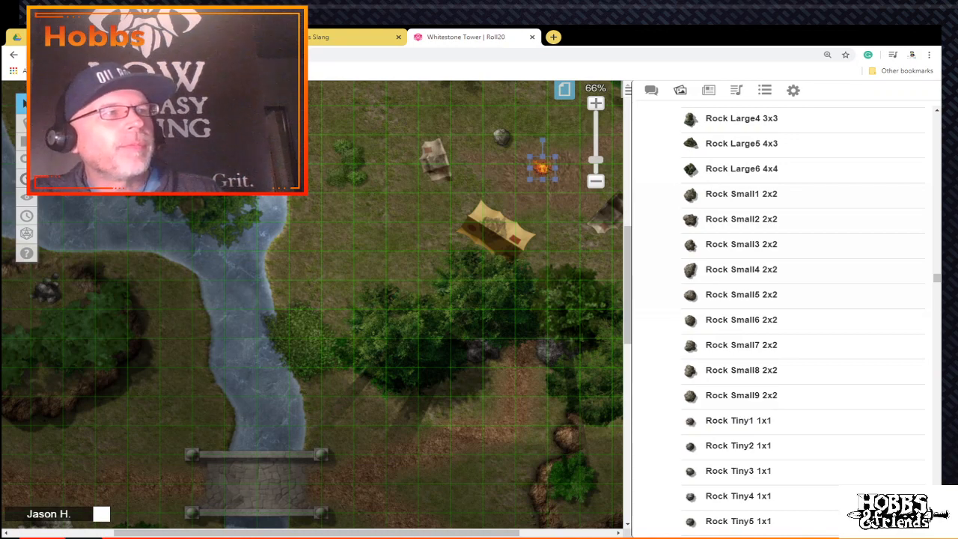
pyautogui.scroll(5, 313, 305)
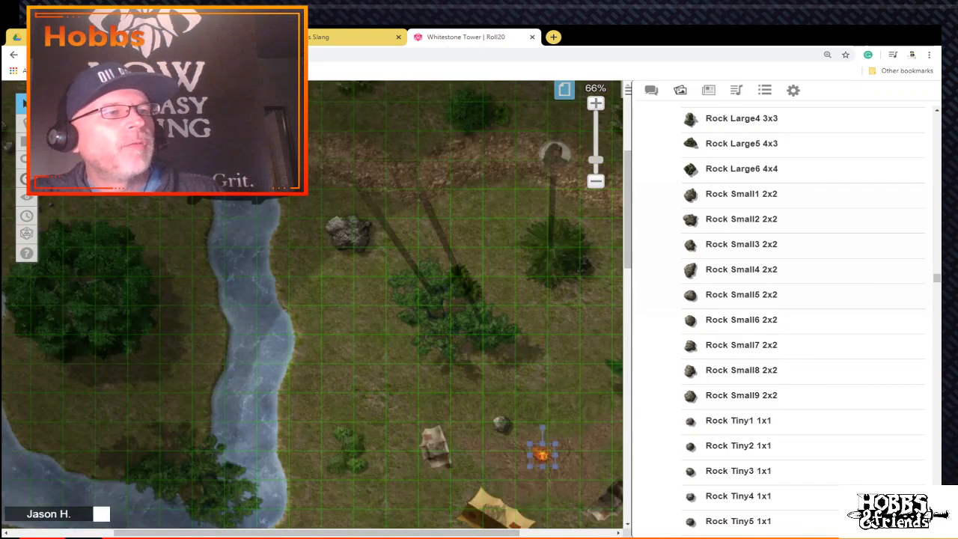
pyautogui.moveTo(734, 420); pyautogui.dragTo(622, 426)
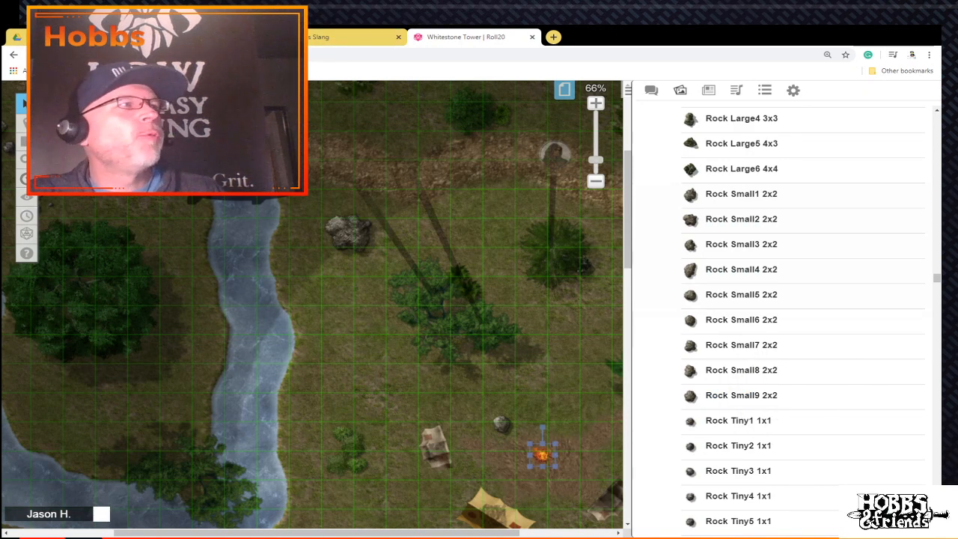
pyautogui.moveTo(25, 123)
pyautogui.click(87, 142)
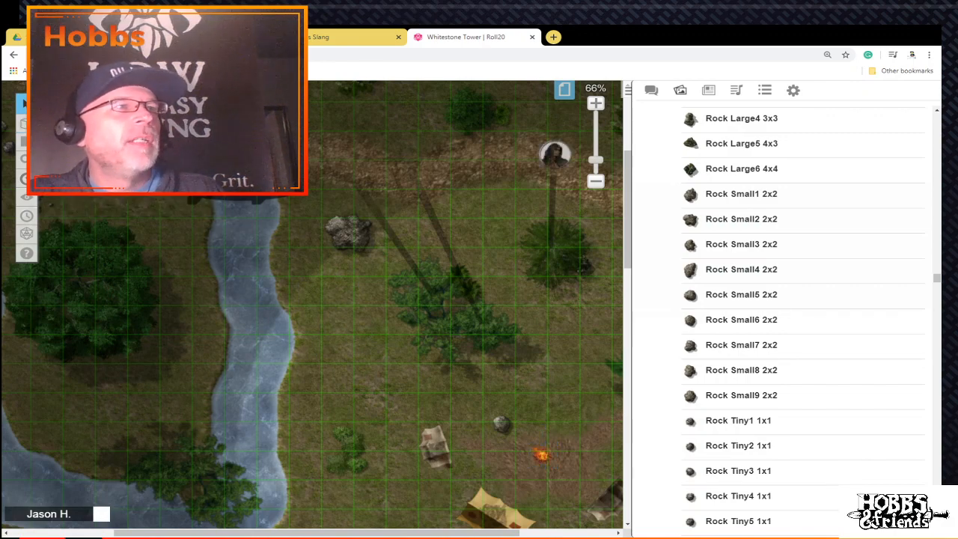
pyautogui.click(554, 154)
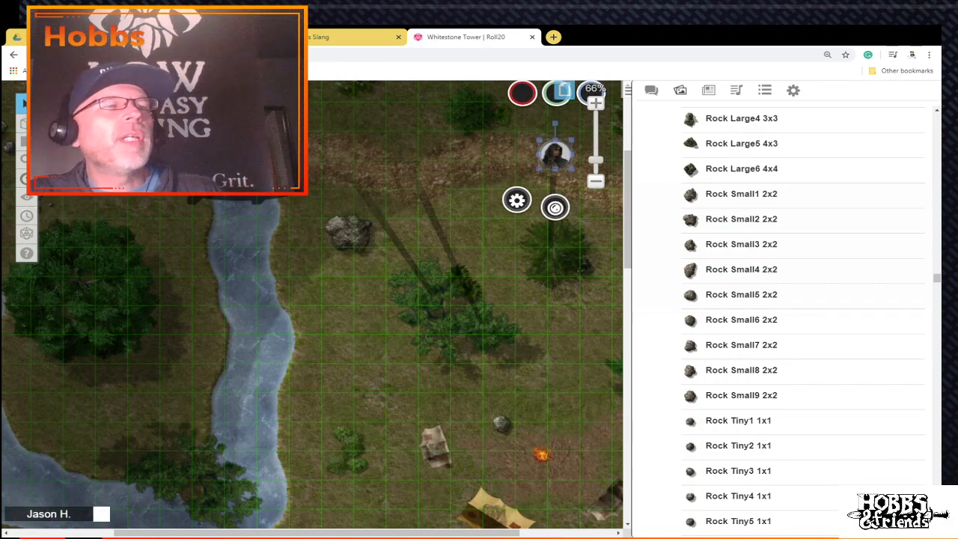
pyautogui.hotkey('ctrl', 'l')
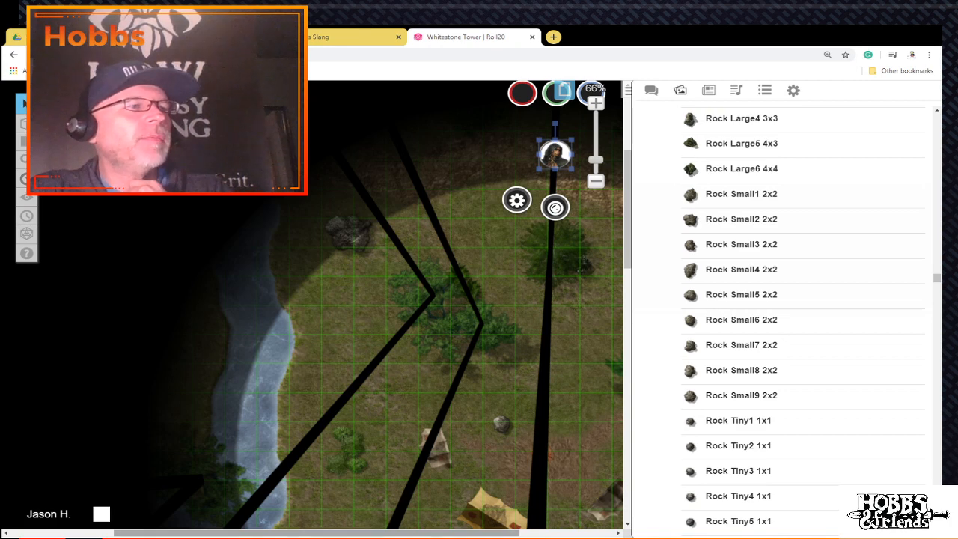
pyautogui.moveTo(317, 533); pyautogui.dragTo(384, 533)
pyautogui.scroll(-1, 375, 315)
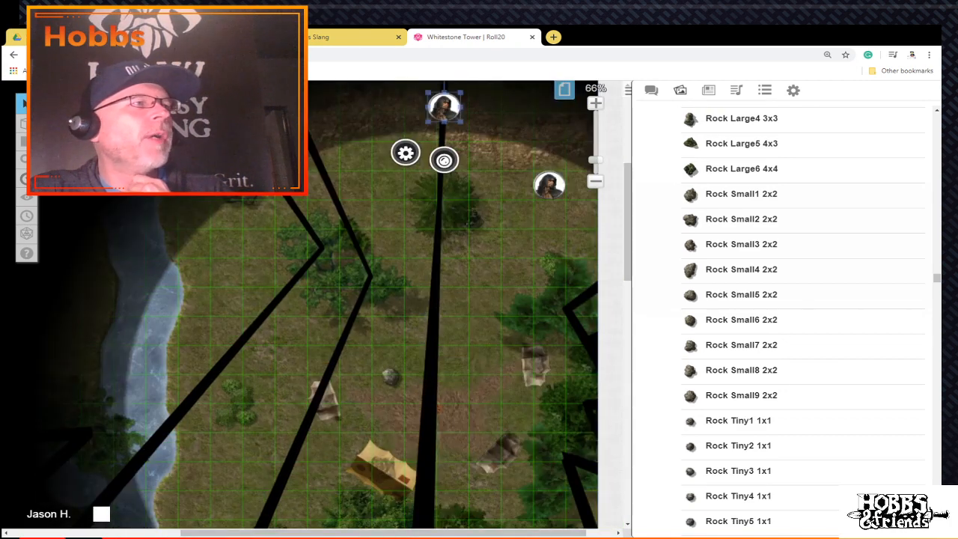
# Step: Set the campfire's light radius to 90 ft, save it, and check the light's reach north of the road
pyautogui.moveTo(27, 123)
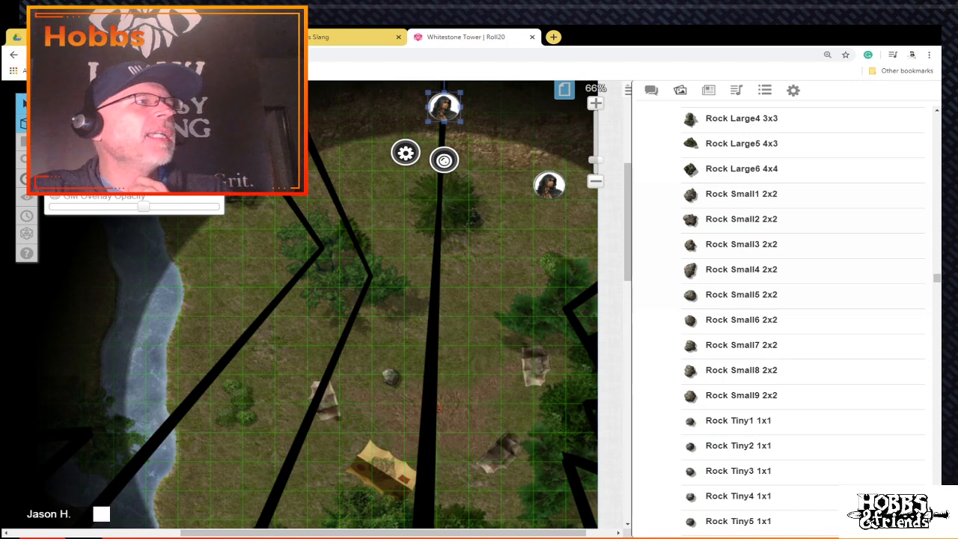
pyautogui.click(84, 124)
pyautogui.click(431, 407)
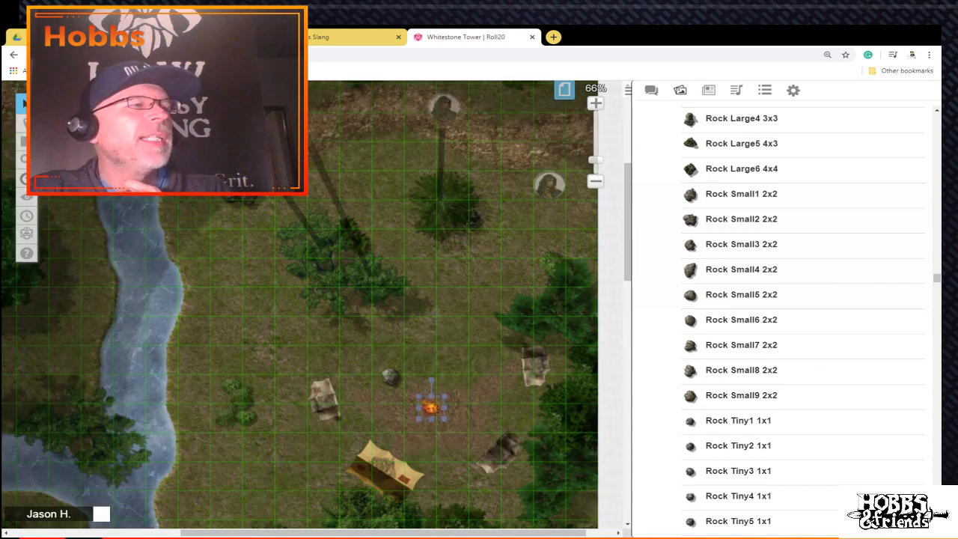
pyautogui.doubleClick(431, 407)
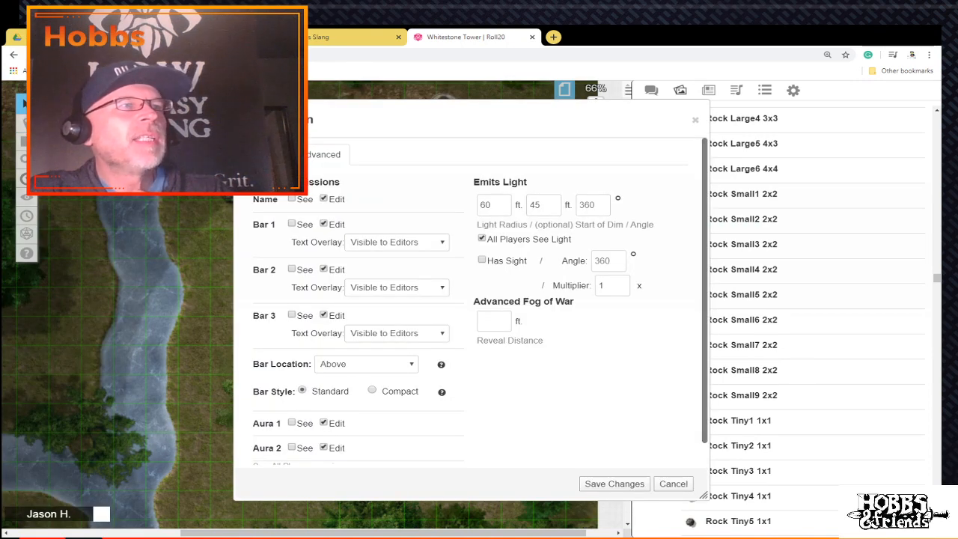
pyautogui.click(495, 205)
pyautogui.press('BackSpace')
pyautogui.press('BackSpace')
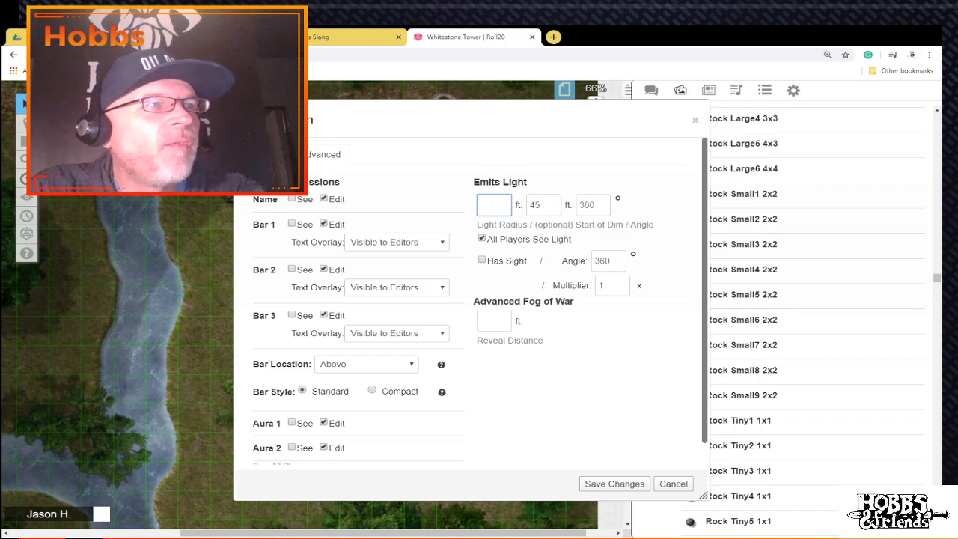
pyautogui.write('90')
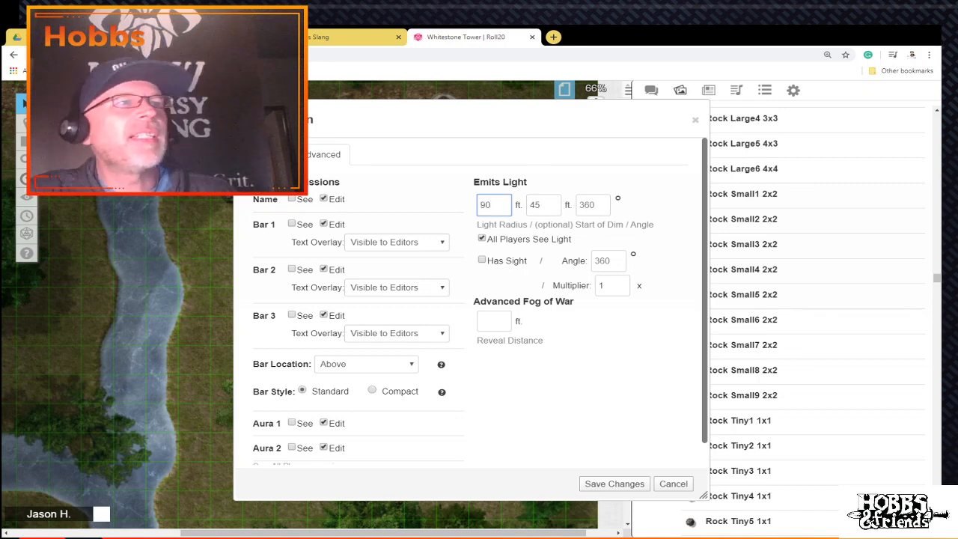
pyautogui.click(613, 483)
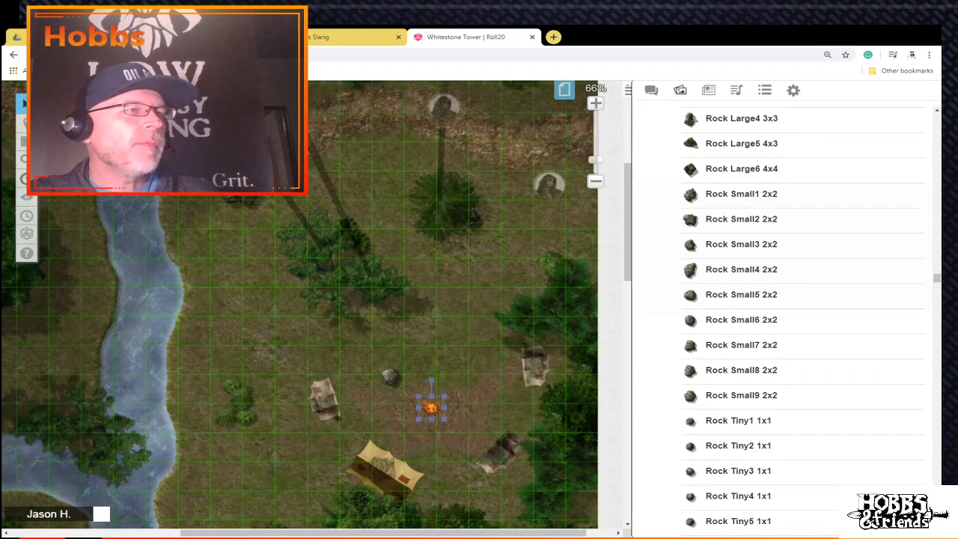
pyautogui.scroll(3, 299, 300)
pyautogui.scroll(3, 299, 300)
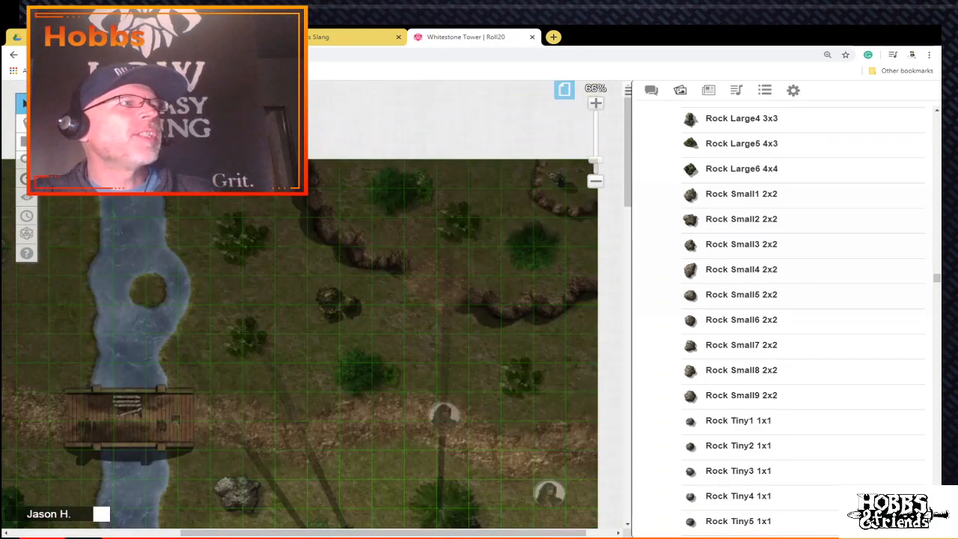
# Step: Look over the map from the road down to the southern bridge and back to the camp, and deselect the campfire
pyautogui.scroll(-10, 299, 299)
pyautogui.scroll(-10, 300, 300)
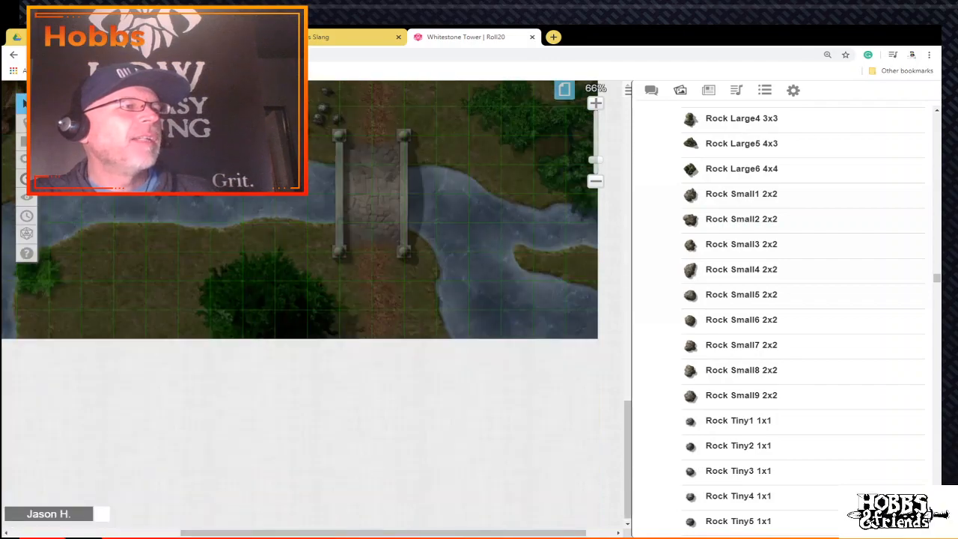
pyautogui.scroll(15, 299, 299)
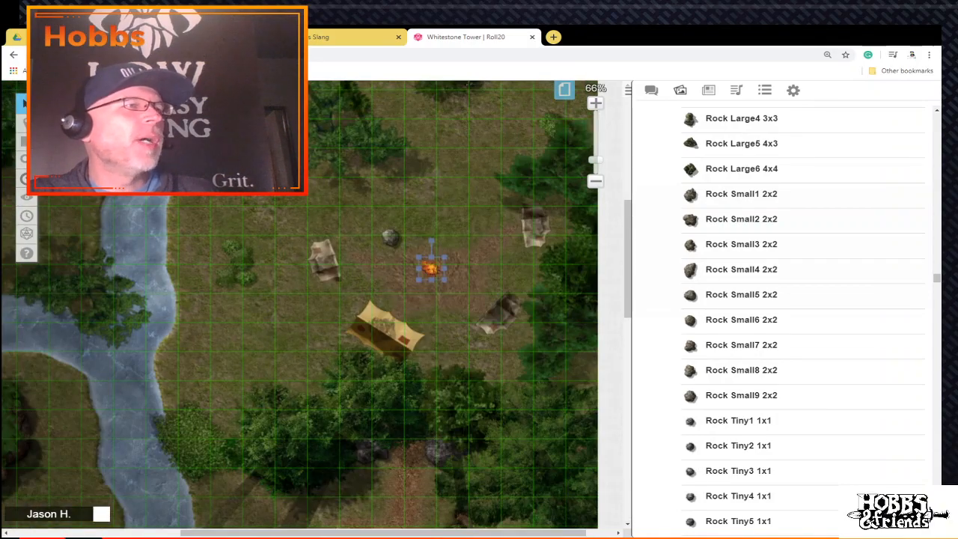
pyautogui.moveTo(27, 123)
pyautogui.click(97, 141)
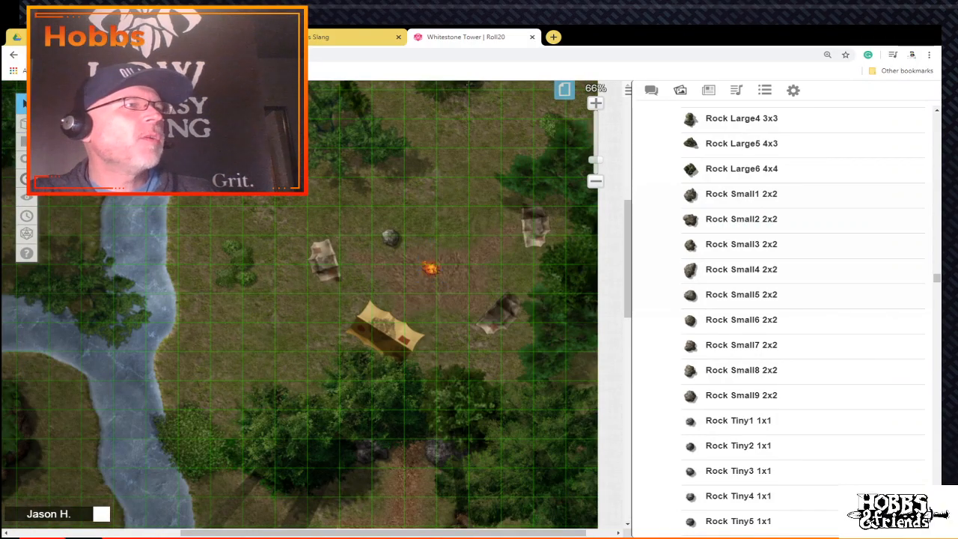
# Step: Examine the campfire's light through the road token's line of sight, down to the area south of the camp, and close that view
pyautogui.scroll(3, 299, 299)
pyautogui.click(444, 111)
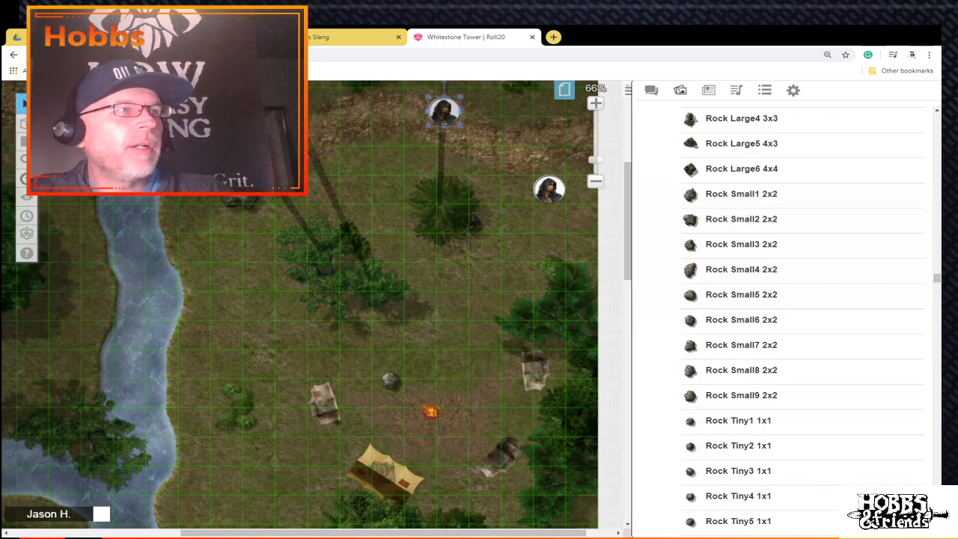
pyautogui.hotkey('ctrl', 'l')
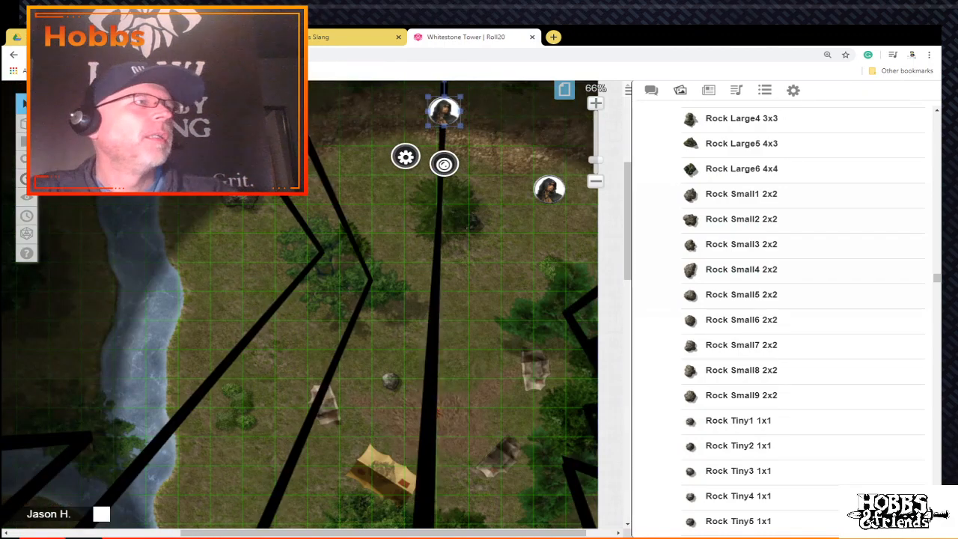
pyautogui.scroll(-5, 300, 299)
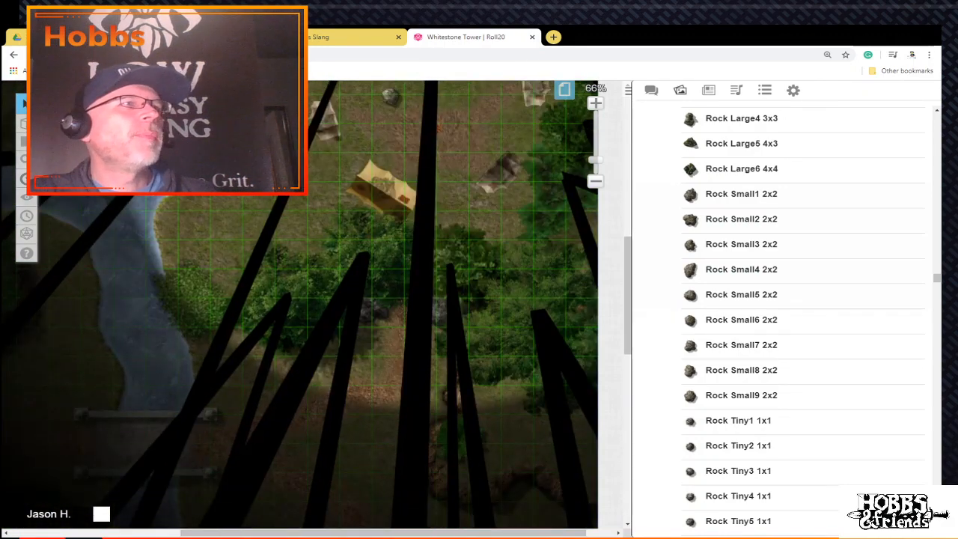
pyautogui.moveTo(596, 159); pyautogui.dragTo(596, 168)
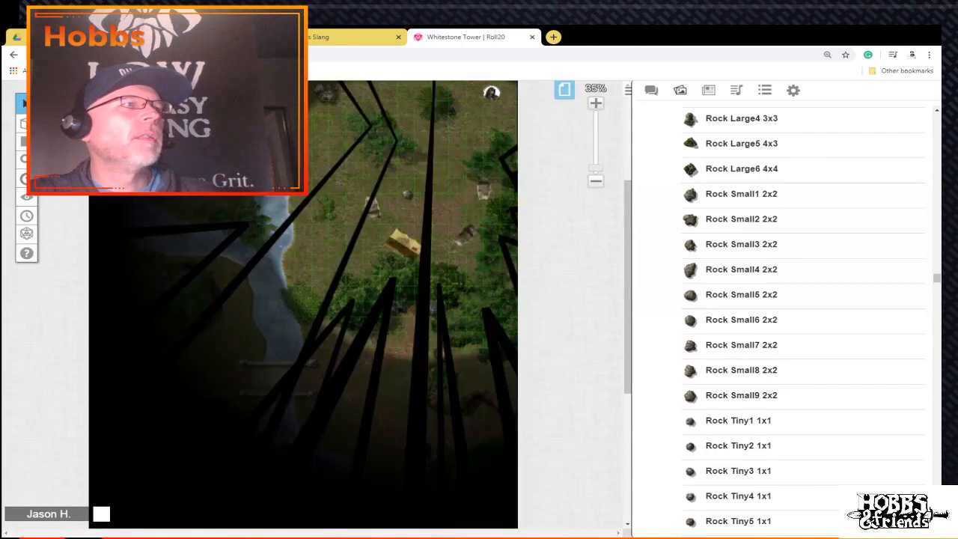
pyautogui.scroll(2, 303, 303)
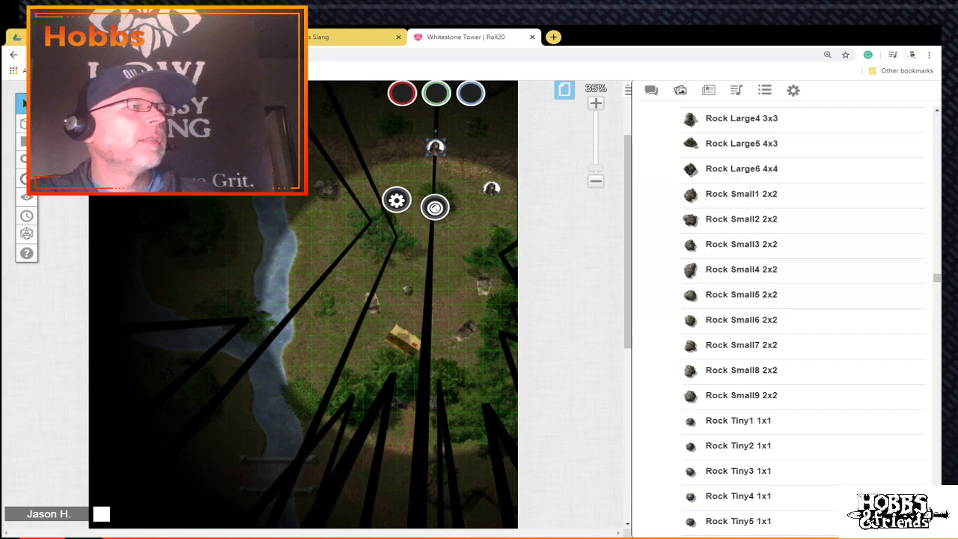
pyautogui.press('Escape')
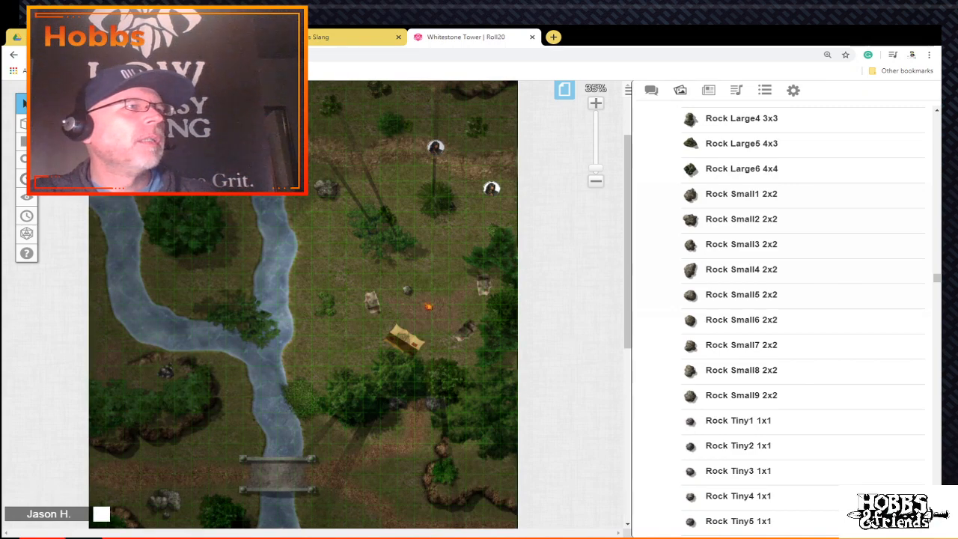
# Step: Move the token from the road into the camp, northwest of the campfire, and examine the line of sight of the other token
pyautogui.moveTo(435, 148); pyautogui.dragTo(440, 265)
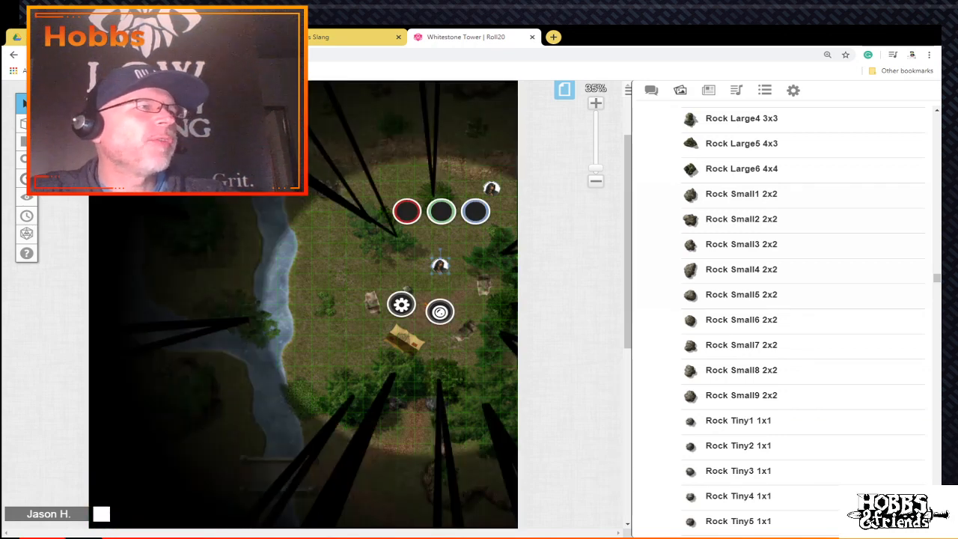
pyautogui.moveTo(440, 265); pyautogui.dragTo(388, 281)
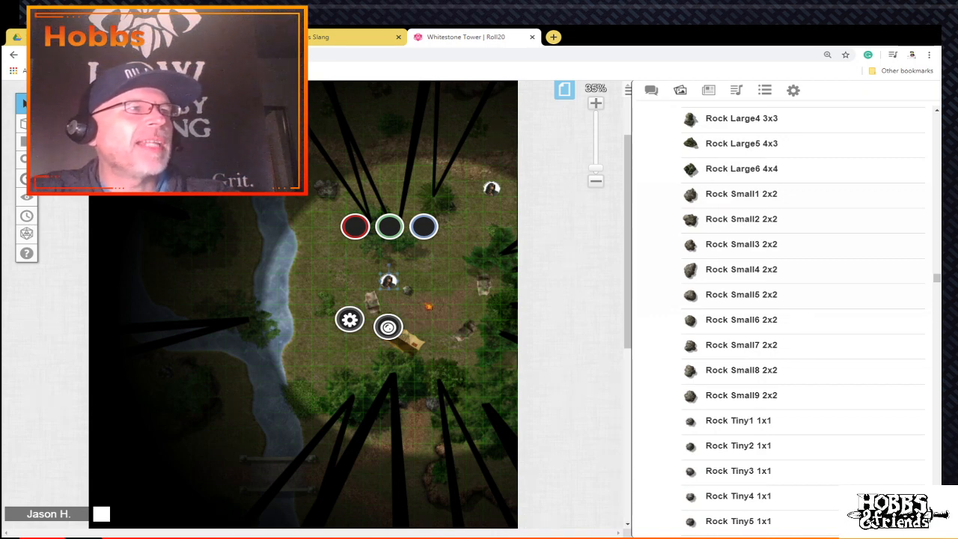
pyautogui.click(490, 188)
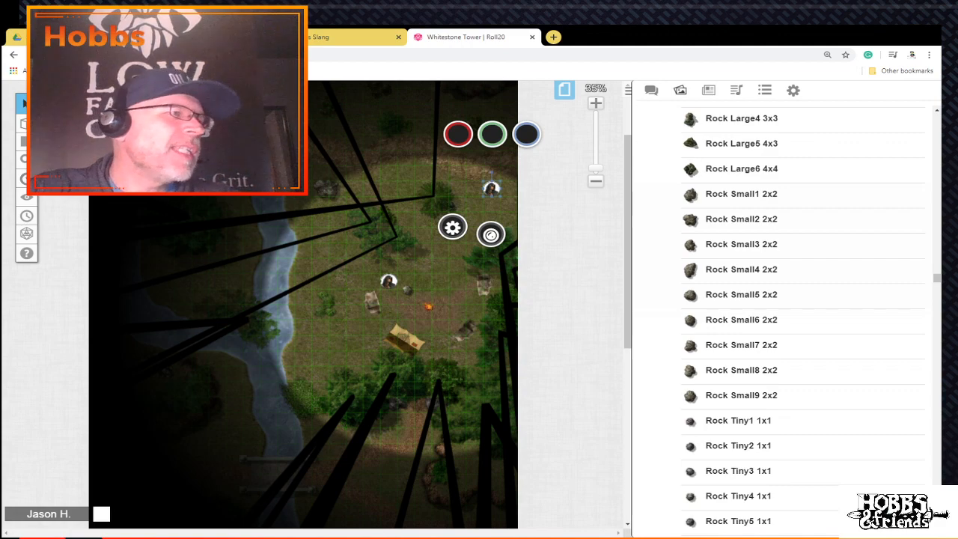
pyautogui.scroll(-1, 303, 300)
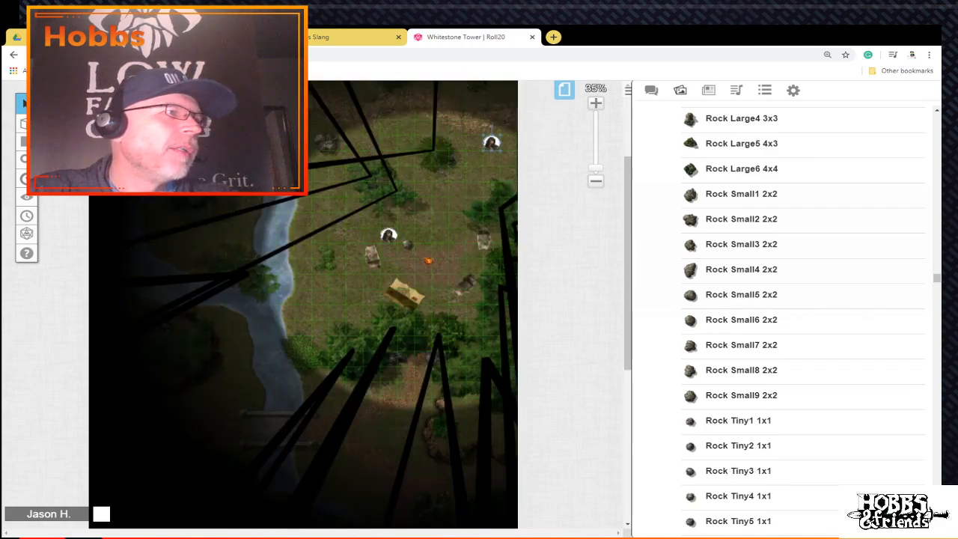
pyautogui.scroll(4, 303, 299)
pyautogui.scroll(-5, 303, 300)
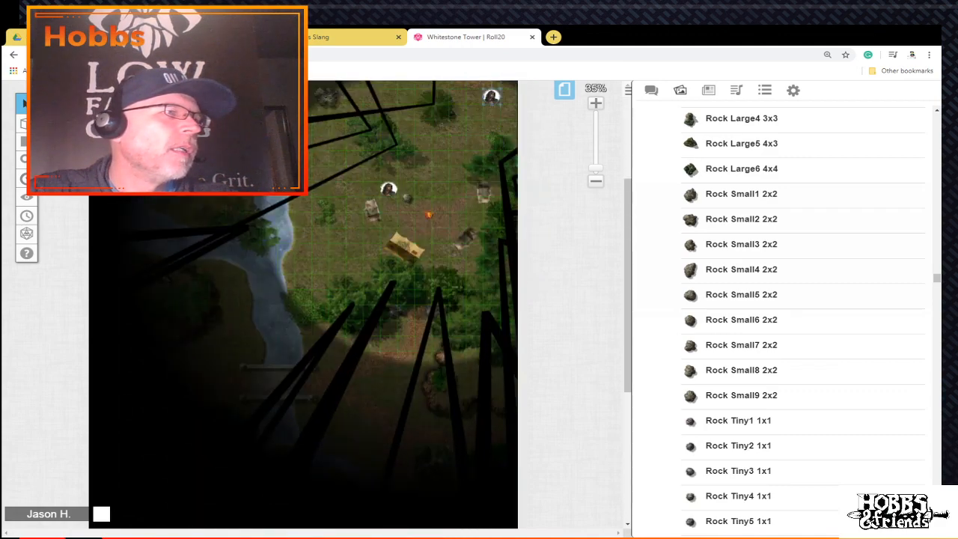
pyautogui.scroll(2, 303, 300)
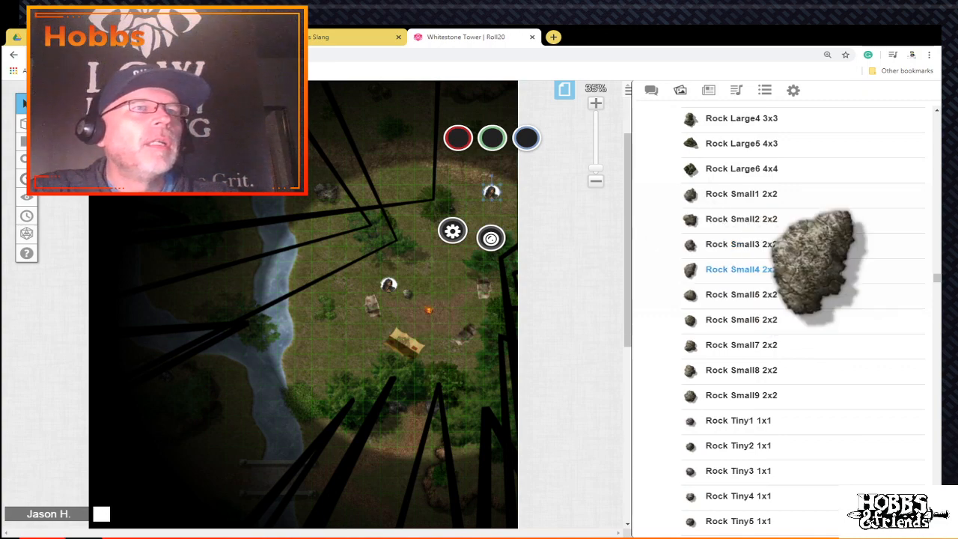
# Step: Collapse the Marketplace Purchases in the art library and look through the Free Assets sets
pyautogui.moveTo(936, 278); pyautogui.dragTo(936, 118)
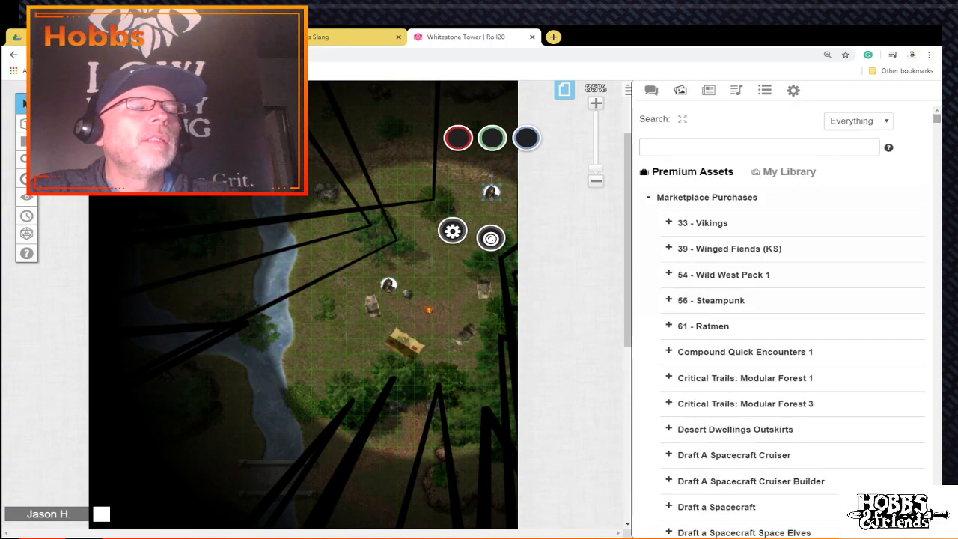
pyautogui.click(706, 197)
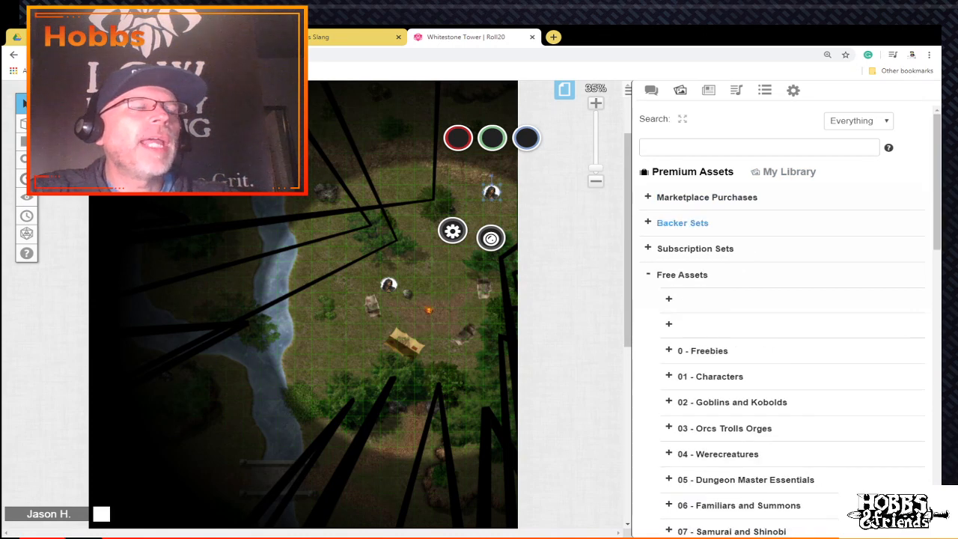
pyautogui.scroll(-5, 718, 299)
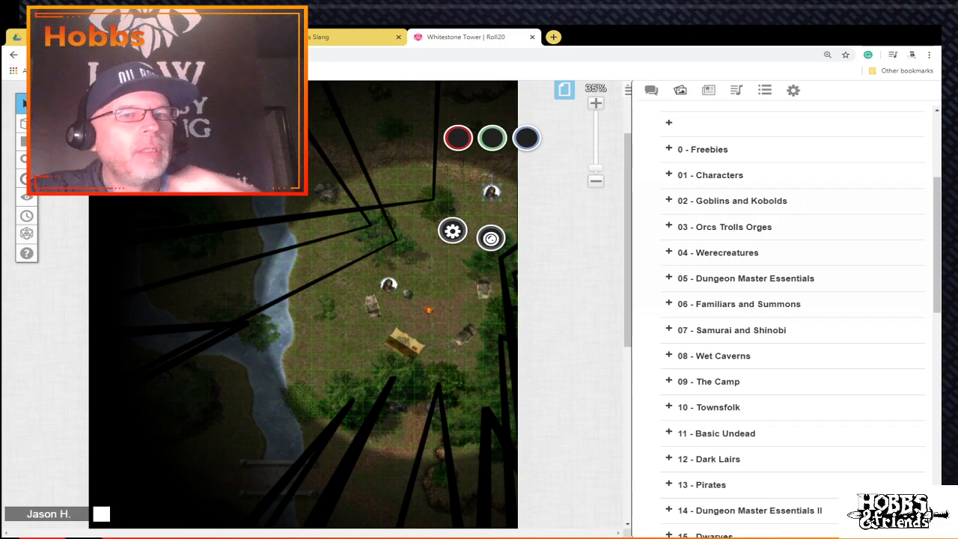
pyautogui.scroll(-3, 303, 299)
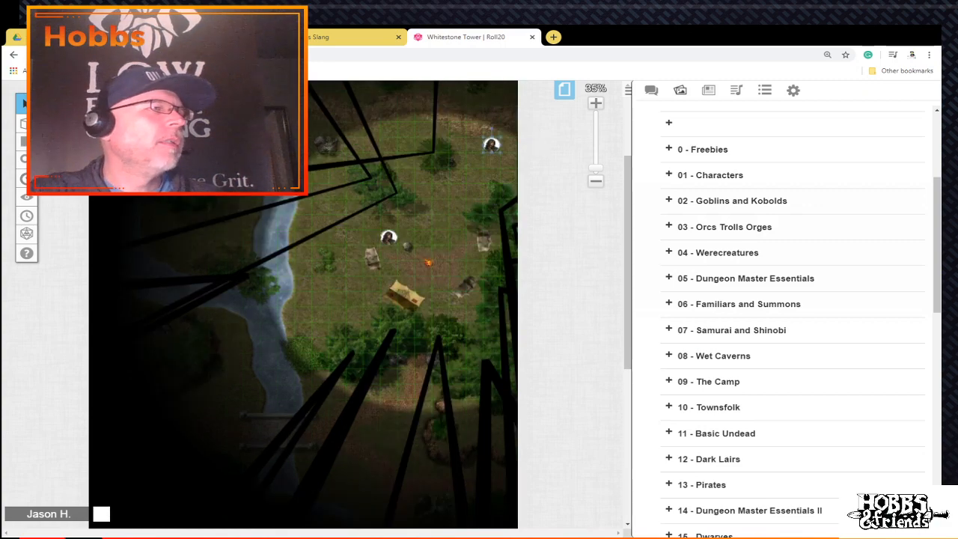
pyautogui.scroll(1, 303, 300)
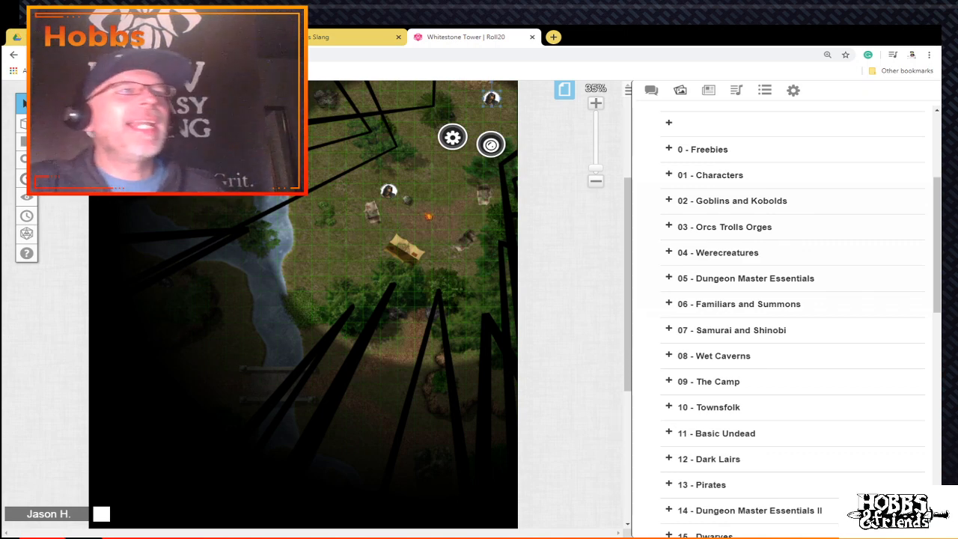
pyautogui.scroll(-2, 738, 304)
pyautogui.scroll(4, 739, 304)
pyautogui.scroll(-11, 739, 303)
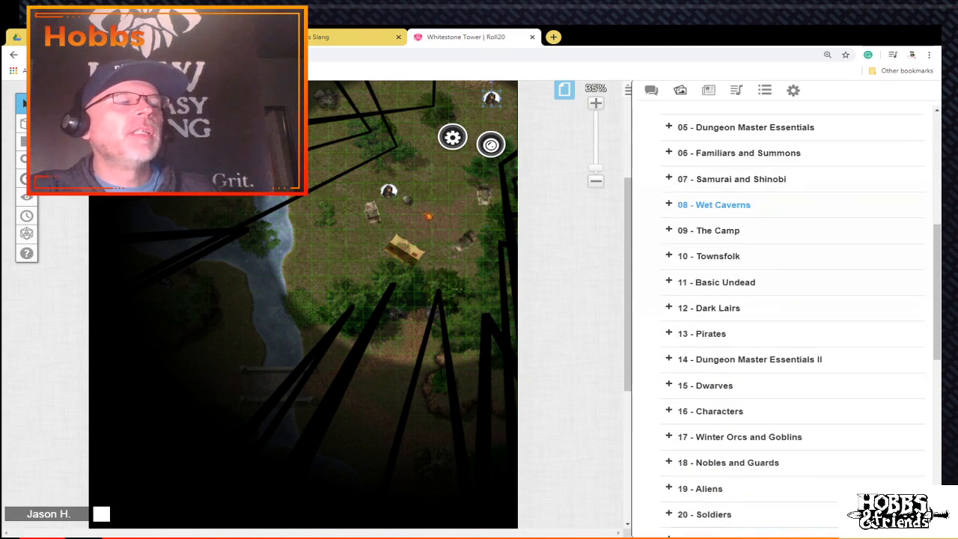
pyautogui.scroll(11, 718, 197)
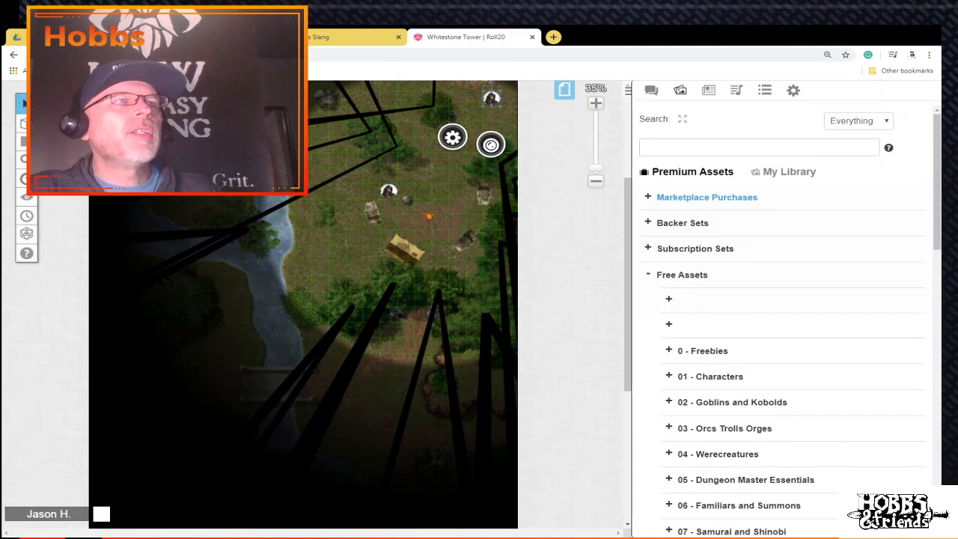
# Step: Expand the Marketplace Purchases and browse the packs down to the plant and rock group pieces
pyautogui.click(707, 196)
pyautogui.scroll(-12, 718, 269)
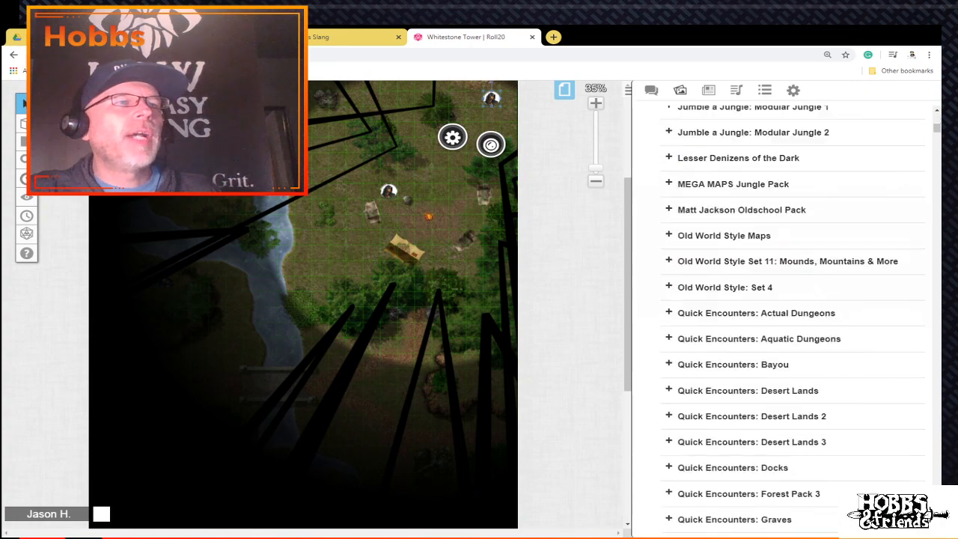
pyautogui.scroll(-12, 718, 197)
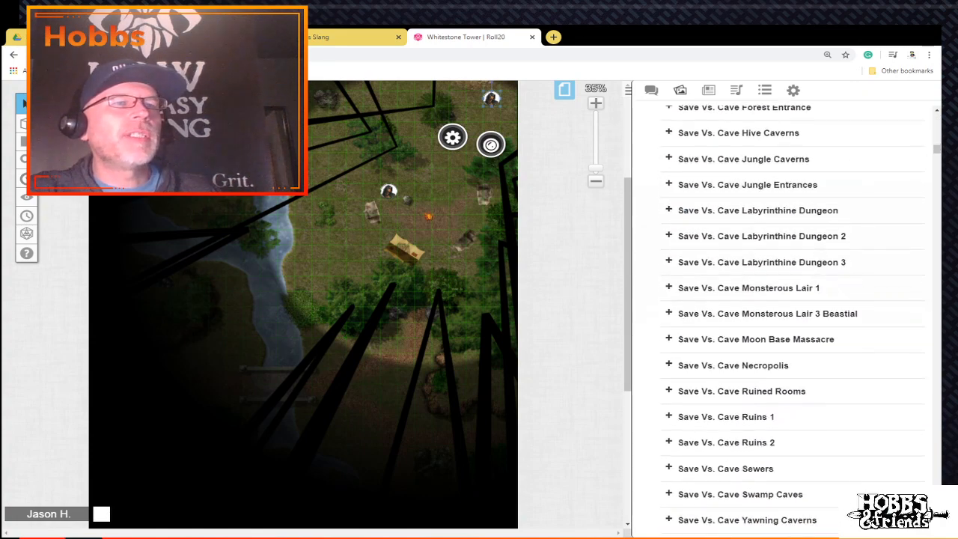
pyautogui.scroll(-20, 726, 314)
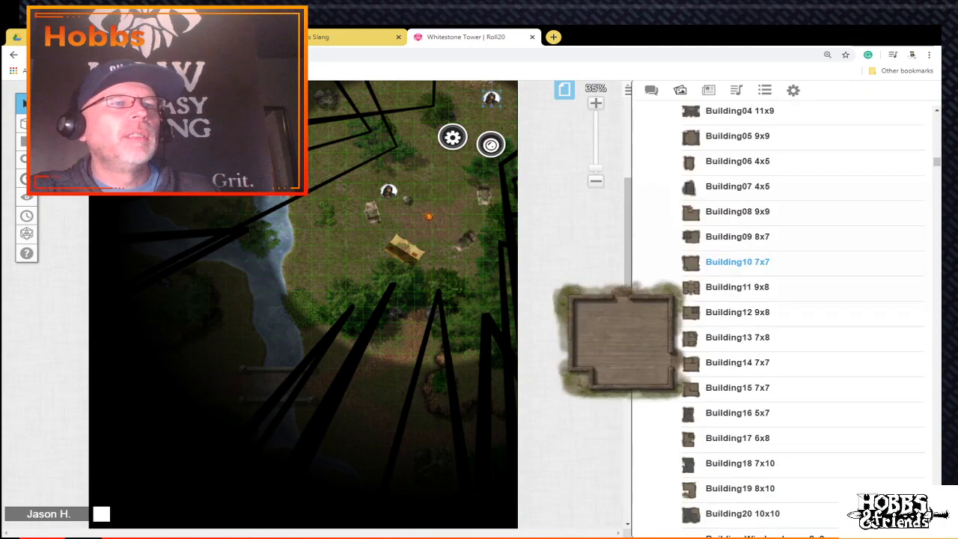
pyautogui.scroll(-20, 726, 314)
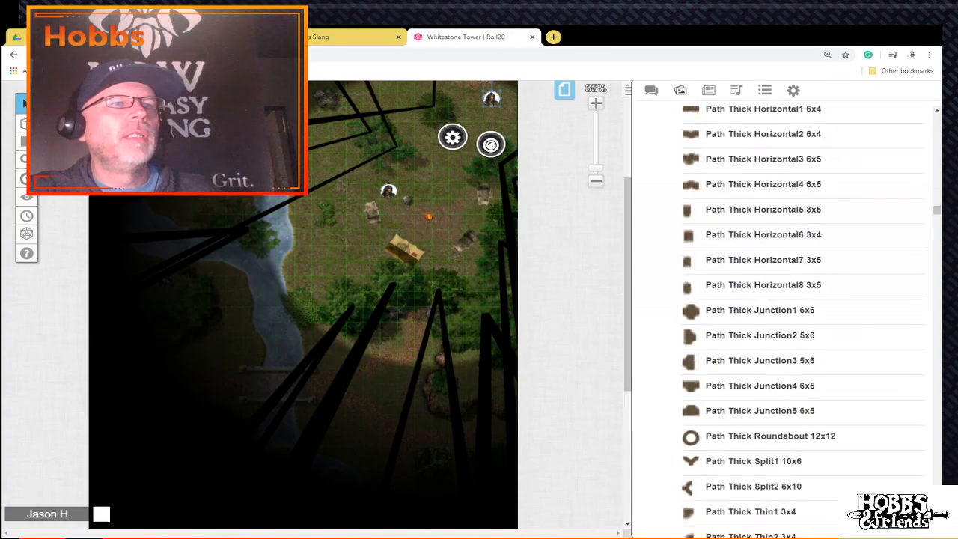
pyautogui.scroll(-20, 726, 315)
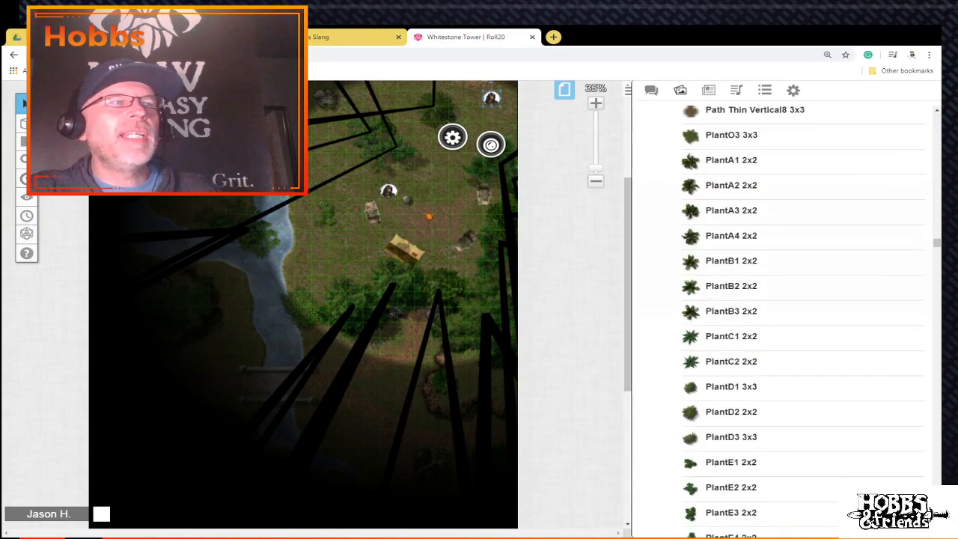
pyautogui.scroll(-15, 786, 322)
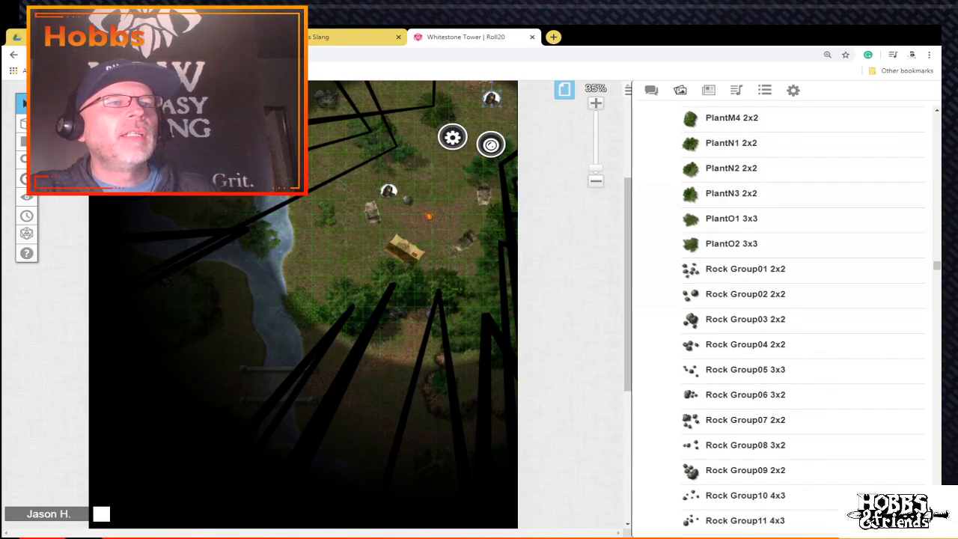
pyautogui.scroll(3, 786, 322)
pyautogui.moveTo(731, 319); pyautogui.dragTo(611, 302)
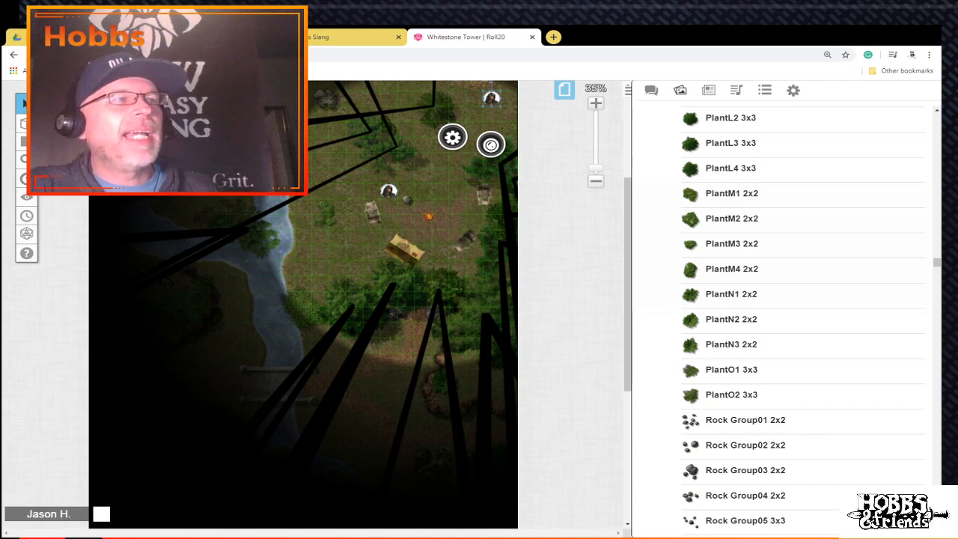
# Step: Place the PlantB1 2x2 plant on the map between the river and the yellow tent, and inspect it up close
pyautogui.scroll(8, 733, 243)
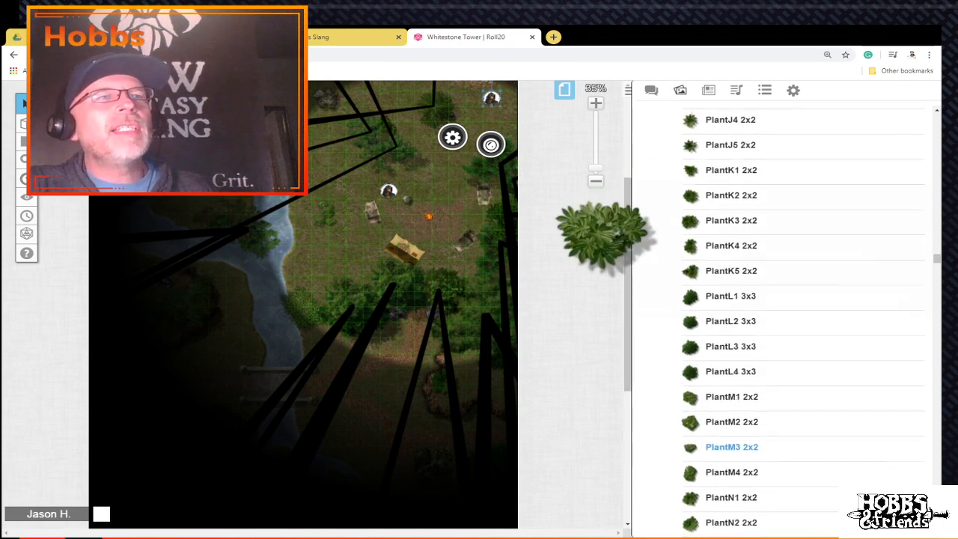
pyautogui.scroll(6, 732, 242)
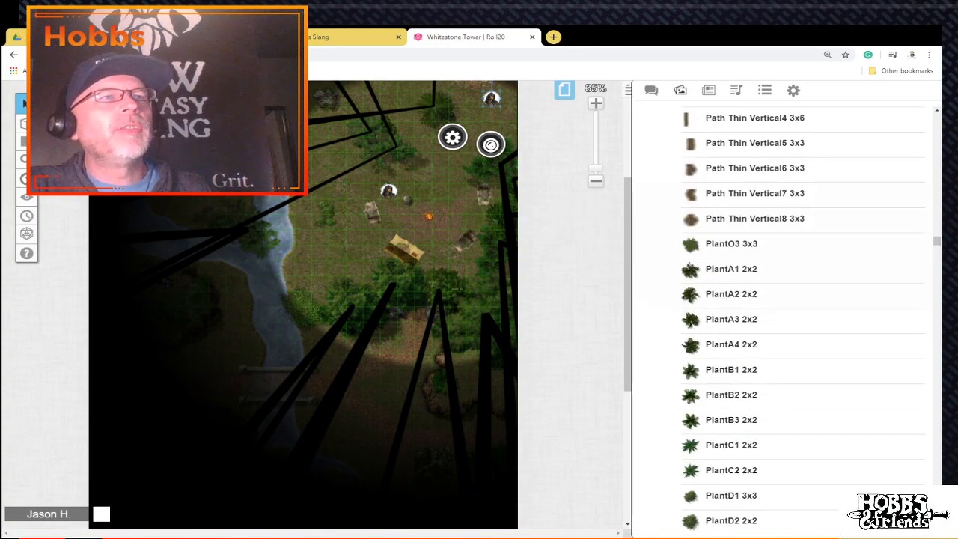
pyautogui.scroll(-1, 732, 255)
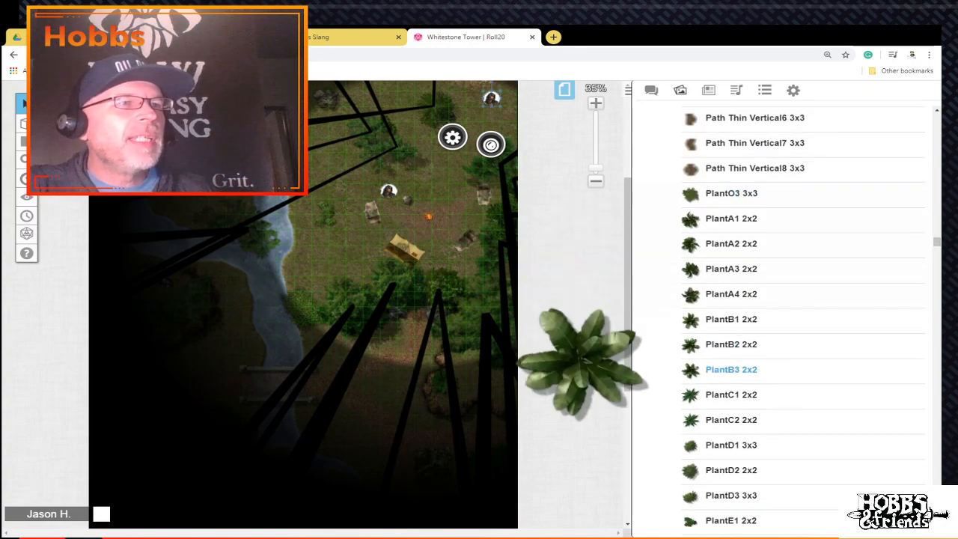
pyautogui.moveTo(732, 319); pyautogui.dragTo(345, 272)
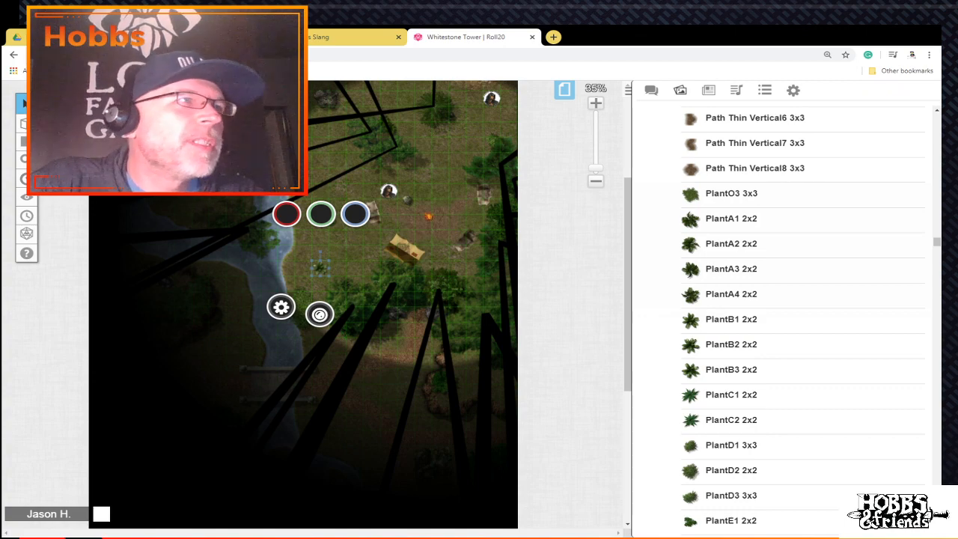
pyautogui.scroll(5, 392, 300)
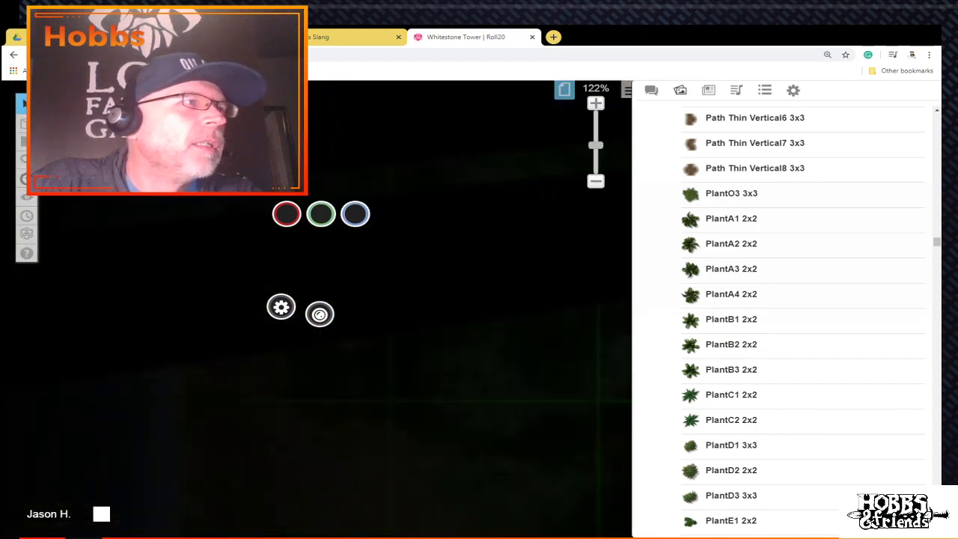
pyautogui.scroll(1, 315, 299)
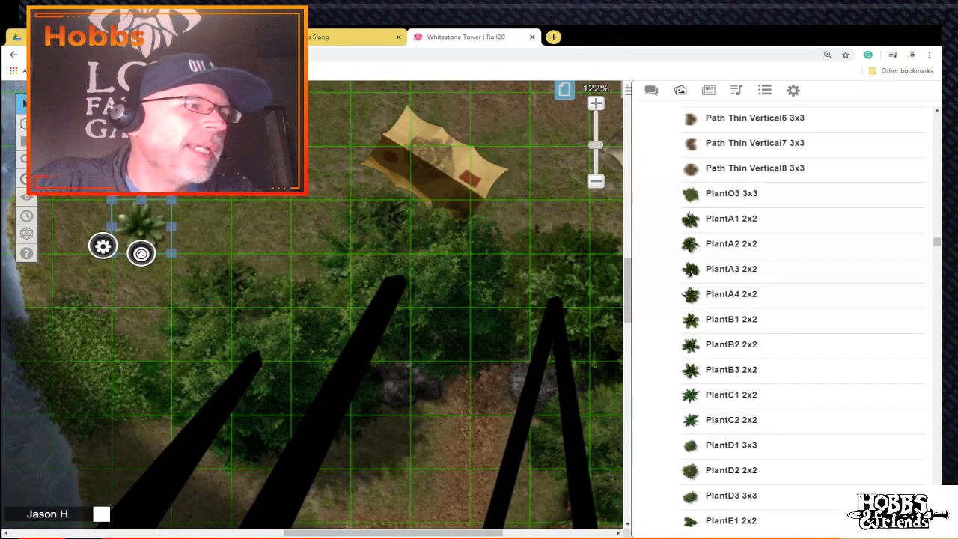
# Step: Shrink the plant to about half a grid square and make it emit 10 ft light, dim from 1 ft, seen by all players
pyautogui.moveTo(393, 533); pyautogui.dragTo(332, 533)
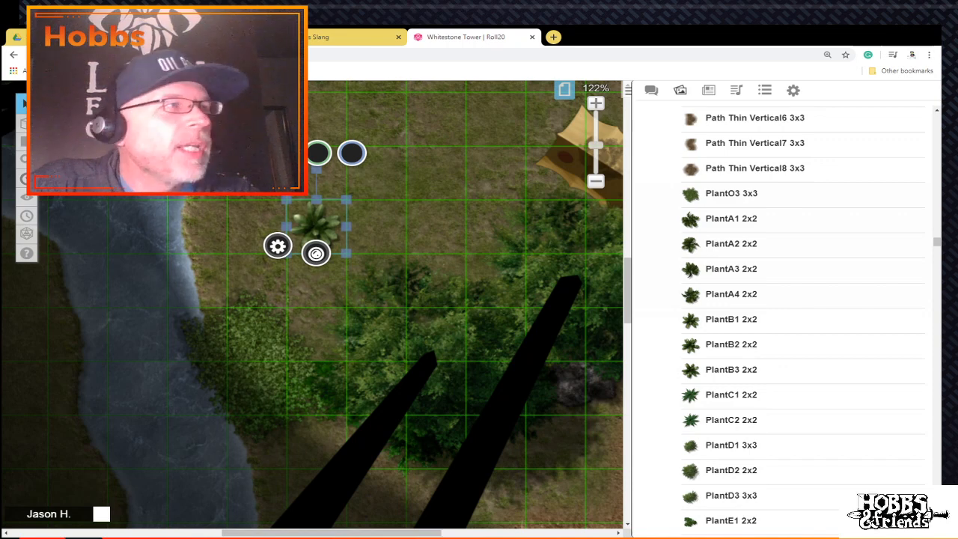
pyautogui.moveTo(346, 200); pyautogui.dragTo(313, 230)
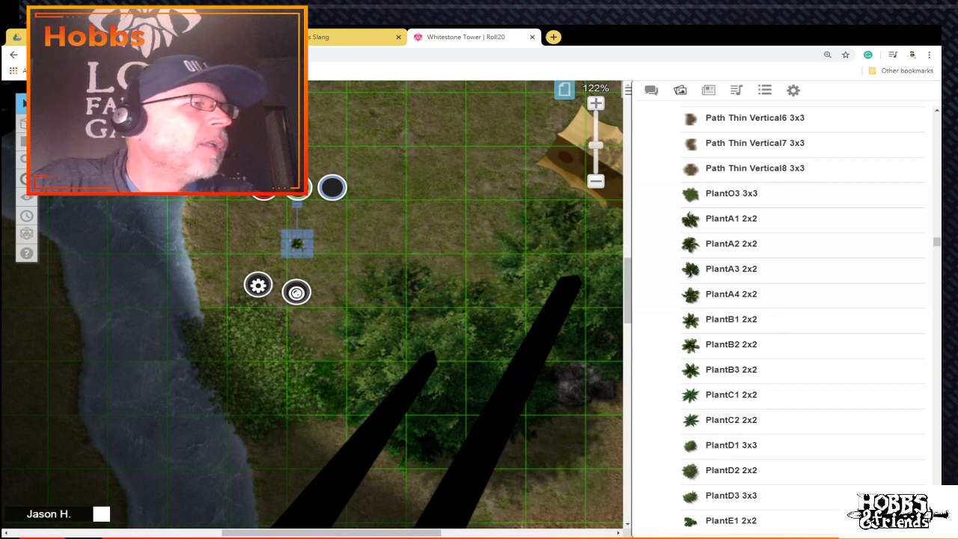
pyautogui.click(258, 285)
pyautogui.click(324, 154)
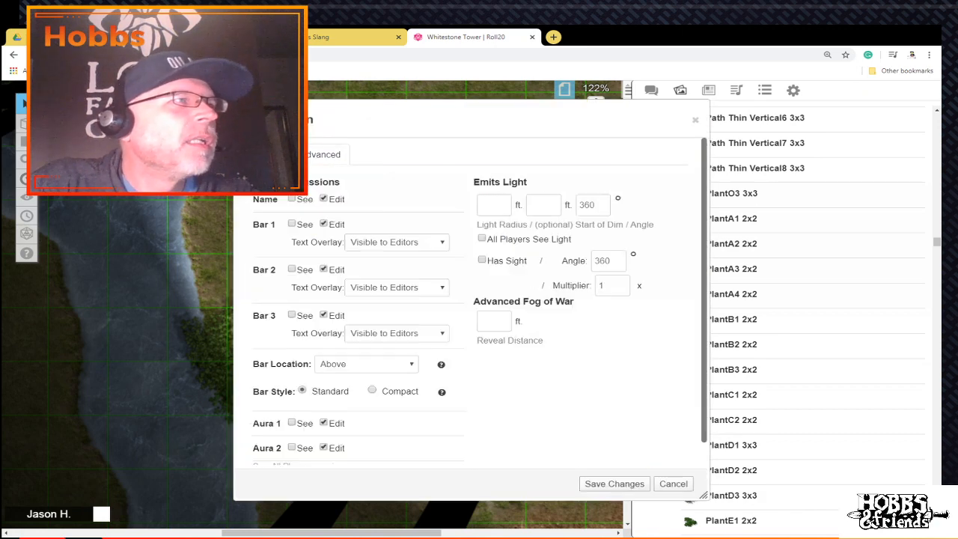
pyautogui.click(494, 205)
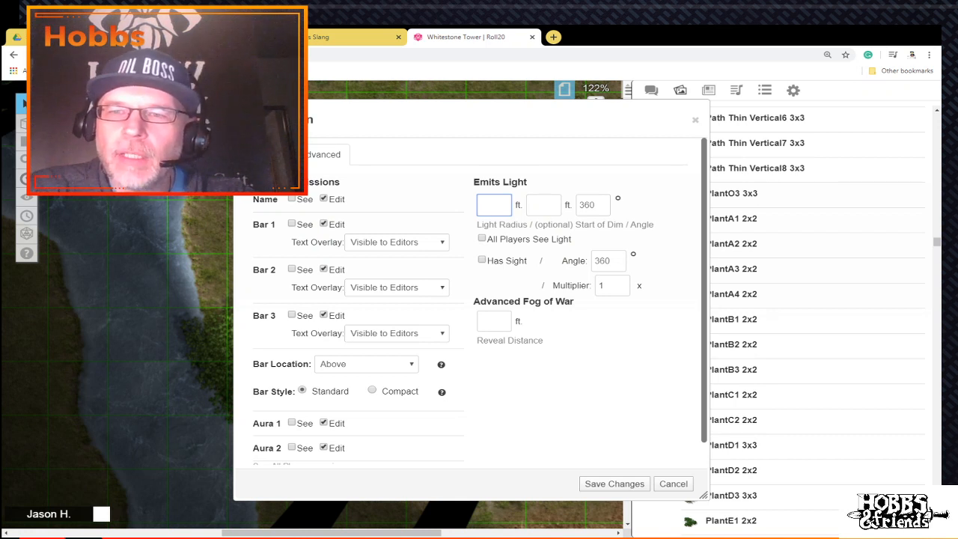
pyautogui.write('10')
pyautogui.press('Tab')
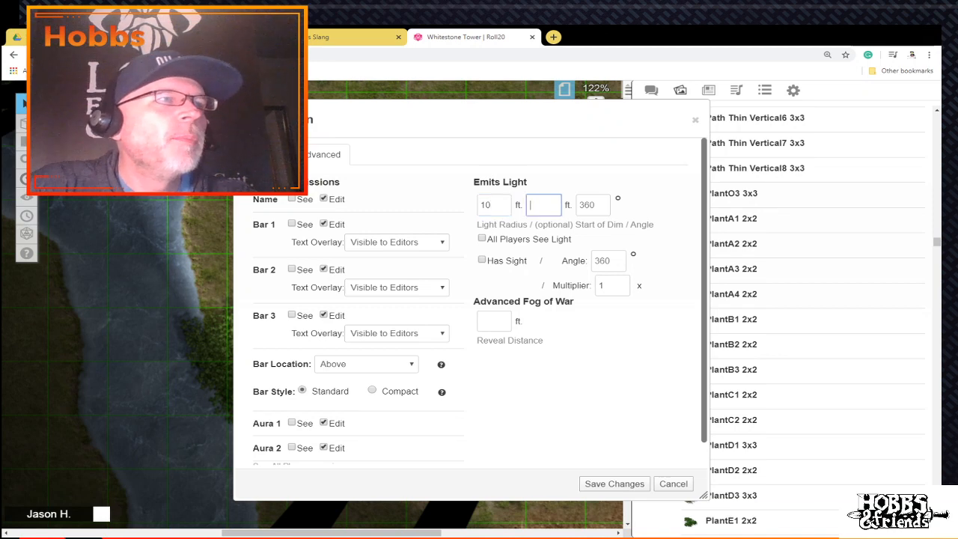
pyautogui.write('1')
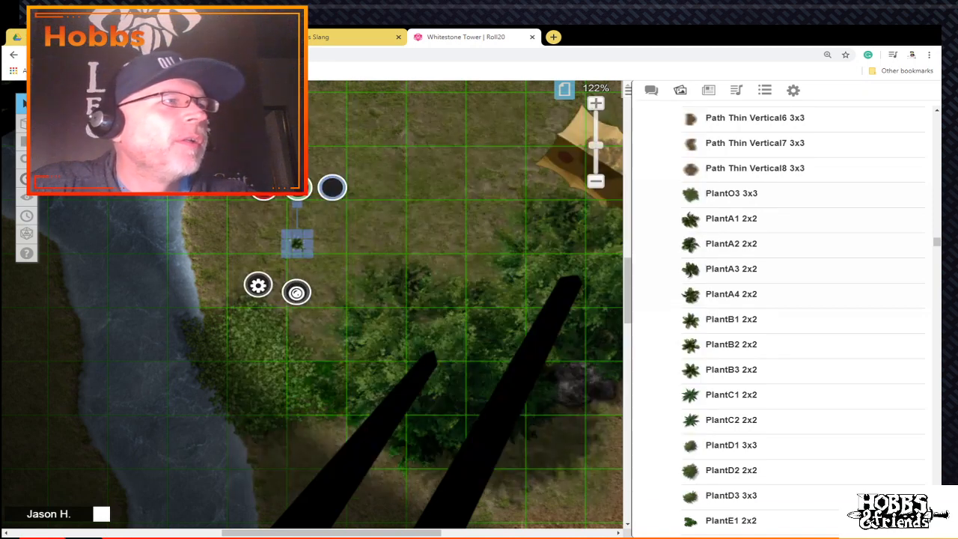
pyautogui.click(613, 483)
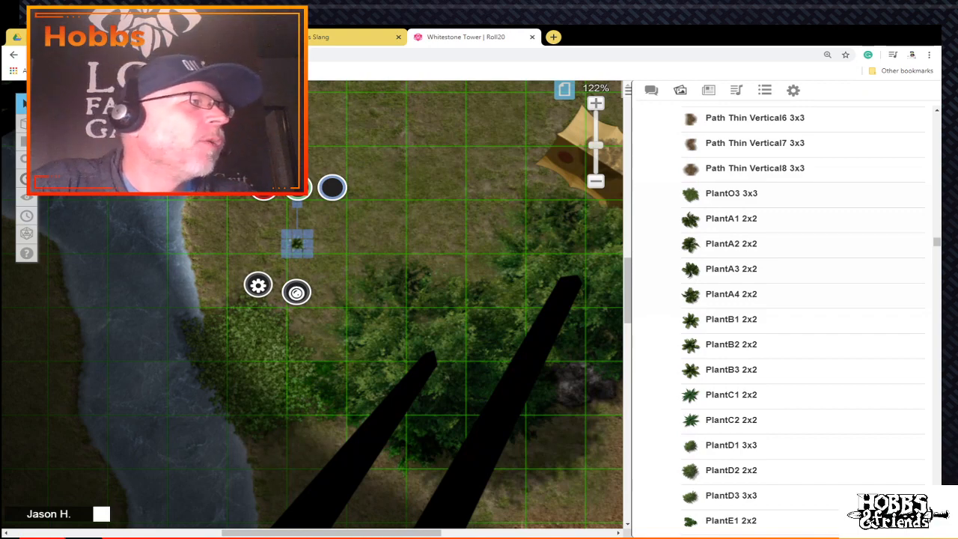
# Step: Move the small light-emitting plant into the river and upstream to the south edge of the bridge
pyautogui.scroll(1, 313, 305)
pyautogui.scroll(-6, 313, 305)
pyautogui.scroll(2, 313, 304)
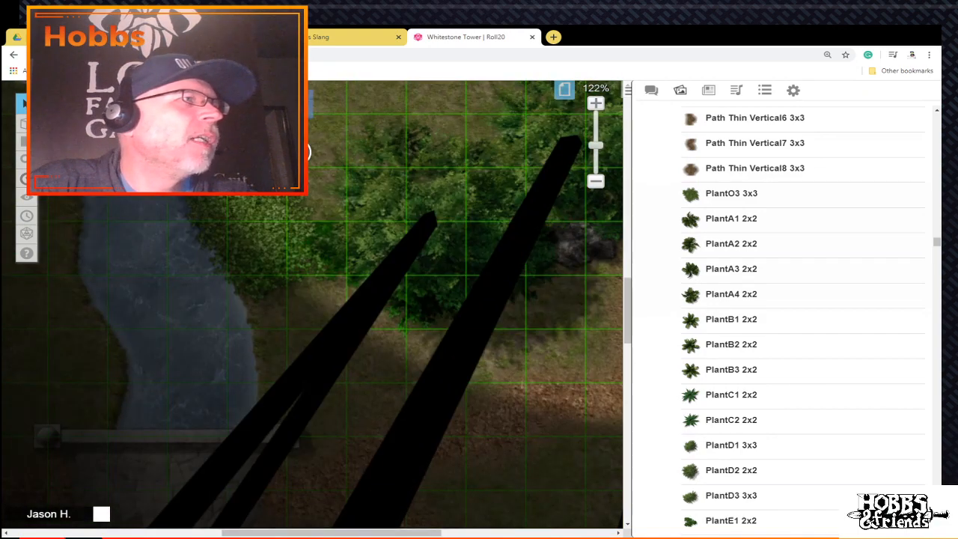
pyautogui.moveTo(299, 105); pyautogui.dragTo(179, 177)
pyautogui.scroll(7, 179, 177)
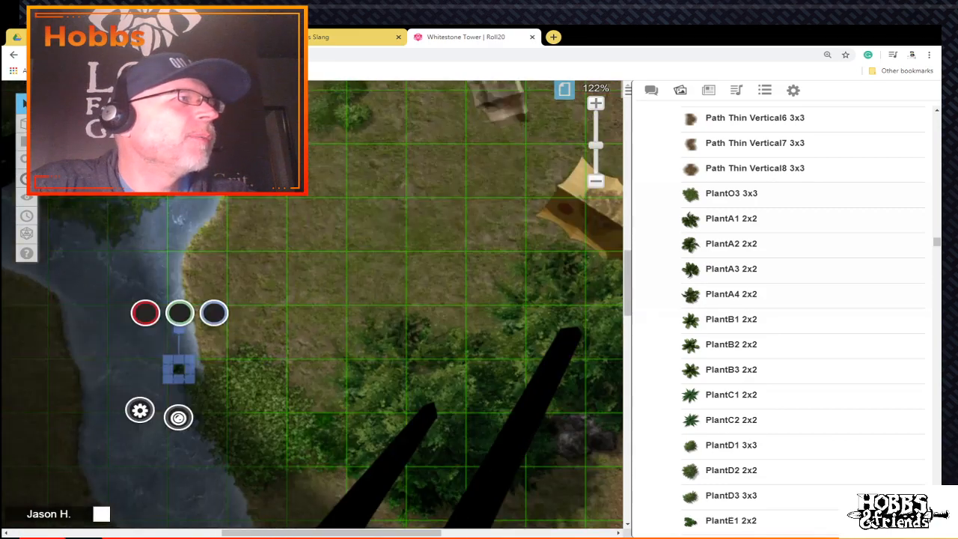
pyautogui.scroll(-3, 179, 177)
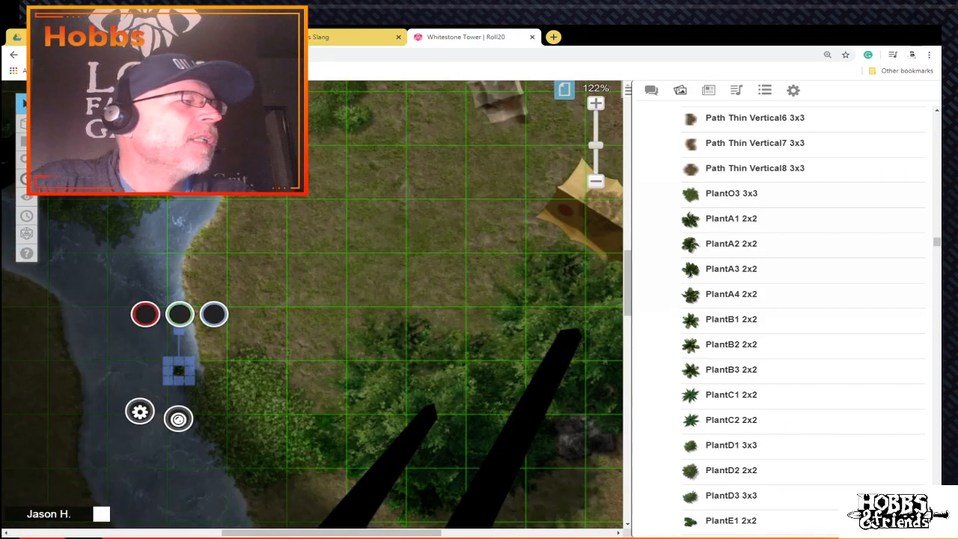
pyautogui.scroll(5, 316, 305)
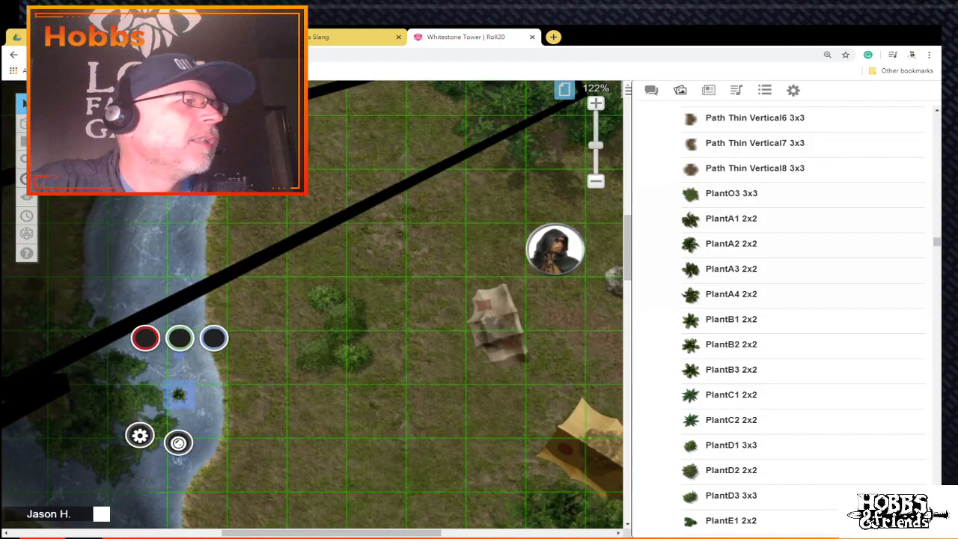
pyautogui.scroll(10, 312, 305)
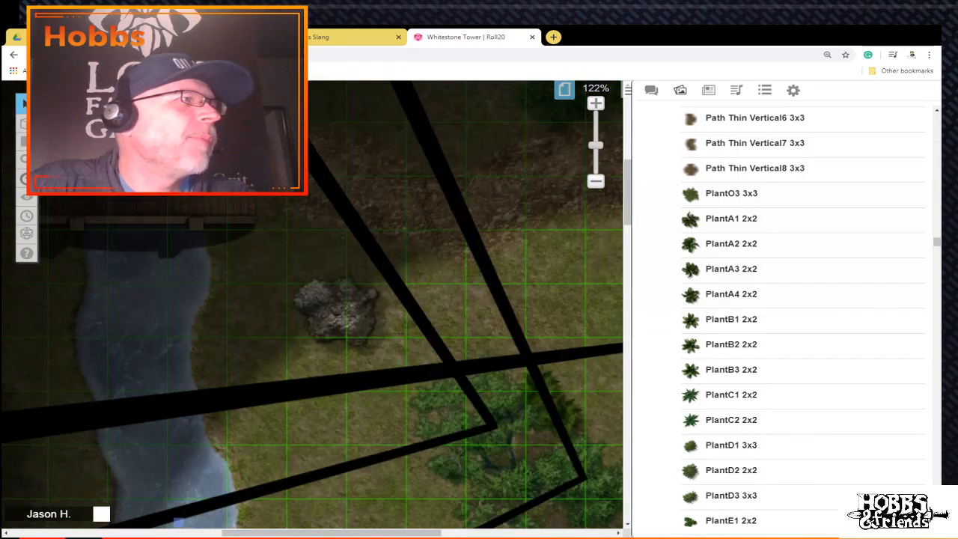
pyautogui.scroll(-2, 312, 305)
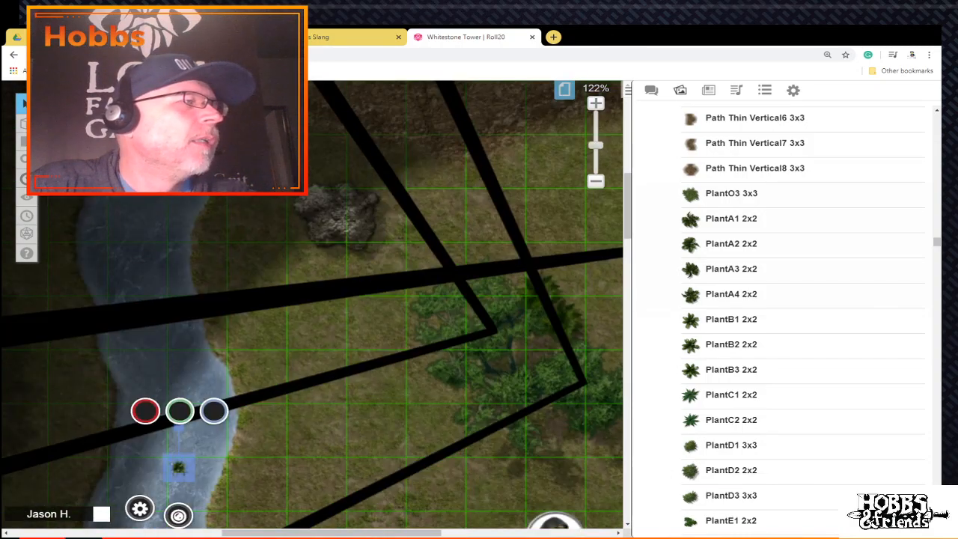
pyautogui.moveTo(179, 468); pyautogui.dragTo(119, 196)
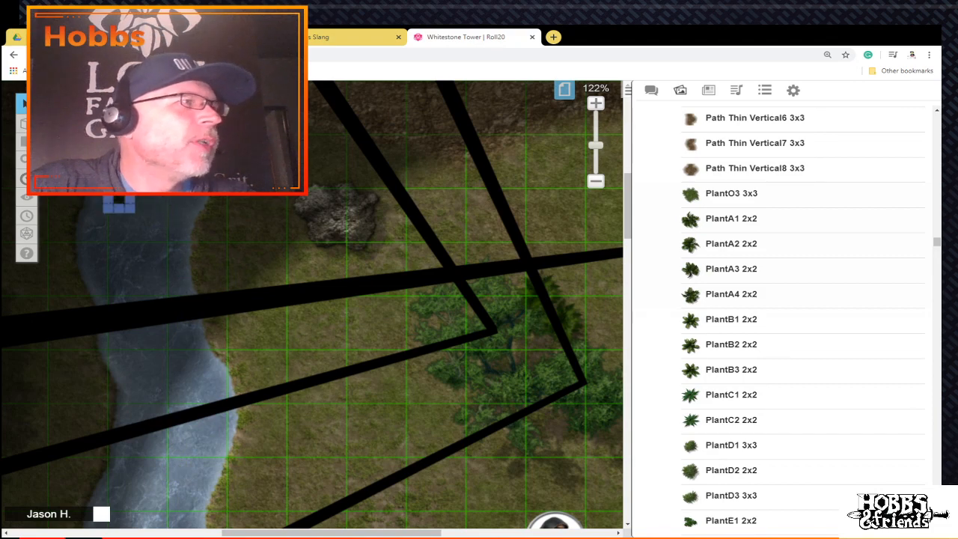
pyautogui.press('Escape')
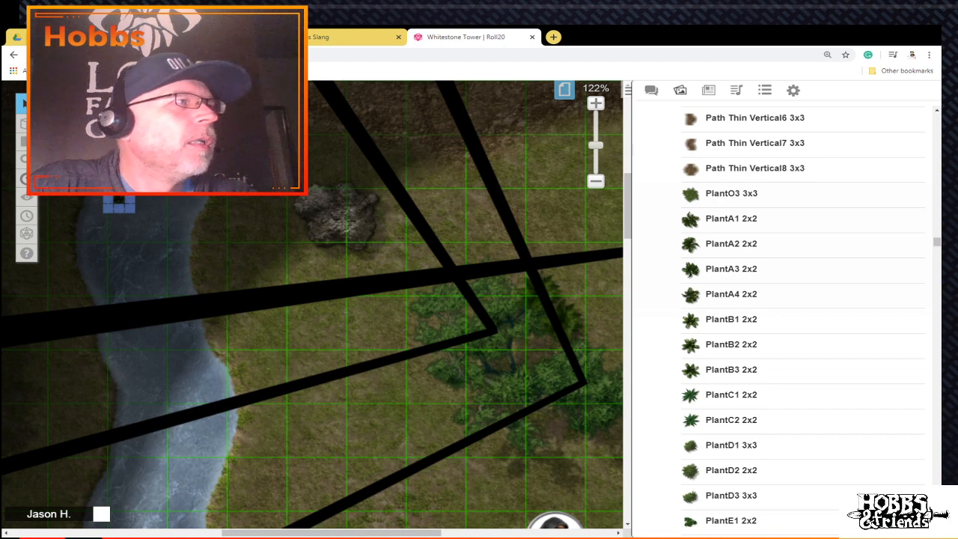
pyautogui.moveTo(119, 176); pyautogui.dragTo(116, 153)
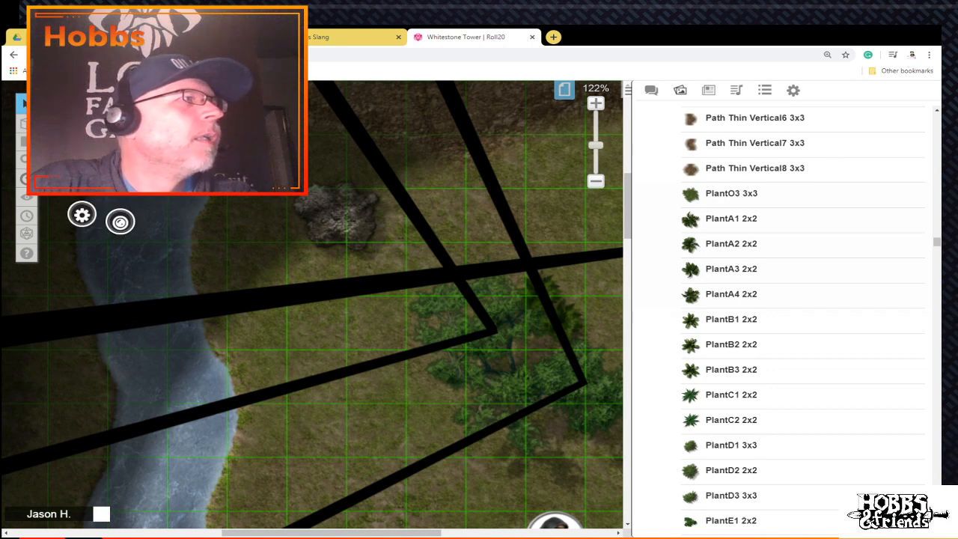
# Step: Duplicate the small plant in the river beside the bridge and clear the selection
pyautogui.scroll(2, 120, 221)
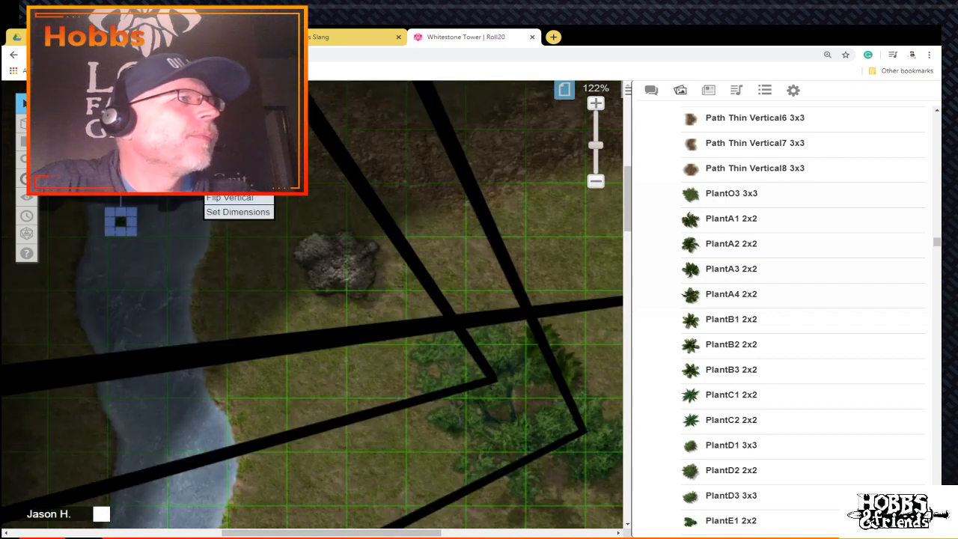
pyautogui.rightClick(120, 221)
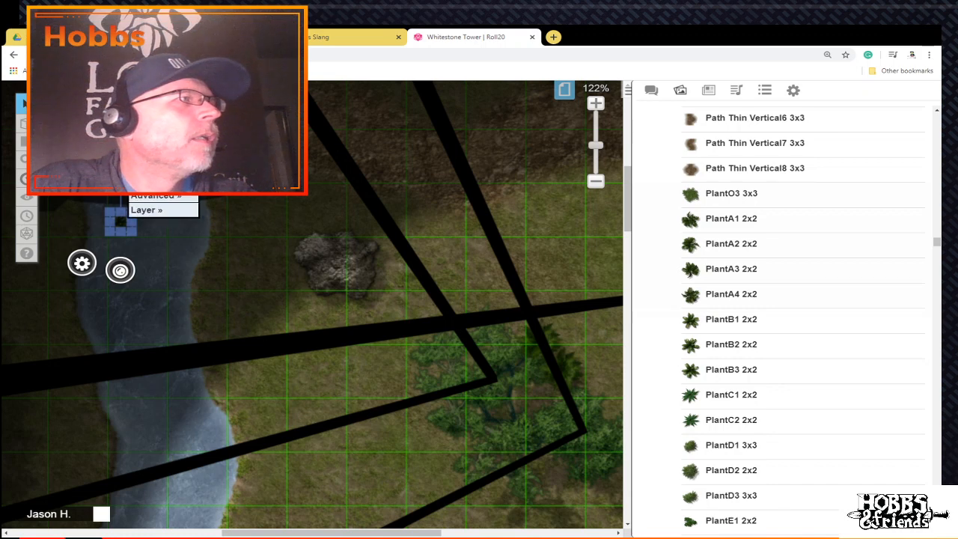
pyautogui.click(159, 161)
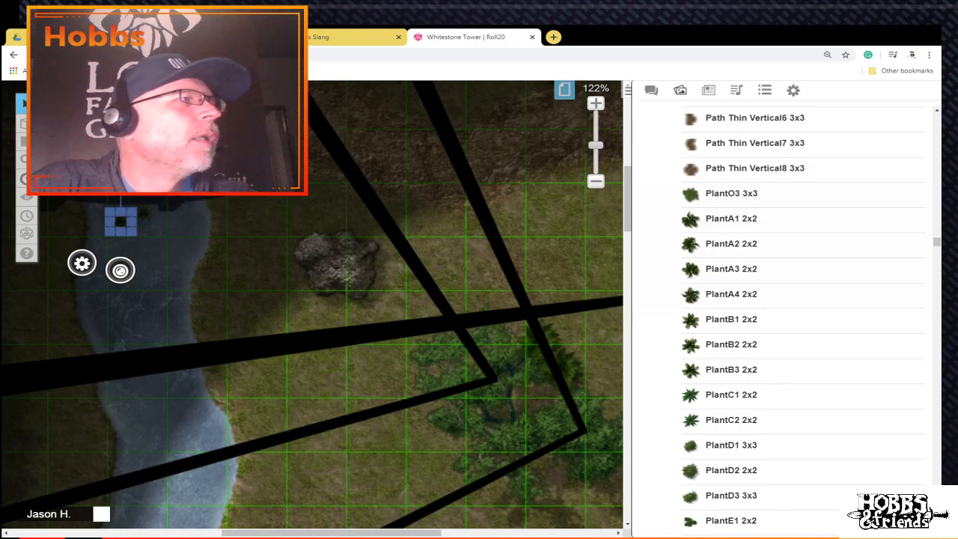
pyautogui.rightClick(121, 221)
pyautogui.click(167, 146)
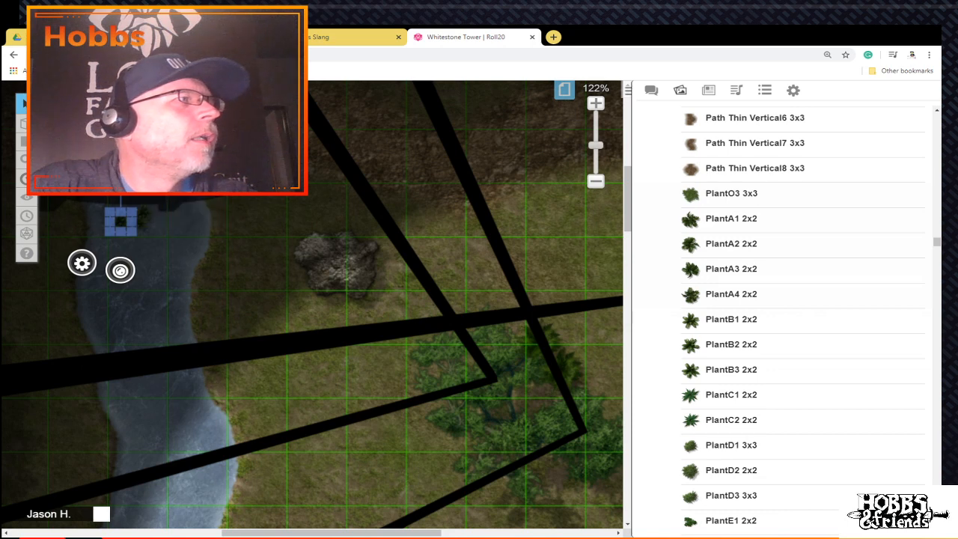
pyautogui.click(73, 129)
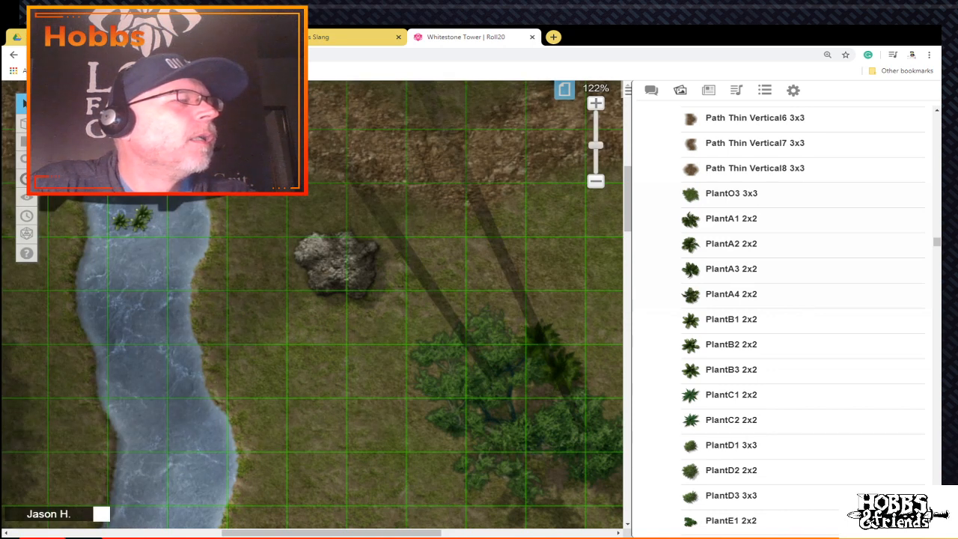
# Step: Examine the light emission settings of the two small plants in the river by the bridge
pyautogui.click(120, 222)
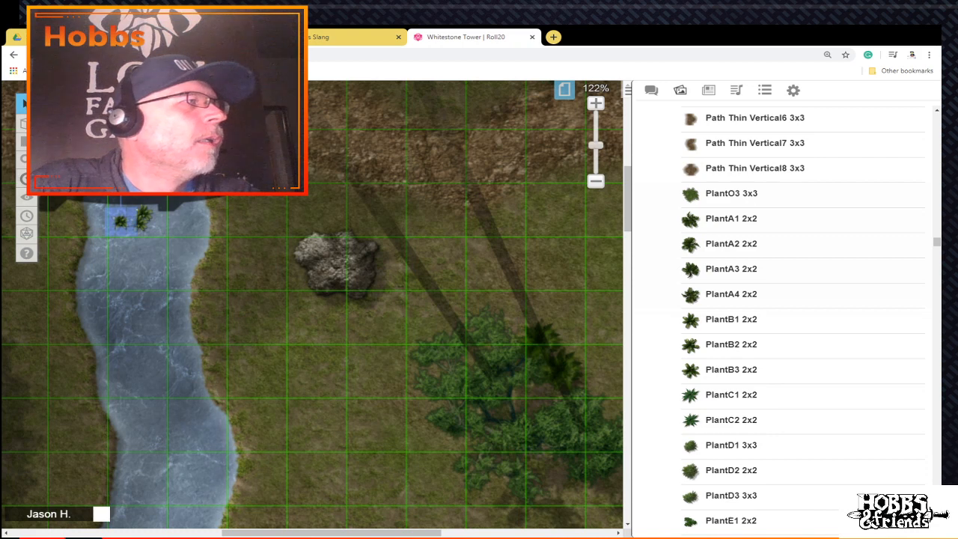
pyautogui.doubleClick(121, 222)
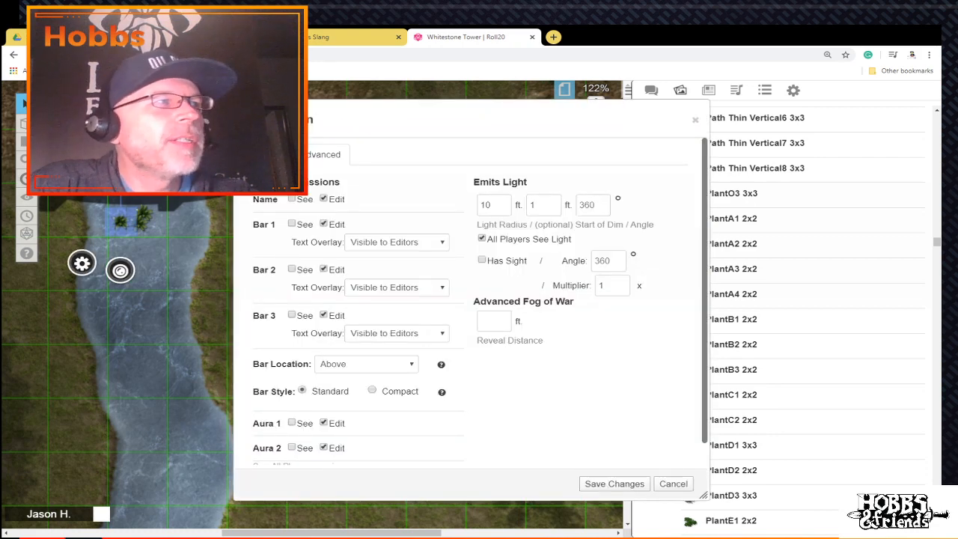
pyautogui.click(139, 221)
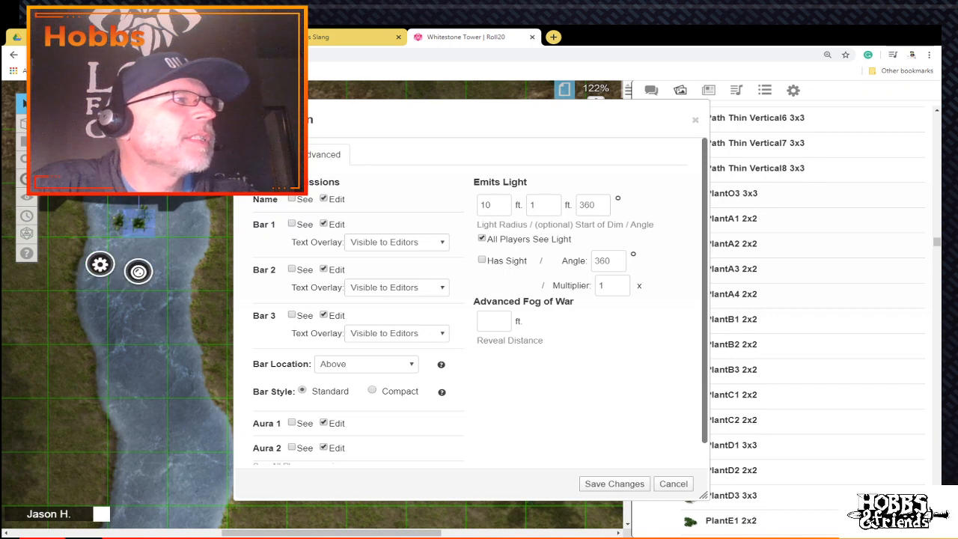
pyautogui.click(270, 155)
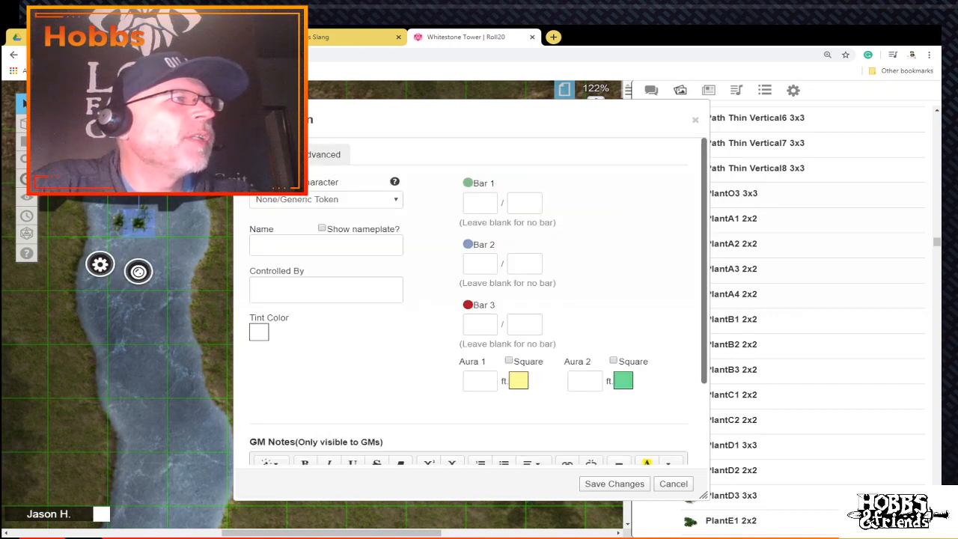
pyautogui.click(303, 154)
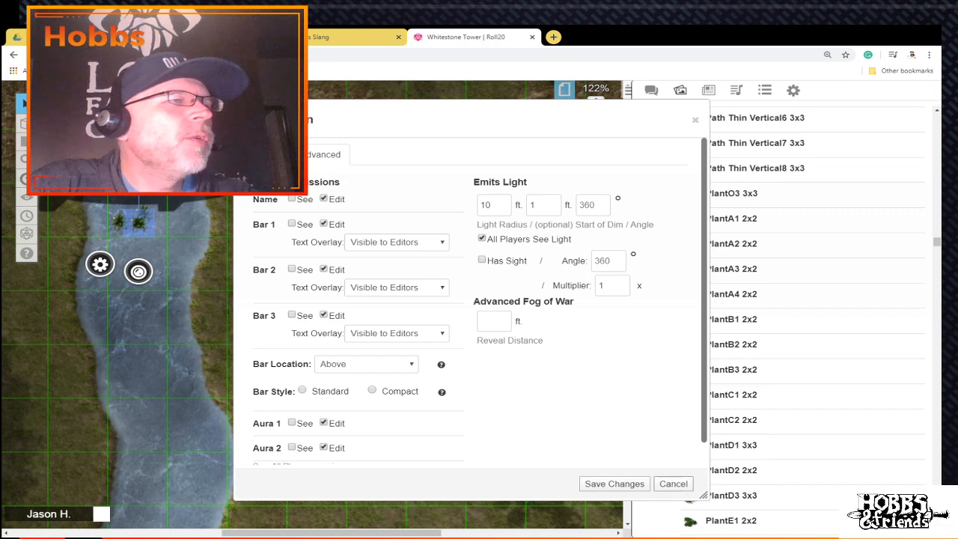
pyautogui.click(614, 484)
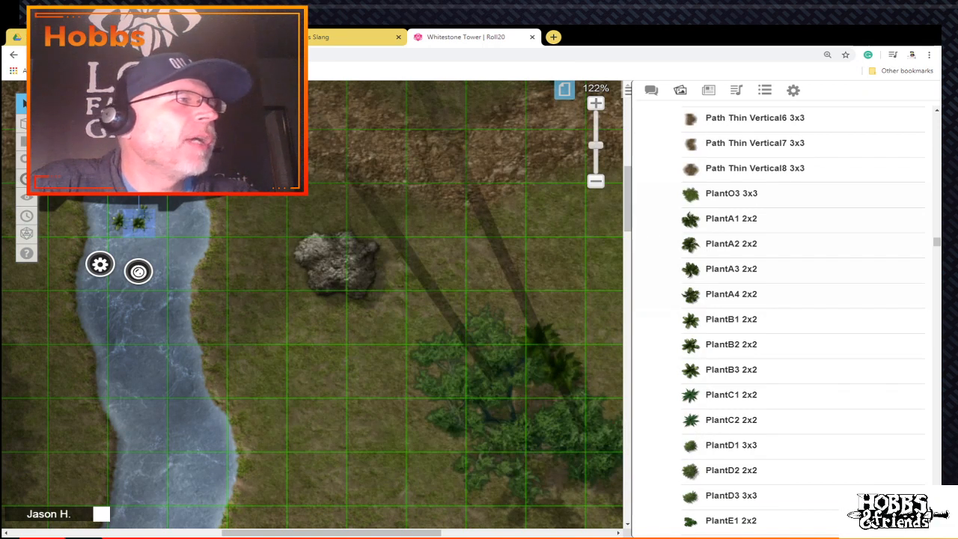
# Step: Recheck the eastern plant's light settings and move it west so it overlaps the other plant in the river
pyautogui.click(120, 221)
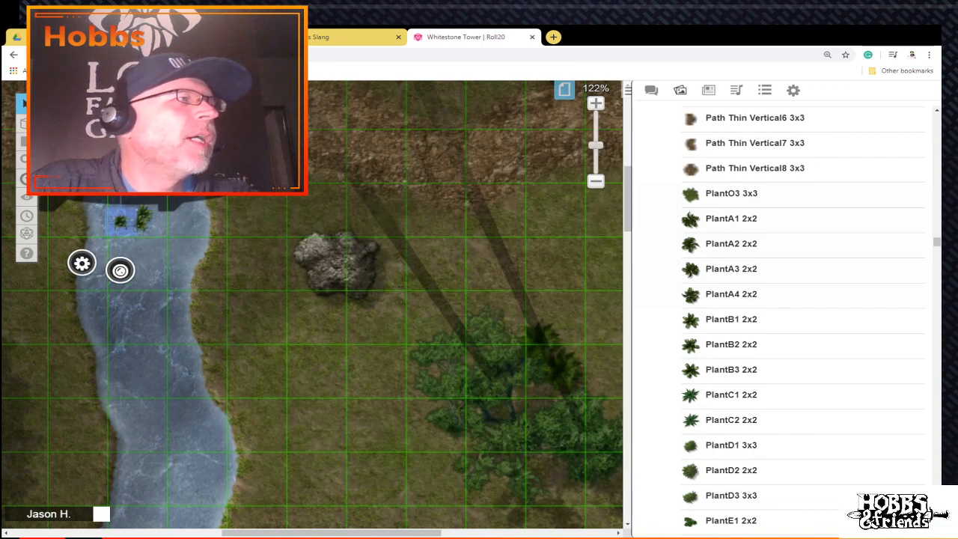
pyautogui.click(81, 263)
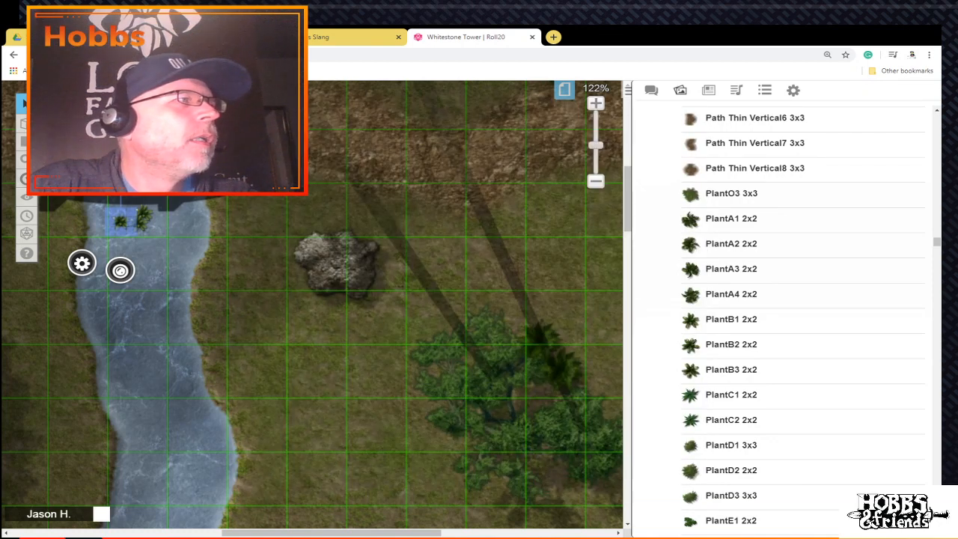
pyautogui.doubleClick(143, 215)
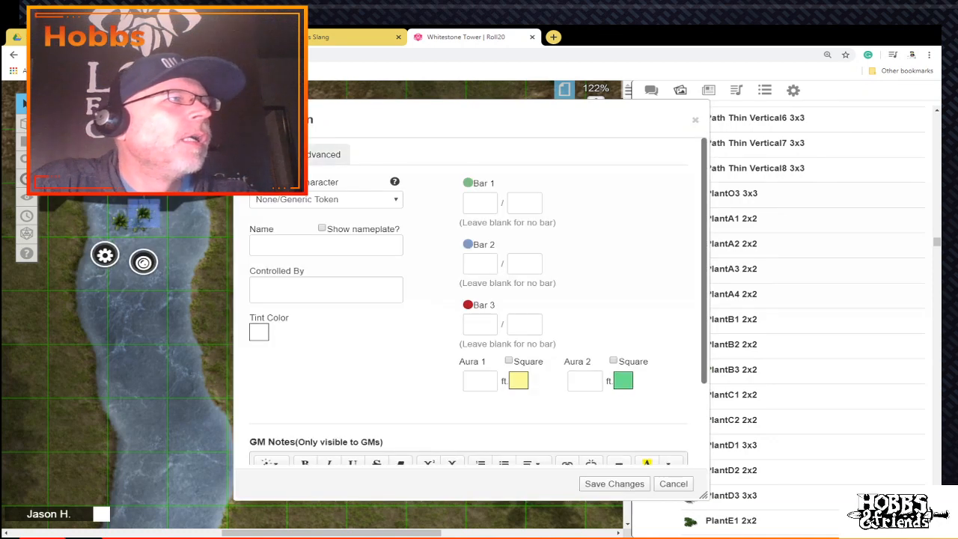
pyautogui.click(325, 155)
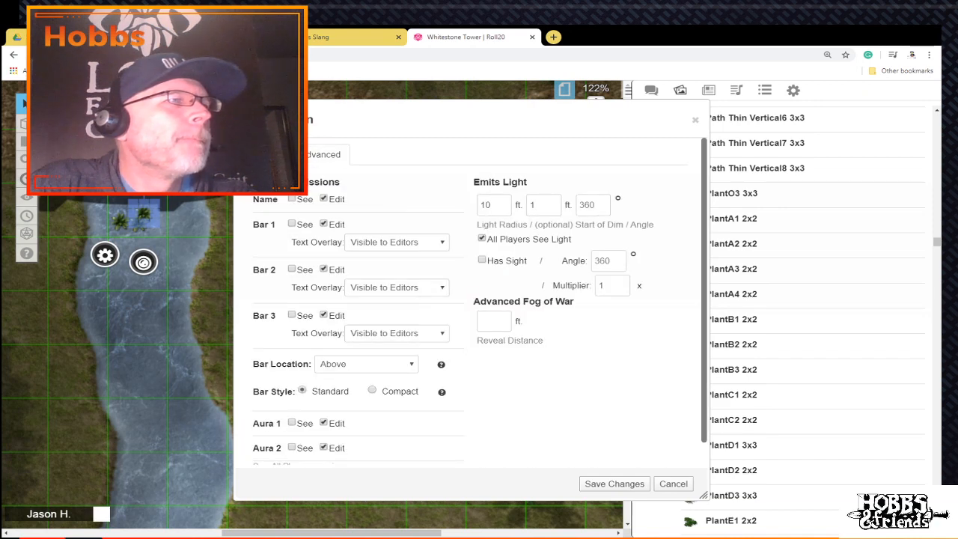
pyautogui.click(614, 483)
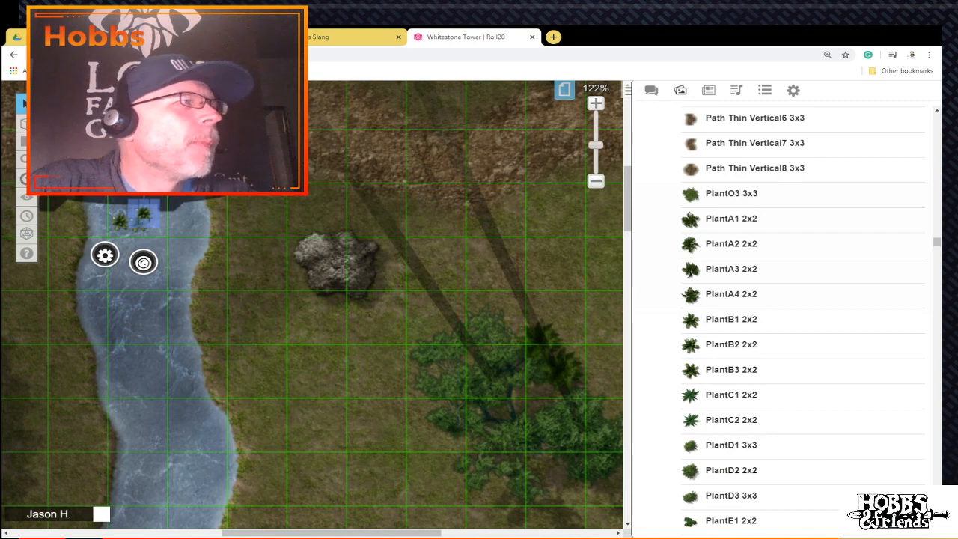
pyautogui.moveTo(144, 214); pyautogui.dragTo(132, 215)
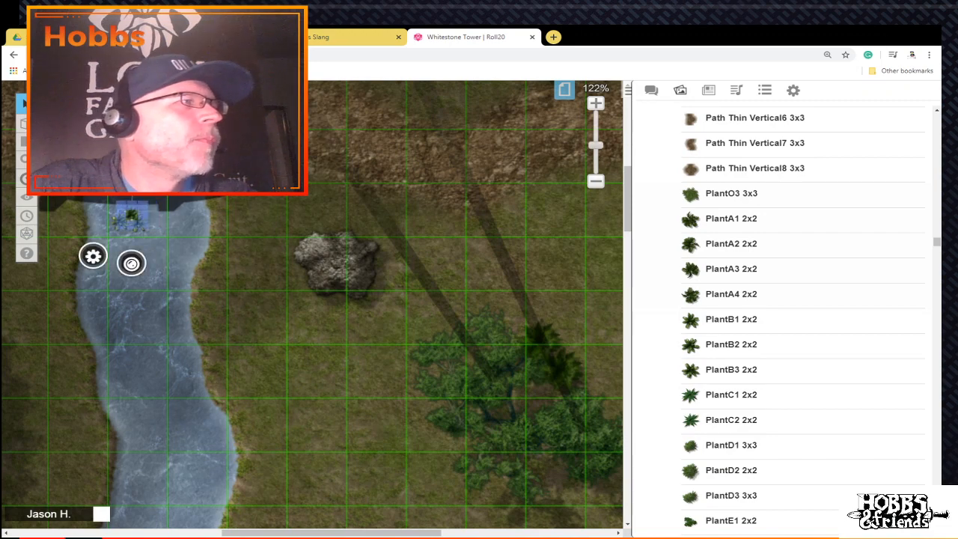
# Step: Select the hooded character token north of the tent and examine its line of sight toward the river
pyautogui.scroll(-3, 313, 305)
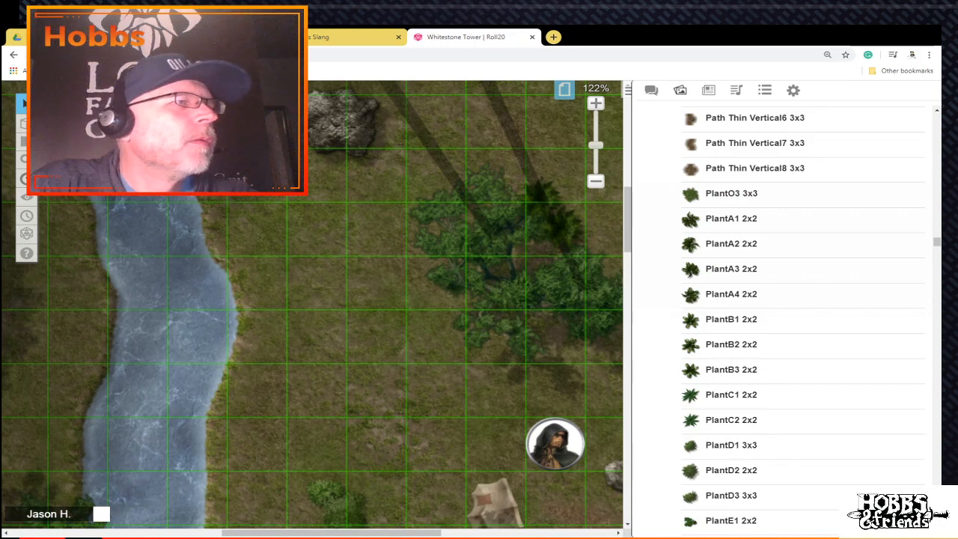
pyautogui.click(554, 443)
pyautogui.hotkey('ctrl', 'l')
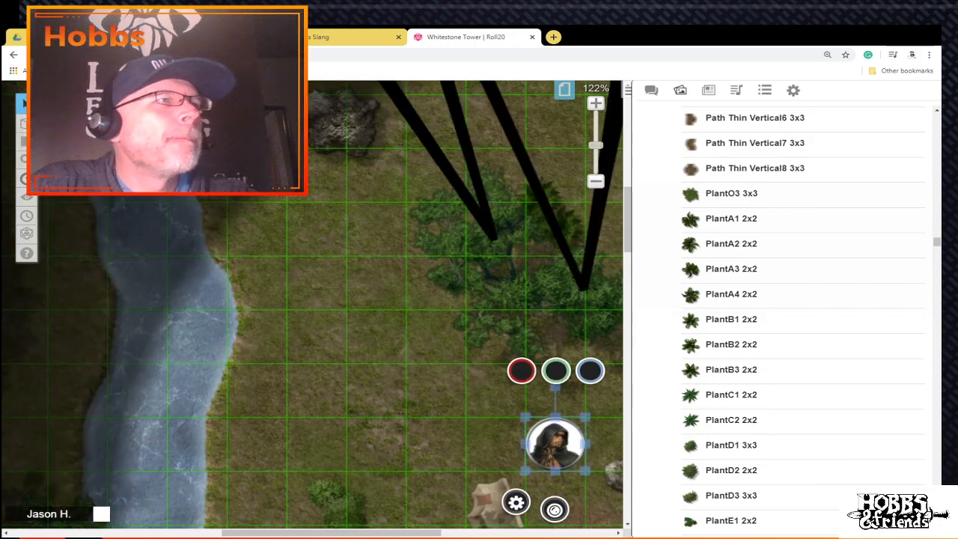
# Step: Move the selected hooded character token north to the open ground just west of the spiky bush and examine its line of sight toward the river and camp
pyautogui.moveTo(595, 145); pyautogui.dragTo(596, 159)
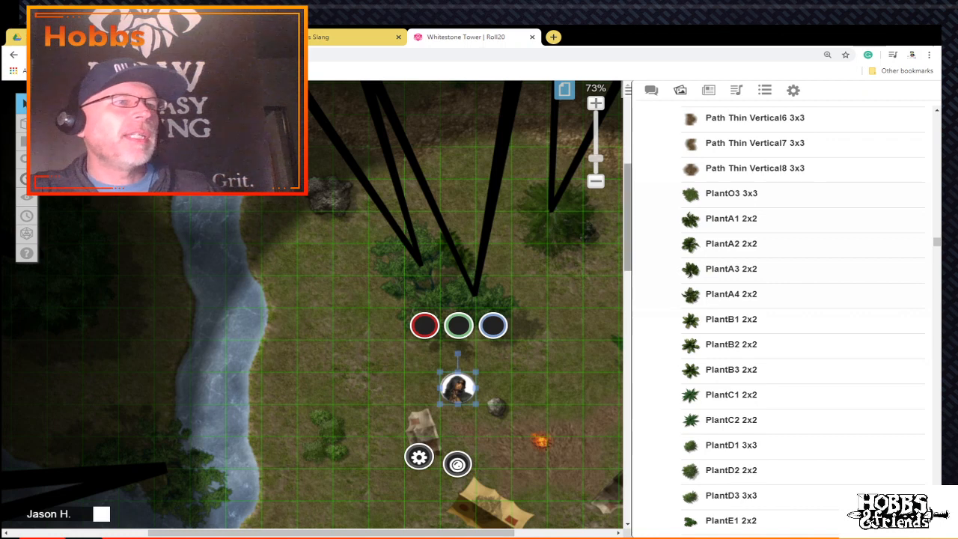
pyautogui.scroll(3, 312, 305)
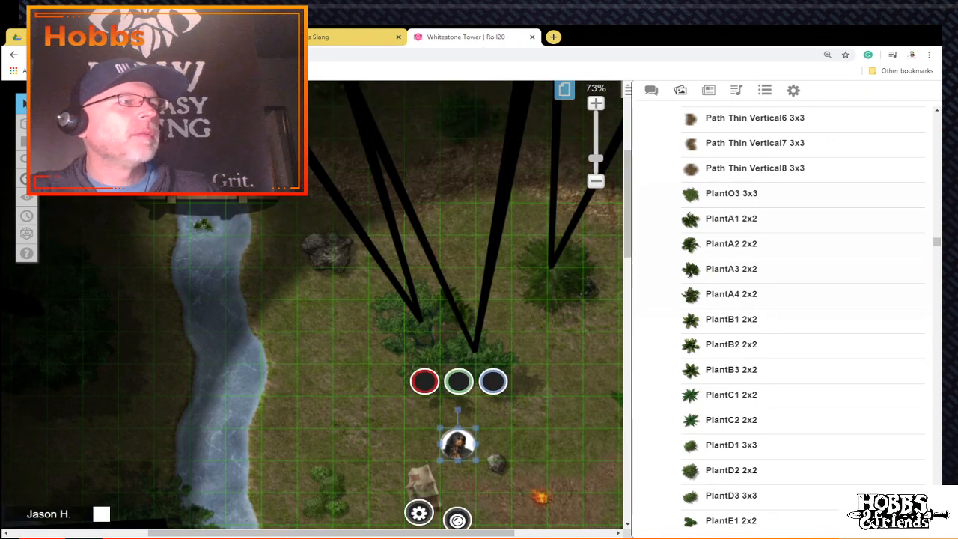
pyautogui.moveTo(458, 444); pyautogui.dragTo(493, 249)
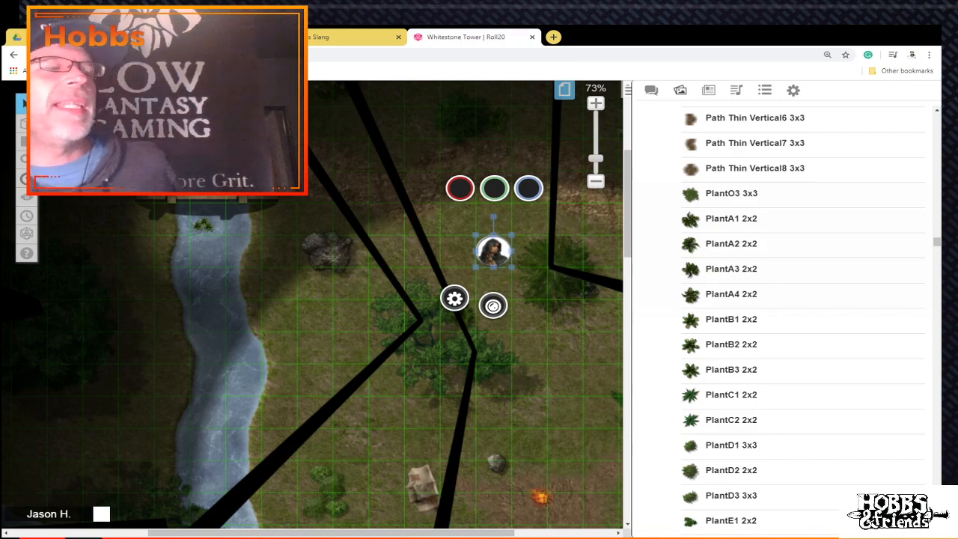
pyautogui.scroll(-1, 314, 306)
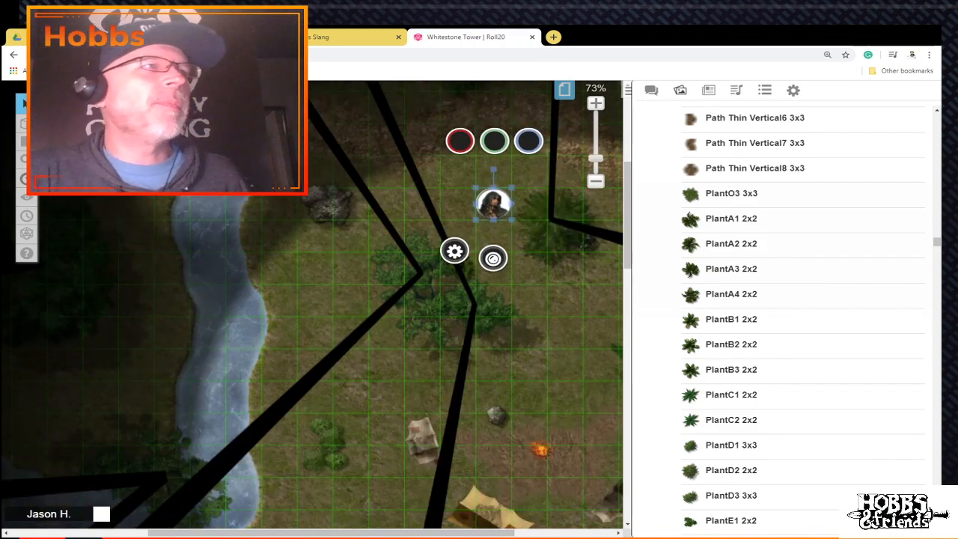
pyautogui.scroll(-1, 315, 306)
pyautogui.scroll(-3, 315, 305)
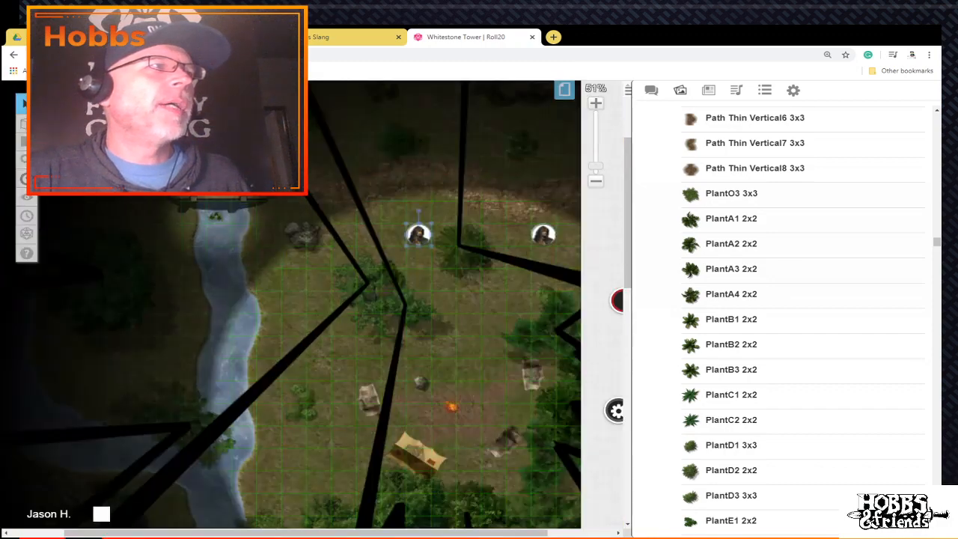
pyautogui.scroll(-4, 356, 304)
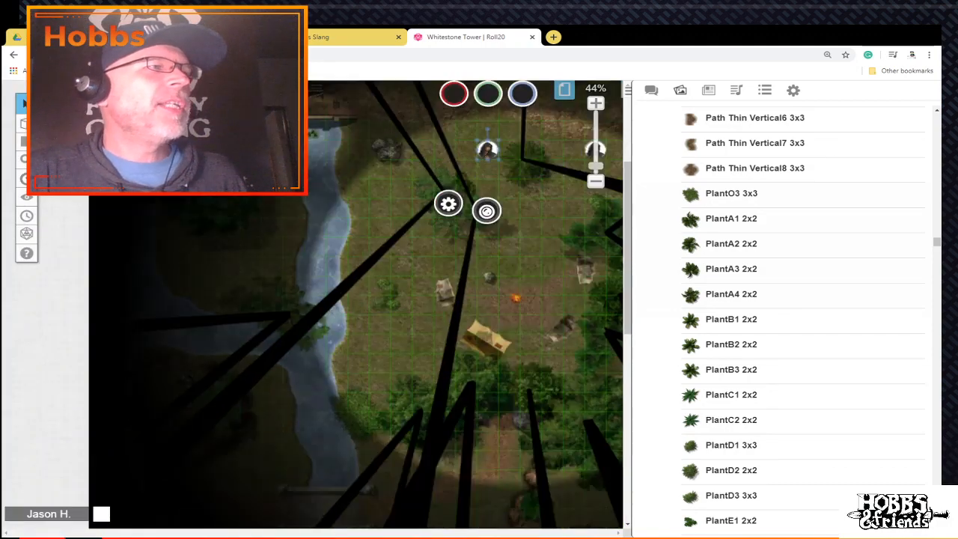
pyautogui.scroll(5, 356, 305)
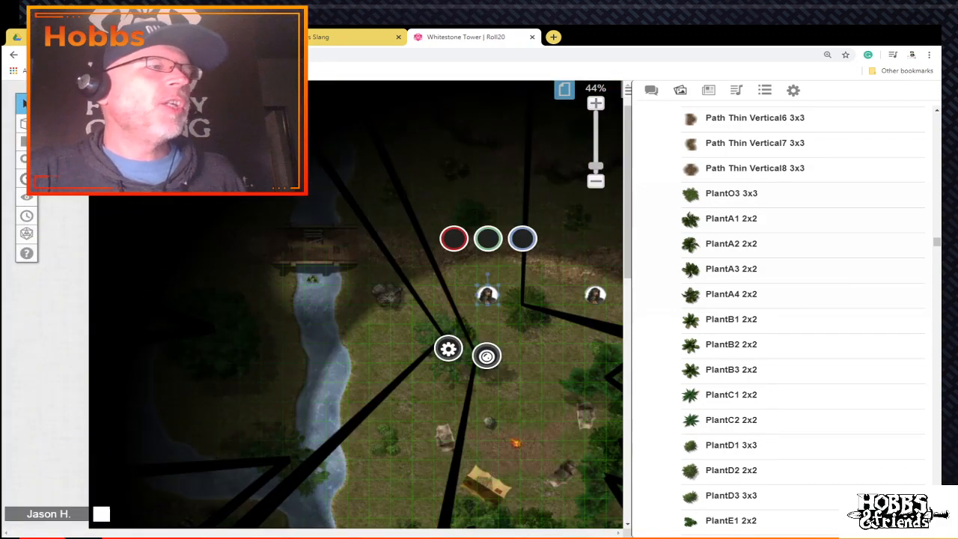